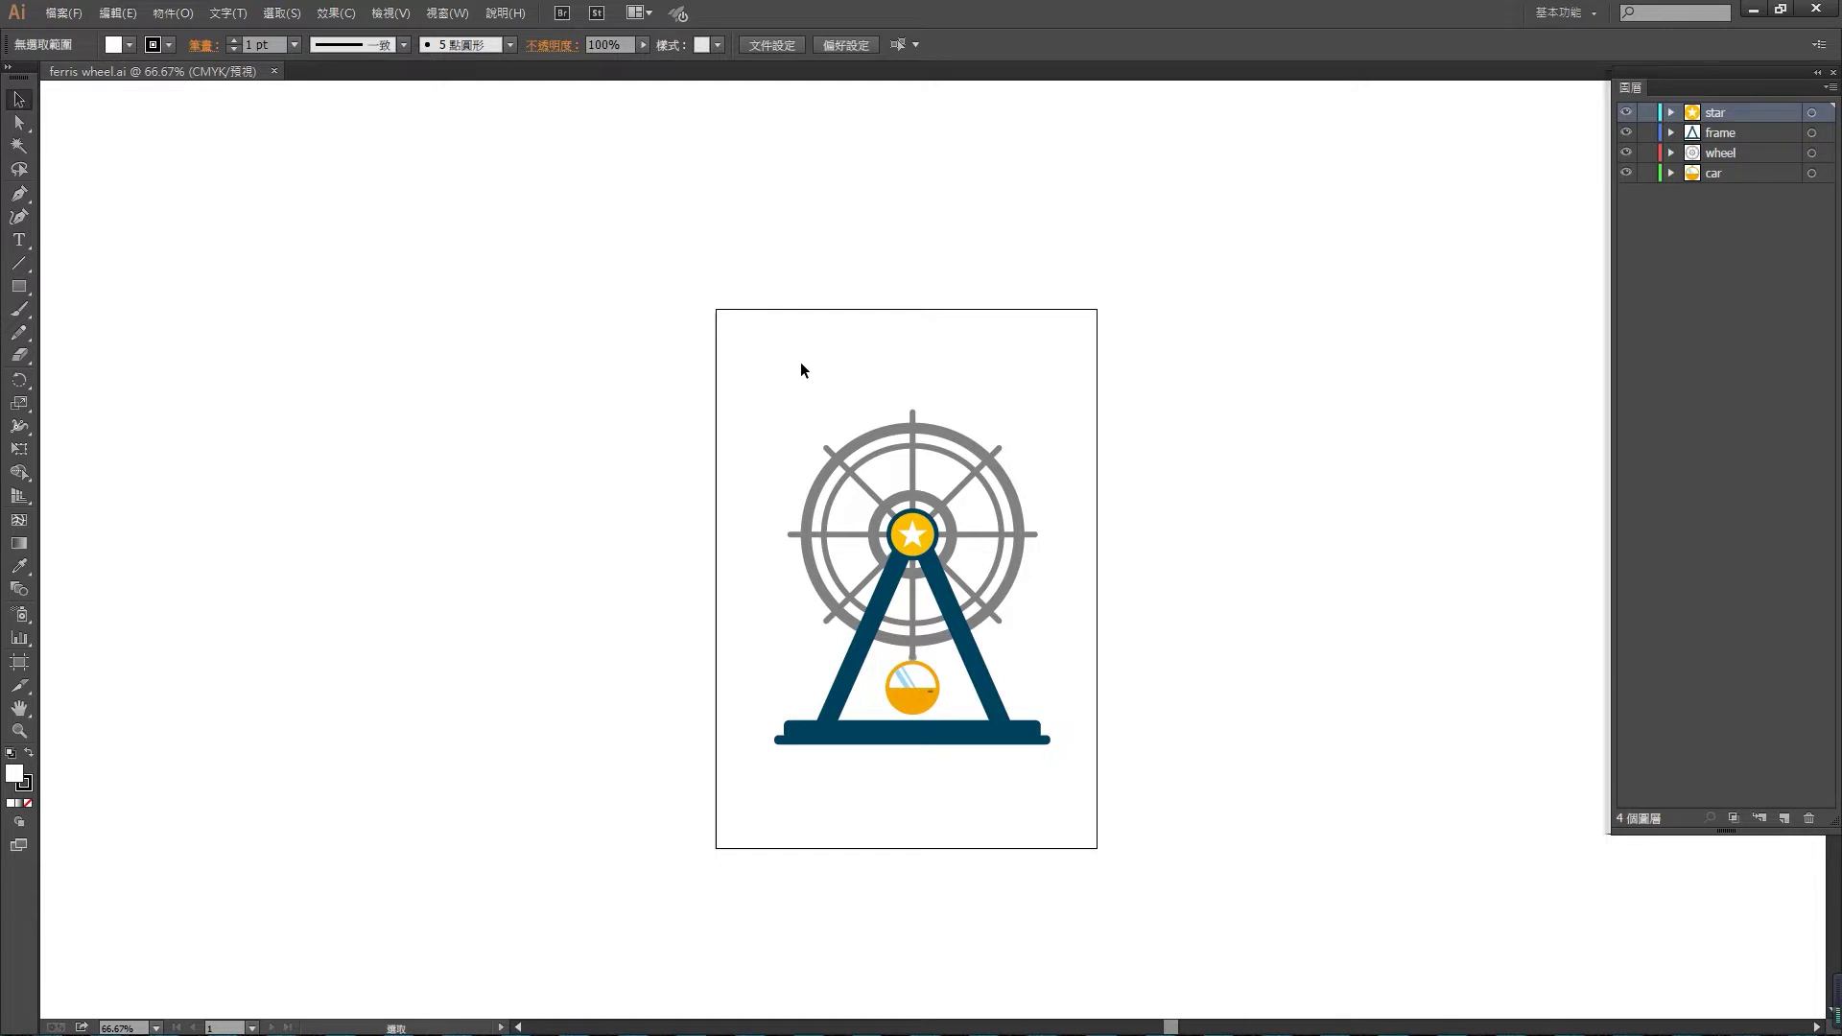
- Resize the artboard to 1920 px wide and 1080 px high
scroll(802, 371, down, 1)
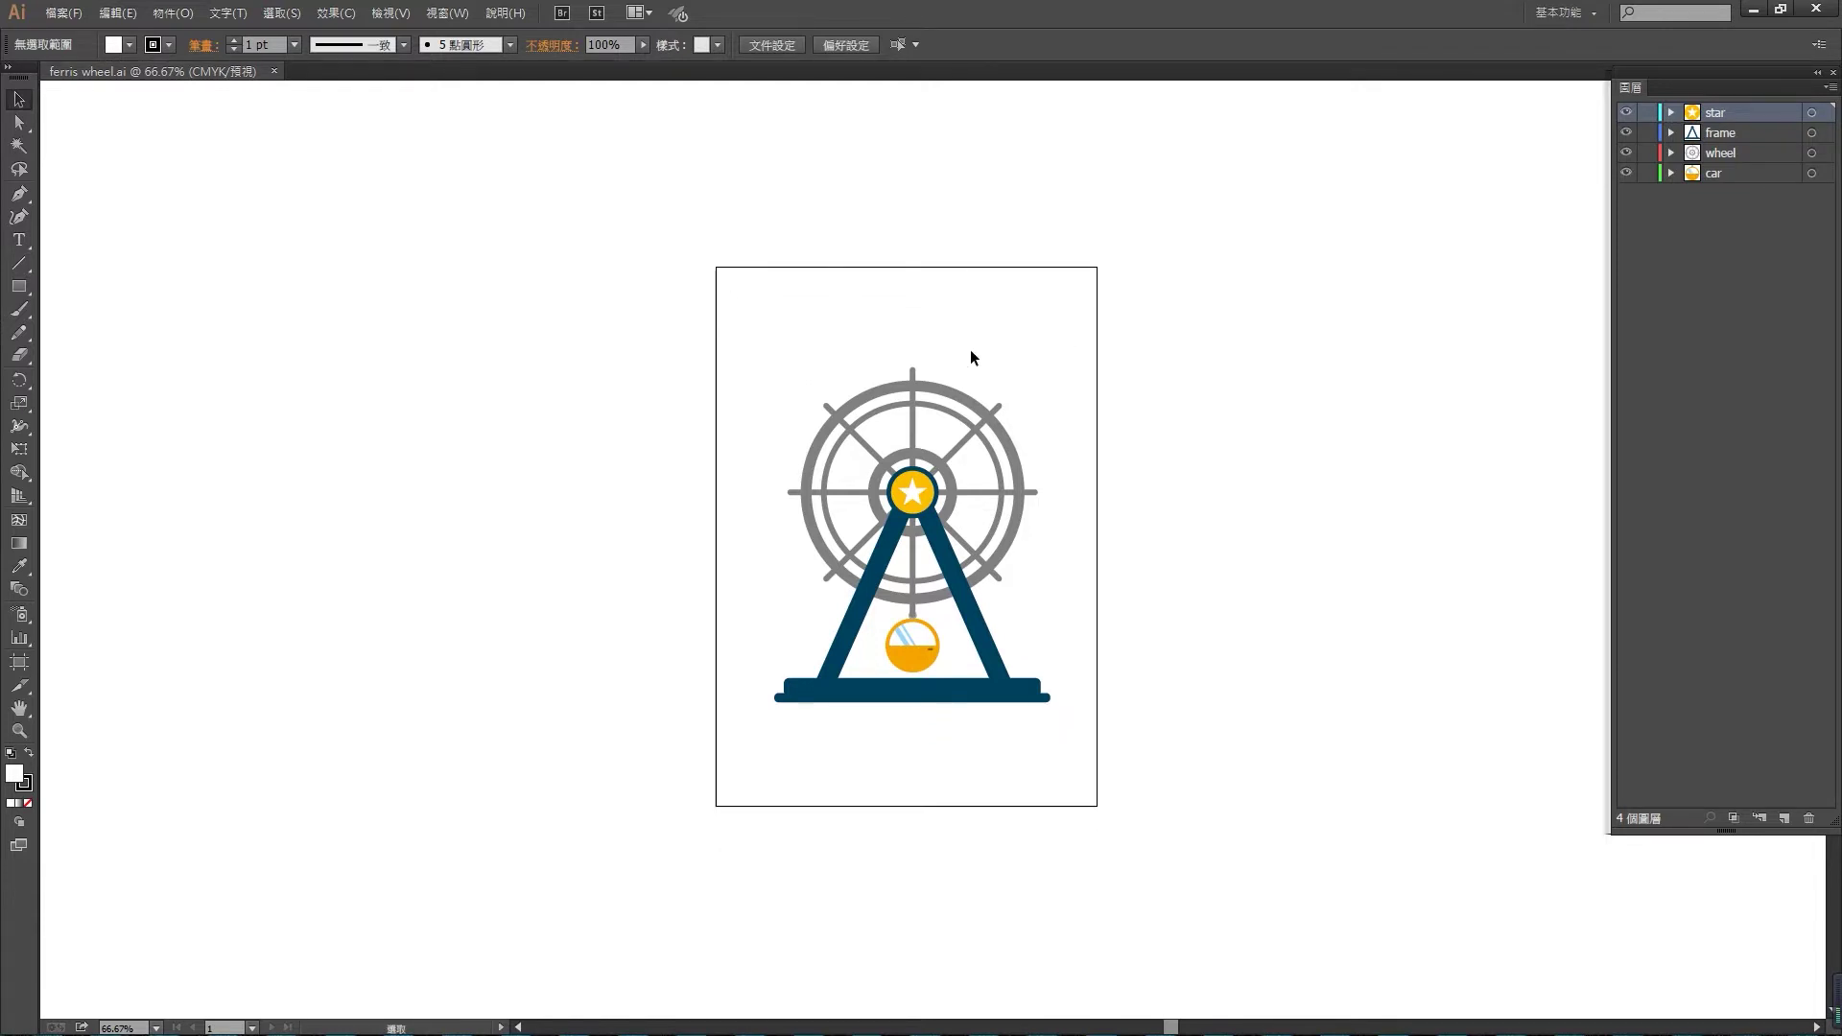
click(24, 673)
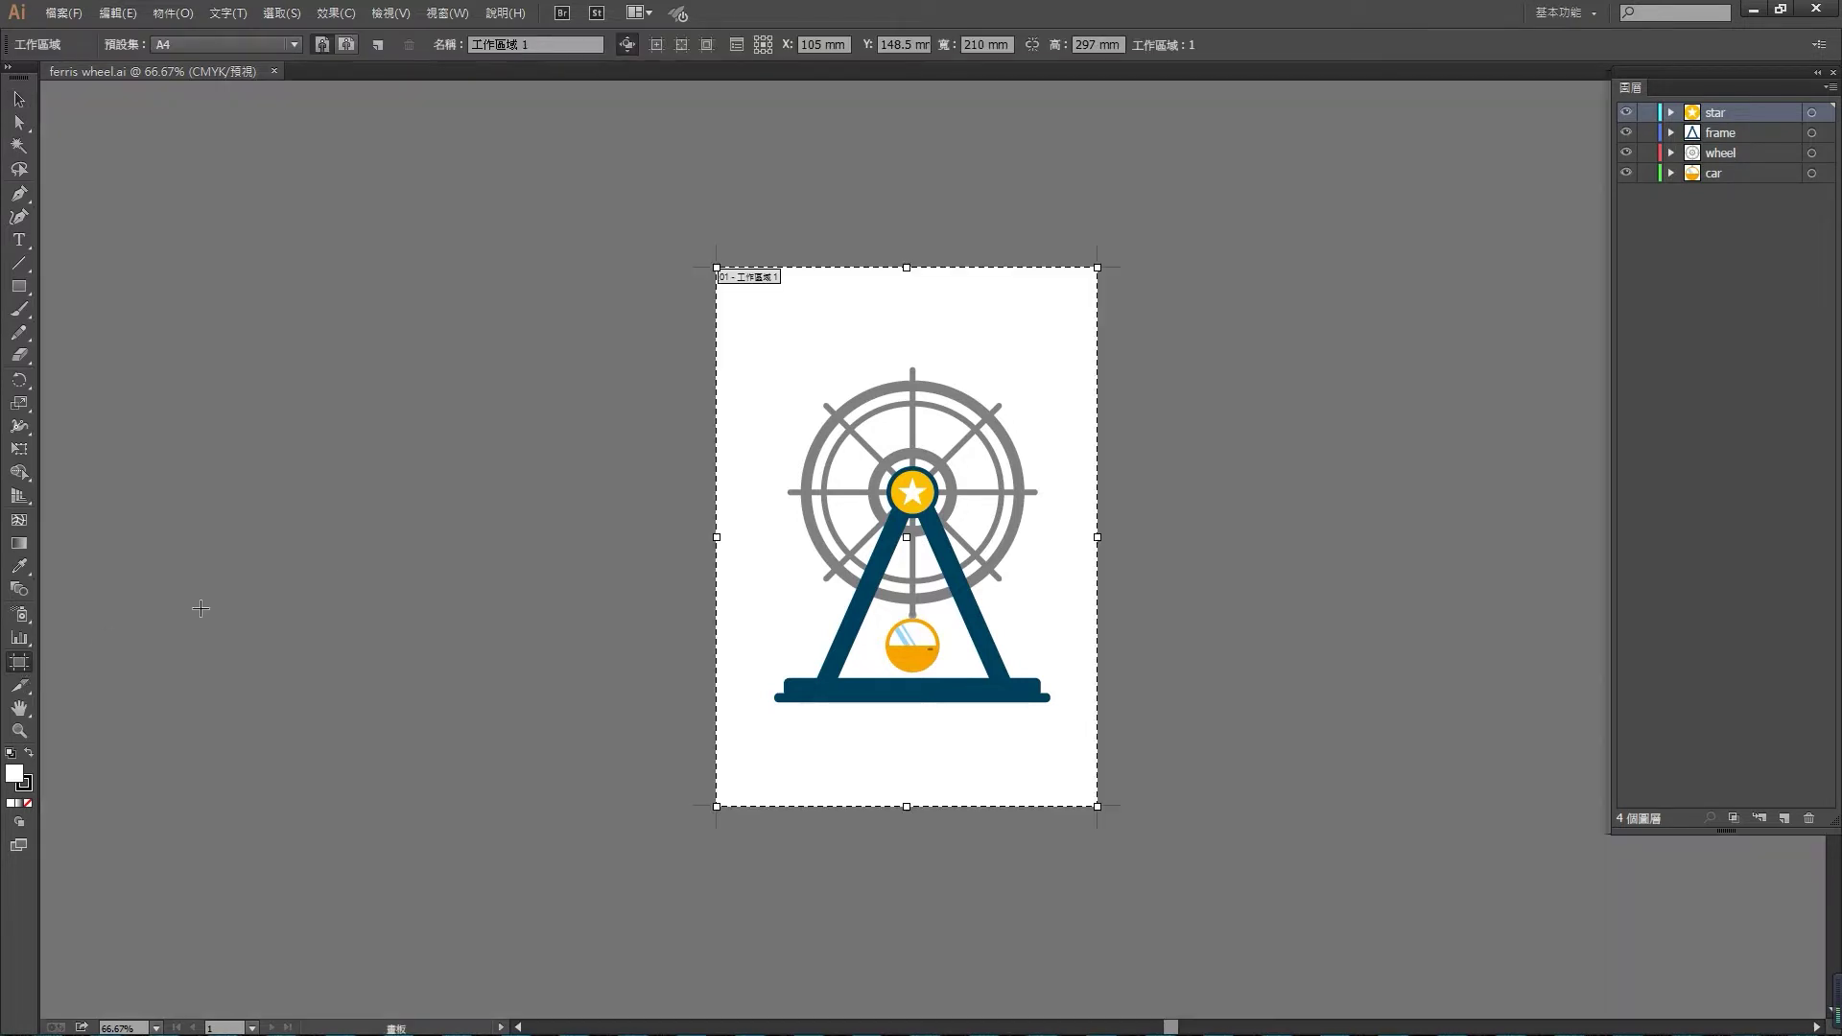
click(999, 43)
text(1920)
key(Return)
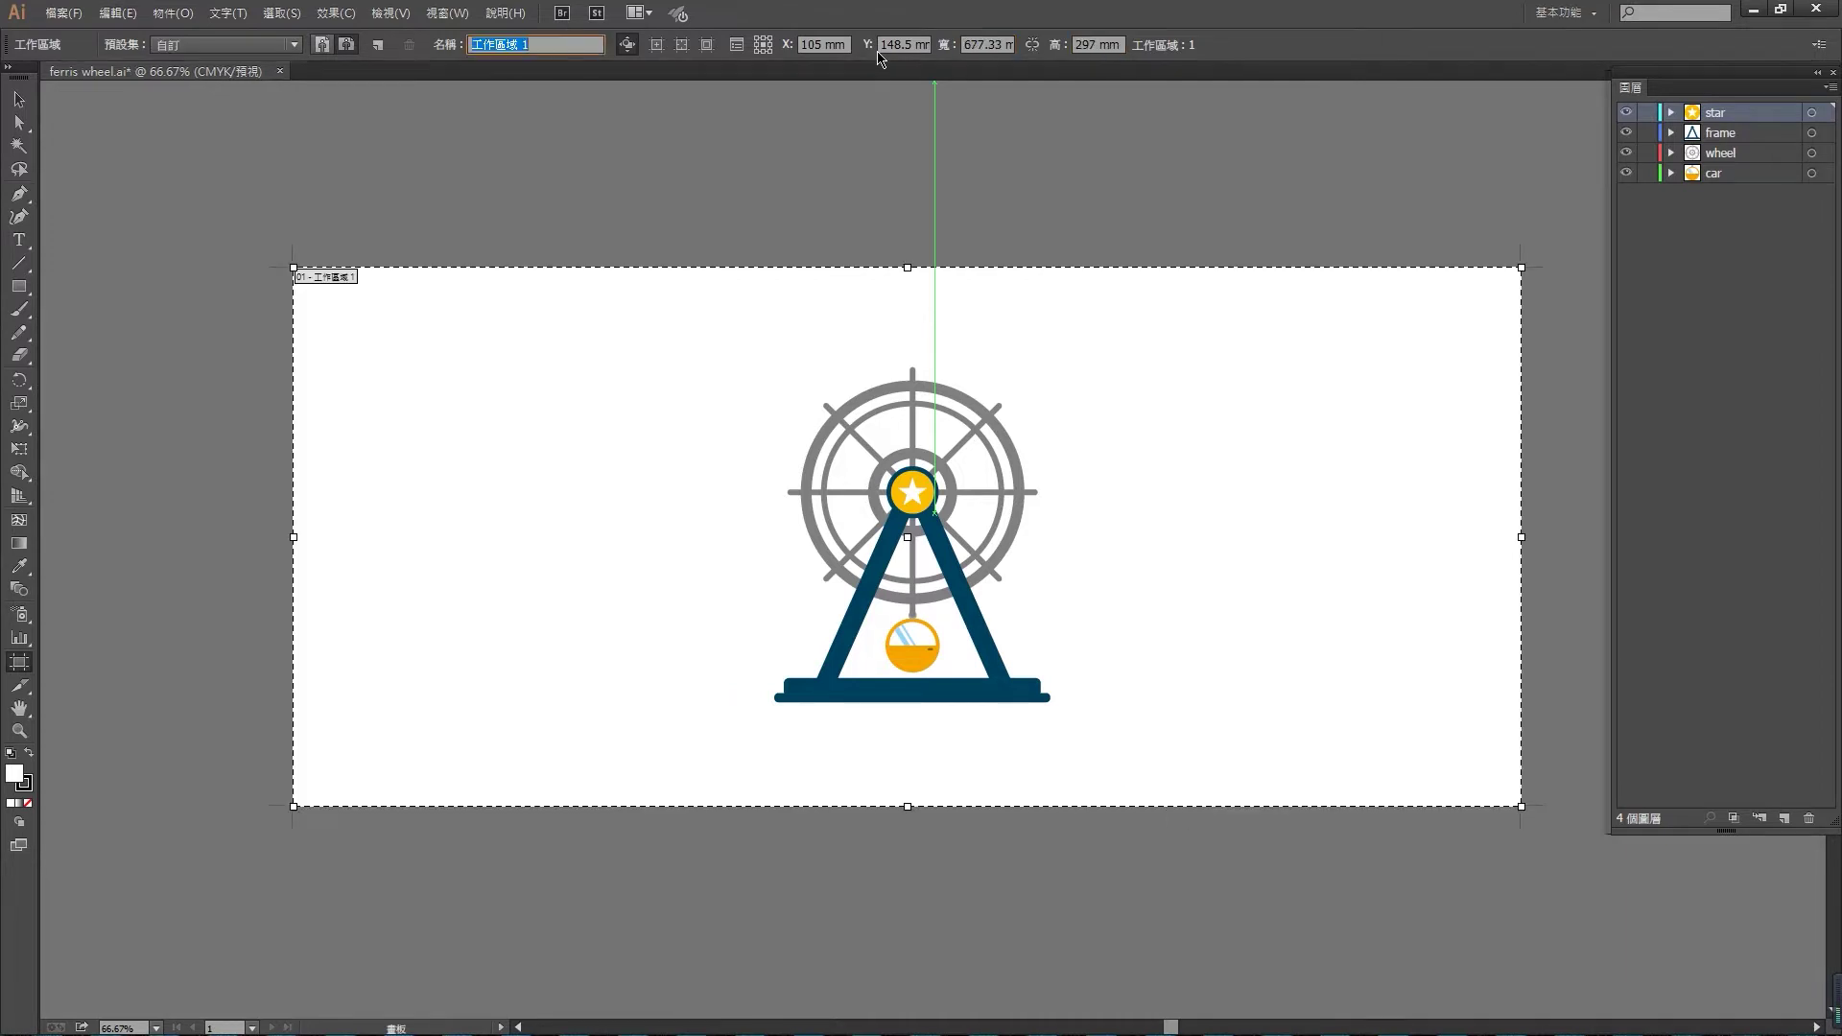
key(shift+Tab)
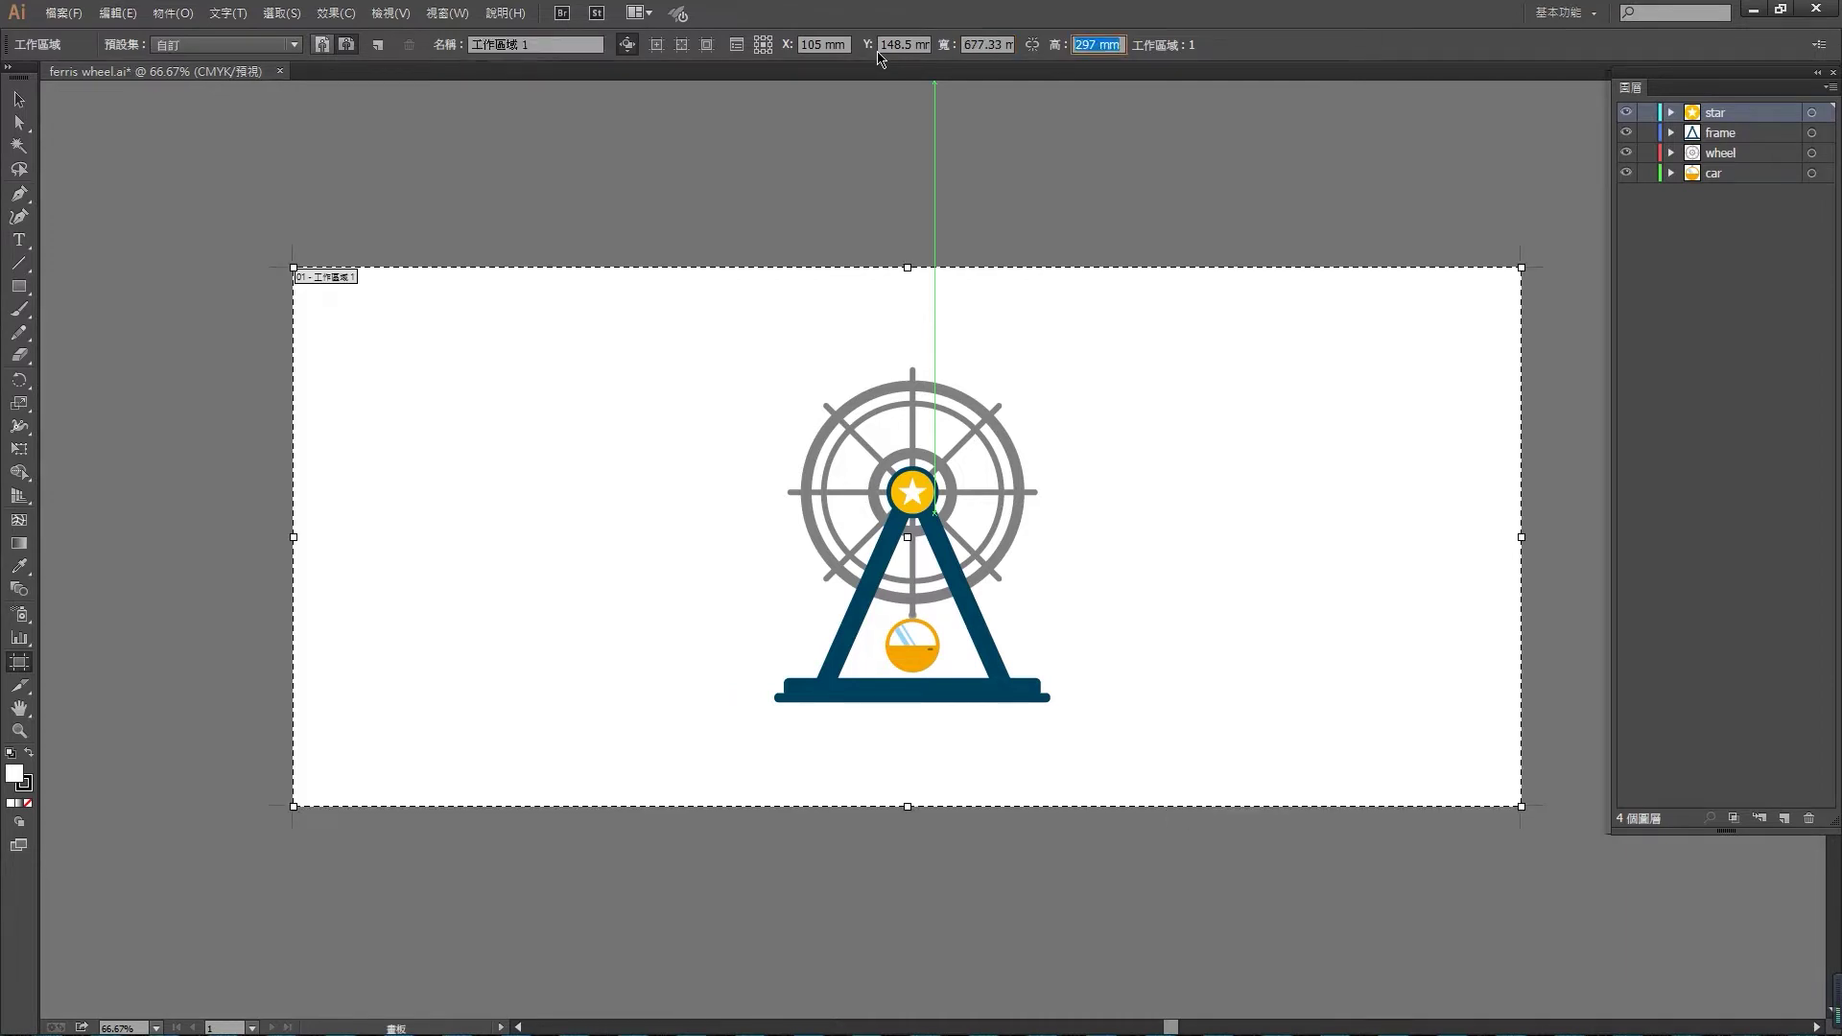
text(1080px)
key(Return)
click(18, 99)
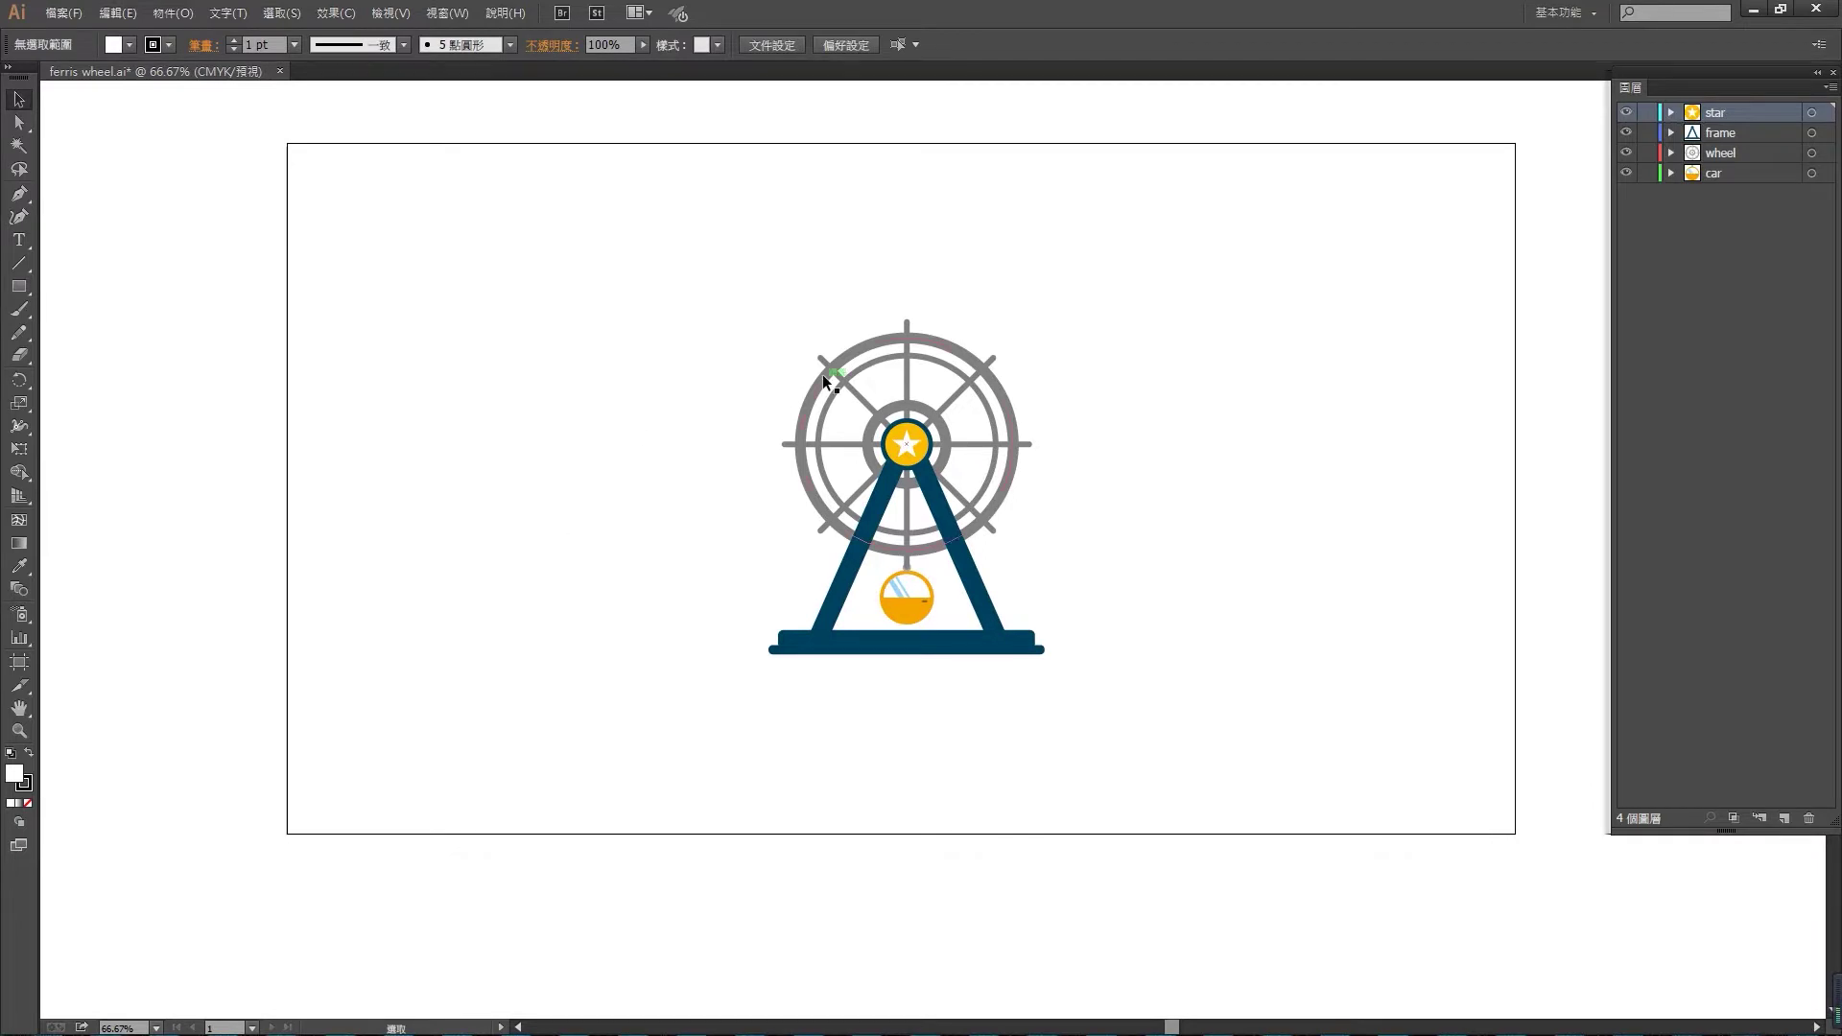
- Try enlarging the entire ferris wheel artwork from its centre with the current stroke settings, and undo the scaling
drag(686, 276, 1153, 763)
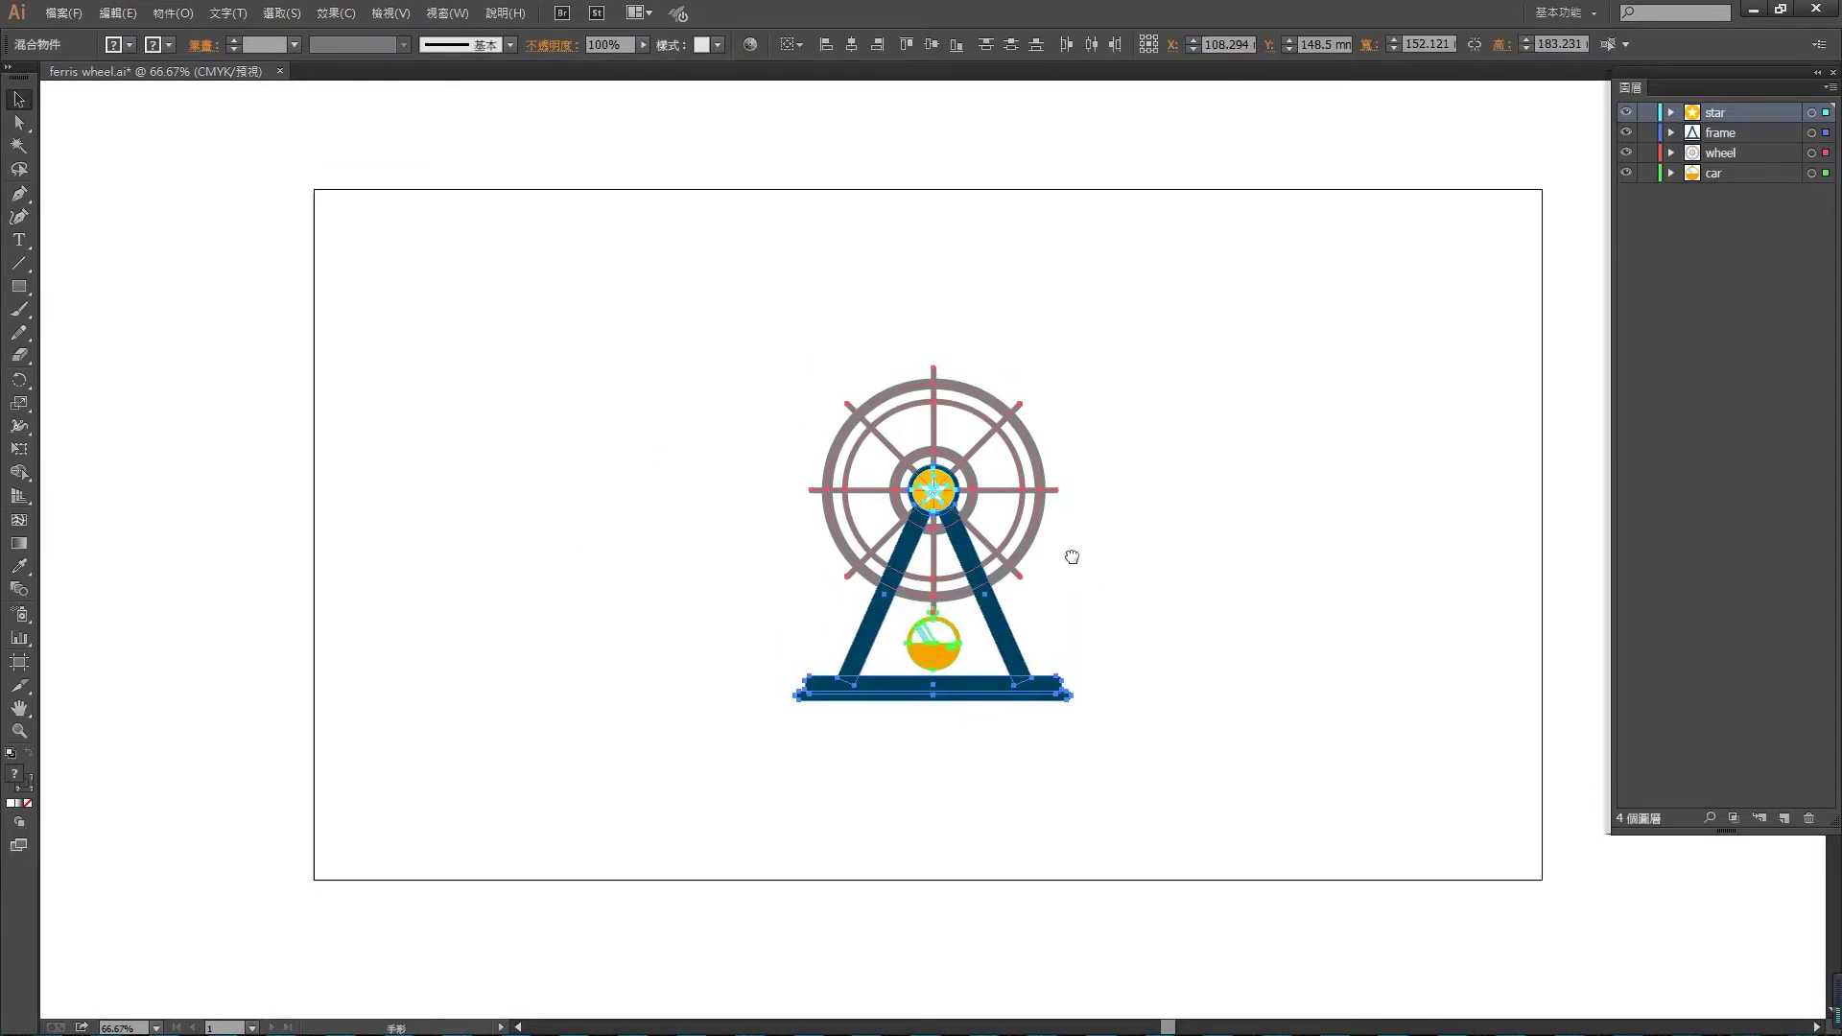
drag(1073, 372, 1180, 246)
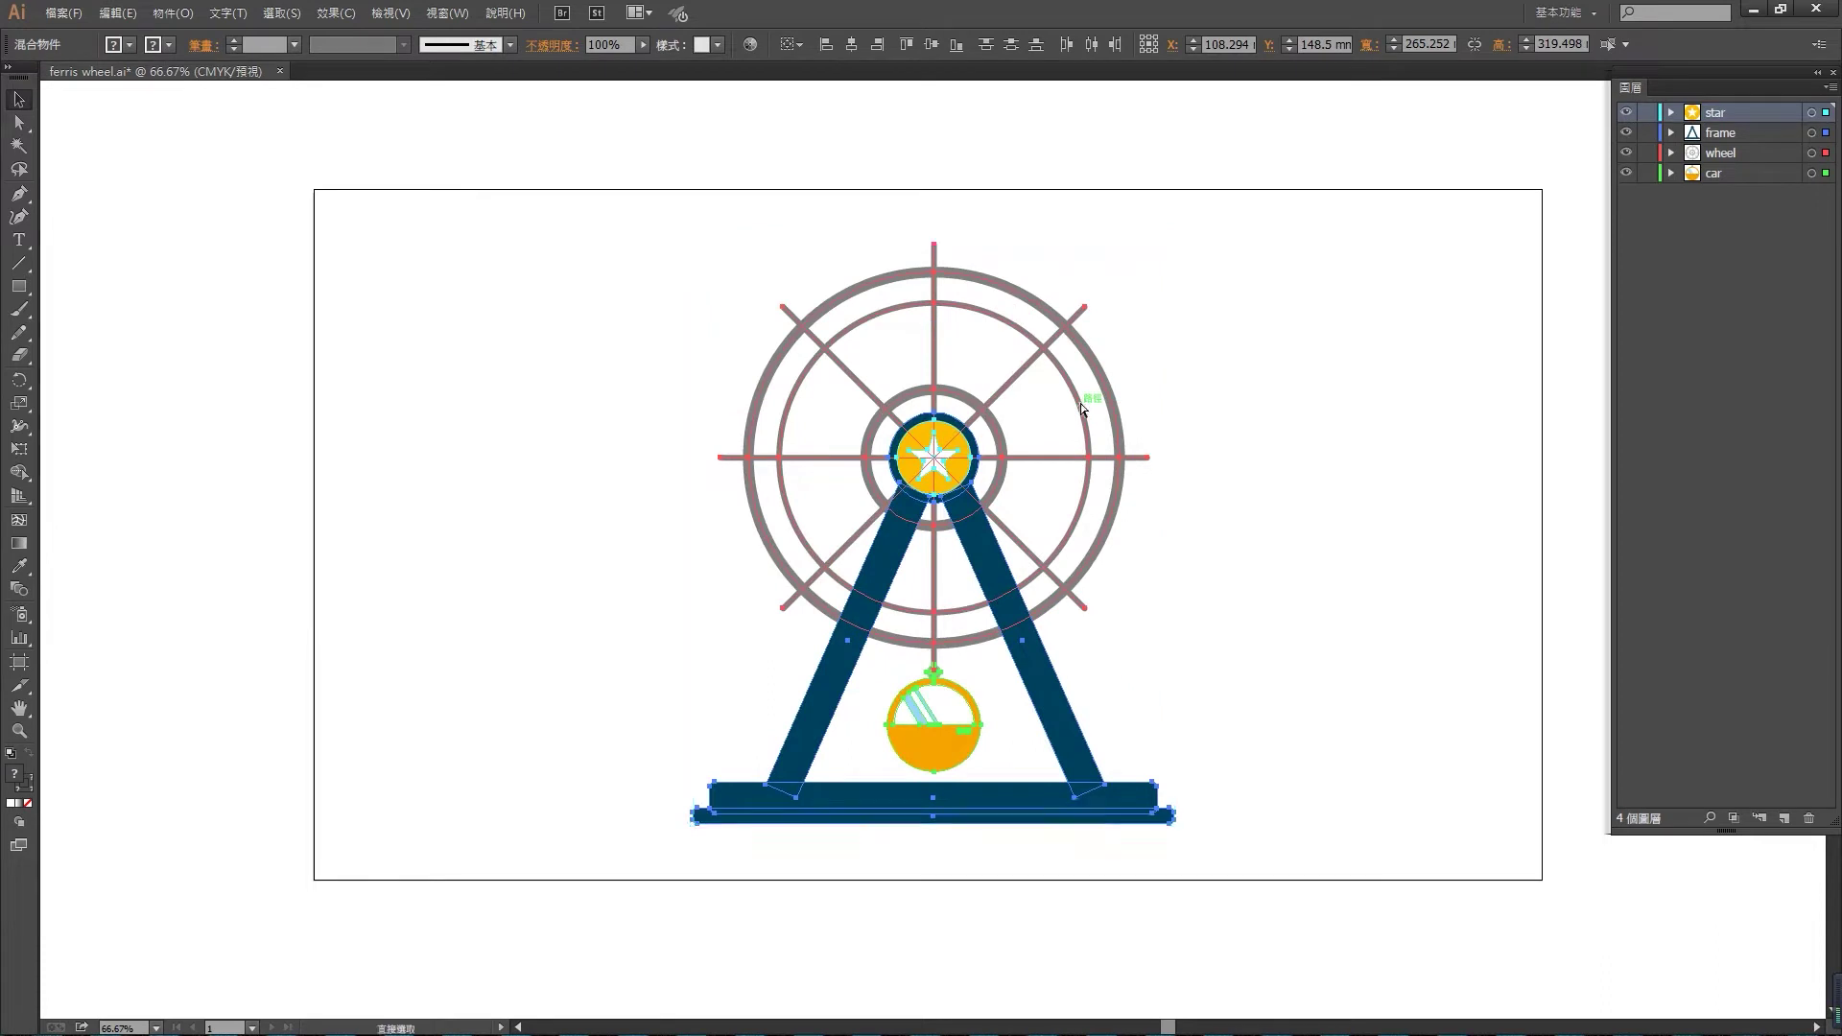
key(ctrl+z)
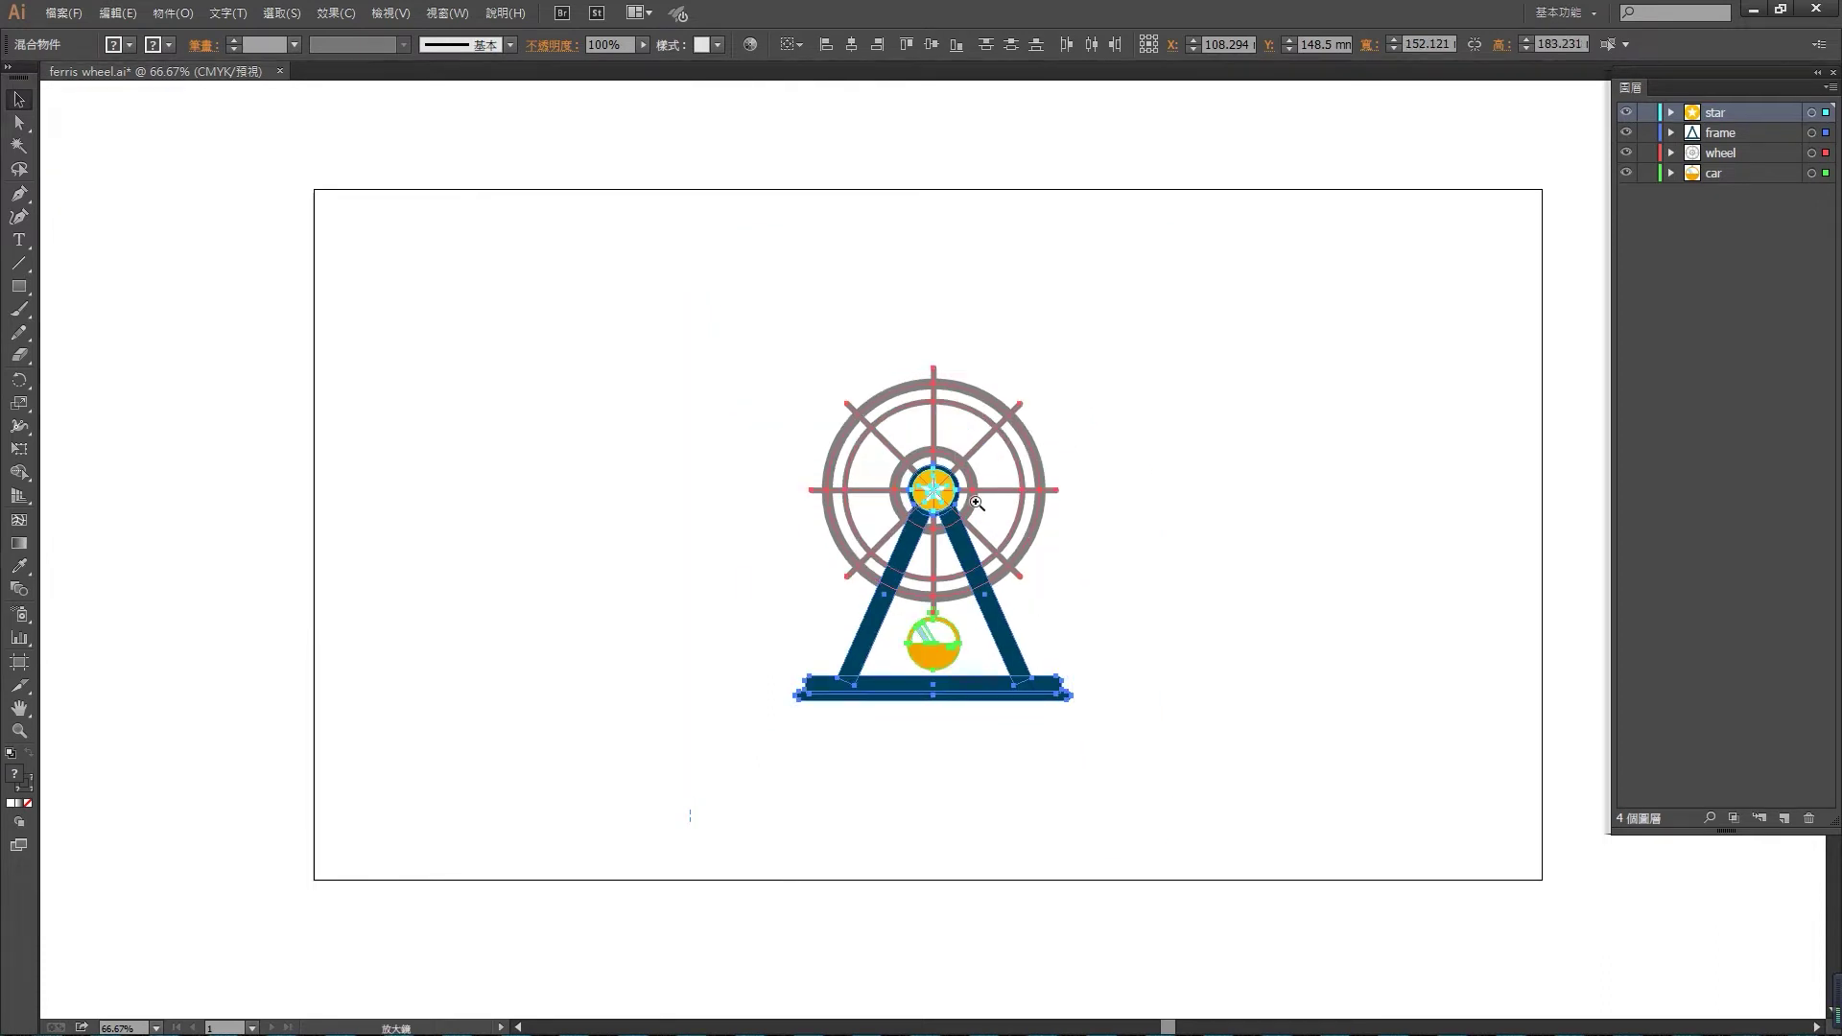
click(976, 503)
drag(1133, 315, 1218, 214)
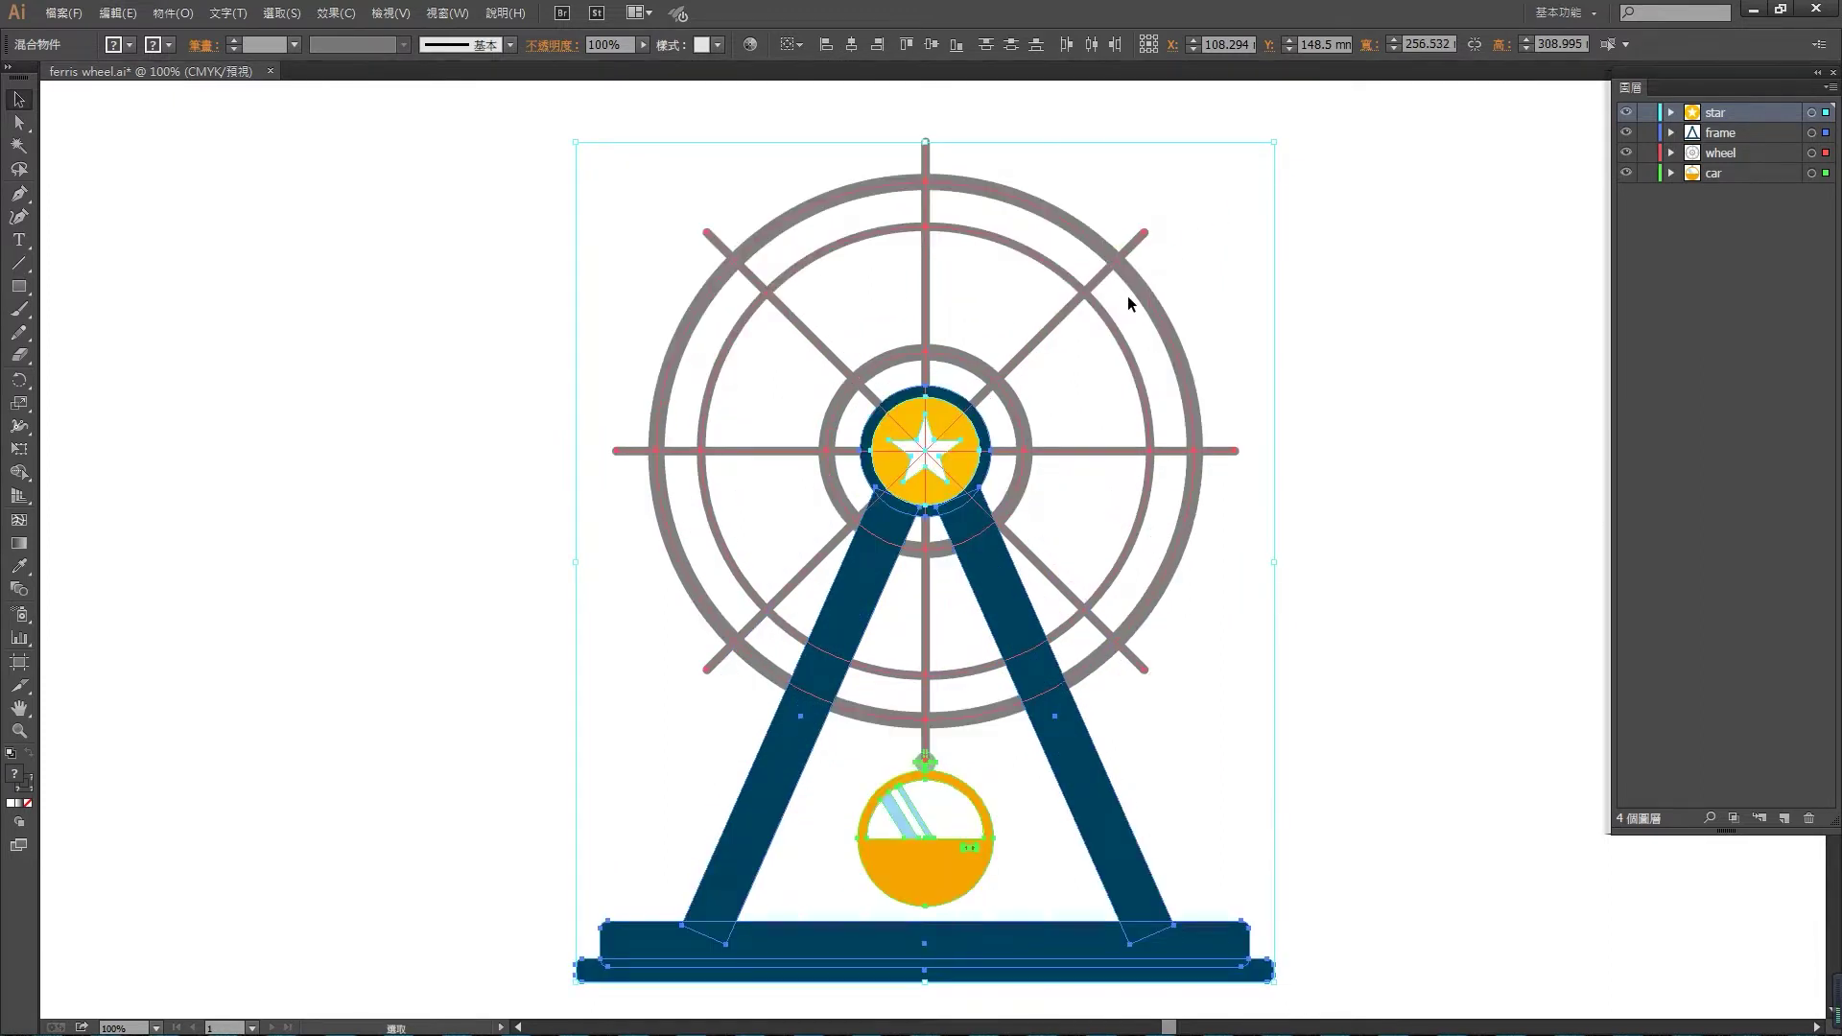
key(ctrl+z)
- Enable scaling of strokes and effects (縮放筆畫和效果) in the general preferences
click(111, 13)
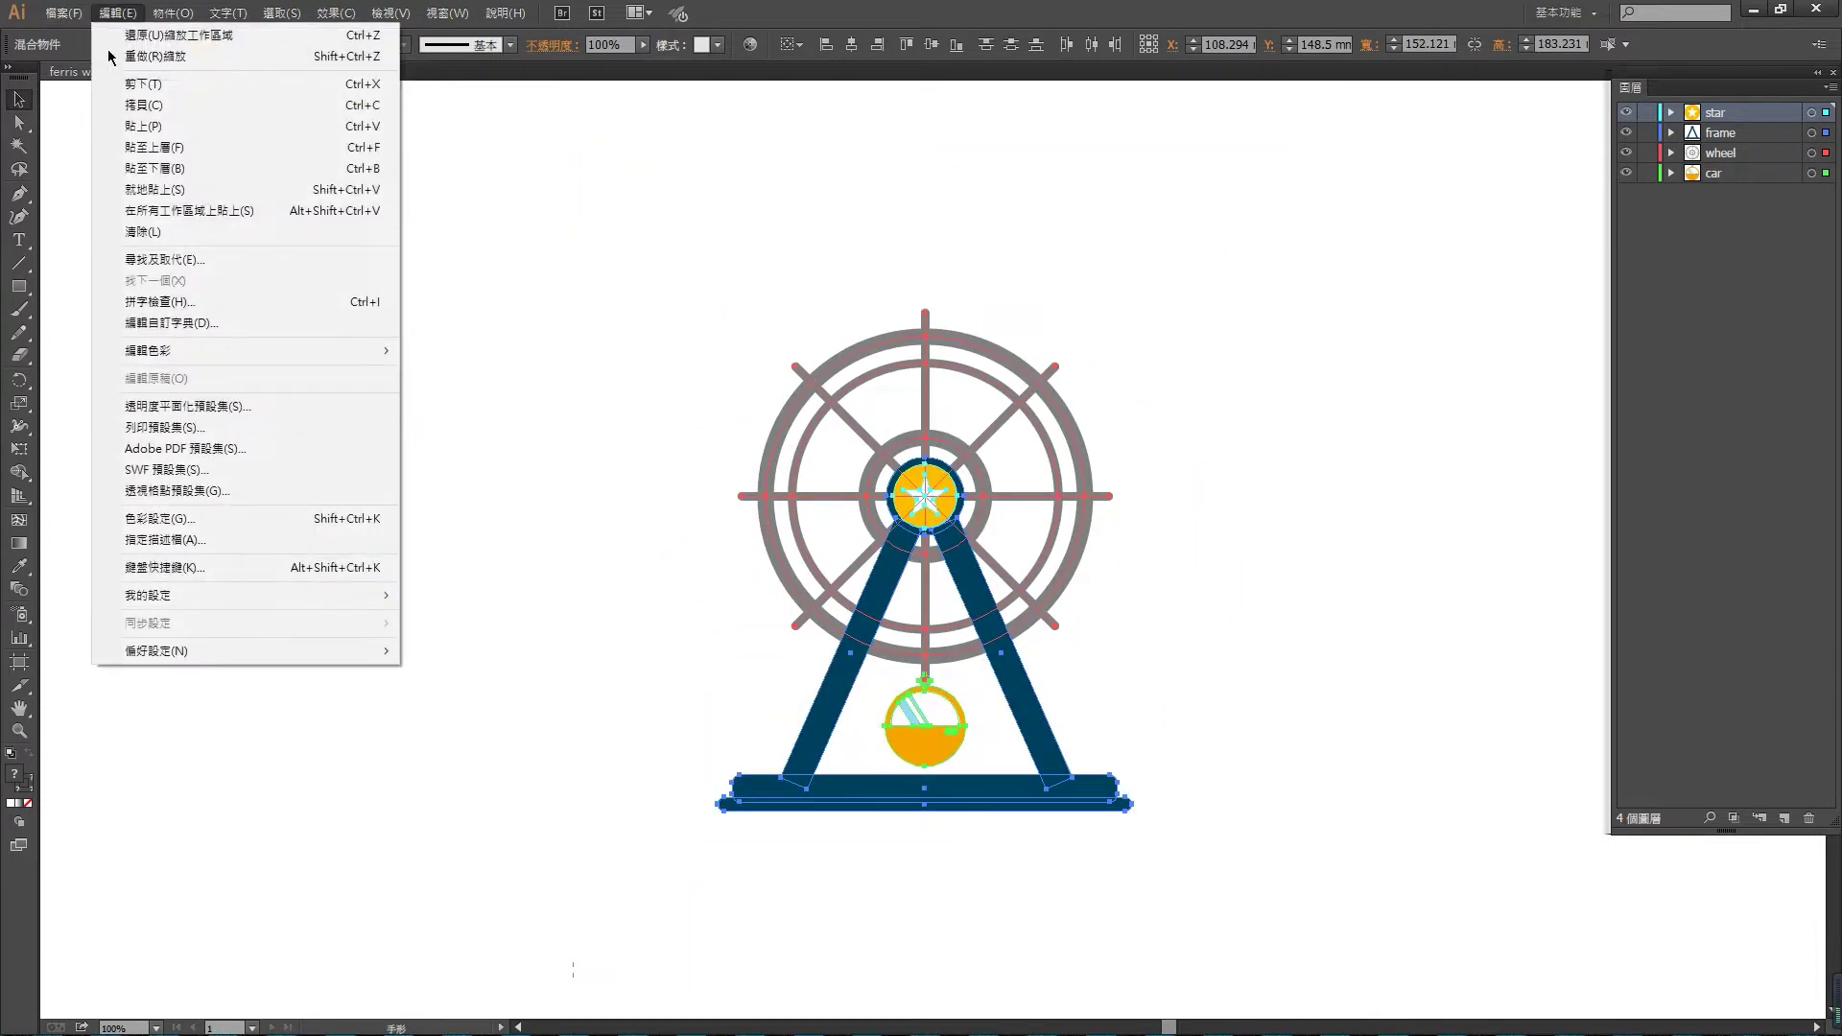
mouse_move(187, 656)
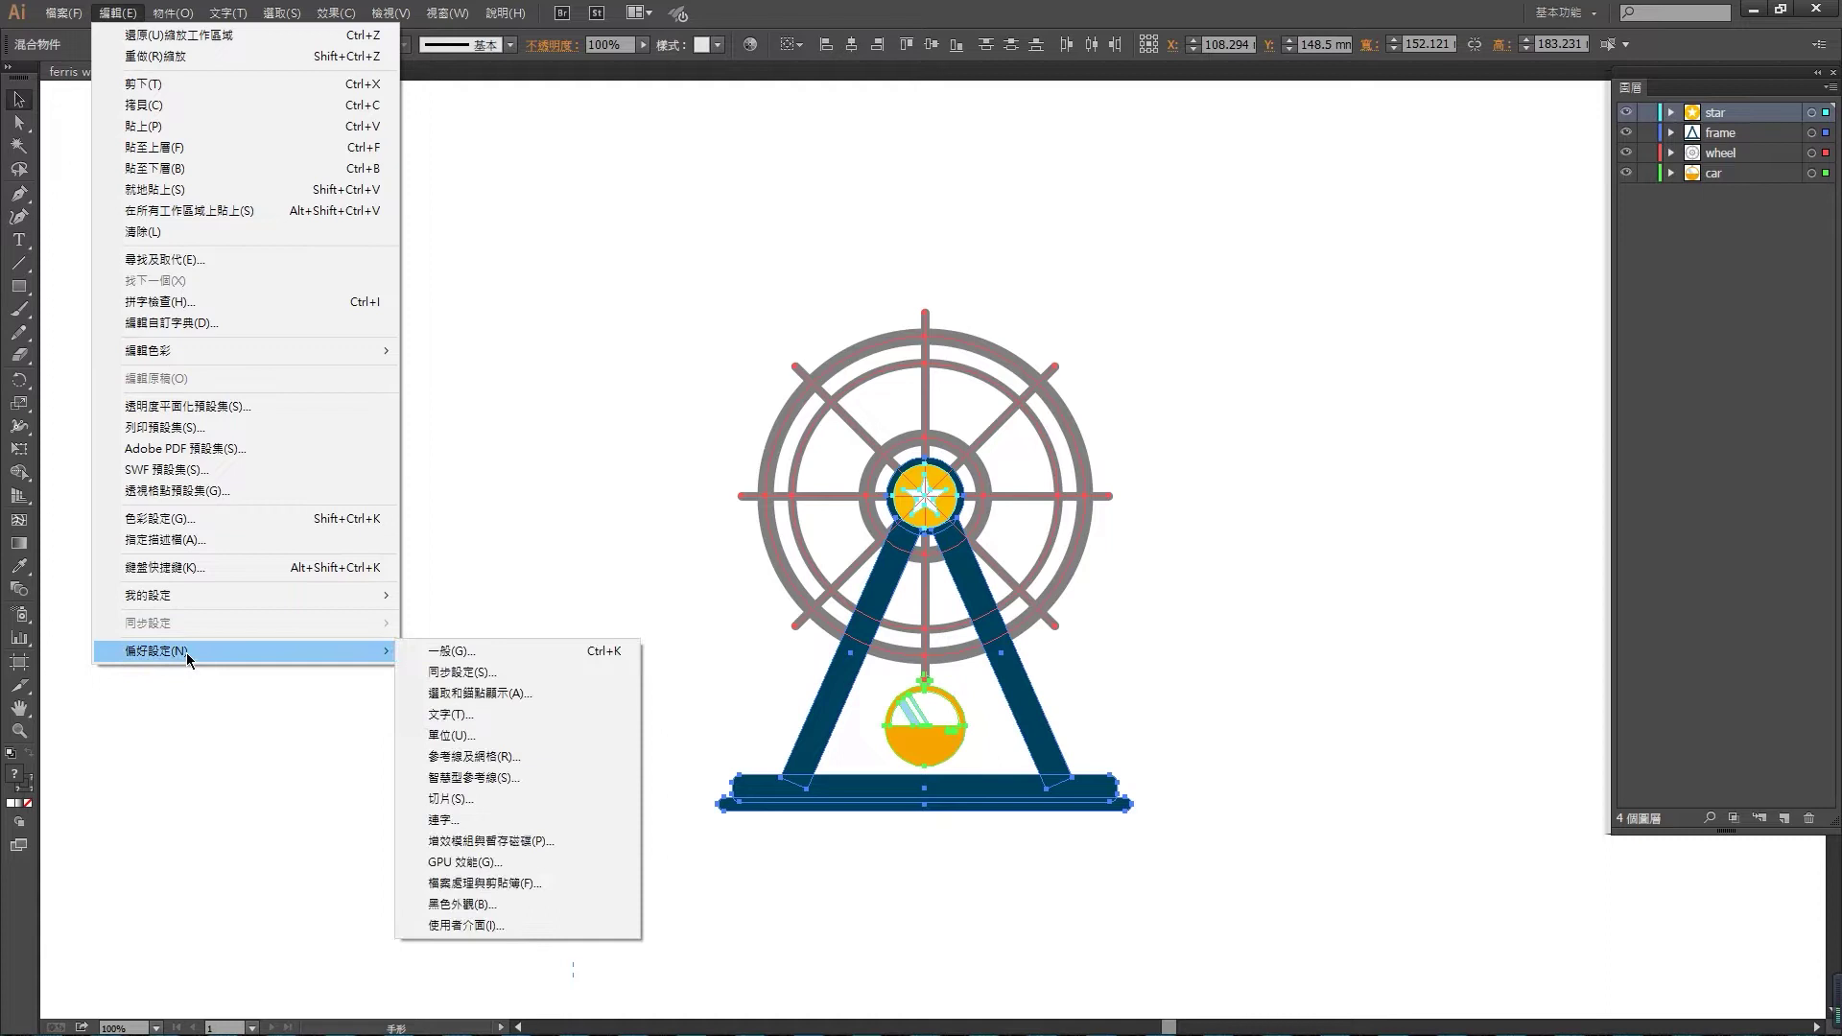
click(499, 651)
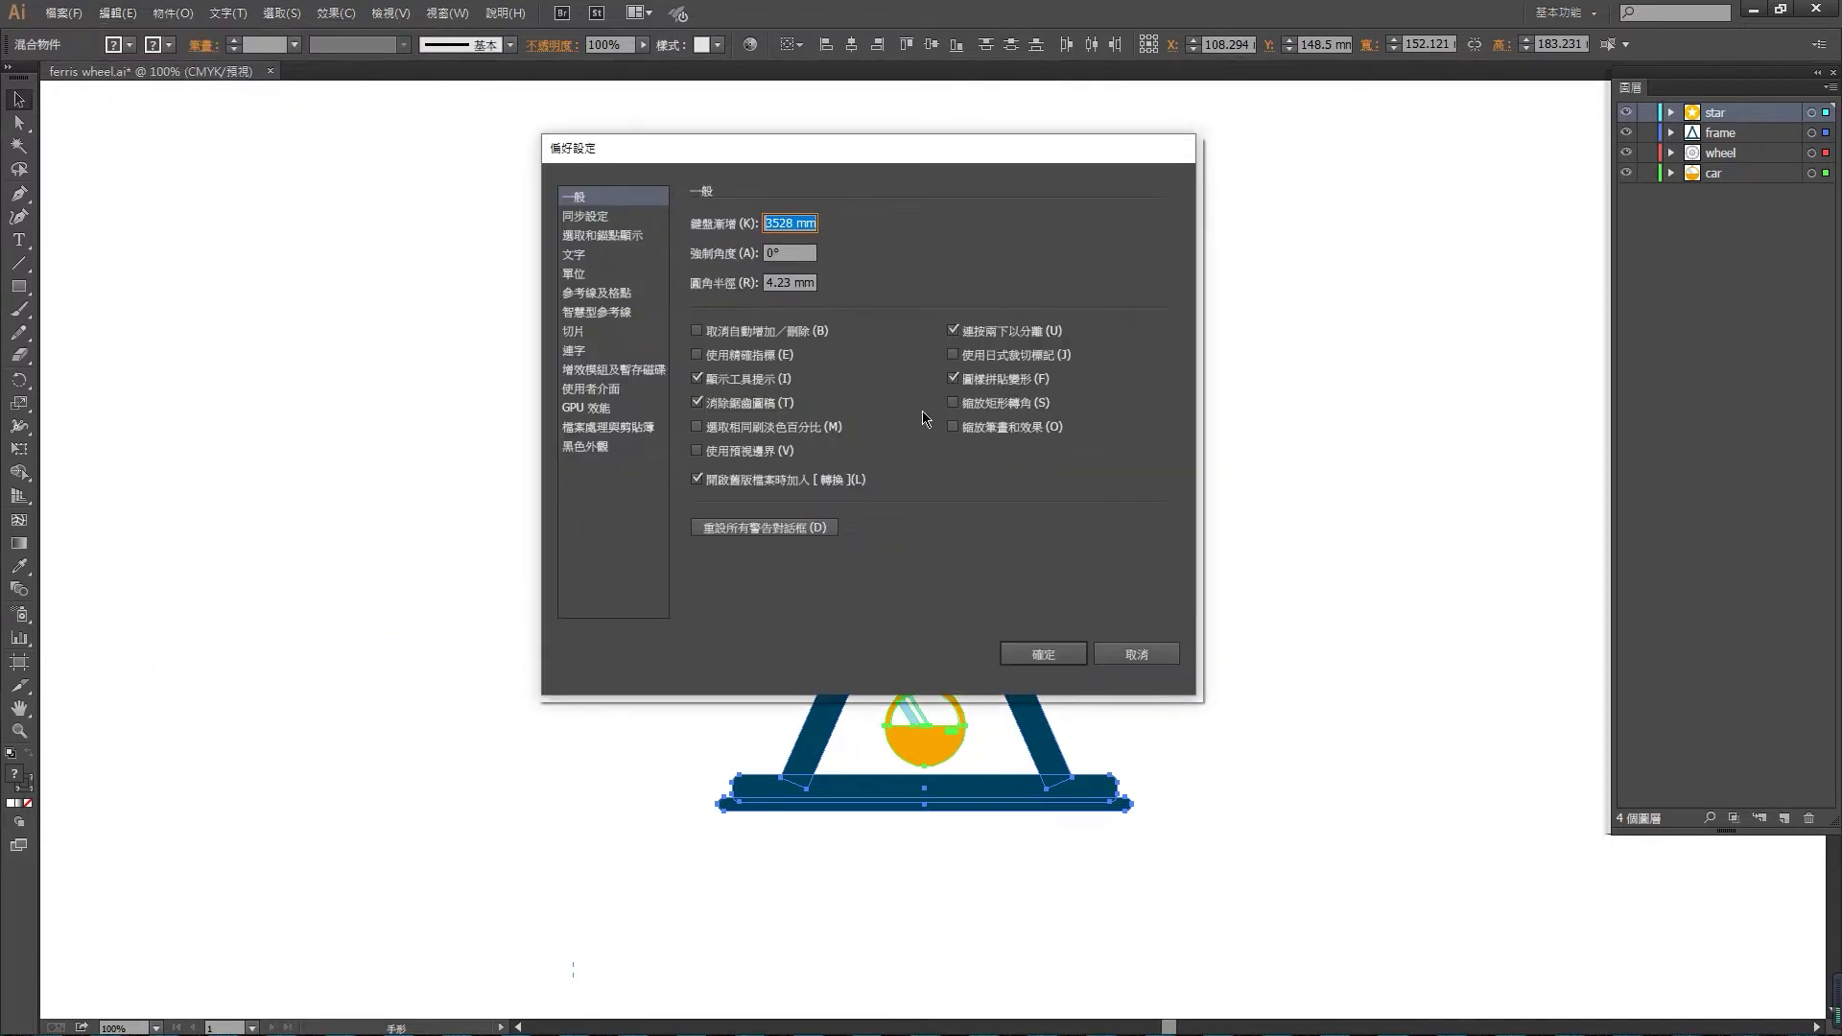
click(954, 428)
click(1044, 654)
- Enlarge the entire ferris wheel artwork proportionally from its centre to about 276 × 332 mm, filling most of the artboard's height
click(1209, 424)
key(ctrl+minus)
key(ctrl+minus)
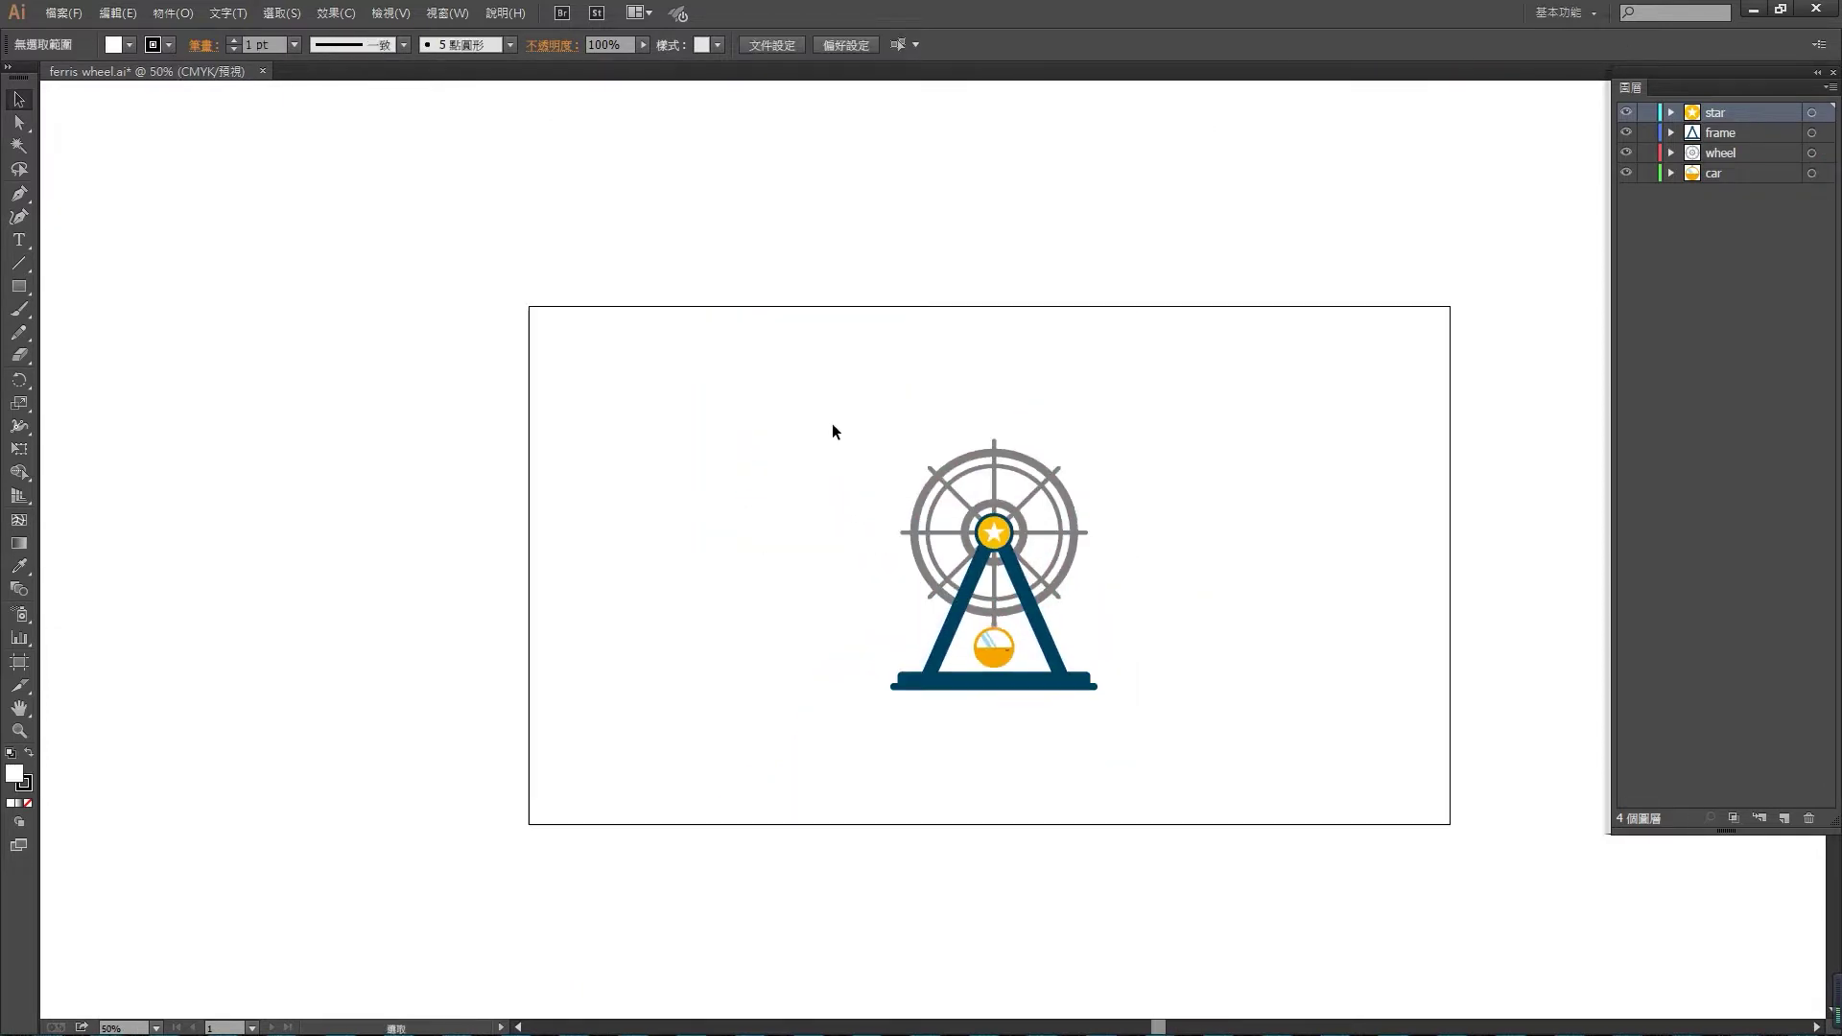
drag(834, 423, 1154, 765)
drag(1103, 444, 1190, 336)
key(space)
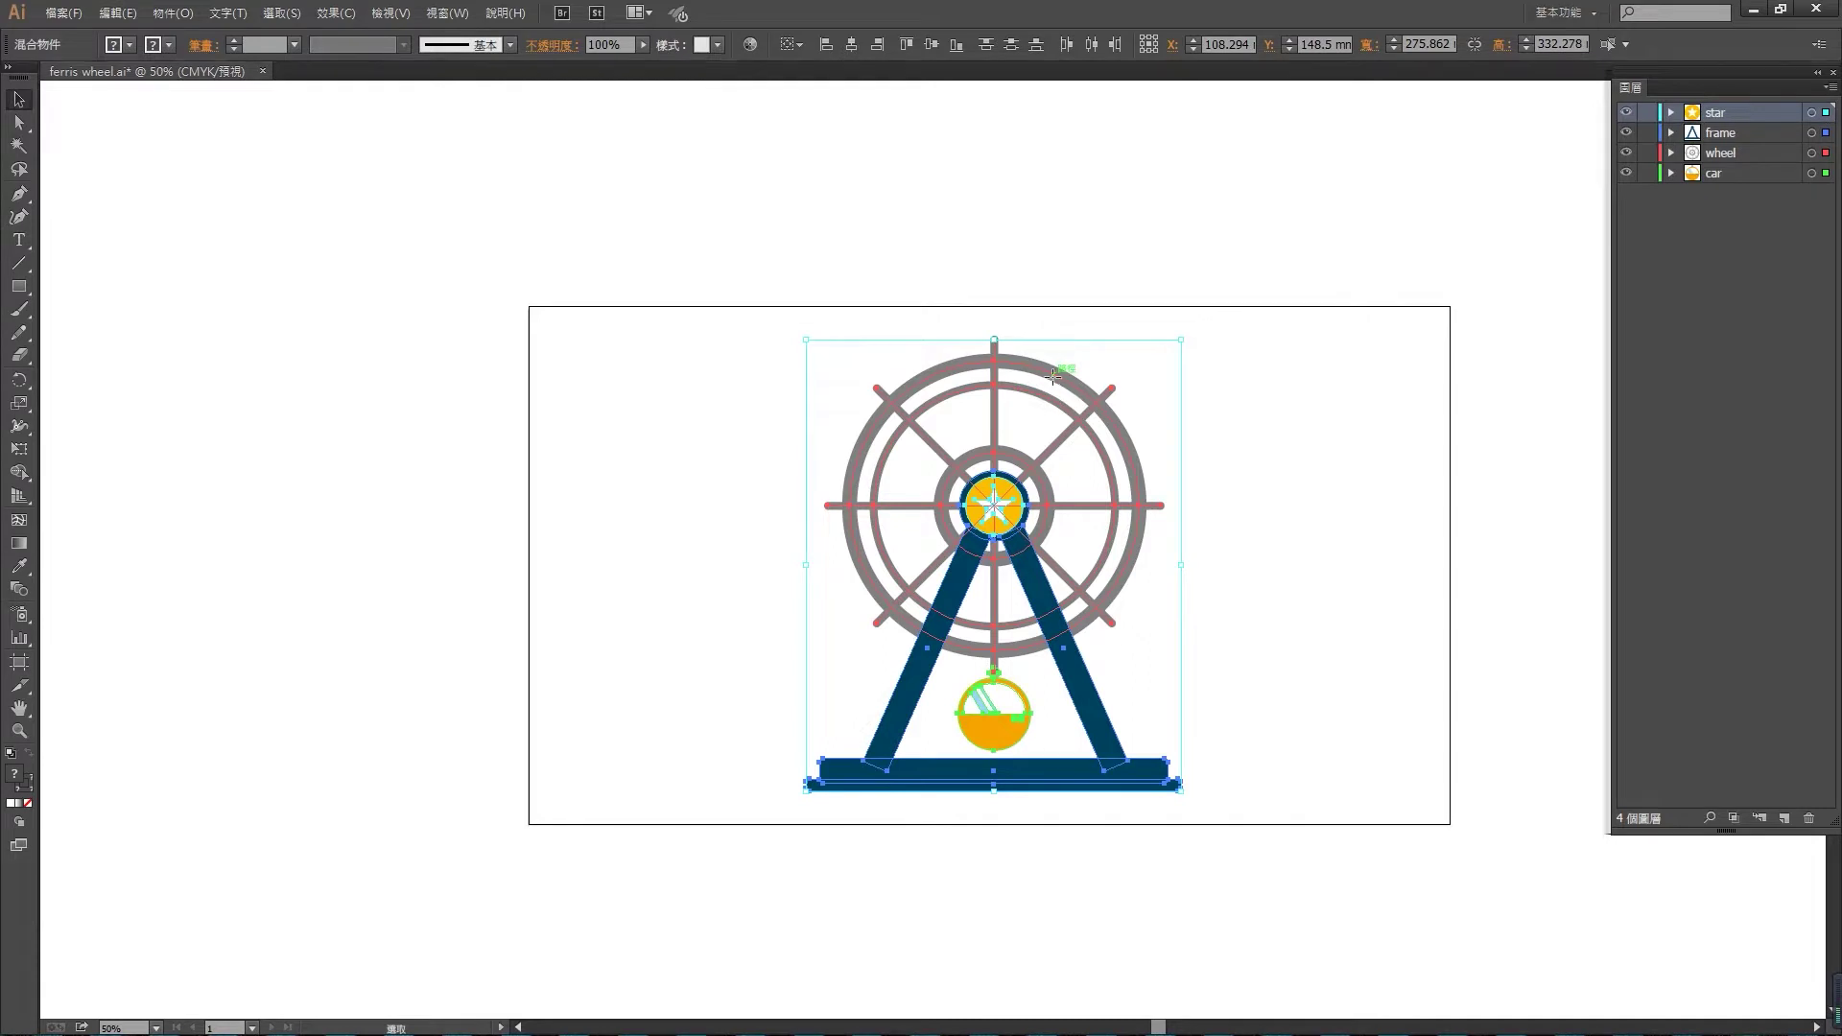
click(1181, 535)
key(ctrl+plus)
drag(1116, 573, 1065, 527)
scroll(712, 260, up, 1)
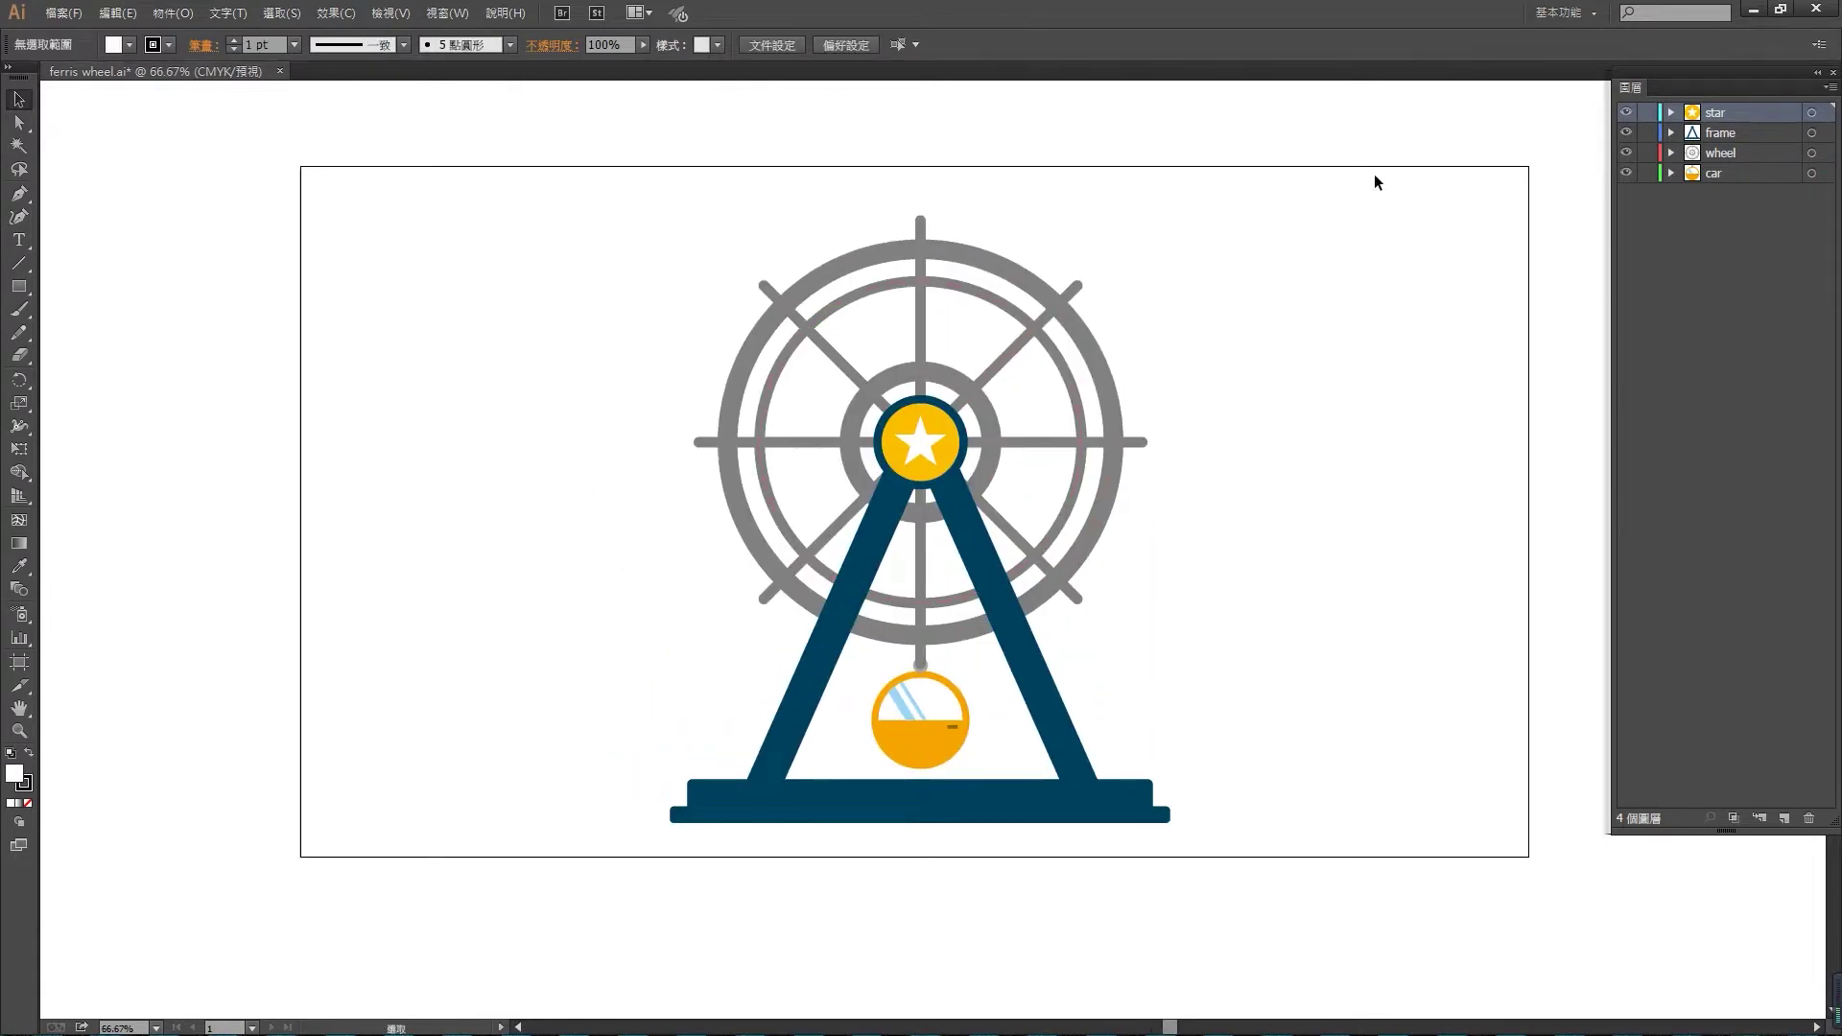
drag(1171, 699, 1094, 719)
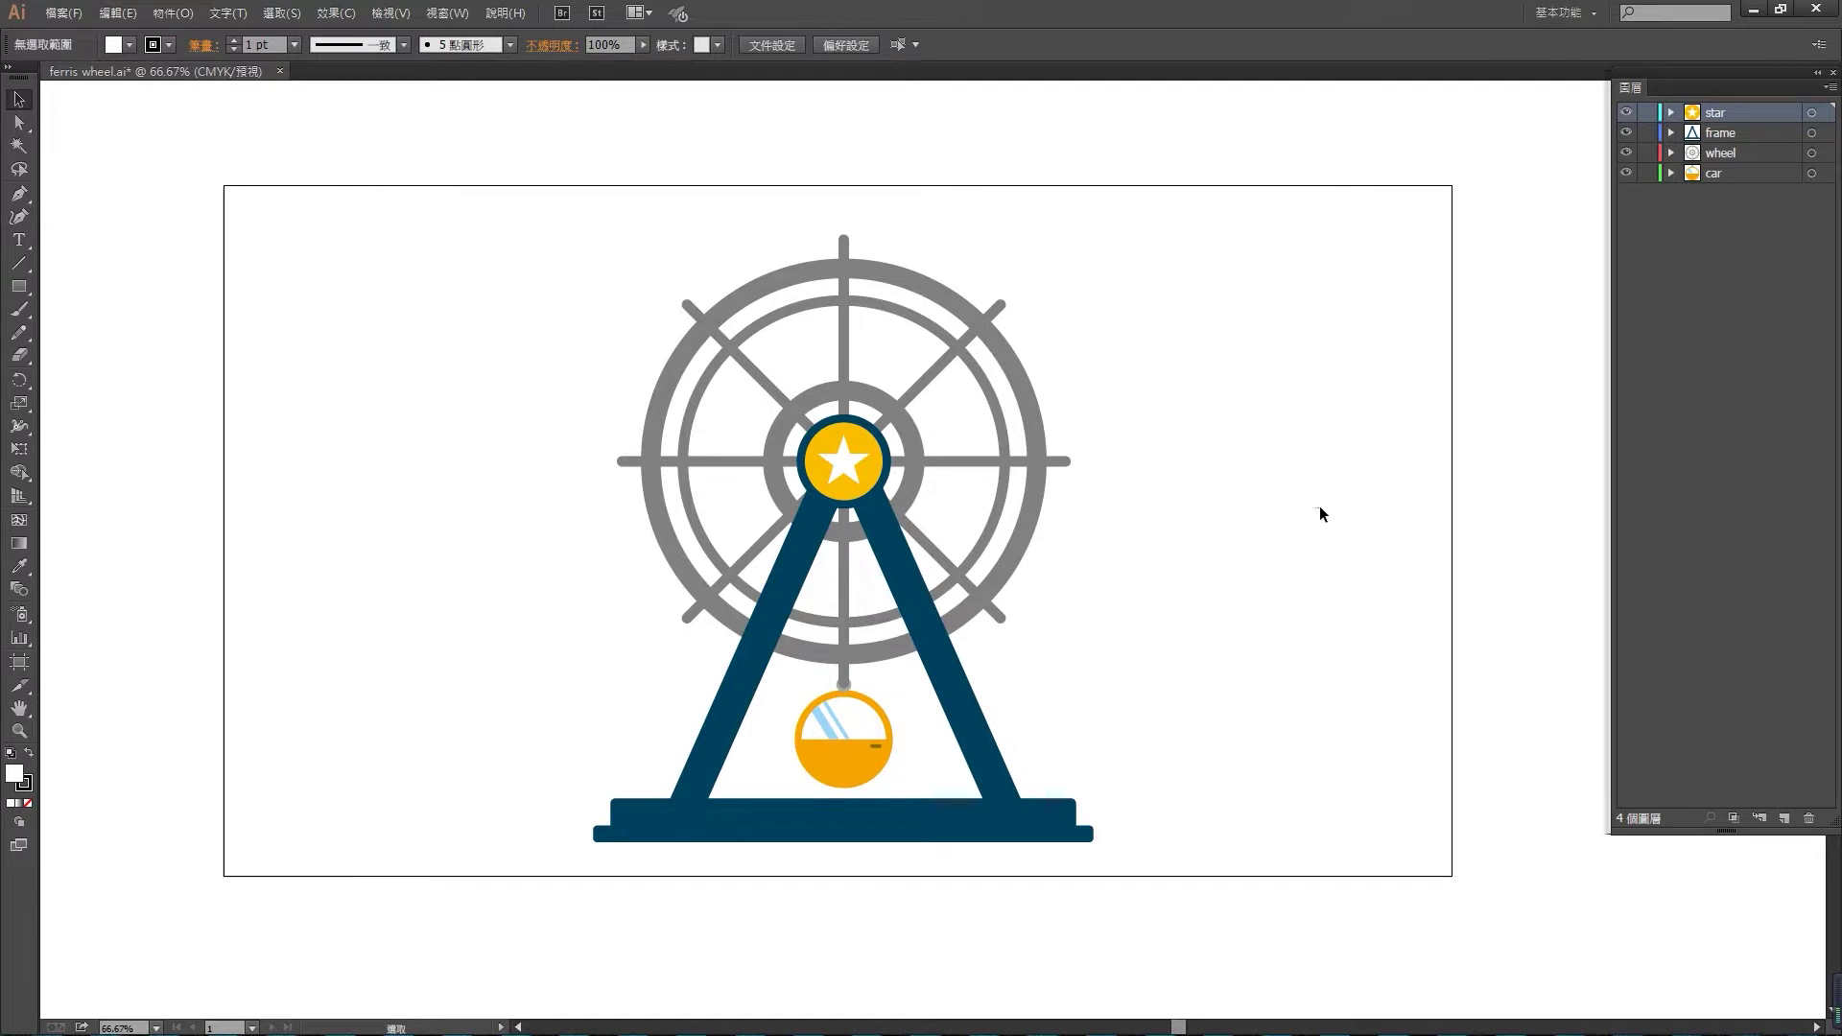
scroll(1470, 323, left, 3)
scroll(1246, 337, down, 1)
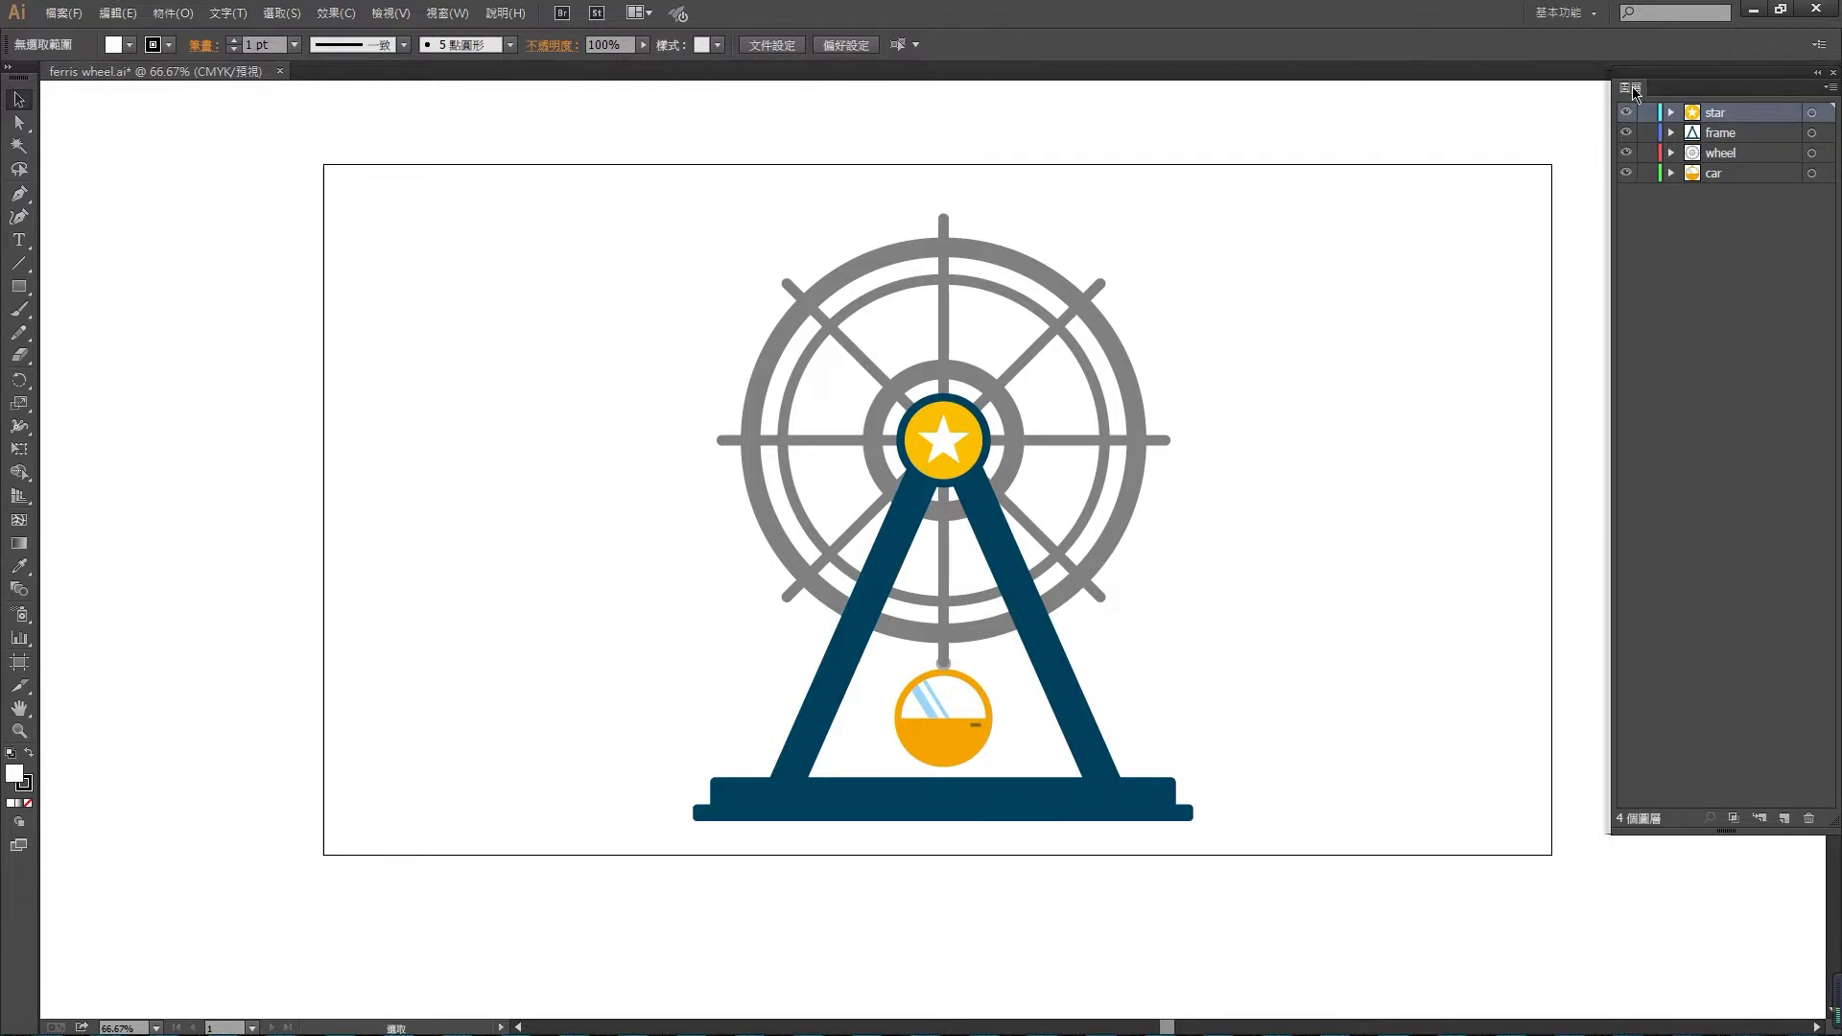
- Try moving the star and its yellow circle off the wheel hub, and undo the move
click(933, 449)
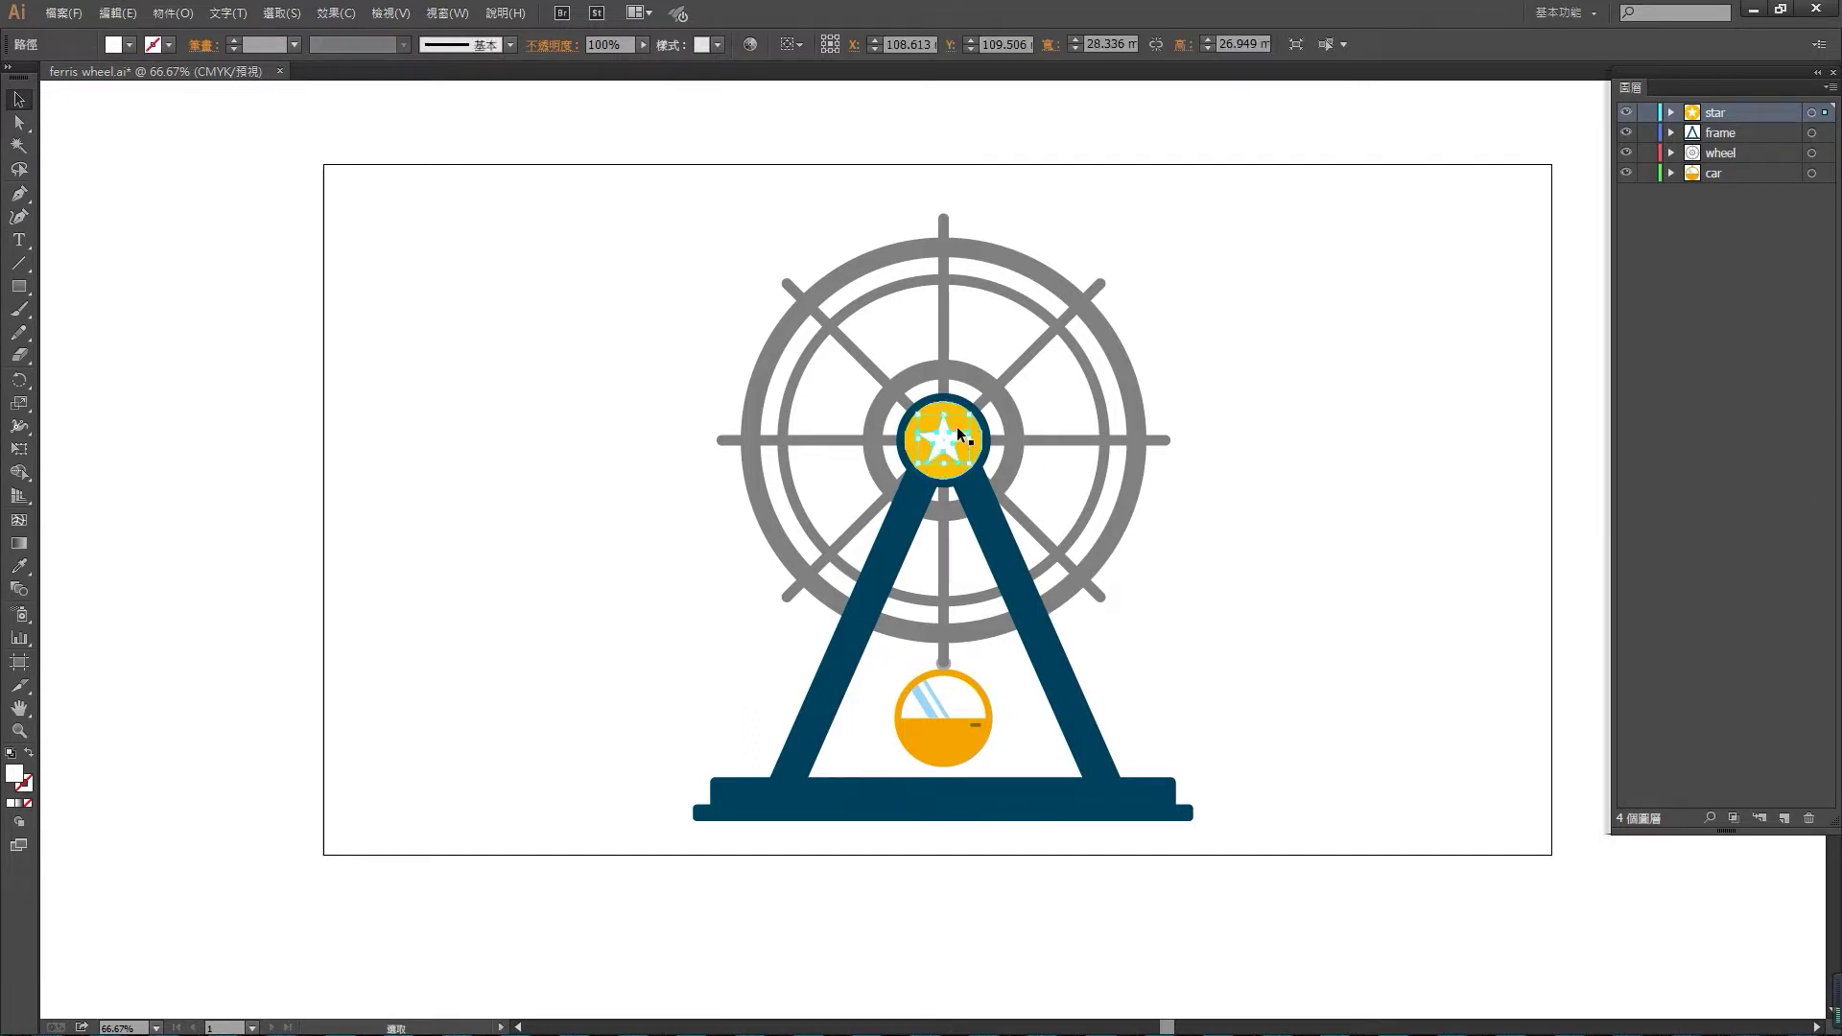
click(1085, 410)
drag(971, 432, 1190, 395)
key(ctrl+z)
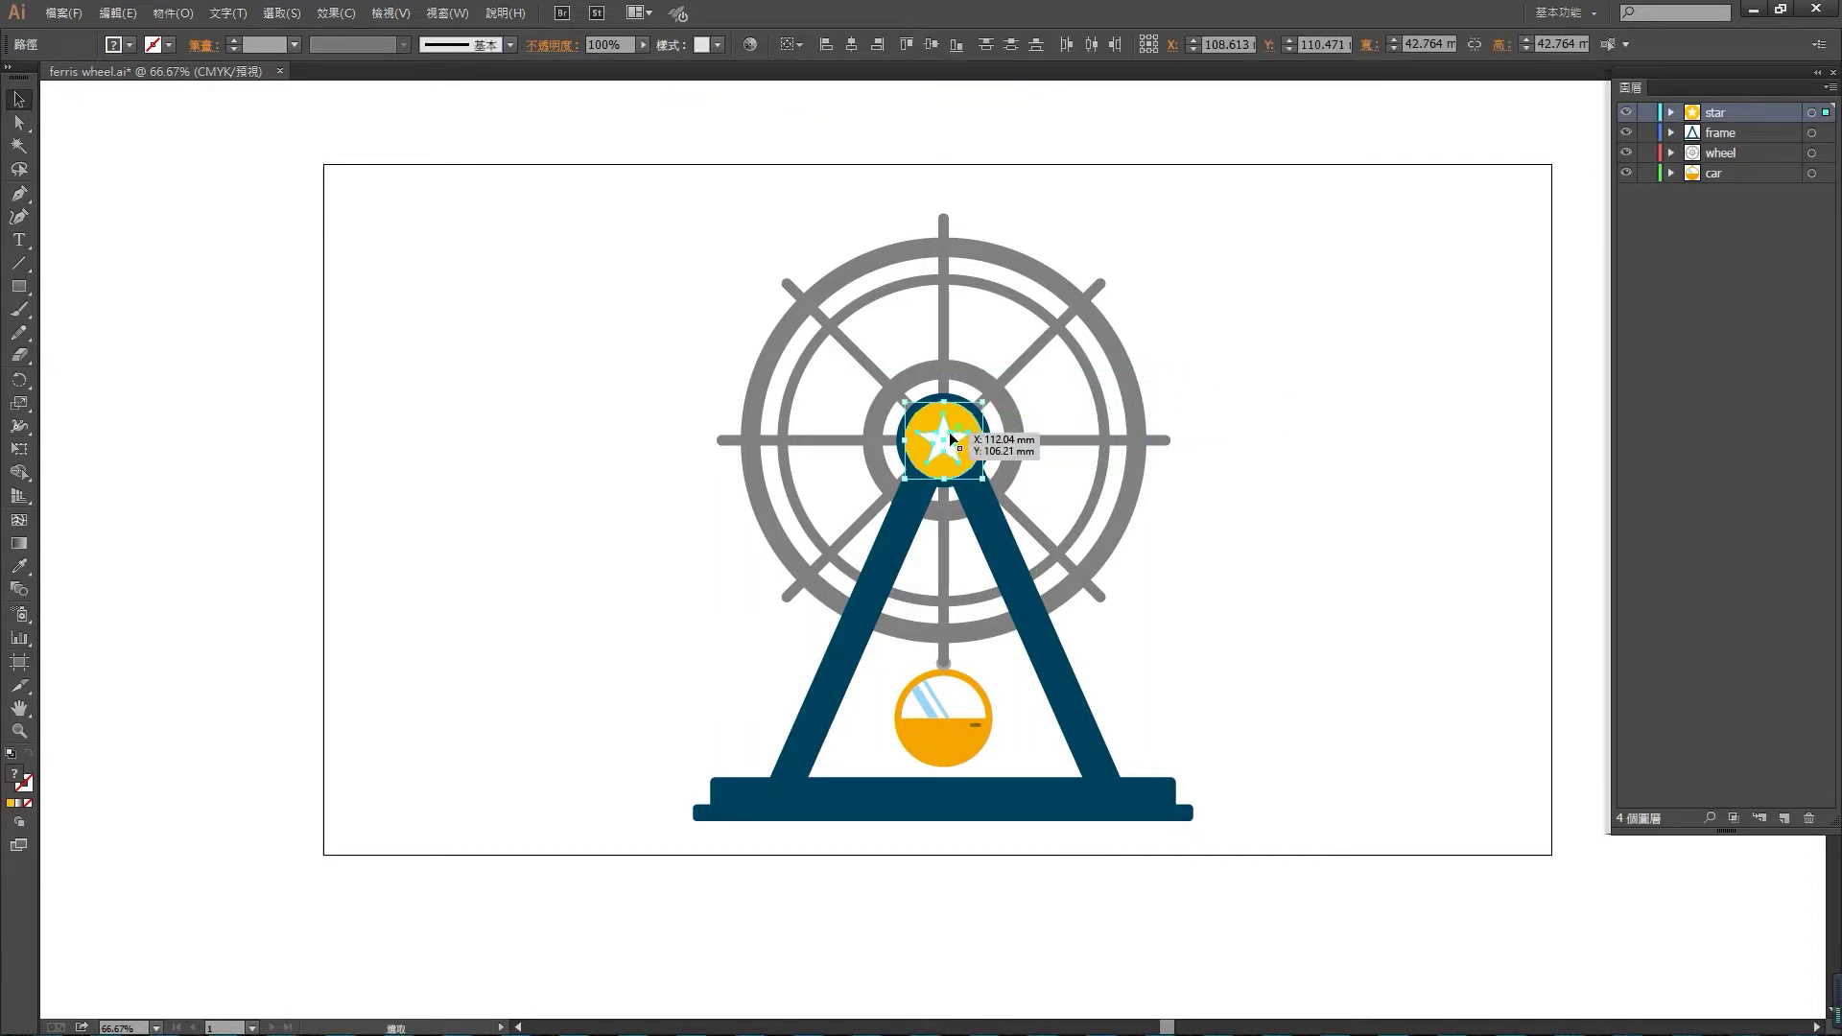
- Hide and show the star, frame, wheel and car layers one at a time to check which parts each contains
click(1628, 114)
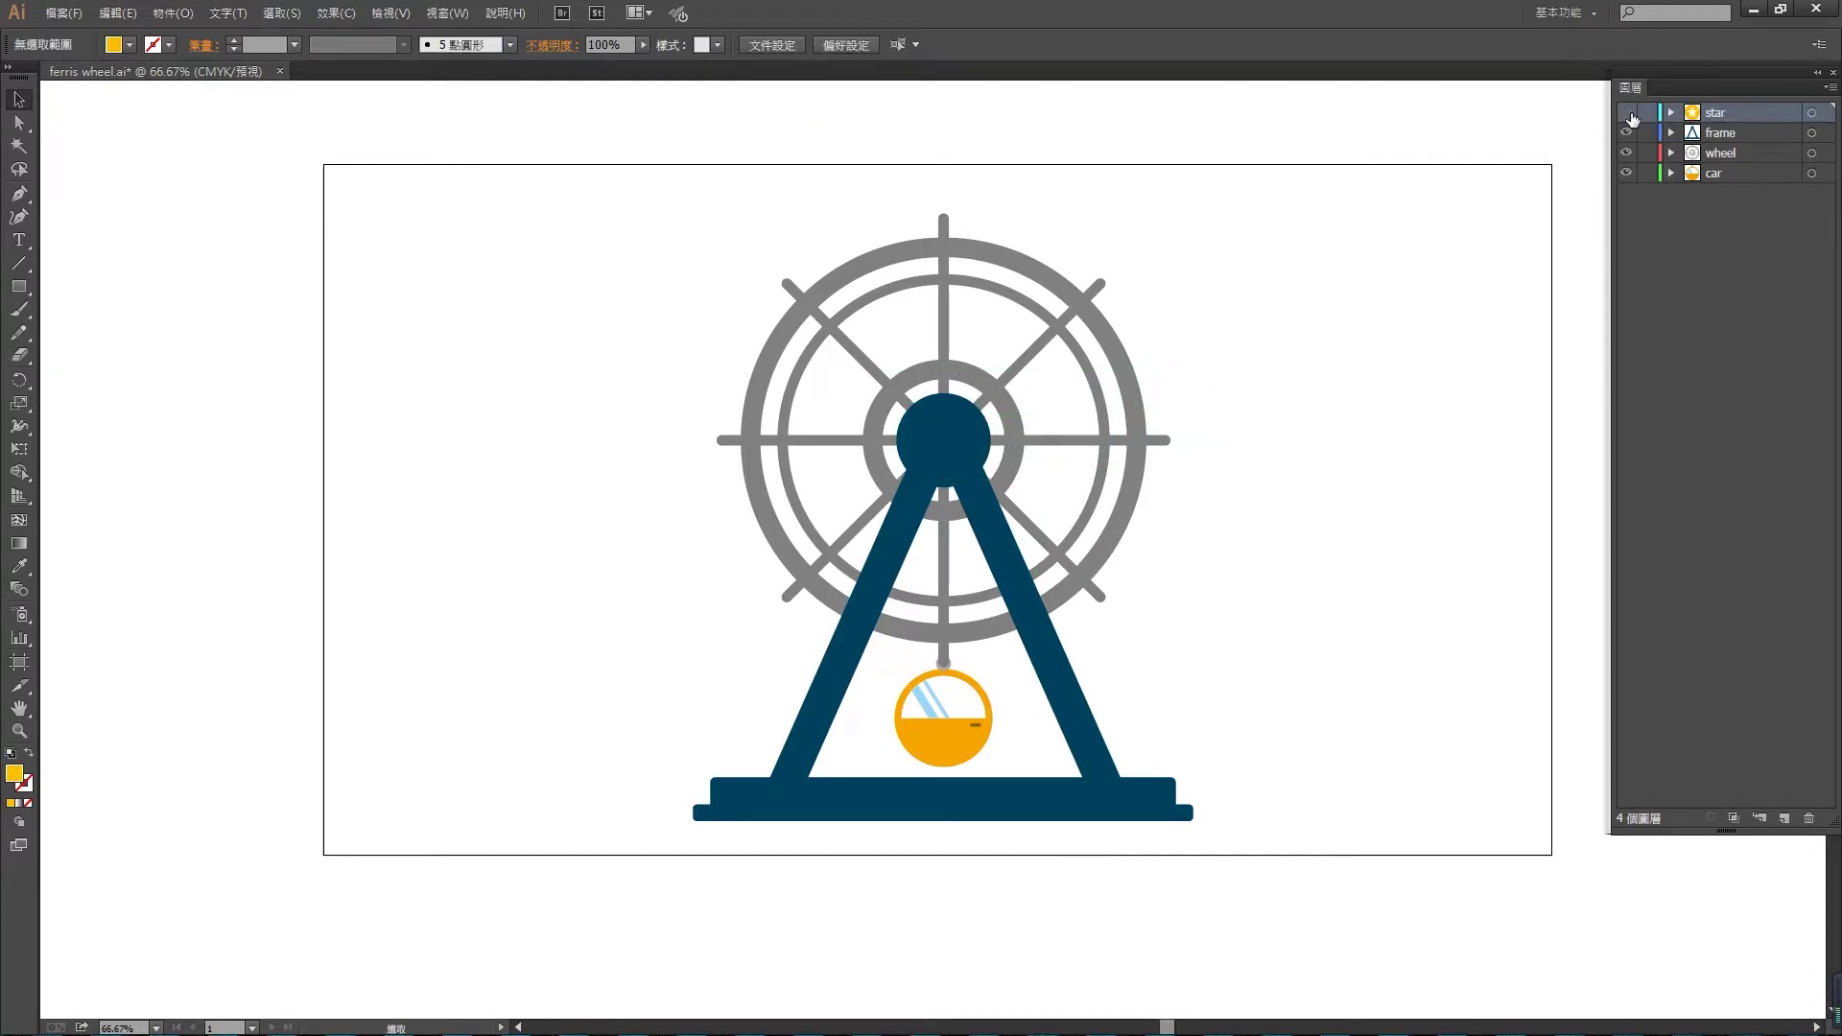
click(1629, 113)
click(1629, 134)
click(1628, 133)
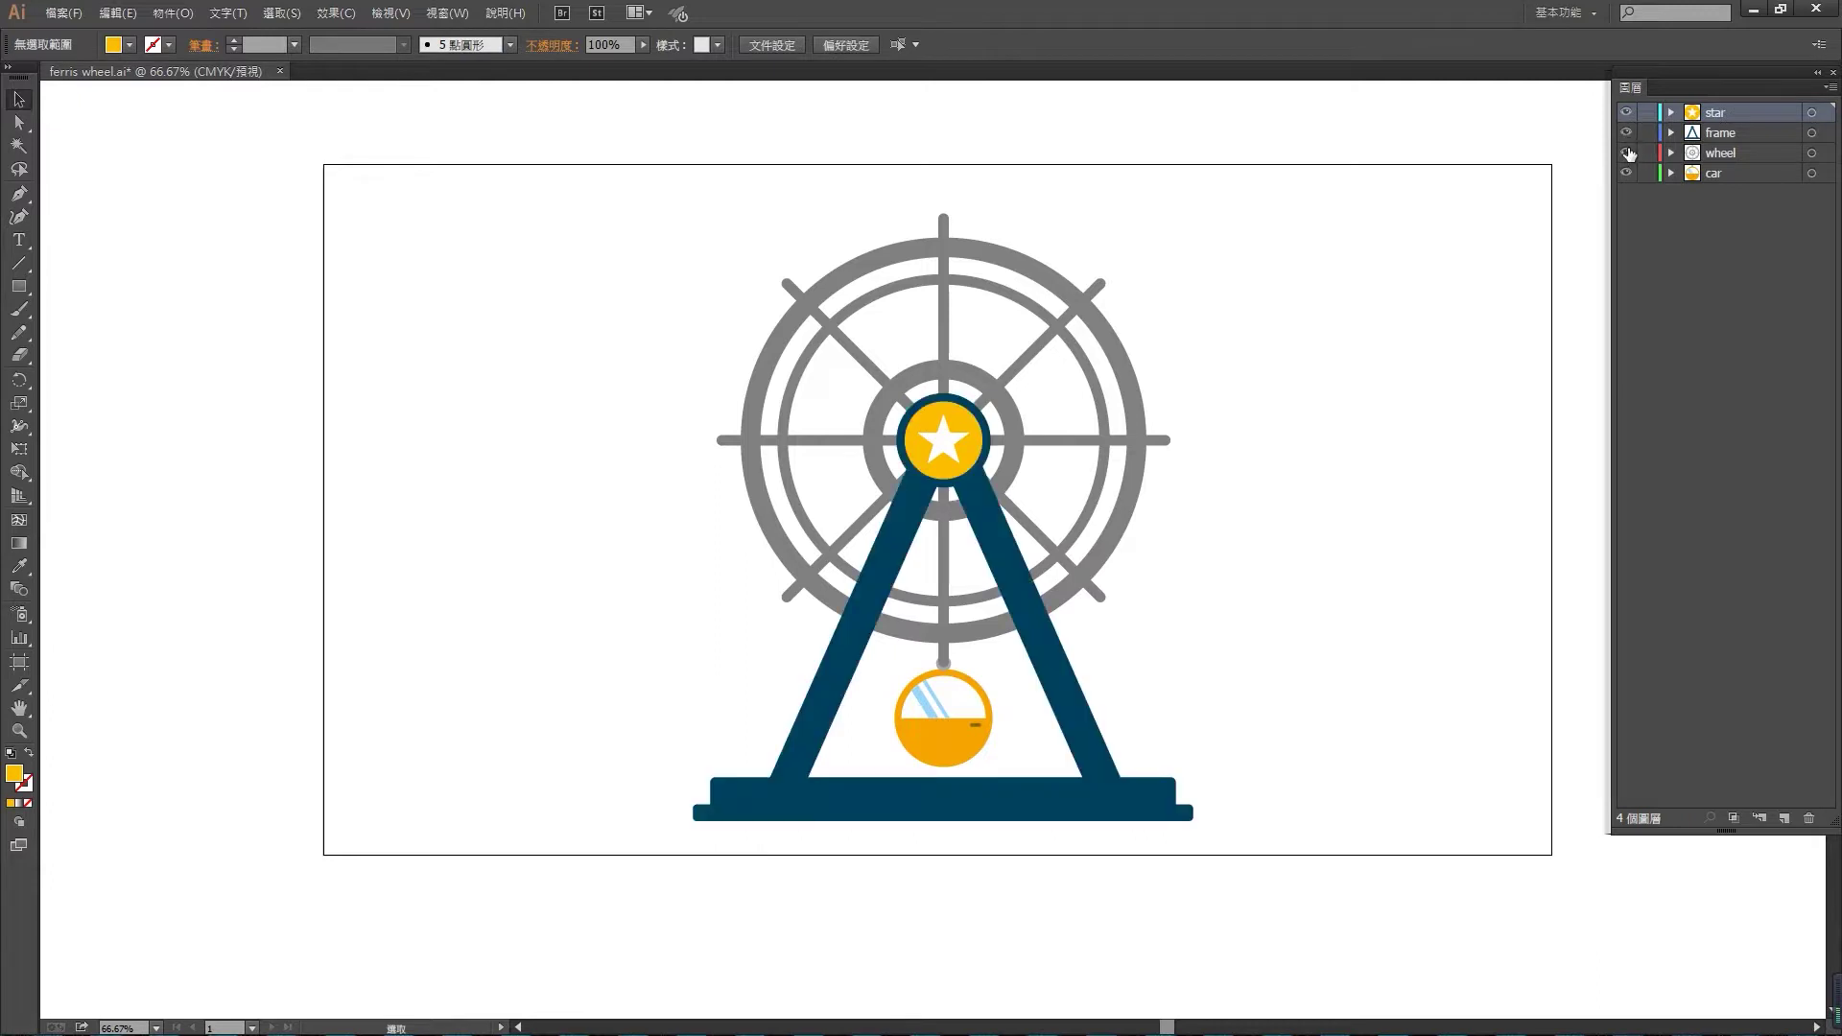
click(1626, 153)
click(1627, 152)
click(1626, 134)
click(1627, 133)
click(1629, 113)
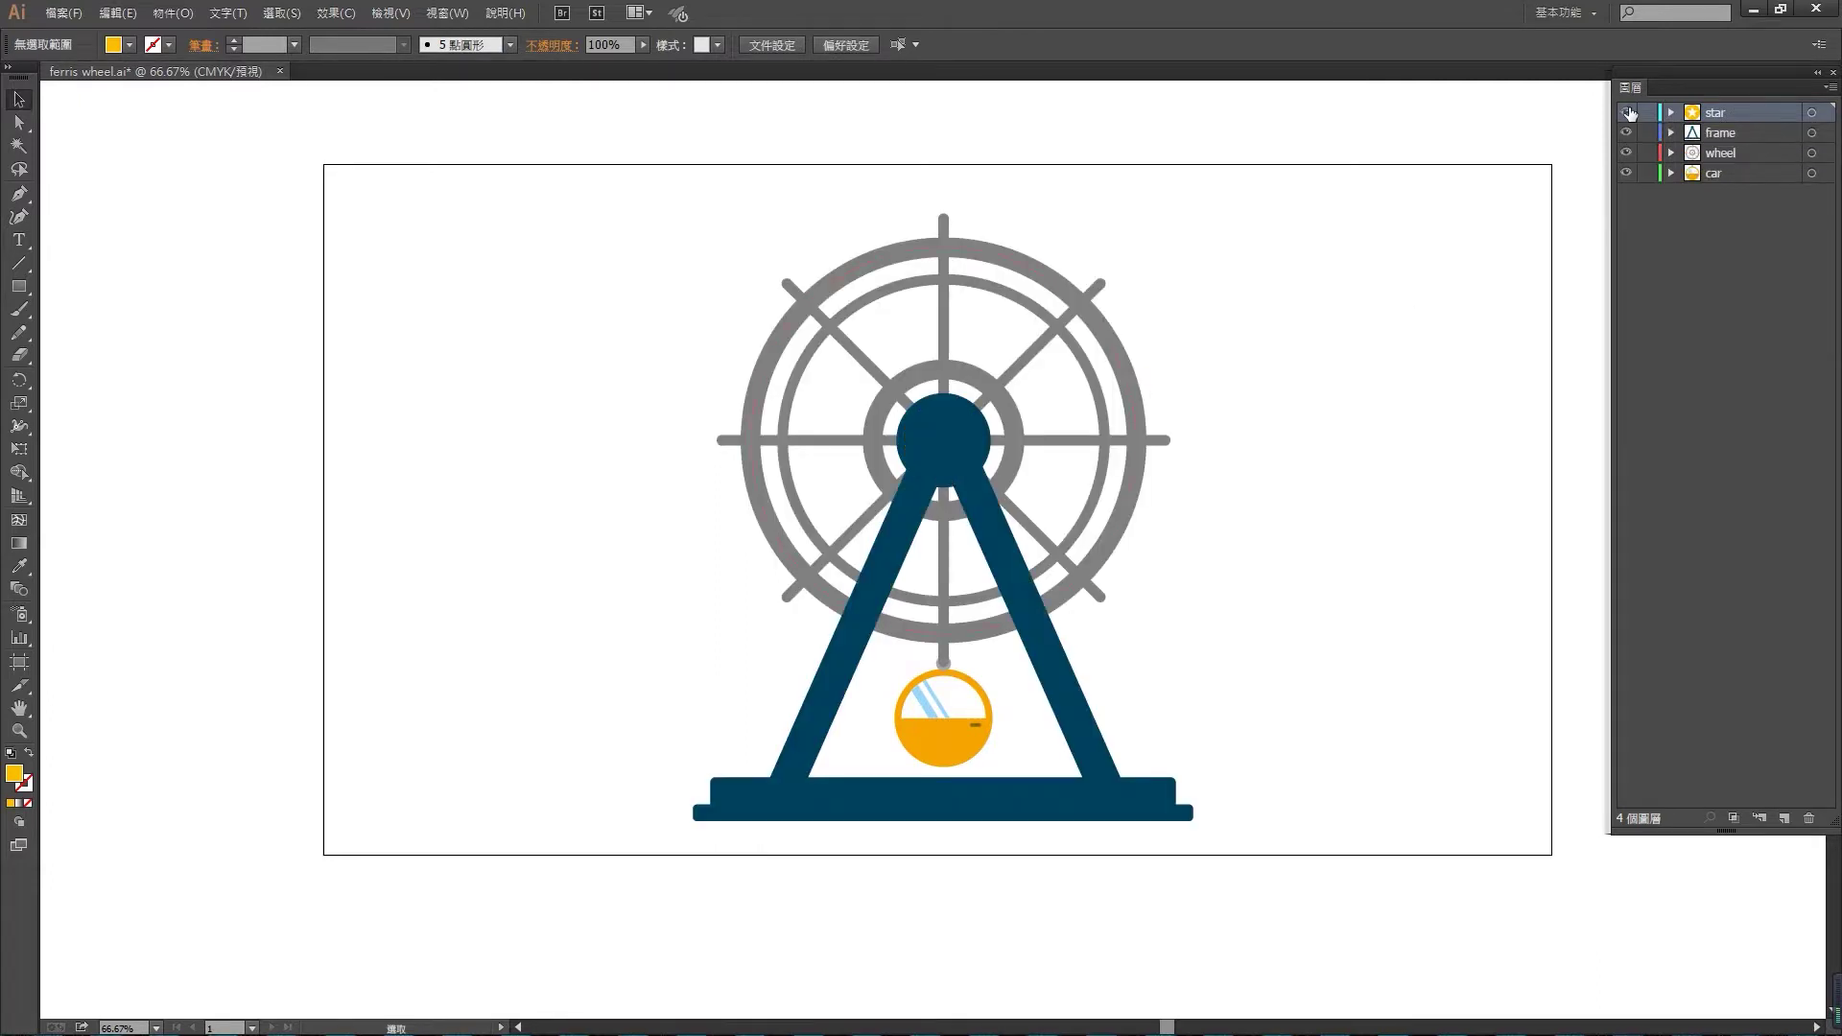
click(1629, 113)
click(1626, 173)
click(1626, 172)
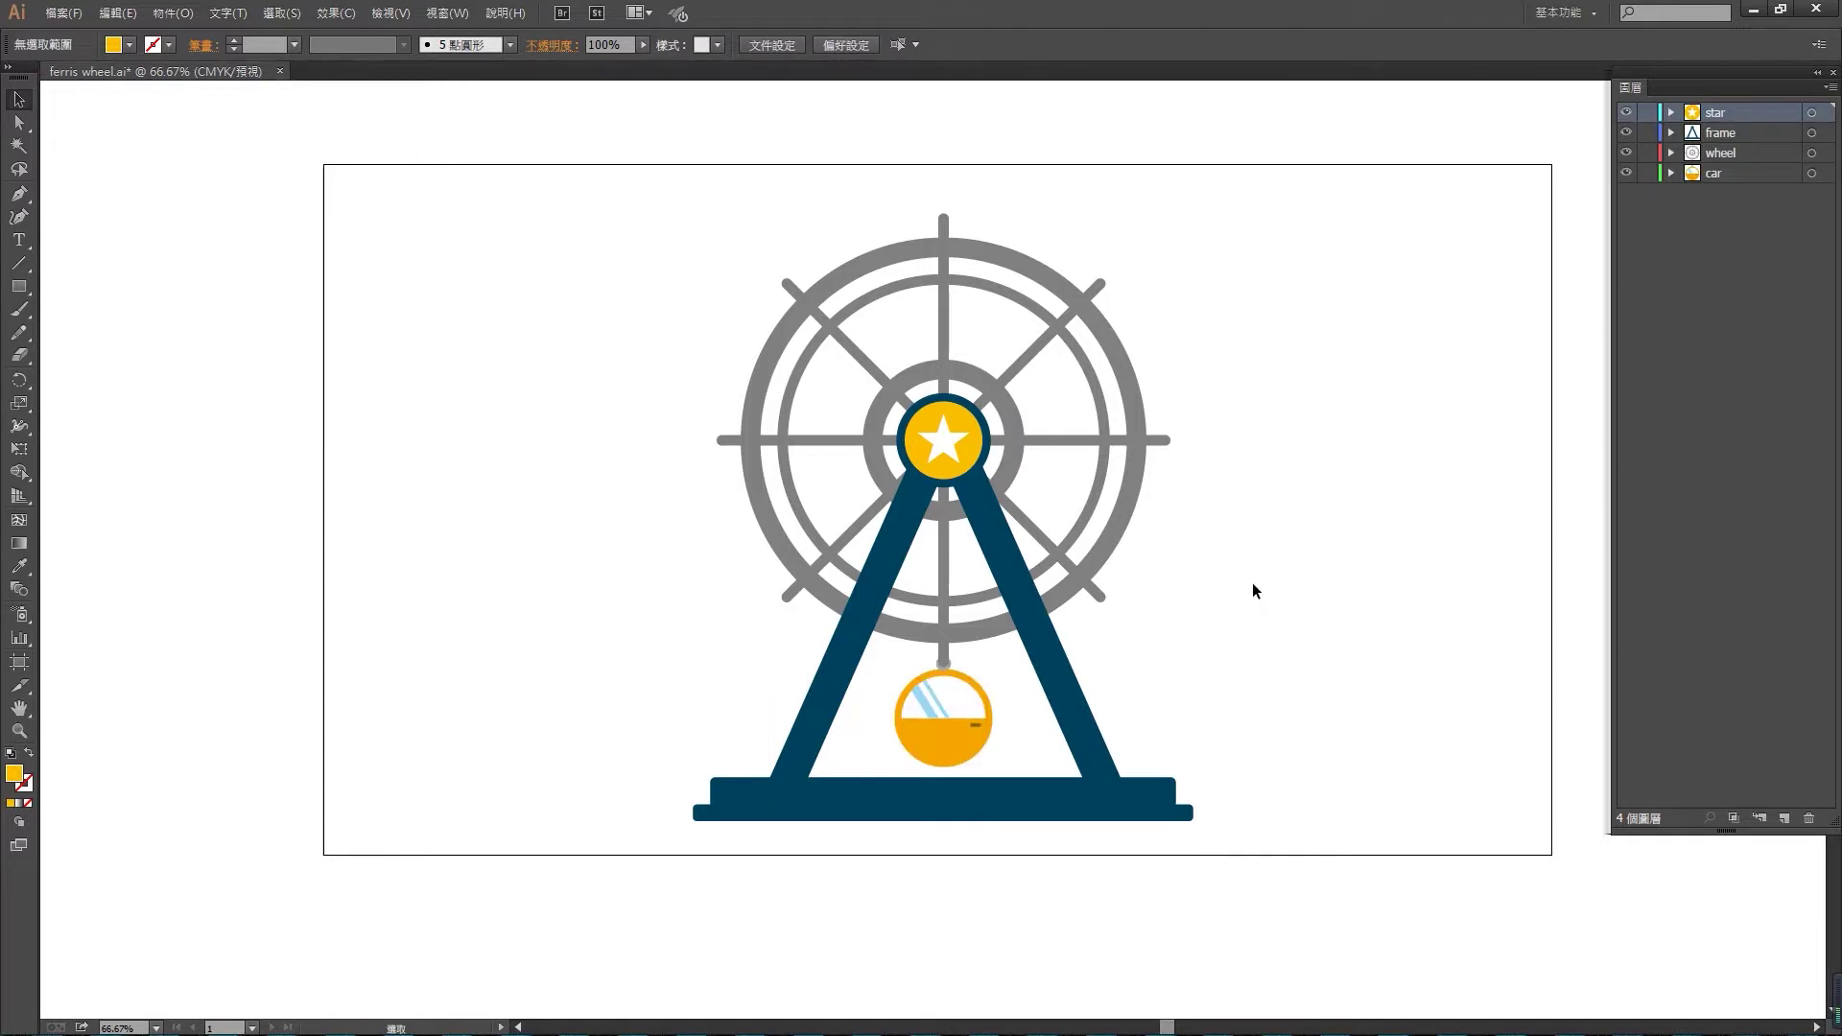
- Duplicate the gondola from the bottom spoke onto the lower-right, right, upper-right, top, upper-left and left spoke ends
drag(1245, 577, 1197, 591)
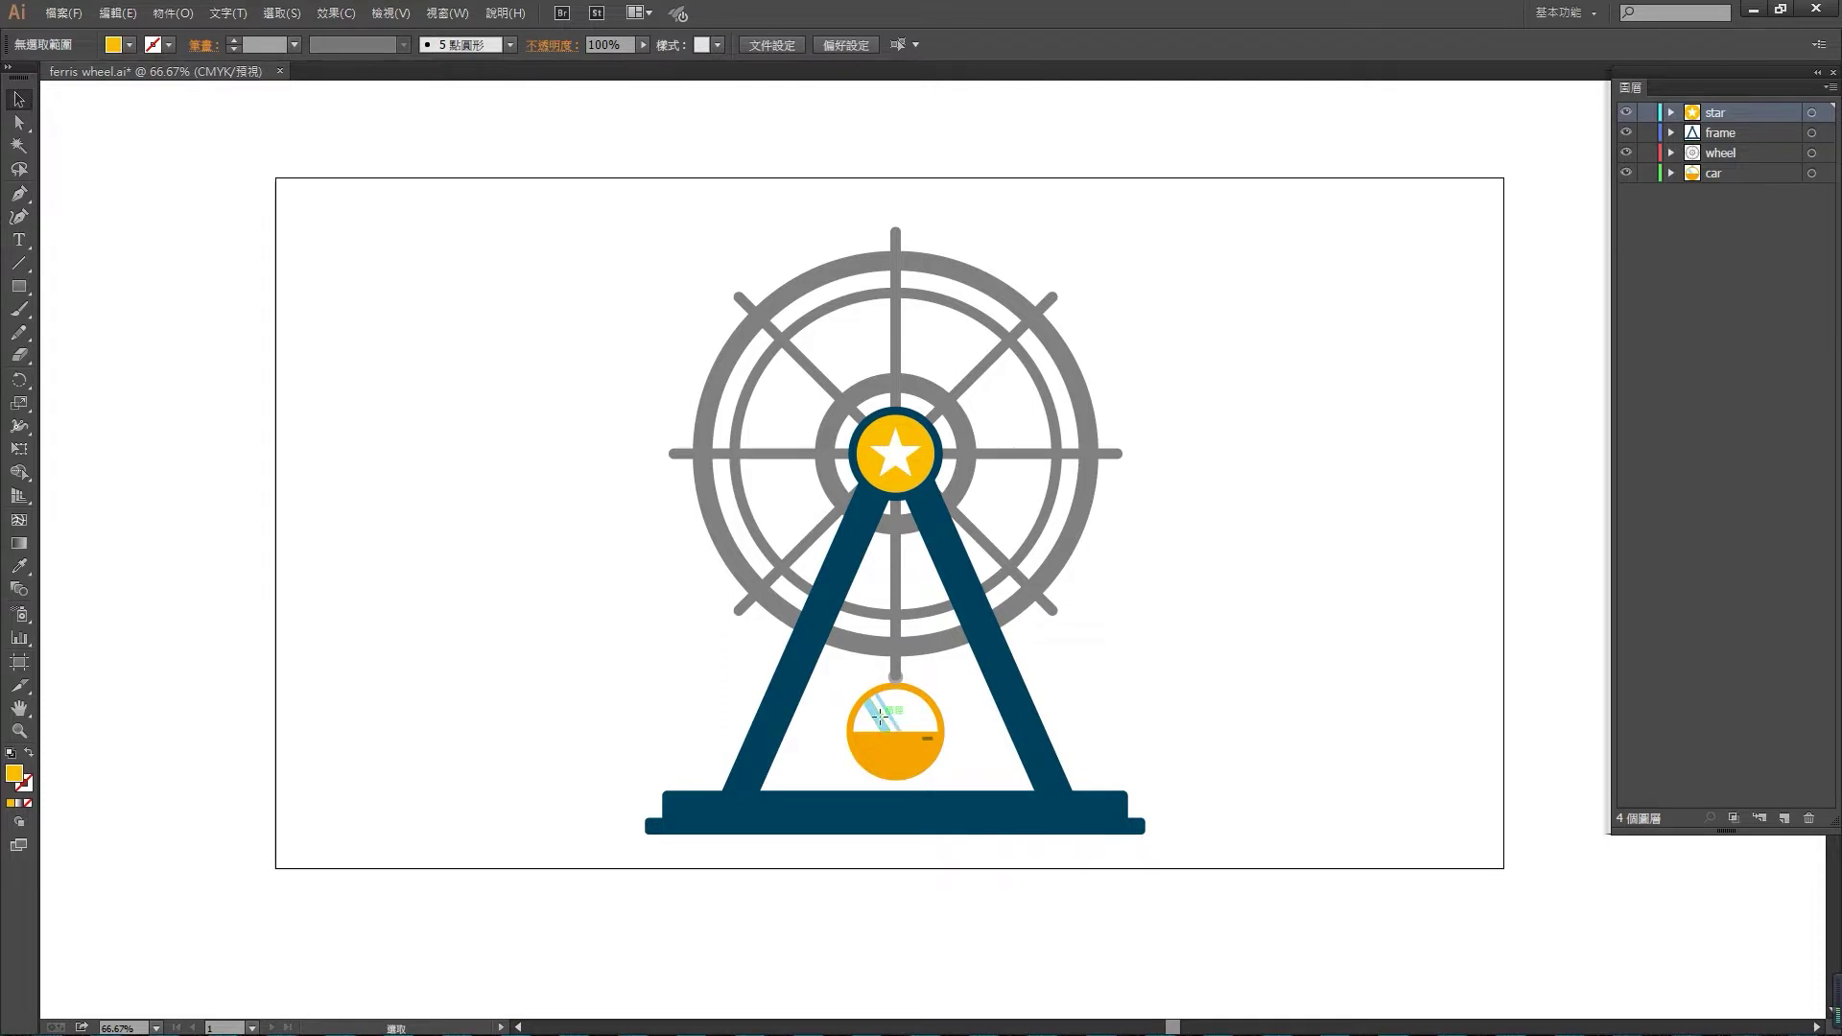
click(917, 721)
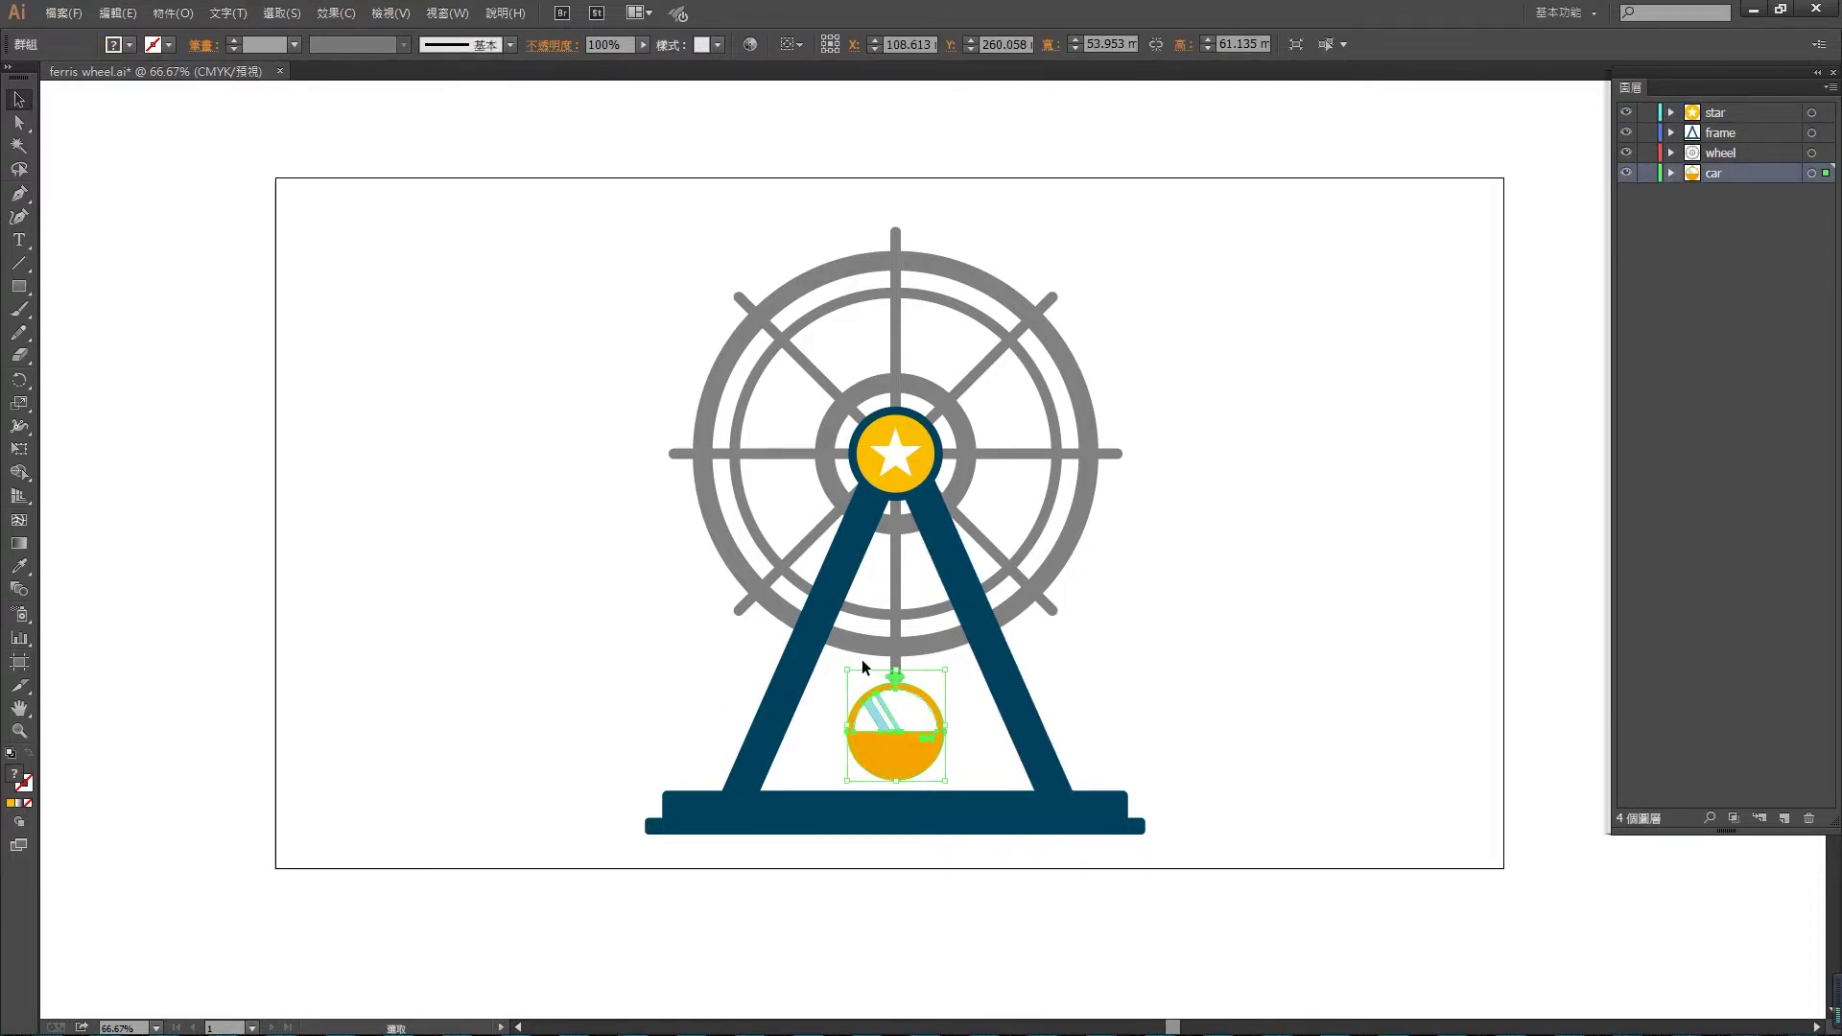
key(ctrl+1)
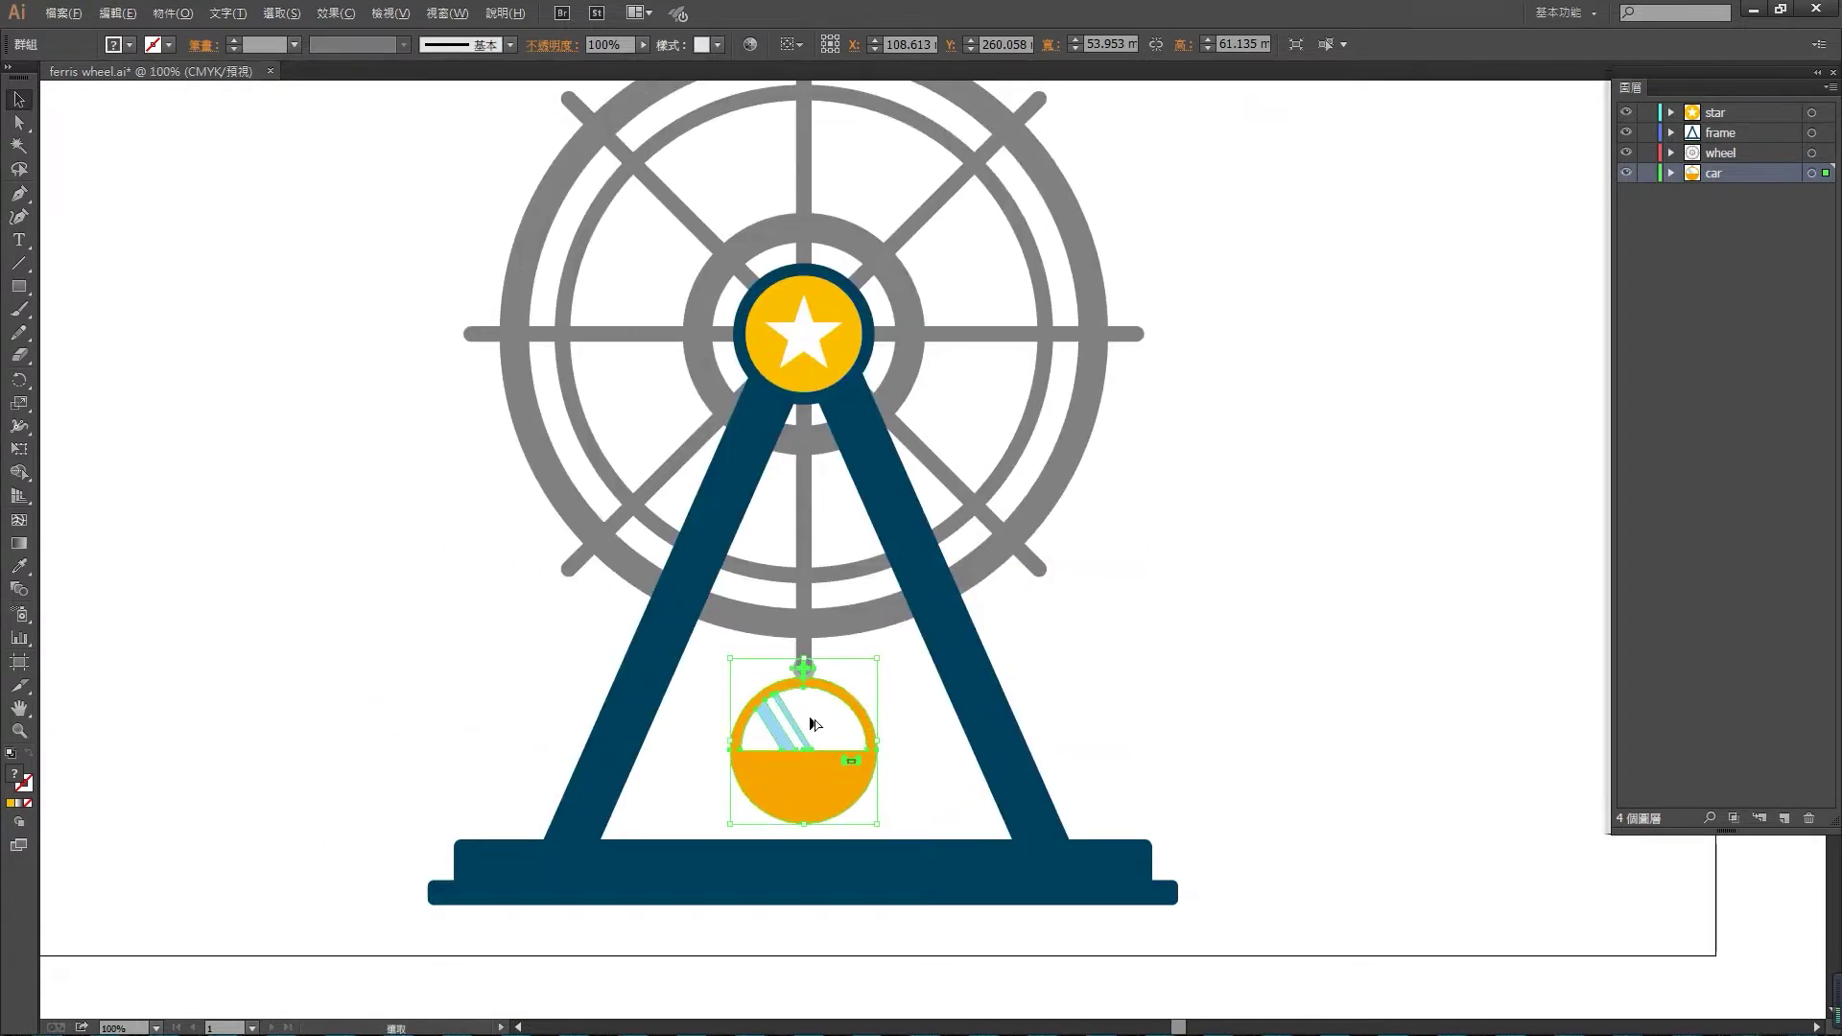
alt+drag(813, 719, 1019, 586)
scroll(1081, 636, up, 3)
key(ctrl+minus)
drag(1122, 419, 1018, 733)
key(ctrl+minus)
drag(906, 855, 1130, 418)
drag(1129, 419, 1158, 305)
drag(1159, 305, 968, 379)
drag(839, 369, 1152, 374)
drag(1269, 436, 795, 634)
drag(795, 634, 1101, 364)
drag(984, 284, 791, 758)
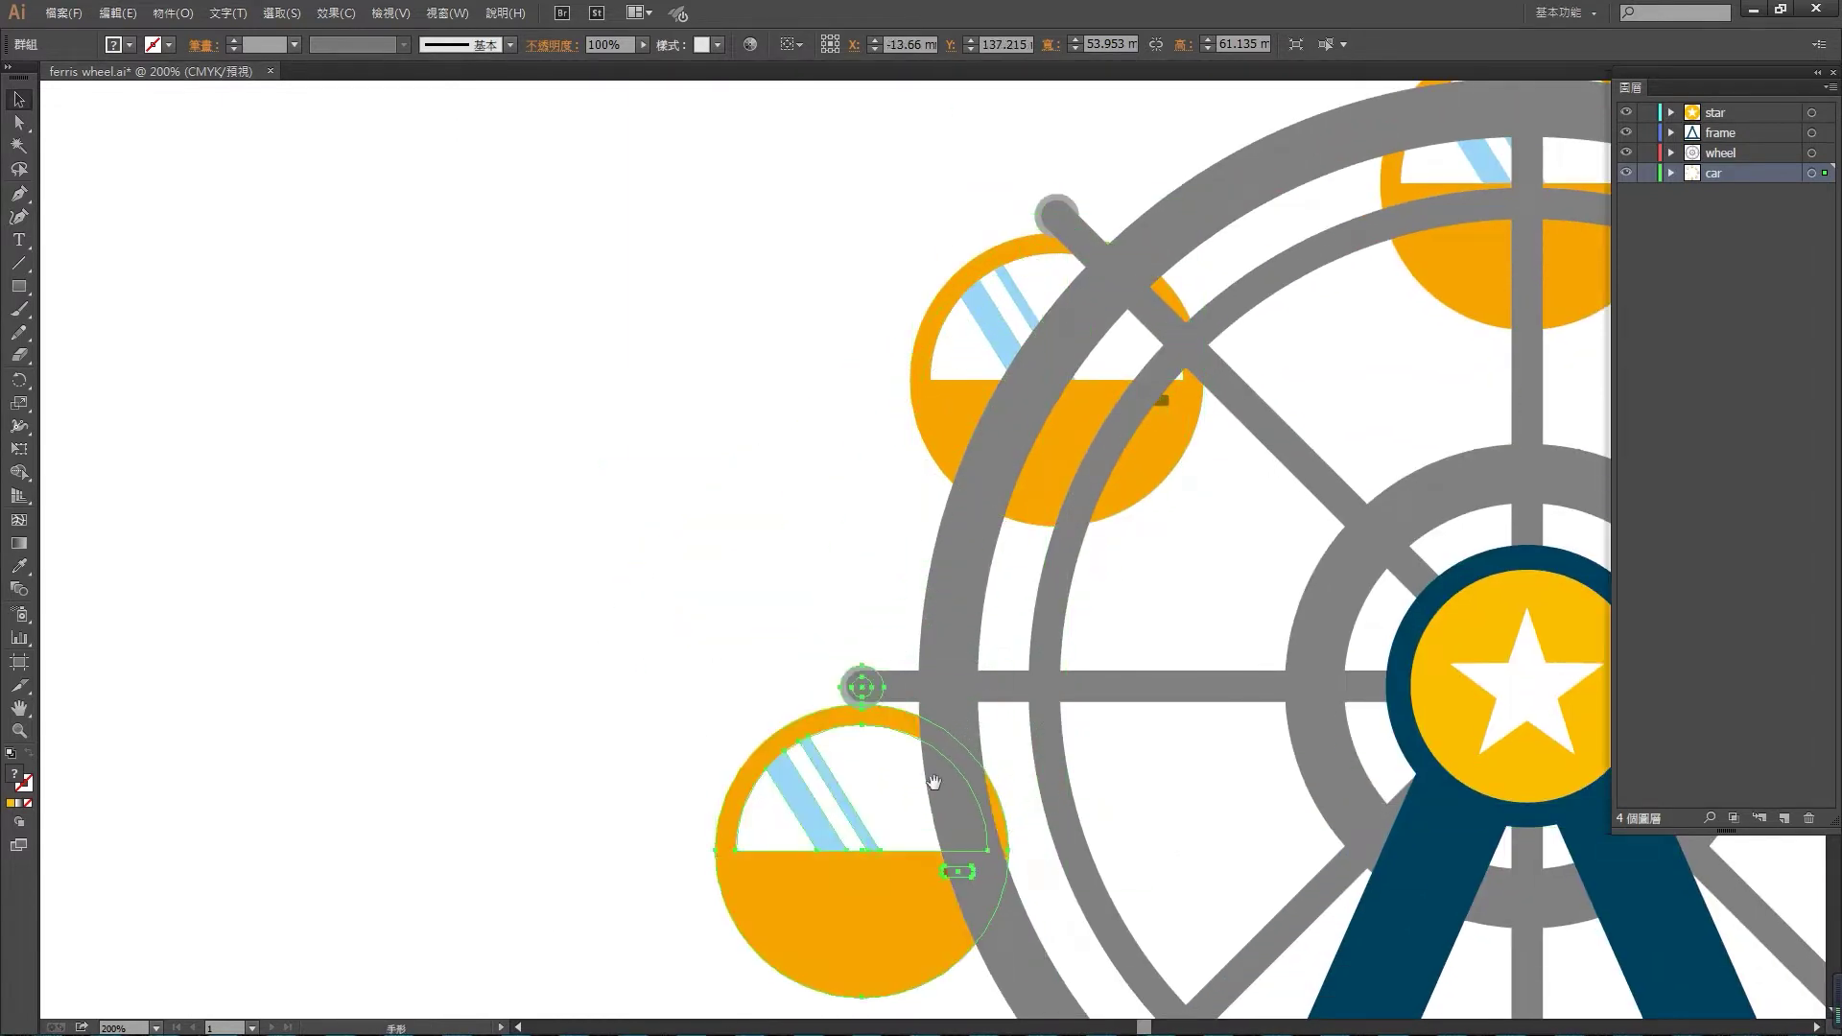
- Place the last gondola copy on the lower-left spoke end and deselect it
drag(937, 785, 876, 914)
key(ctrl+minus)
key(ctrl+minus)
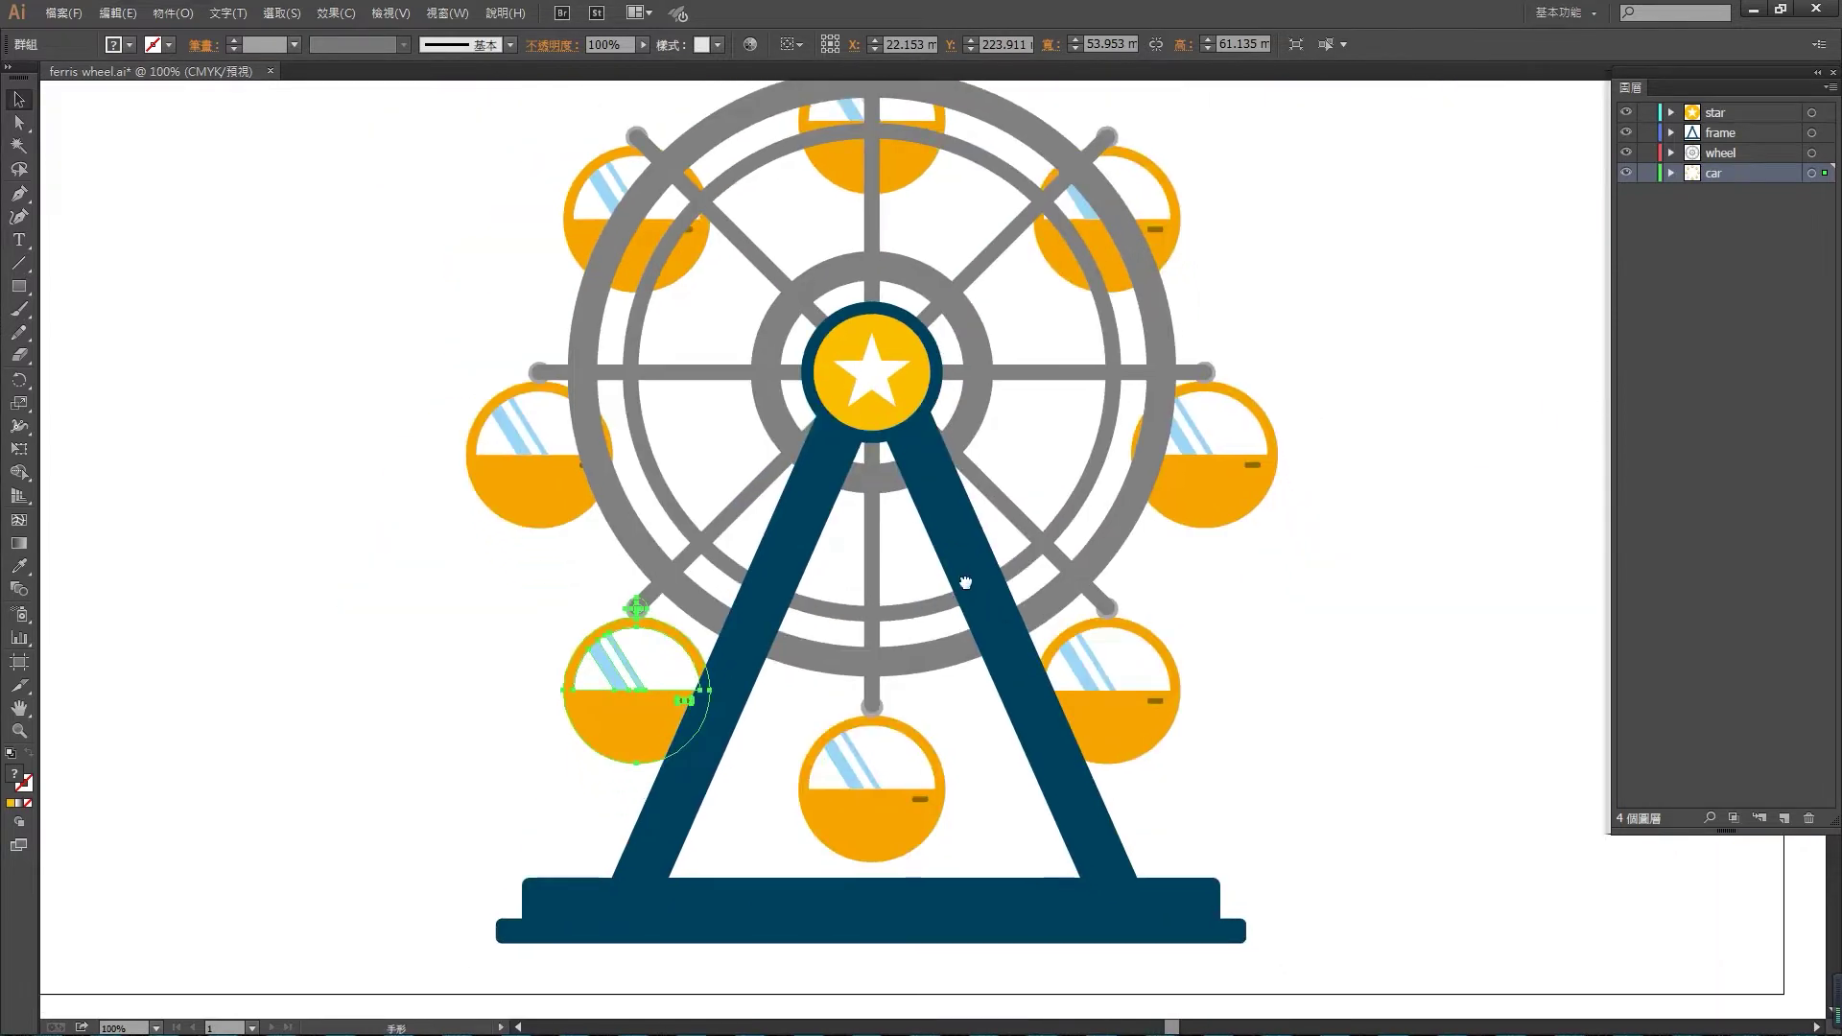
key(ctrl+minus)
drag(1325, 275, 1341, 375)
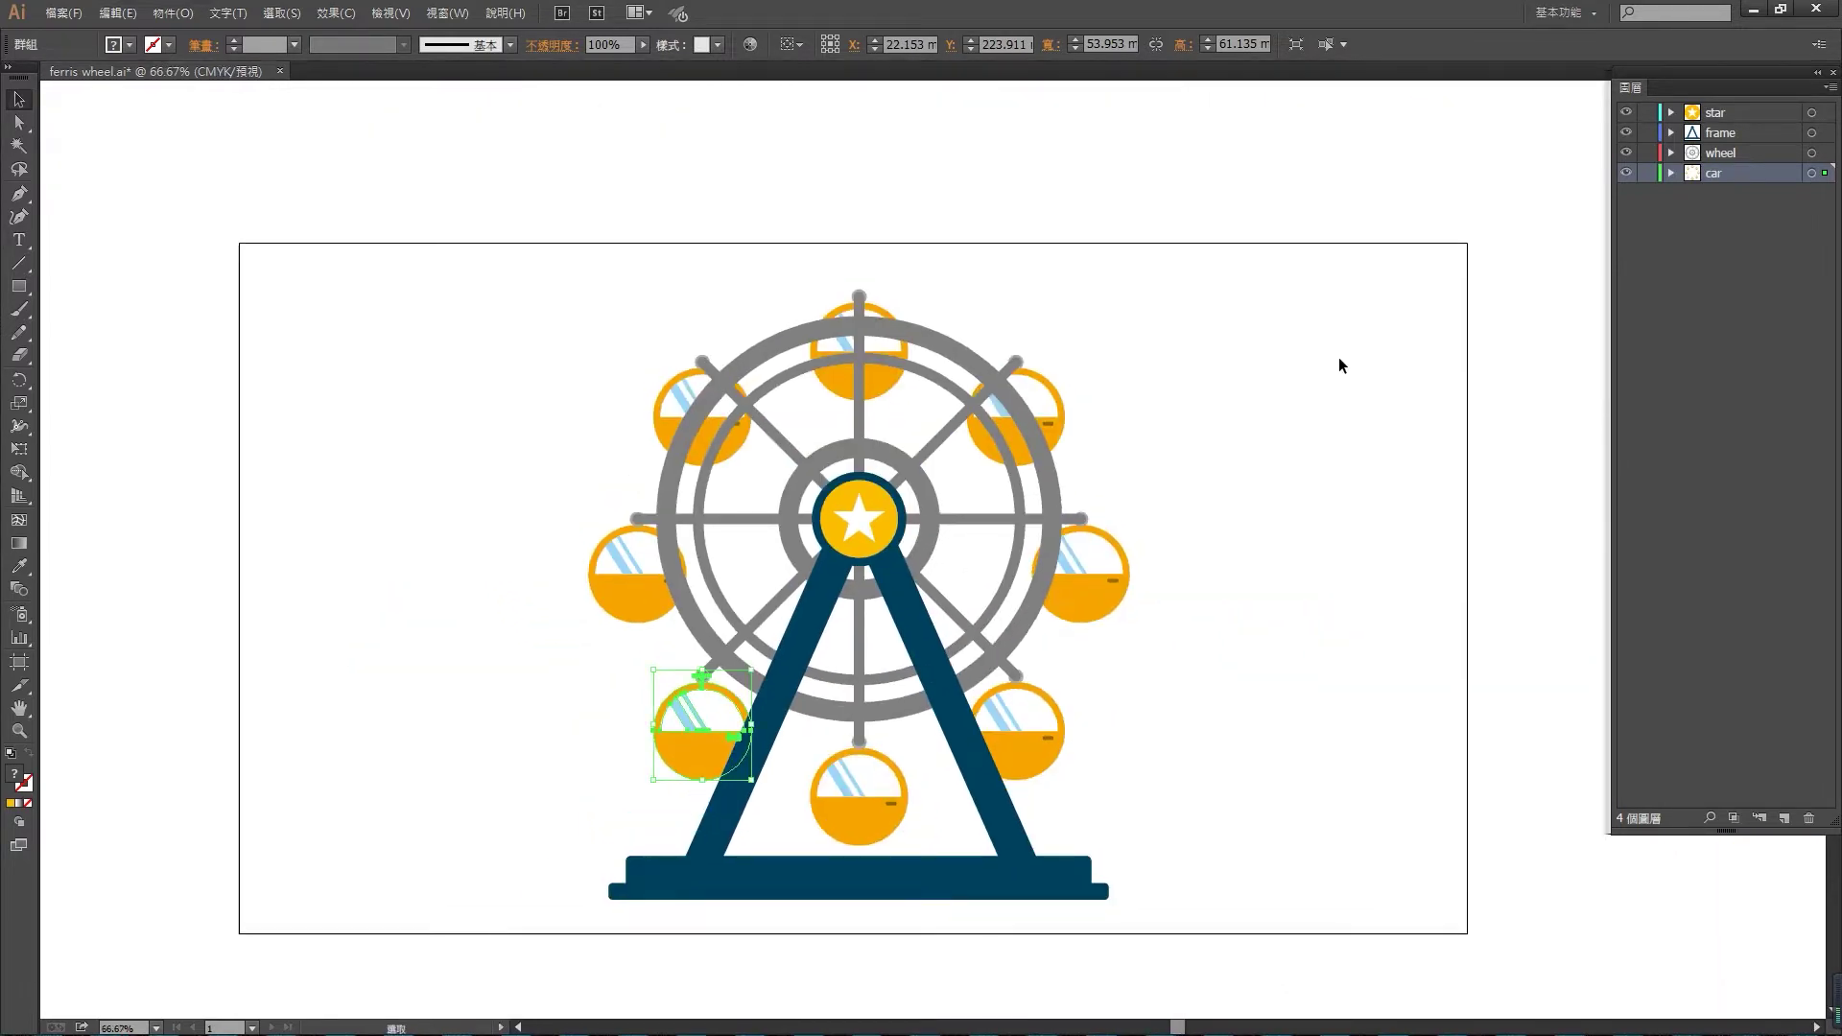
click(1341, 366)
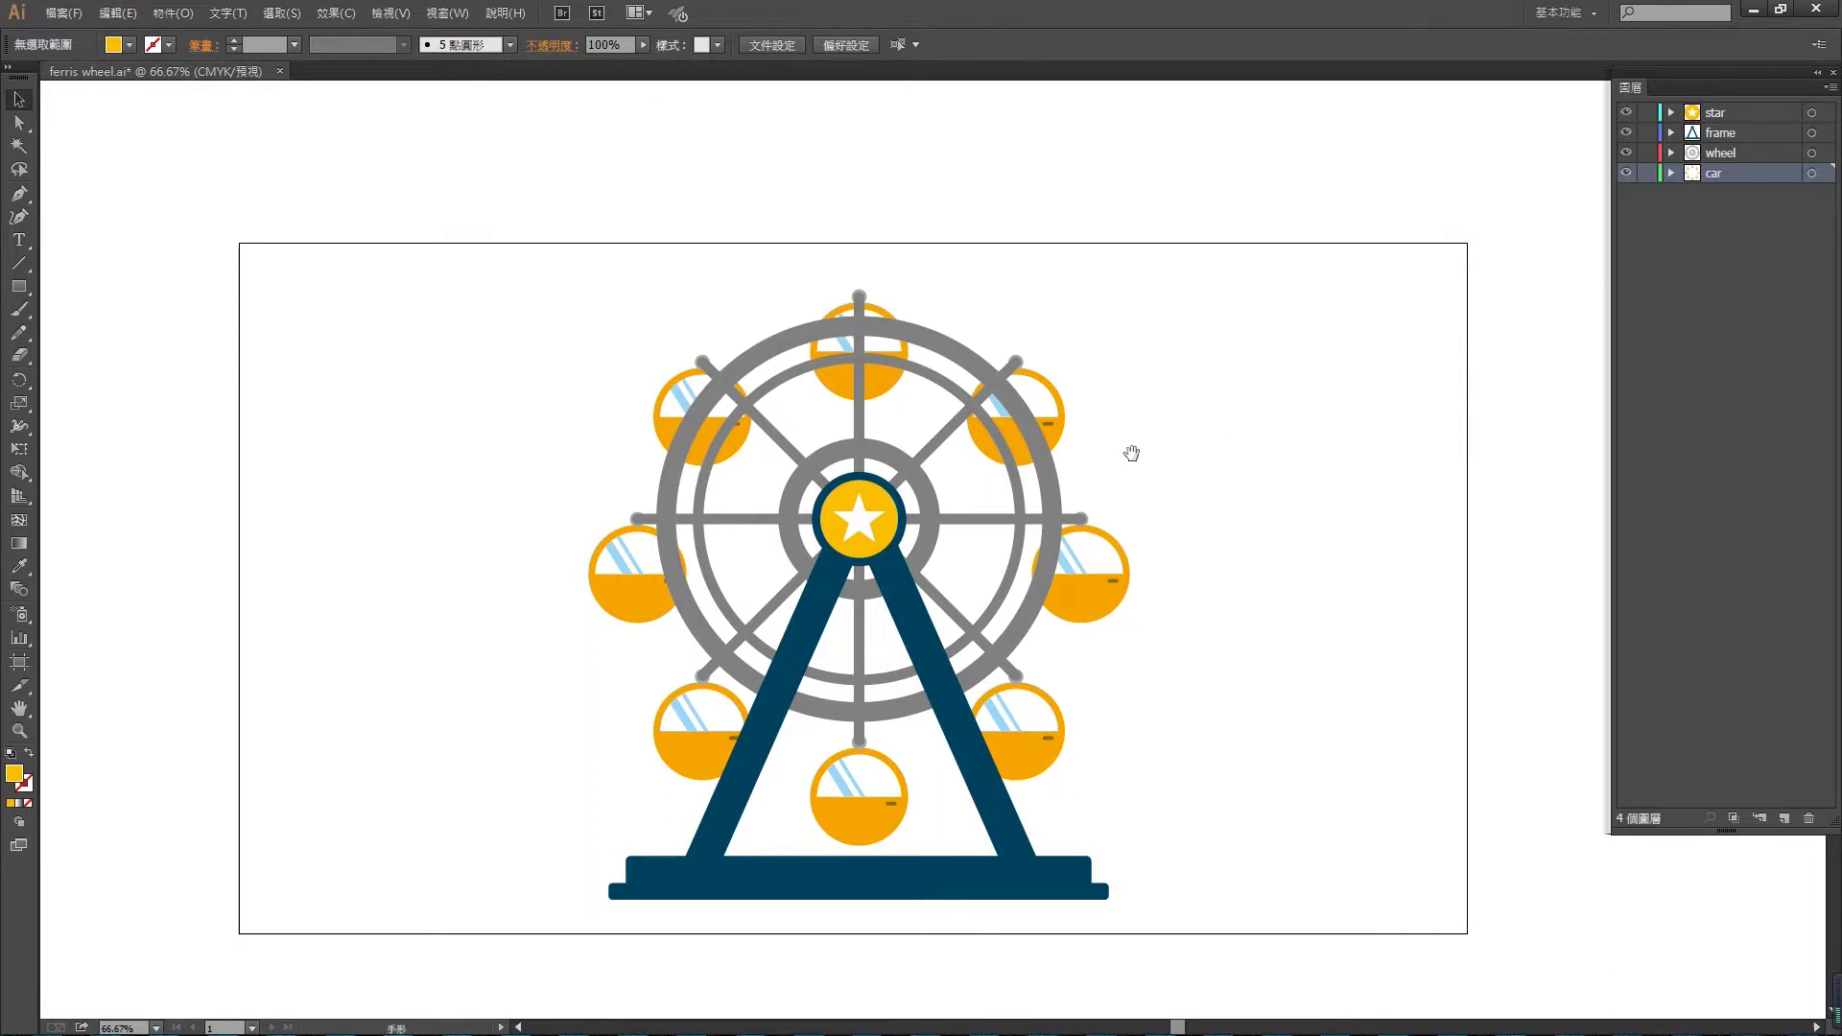
- Release the car layer's gondolas to separate sublayers in sequence (釋放至圖層 (順序)), and collapse the car layer
scroll(1131, 453, down, 2)
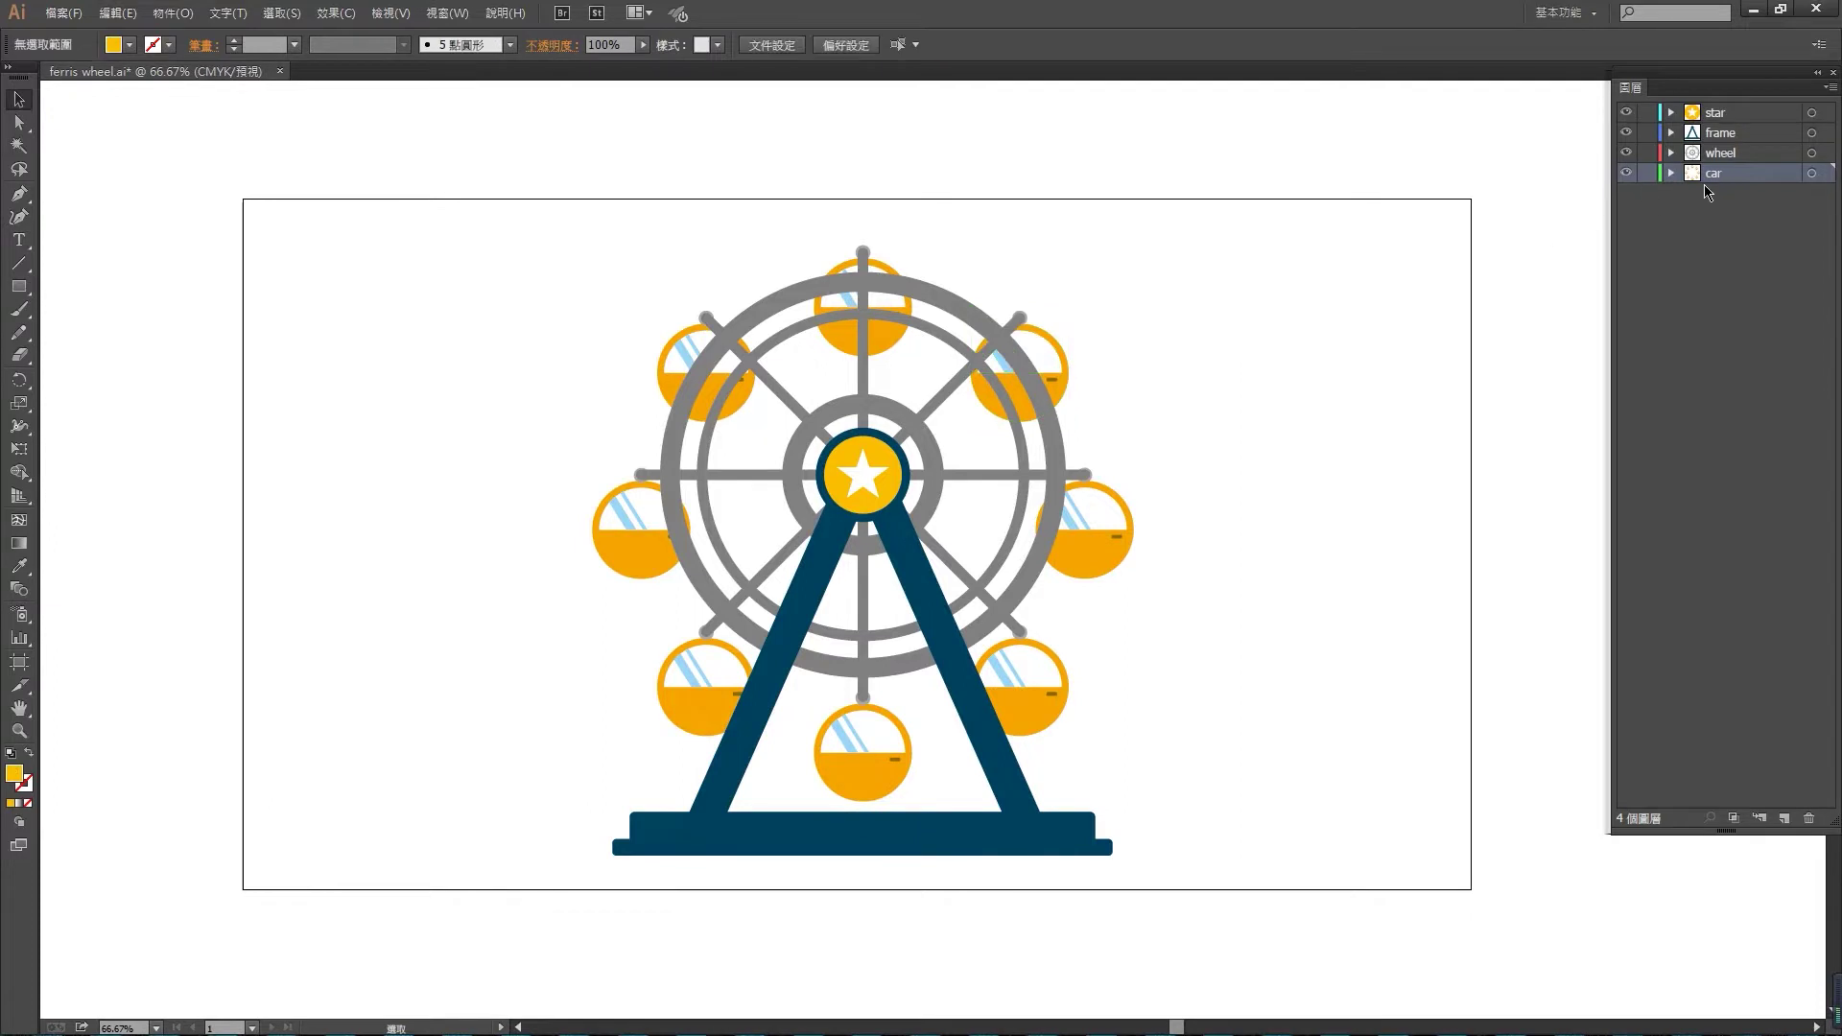
click(1812, 174)
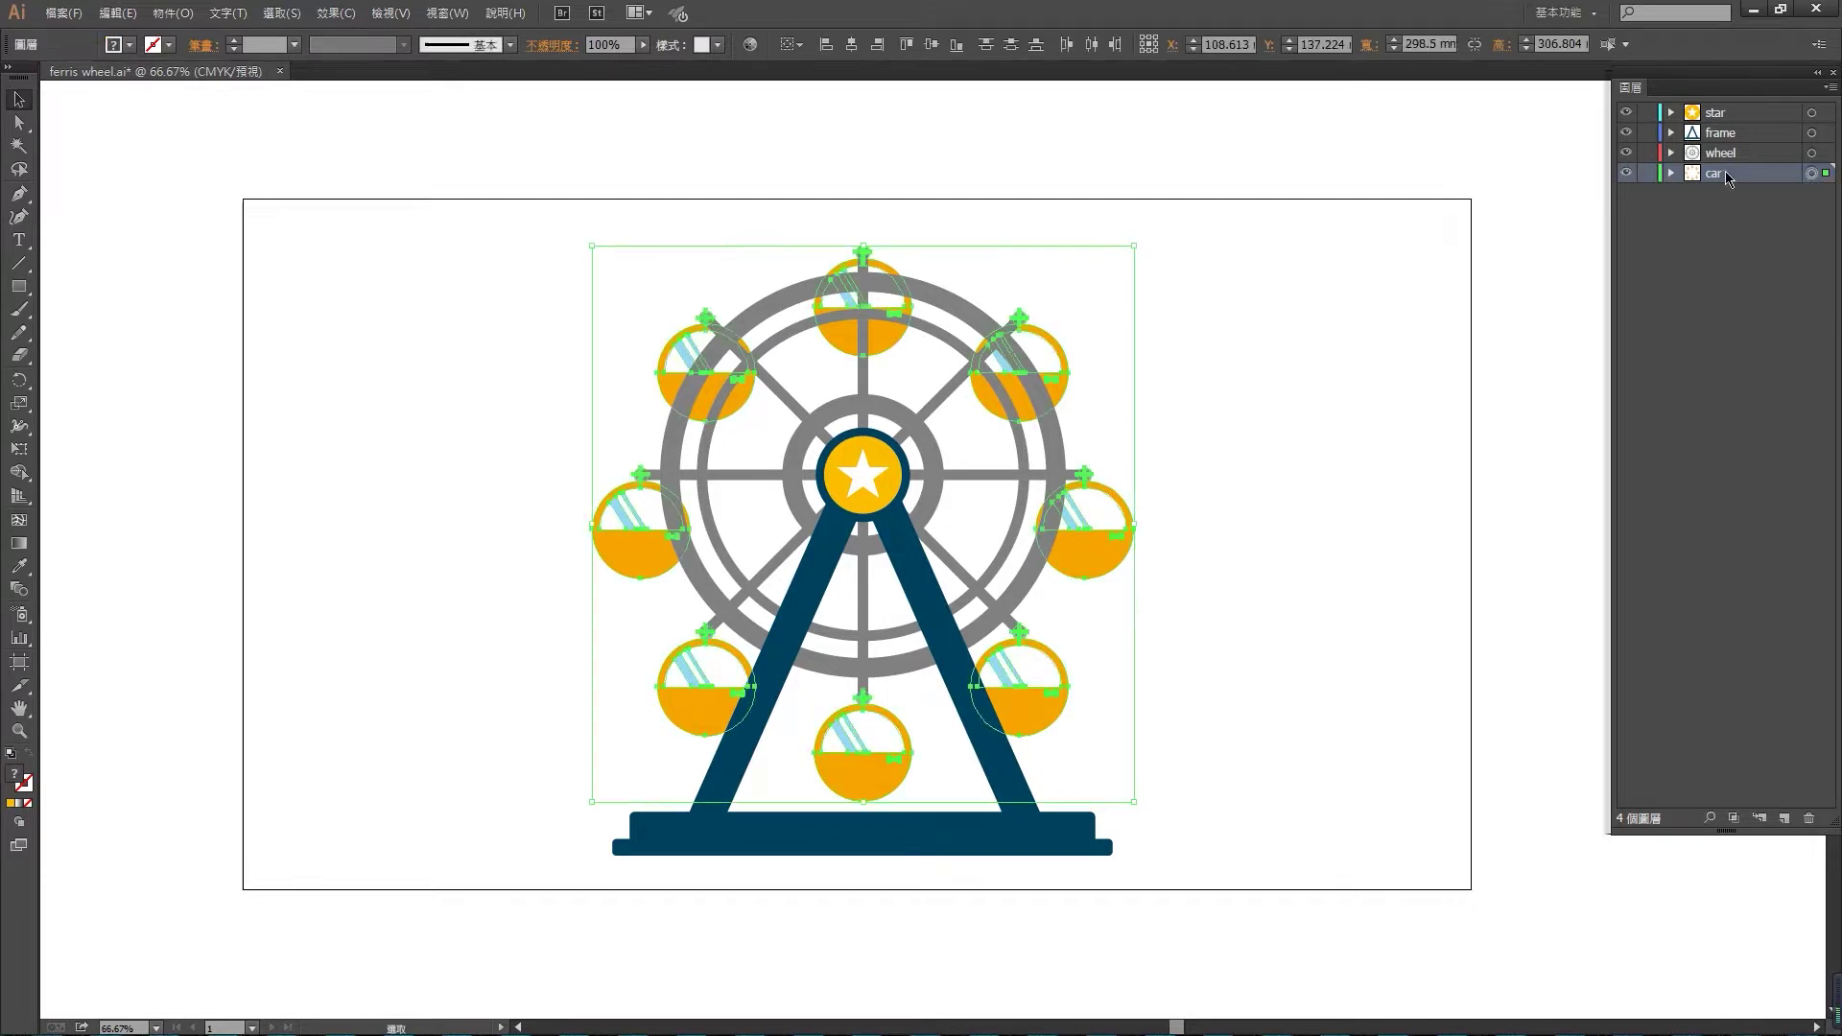
click(1831, 88)
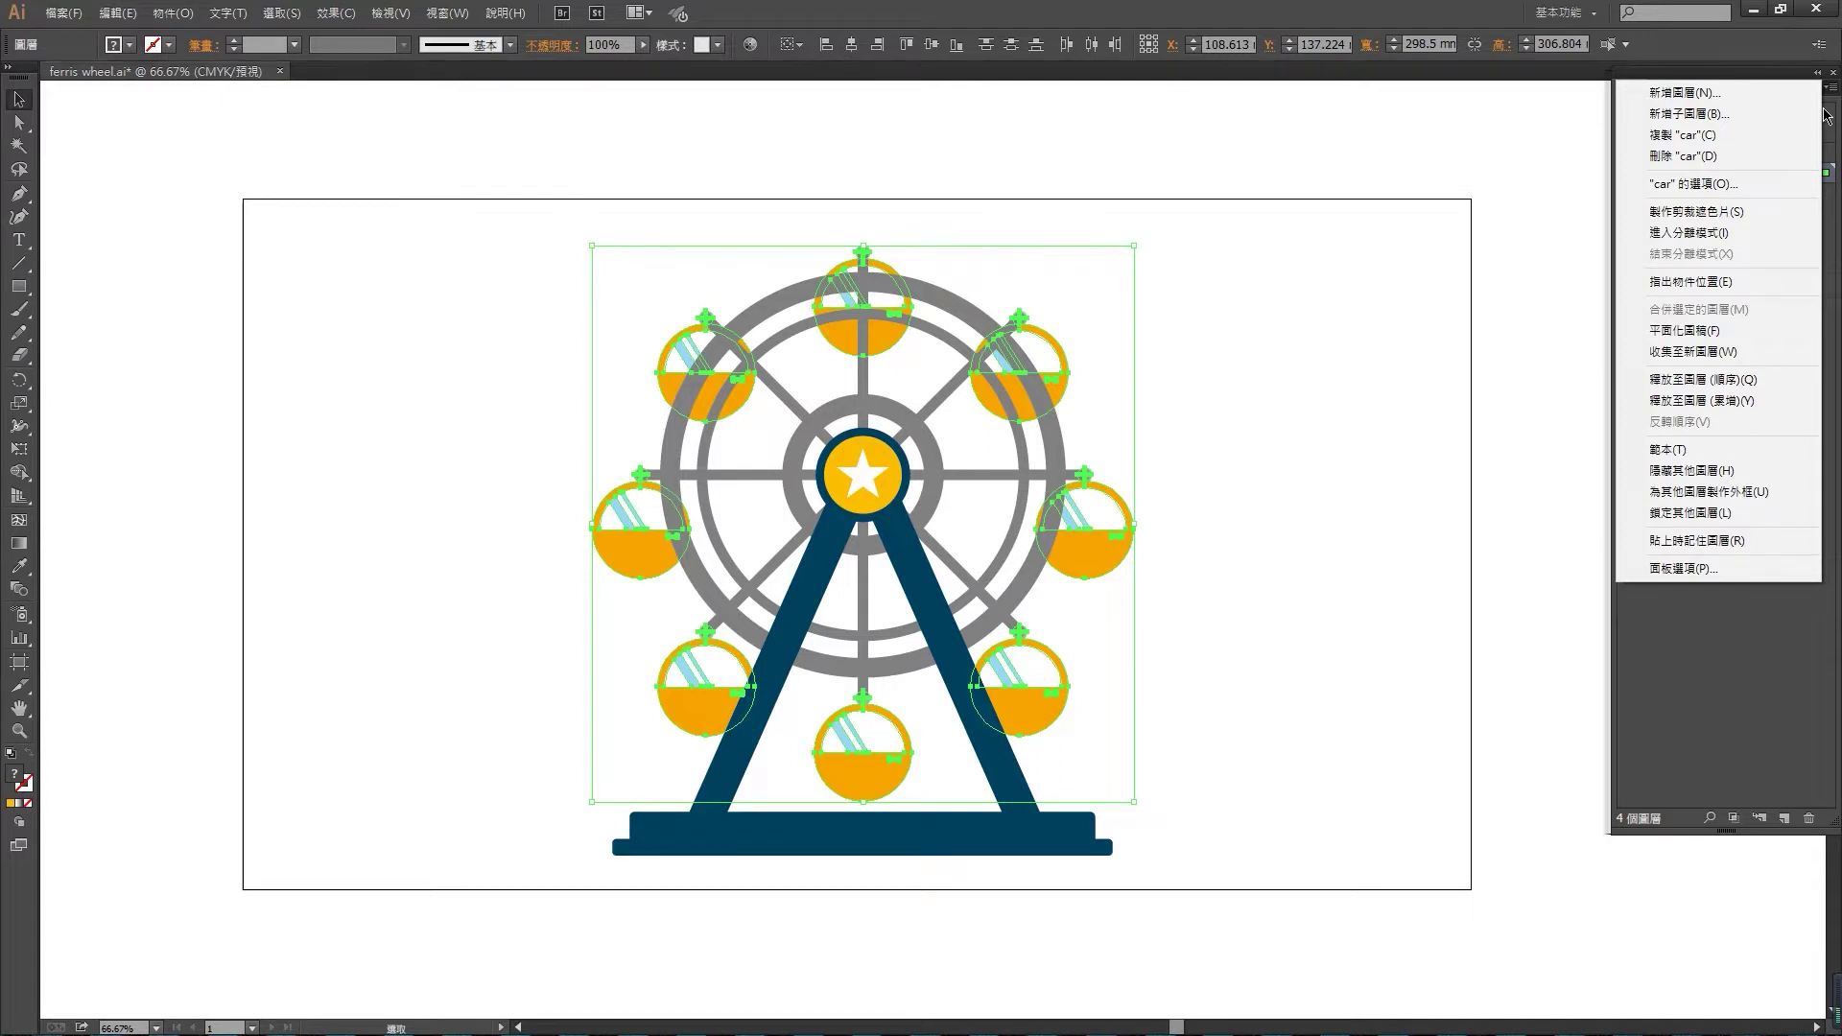
click(1704, 380)
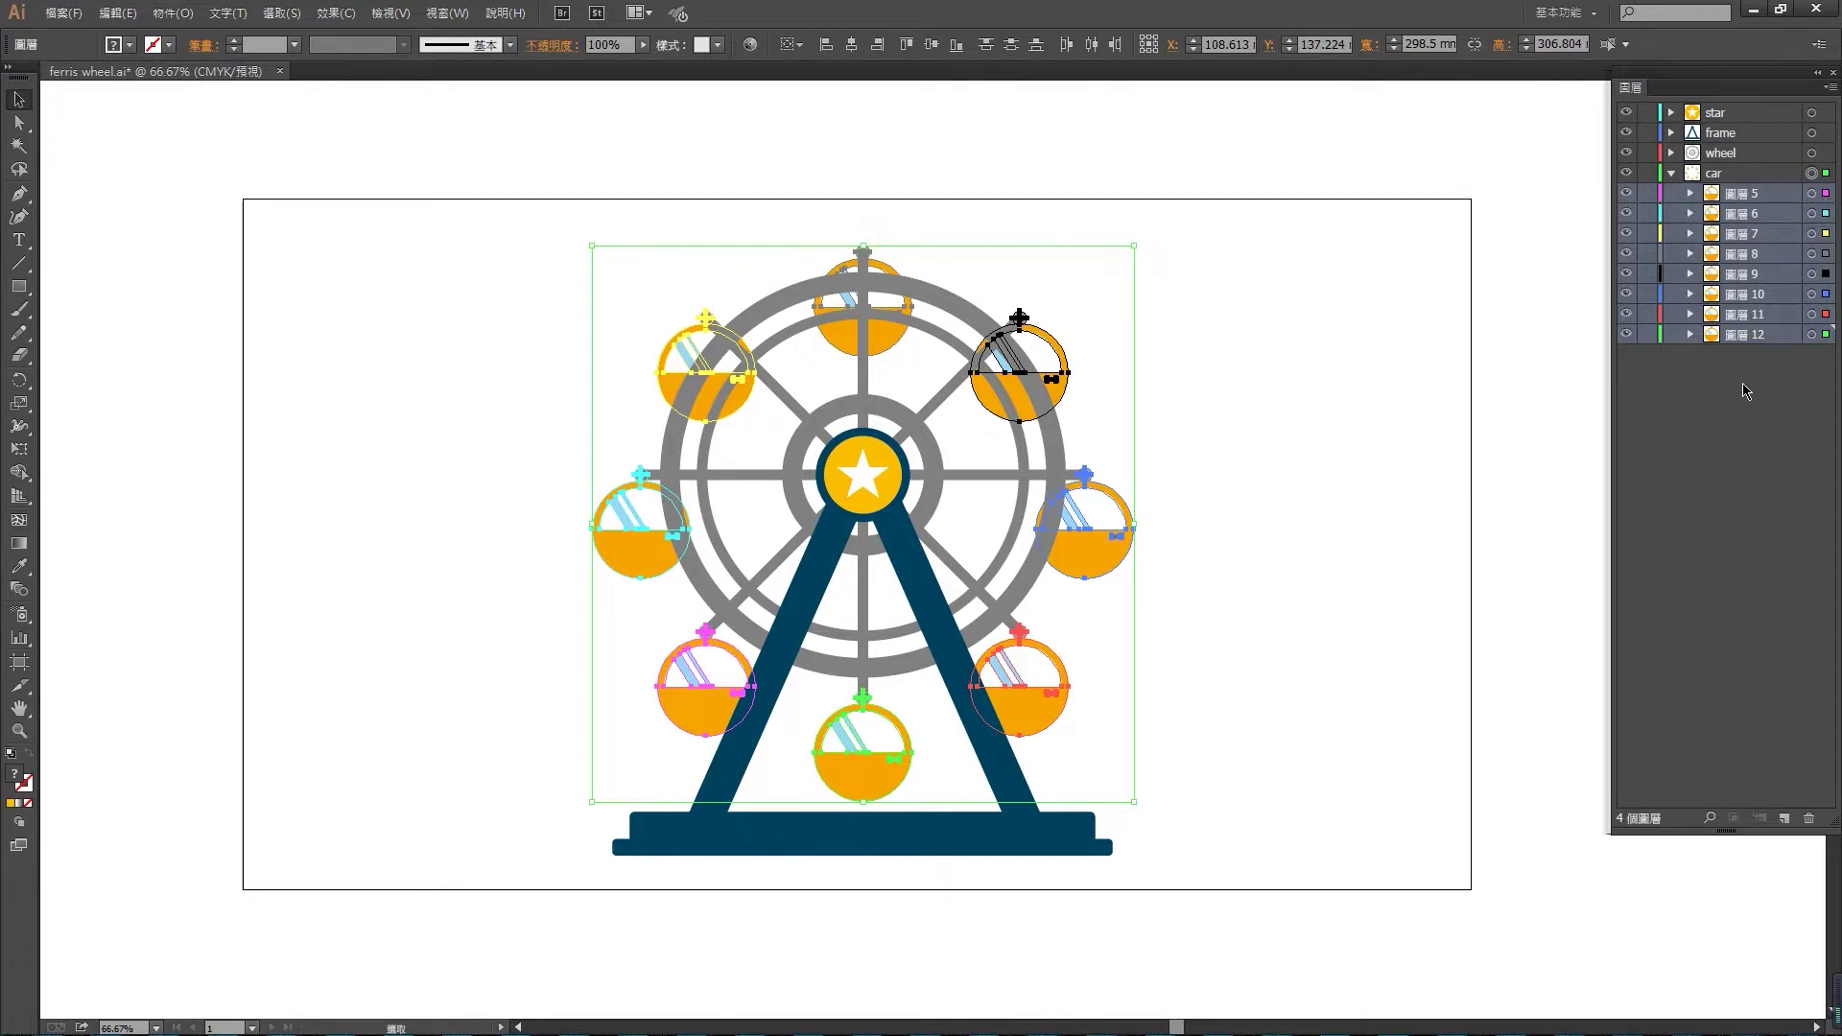
click(1672, 174)
click(1672, 173)
click(1671, 173)
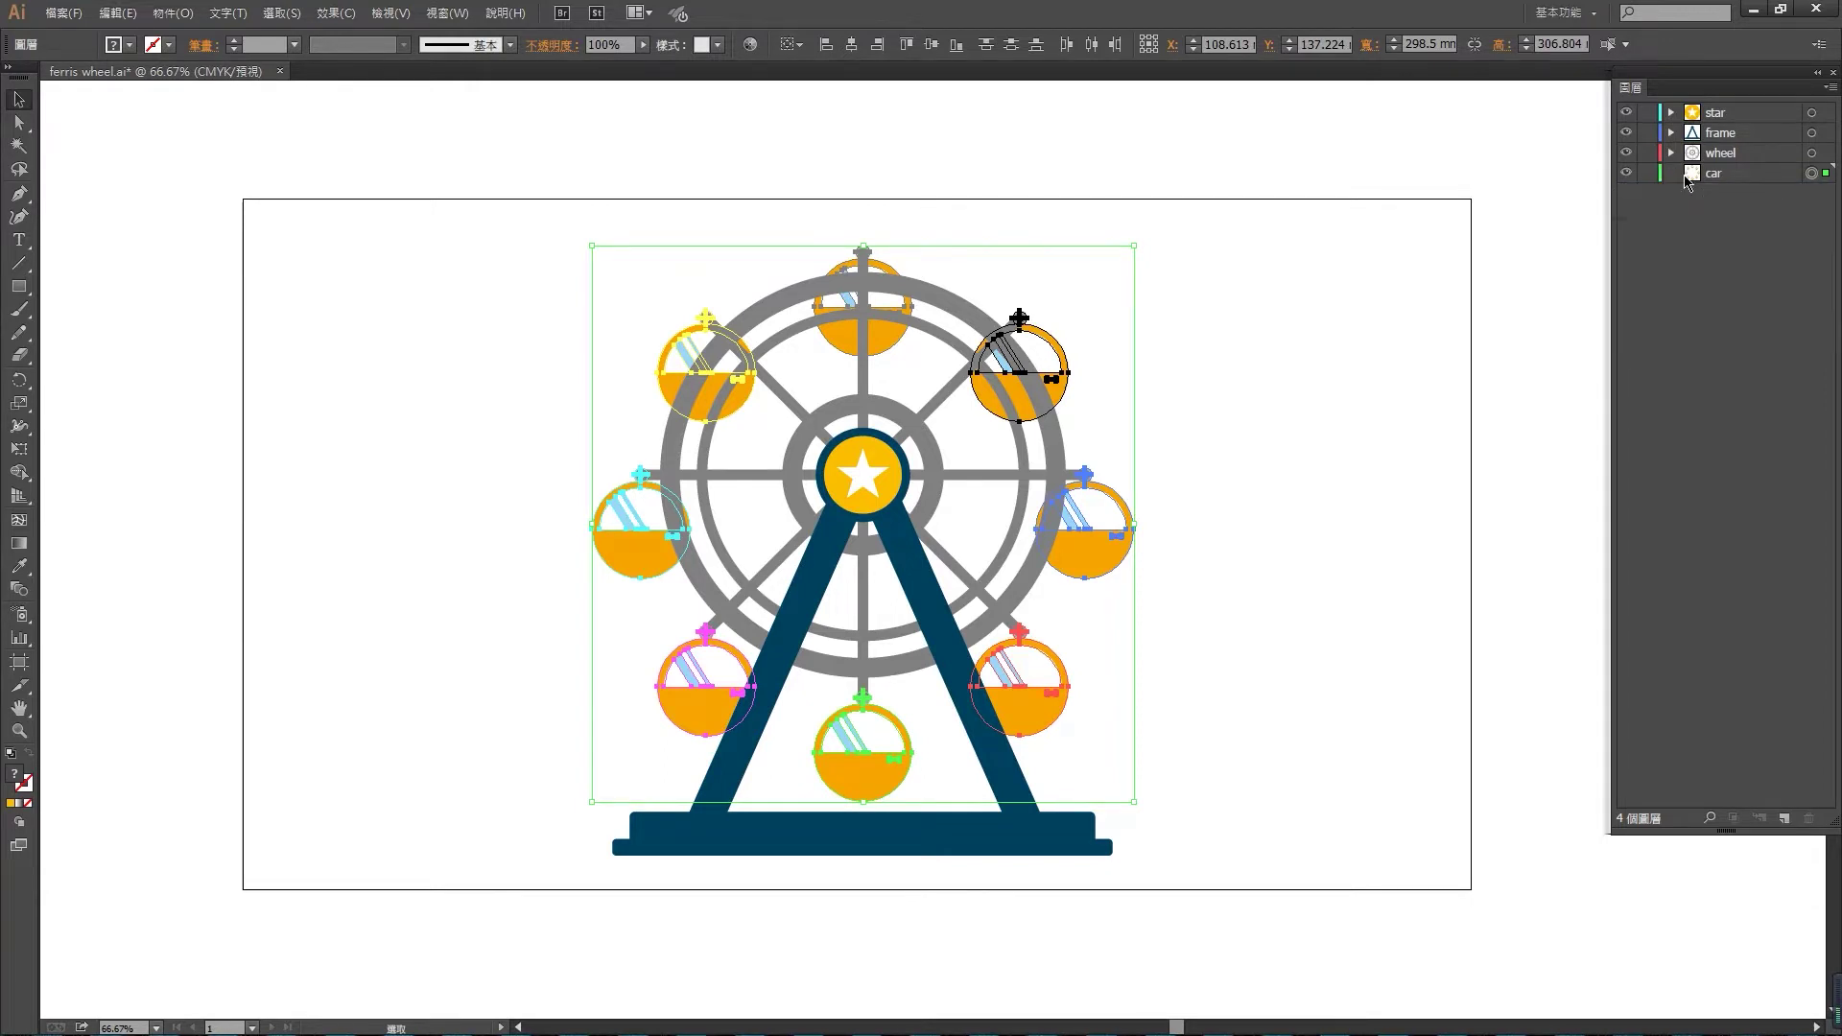
- Expand the car layer and move its eight gondola sublayers, 圖層 5 to 圖層 12, out to the top level below wheel
click(1673, 180)
click(1672, 174)
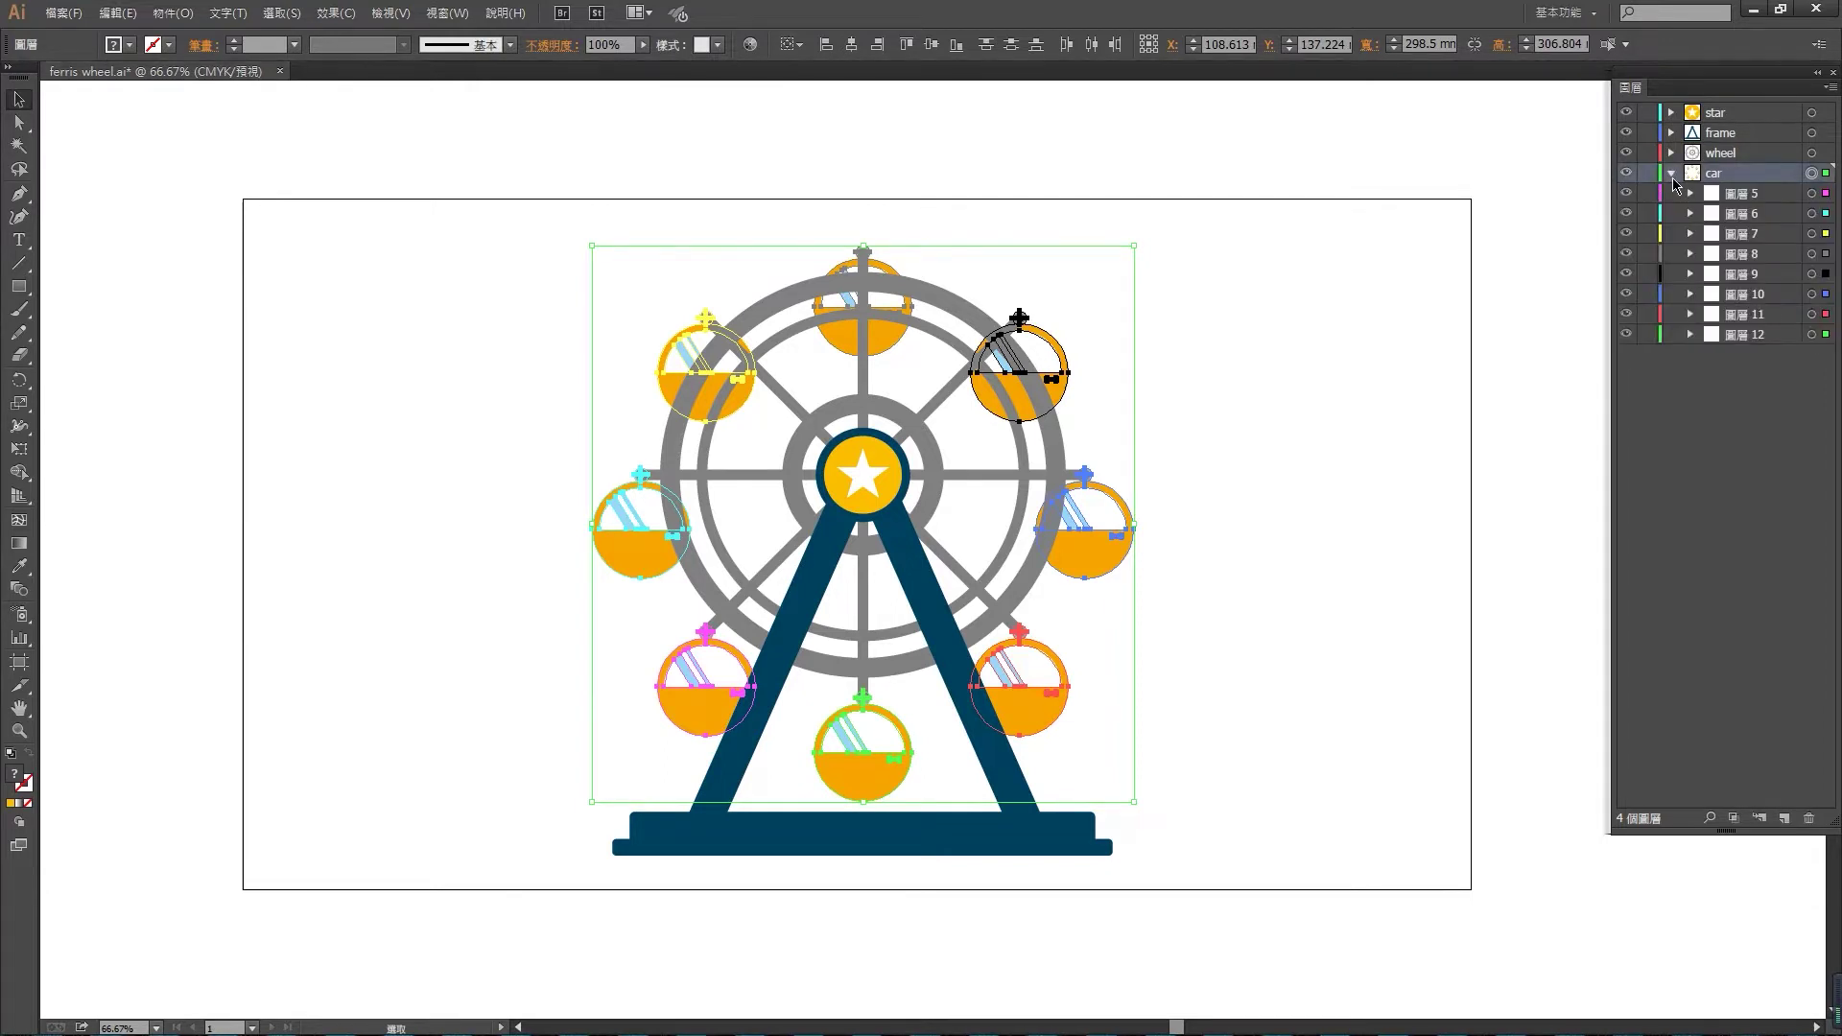
click(1744, 196)
shift+click(1752, 336)
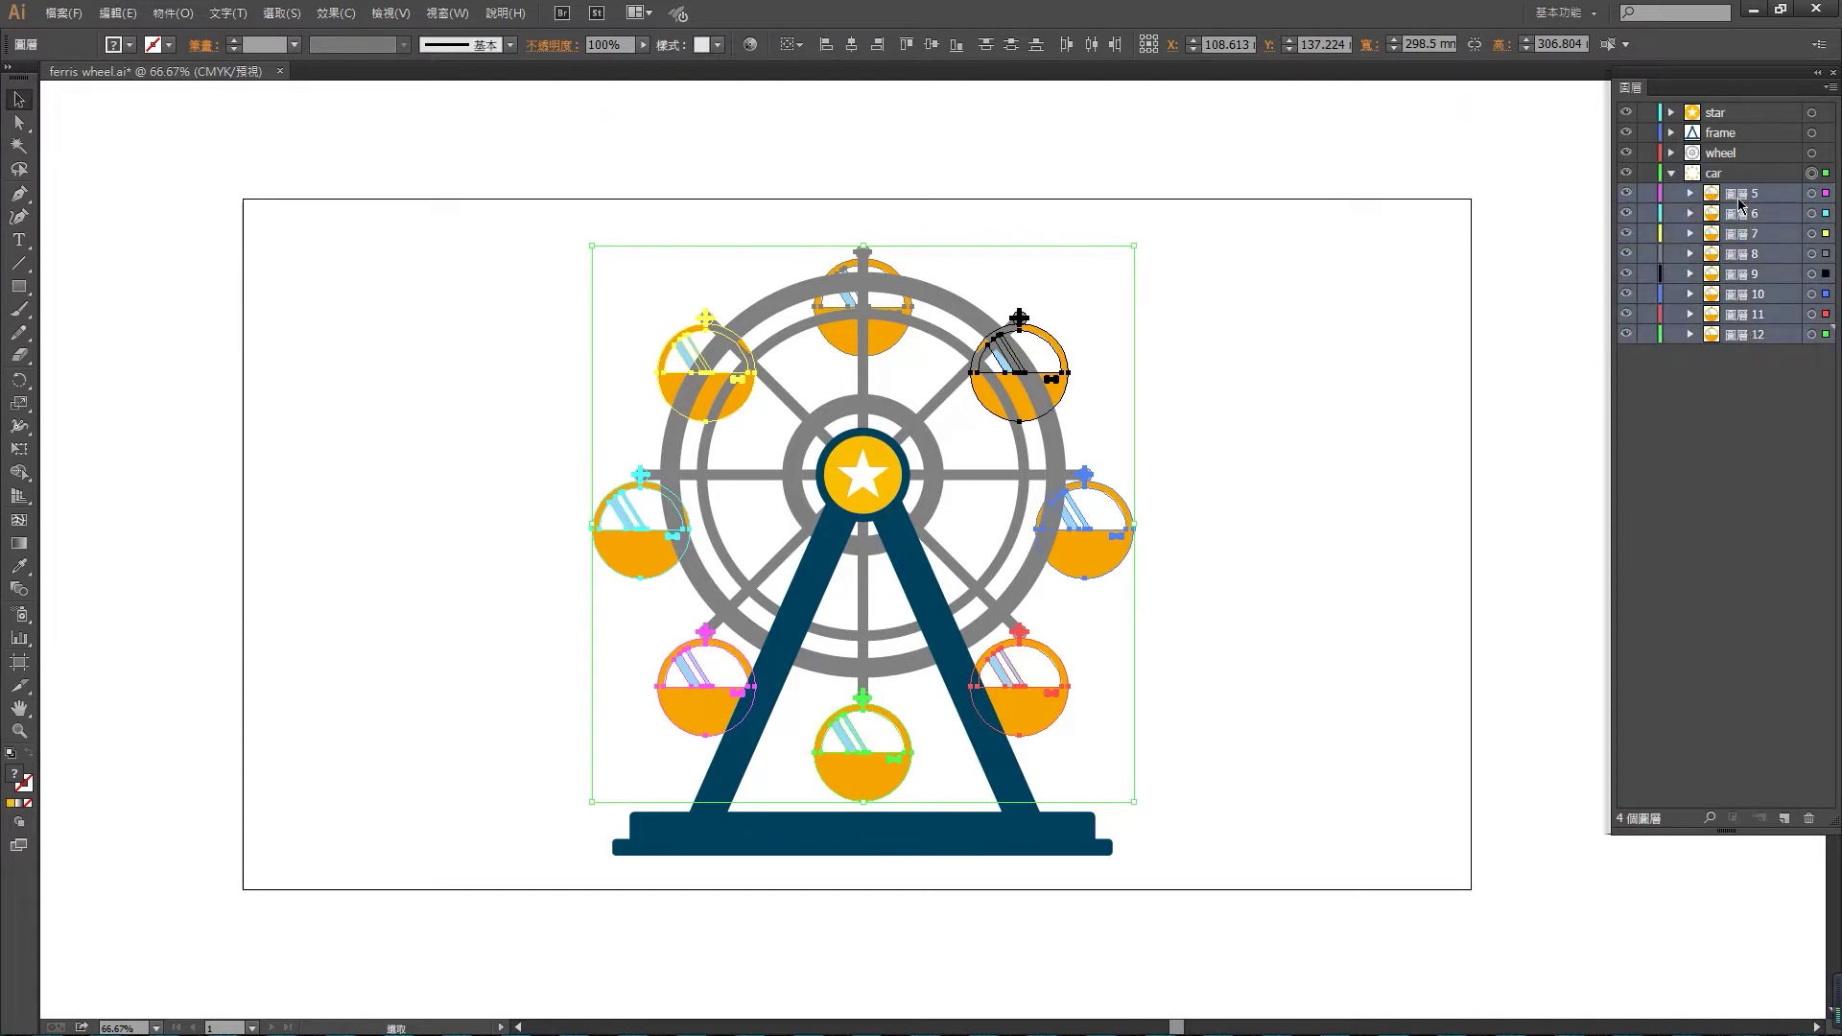
drag(1735, 200, 1727, 165)
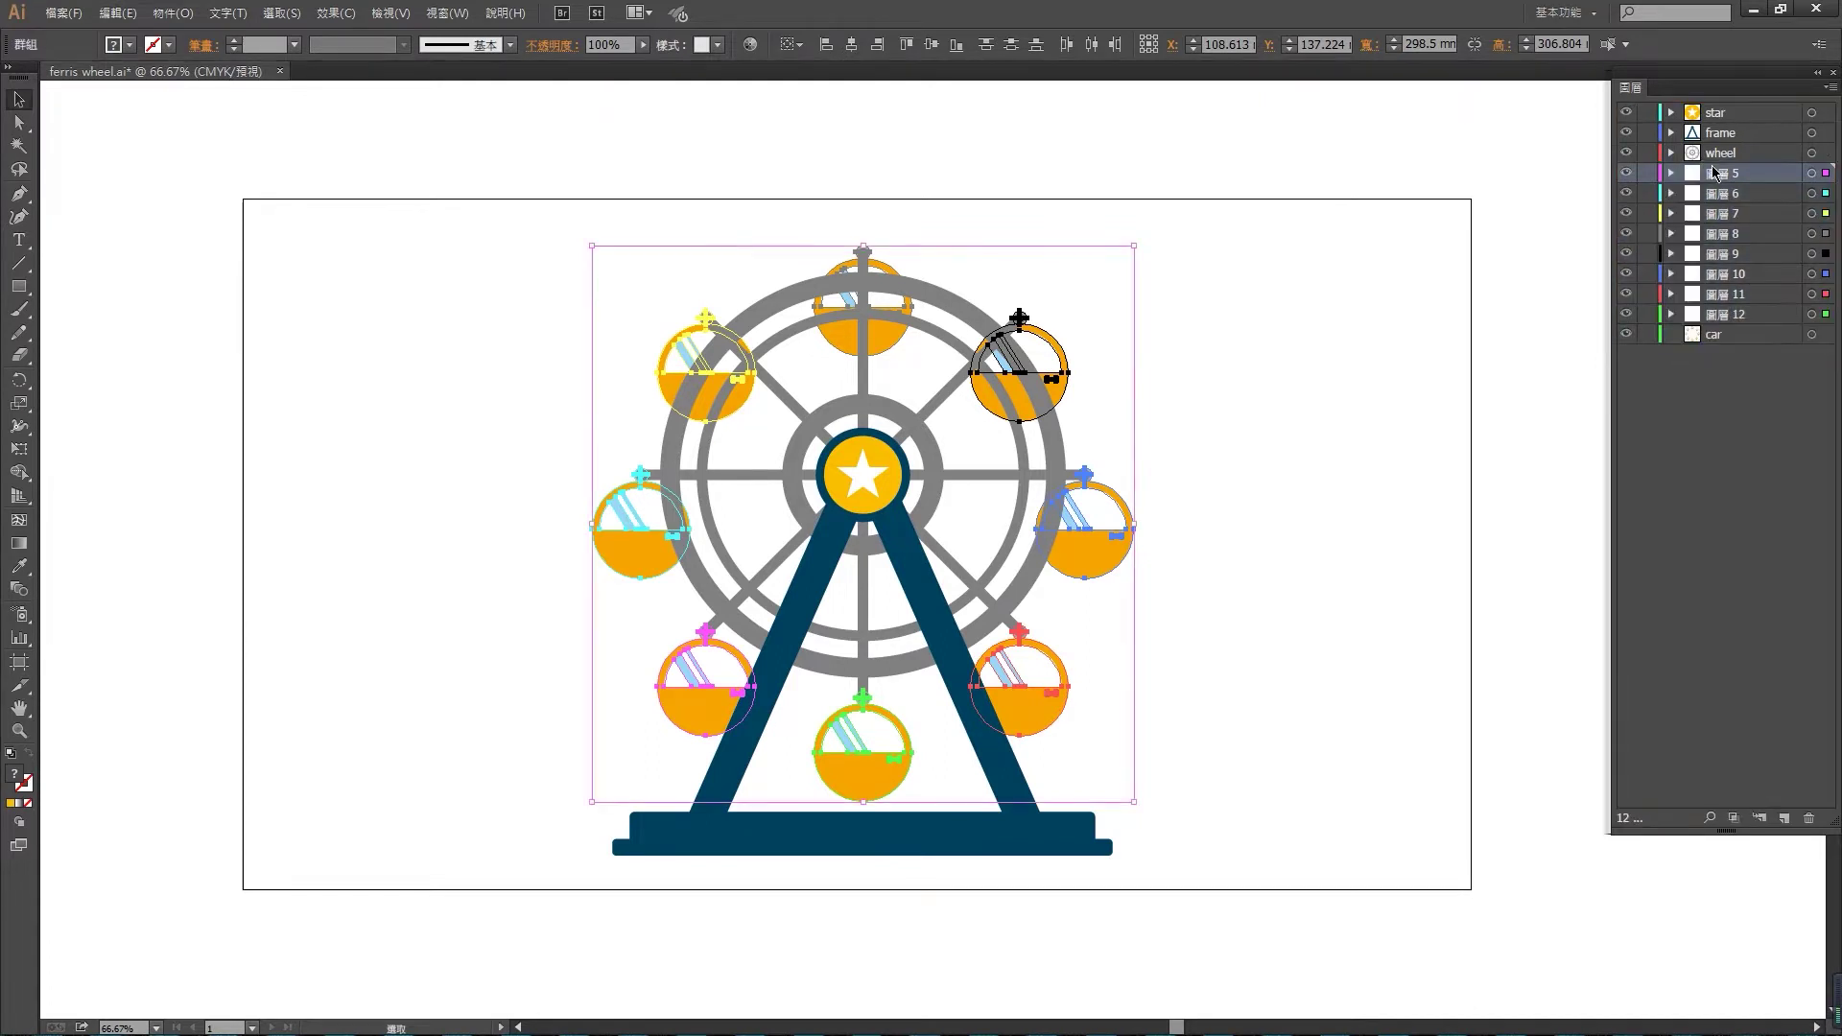
- Delete the emptied car layer and deselect the gondola artwork
click(1746, 338)
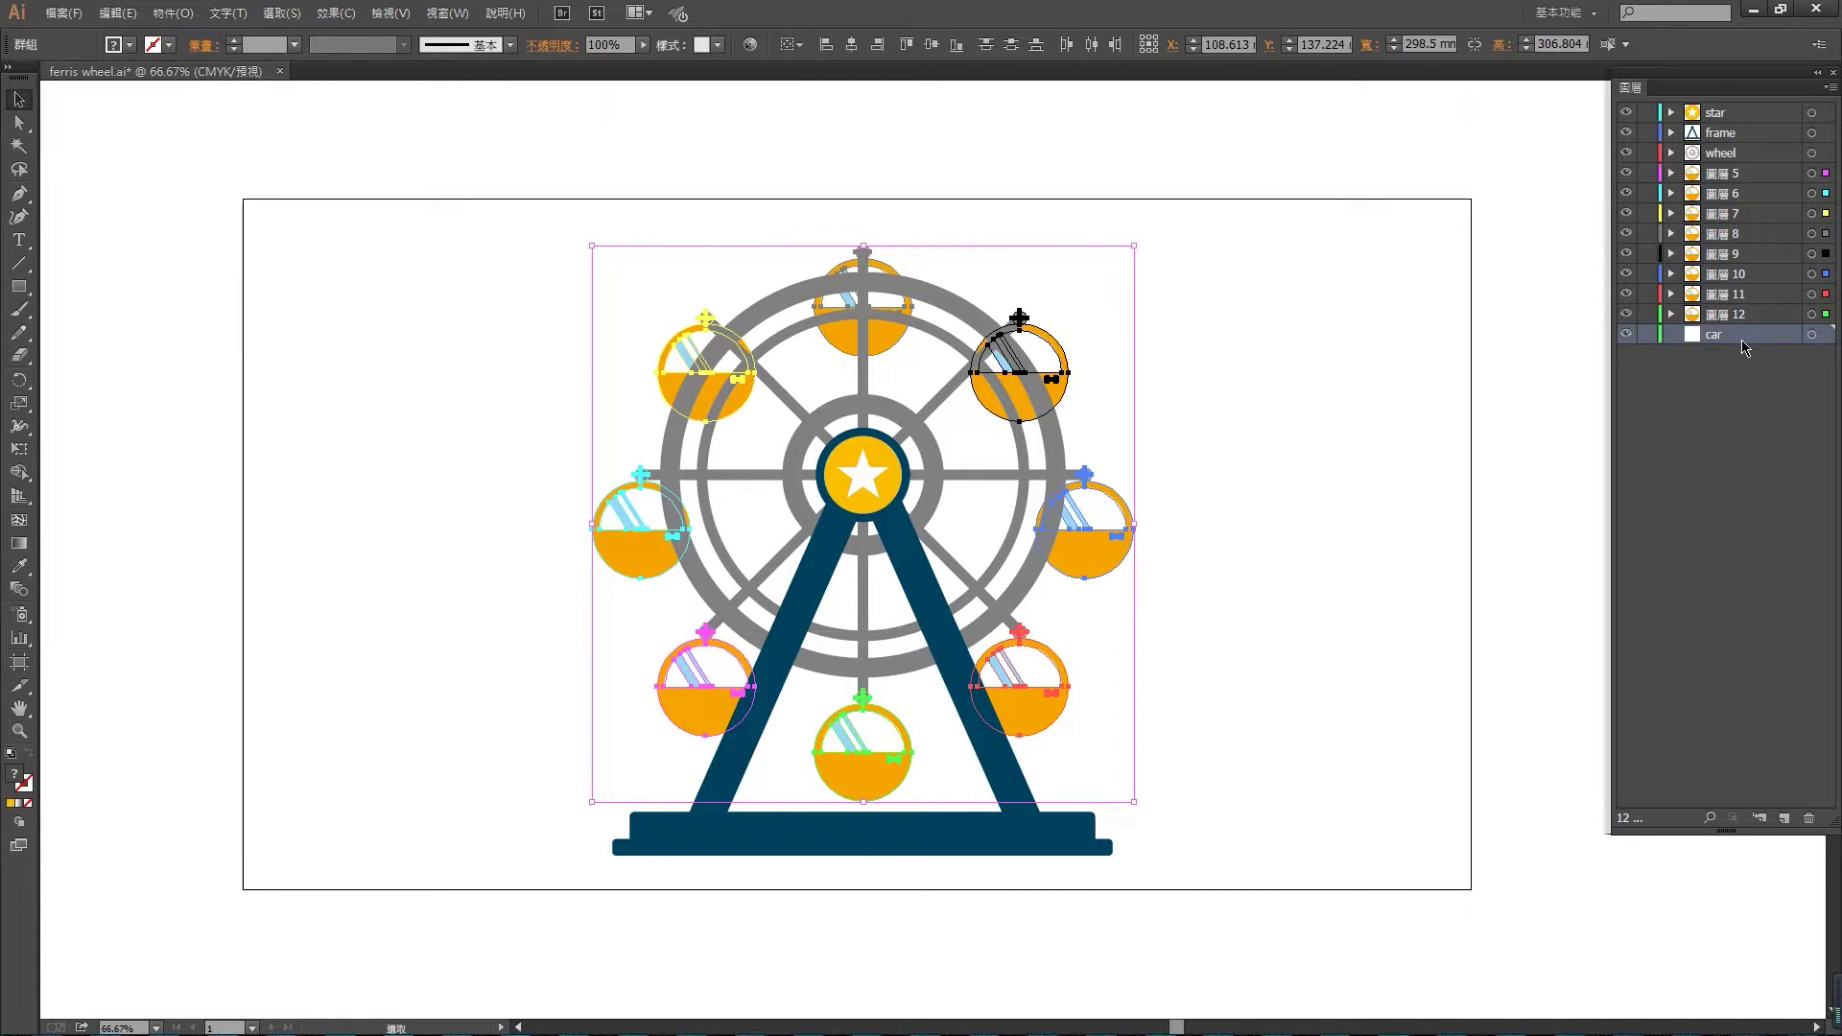
click(1811, 820)
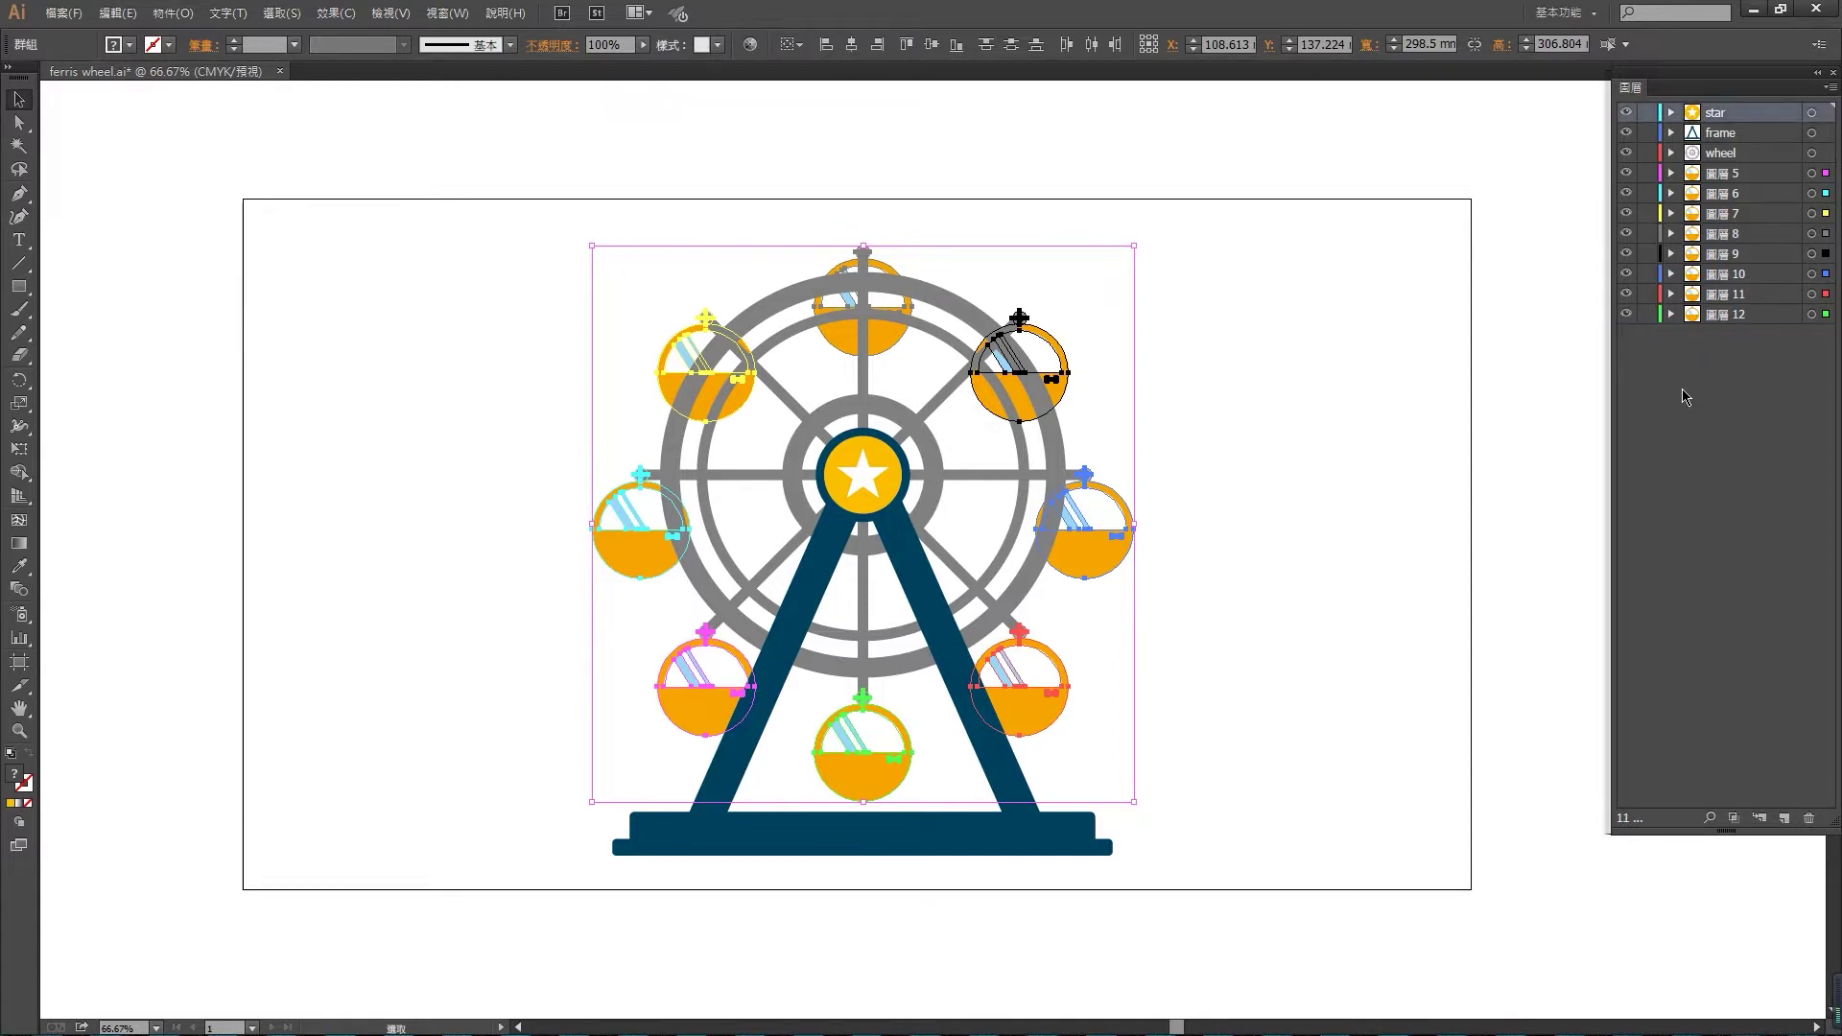
click(1190, 376)
scroll(1209, 365, down, 1)
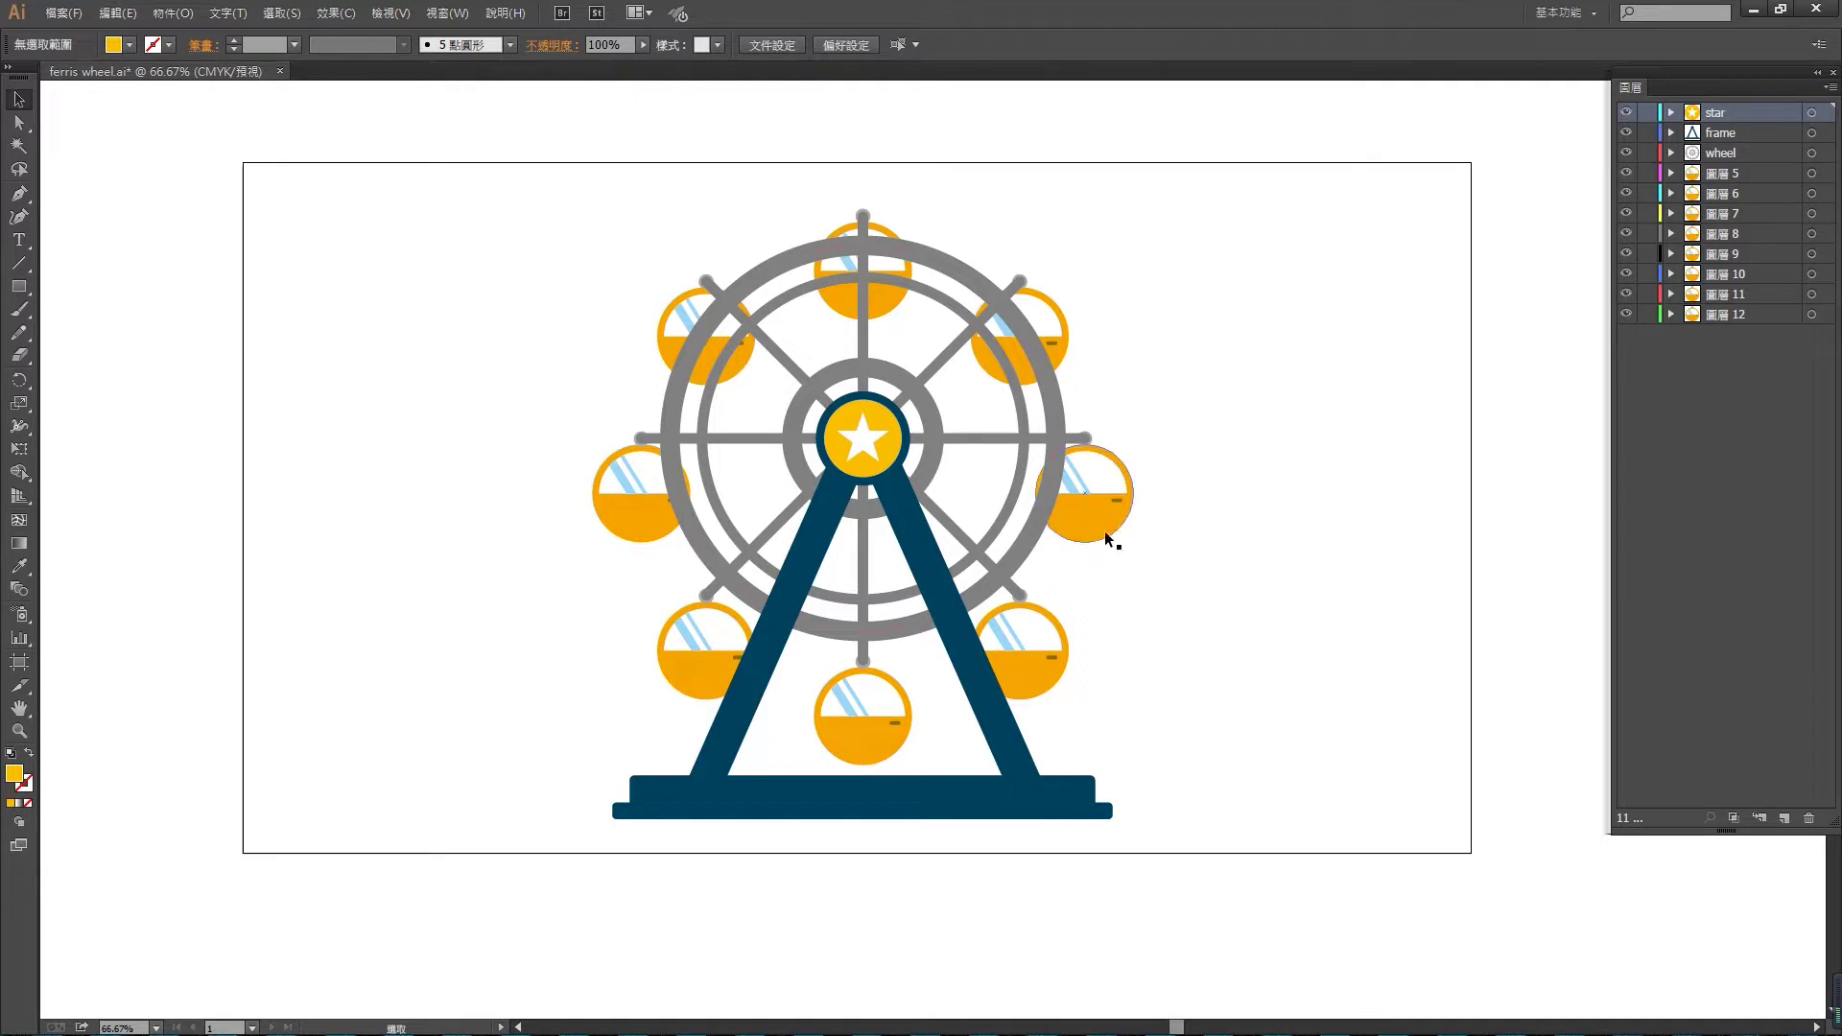
- Rename the layers 圖層 5 and 圖層 6 as car1 and car2
click(1725, 173)
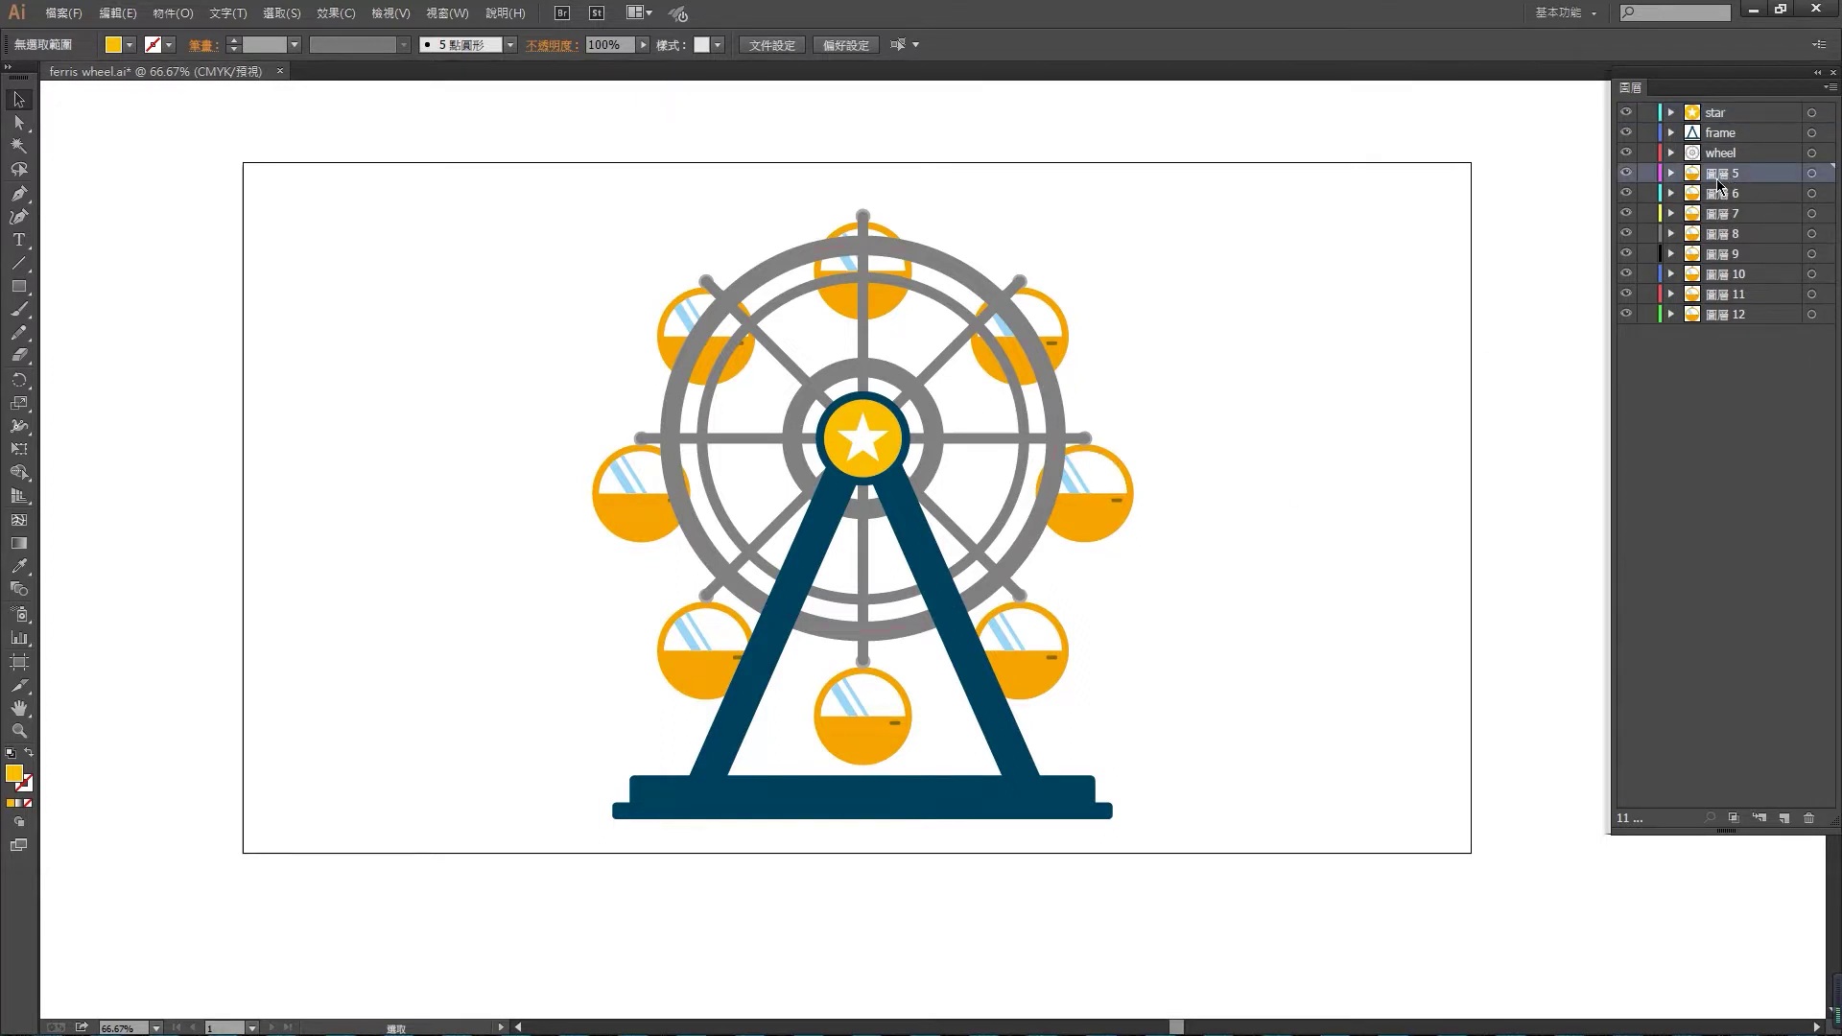
double_click(1720, 175)
text(car1)
click(1714, 195)
click(1715, 175)
click(1731, 198)
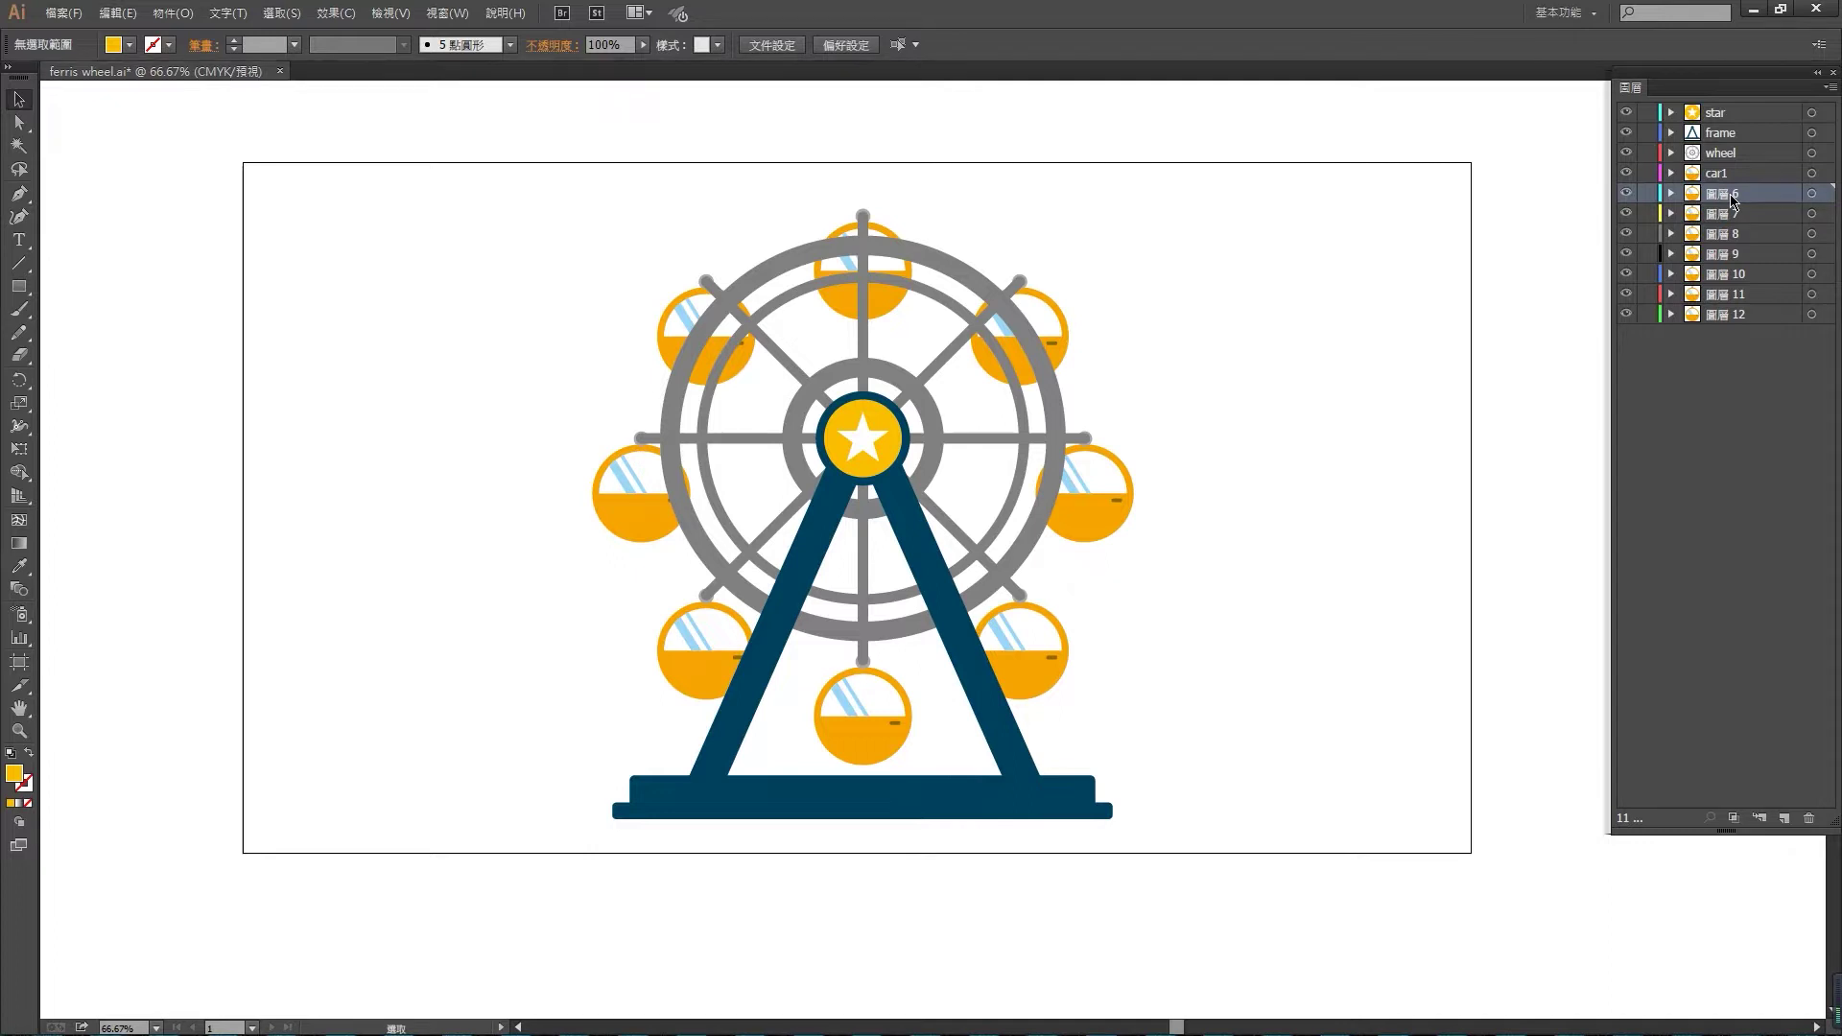
double_click(1729, 193)
text(car2)
key(Return)
- Rename the layers 圖層 7 and 圖層 8 as car3 and car4
click(1733, 215)
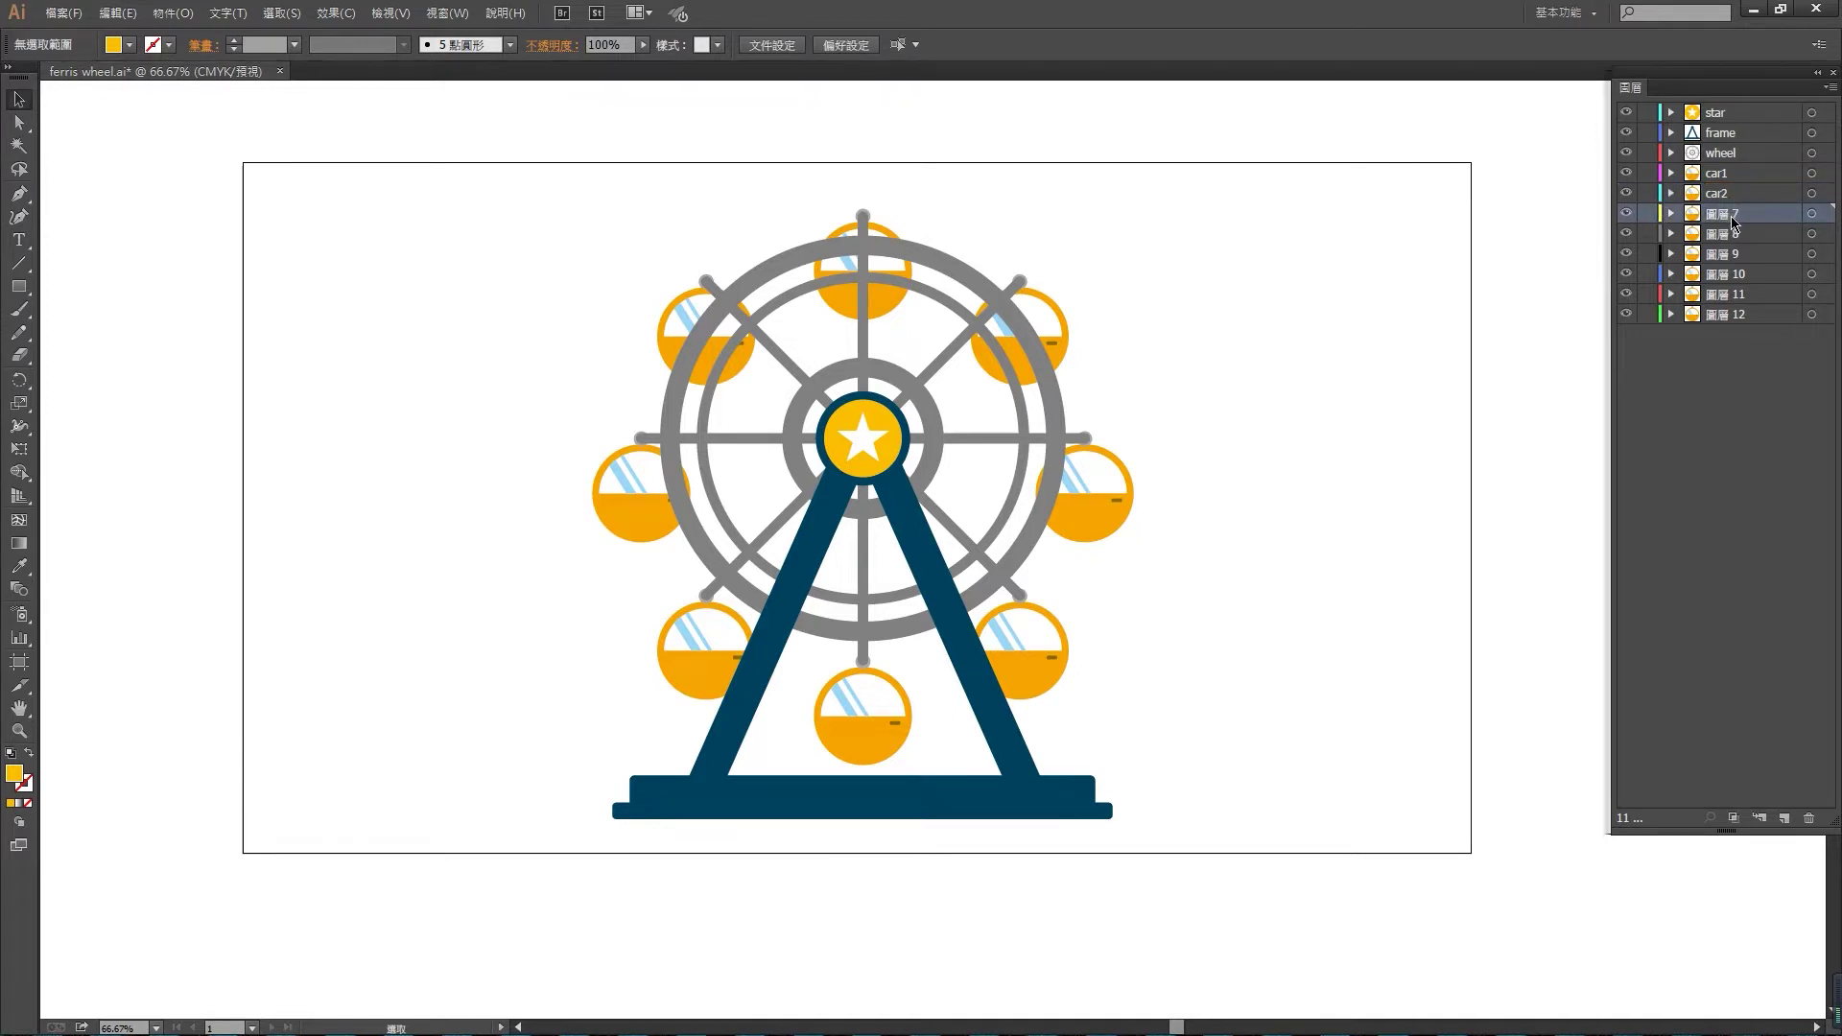
double_click(1733, 217)
text(car3)
key(Return)
click(1733, 233)
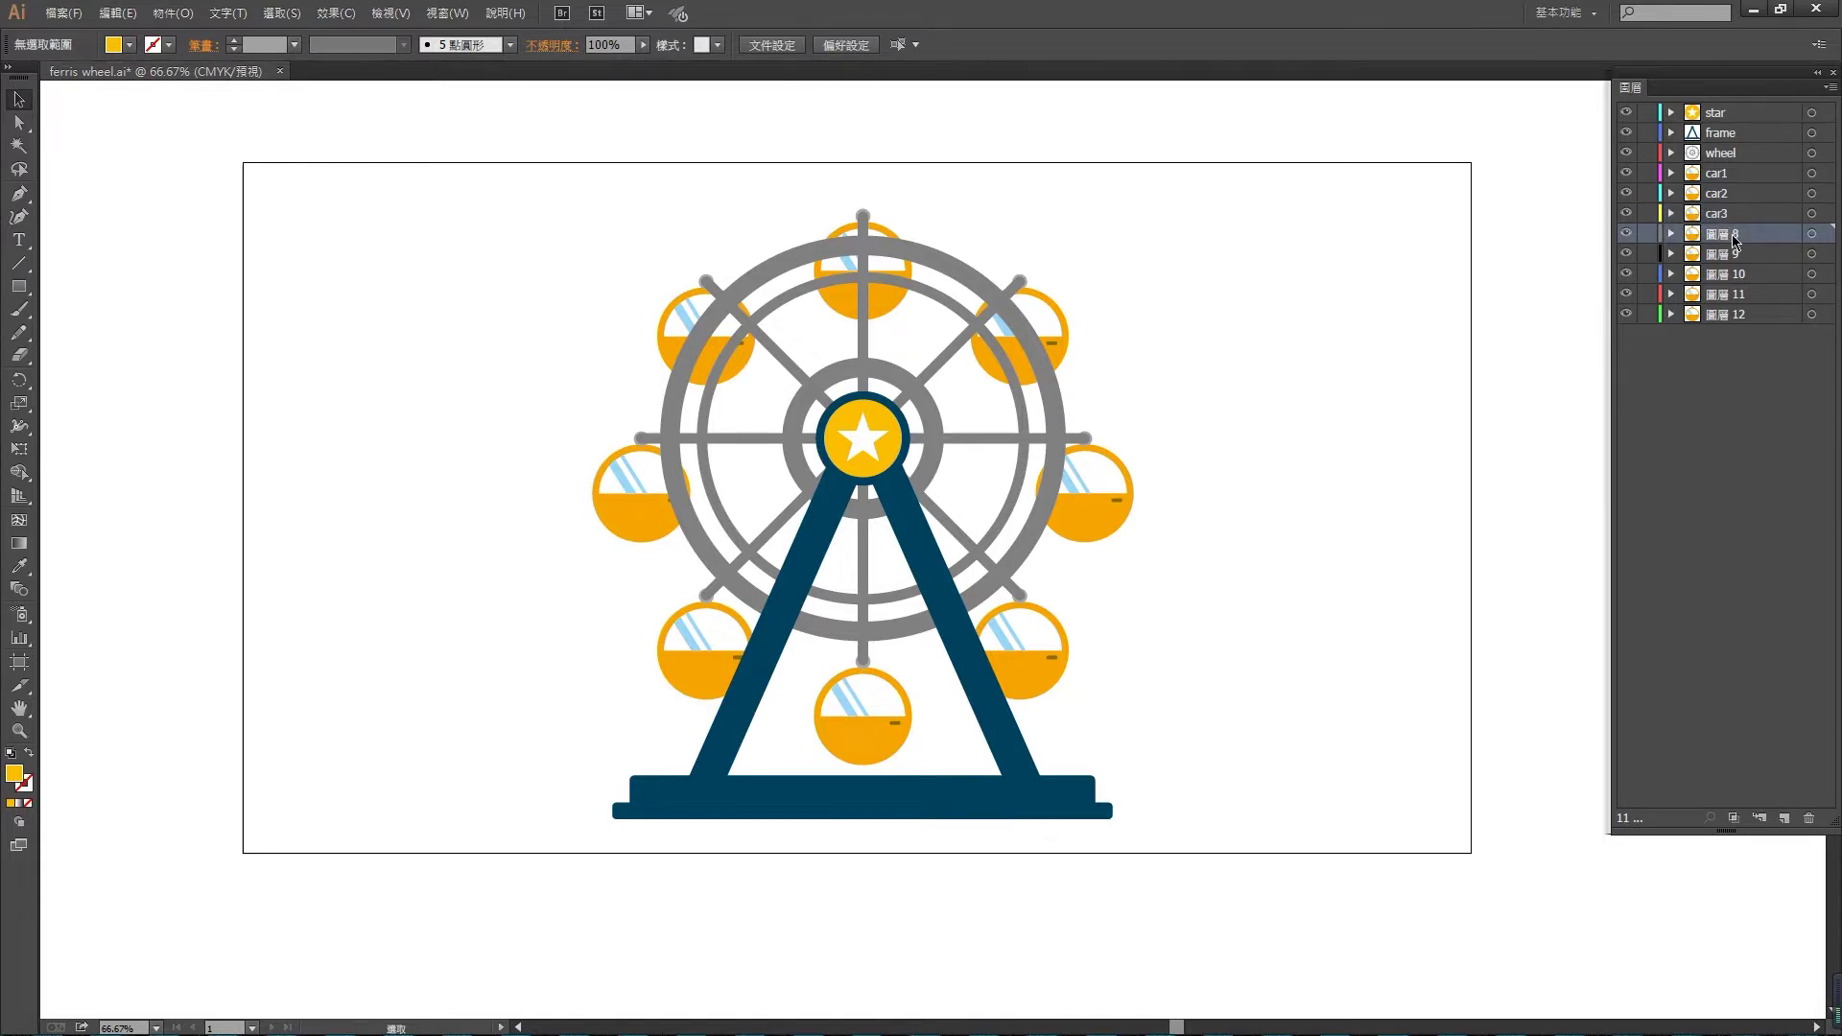
double_click(1733, 235)
text(car4)
key(Return)
- Rename the layers 圖層 9 and 圖層 10 as car5 and car6
click(1733, 254)
double_click(1733, 253)
text(car5)
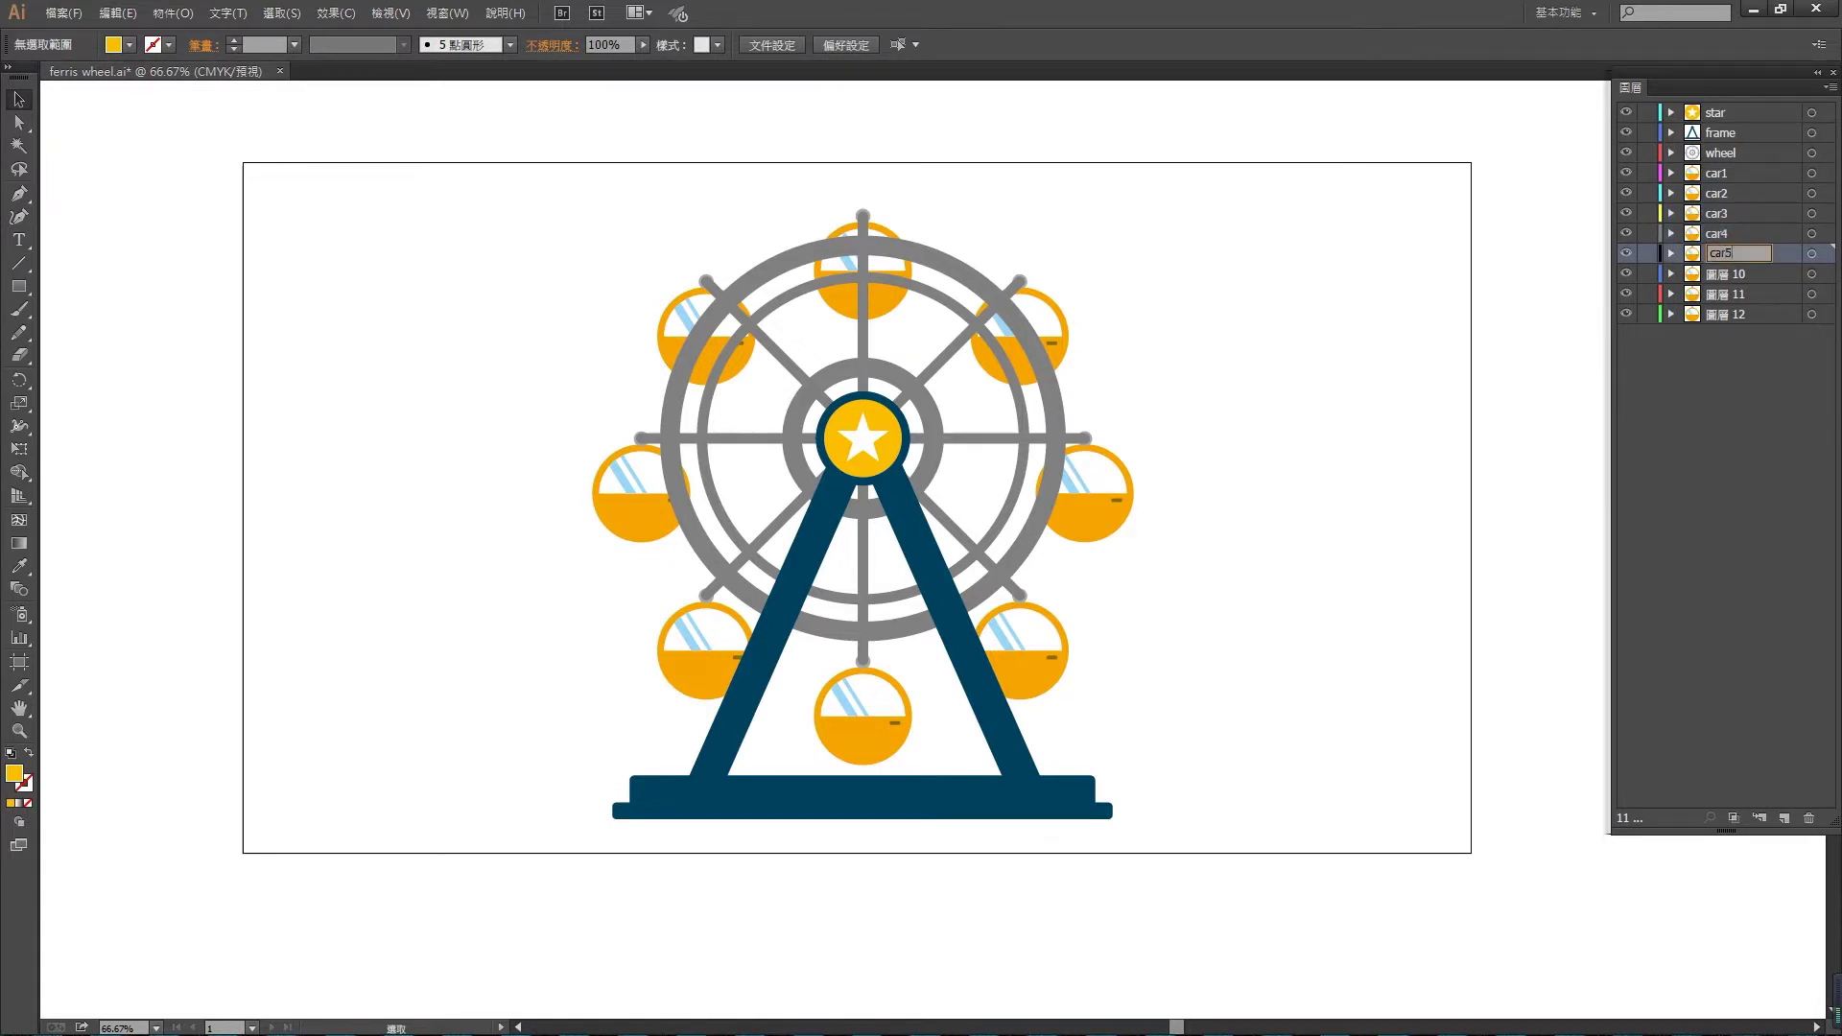
key(Return)
click(1733, 273)
double_click(1734, 273)
text(car6)
key(Return)
- Rename the layers 圖層 11 and 圖層 12 as car7 and car8, and clear the layer selection
click(1735, 293)
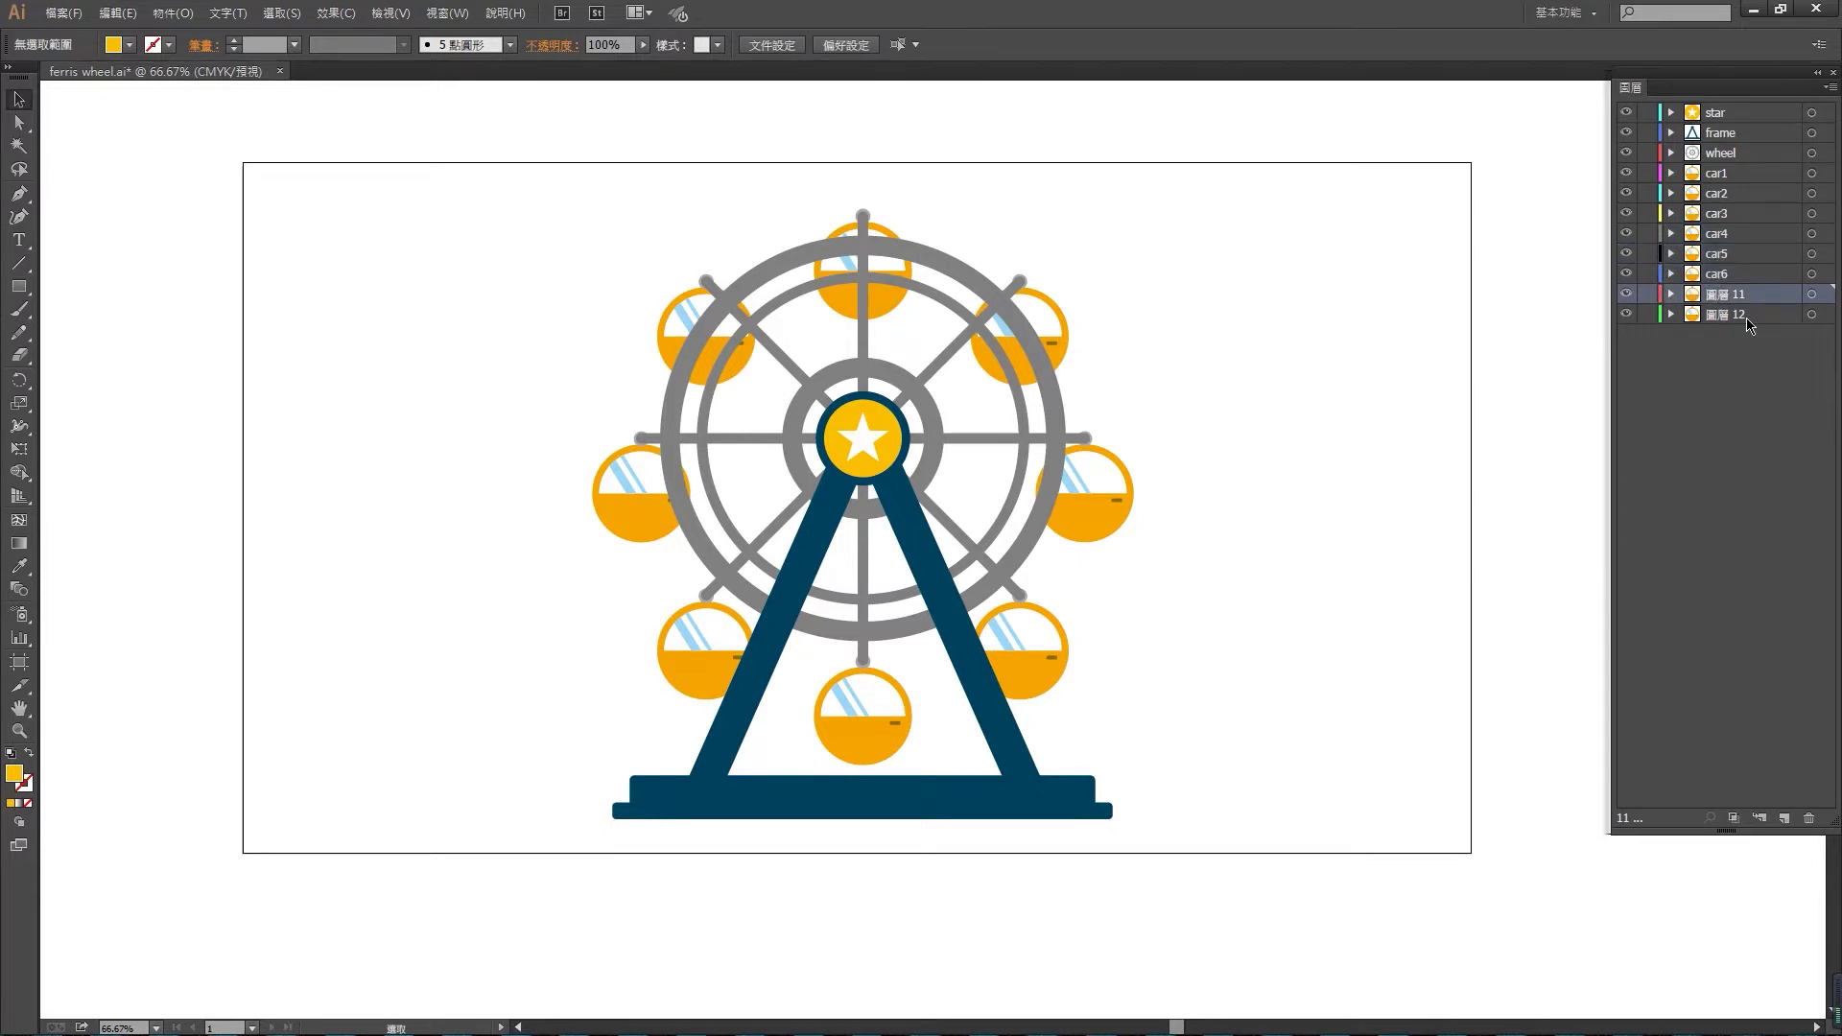
double_click(1733, 294)
text(car7)
key(Return)
click(1747, 317)
double_click(1733, 314)
text(car8)
key(Return)
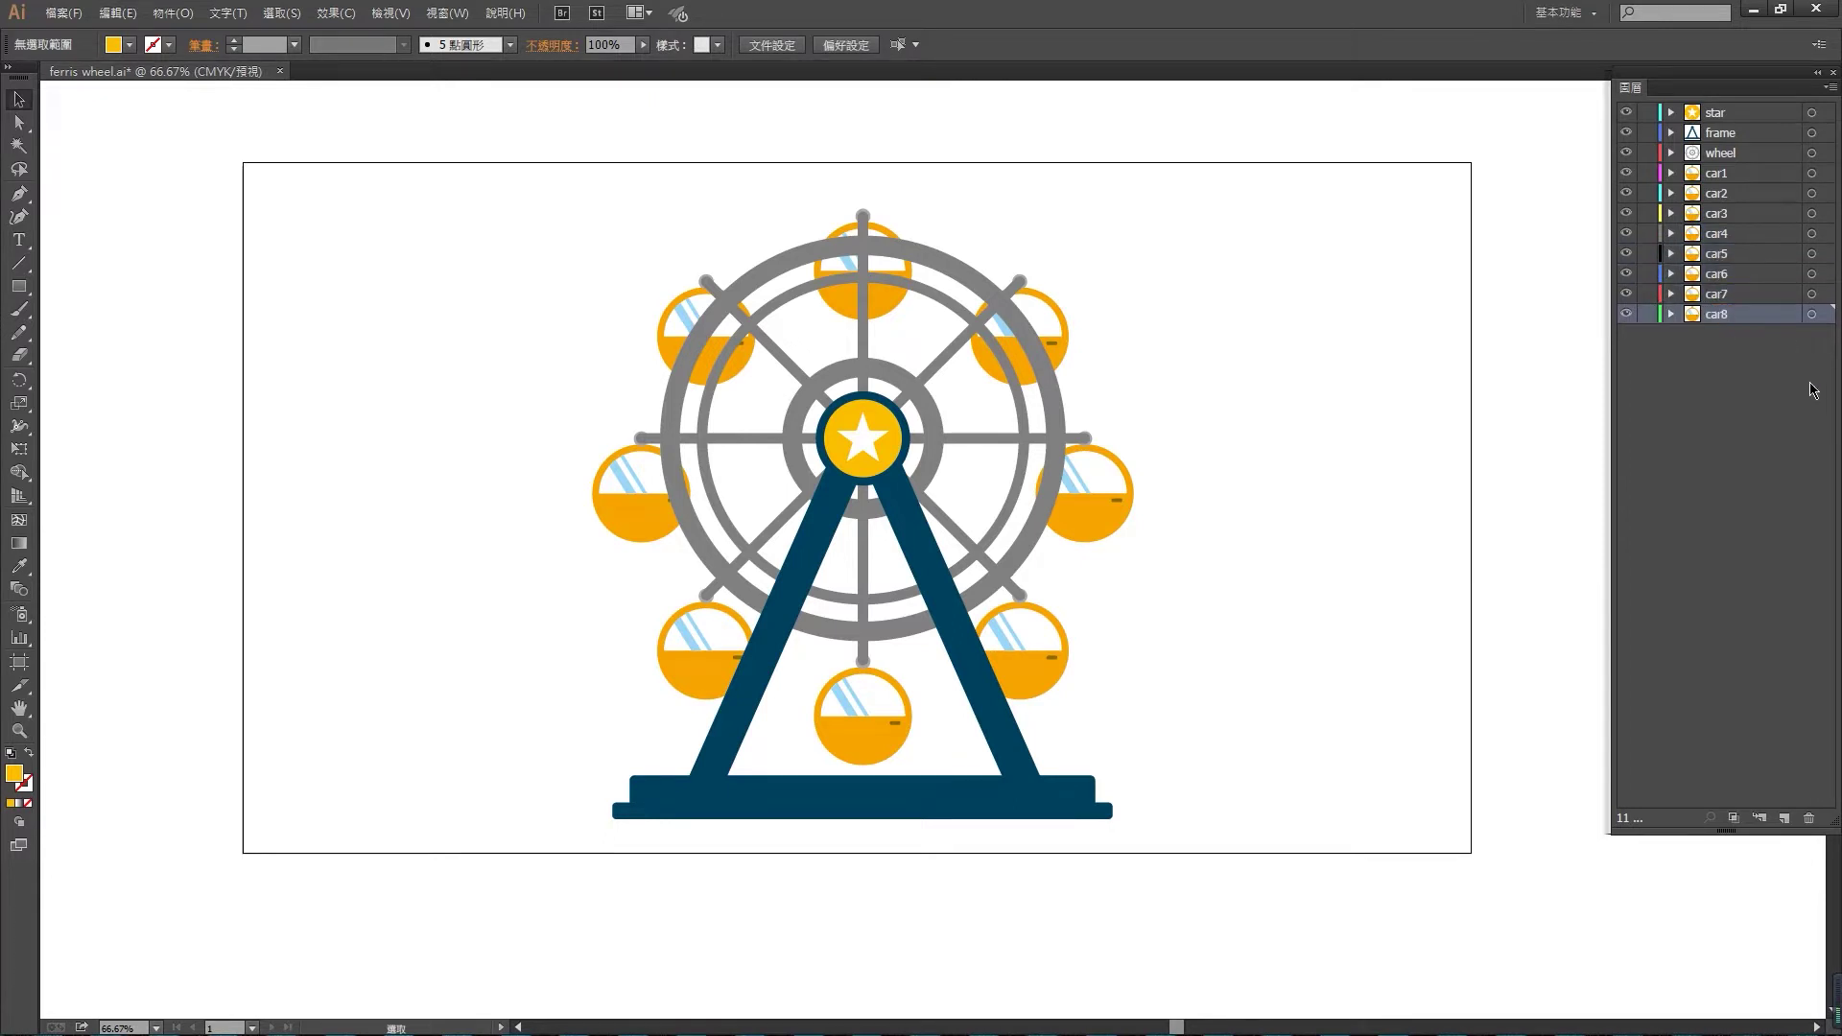
click(1814, 390)
- Save the changes to ferris wheel.ai under its existing name
drag(1391, 269, 1309, 292)
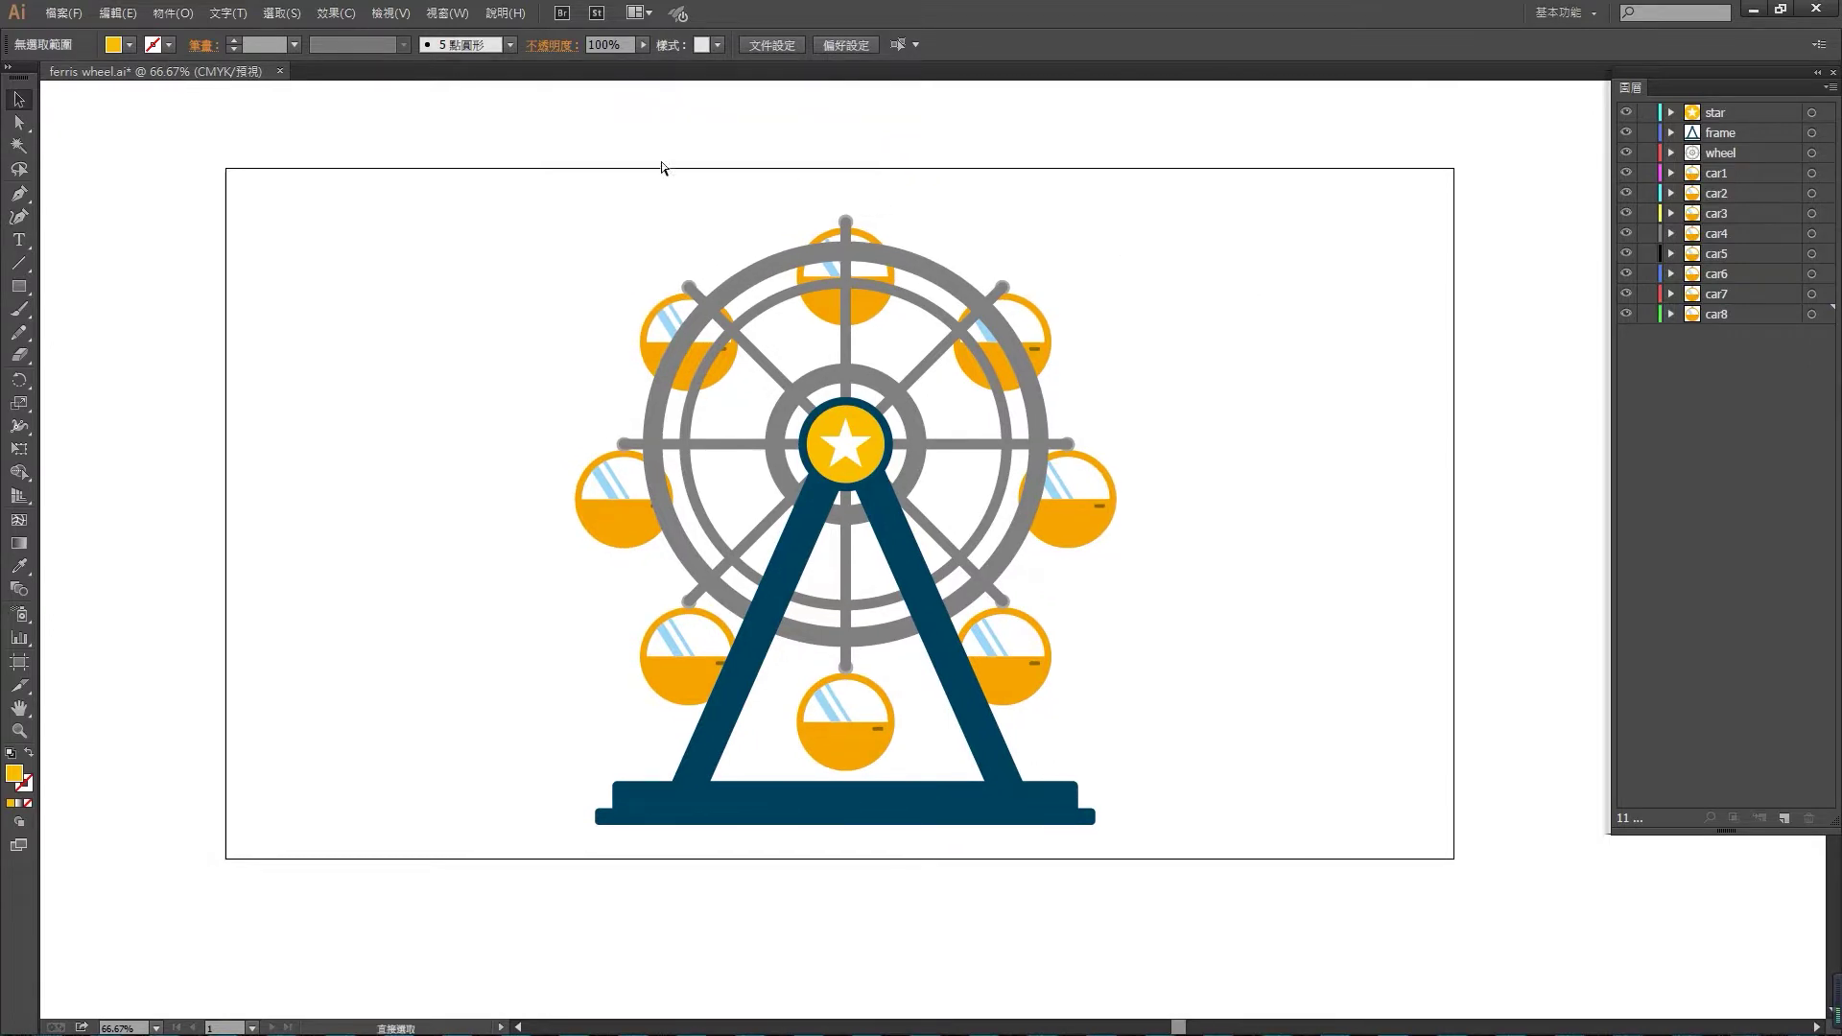
click(62, 13)
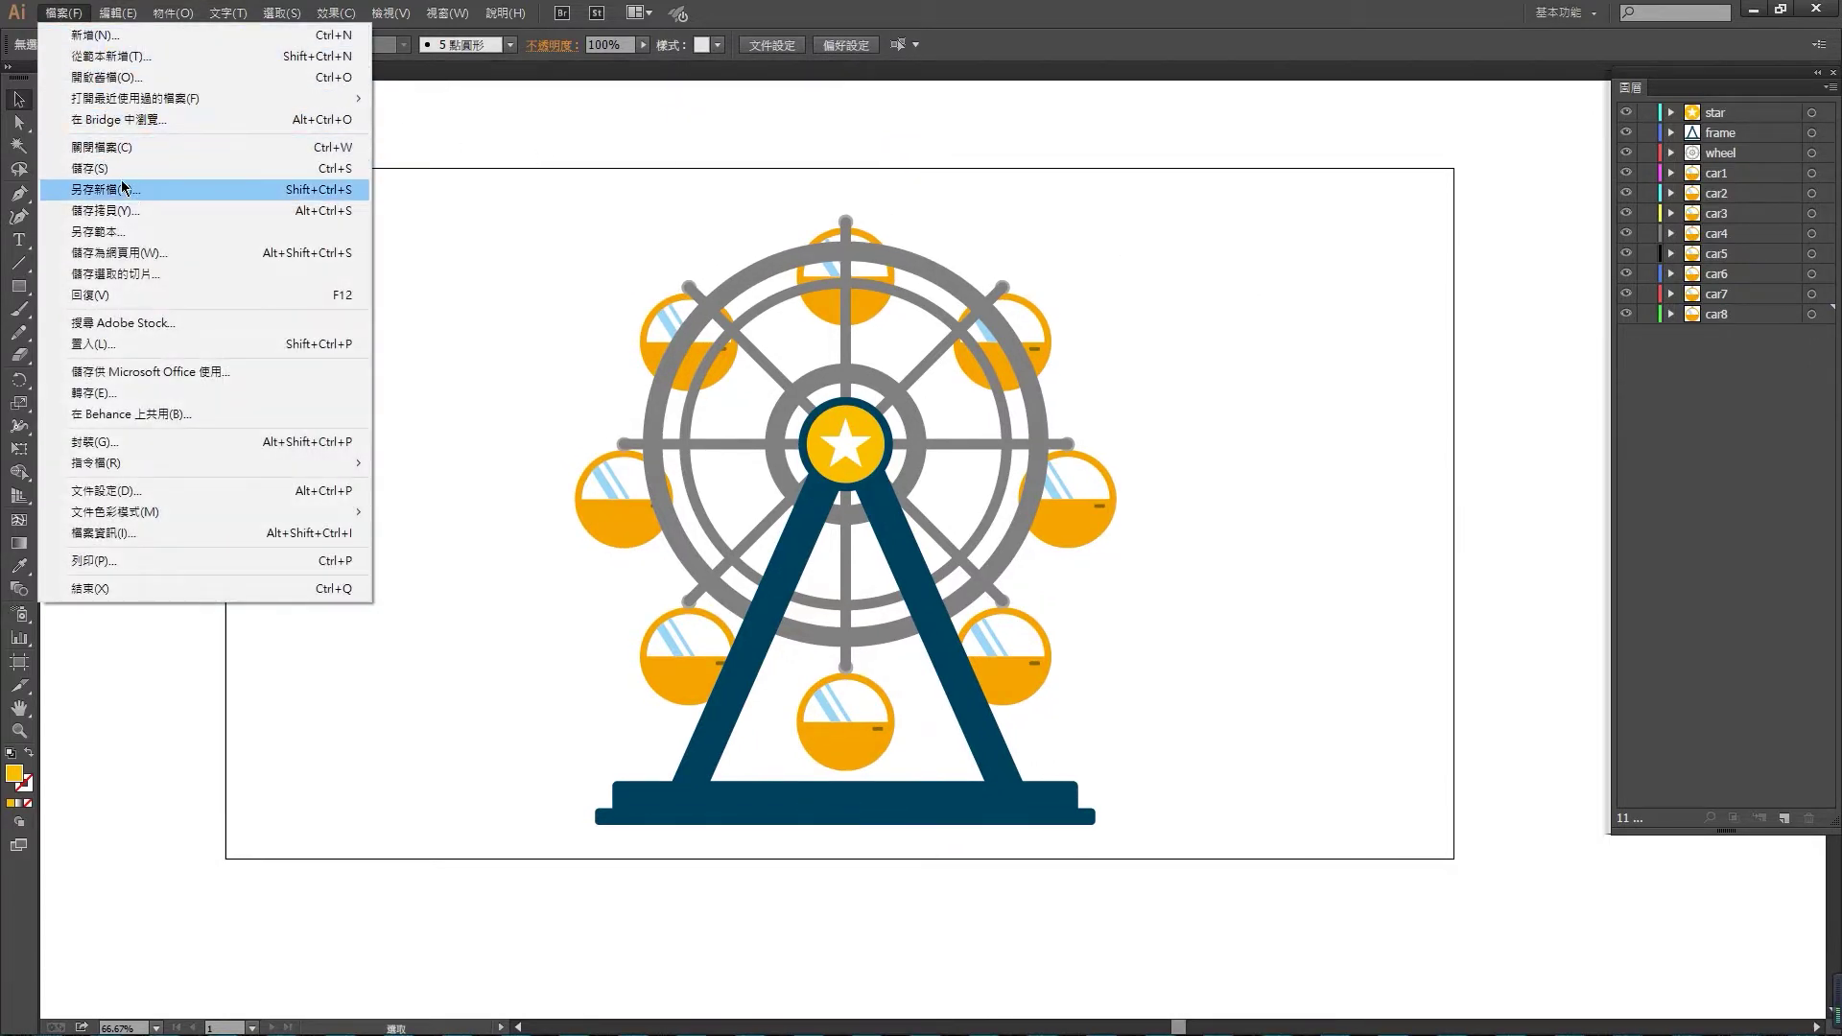
click(91, 169)
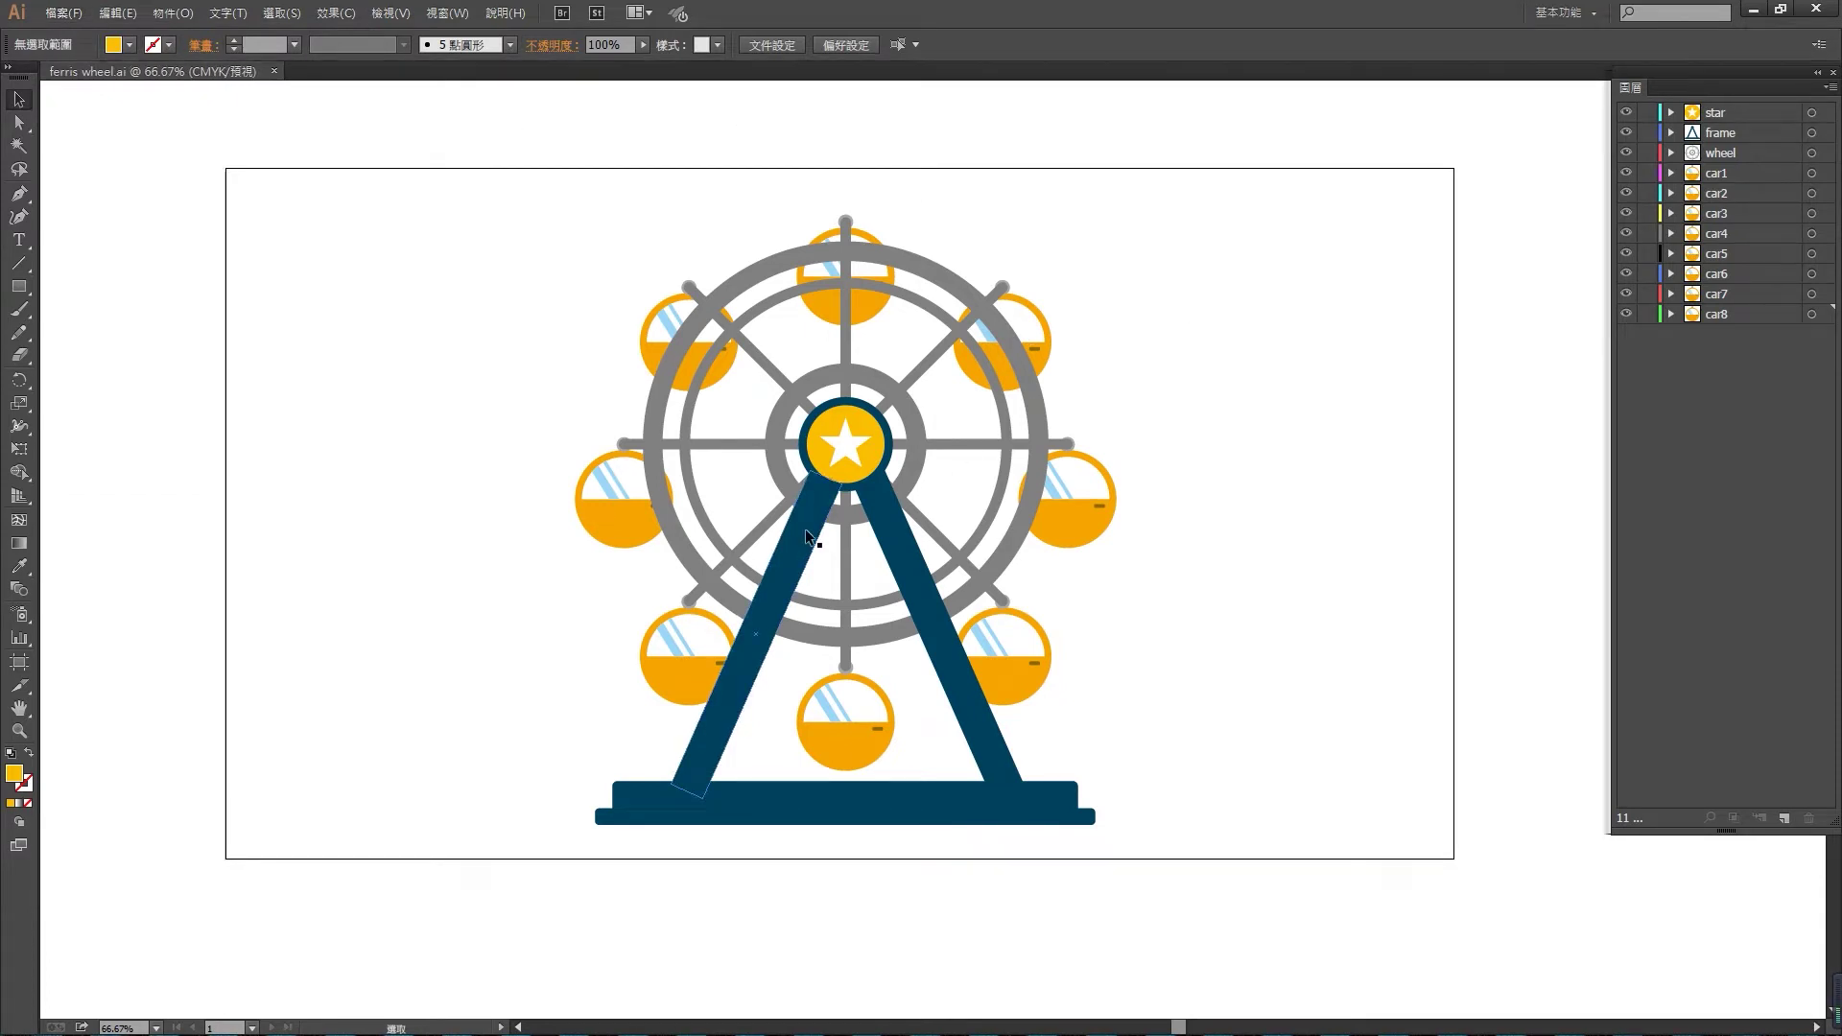
drag(1217, 349, 1261, 383)
- Switch to Adobe After Effects 2020 and change the workspace to Standard
key(alt+Tab)
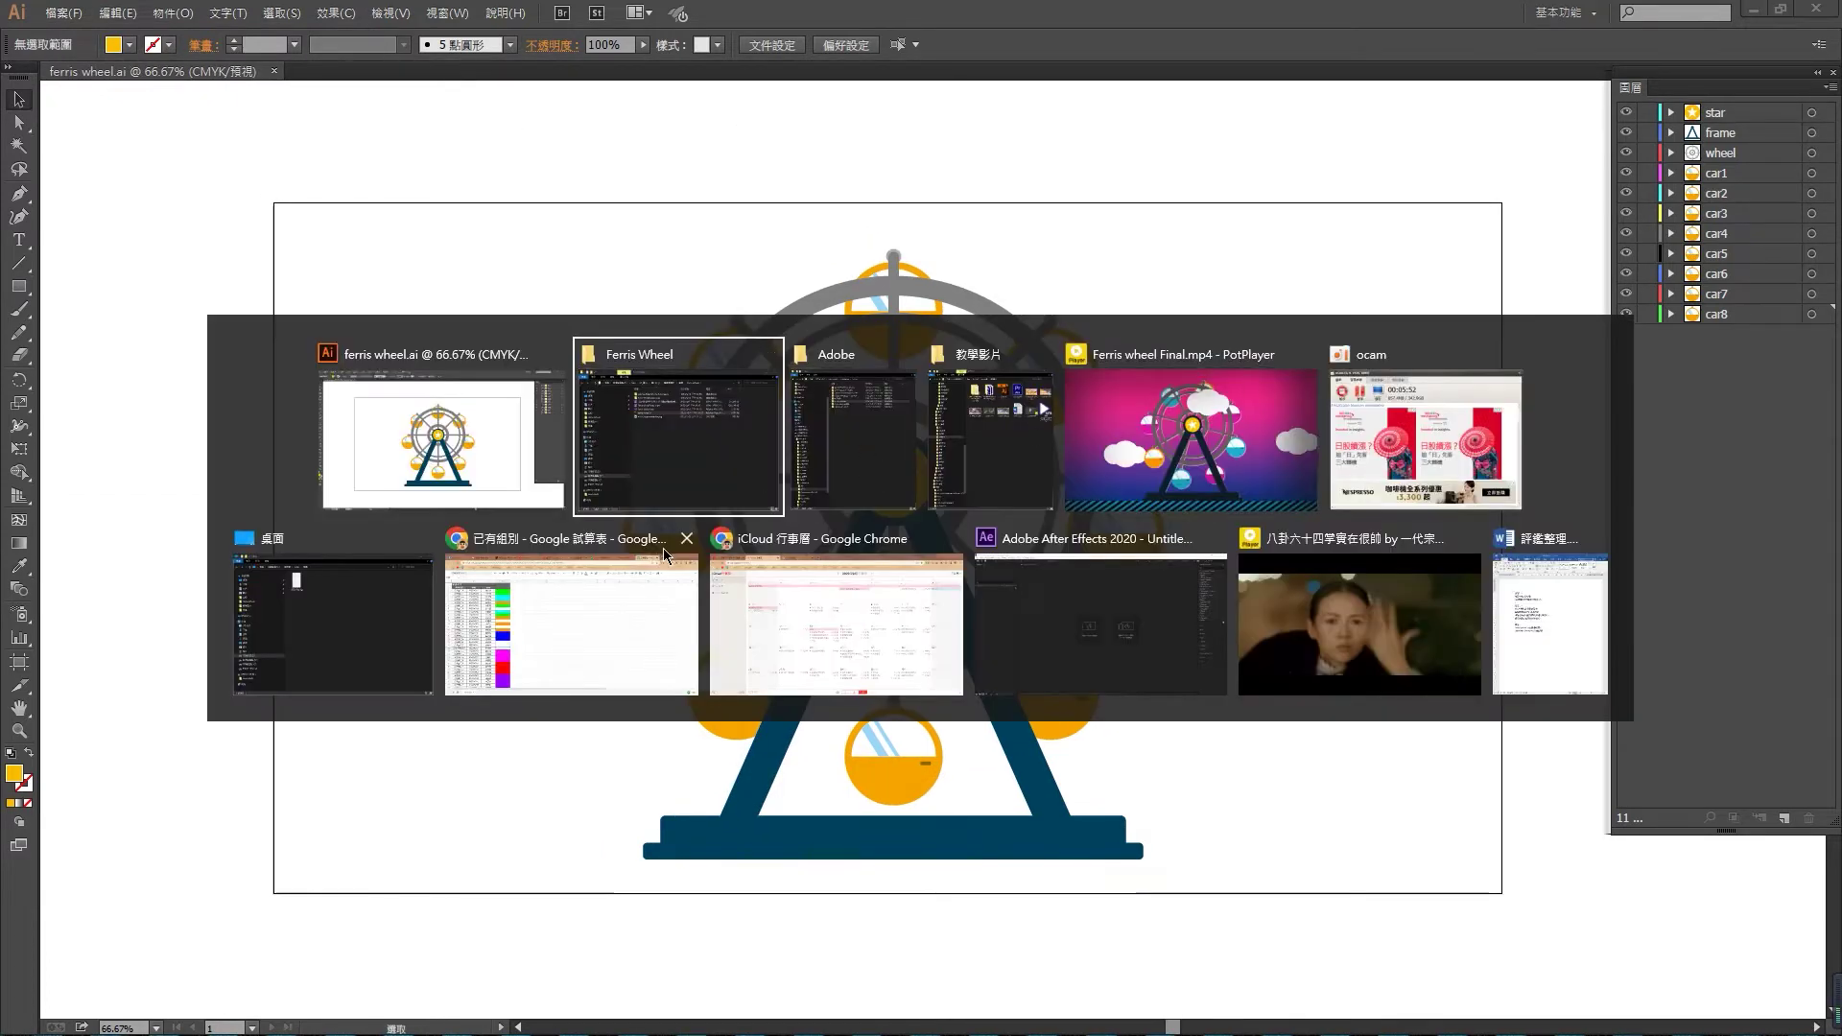
click(1003, 567)
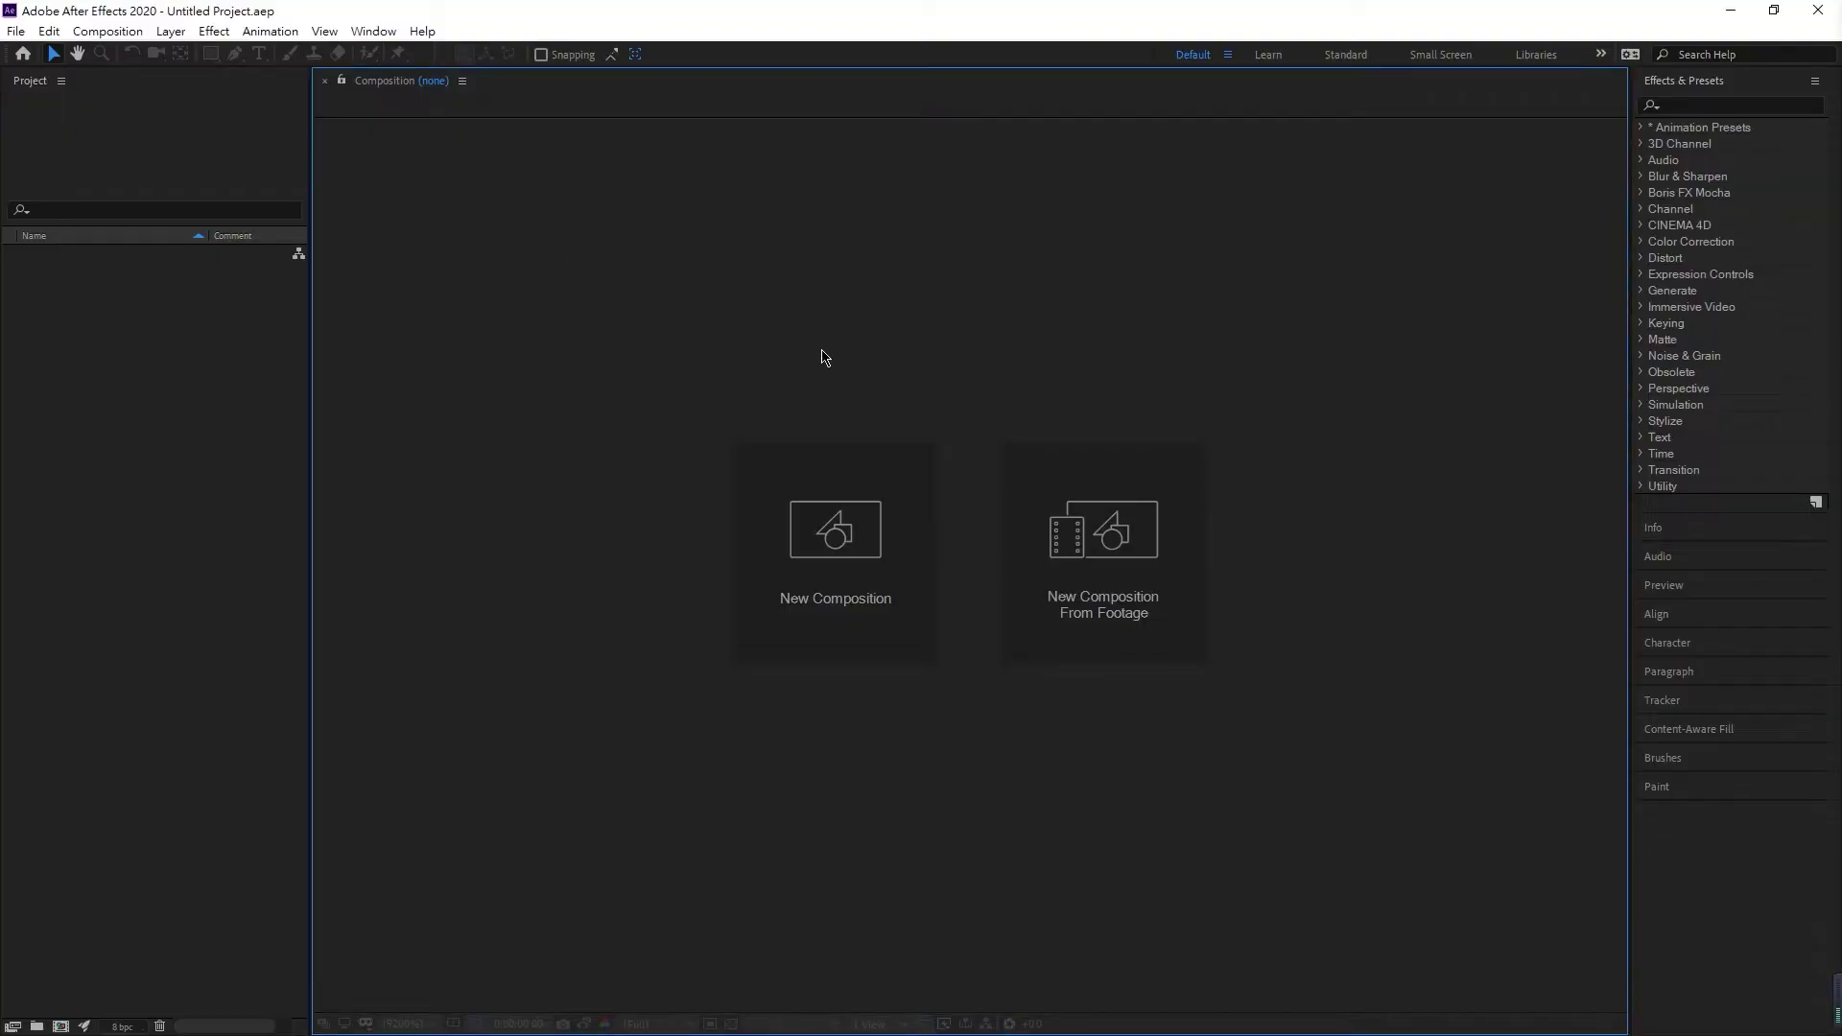
click(1271, 57)
click(1344, 56)
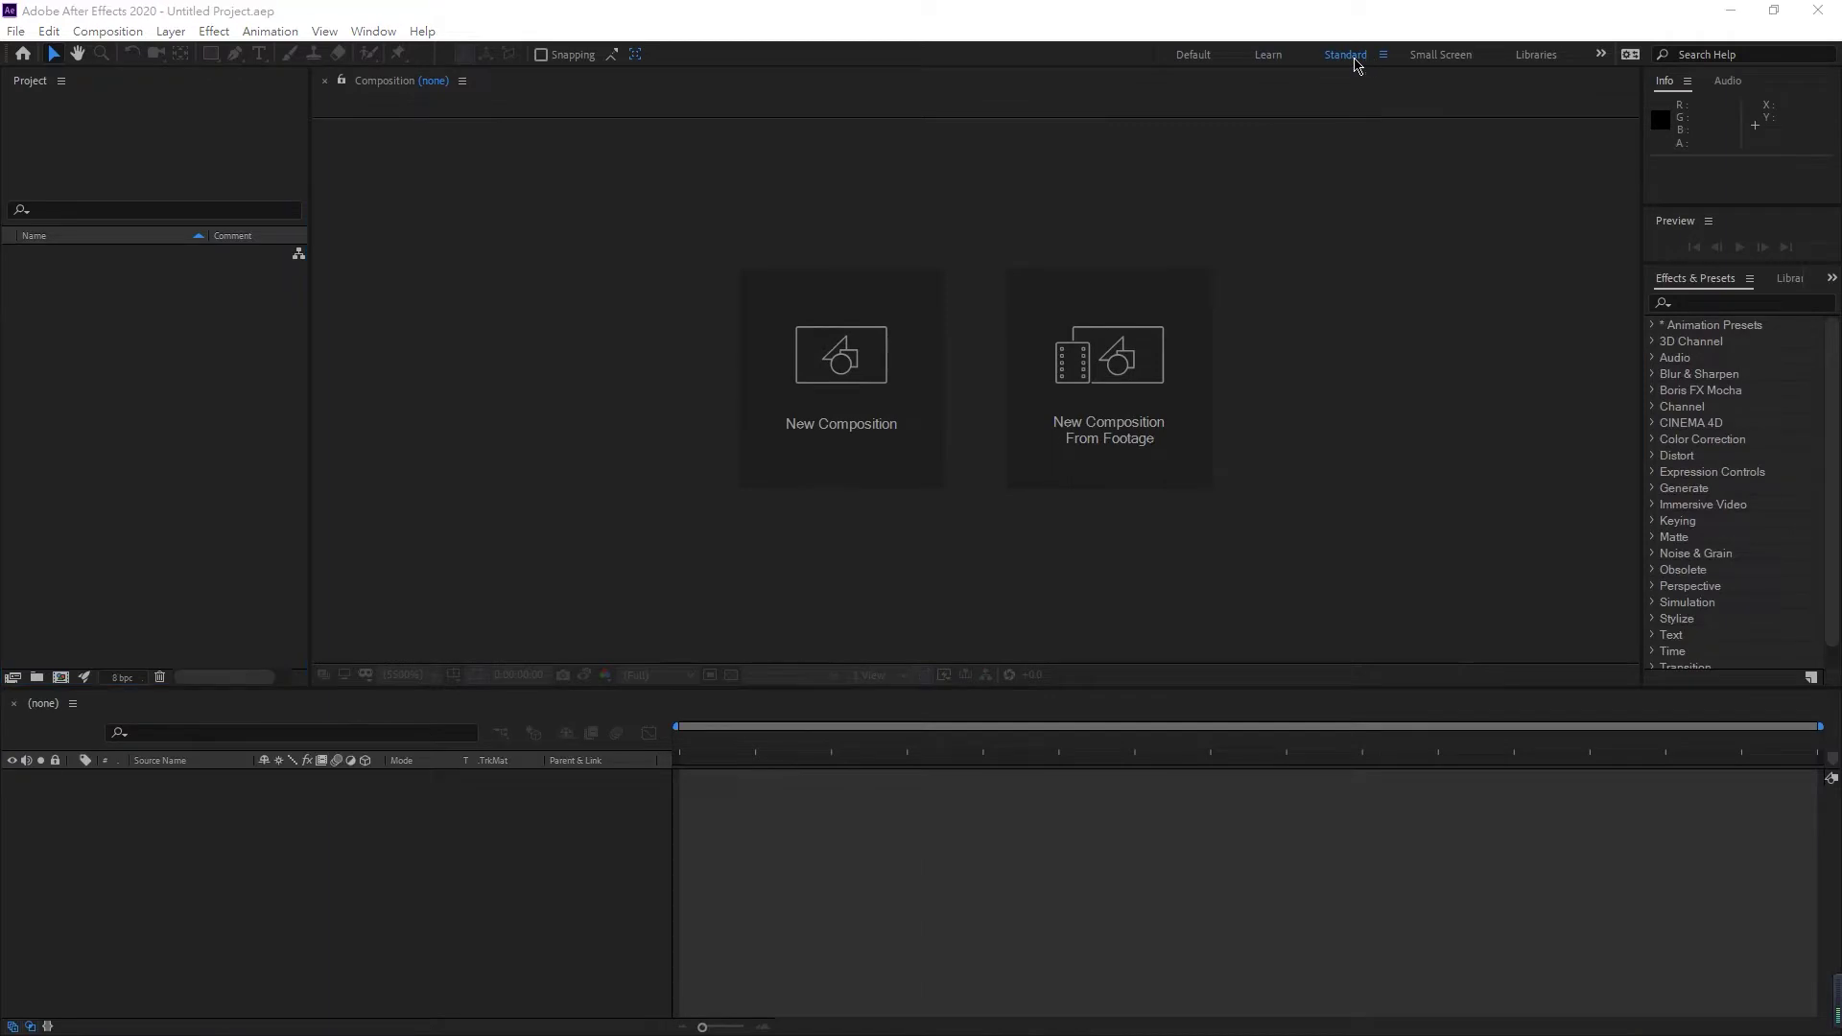
- Bring ferris wheel.ai from the Ferris Wheel folder in File Explorer into the After Effects project to start its import
key(alt+Tab)
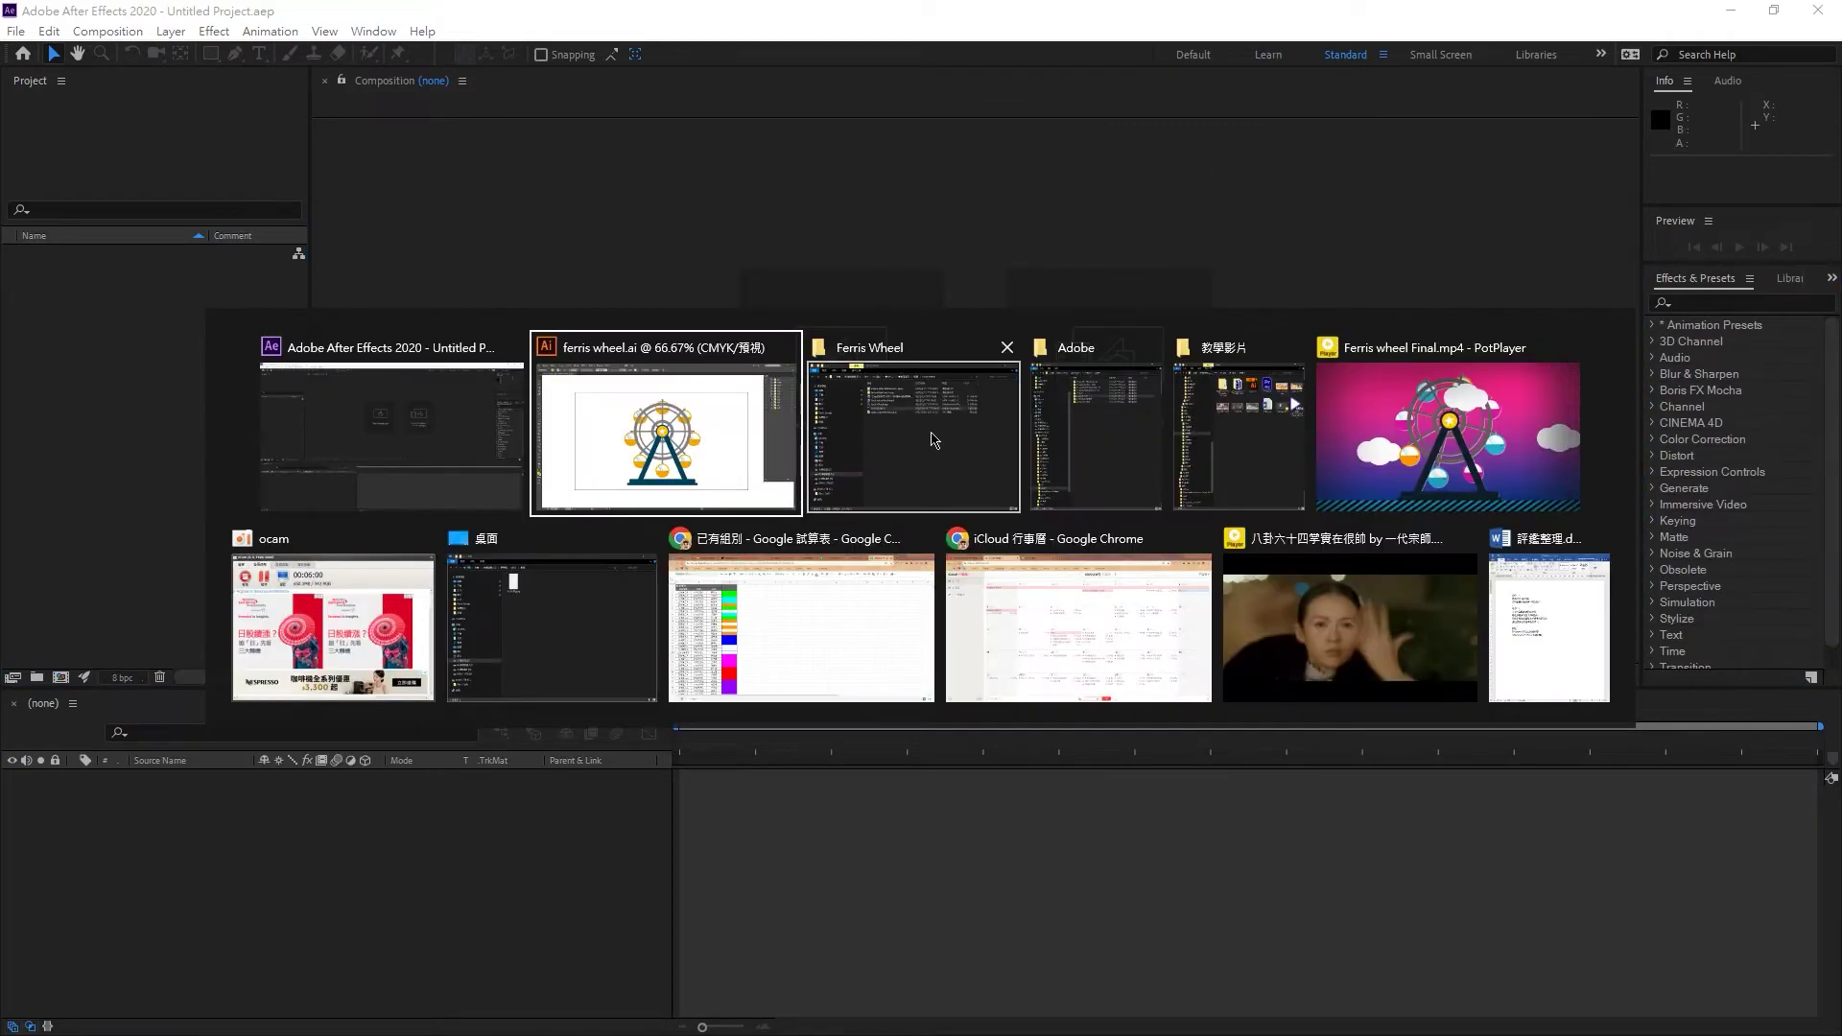
click(936, 440)
drag(1104, 90, 1116, 74)
click(1086, 277)
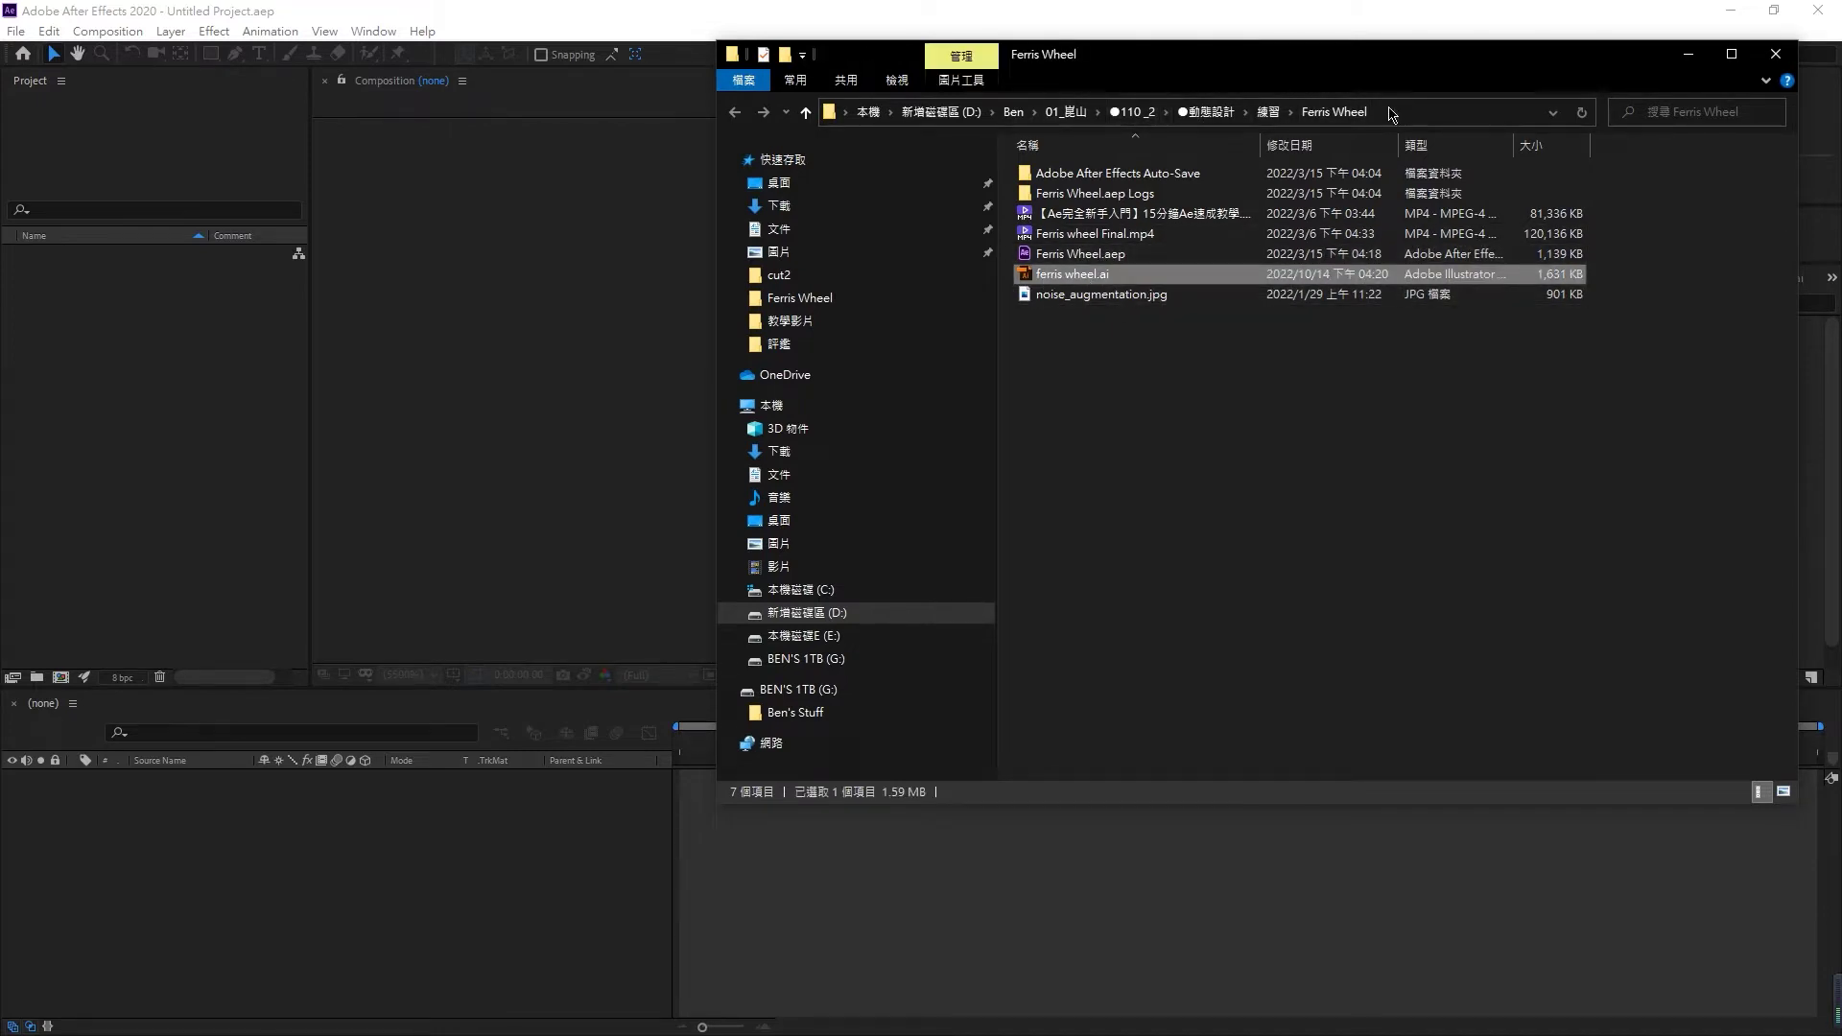
drag(1055, 279, 141, 429)
click(141, 429)
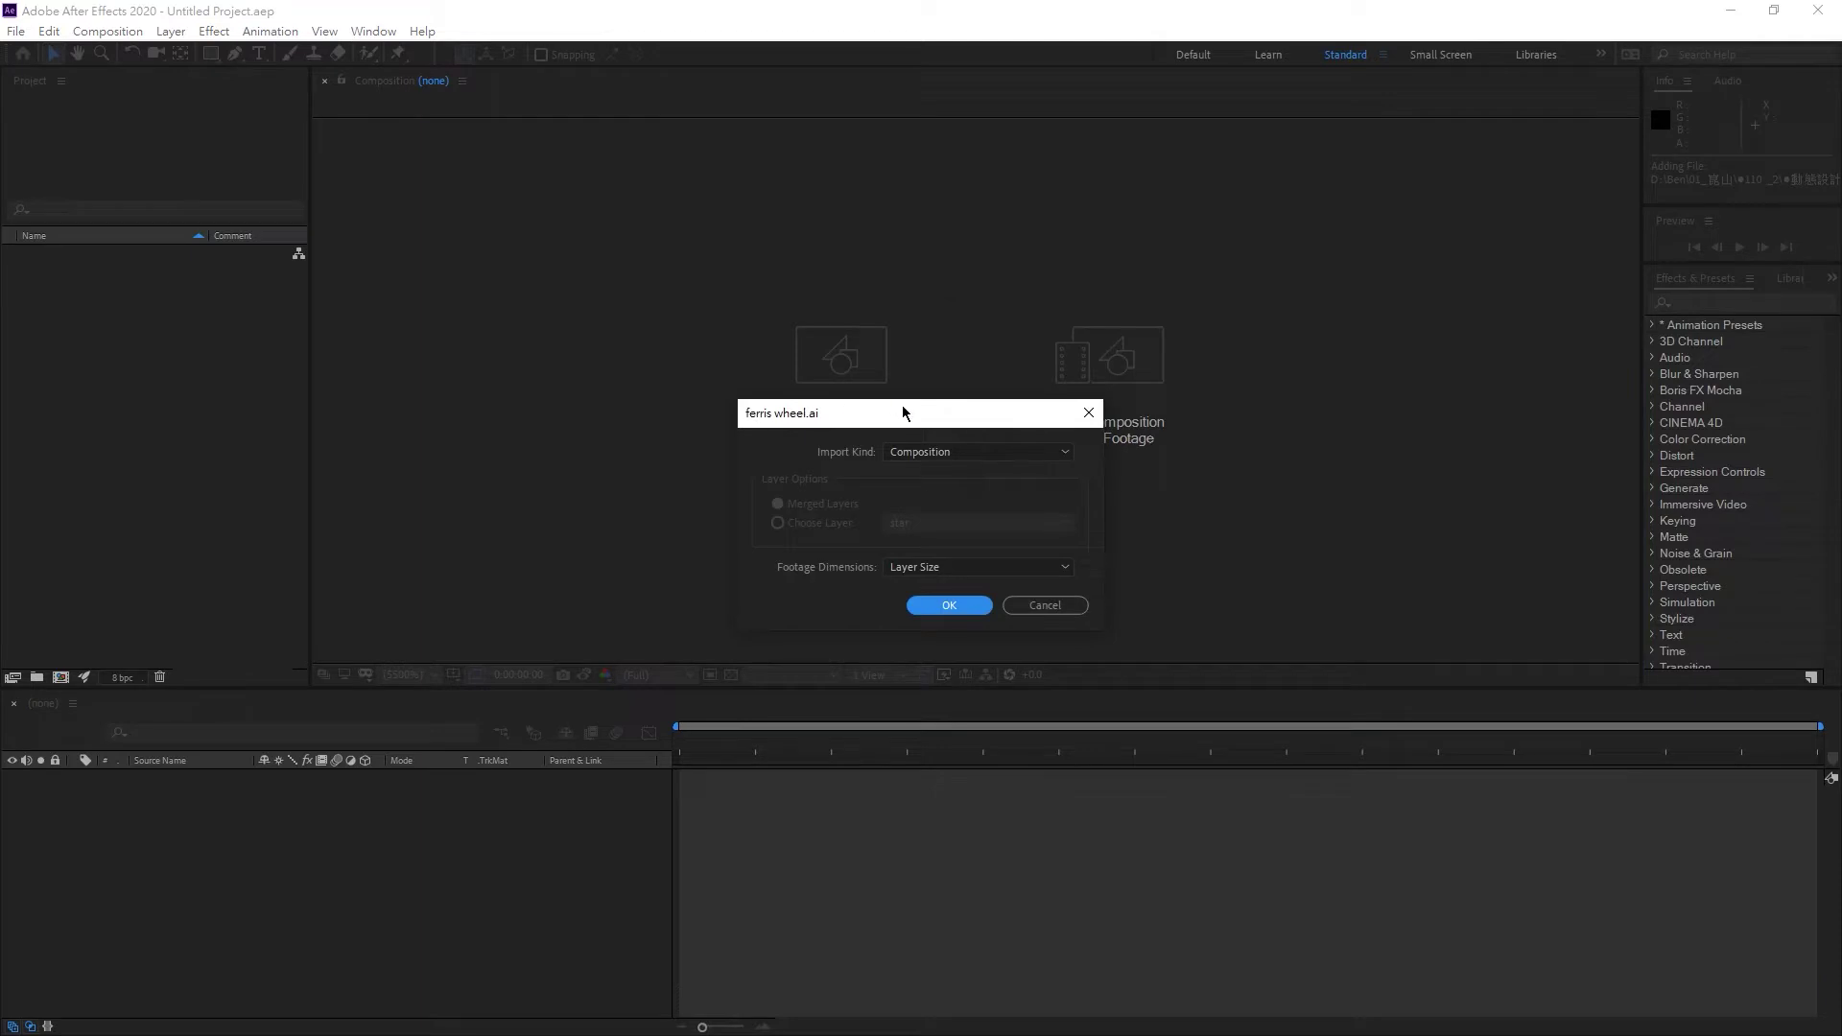
- Import ferris wheel.ai as a Composition with Layer Size footage dimensions
drag(902, 413, 901, 266)
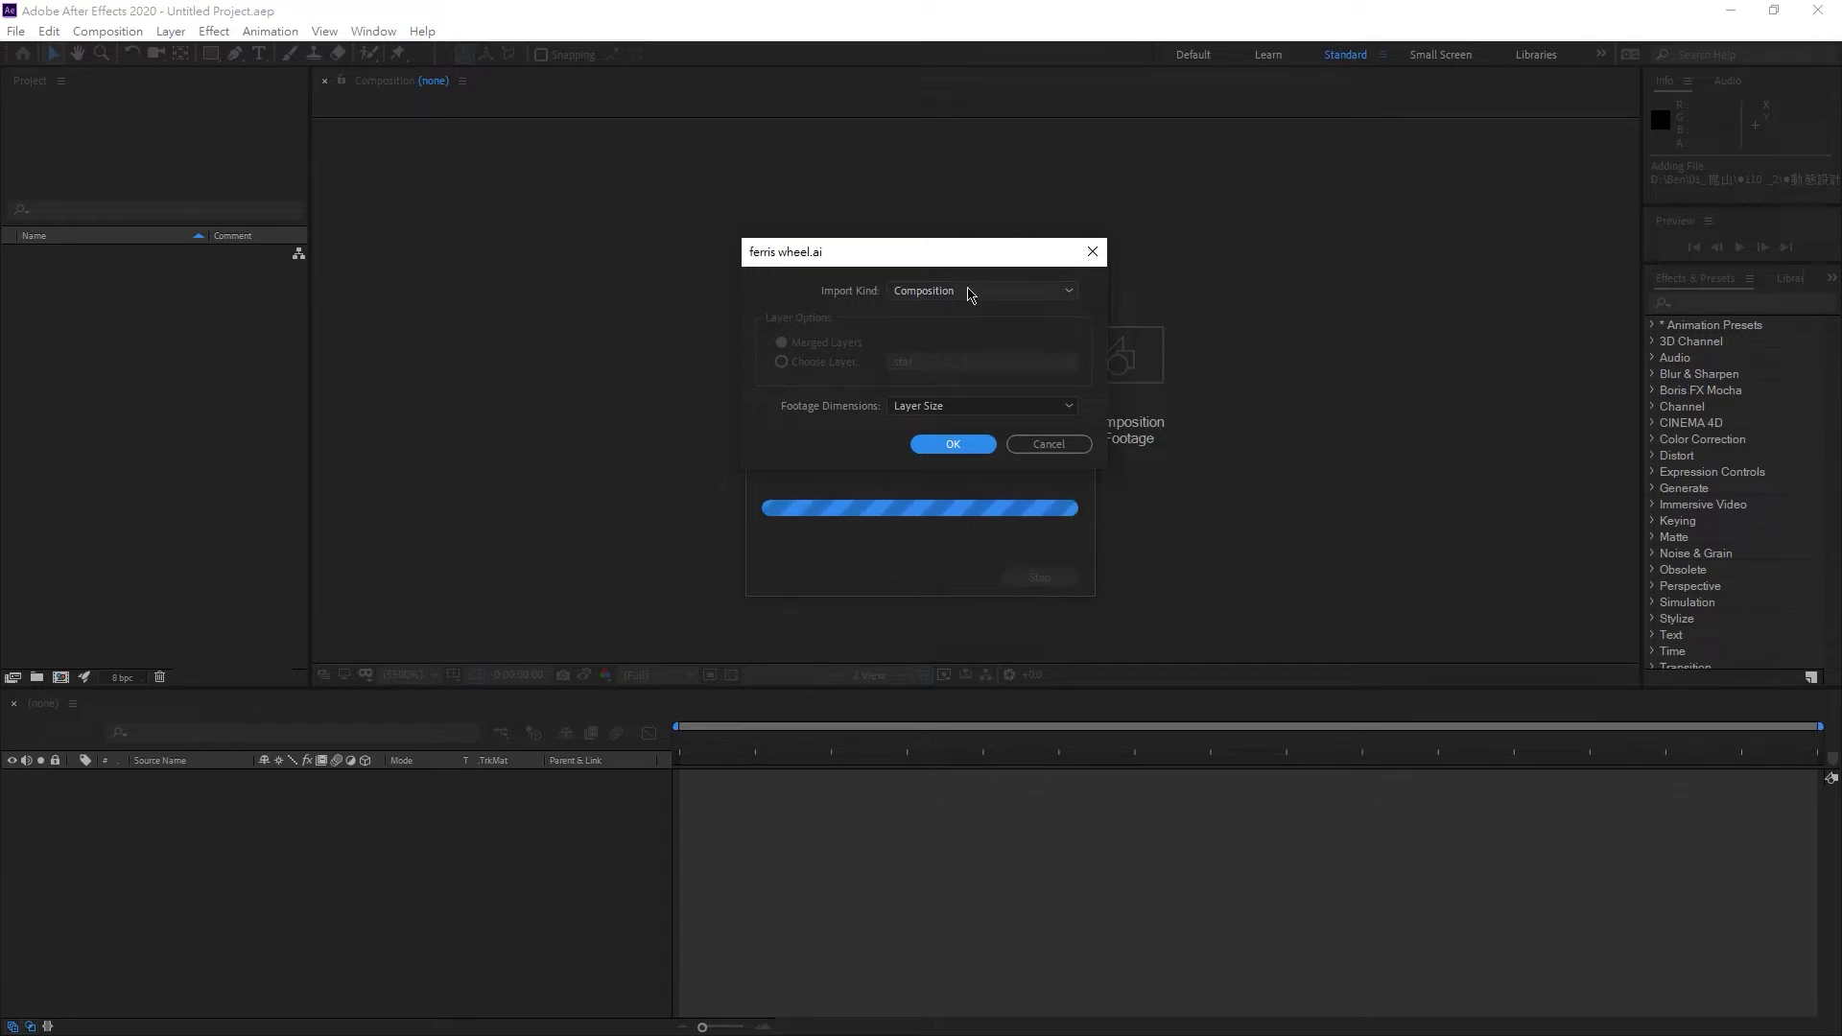
click(971, 291)
click(977, 332)
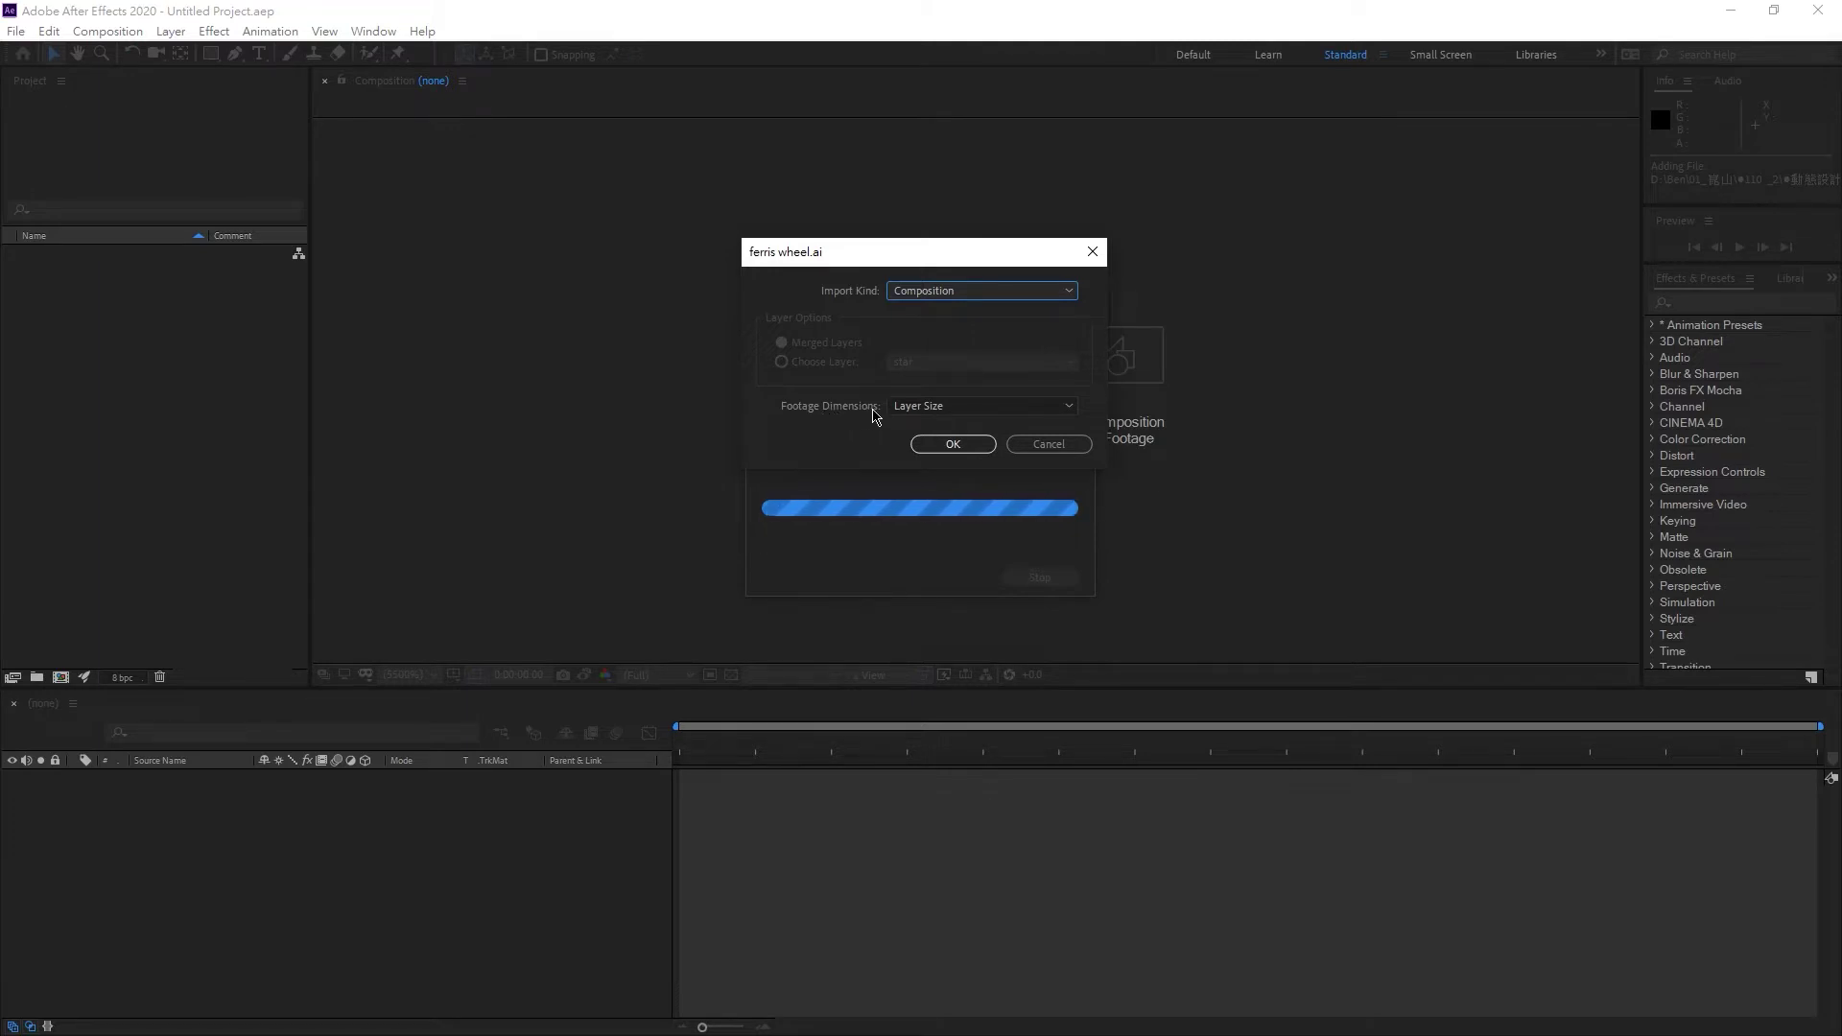
click(979, 407)
click(962, 431)
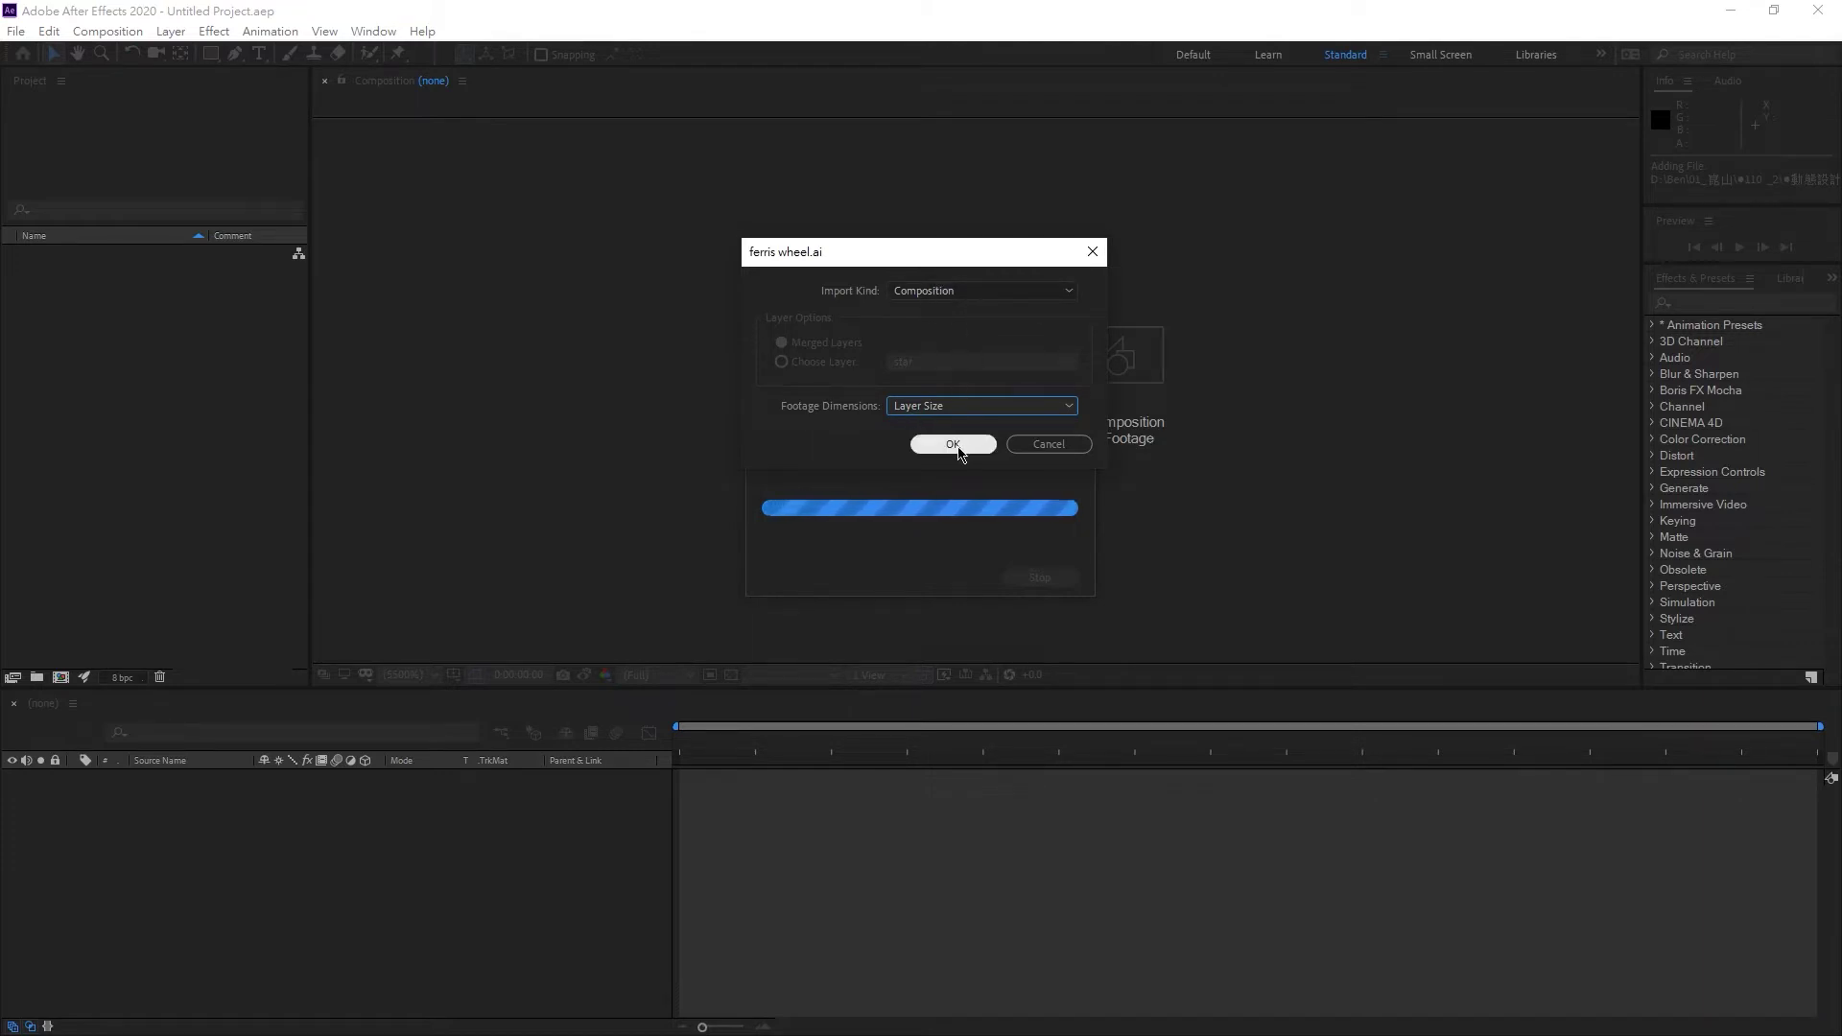
click(954, 444)
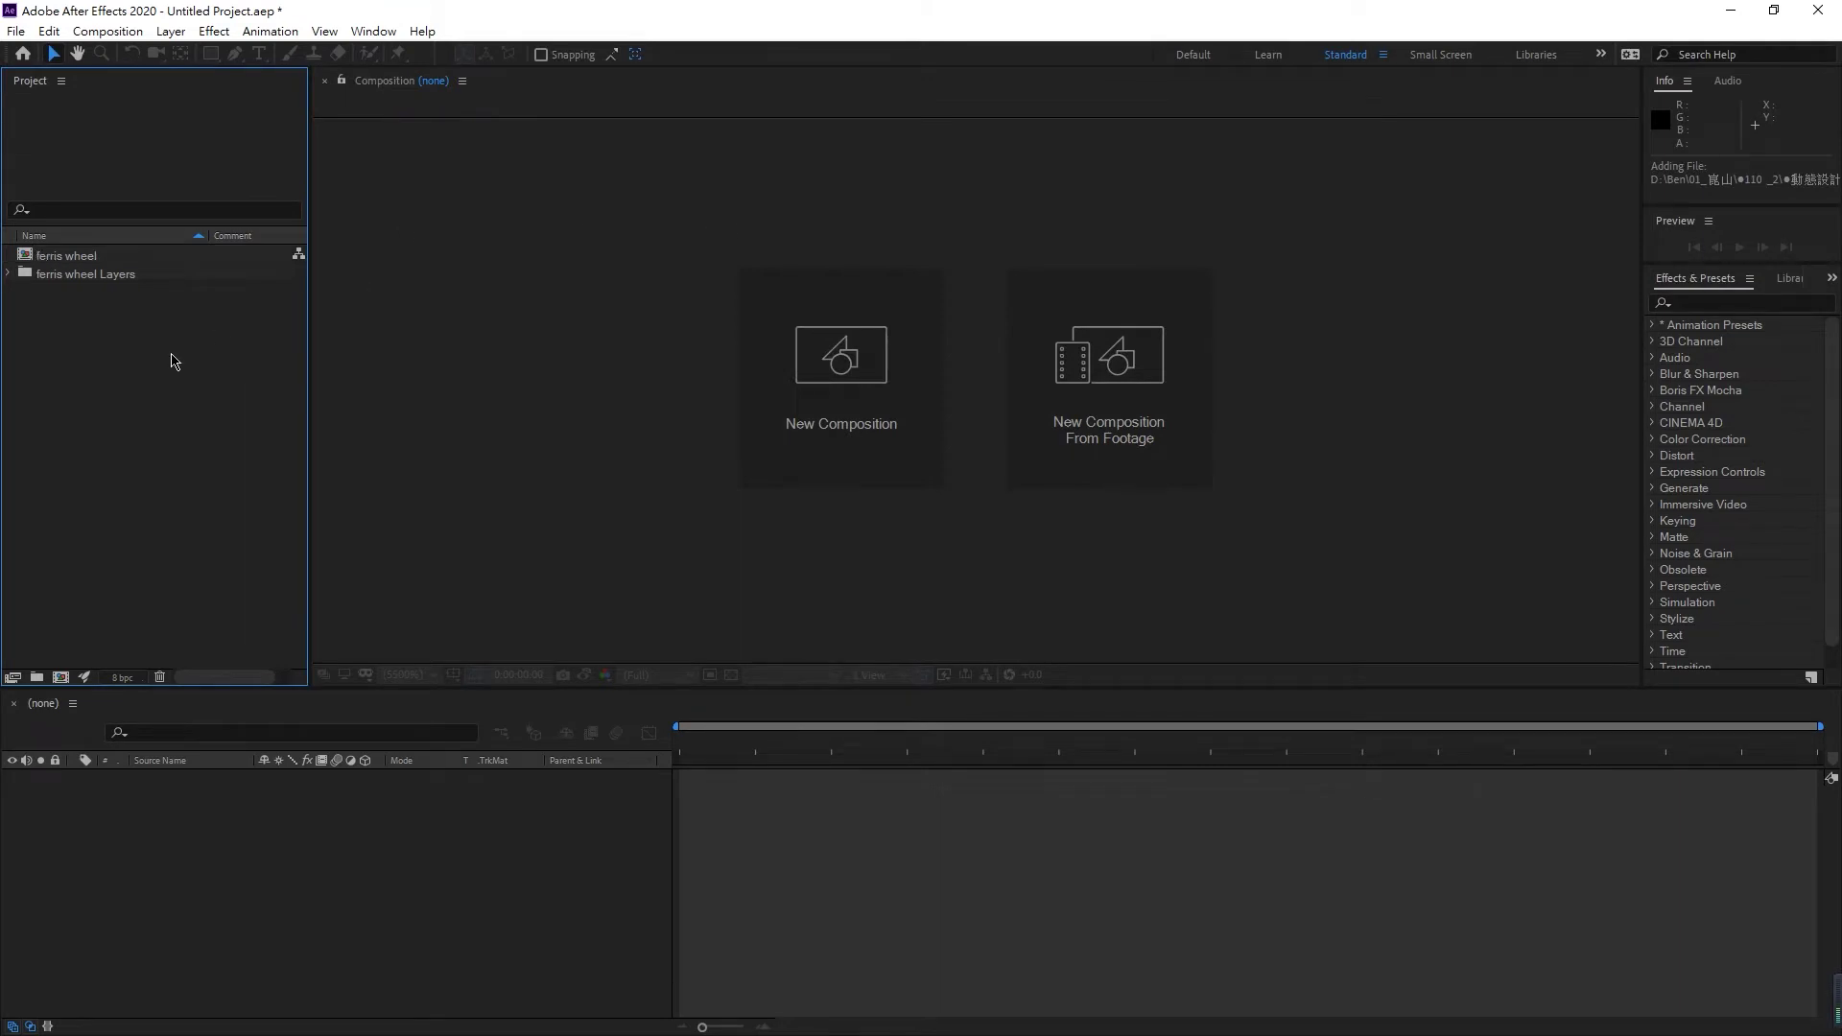
- Expand the ferris wheel Layers folder and go through its car, frame, star and wheel items to check the imported layers
click(58, 255)
click(46, 274)
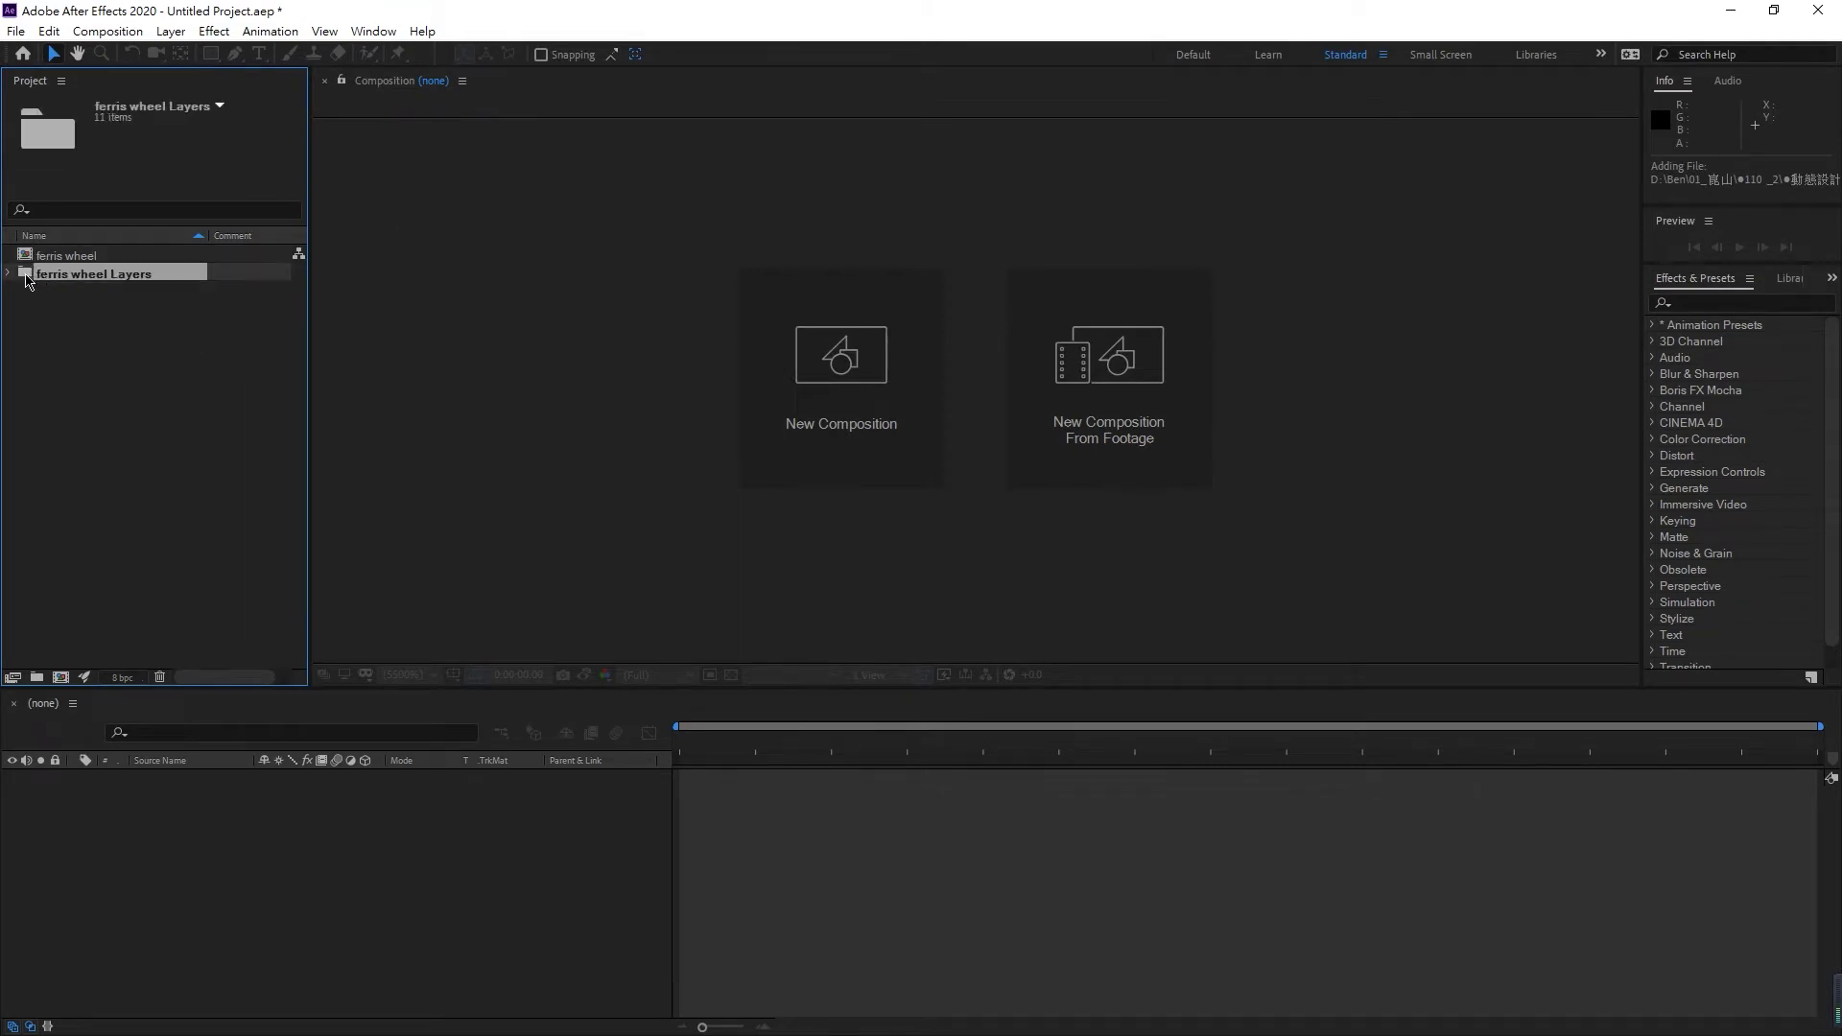
click(10, 274)
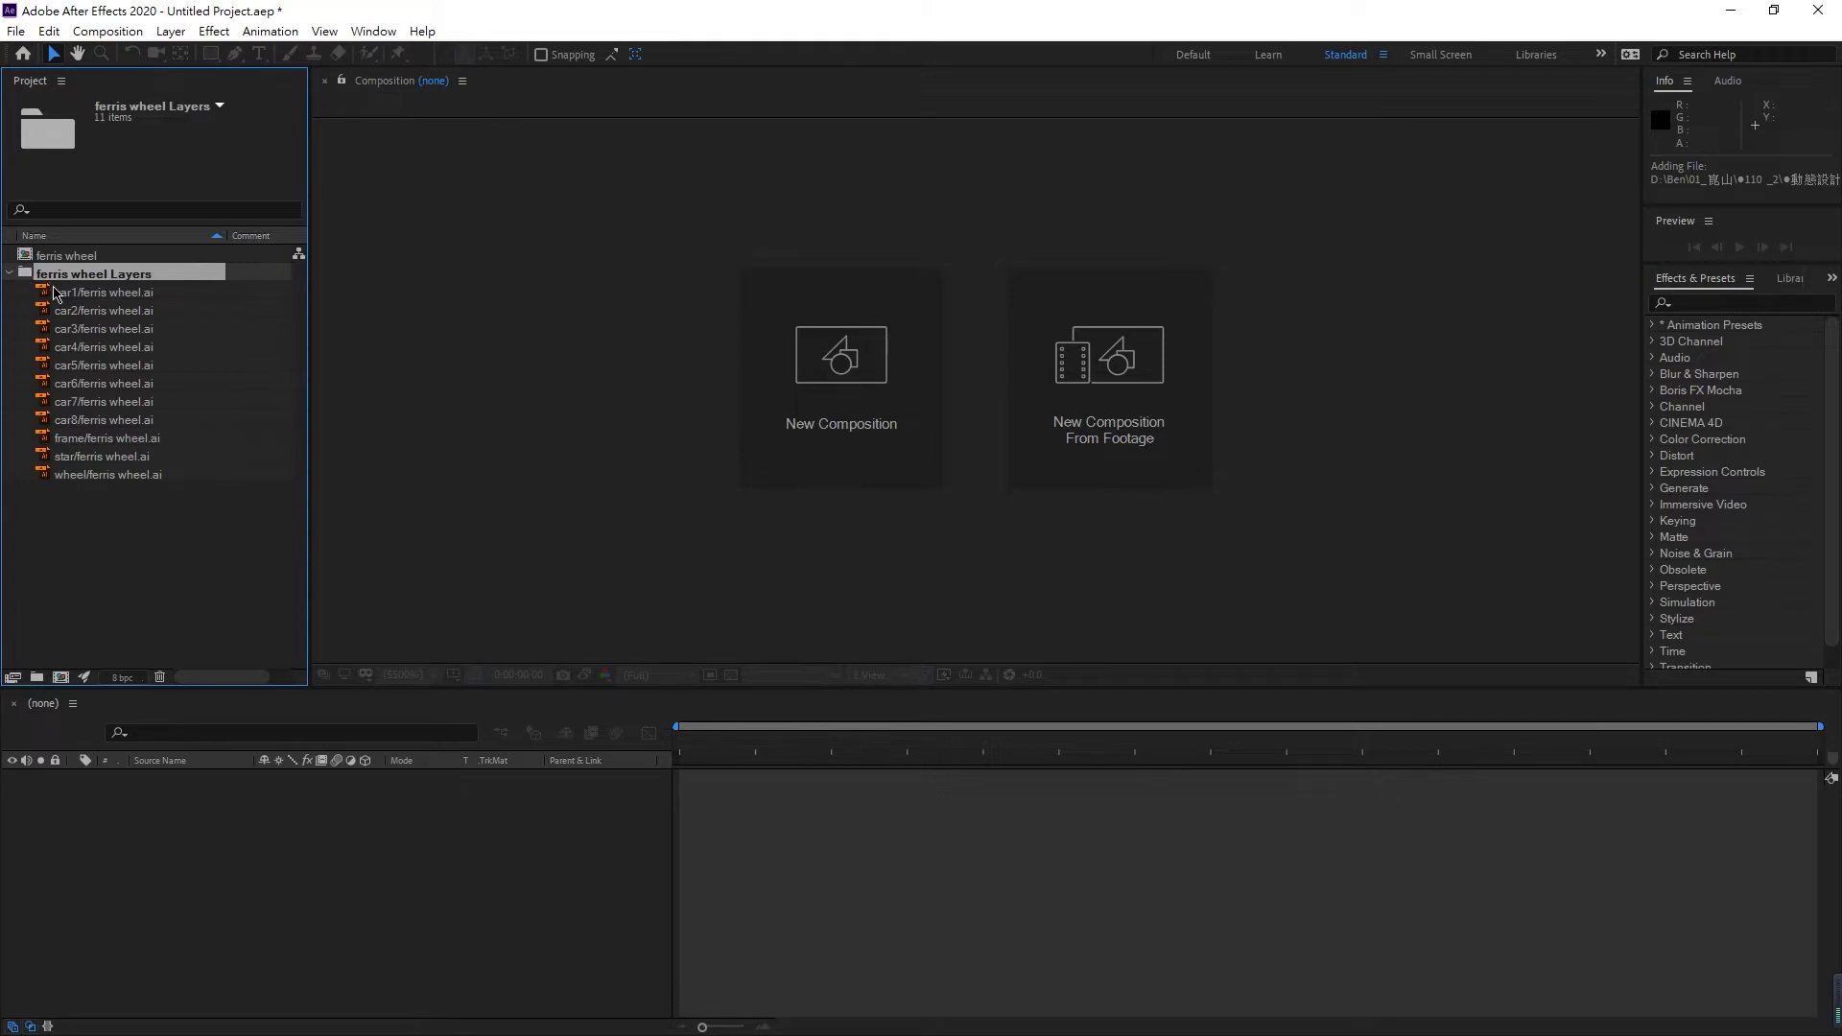
click(55, 293)
click(61, 311)
click(67, 330)
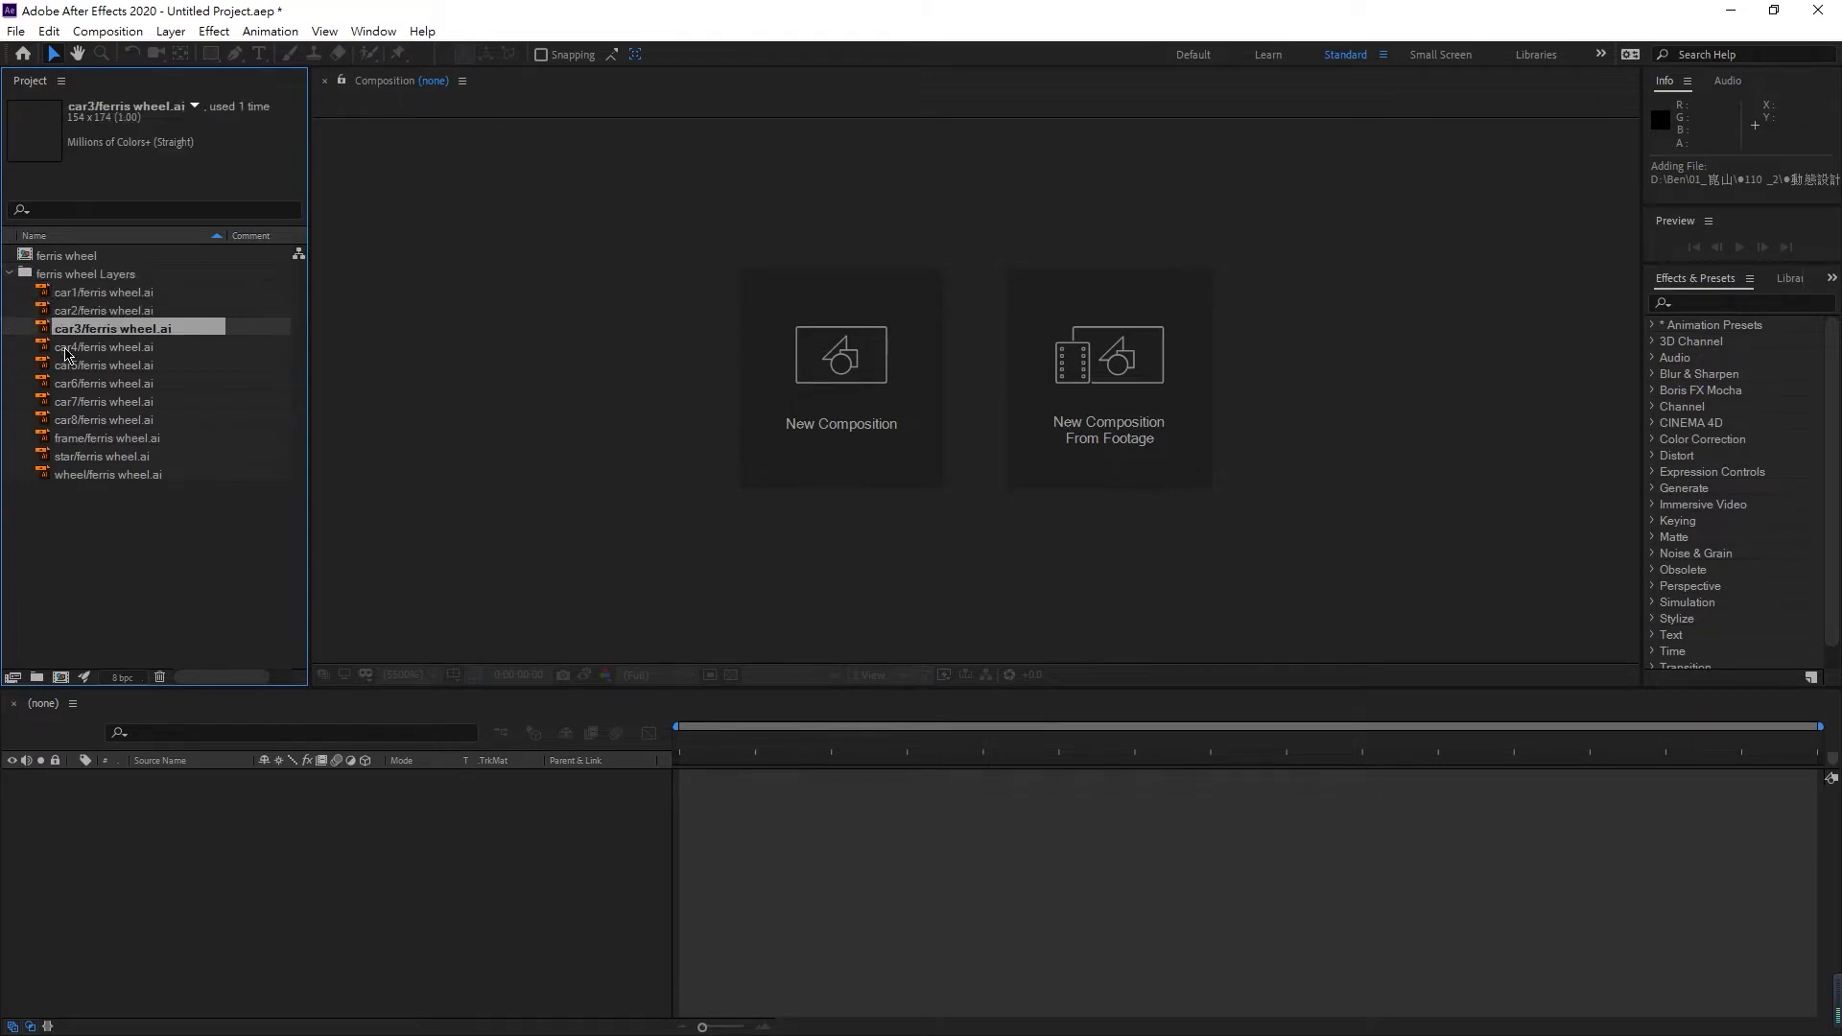
click(66, 350)
click(67, 366)
click(69, 385)
click(69, 403)
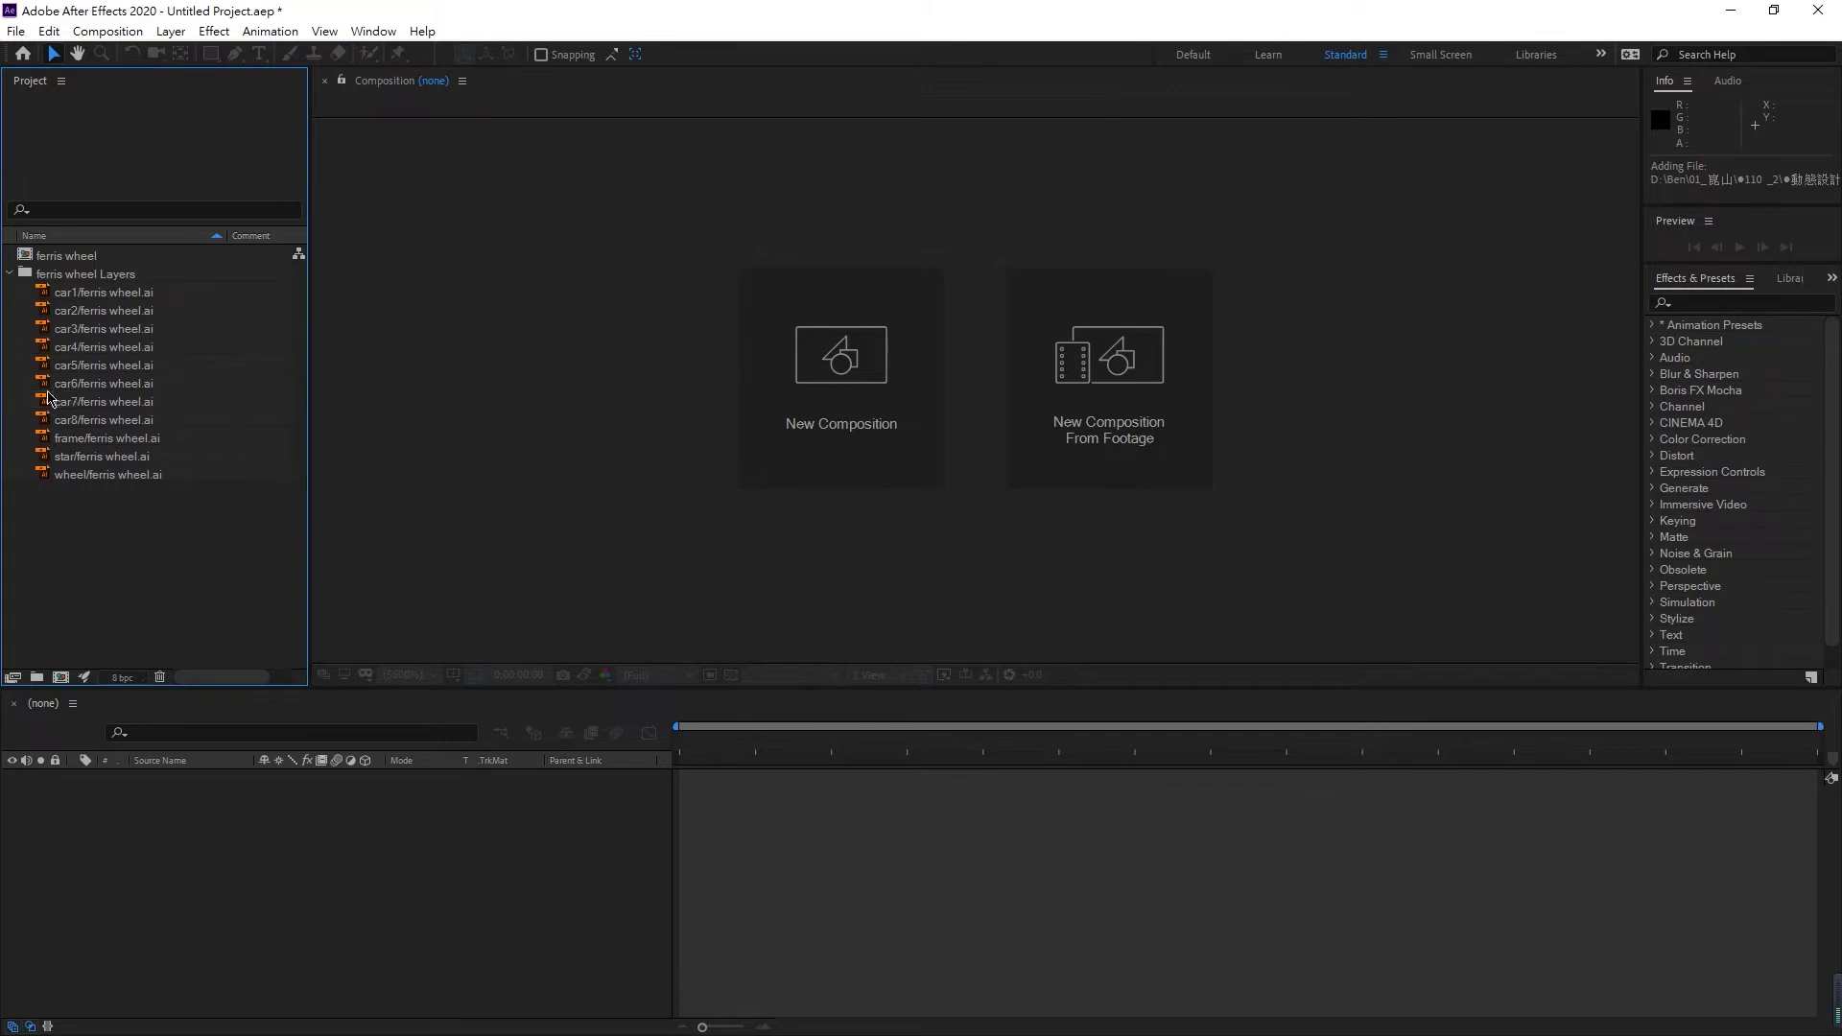
click(44, 420)
click(46, 439)
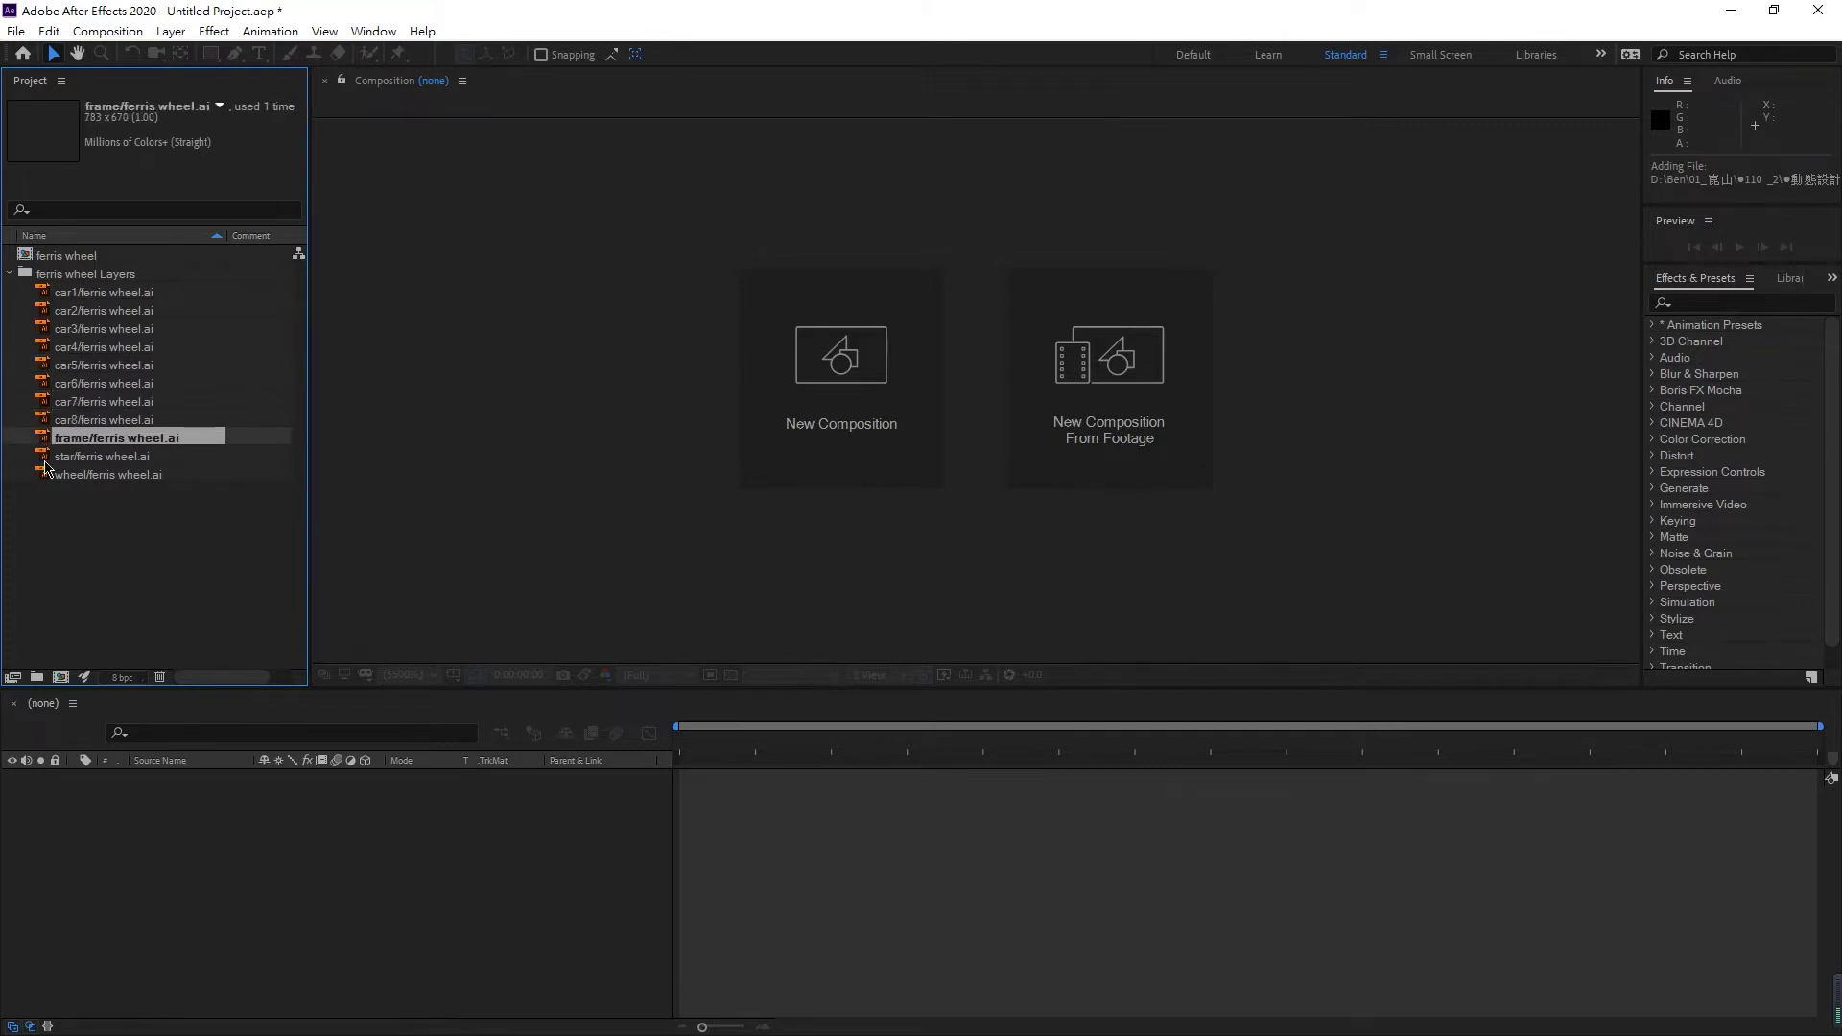
click(48, 457)
click(50, 475)
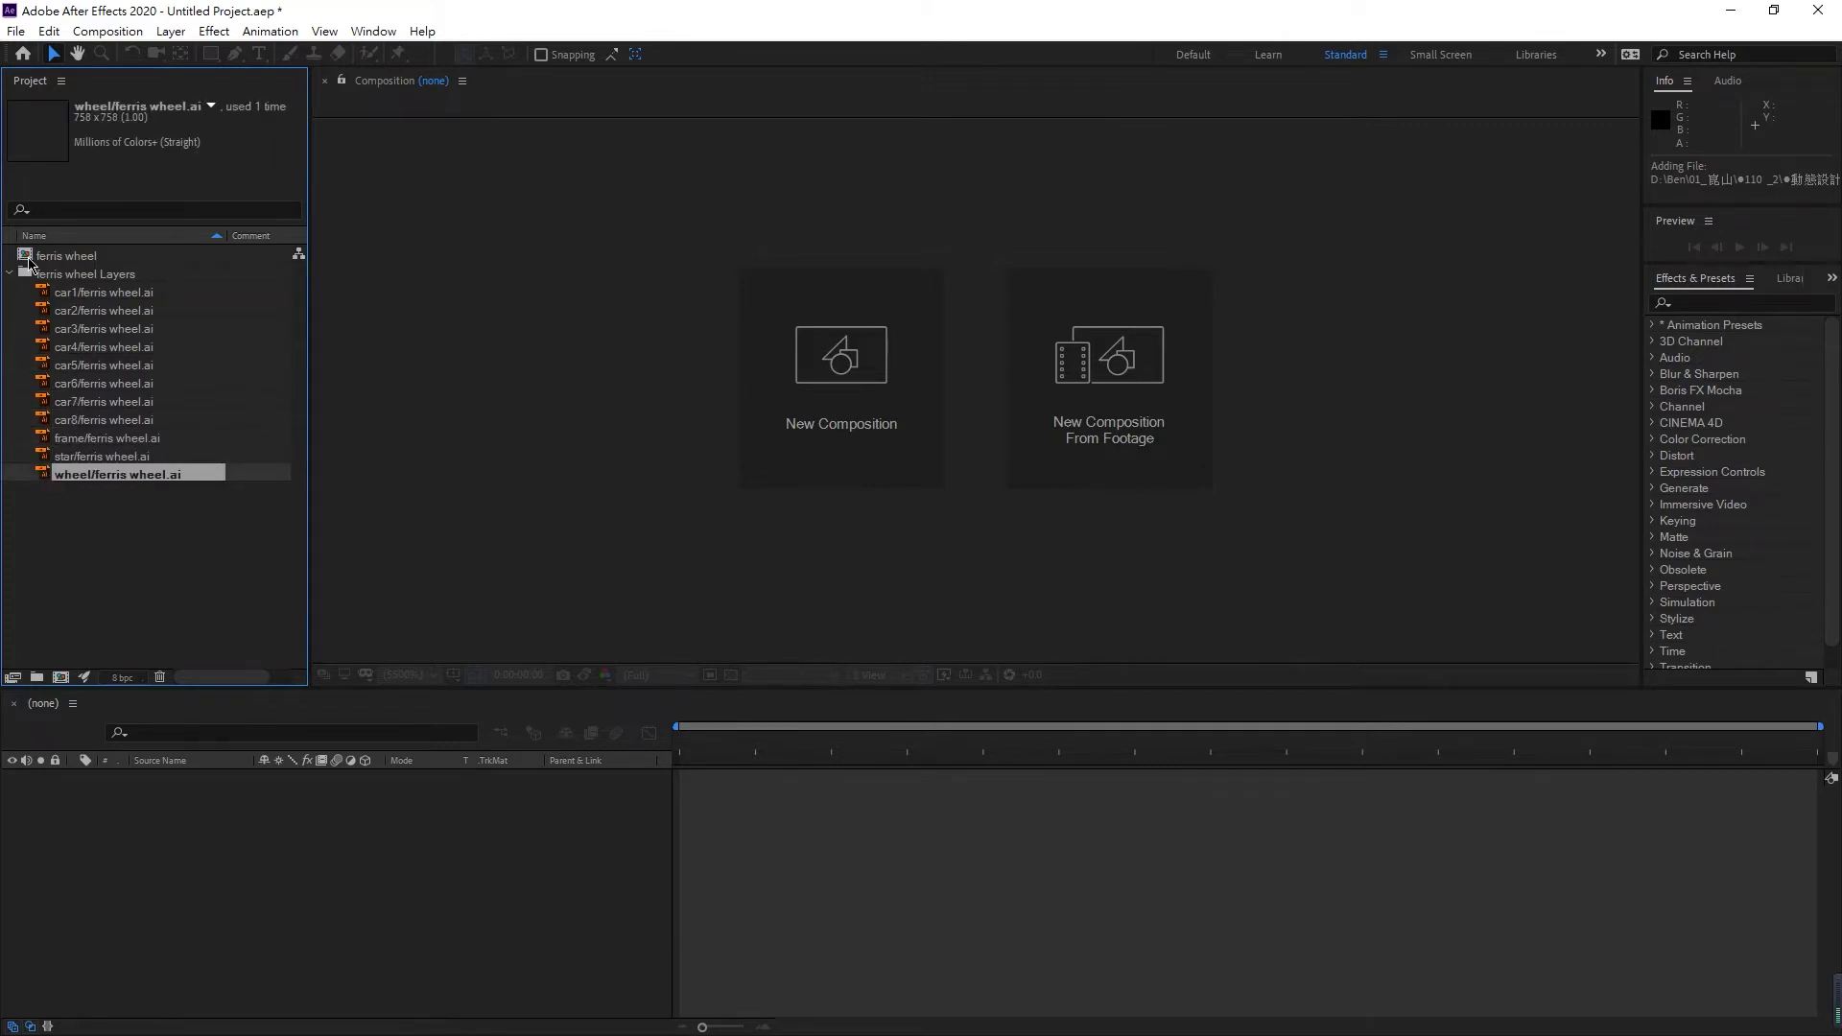
- Open the car1 footage for viewing and check the thumbnails of the other car items through car8
double_click(44, 293)
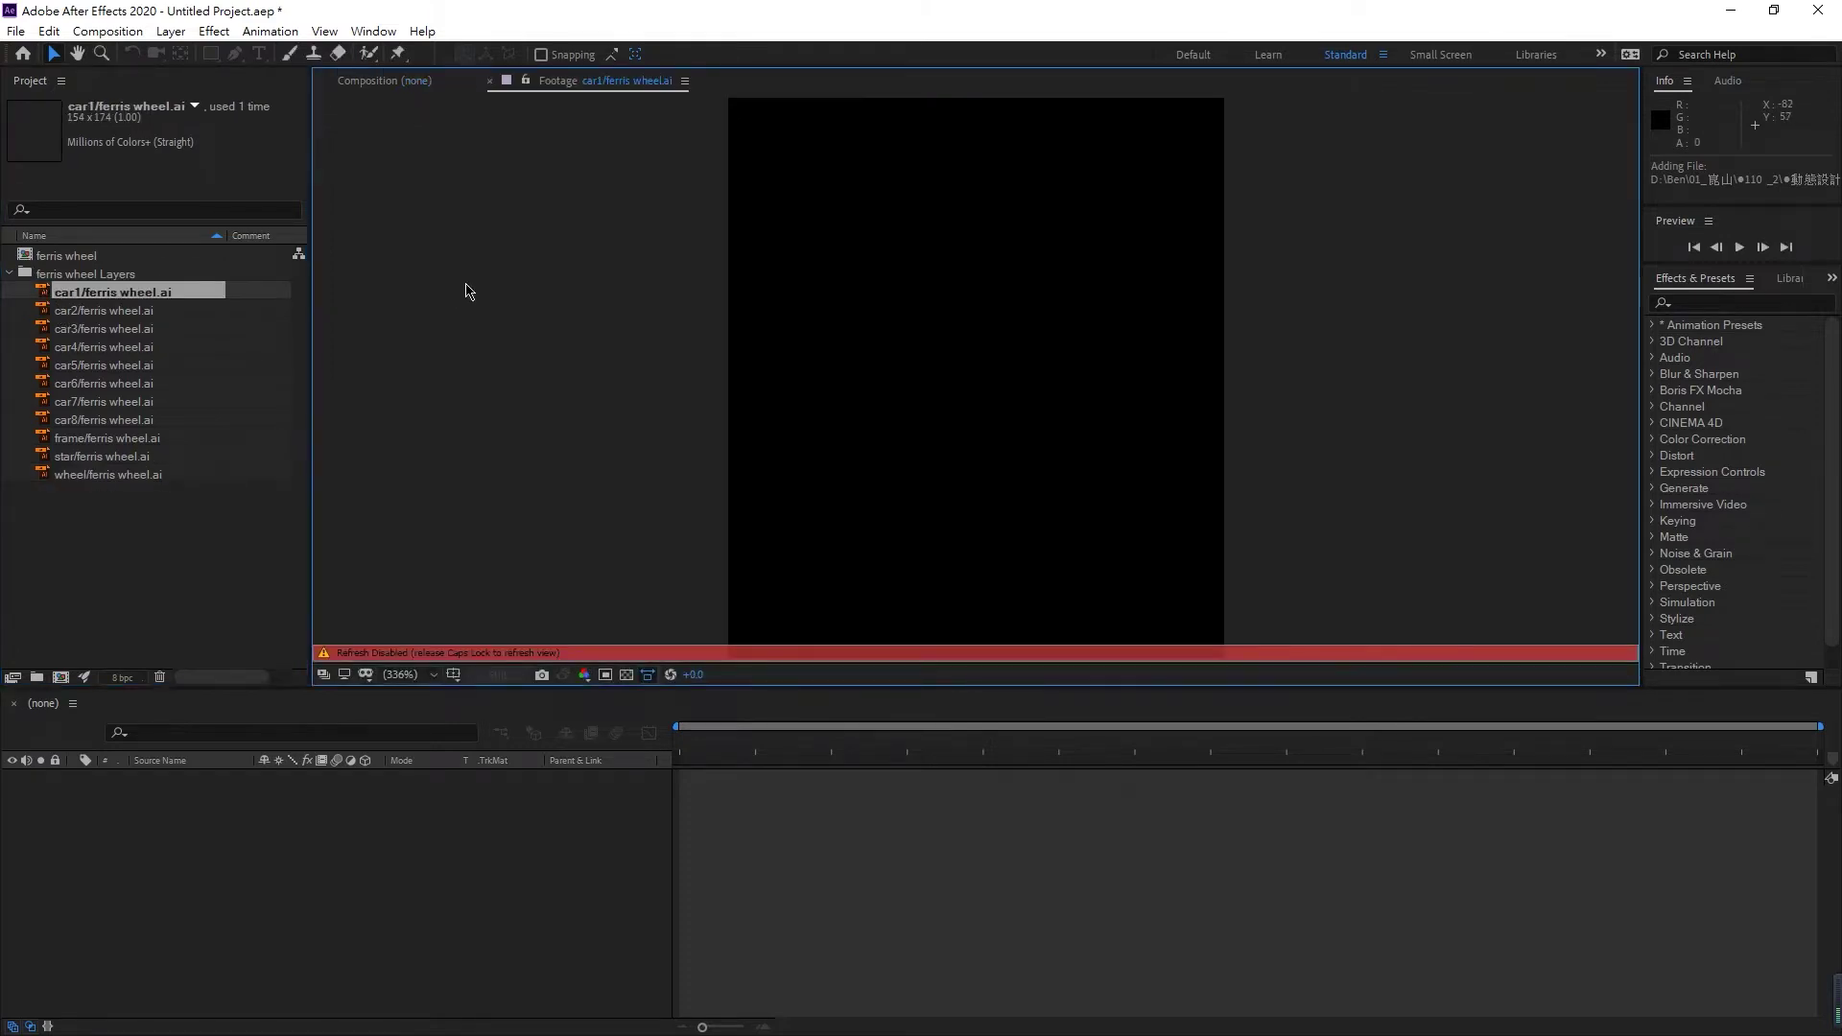
click(124, 542)
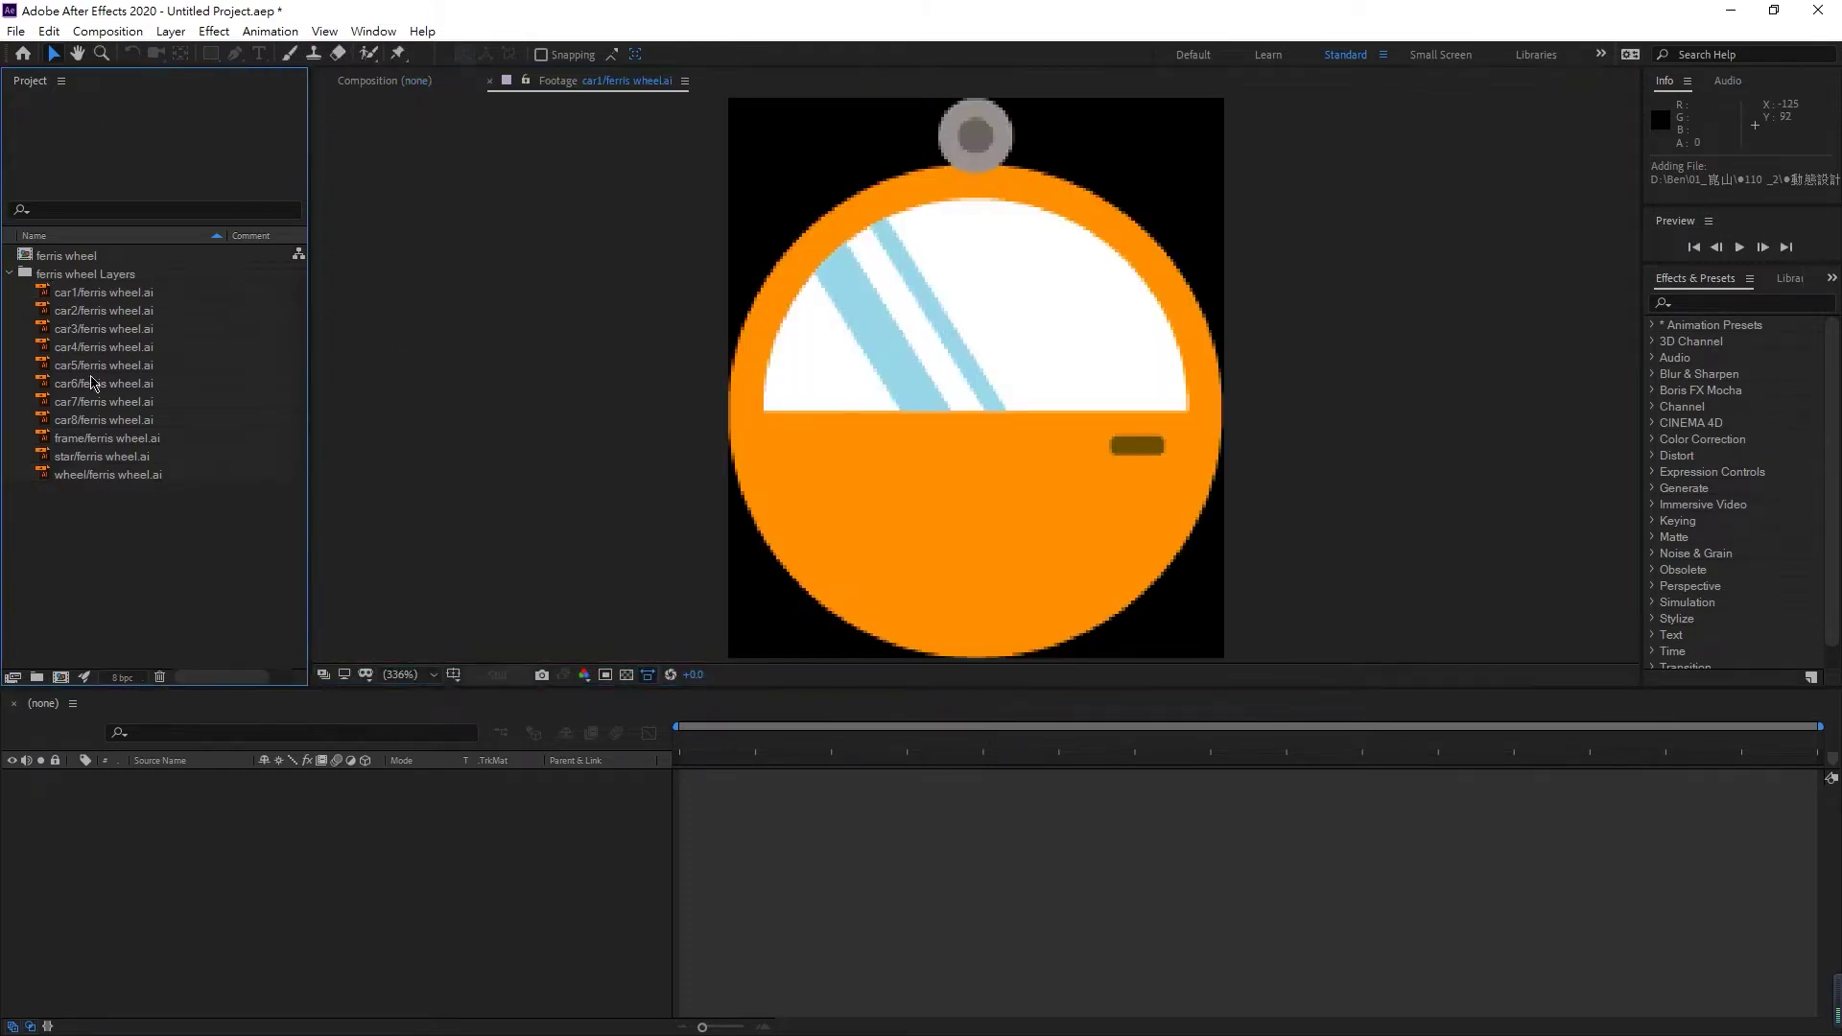
click(81, 313)
click(83, 329)
click(84, 347)
click(85, 364)
click(94, 402)
click(94, 420)
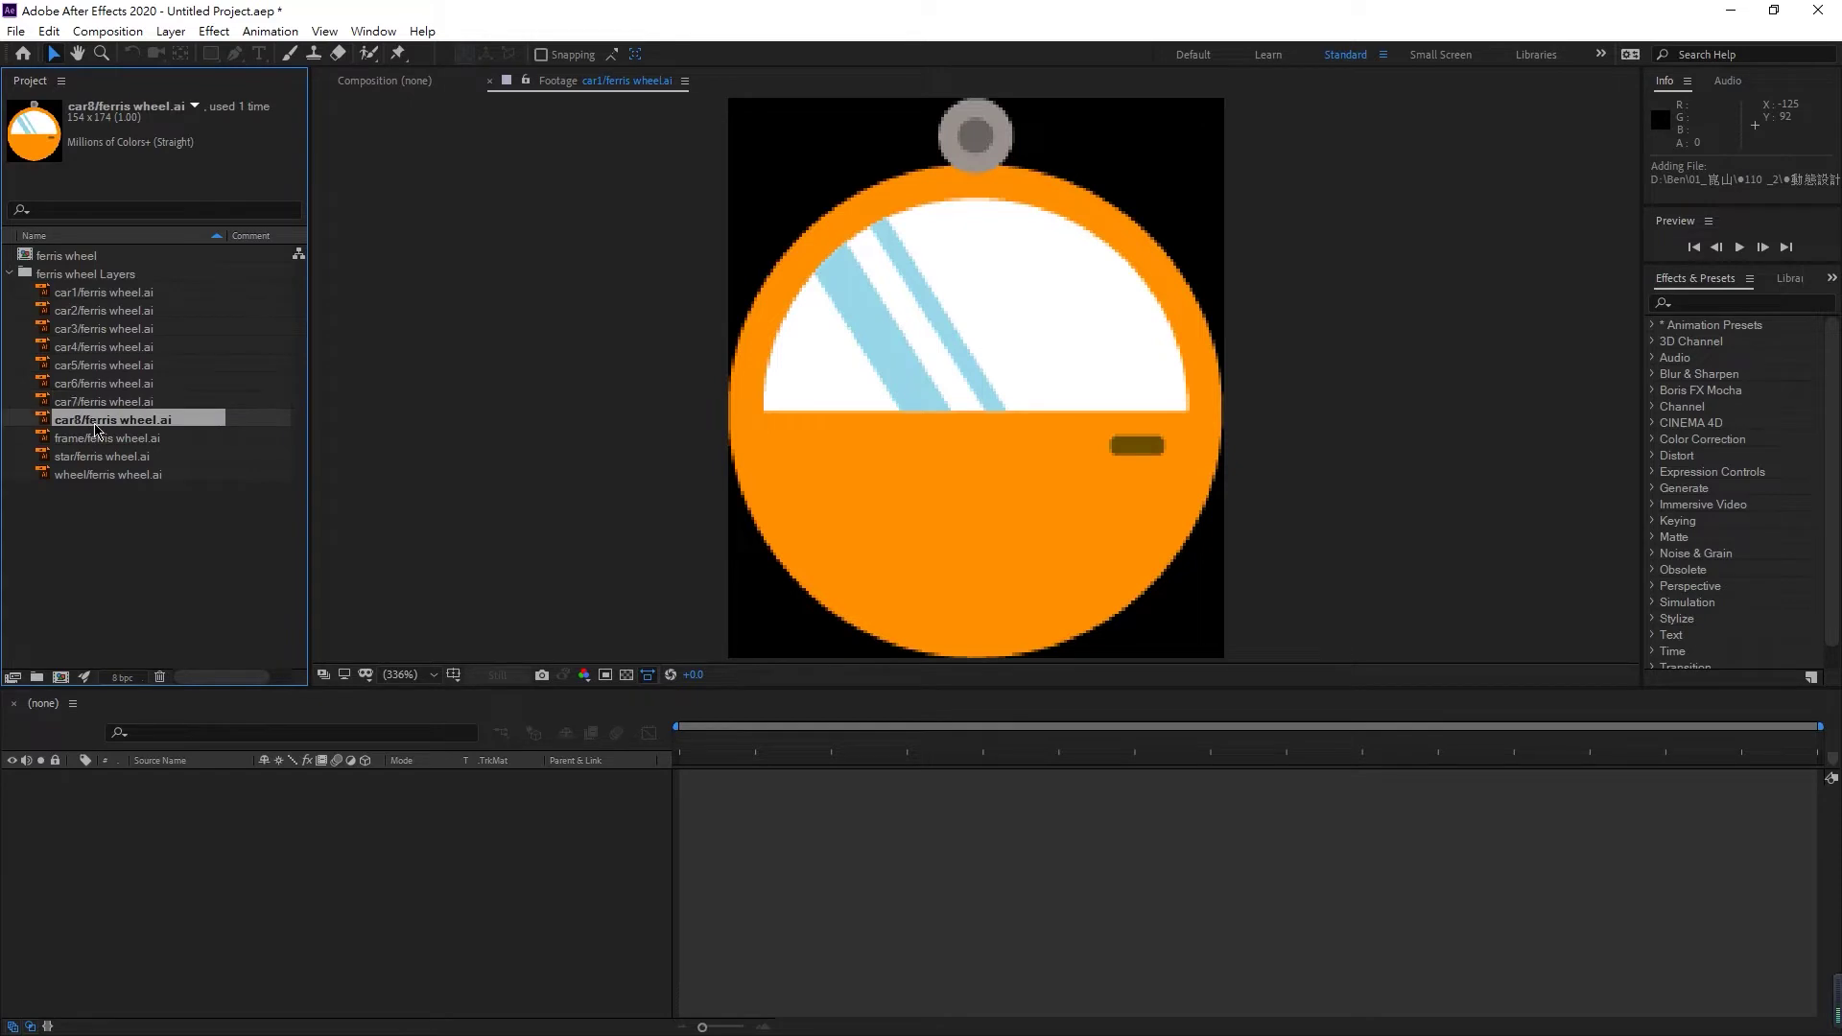
- Check the thumbnails of the frame, star and wheel items in the ferris wheel Layers folder
click(96, 439)
click(97, 457)
click(99, 474)
click(99, 520)
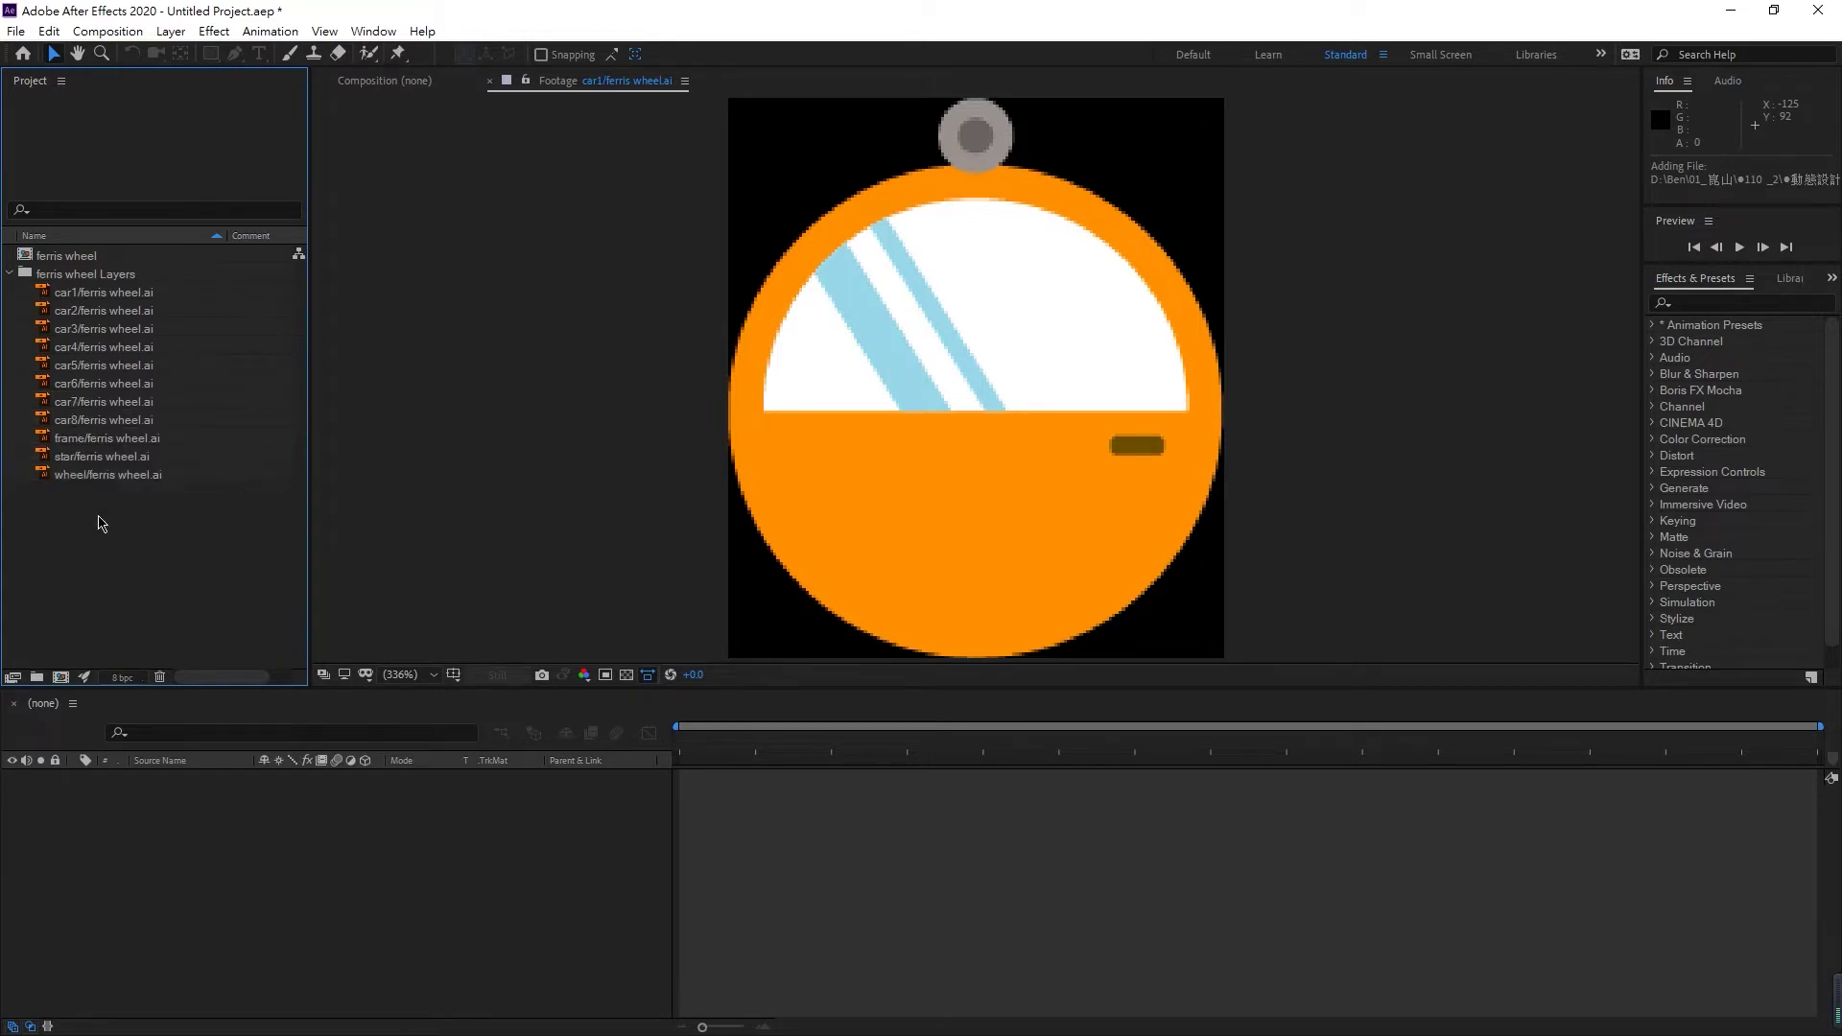
- Collapse the ferris wheel Layers folder and open the ferris wheel composition for editing
click(379, 81)
click(9, 273)
click(27, 256)
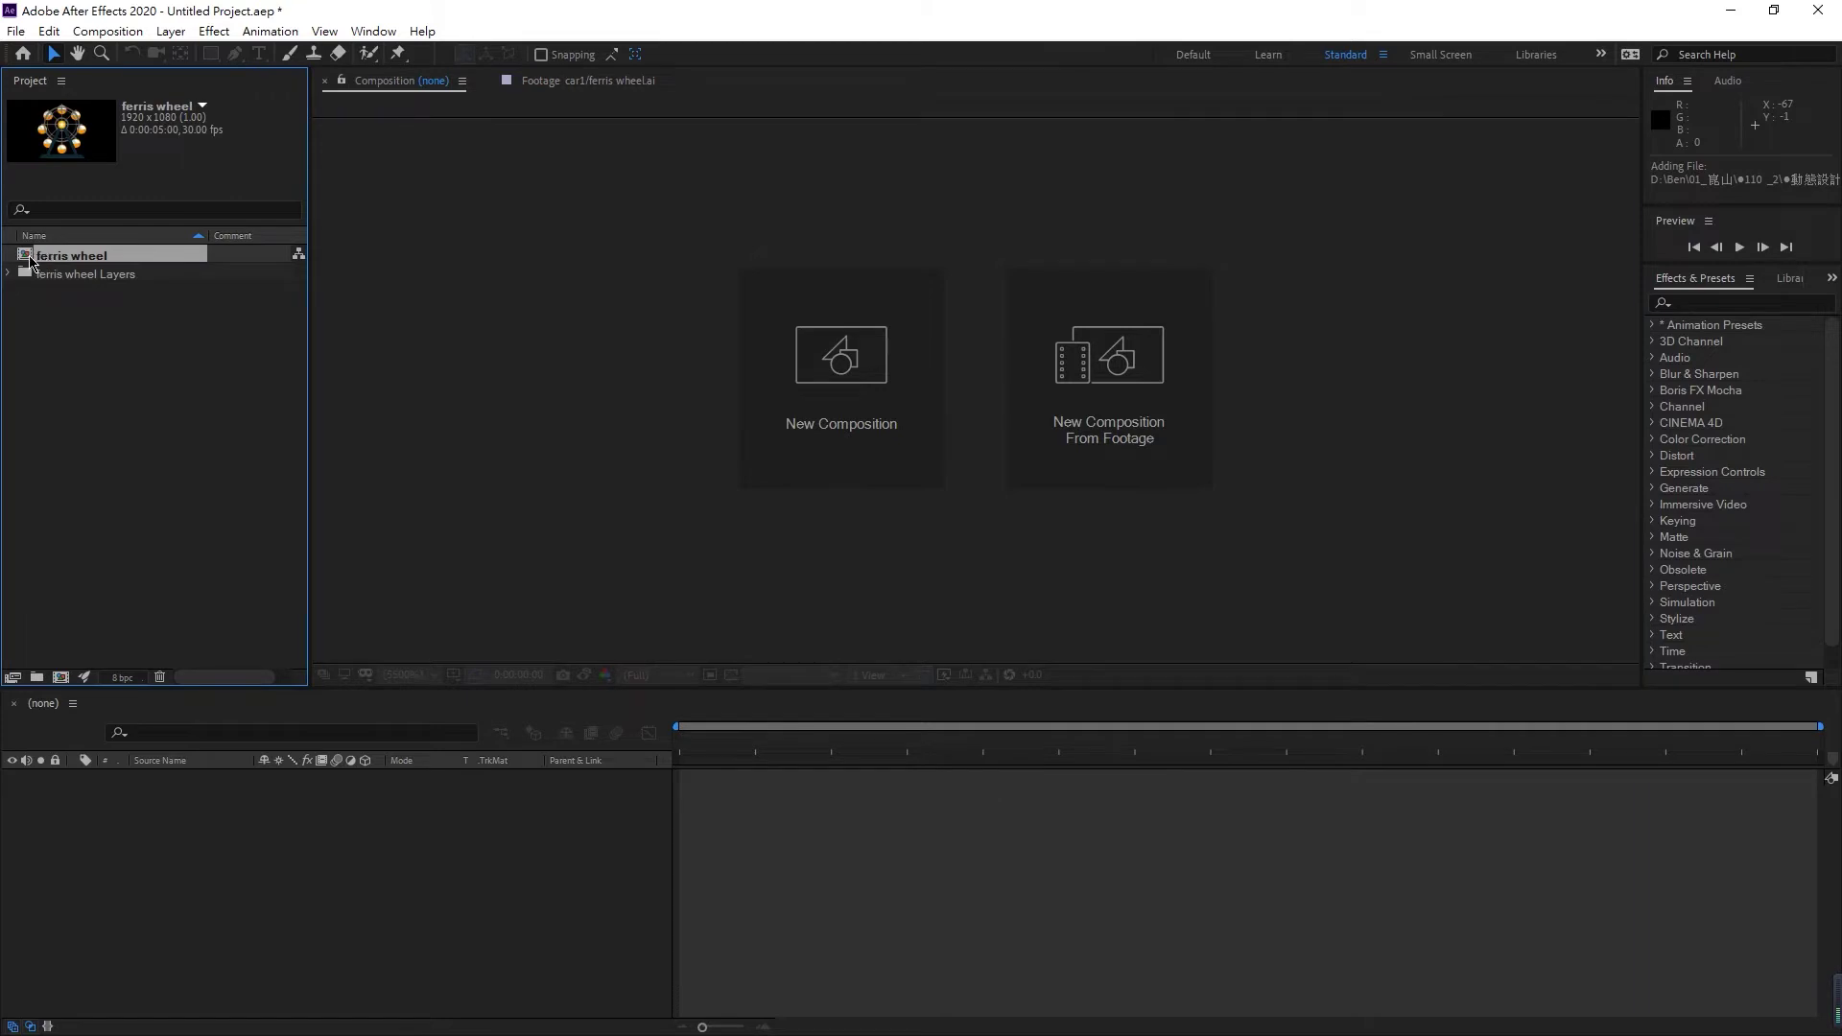
double_click(29, 257)
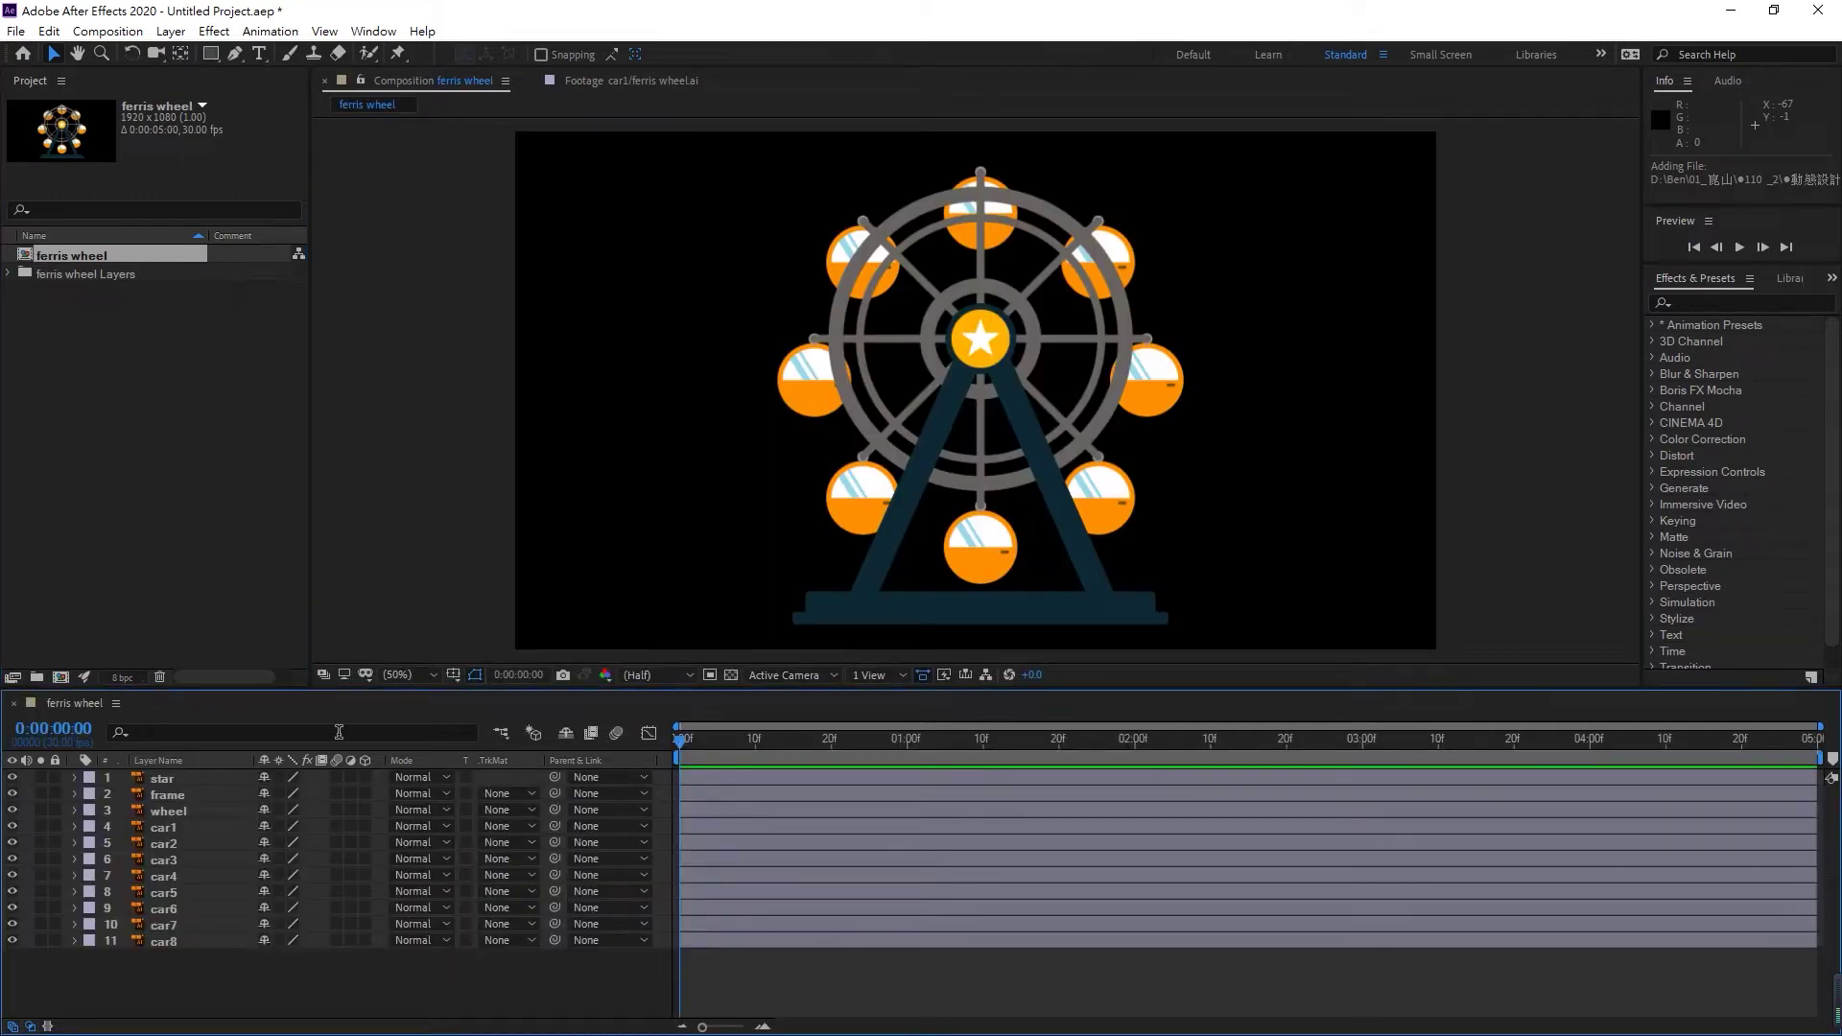
- Compare the composition's layer names and order with the layers of ferris wheel.ai in Illustrator, and return to After Effects
mouse_move(693, 740)
mouse_down()
mouse_move(919, 753)
mouse_move(681, 749)
mouse_up()
click(1016, 280)
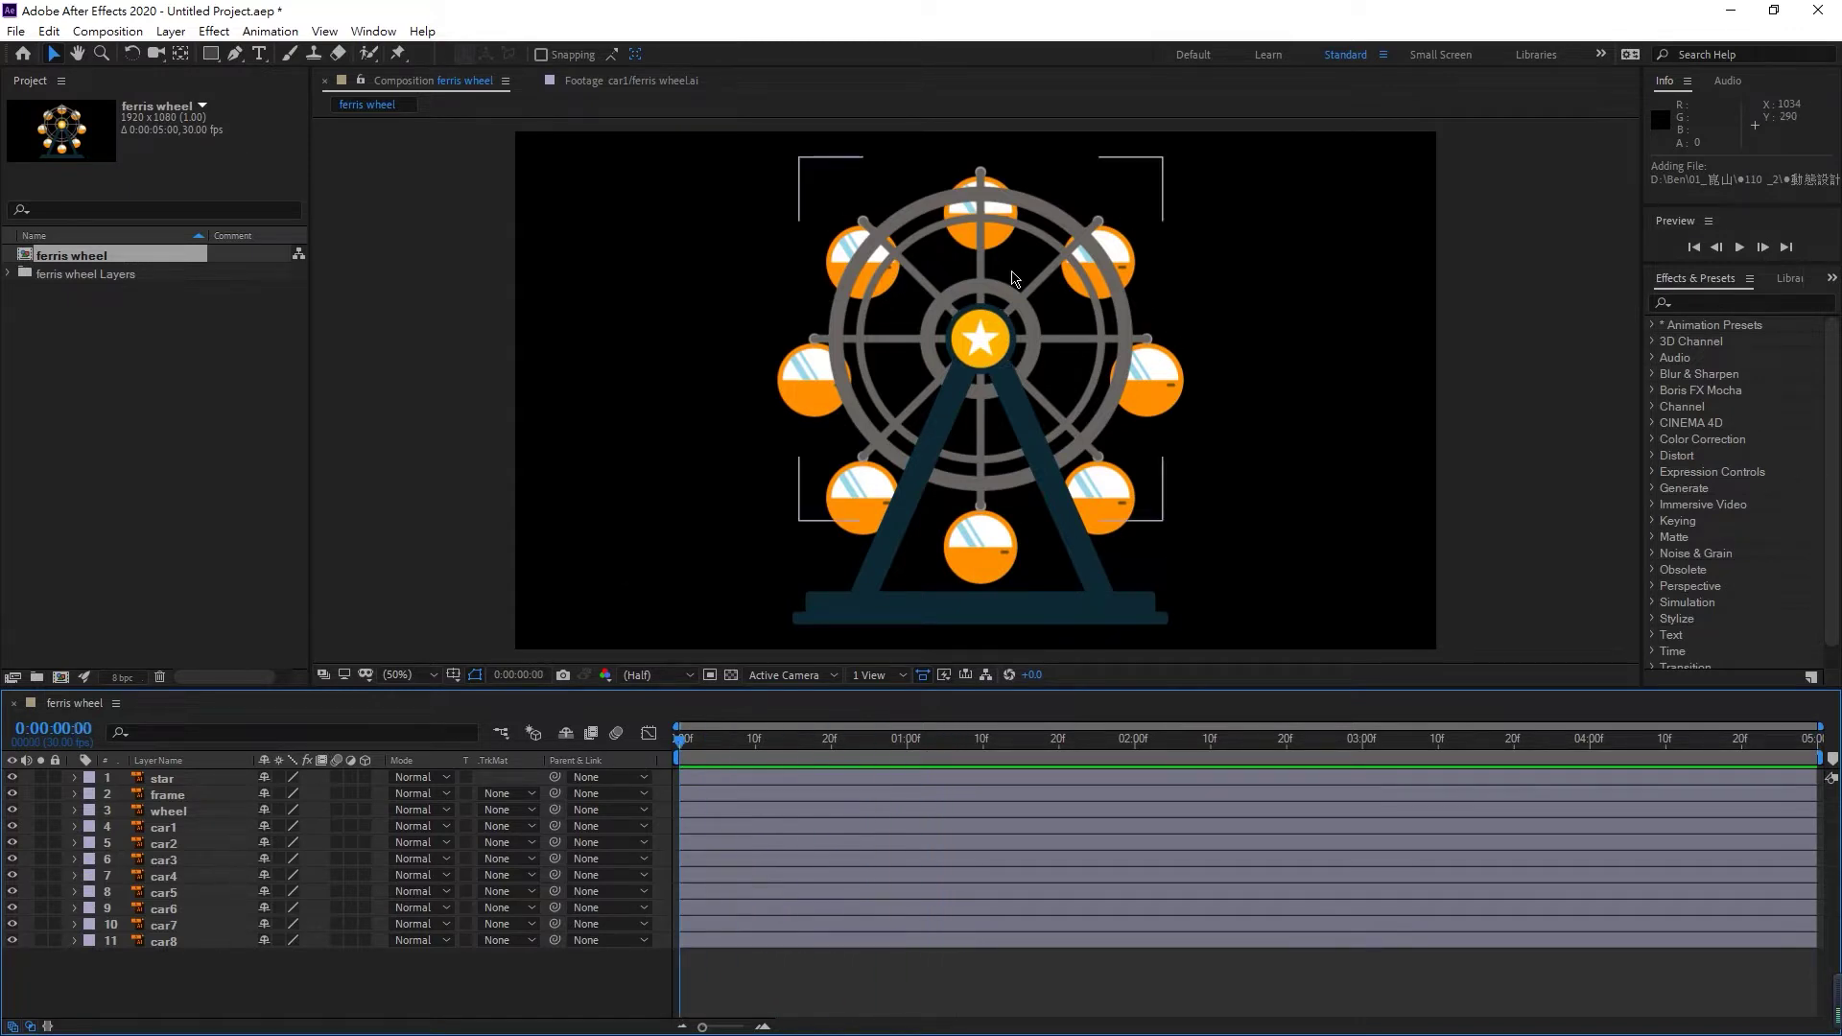
click(793, 268)
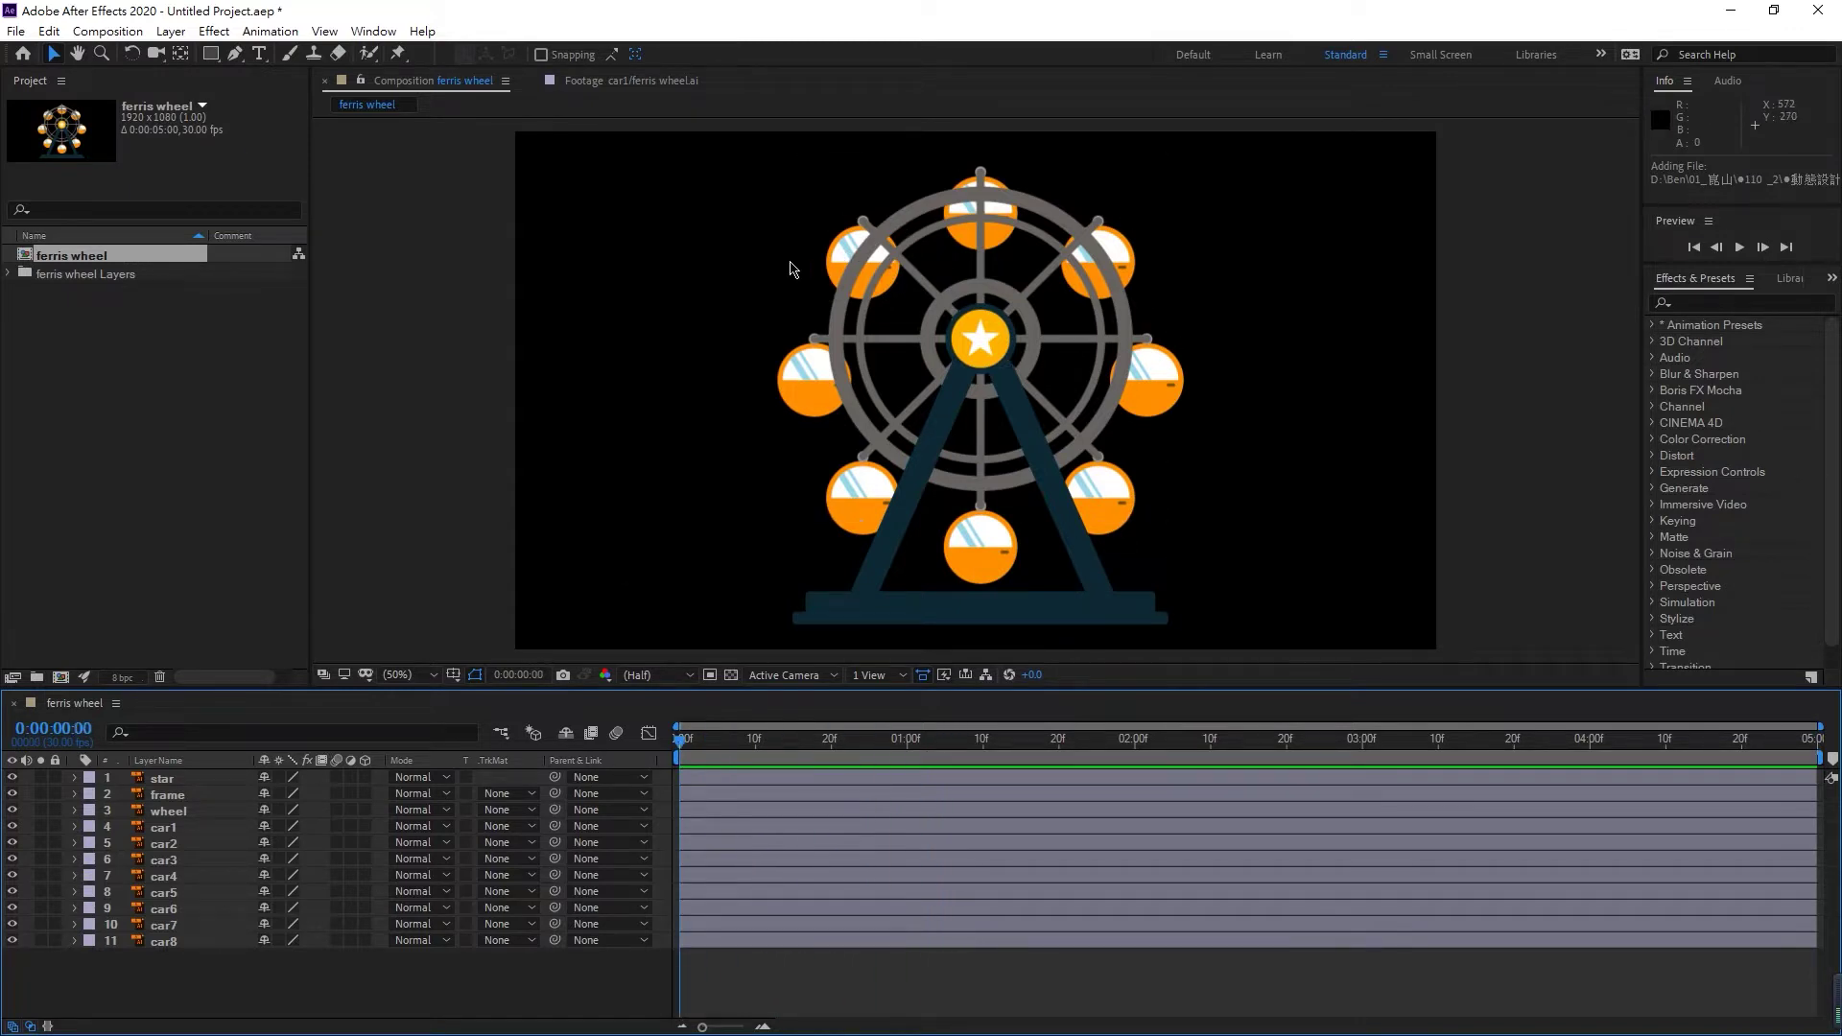
click(189, 796)
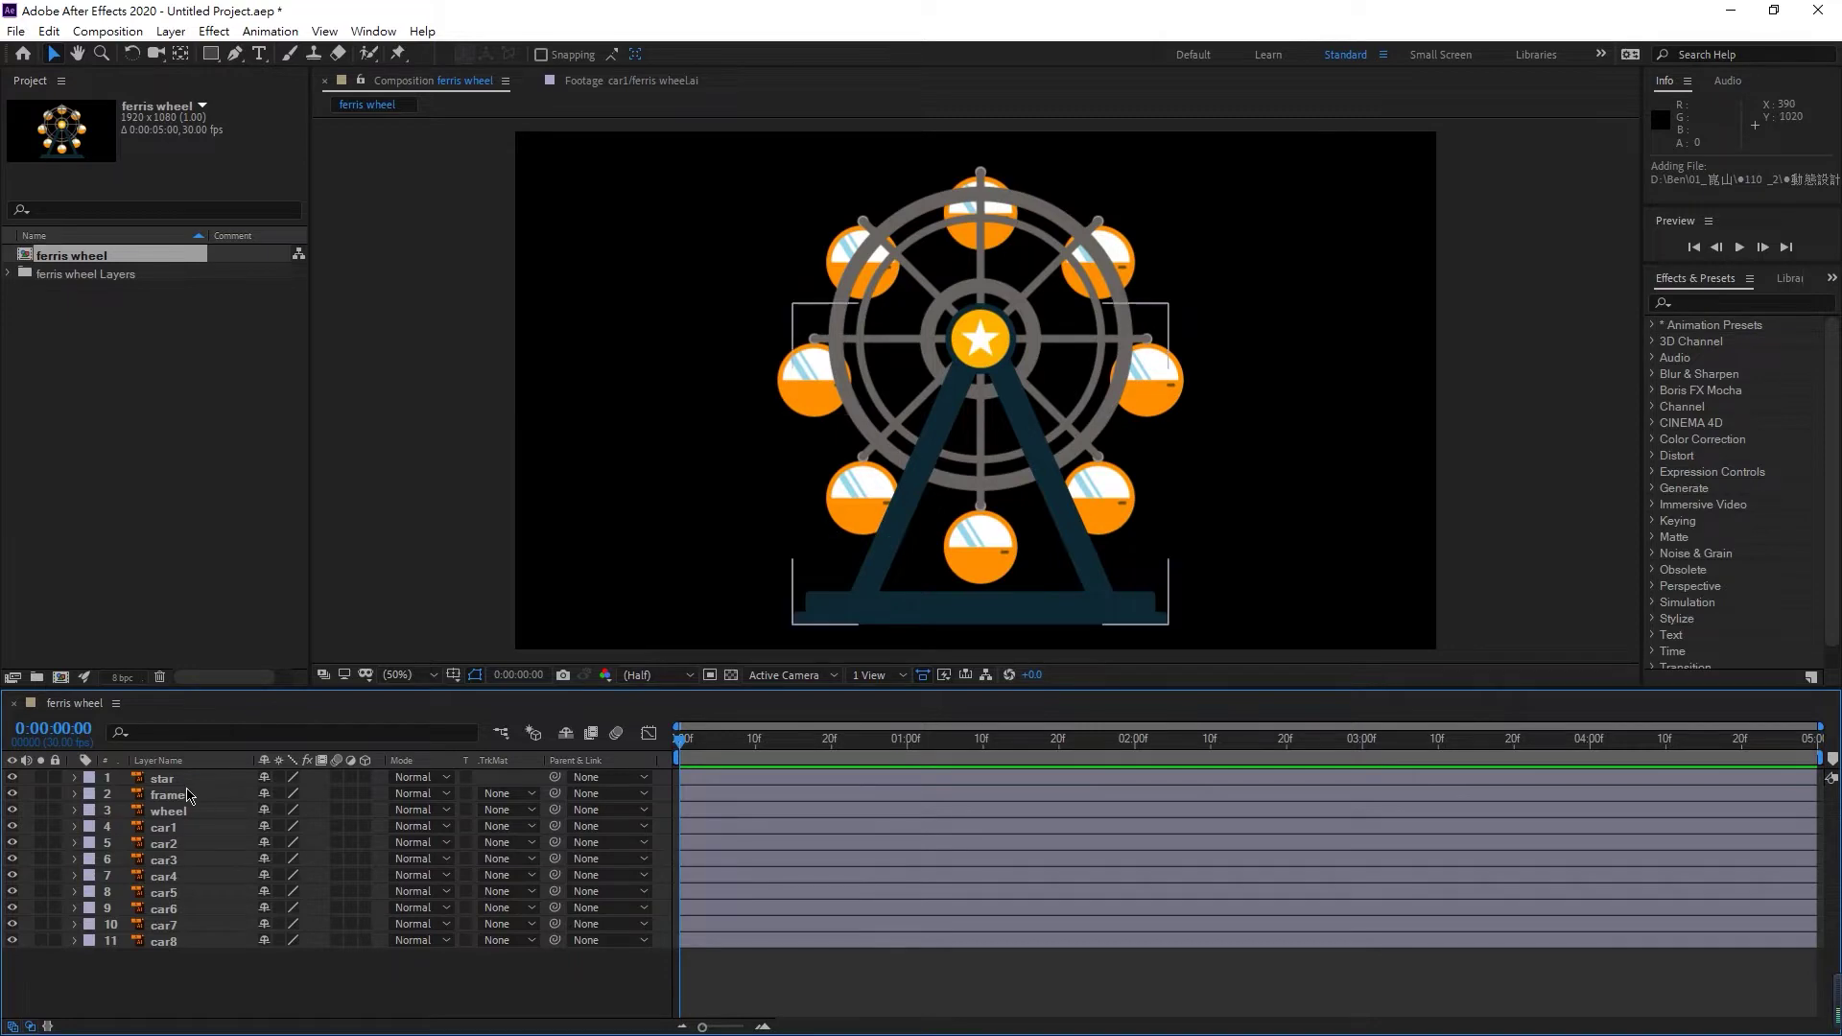
click(185, 844)
key(alt+Tab)
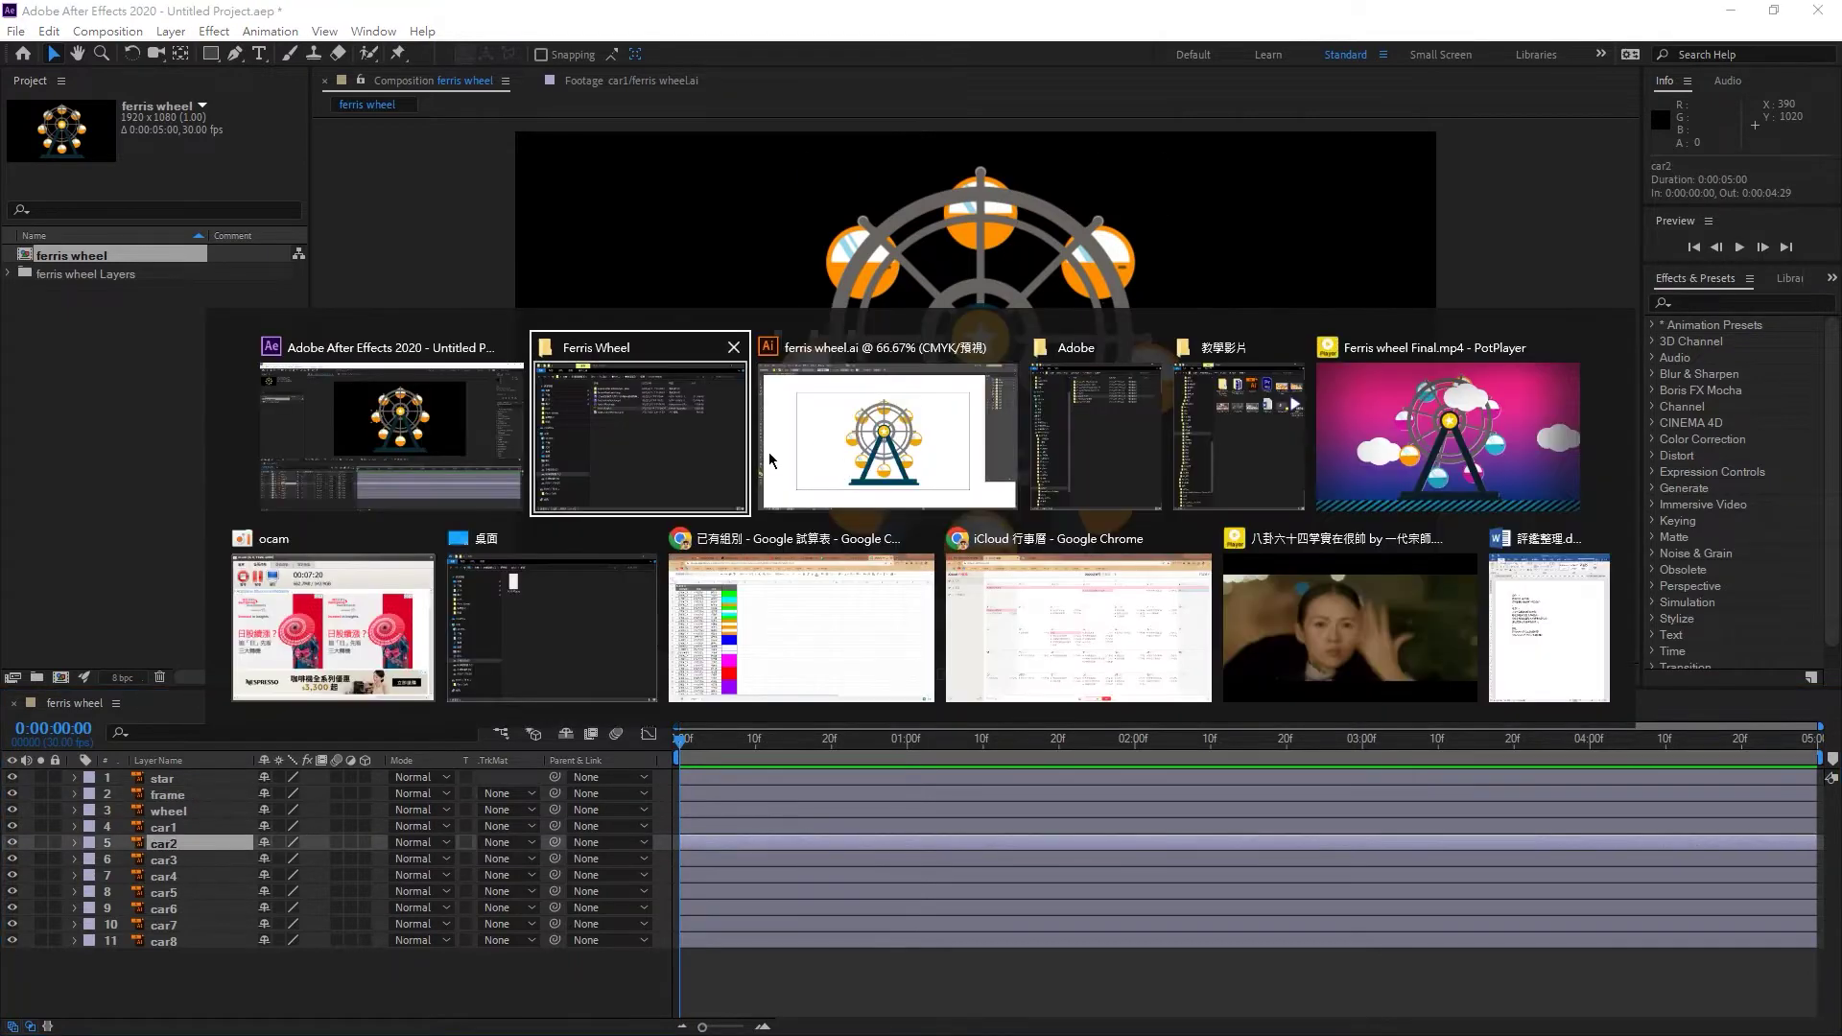
click(770, 460)
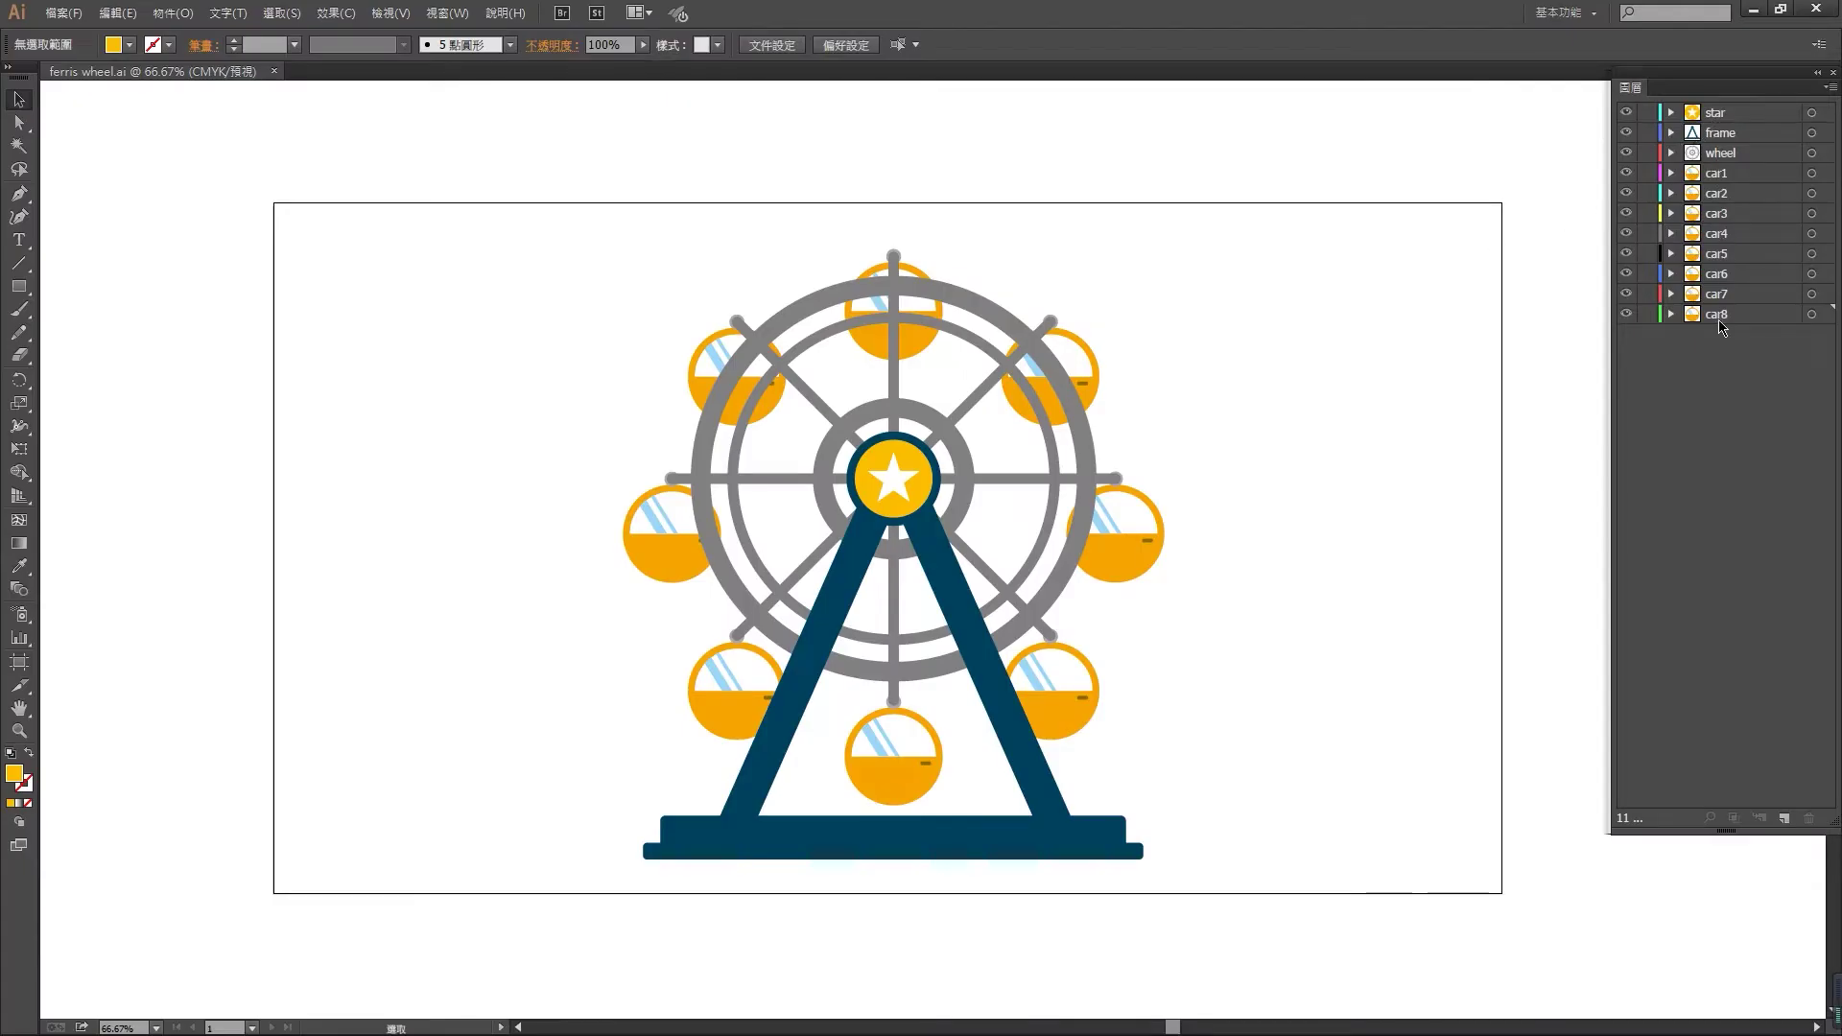
key(alt+Tab)
drag(144, 984, 210, 775)
click(222, 969)
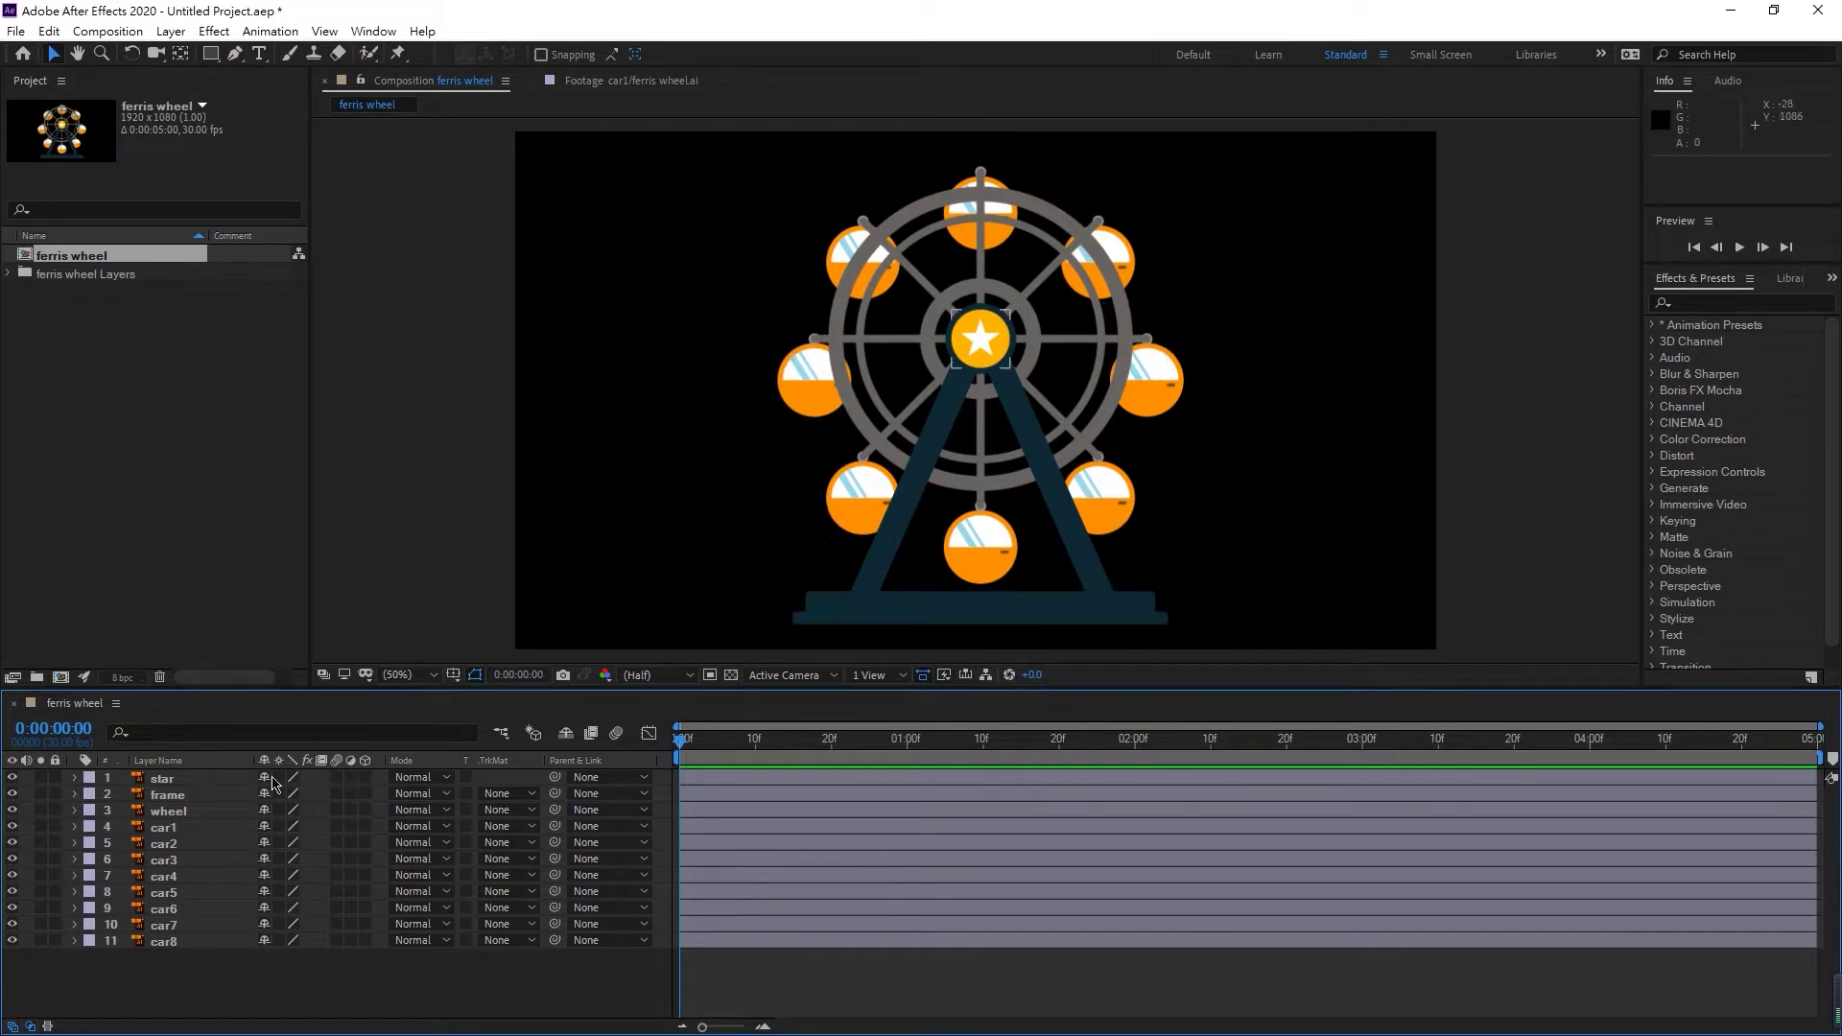
- Try rotating the wheel layer about its centre with the Rotation tool, and undo the rotation
click(178, 813)
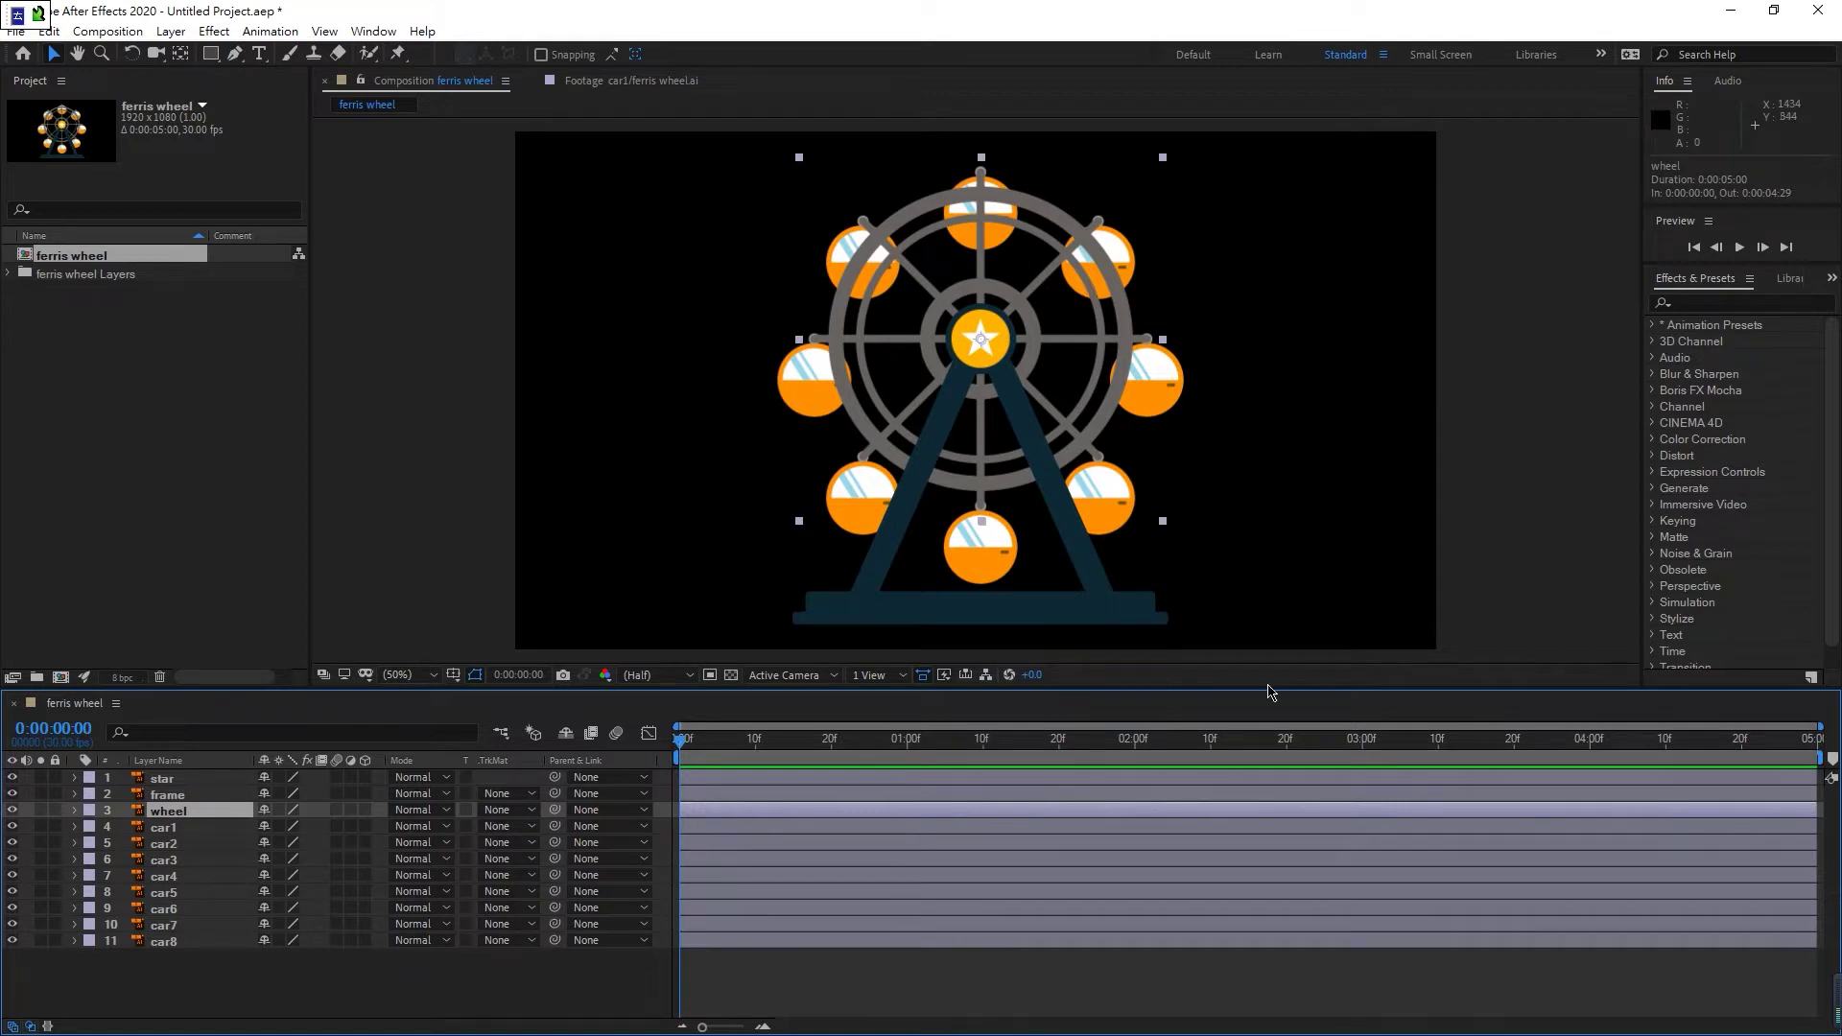
key(w)
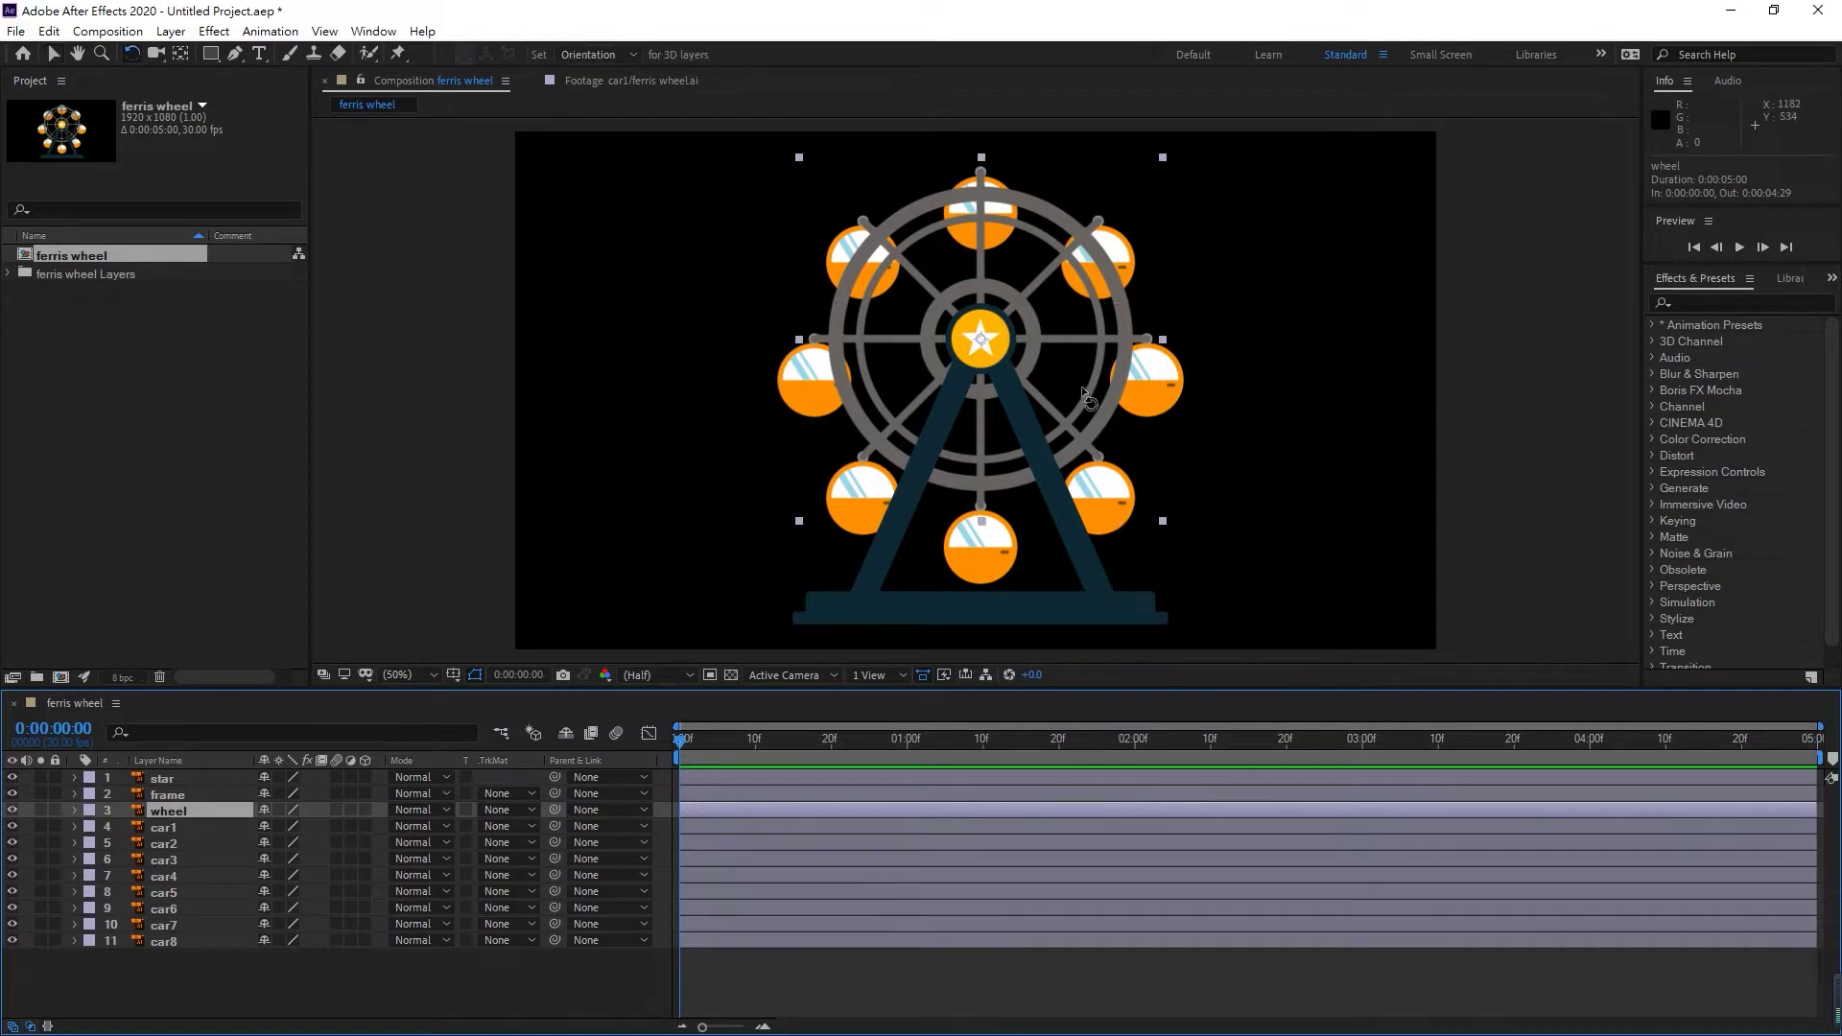
drag(1104, 509, 929, 267)
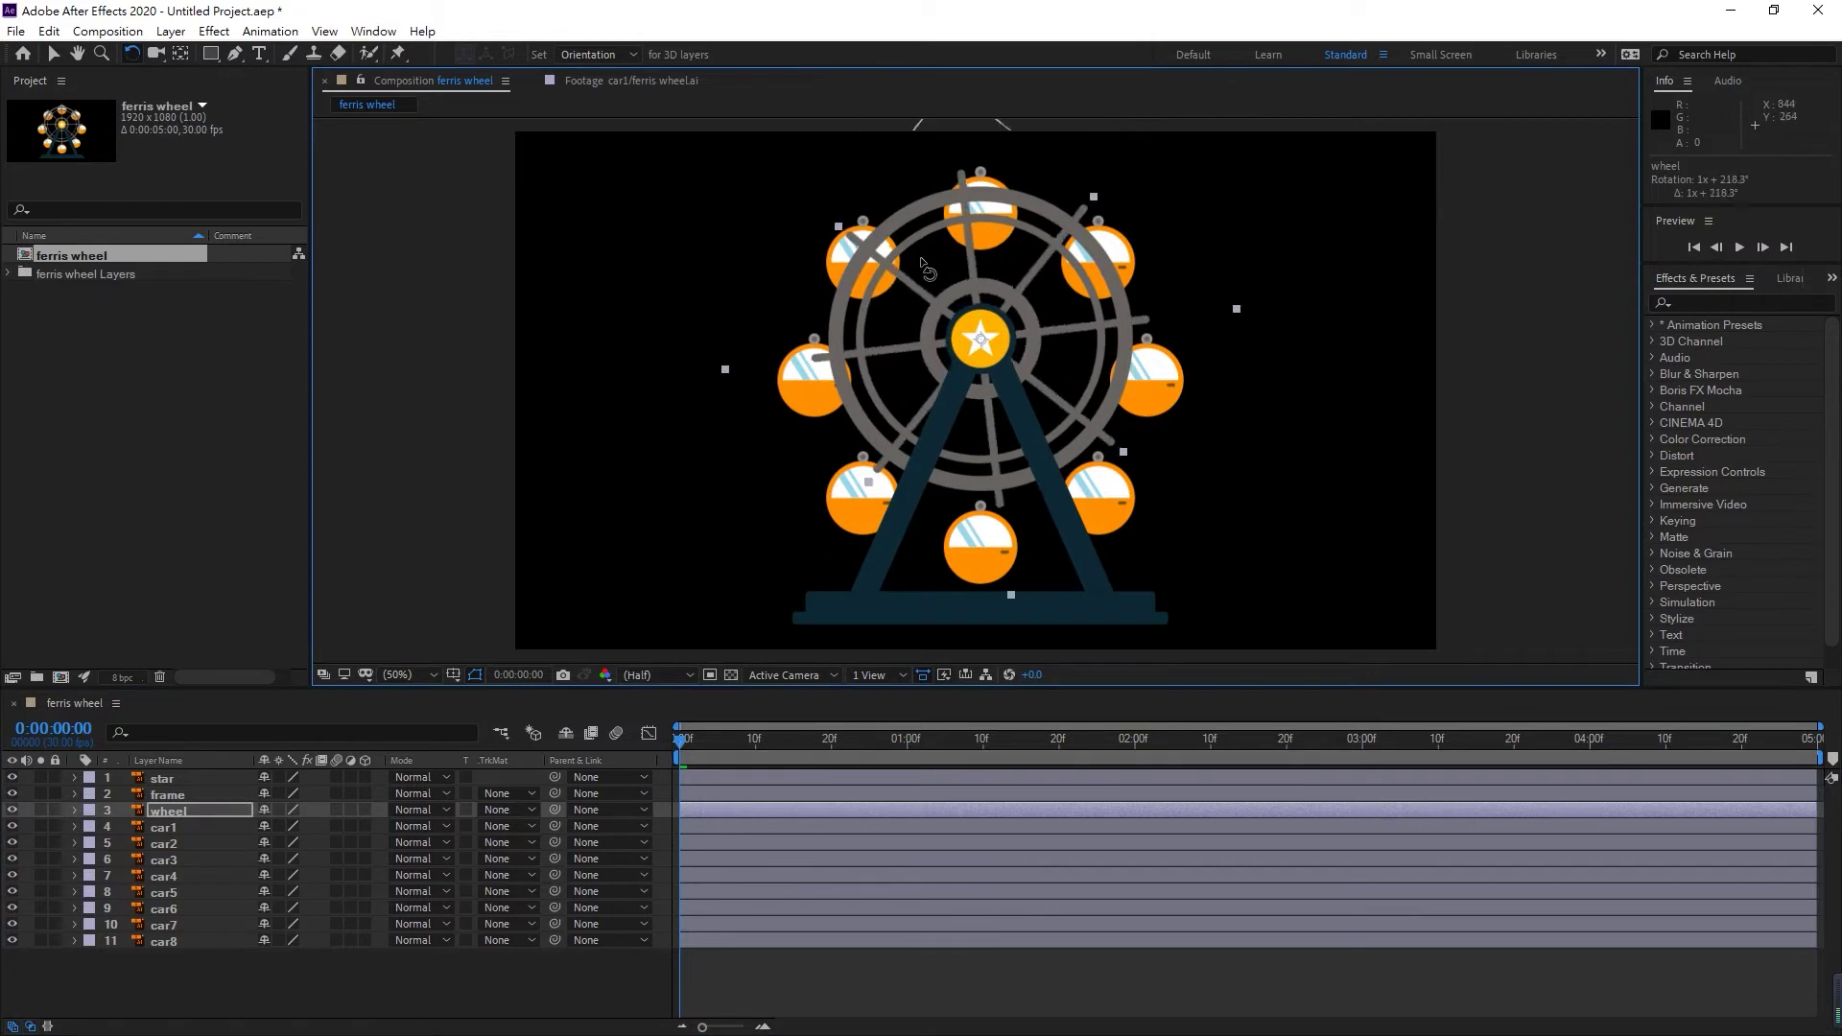
key(ctrl+z)
key(v)
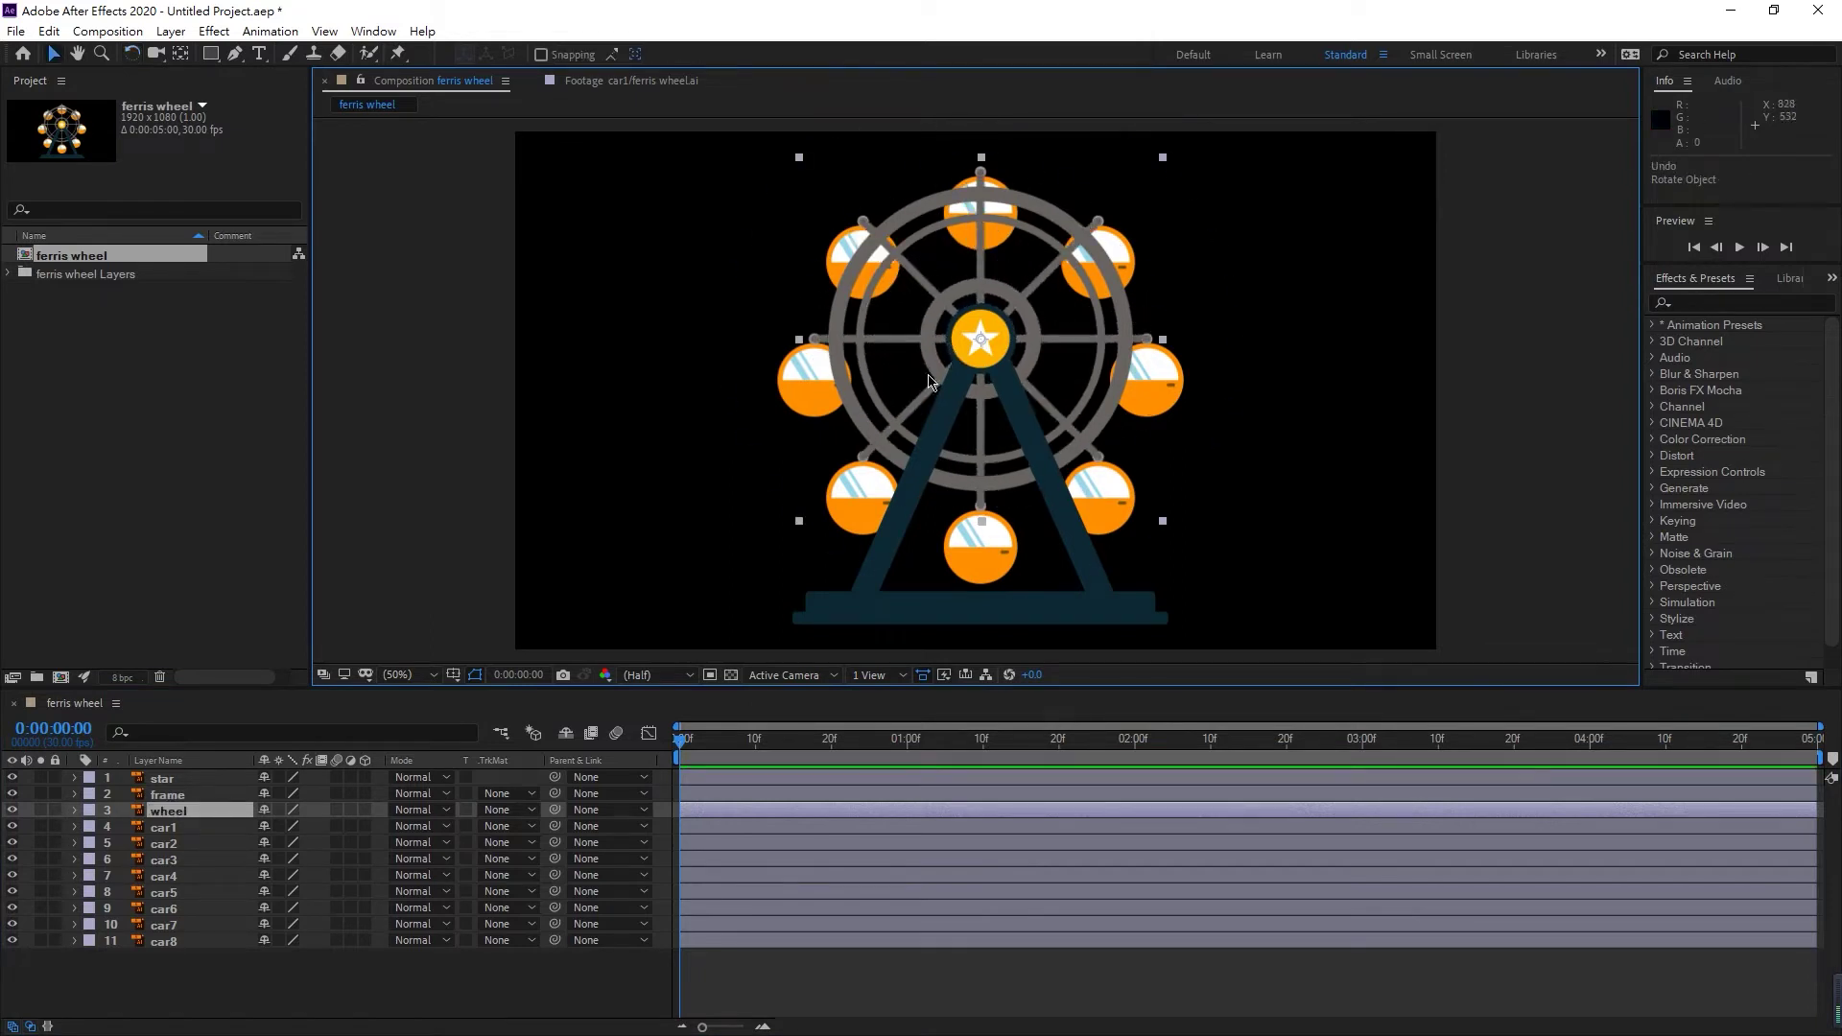
- Set the duration of the ferris wheel composition to 0:00:12:00 in its composition settings
click(173, 813)
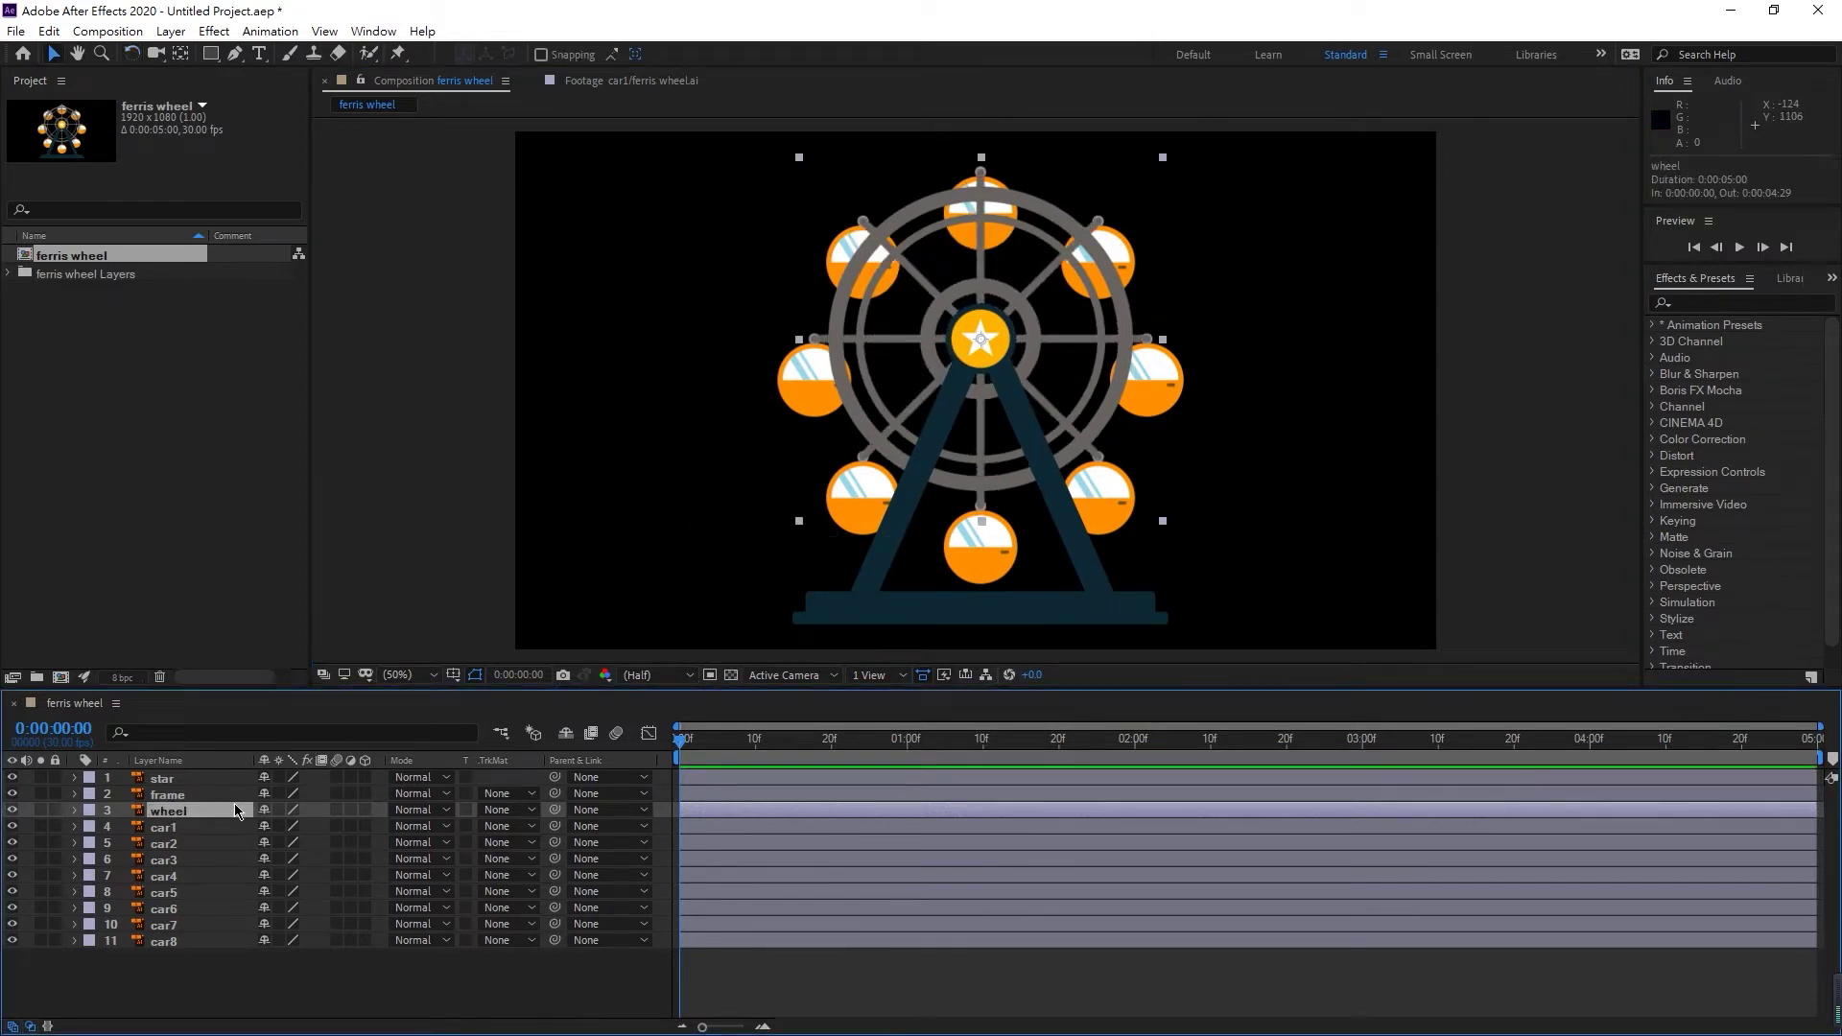
click(185, 449)
click(67, 256)
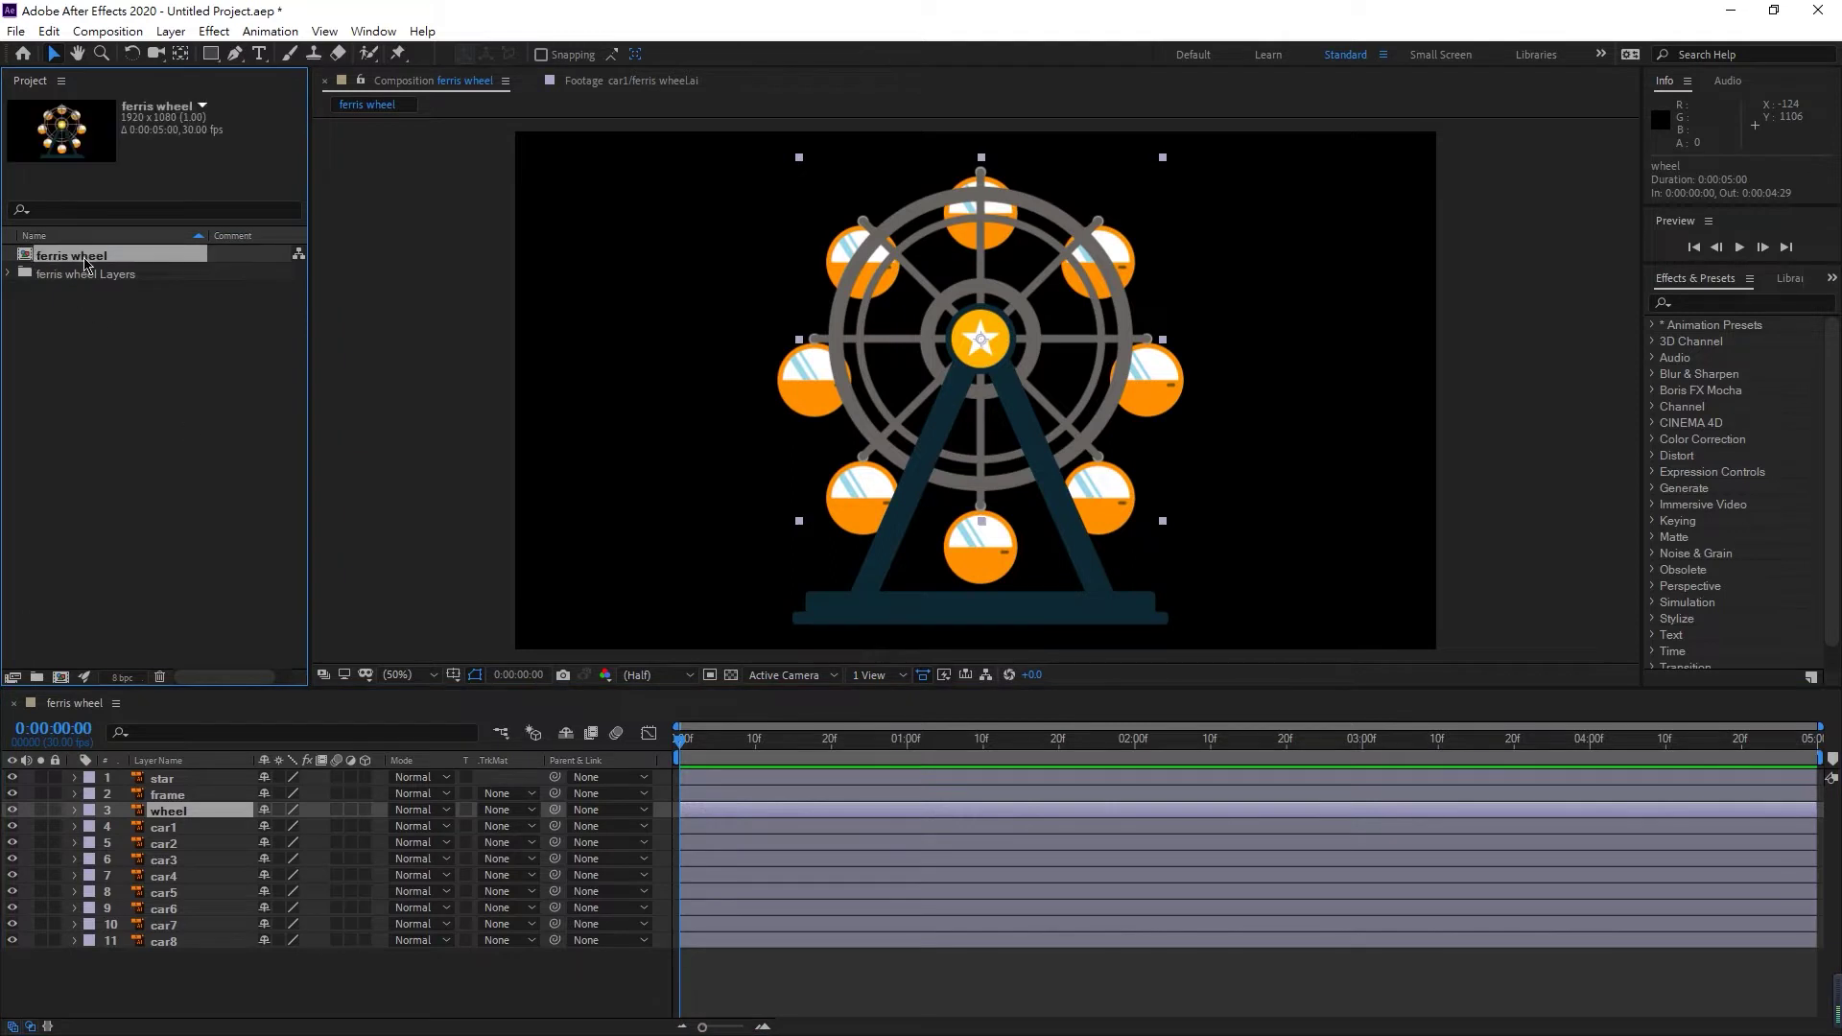
right_click(85, 261)
click(179, 272)
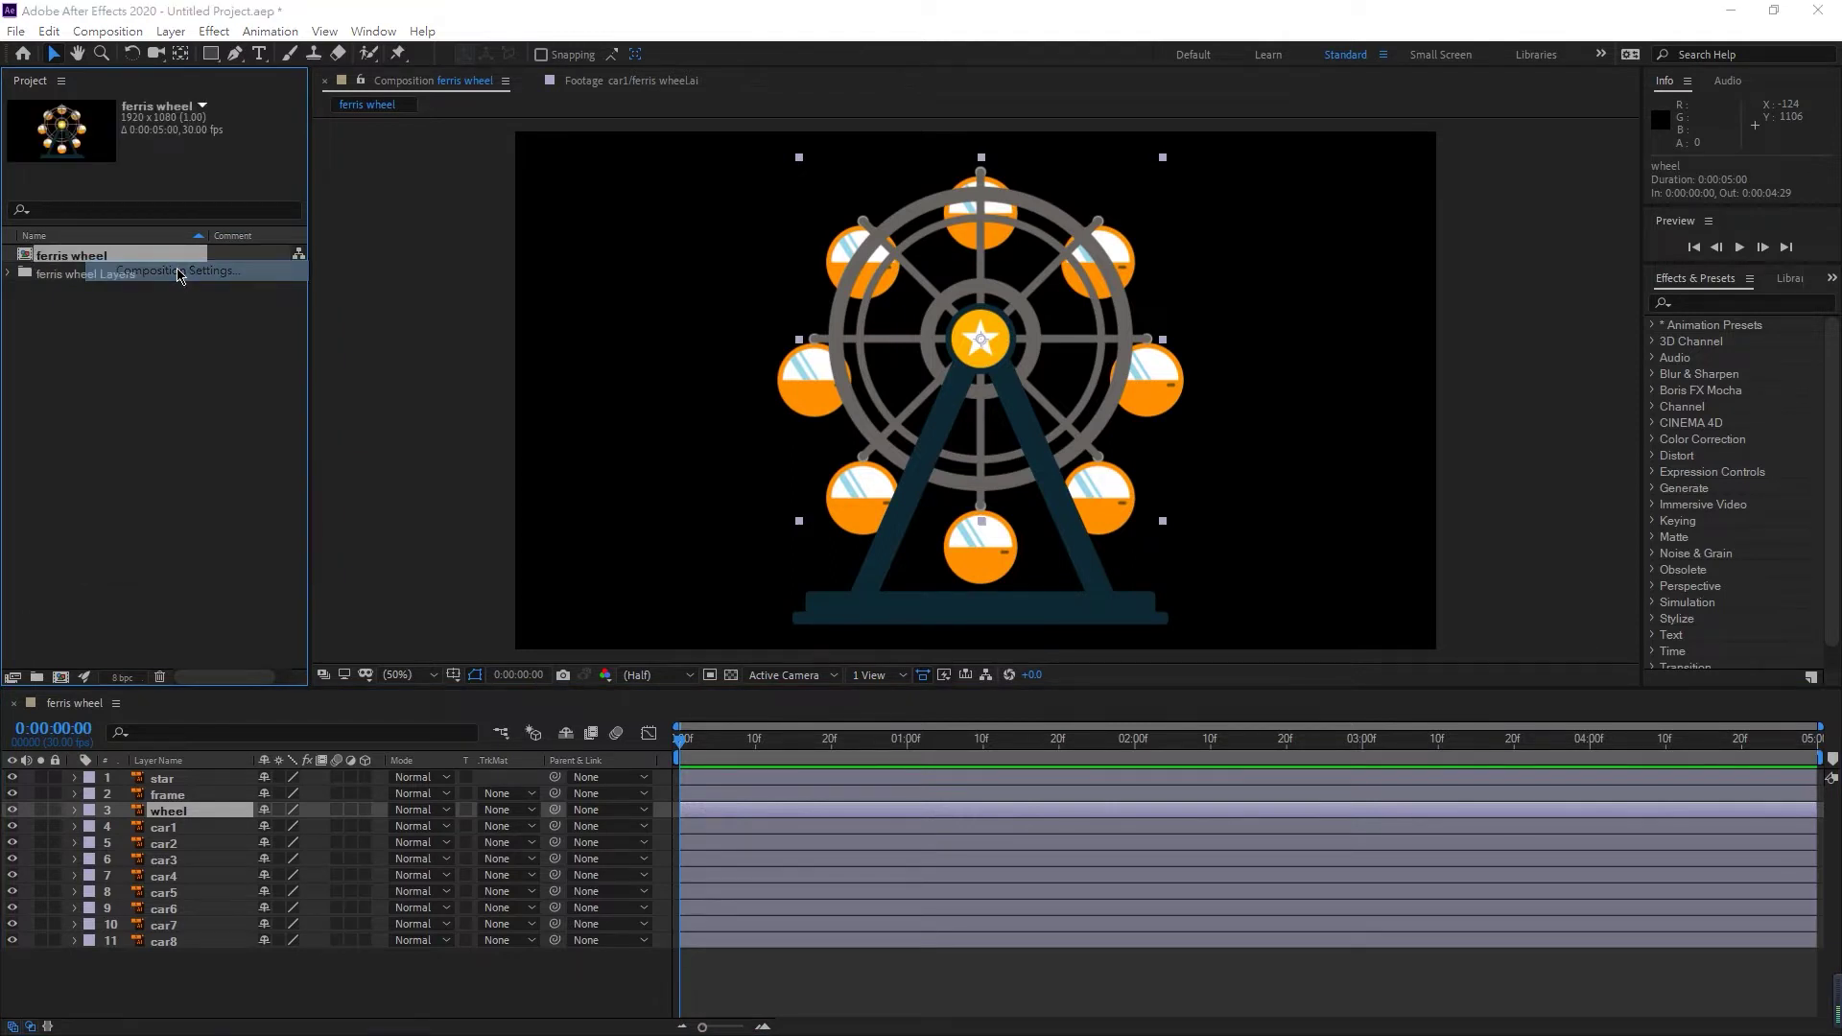
click(798, 599)
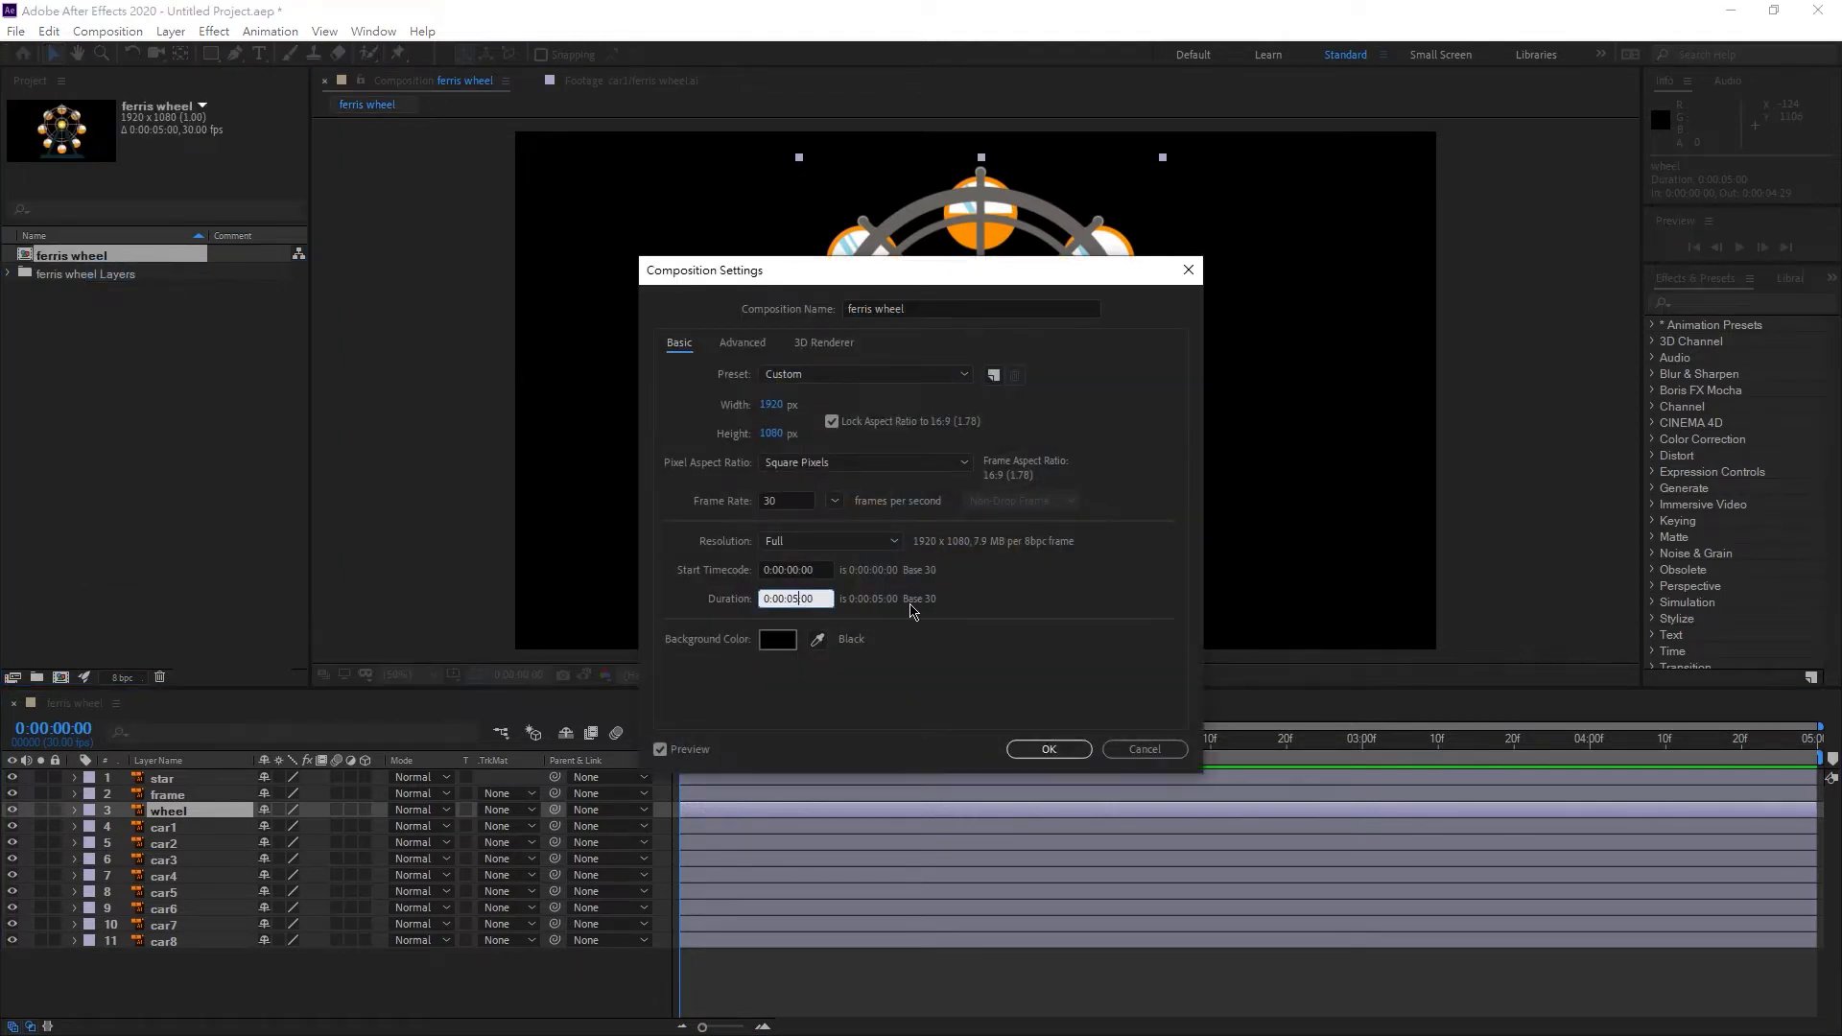
key(BackSpace)
text(12)
click(1036, 749)
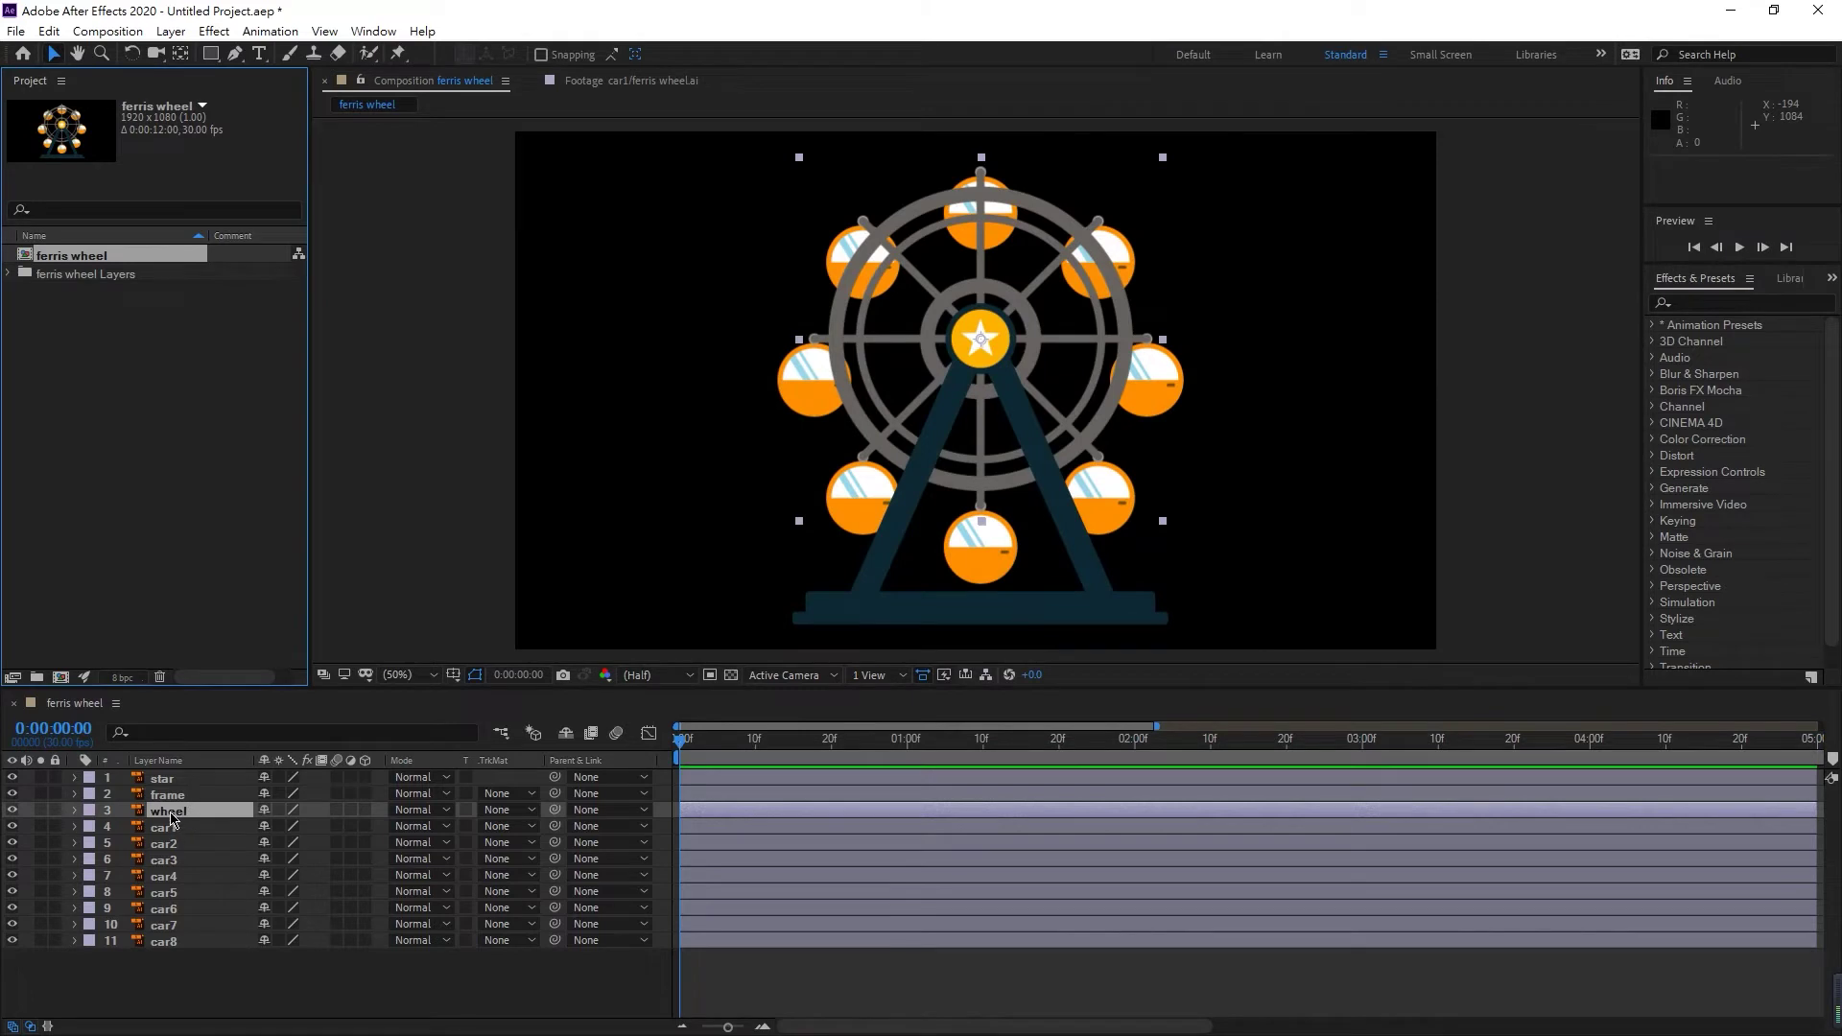
- Reveal the wheel layer's Rotation property and enable its keyframing at 0:00:00:00
click(217, 819)
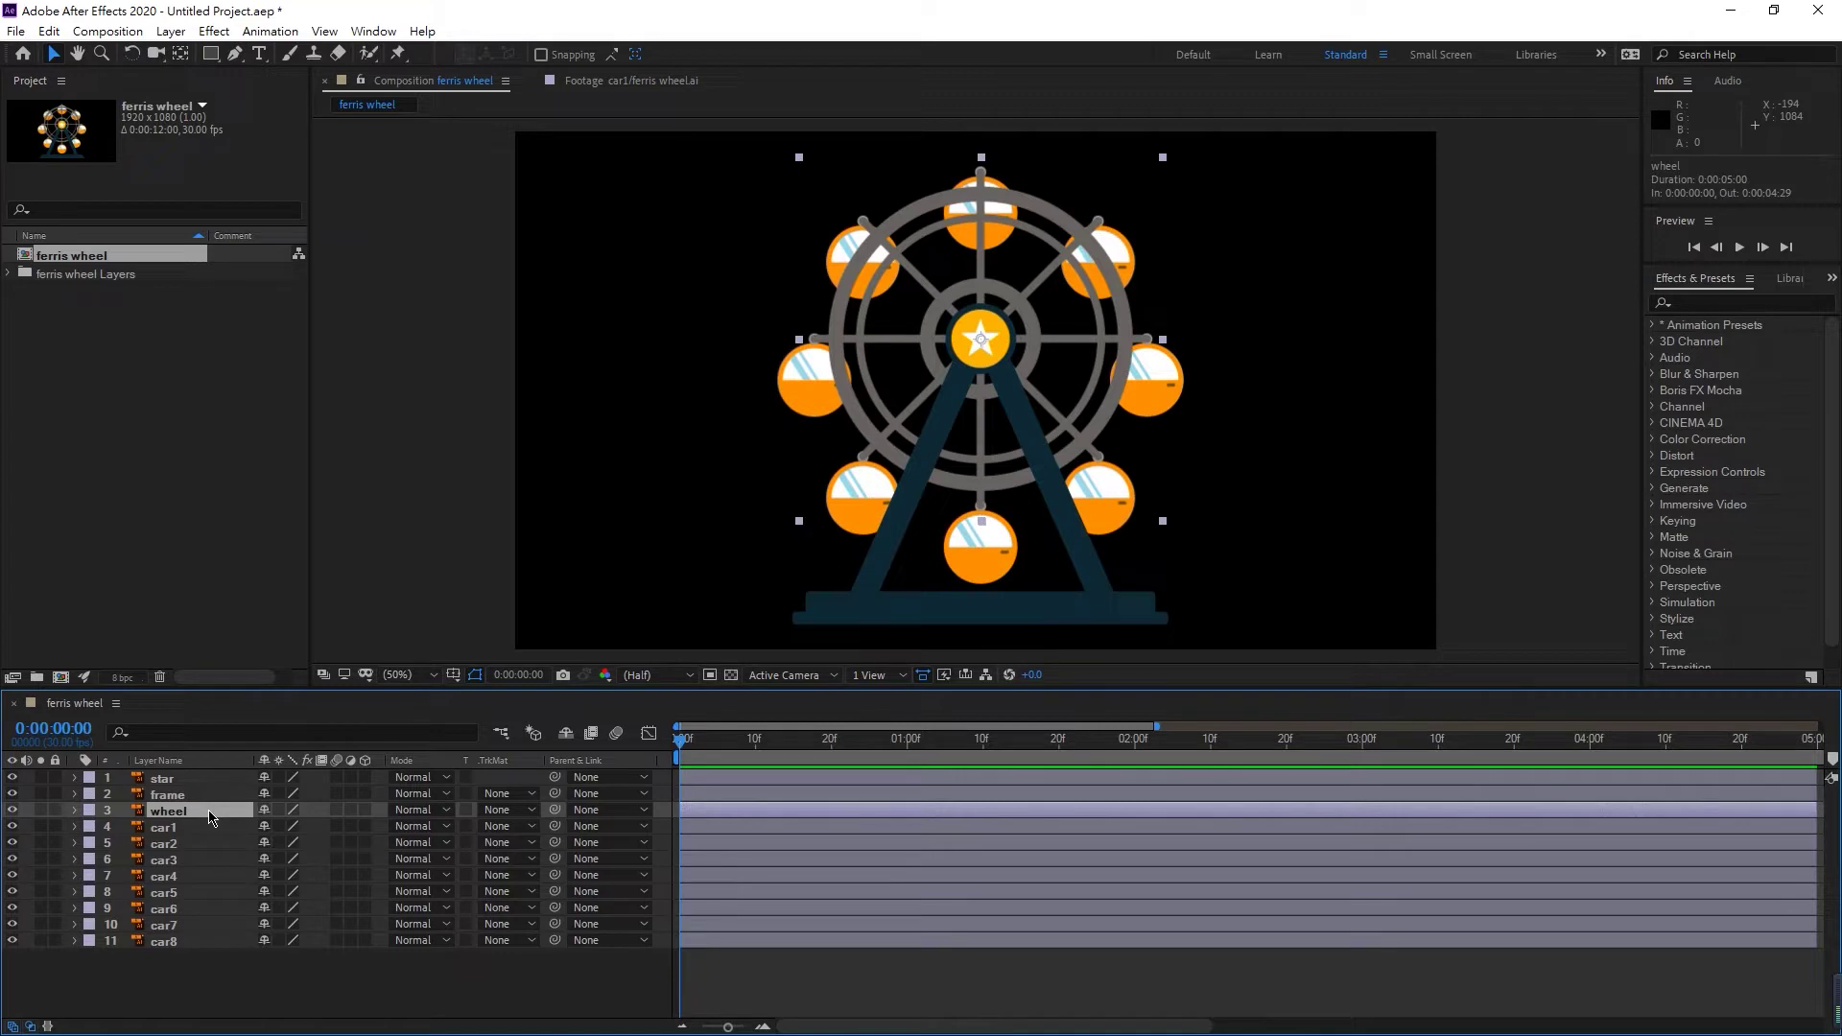
key(r)
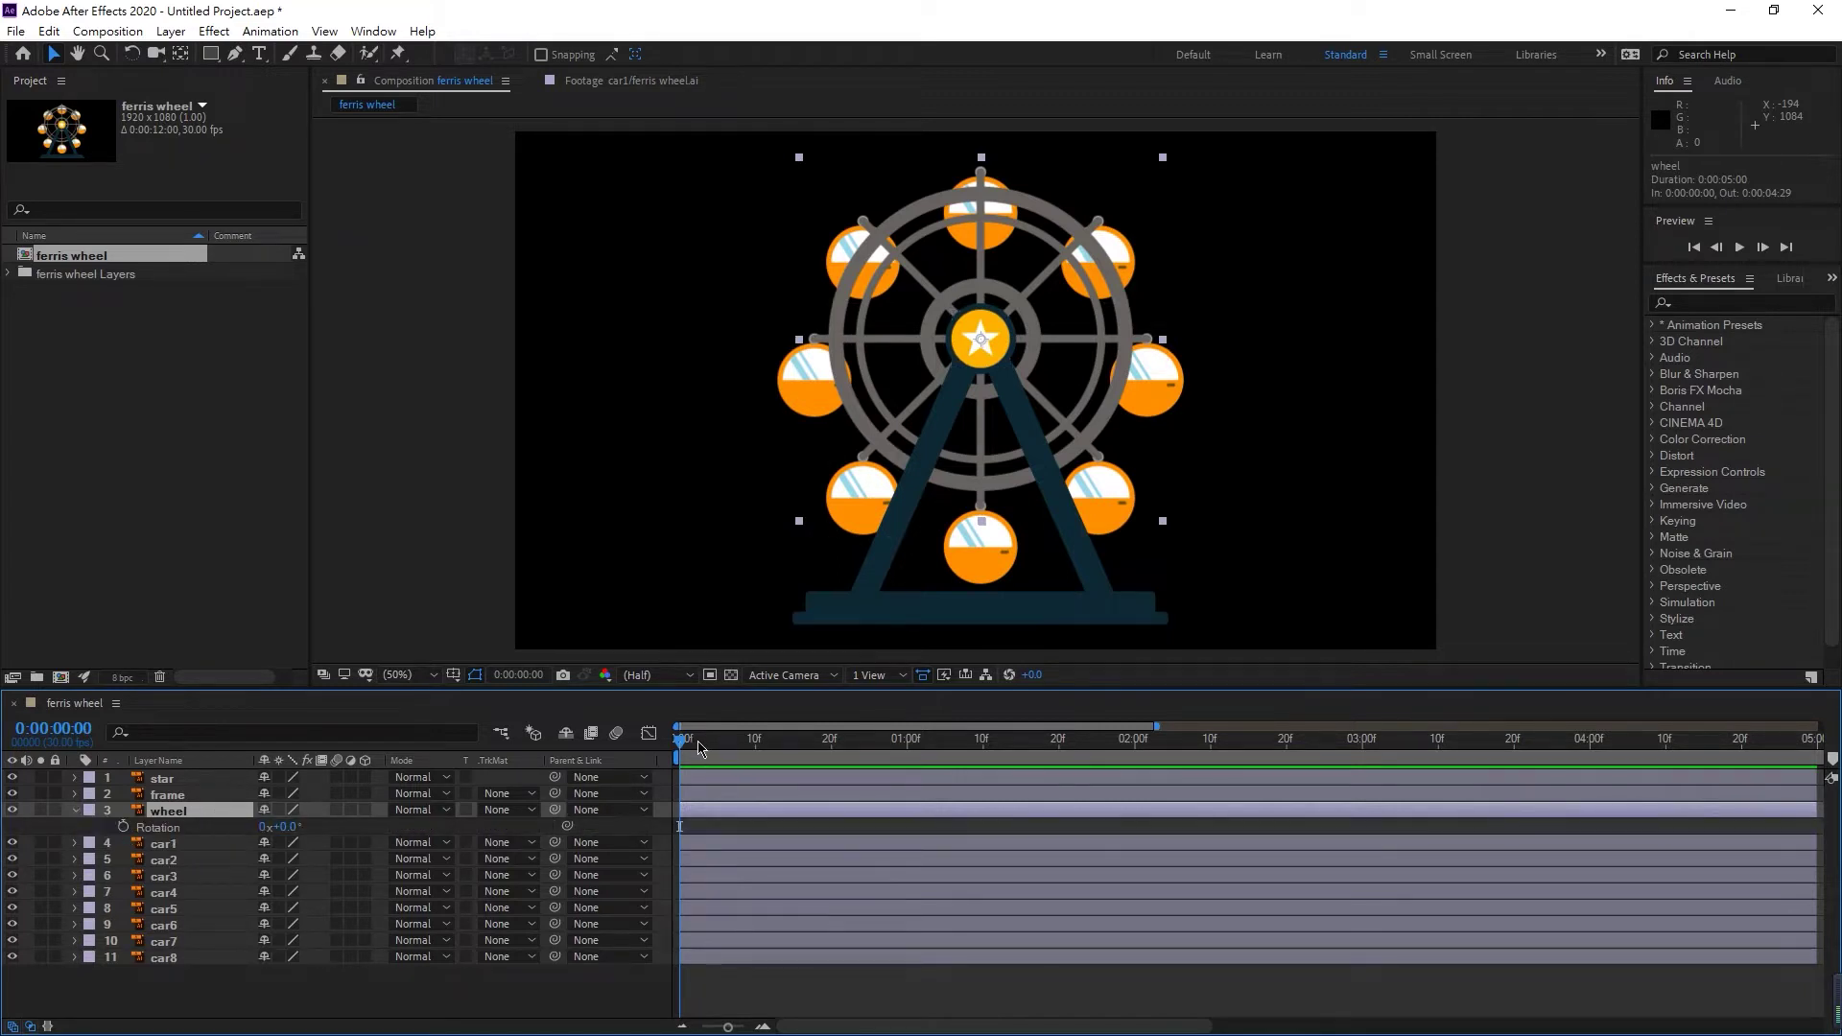
click(123, 827)
- Show the full 12-second time range and extend all layers from star to car8 to the composition's end
drag(681, 746, 1822, 739)
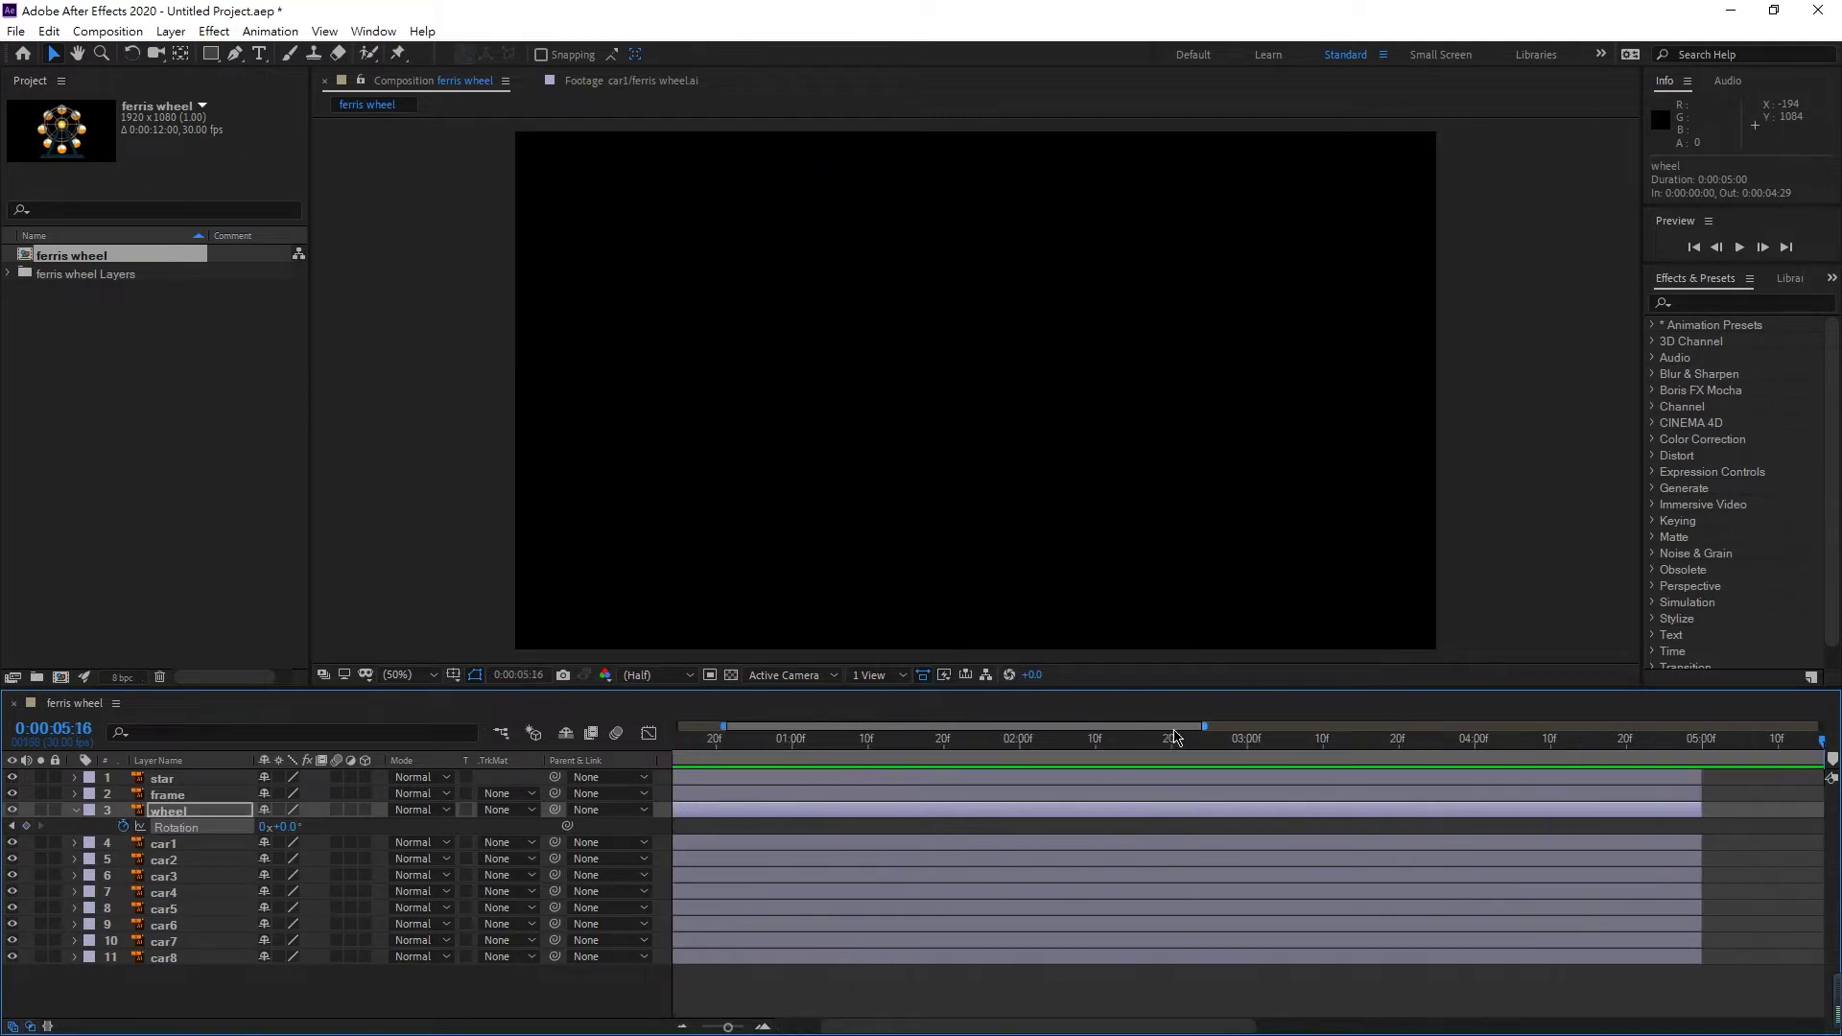
drag(1207, 726, 1821, 727)
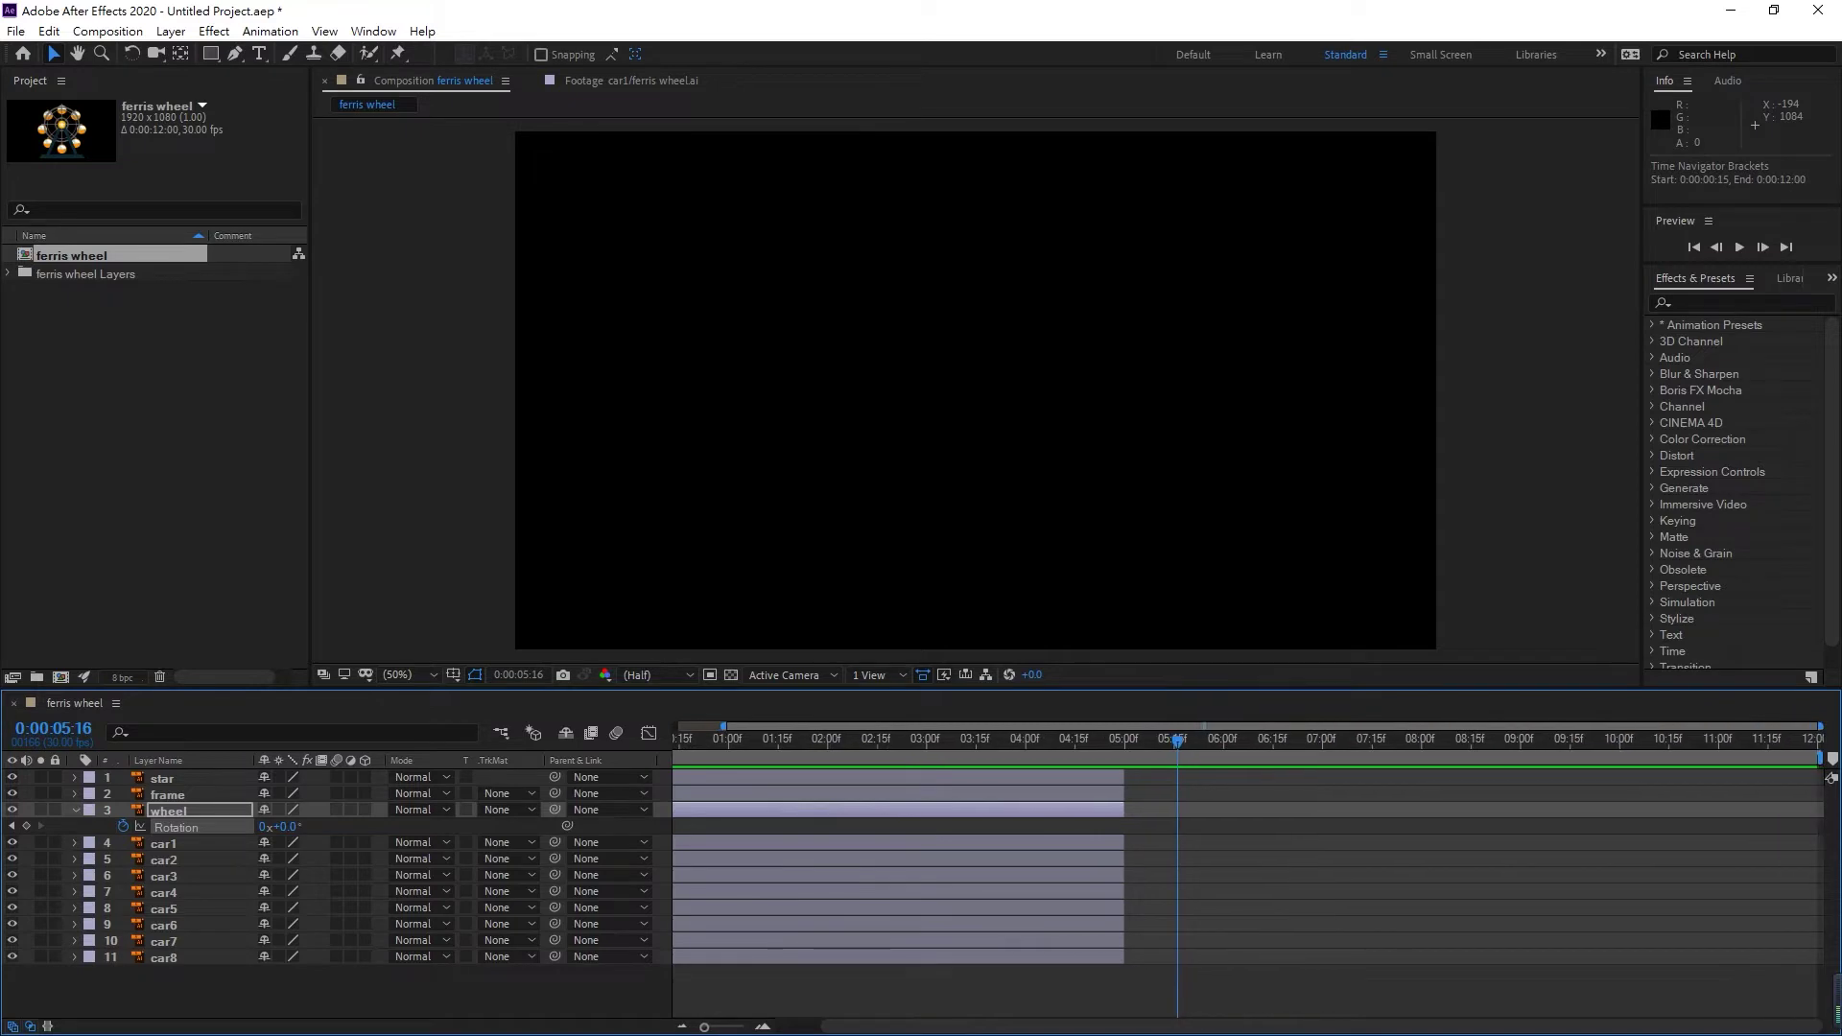
drag(1208, 743, 1816, 743)
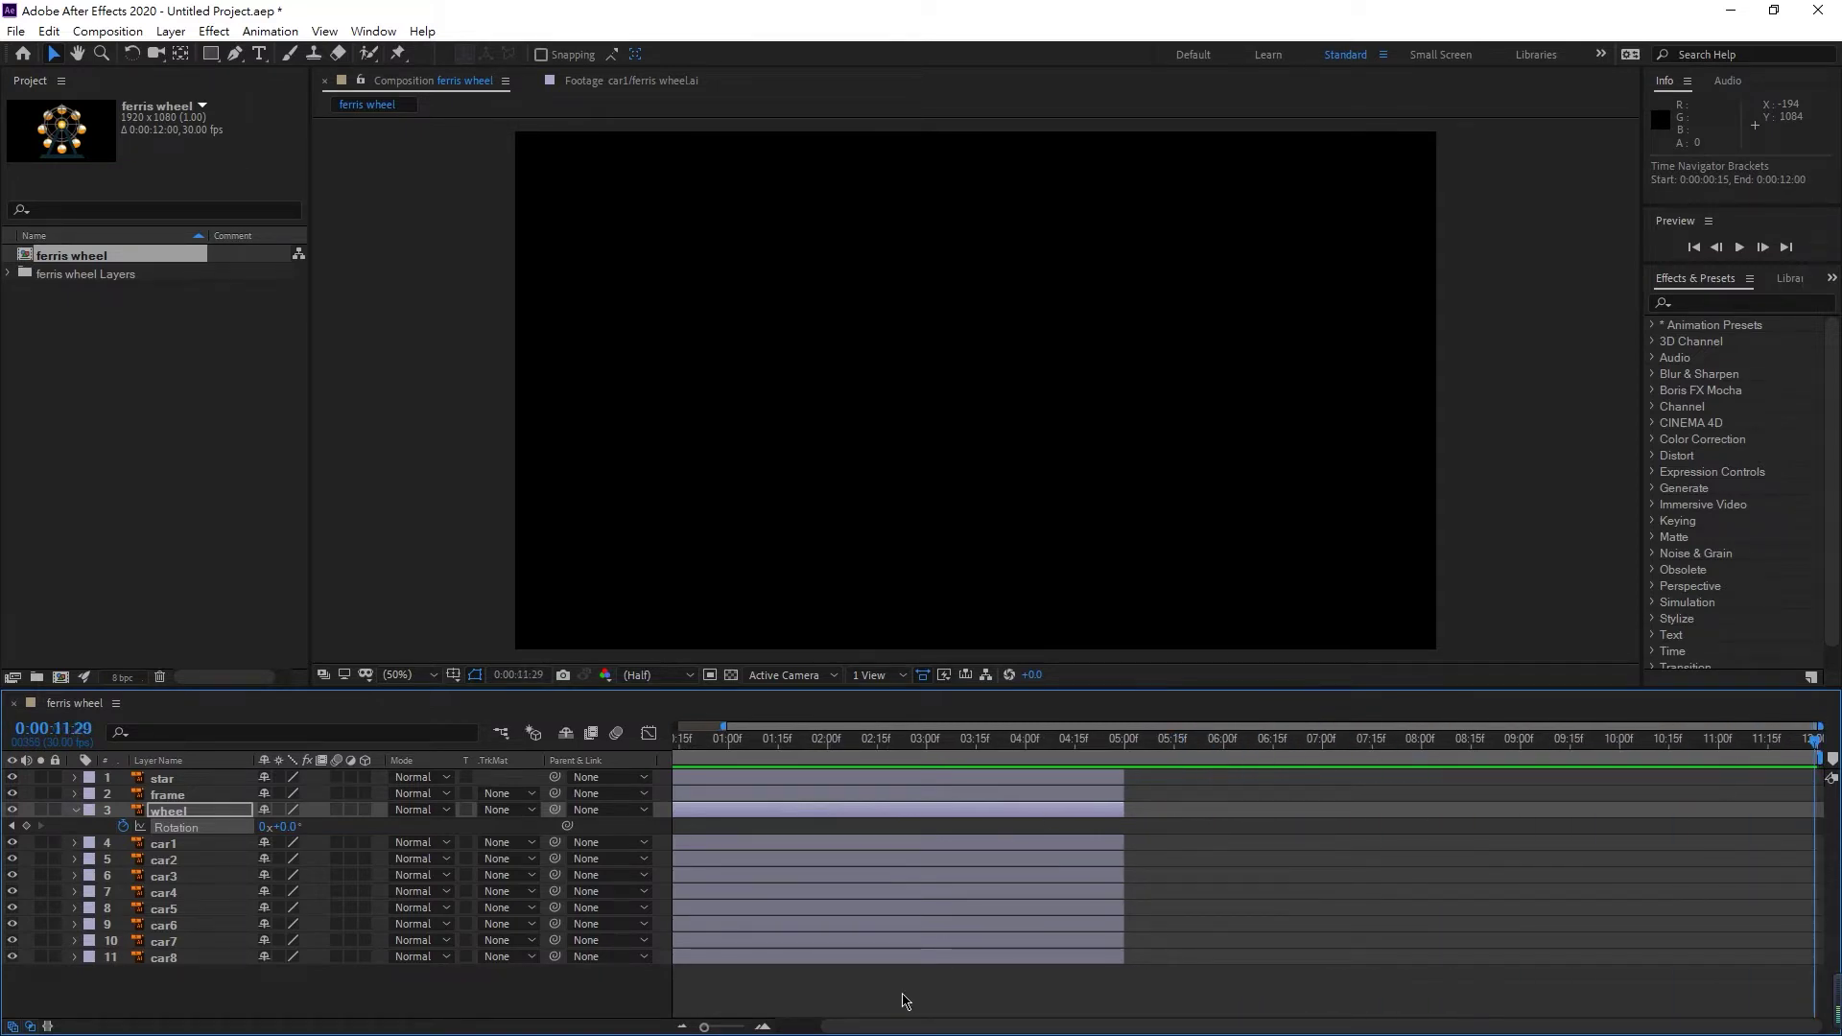
click(904, 1001)
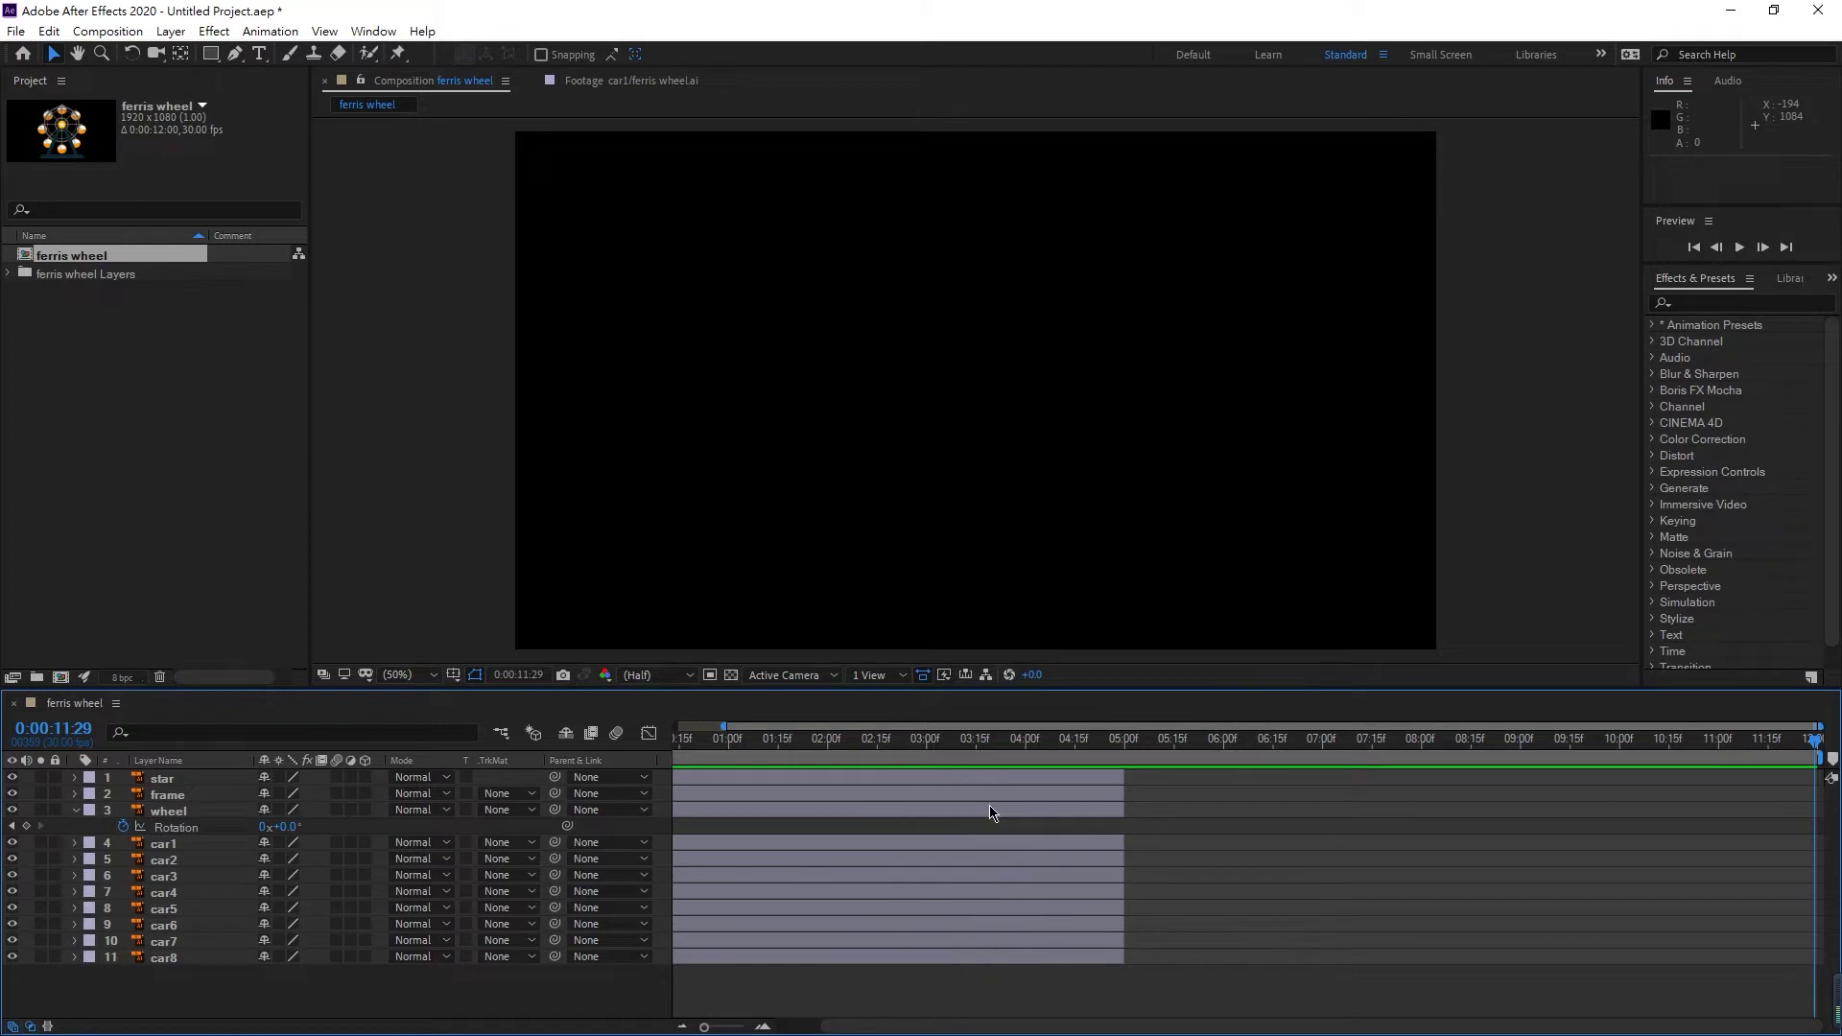
click(860, 782)
shift+click(848, 957)
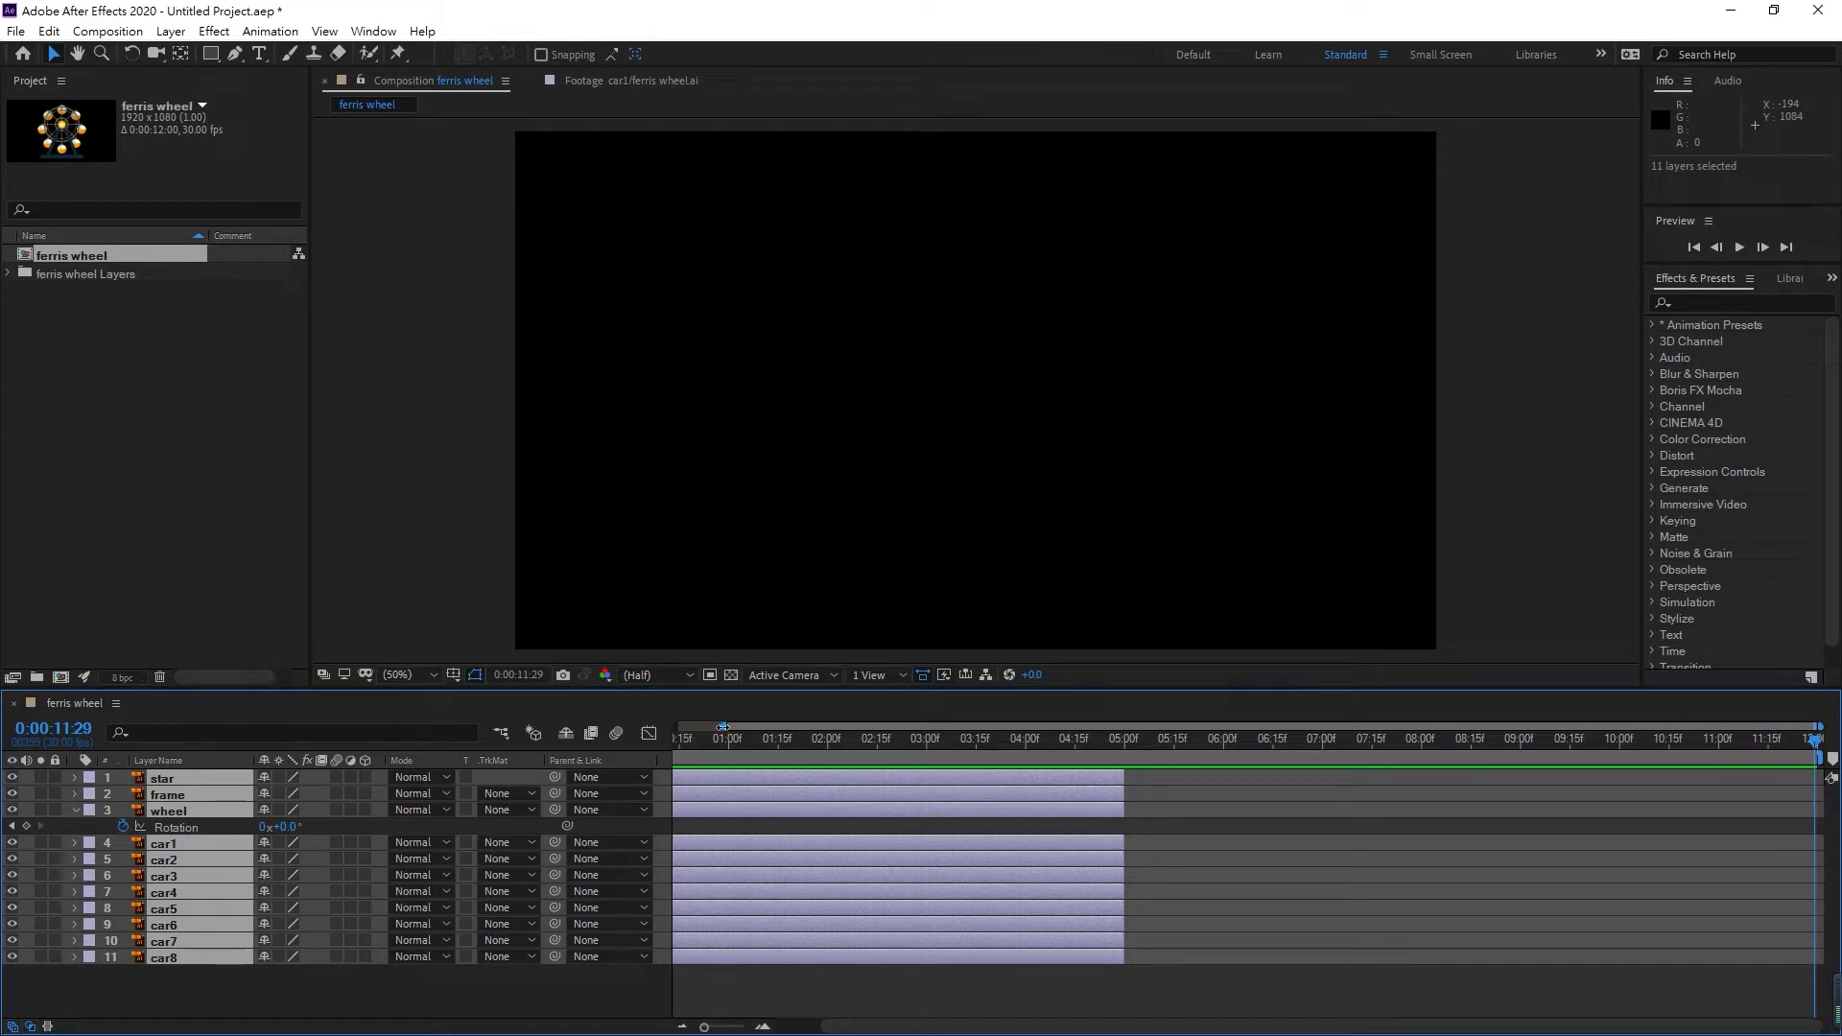
drag(723, 726, 676, 728)
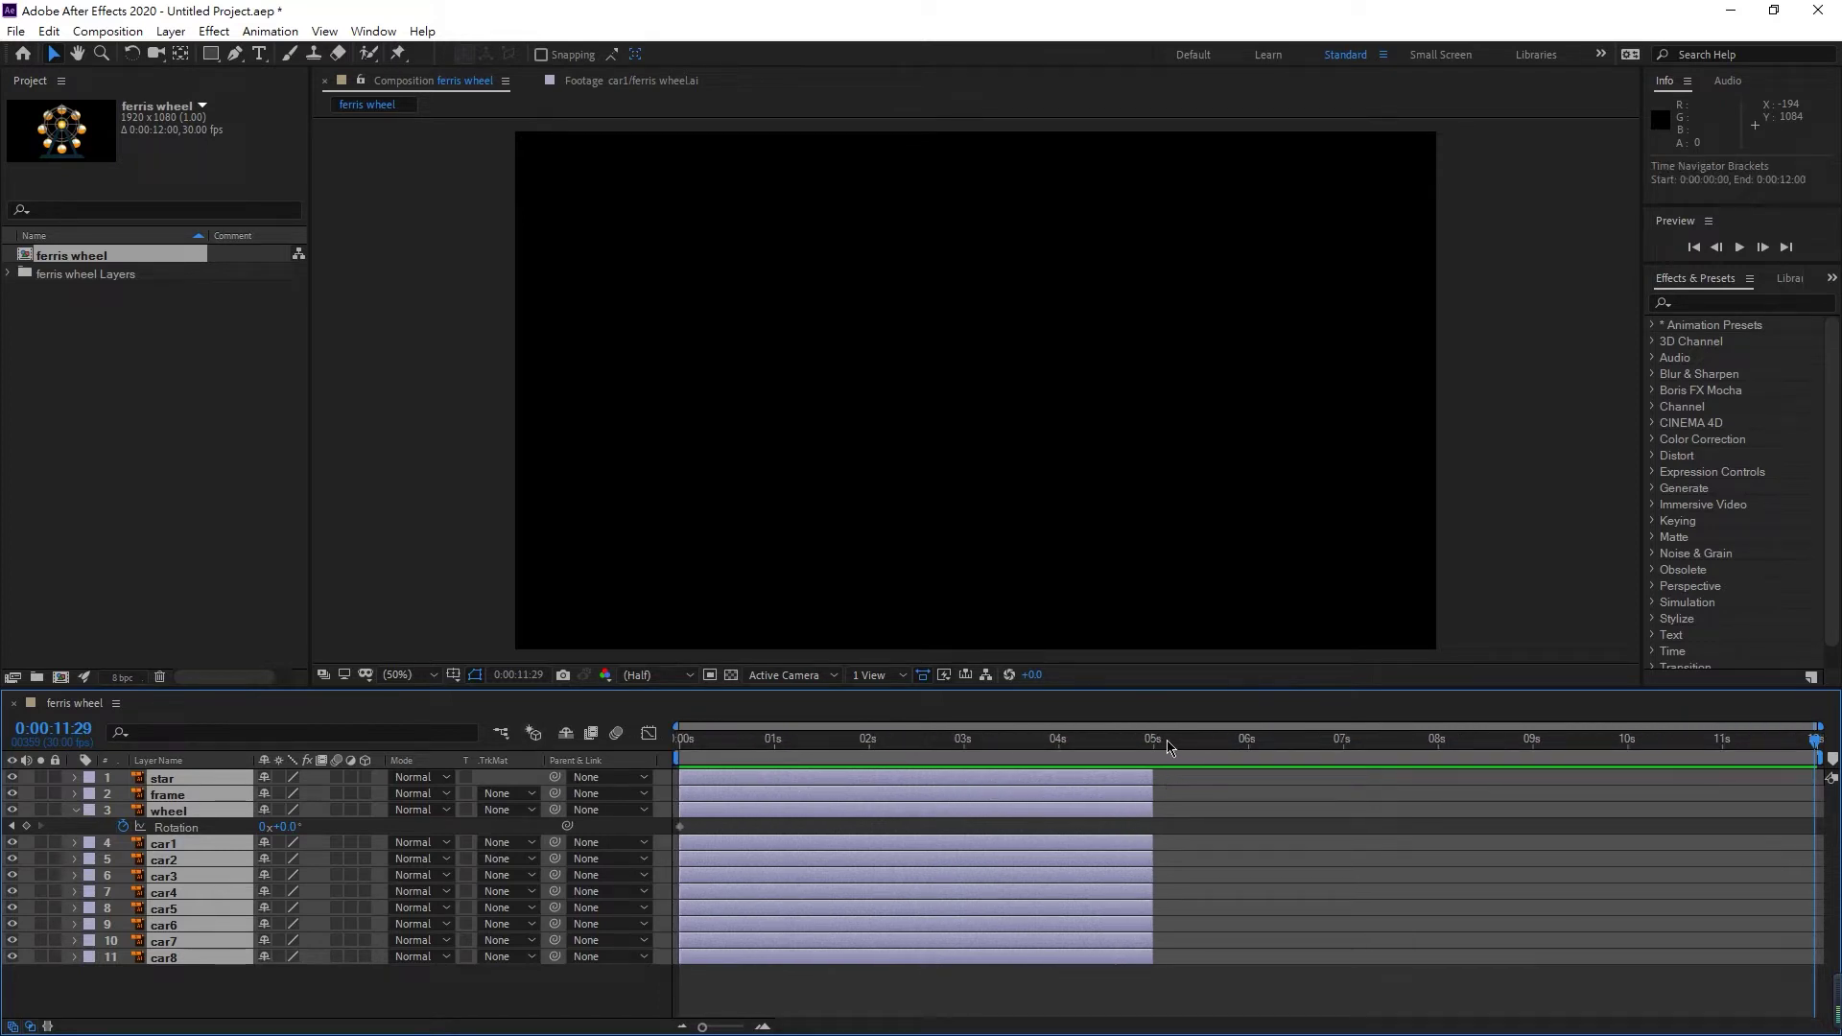
drag(1119, 741, 1163, 741)
click(1073, 989)
click(1092, 774)
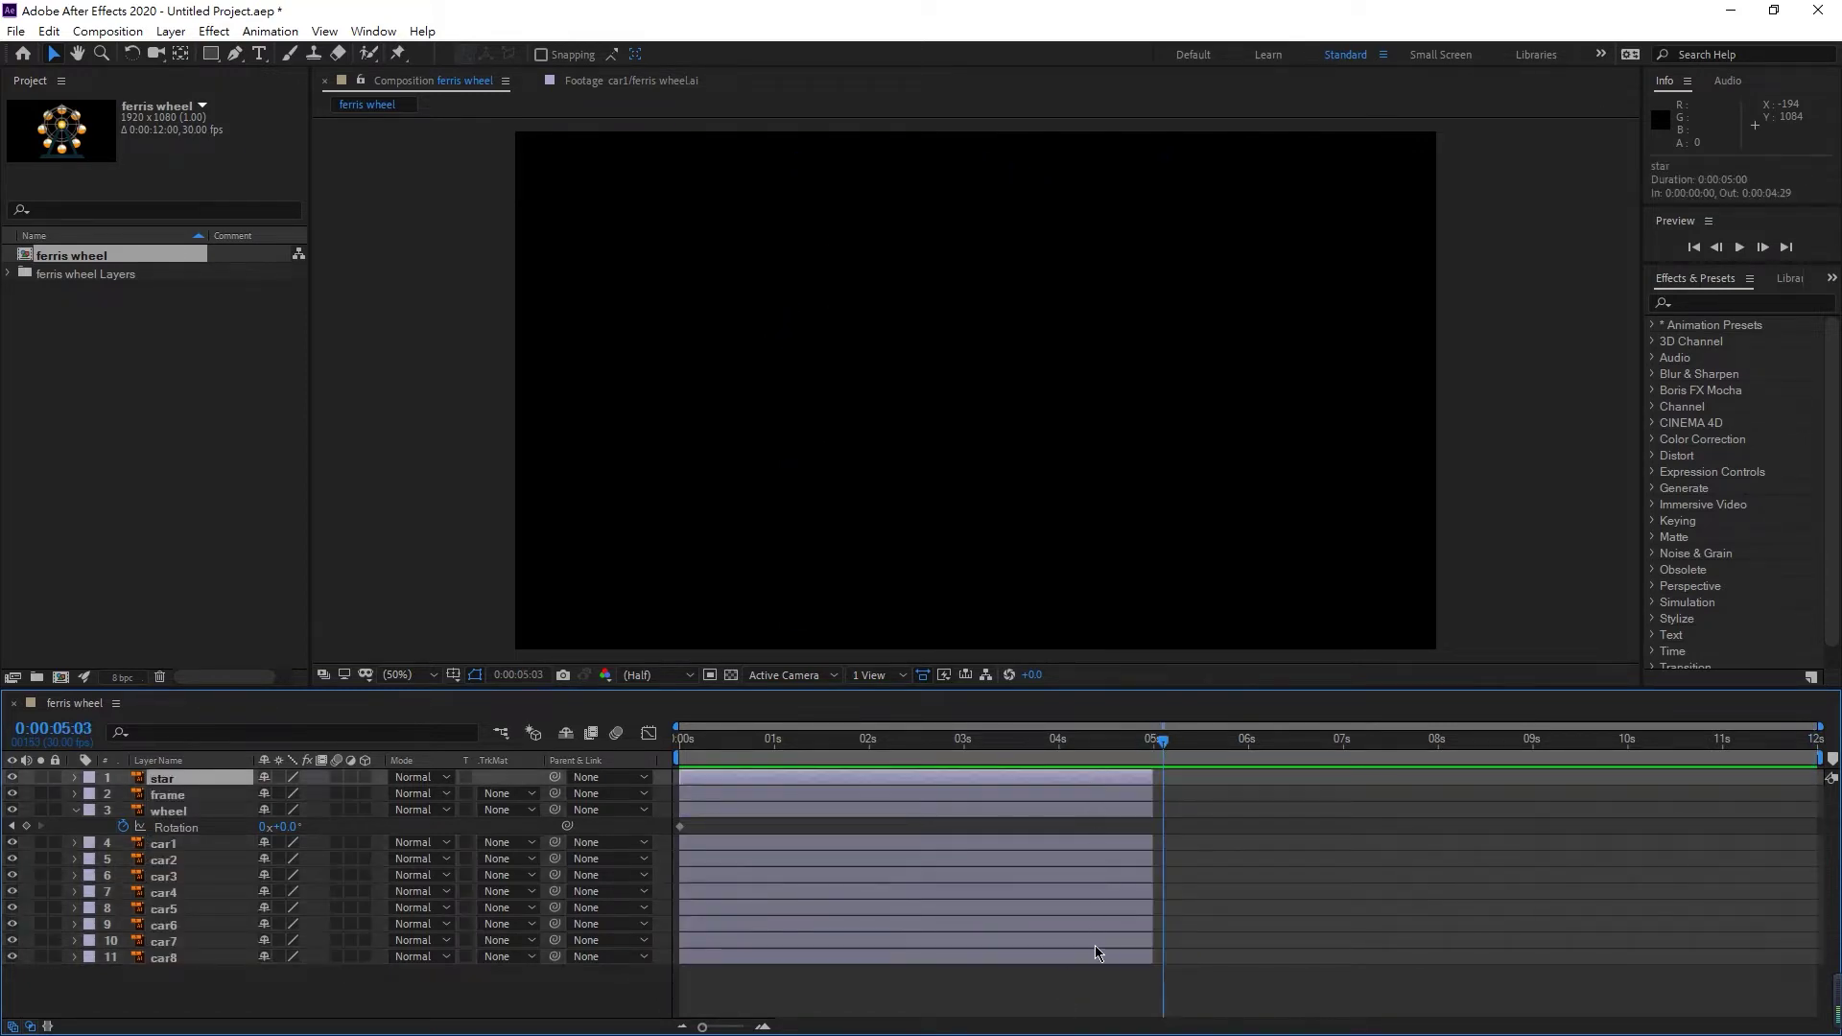
shift+click(1095, 958)
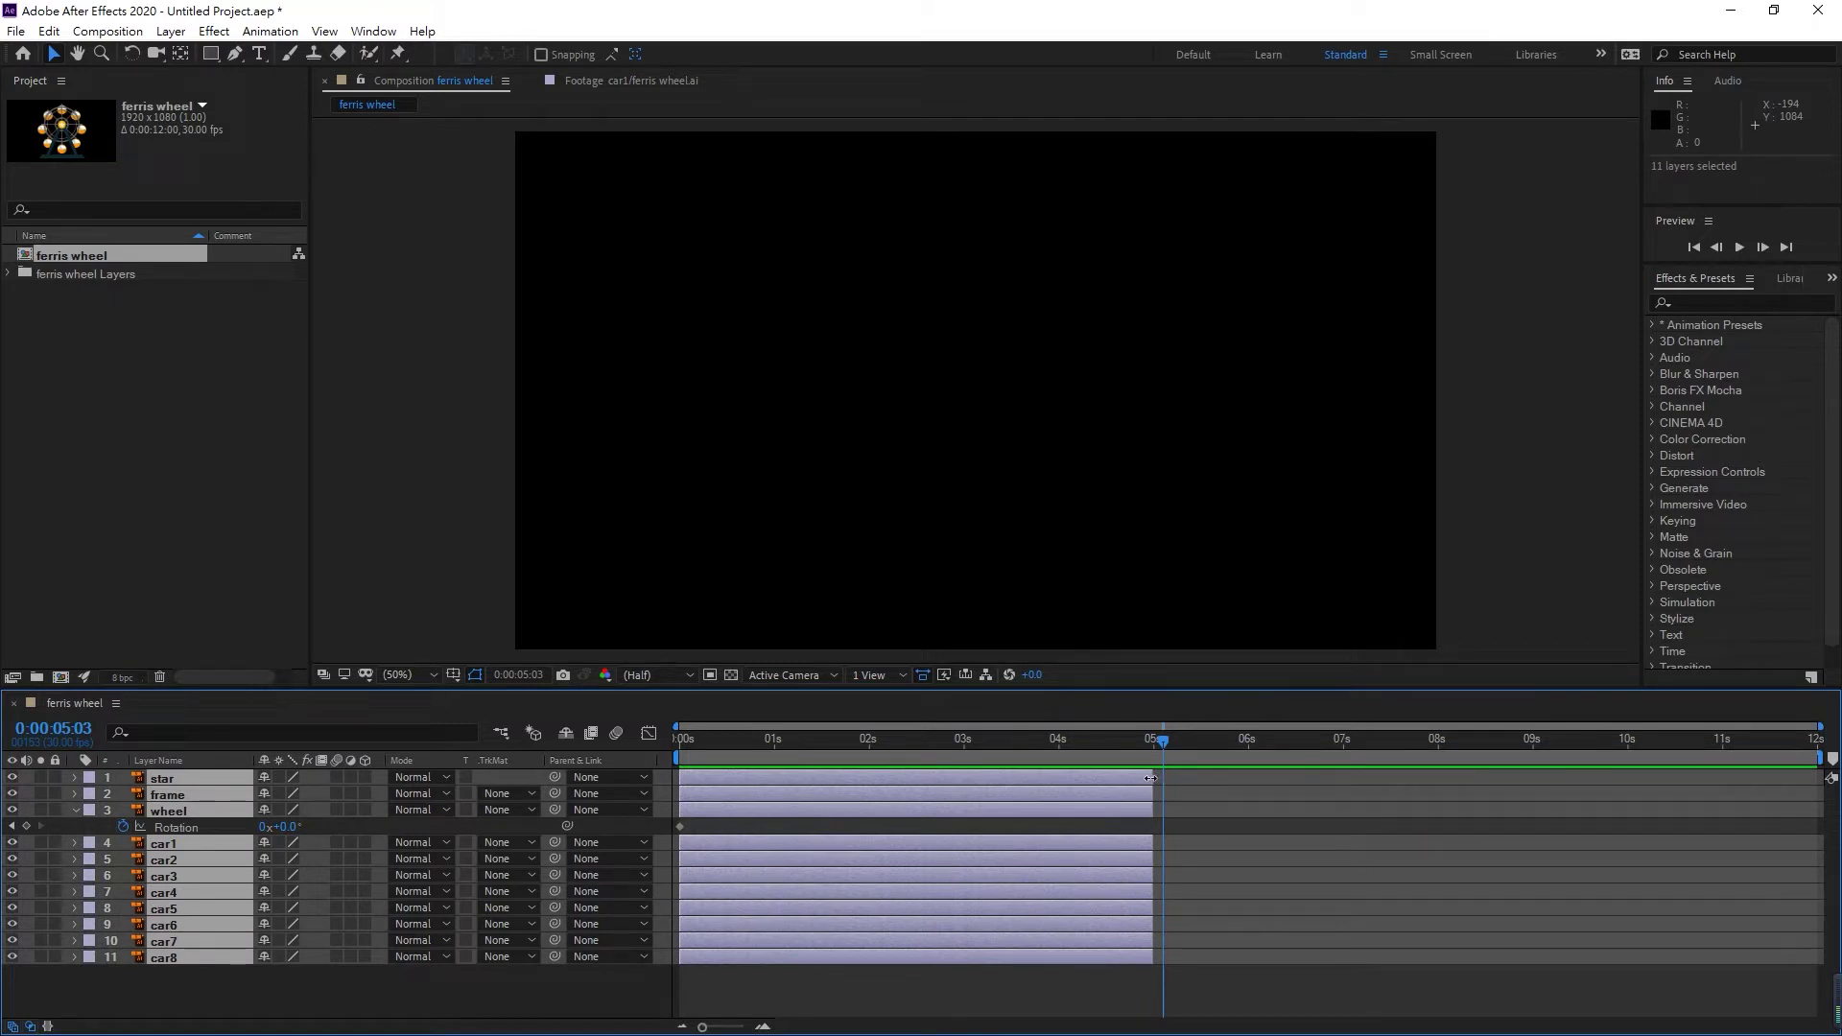
drag(1152, 775, 1820, 768)
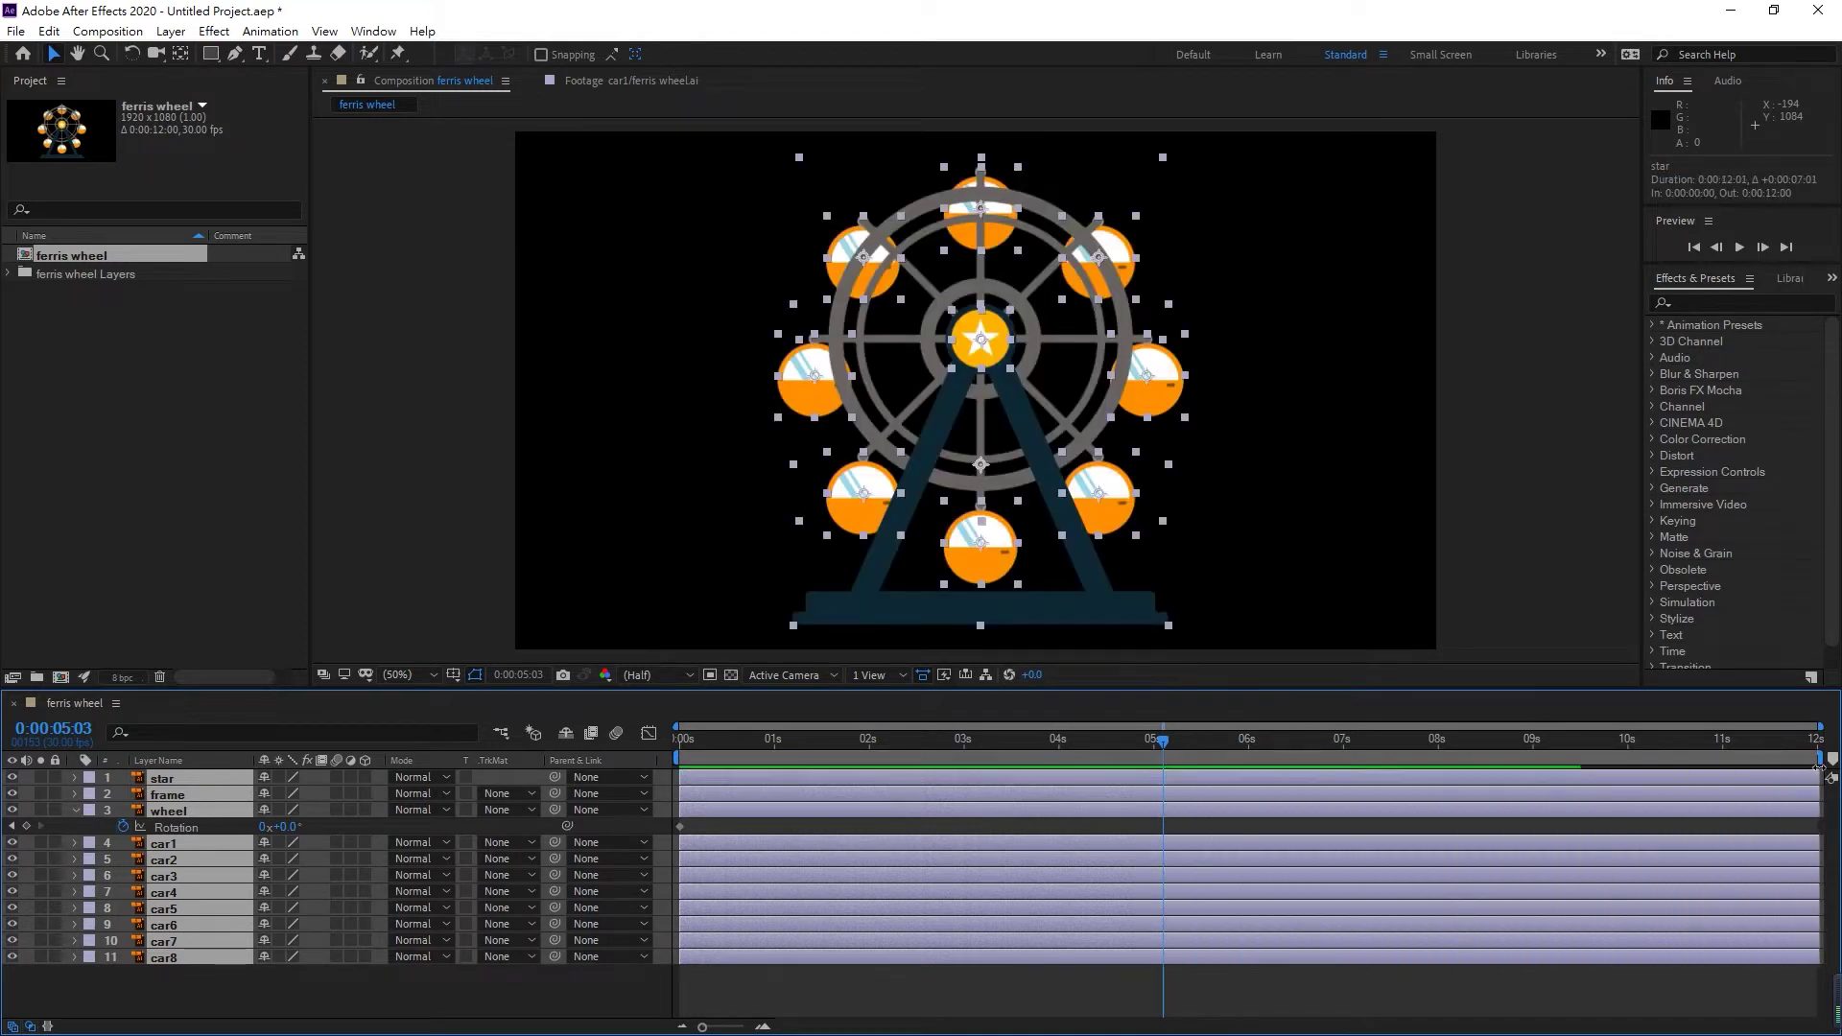
- Add a Rotation keyframe of 1x+0.0° to the wheel layer at 0:00:11:29
drag(1164, 744, 1817, 744)
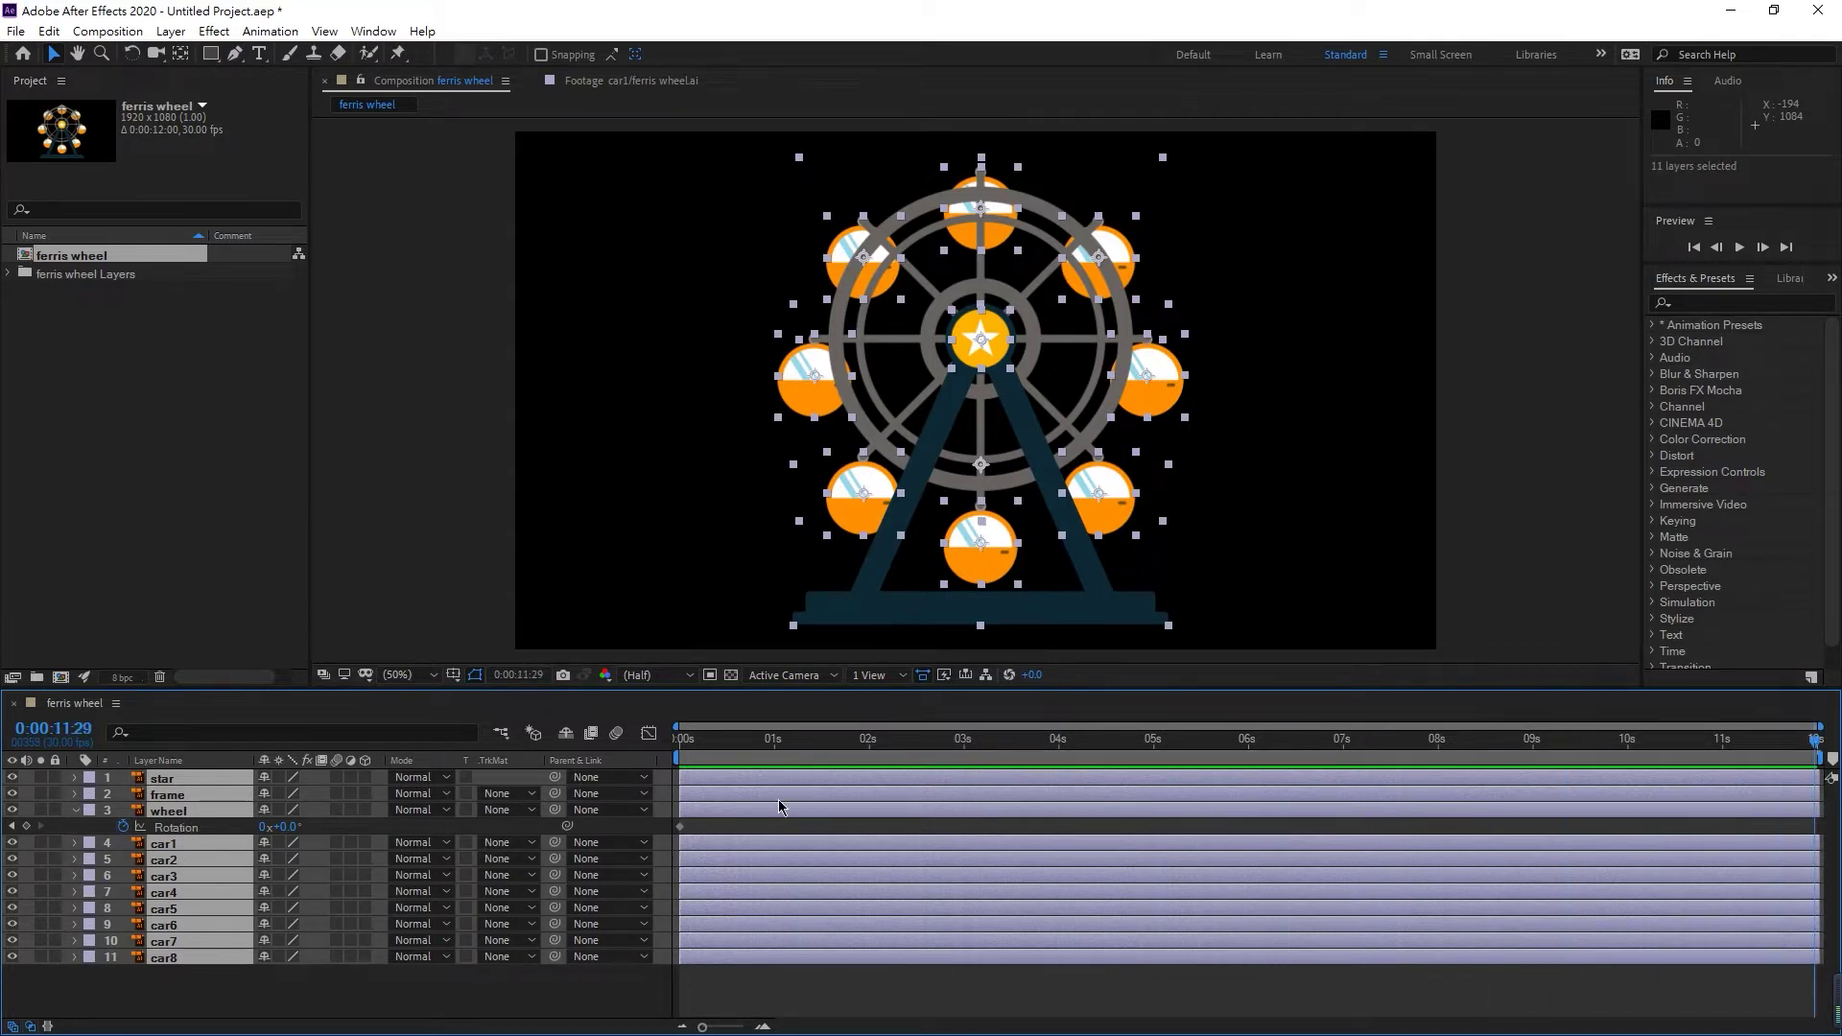
click(734, 979)
click(195, 815)
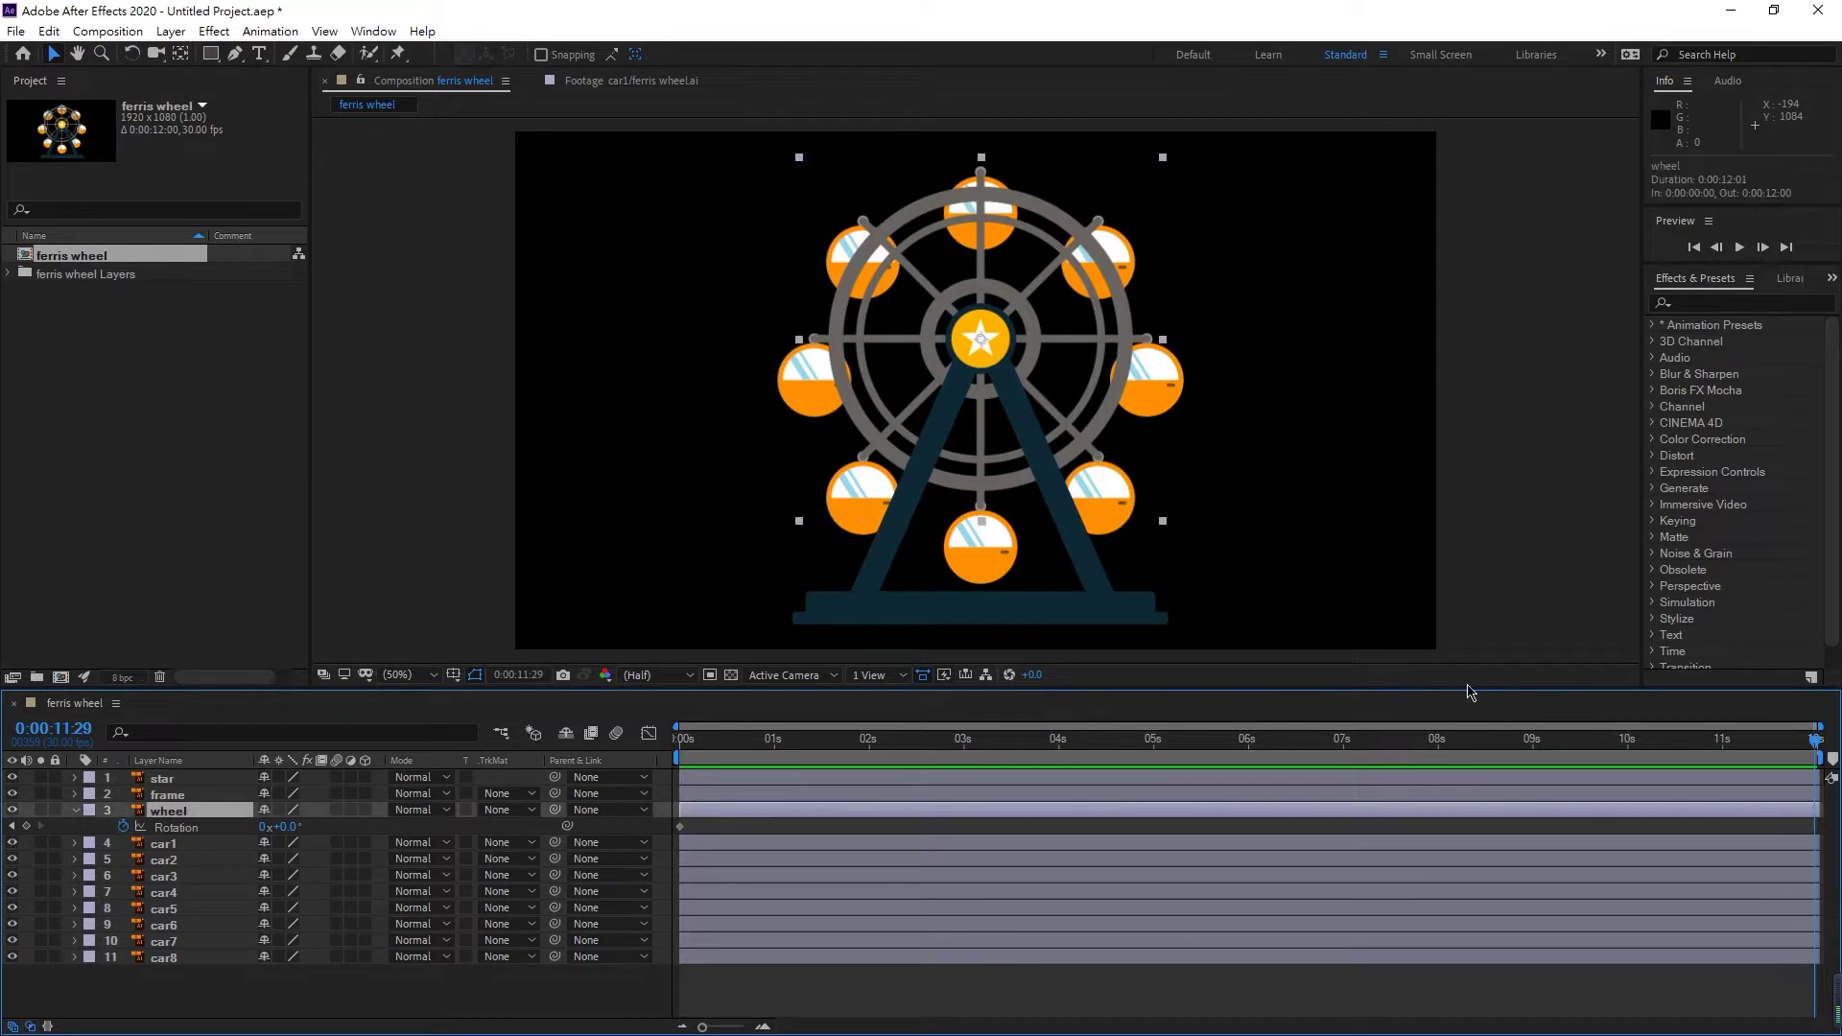
drag(1736, 746, 1816, 741)
click(261, 829)
key(Return)
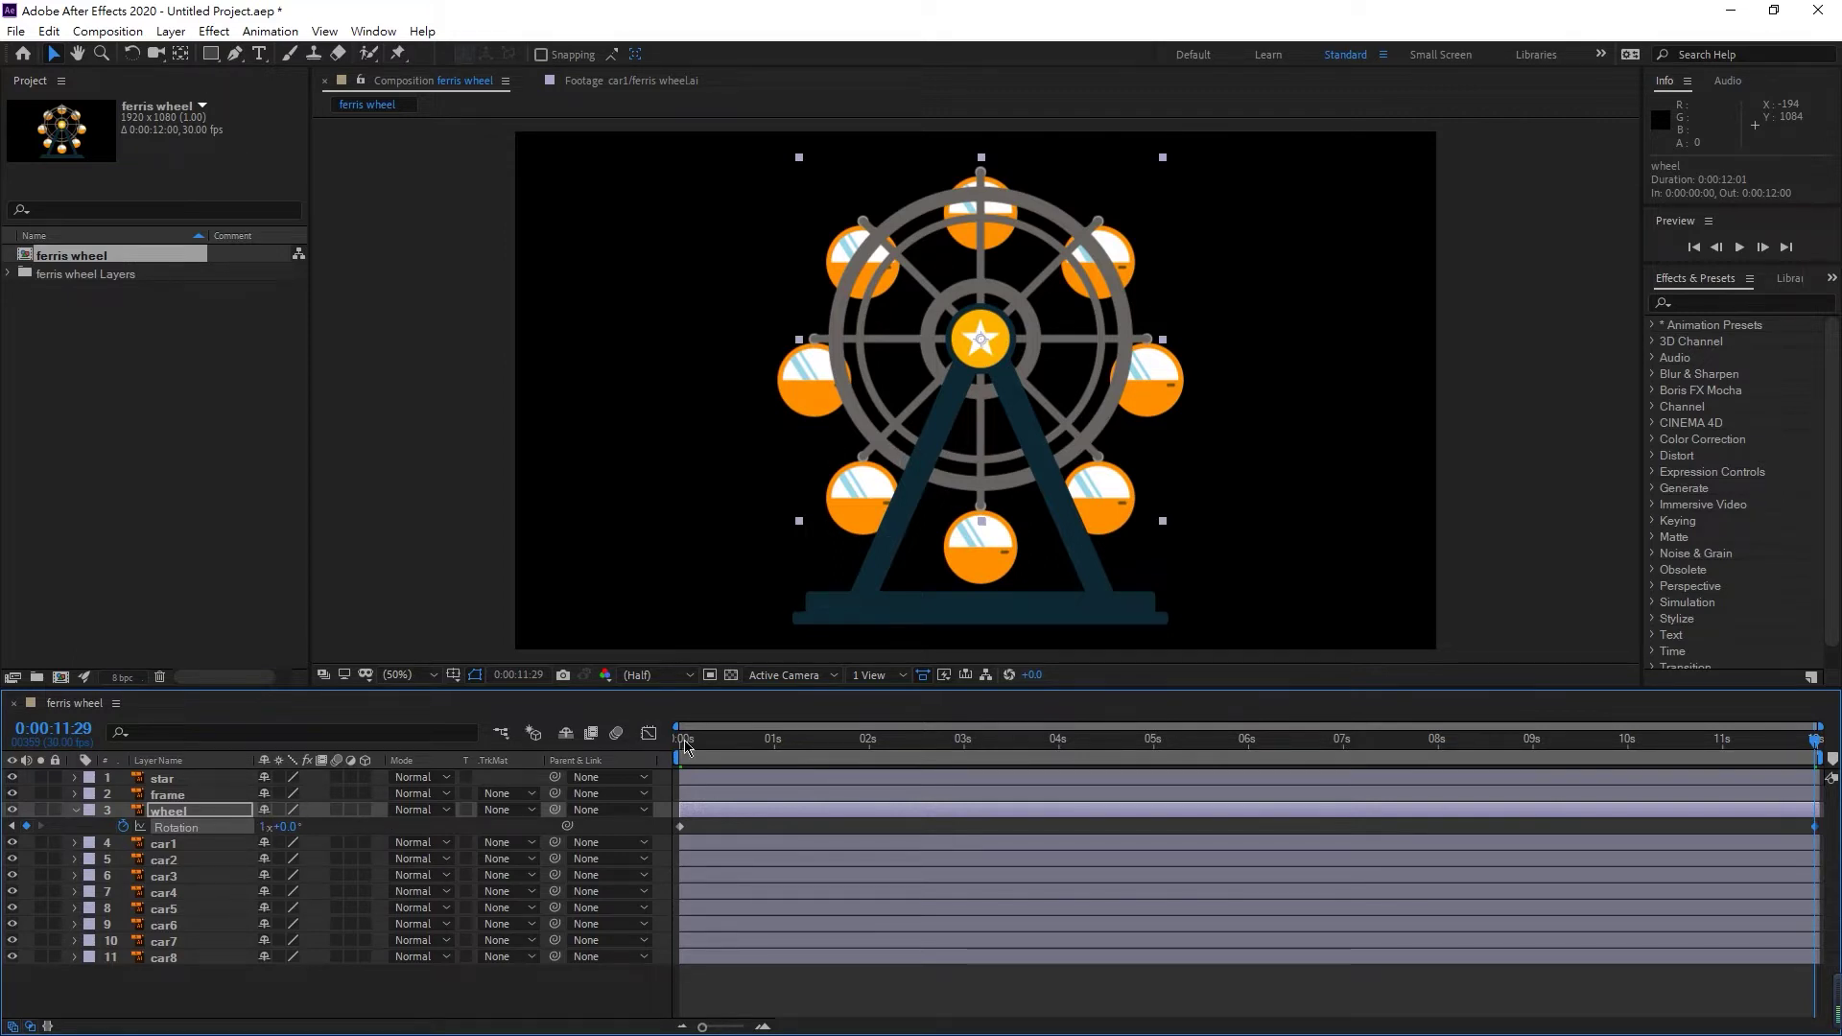
- Preview the wheel's rotation by playing the composition and scrubbing from its start to its end
key(space)
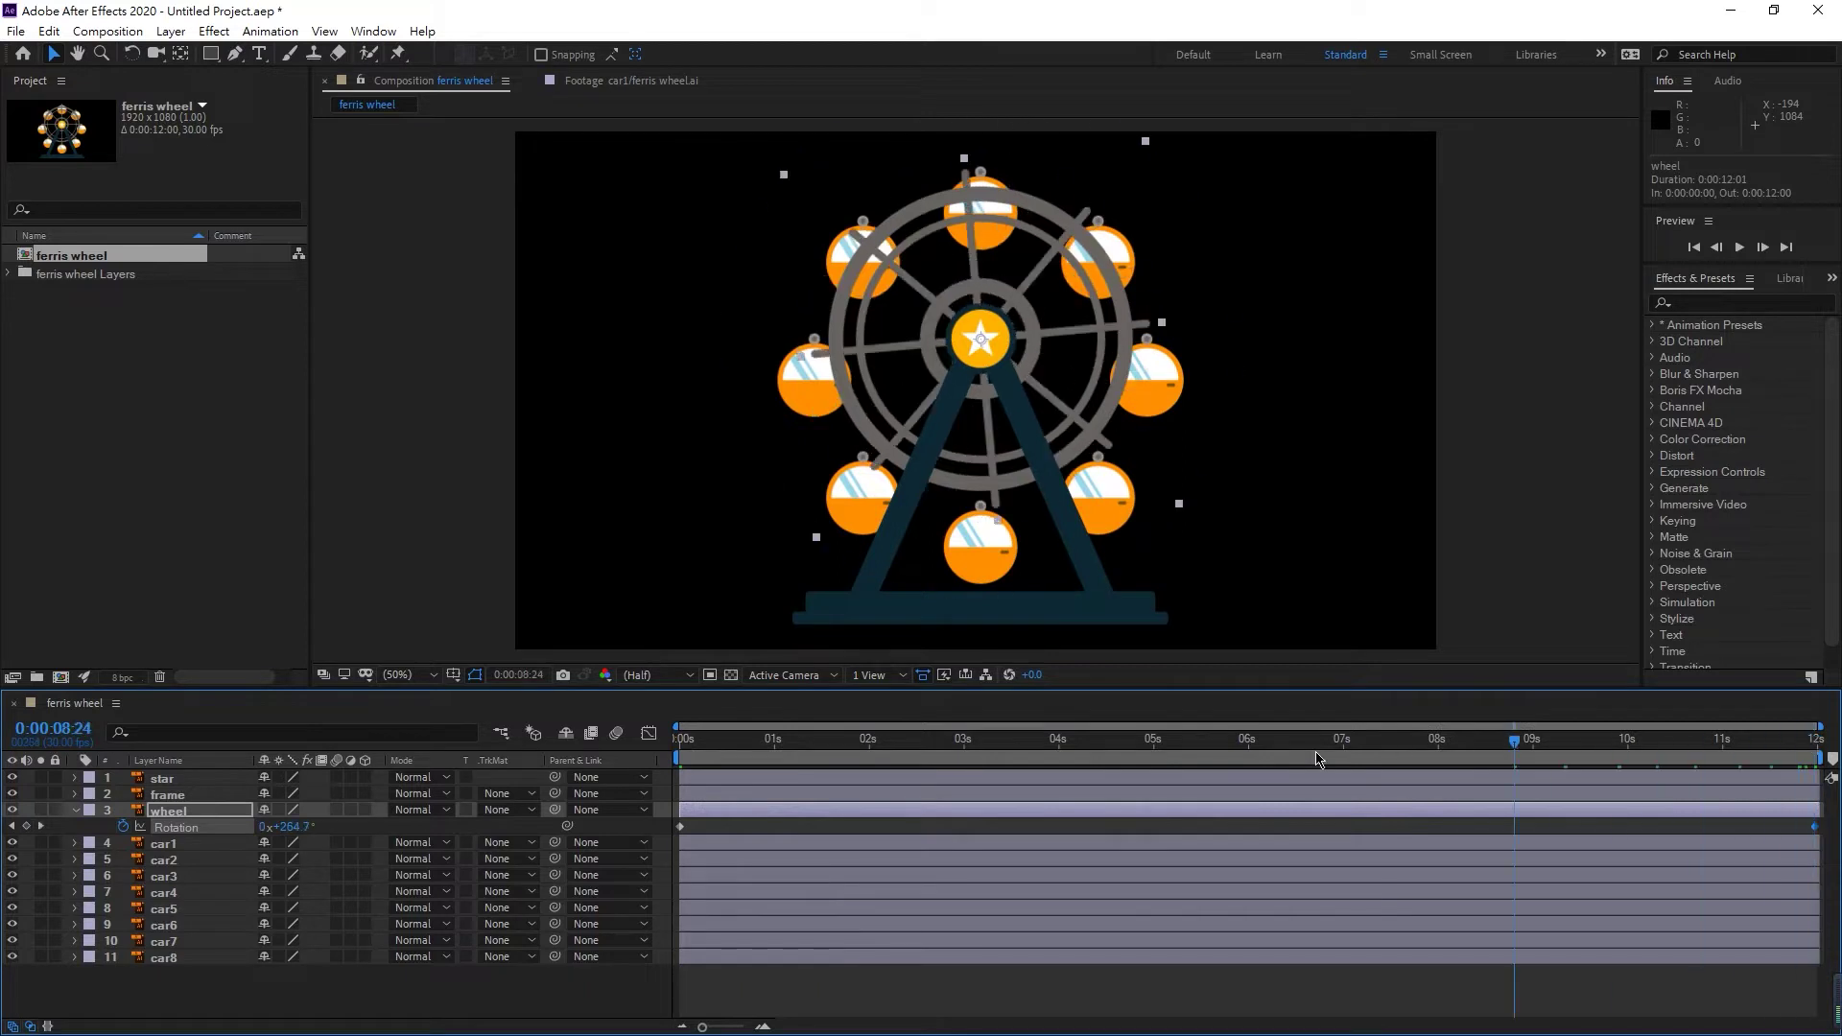
drag(786, 770, 1663, 763)
key(Home)
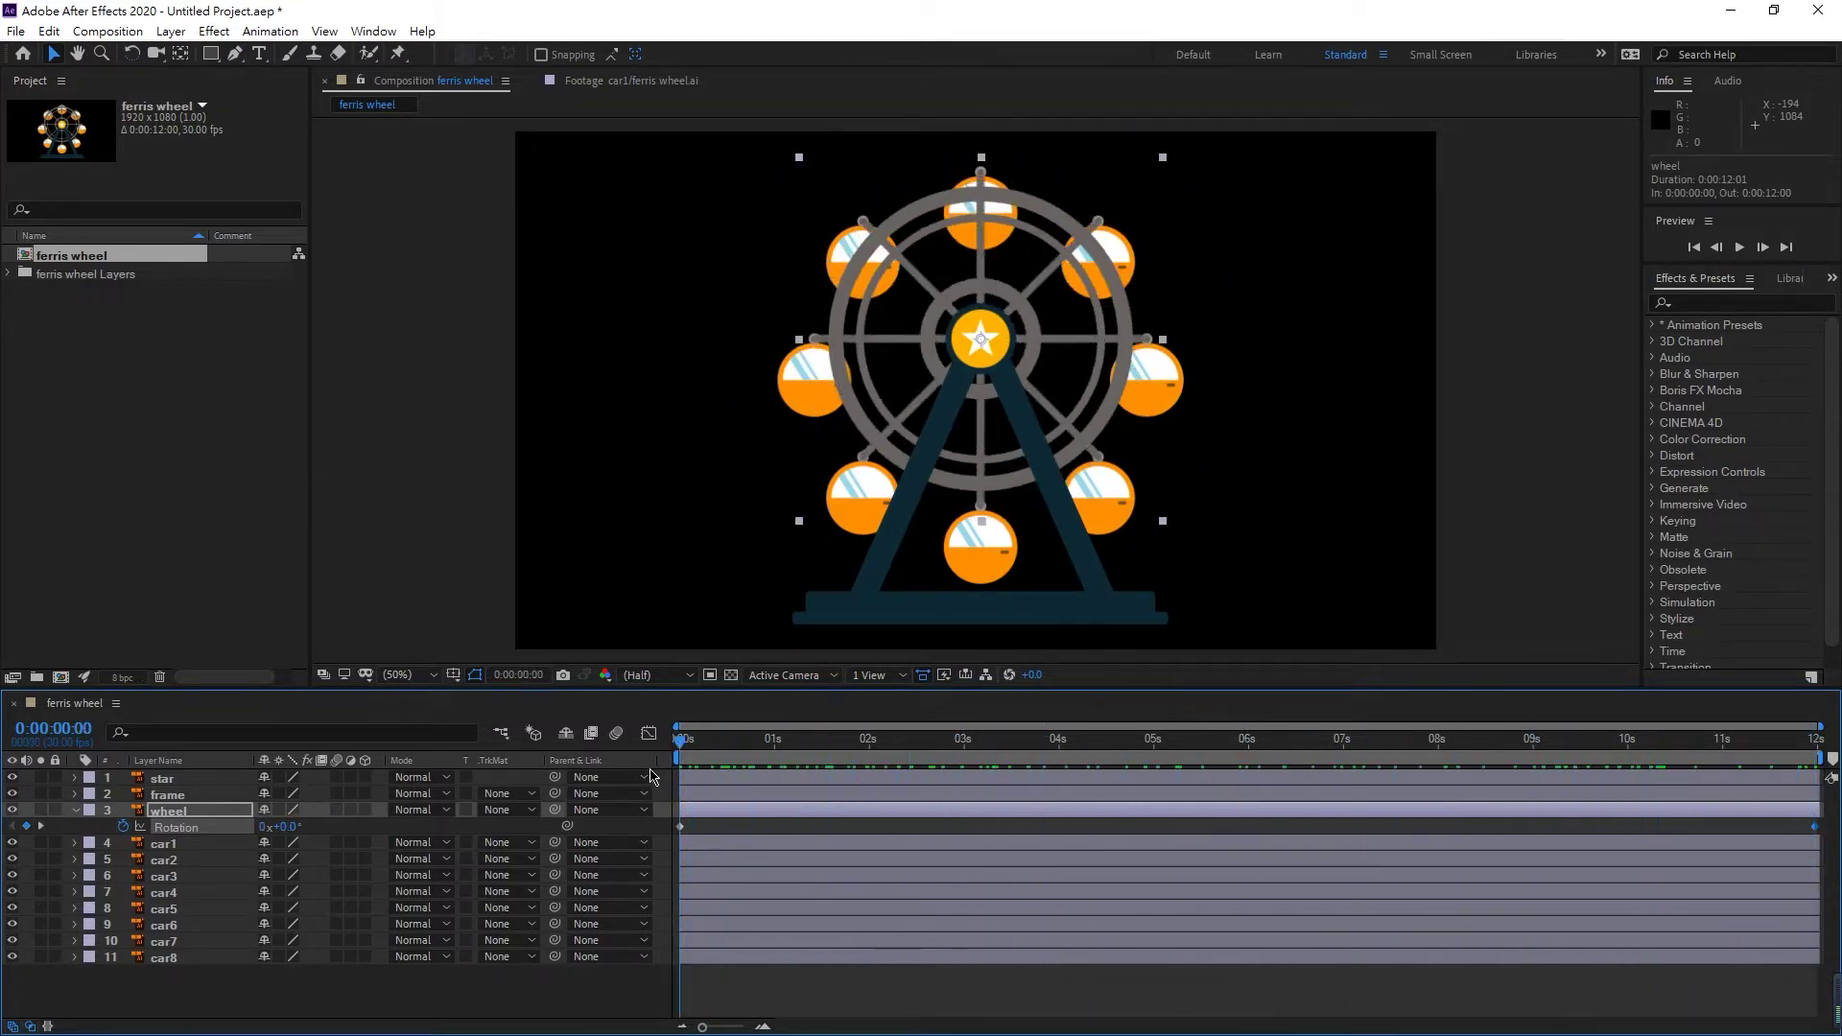
drag(683, 749, 1816, 743)
- Parent all gondola layers from car1 to car8 to the wheel layer
click(164, 845)
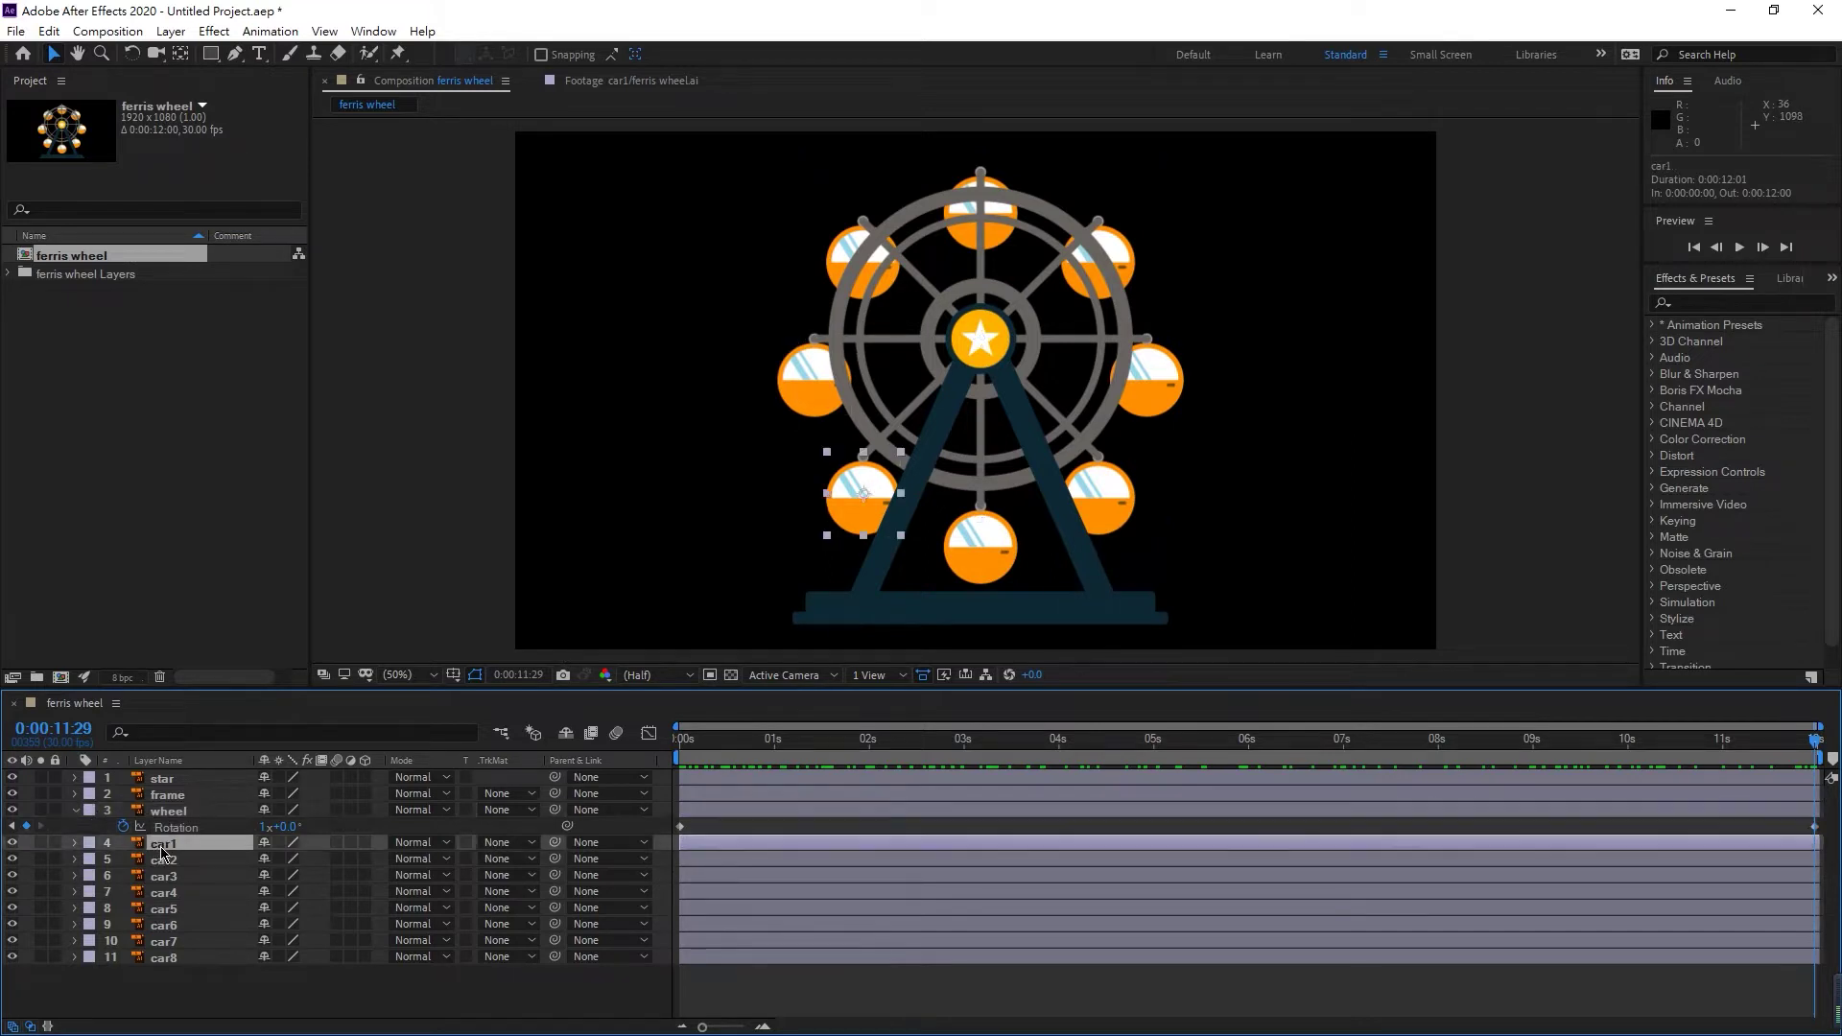
shift+click(167, 957)
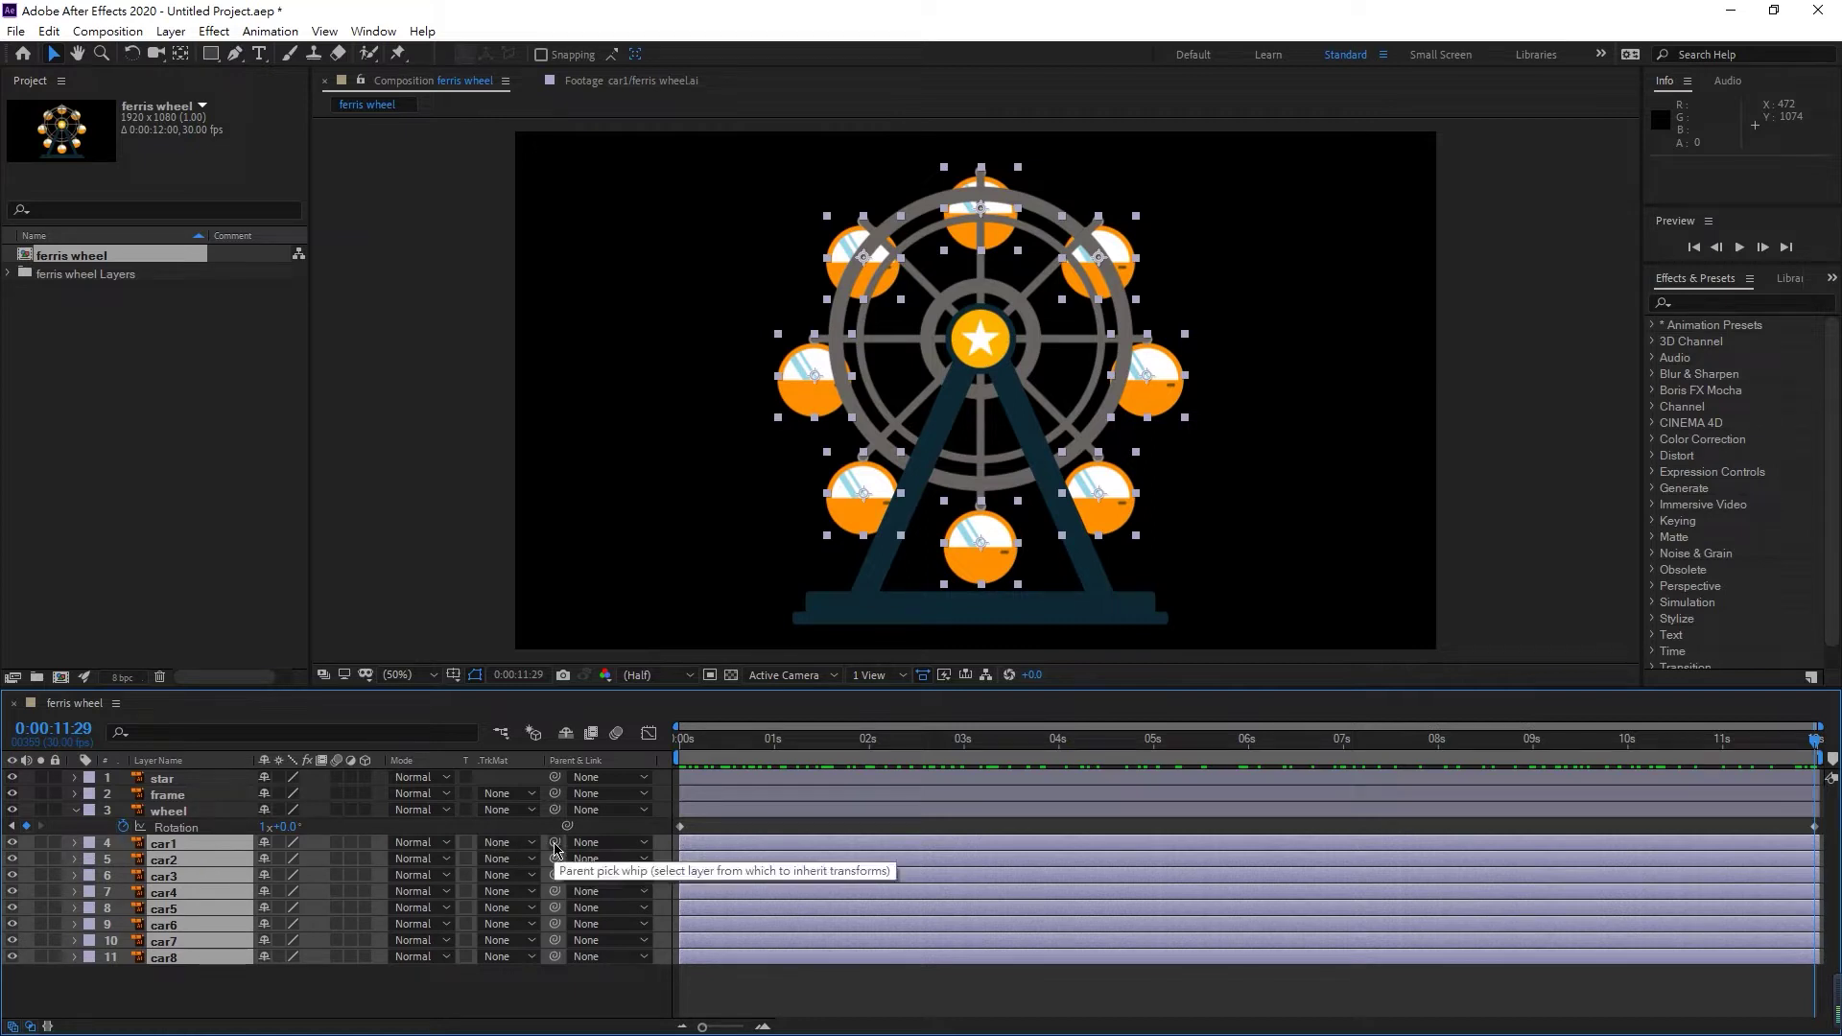
drag(554, 844, 174, 821)
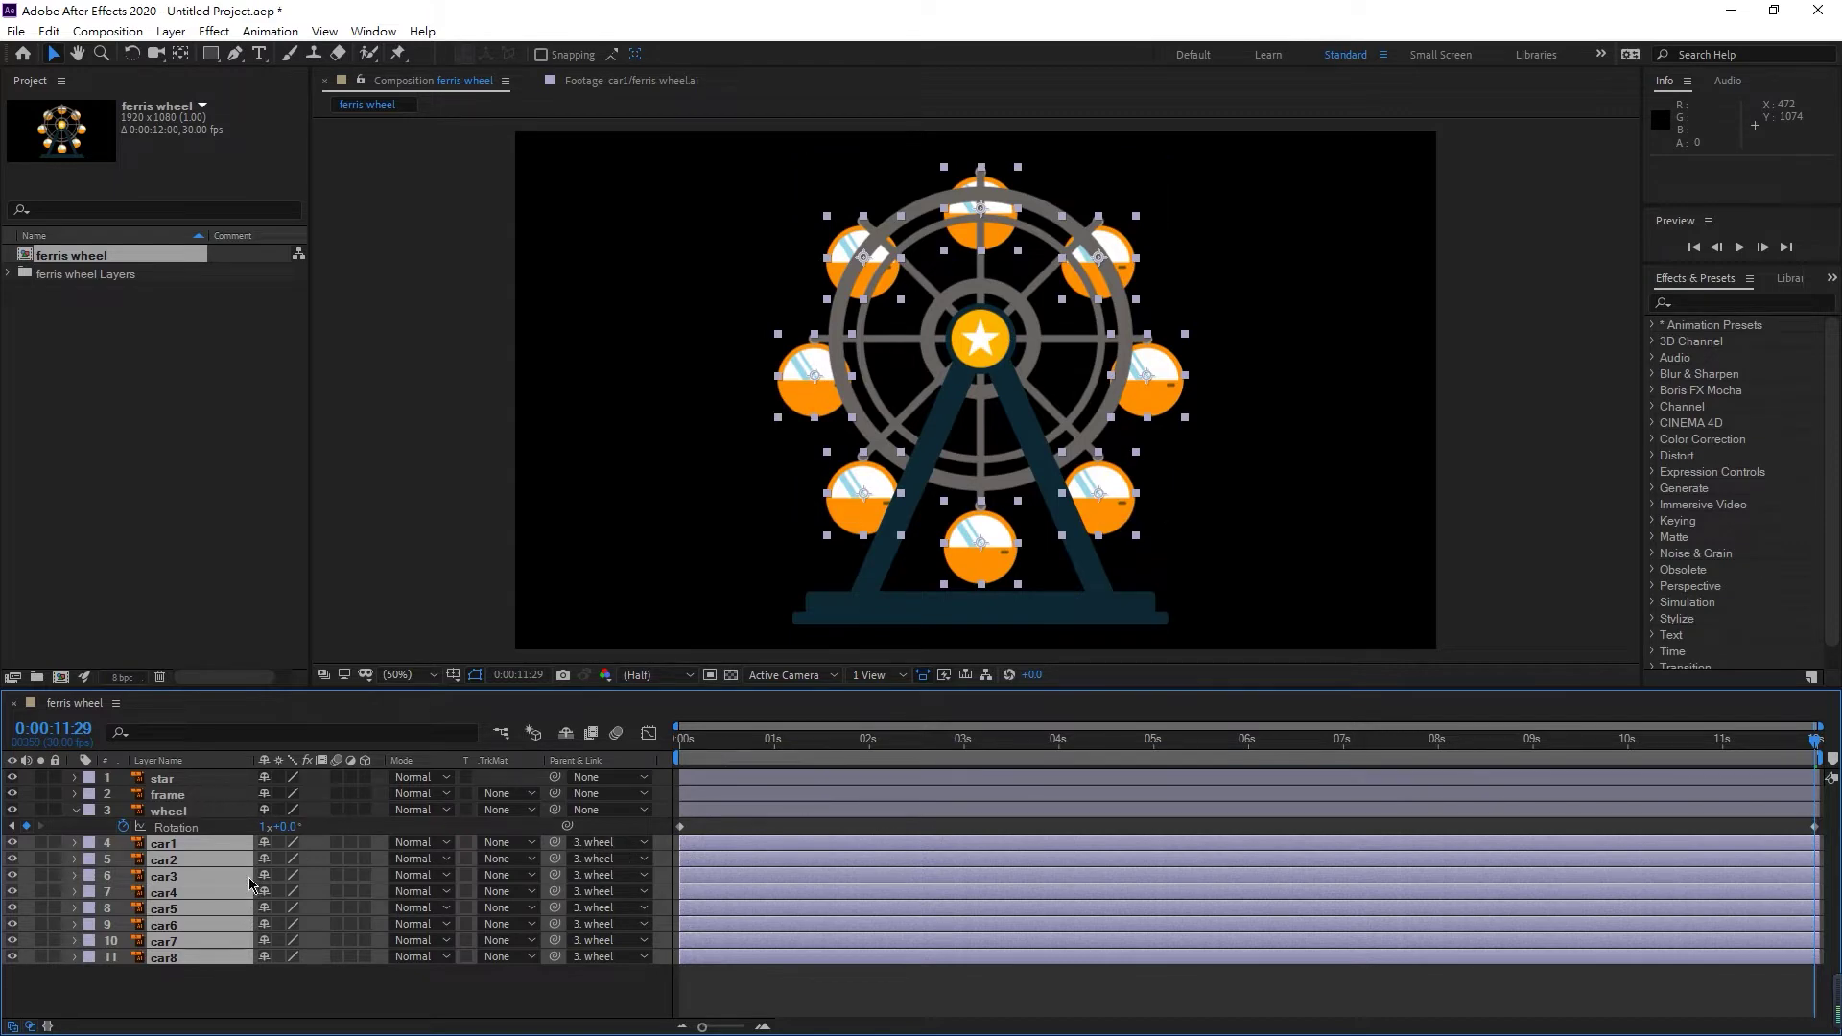
- Preview the gondolas' motion with the wheel by playing the composition from its start
click(695, 746)
drag(678, 753, 586, 800)
key(space)
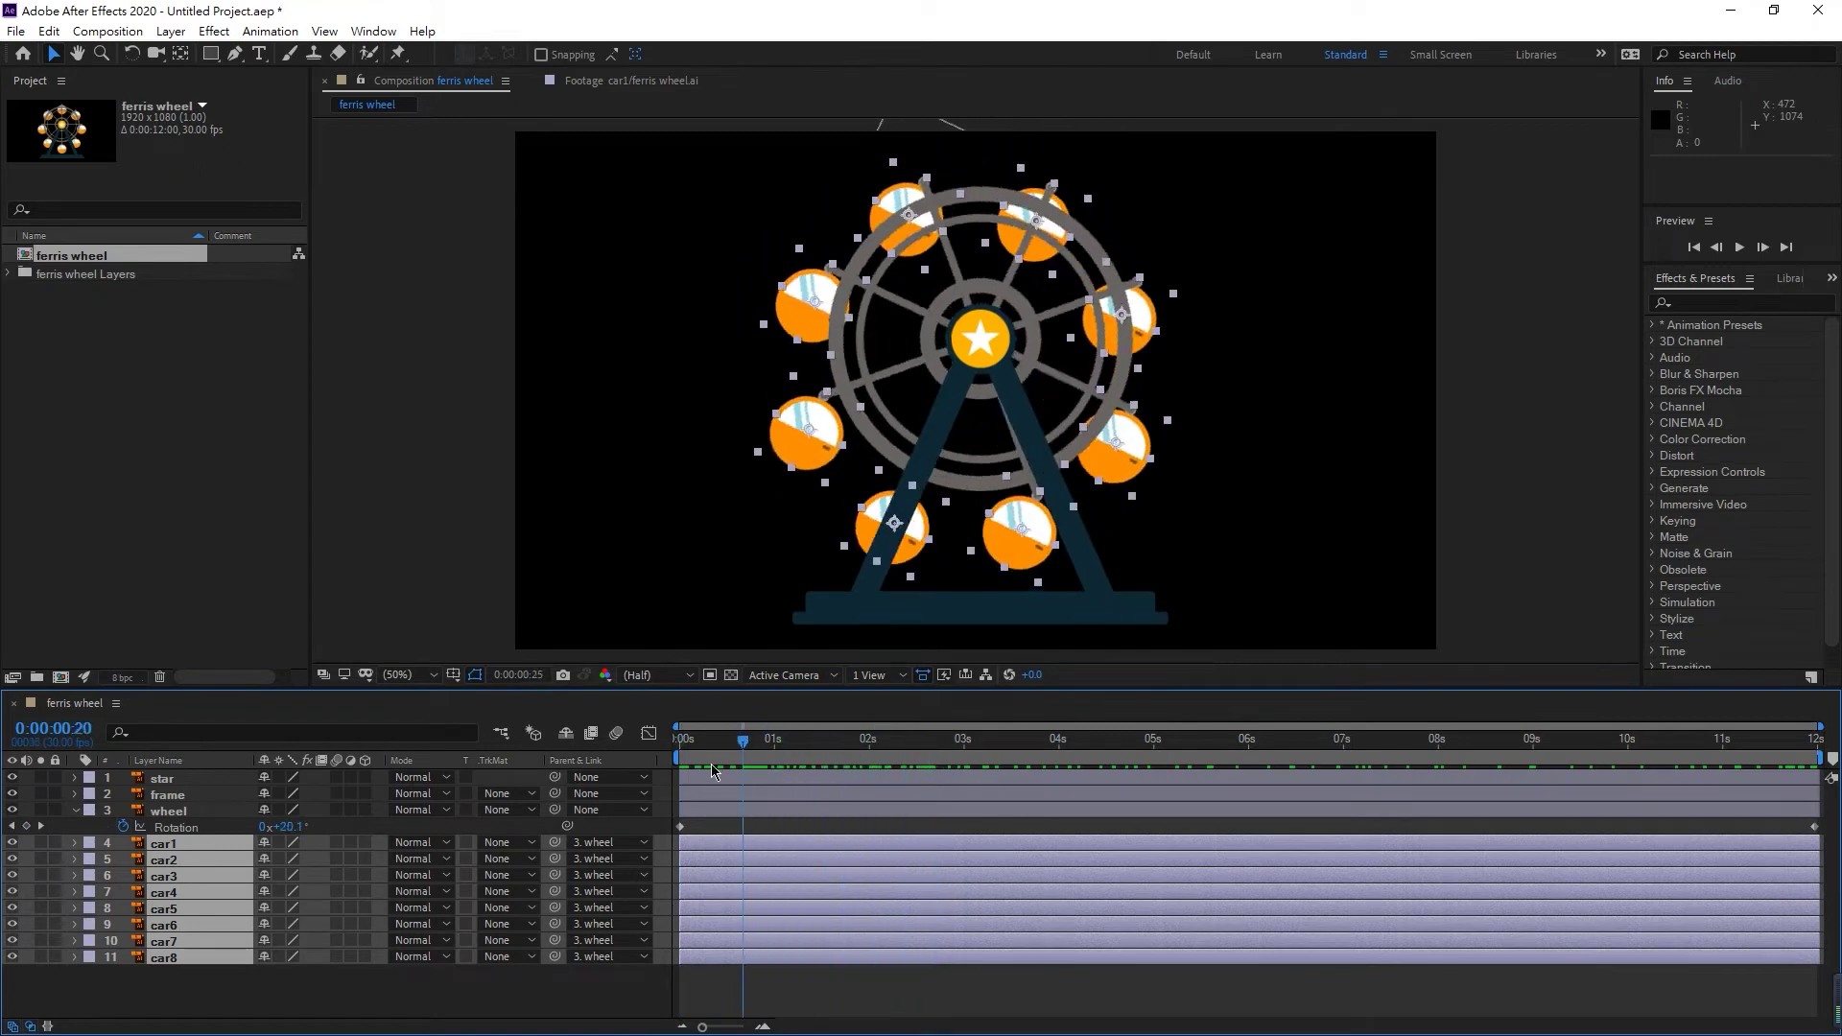
key(space)
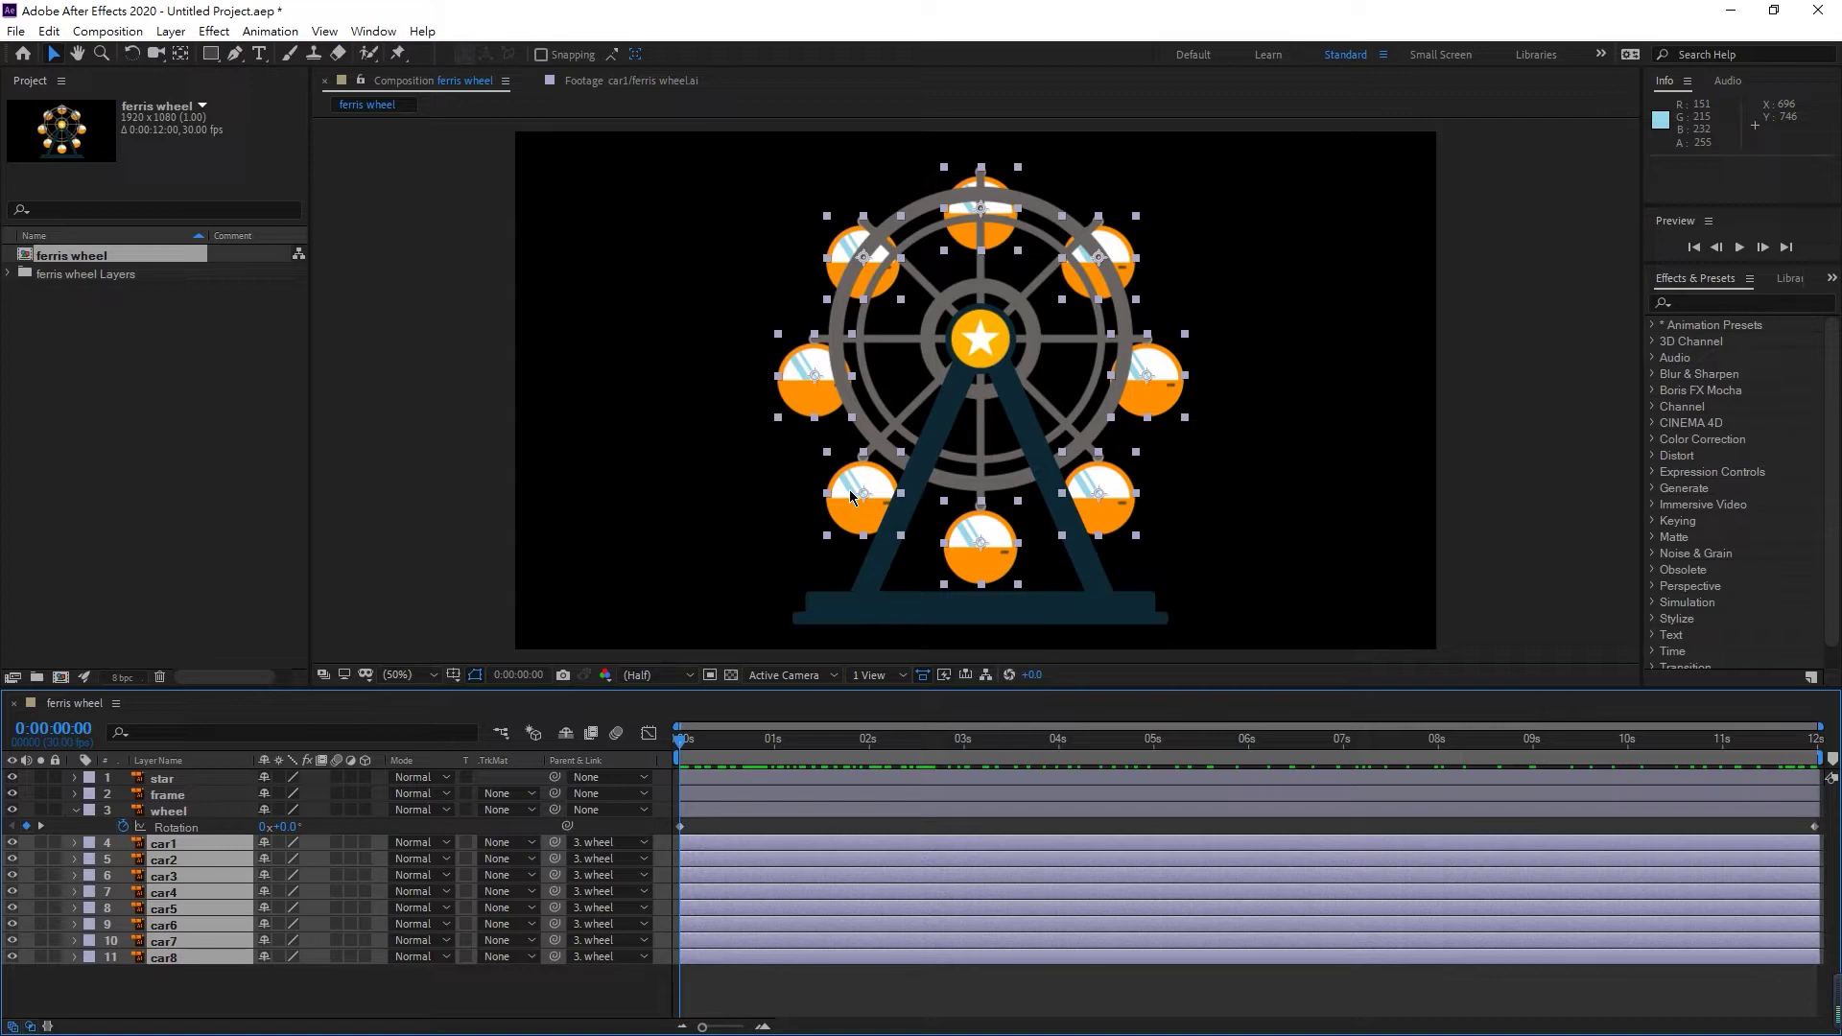
- Deselect the gondola layers and lock the star, frame and wheel layers
scroll(850, 495, up, 4)
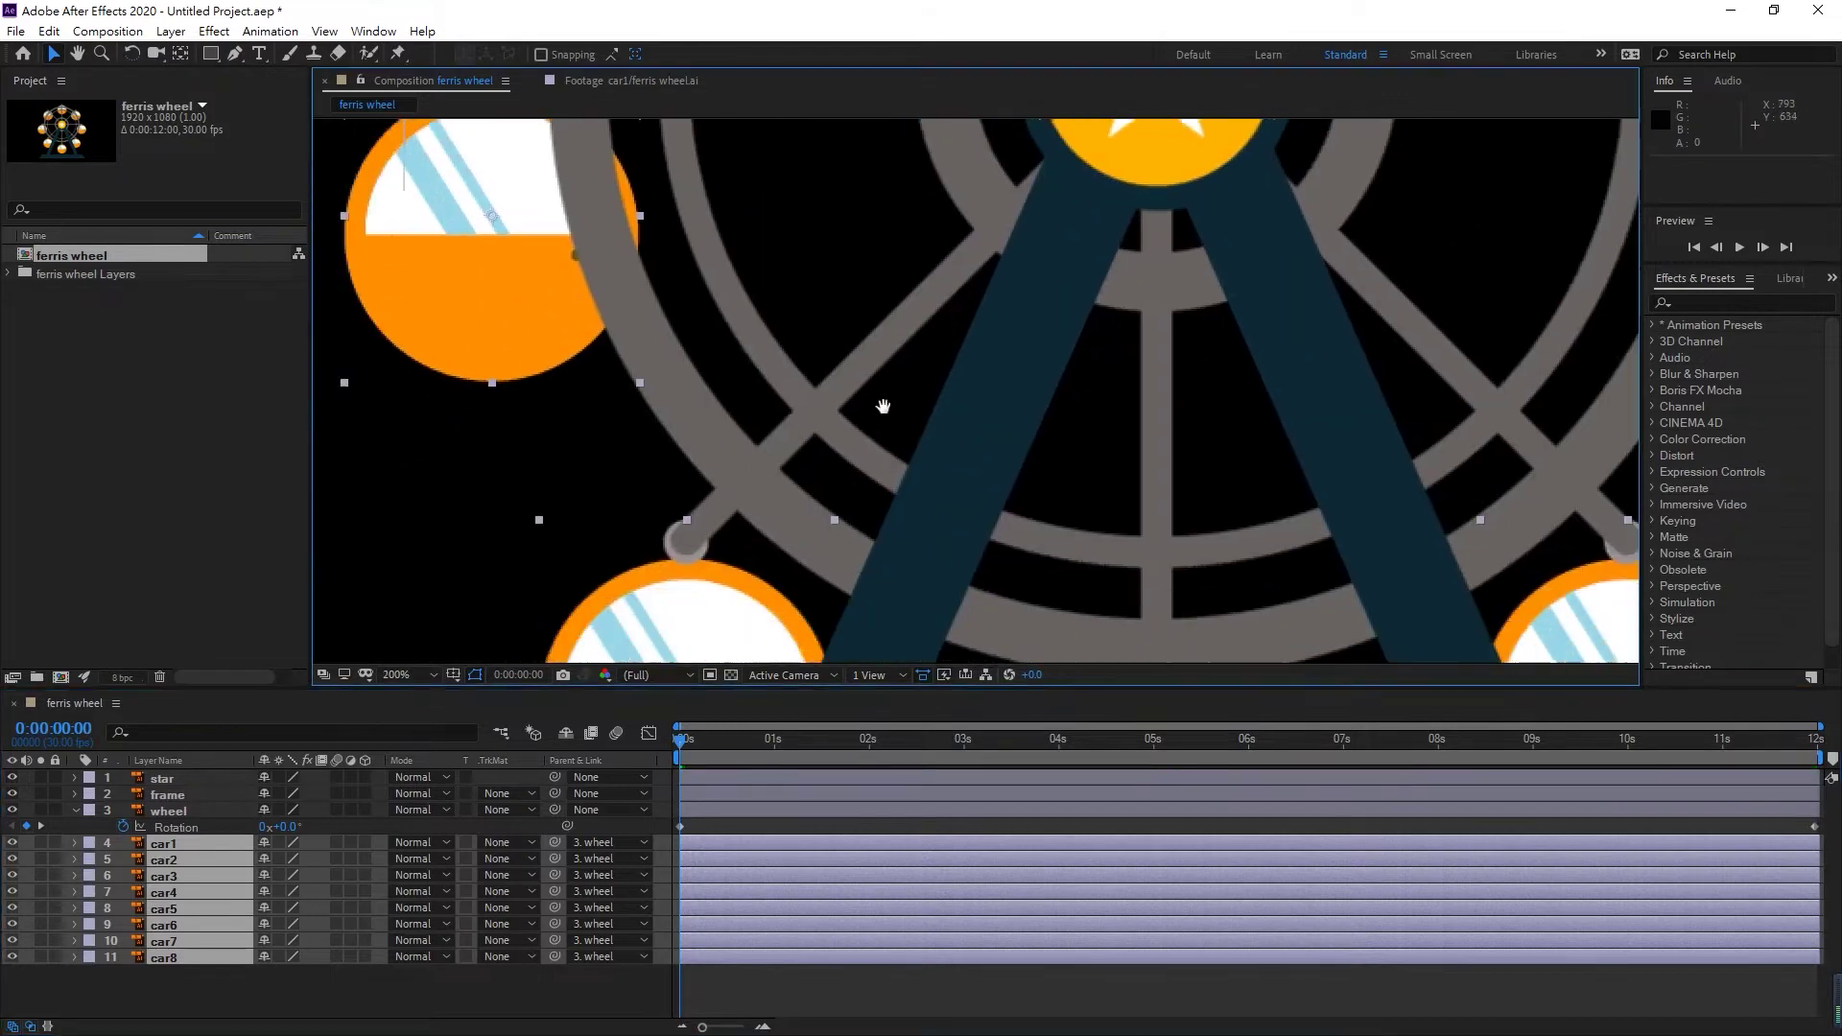
scroll(946, 514, down, 2)
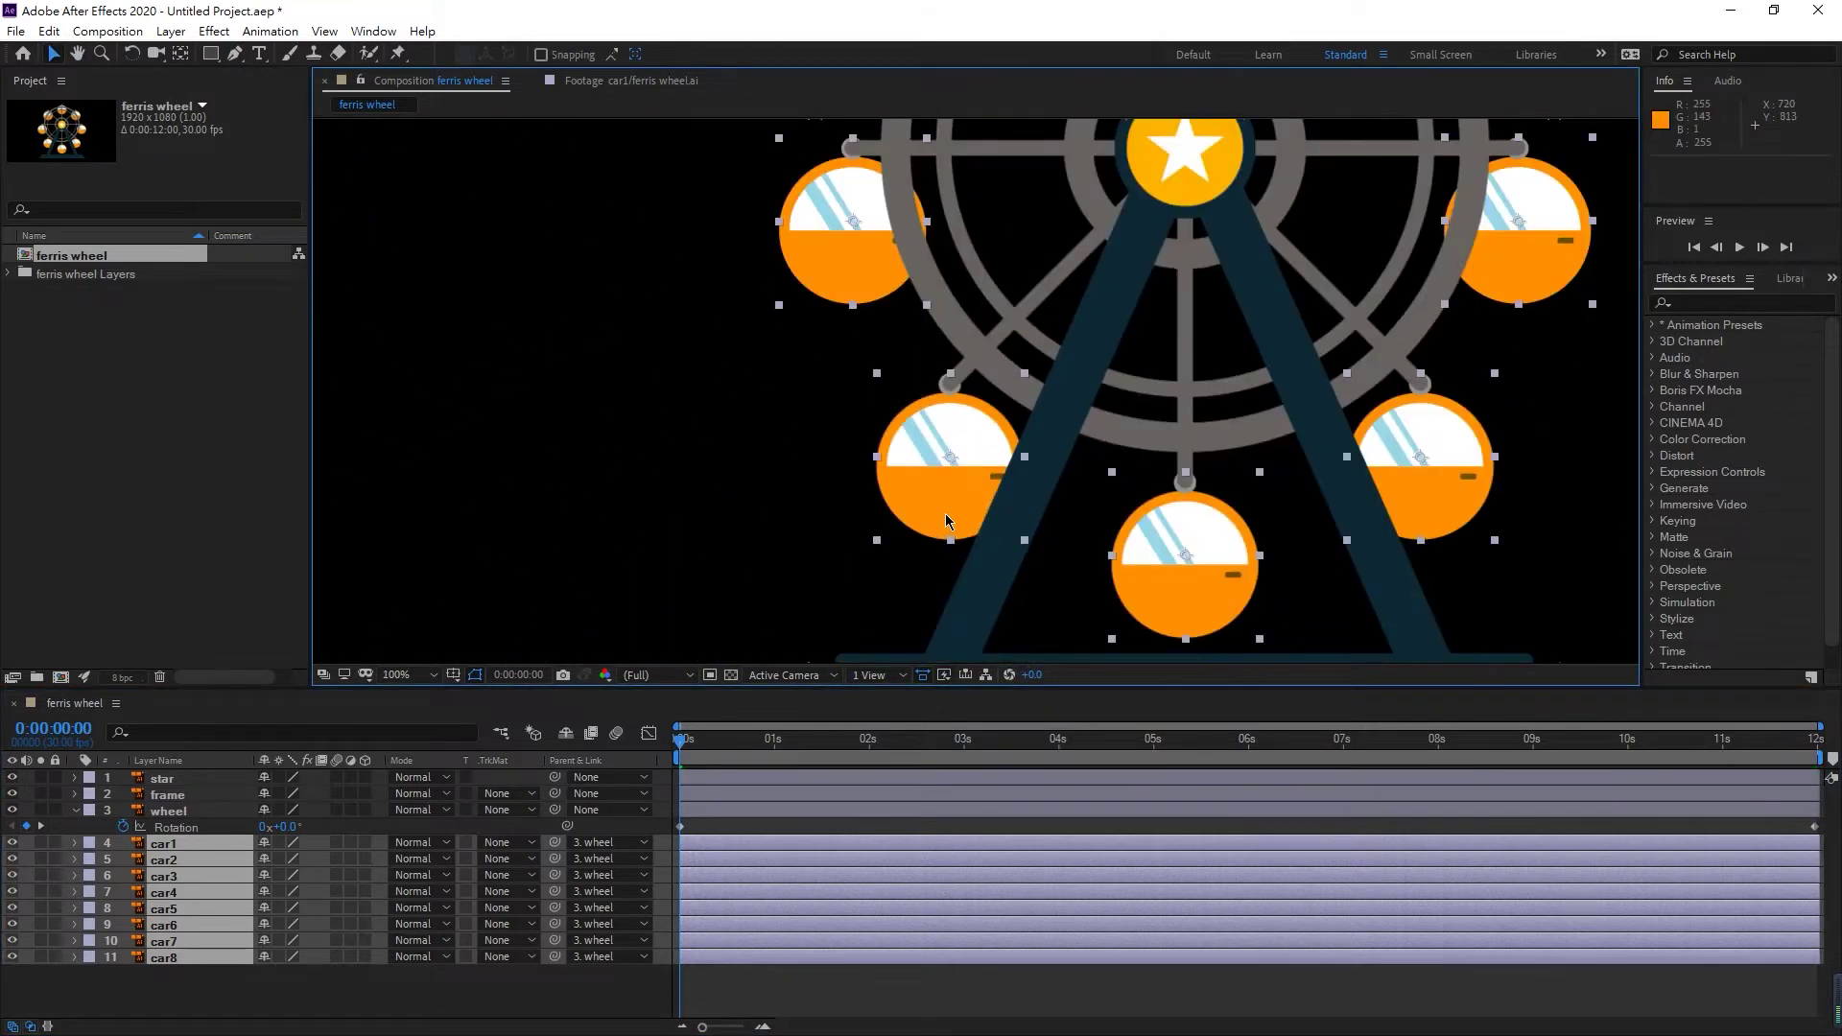
drag(962, 480, 907, 504)
click(736, 531)
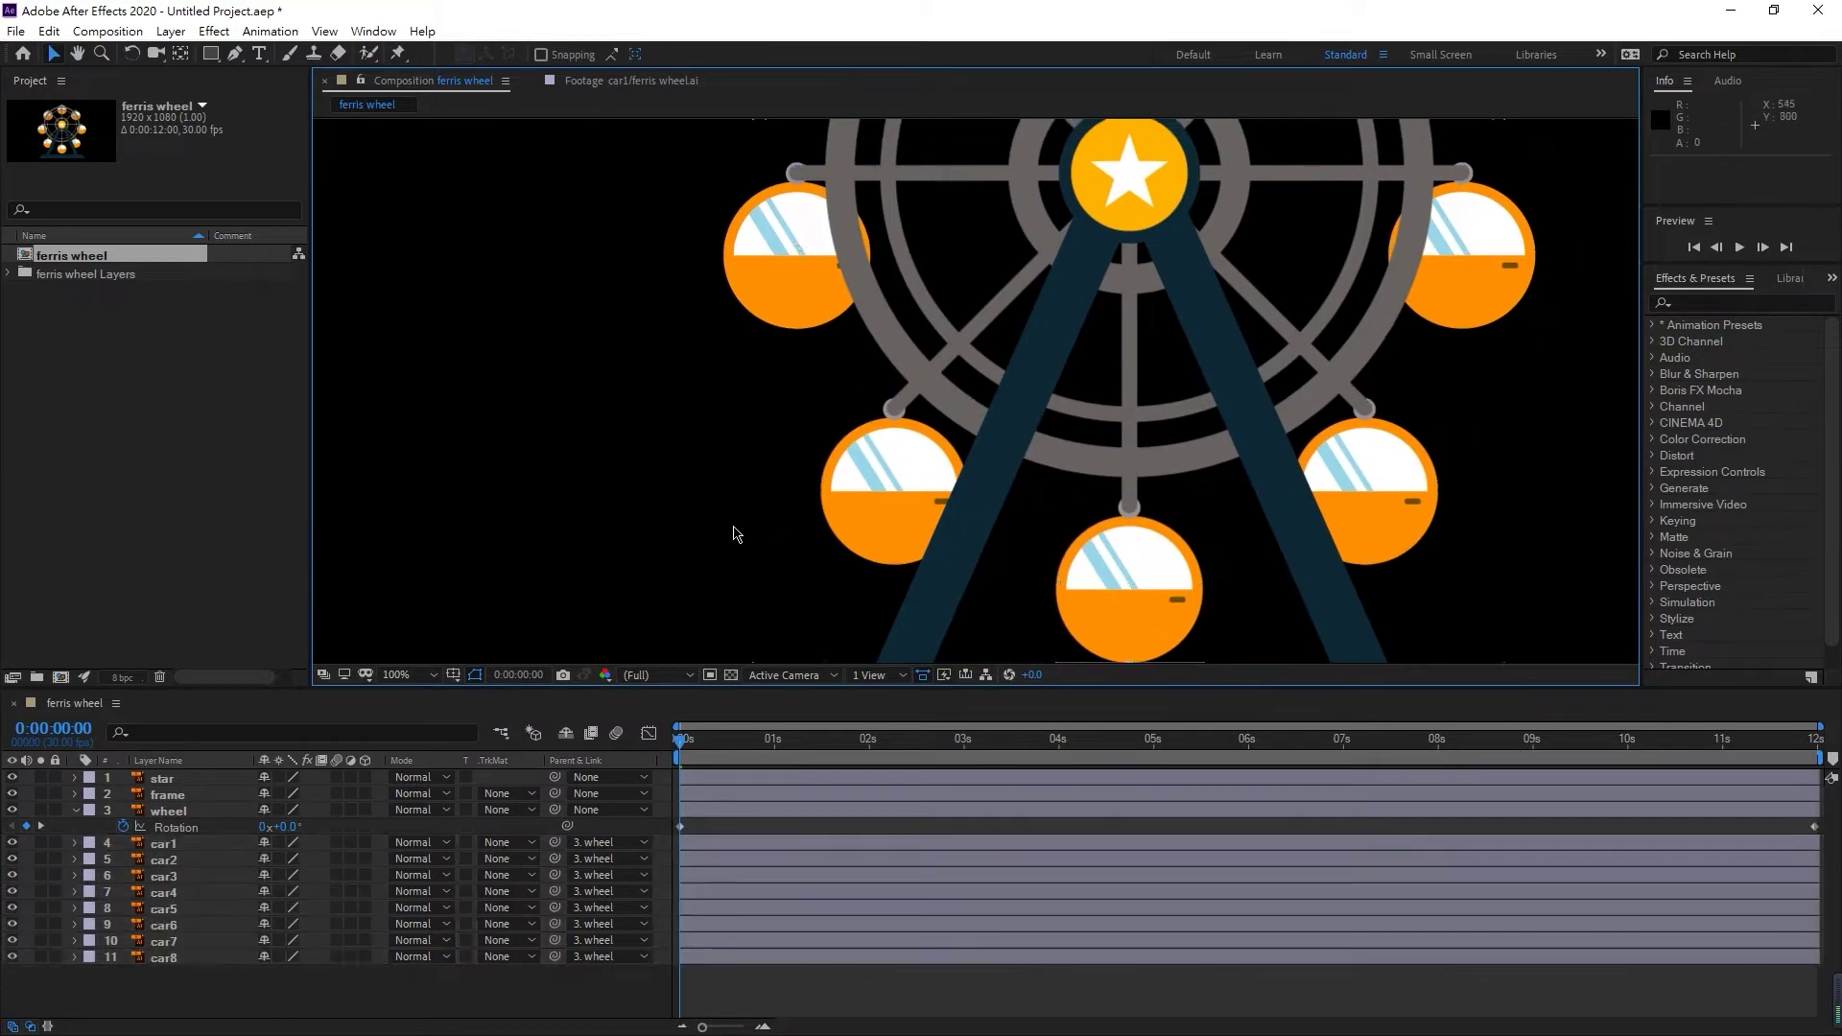
click(878, 500)
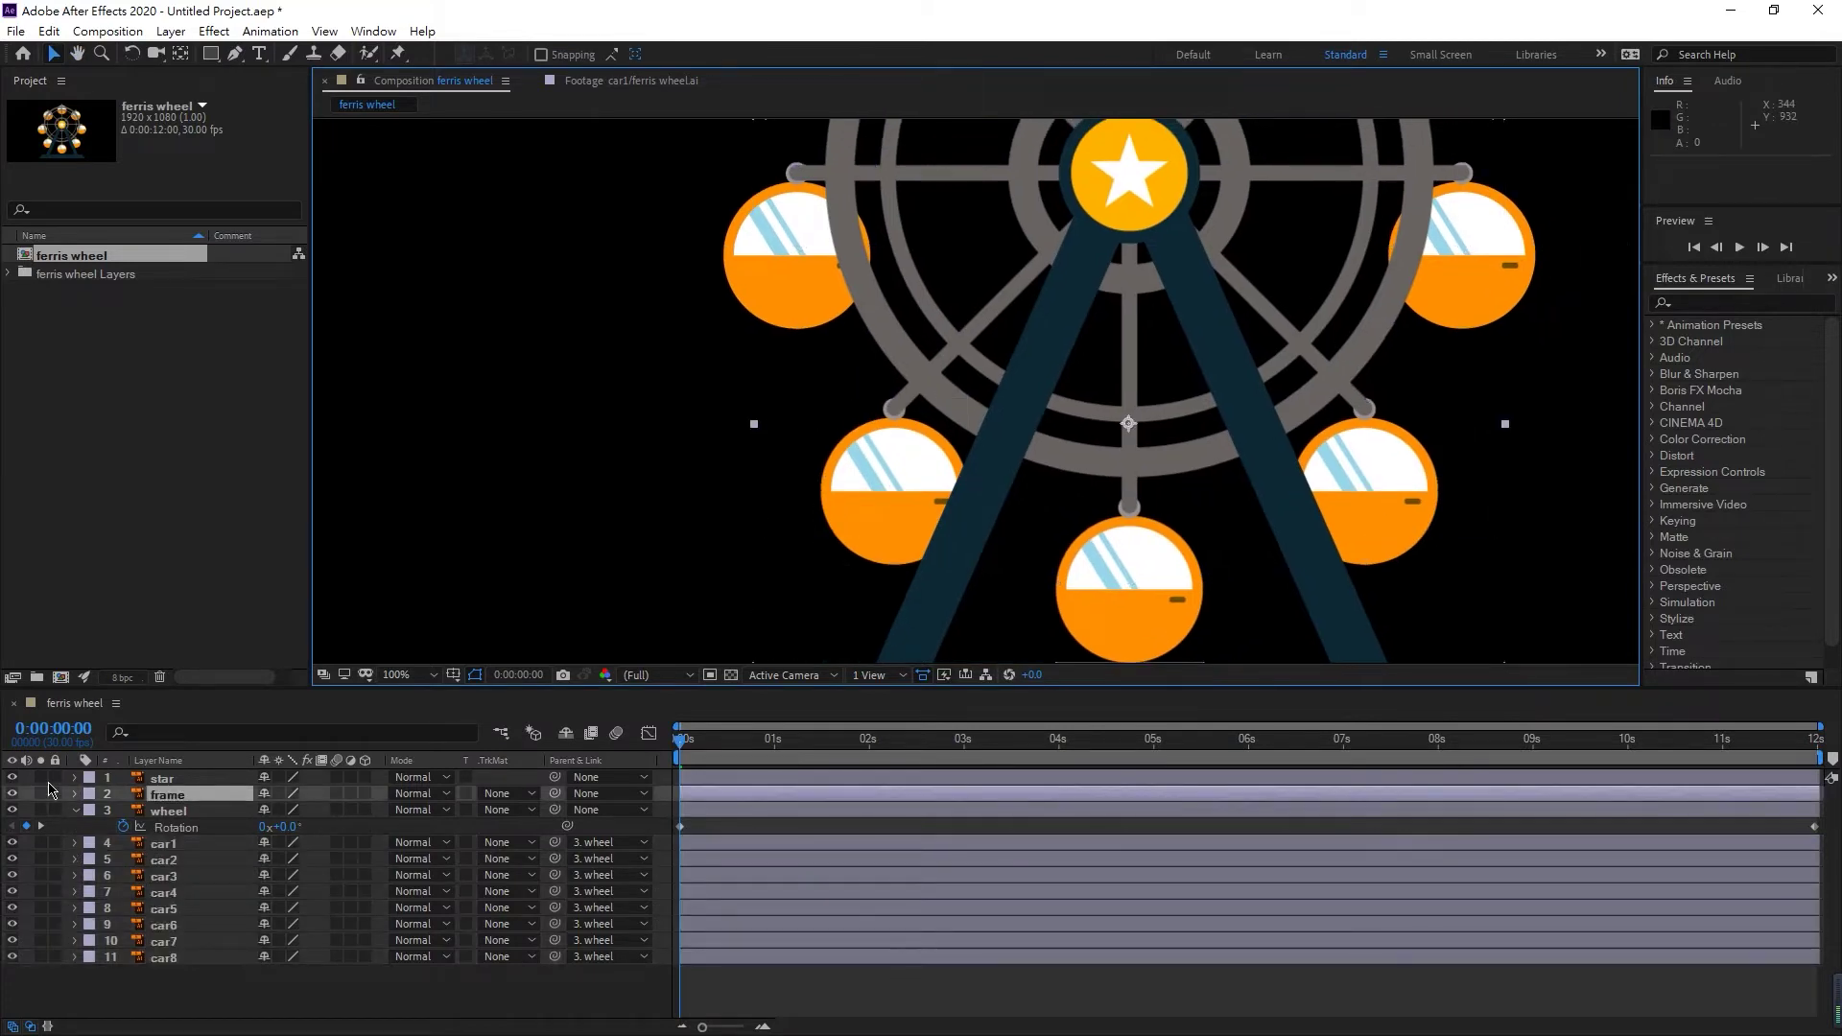
drag(54, 777, 54, 810)
- Try rotating the car1 gondola about its centre anchor point, and undo the rotation
click(853, 473)
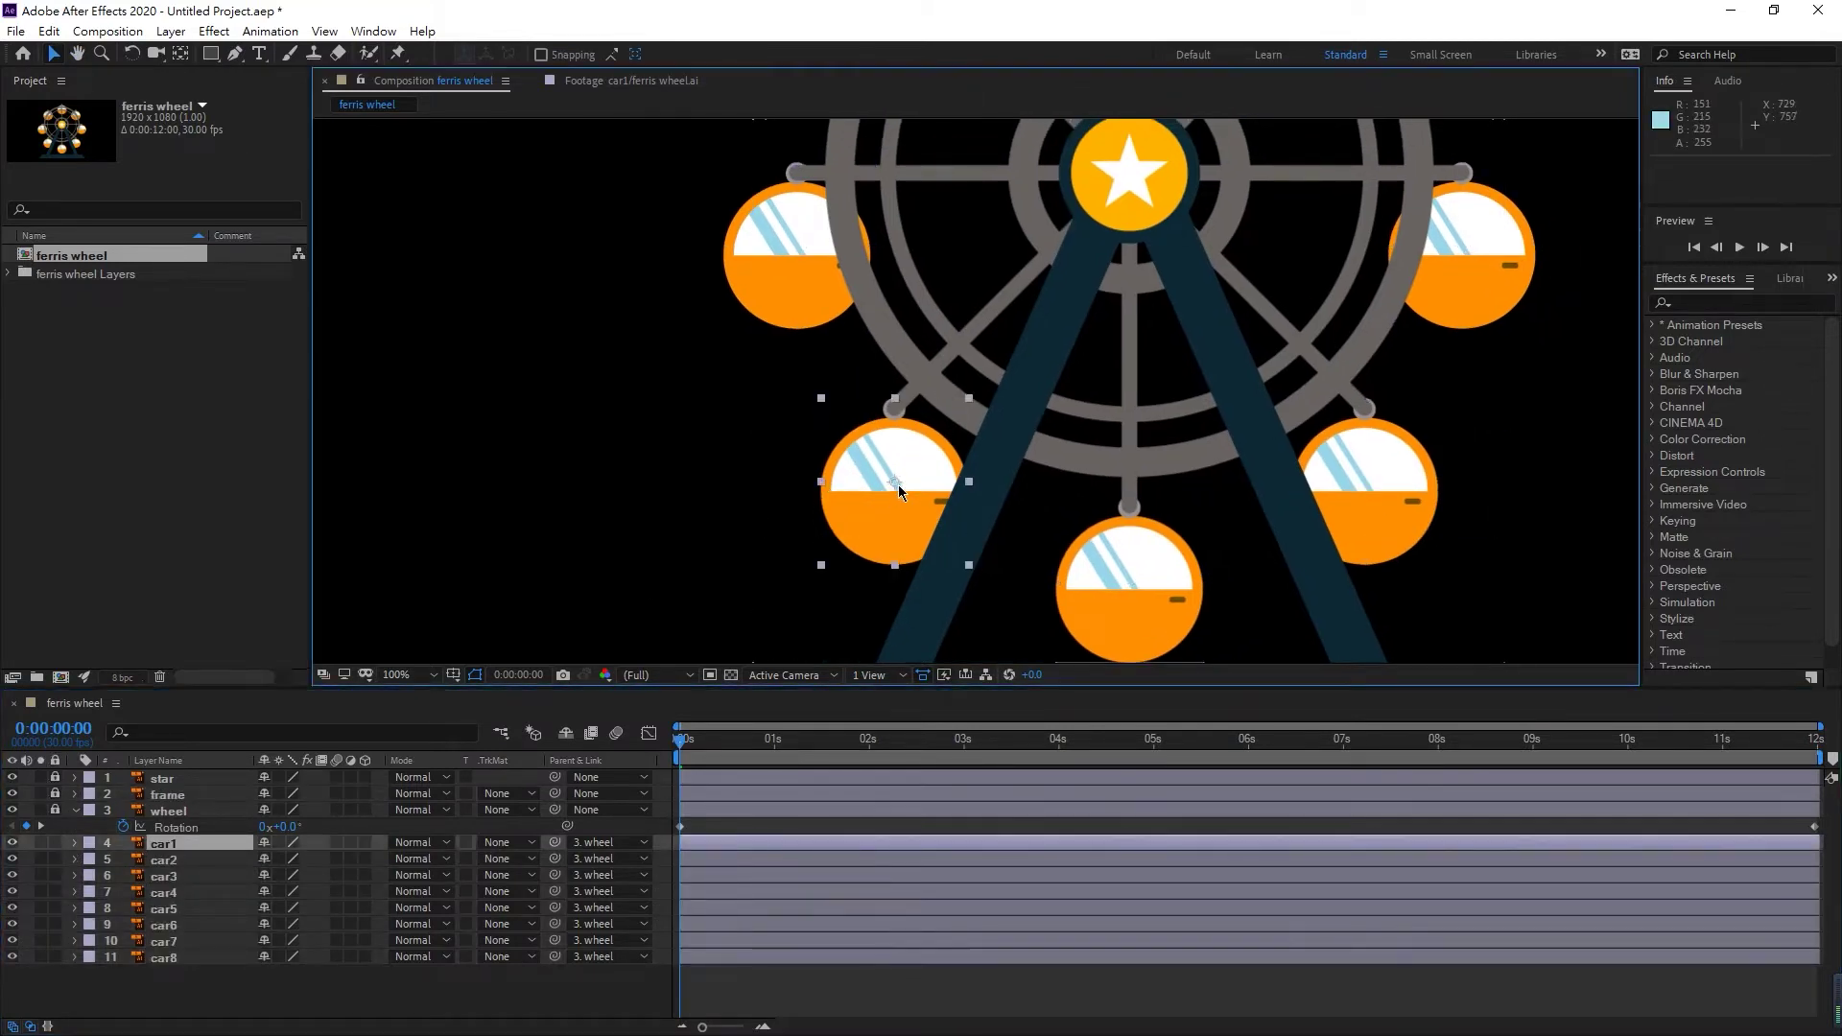
key(w)
drag(899, 491, 896, 405)
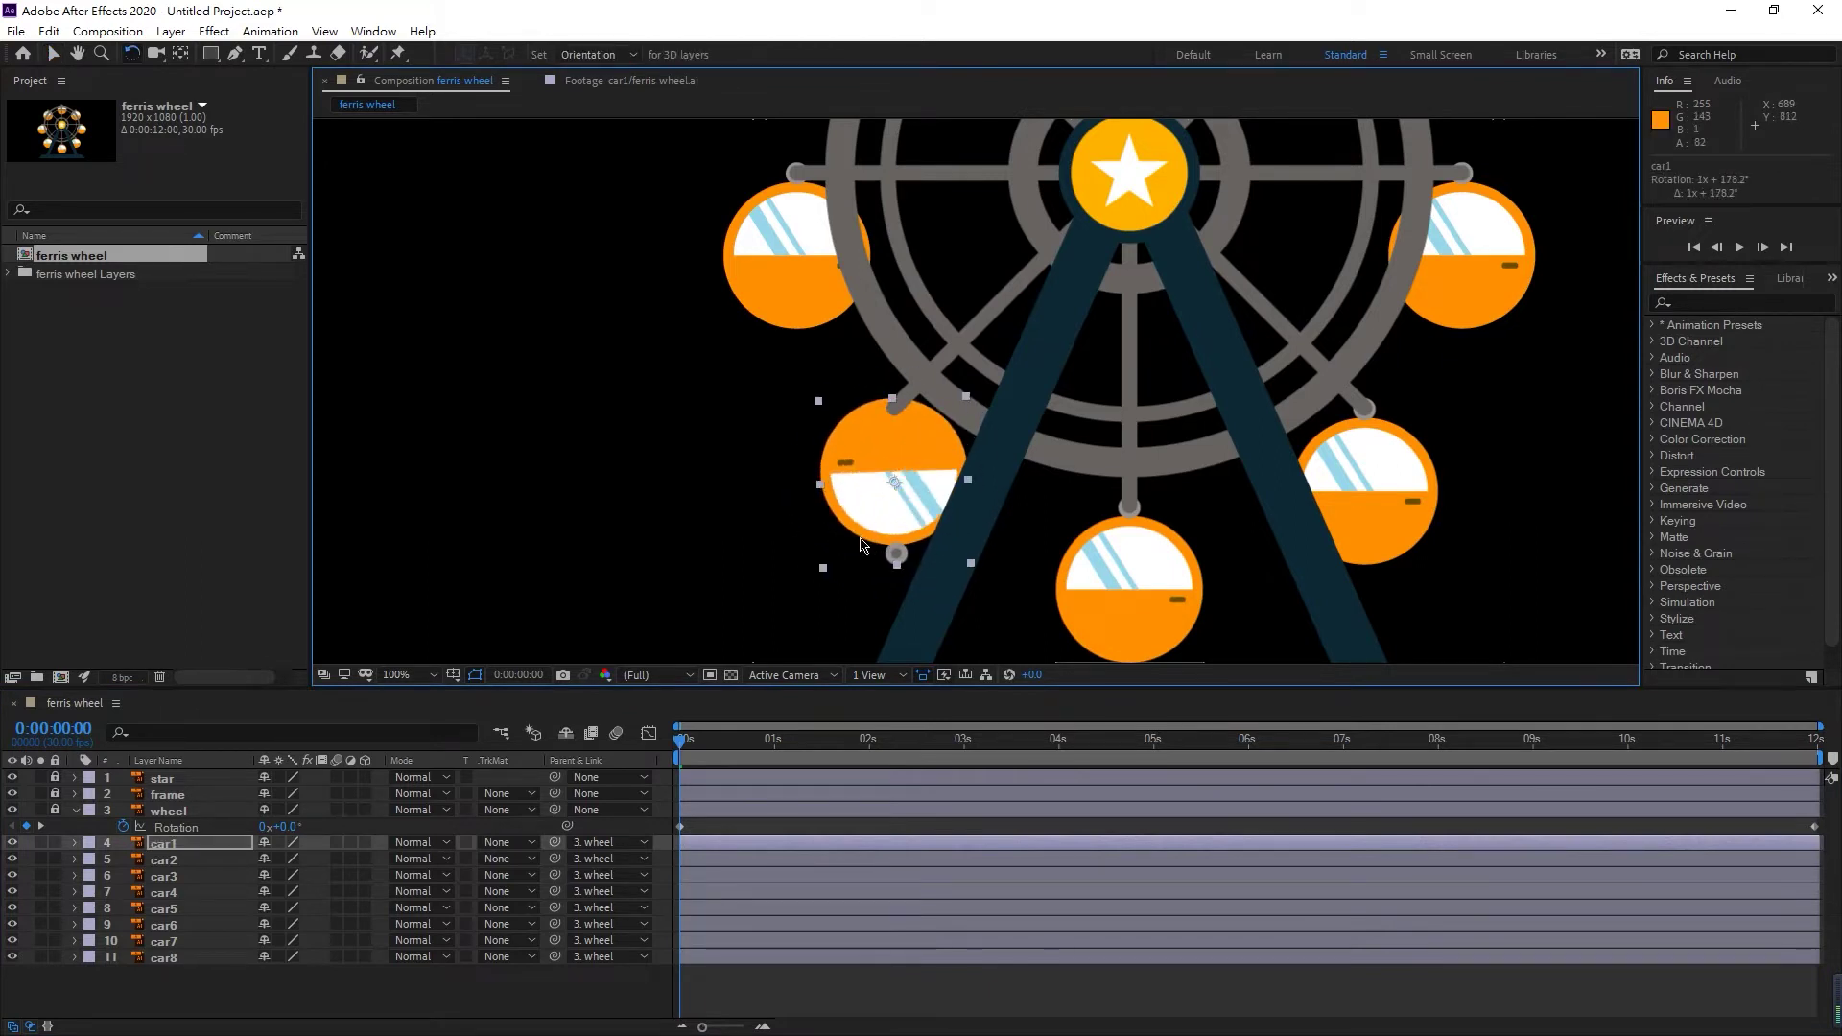
key(ctrl+z)
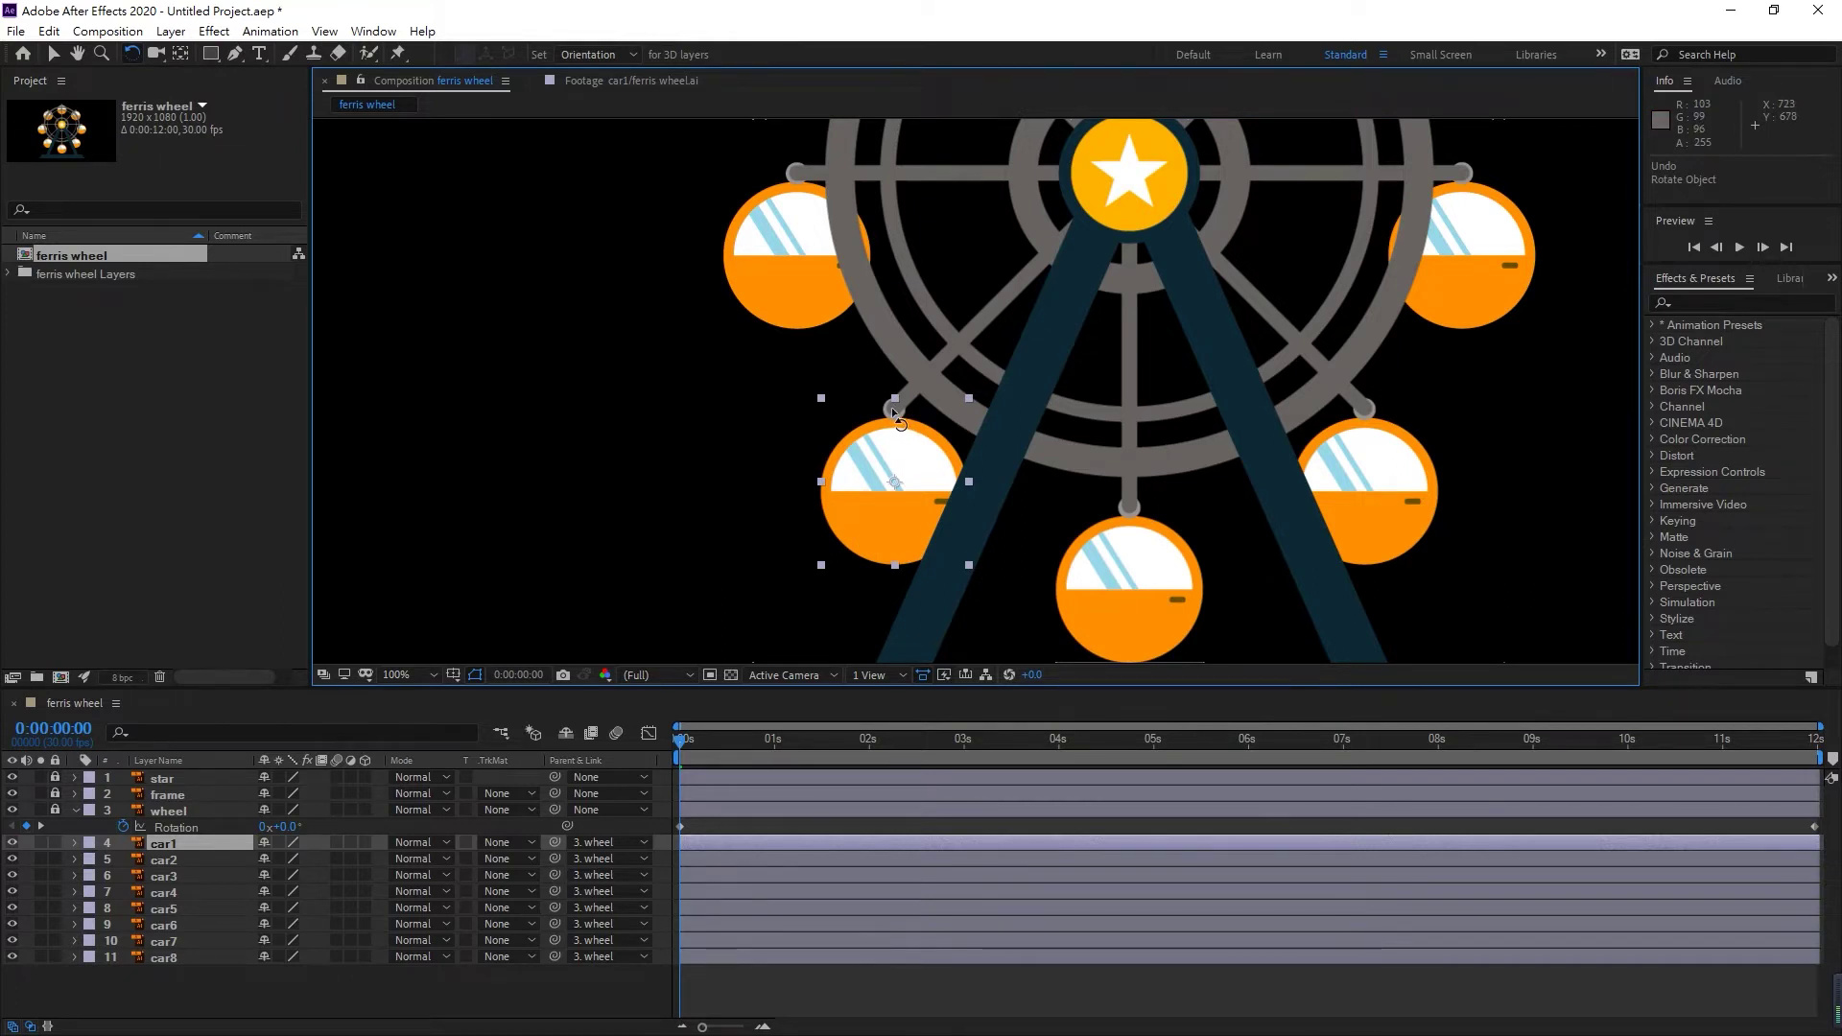
- Move car1's anchor point from the gondola's centre up to the middle of its hanging pin
scroll(899, 412, up, 2)
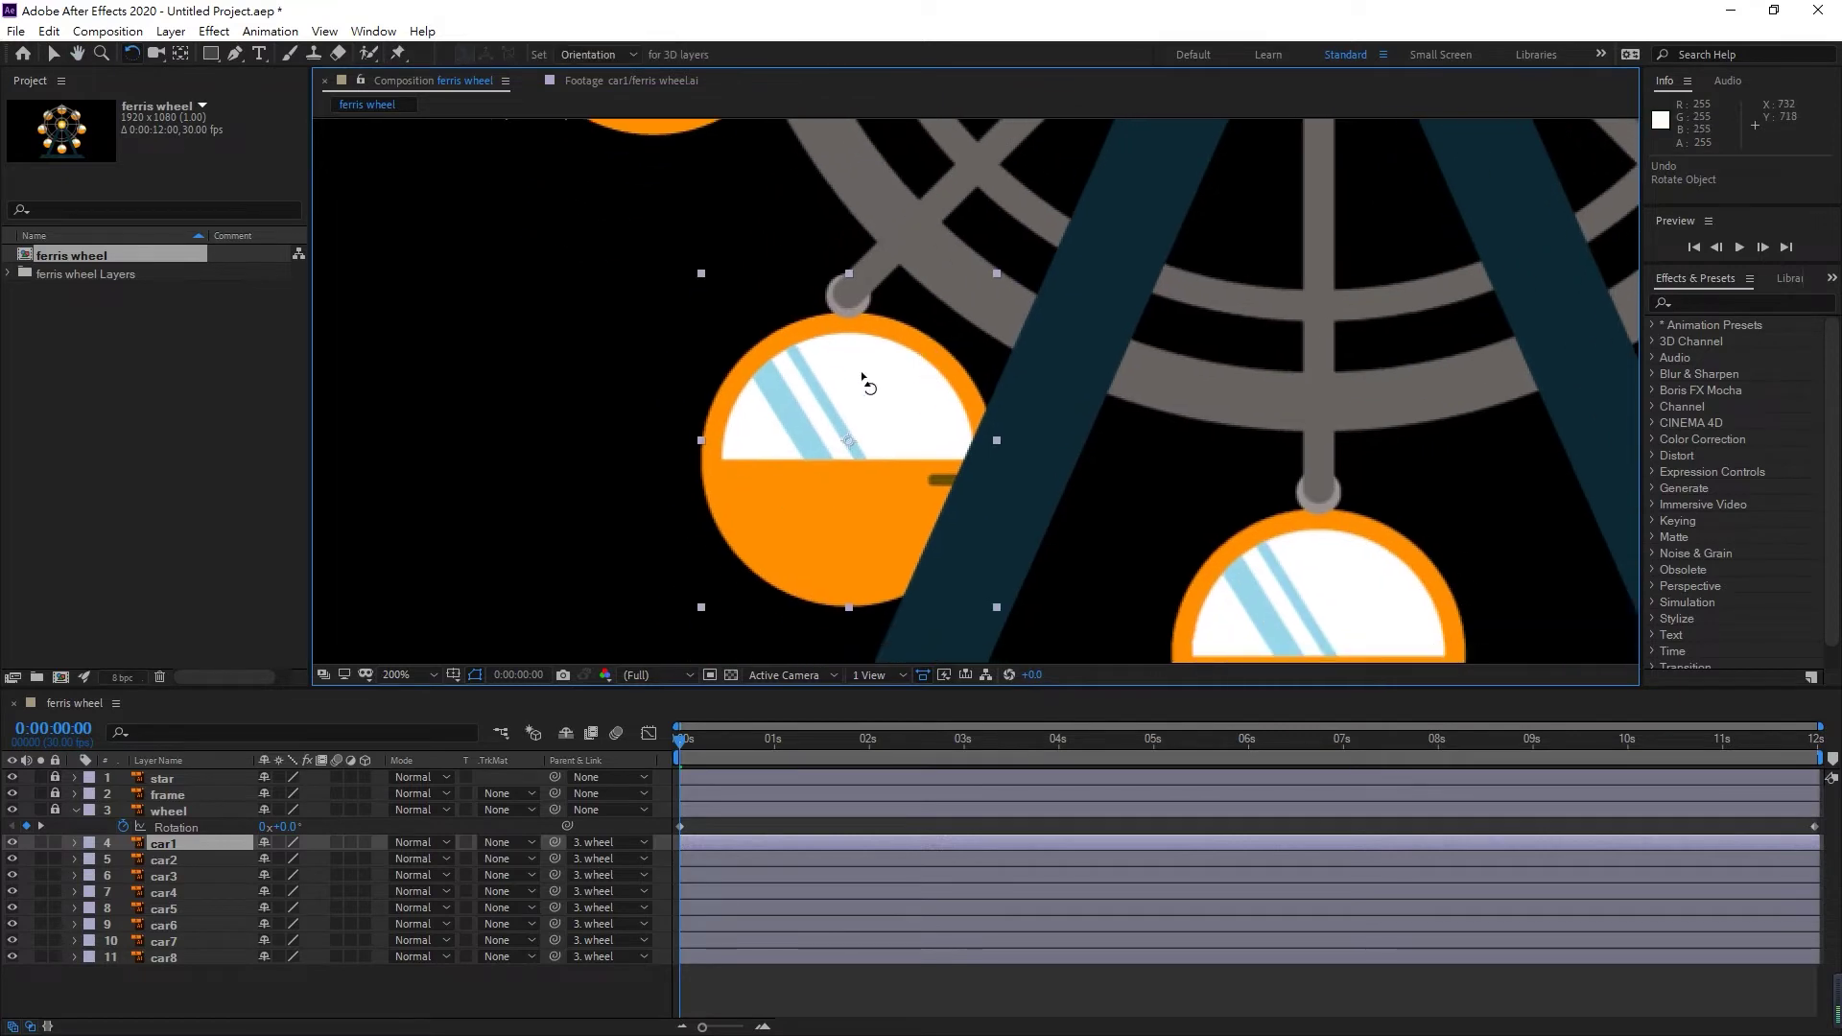
key(v)
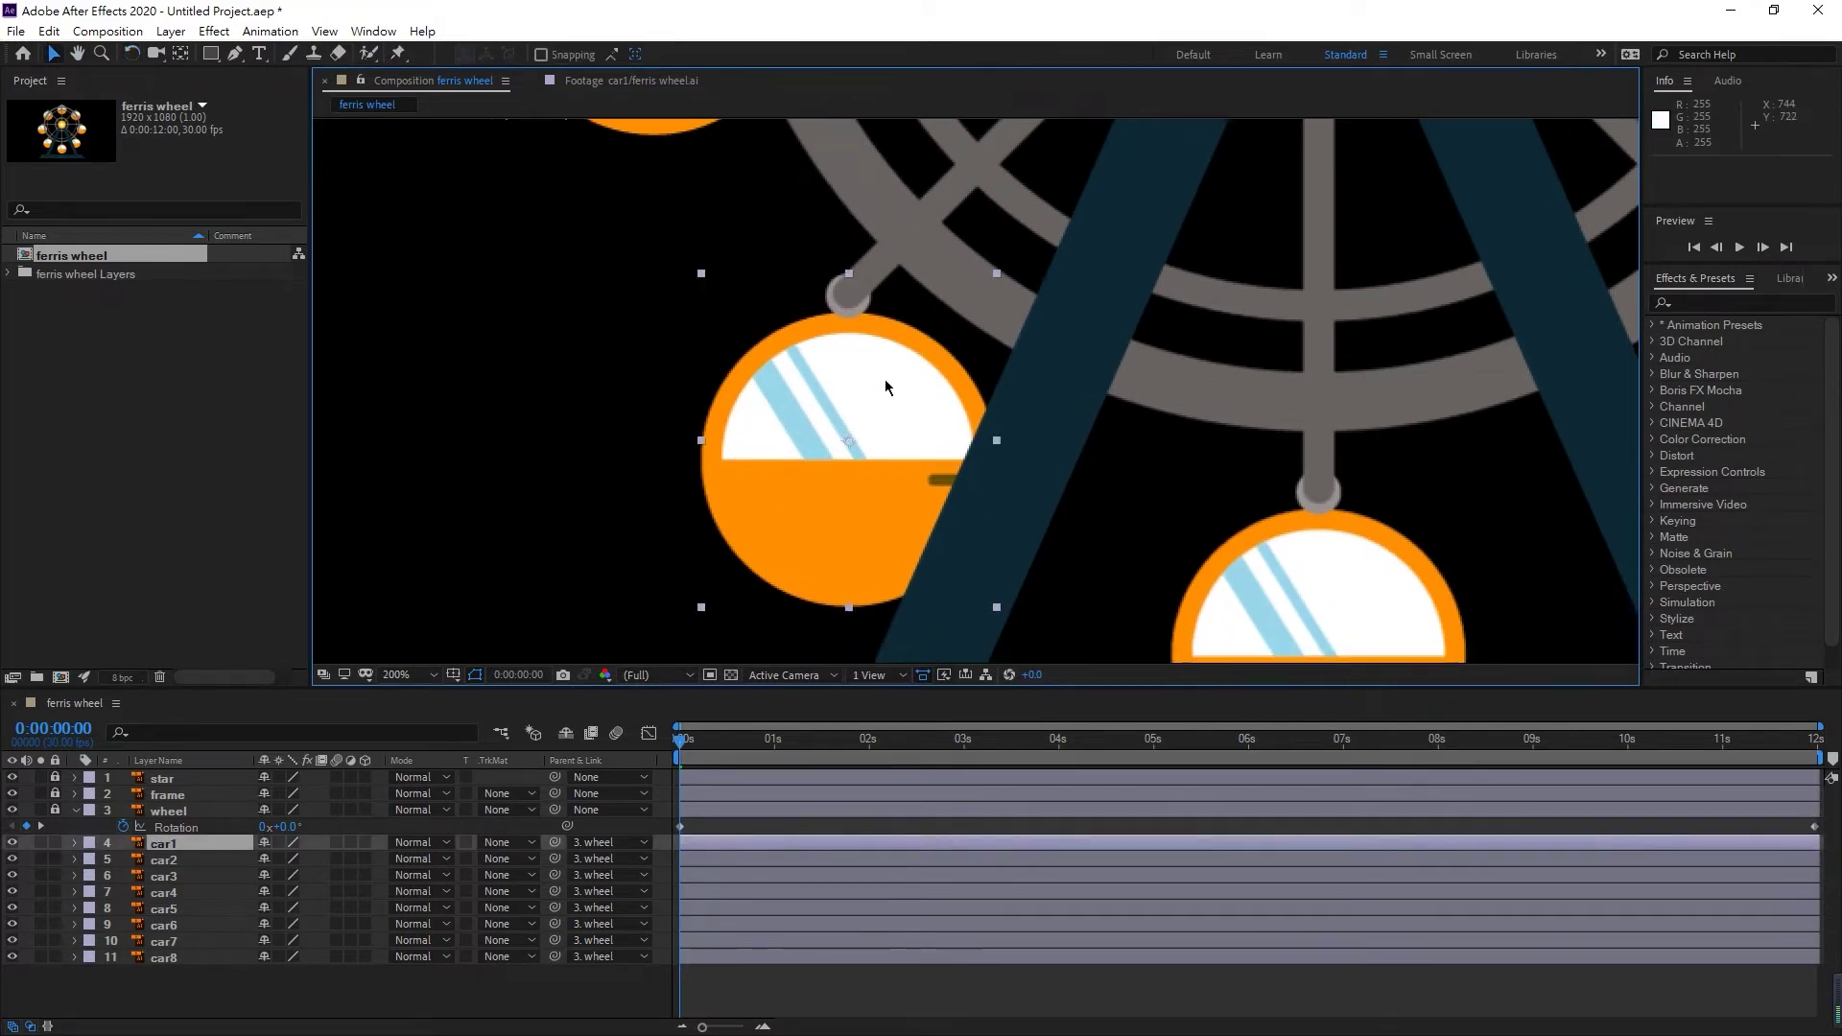
click(181, 55)
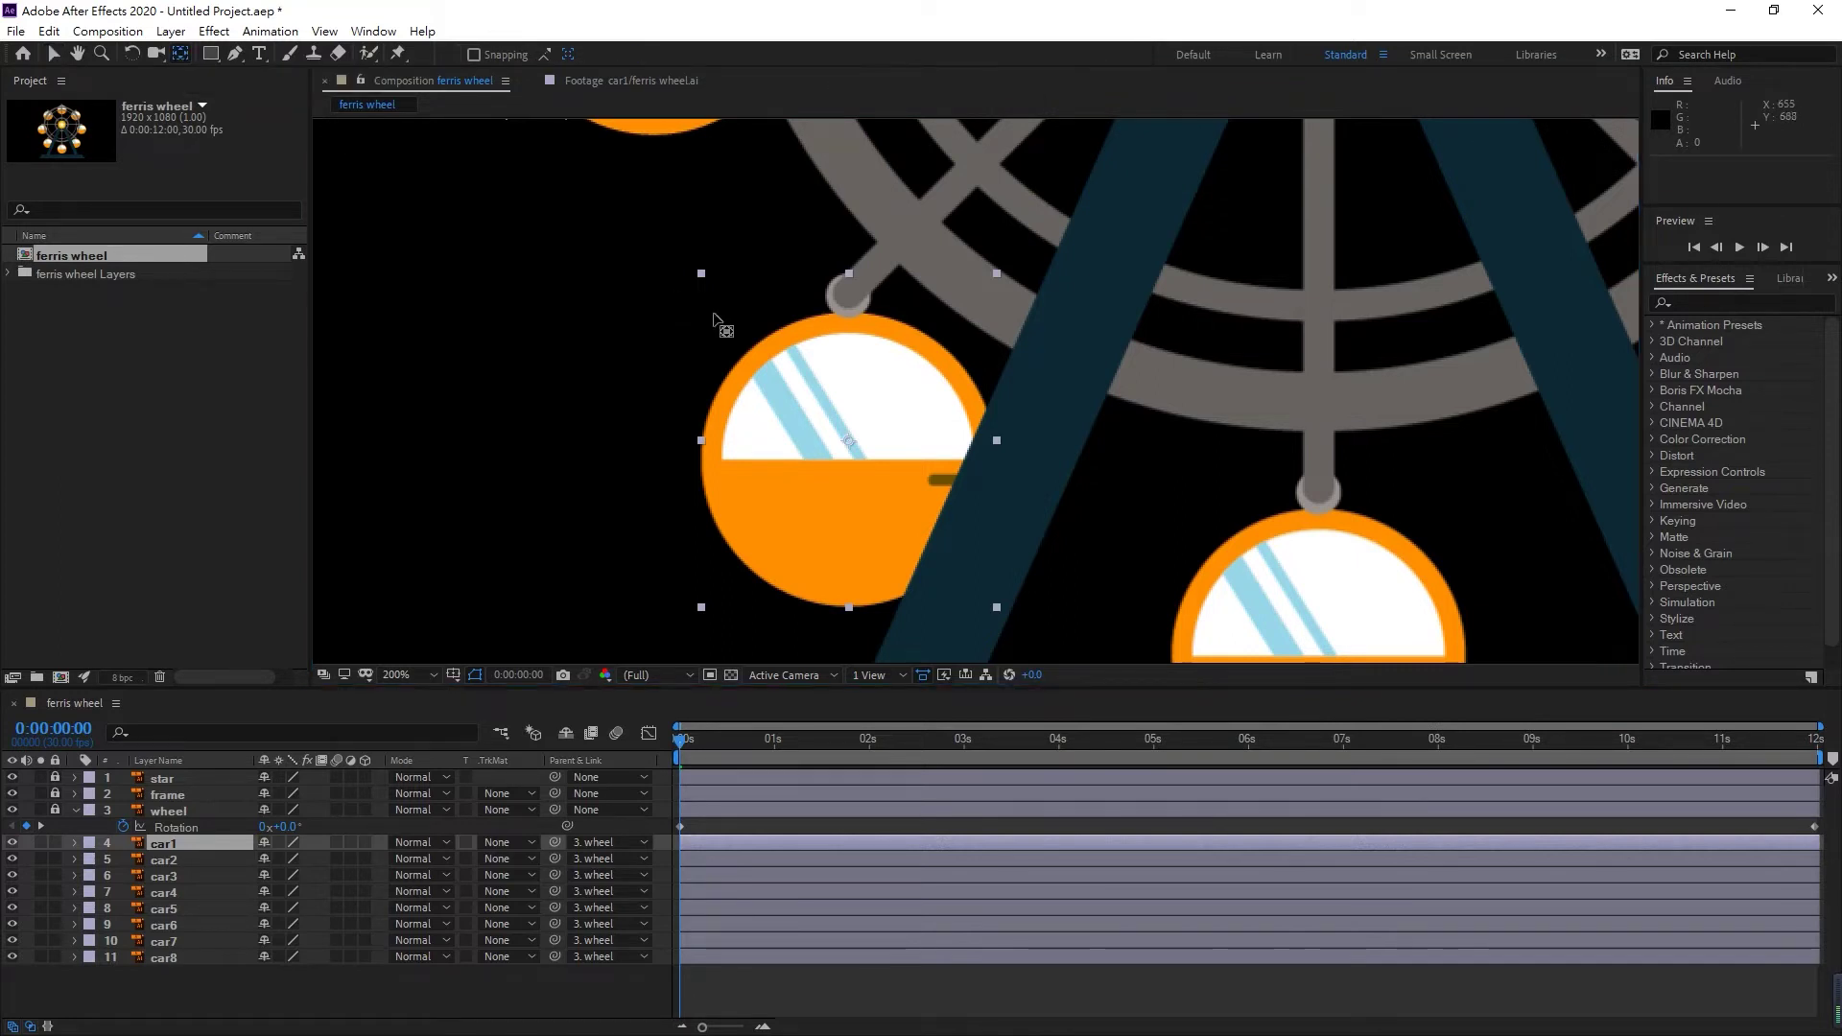
drag(849, 438, 849, 297)
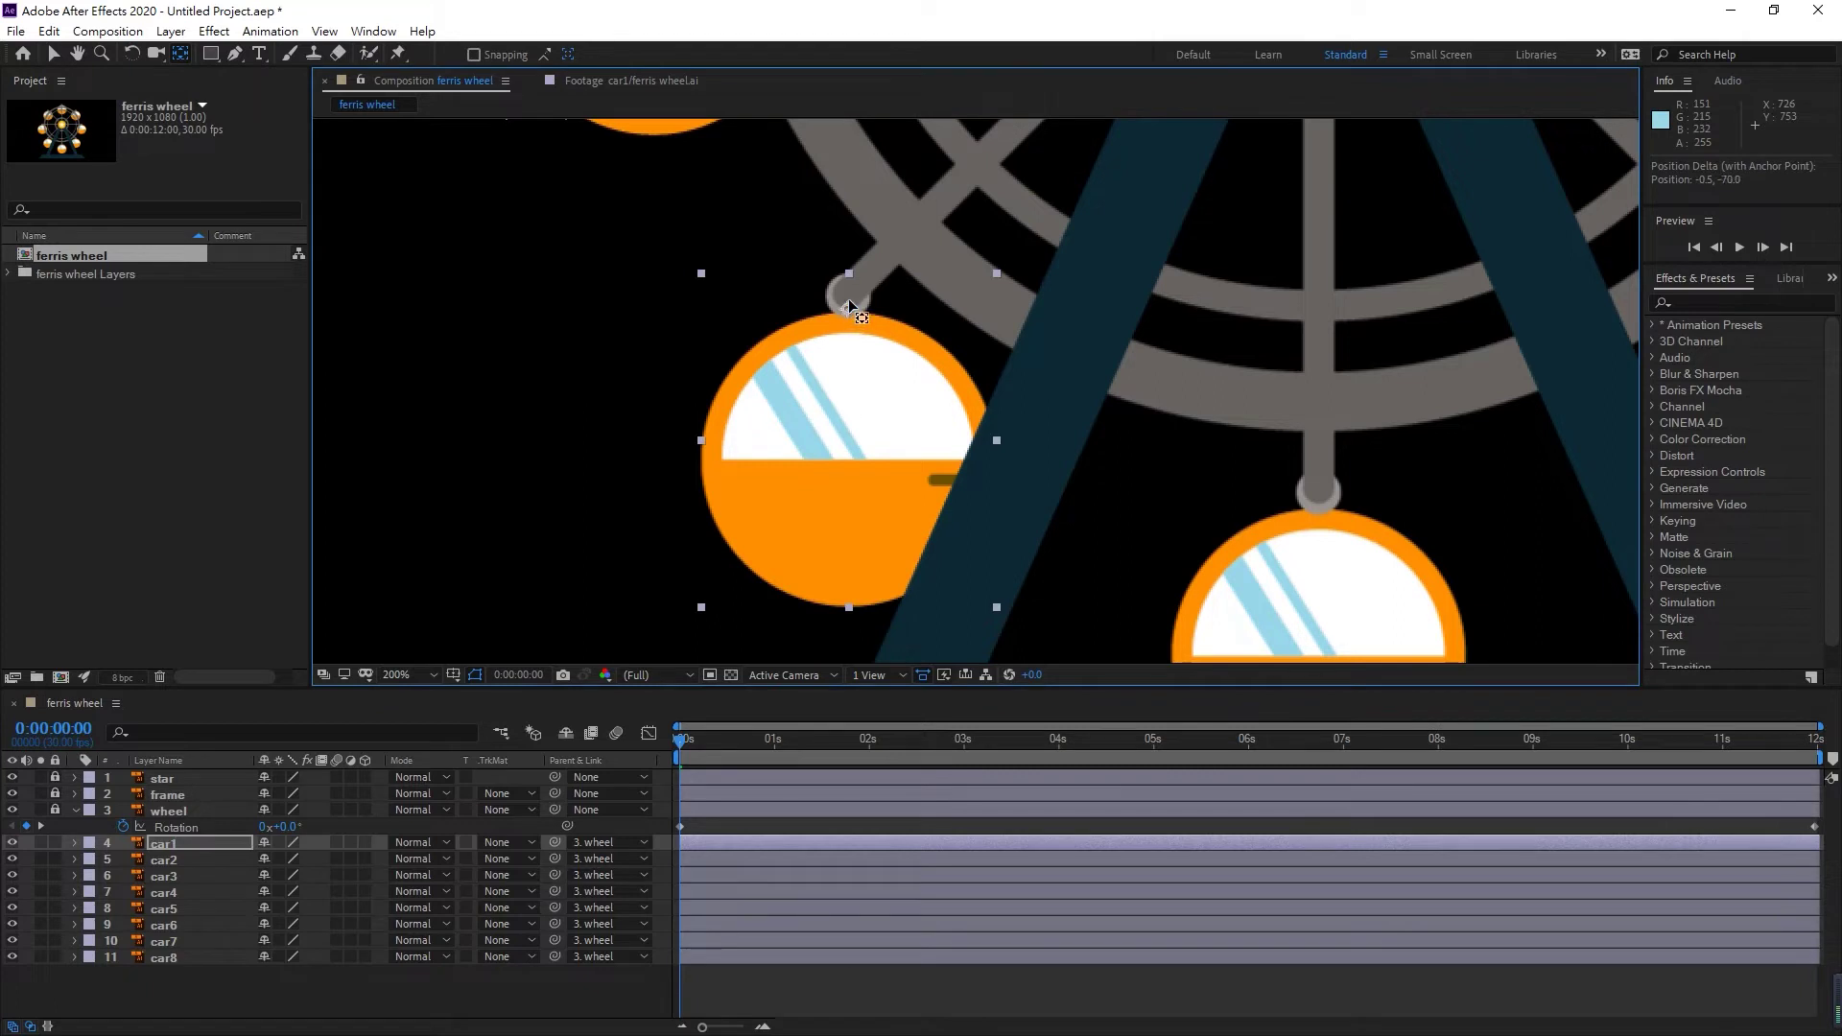
- Move car2's anchor point up to the middle of its hanging pin on the wheel
drag(690, 279, 872, 567)
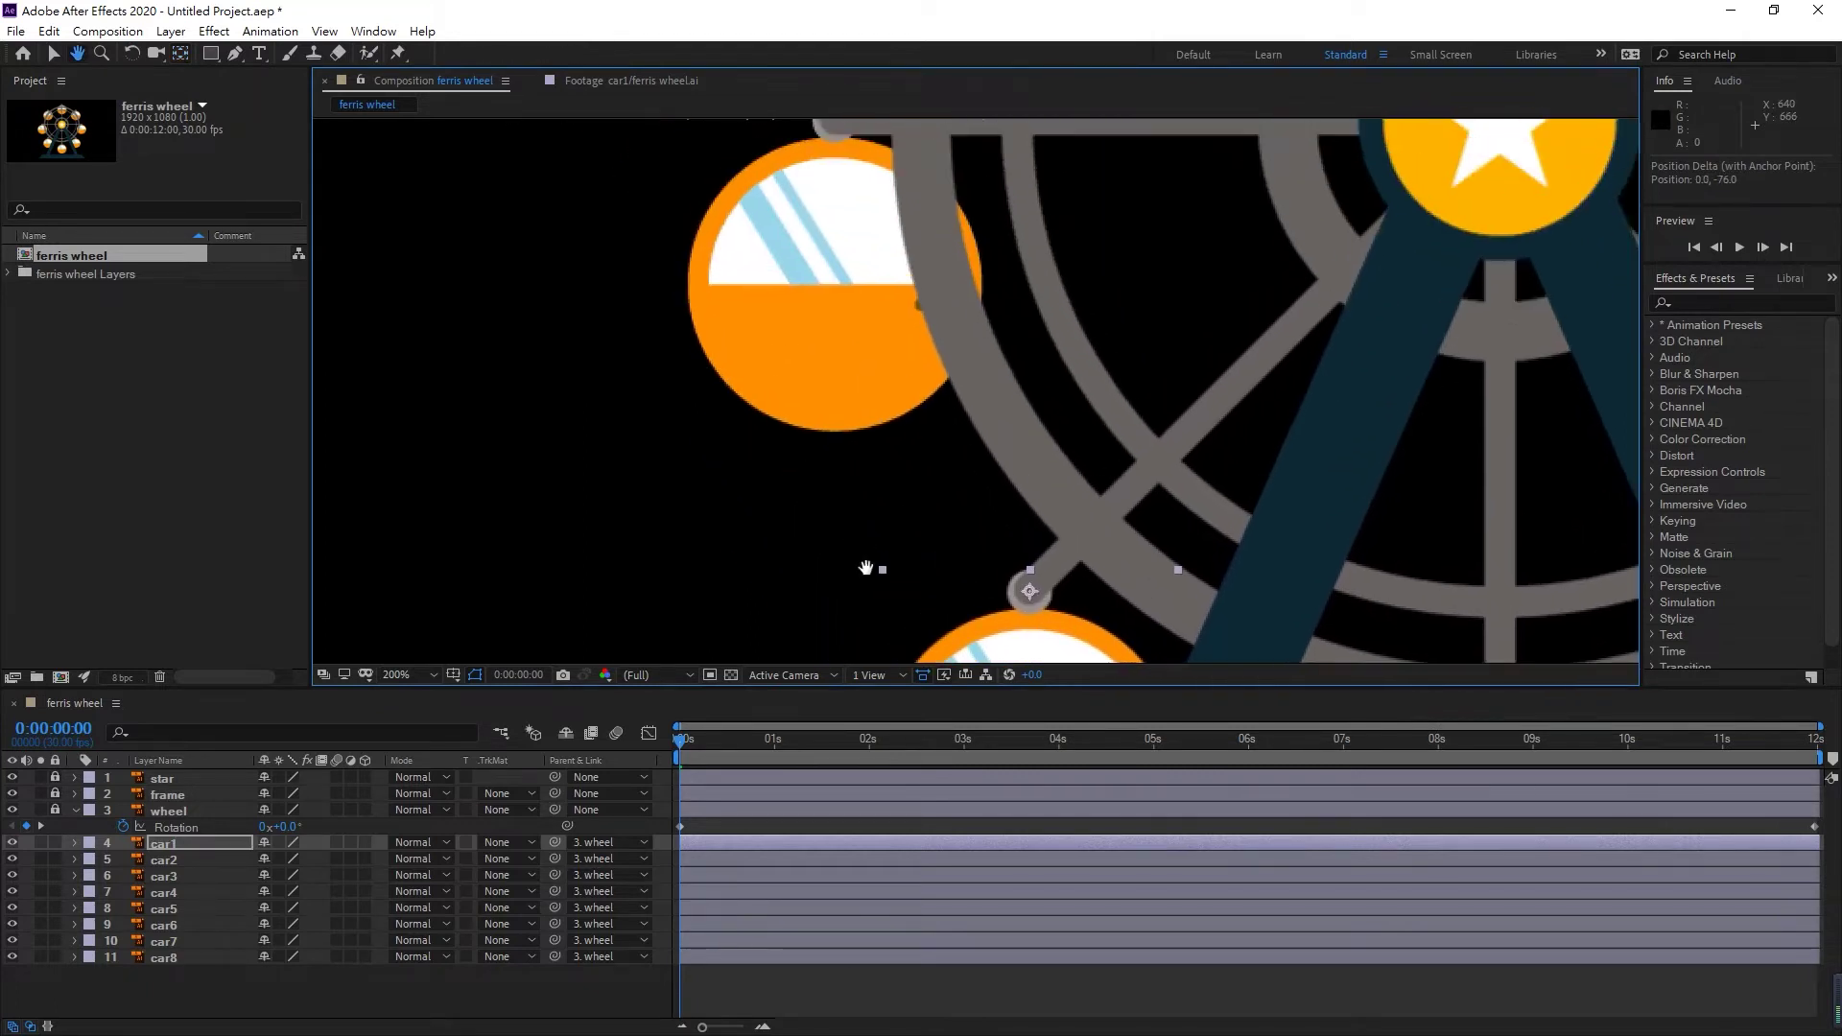
key(ctrl+Down)
drag(819, 322, 896, 476)
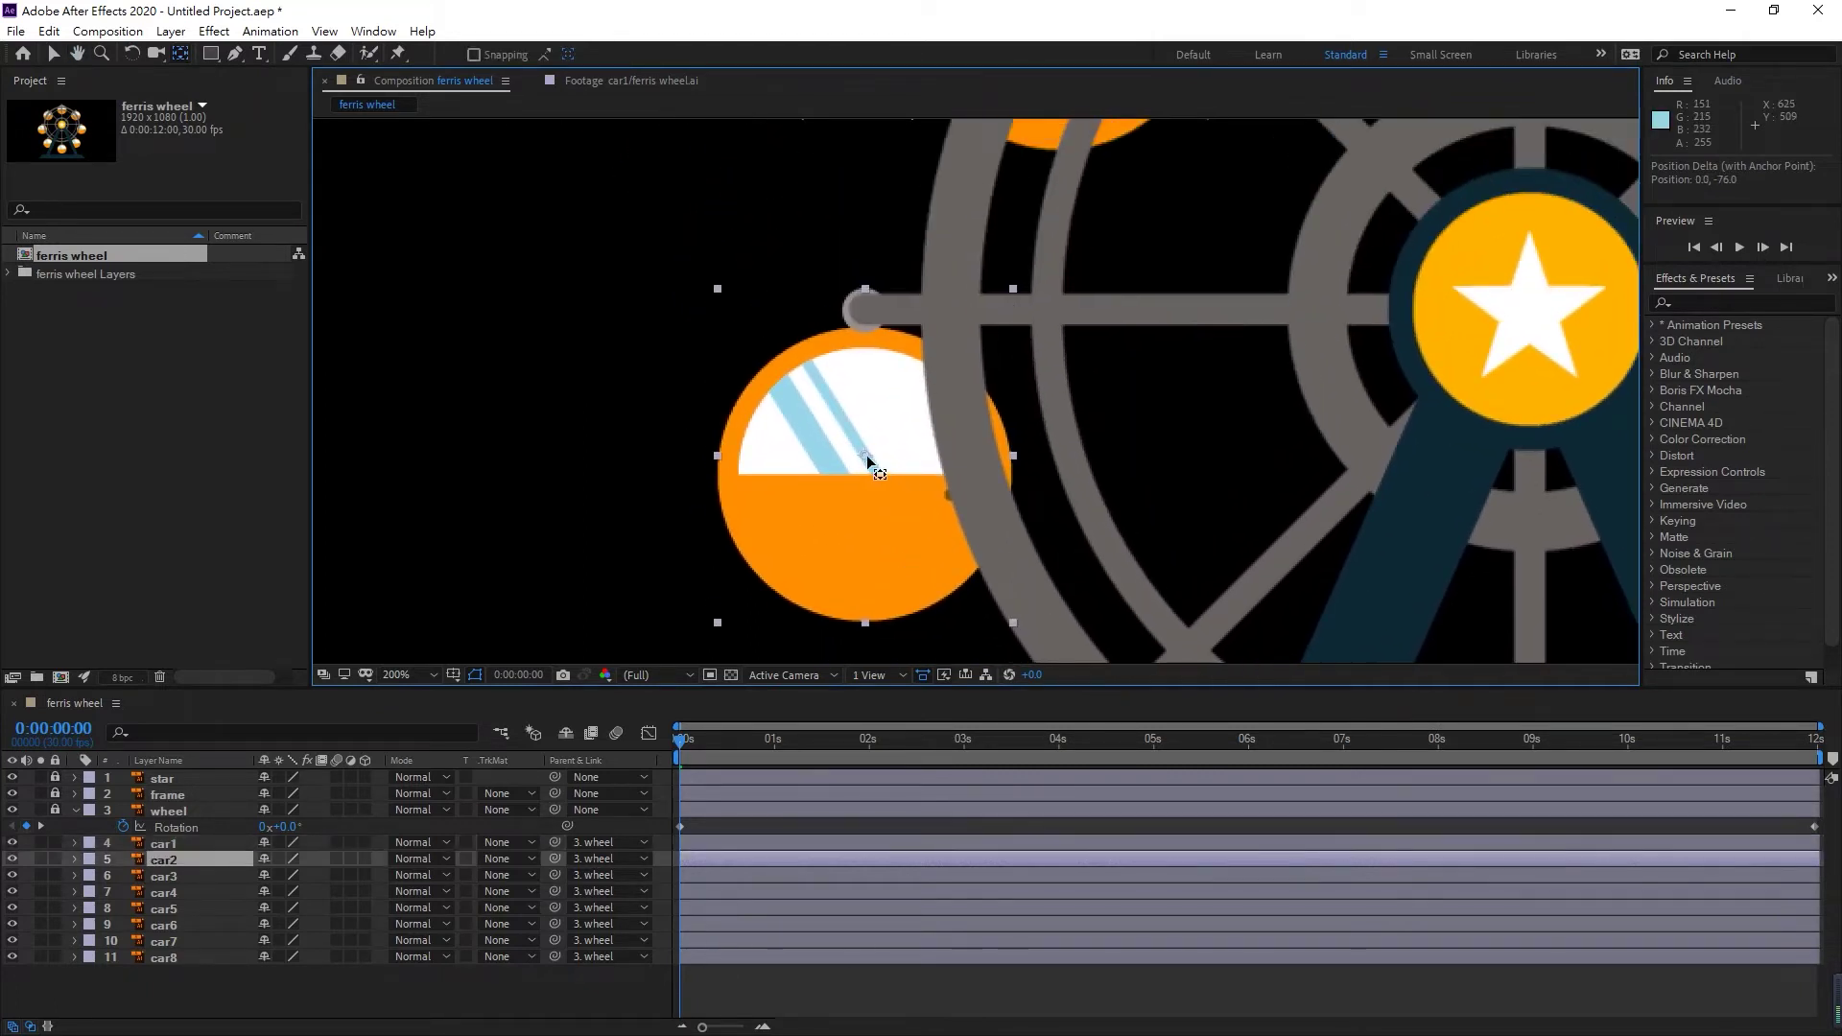
drag(867, 376, 794, 643)
- Move the anchor points of car3 and car4 to the middle of their hanging pins
key(ctrl+Down)
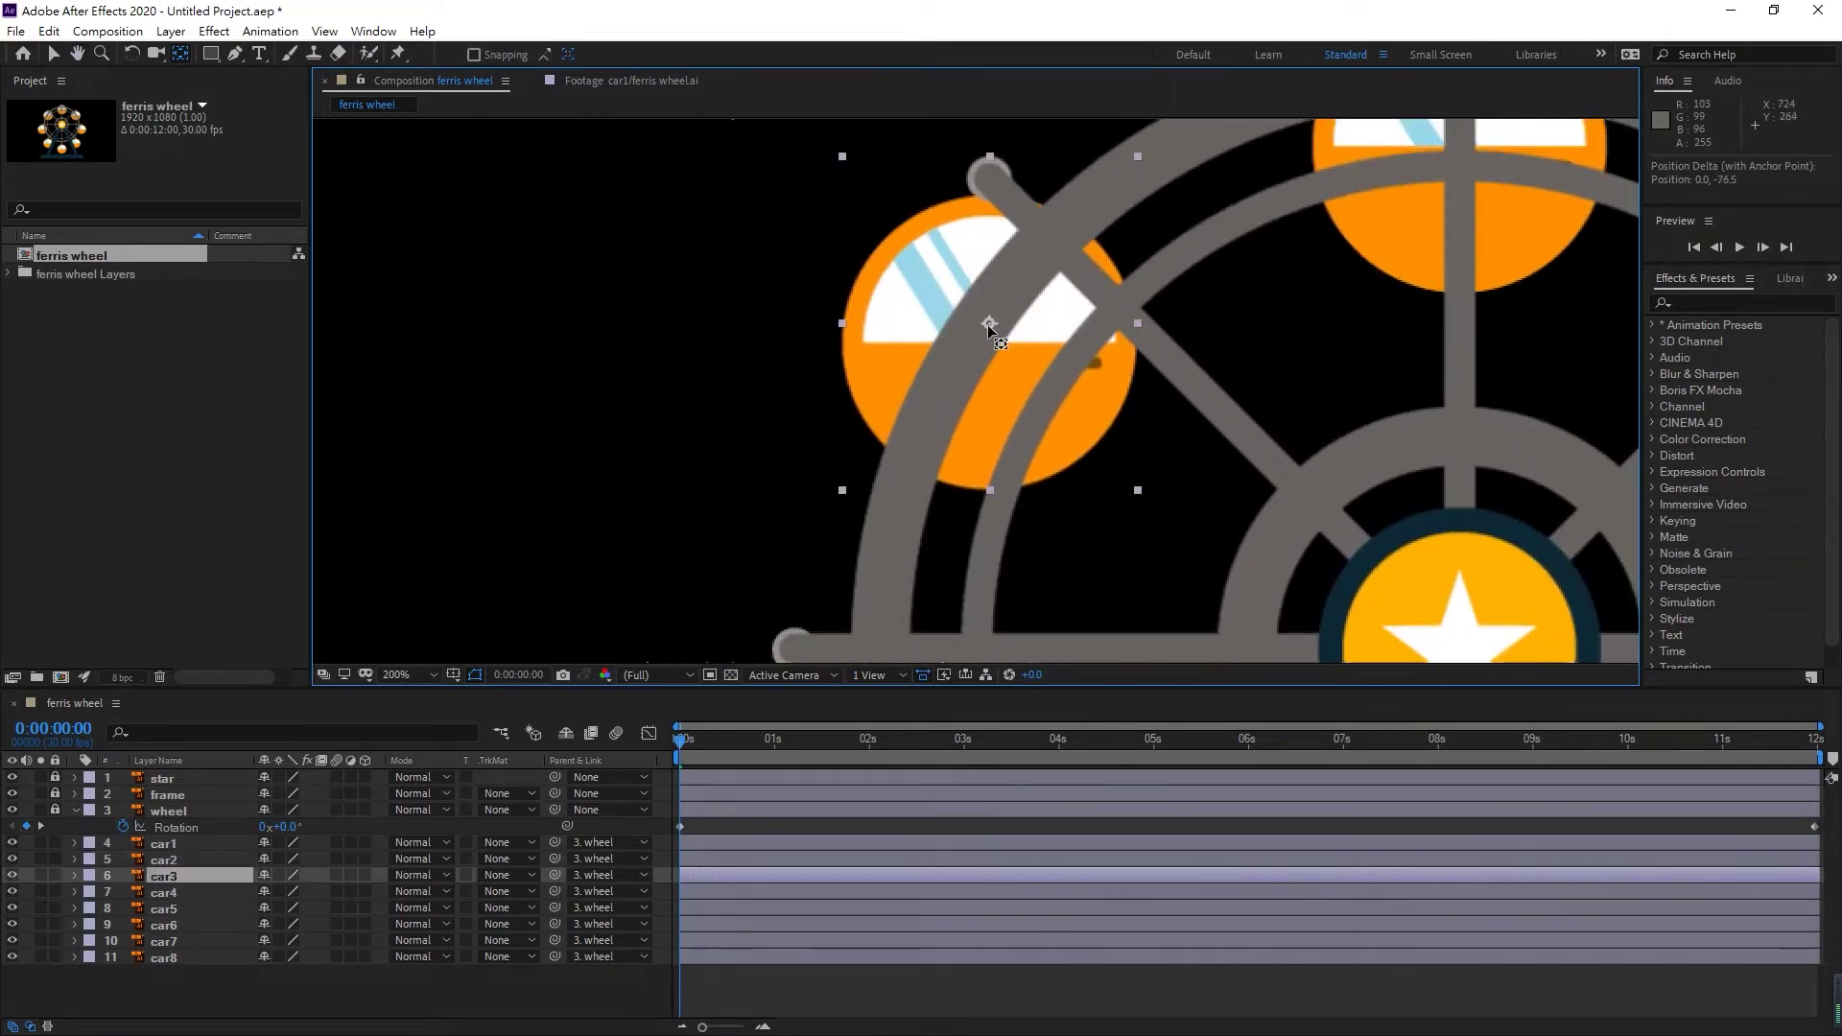
drag(987, 324, 701, 492)
key(ctrl+Down)
drag(1170, 427, 1178, 279)
- Move the anchor points of car5 and car6 to the middle of their hanging pins
drag(1341, 382, 812, 302)
click(1174, 455)
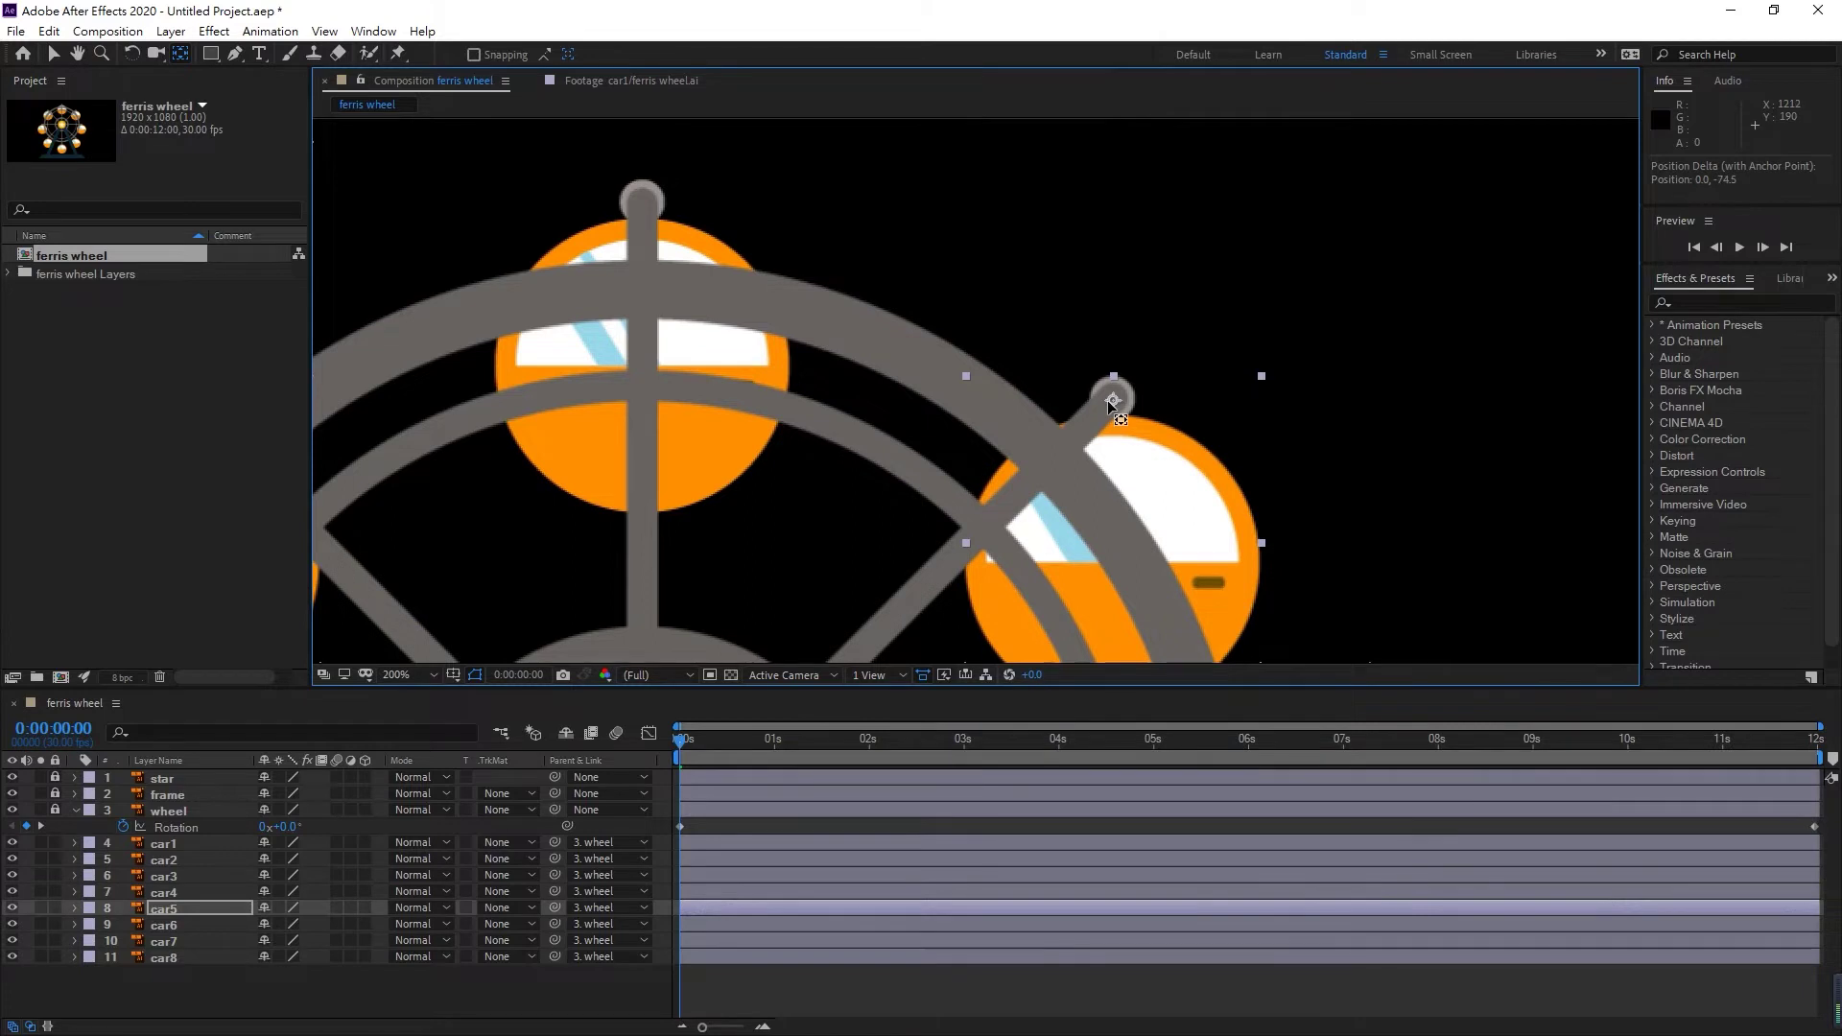
scroll(1108, 528, down, 5)
scroll(1109, 528, right, 2)
click(1123, 497)
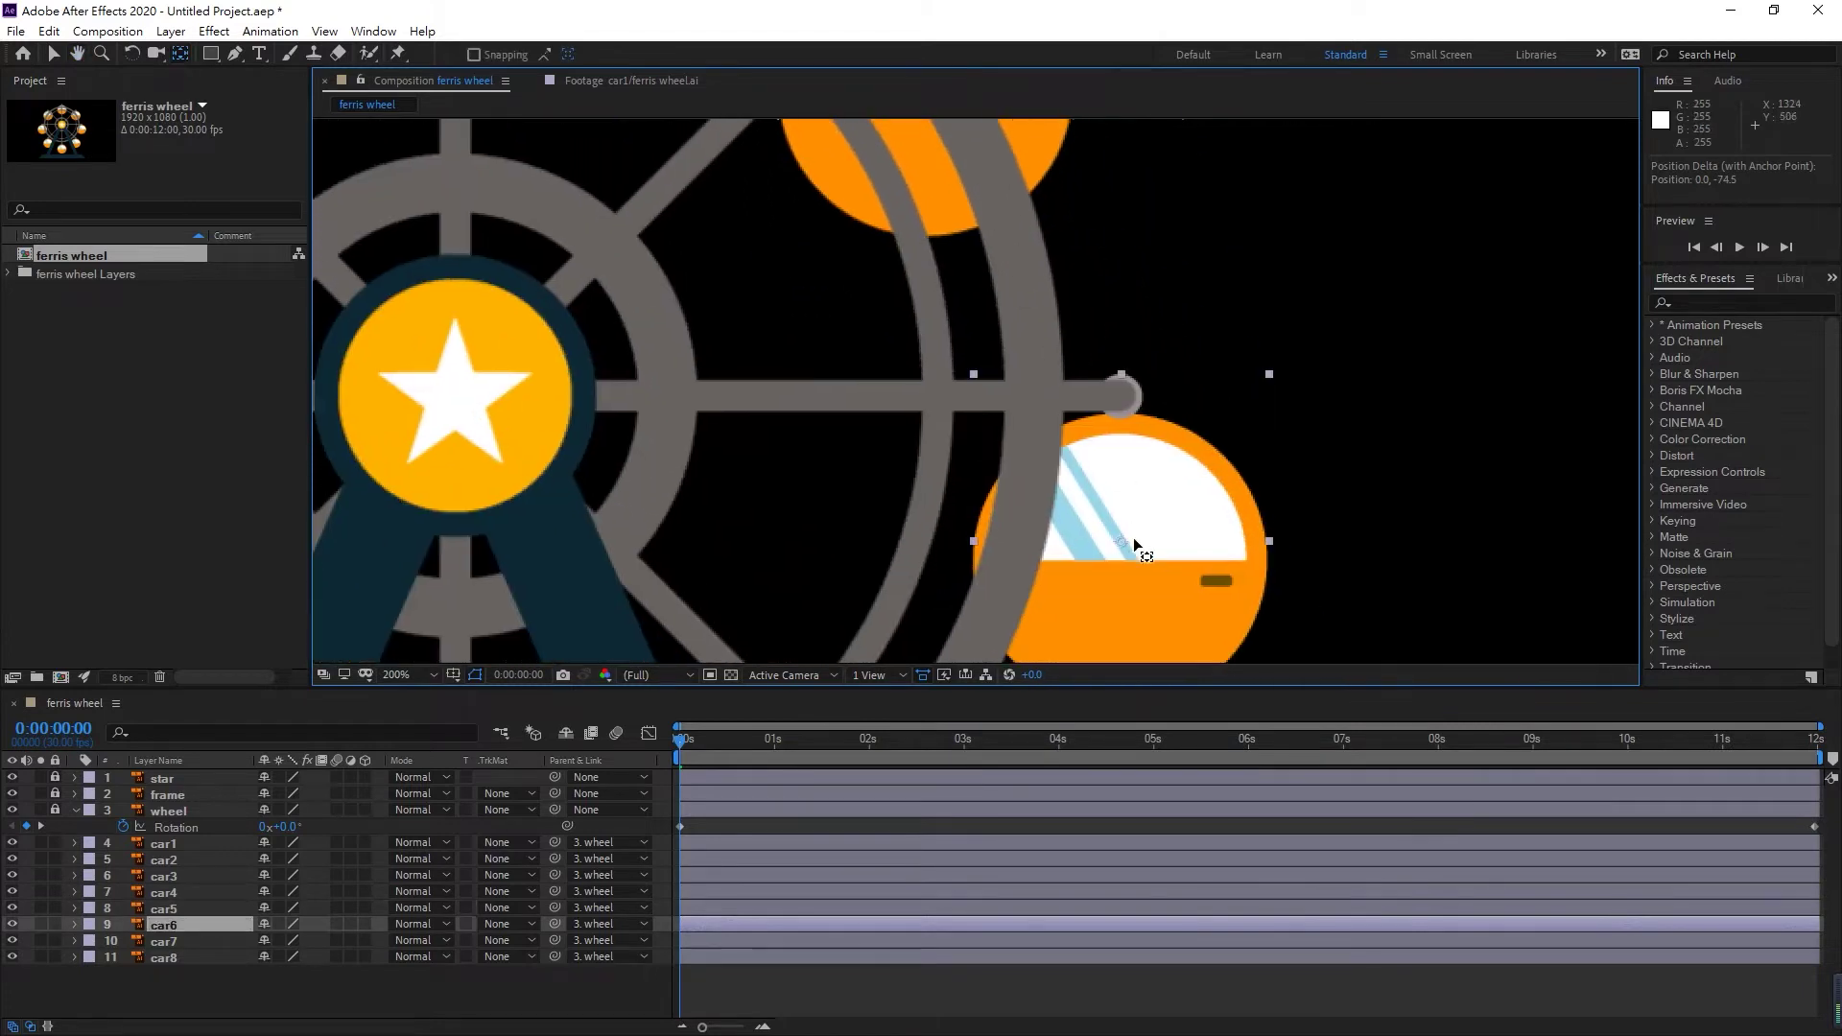
drag(1132, 537, 1115, 394)
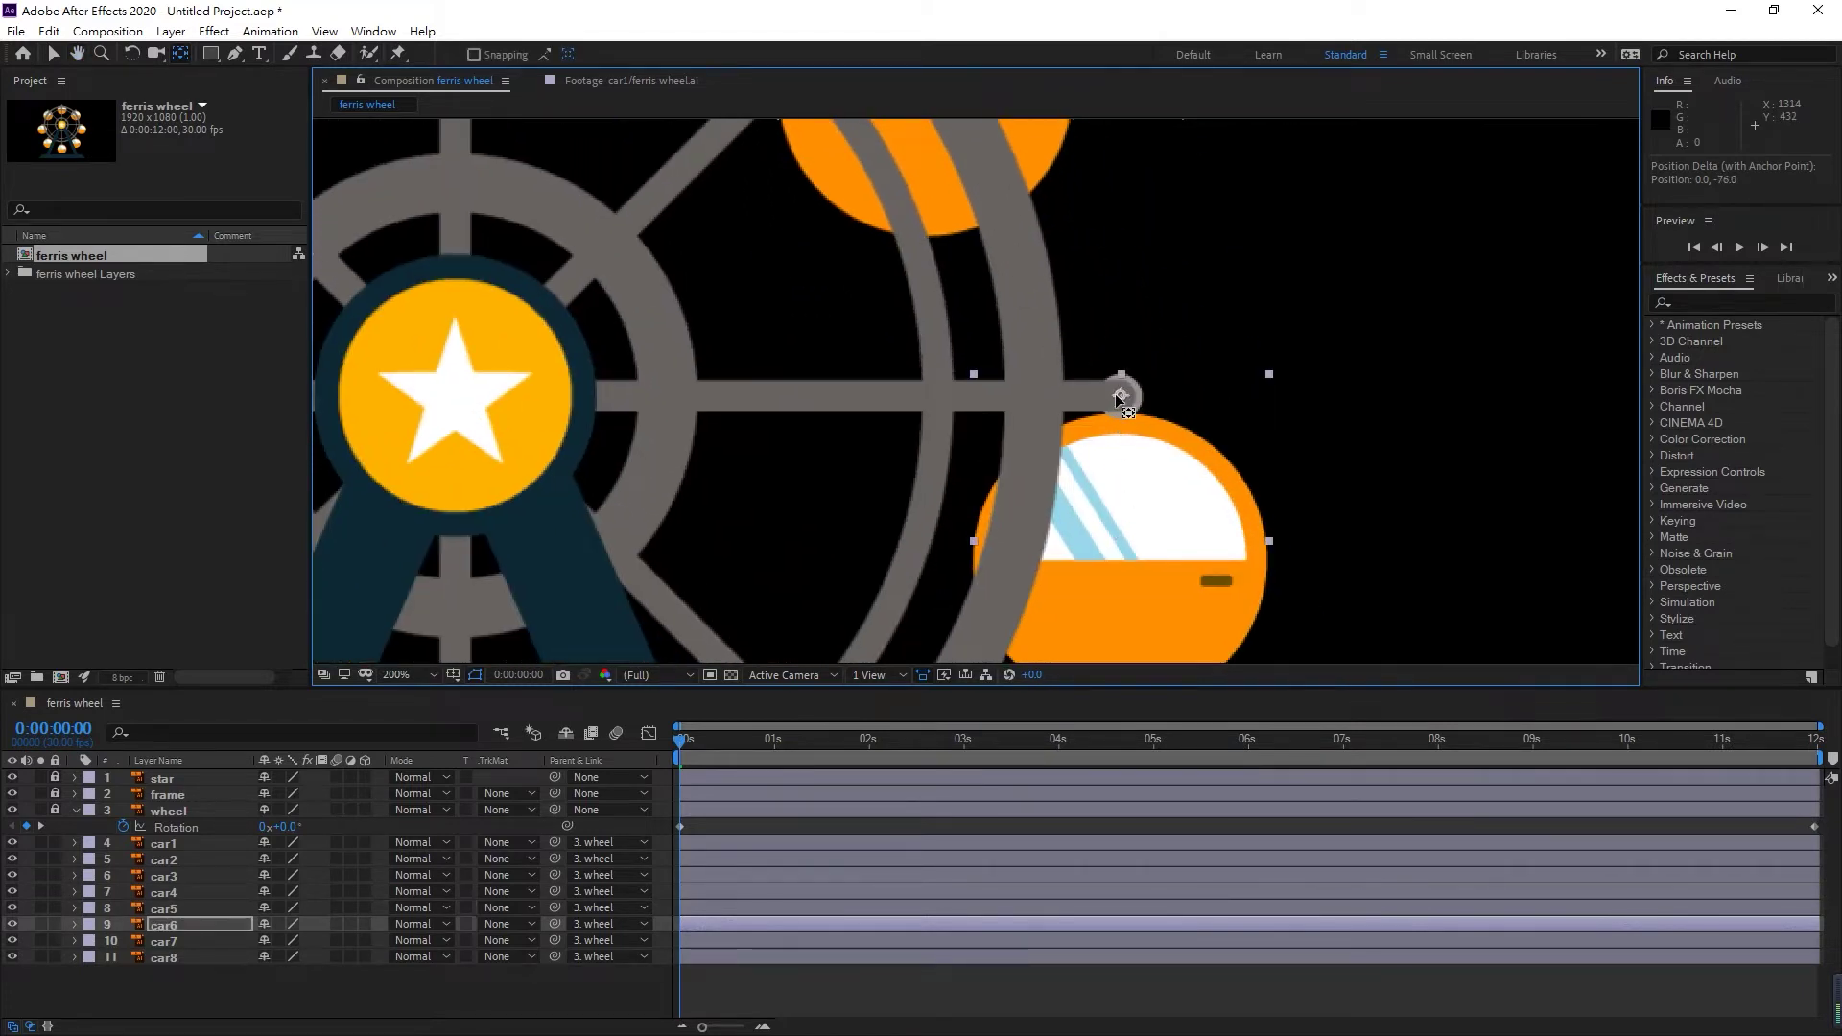
- Move the anchor points of car7 and car8 to the middle of their hanging pins
drag(1103, 508, 1132, 357)
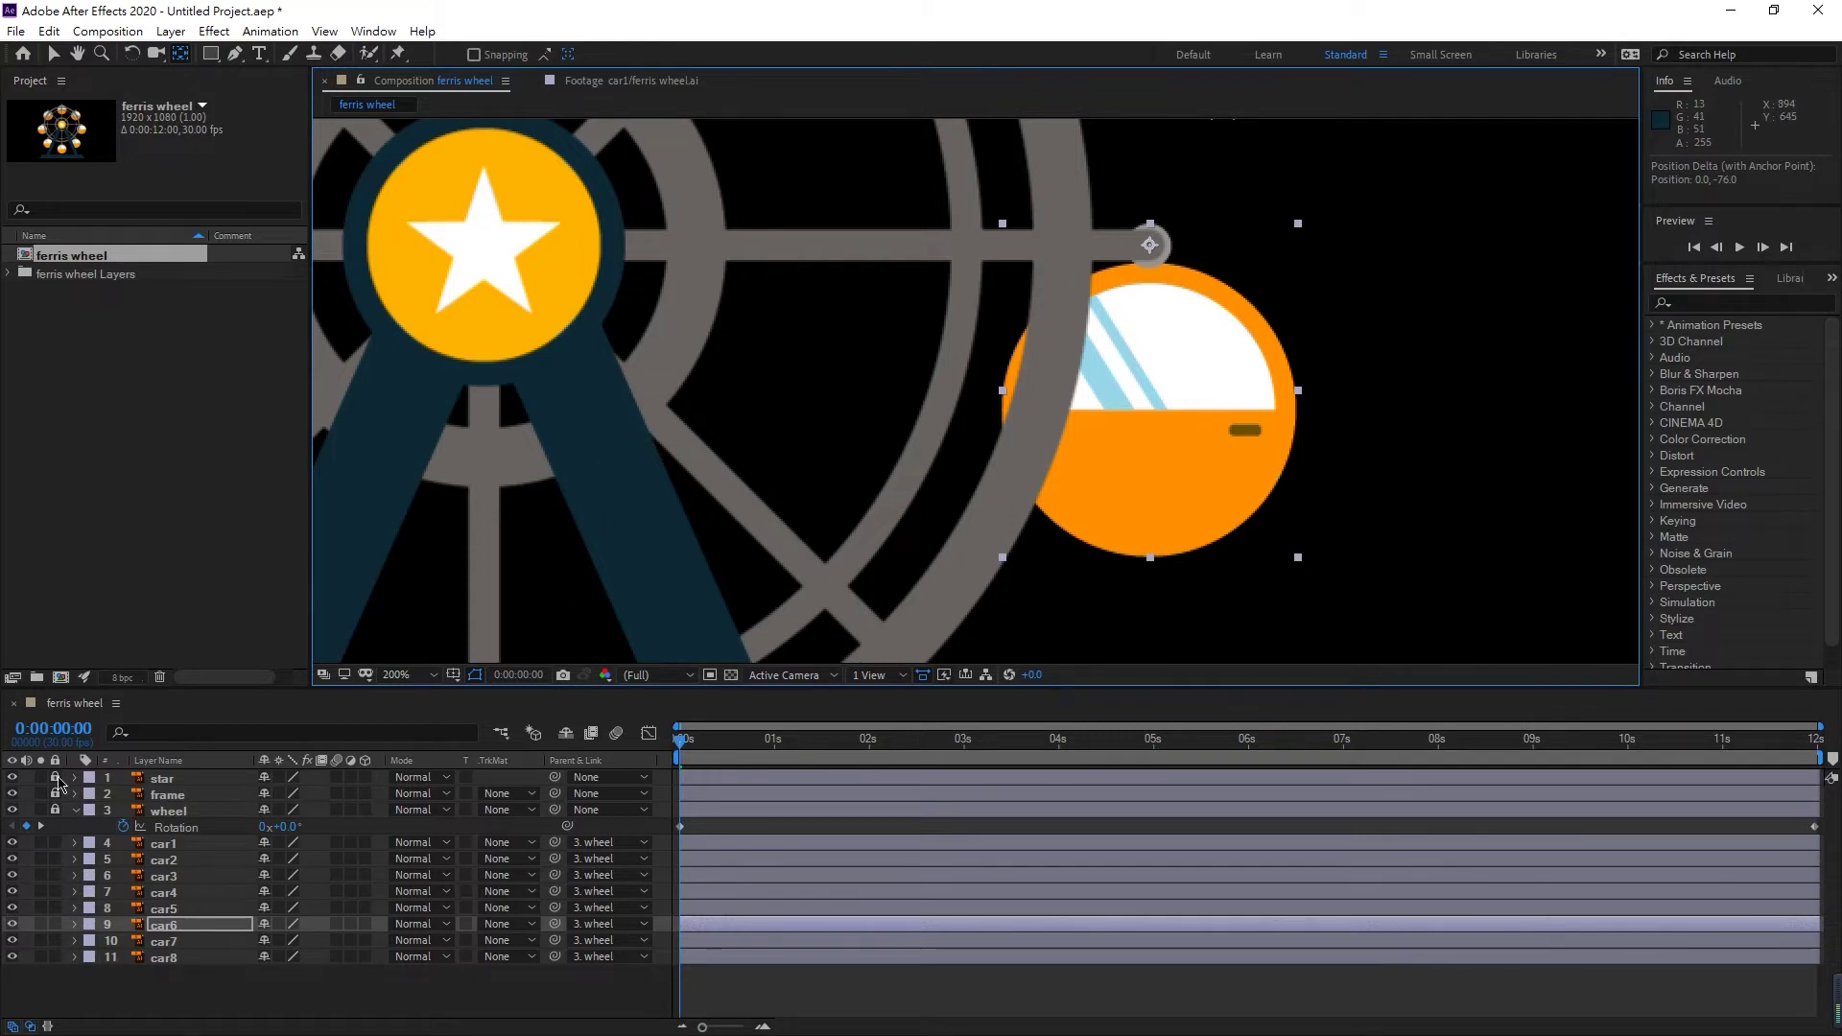
drag(522, 617, 618, 396)
click(1137, 568)
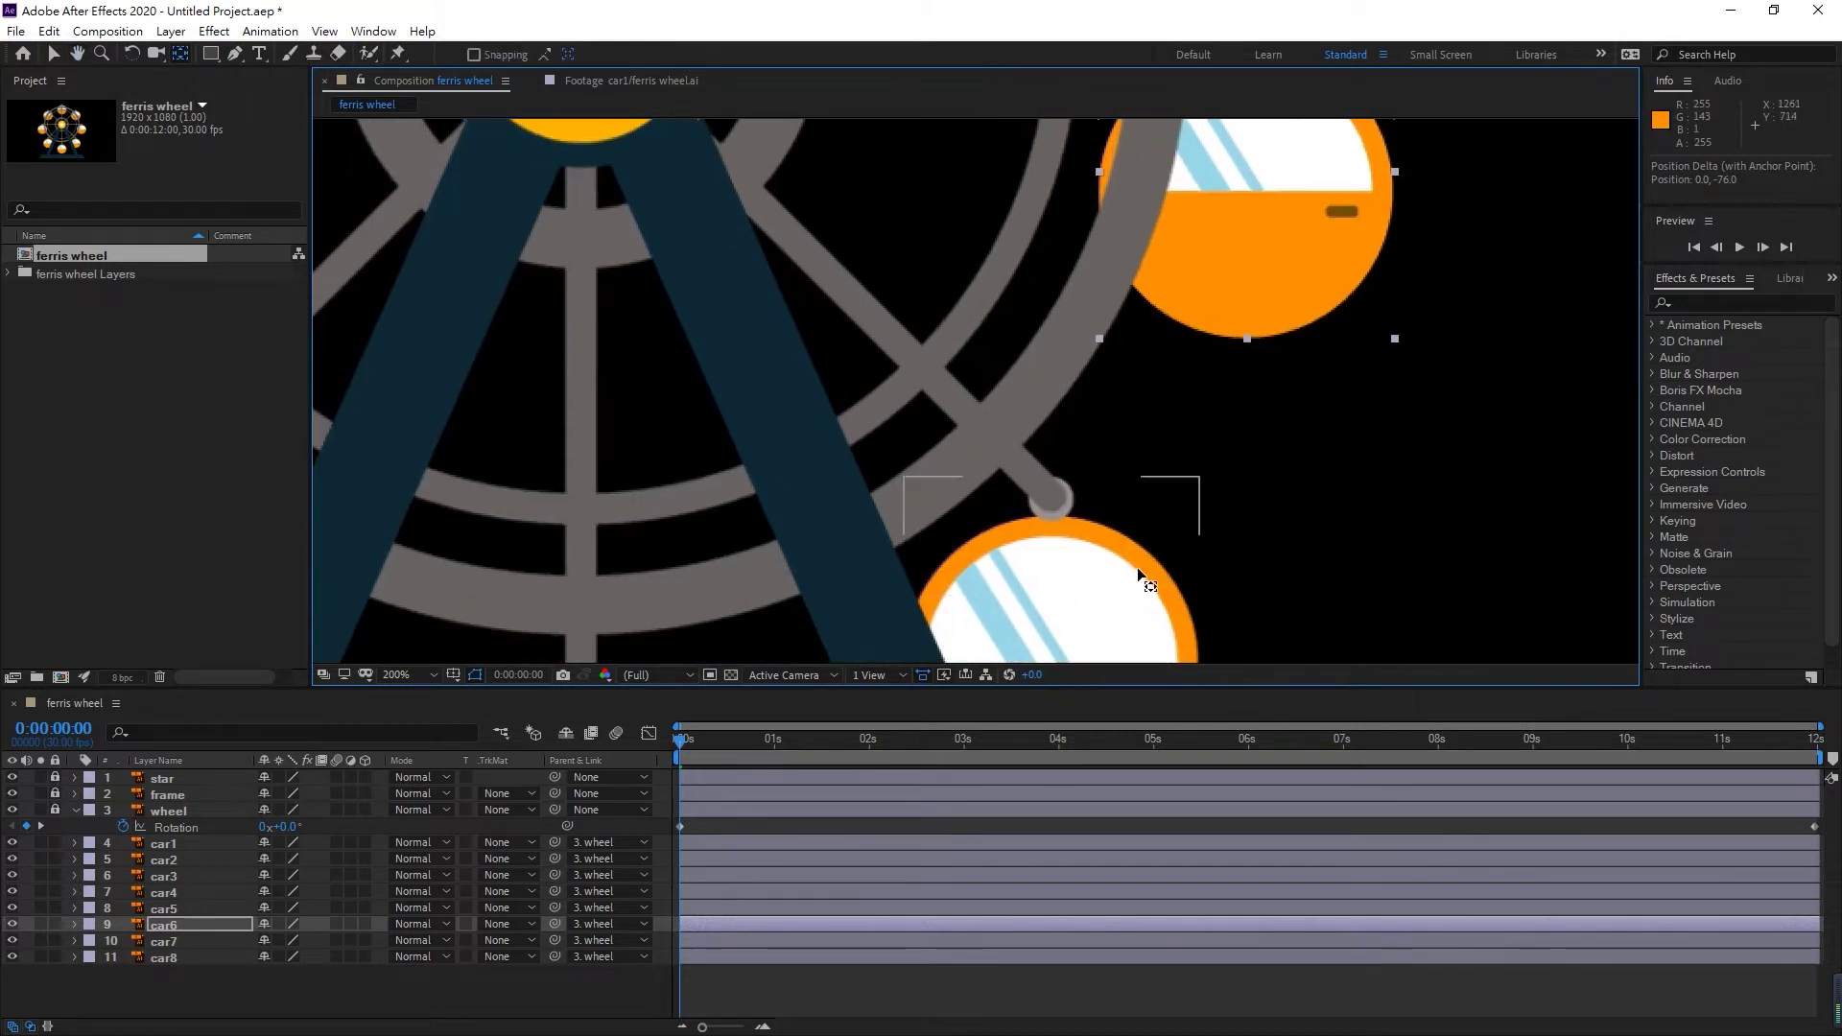
drag(1040, 613, 1119, 423)
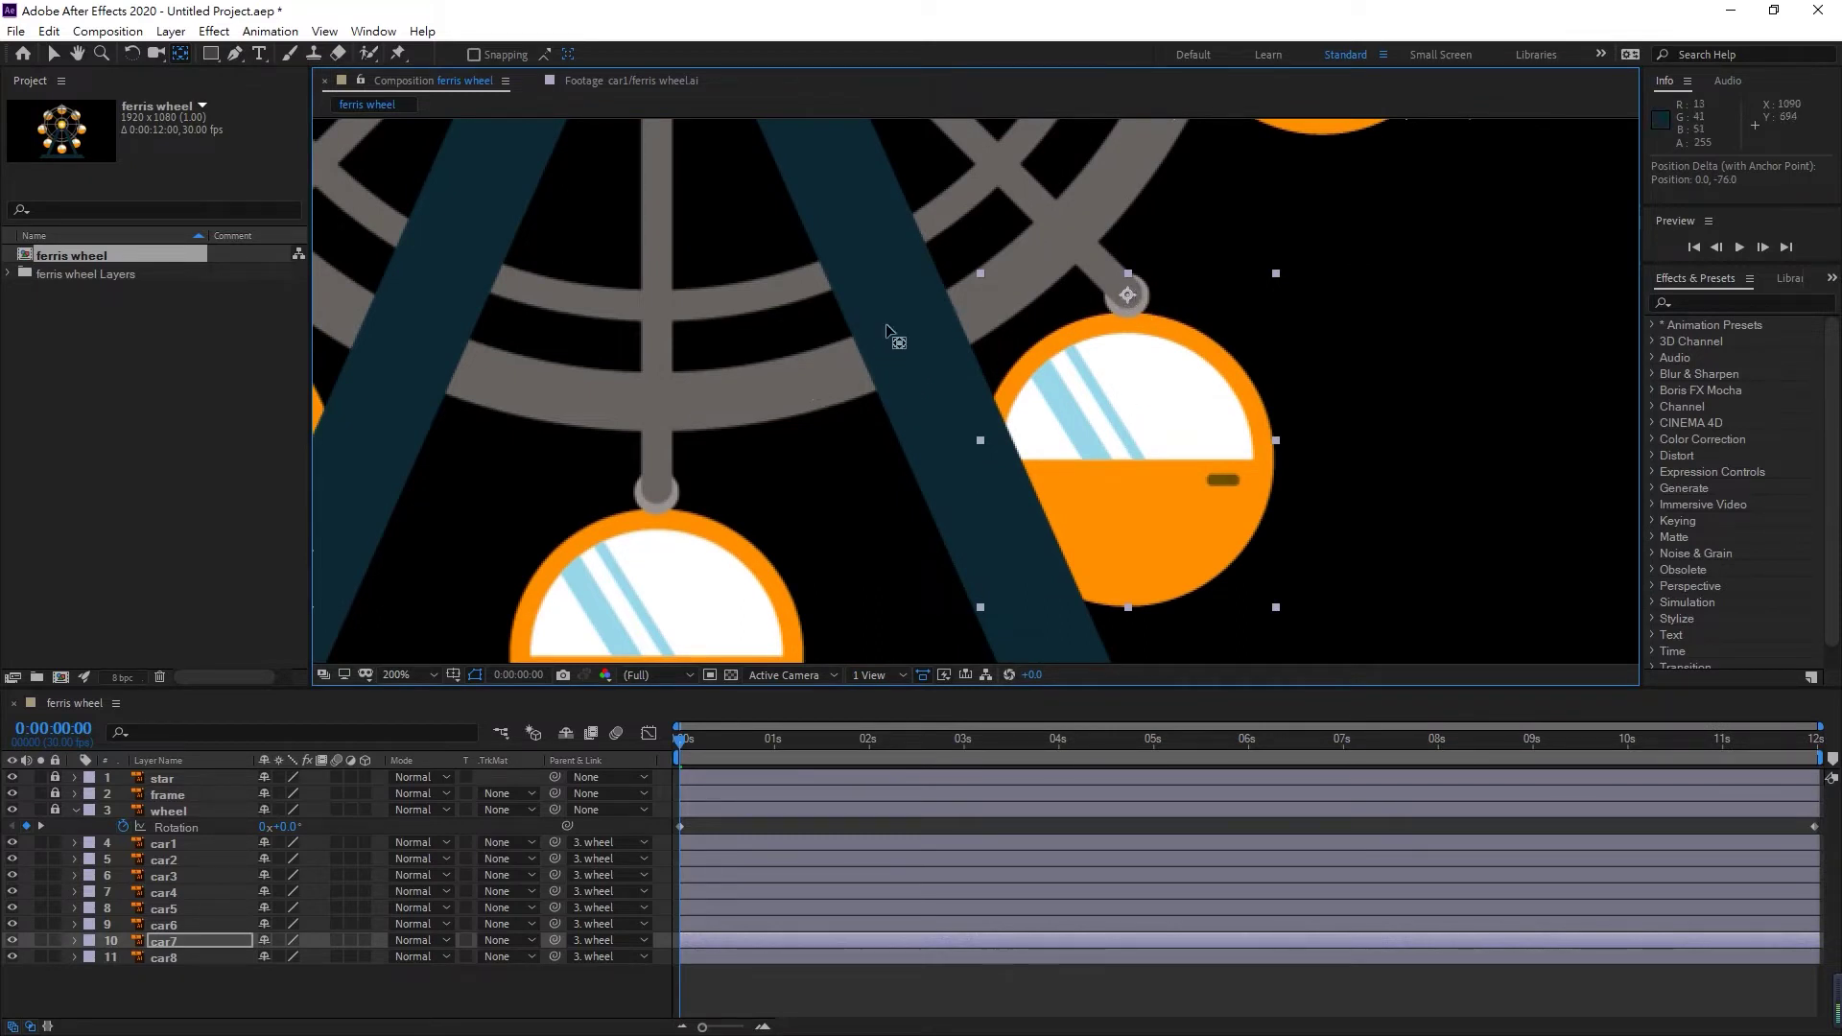
drag(715, 468, 1069, 279)
click(948, 498)
drag(1012, 445, 1019, 307)
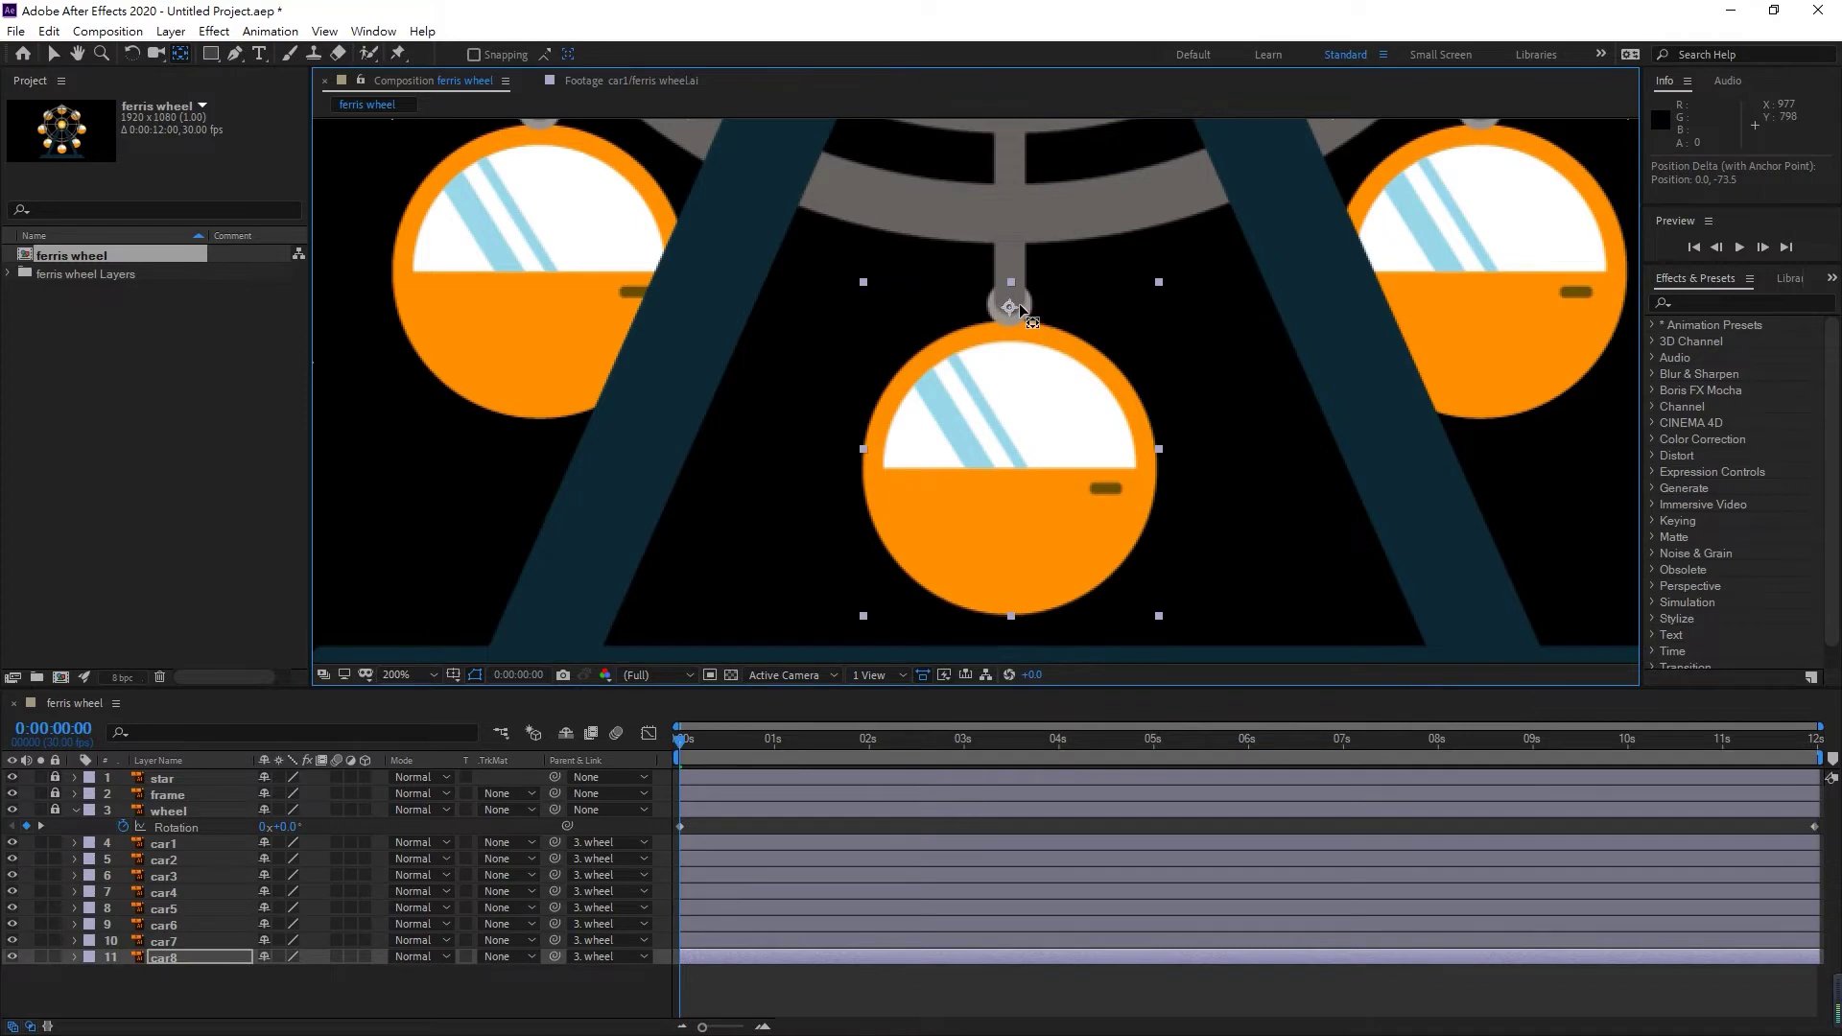
- Reveal the car1 layer's Rotation property and enable its keyframing at 0:00:00:00
drag(1019, 303, 1102, 433)
click(618, 430)
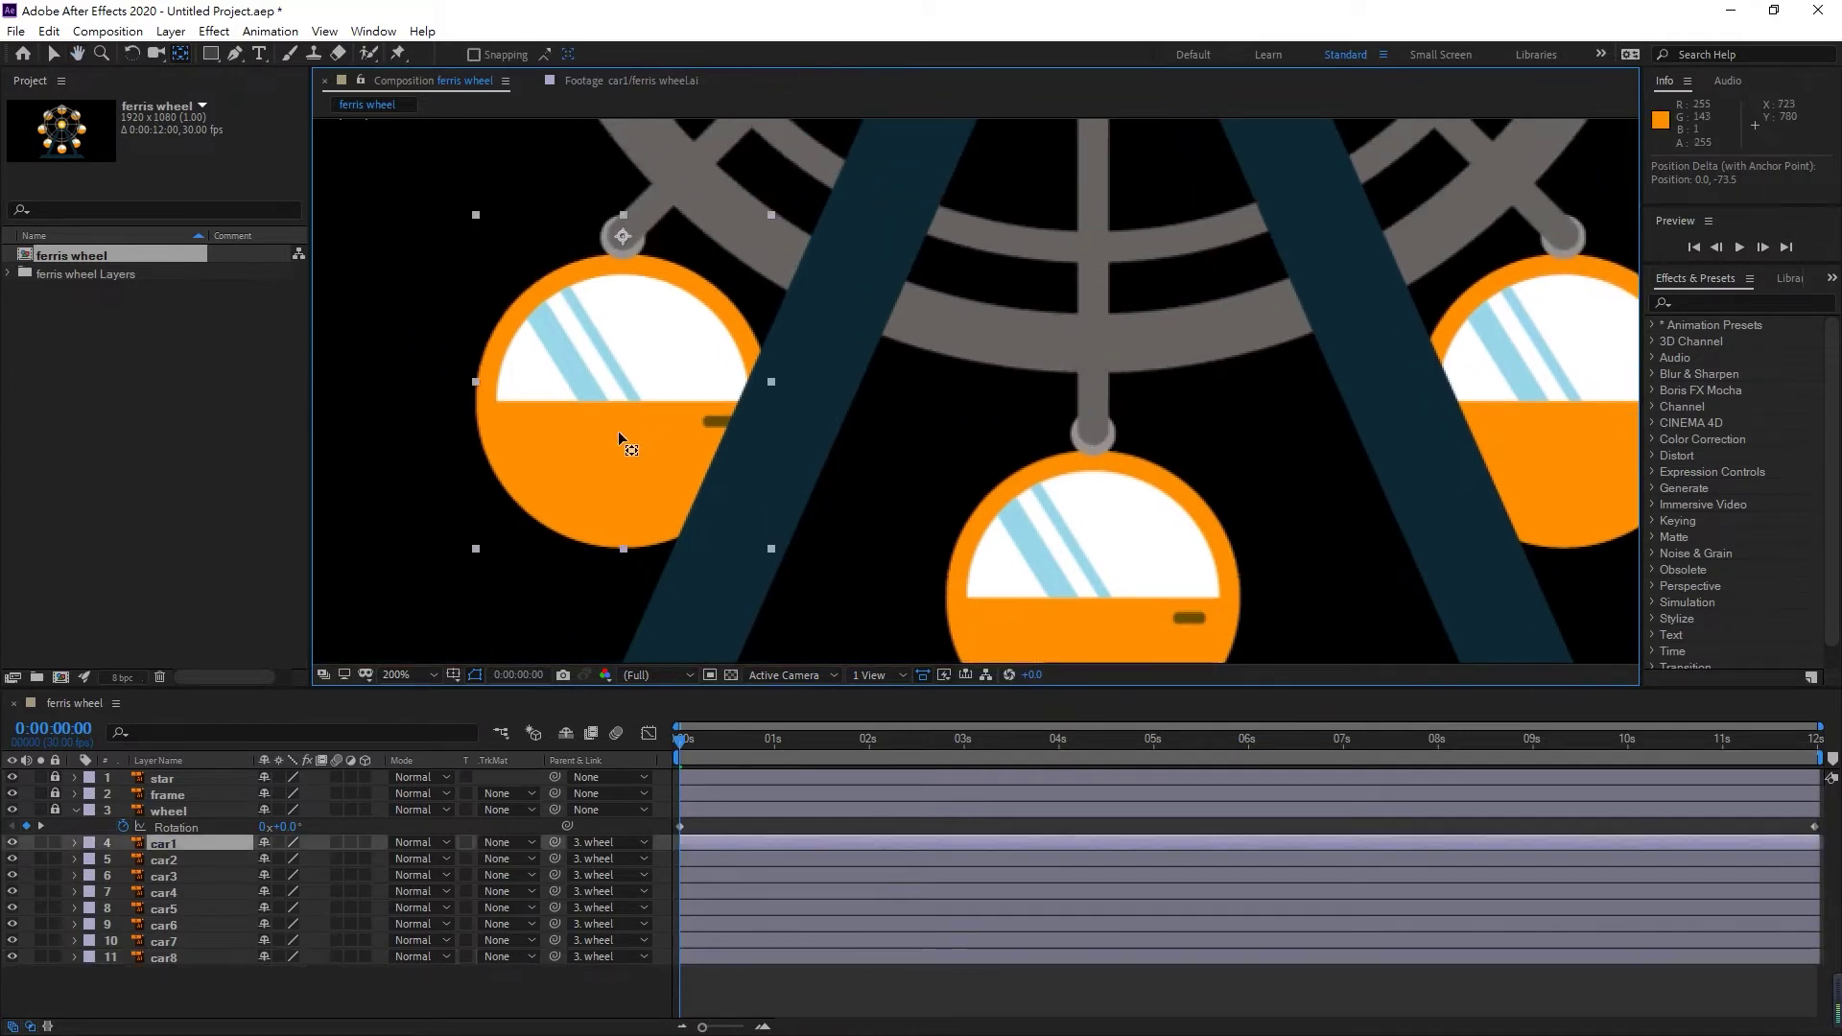
scroll(1042, 317, down, 2)
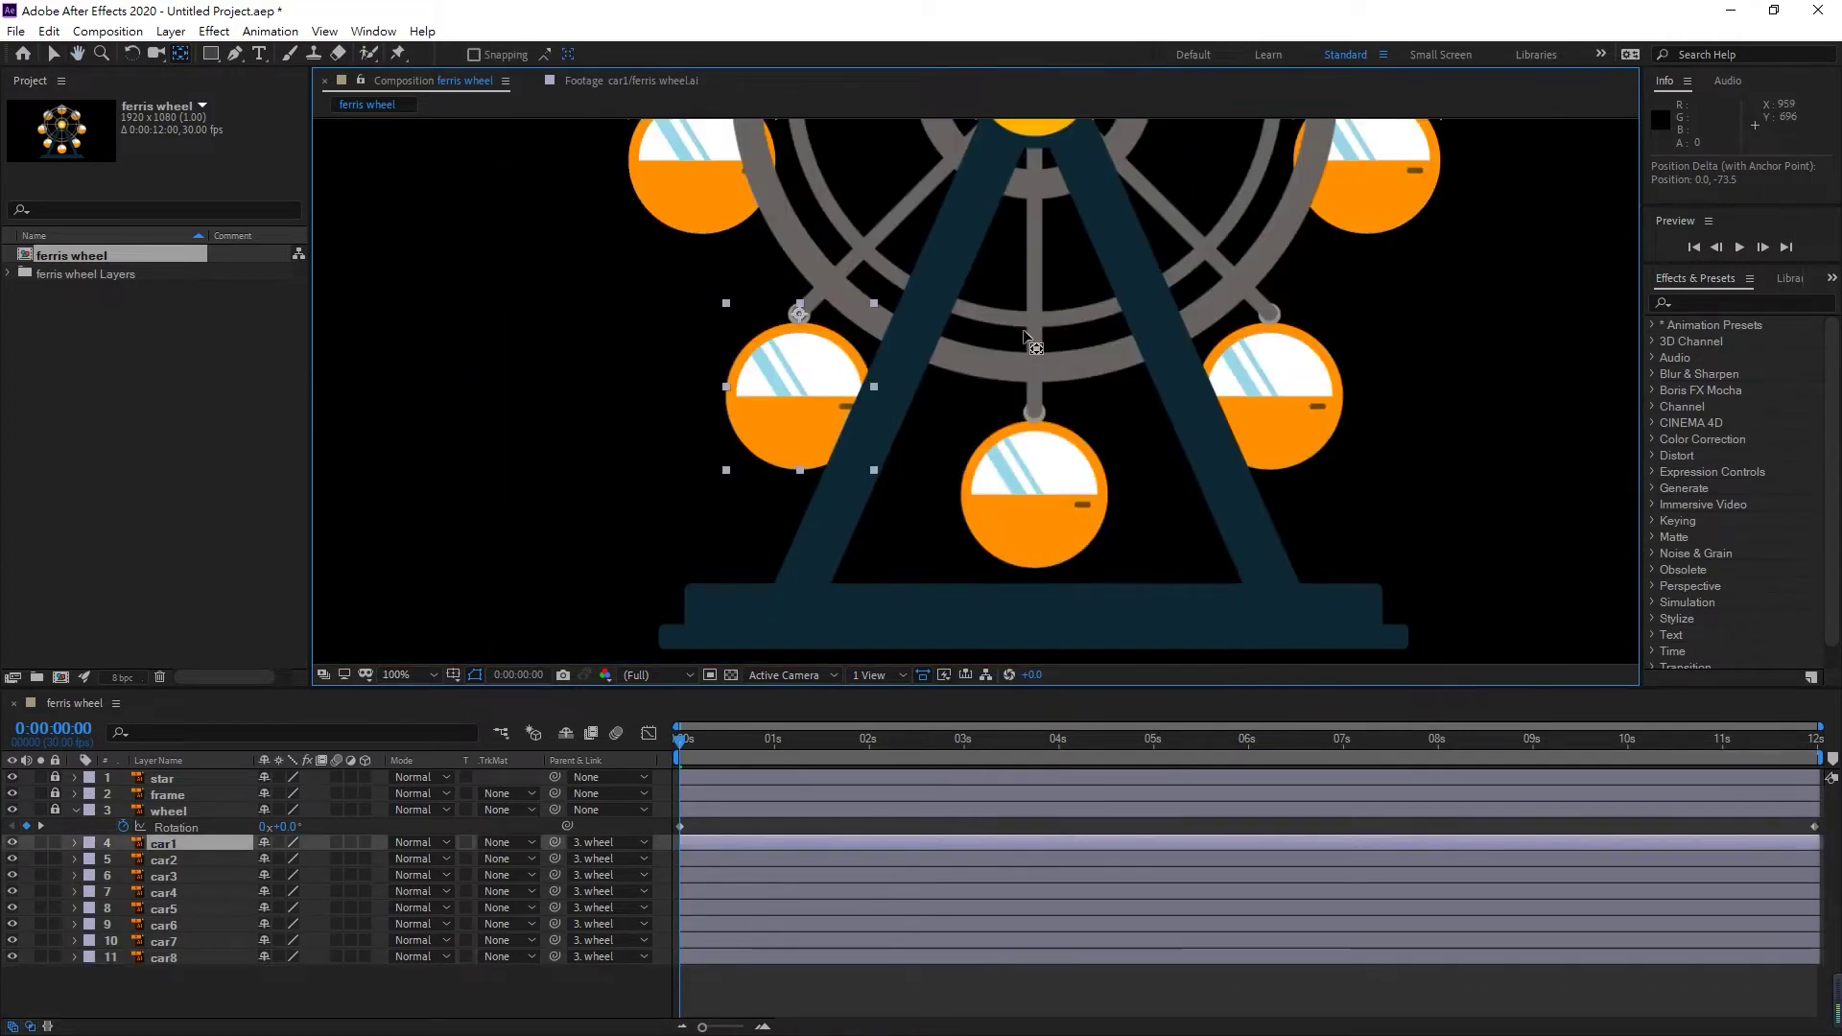
key(v)
scroll(1031, 403, down, 2)
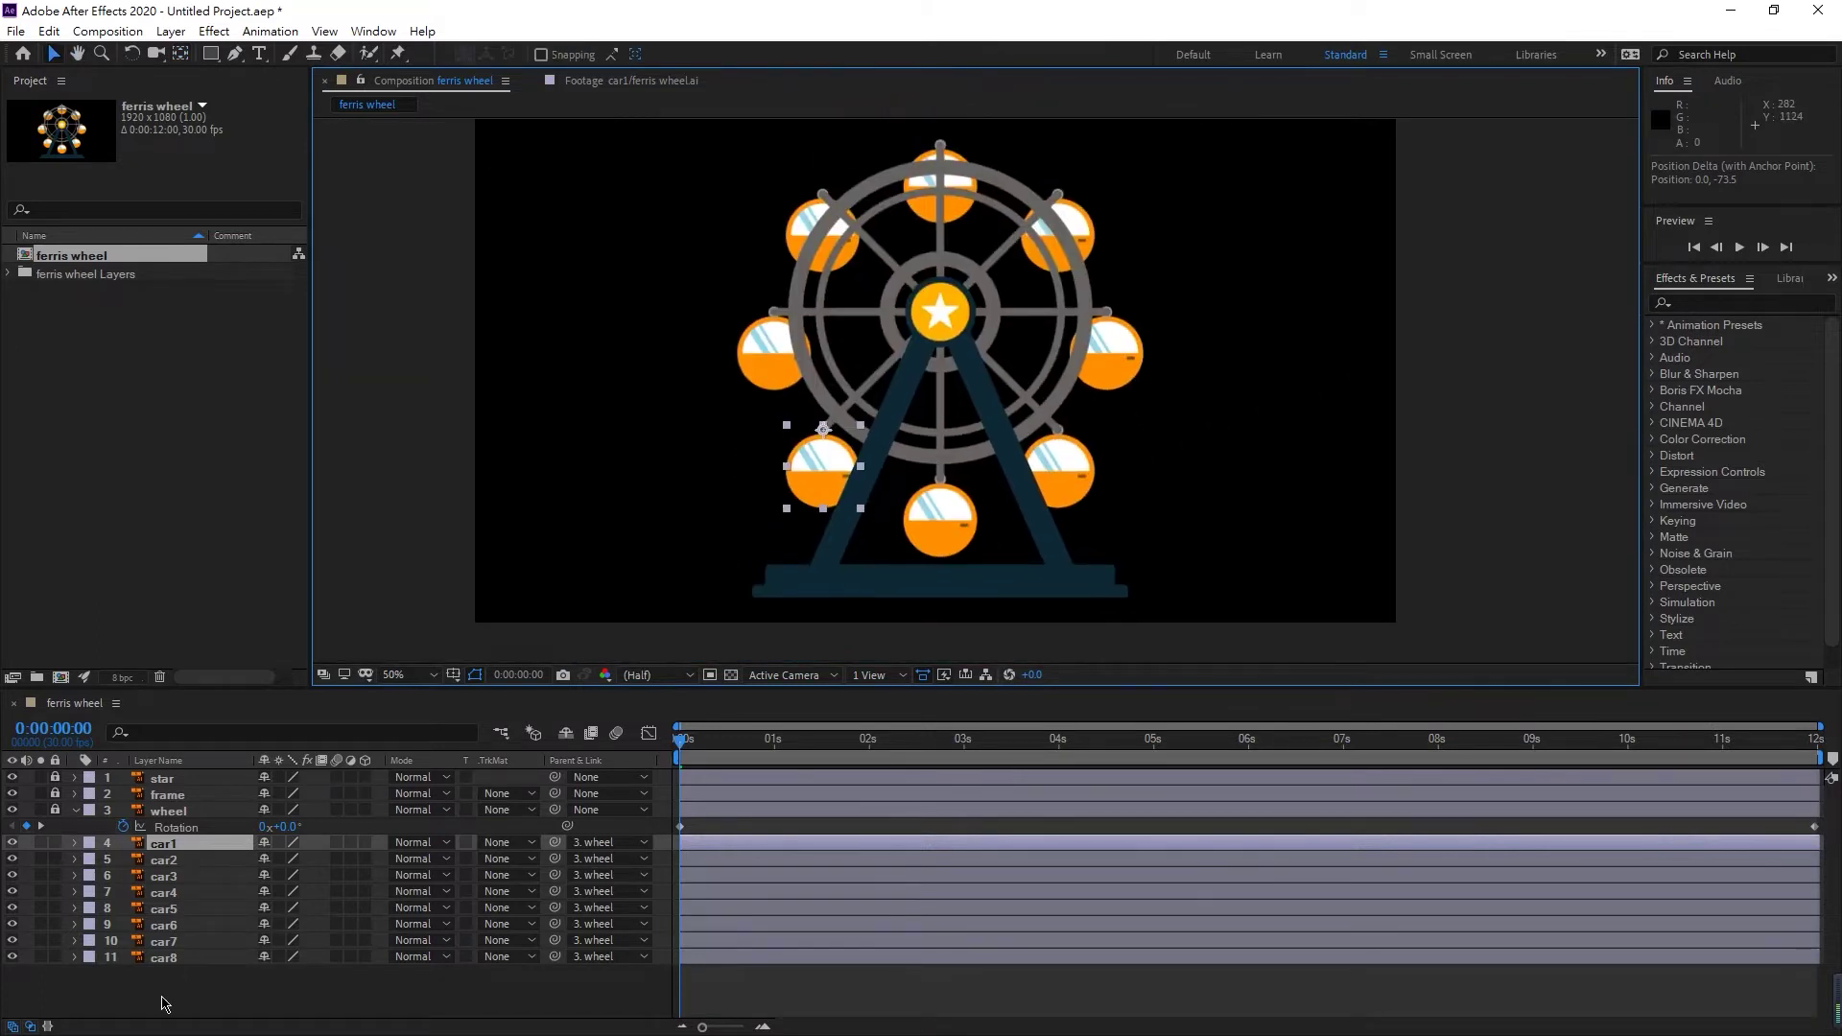
click(169, 848)
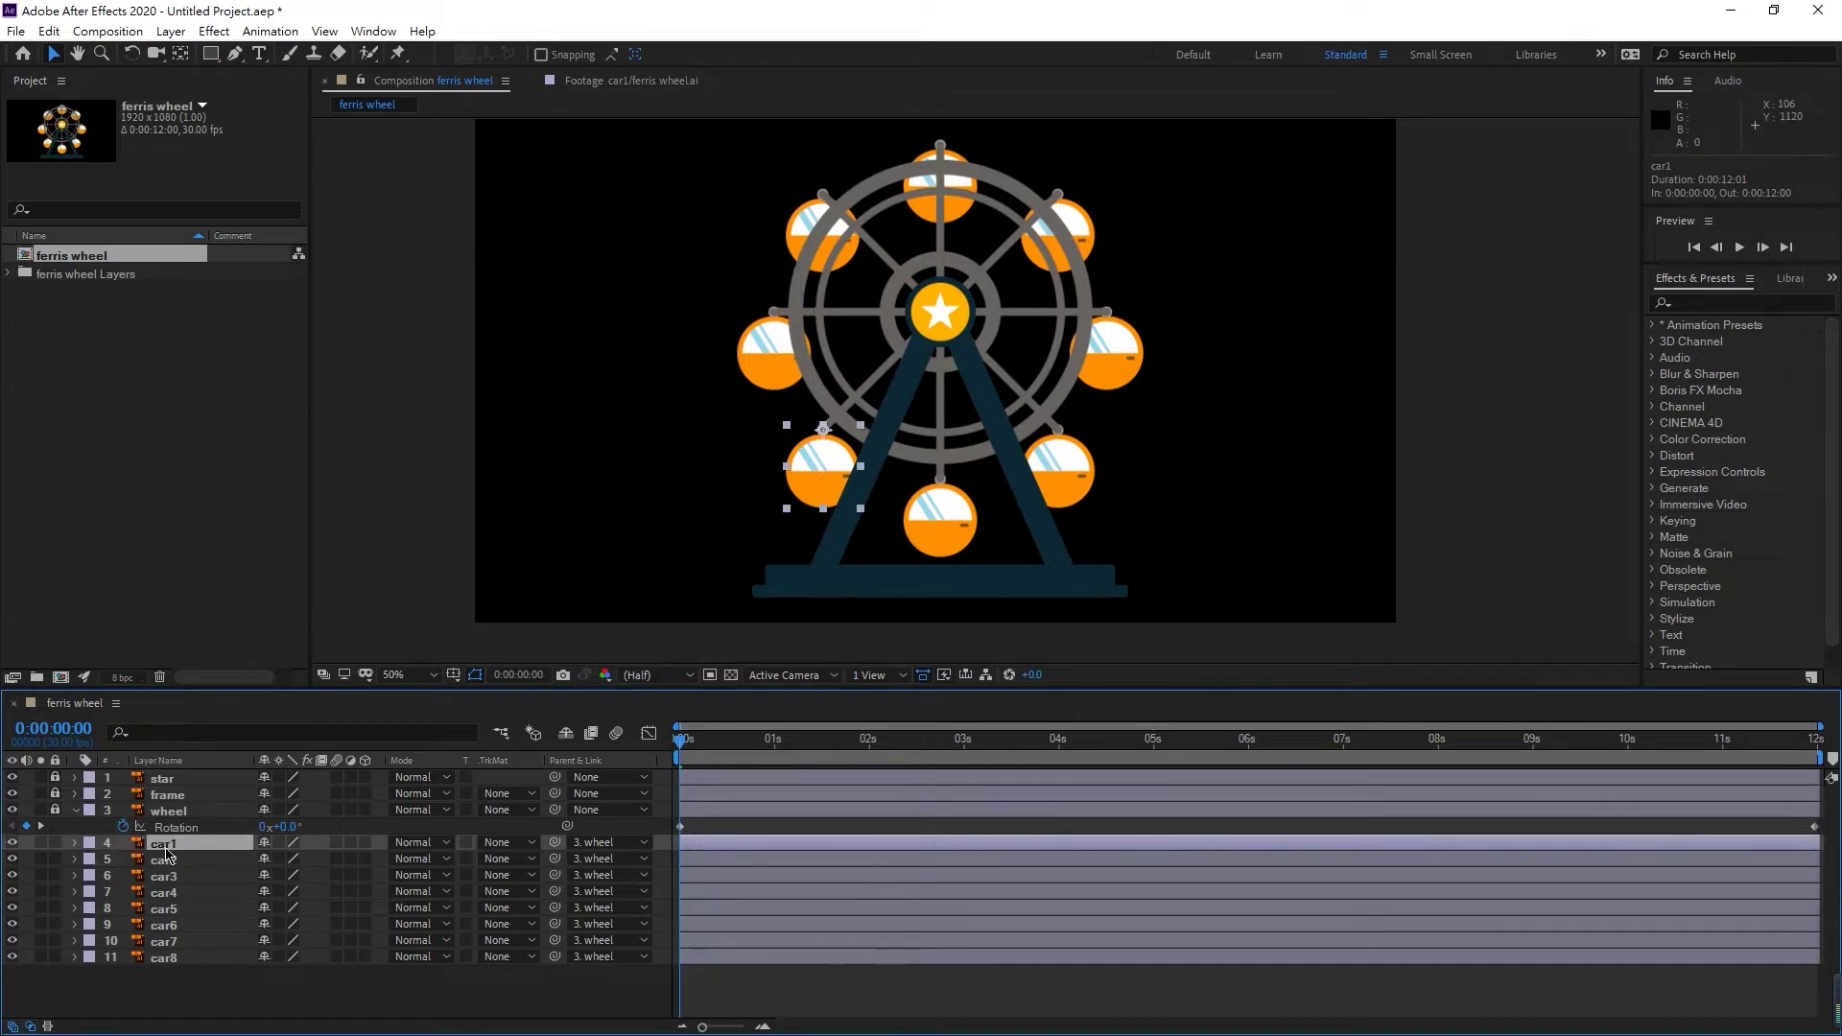
key(r)
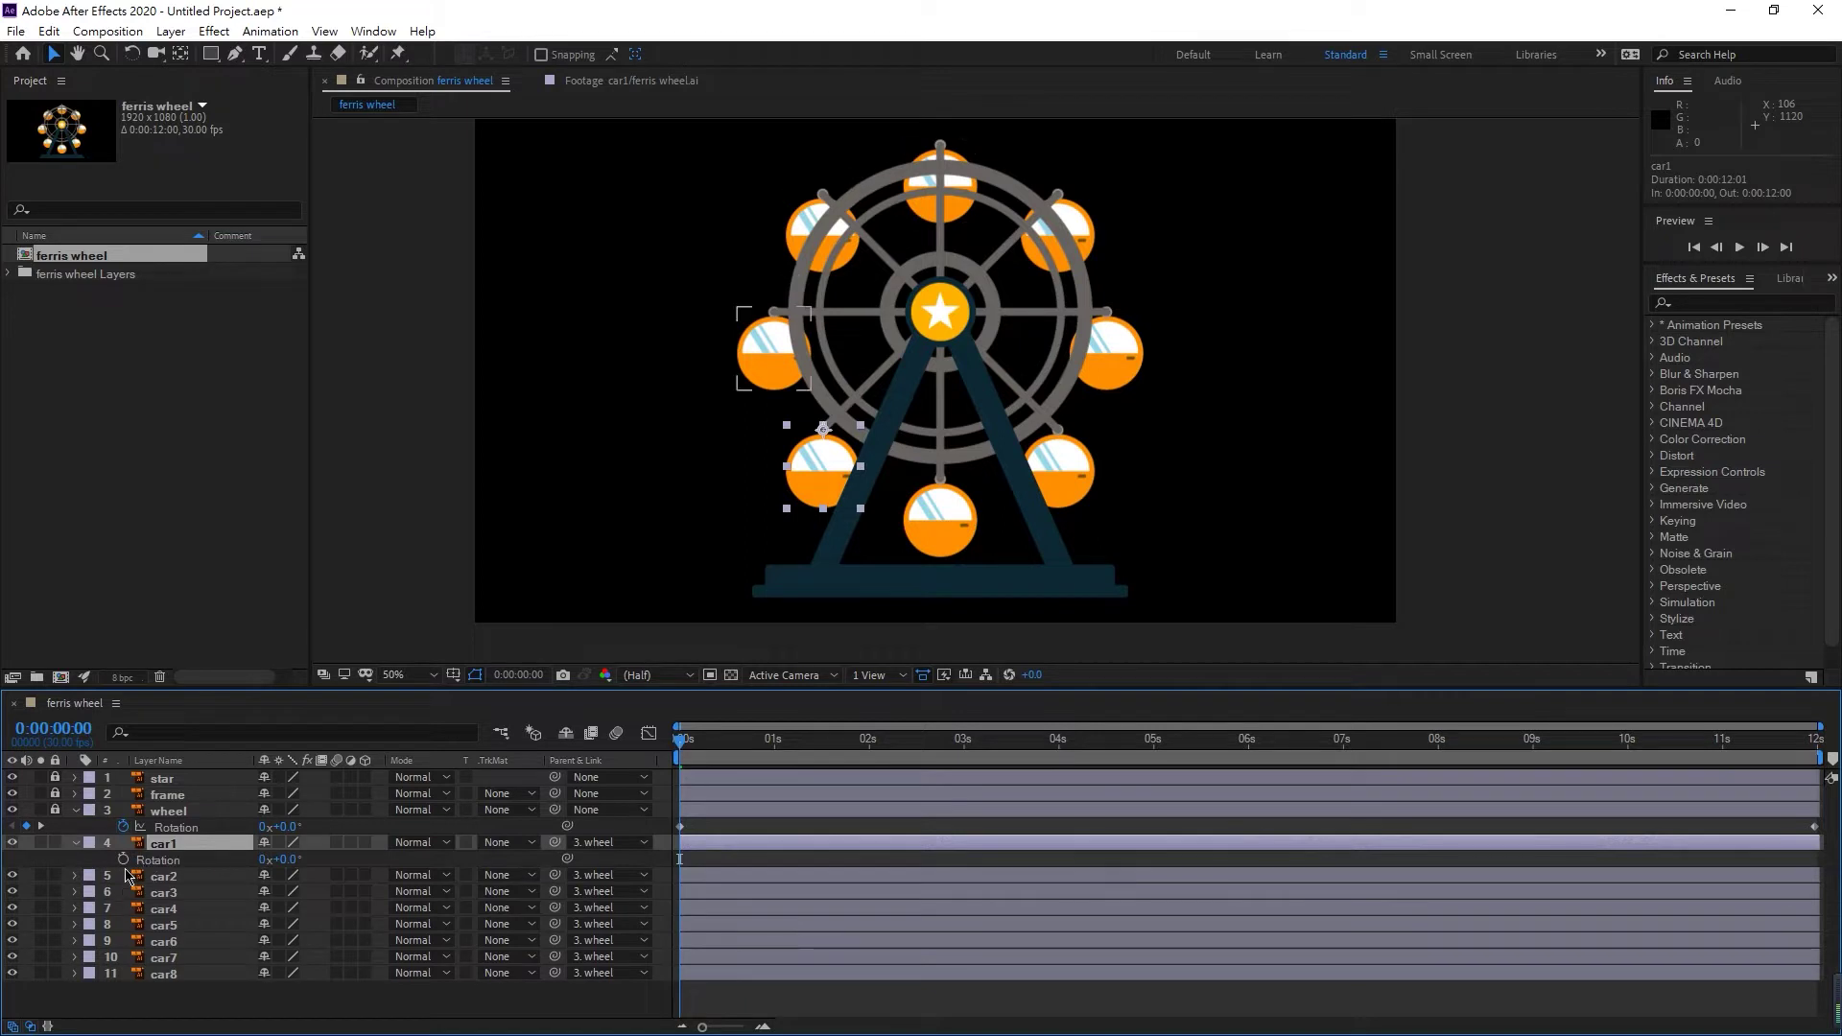
click(123, 859)
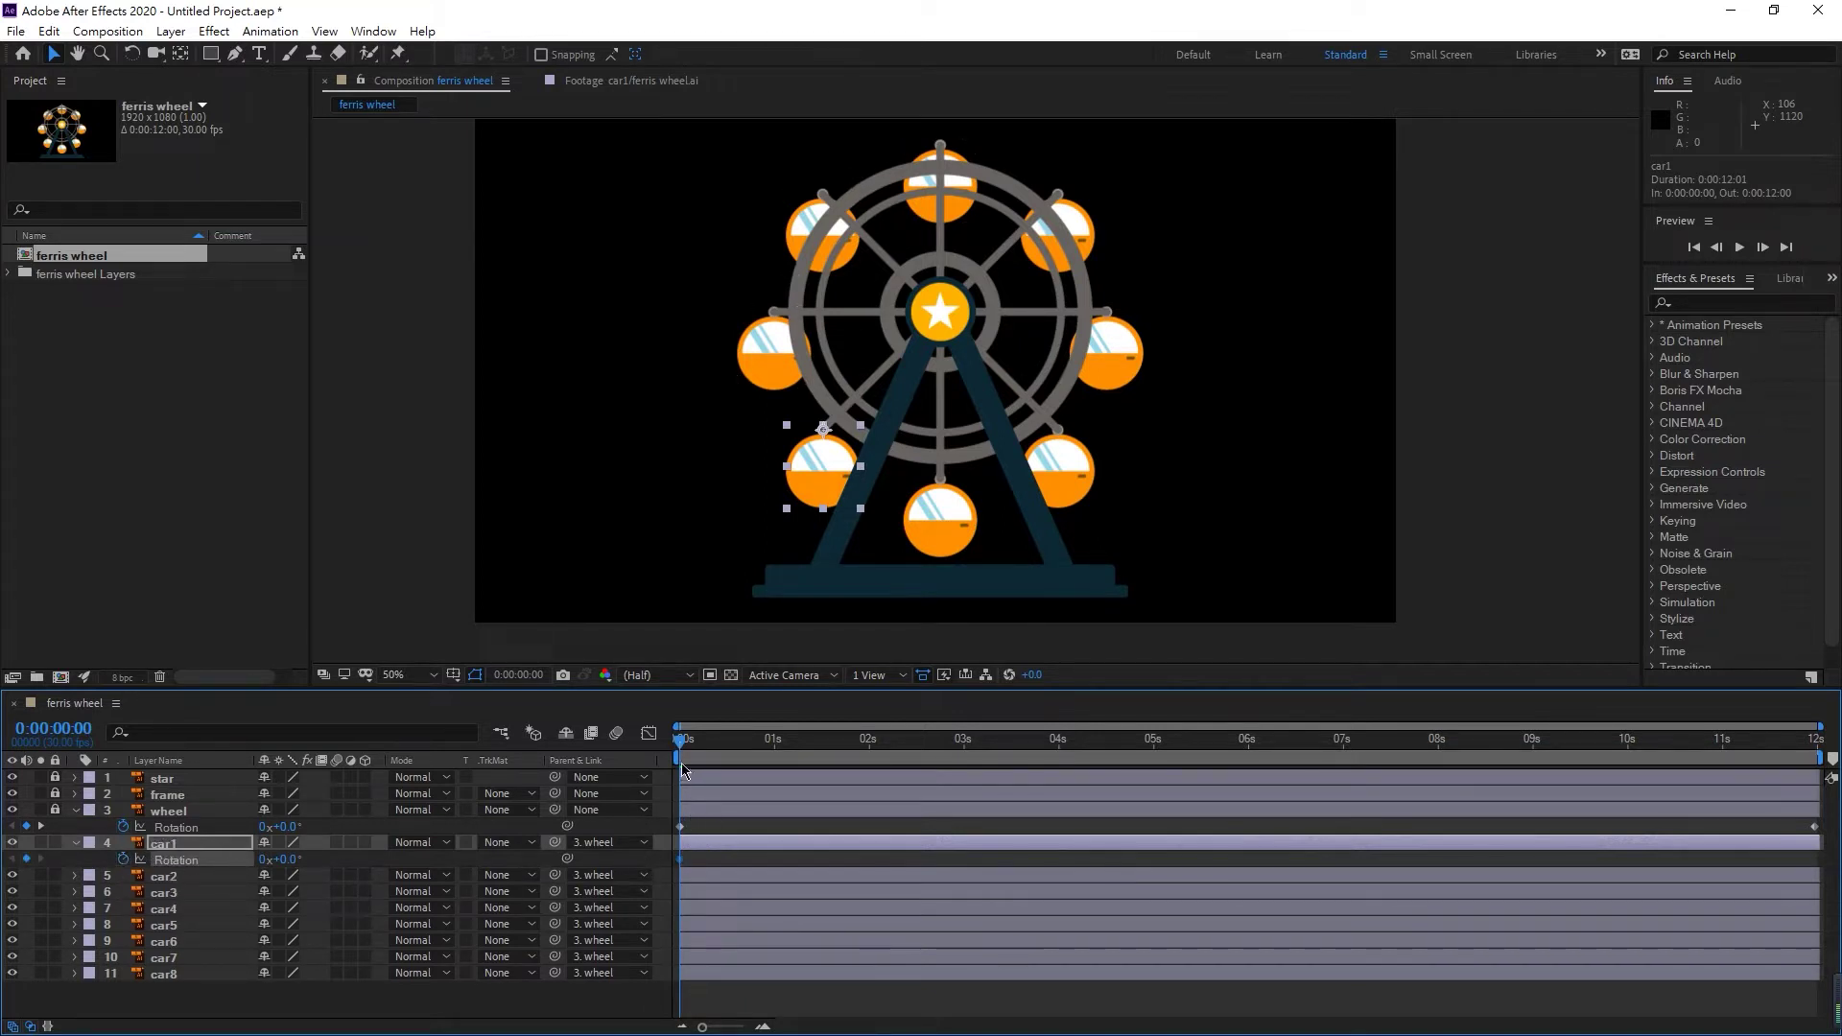
- Add a Rotation keyframe of -1x+0.0° to car1 at 0:00:11:29 and scrub the timeline to check its motion
drag(683, 745, 1816, 744)
click(265, 859)
text(-0)
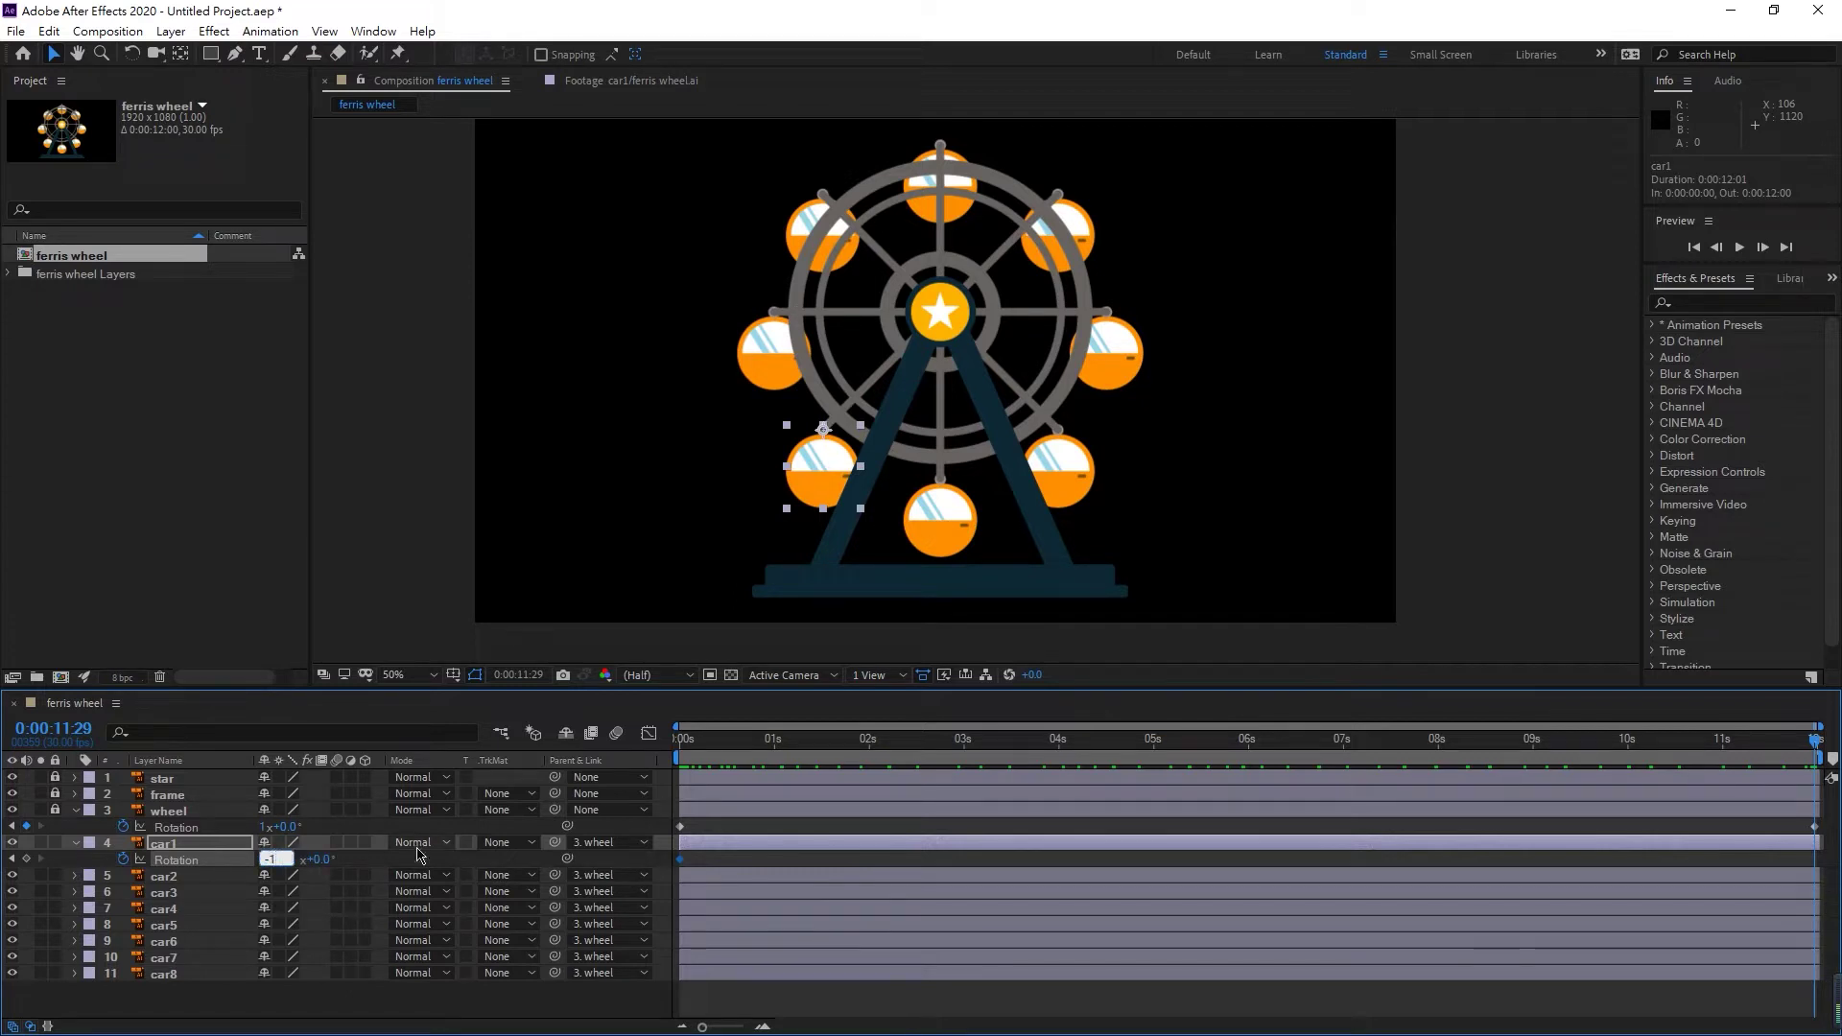
key(Return)
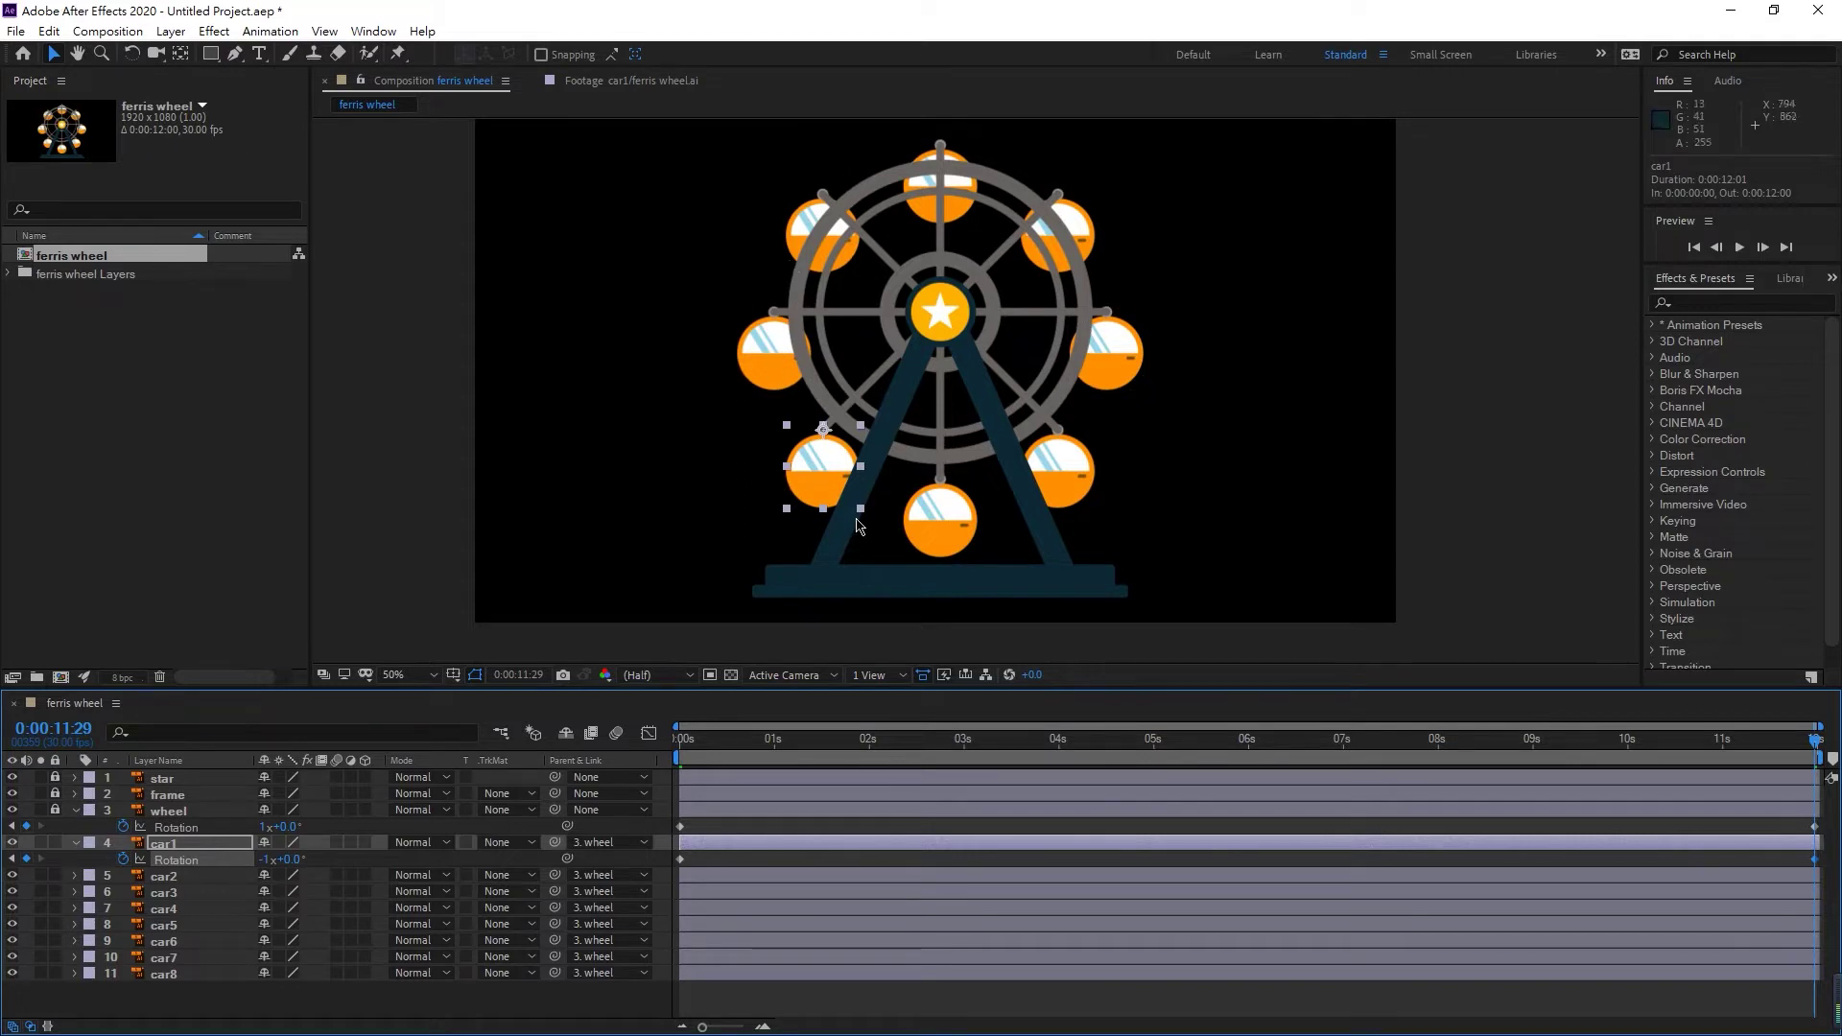
drag(704, 747, 1473, 744)
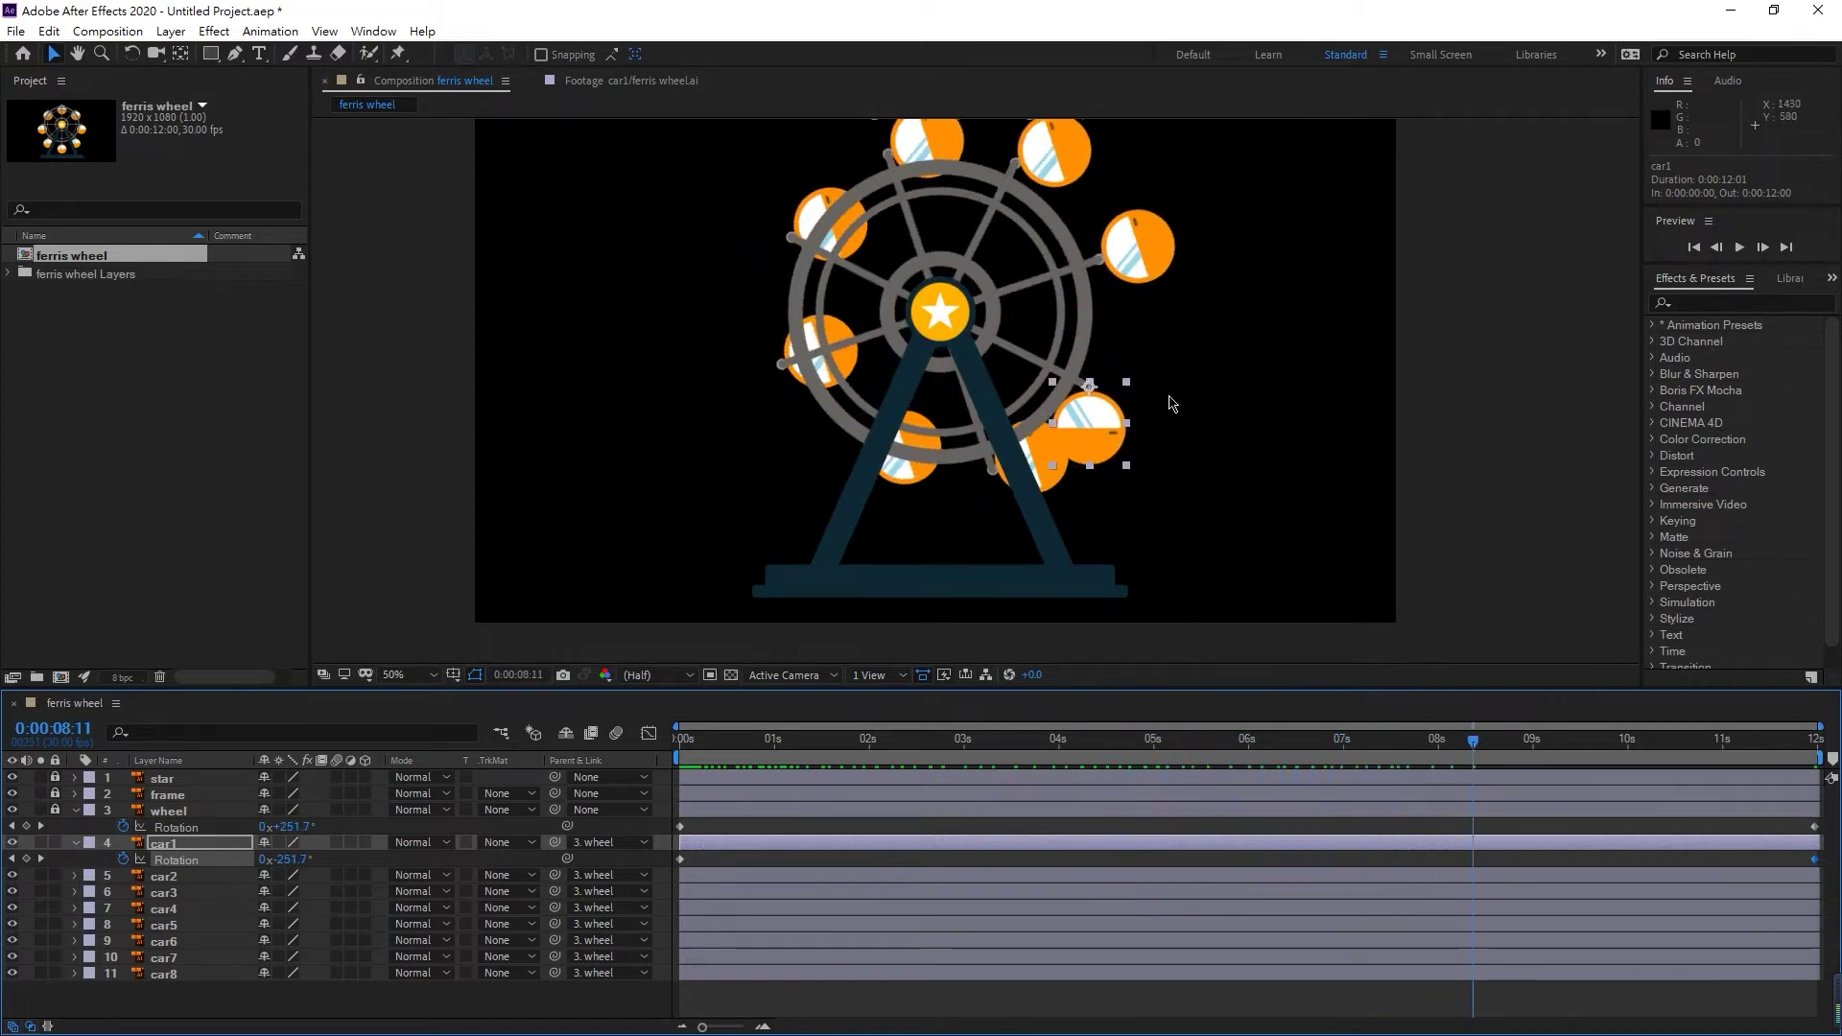
- Play back car1's motion, then try setting its Rotation keyframe at 0:00:11:29 to 1x+0.0°
key(space)
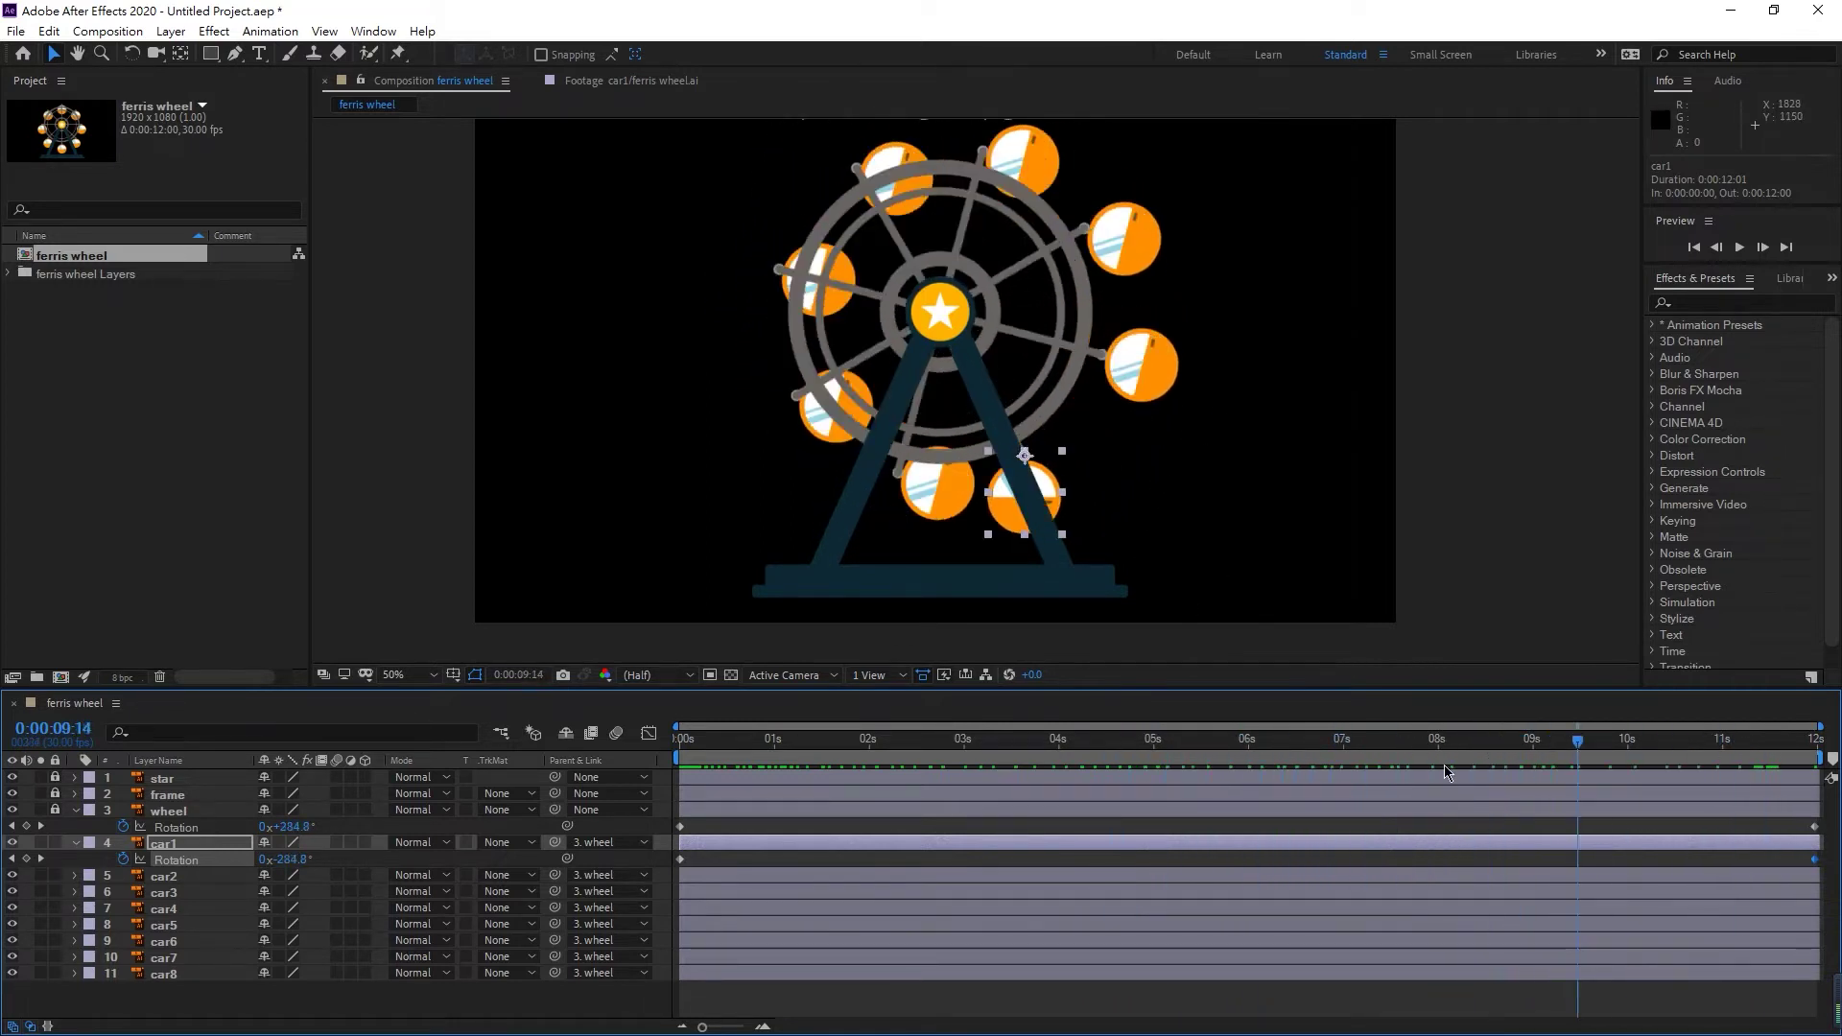
key(Home)
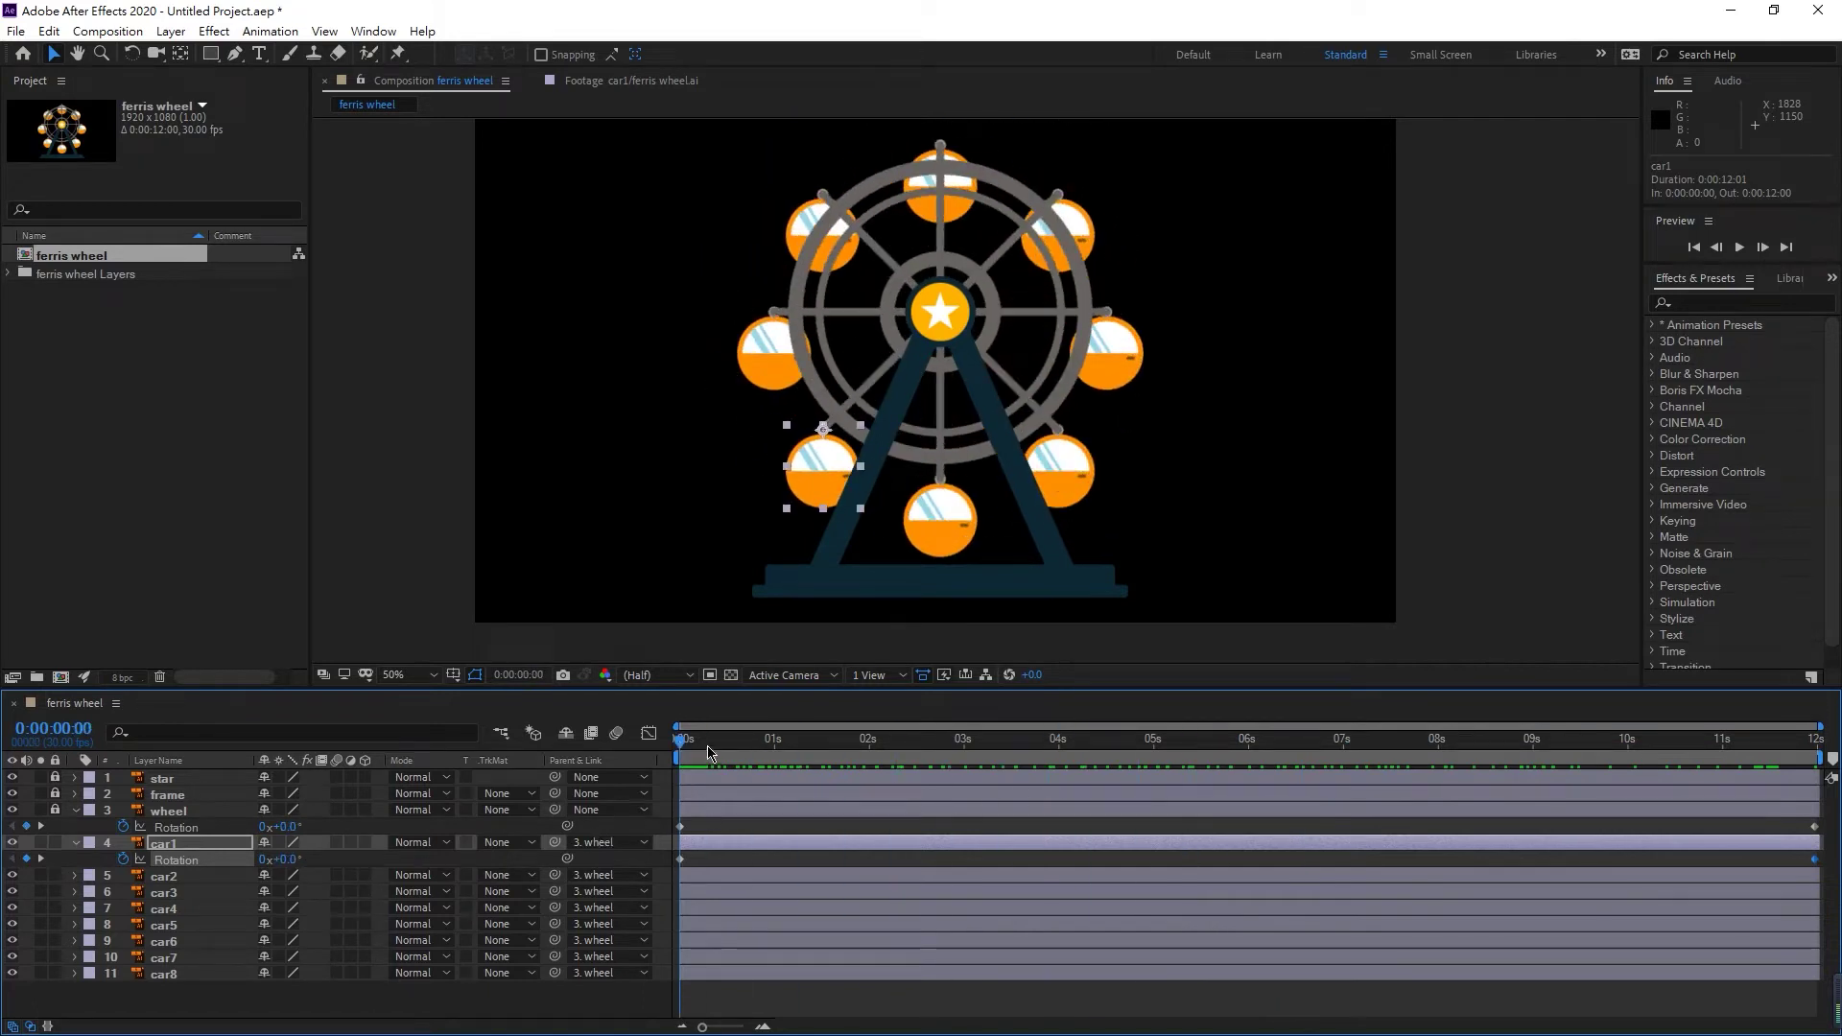
key(End)
click(267, 859)
text(1)
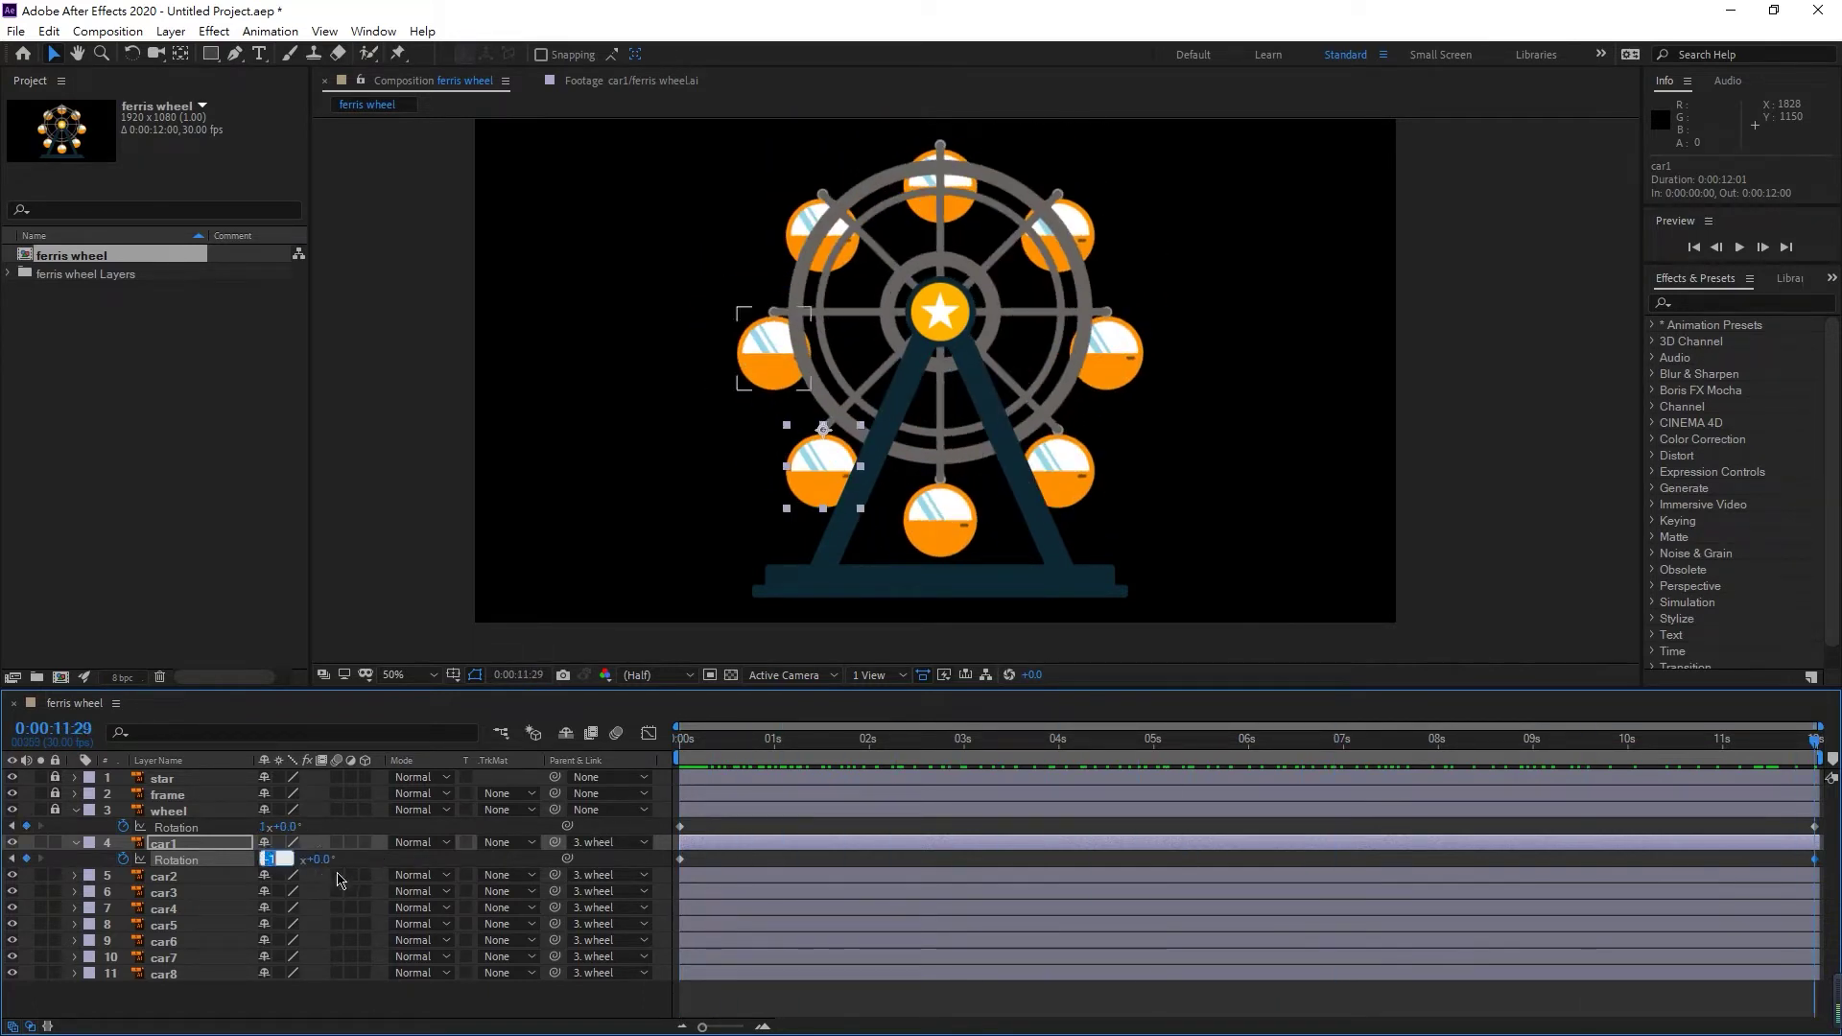
key(Return)
- Set car1's Rotation keyframe at 0:00:11:29 to -1x+0.0° and play the animation from near the start
drag(689, 745, 1817, 739)
click(268, 859)
text(-1)
key(Return)
click(692, 740)
key(space)
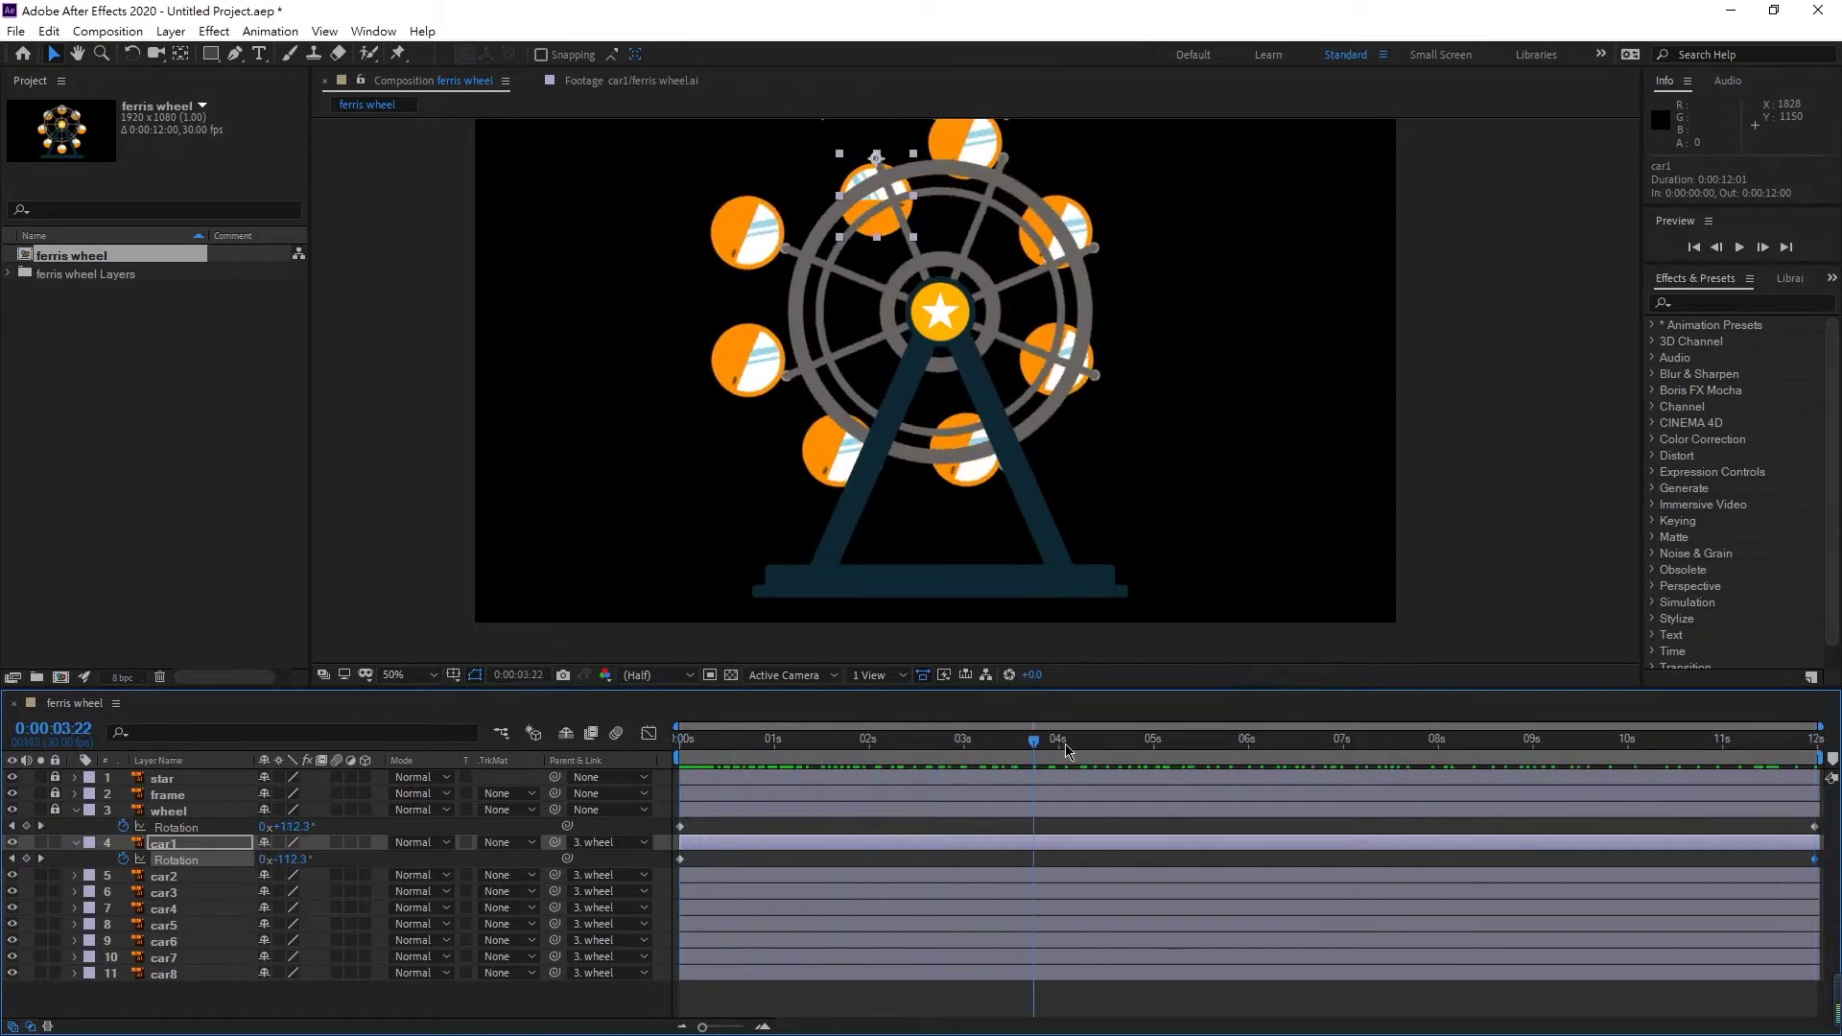
key(space)
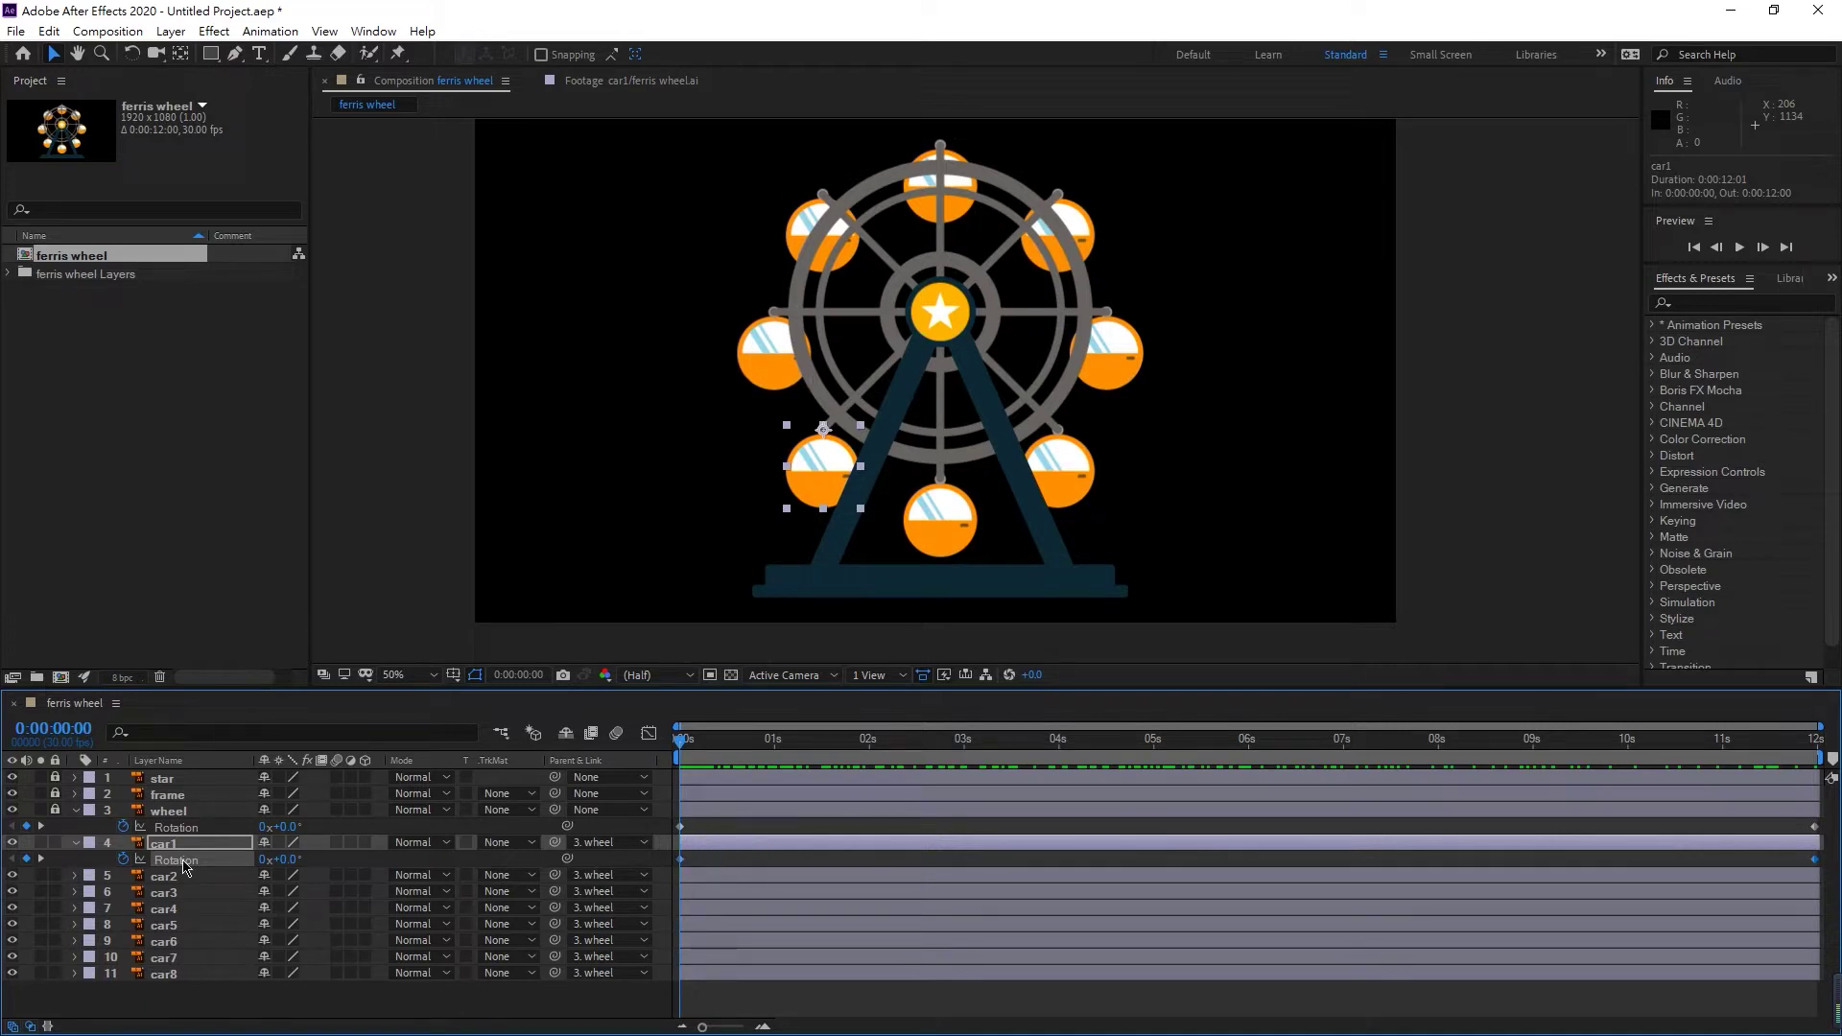
- Copy car1's Rotation keyframes and paste them onto the Rotation of car2 through car8 at 0:00:00:00
key(ctrl+c)
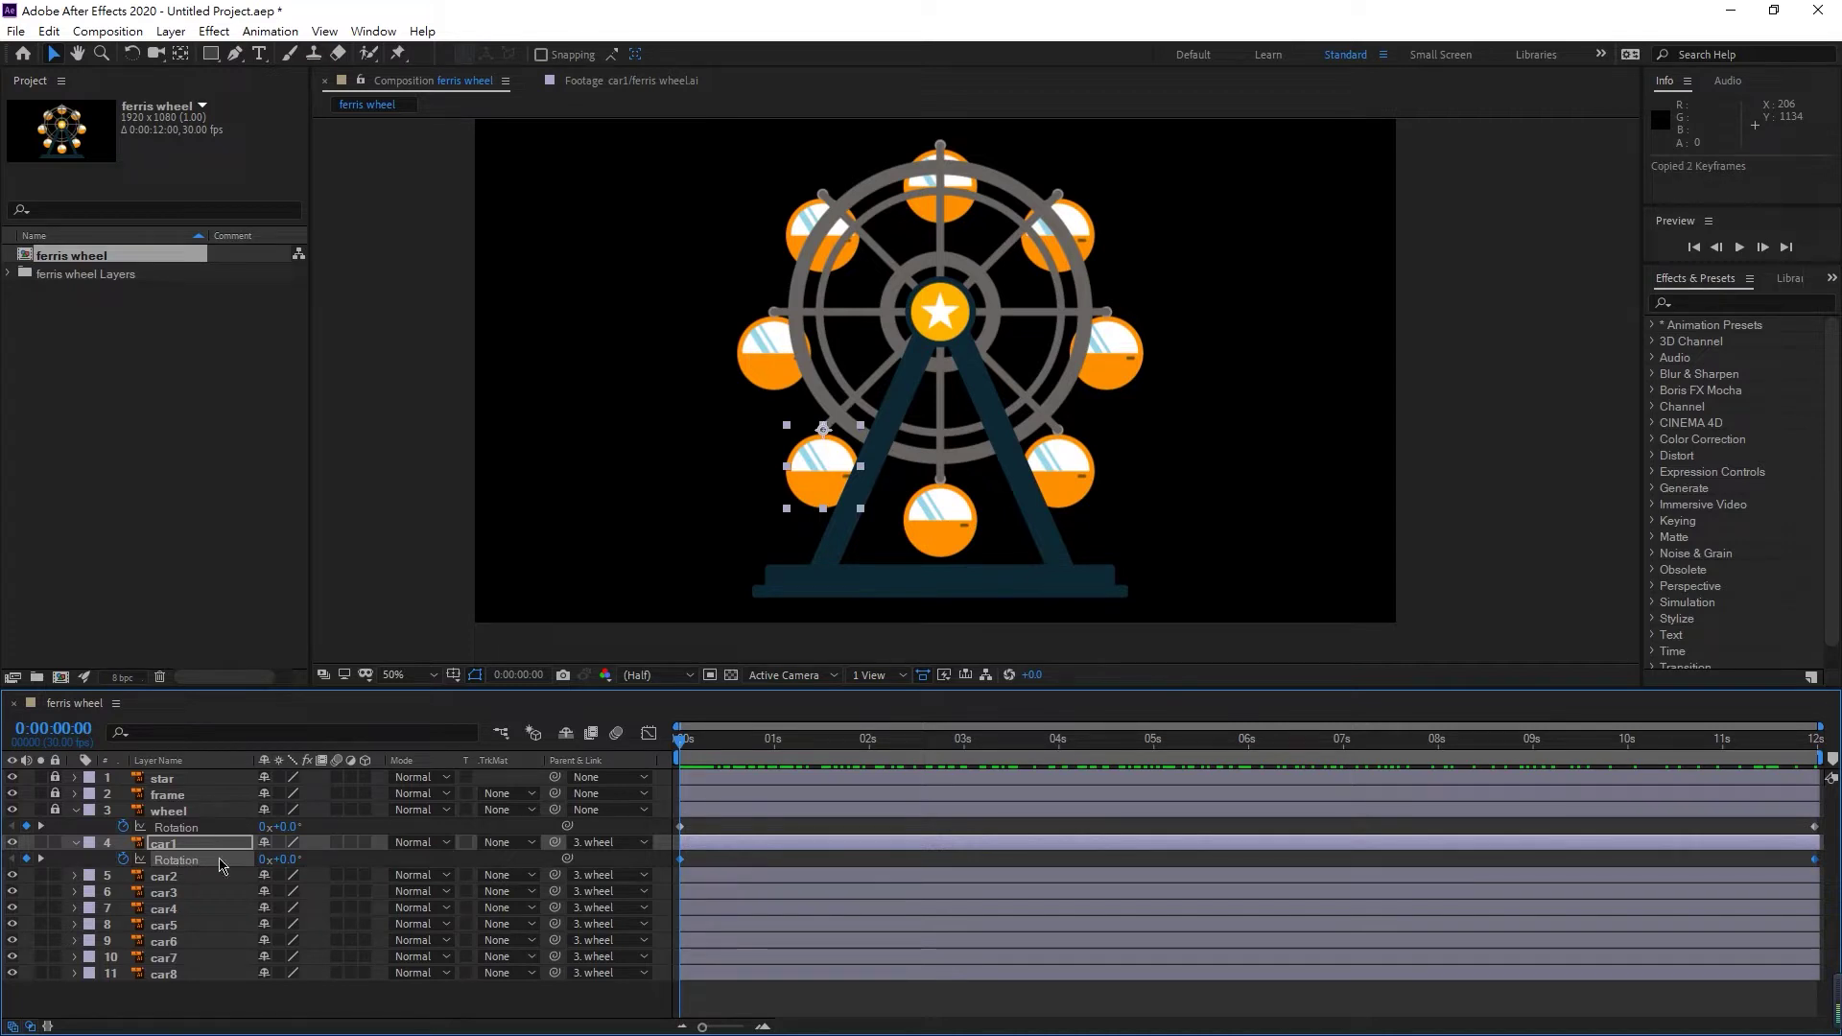
click(174, 872)
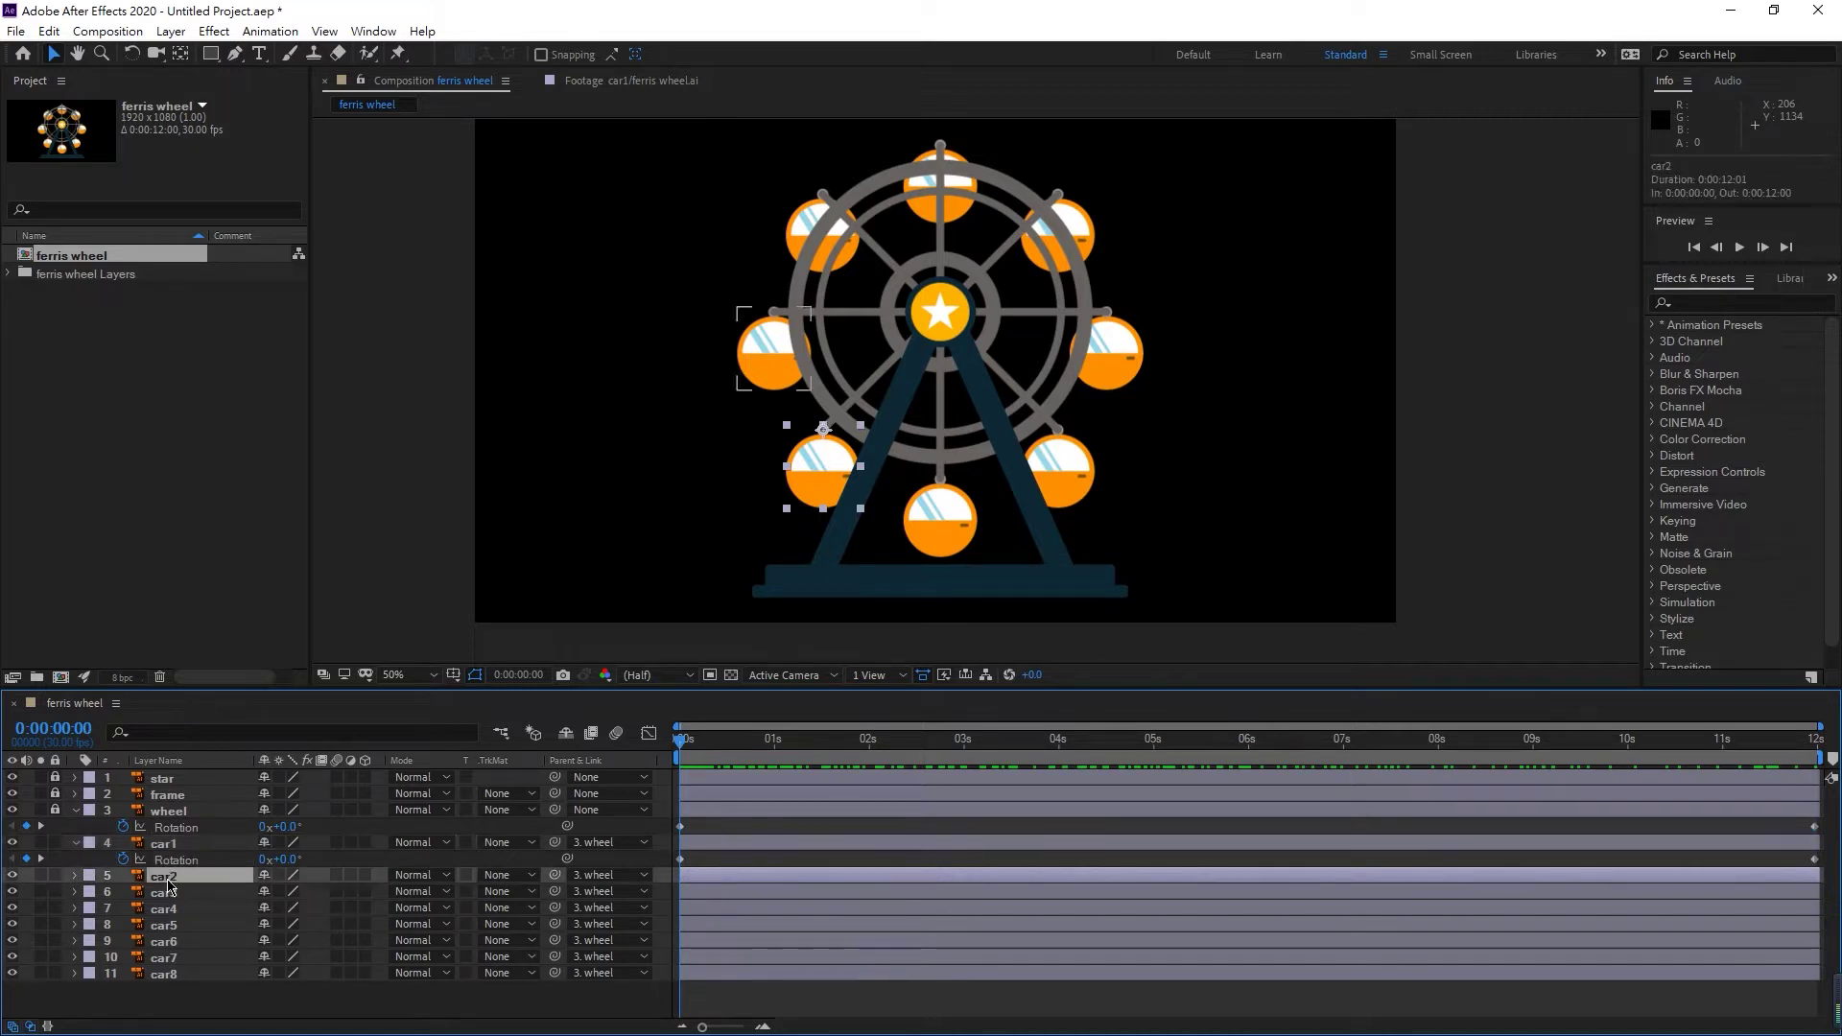
shift+click(169, 974)
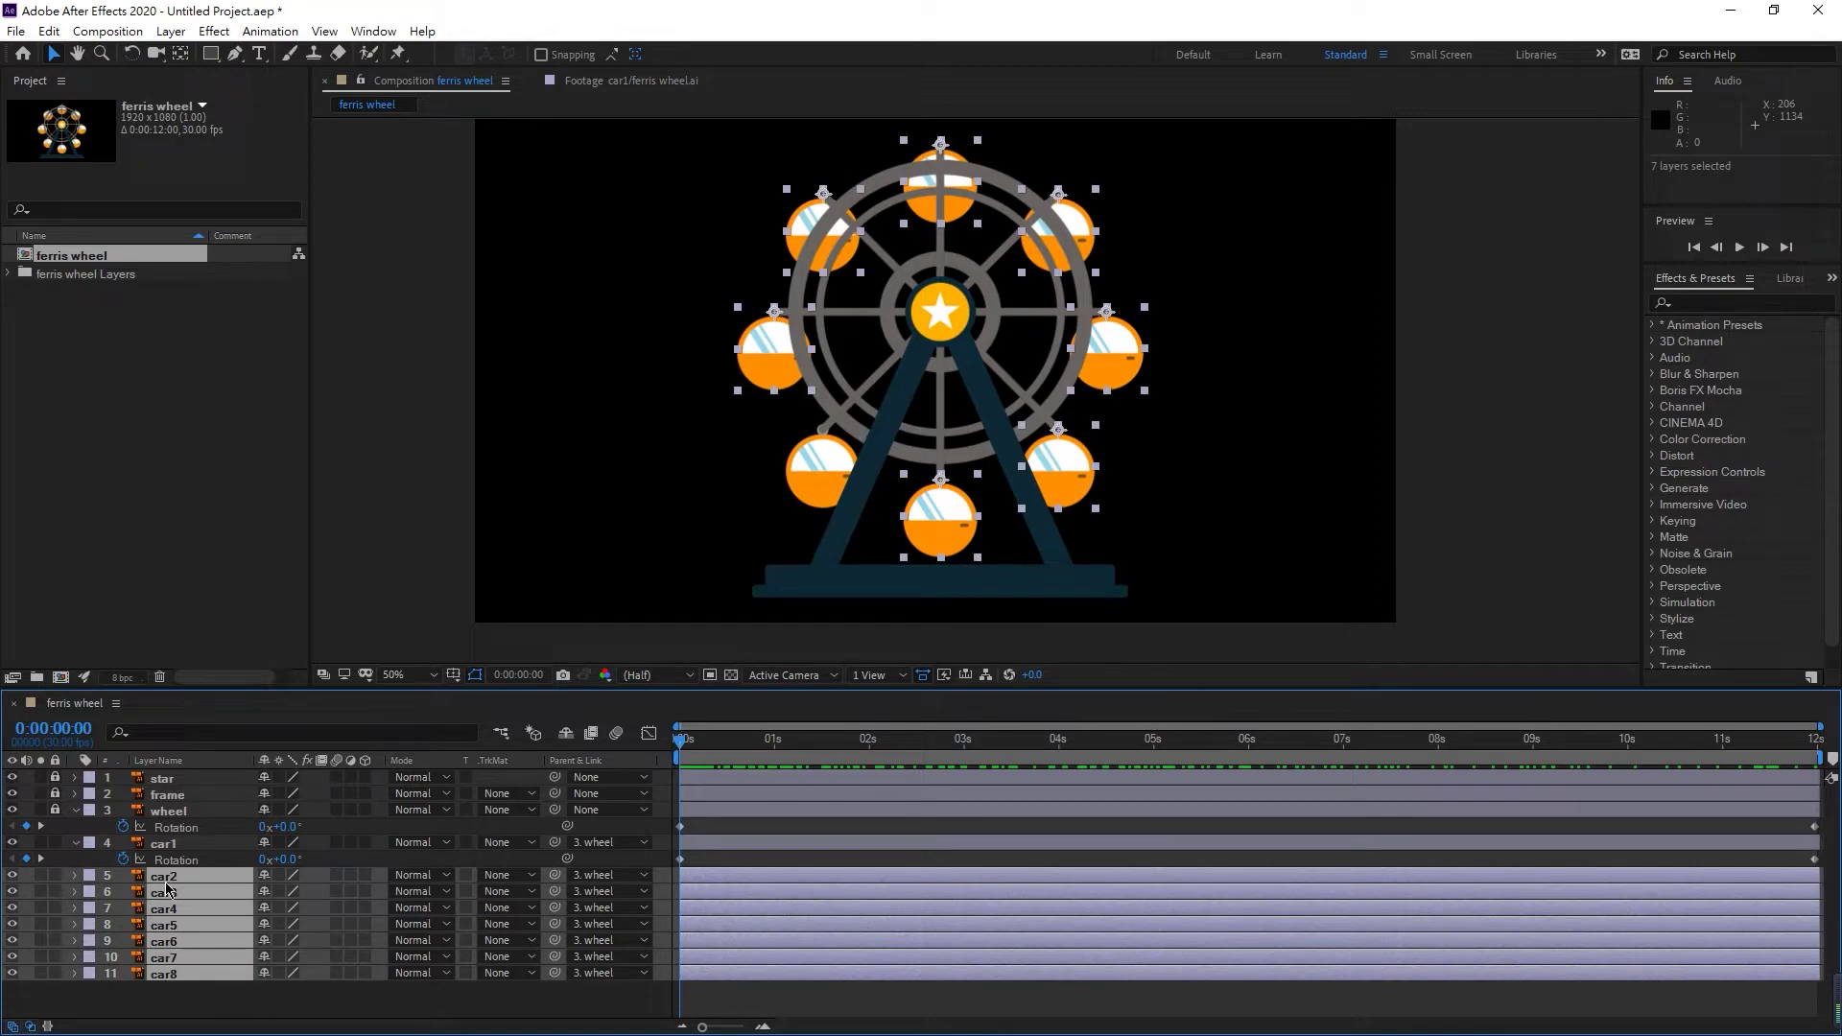
key(r)
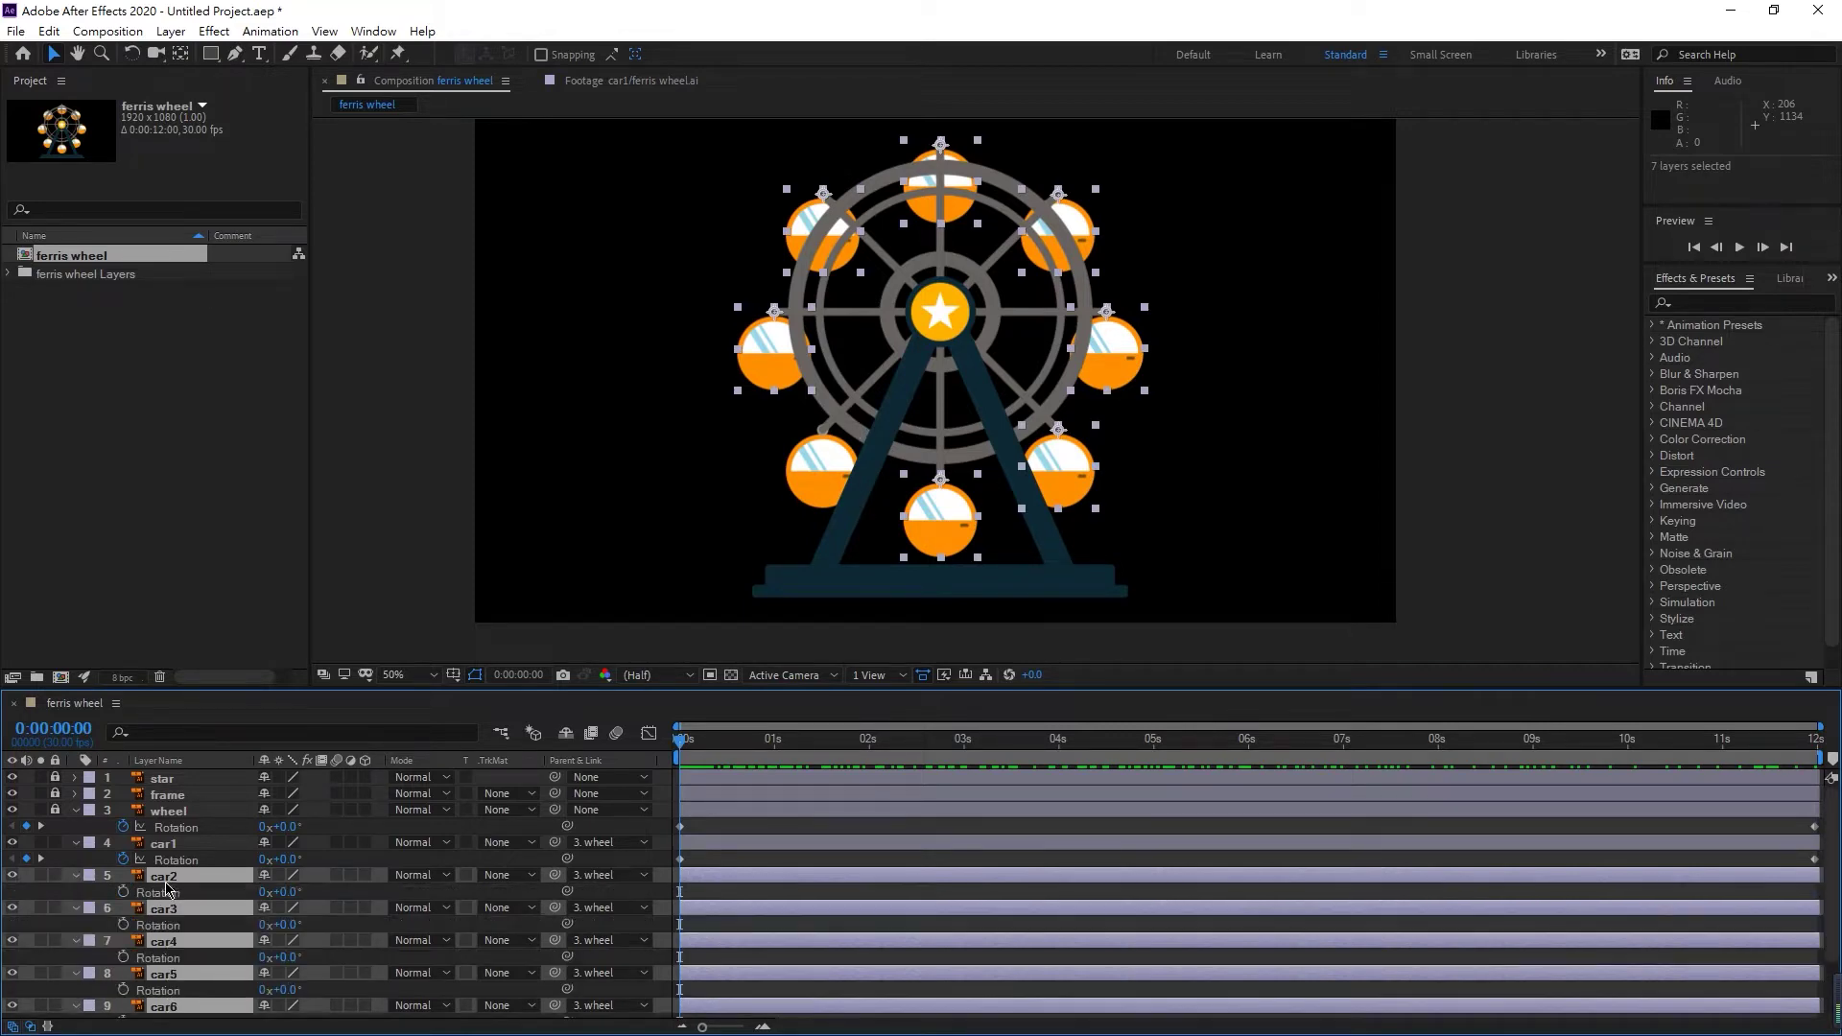
click(123, 892)
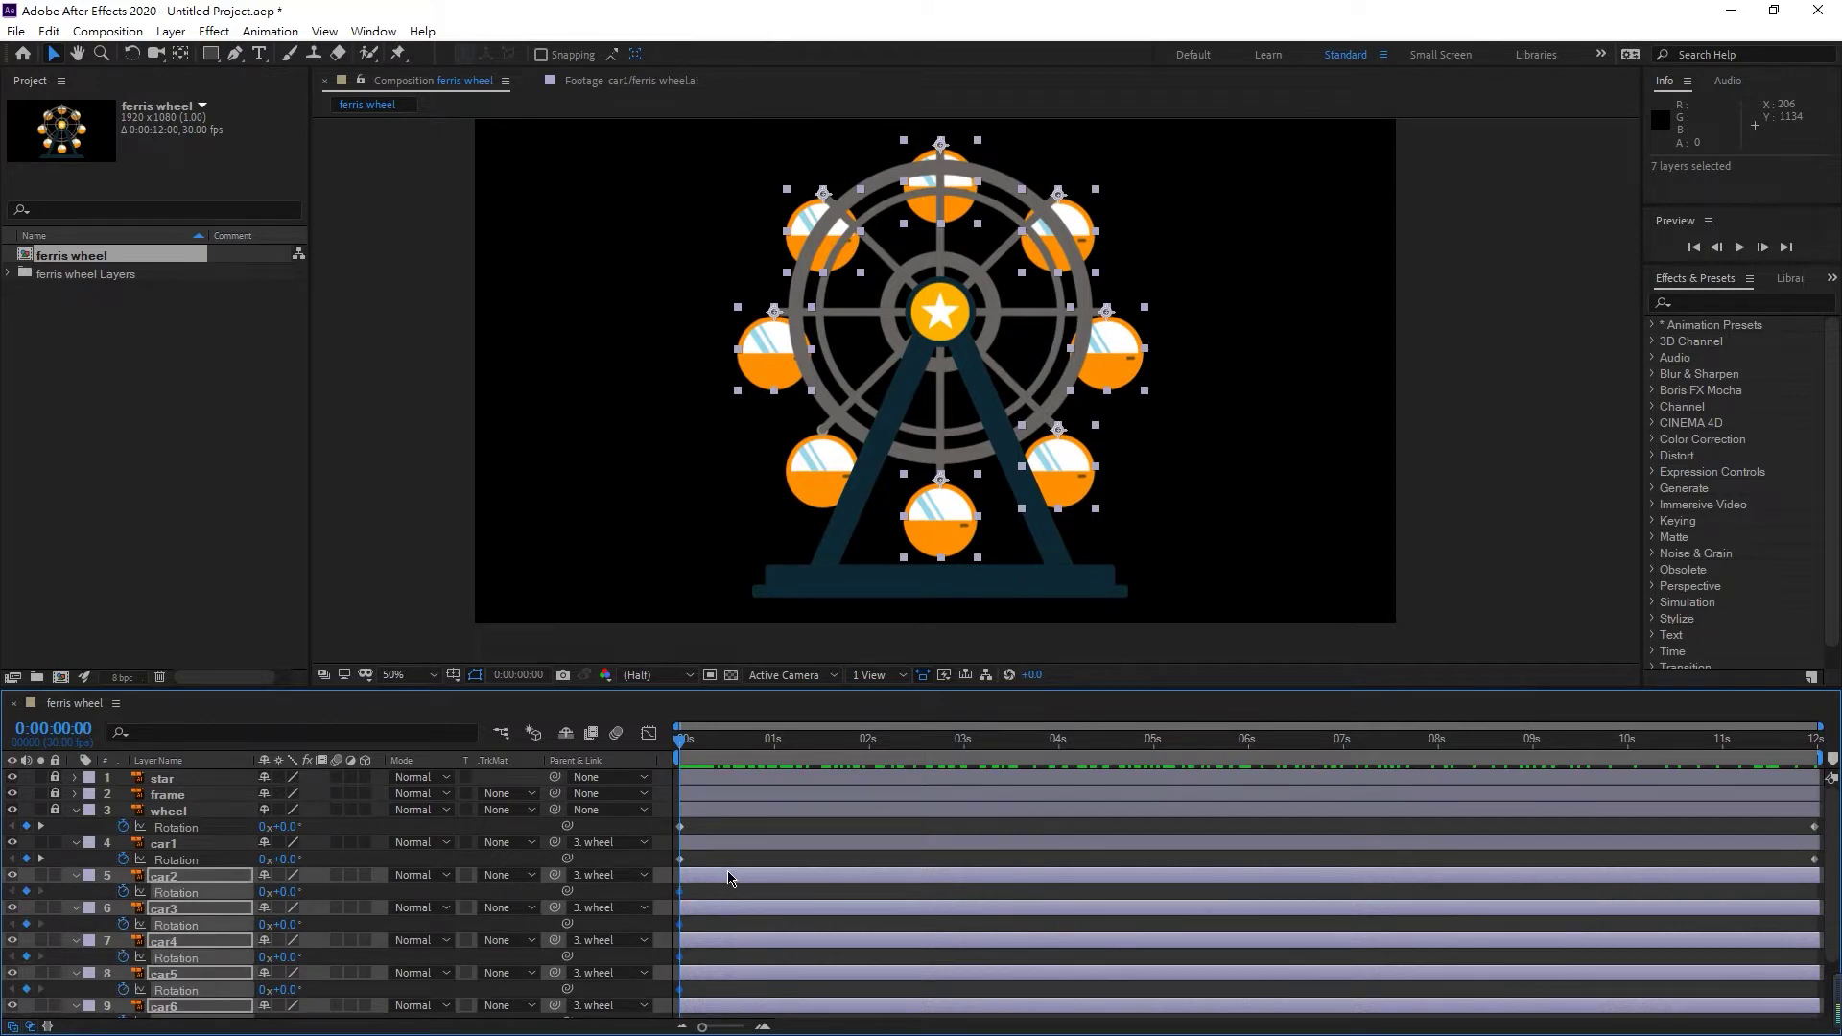
key(ctrl+v)
mouse_move(681, 758)
mouse_down()
mouse_move(1295, 726)
mouse_move(1828, 735)
mouse_move(1397, 759)
mouse_move(681, 739)
mouse_up()
- Disable Rotation keyframing on car1 through car8 so that only the wheel layer keeps its keyframes
click(165, 862)
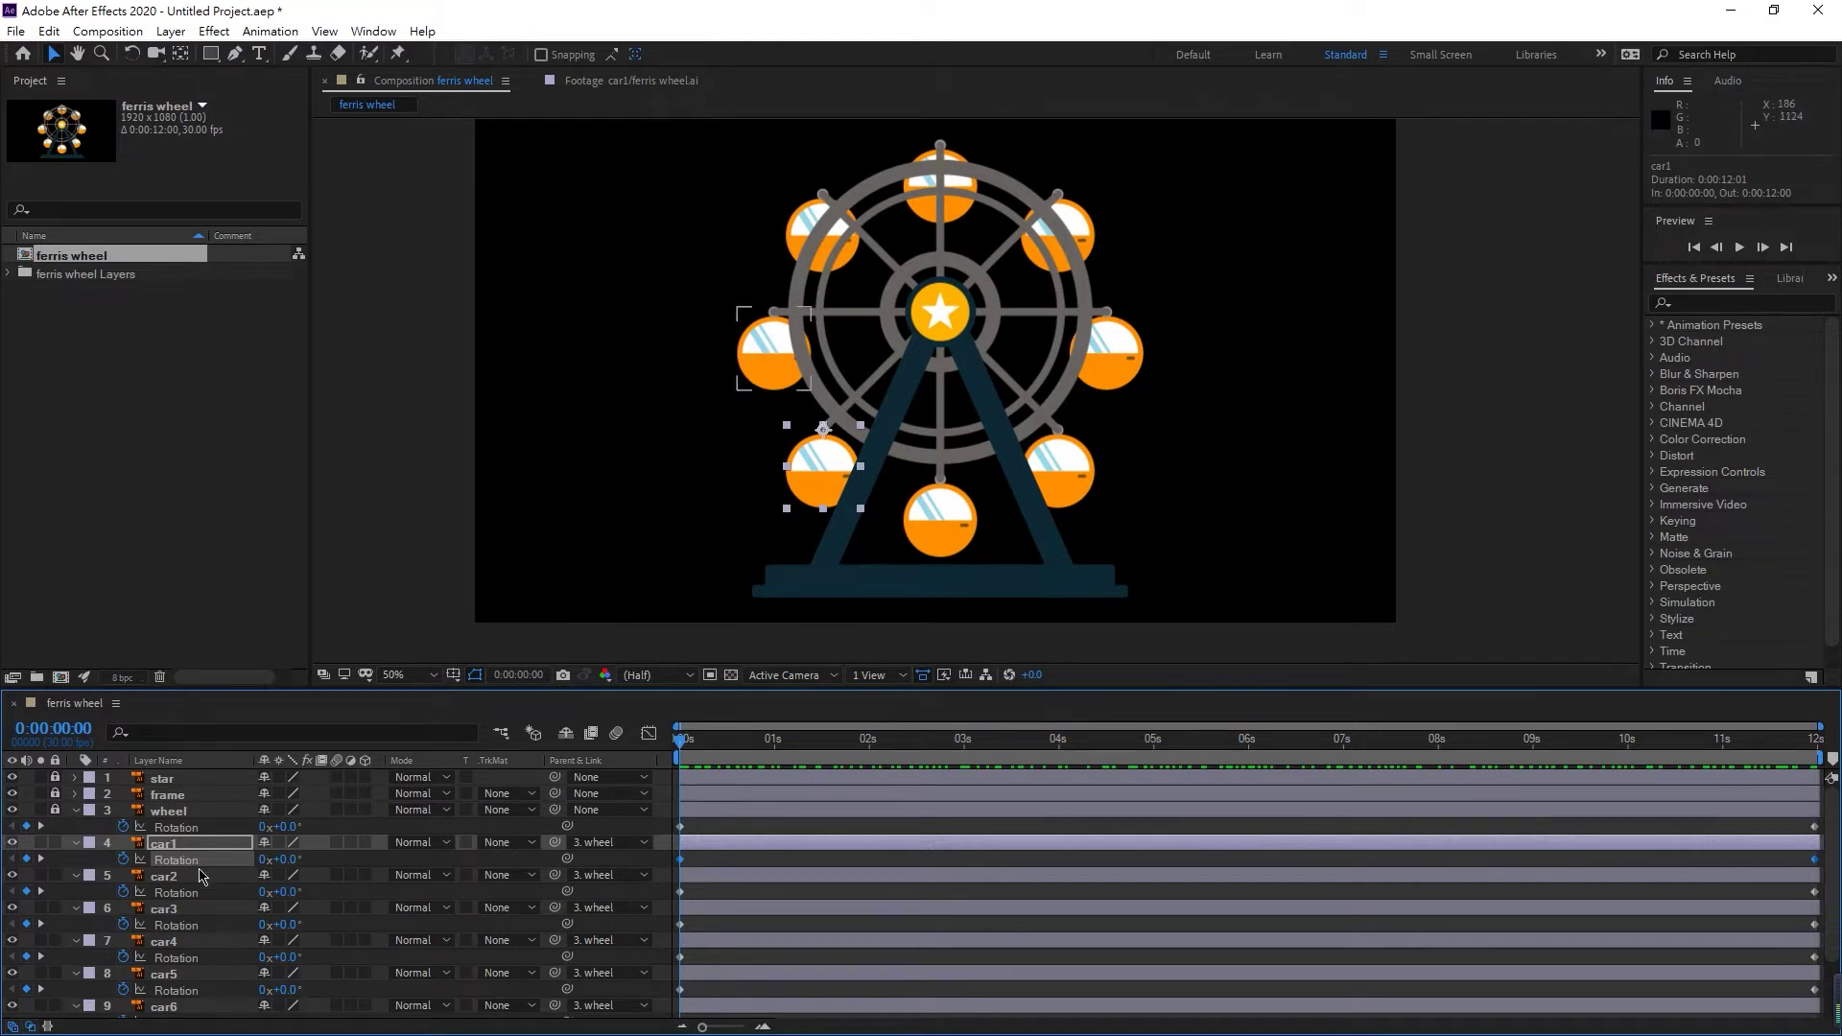
click(170, 845)
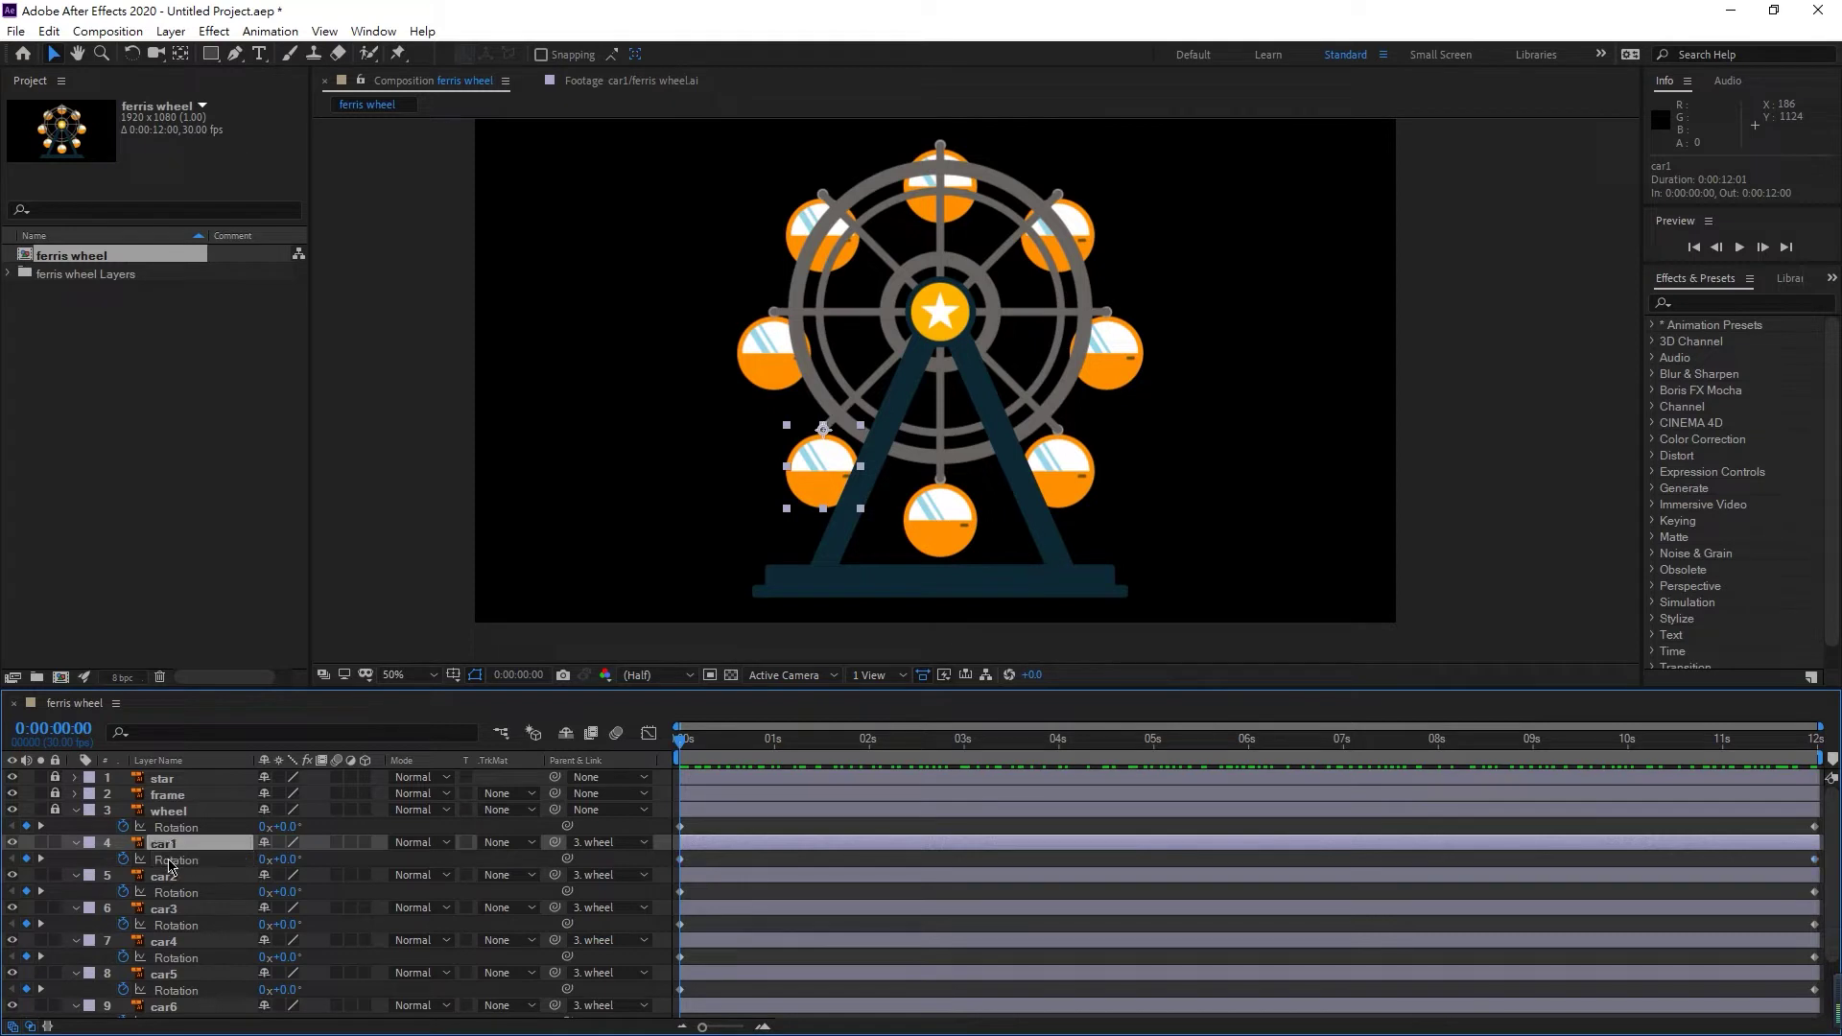
scroll(171, 878, down, 3)
ctrl+click(163, 997)
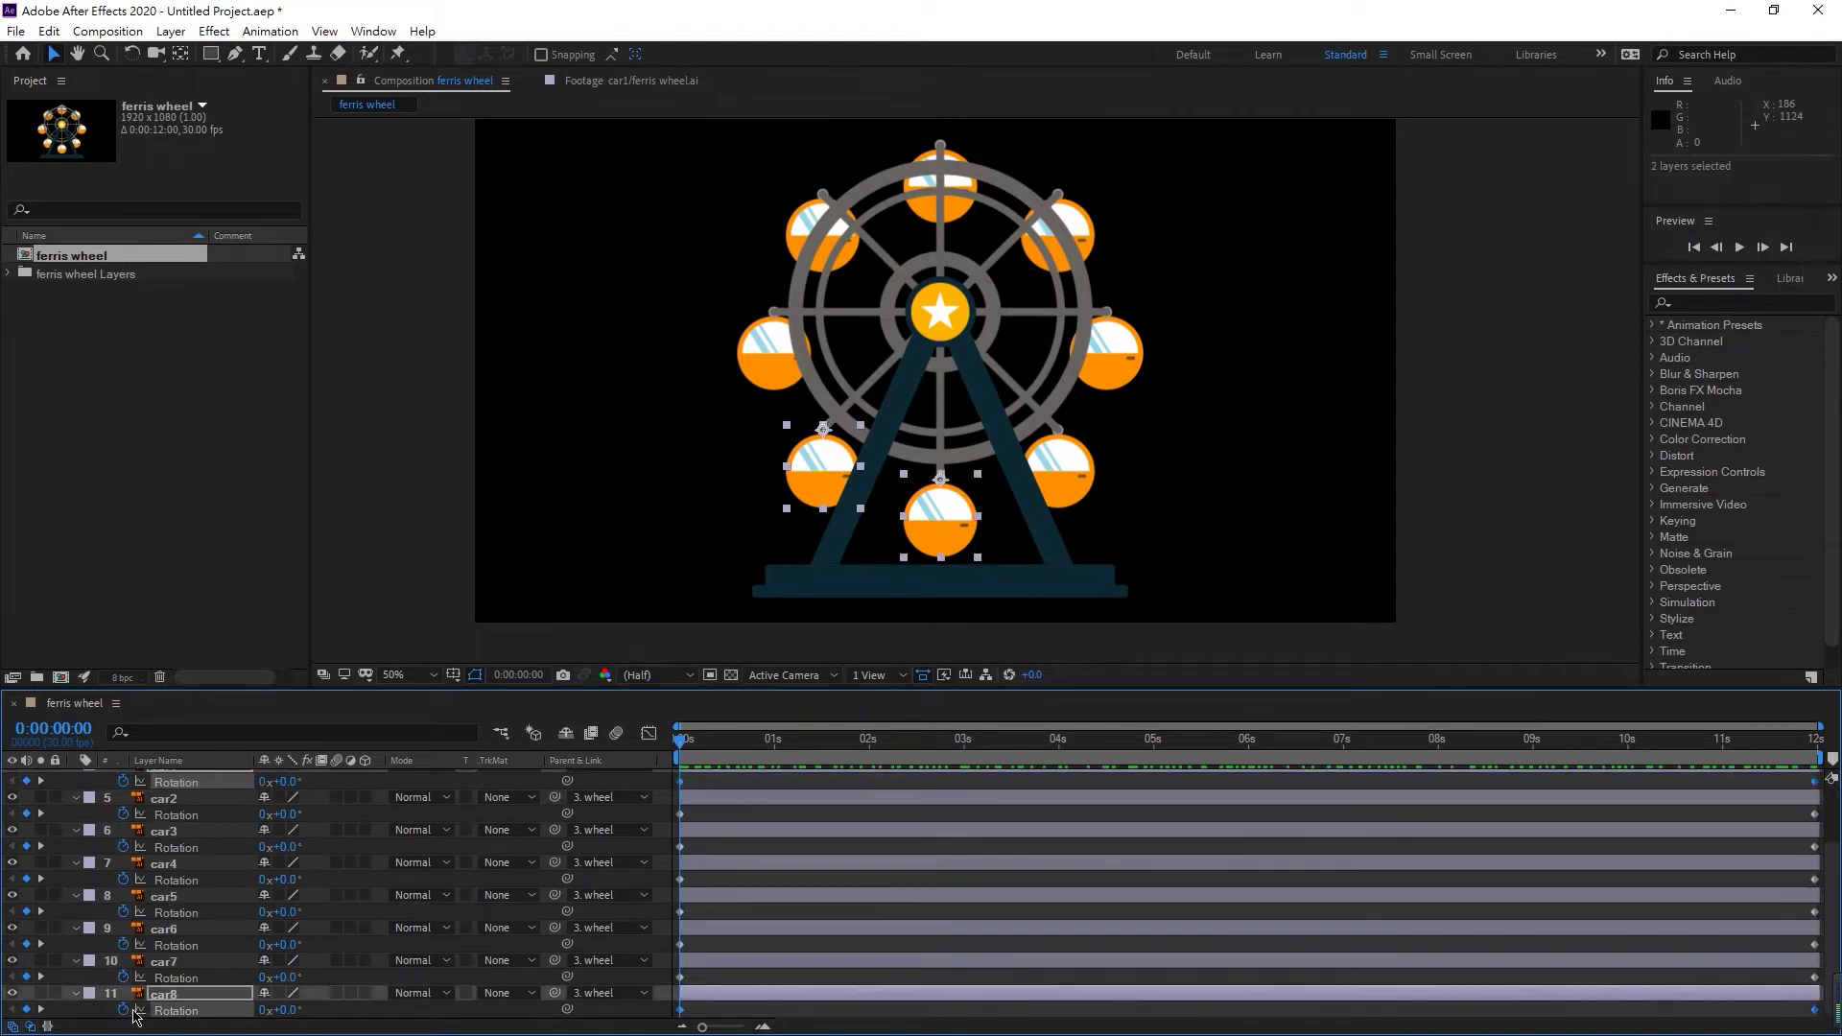
click(123, 1011)
click(123, 978)
click(122, 945)
click(122, 913)
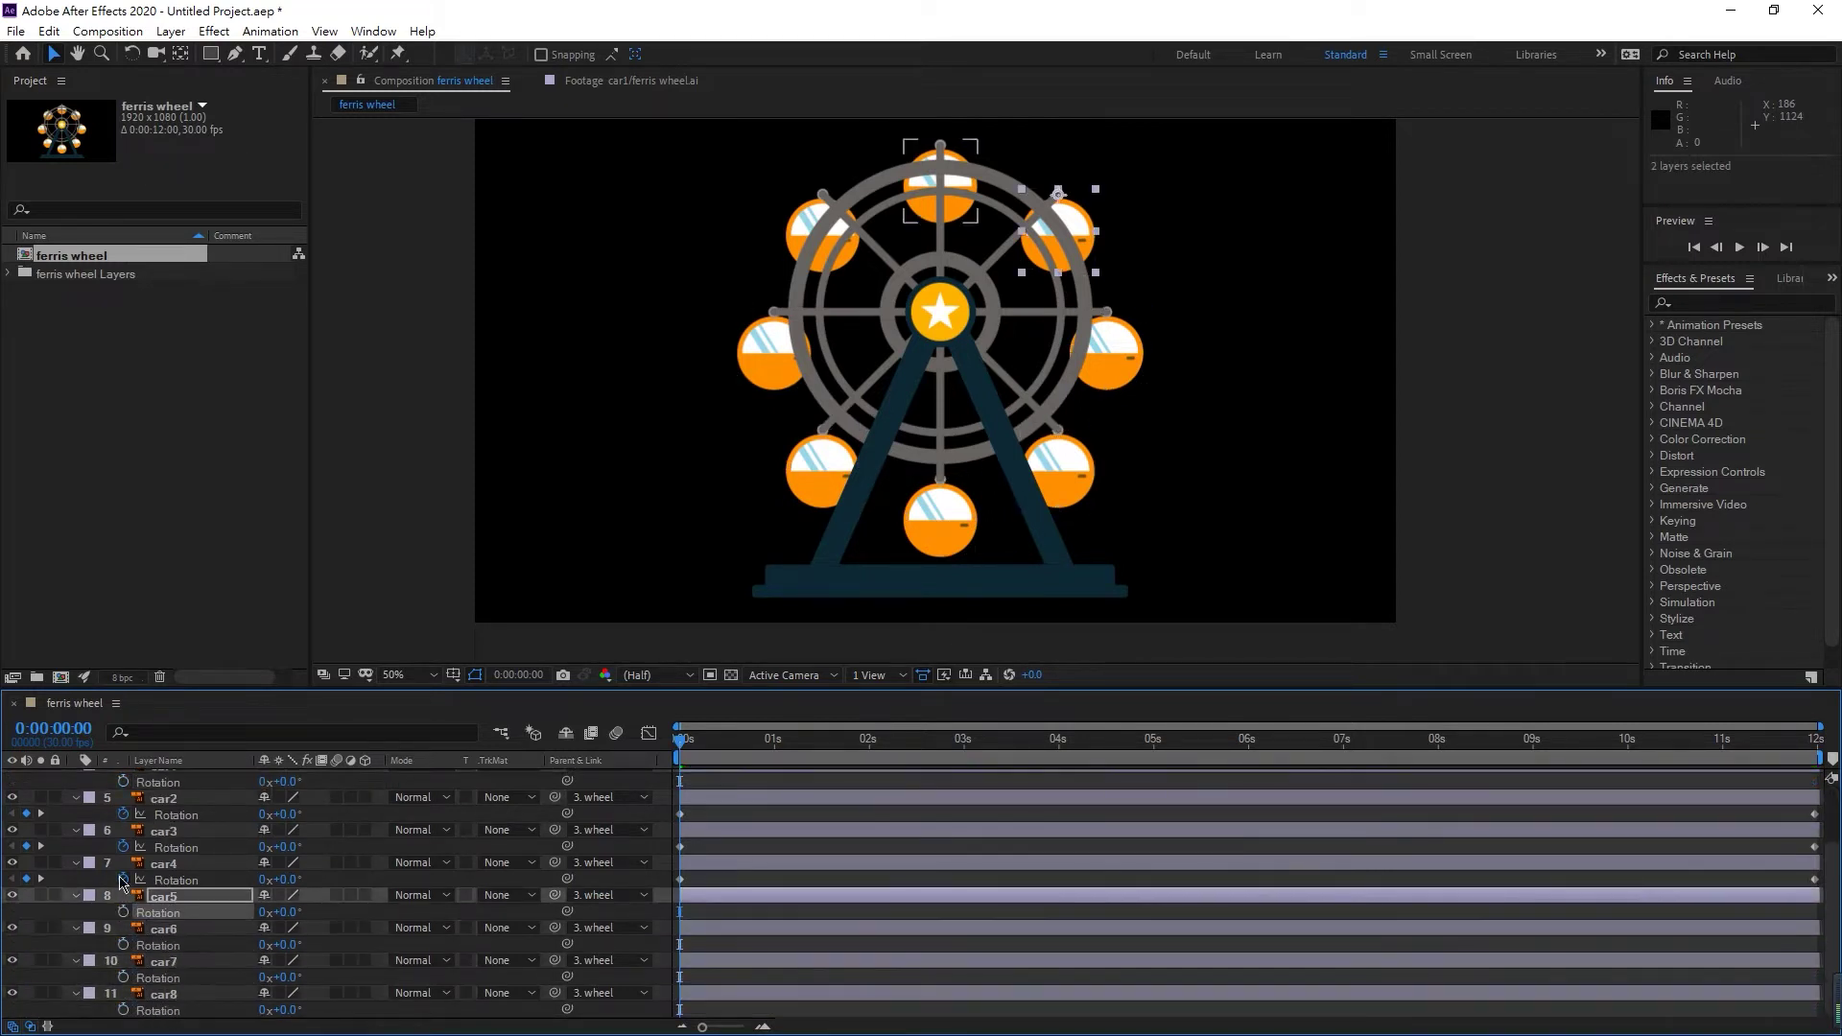
click(123, 880)
click(123, 848)
click(123, 814)
scroll(138, 825, up, 2)
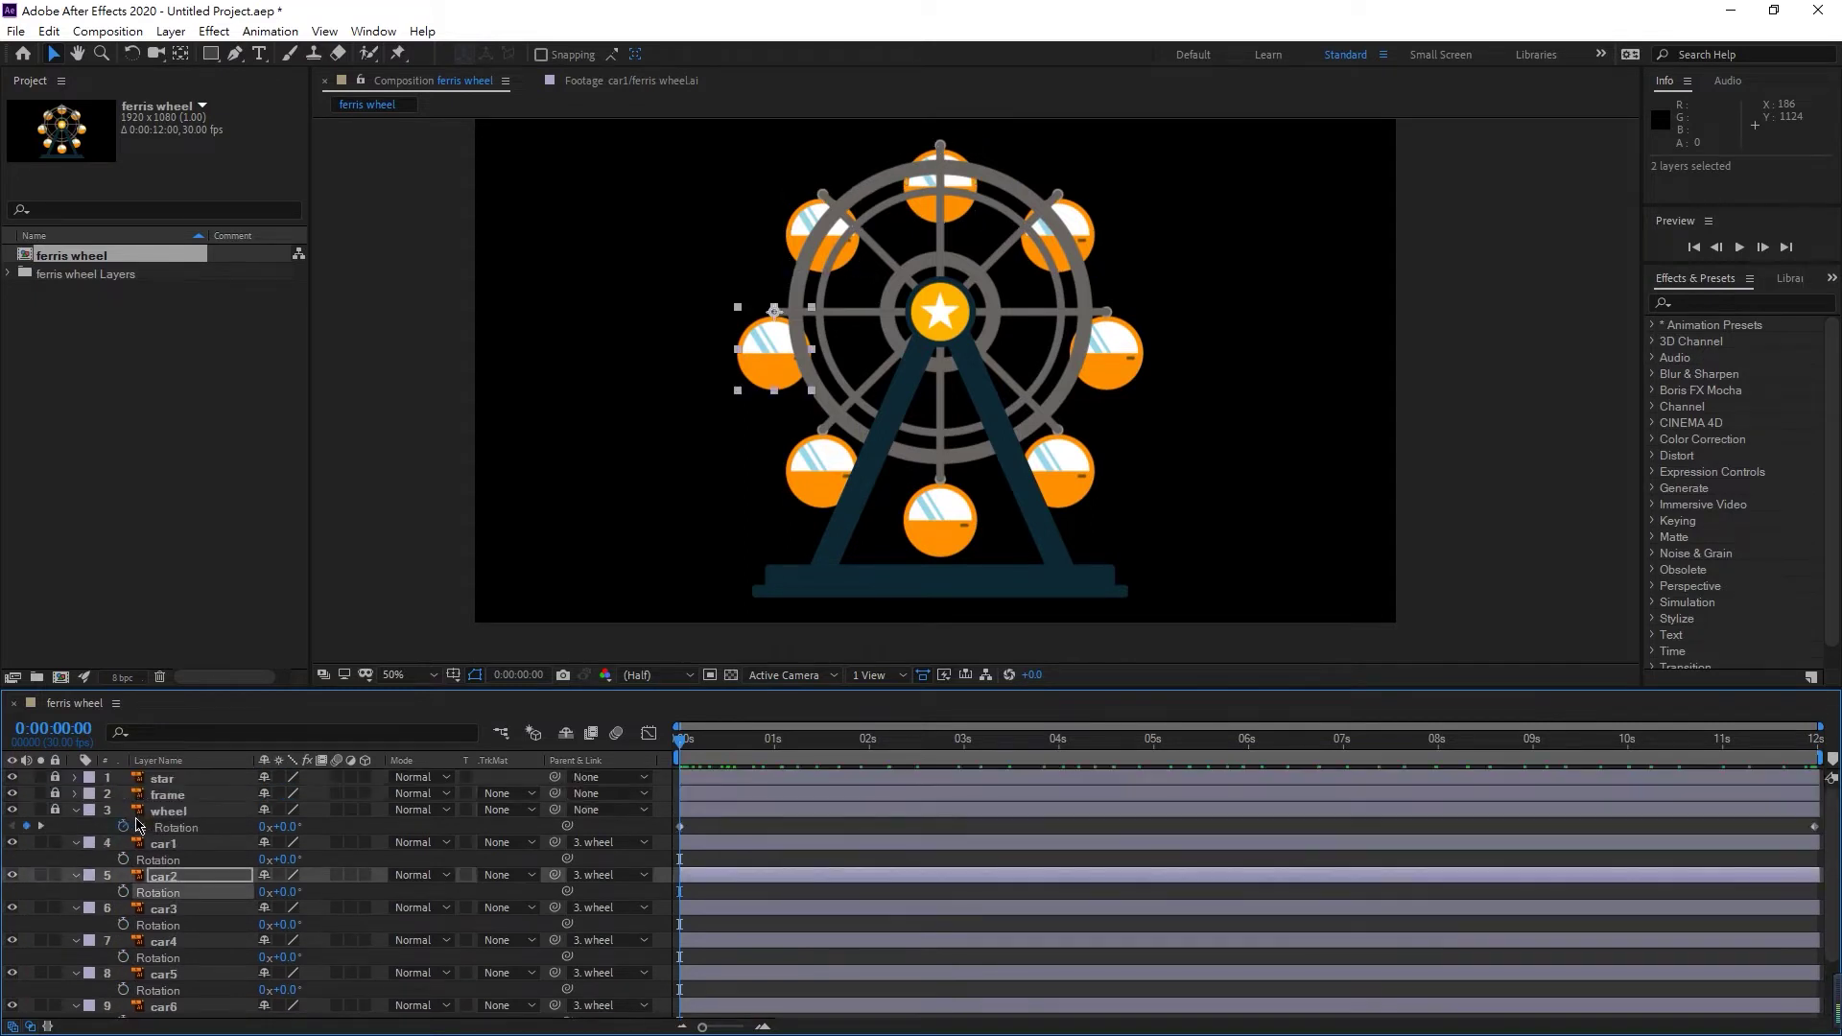
- Play and scrub the animation from the start to check how the gondolas move without their own Rotation keyframes
key(space)
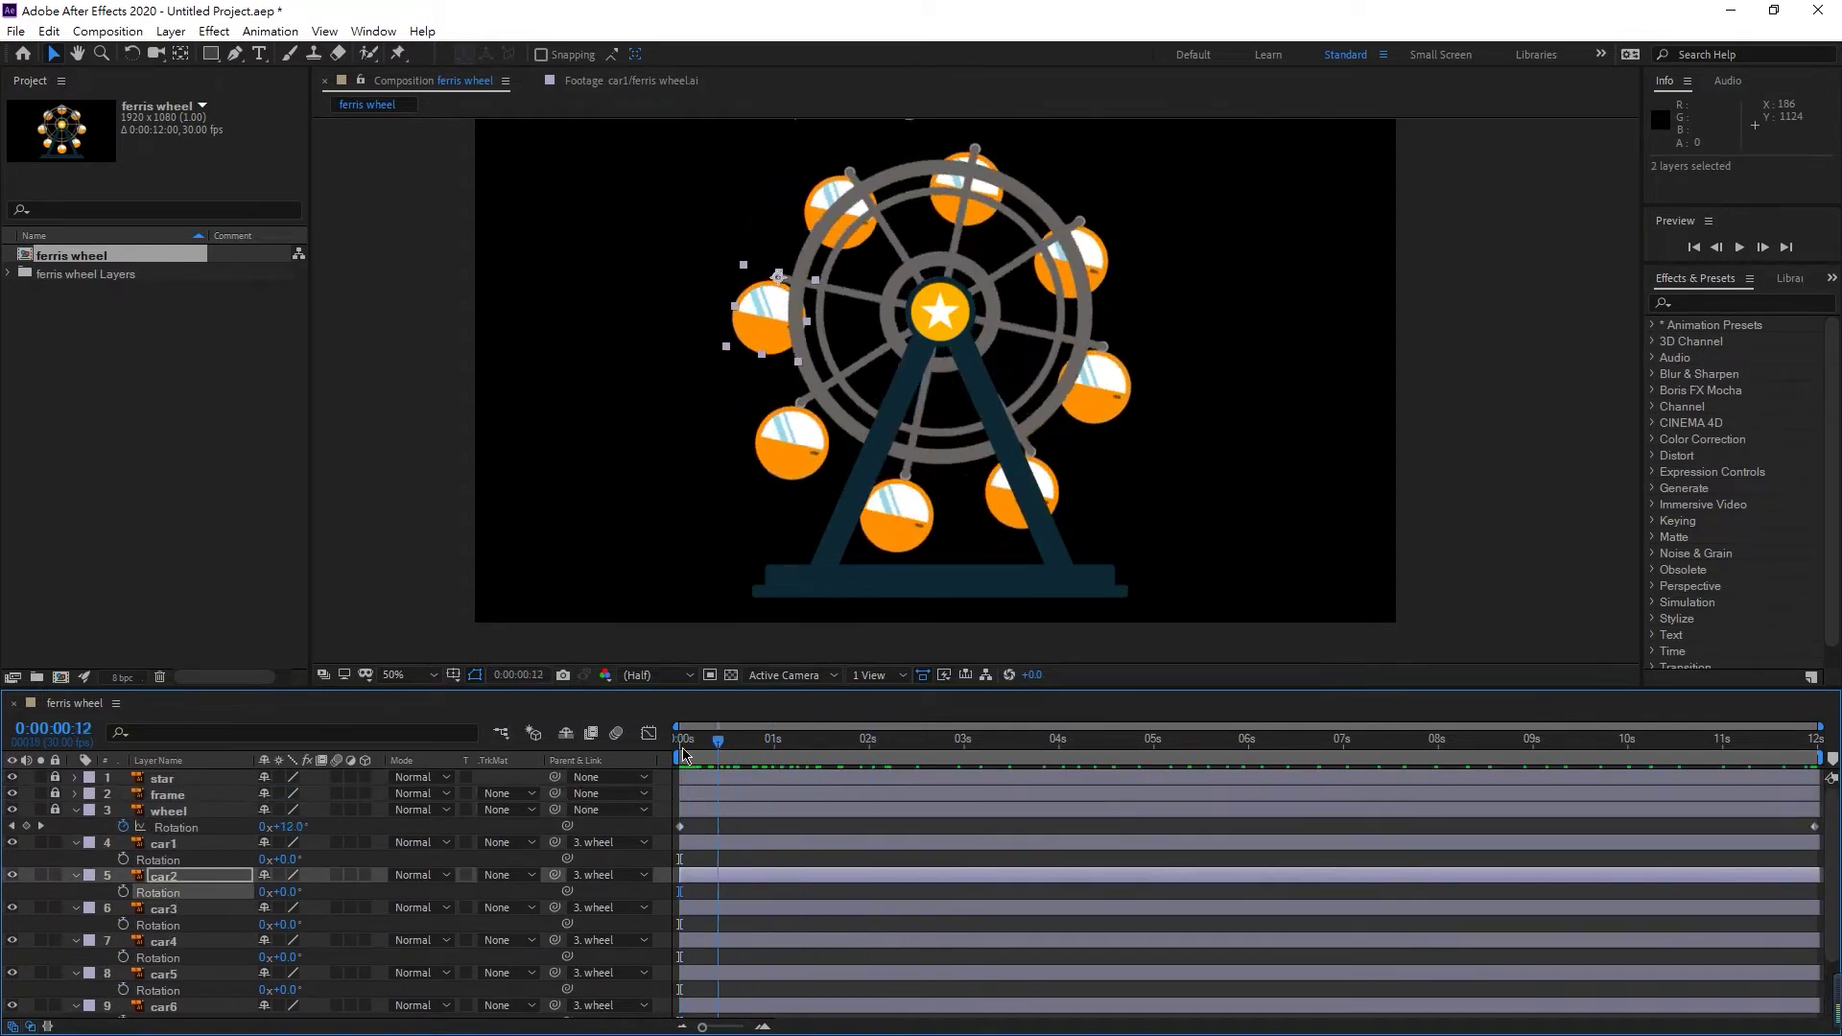
key(space)
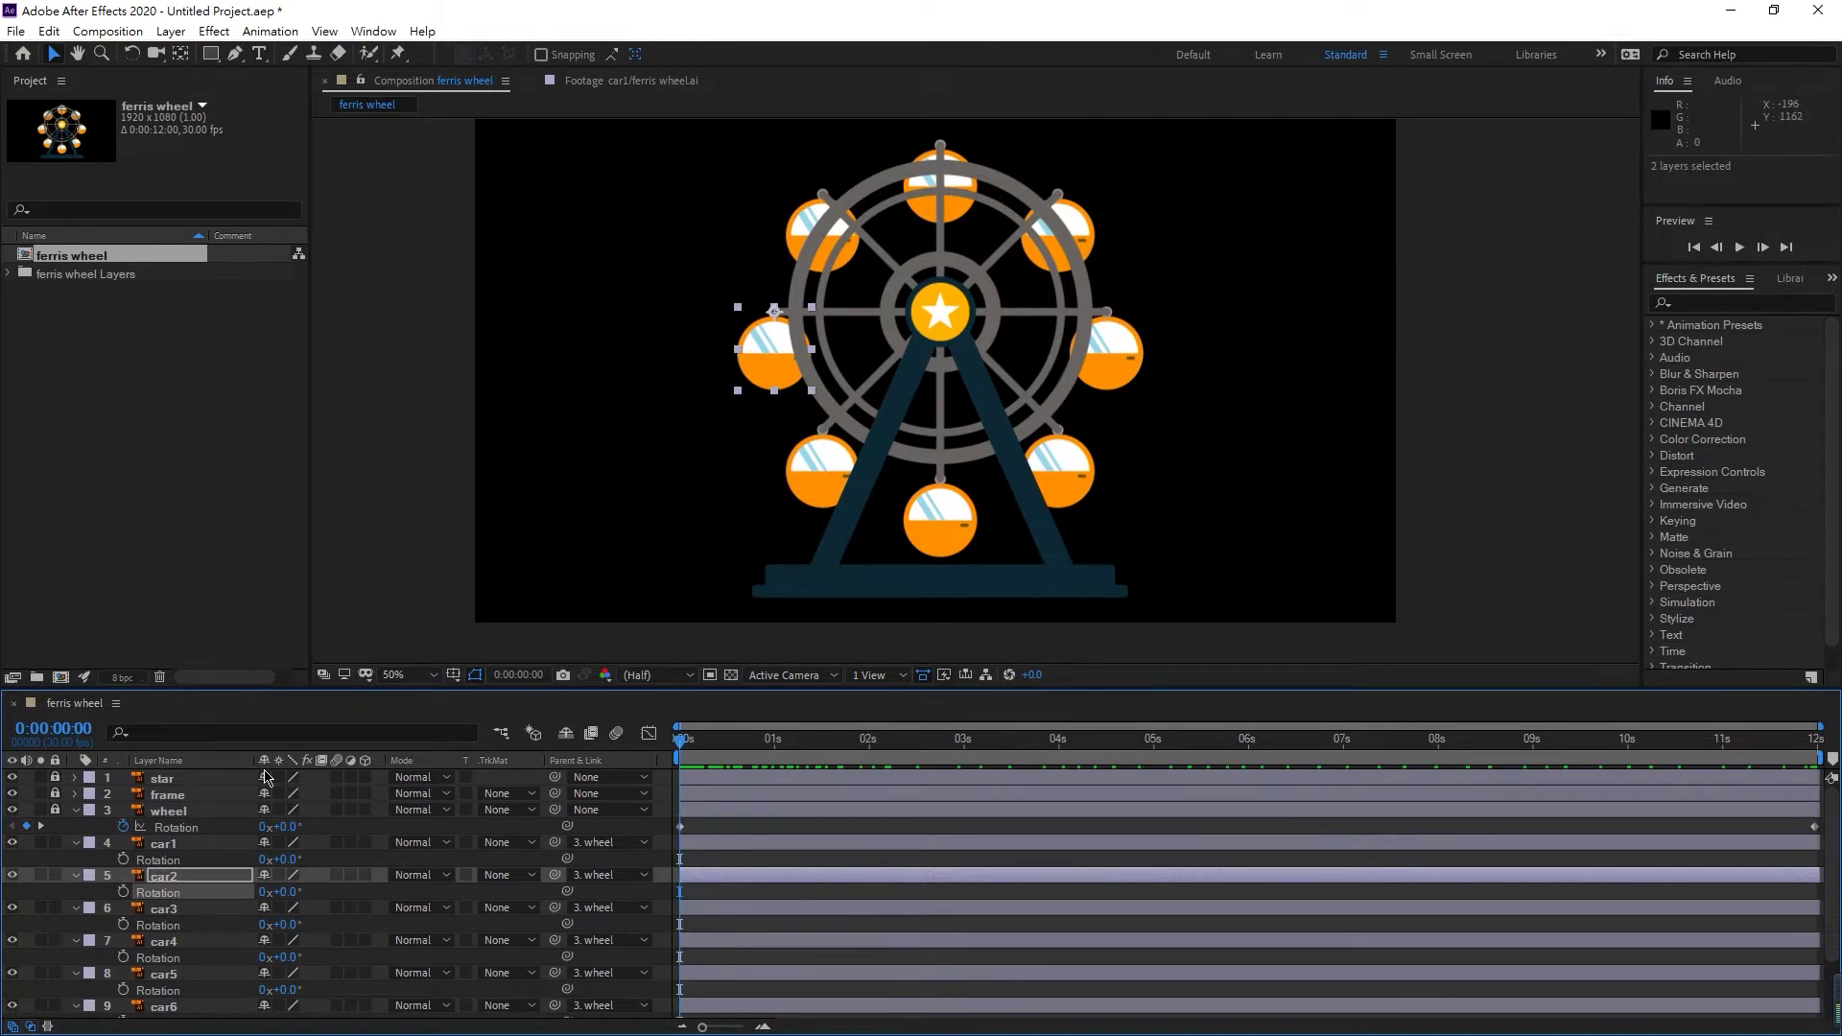
click(173, 861)
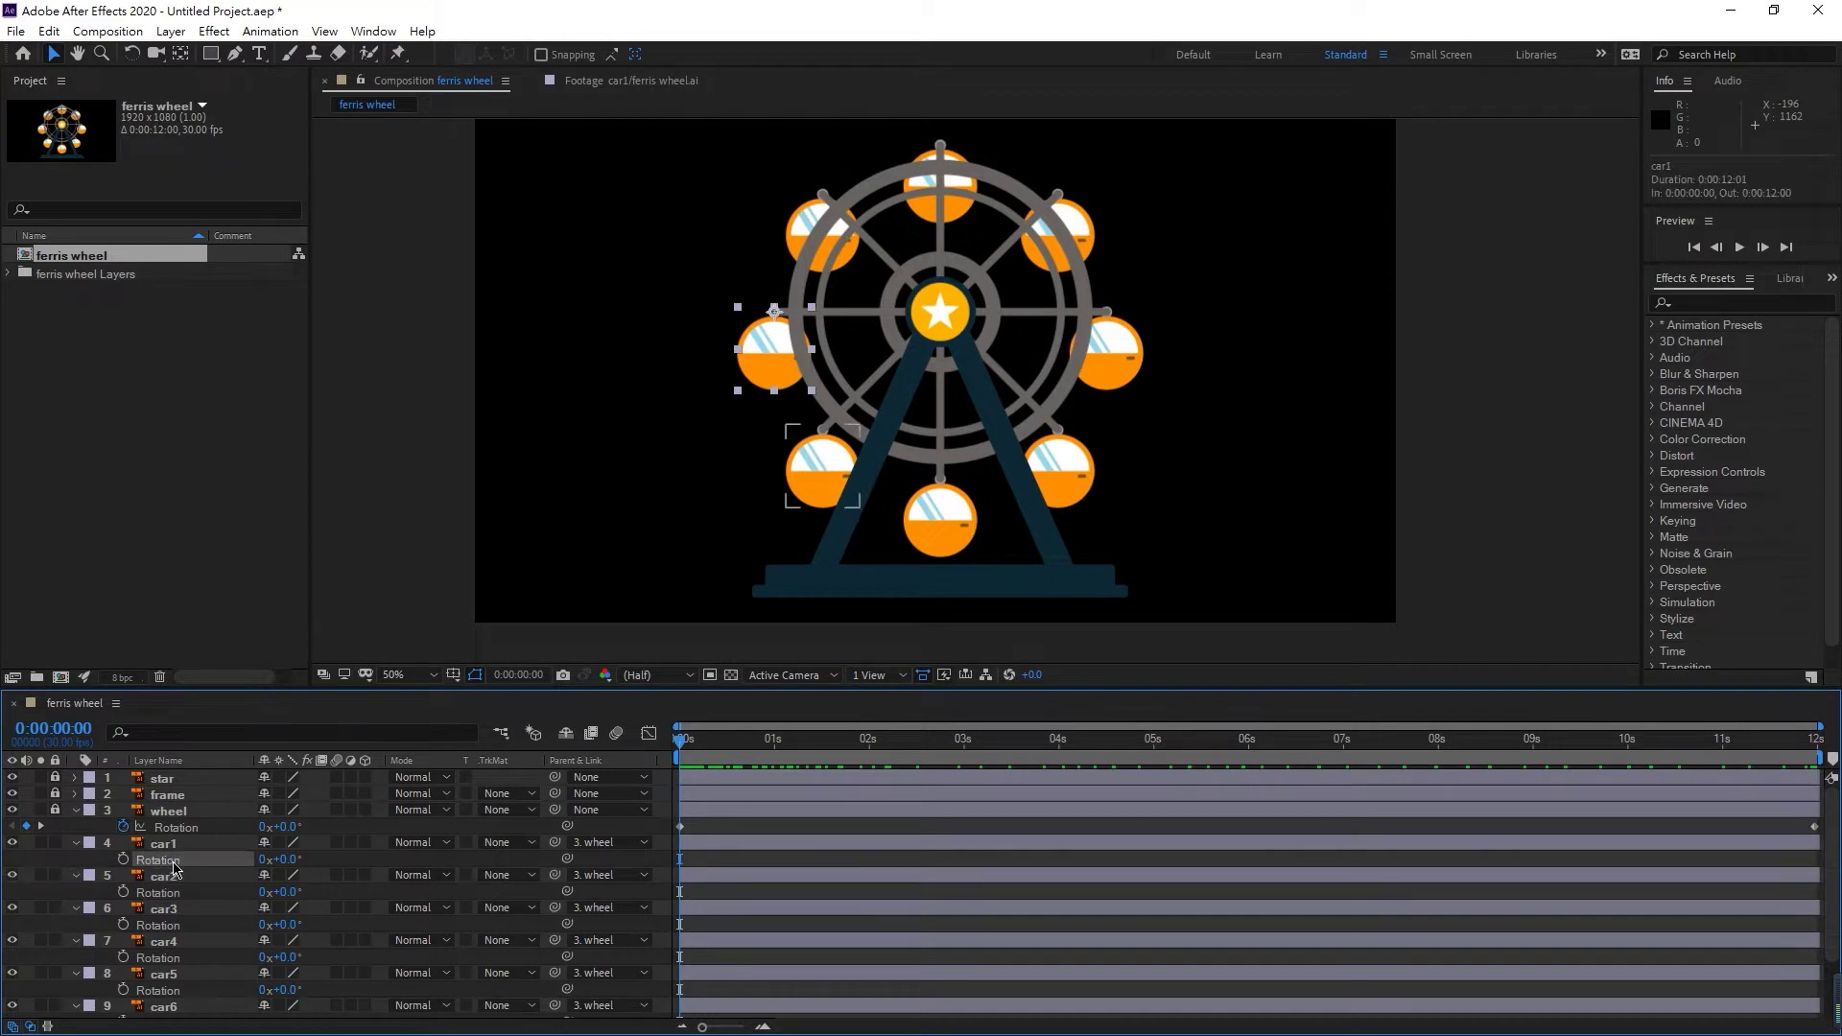
drag(683, 737, 506, 760)
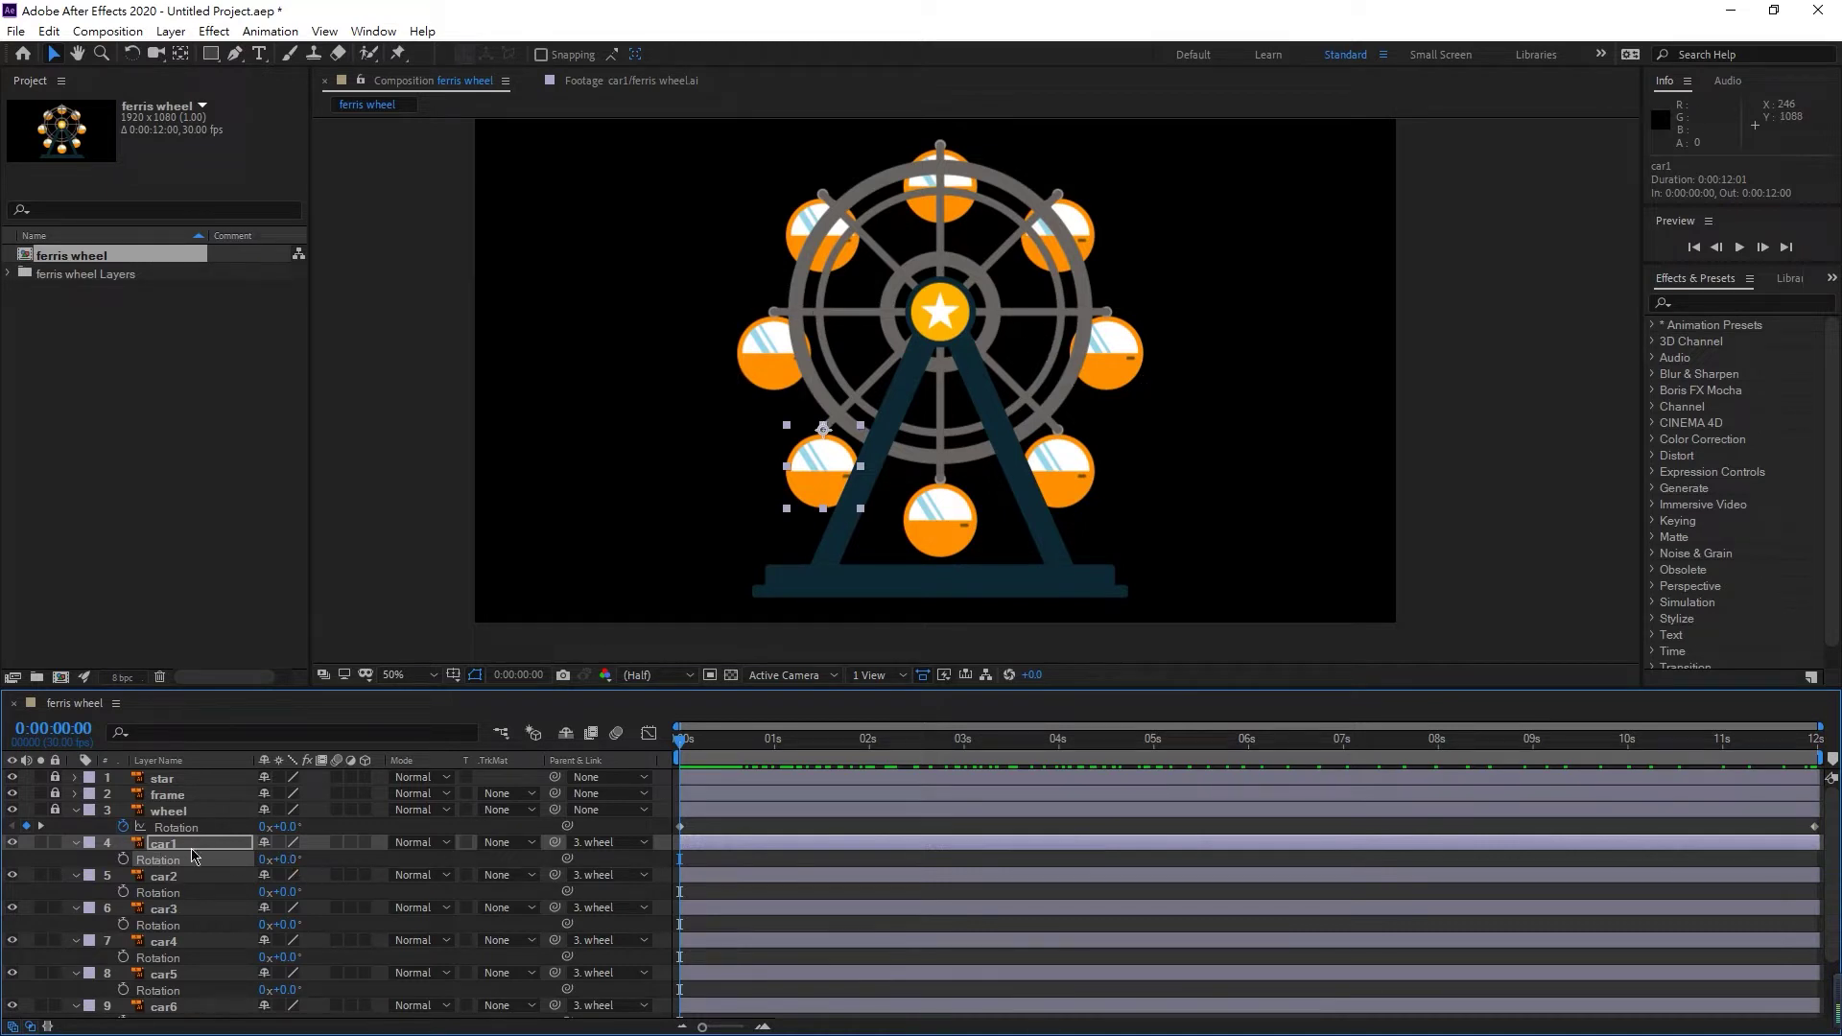
- Add an expression to car1's Rotation that references the wheel layer's Rotation: thisComp.layer("wheel").transform.rotation
click(156, 847)
click(167, 861)
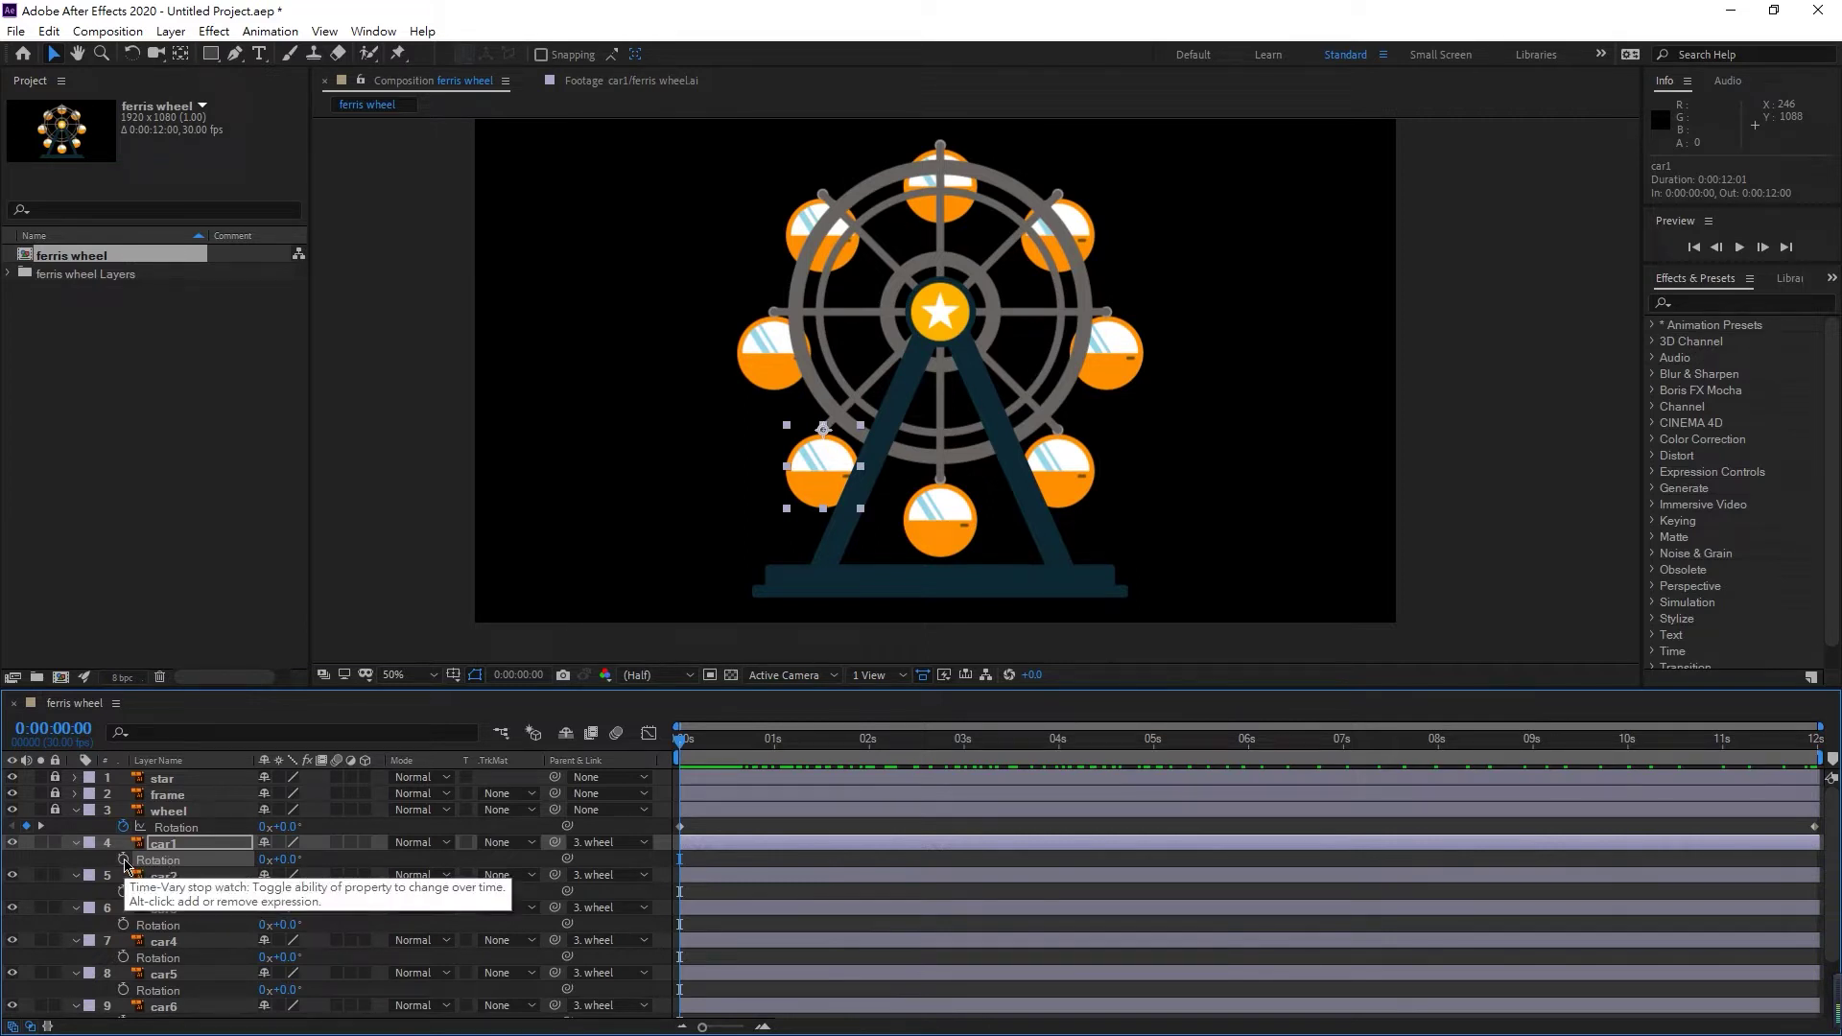
alt+click(124, 860)
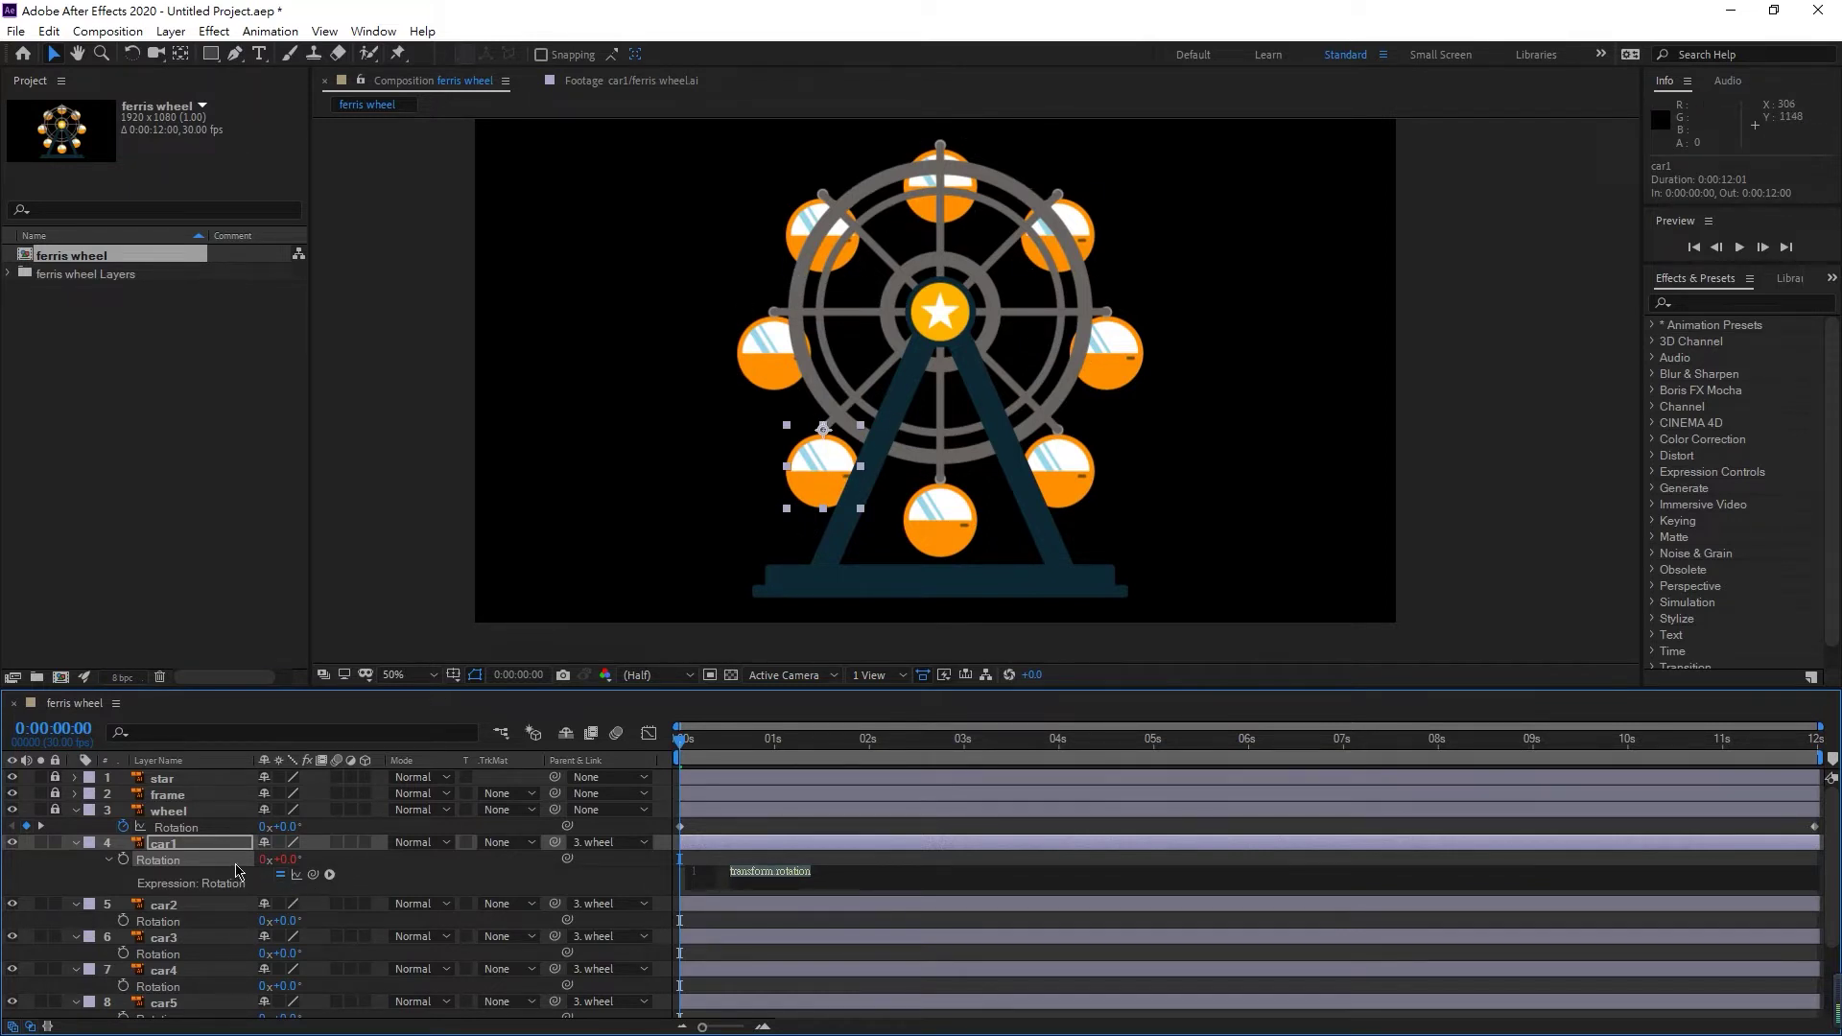
click(174, 868)
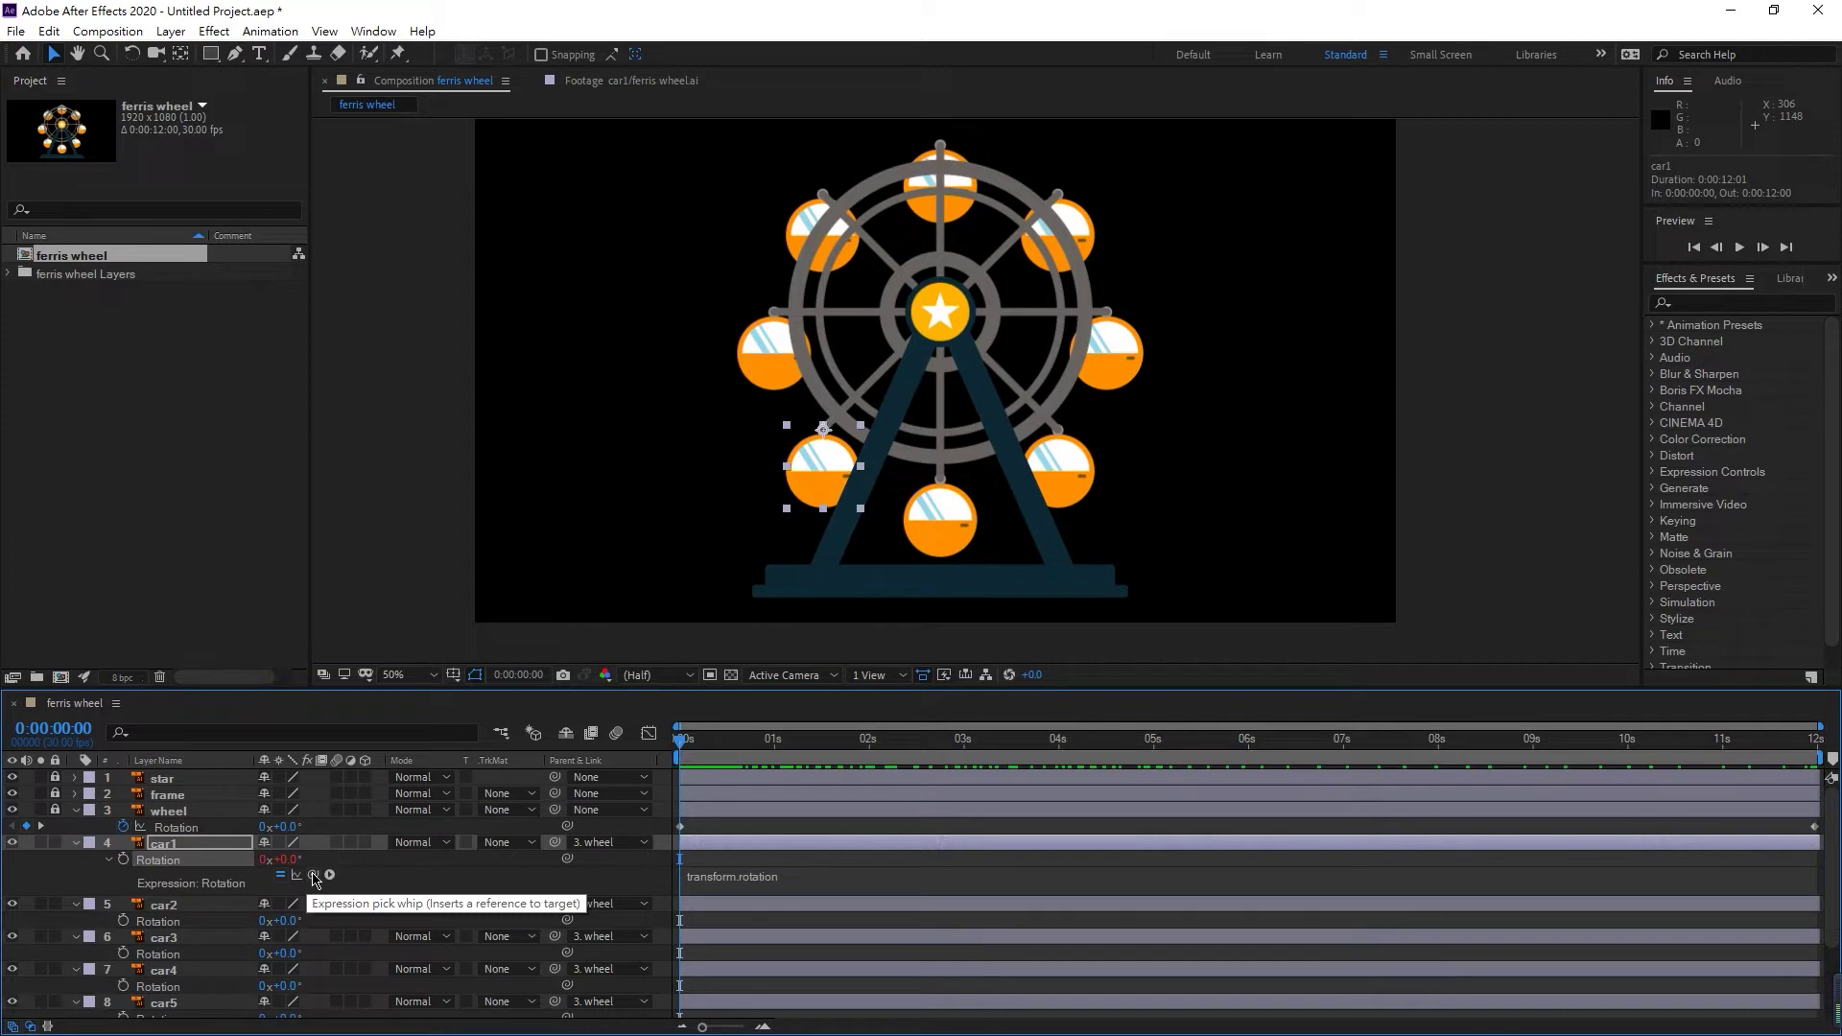
drag(314, 876, 183, 834)
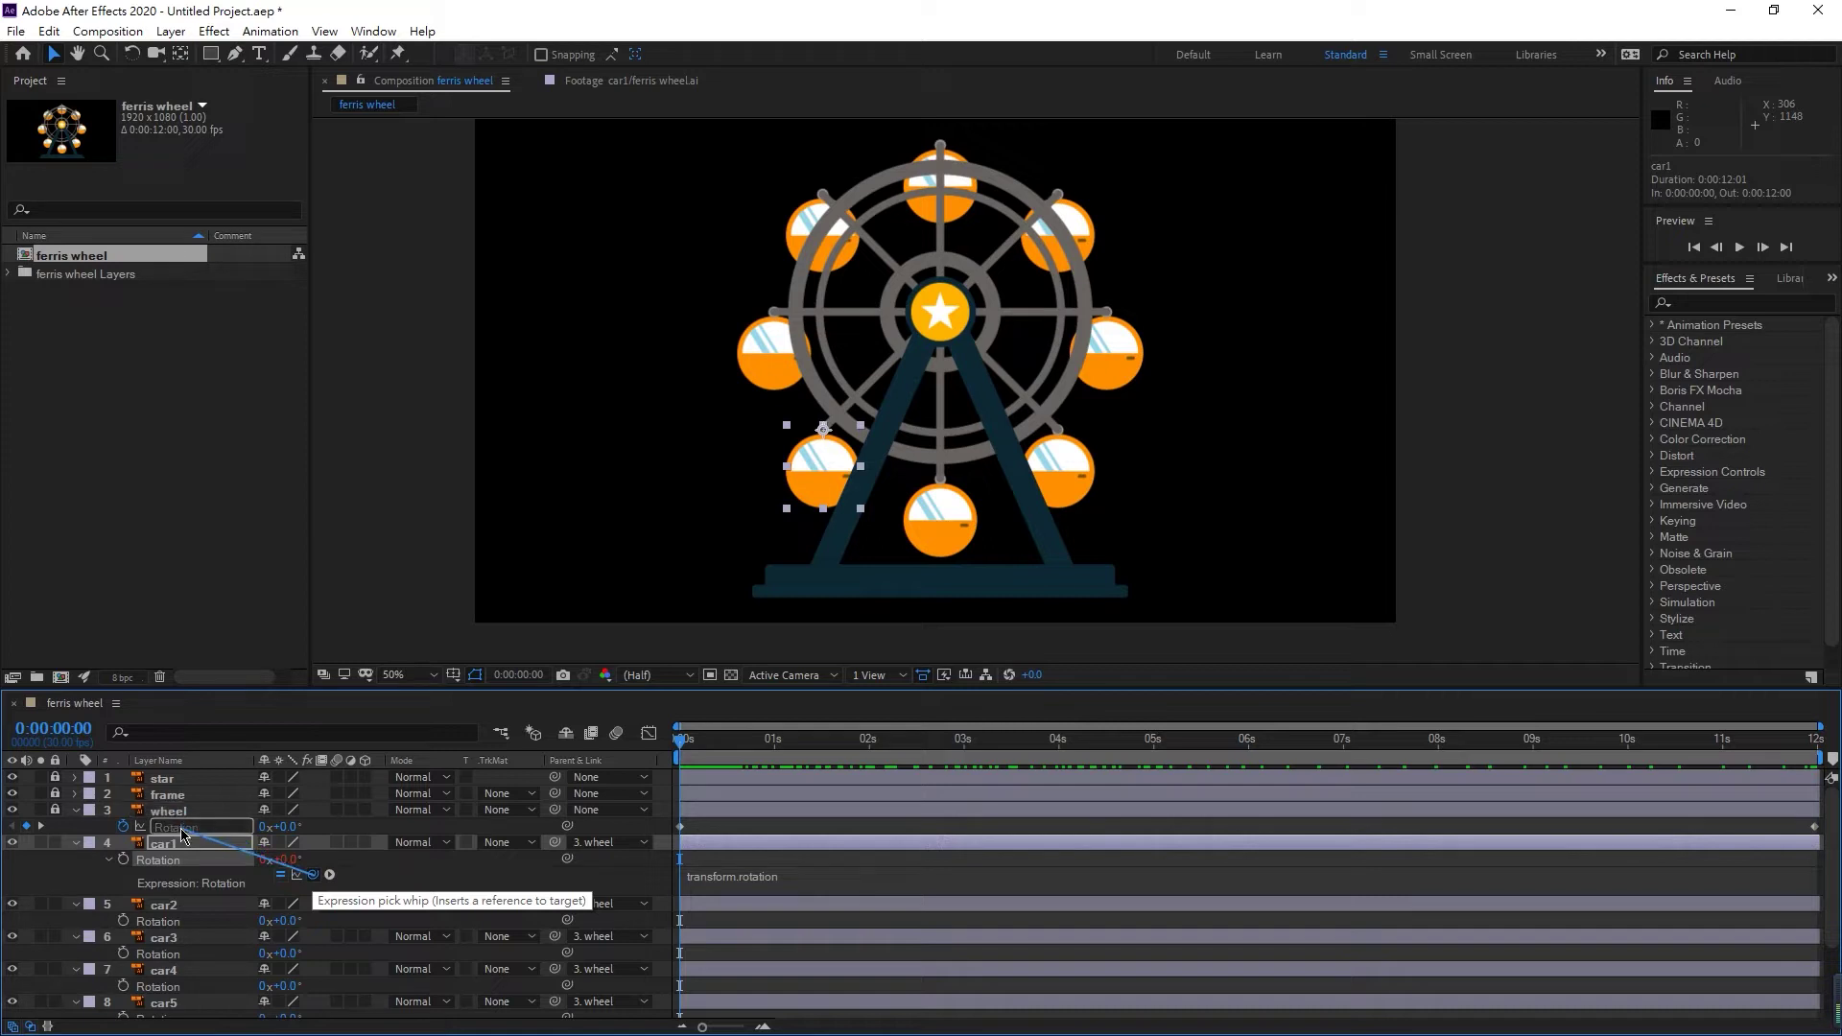
drag(183, 834, 178, 832)
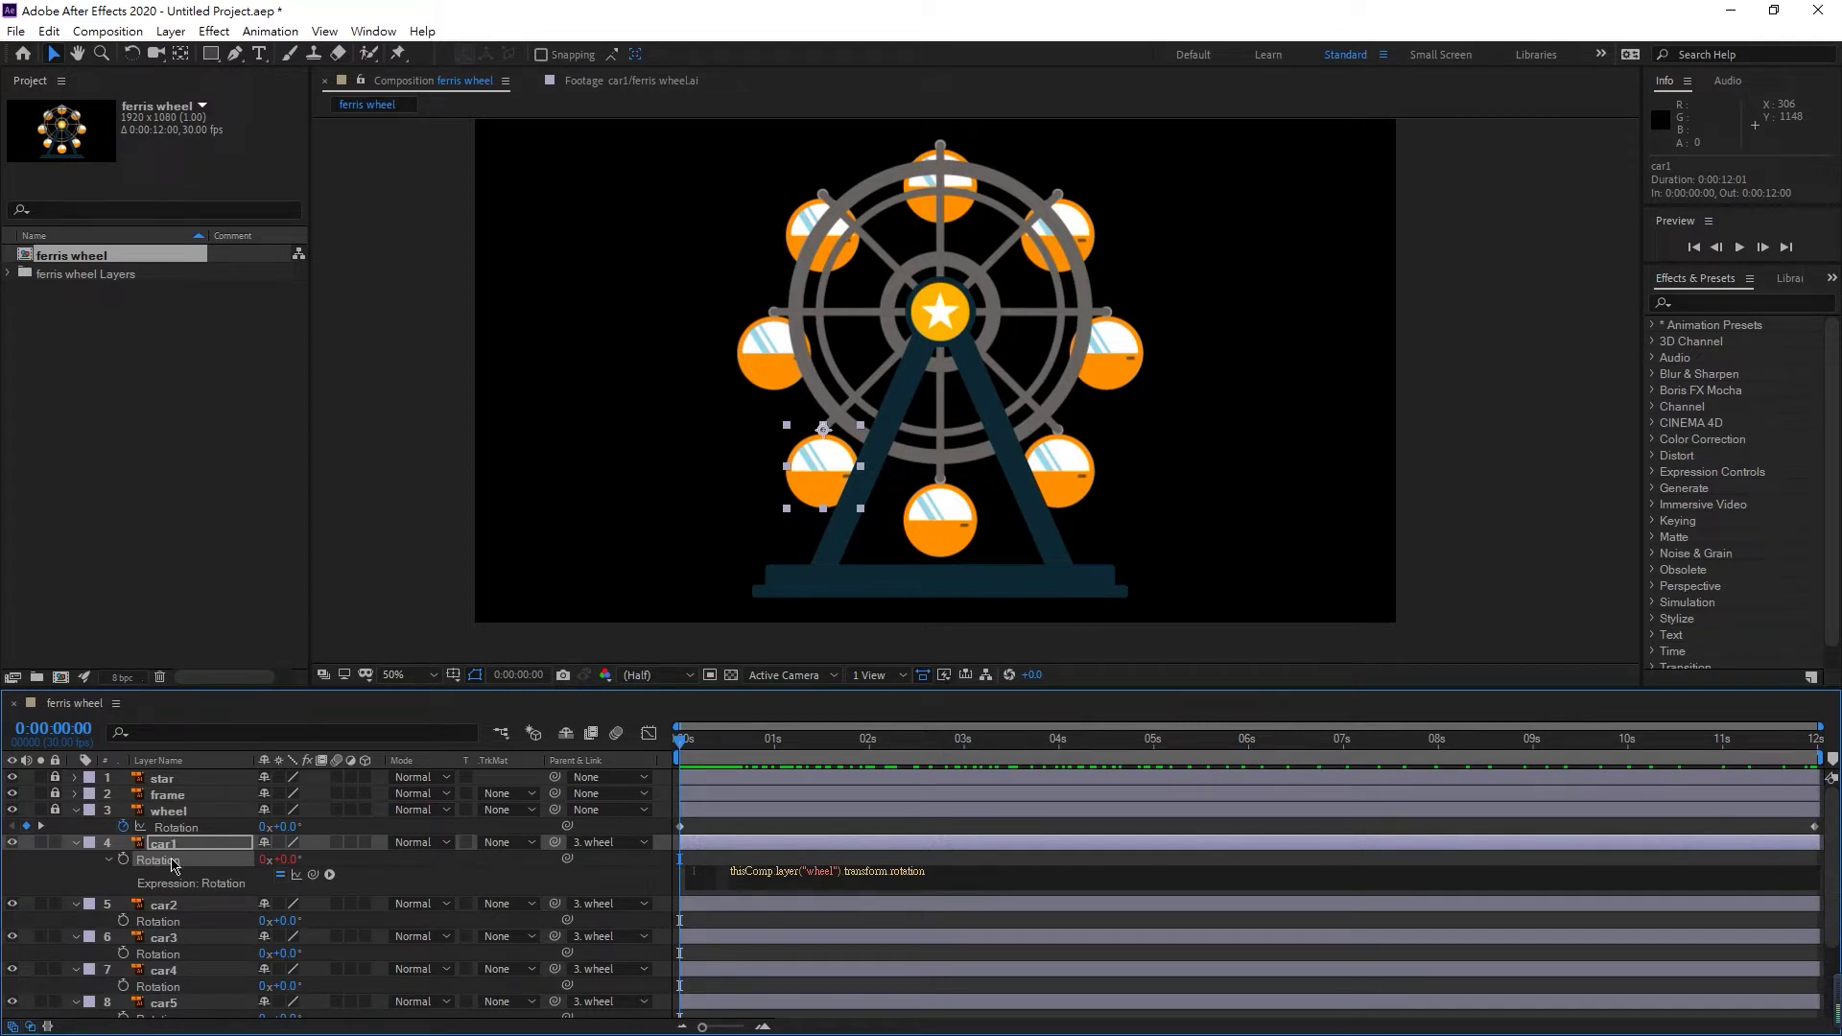
- Scrub through the composition to compare car1's expression-driven Rotation with the wheel's Rotation
click(697, 747)
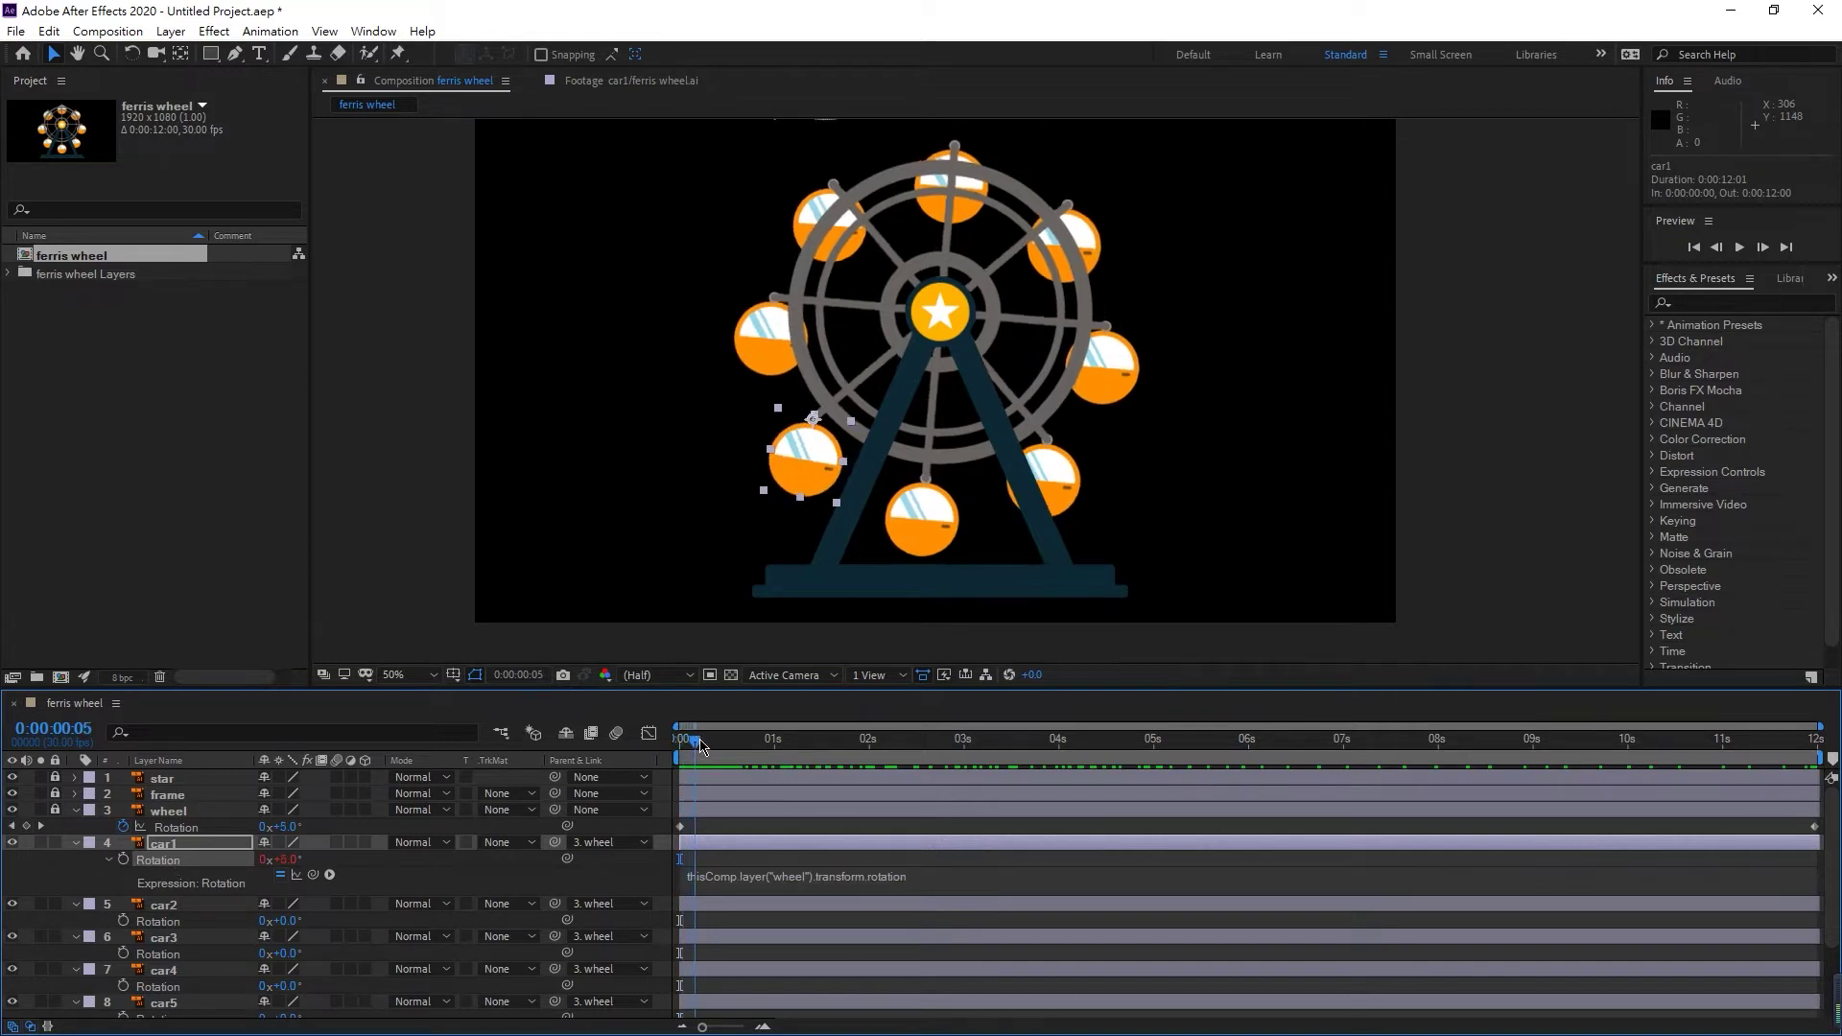
drag(701, 747, 1571, 739)
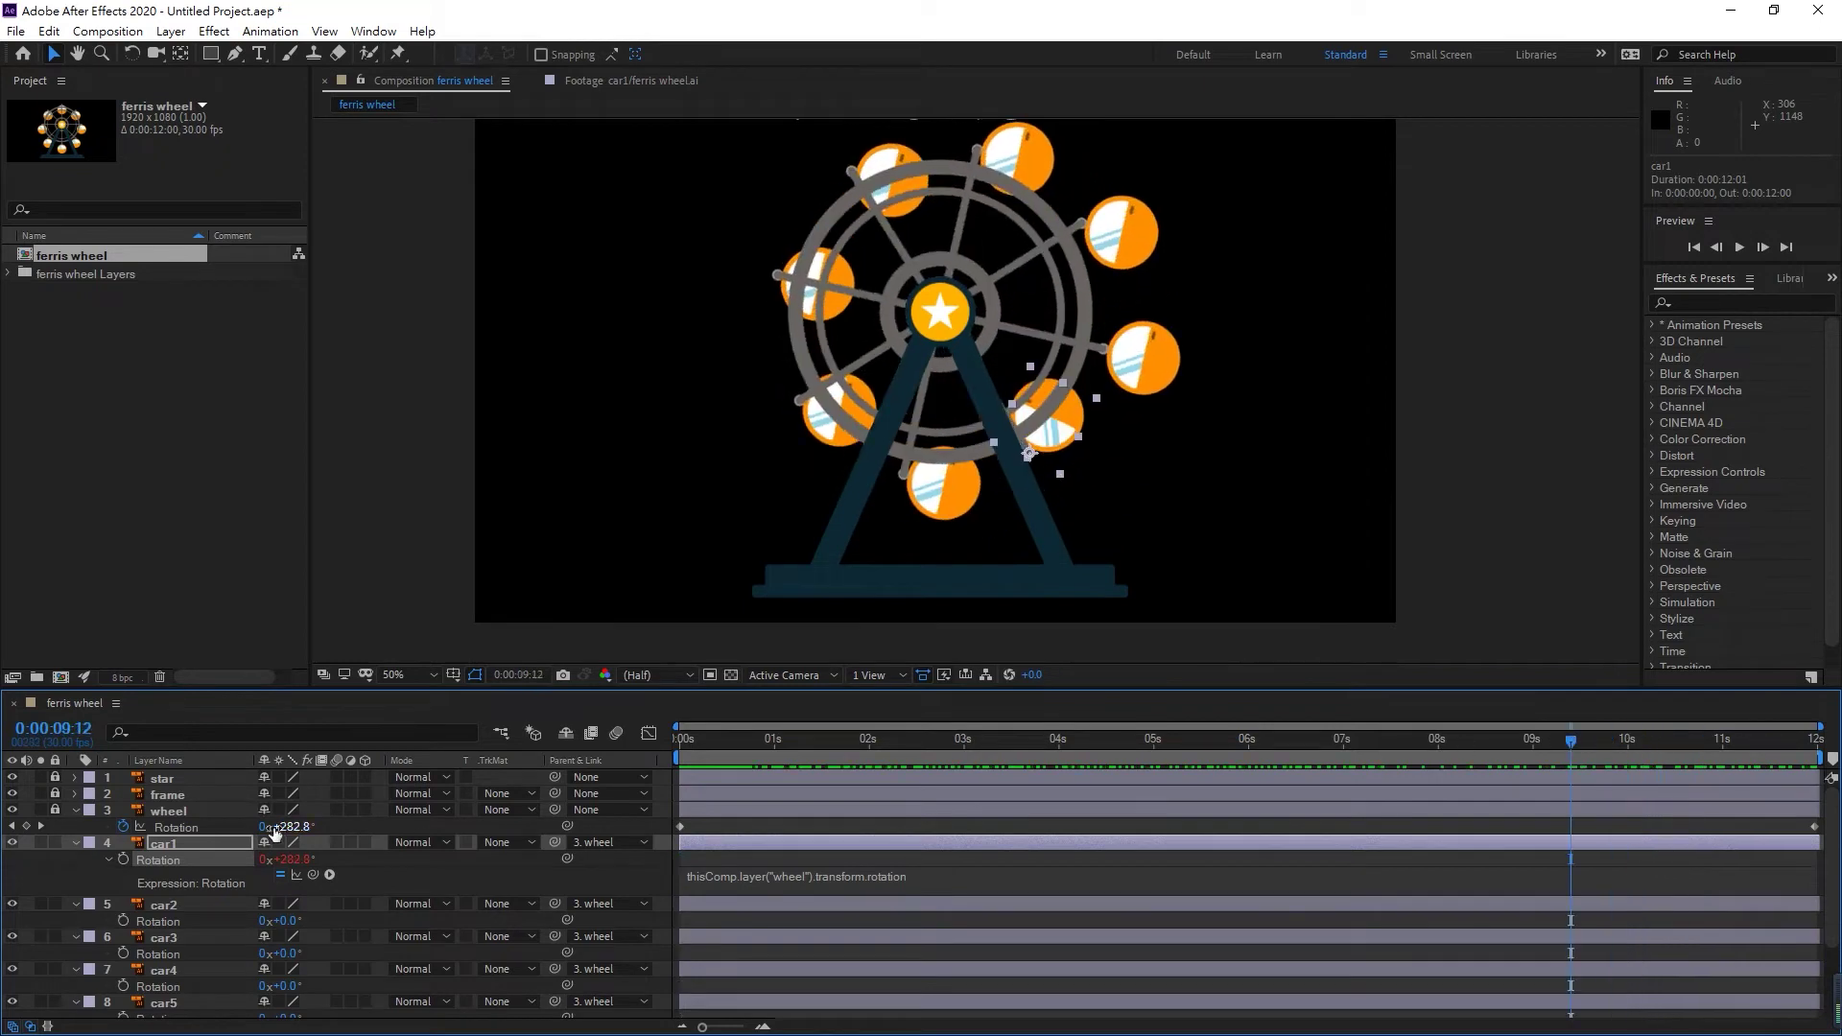
key(End)
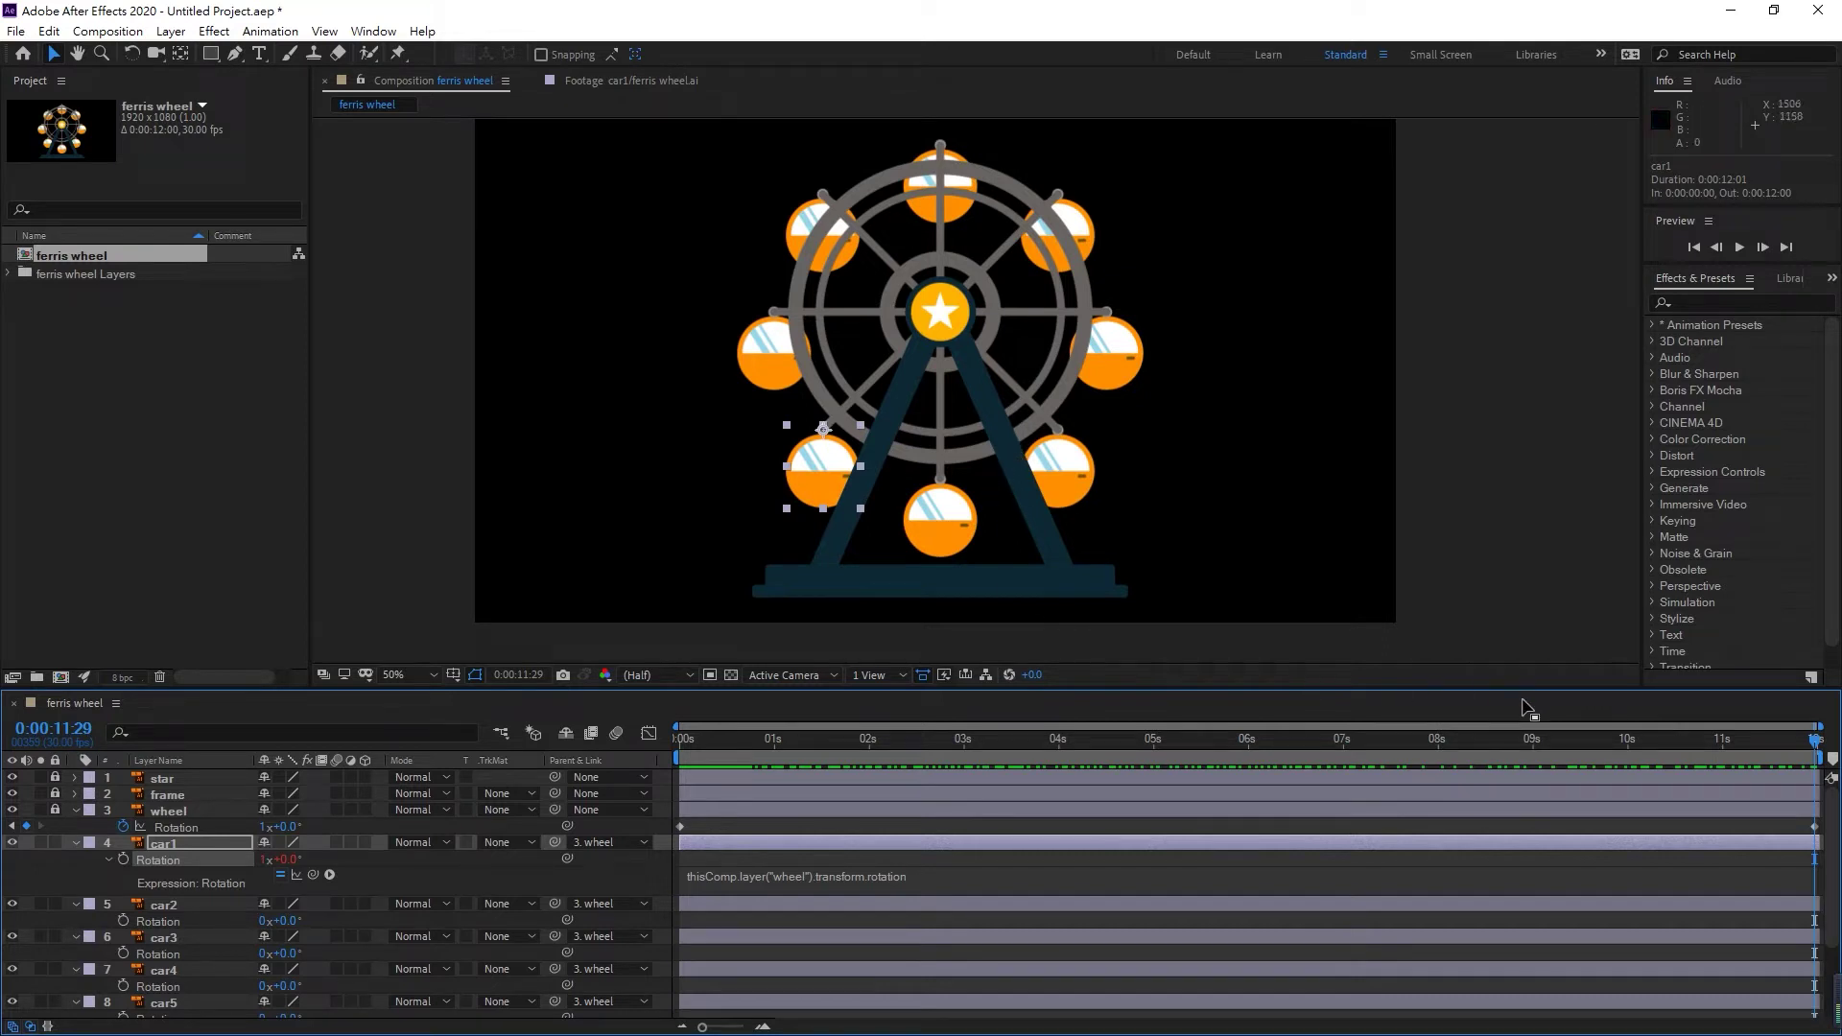
drag(1812, 739, 681, 739)
- Change car1's Rotation expression to -thisComp.layer("wheel").transform.rotation and scrub the timeline to check its motion
click(943, 879)
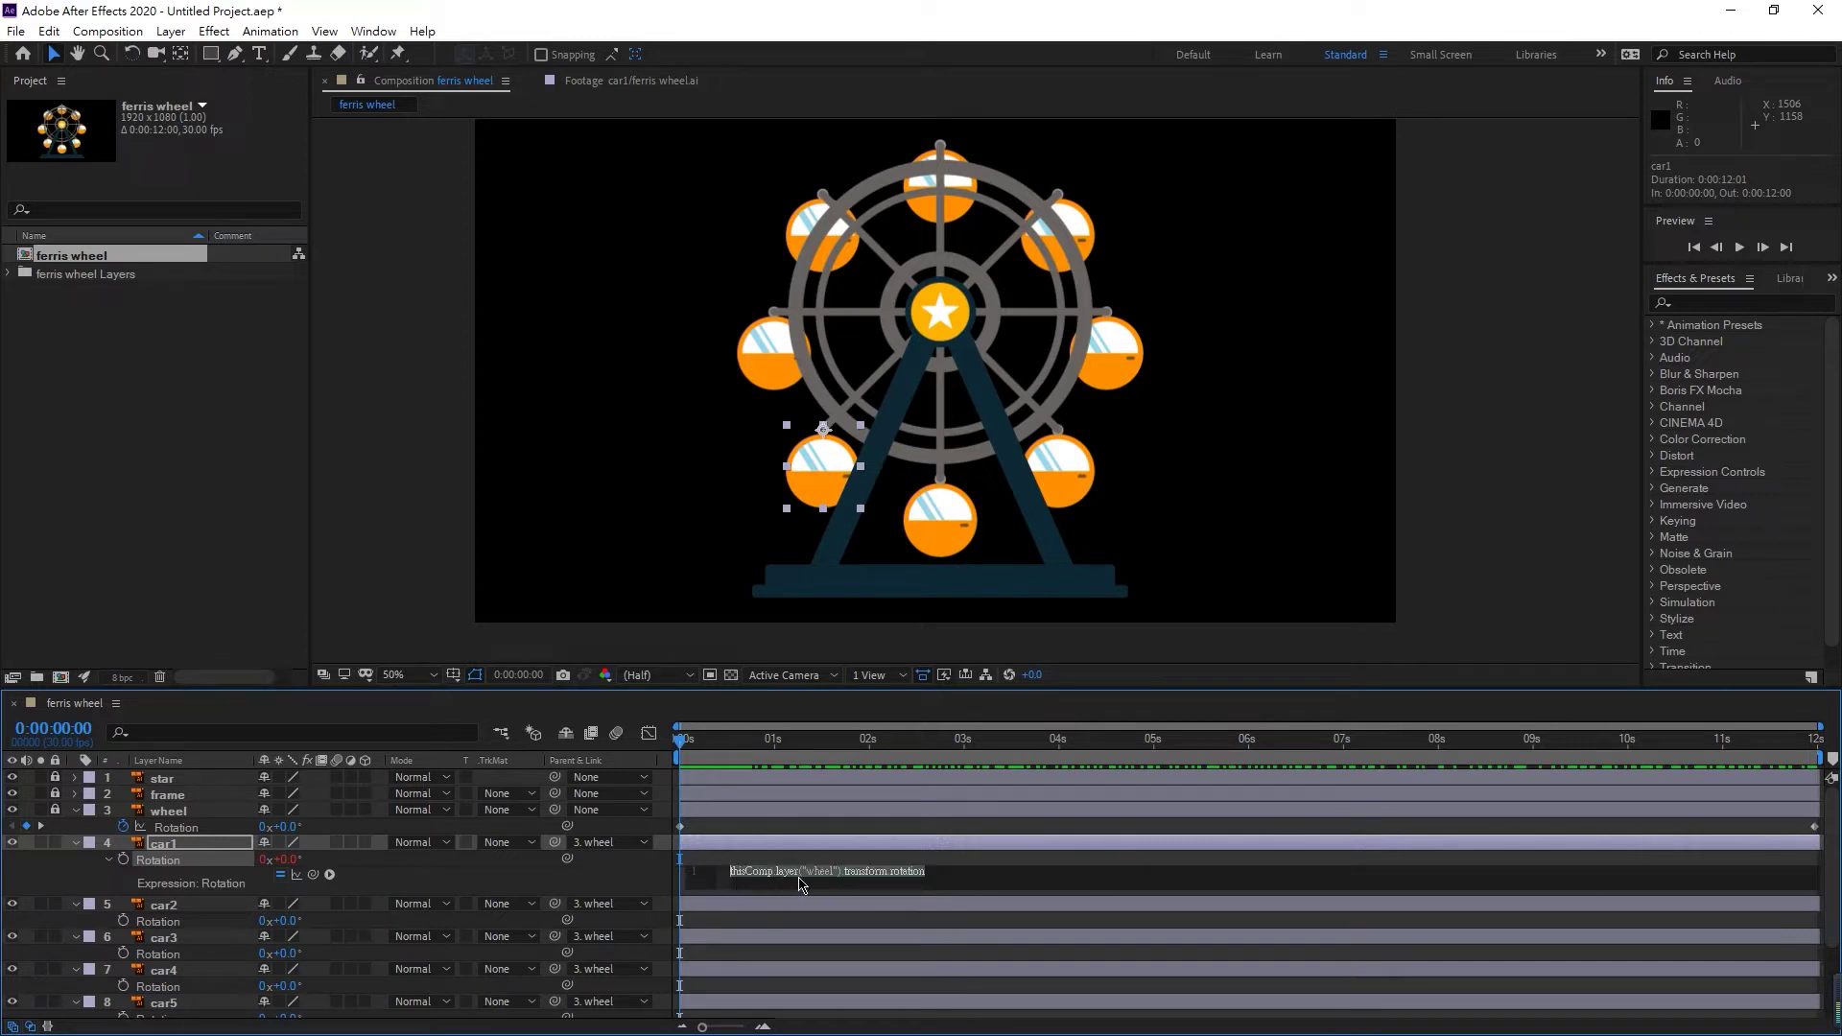
click(947, 870)
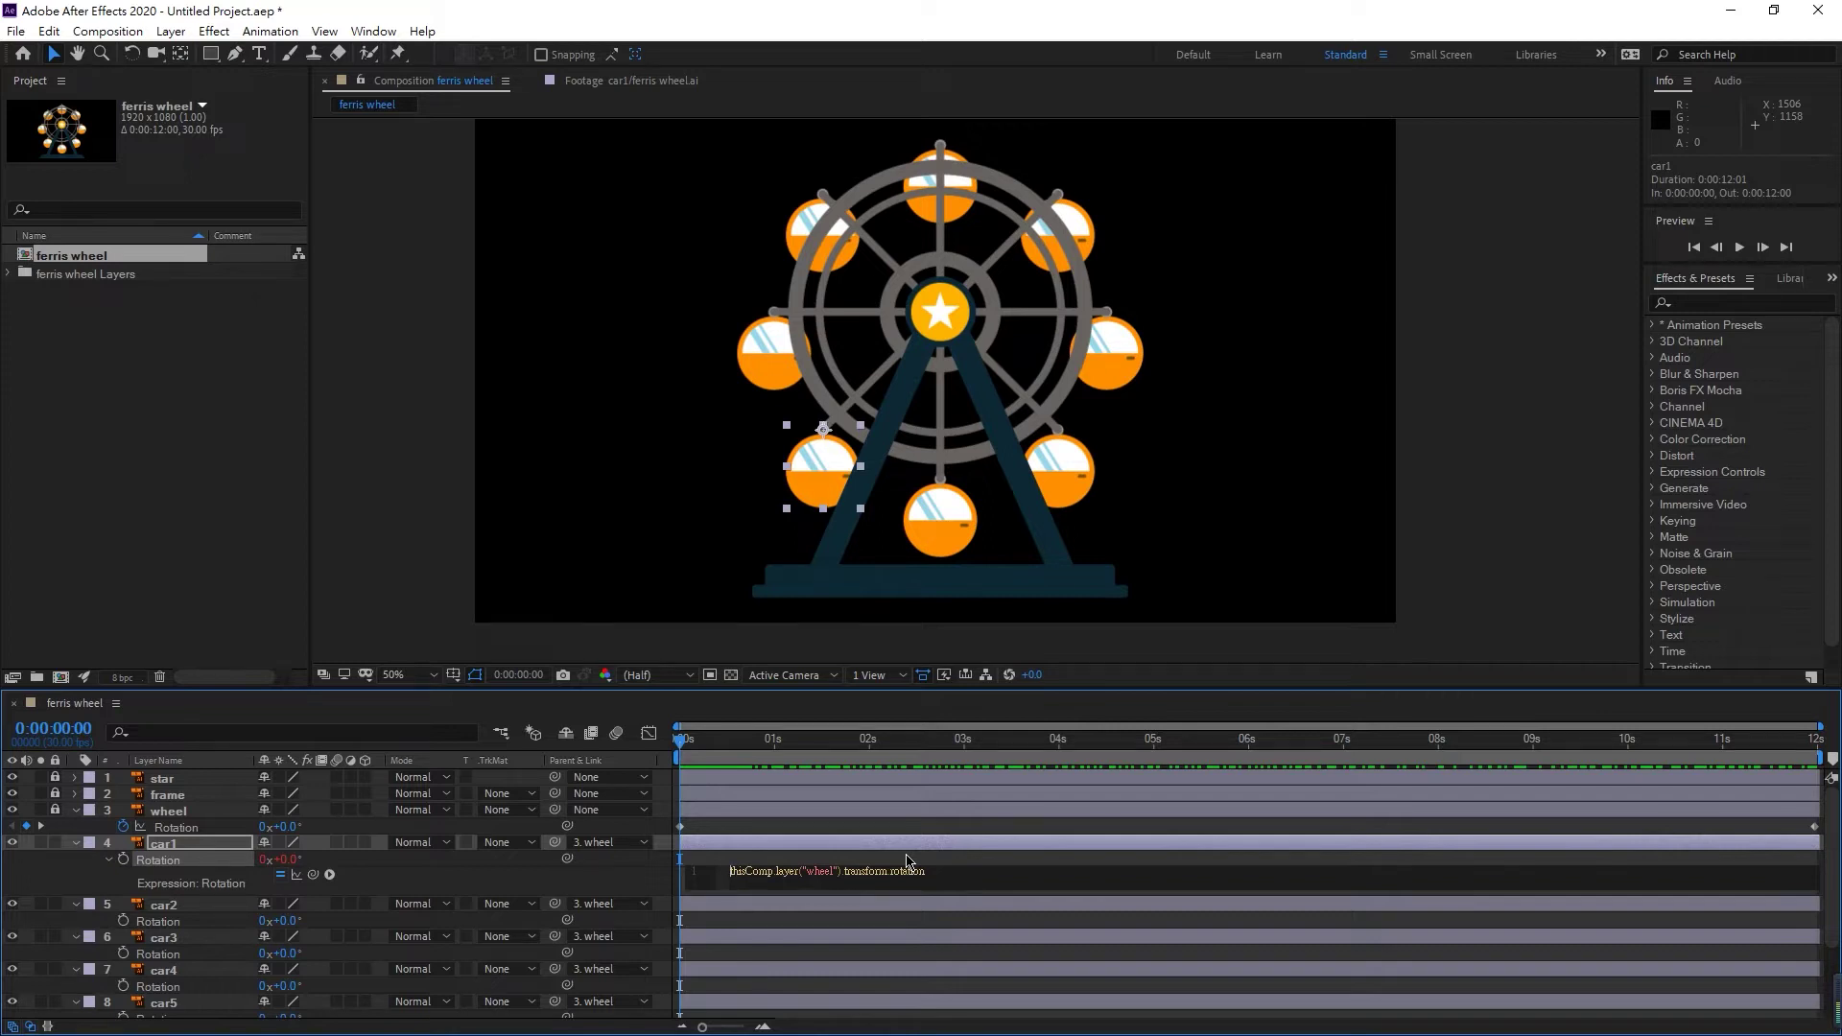
key(Home)
click(779, 911)
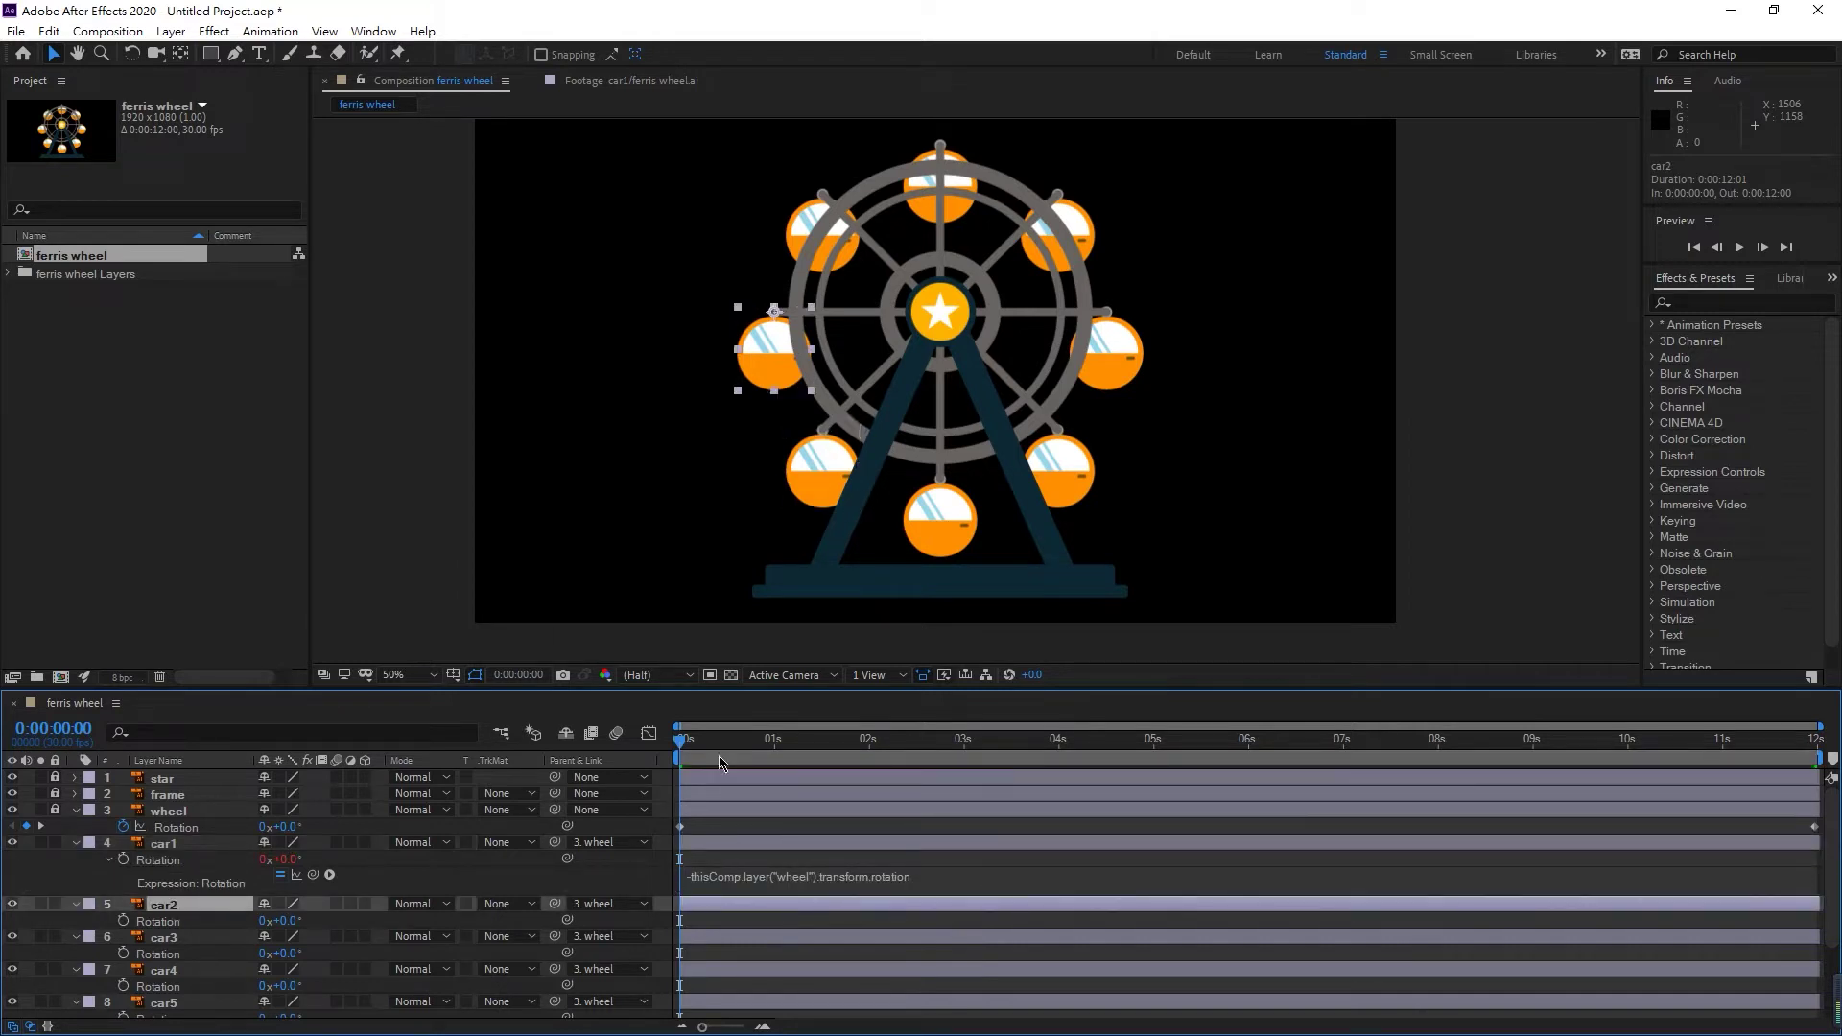
drag(685, 743, 618, 829)
click(771, 330)
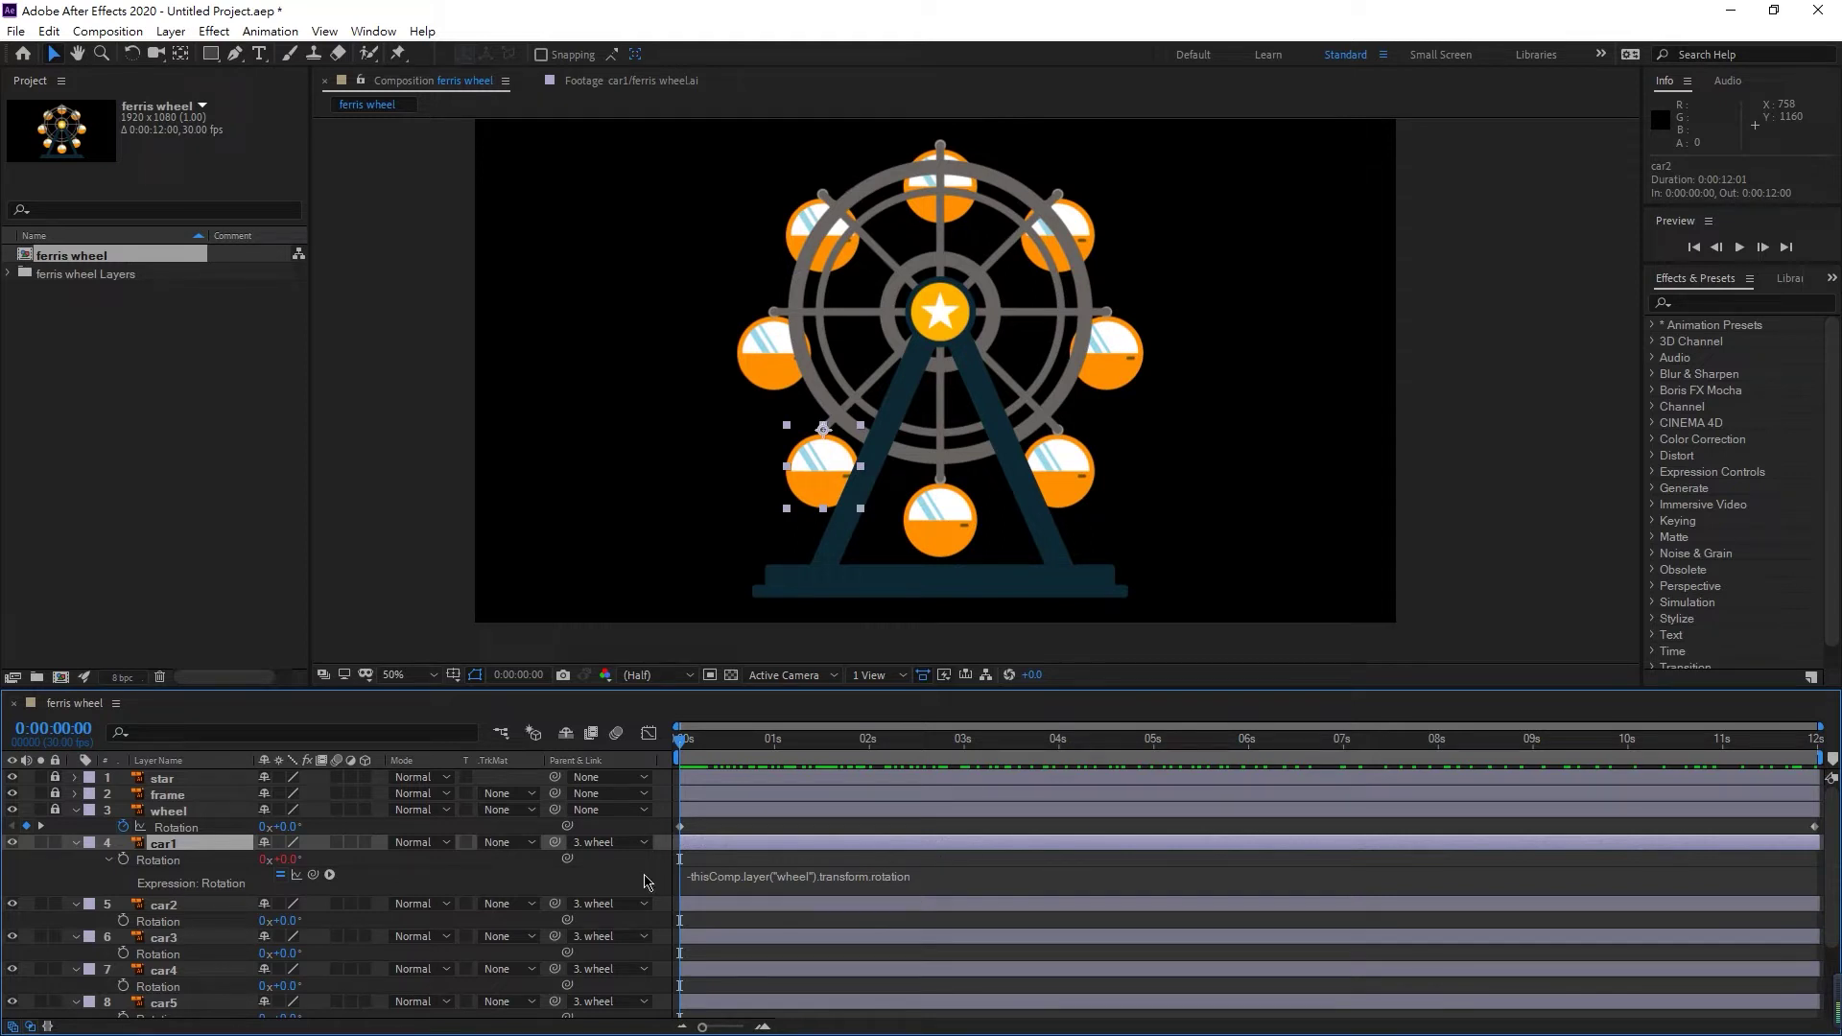
- Copy only the expression from car1's Rotation and paste it onto the car2 through car8 layers
click(176, 861)
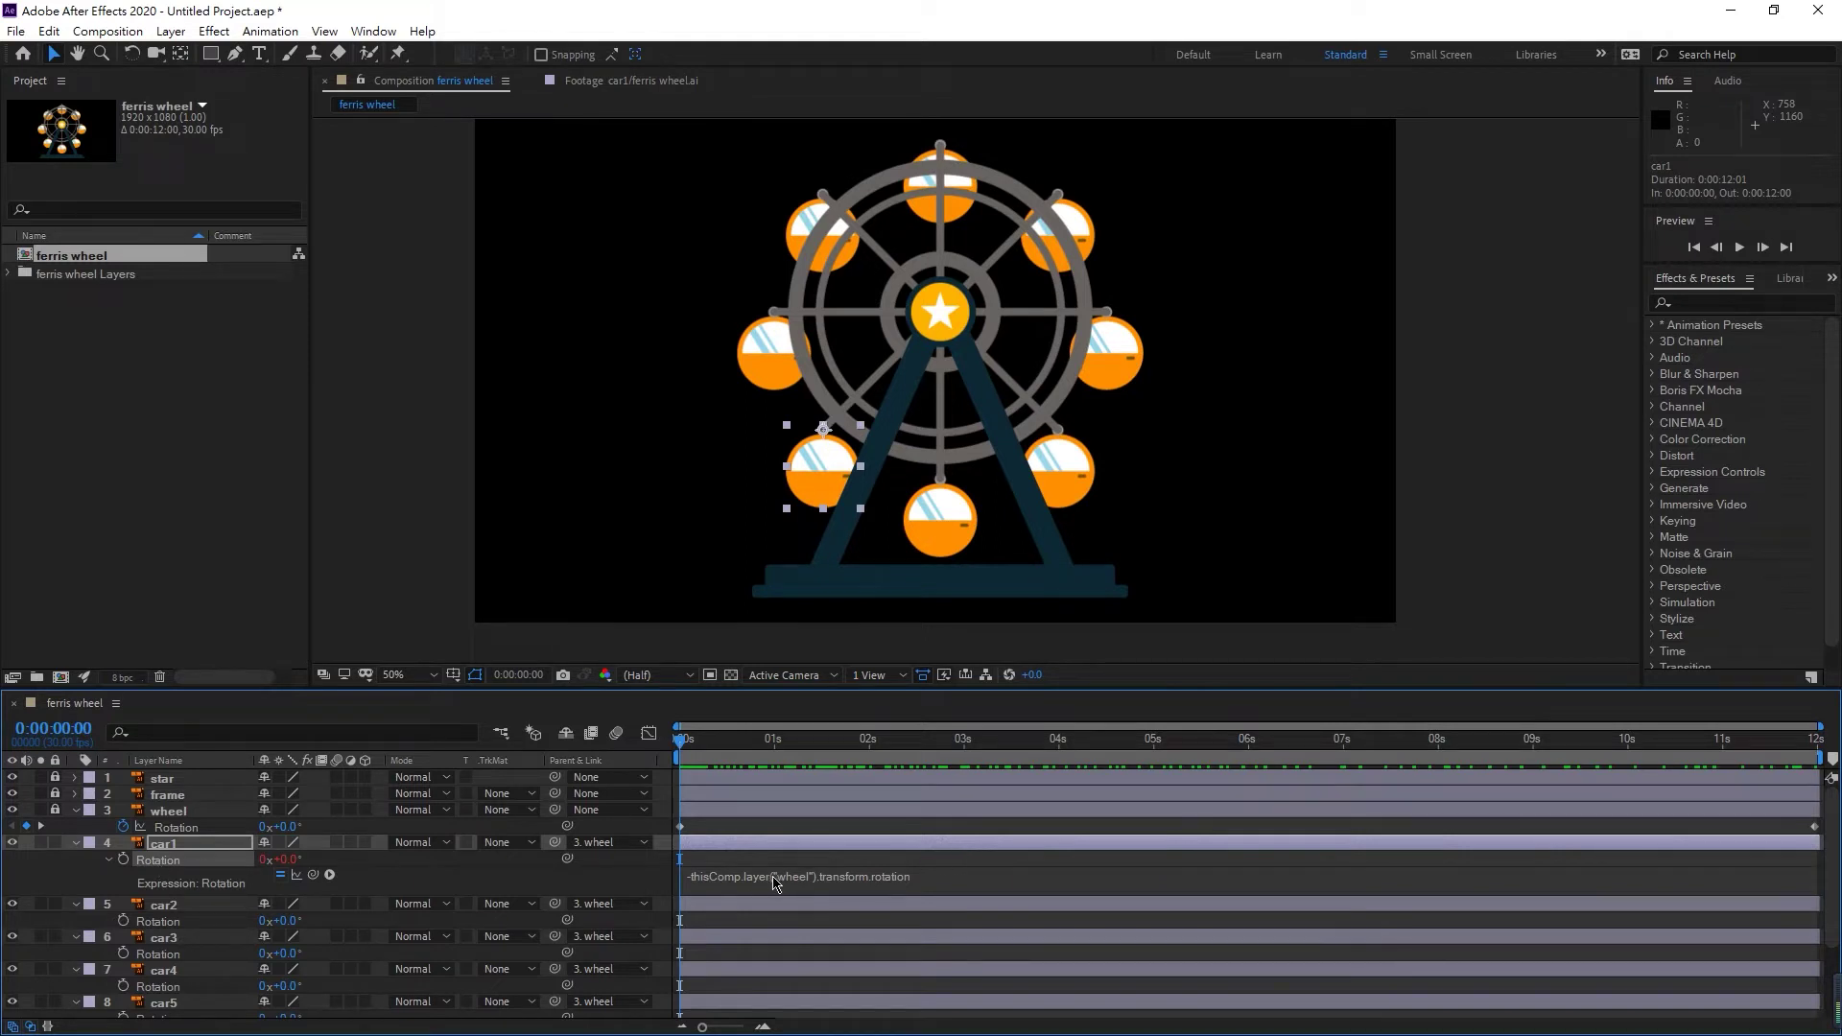
right_click(165, 862)
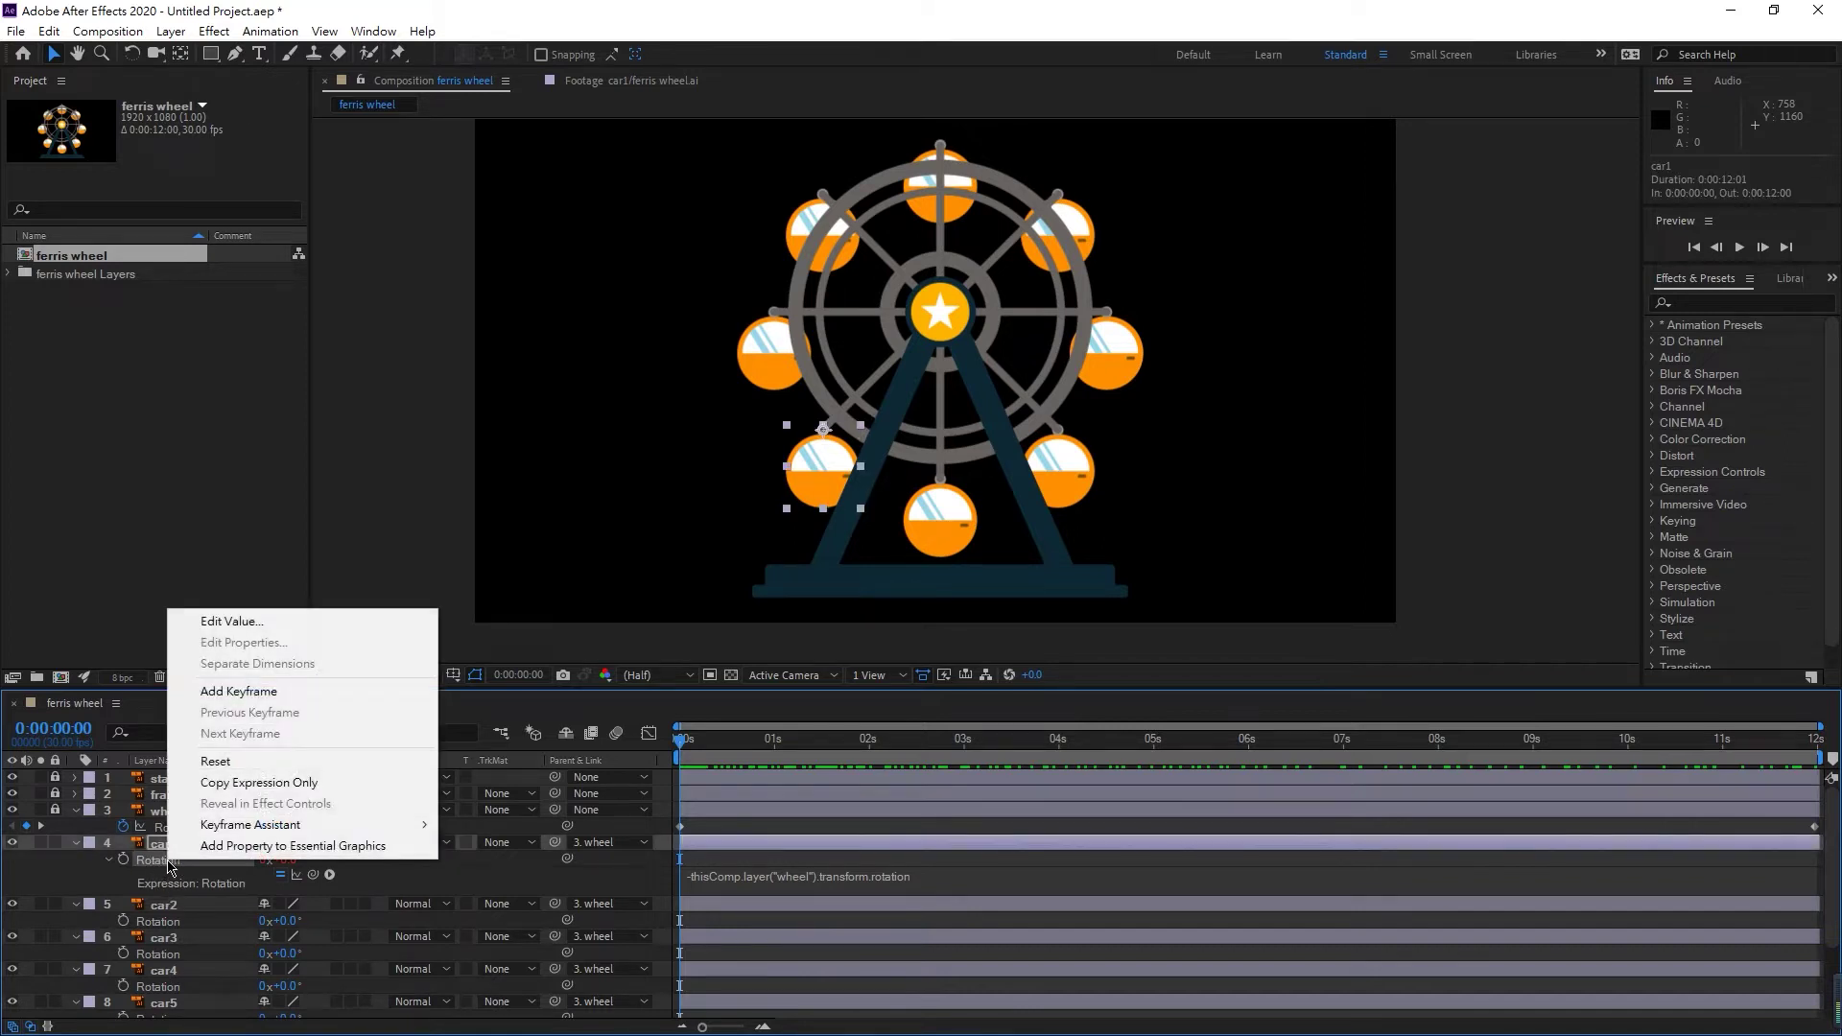
click(281, 790)
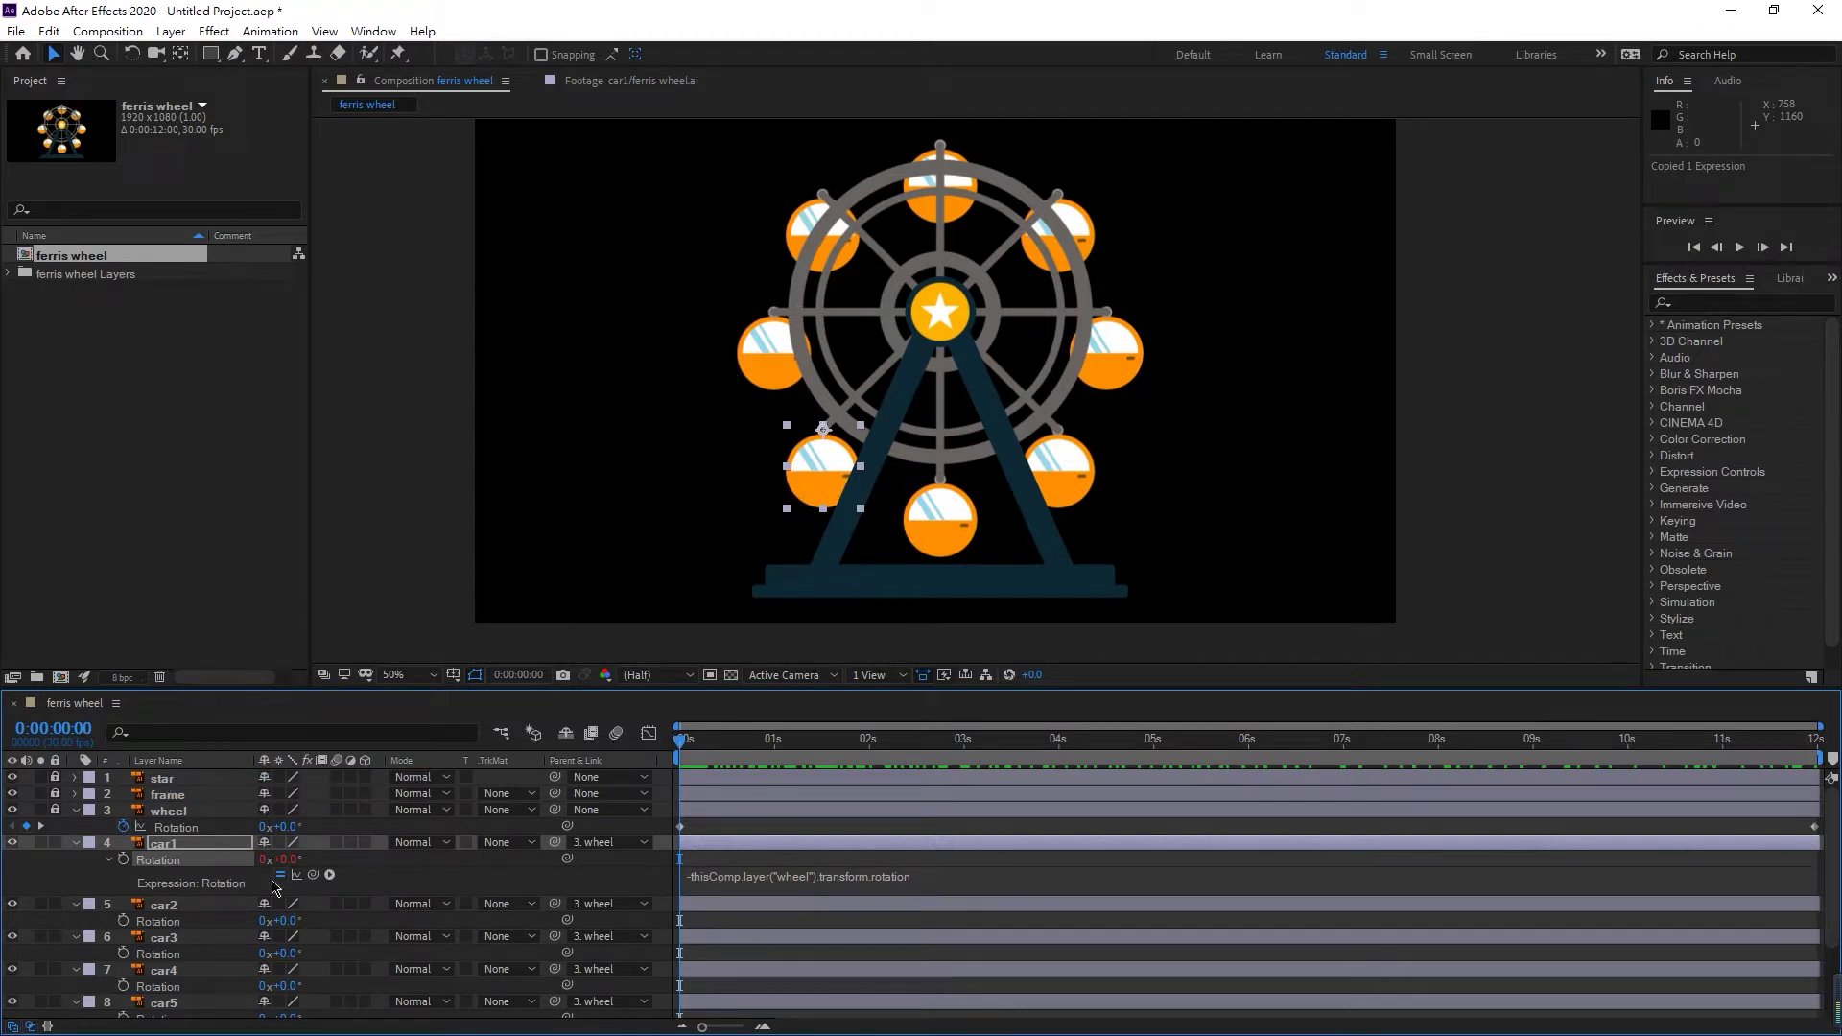
click(172, 903)
scroll(176, 921, down, 3)
shift+click(180, 995)
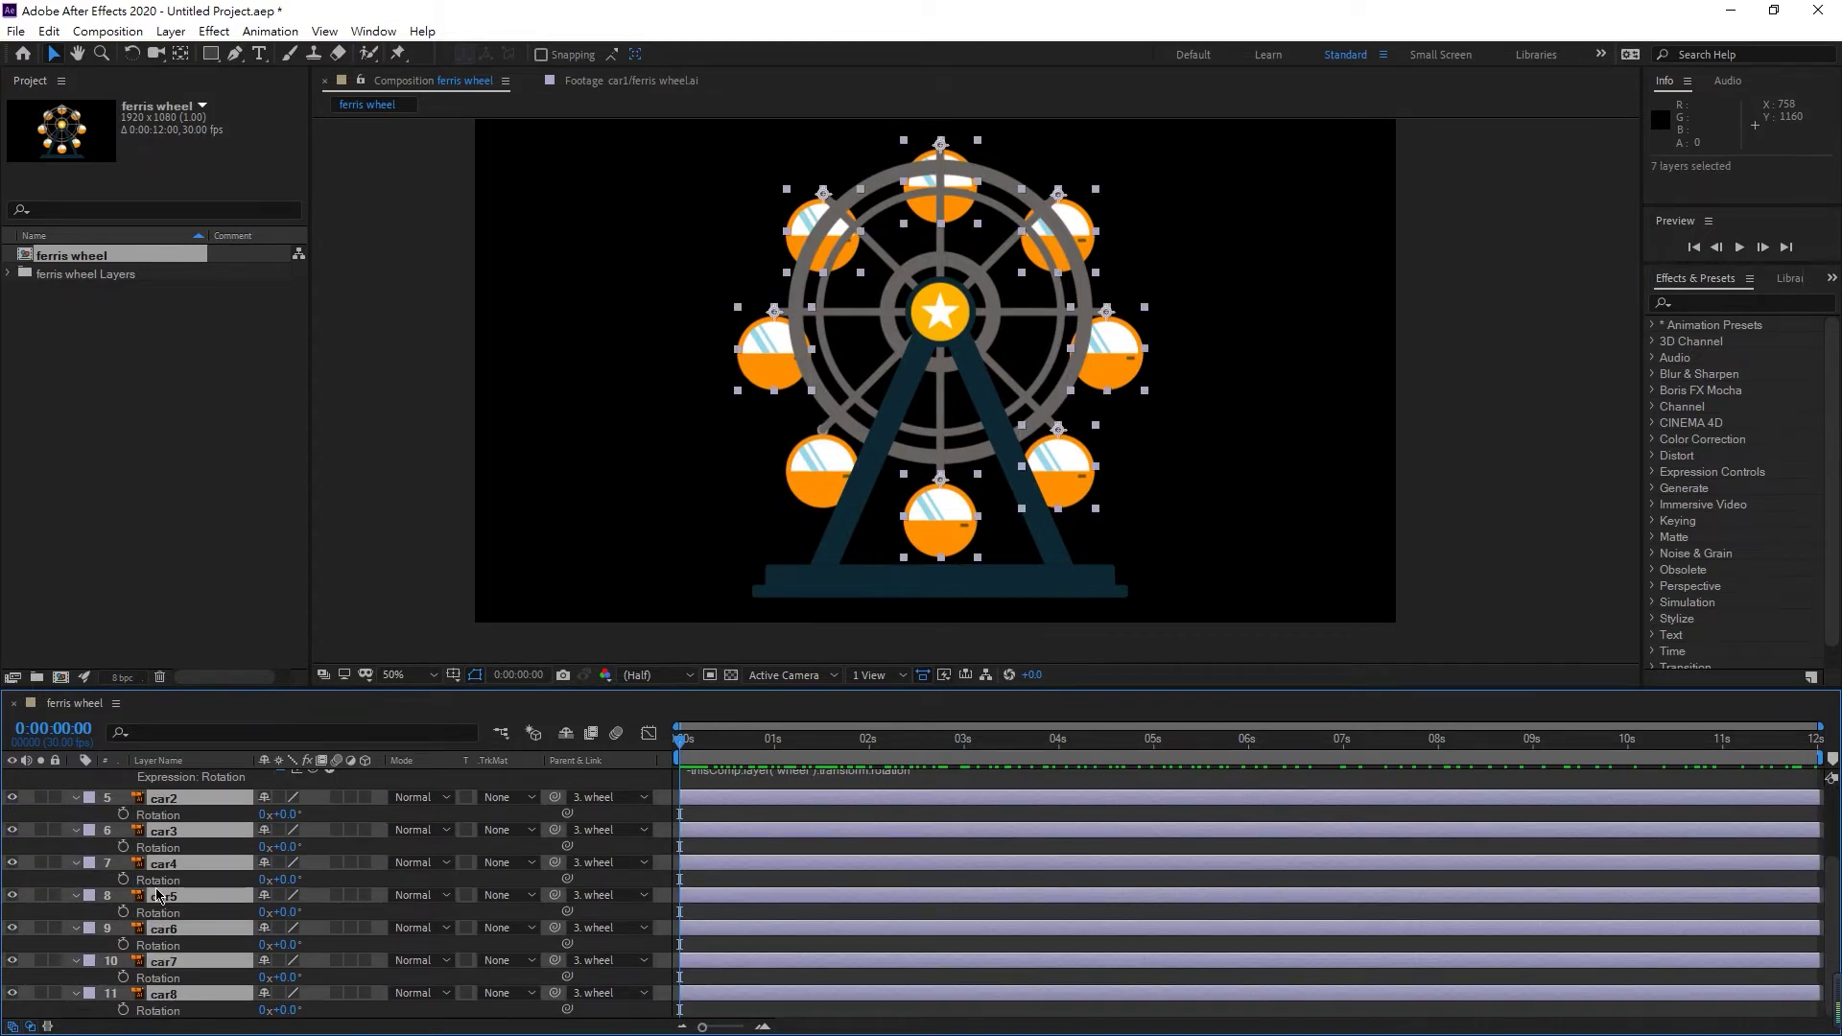
key(ctrl+v)
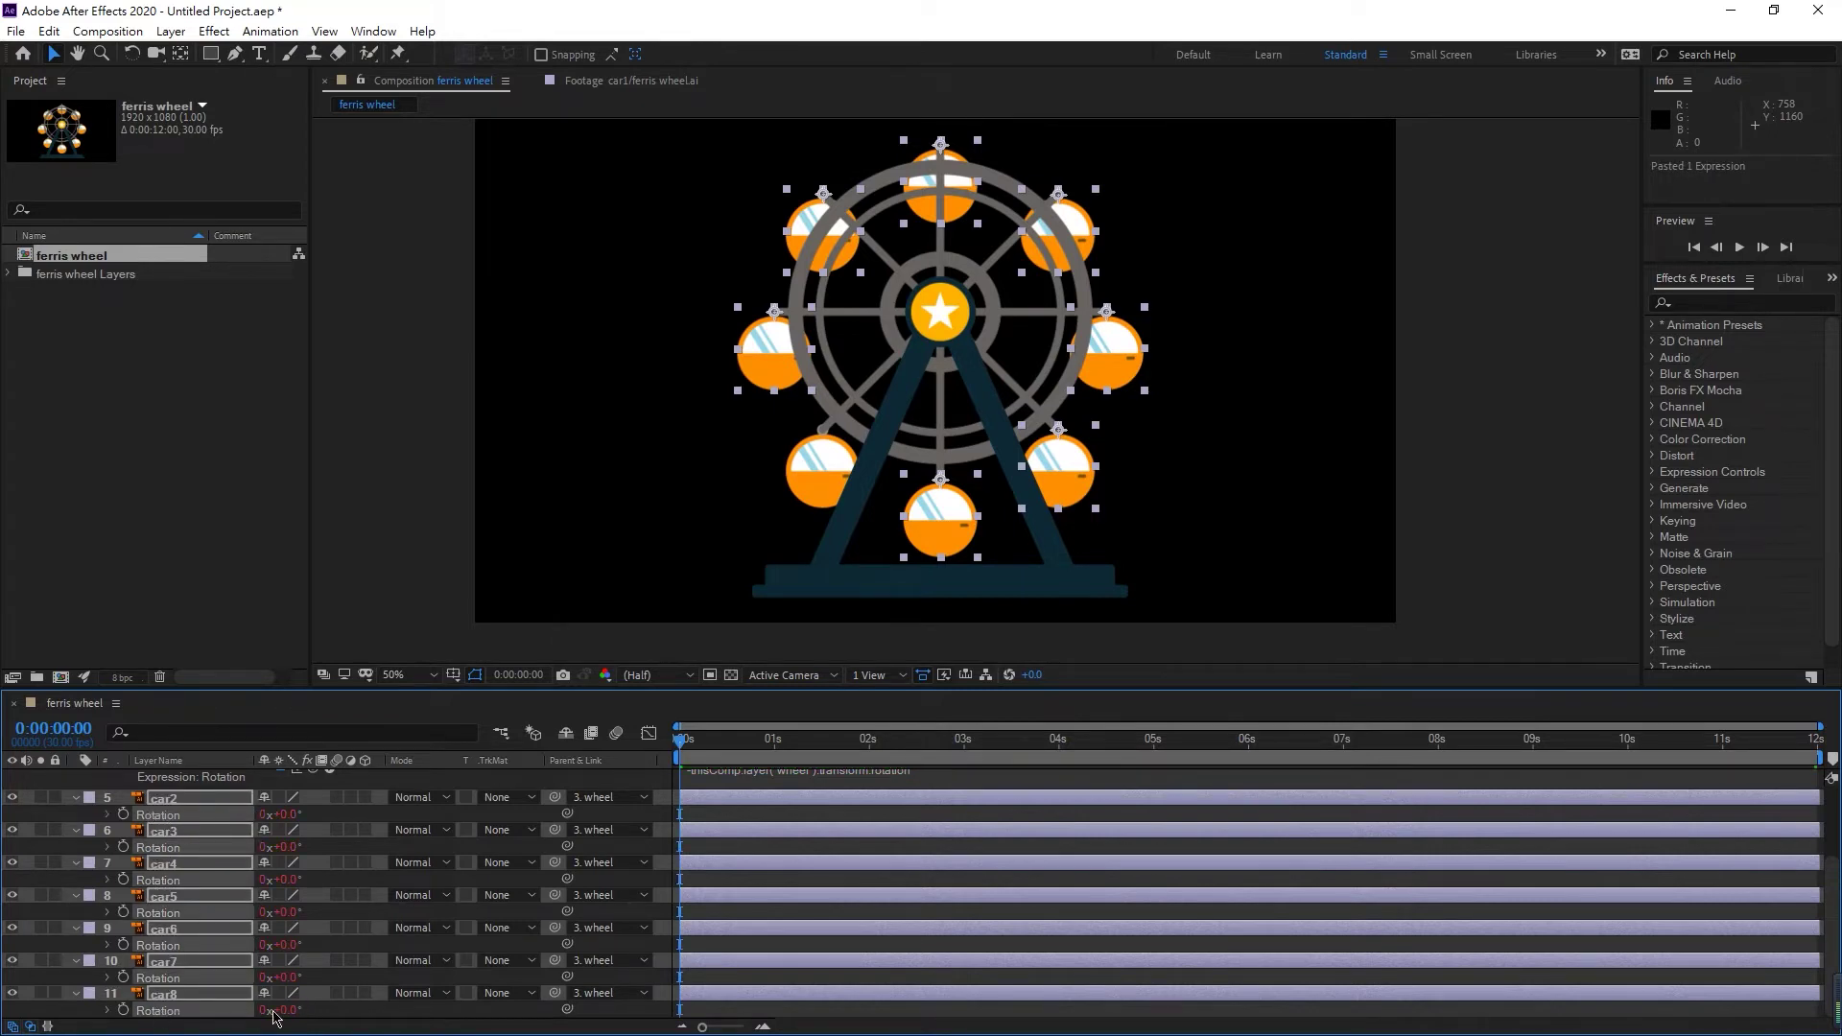
- Reveal car2's Rotation expression and play the animation from the start to check the motion of all gondolas
click(107, 815)
scroll(718, 834, up, 3)
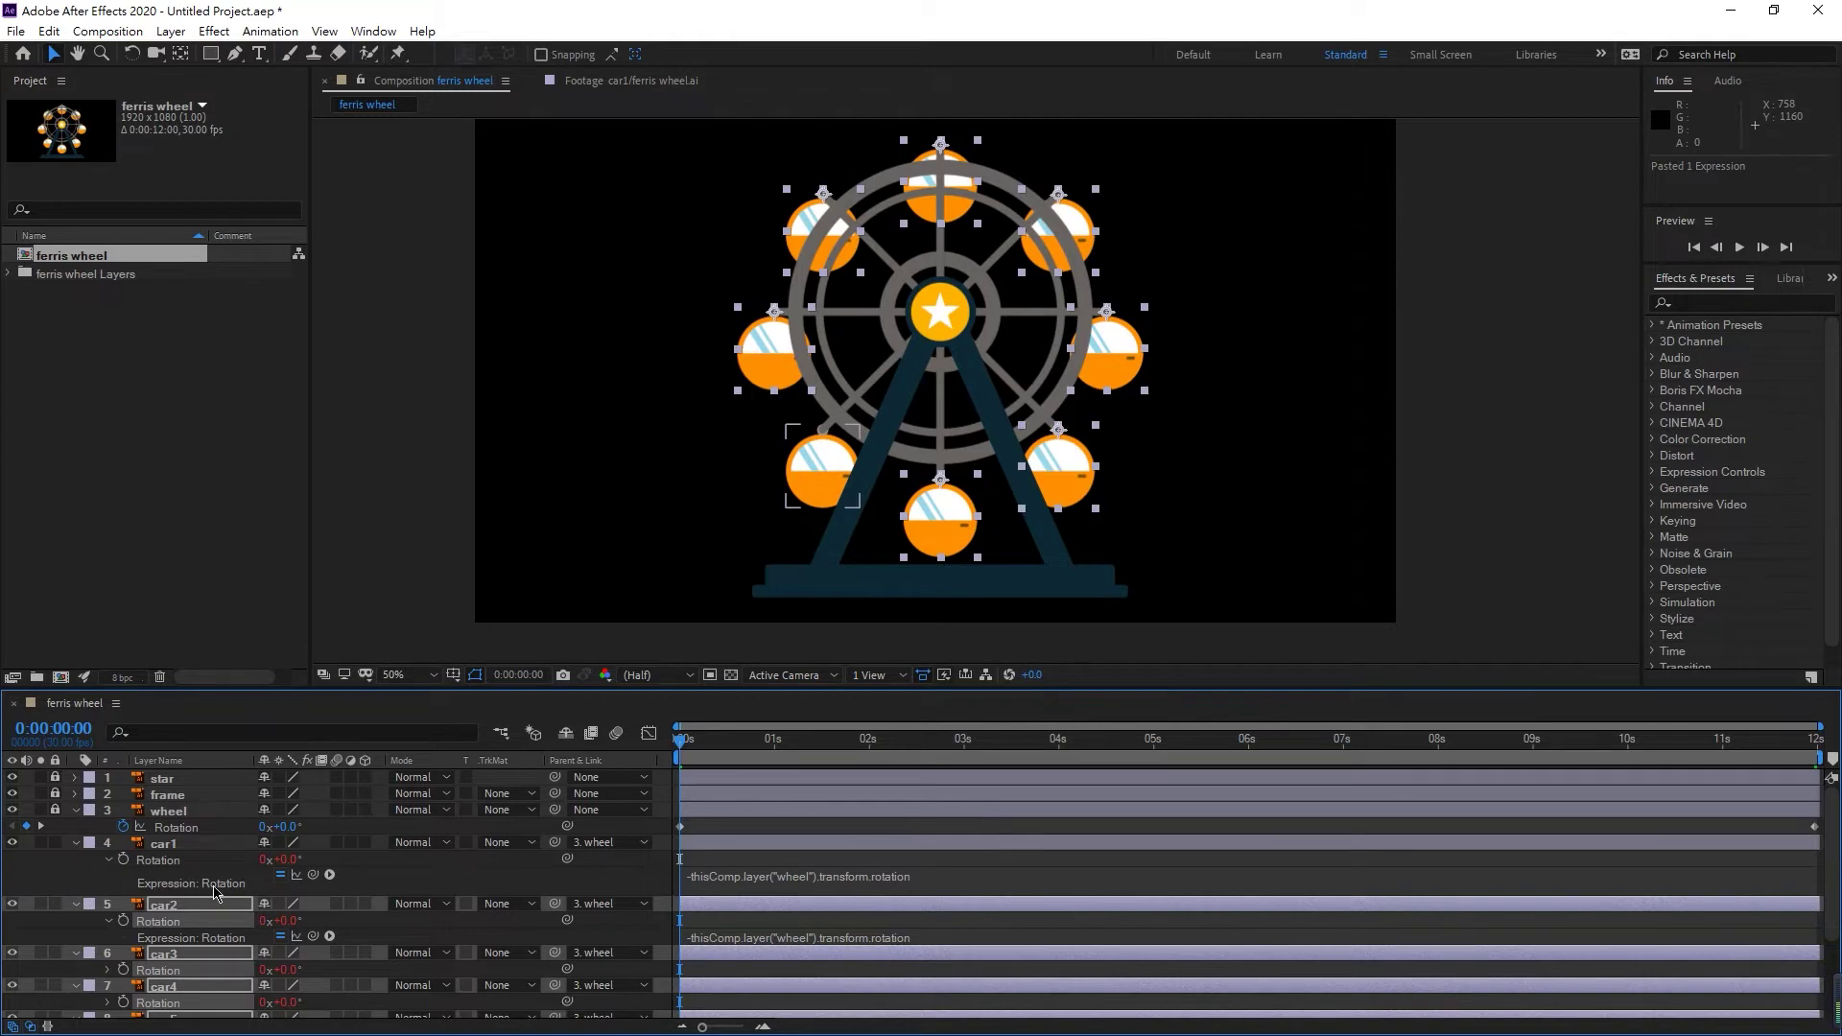
click(167, 857)
scroll(182, 912, down, 3)
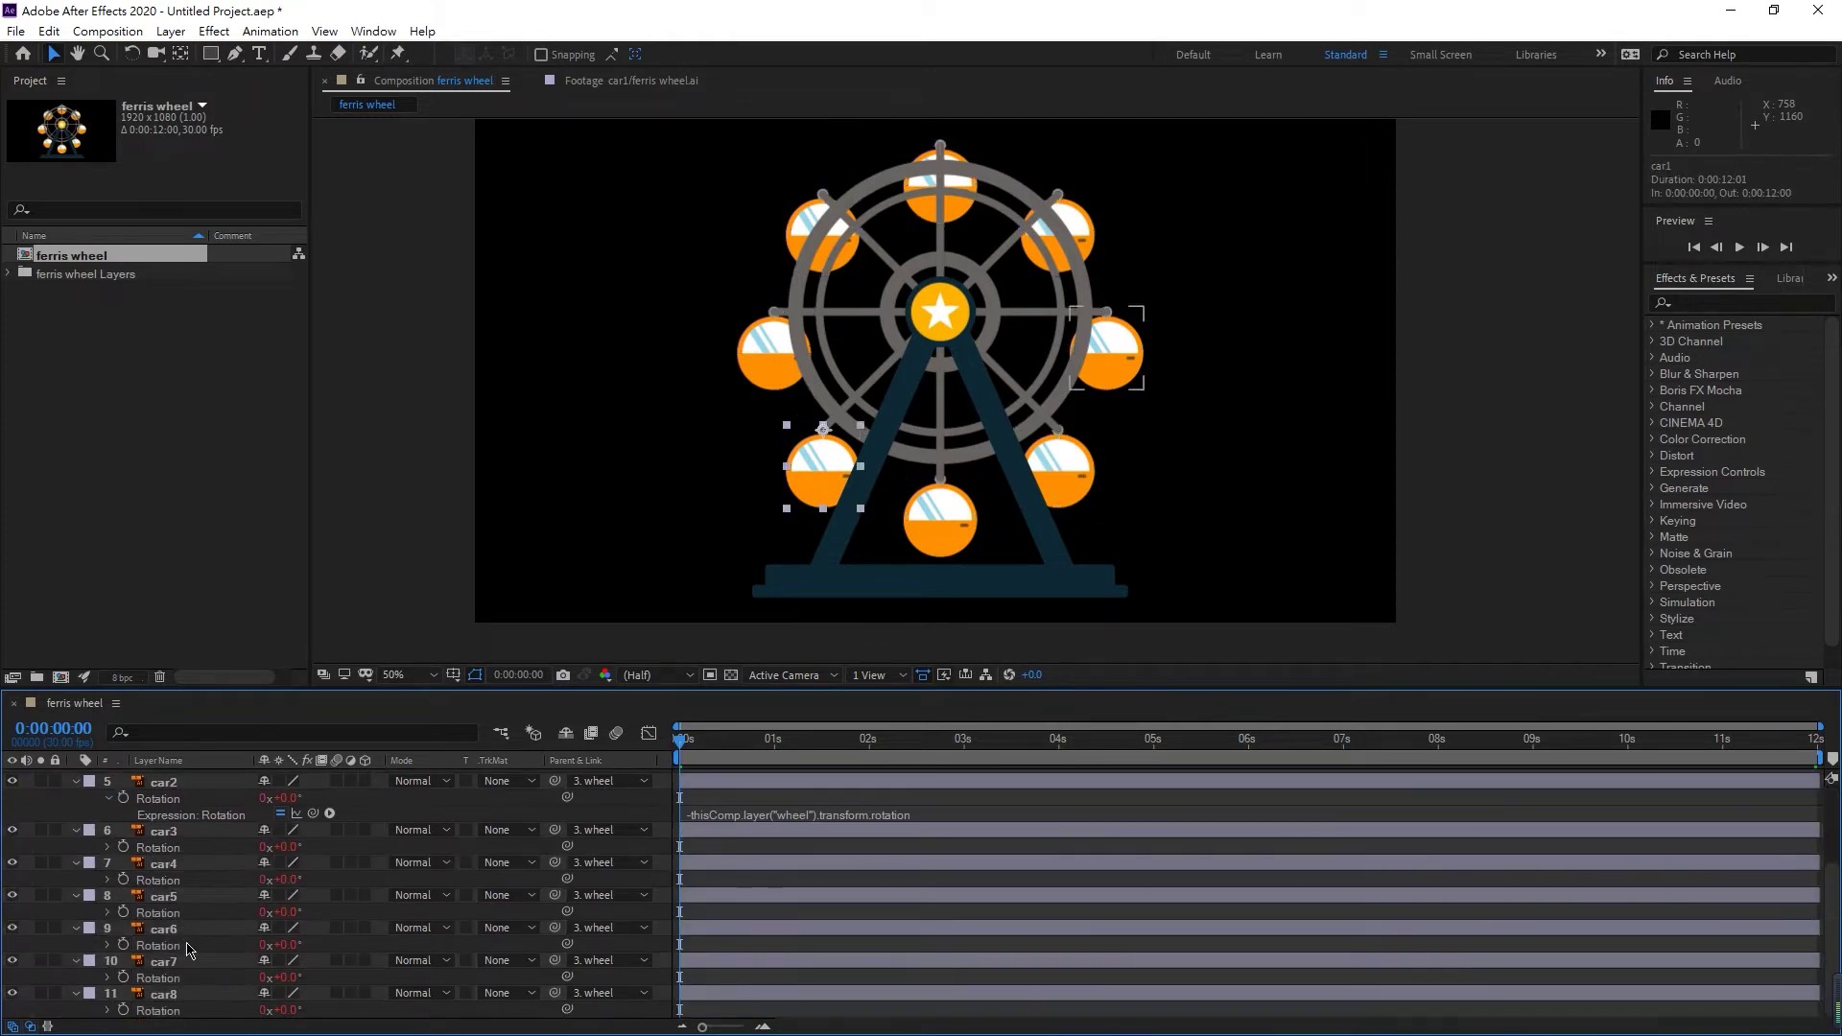
click(681, 739)
key(space)
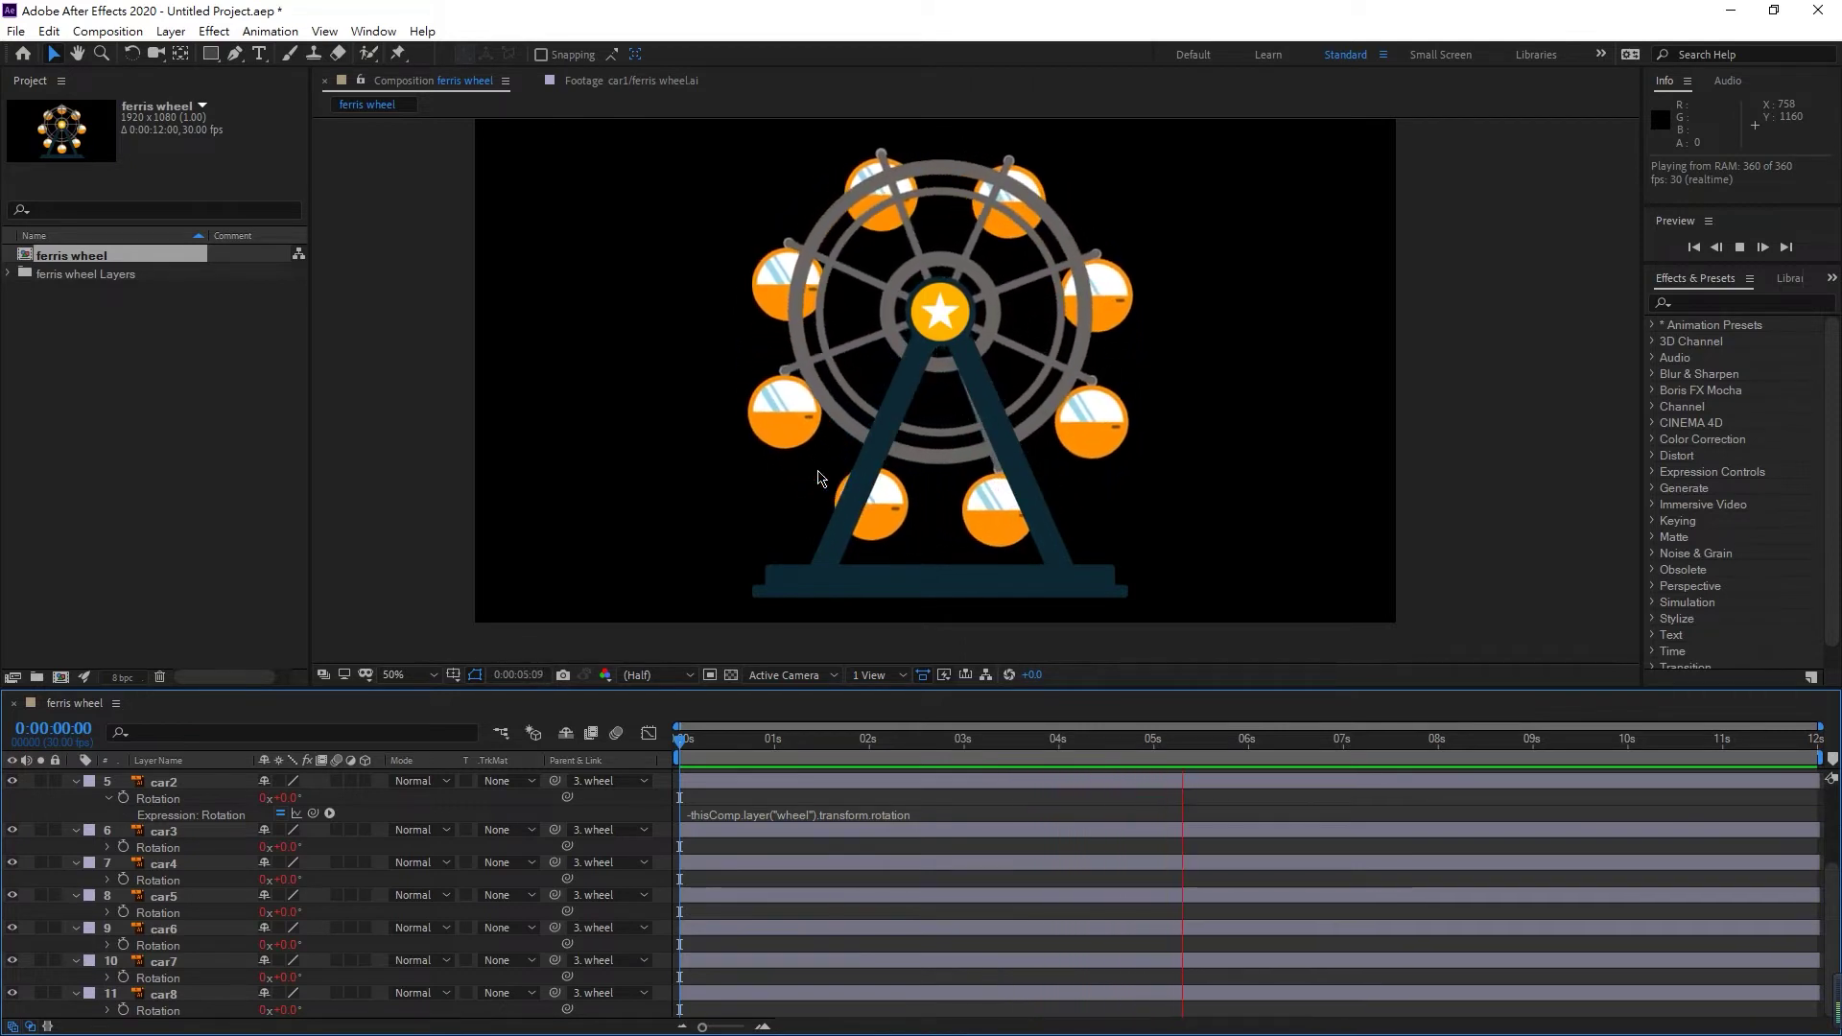
click(927, 319)
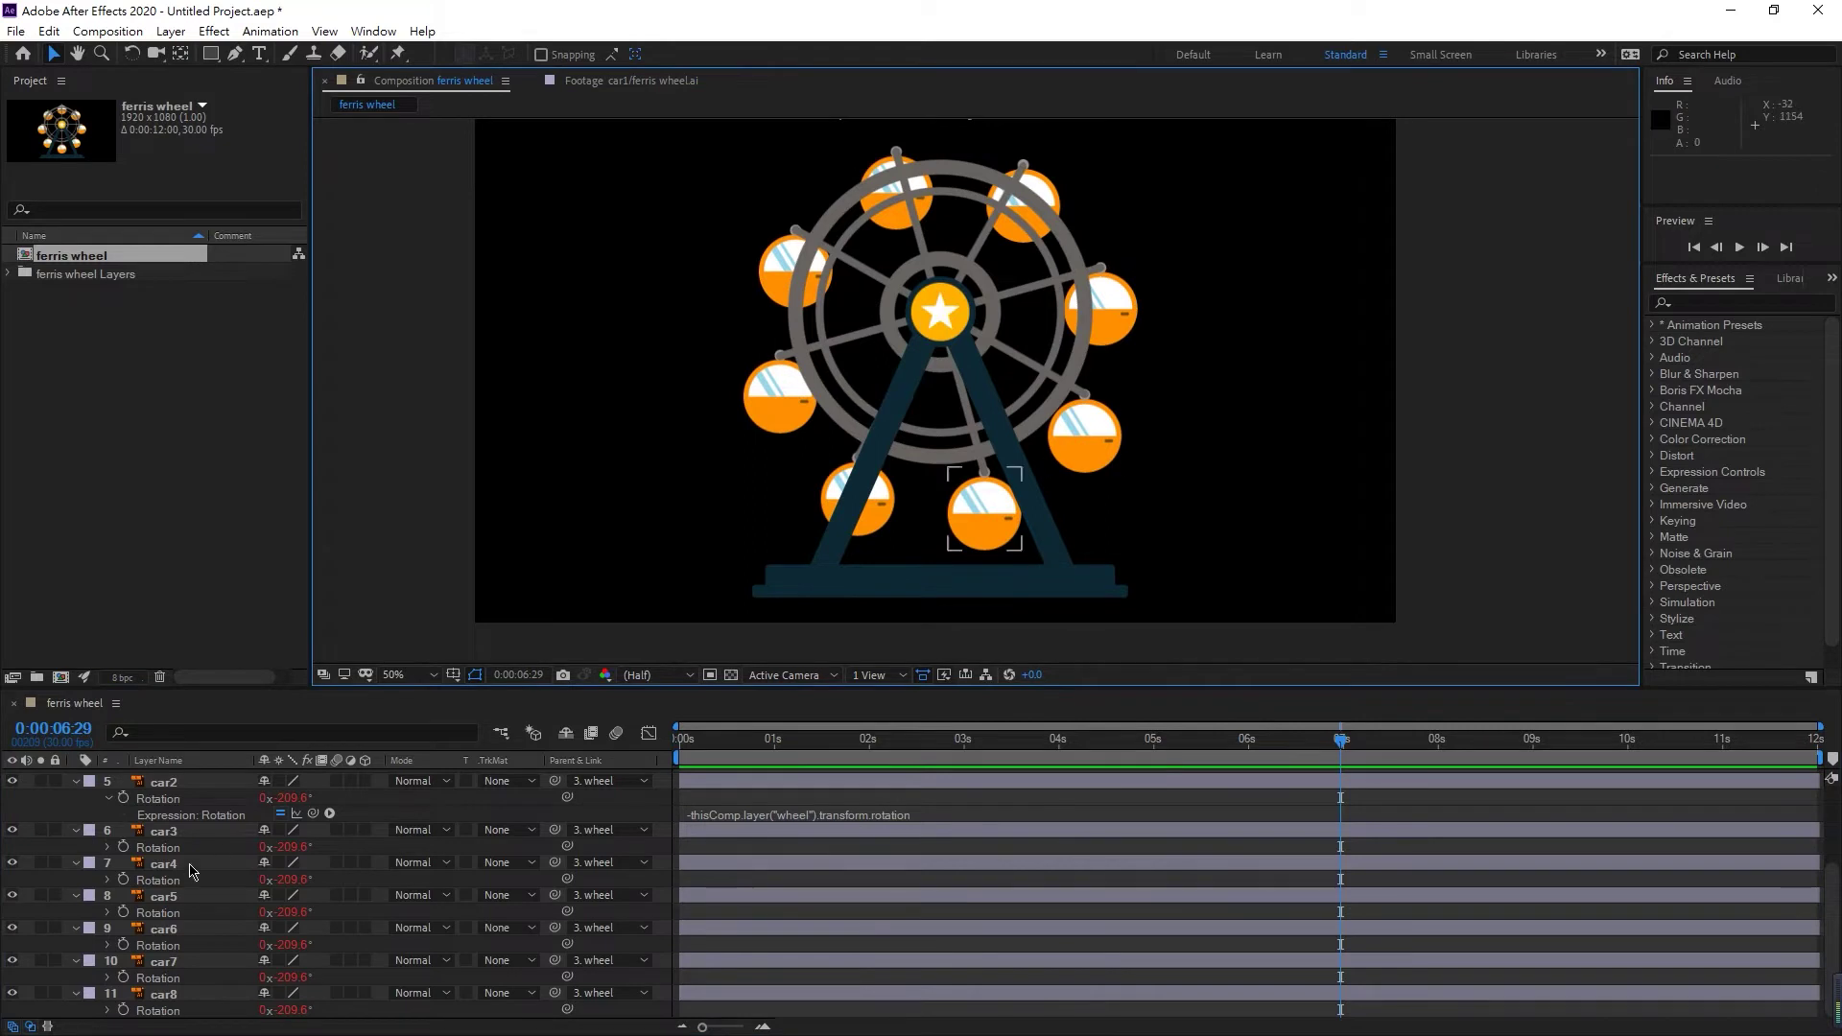
- Unlock the star layer and parent it to the wheel layer, checking its rotation from the start of the timeline
scroll(184, 878, up, 3)
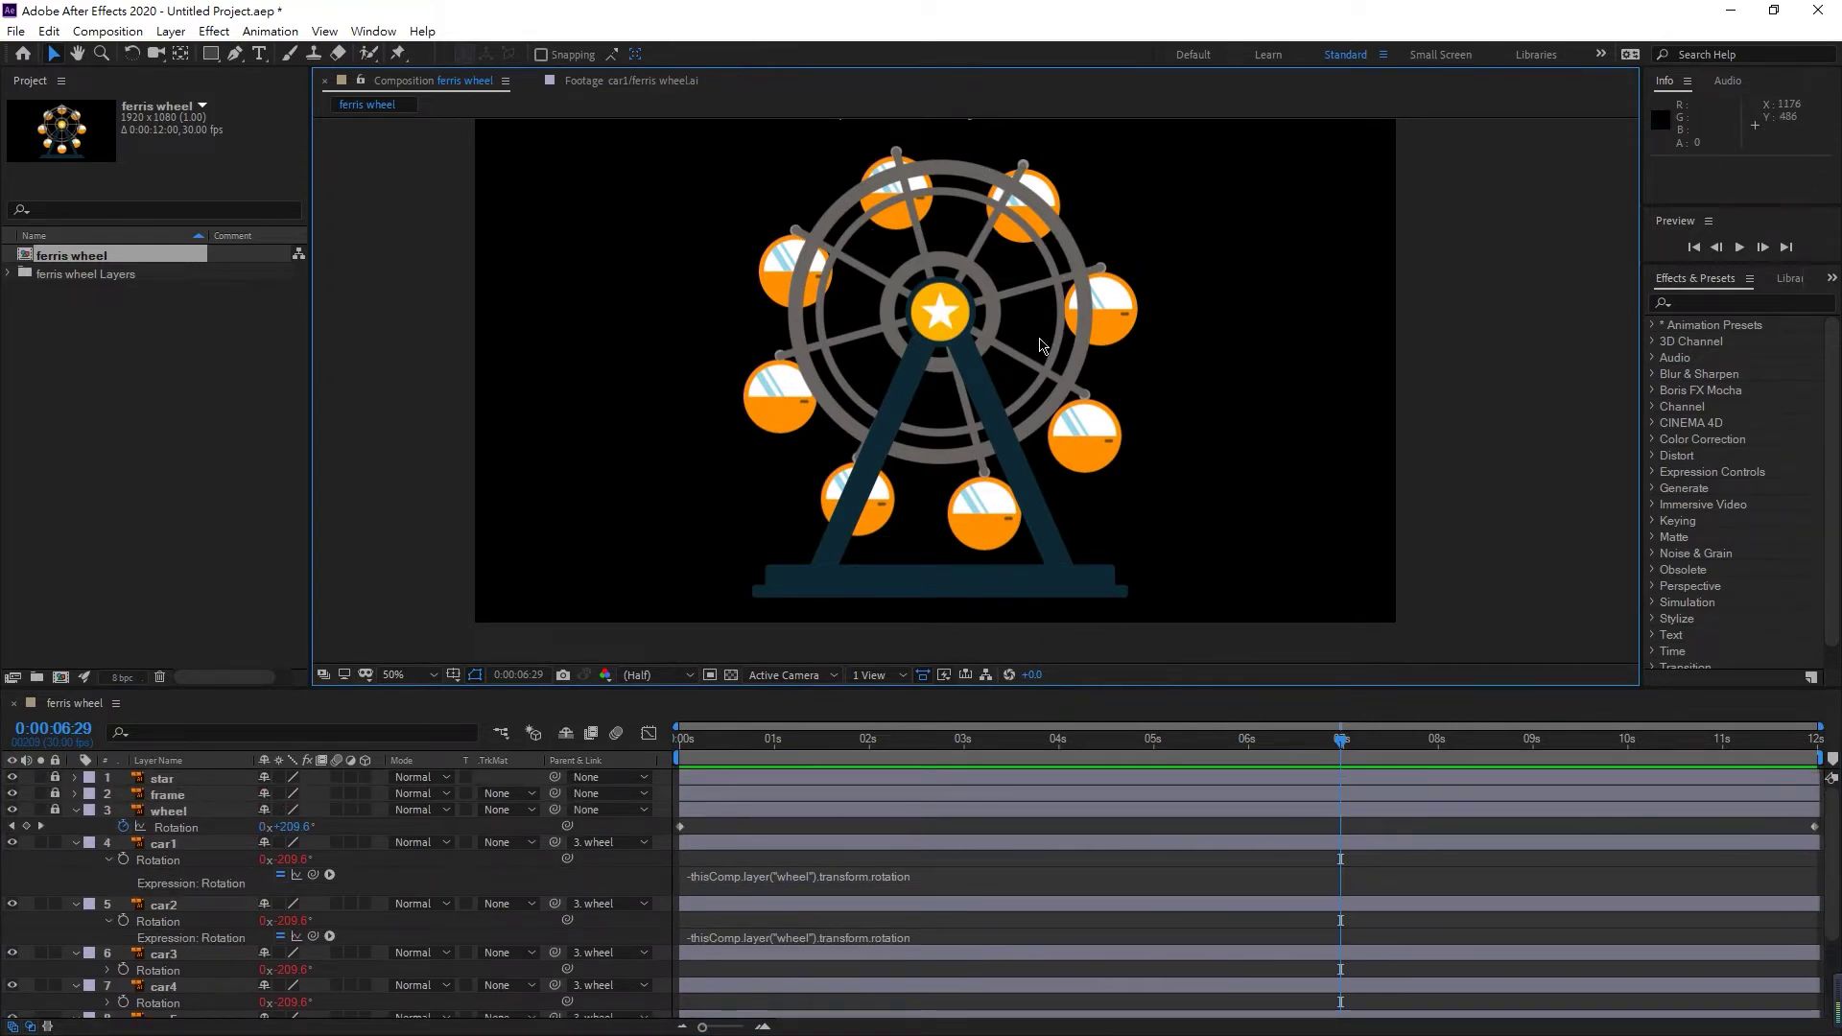
click(55, 778)
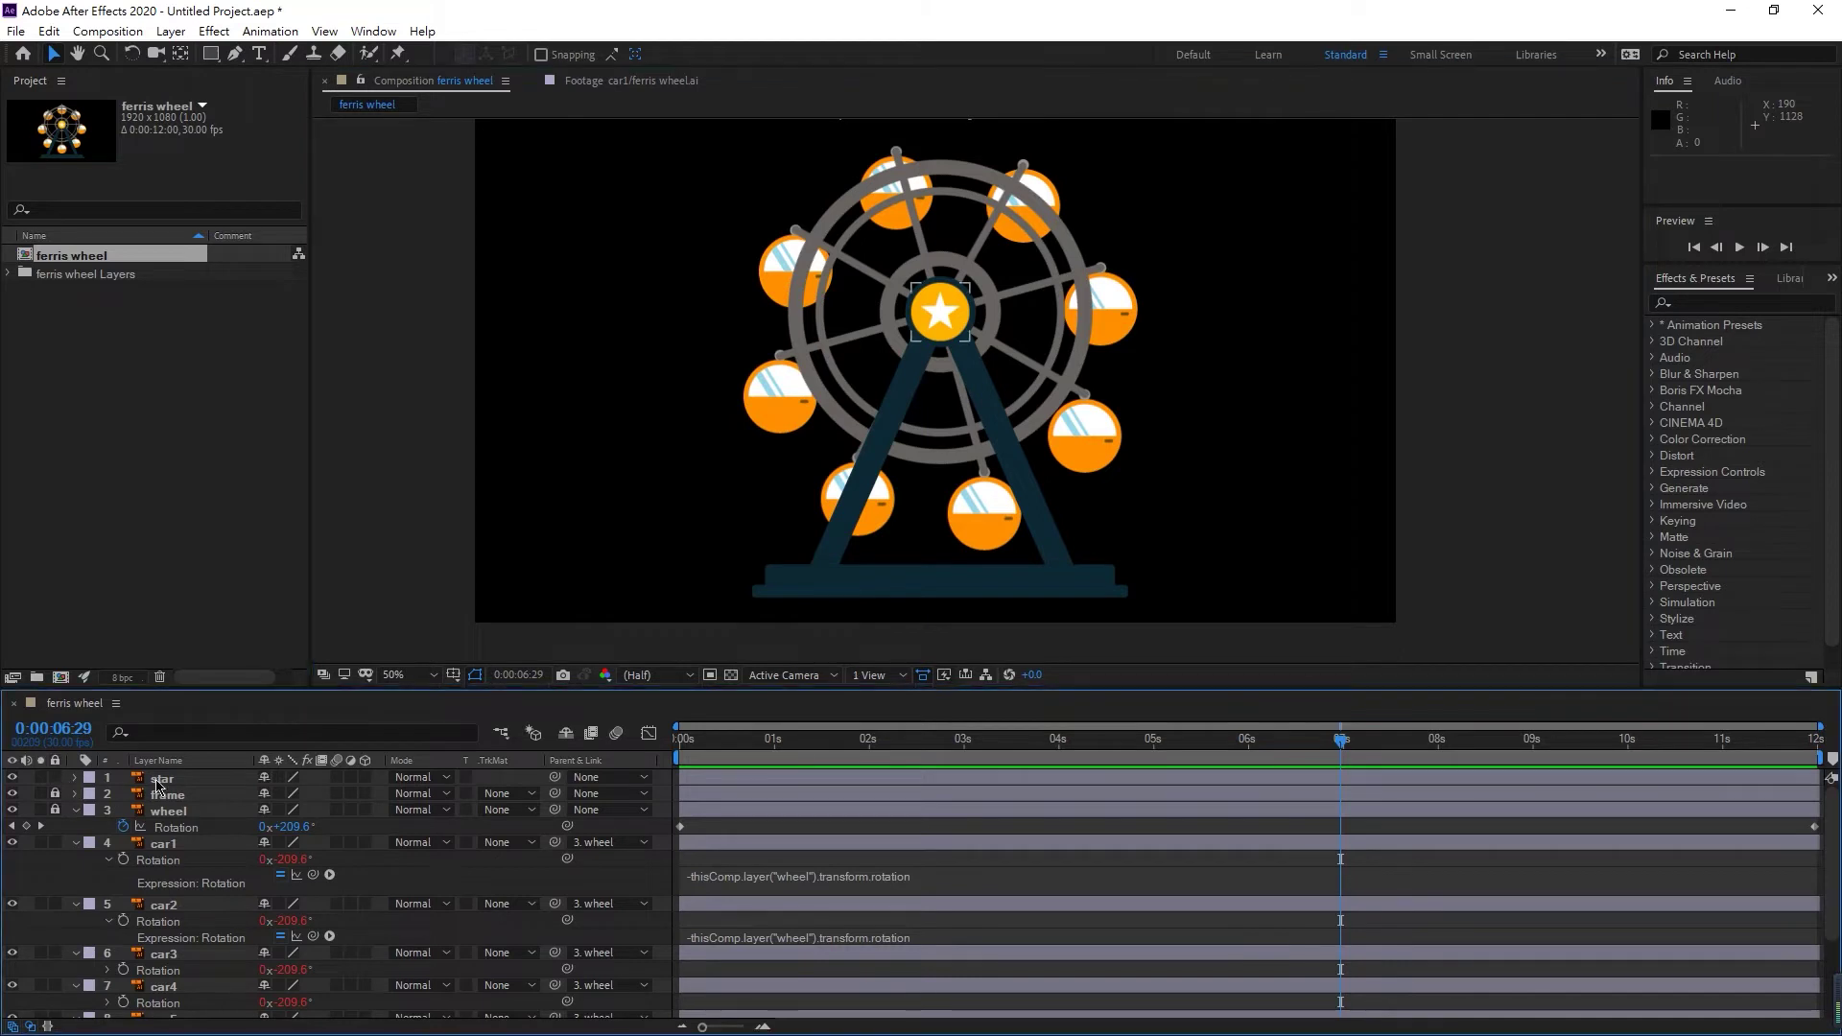
click(163, 780)
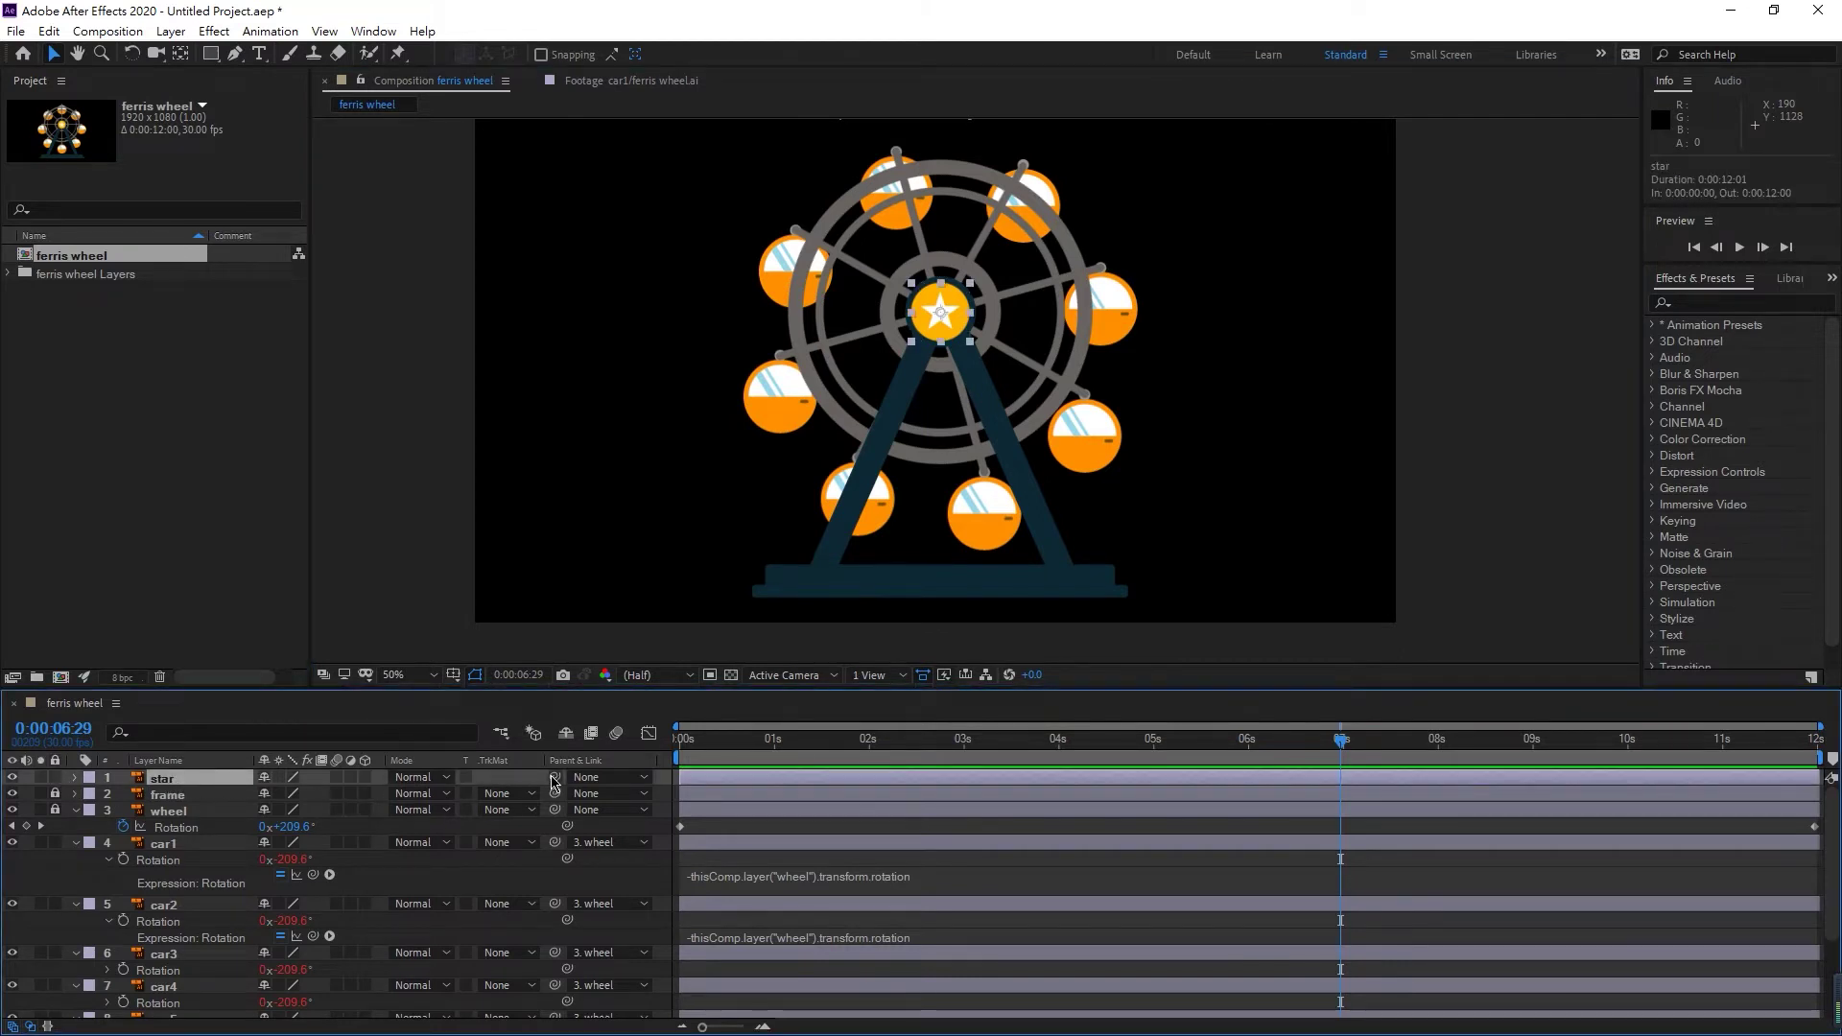
drag(555, 777, 182, 815)
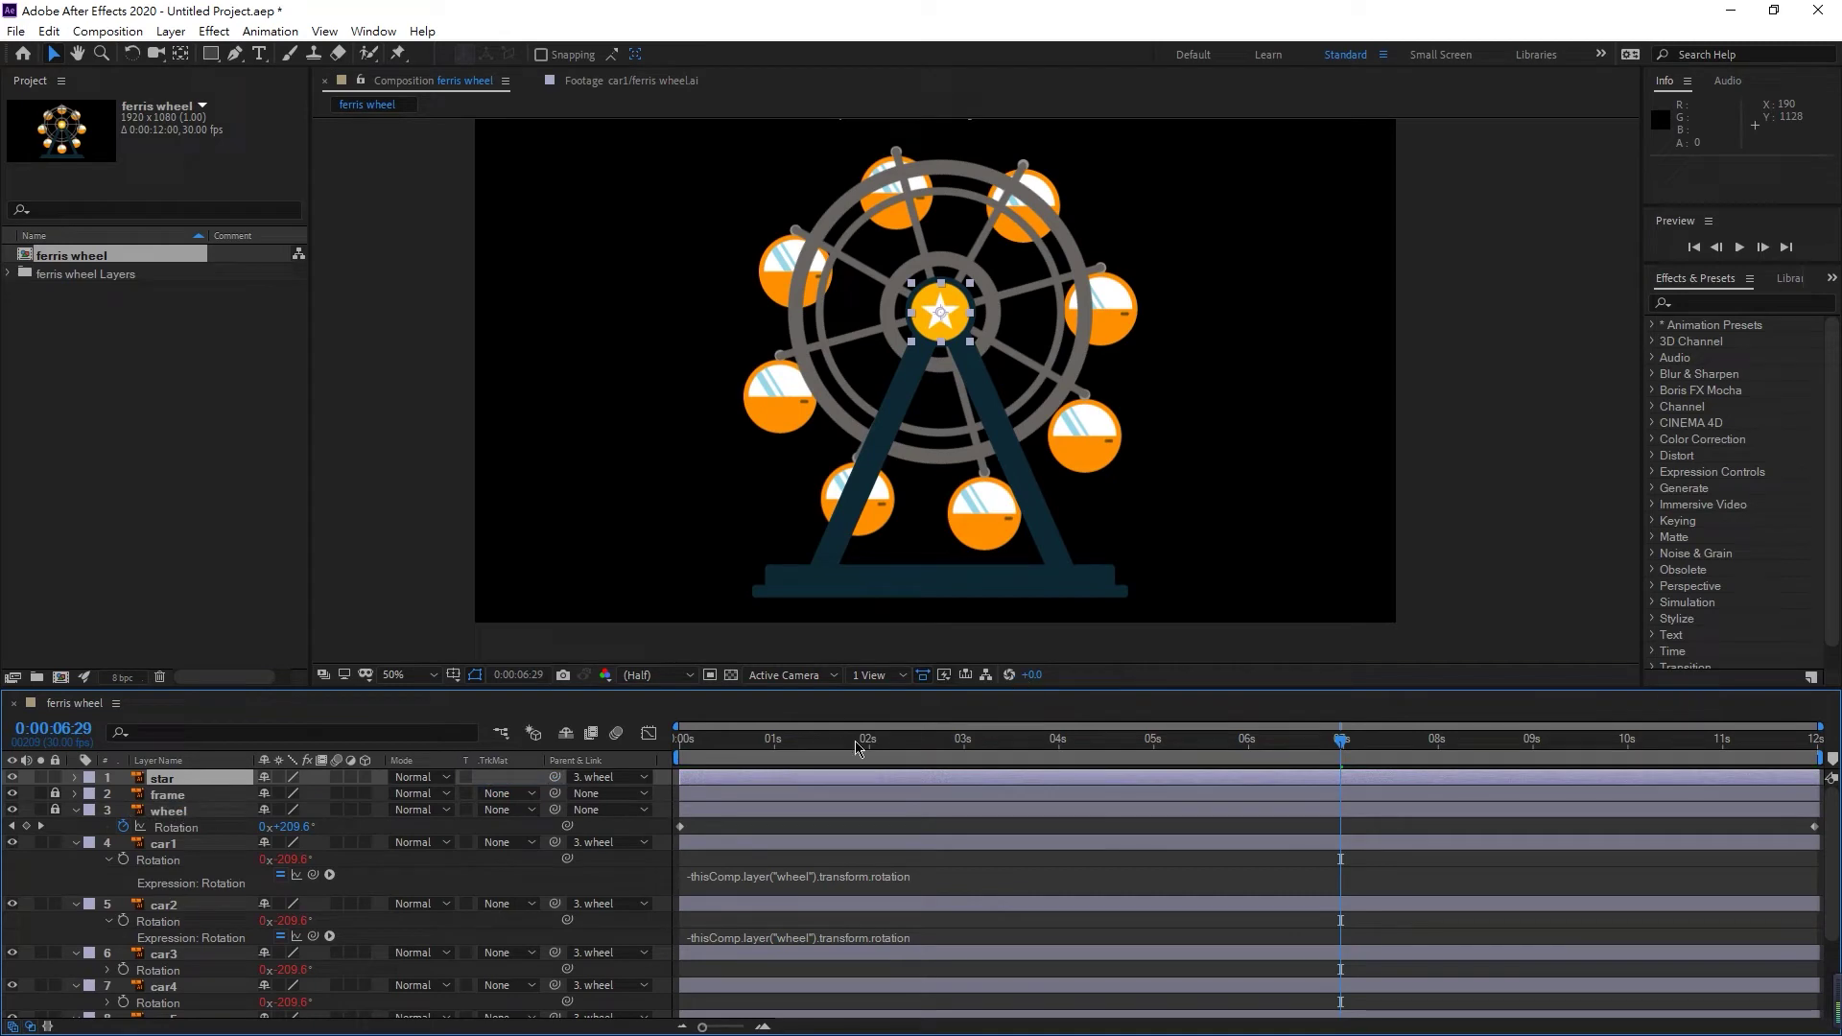
key(Home)
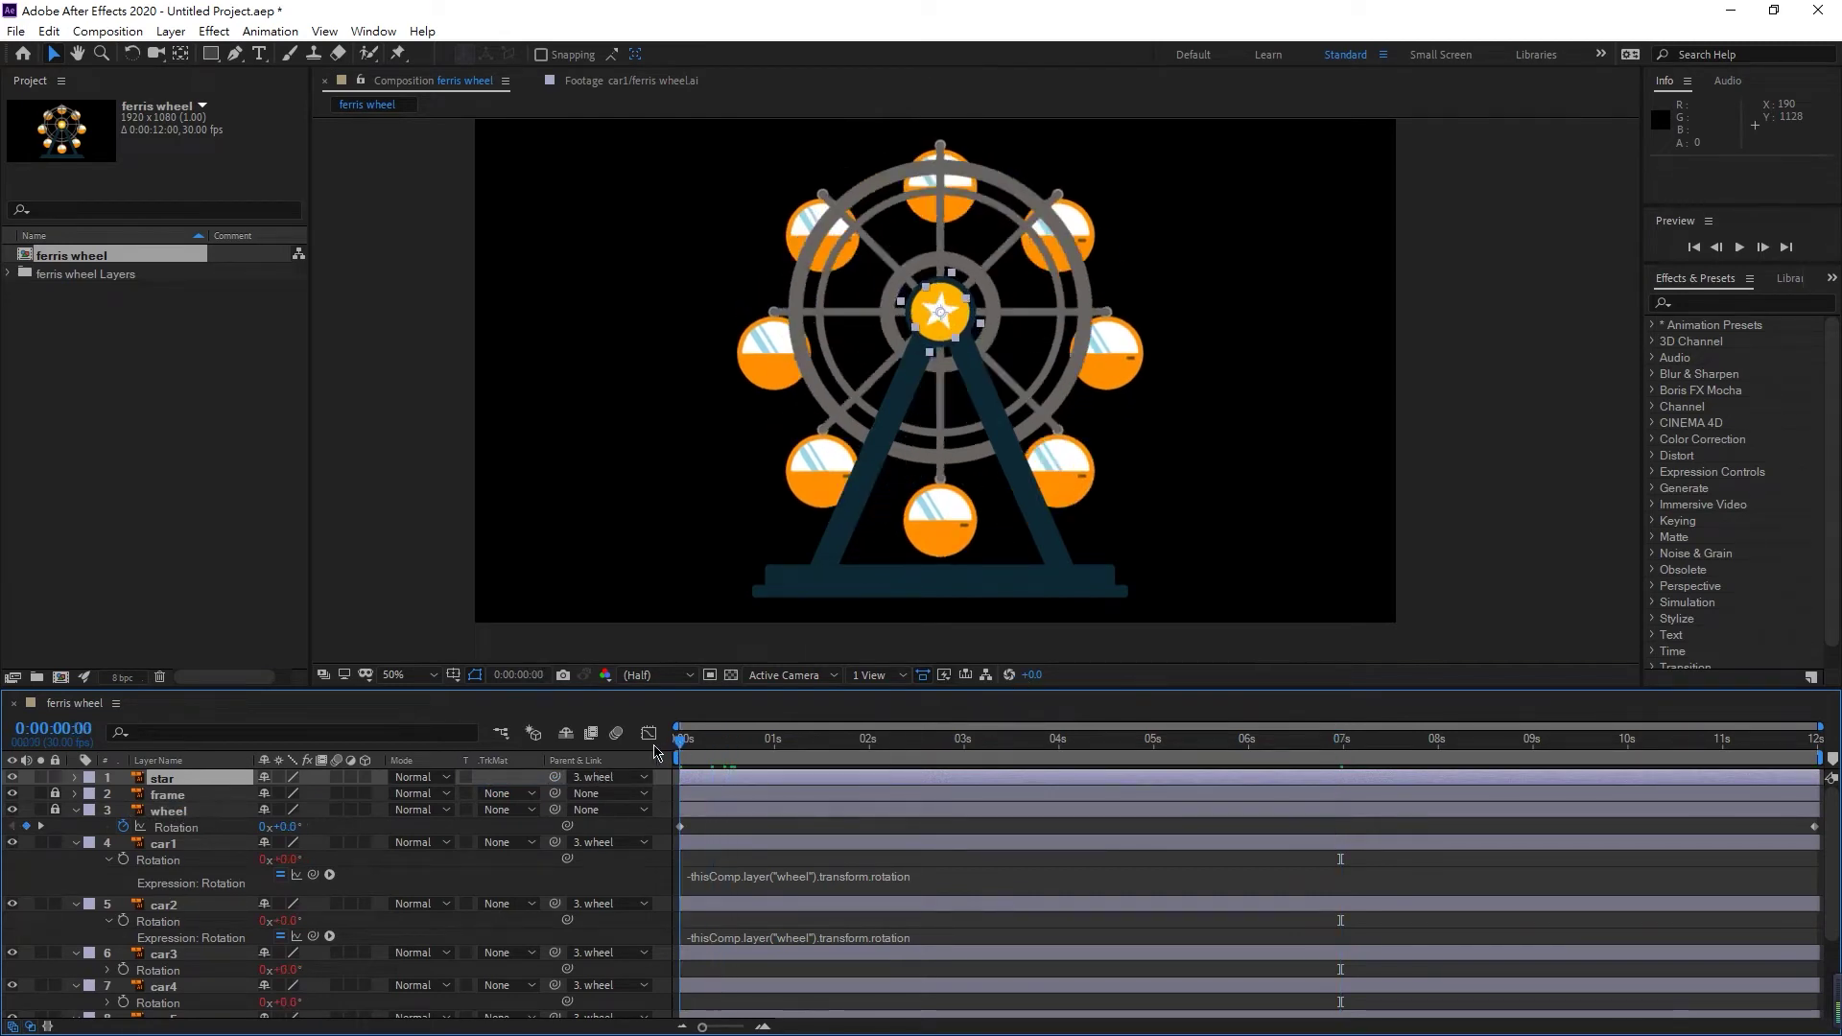
mouse_move(682, 740)
mouse_down()
mouse_move(1468, 736)
mouse_move(650, 761)
mouse_up()
- Switch to PotPlayer, play Ferris wheel Final.mp4 to examine the finished wheel's motion, and return to After Effects
key(alt+Tab)
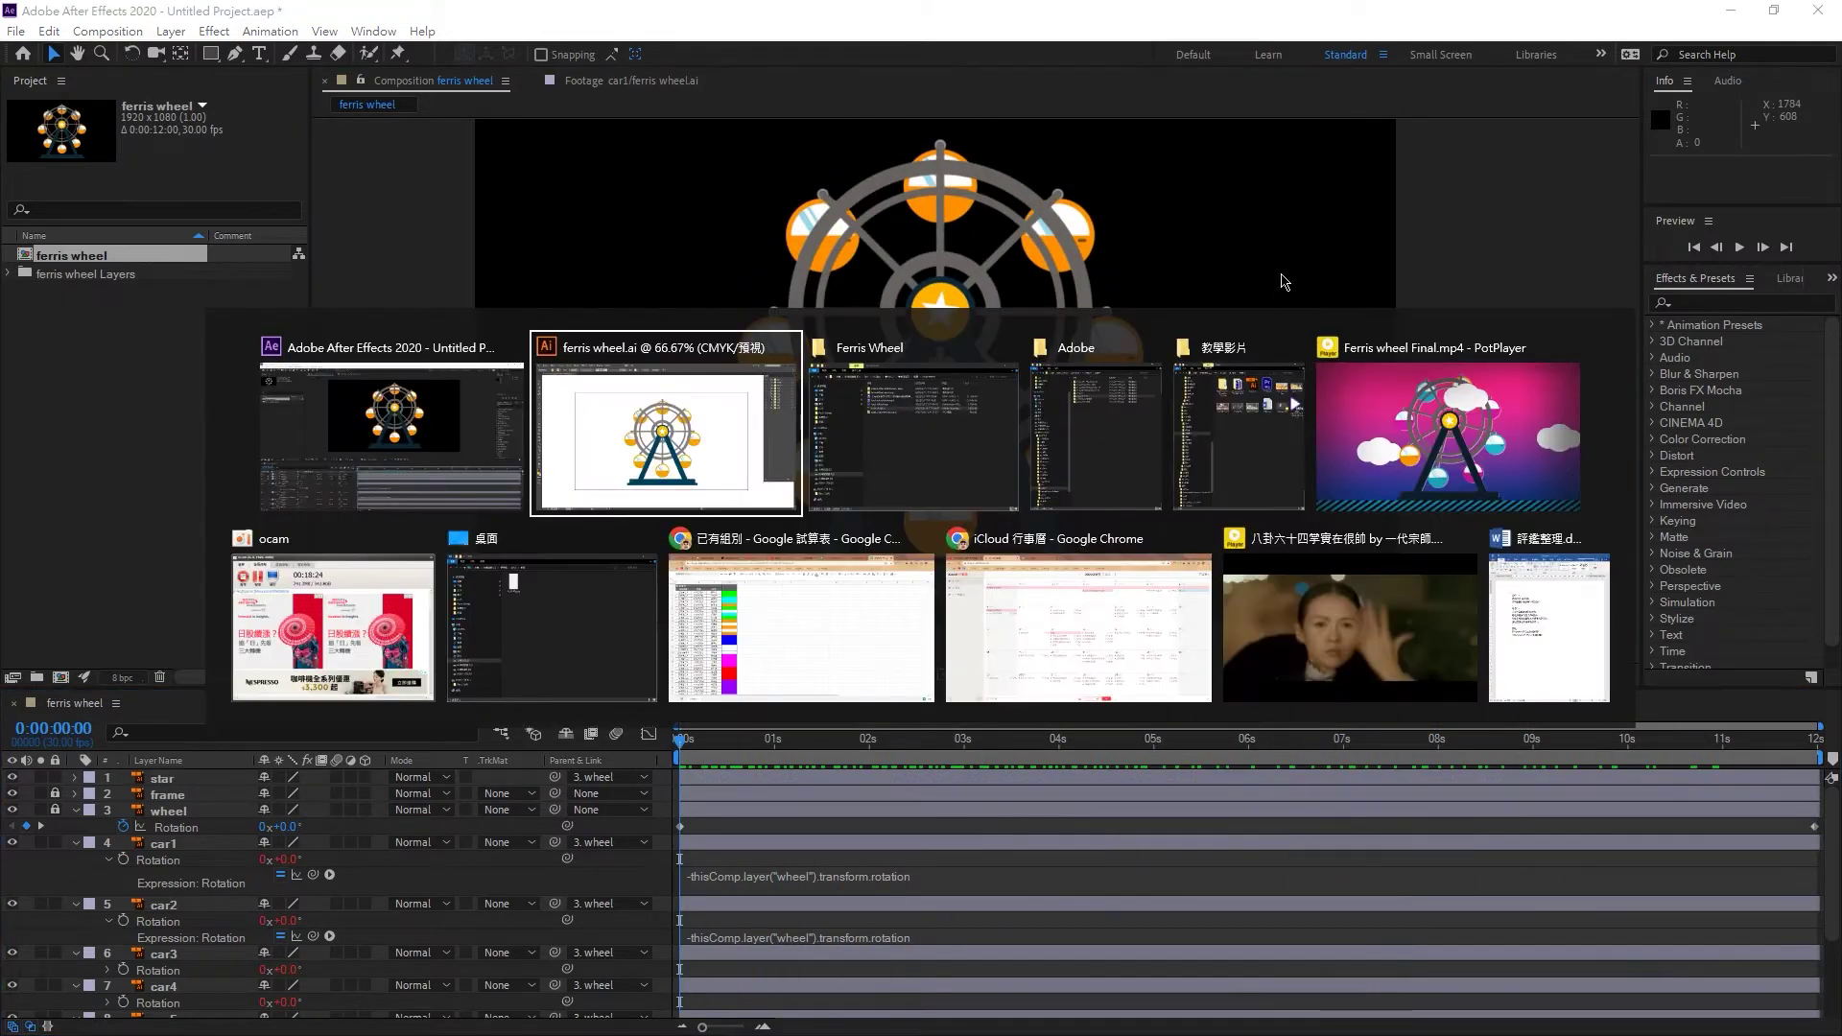
click(1484, 406)
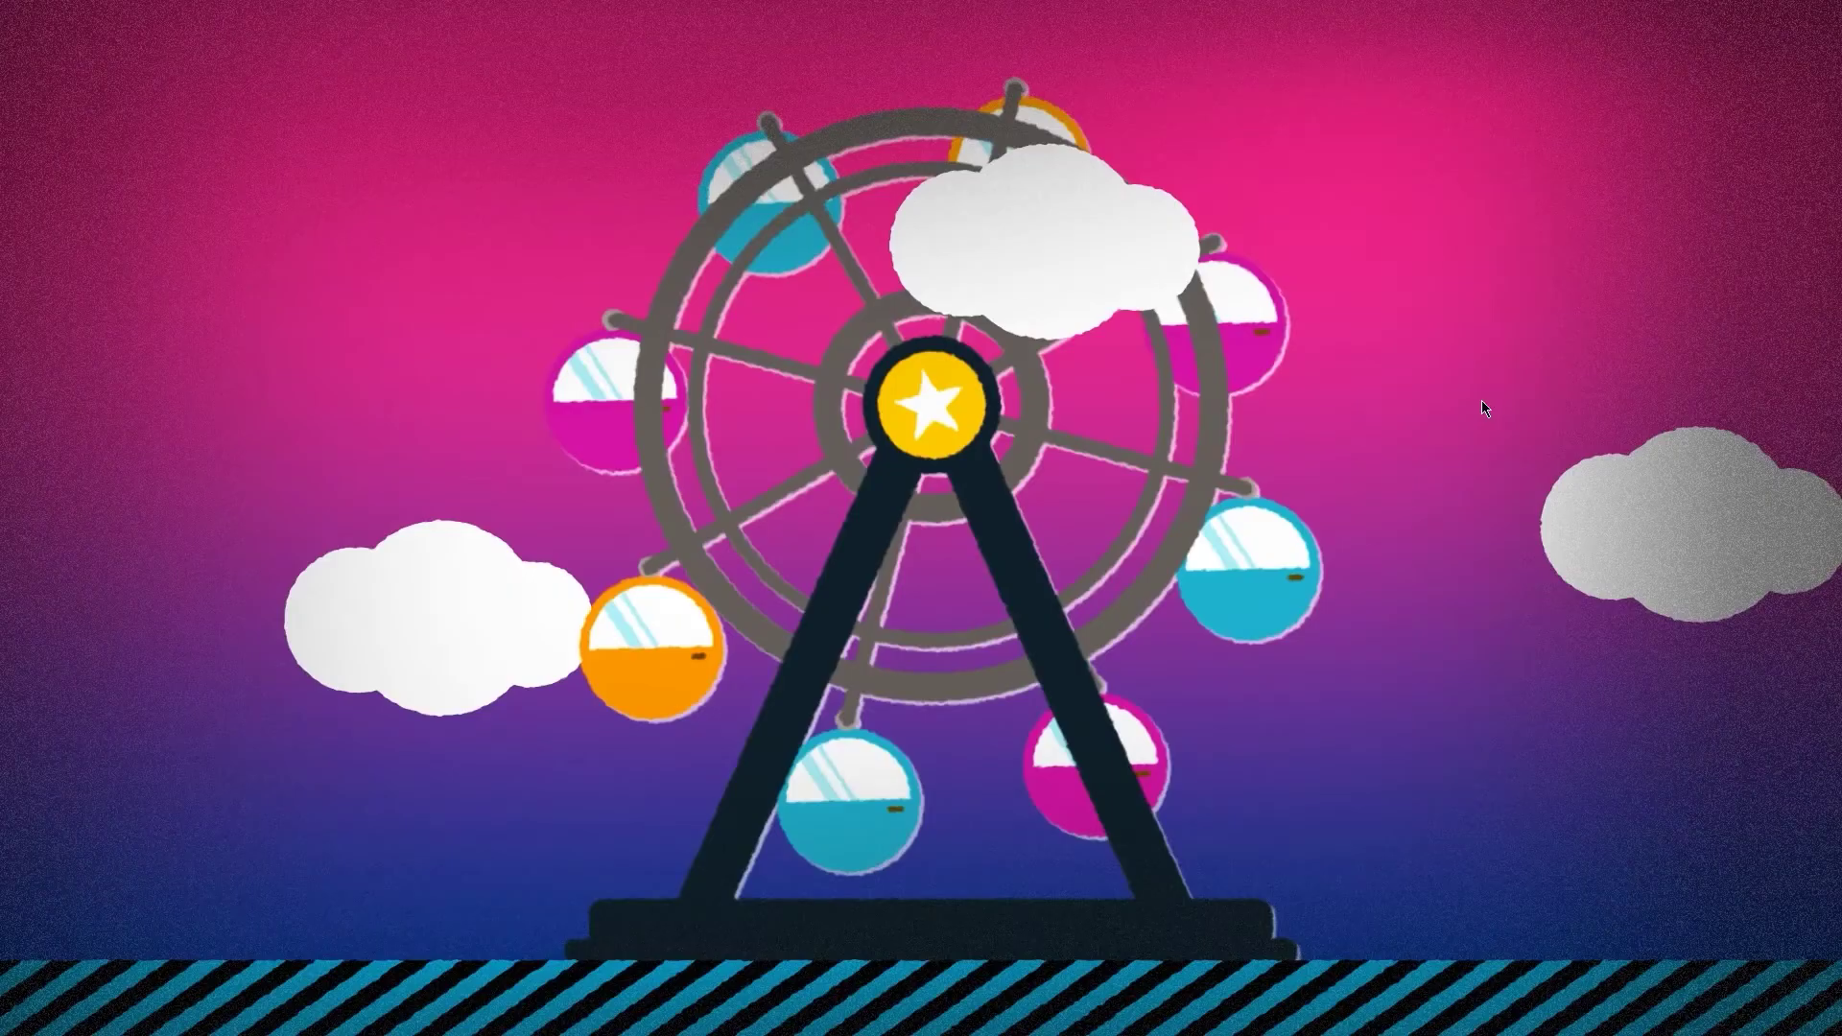
key(space)
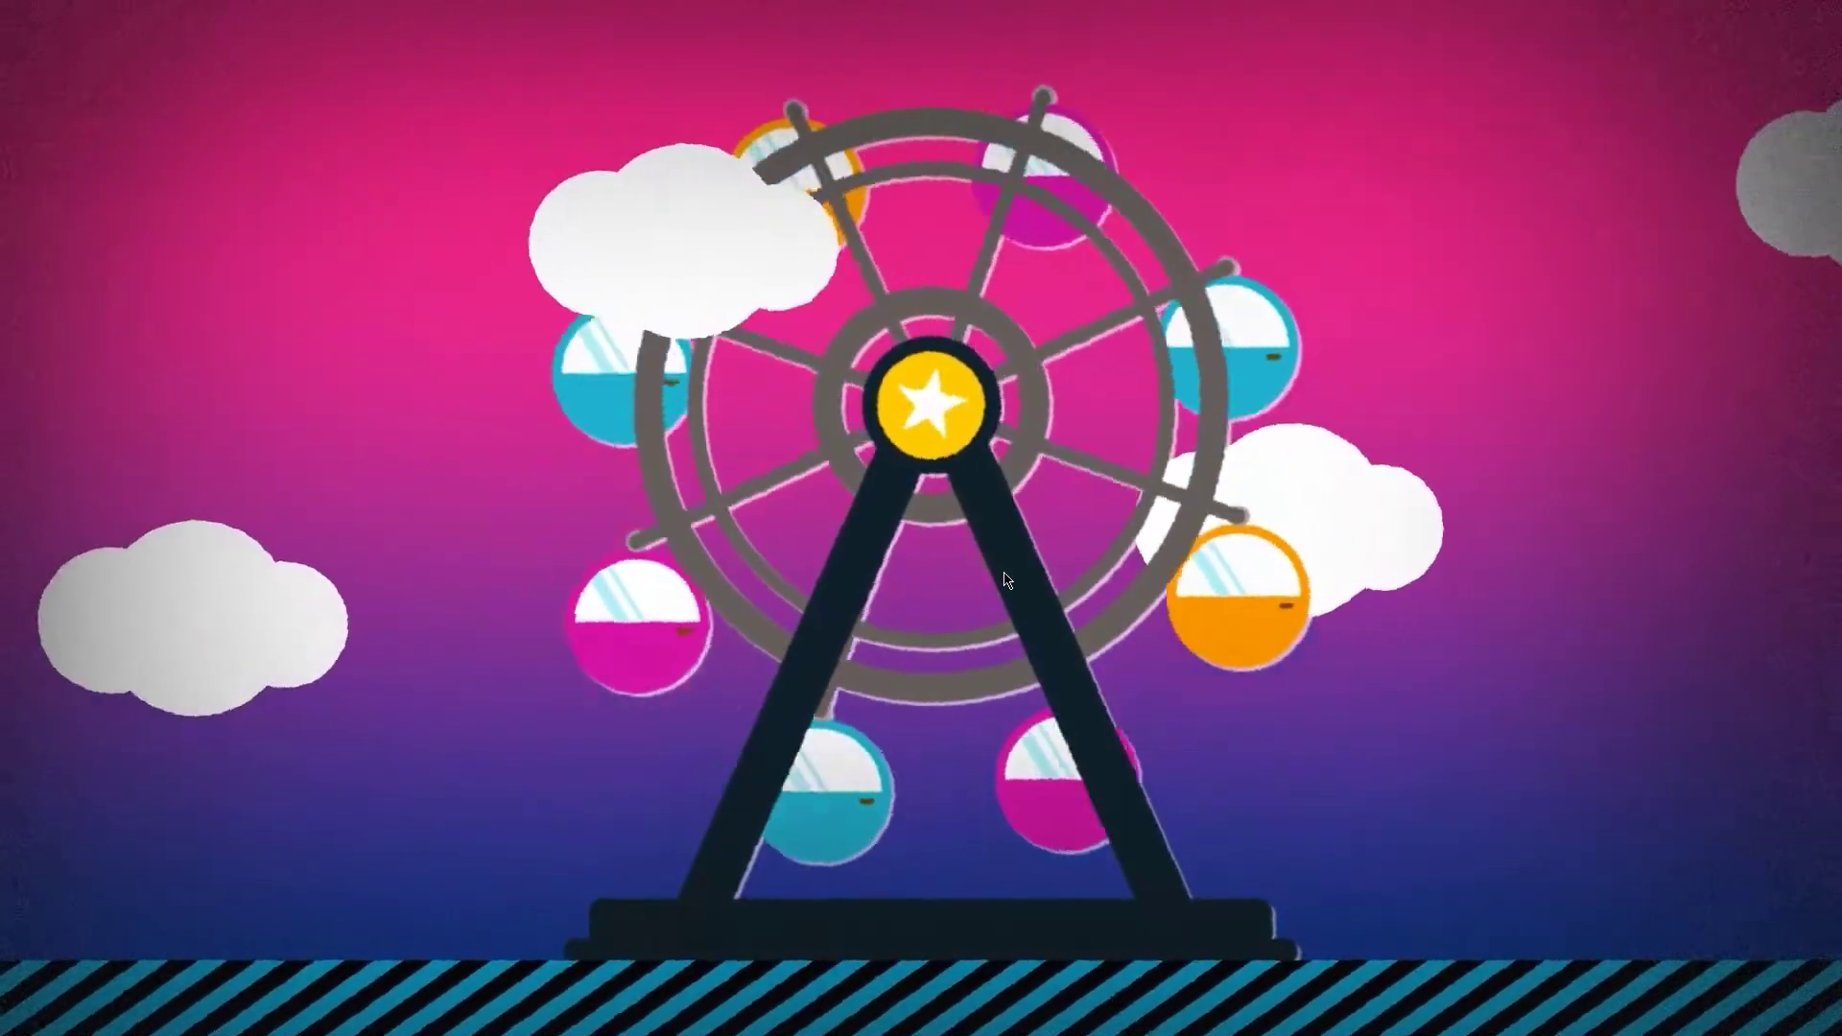
click(1005, 579)
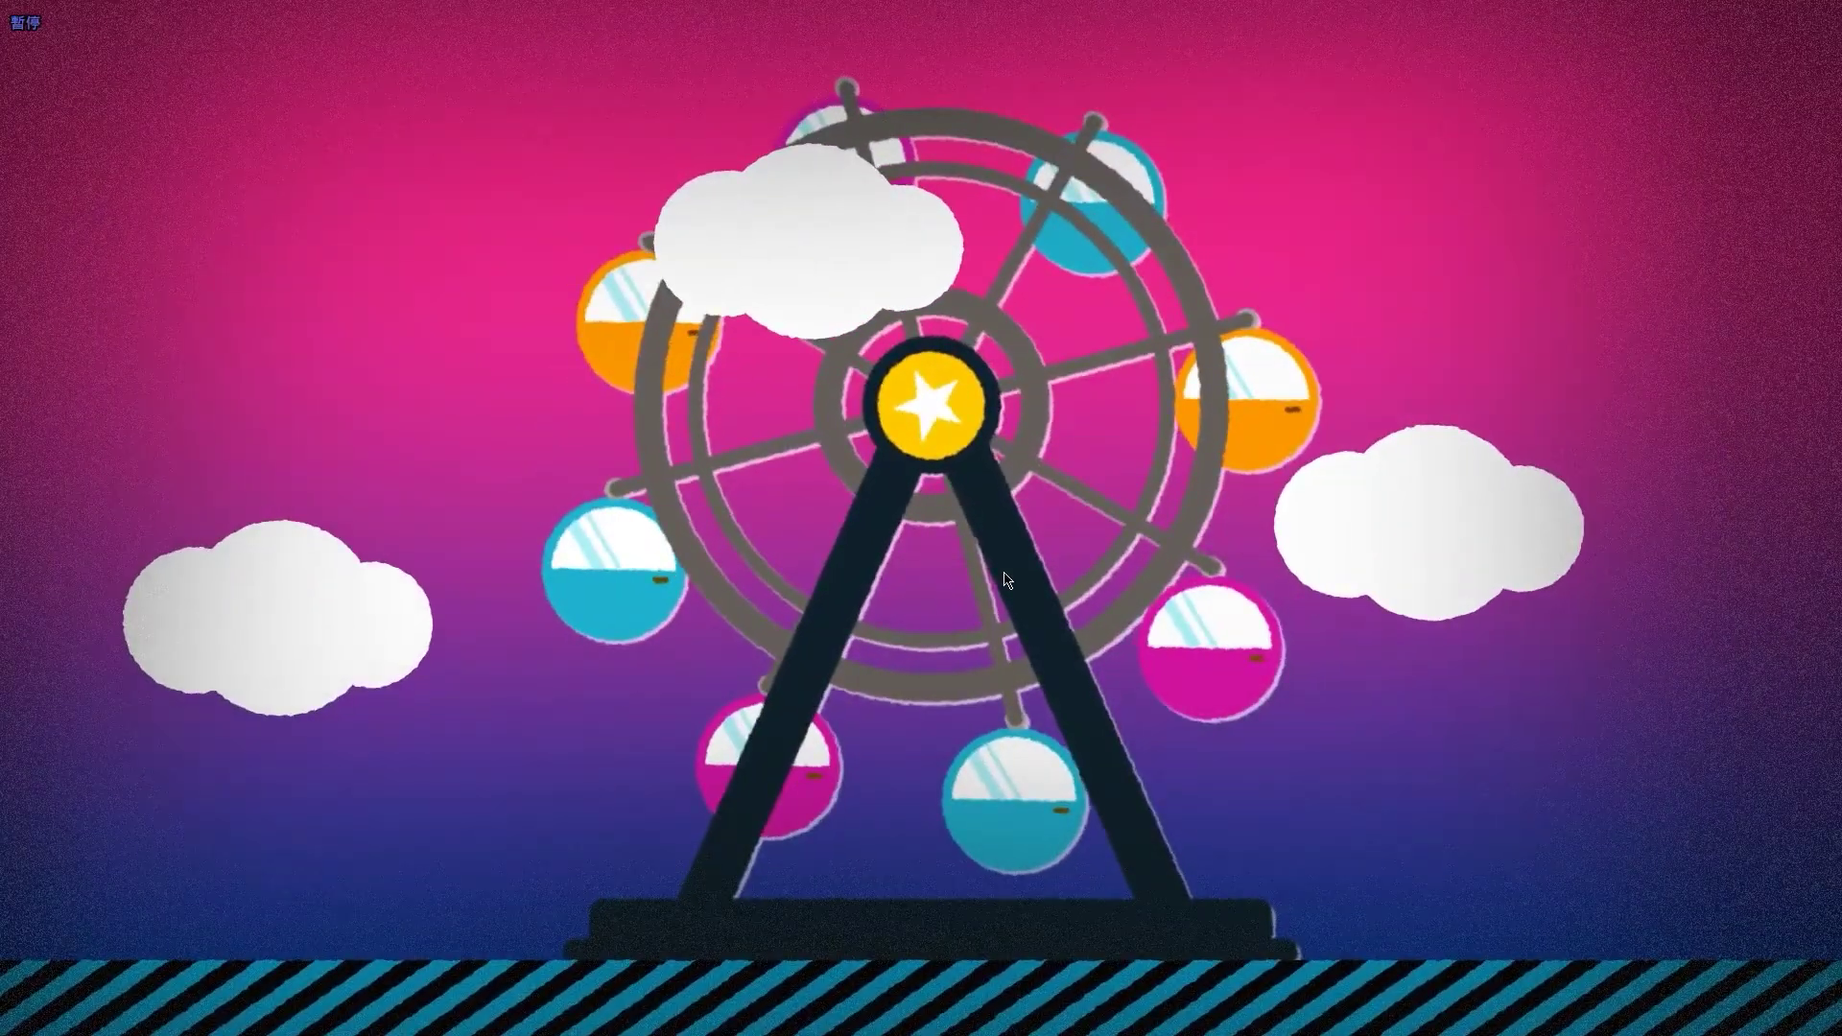
key(alt+Tab)
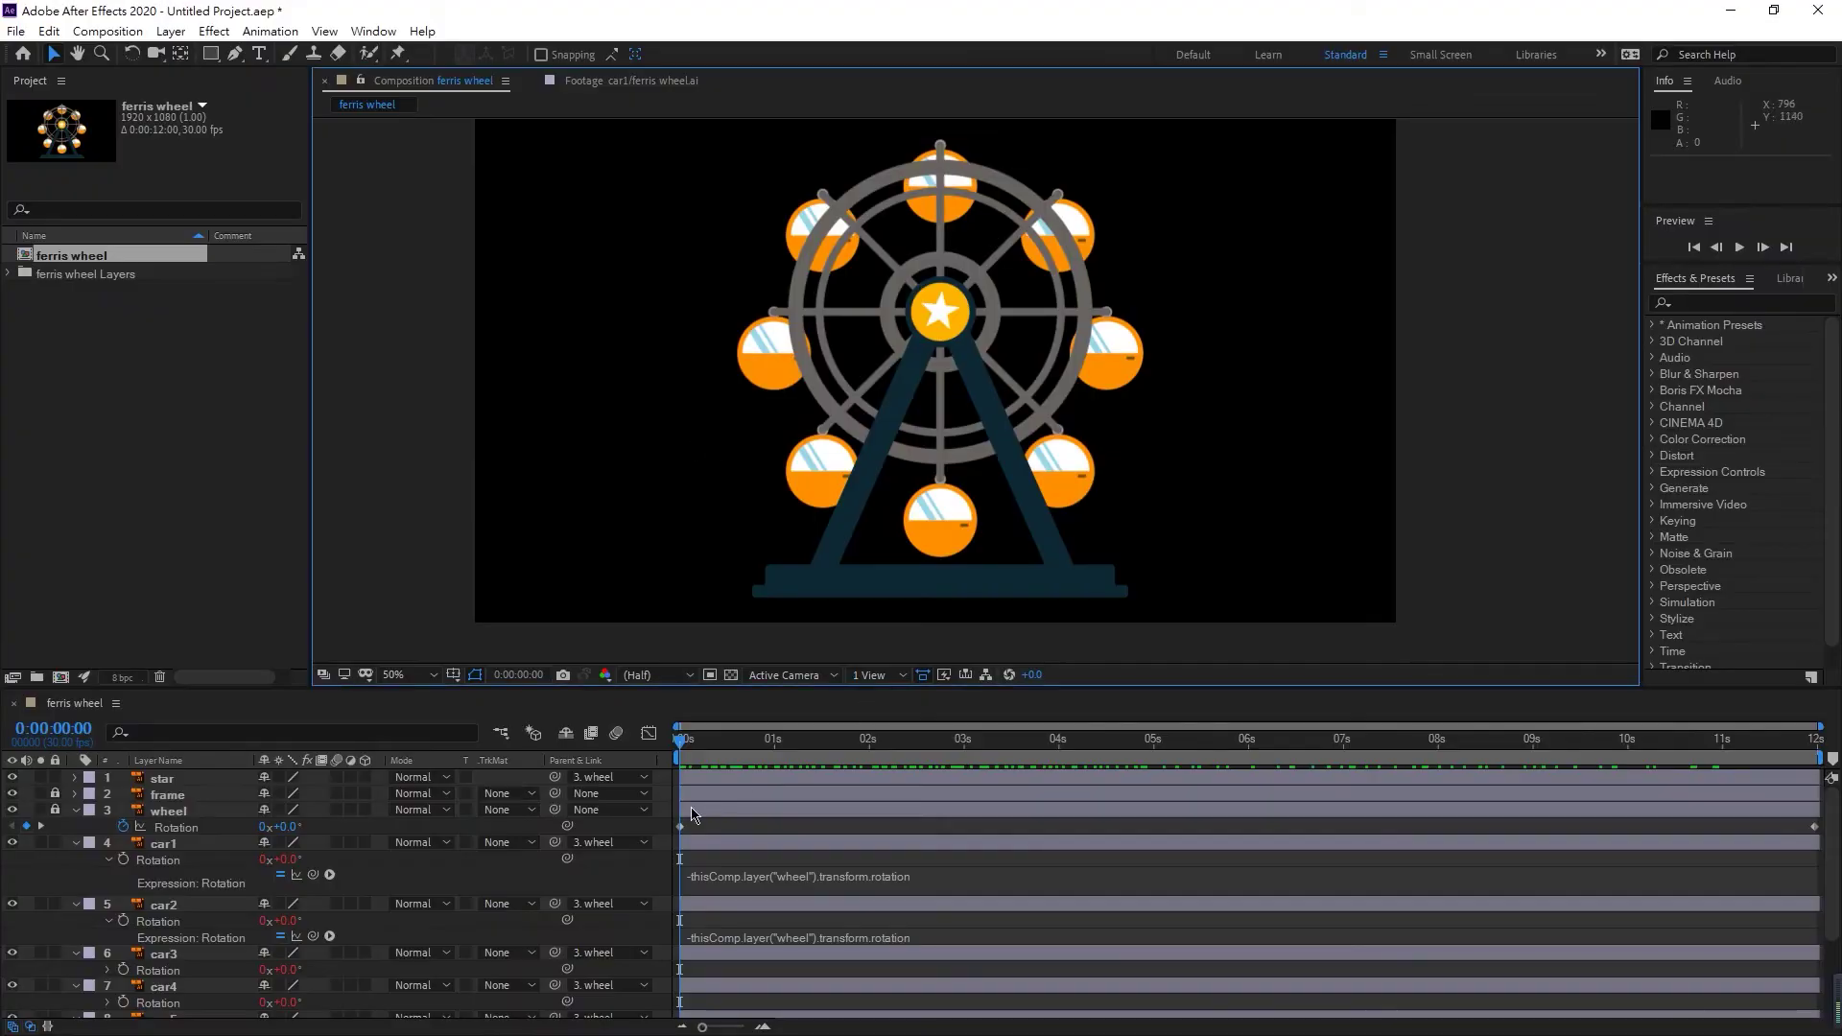
- Collapse the wheel layer's Rotation property and lock the star and wheel layers
click(127, 816)
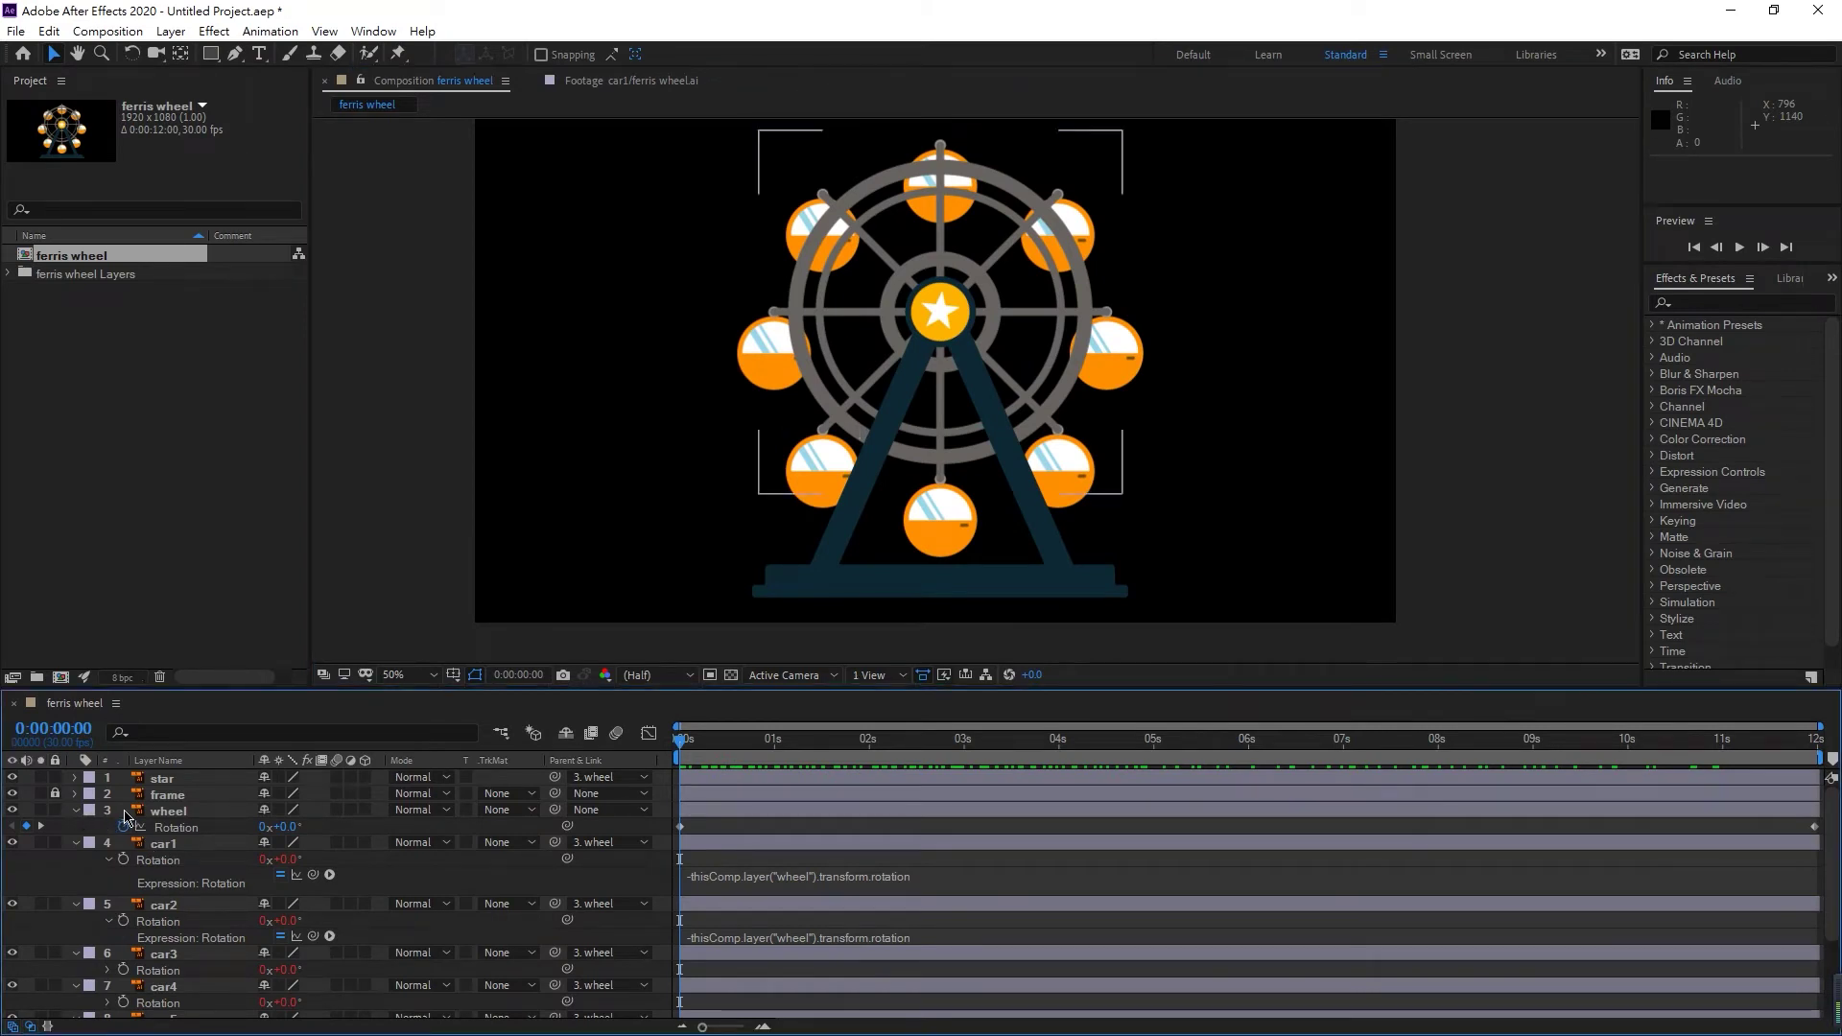
click(163, 860)
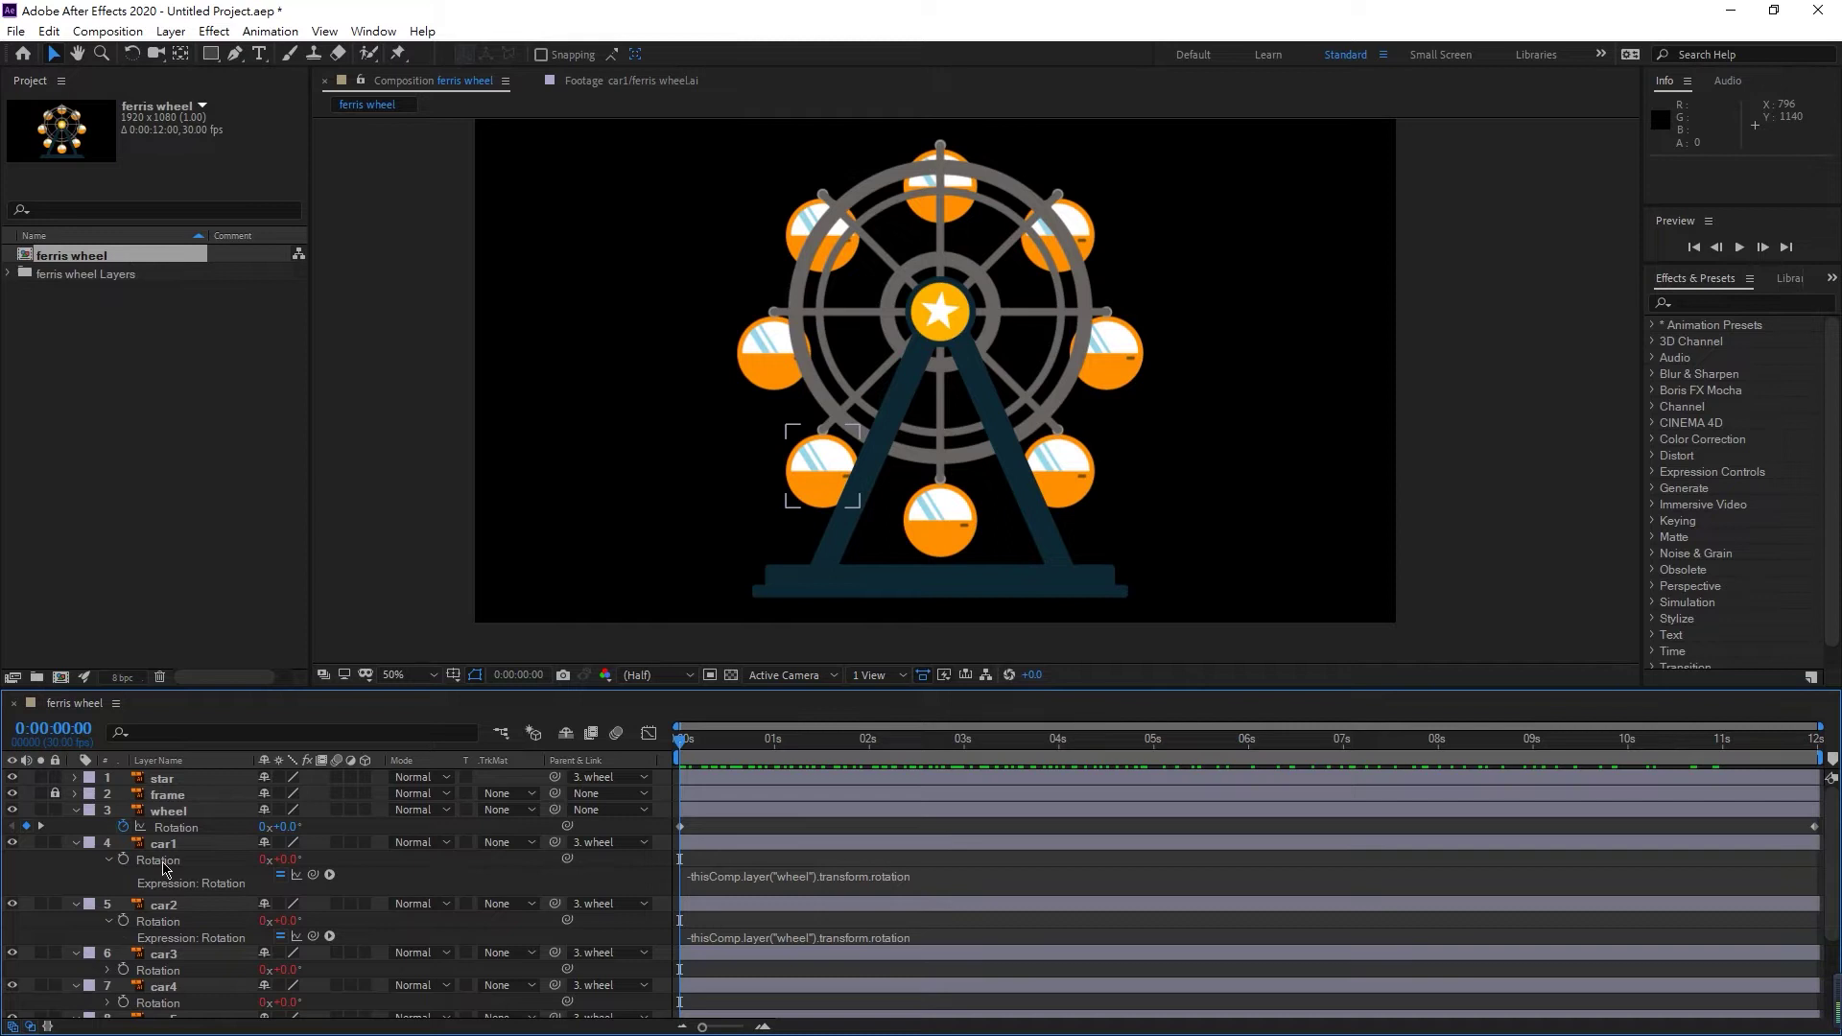
click(83, 826)
click(74, 811)
click(55, 778)
click(54, 811)
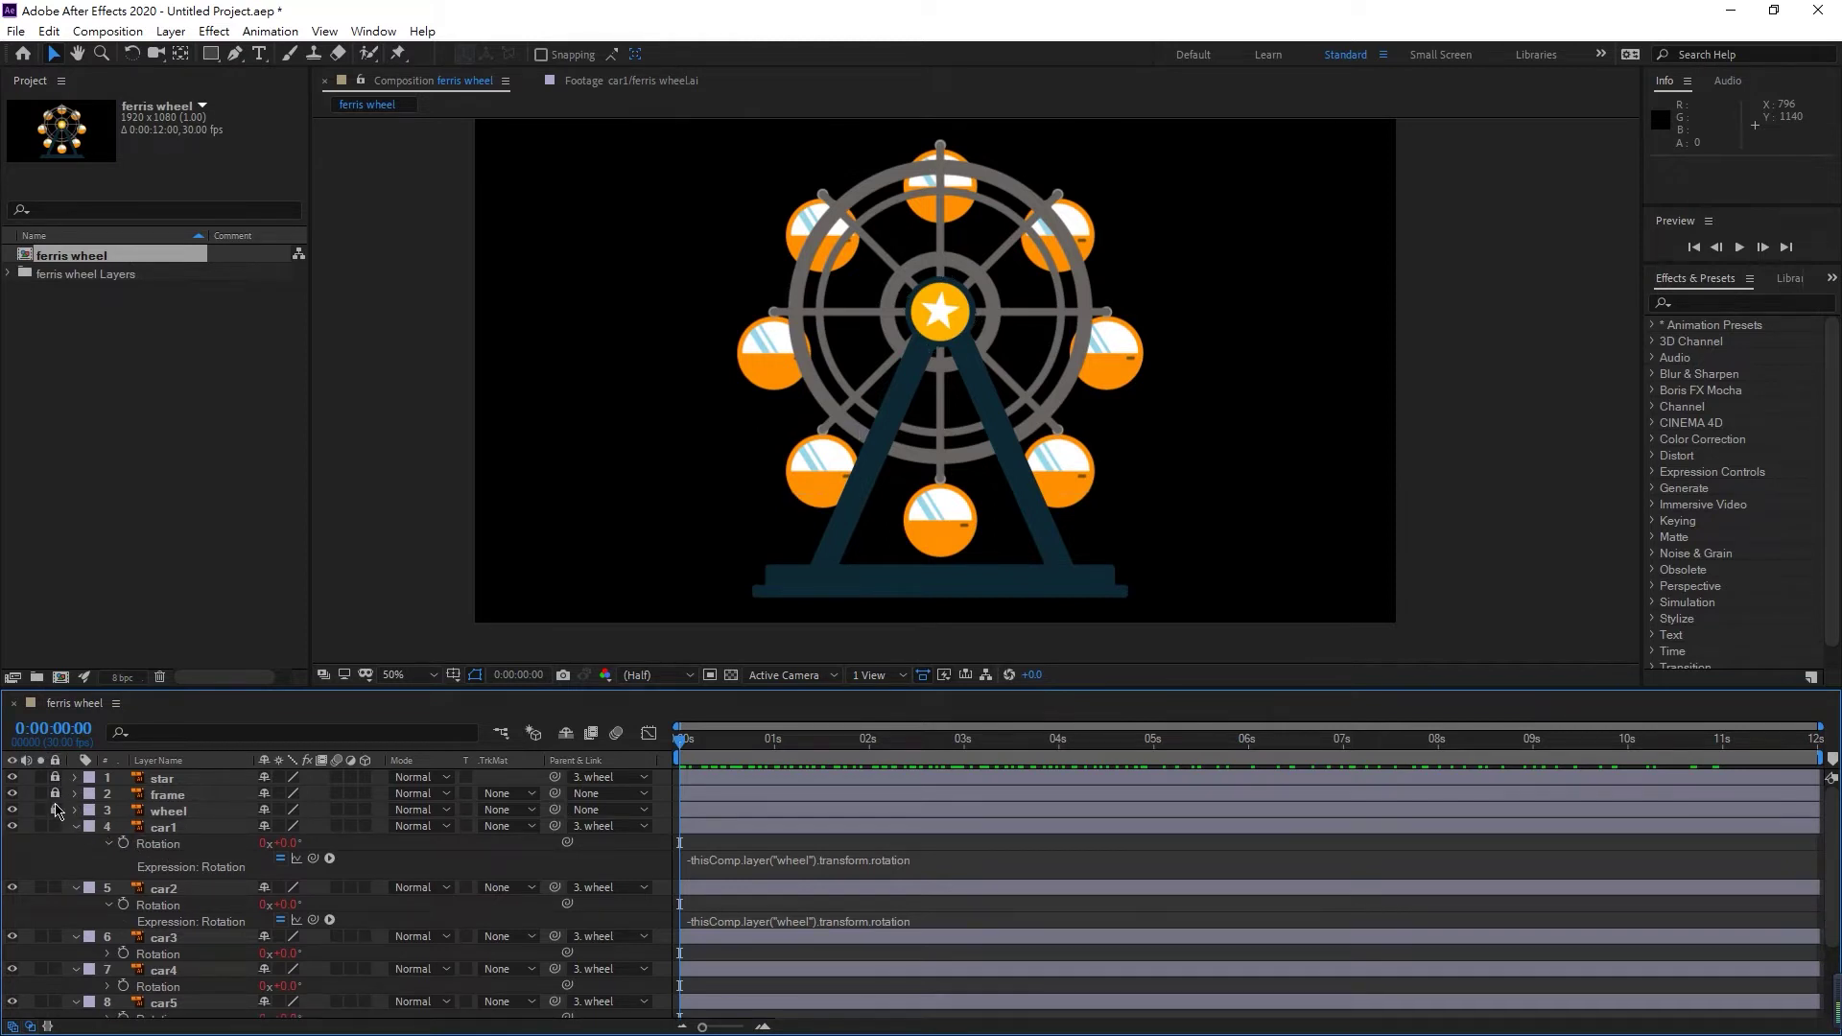
- Select the car1 through car8 layers, collapse their properties and hide them all
click(55, 834)
click(164, 827)
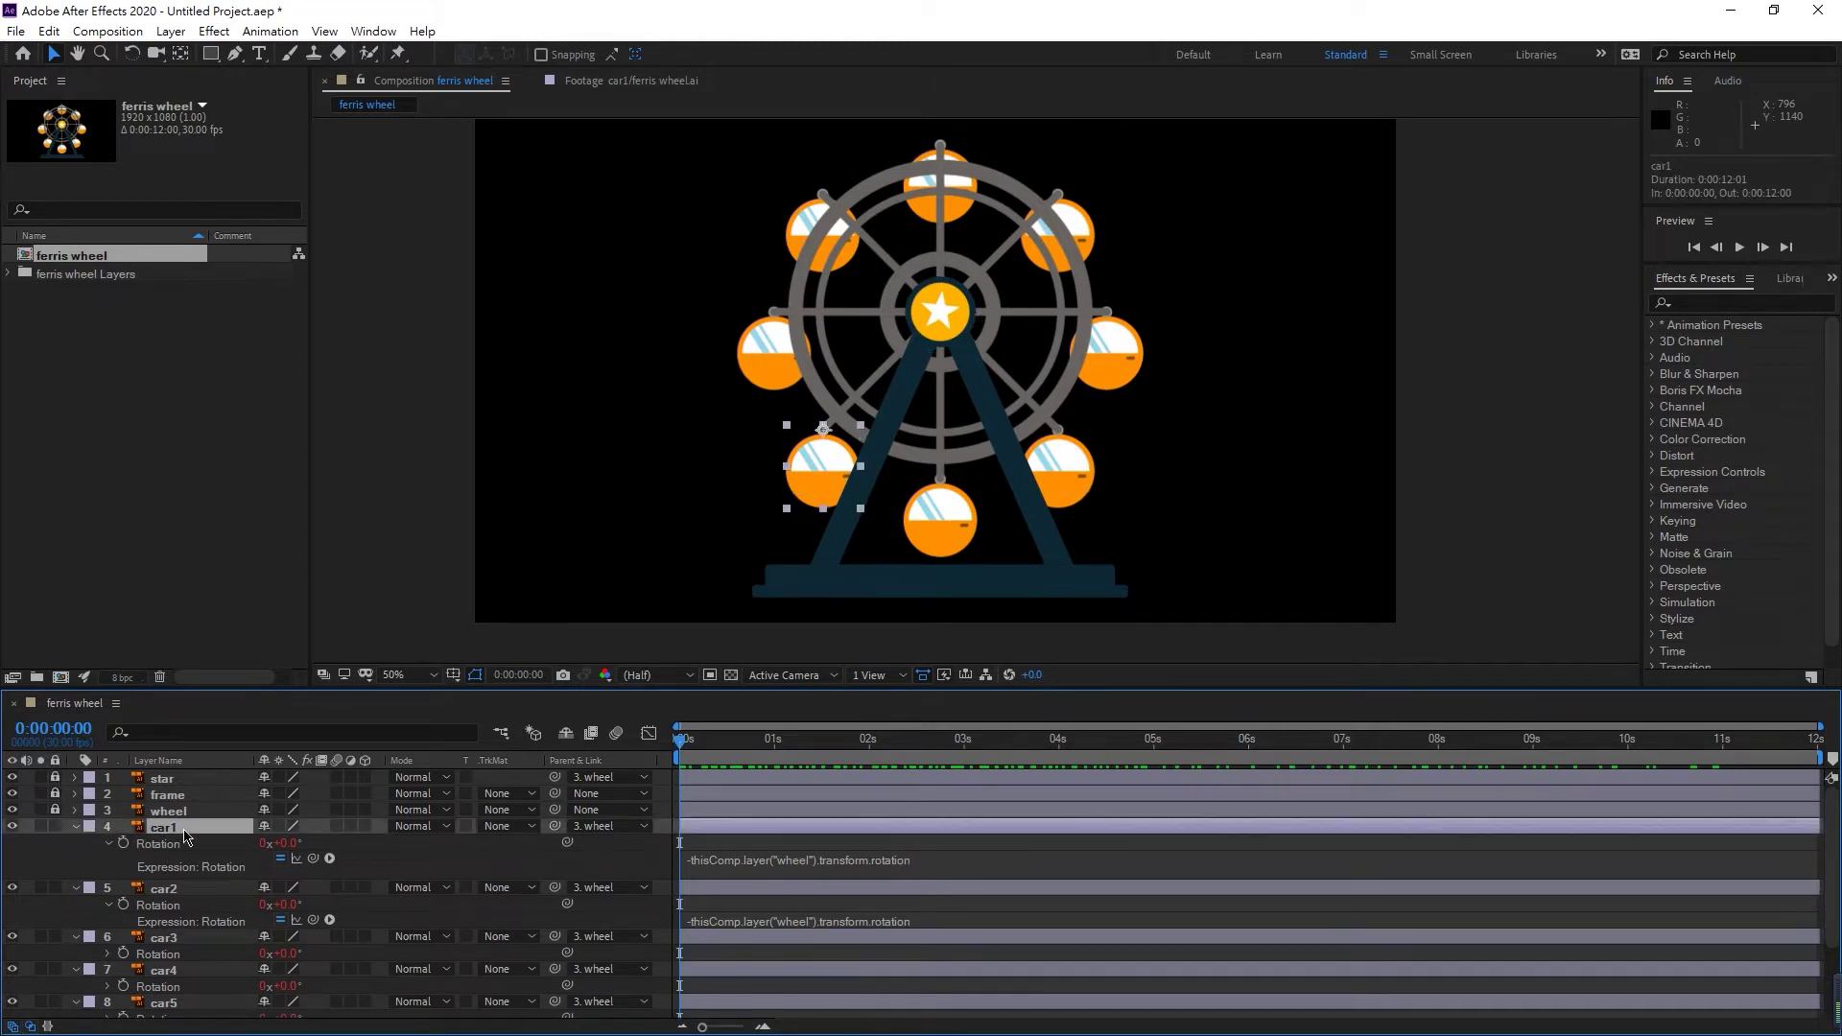
scroll(192, 902, down, 2)
shift+click(165, 996)
key(u)
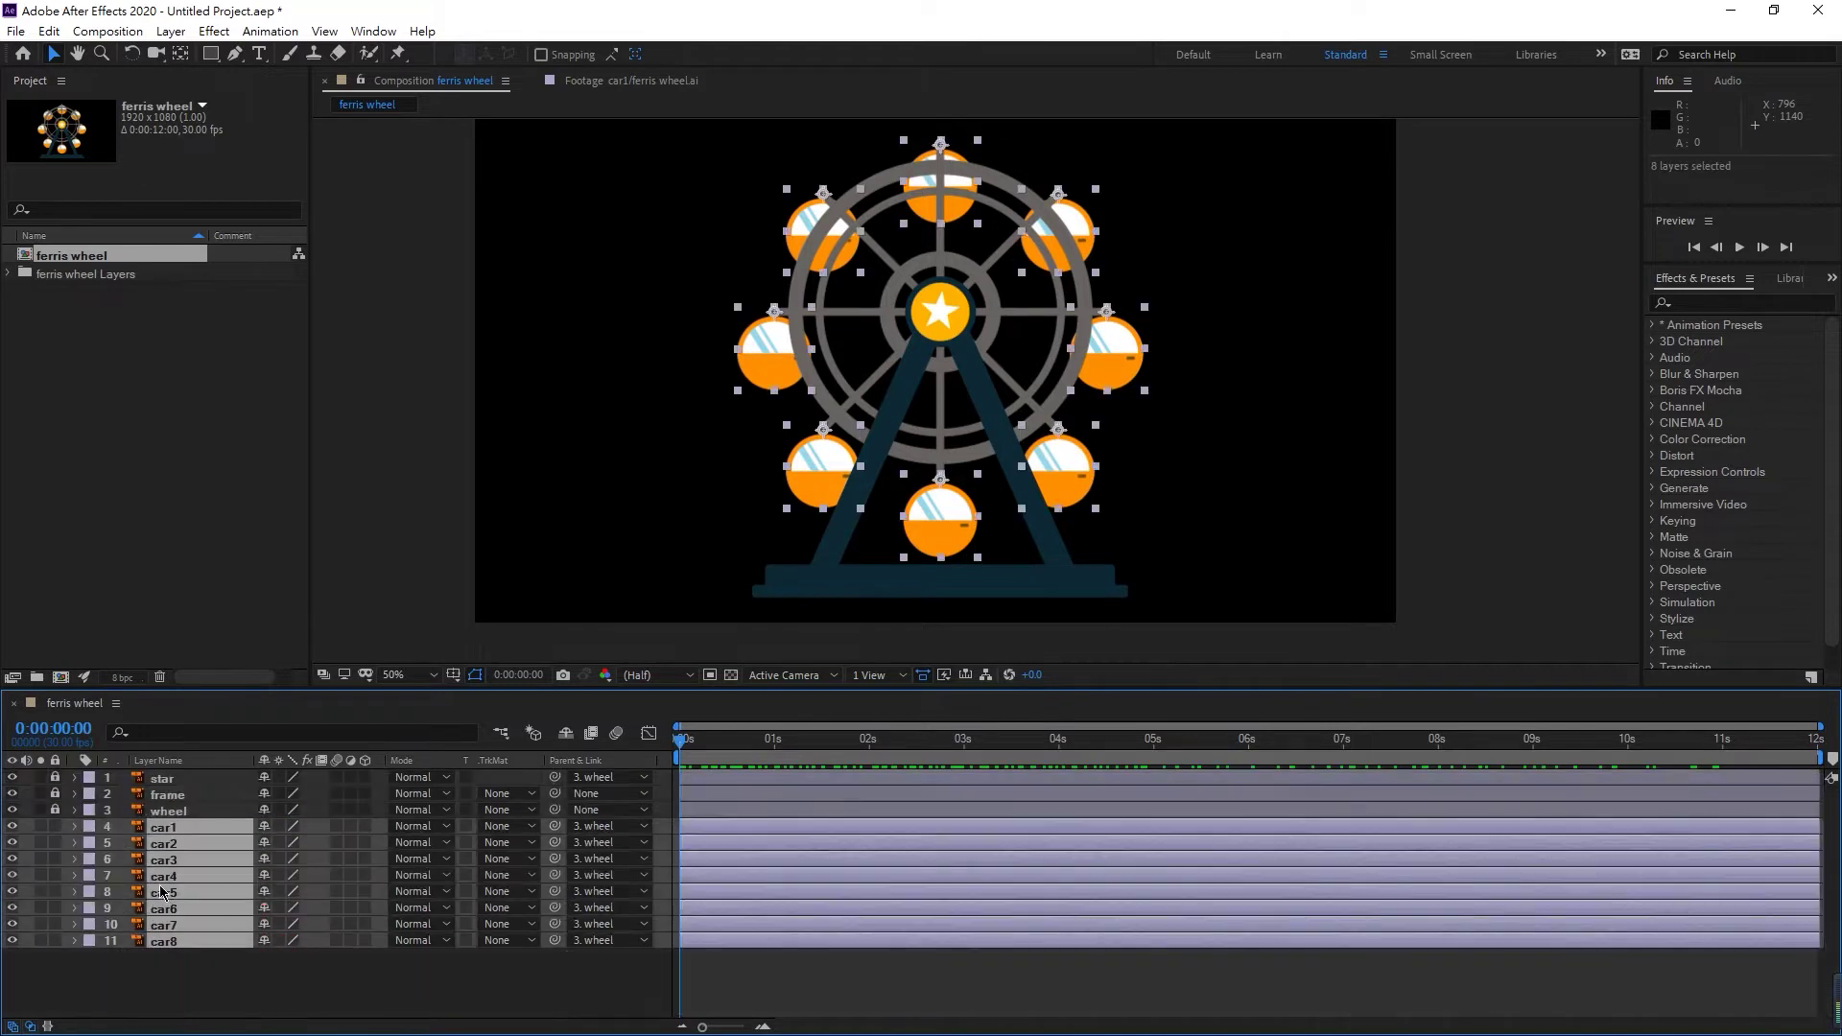
click(13, 831)
click(113, 965)
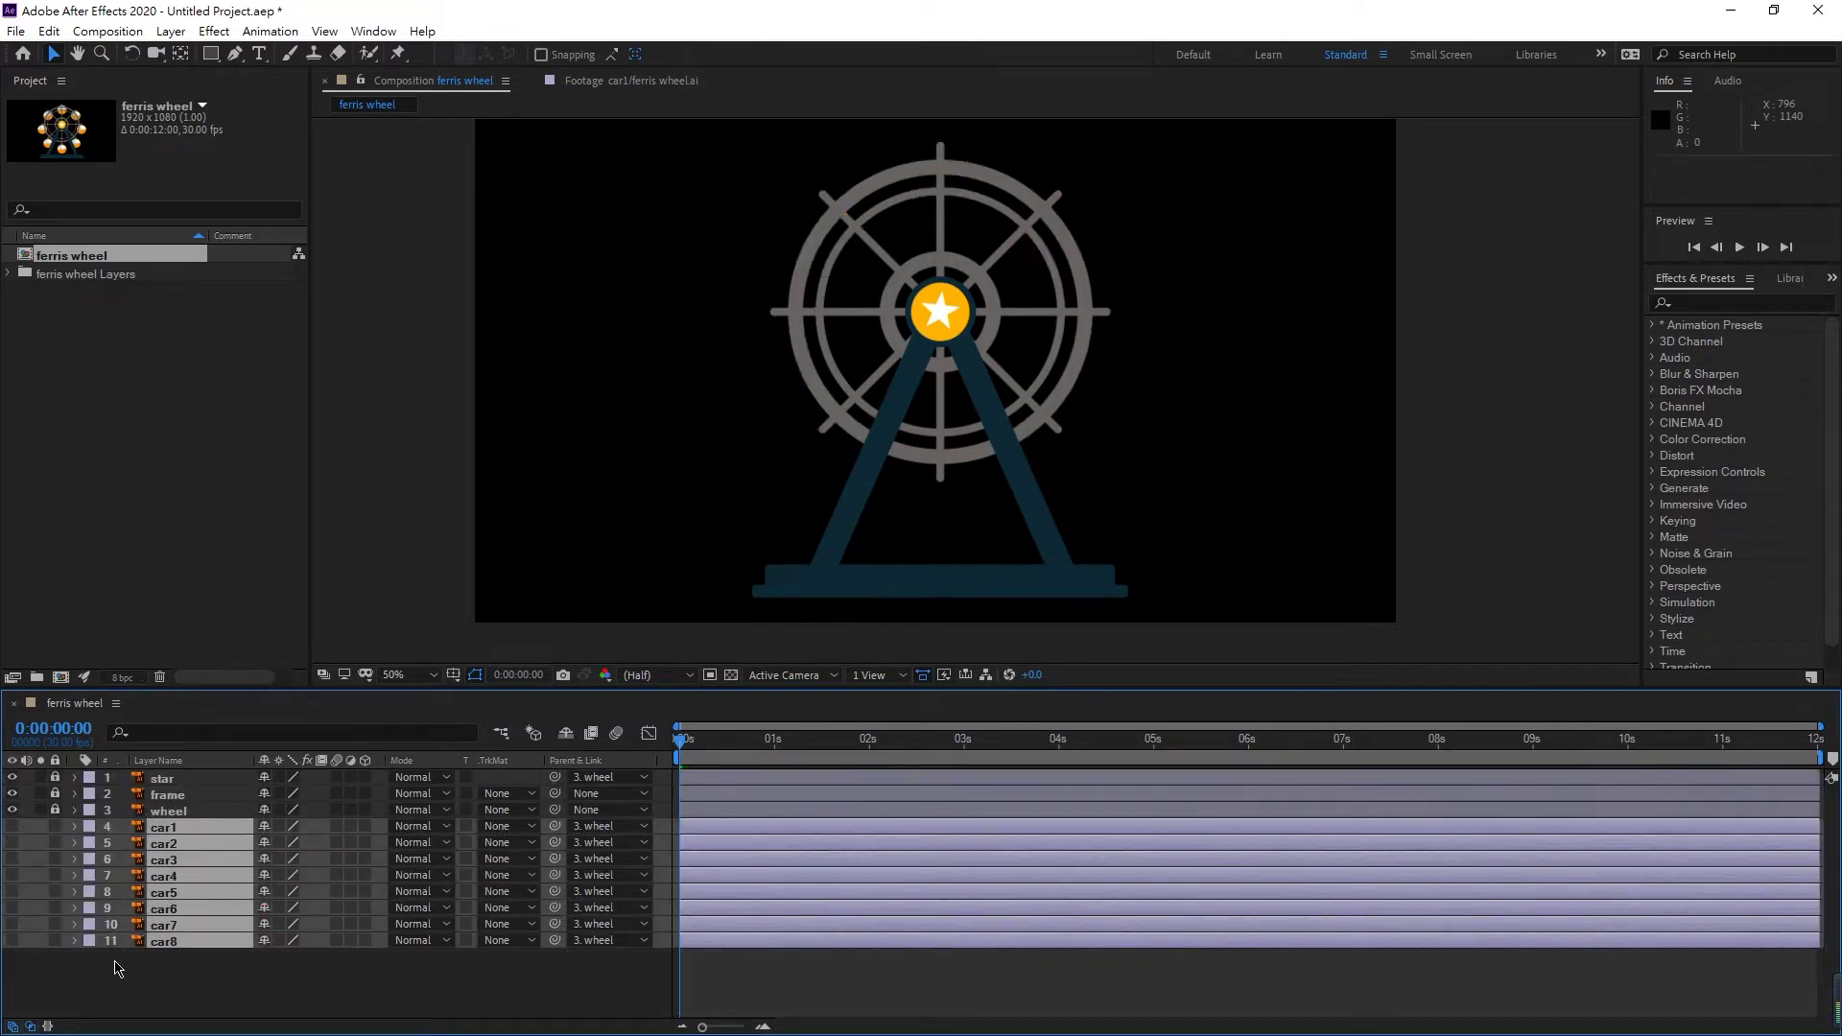
- Unlock the wheel layer, reveal its Rotation property and delete the Rotation keyframe at the end of the timeline
click(160, 811)
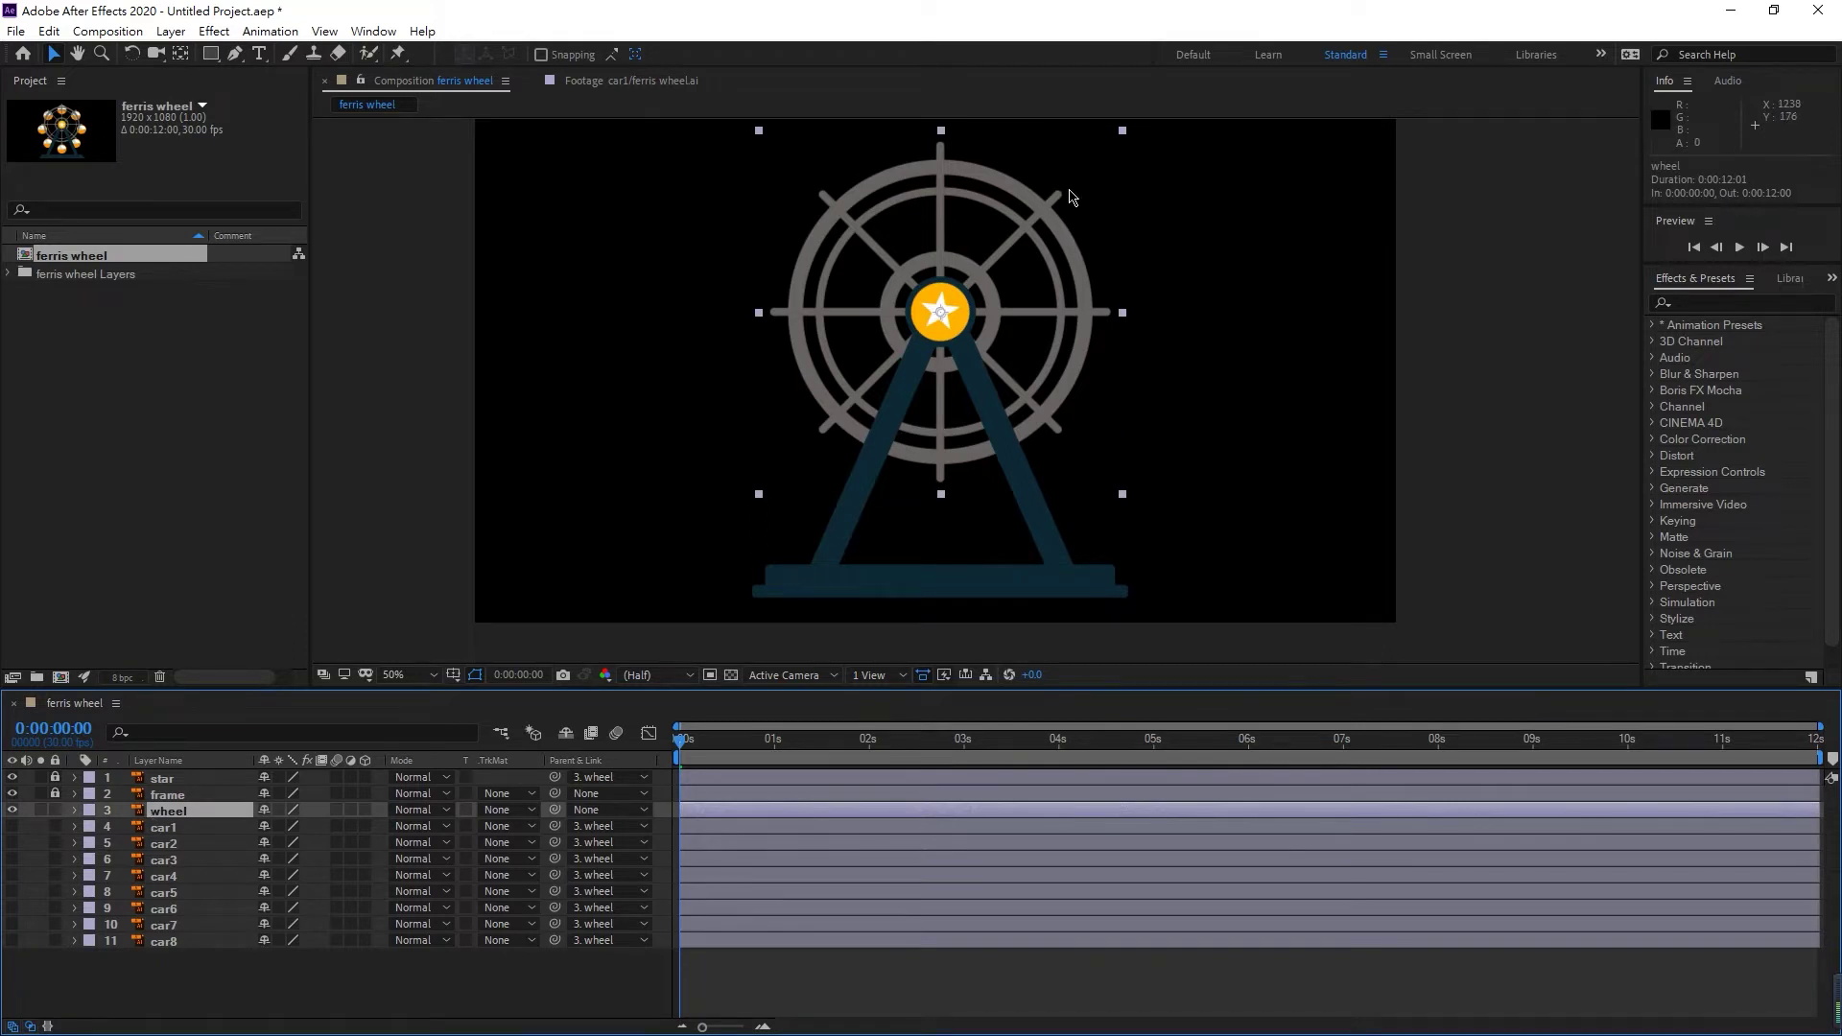
key(h)
drag(1074, 197, 1069, 215)
key(v)
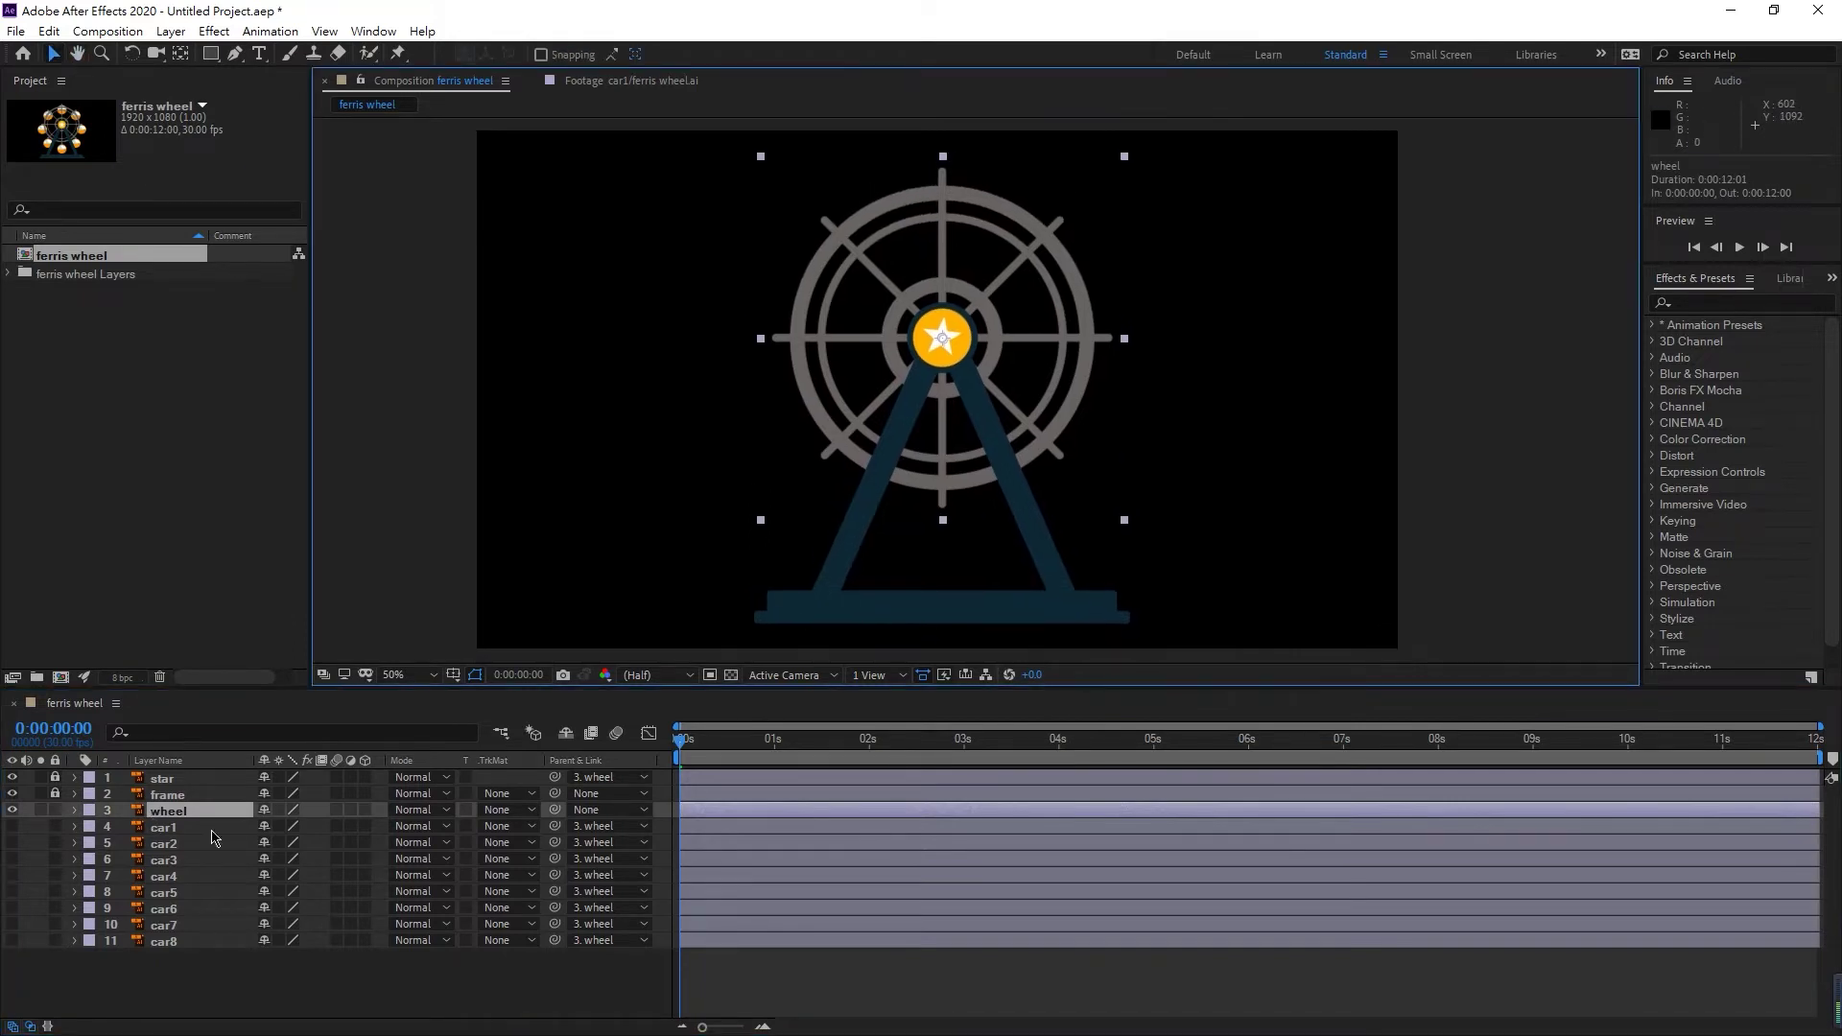
click(163, 816)
key(r)
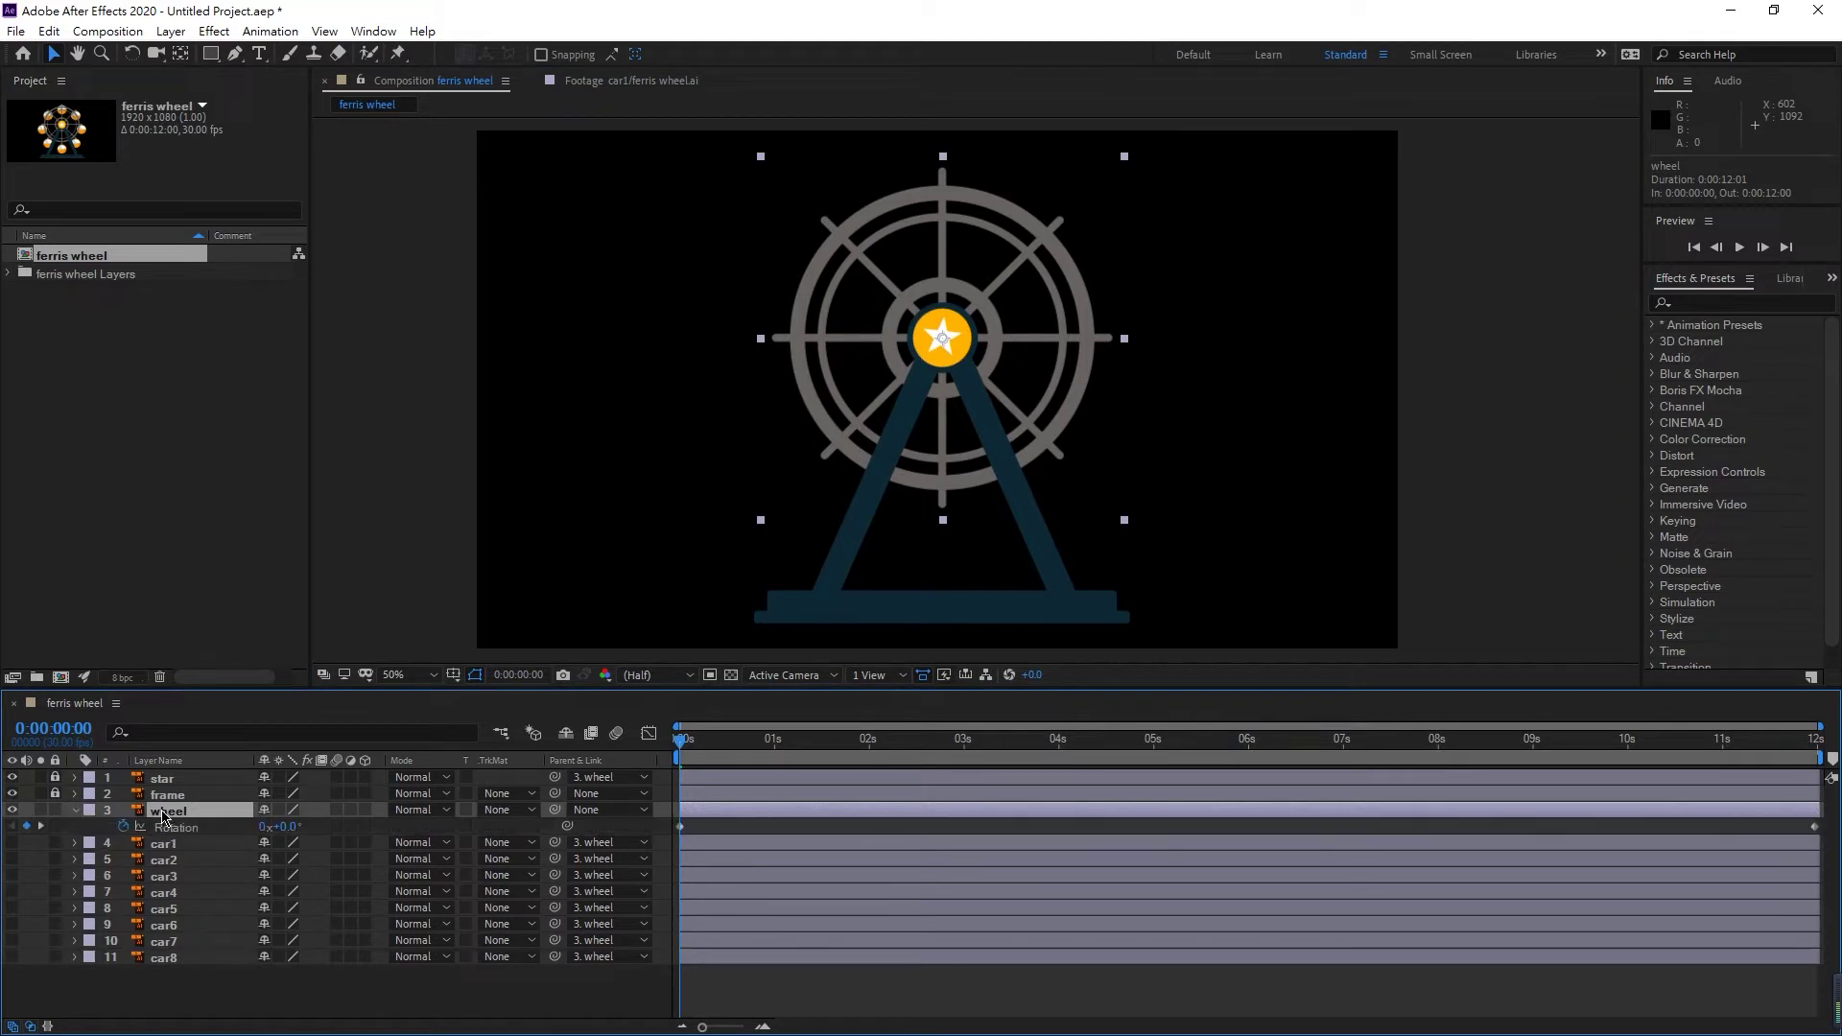
click(1813, 827)
click(1392, 812)
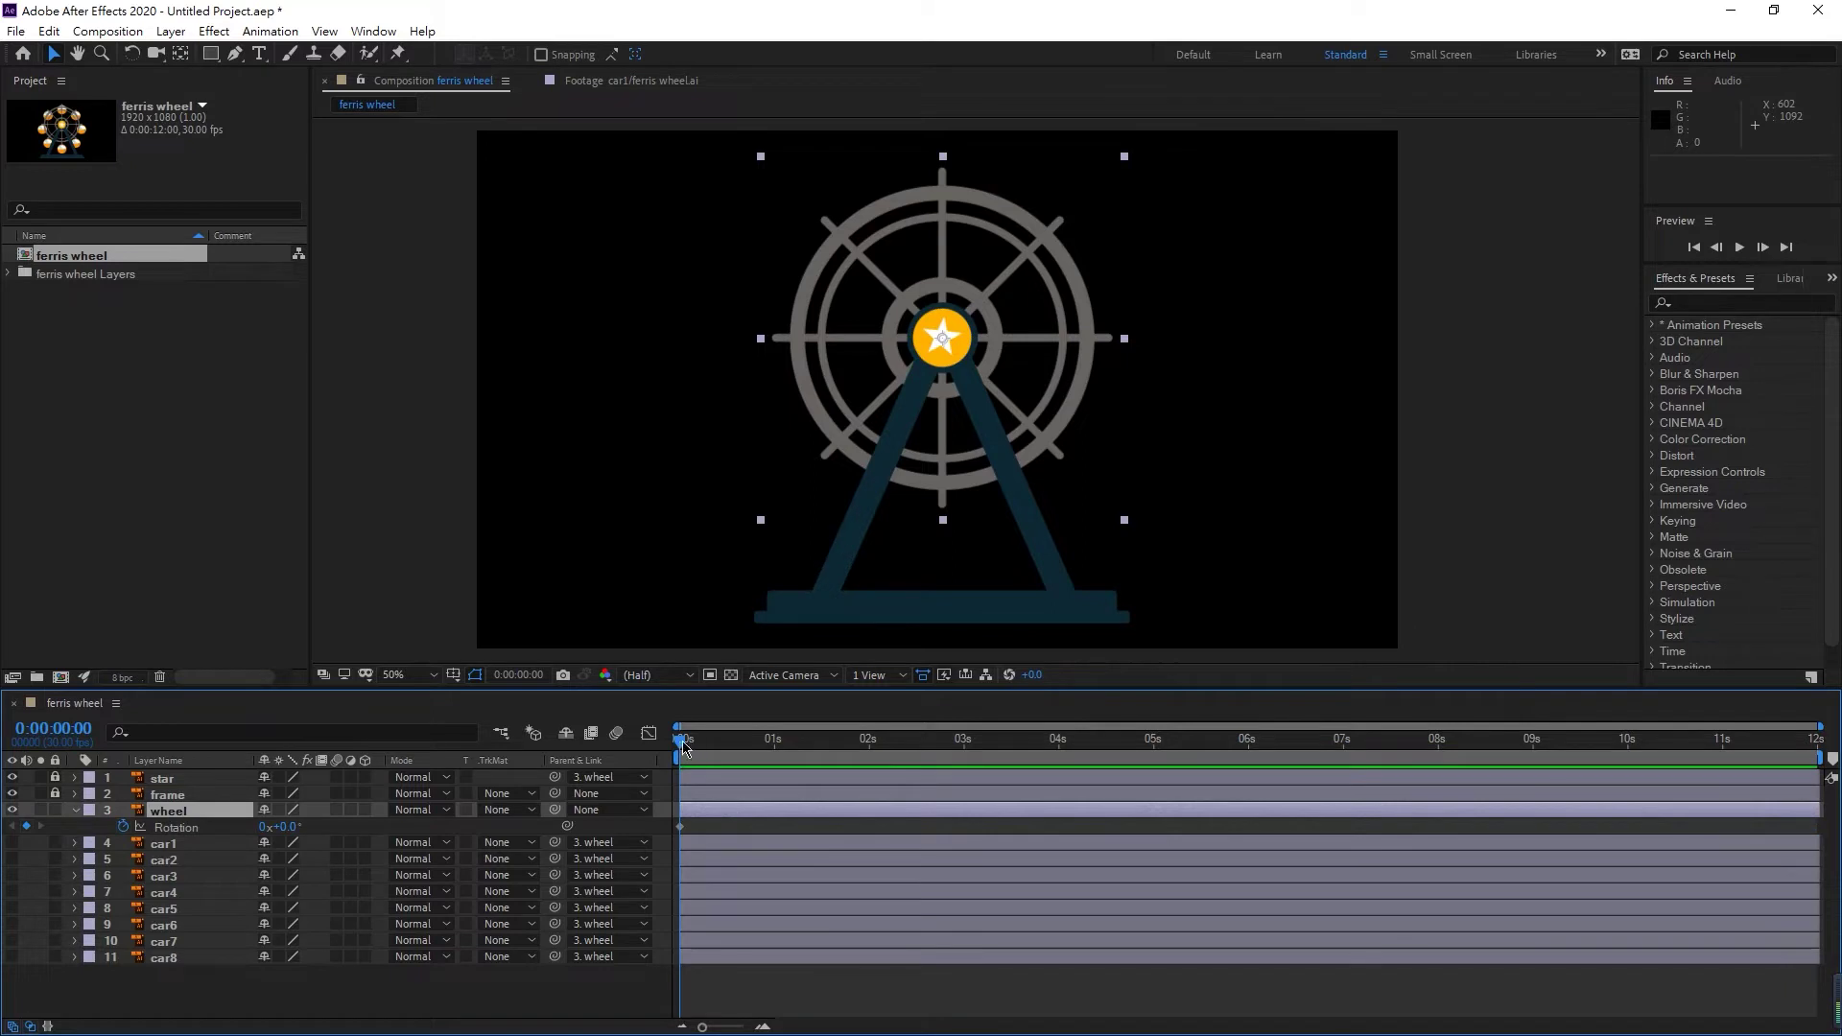
- Add a wheel Rotation keyframe of 60° at 0:00:01:00
drag(682, 749, 774, 740)
click(776, 744)
click(72, 728)
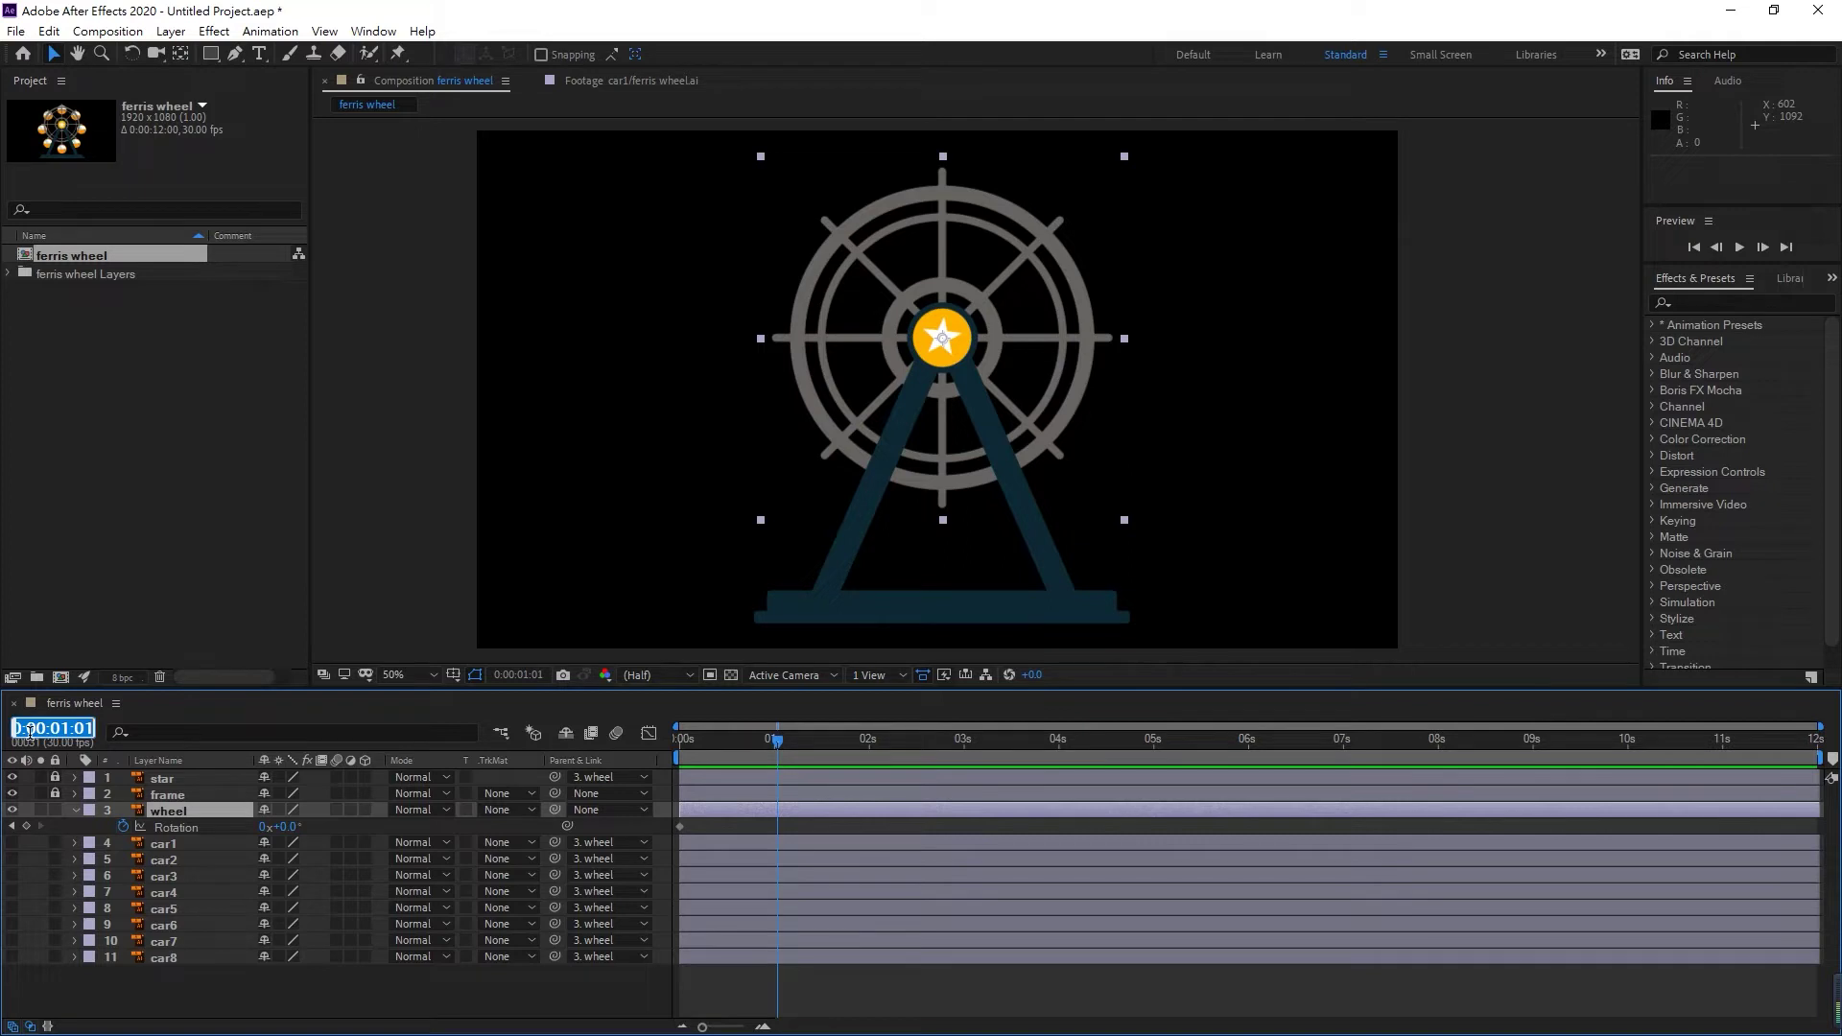
text(100)
key(Return)
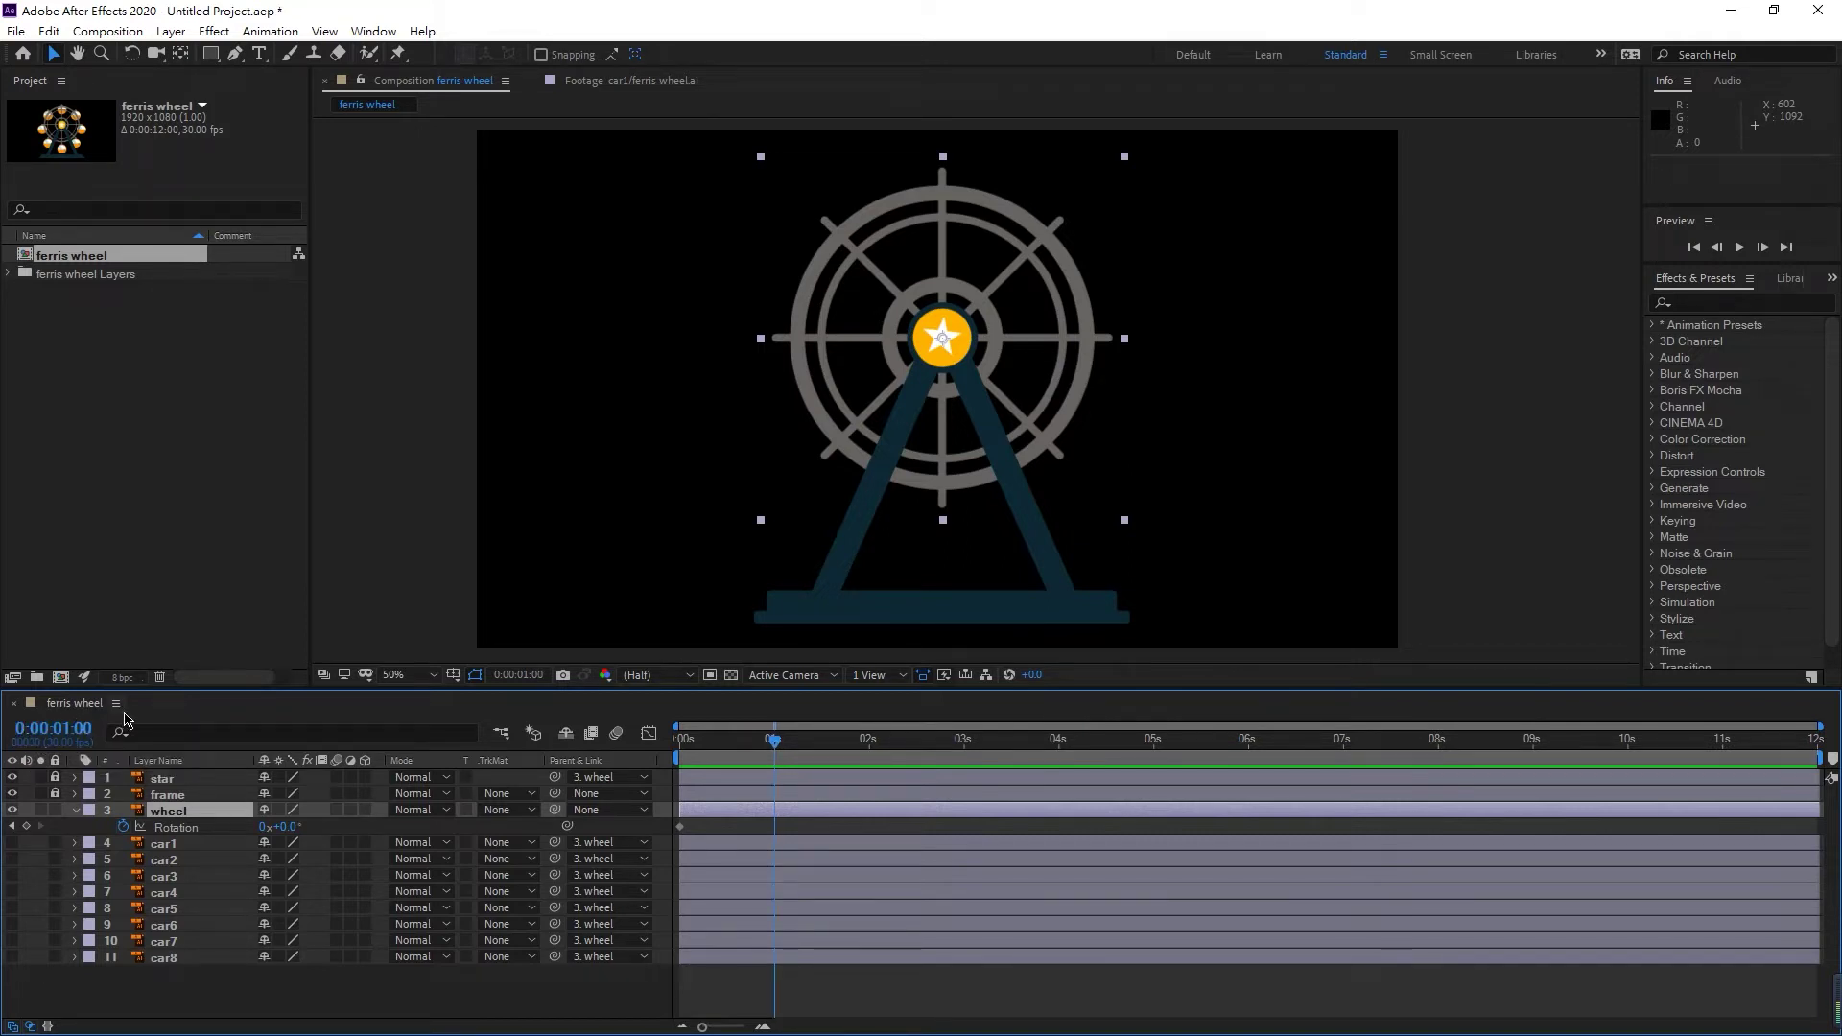
click(286, 827)
key(Return)
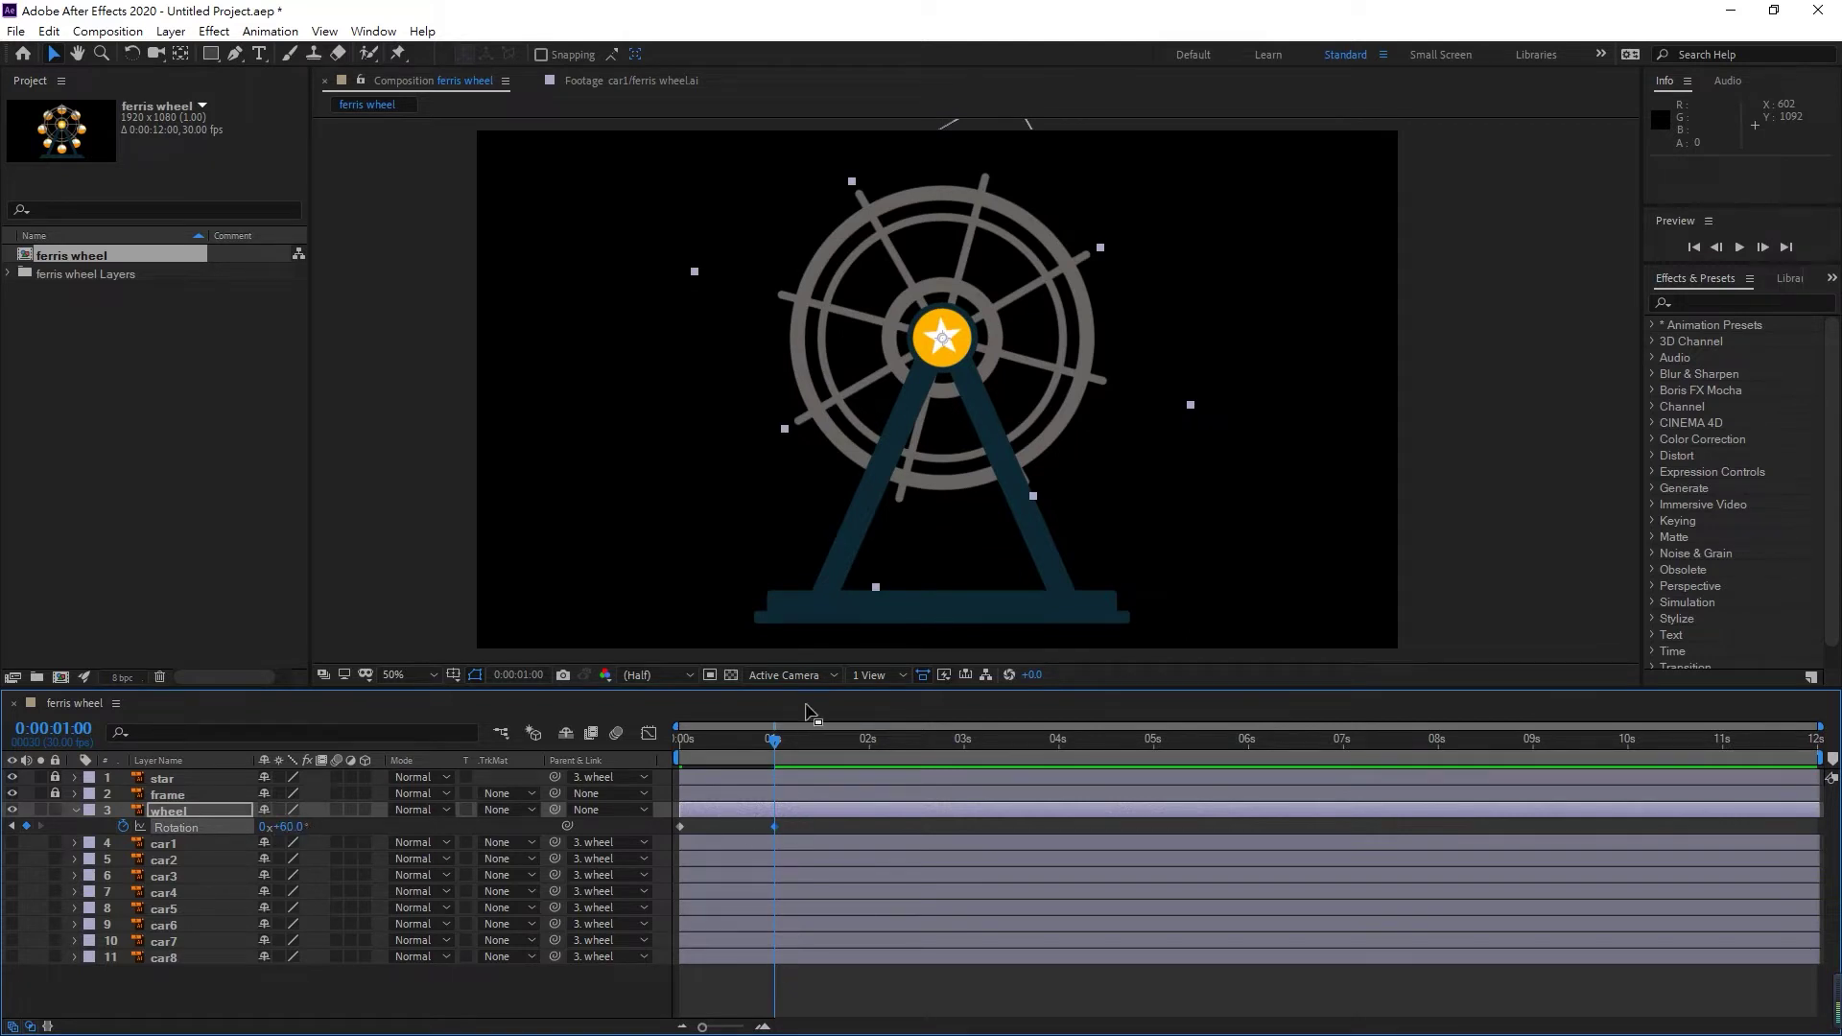
mouse_move(776, 742)
mouse_down()
mouse_move(684, 744)
mouse_move(777, 755)
mouse_up()
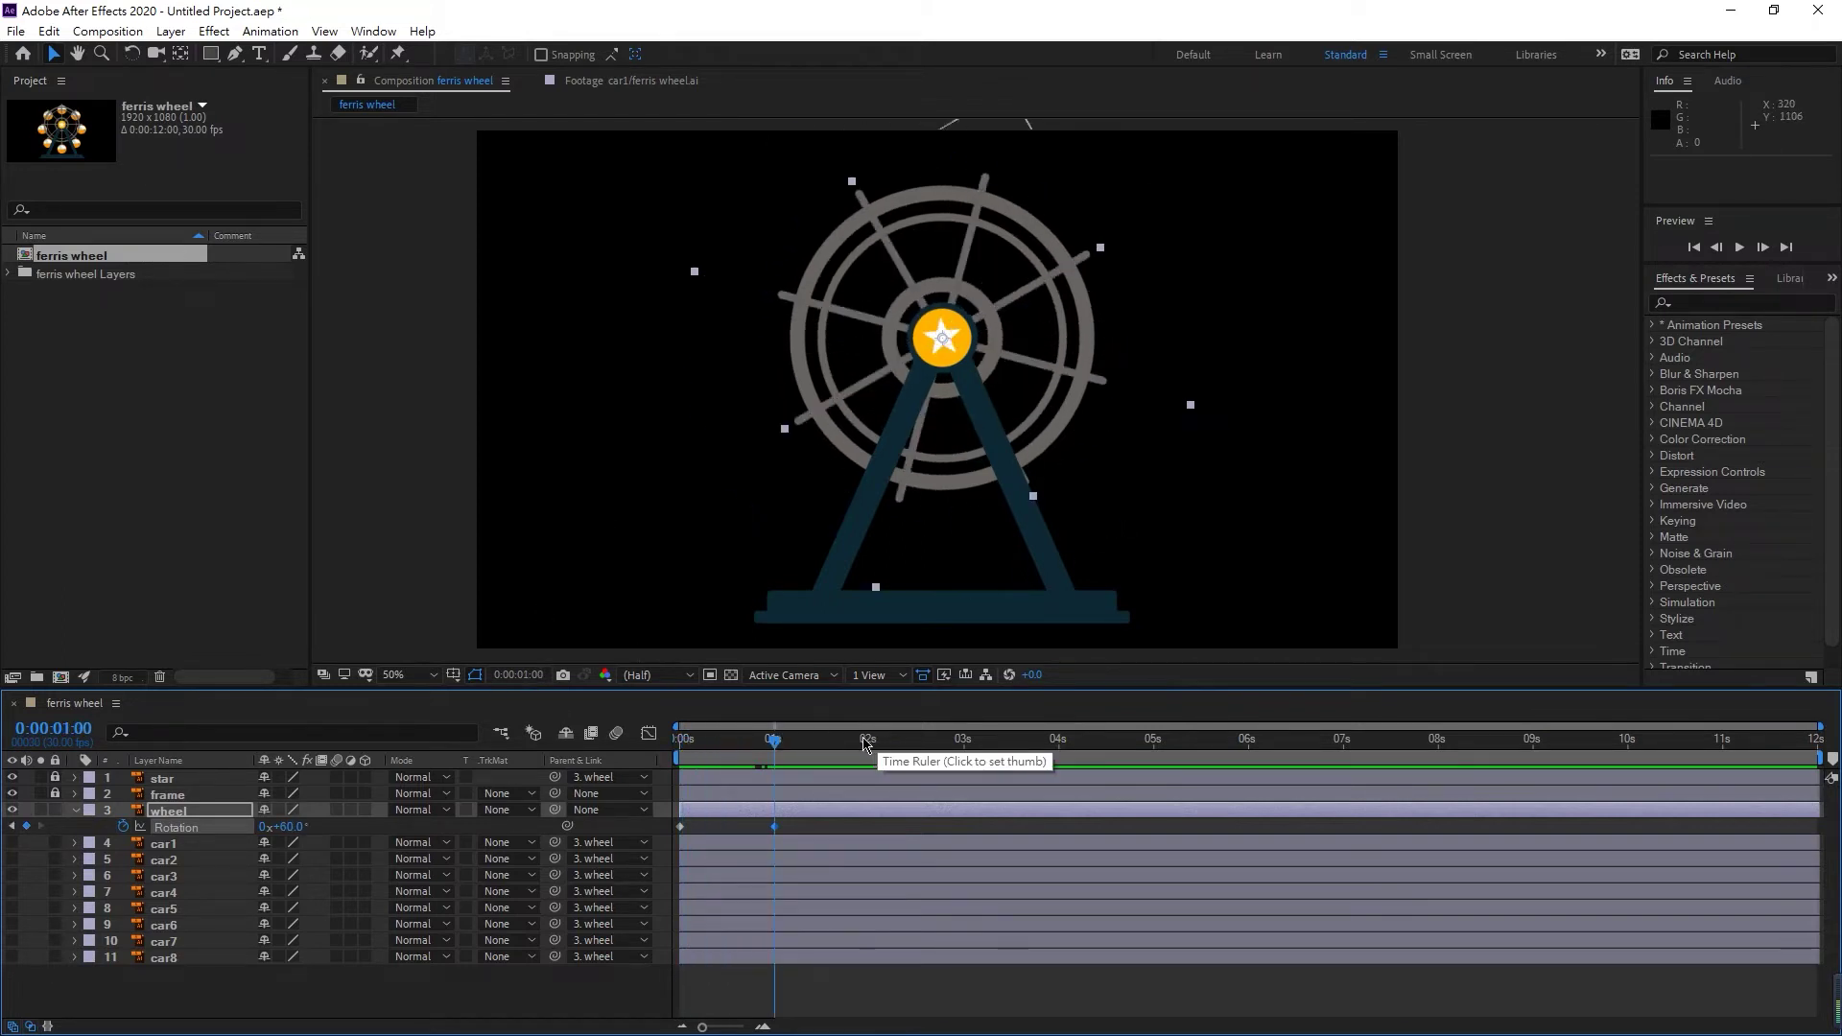
- Add a wheel Rotation keyframe at 0:00:02:00 that holds the 60° value
click(87, 727)
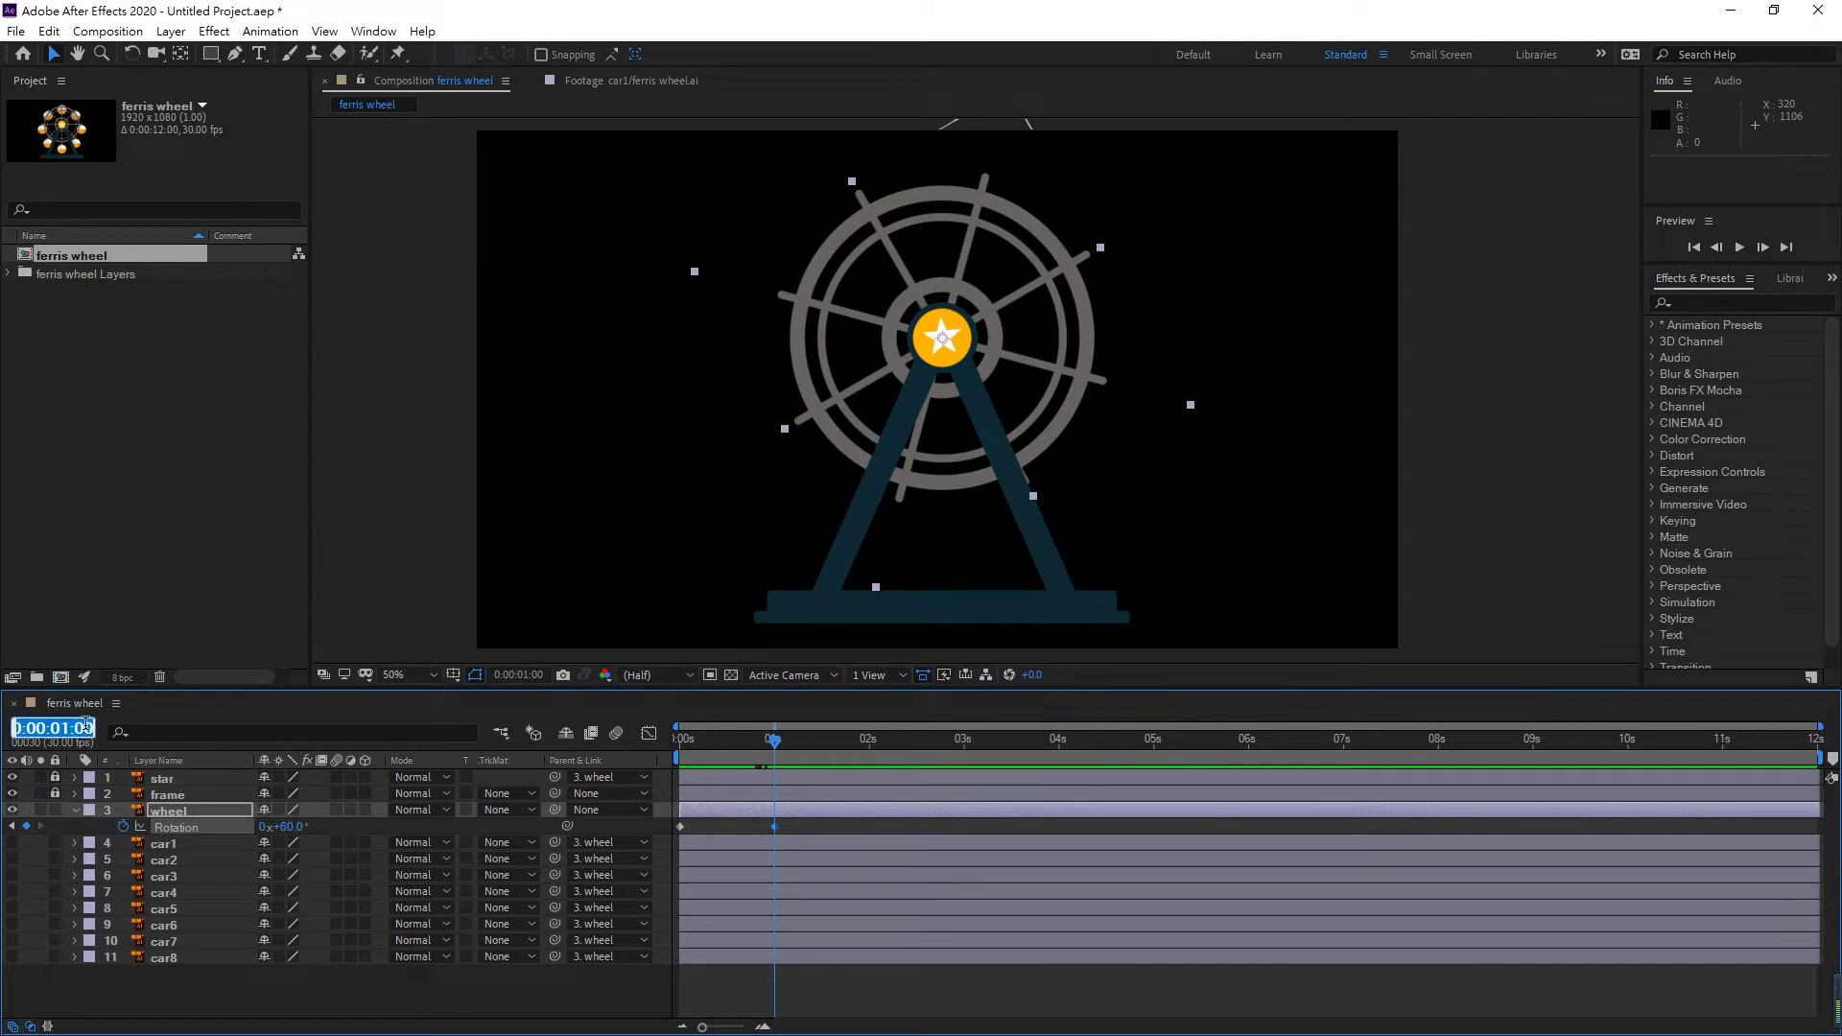
text(2)
key(Return)
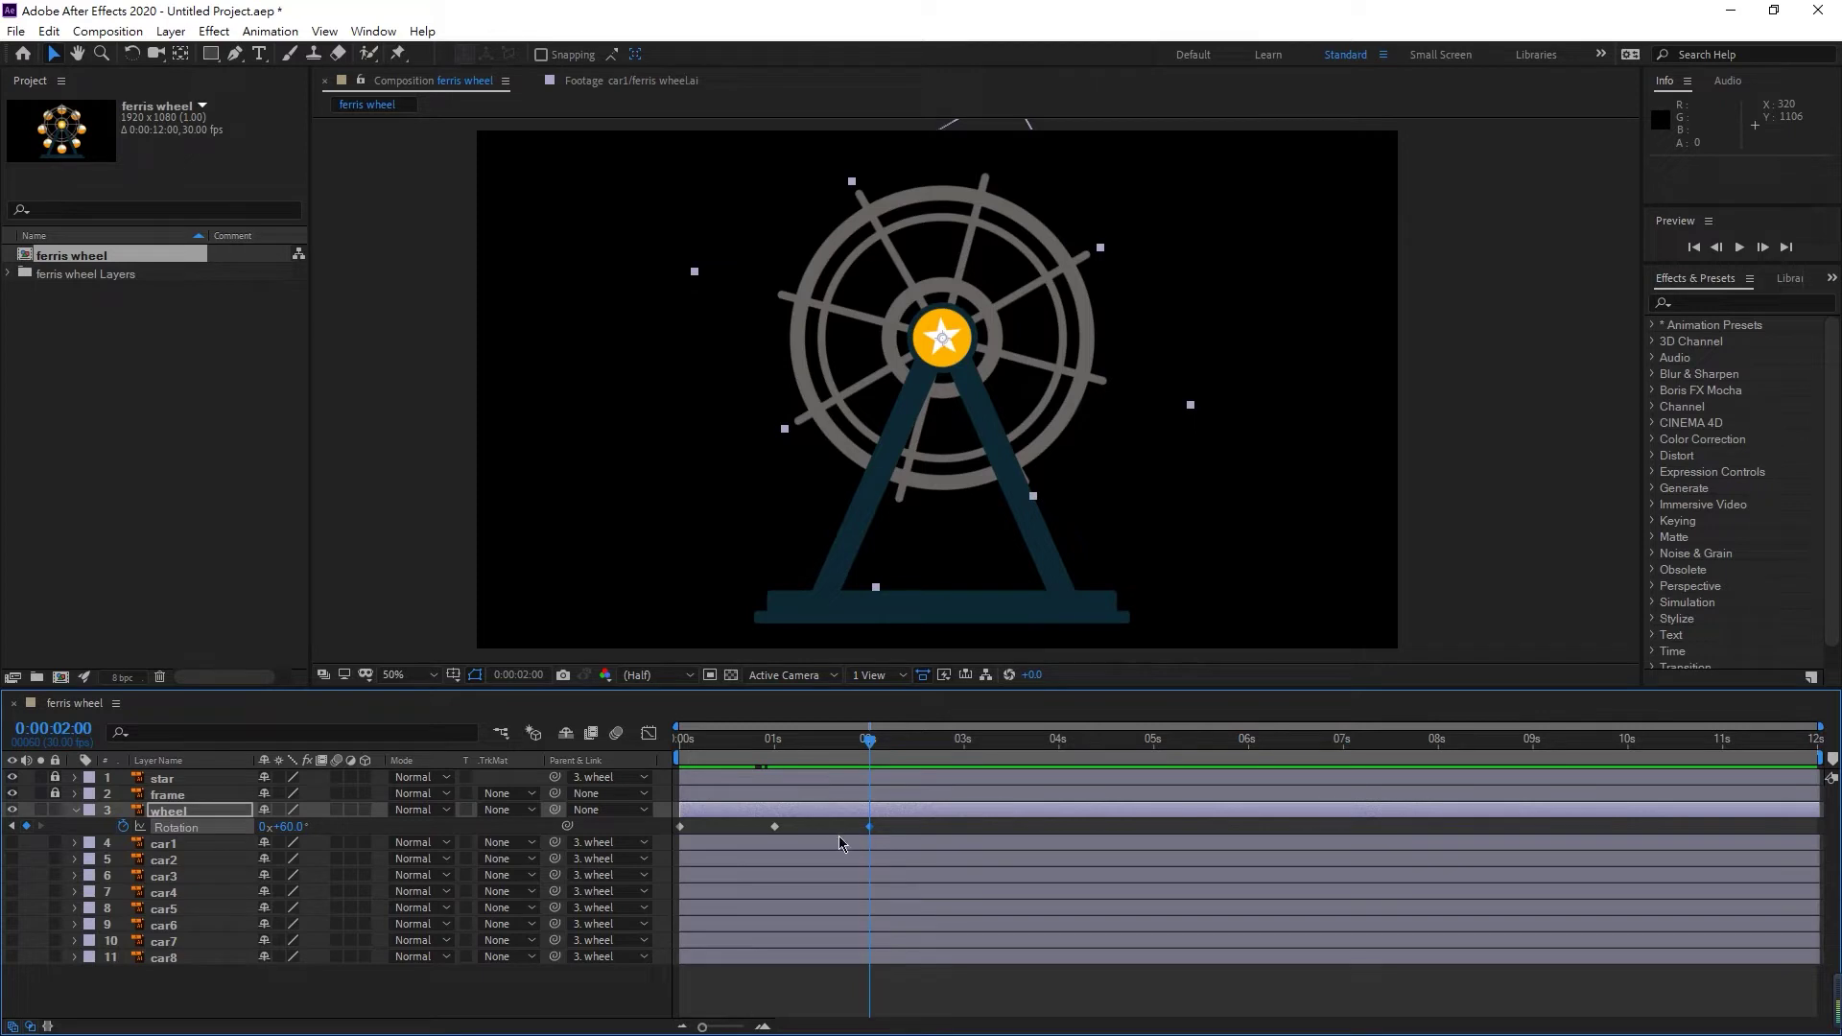
- Add a wheel Rotation keyframe of 120° at 0:00:03:00
mouse_move(862, 749)
mouse_down()
mouse_move(782, 751)
mouse_move(866, 758)
mouse_up()
click(48, 732)
text(3)
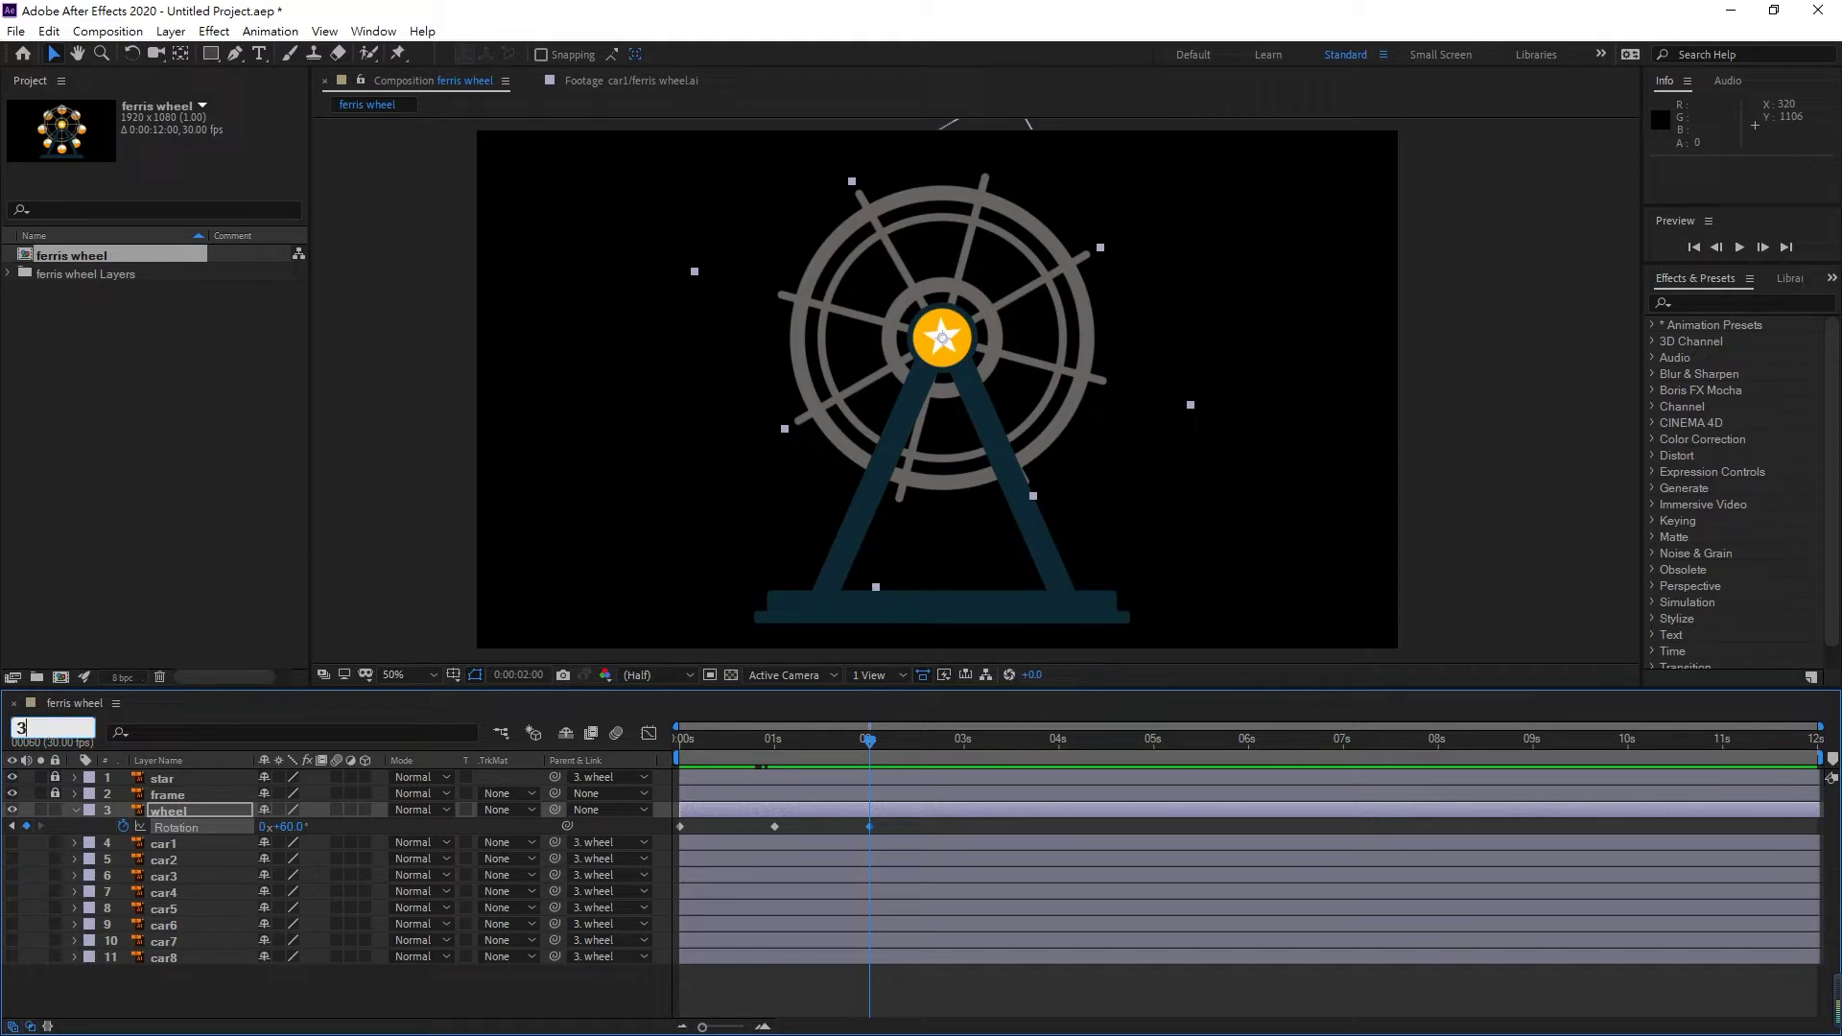
text(:00)
key(Return)
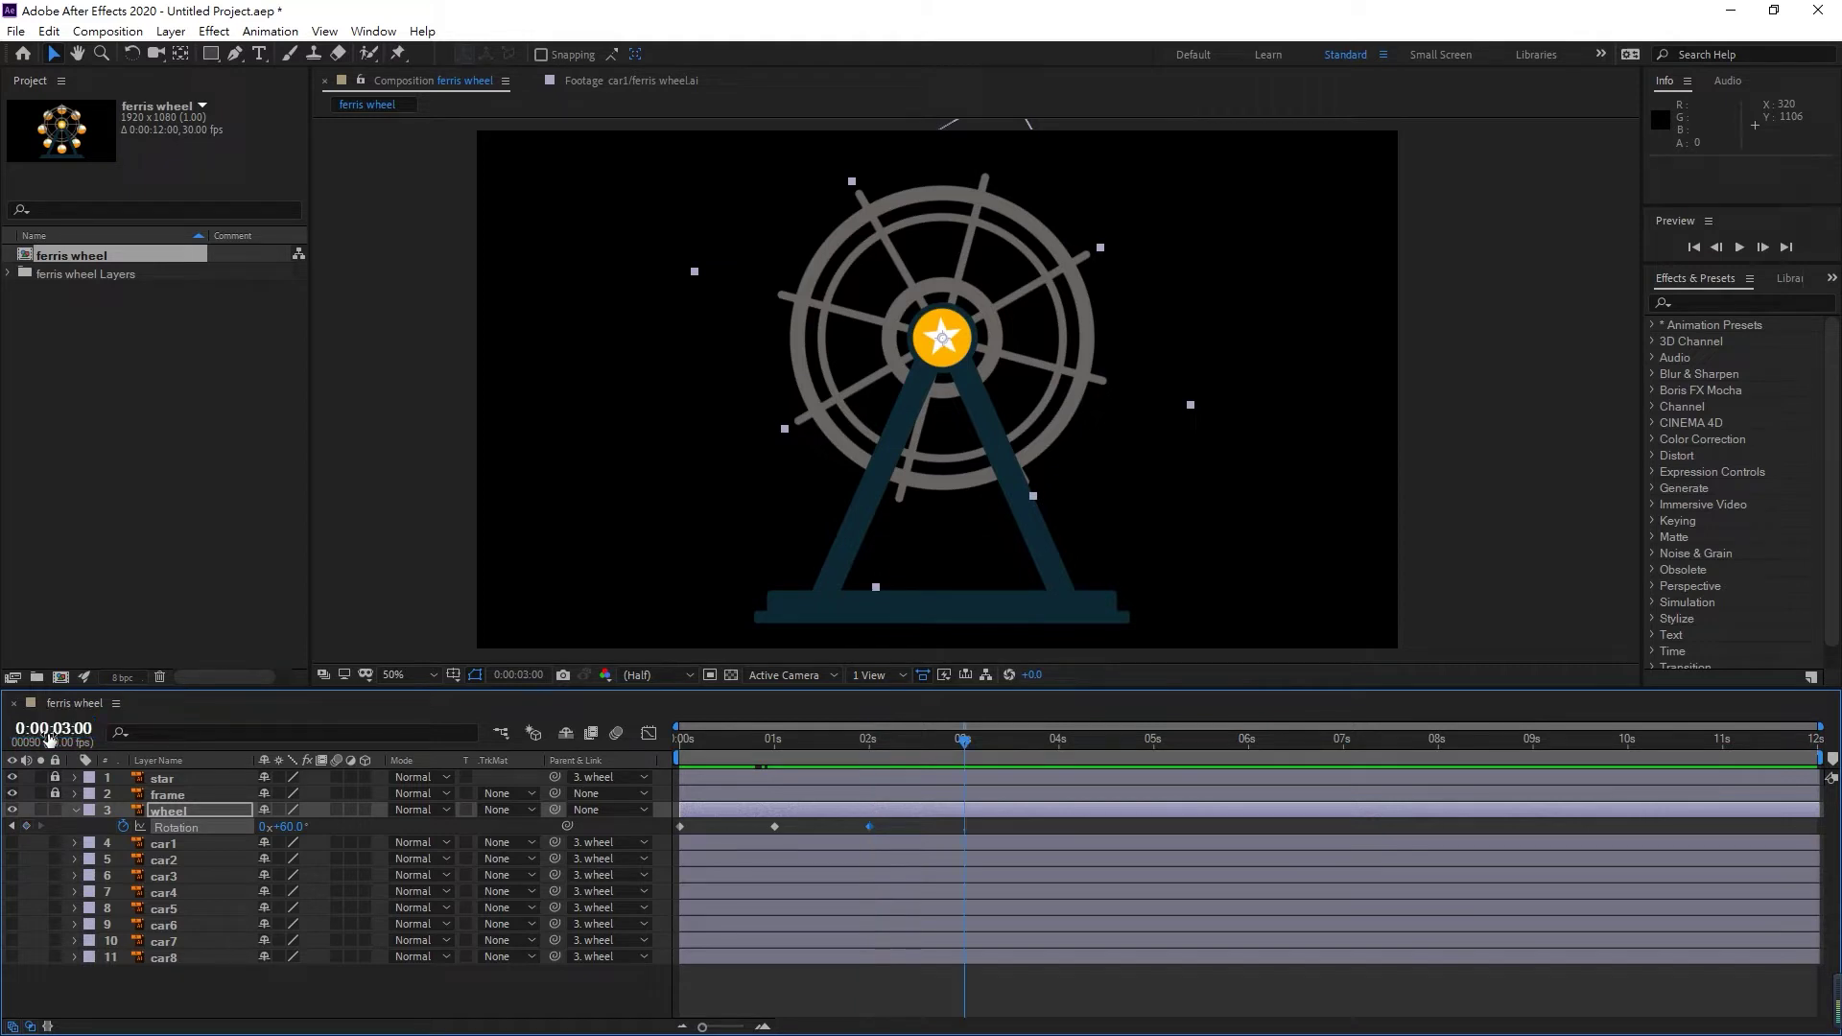
click(288, 827)
key(Return)
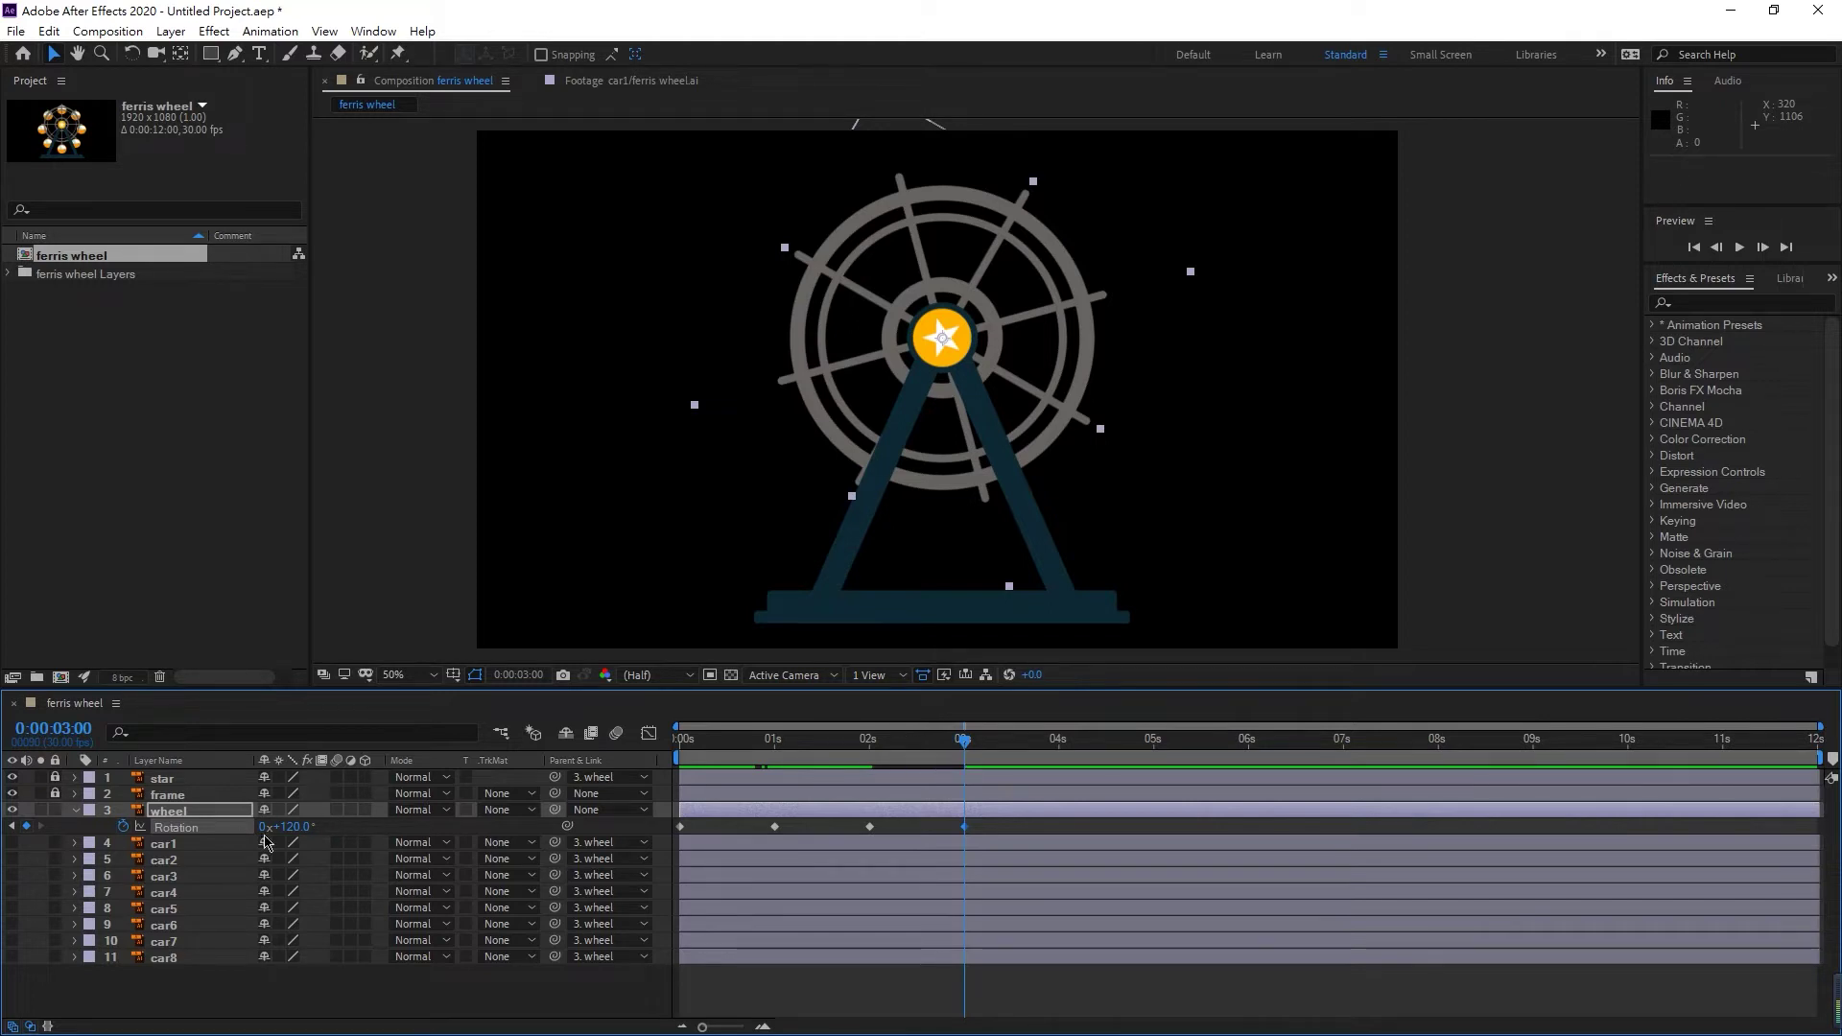
- Add a wheel Rotation keyframe at 0:00:04:00 that holds the 120° value
click(73, 726)
text(400)
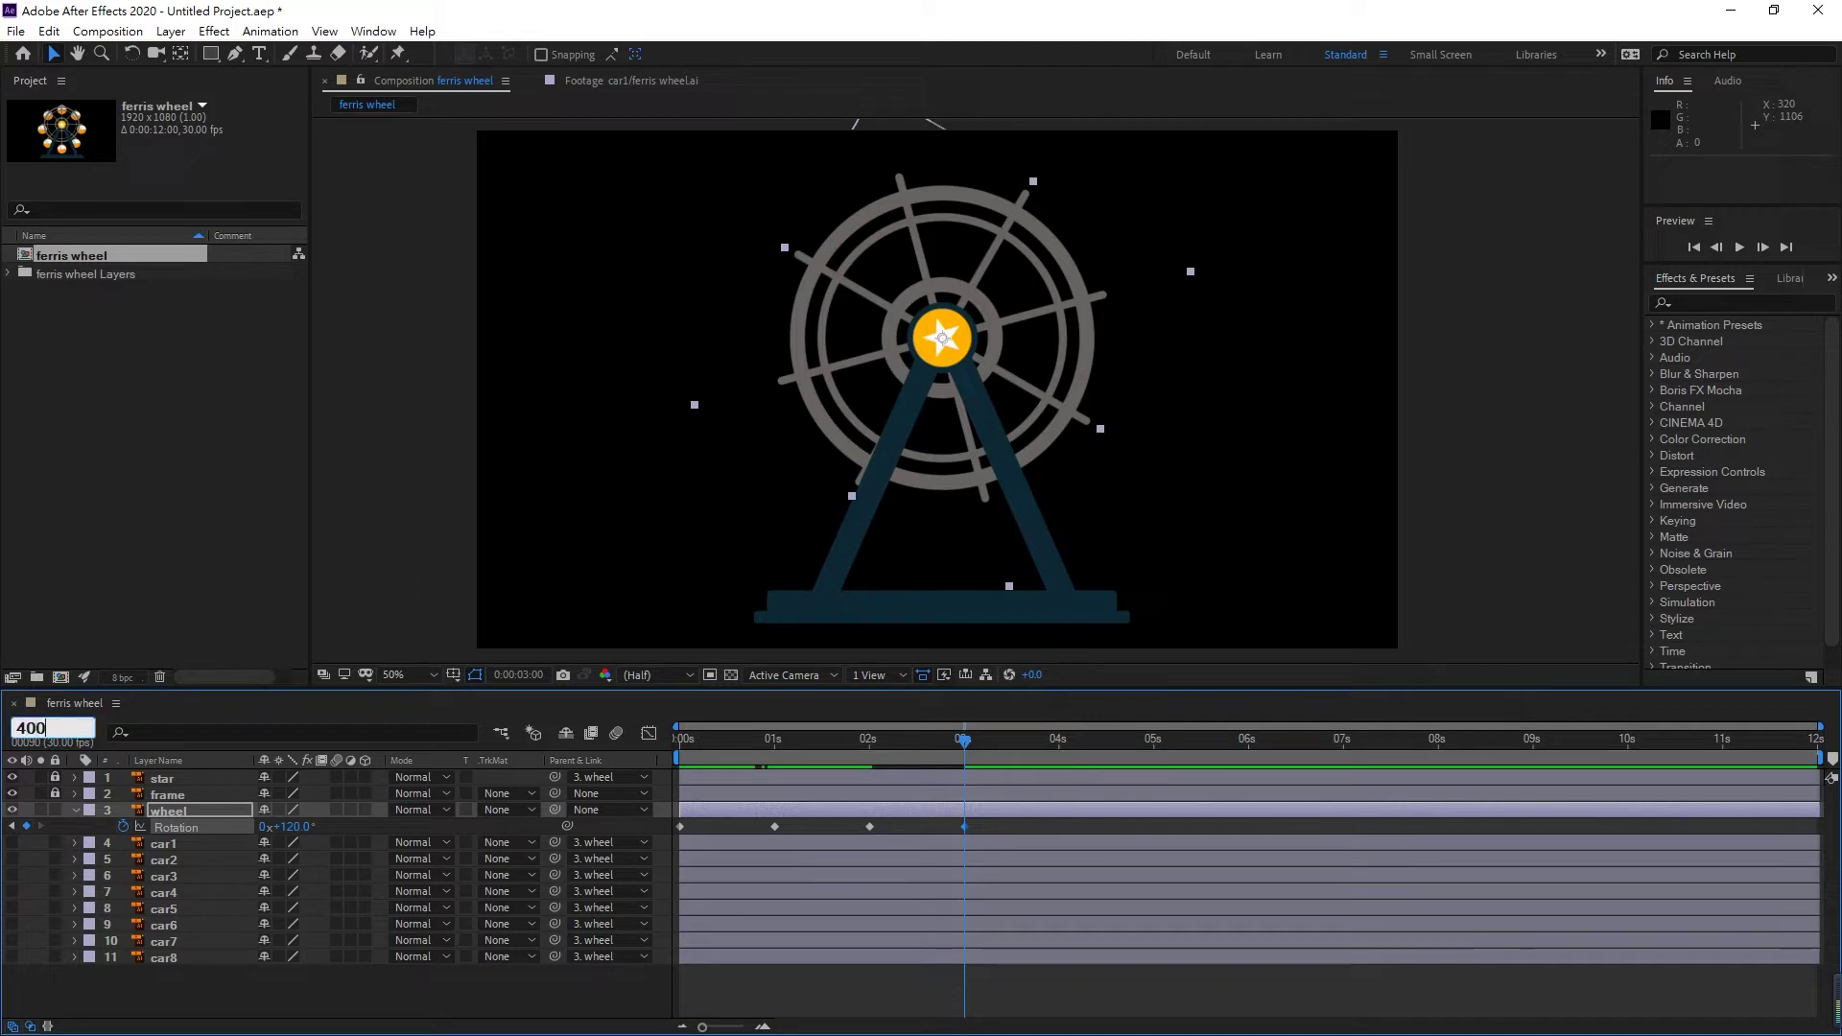
key(Return)
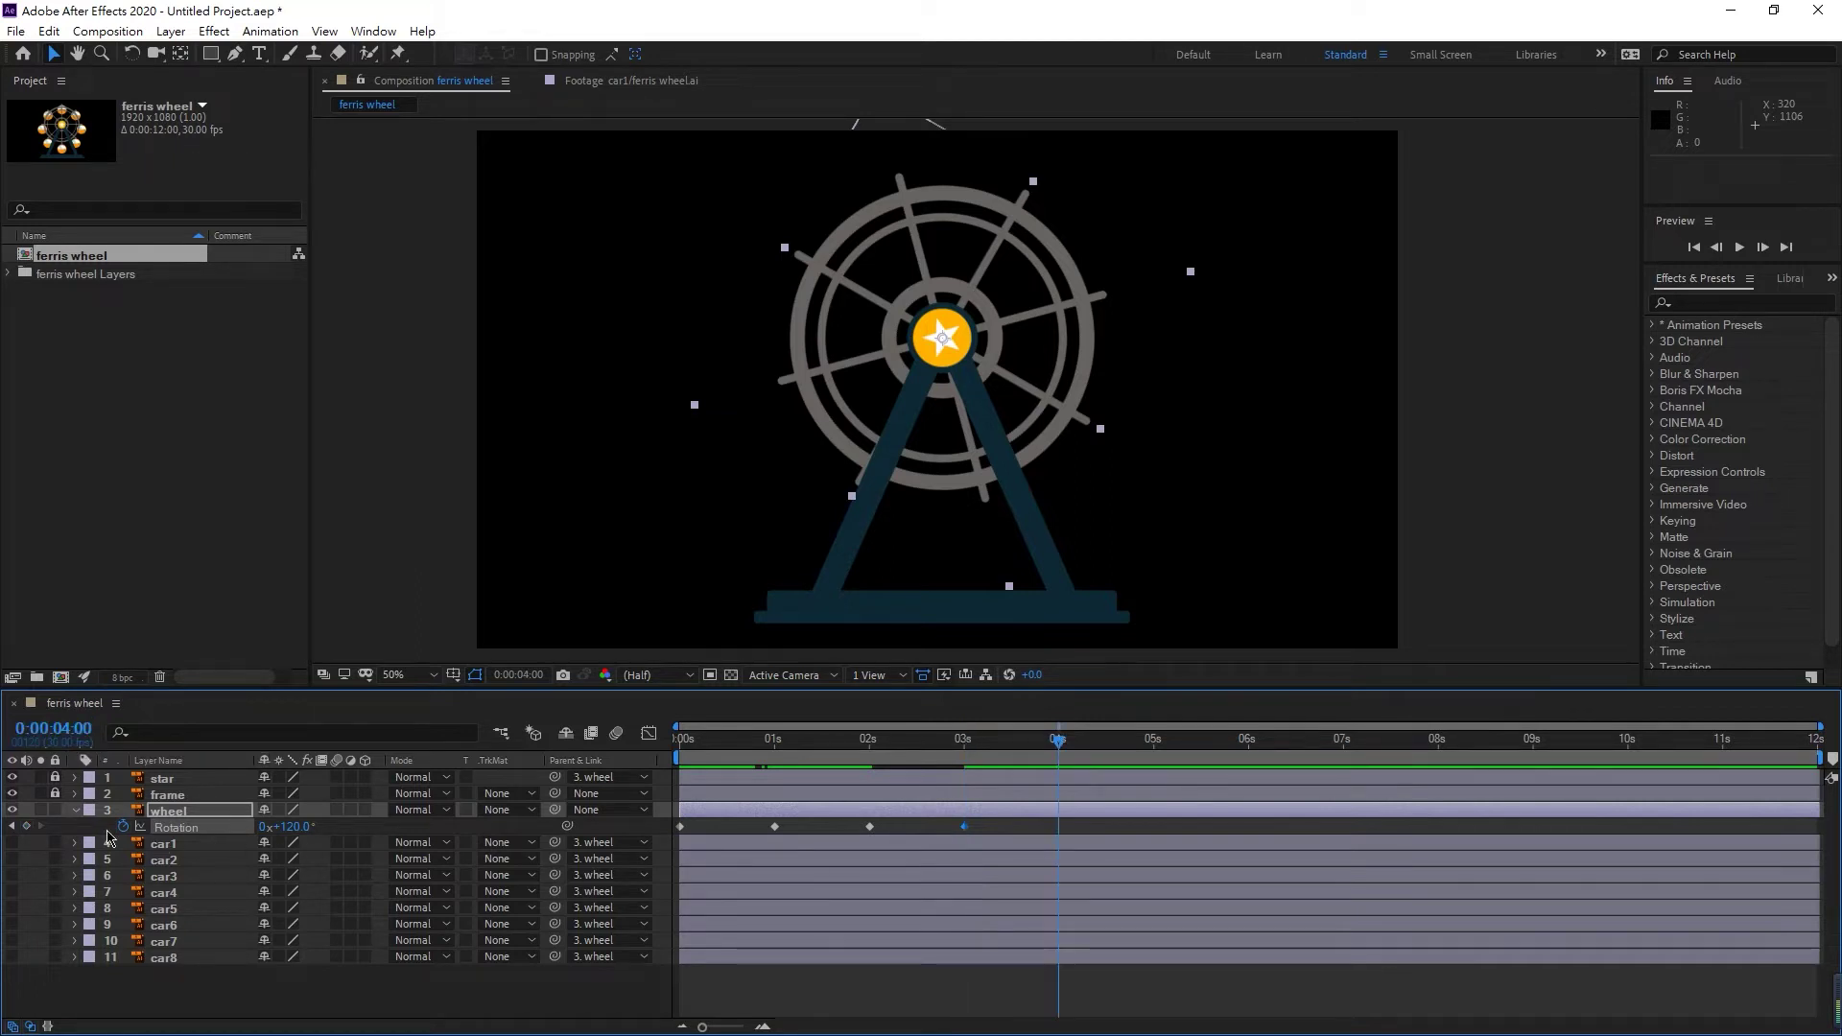
click(27, 829)
- Add a wheel Rotation keyframe of 180° at 0:00:05:00
click(50, 737)
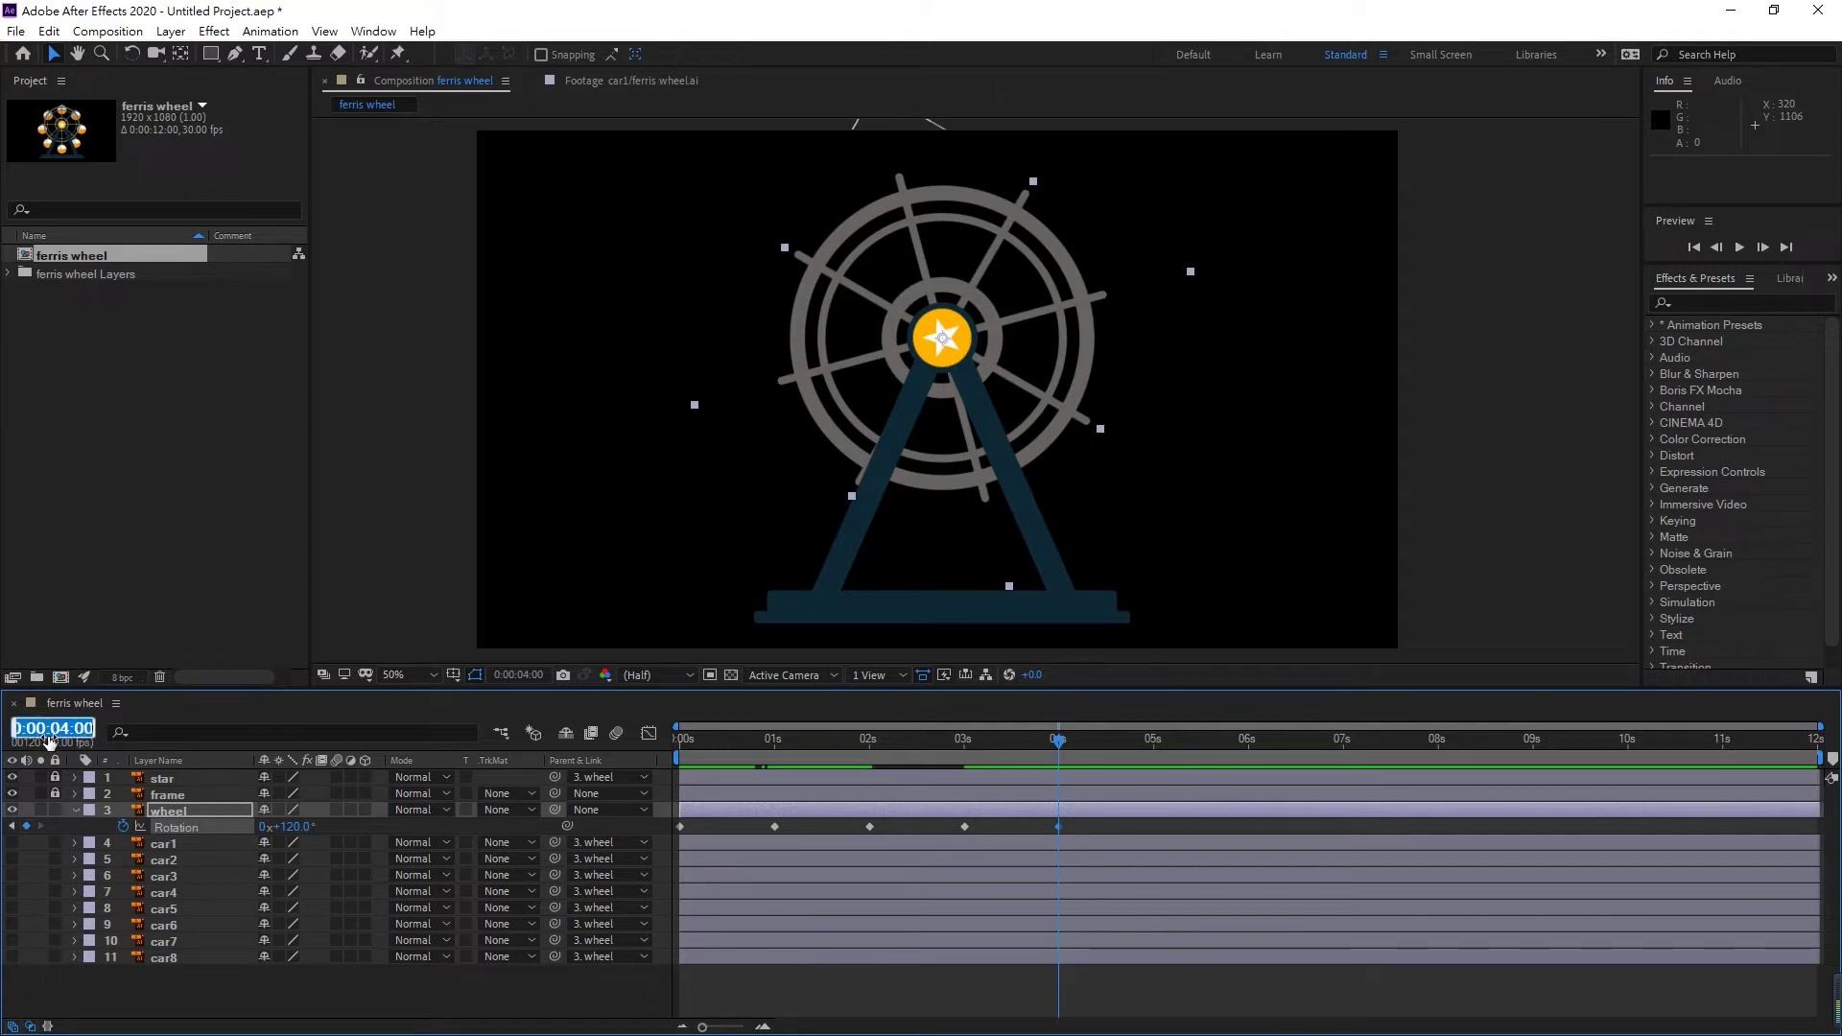
text(500)
key(Return)
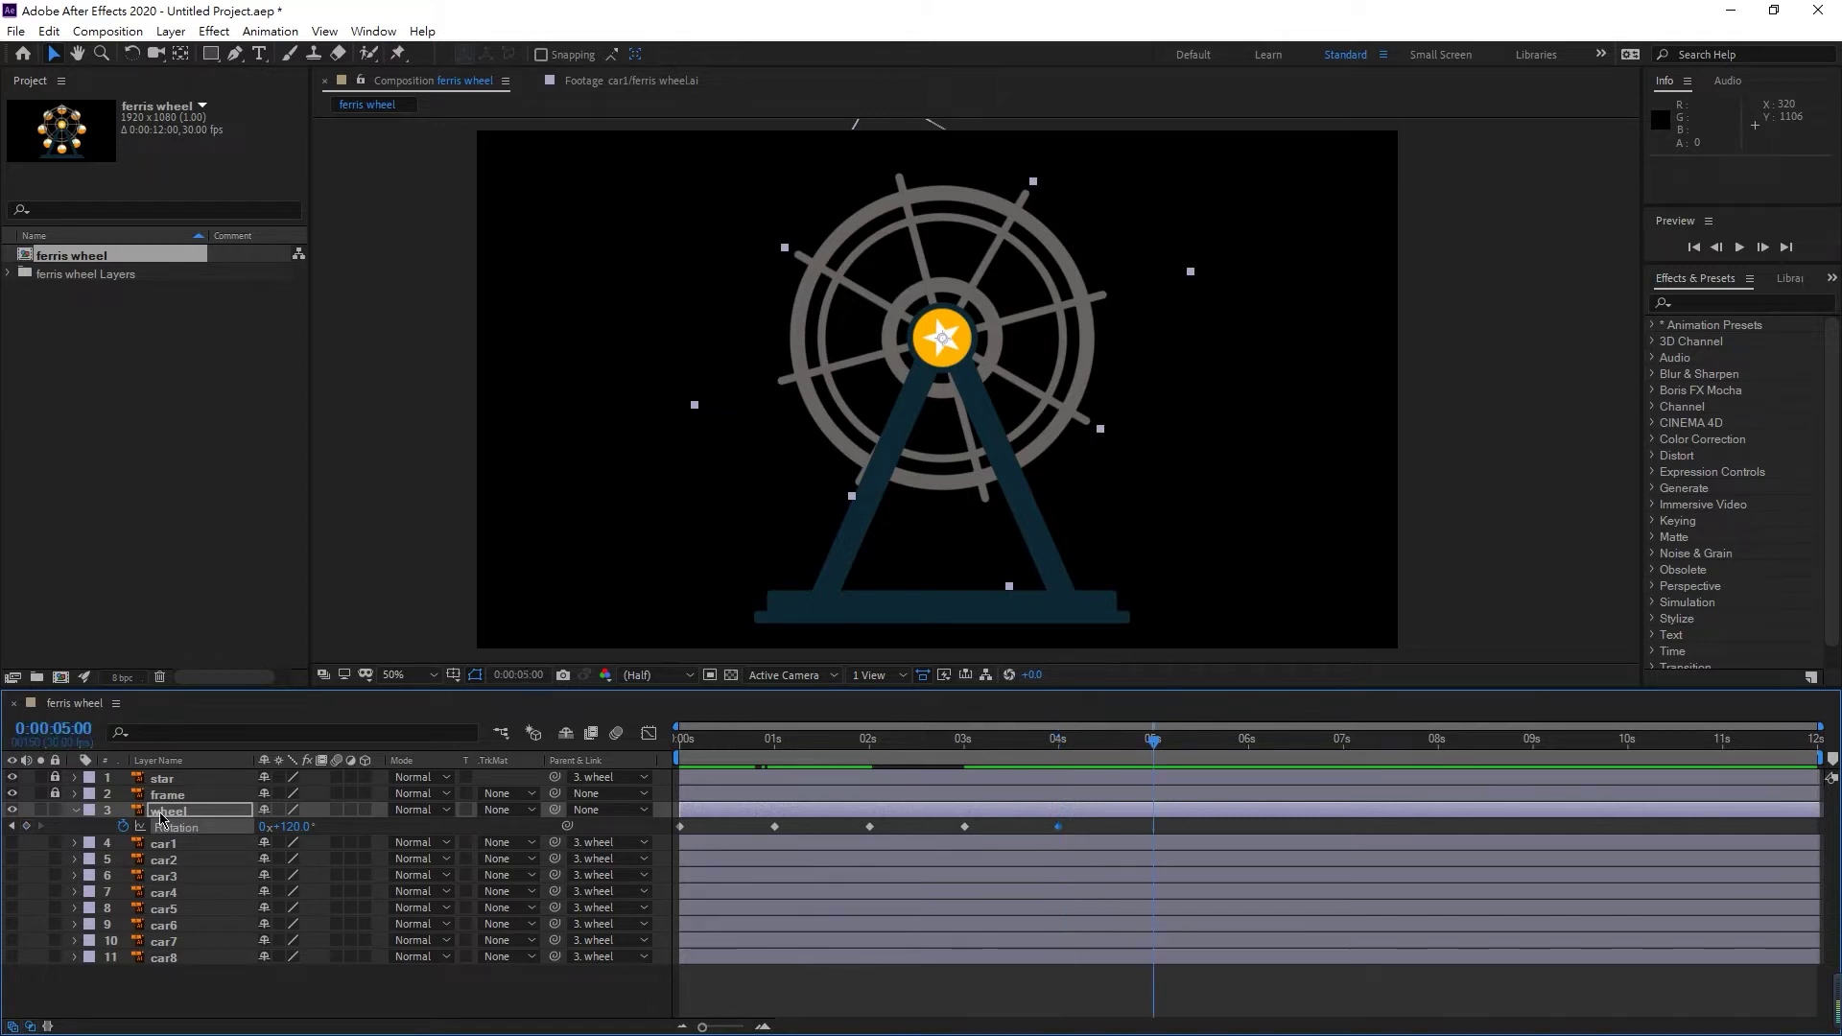
click(297, 825)
text(120)
key(BackSpace)
key(BackSpace)
text(80)
key(Return)
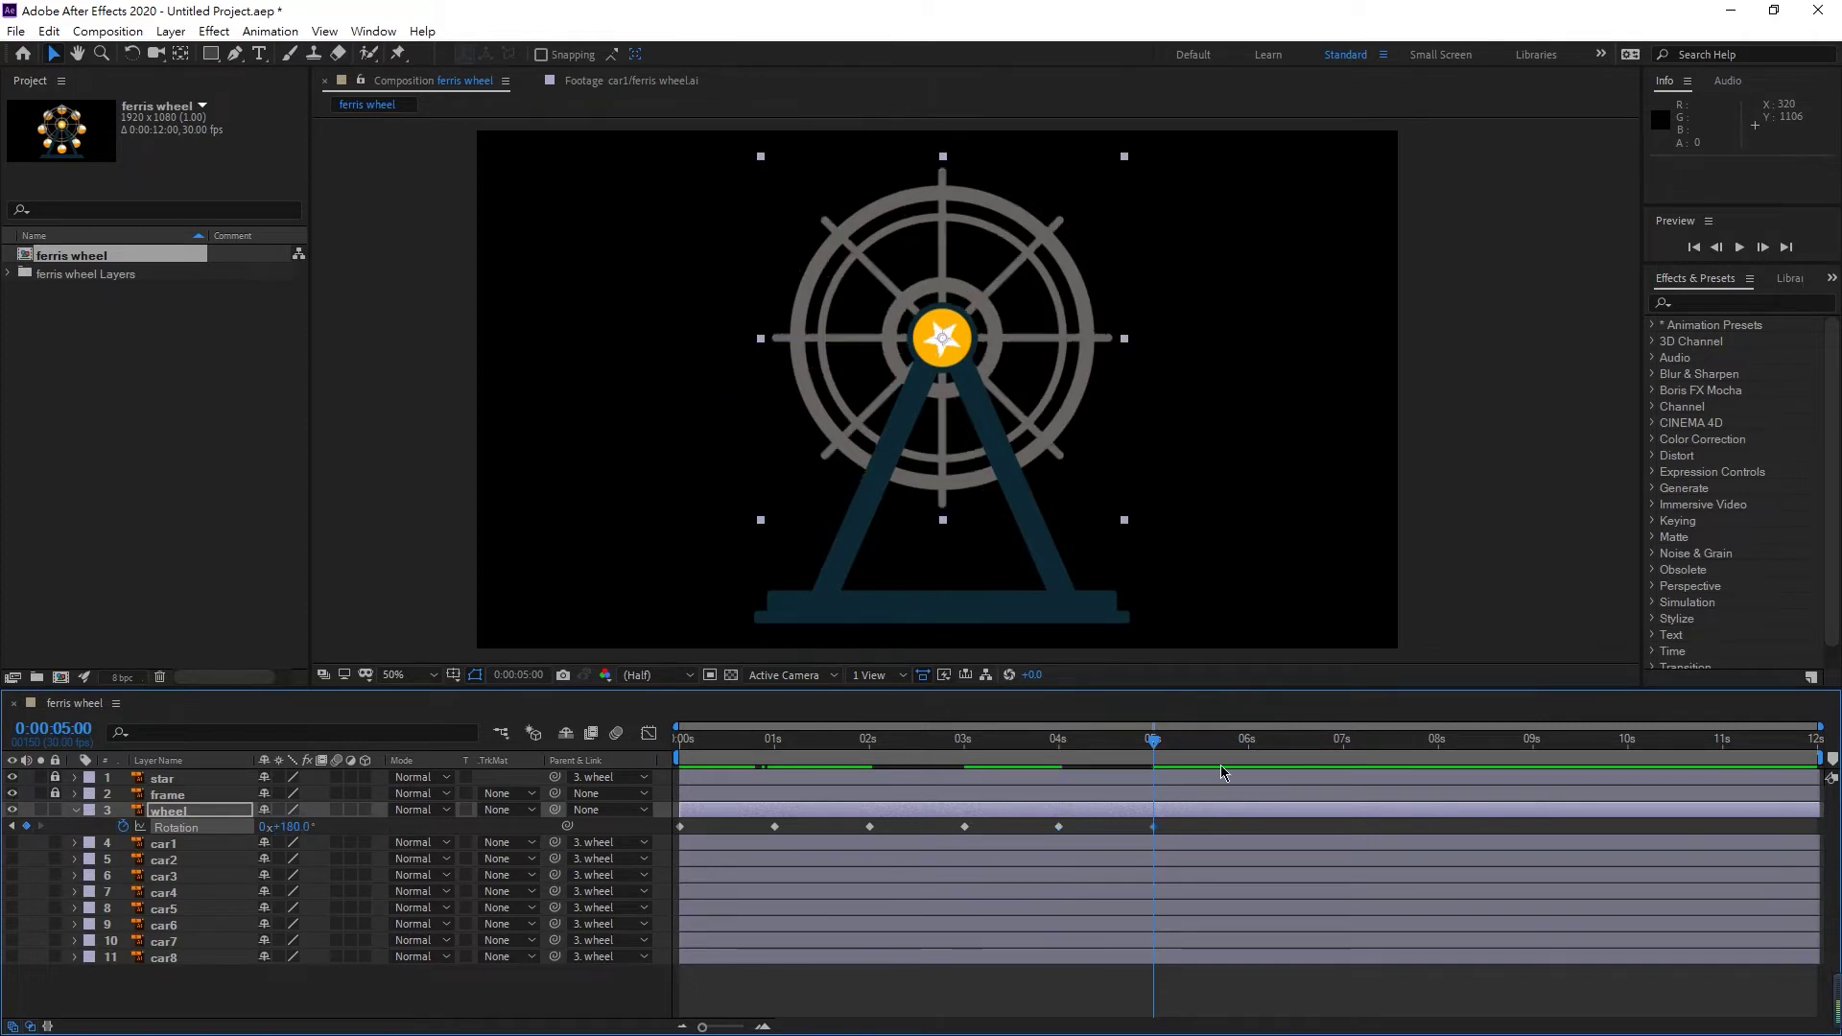
- Add a wheel Rotation keyframe at 0:00:06:00 that holds the 180° value
click(53, 729)
text(6:)
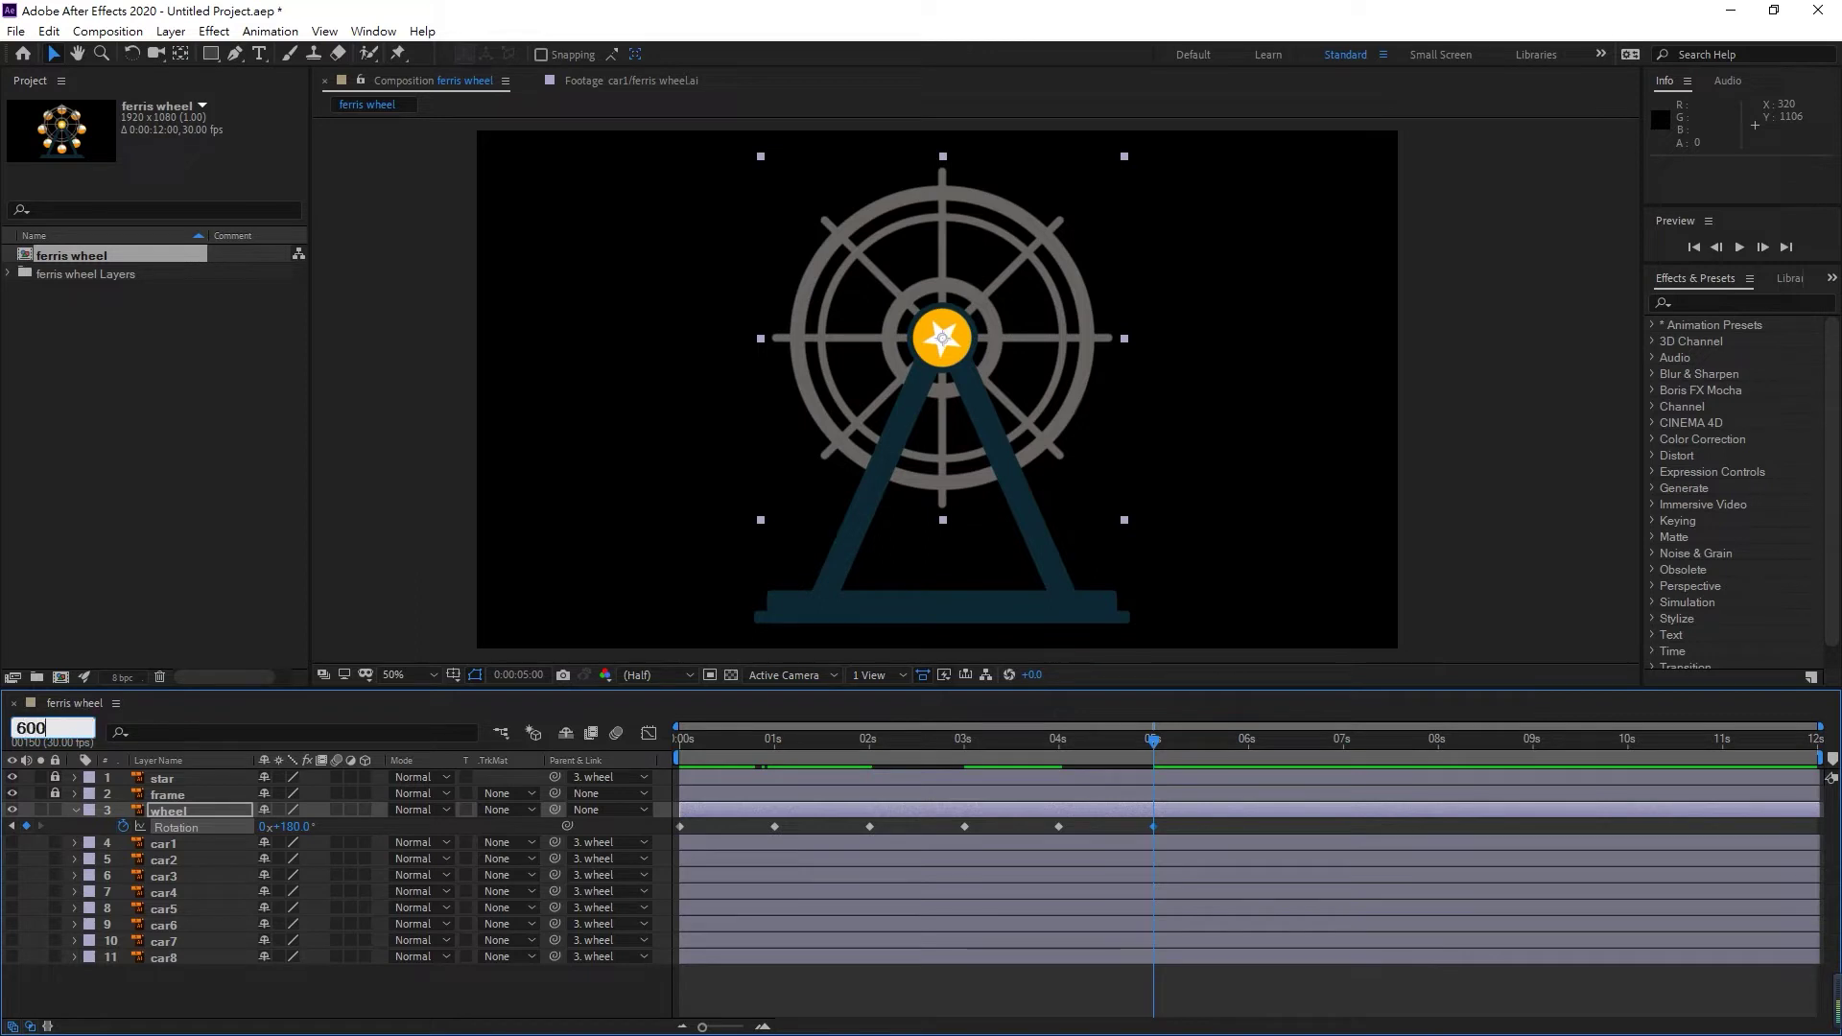
text(00)
key(Return)
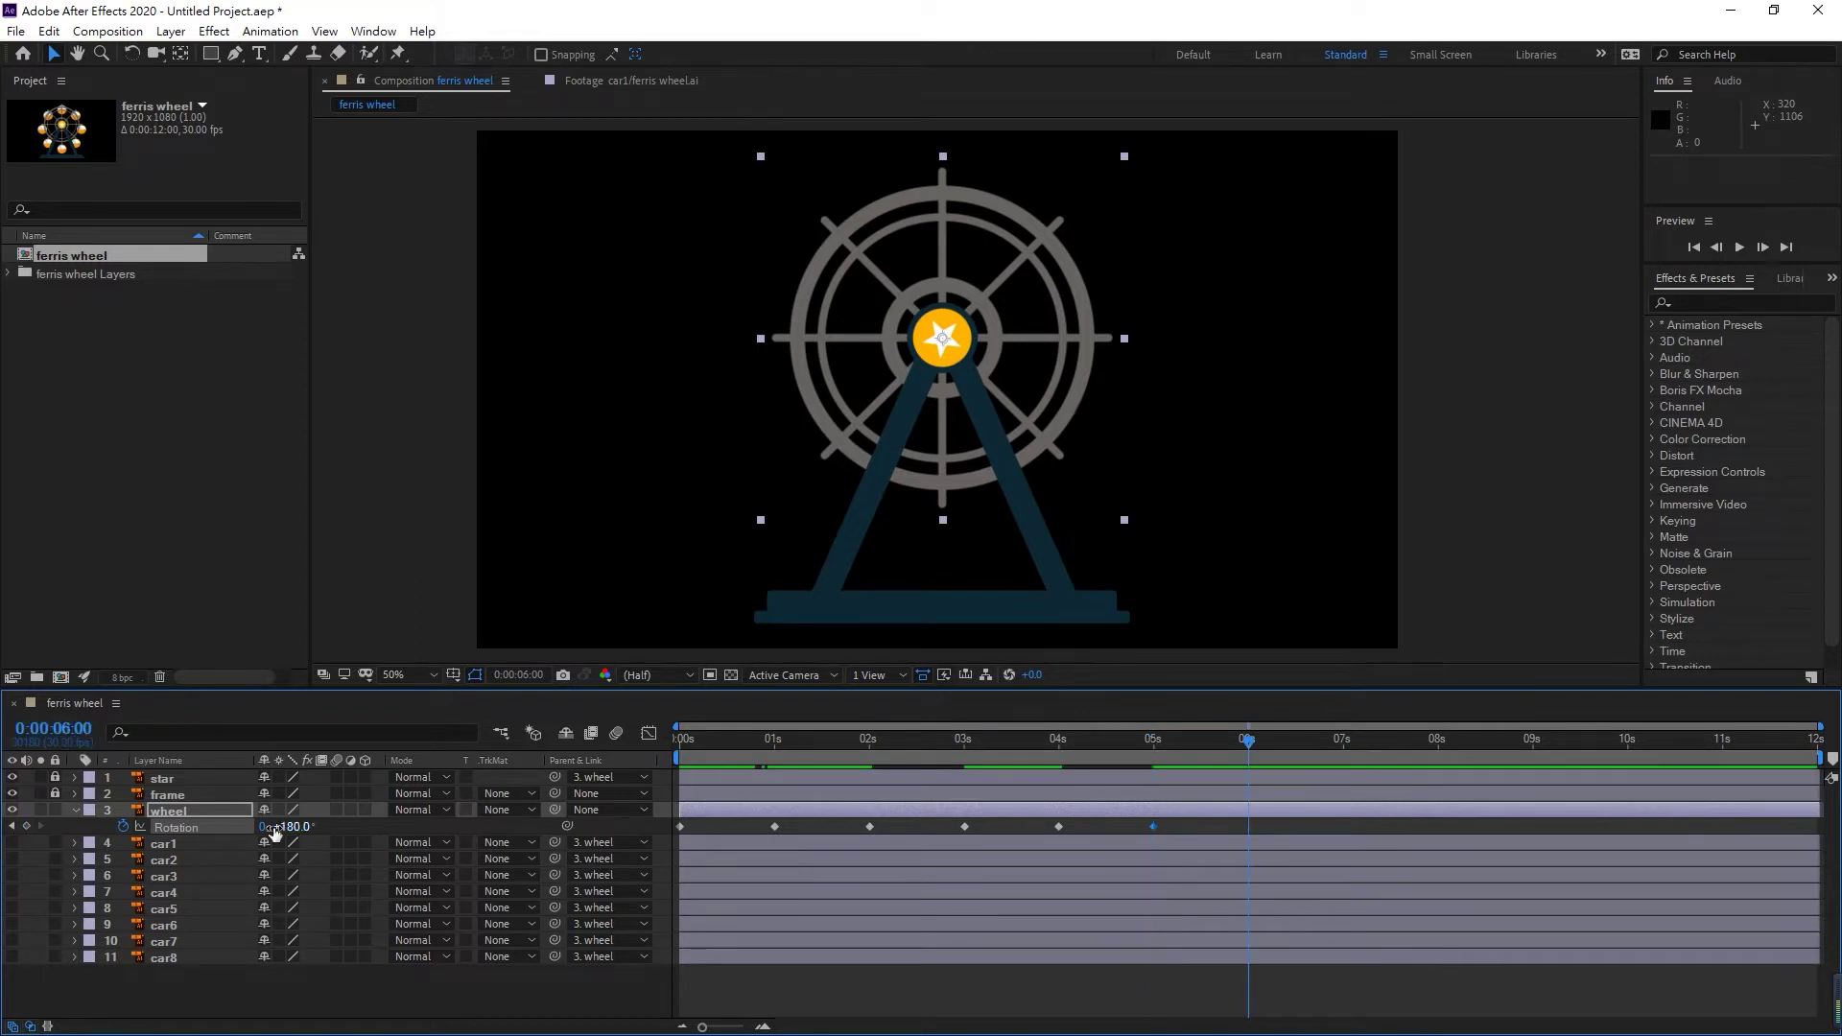
click(26, 827)
- Add a wheel Rotation keyframe at 0:00:07:00 by adding 60° to the value, making it 240°
click(75, 726)
text(700)
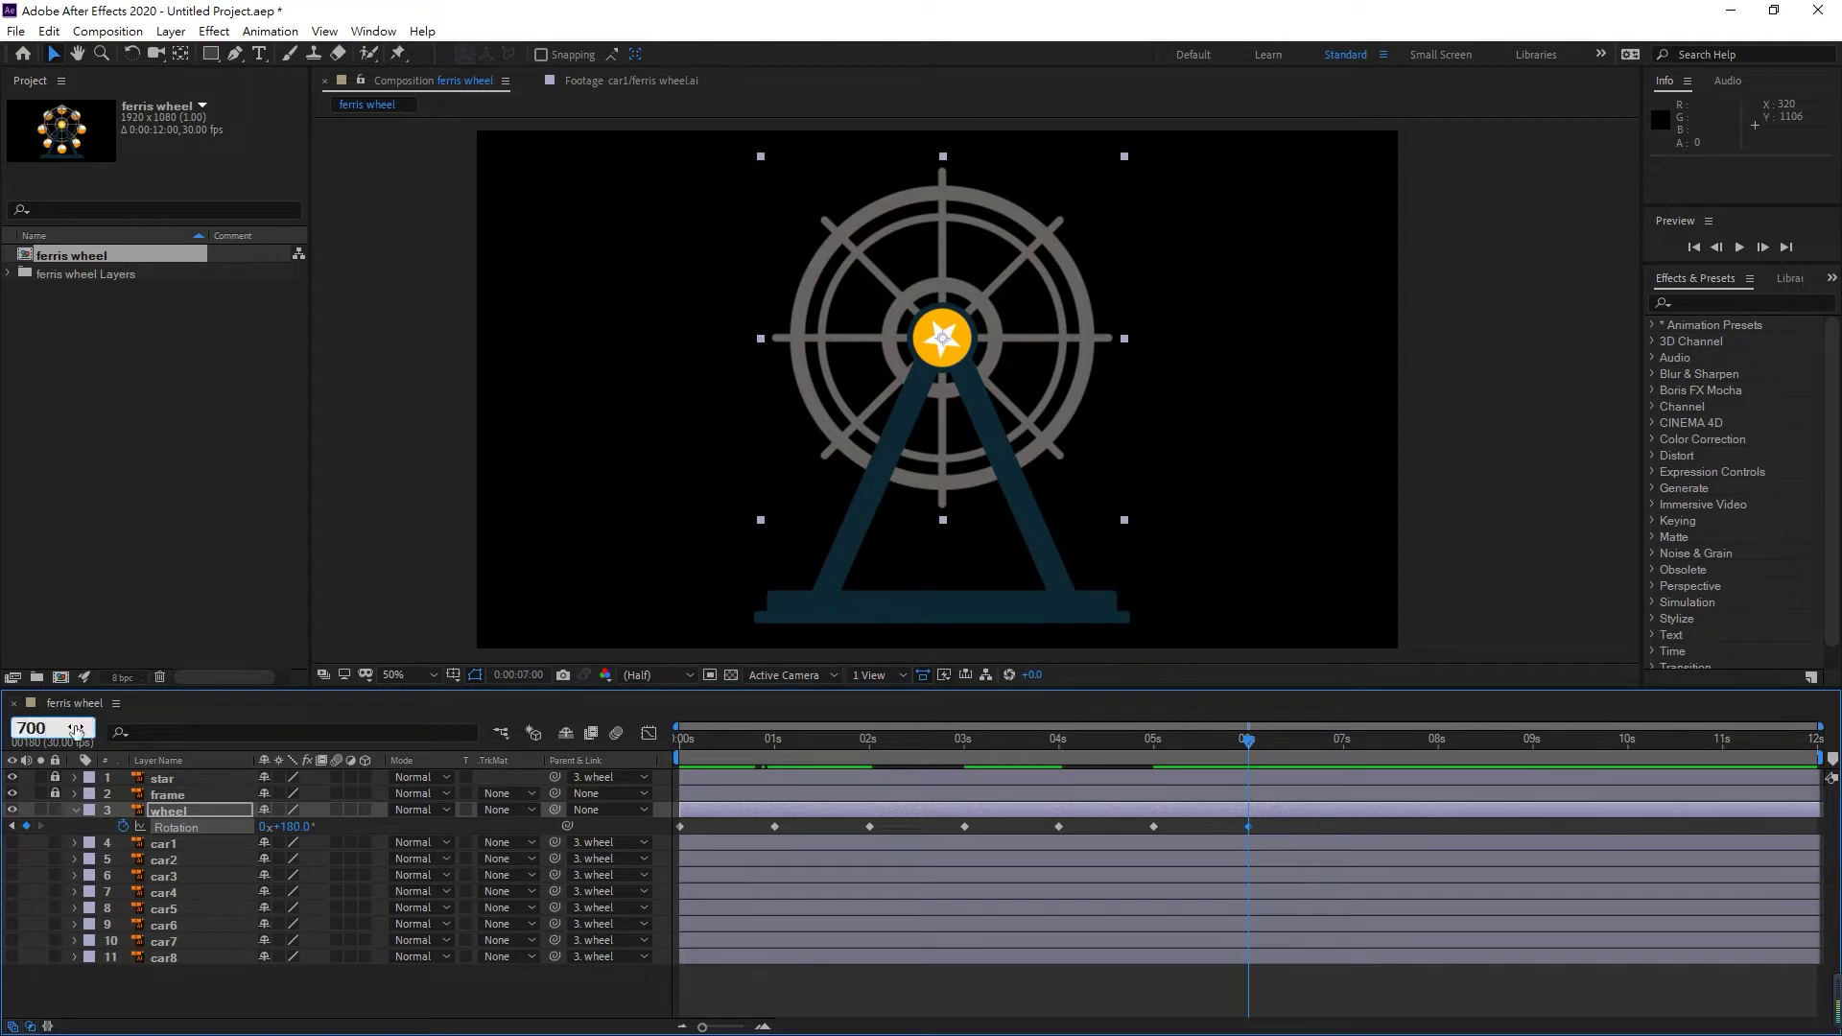
key(Return)
click(292, 827)
text(+60)
key(Return)
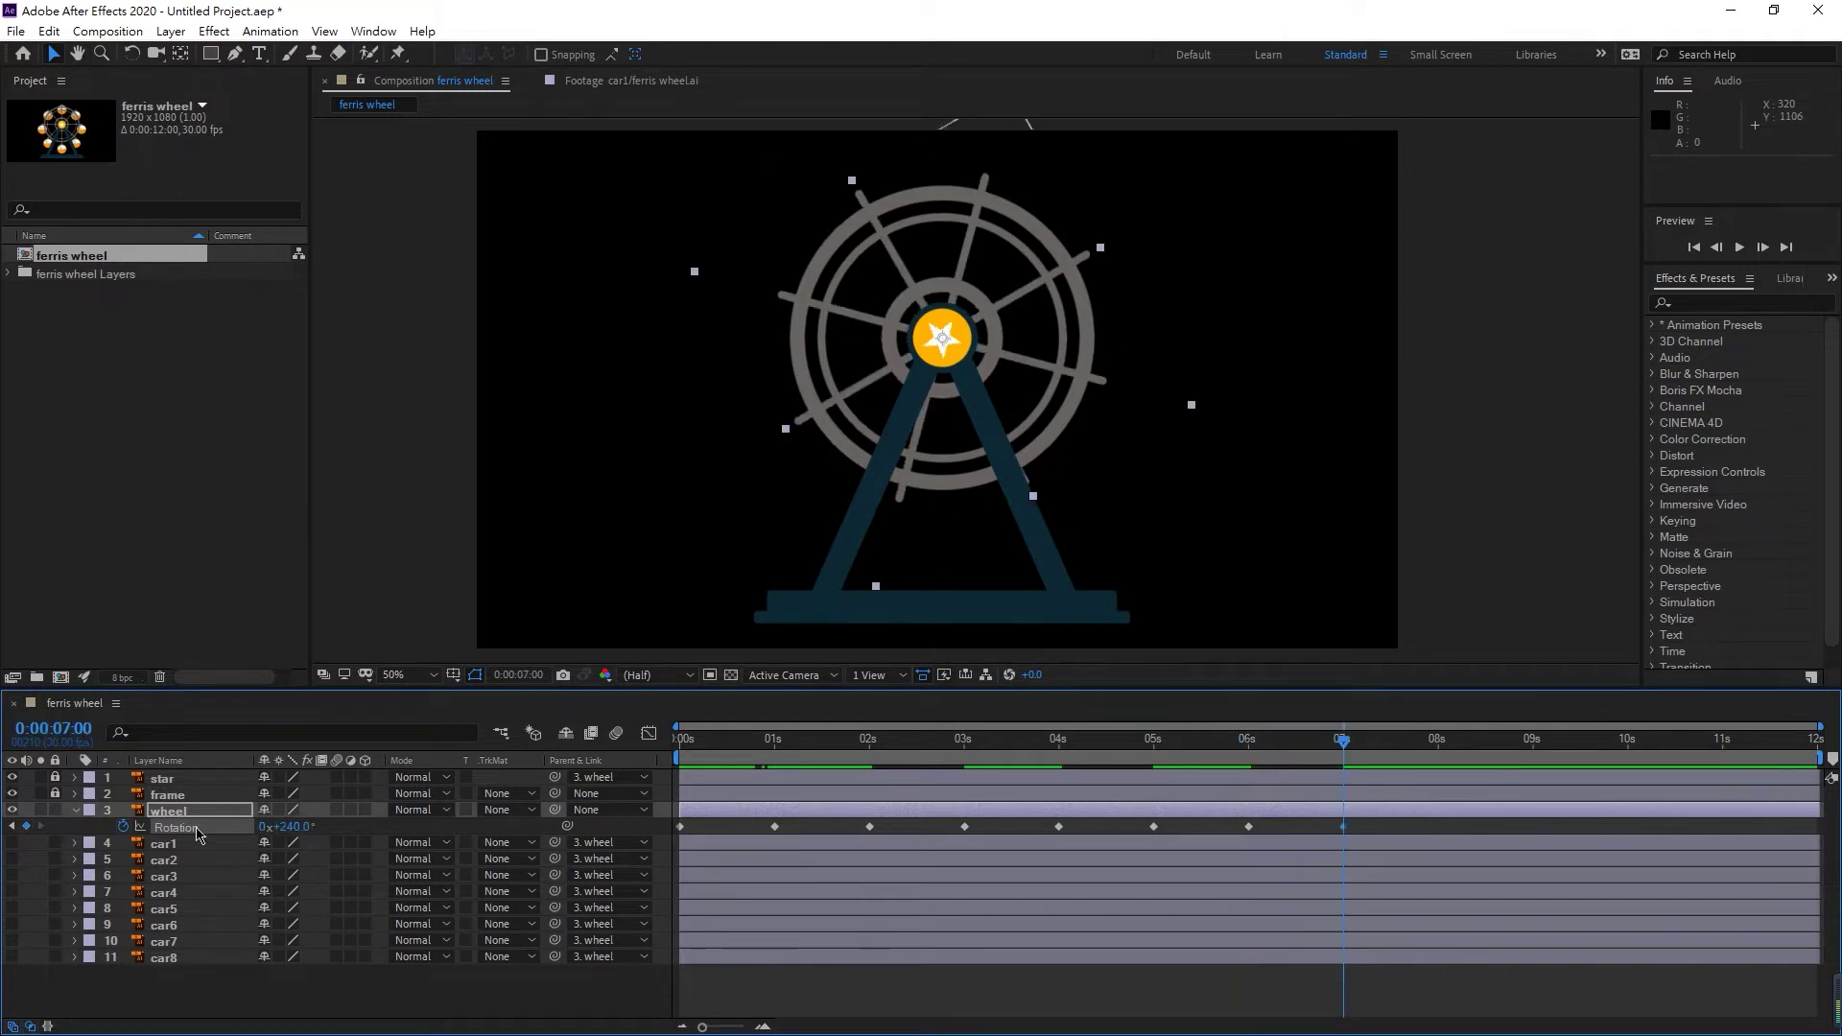
- Add a wheel Rotation keyframe at 0:00:08:00 that holds the 240° value
click(75, 727)
text(800)
key(Return)
click(27, 826)
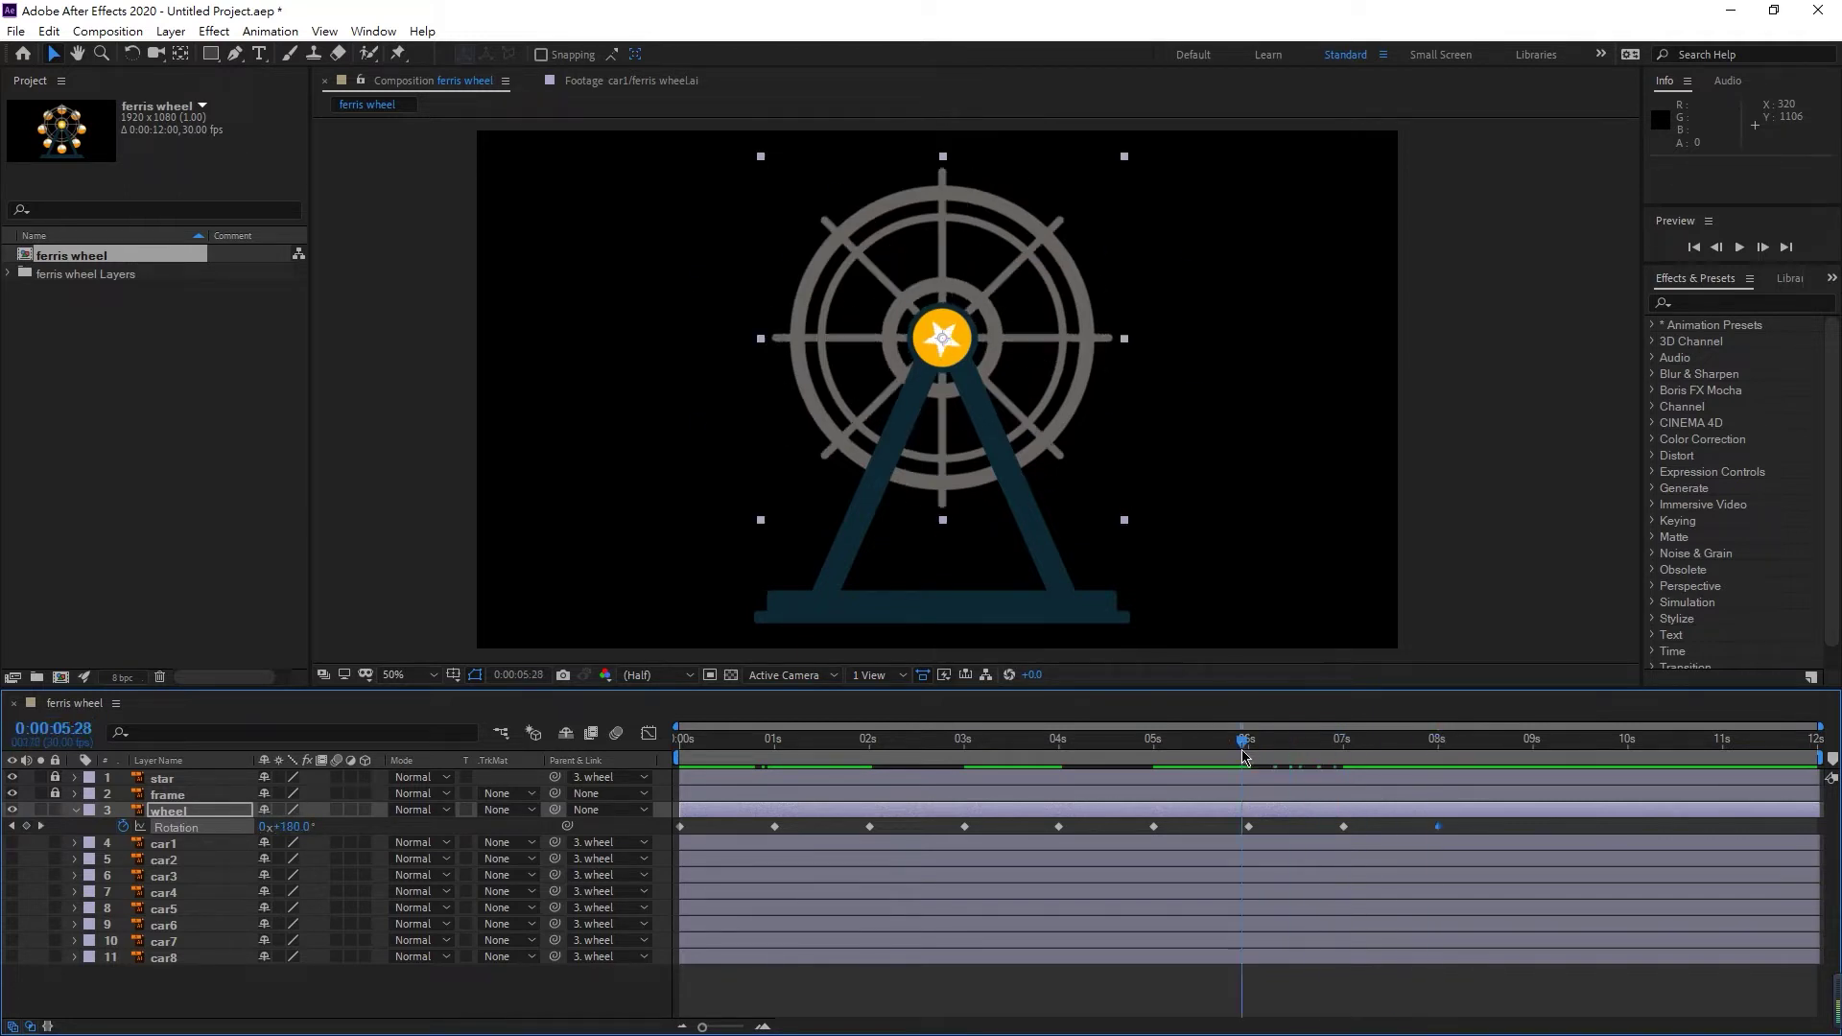
- Add a wheel Rotation keyframe at 0:00:09:00 by adding 60° to the value, making it 300°
click(72, 729)
text(900)
key(Return)
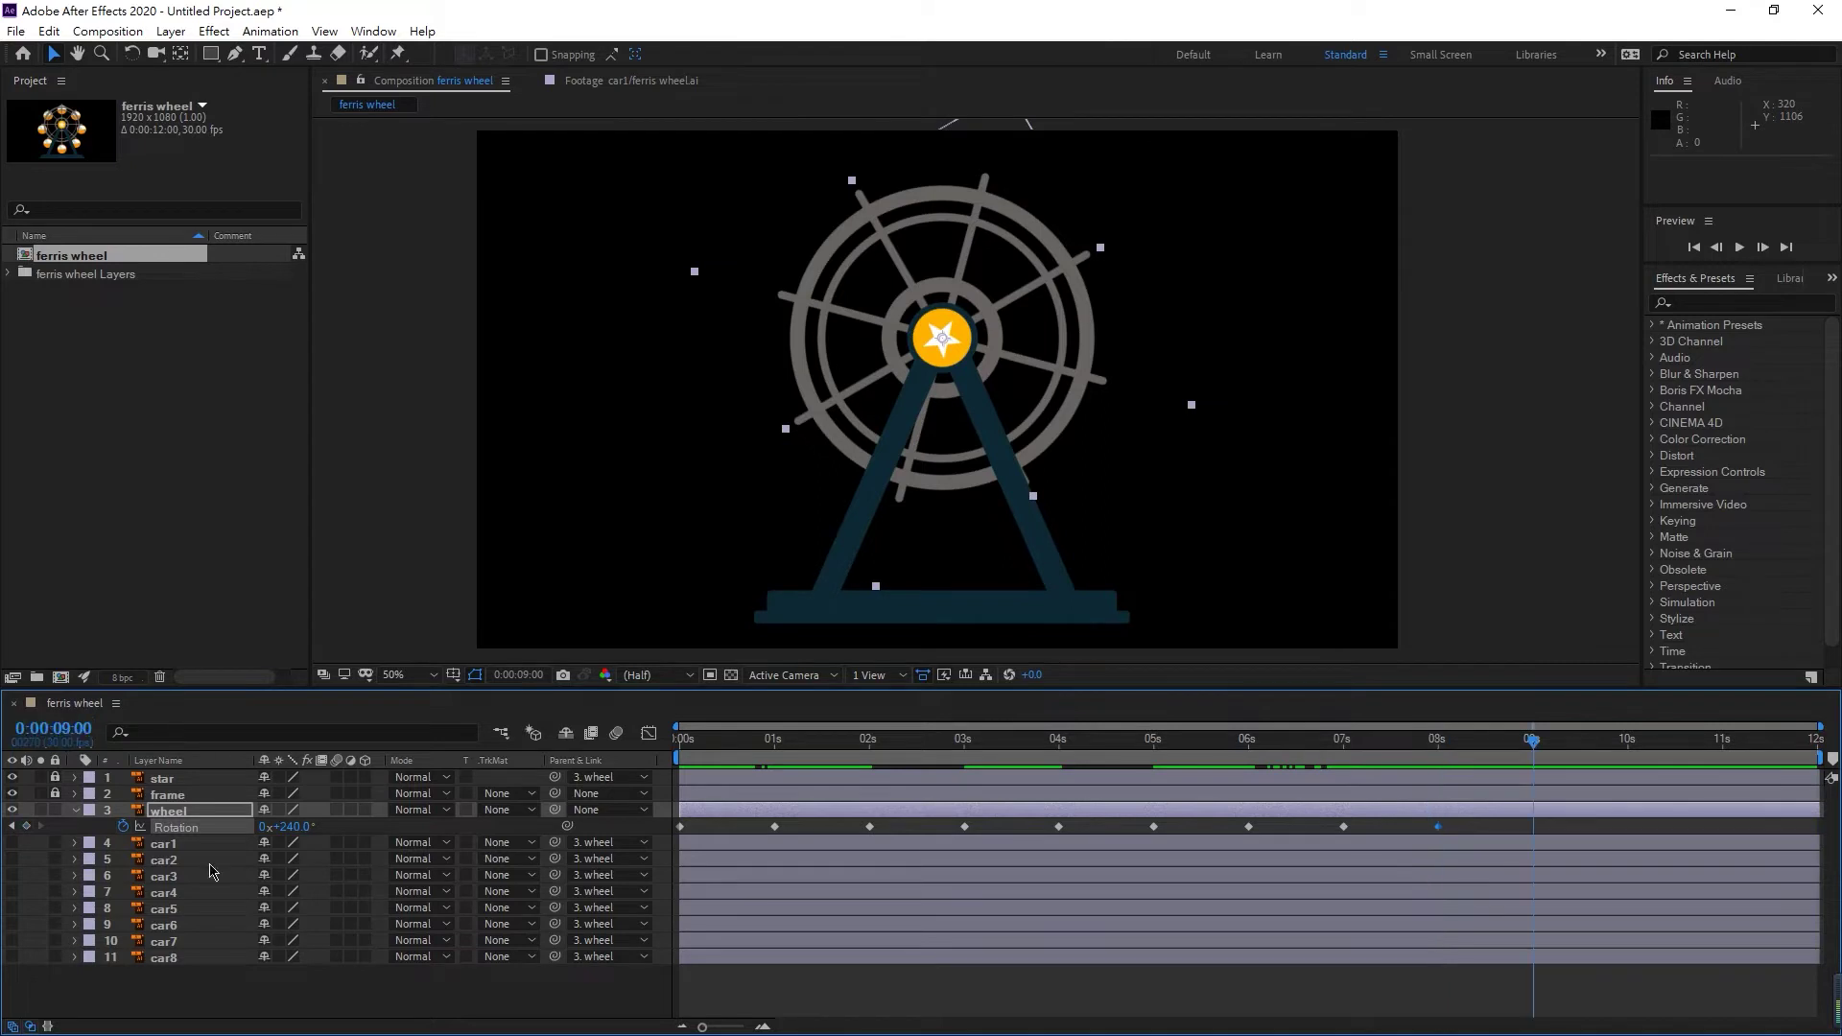
click(288, 827)
text(+60)
key(Return)
- Add a wheel Rotation keyframe at 0:00:10:00 that holds the 300° value
click(72, 728)
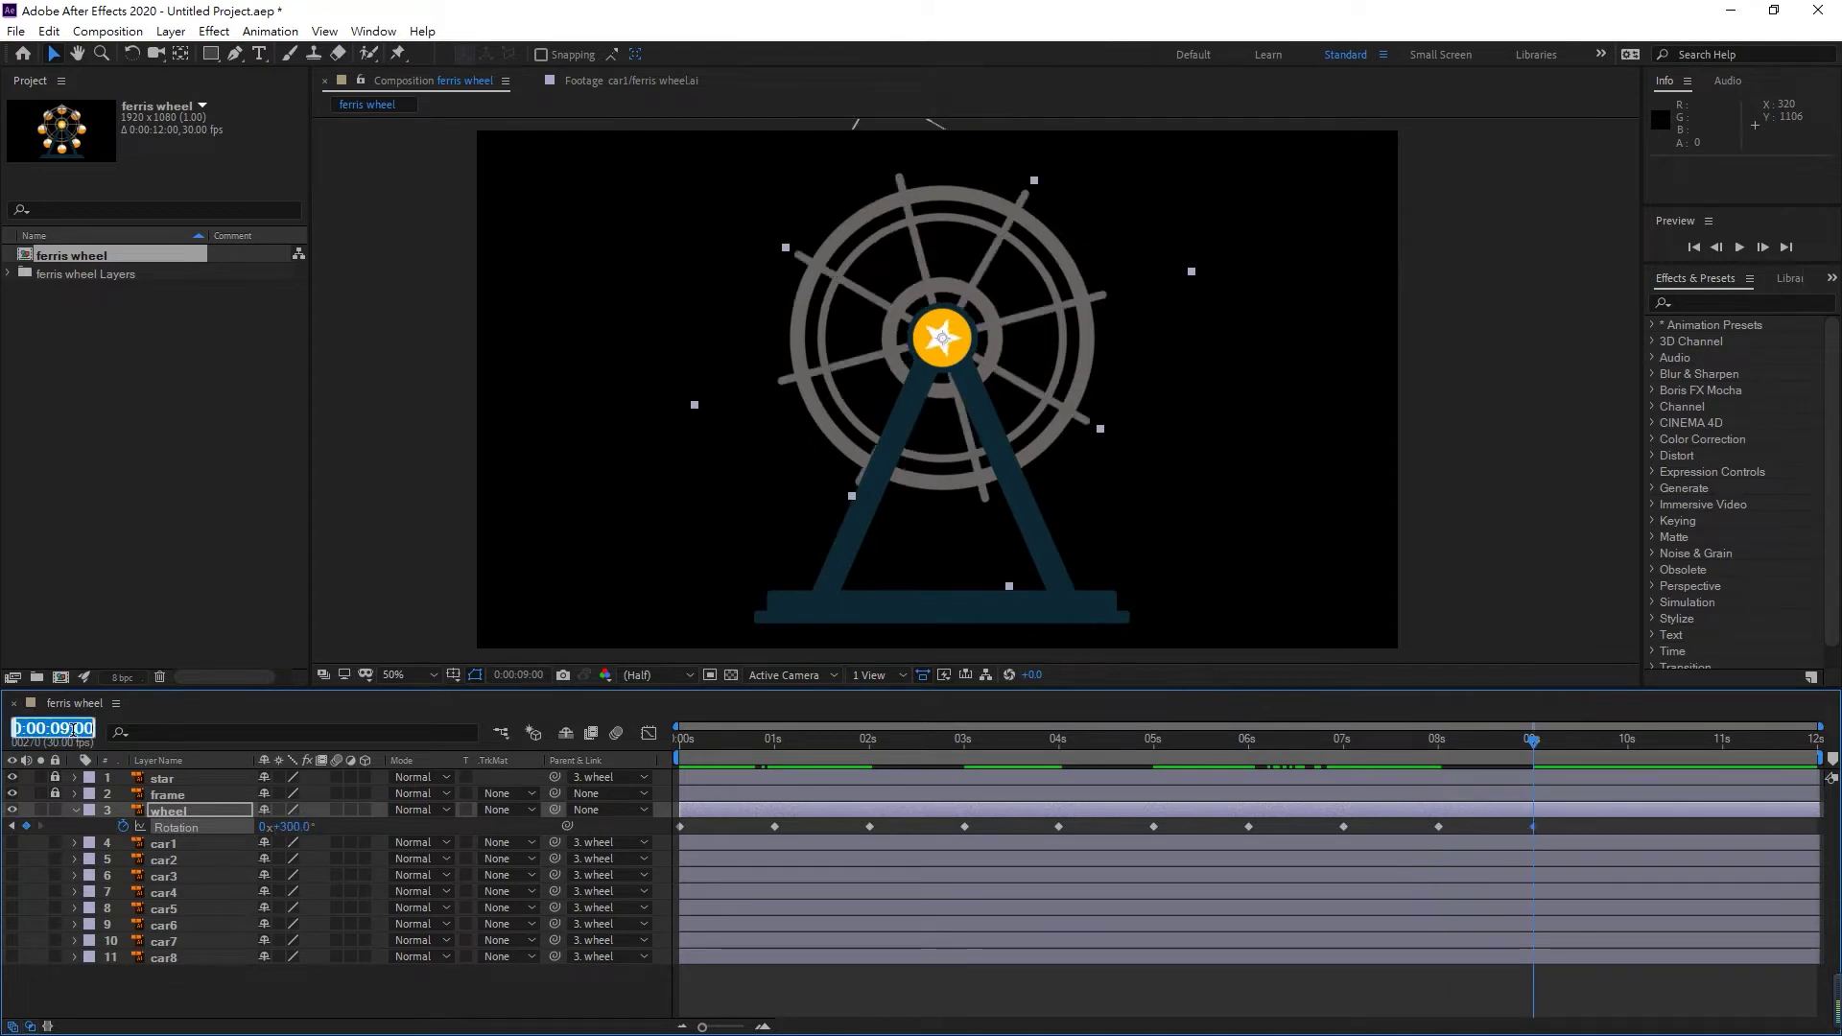
text(1000)
key(Return)
click(26, 826)
- Add a wheel Rotation keyframe at 0:00:11:00 by adding 60° to the value, completing one full turn
click(72, 729)
text(1100)
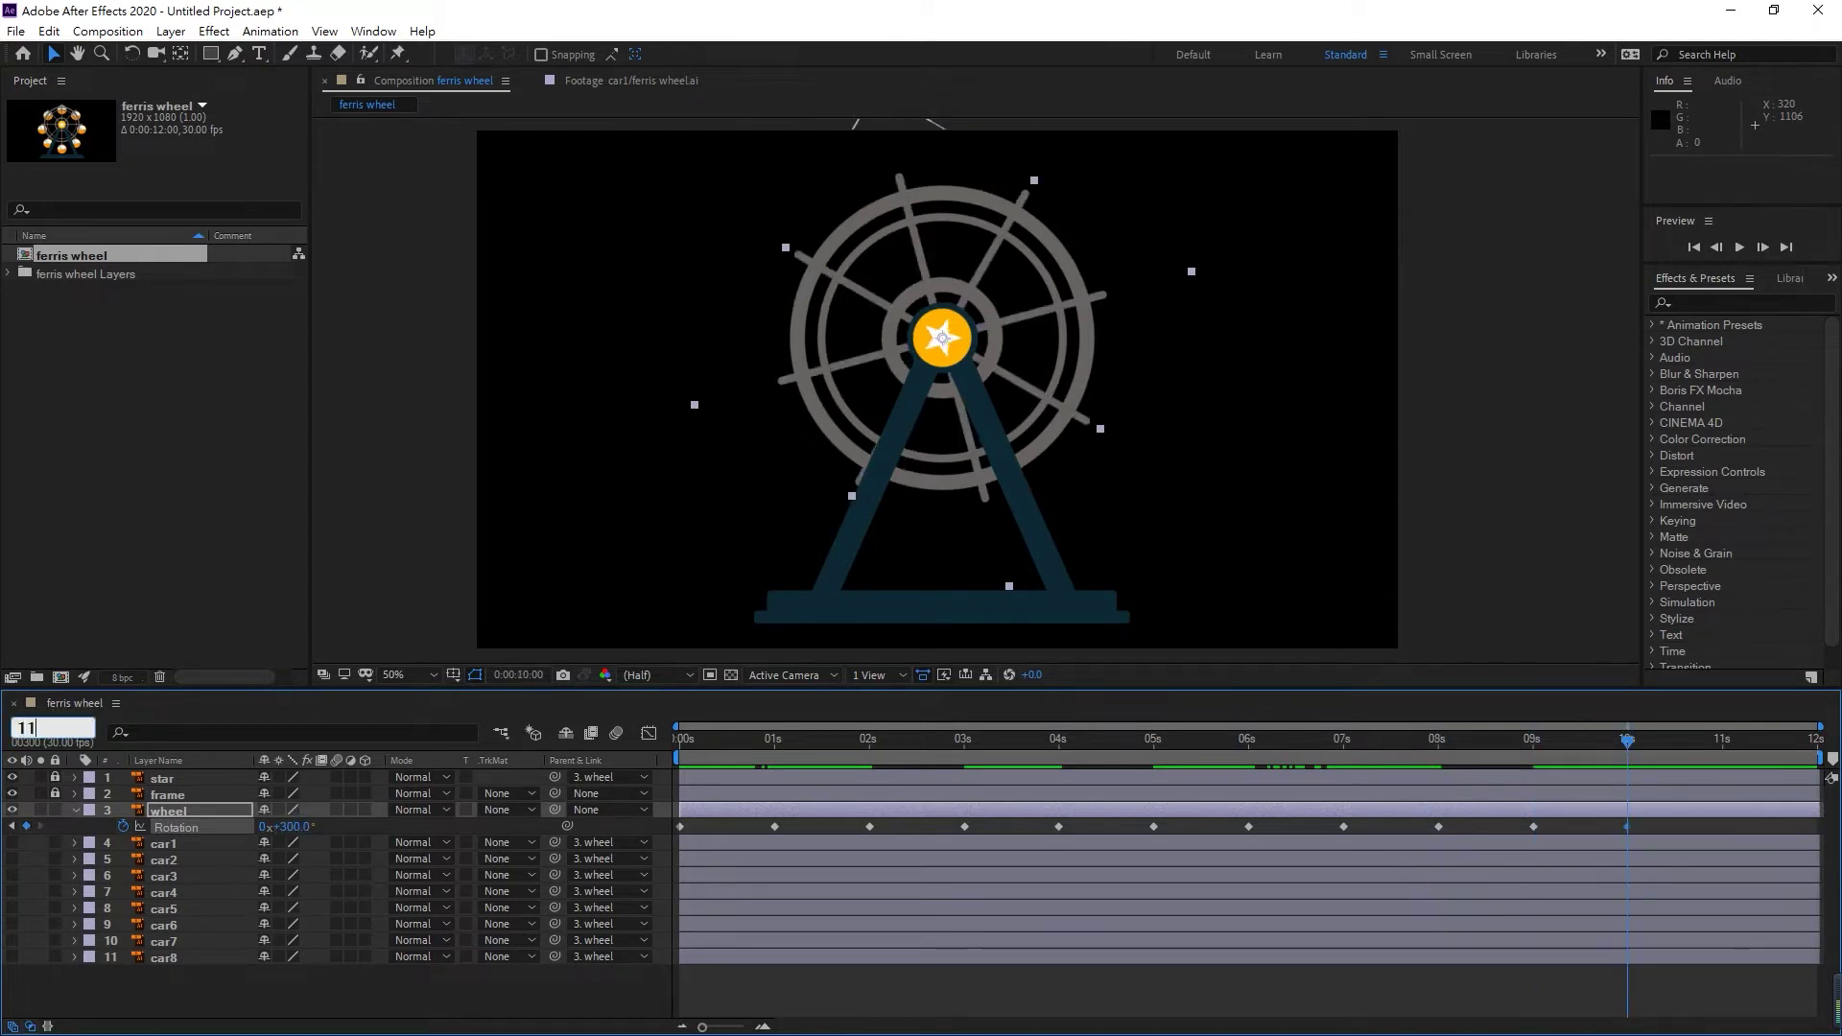
key(Return)
click(288, 827)
text(+60)
key(Return)
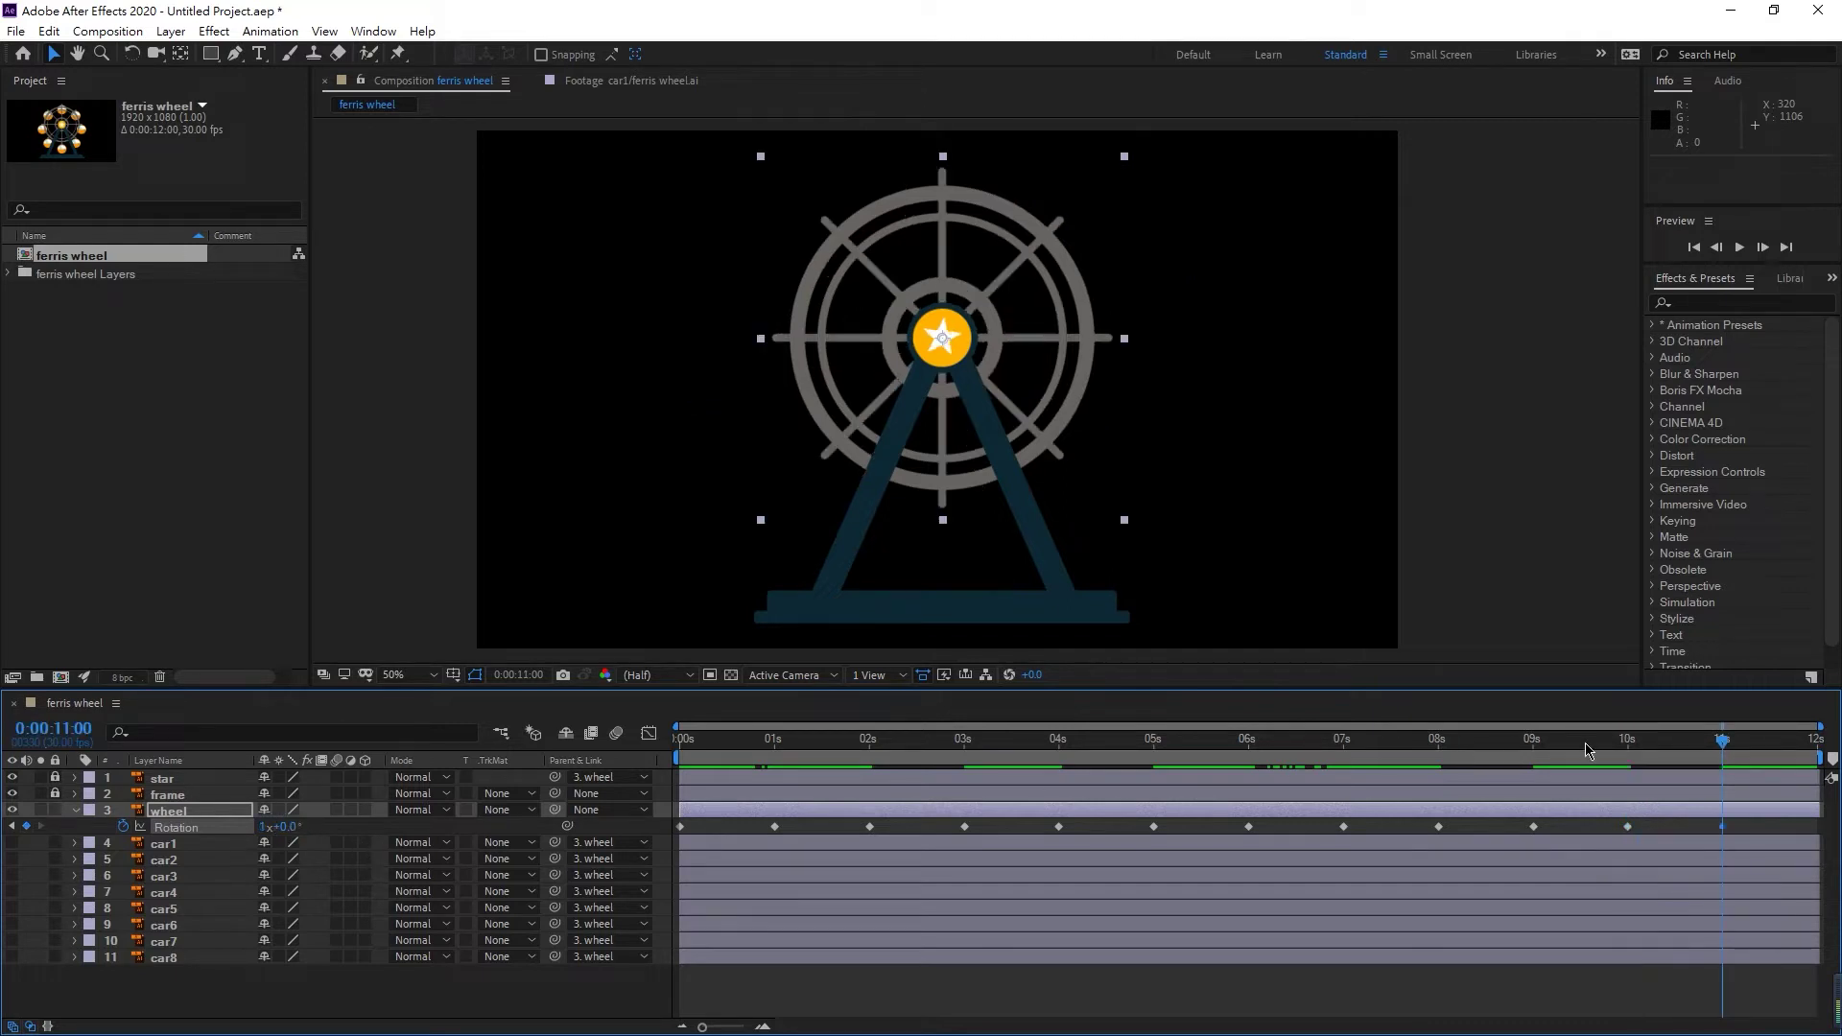
- Scrub through the timeline and play the animation from the start to check the wheel's alternating turns and pauses
drag(1695, 750, 1722, 750)
drag(1736, 749, 1817, 749)
drag(679, 746, 1120, 754)
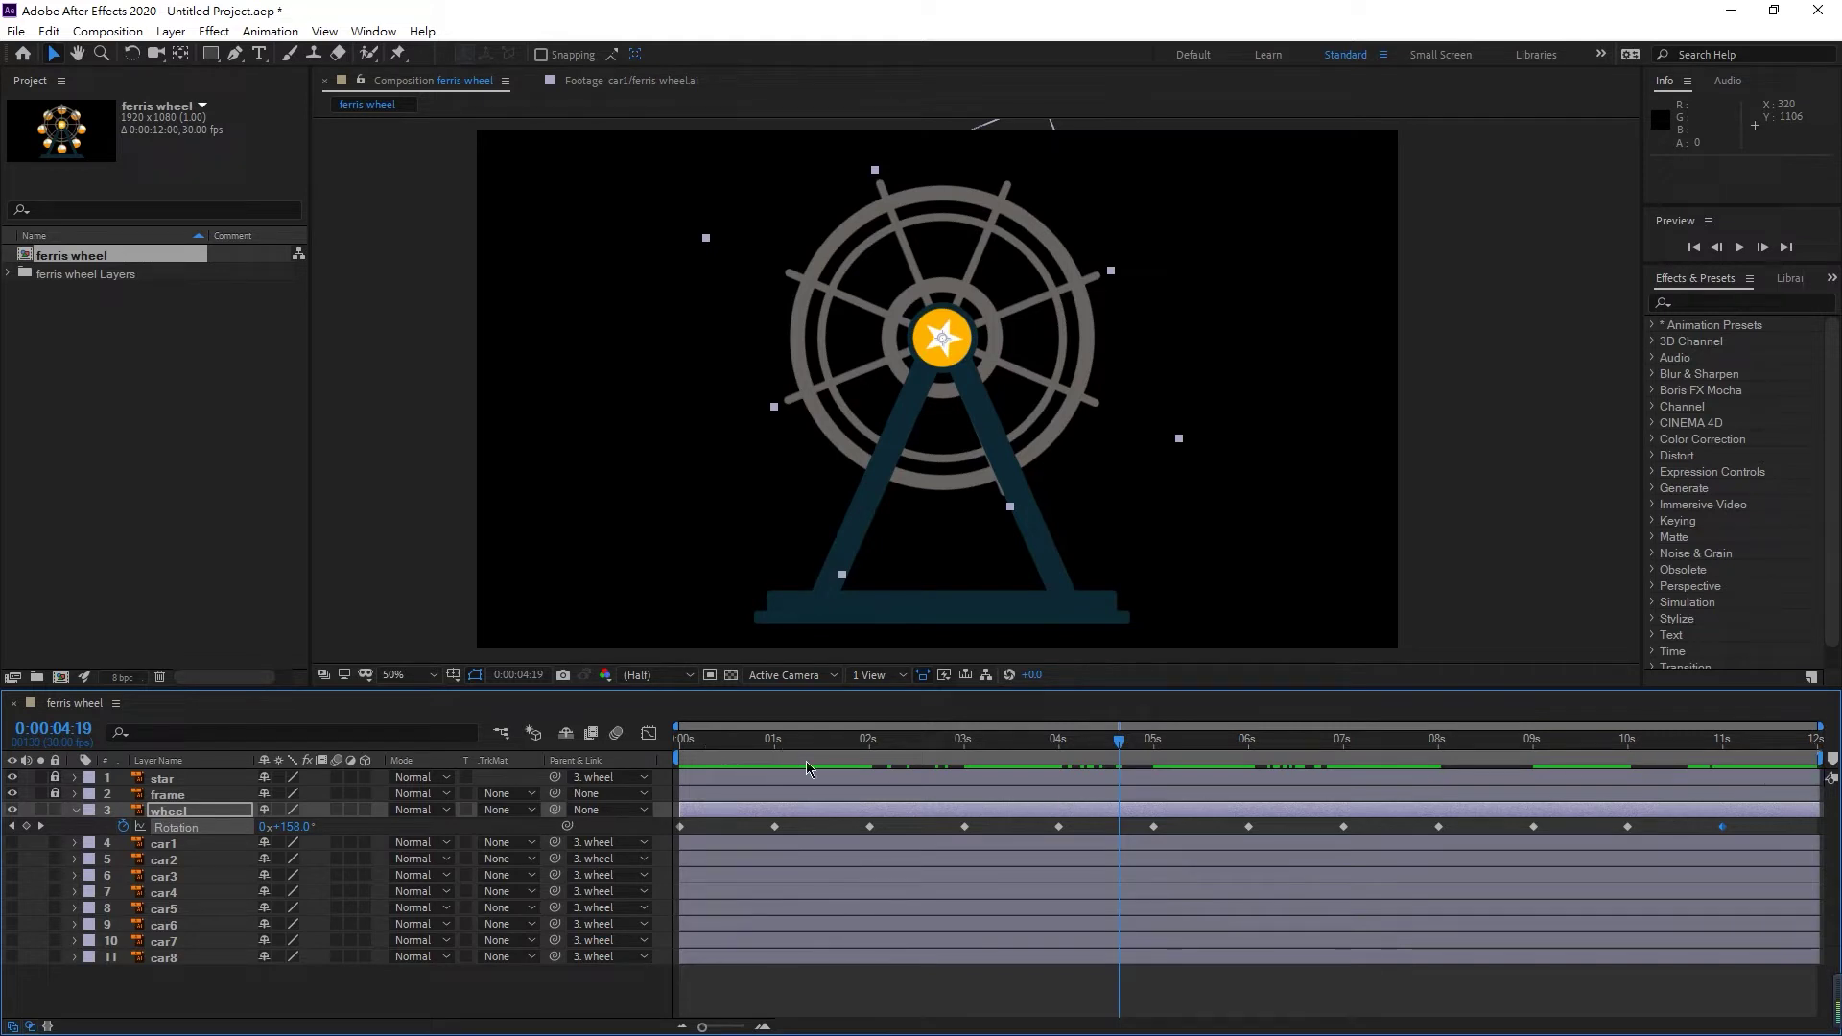
click(1030, 748)
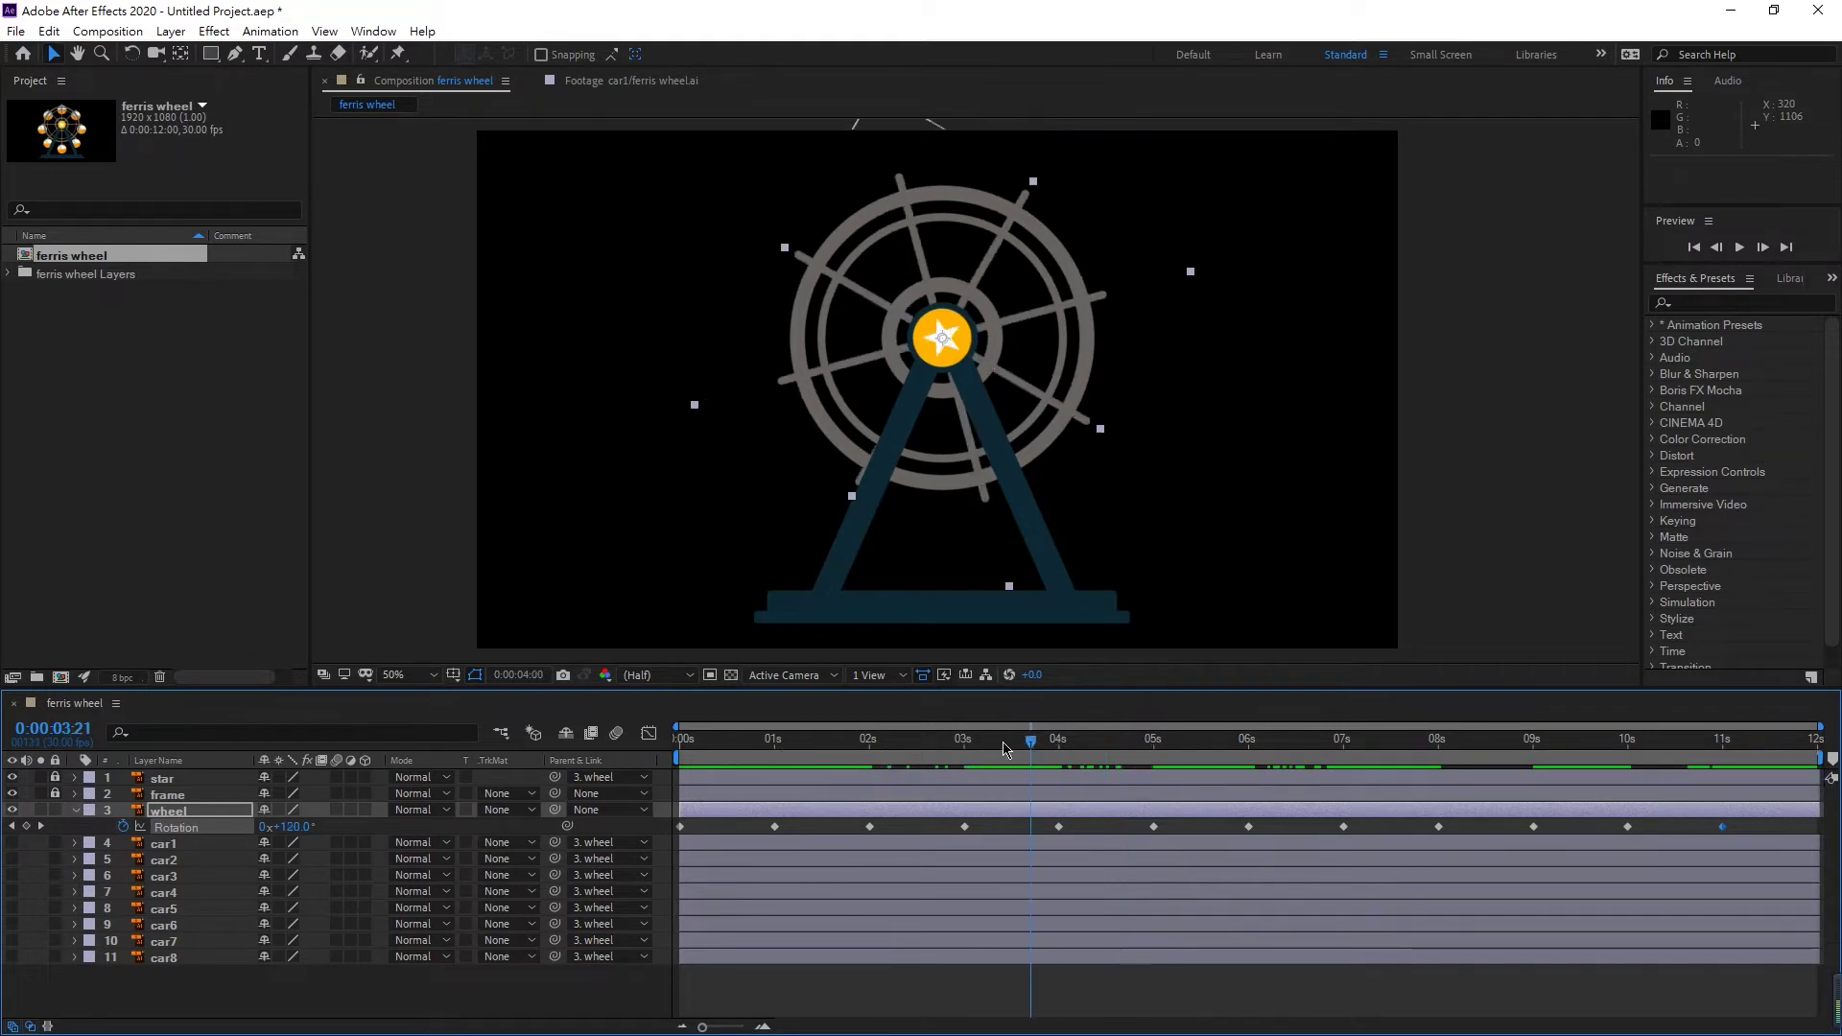
drag(1004, 749, 1831, 751)
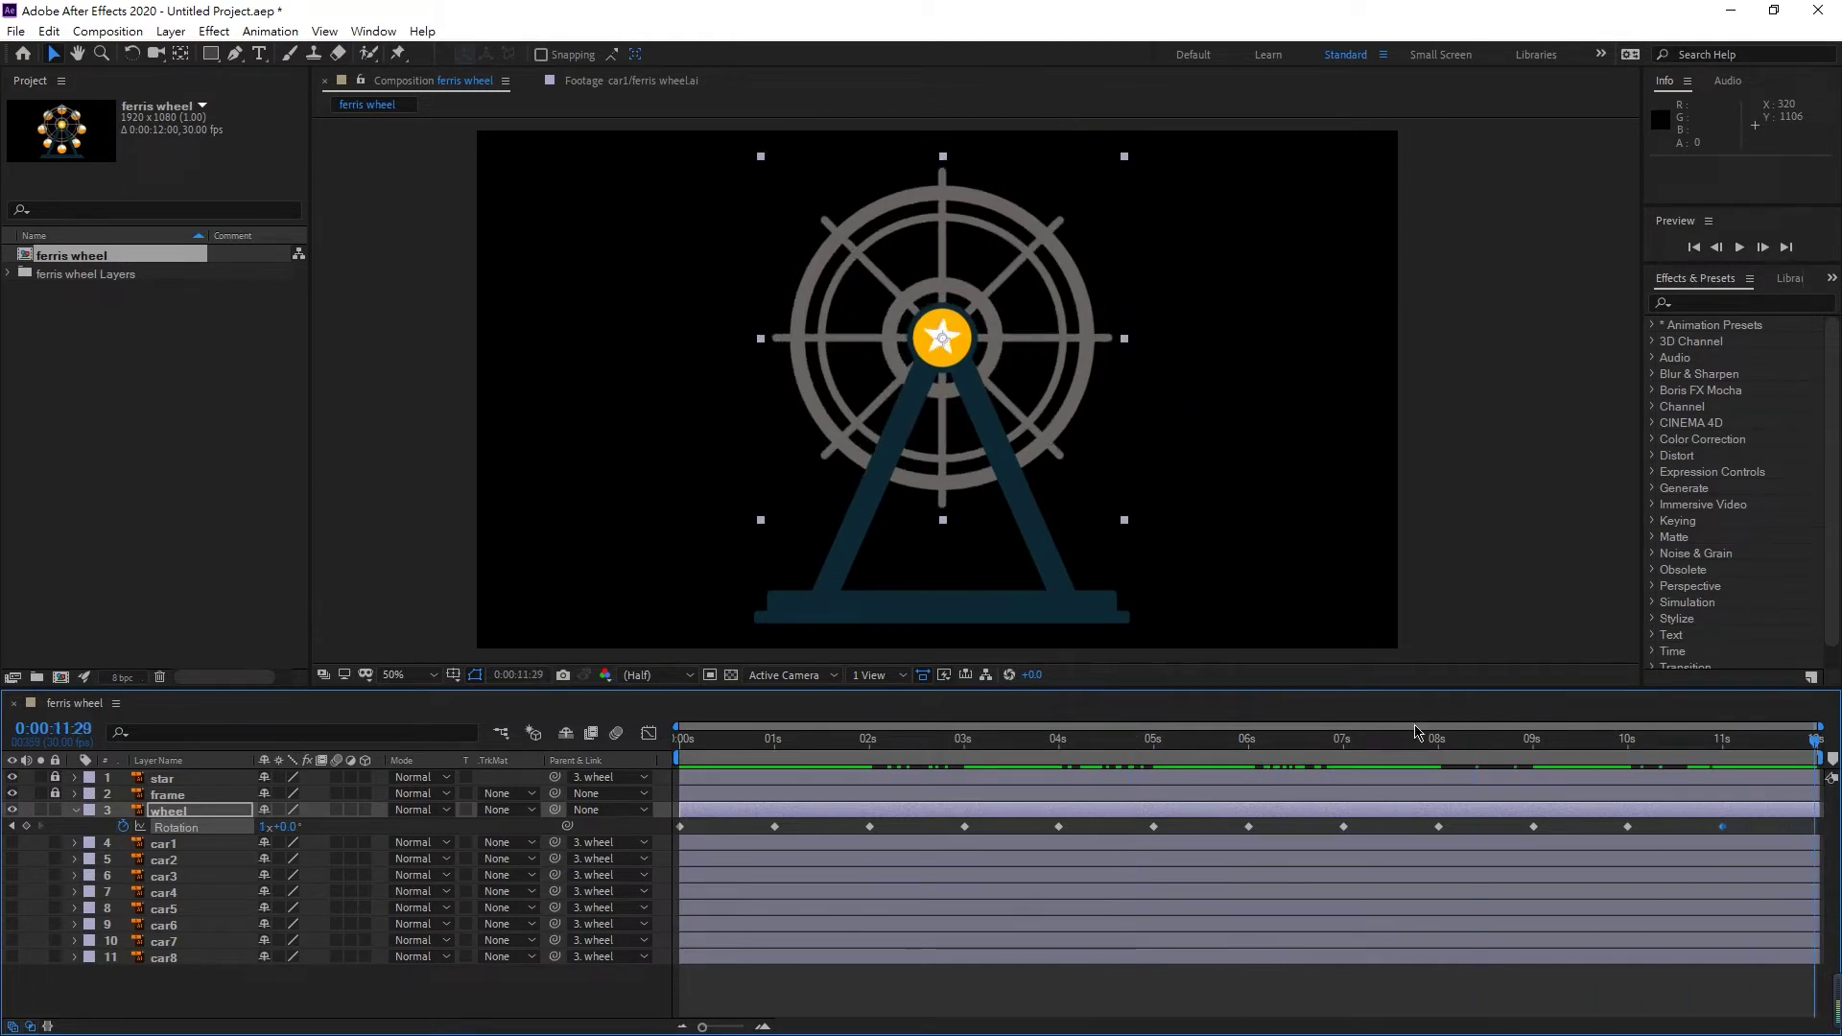
drag(867, 748, 614, 758)
key(space)
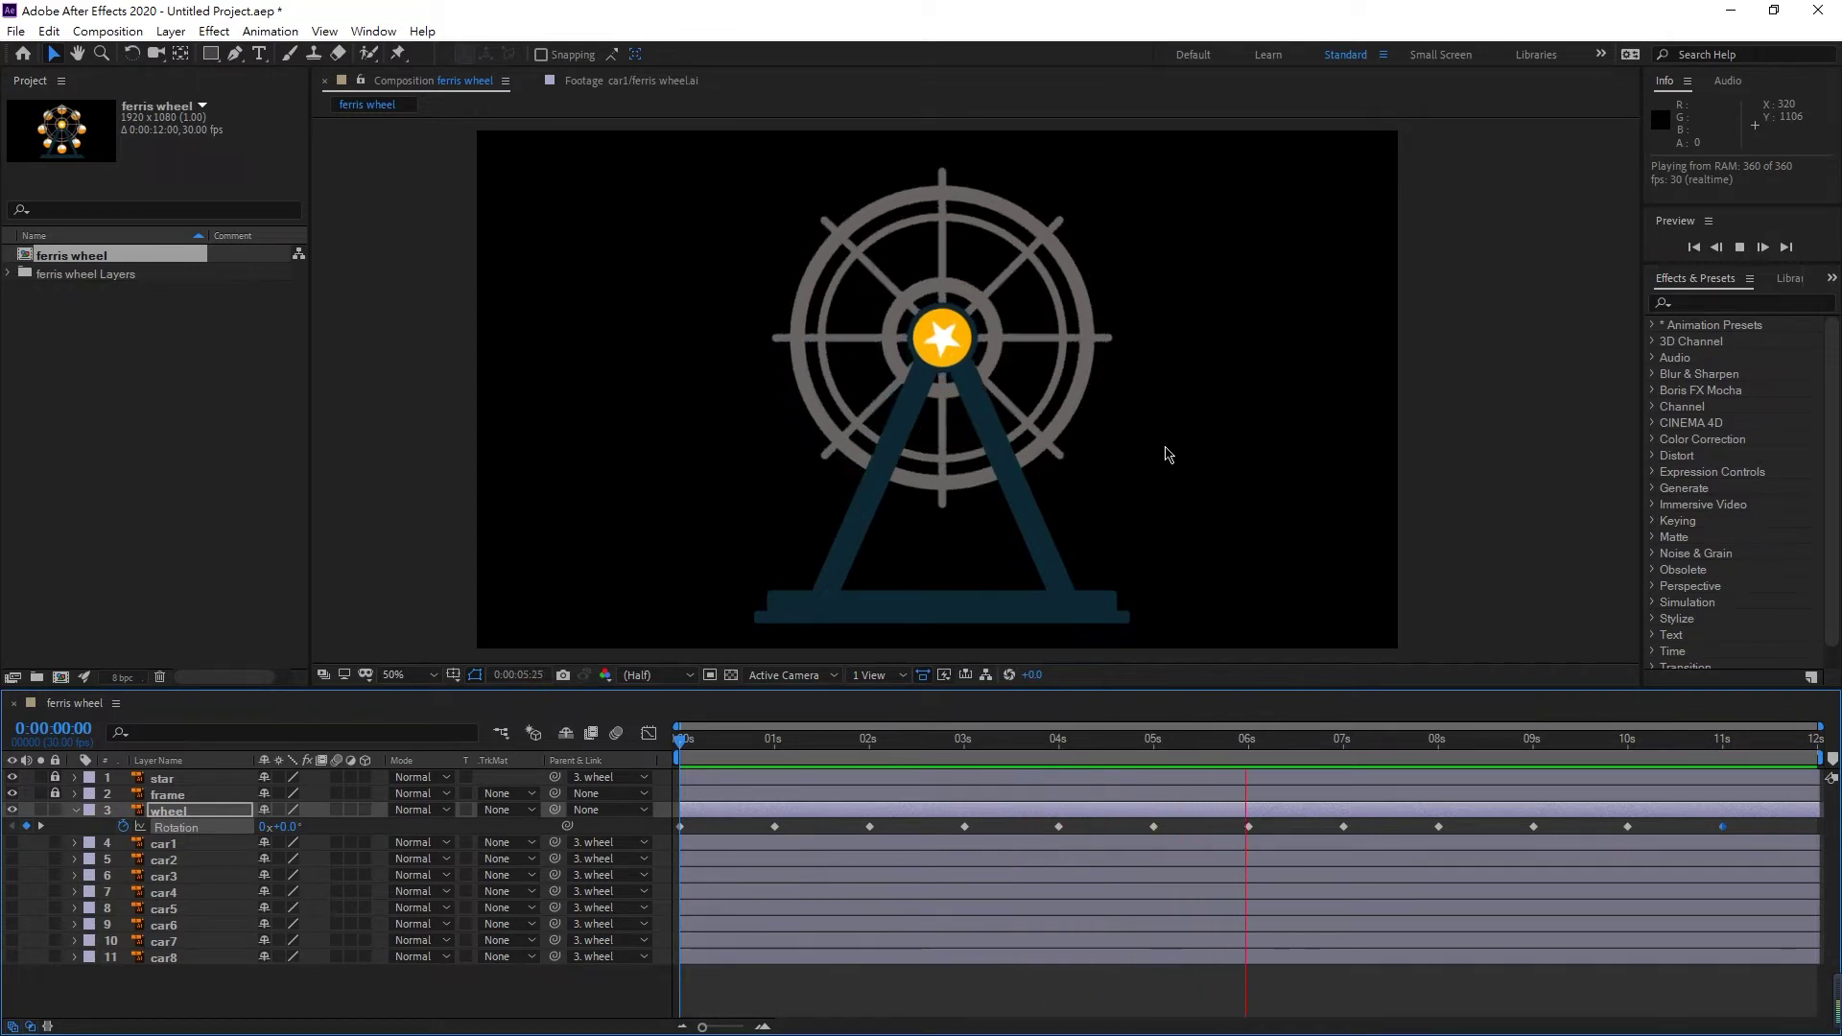
key(space)
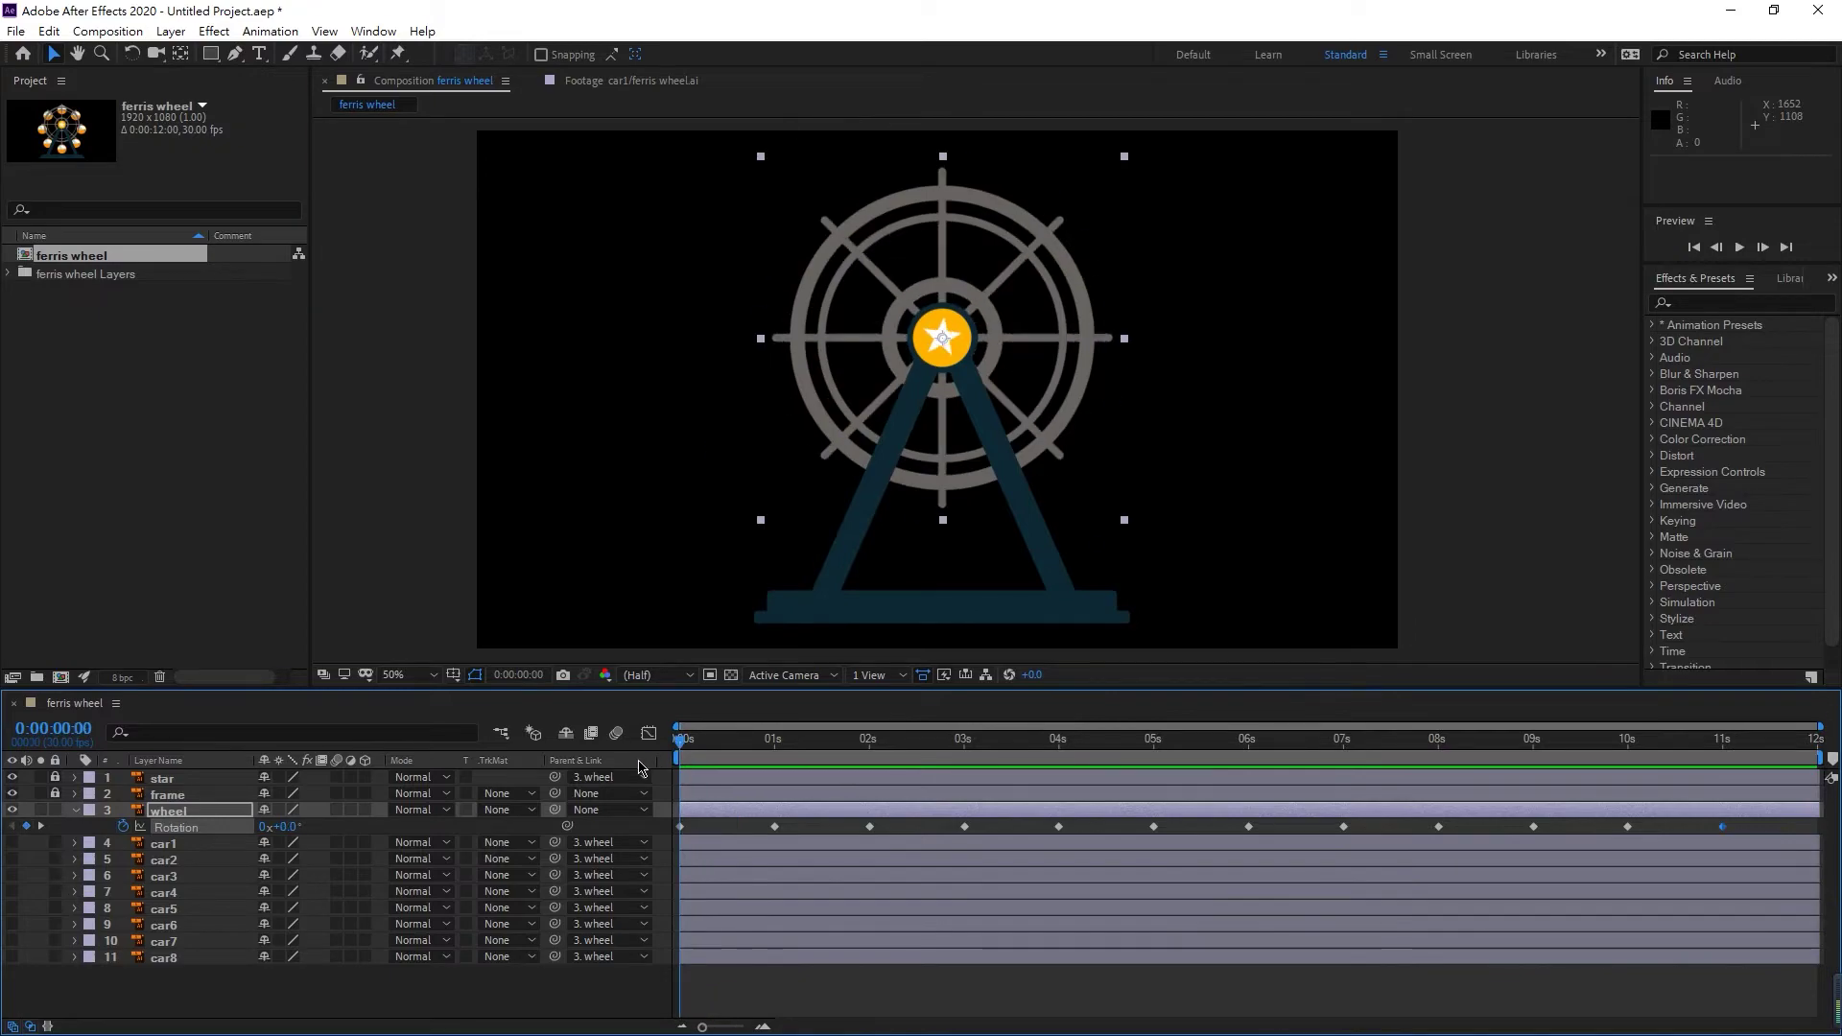
- Switch to the finished ferris wheel reference animation to examine how the wheel stops, and return to After Effects
key(alt+Tab)
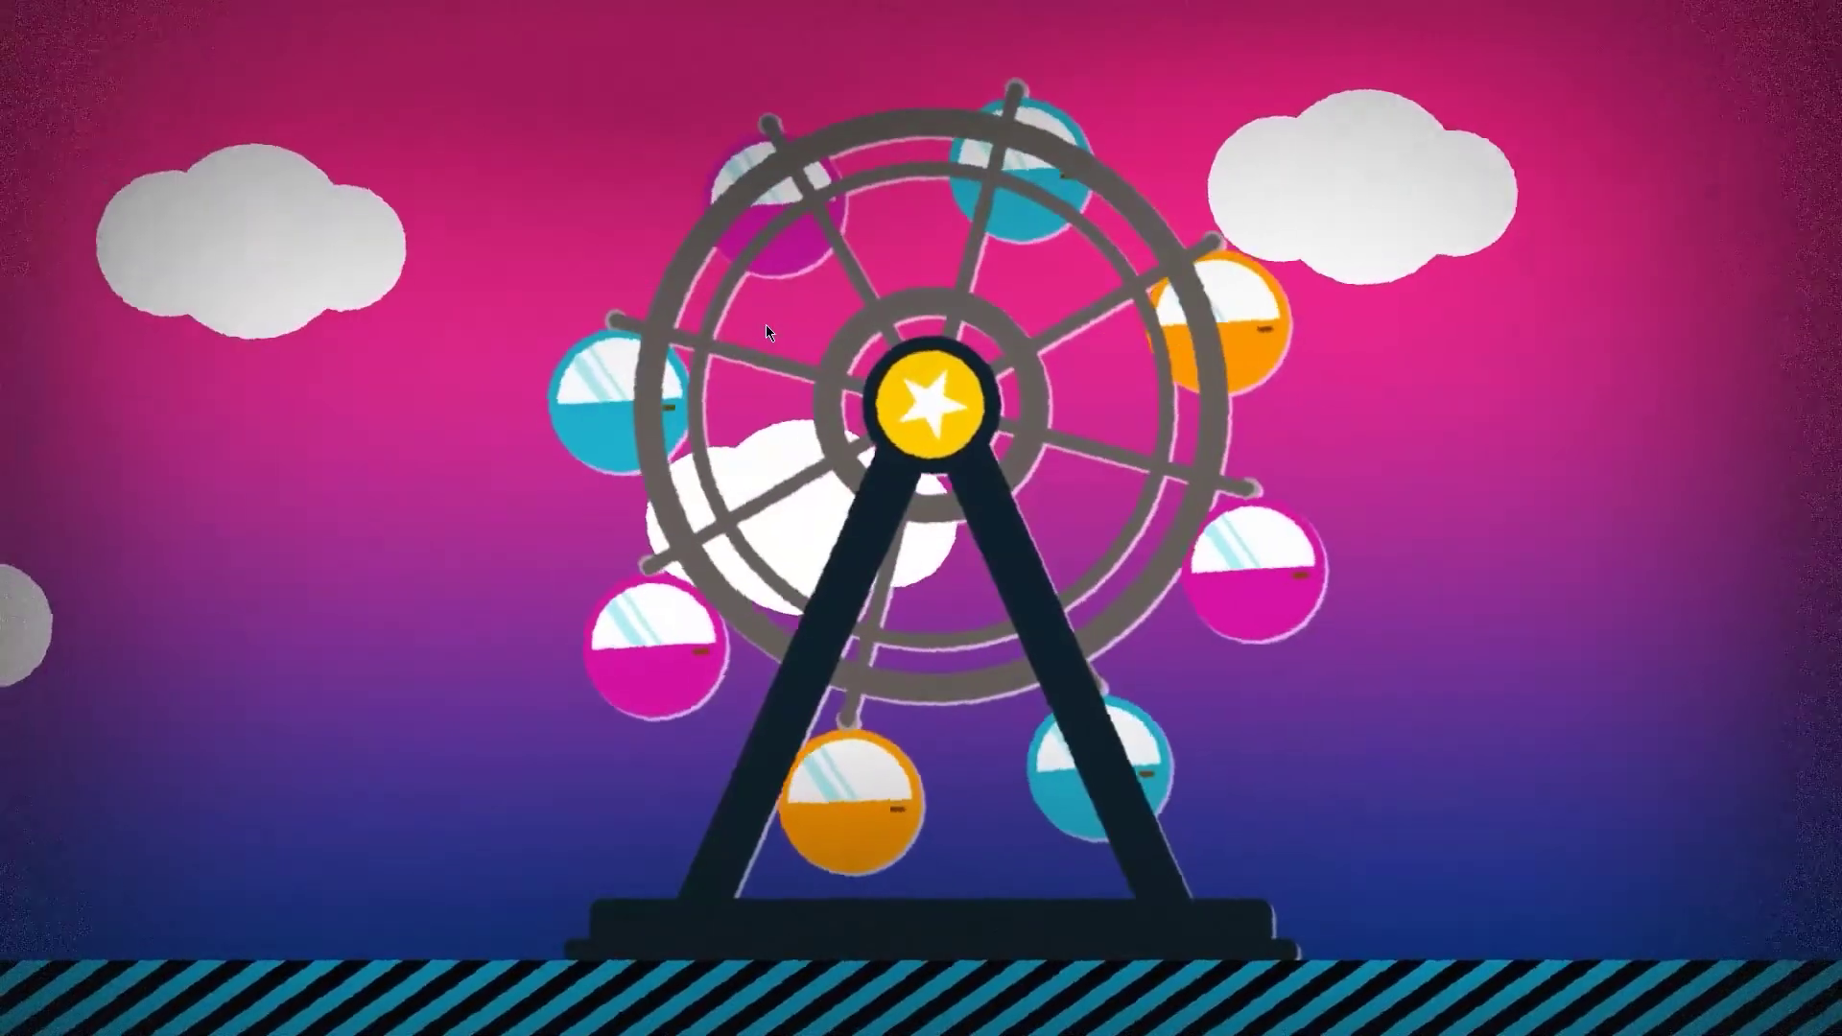
click(766, 331)
key(alt+Tab)
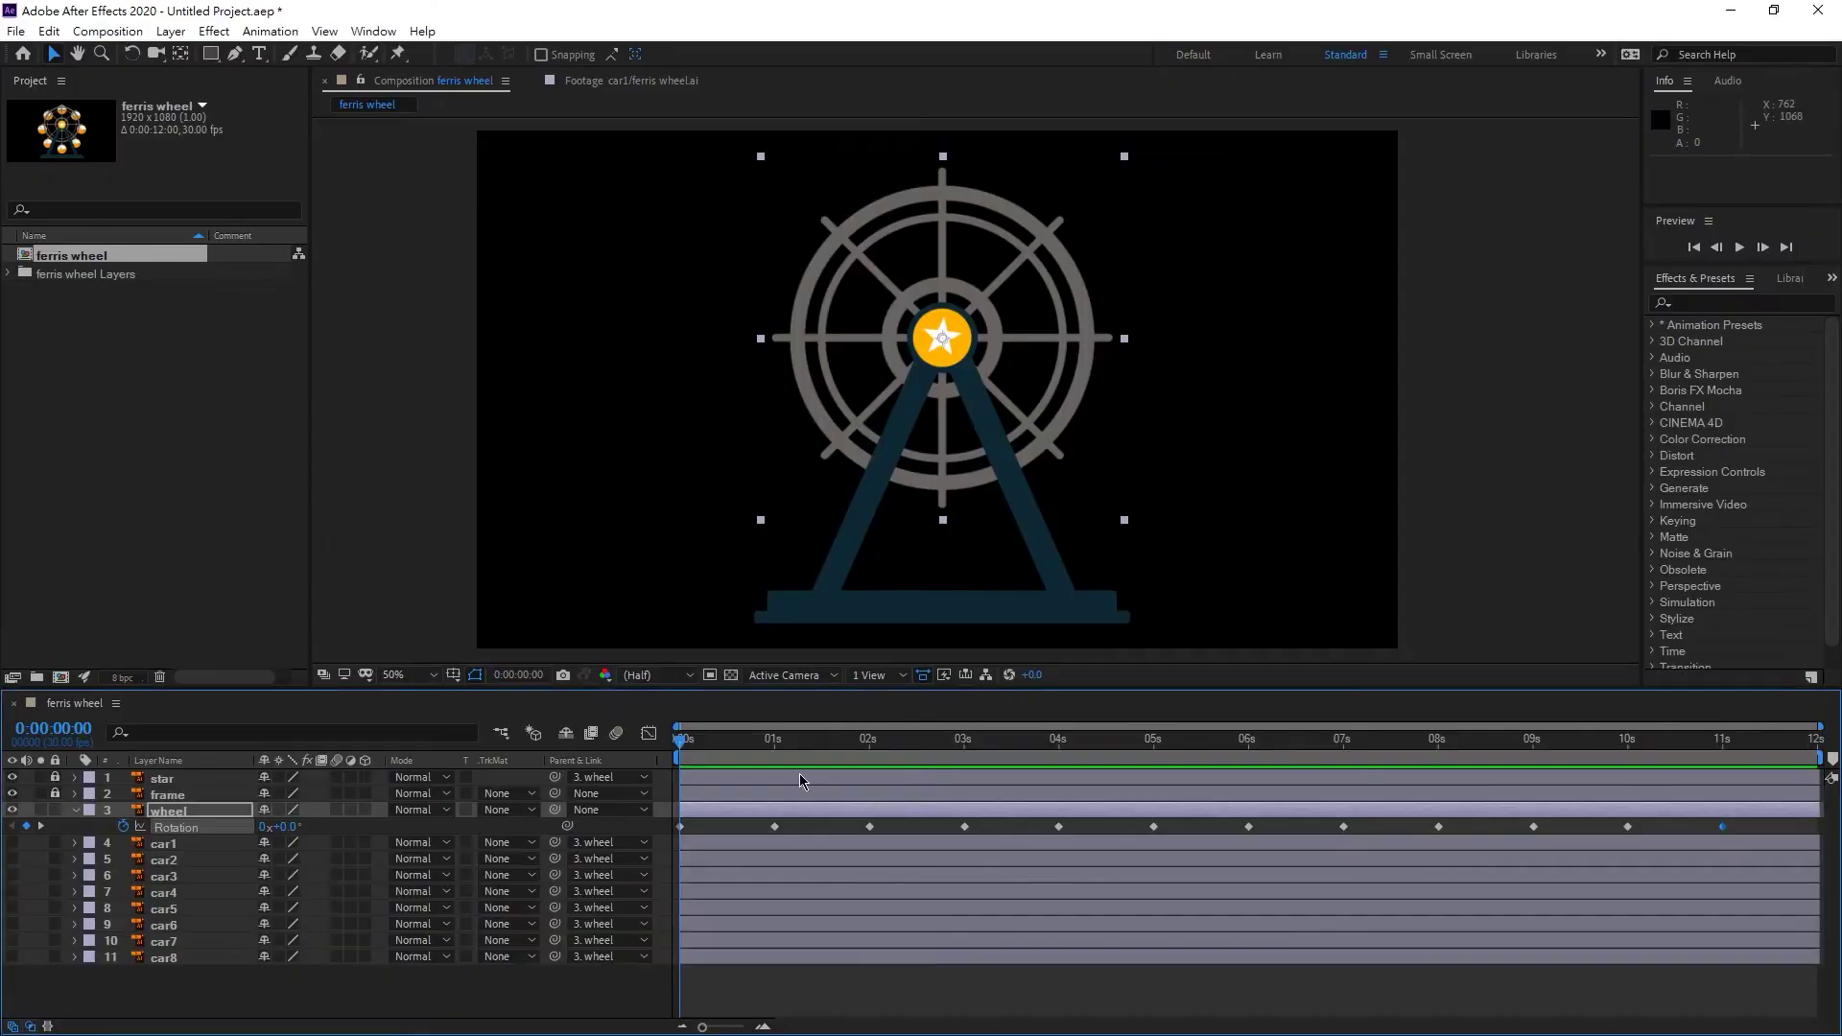
- Add a wheel Rotation keyframe holding 60° at 0:00:01:04, four frames after the first stop
click(712, 741)
drag(718, 746, 780, 758)
key(equal)
key(equal)
key(equal)
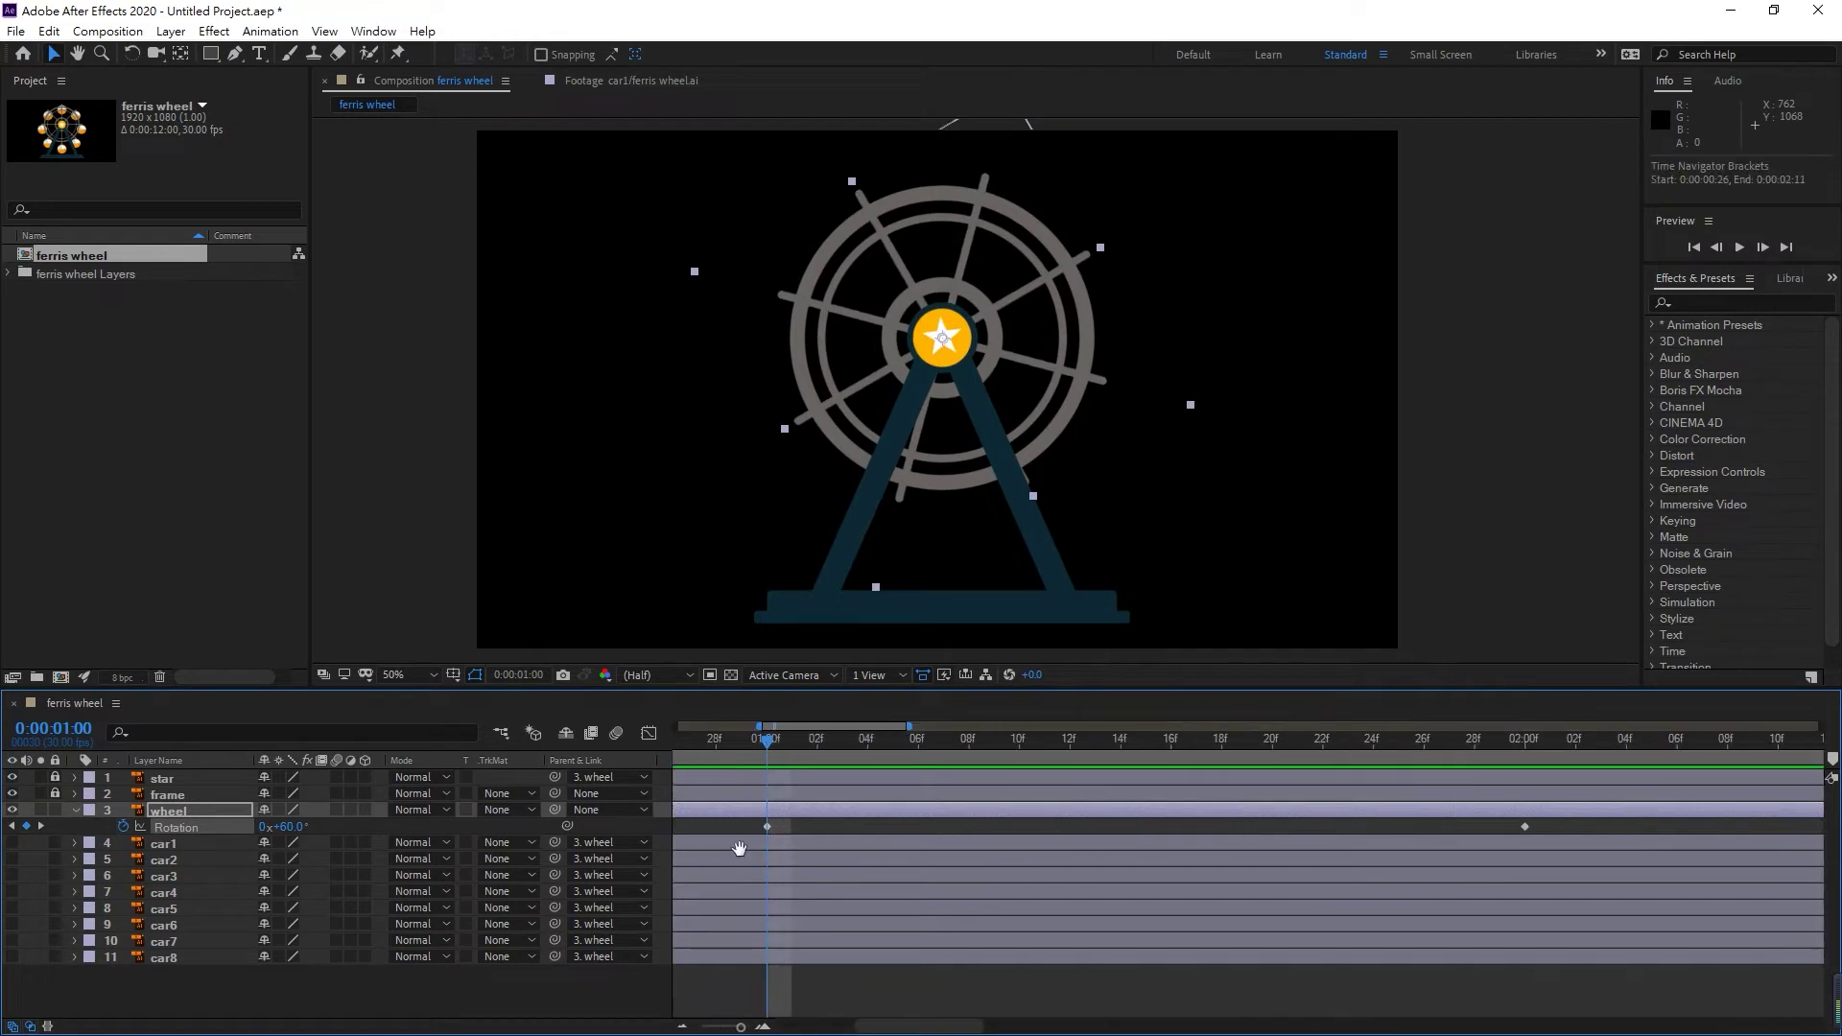
drag(775, 835, 922, 843)
key(v)
drag(951, 743, 879, 768)
key(minus)
key(minus)
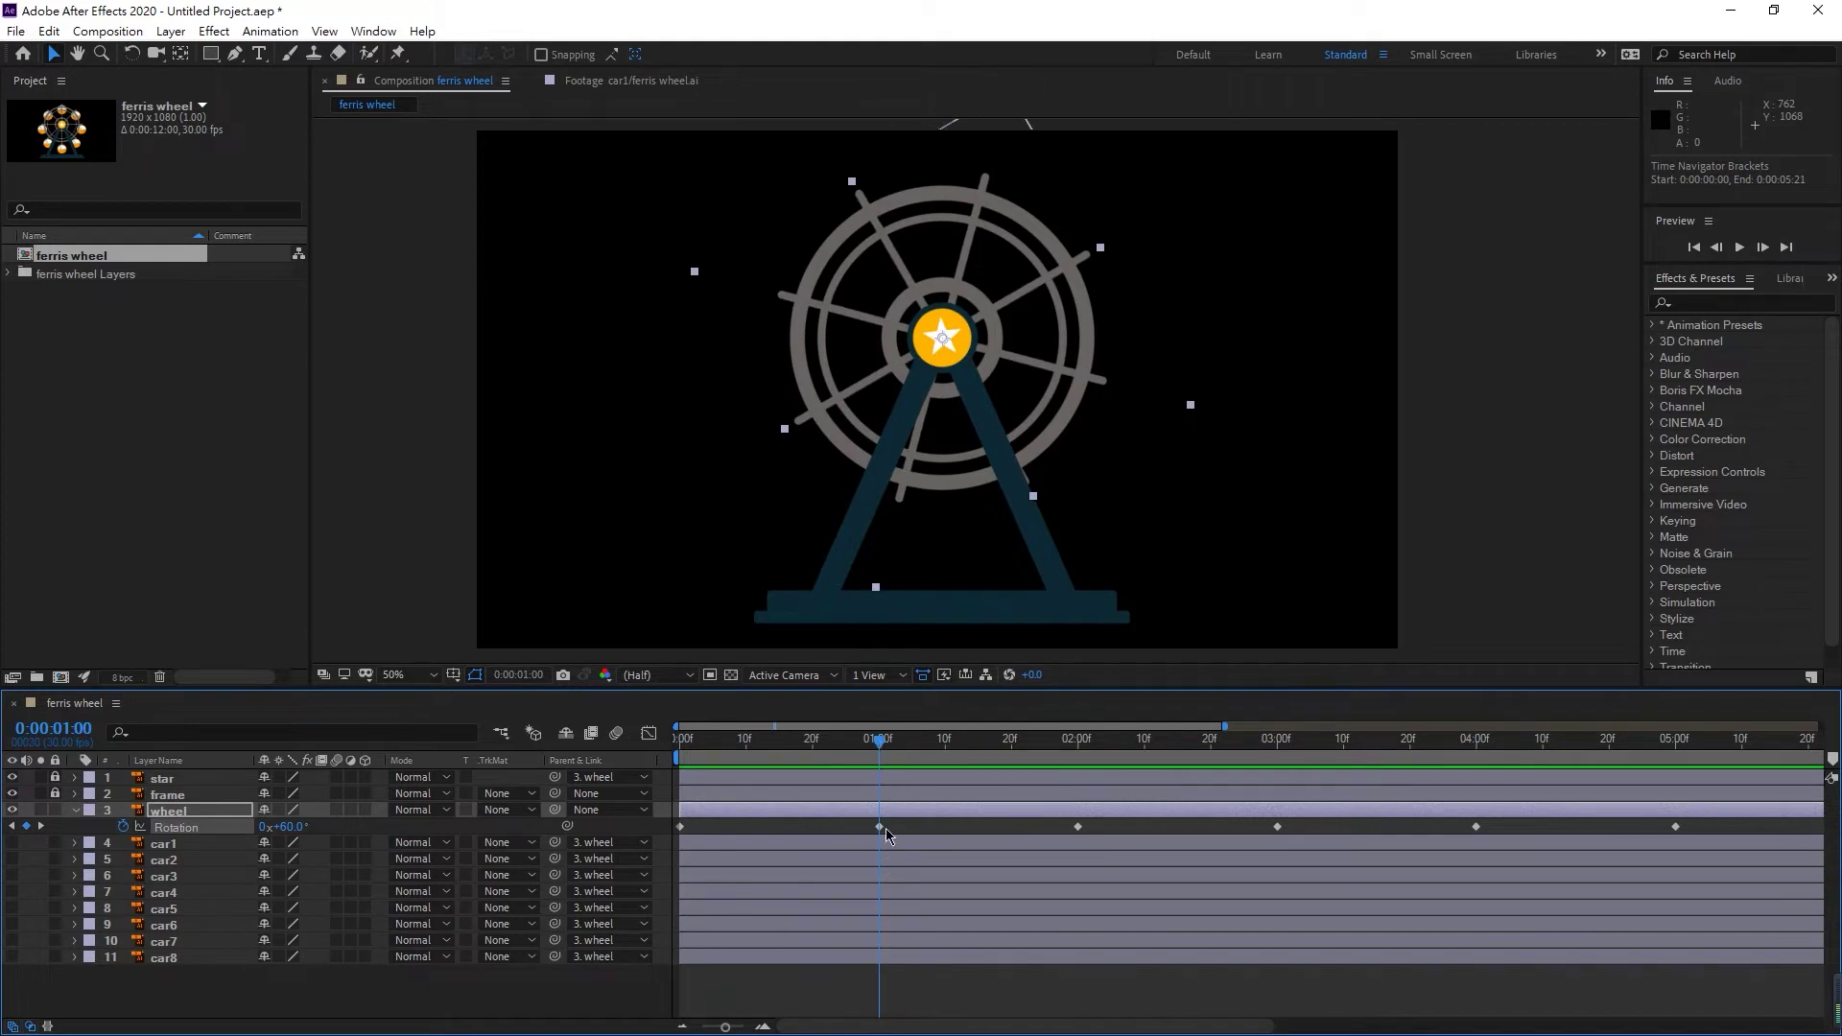
drag(883, 743, 909, 748)
- Add an overshoot keyframe at 0:00:01:02 with the wheel's Rotation set to 62°
drag(907, 749, 900, 748)
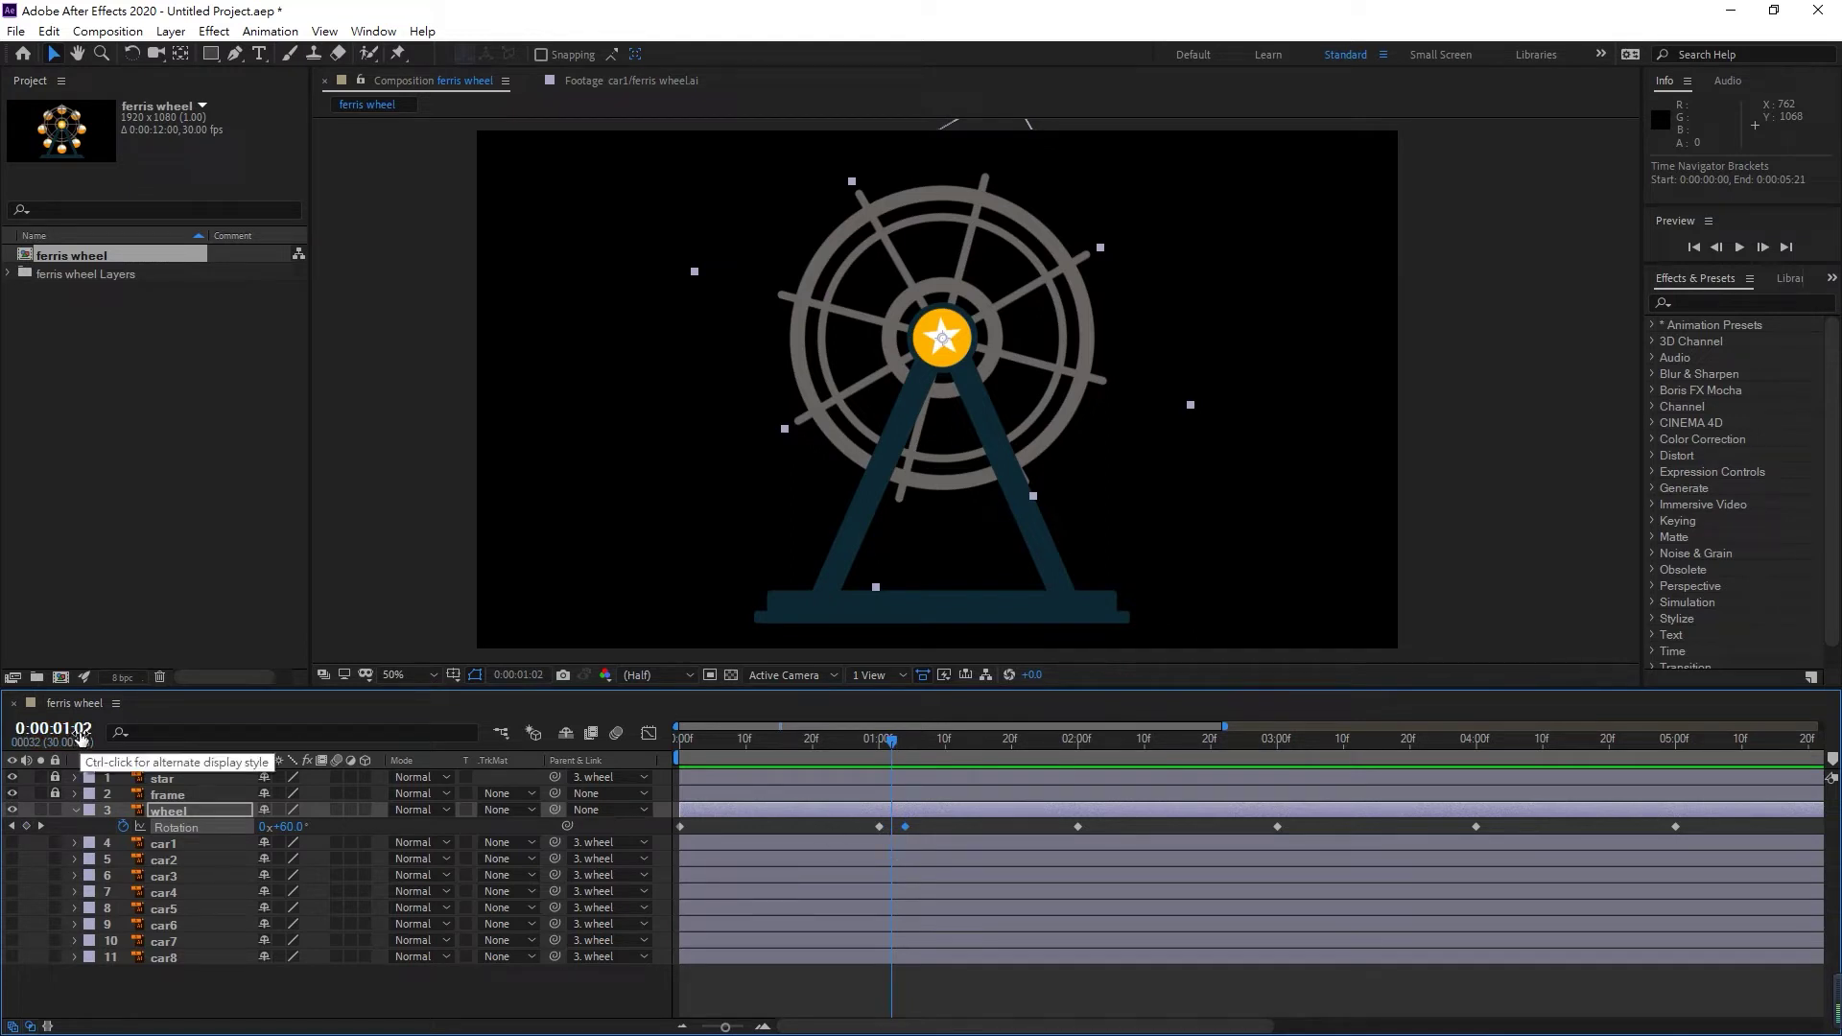
click(288, 826)
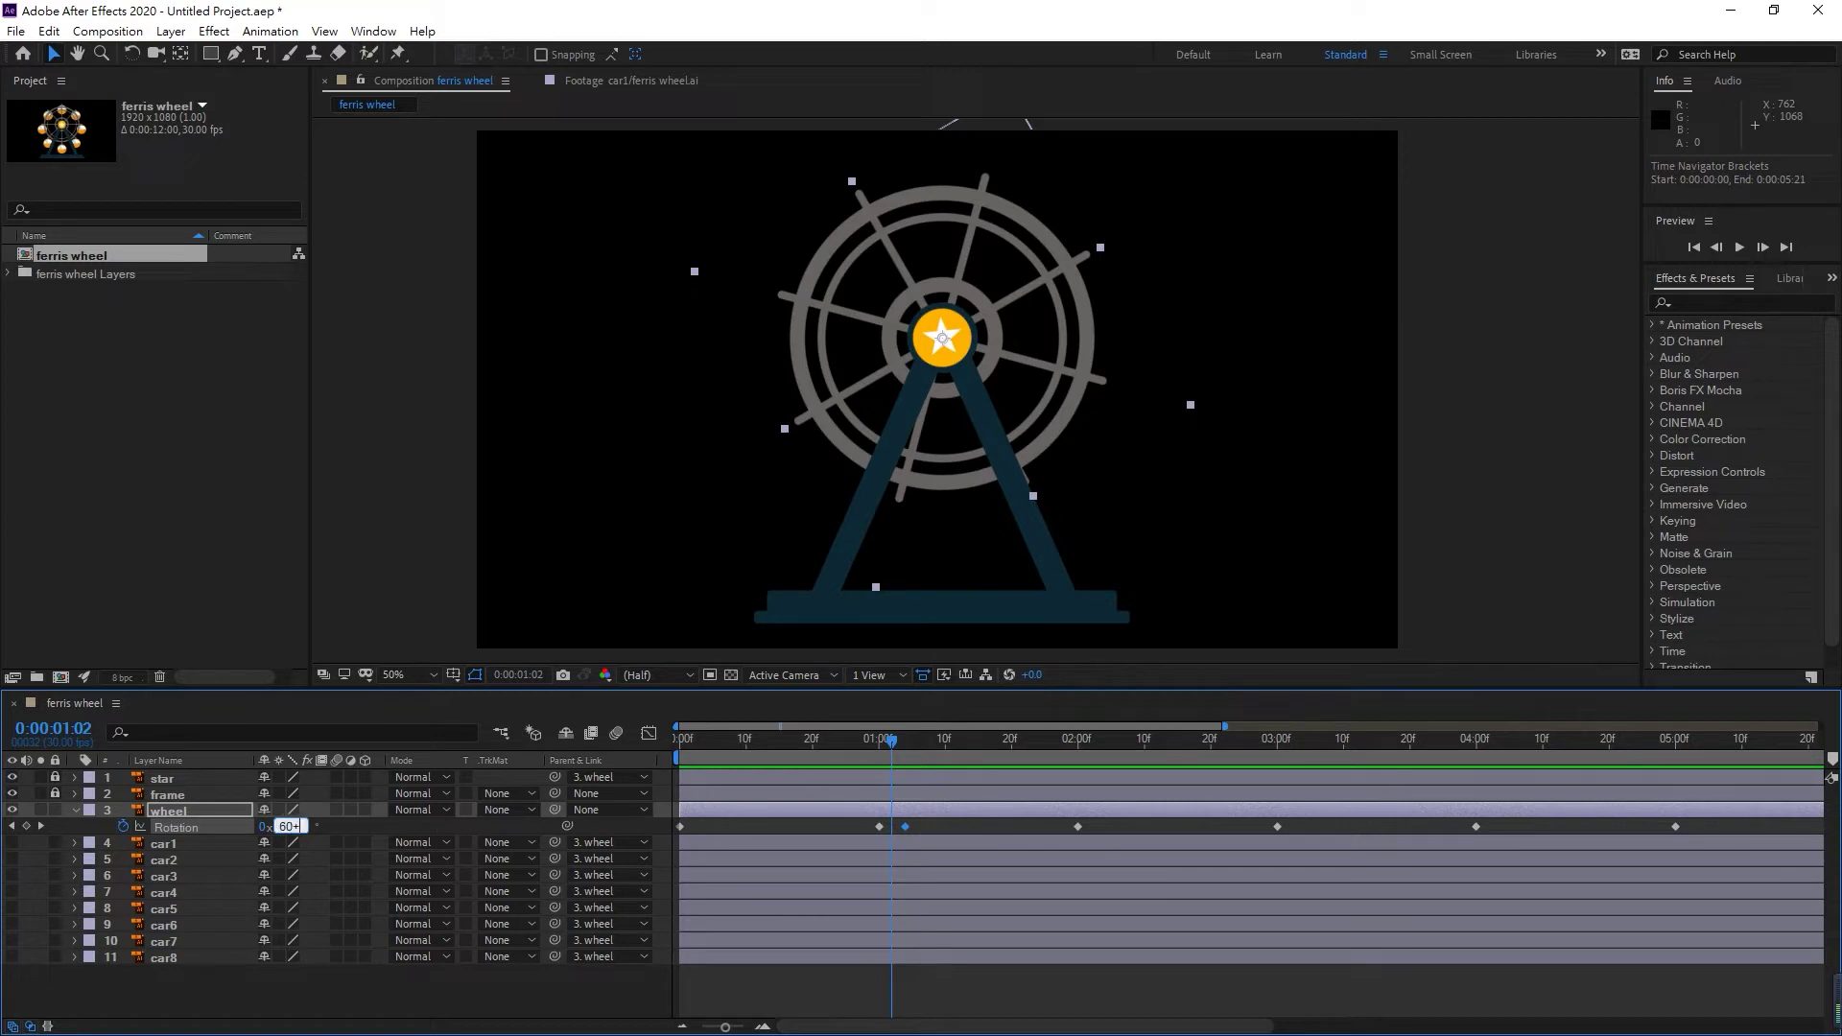
key(Return)
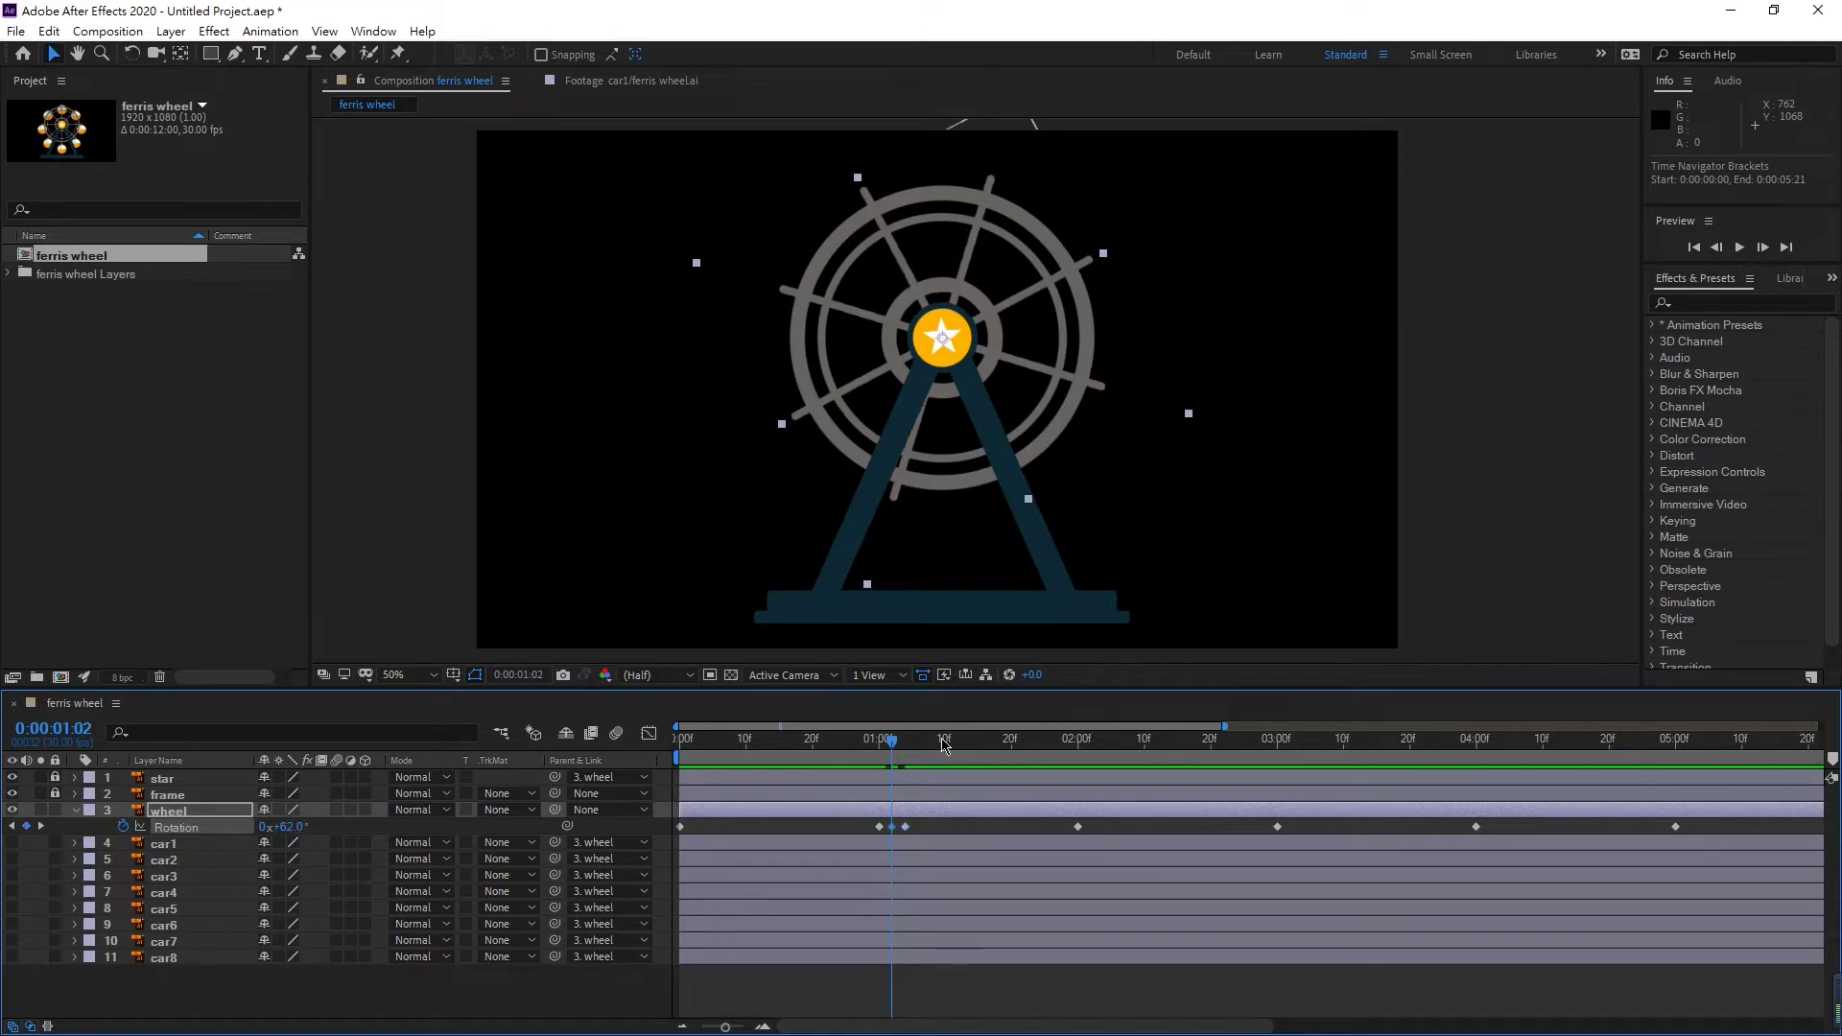
- Play the animation from the start to check the overshoot at the wheel's first stop
drag(890, 747, 845, 751)
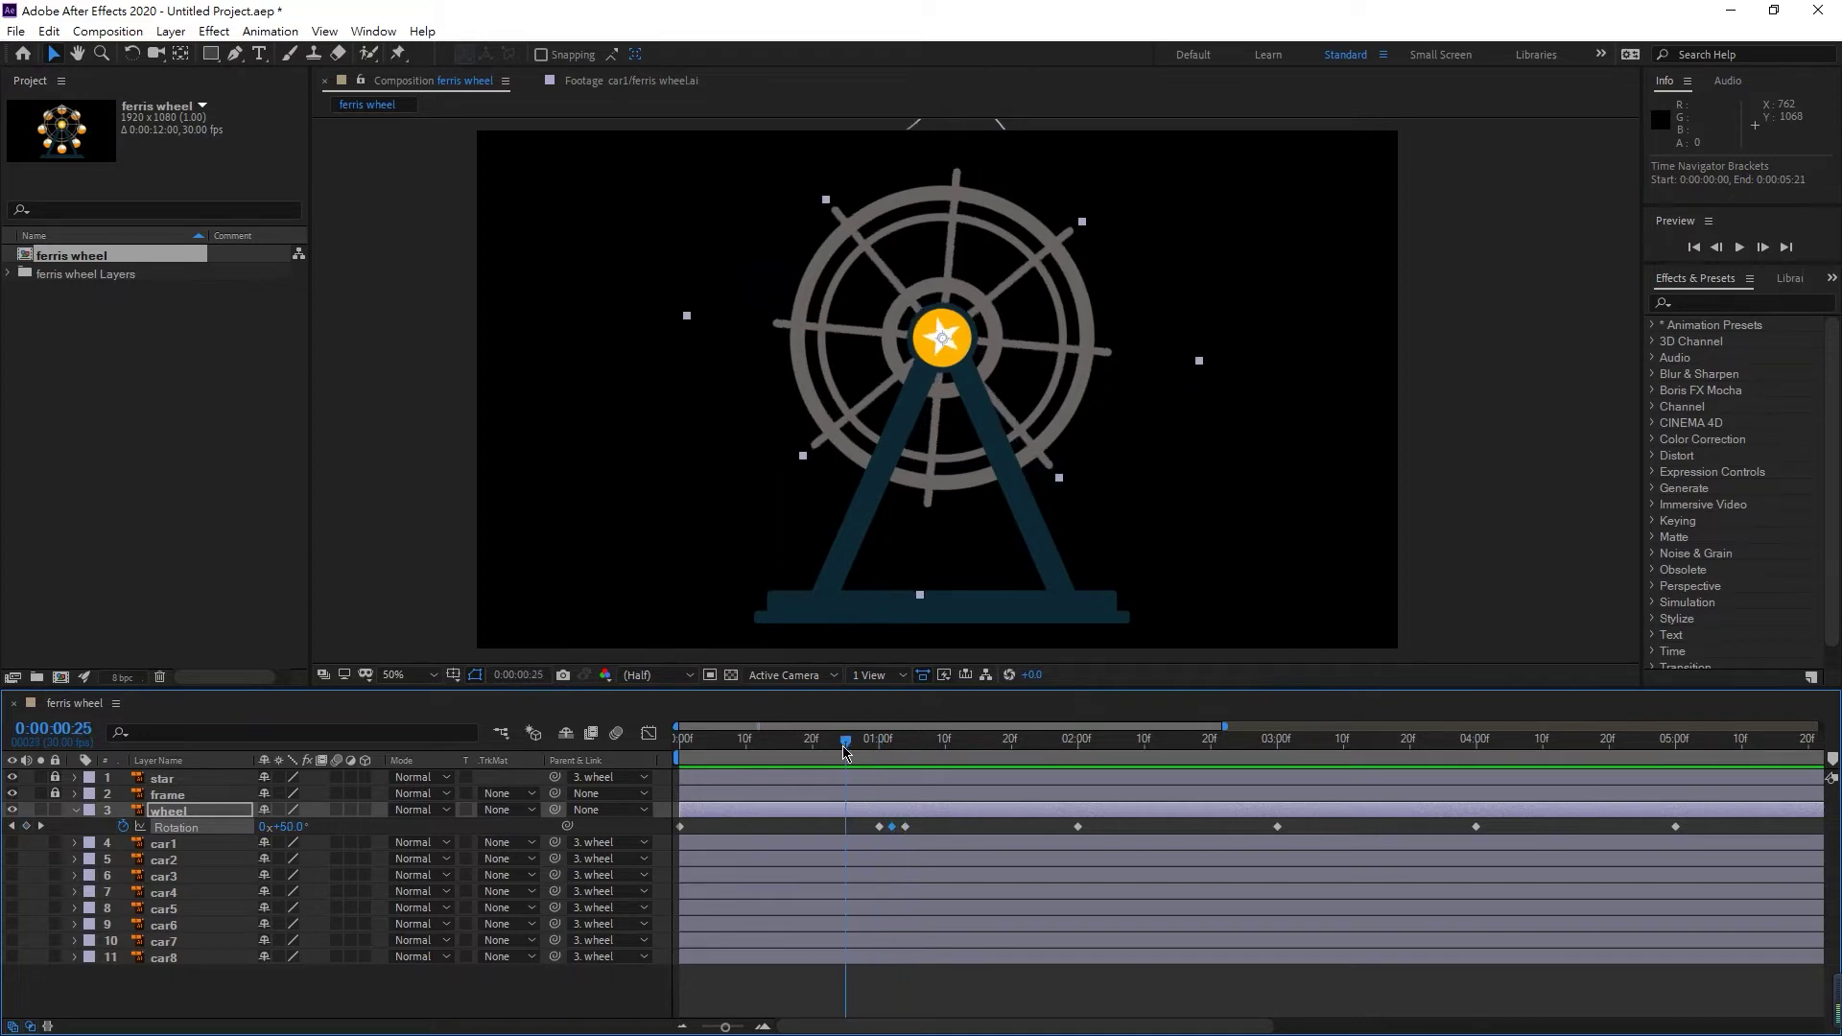
key(space)
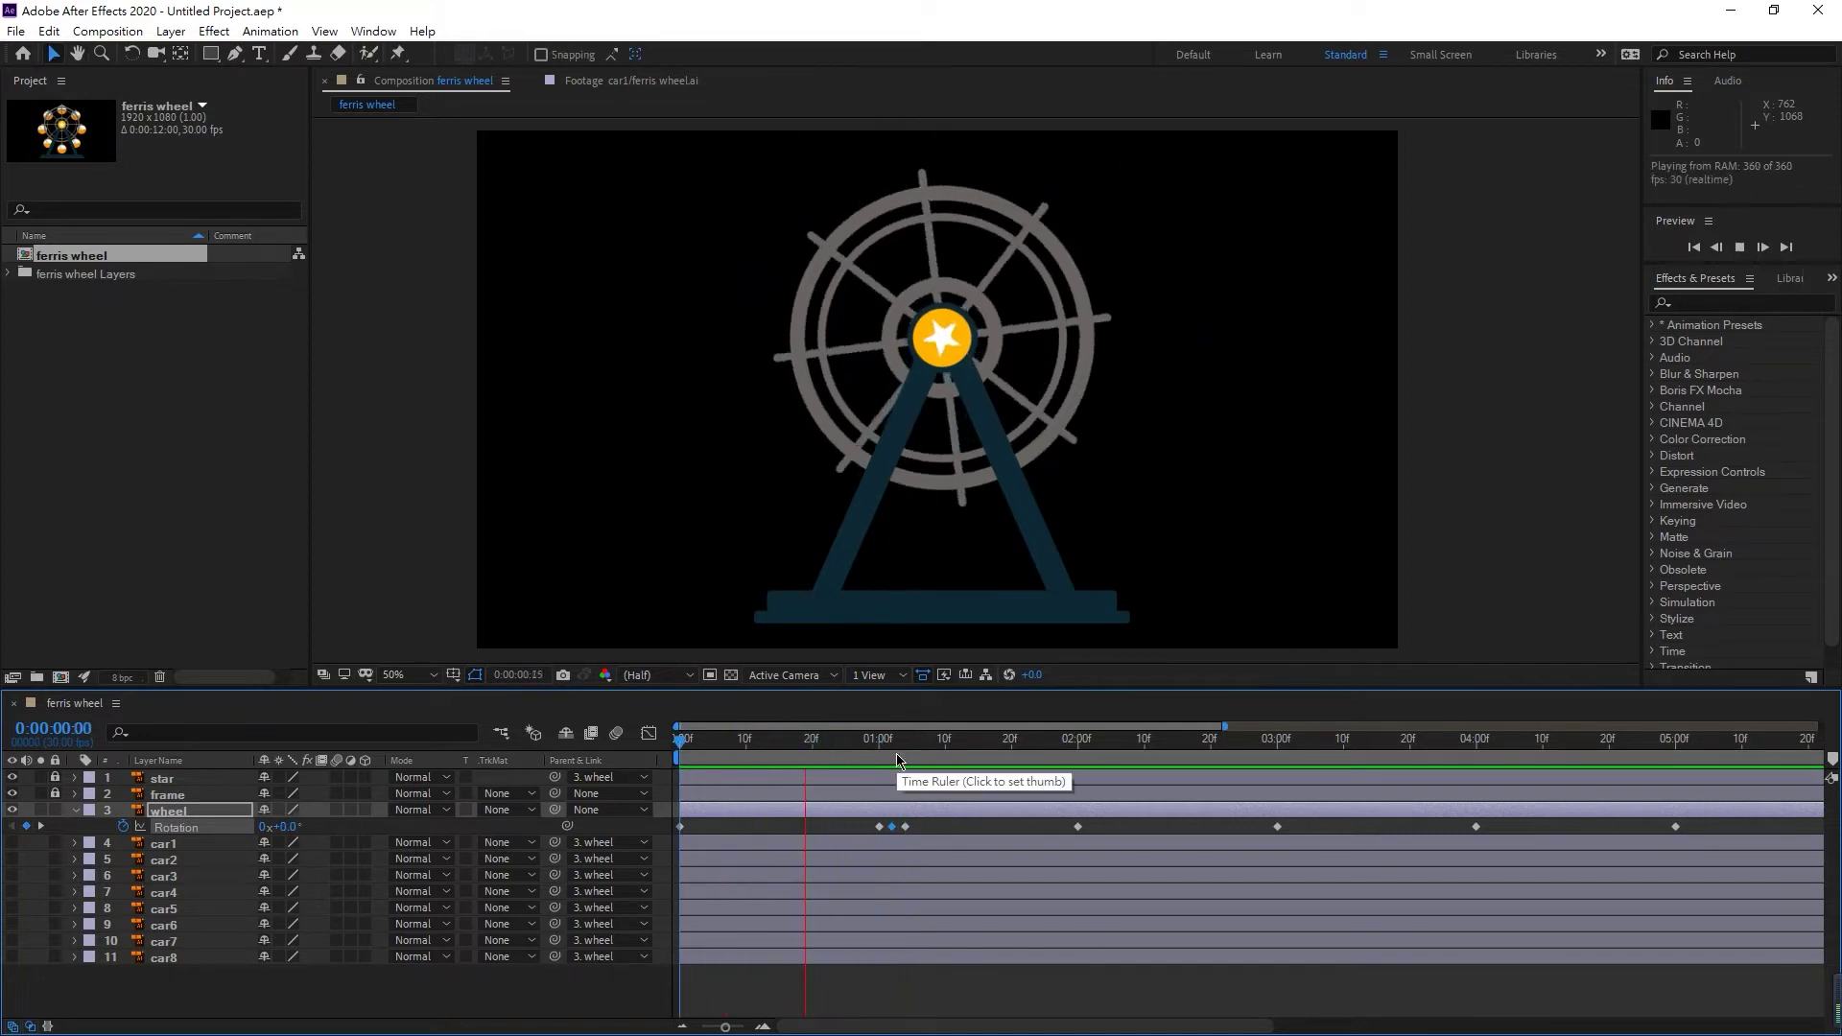
click(897, 751)
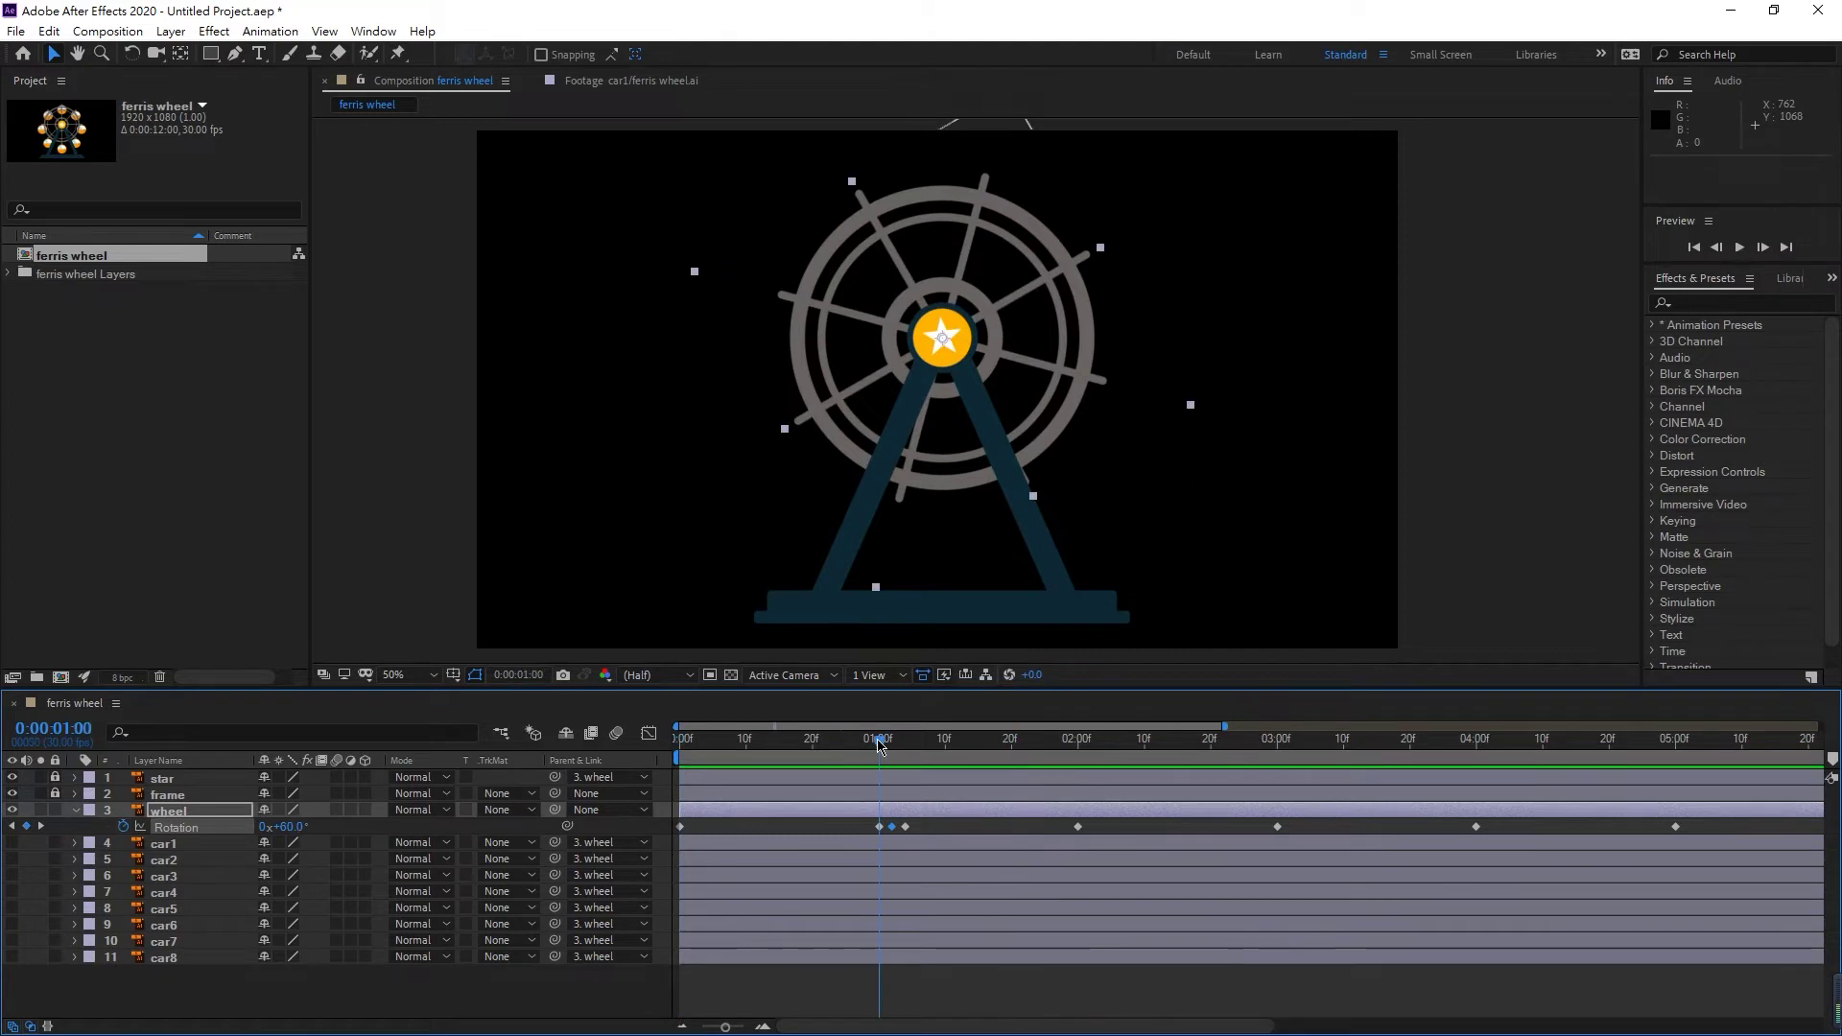
drag(898, 749, 645, 753)
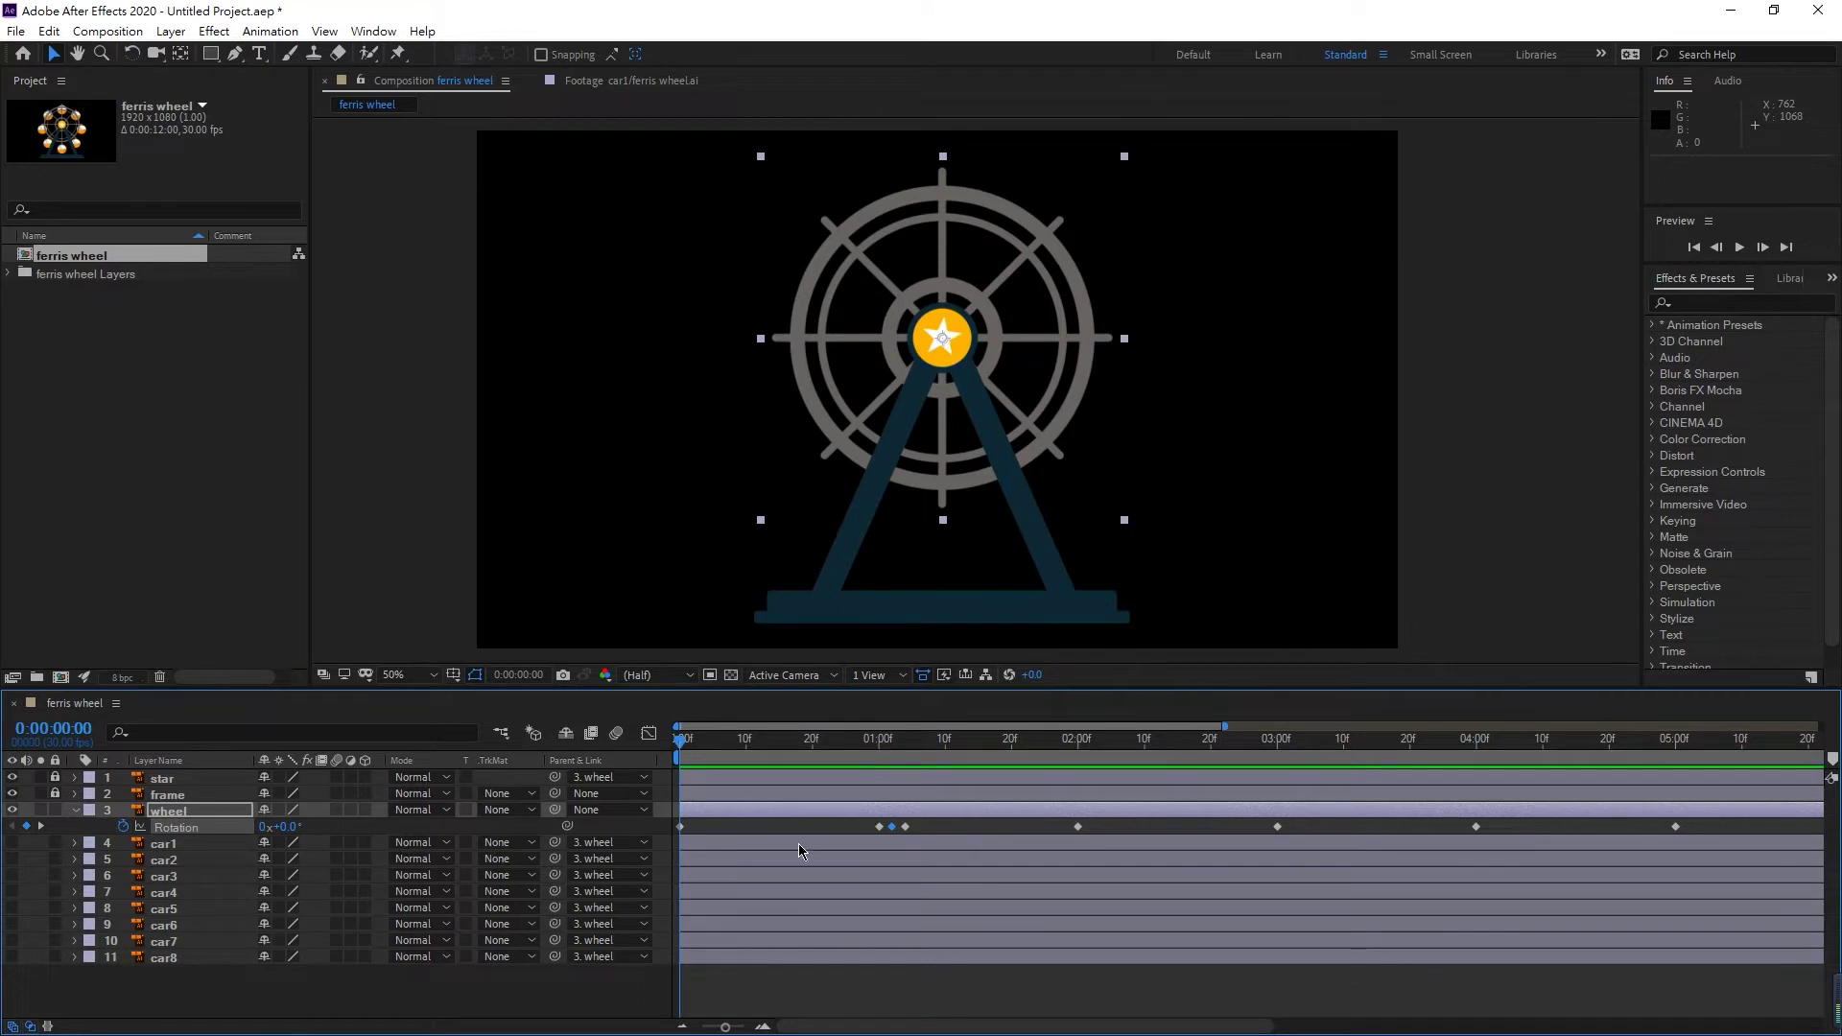
key(space)
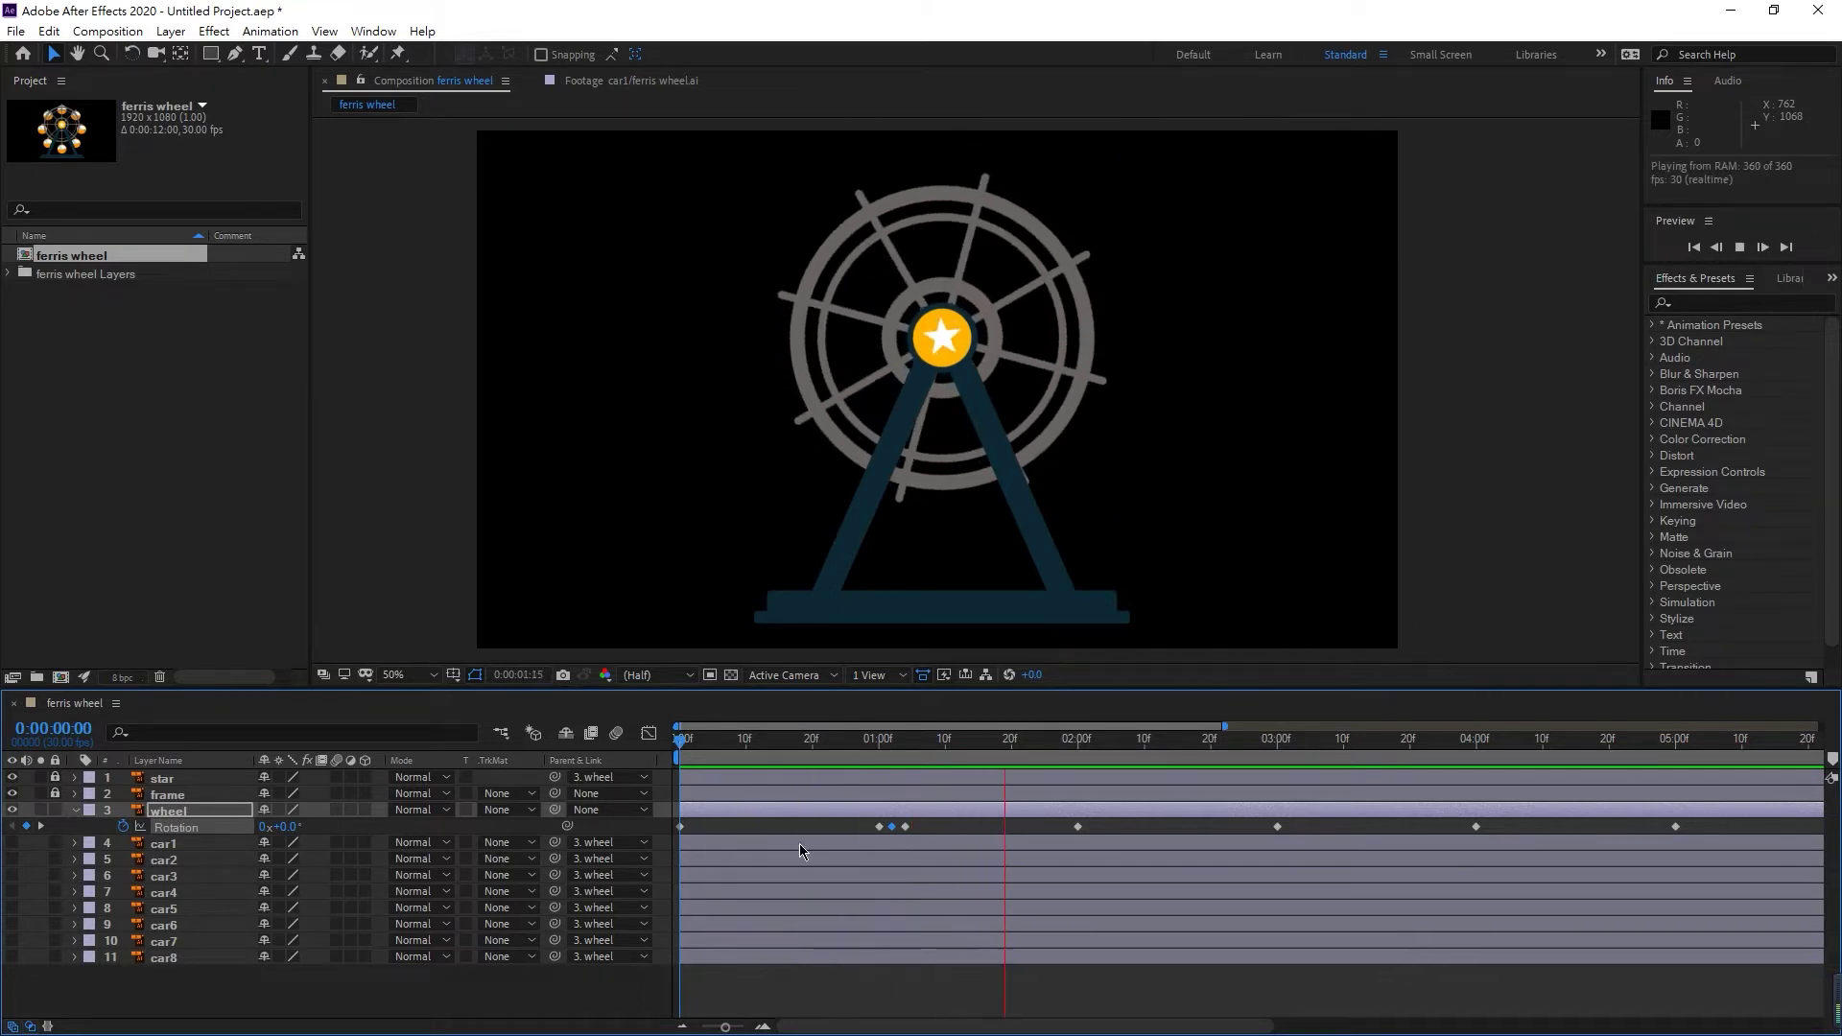
key(space)
- Add a wheel Rotation keyframe holding 120° at 0:00:03:04, four frames after the second stop
drag(1035, 749, 1292, 761)
scroll(1295, 794, right, 2)
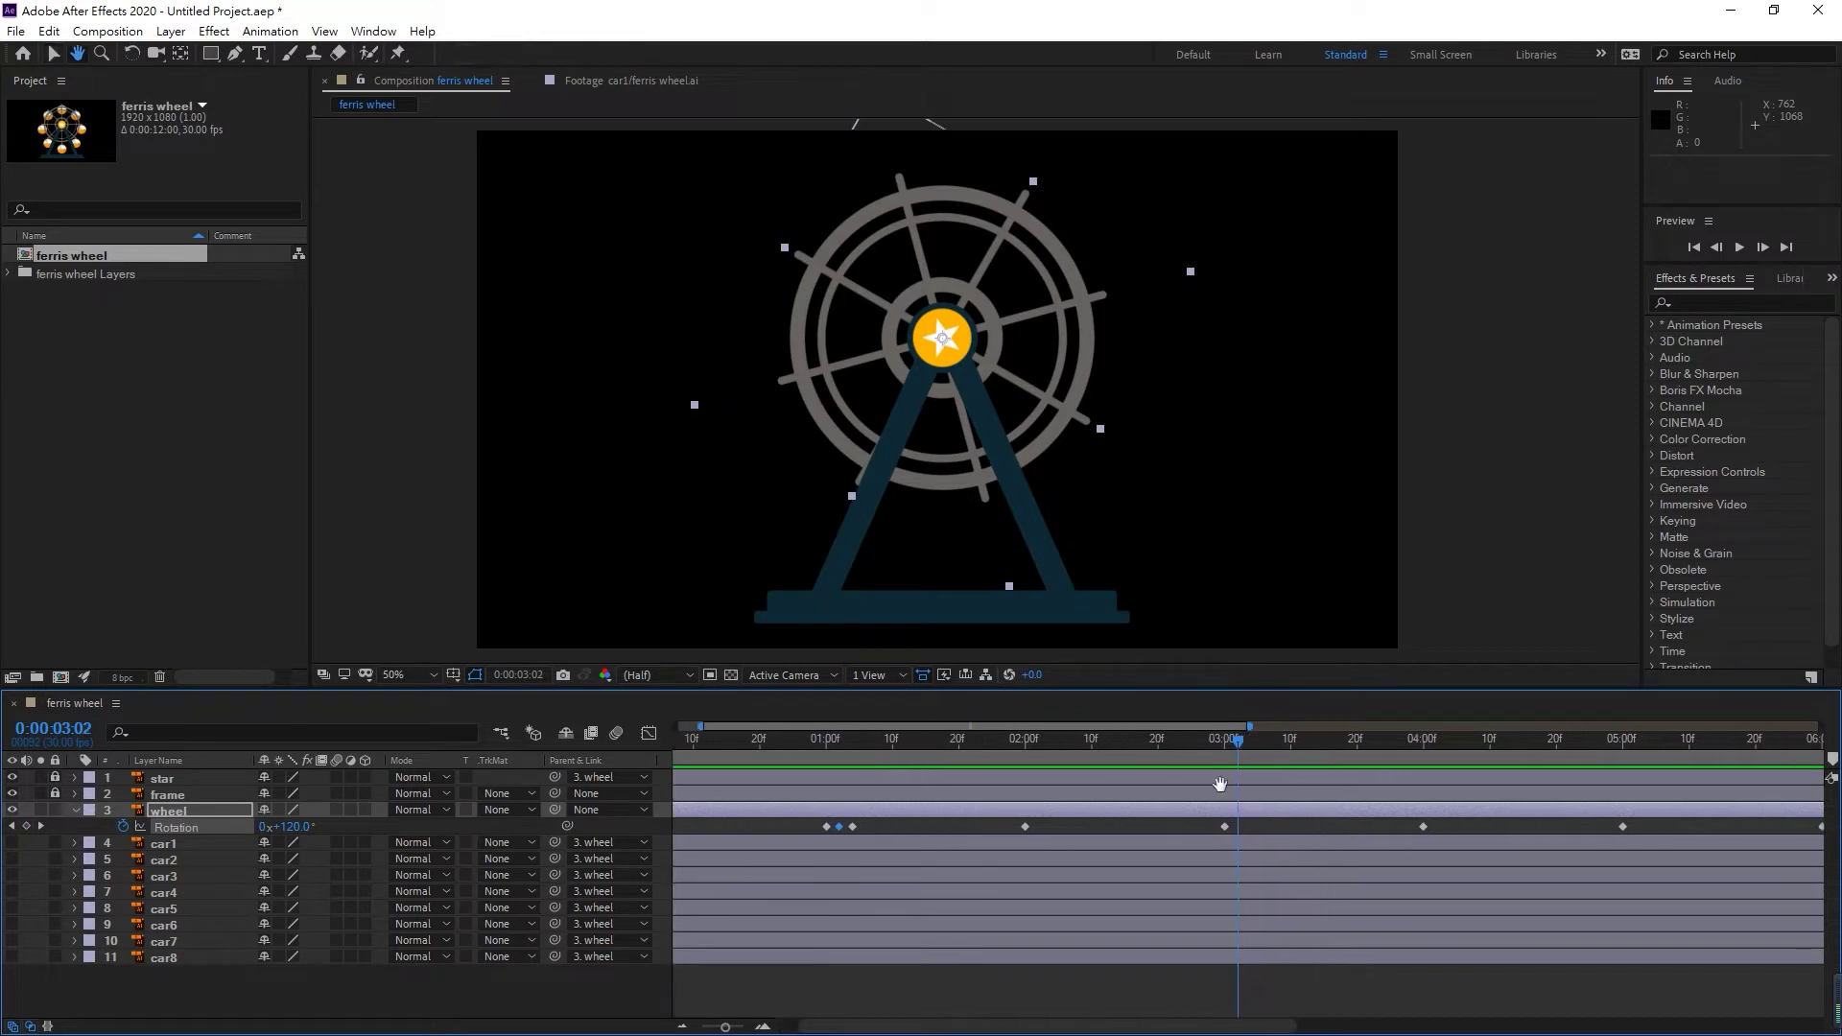
drag(1160, 753, 1178, 749)
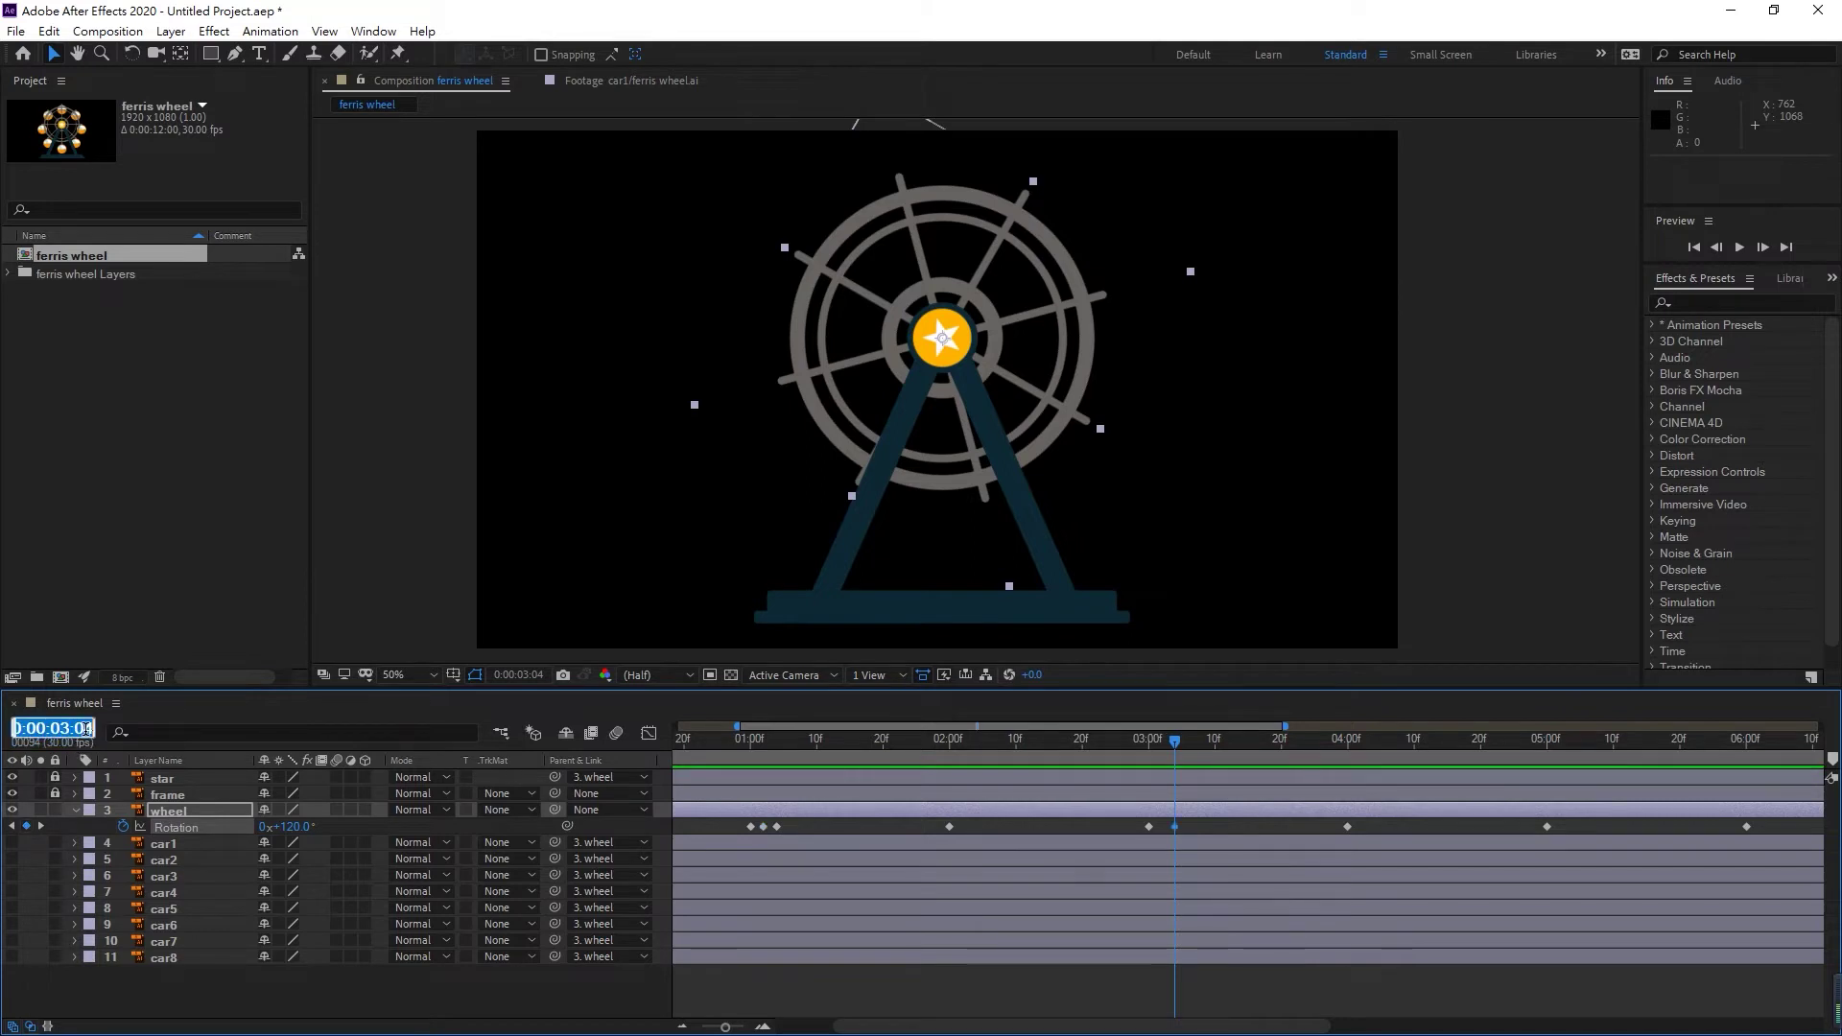
- Add an overshoot keyframe at 0:00:03:02 with the wheel's Rotation set to 122°
click(52, 728)
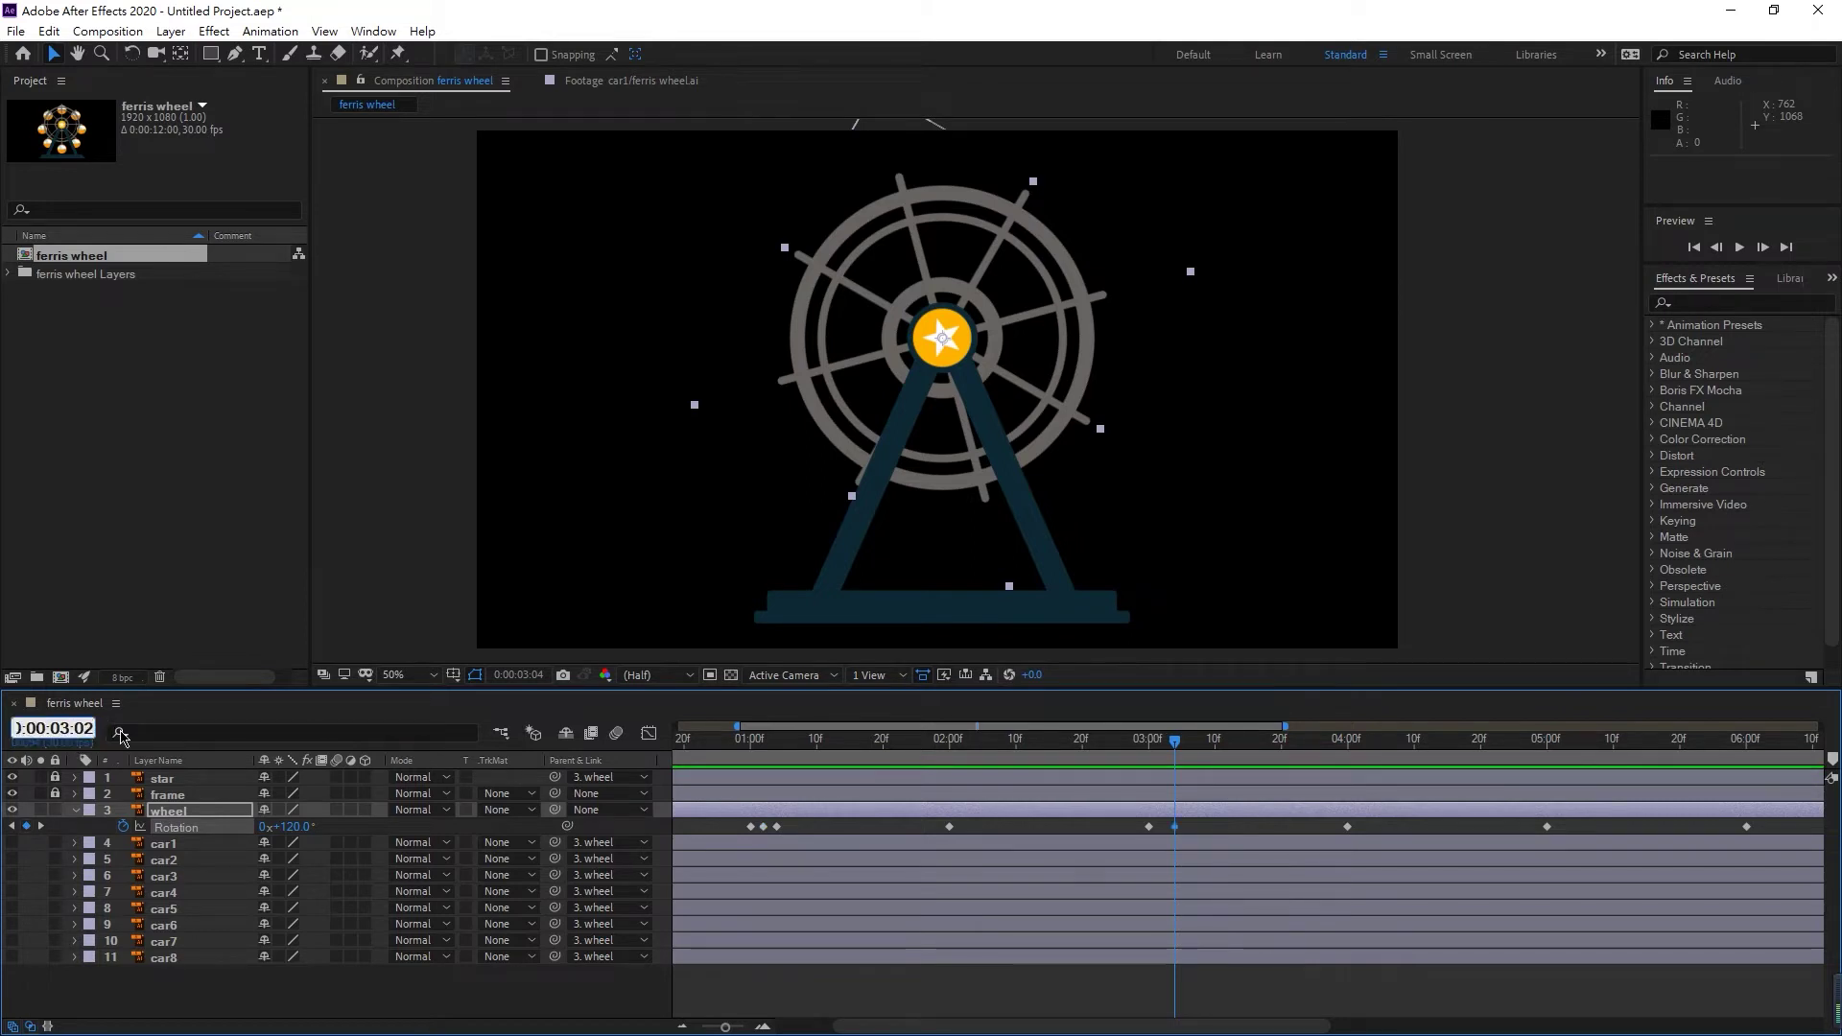
key(Return)
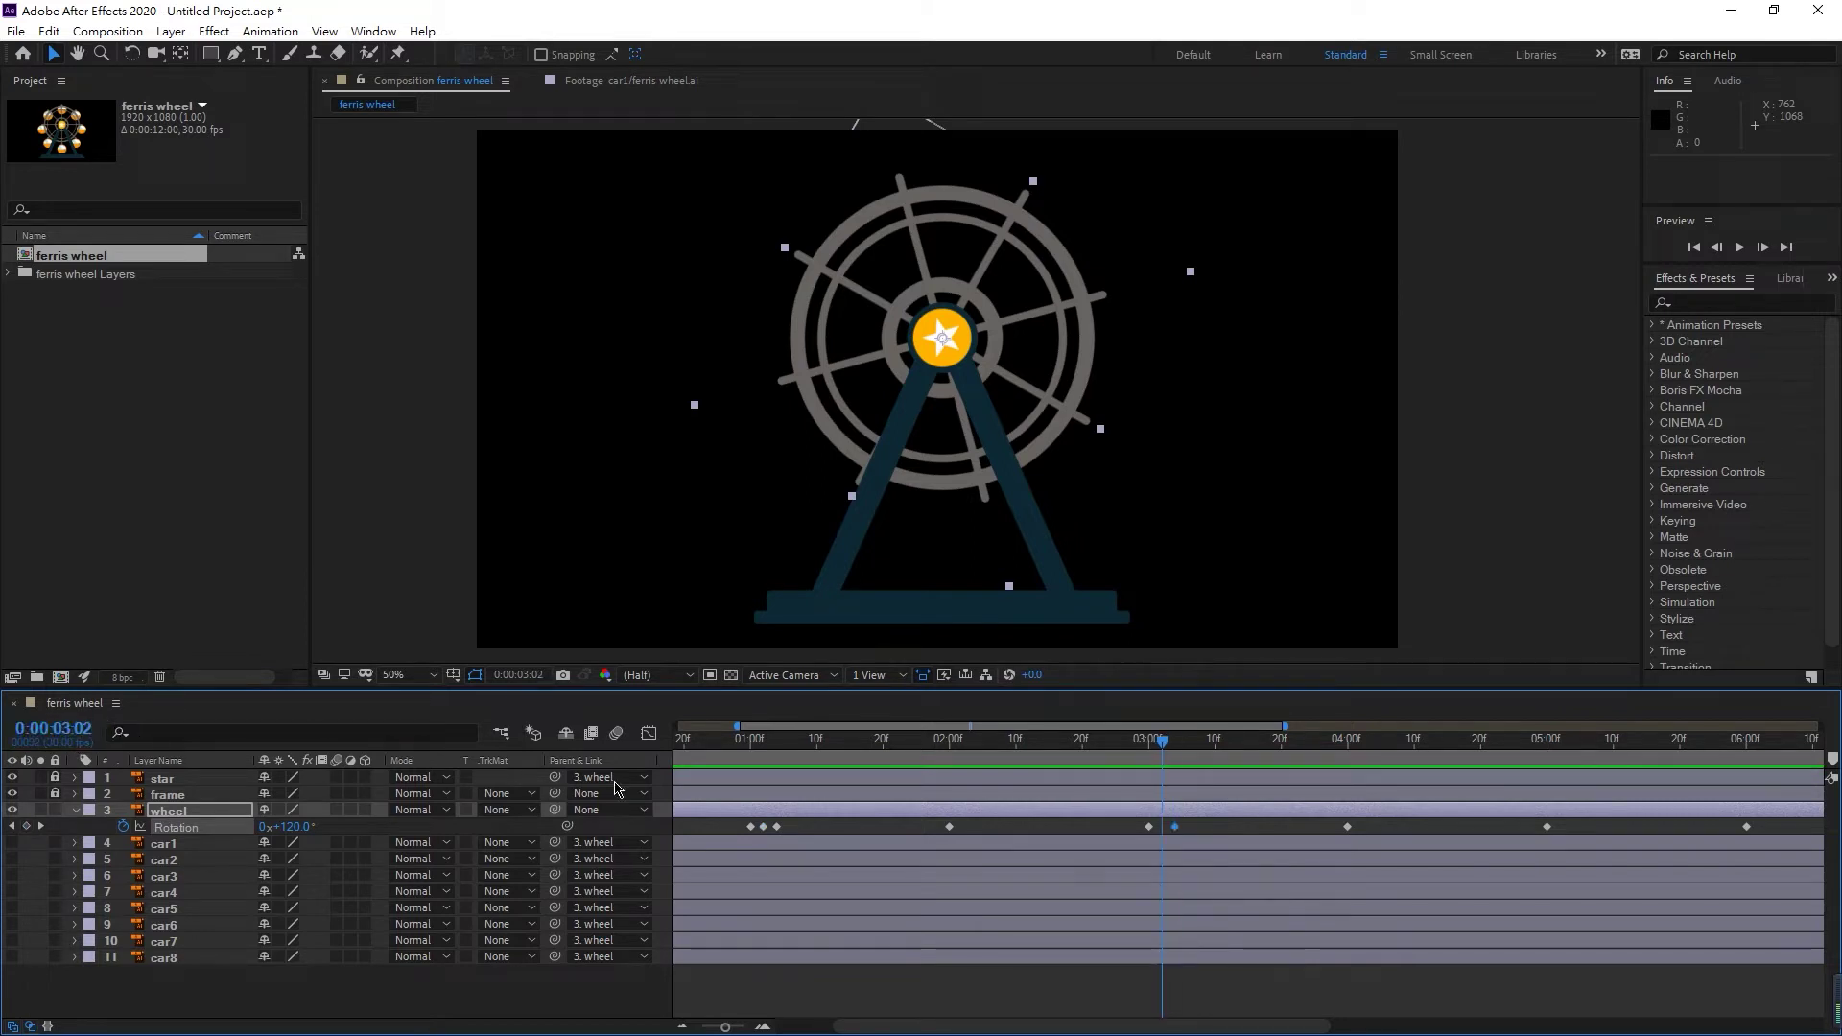
click(296, 827)
text(+2)
key(Return)
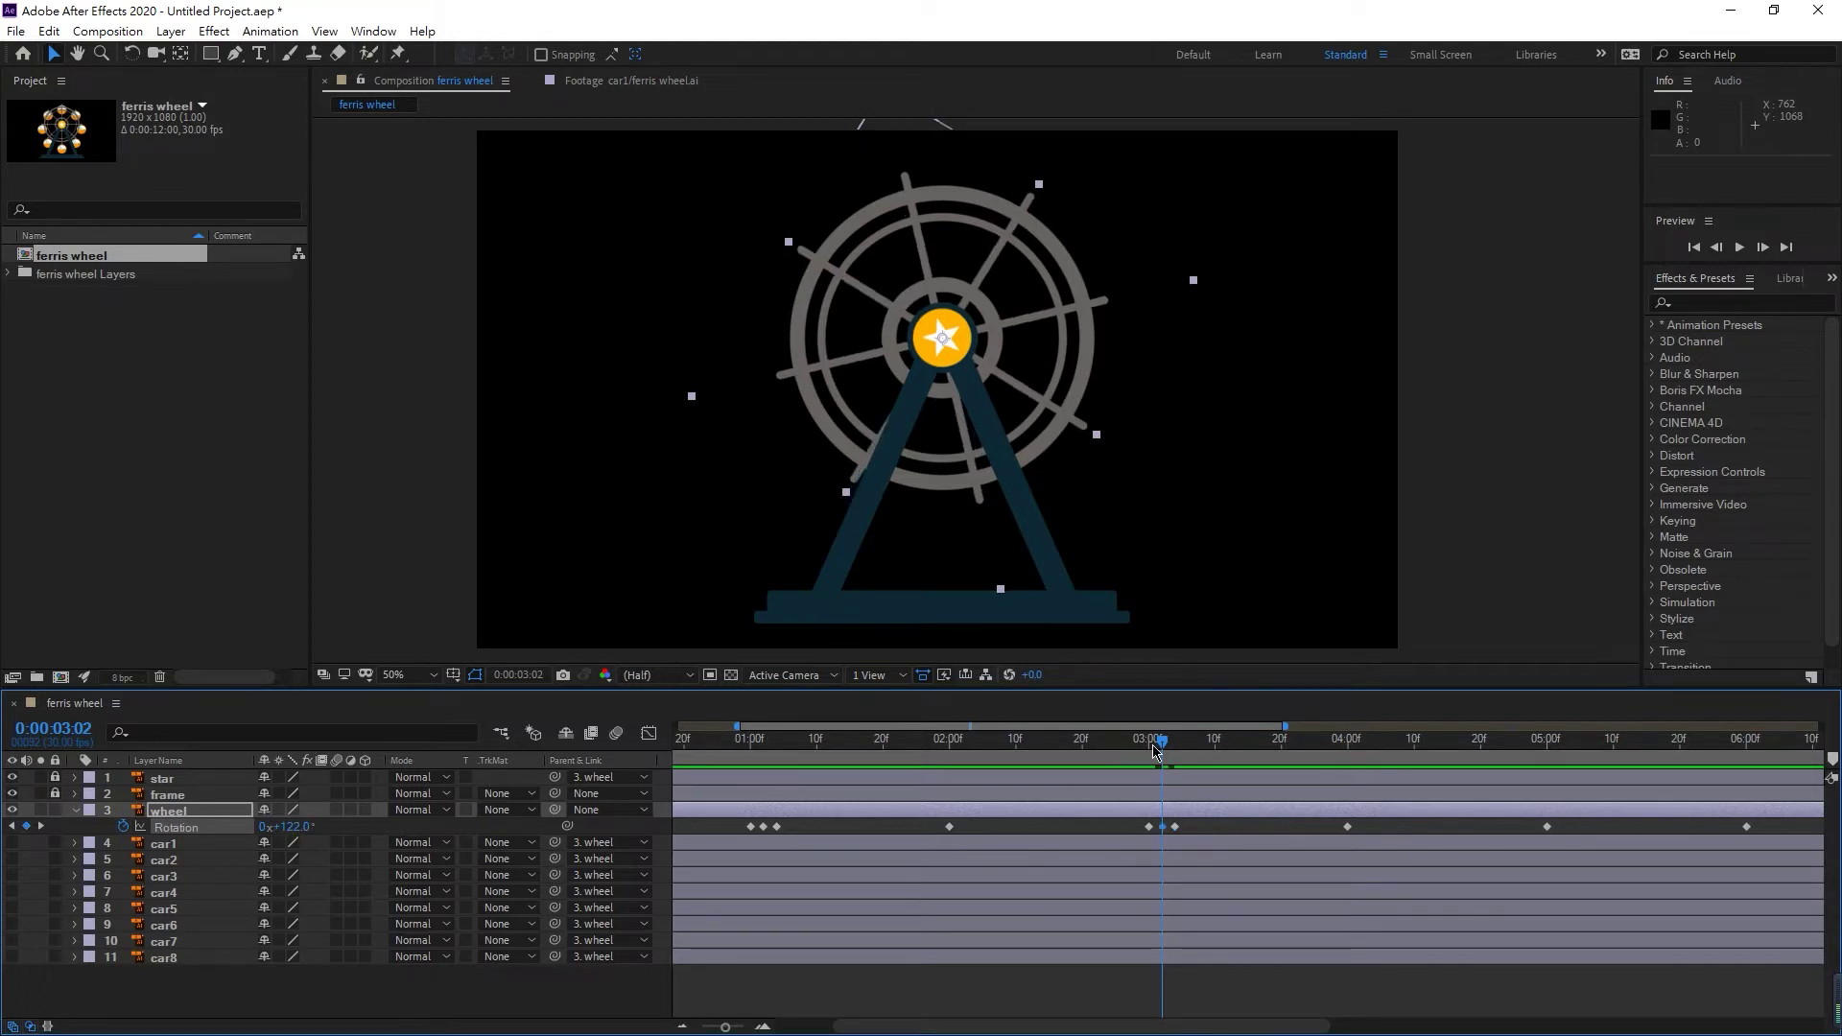
- Add wheel Rotation keyframes for the third stop, holding 180° at 0:00:05:04 and overshooting to 182° at 0:00:05:02
drag(1155, 750, 1403, 757)
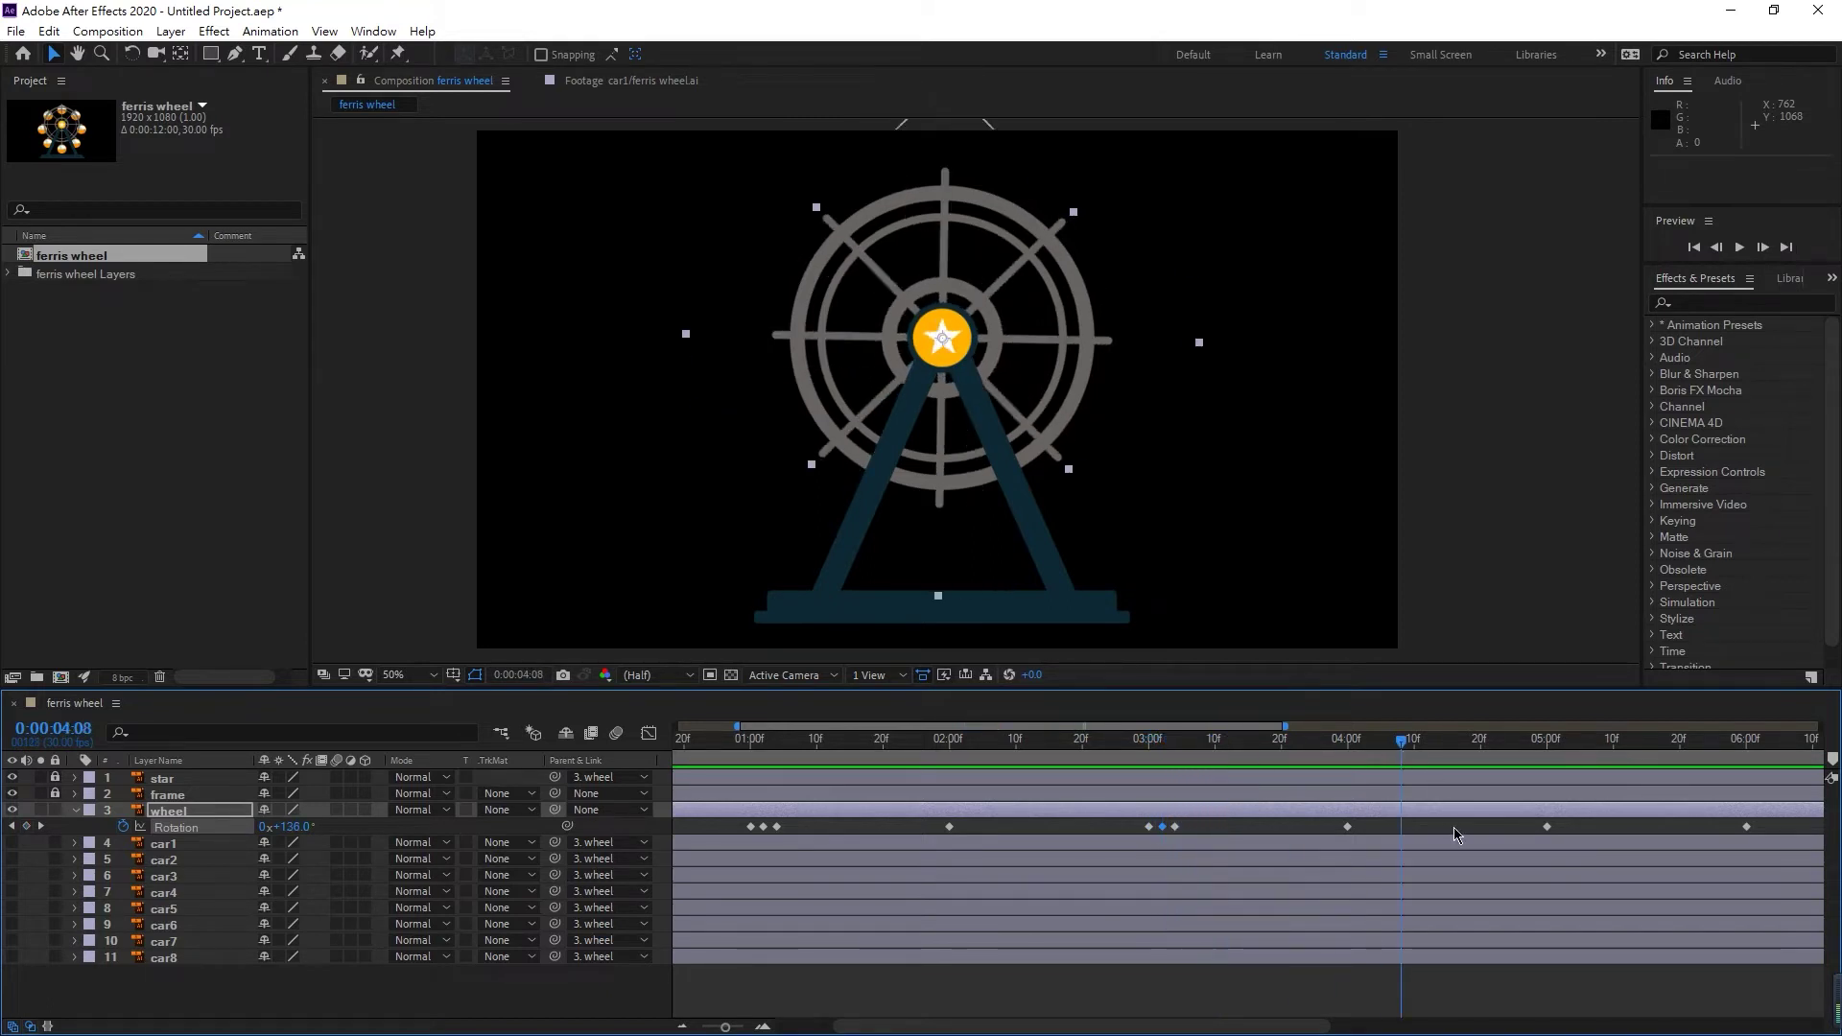
scroll(1142, 758, right, 5)
drag(1142, 758, 1327, 762)
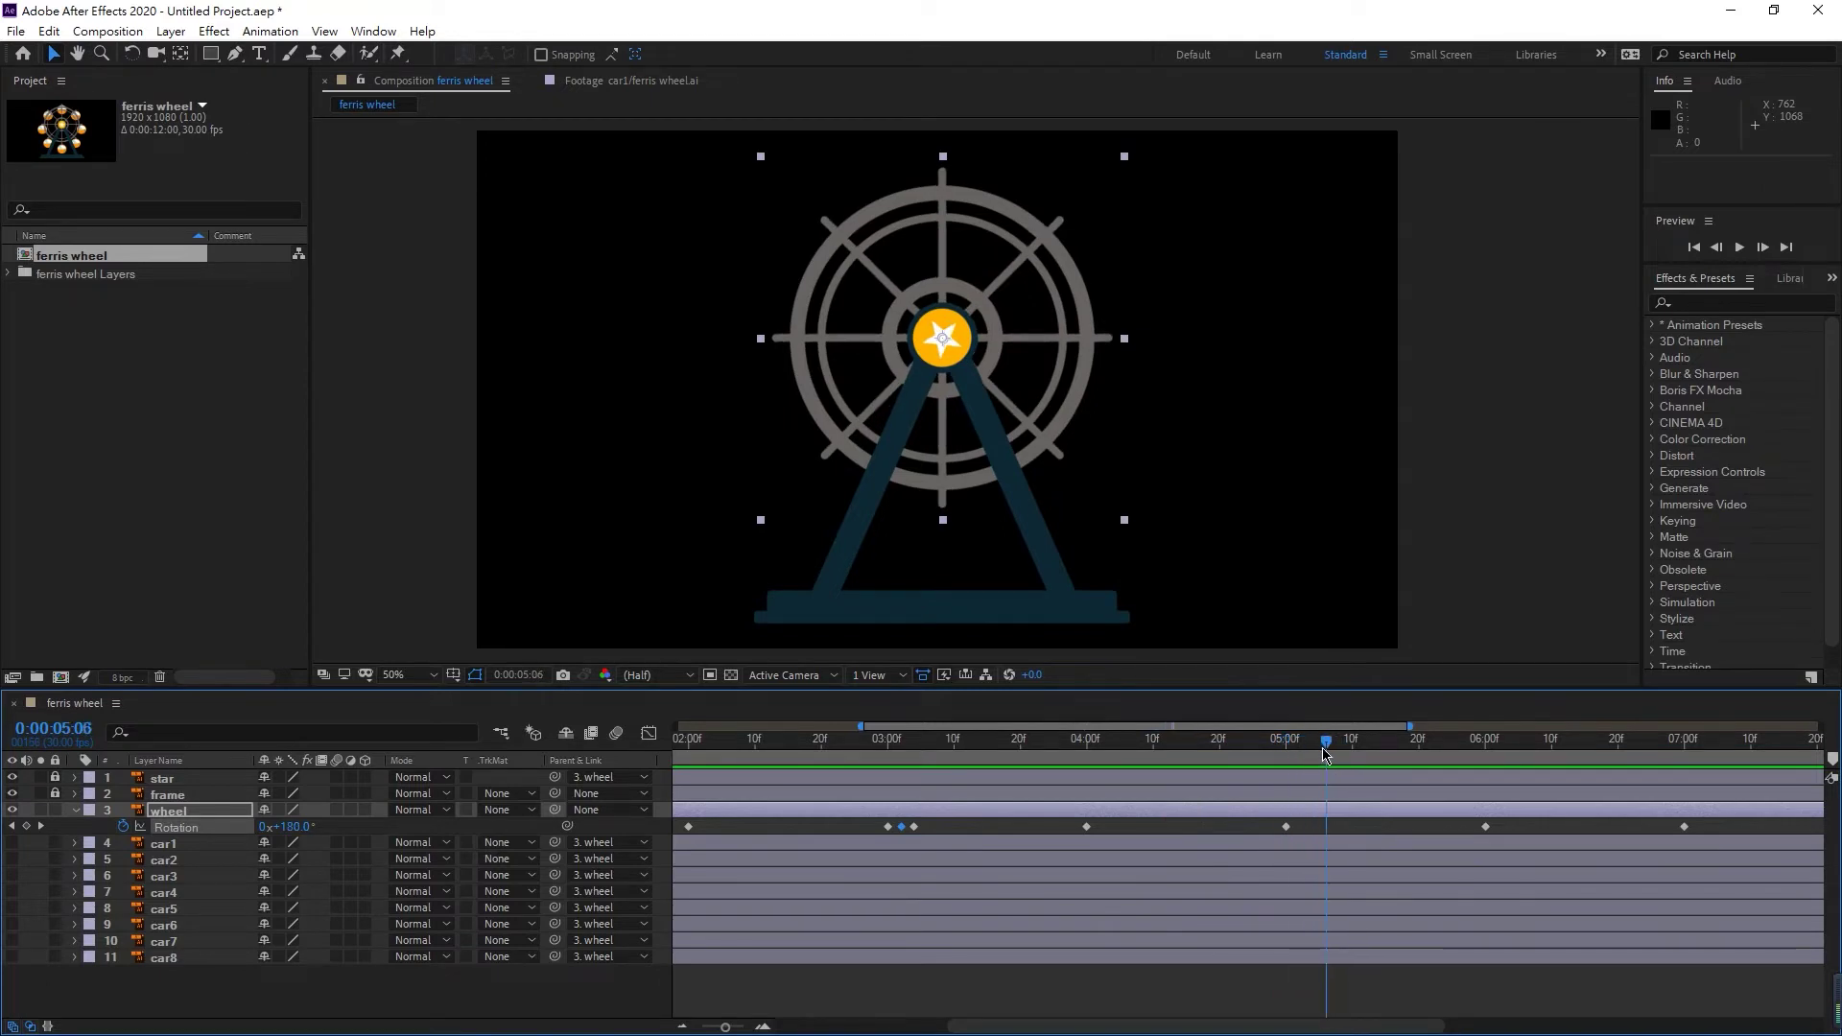
key(Page_Up)
key(Page_Up)
key(Page_Up)
key(Page_Up)
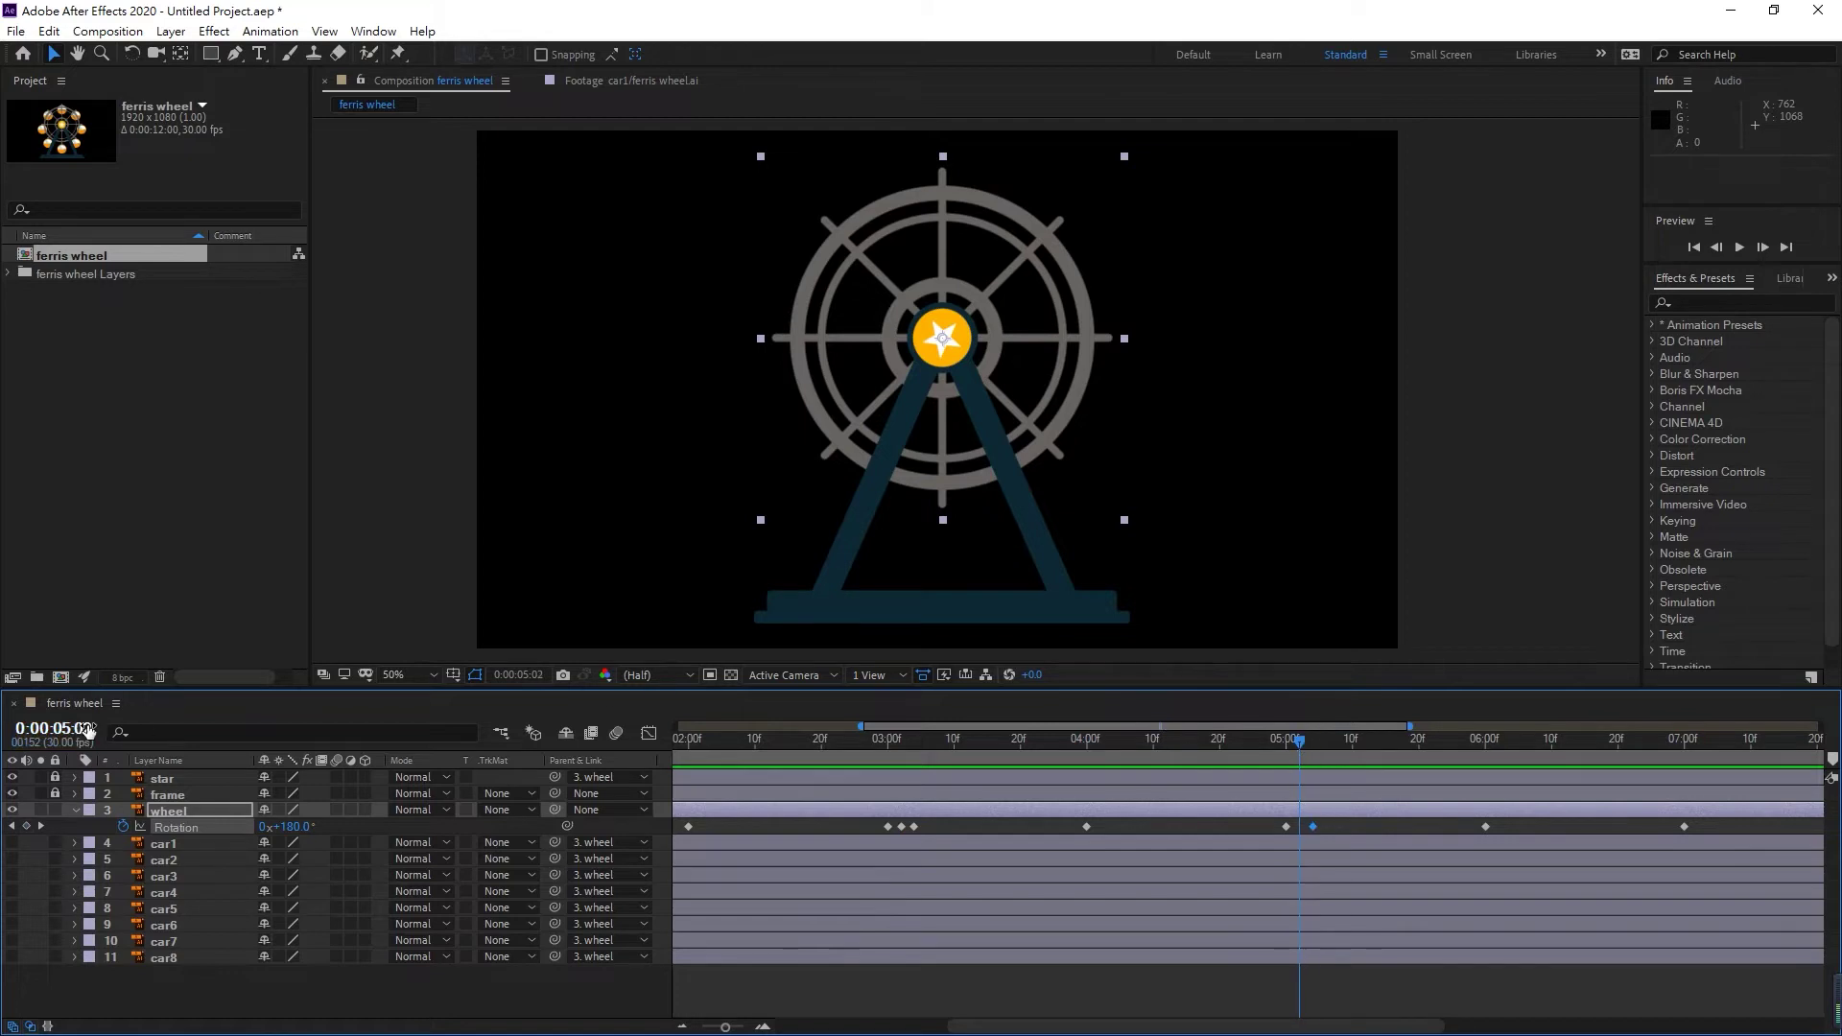
click(287, 827)
text(182)
key(Return)
- Add wheel Rotation keyframes for the fourth stop, holding 240° at 0:00:07:04 with a 2° overshoot at 0:00:07:02
scroll(1038, 789, right, 4)
drag(1041, 743, 1353, 747)
click(76, 729)
text(4)
key(Return)
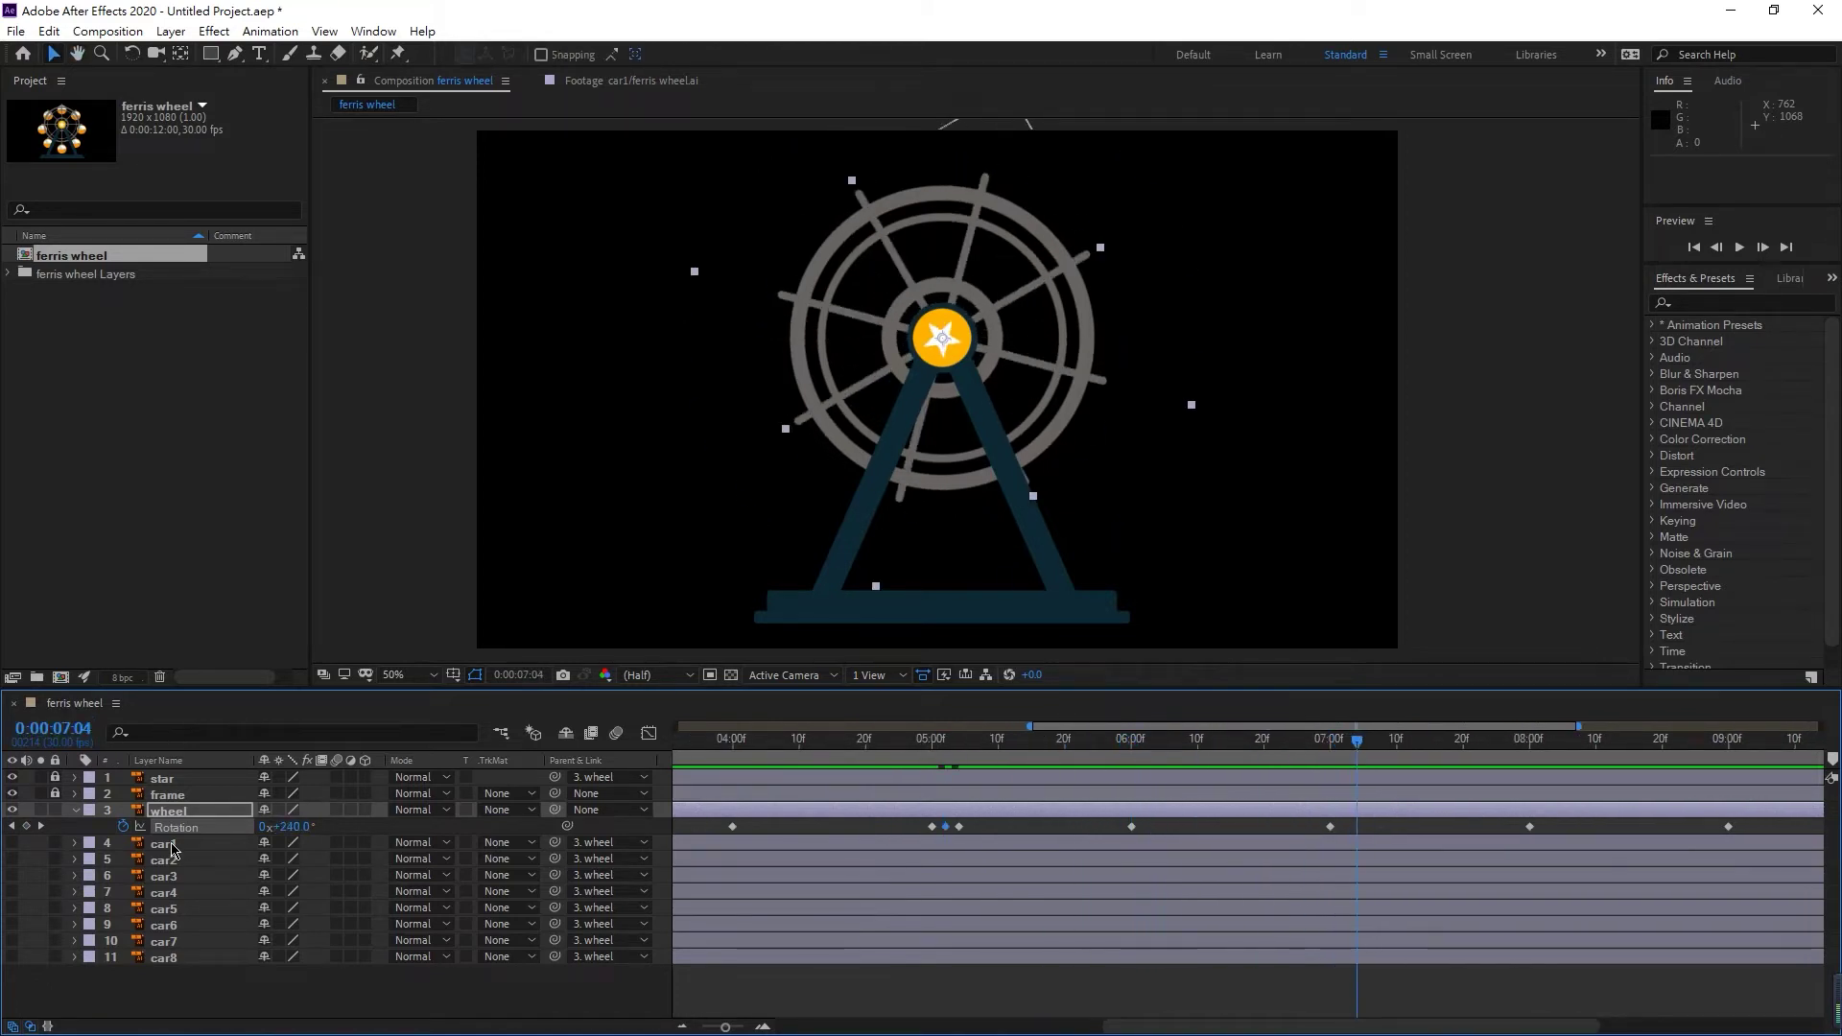
click(77, 730)
text(2)
key(Return)
key(Return)
- Add wheel Rotation keyframes for the fifth stop, holding 300° at 0:00:09:04 with a 2° overshoot at 0:00:09:02
scroll(1150, 885, right, 4)
drag(1152, 746, 1353, 756)
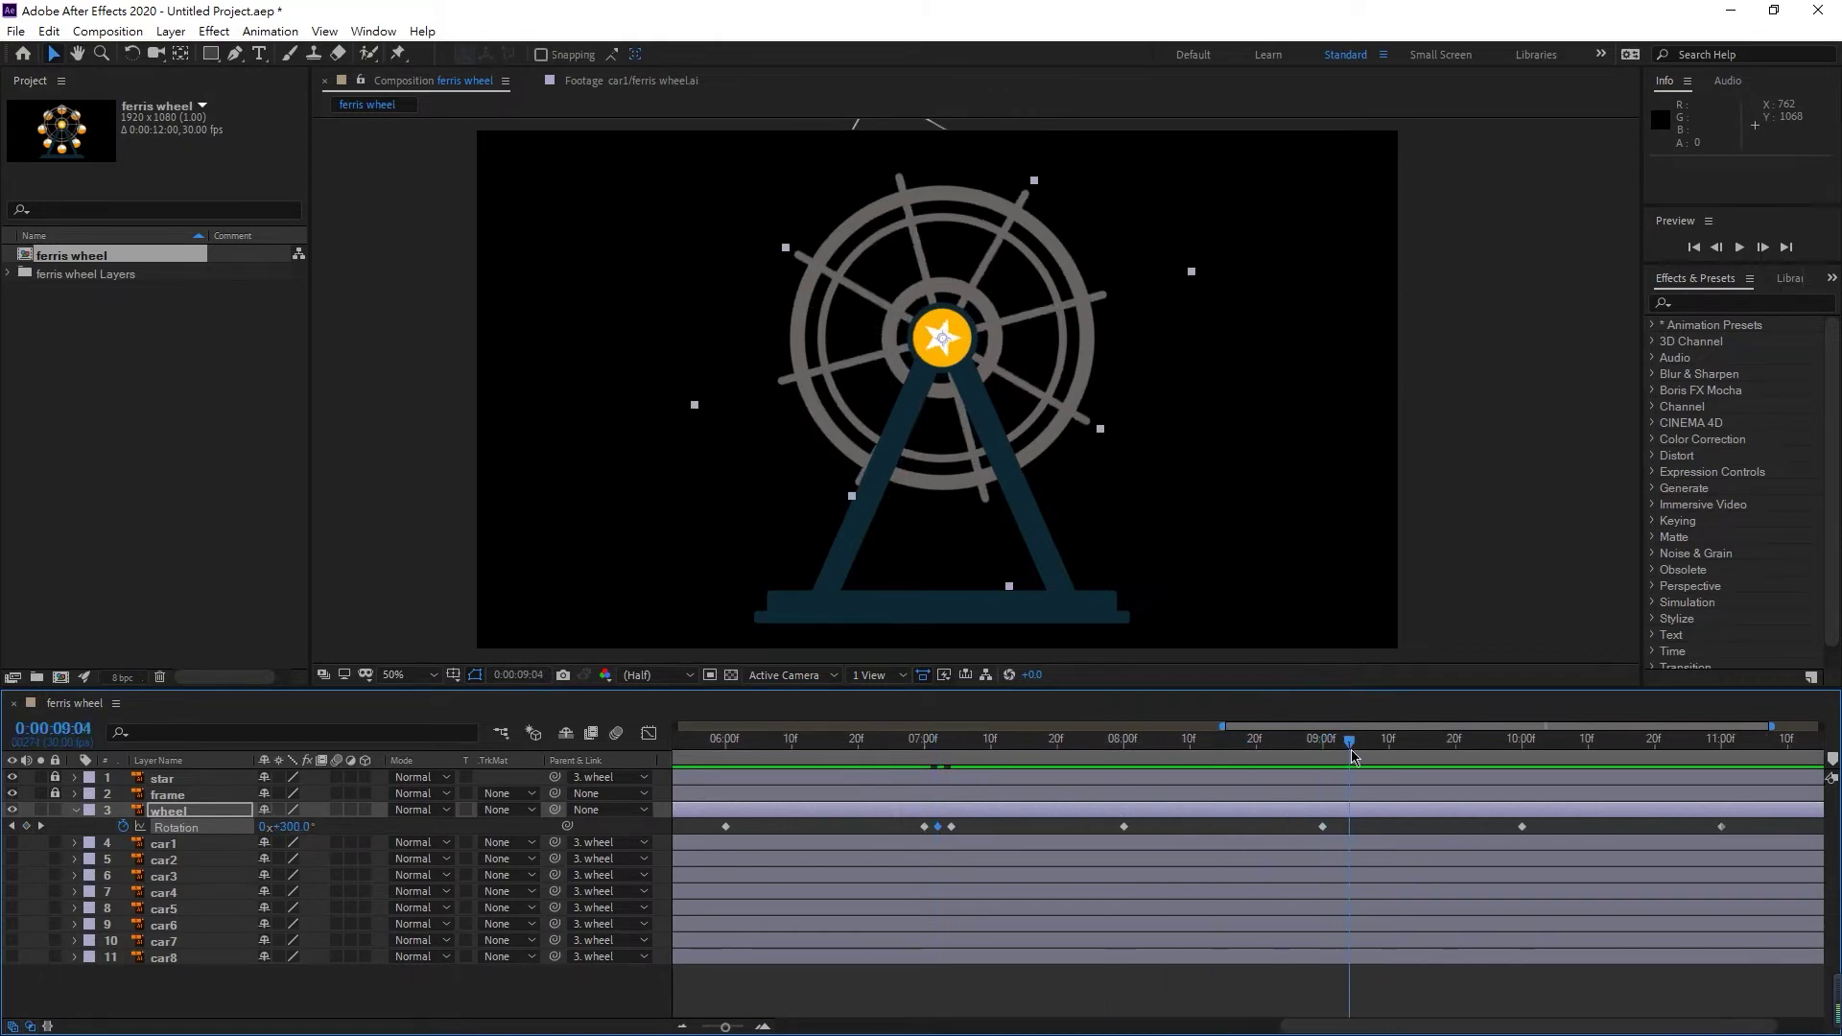
click(82, 729)
text(2)
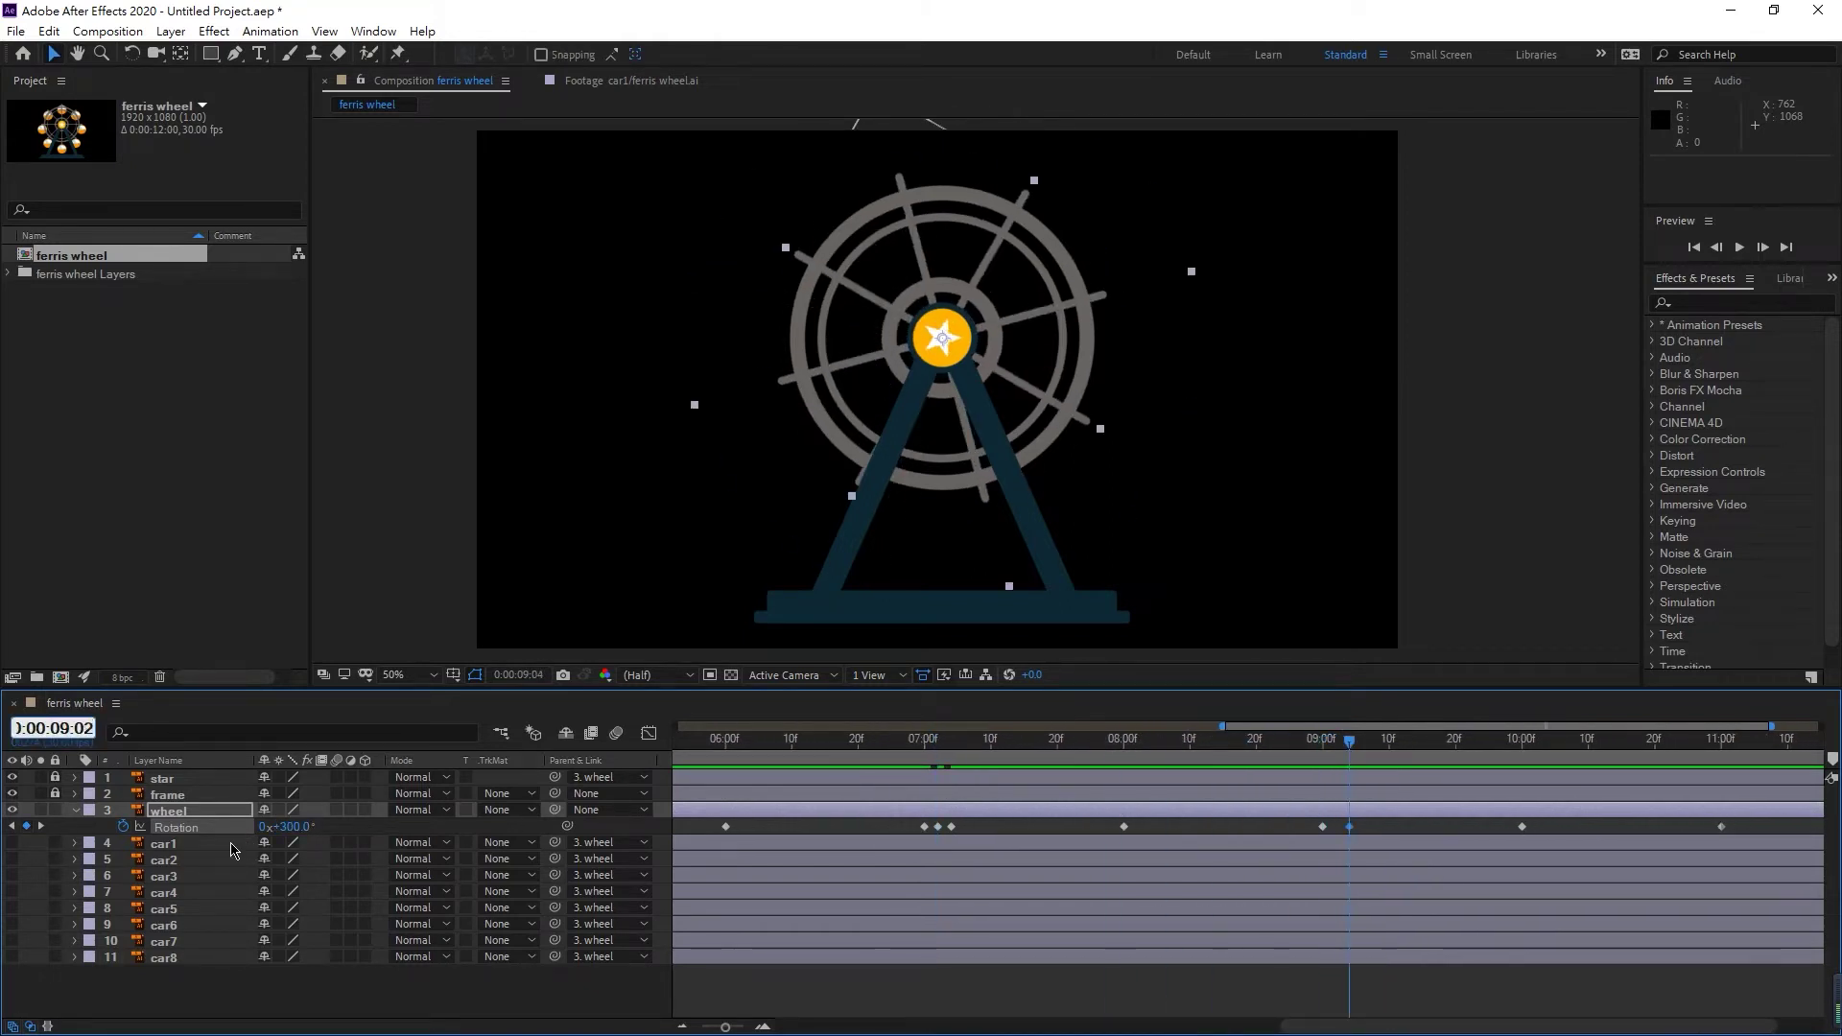
click(303, 826)
text(+2)
key(Return)
- Add wheel Rotation keyframes for the last stop, holding 1x+0° at 0:00:11:04 with a 2° overshoot at 0:00:11:02
scroll(1247, 864, right, 2)
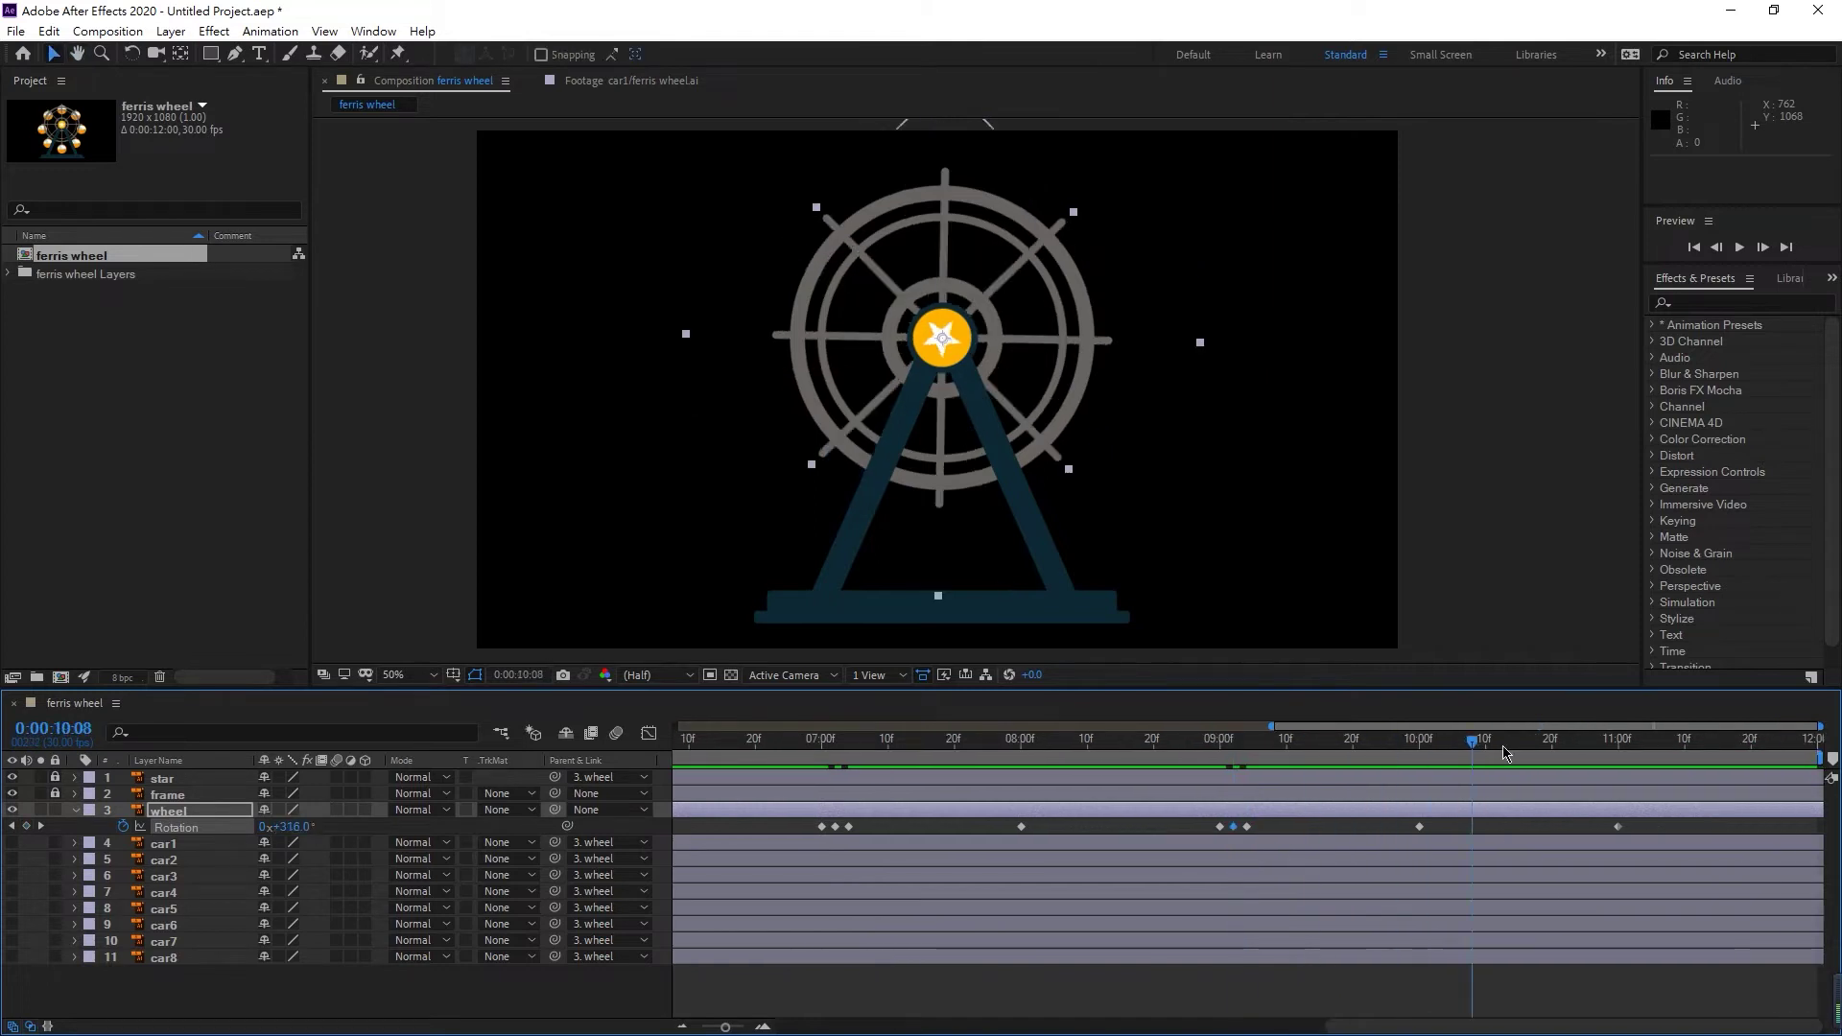
drag(1494, 752, 1643, 753)
click(26, 827)
click(82, 729)
text(2)
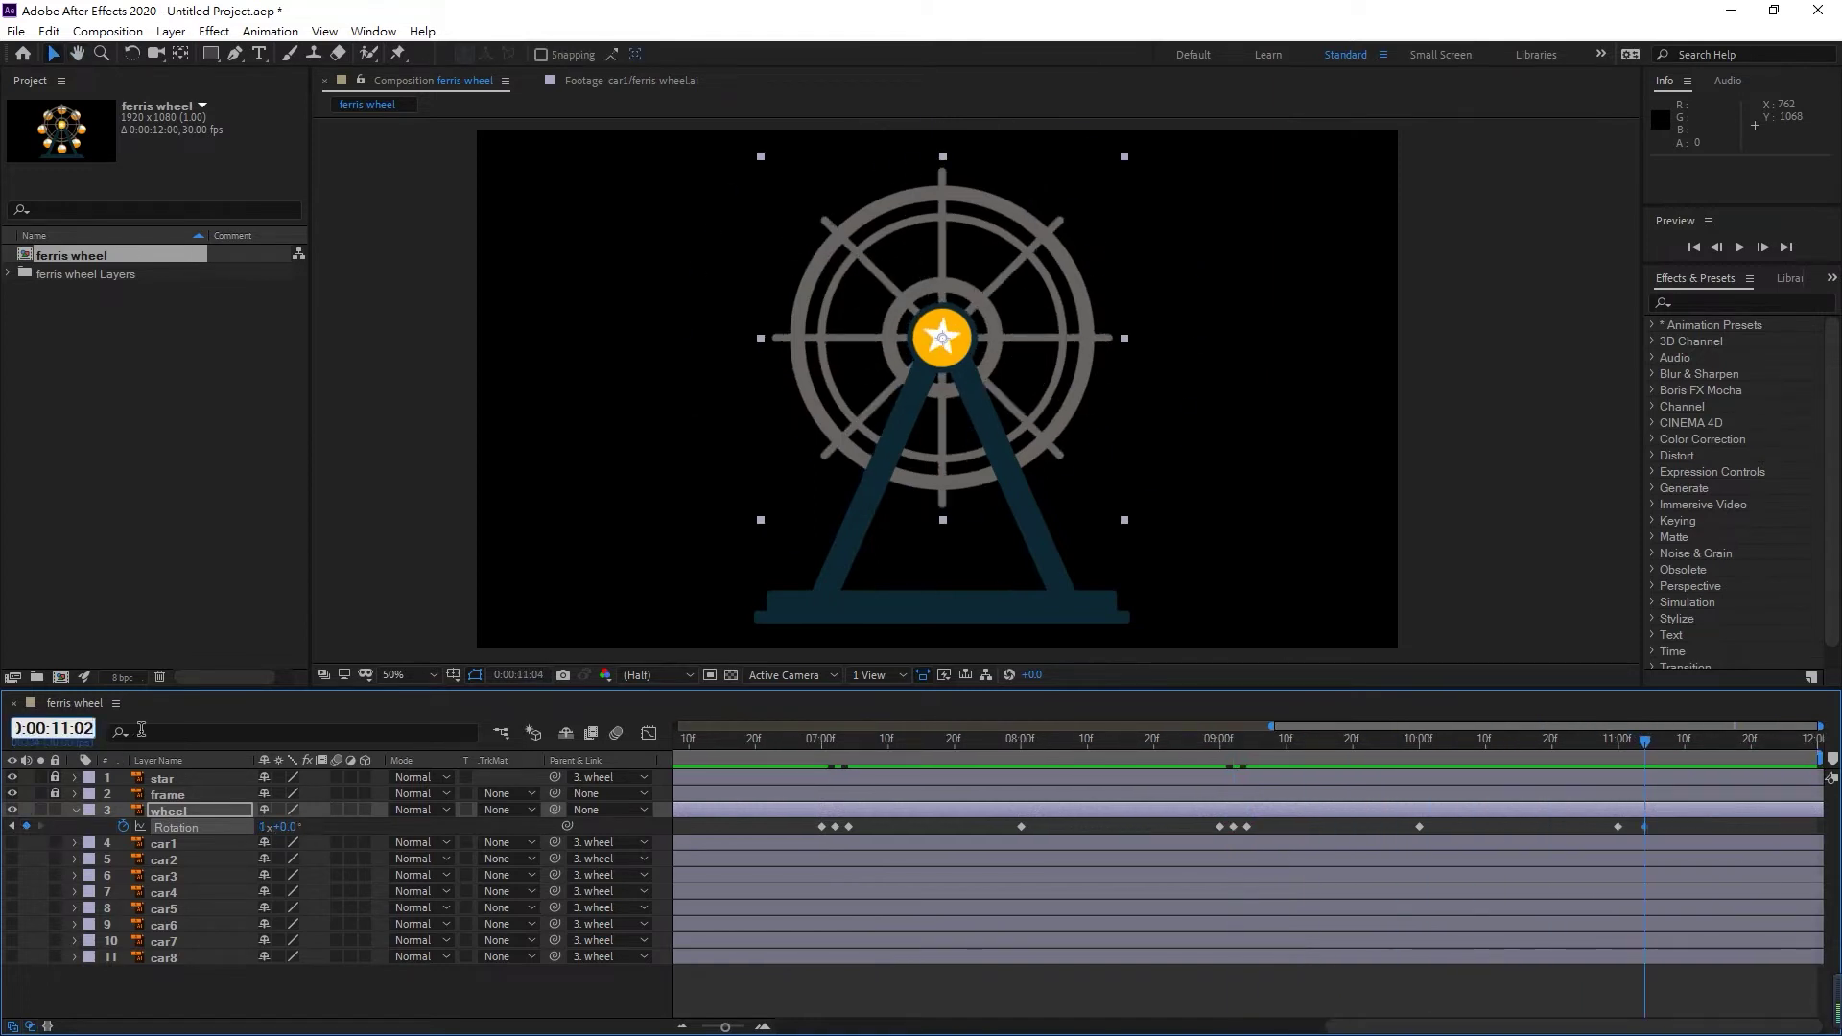
click(298, 827)
text(2)
key(Return)
- Play the full animation from the start to check the overshoot at every wheel stop, and stop the playback
key(Page_Up)
key(Page_Up)
key(Page_Up)
key(Page_Up)
key(Page_Up)
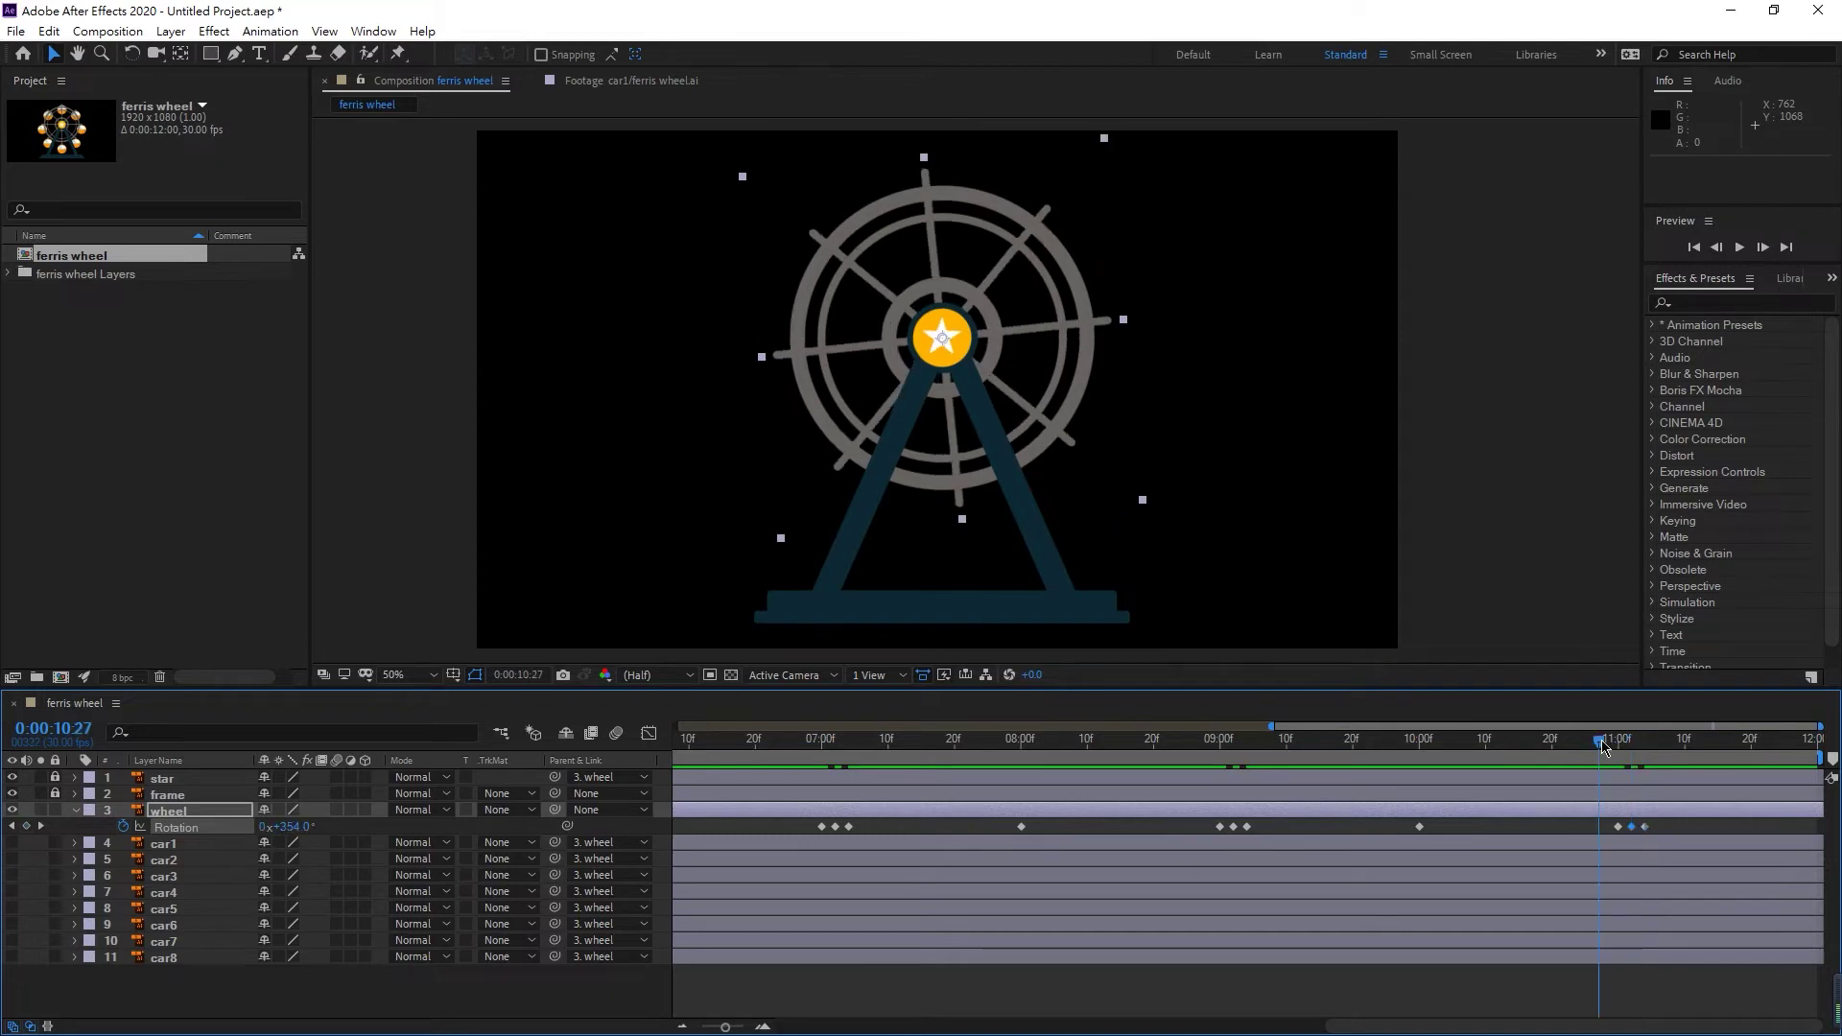
key(super)
key(super)
key(minus)
click(681, 739)
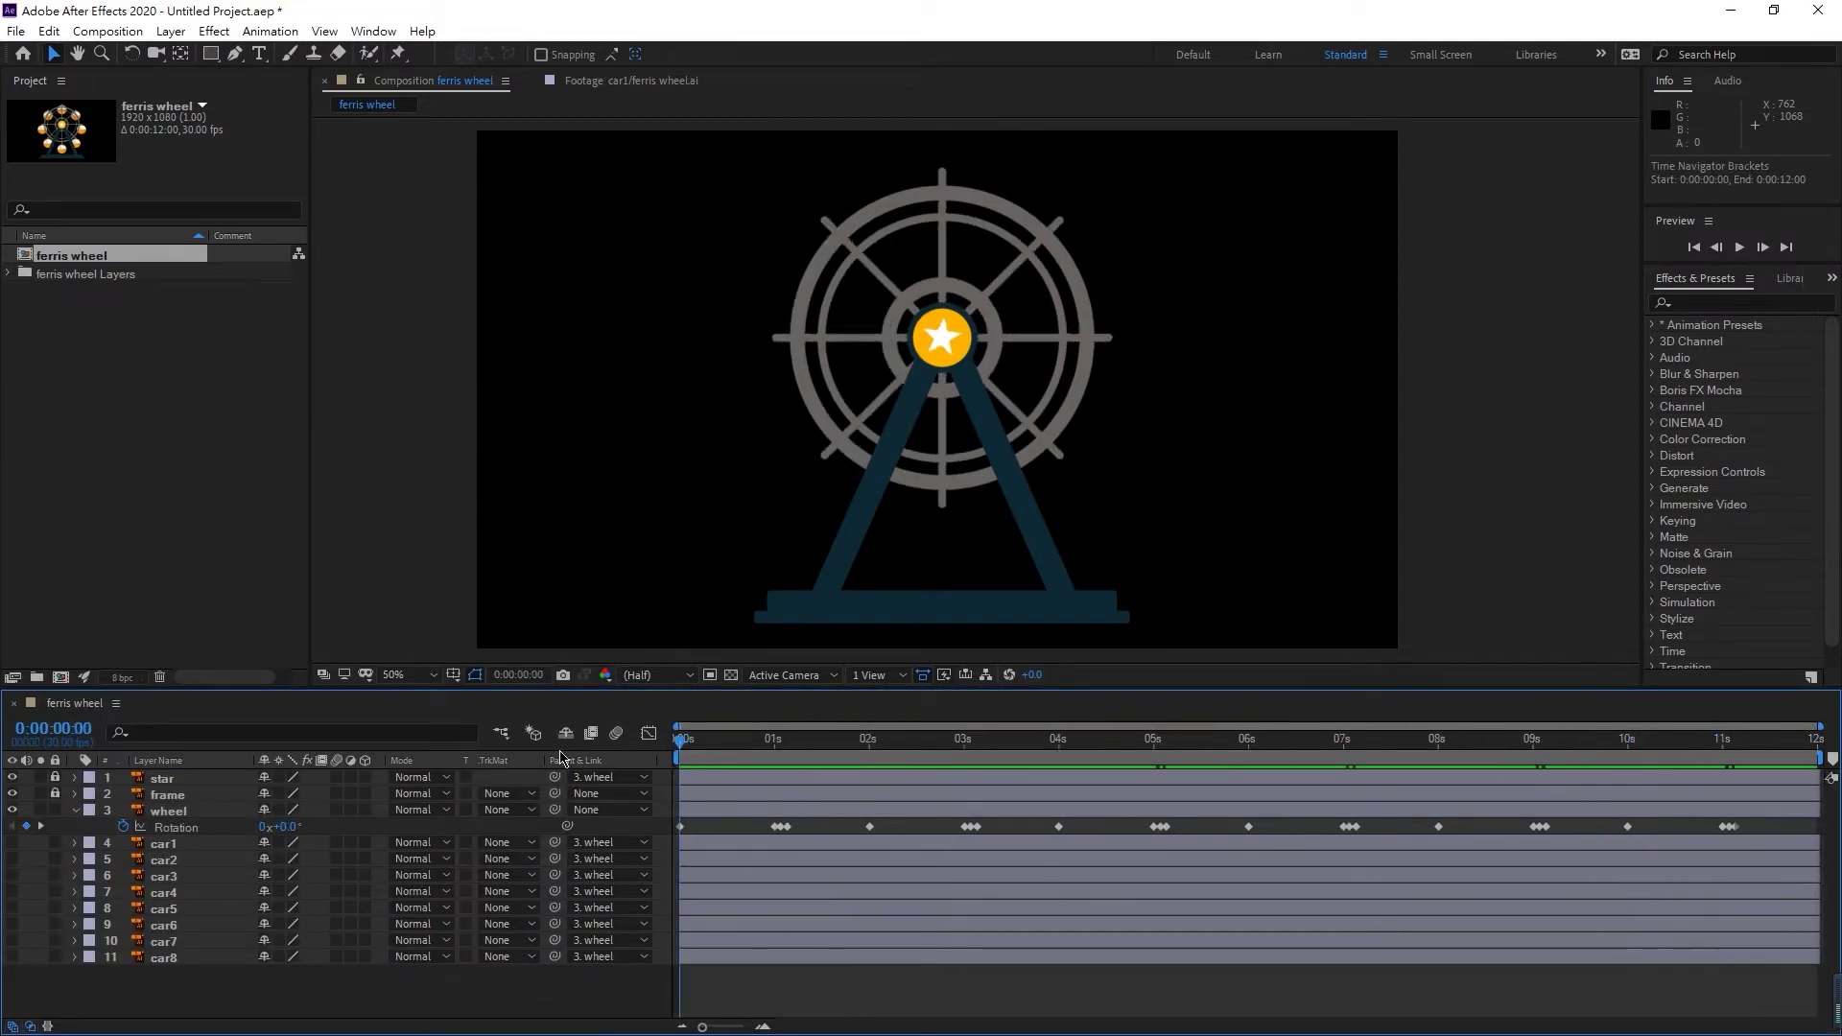
key(space)
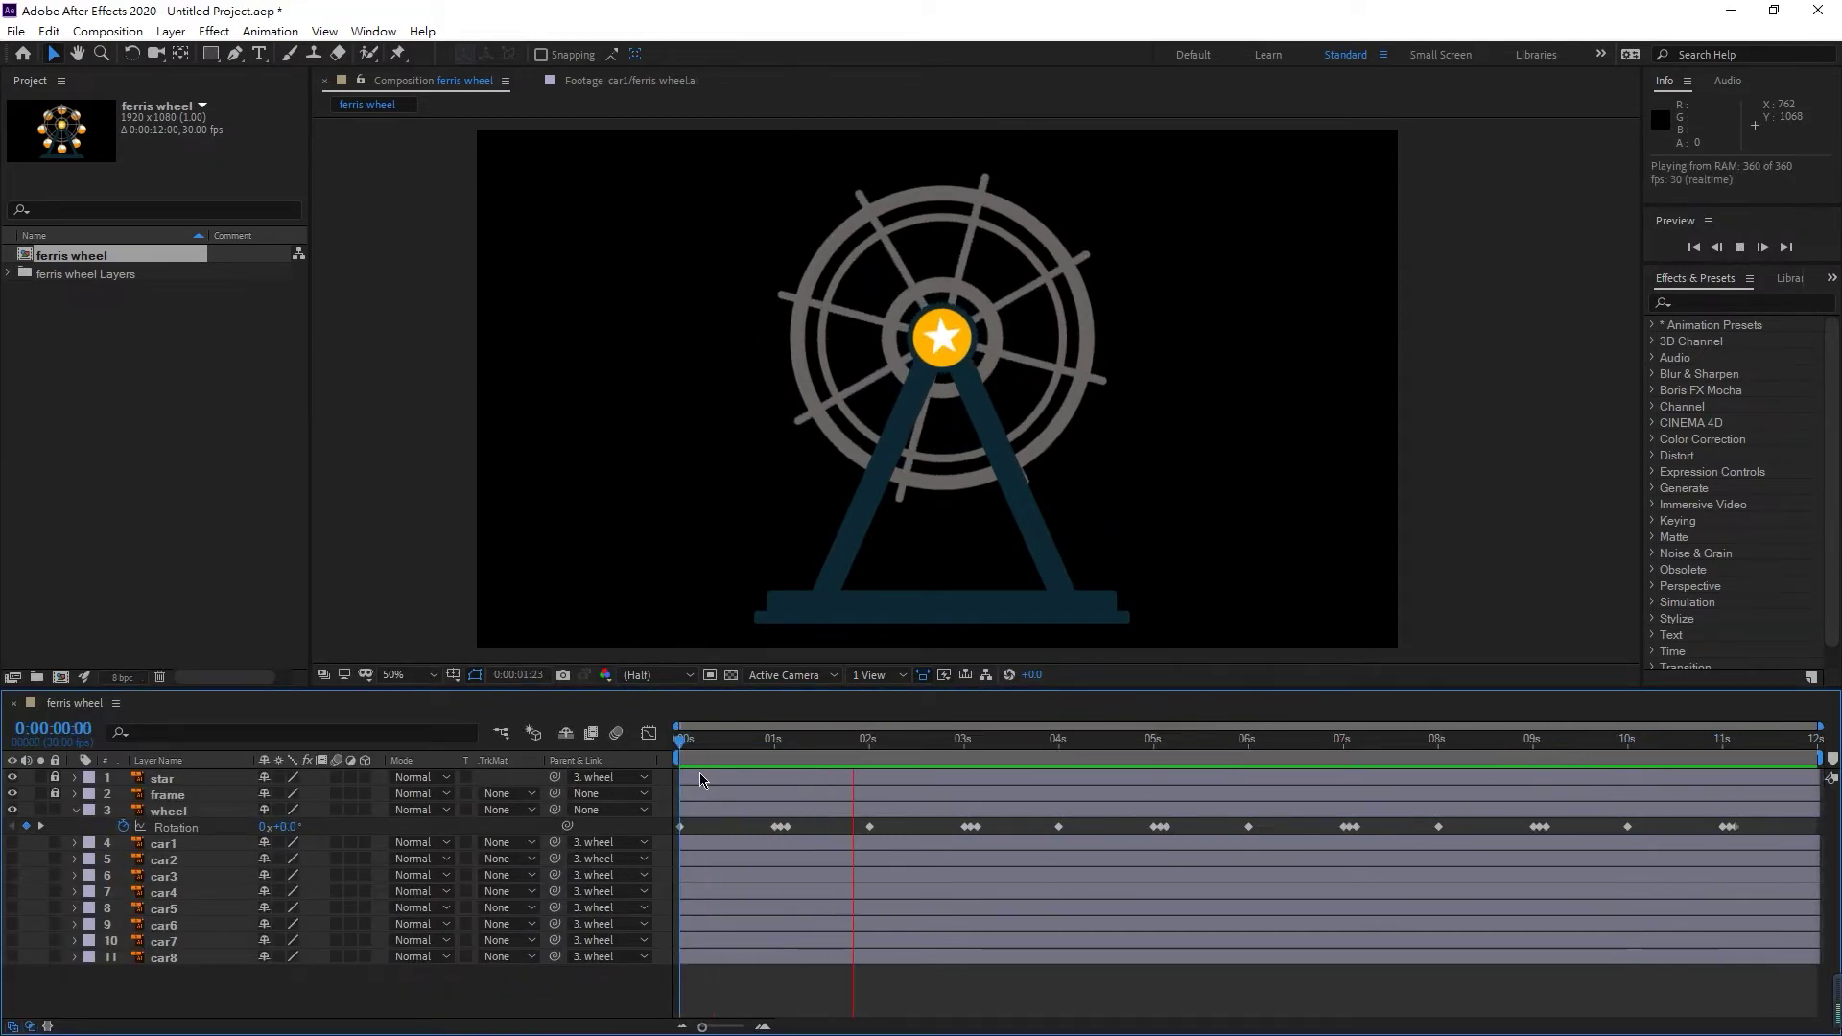
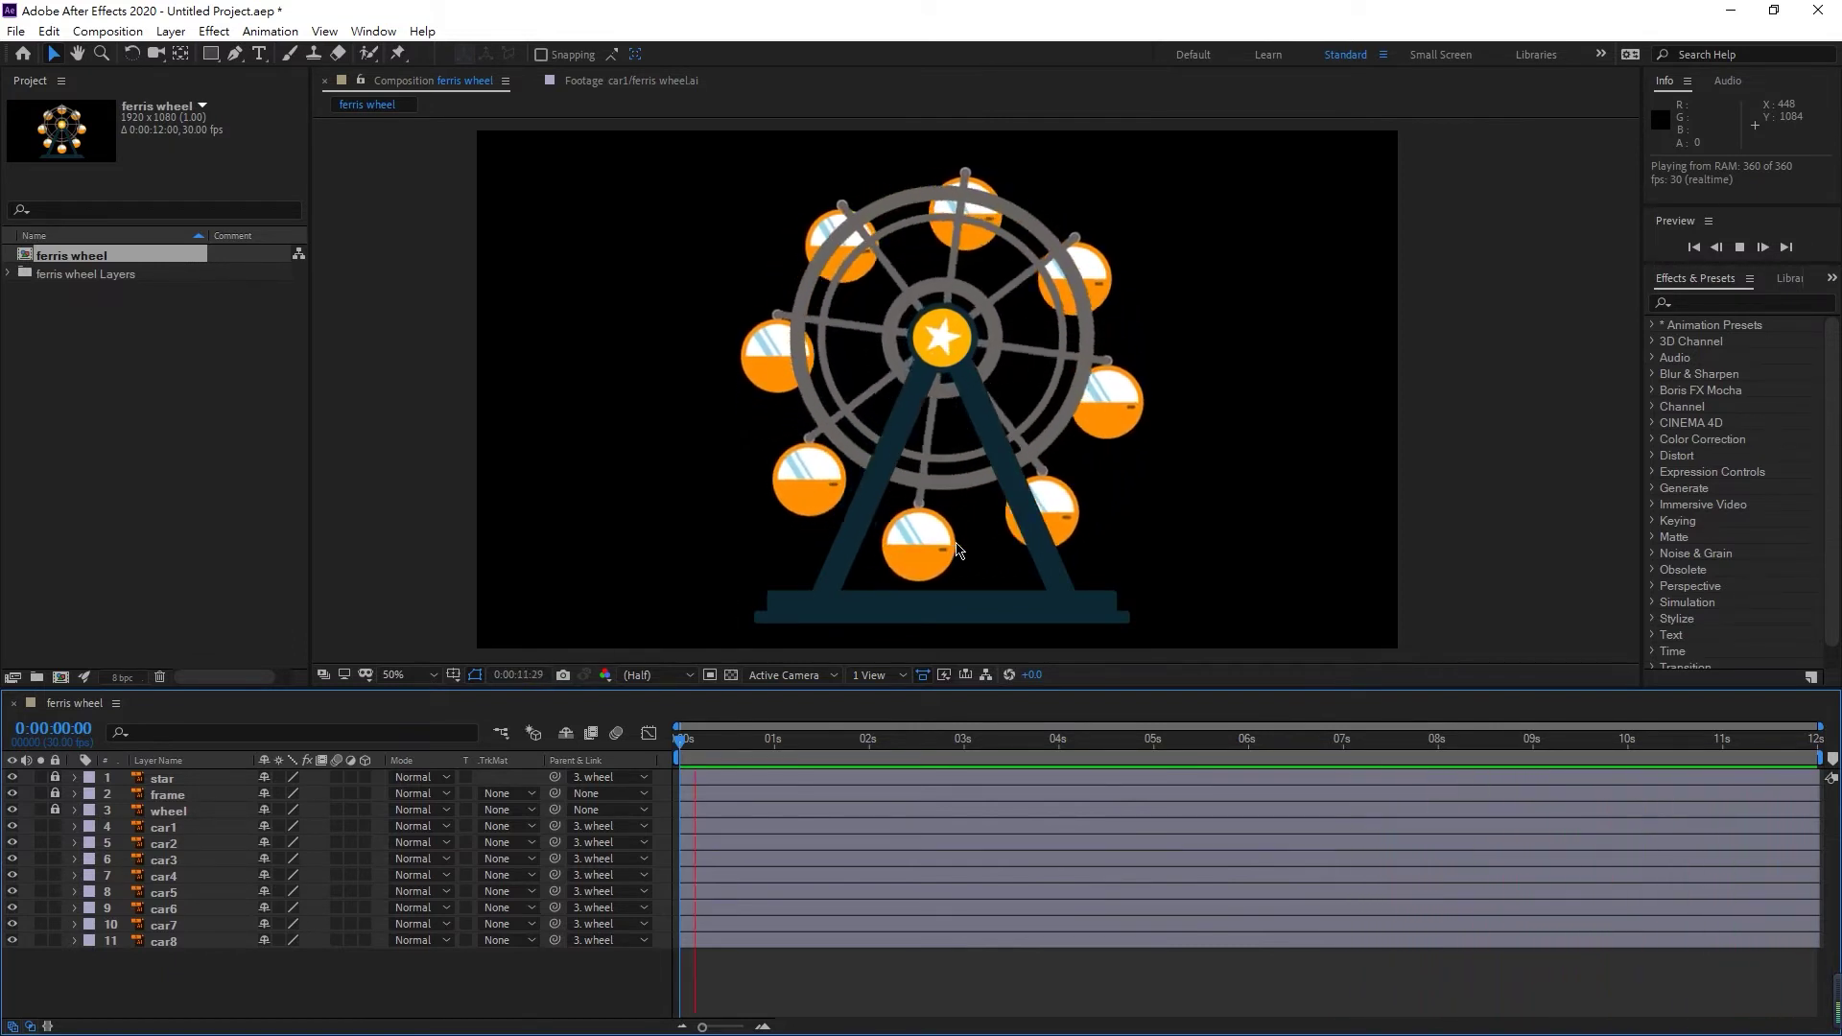
key(space)
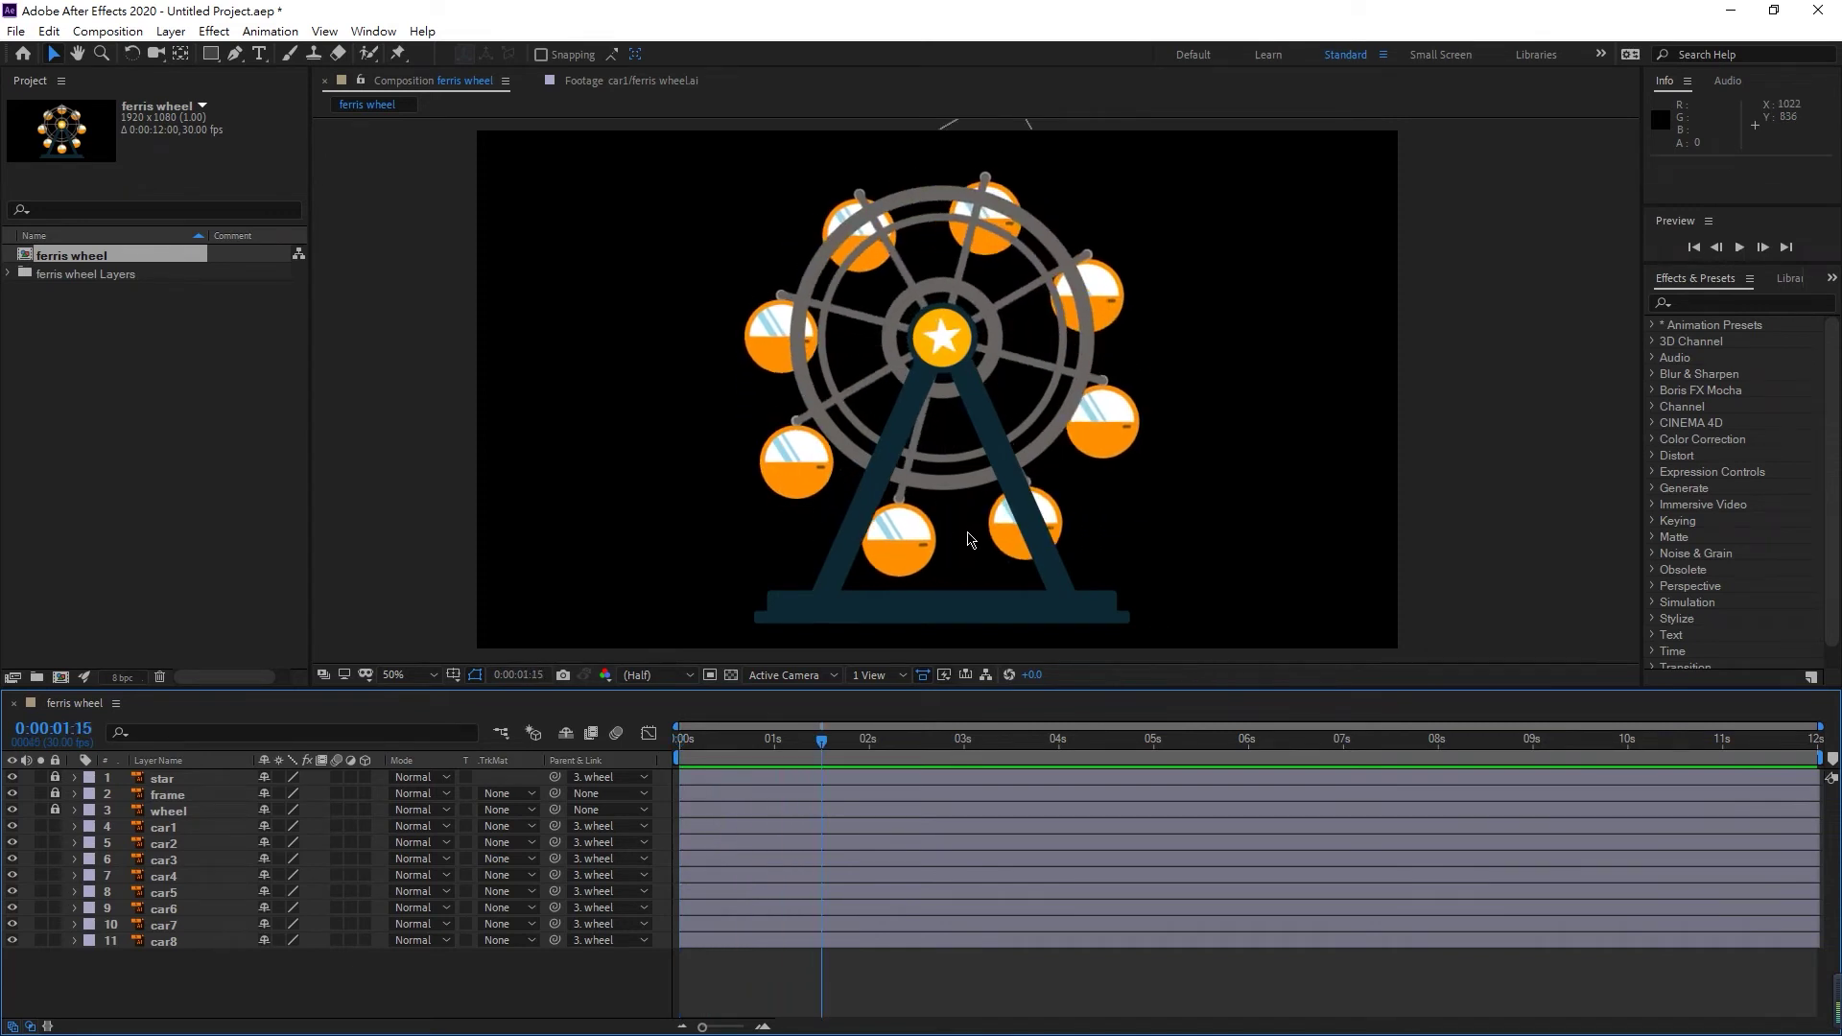
- Switch to the finished ferris wheel reference animation and play it to examine how the gondolas move when the wheel stops
key(alt+Tab)
key(space)
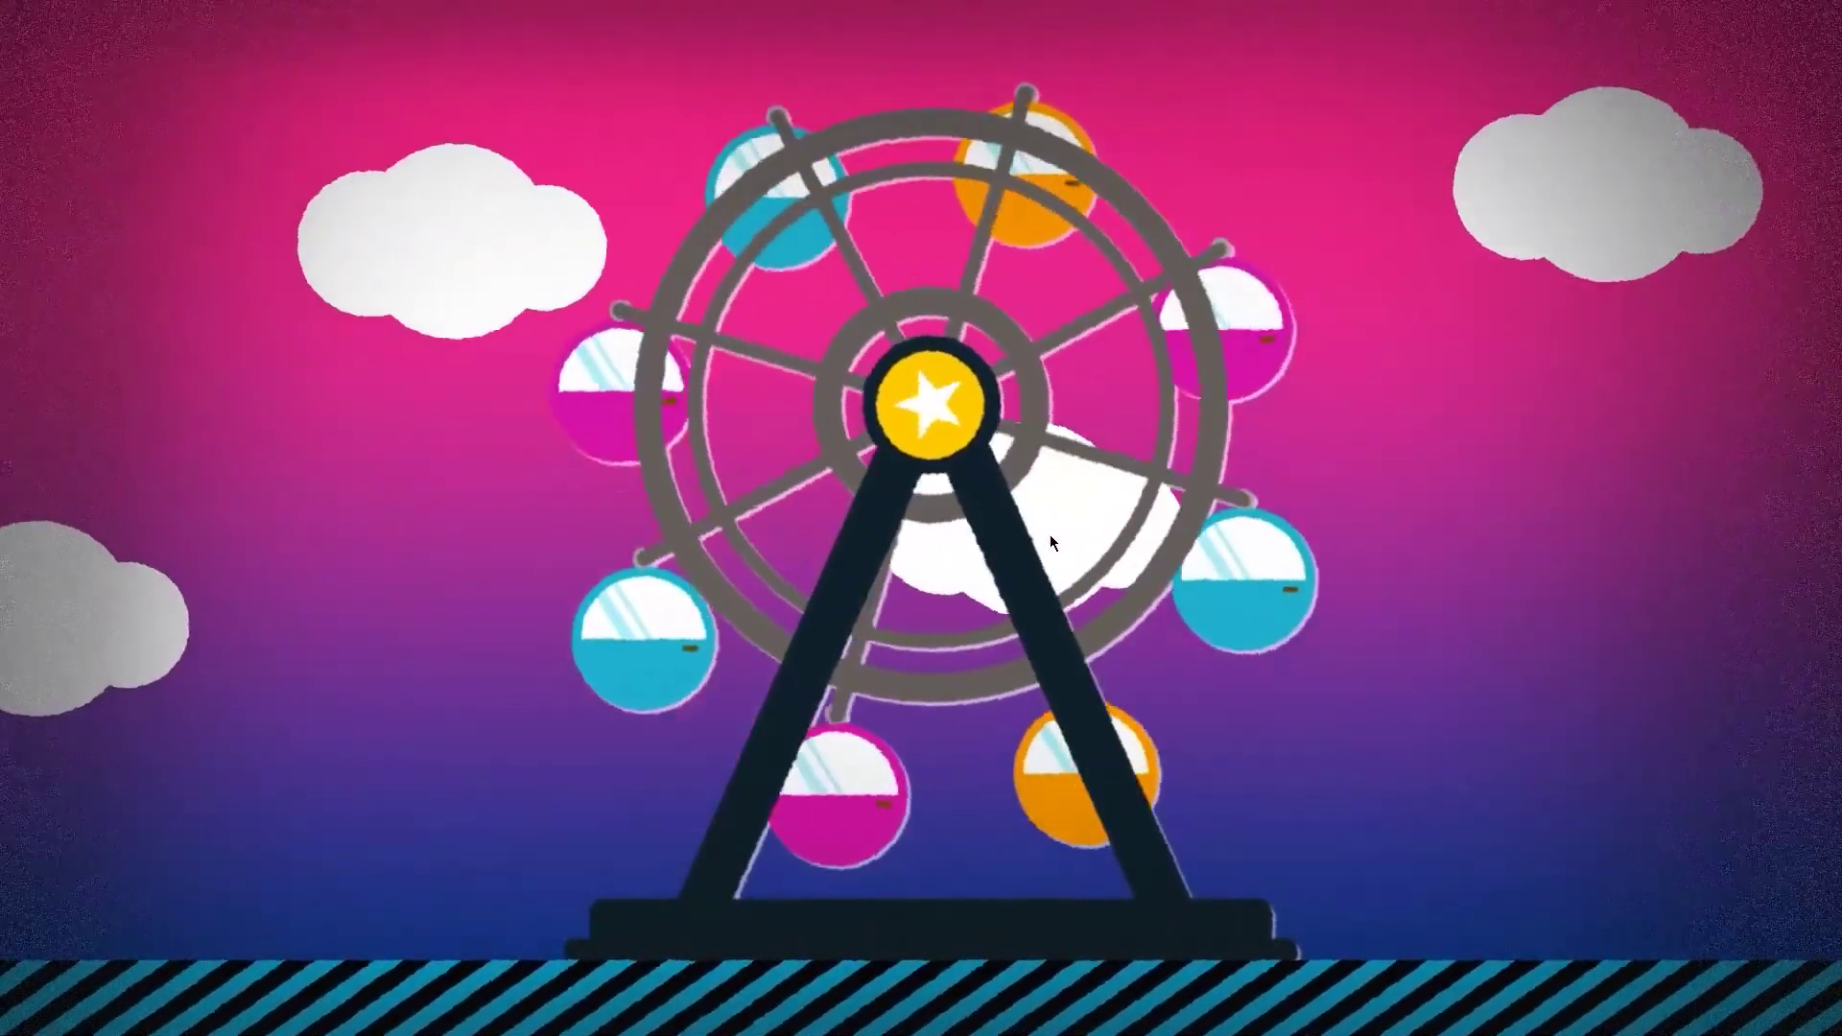
- Pause the Ferris wheel reference video, switch to After Effects, and expand the car1 layer's transform properties
key(space)
key(alt+Tab)
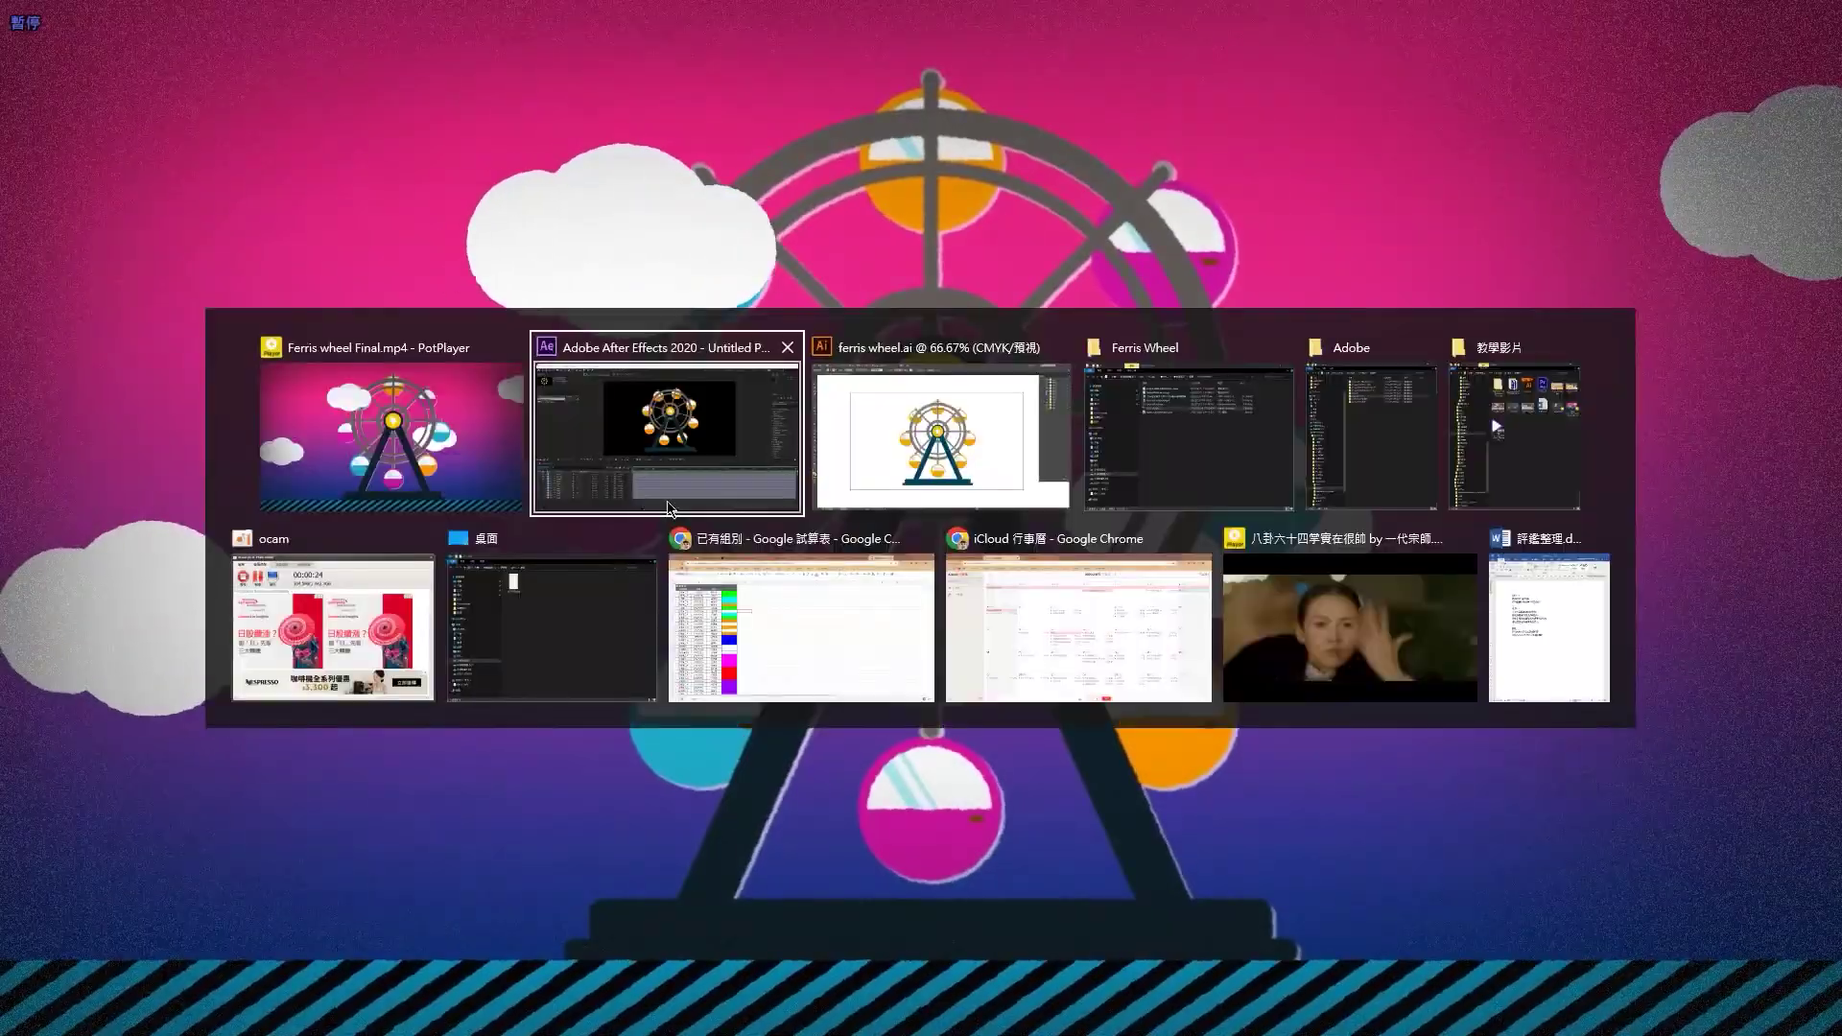
click(669, 509)
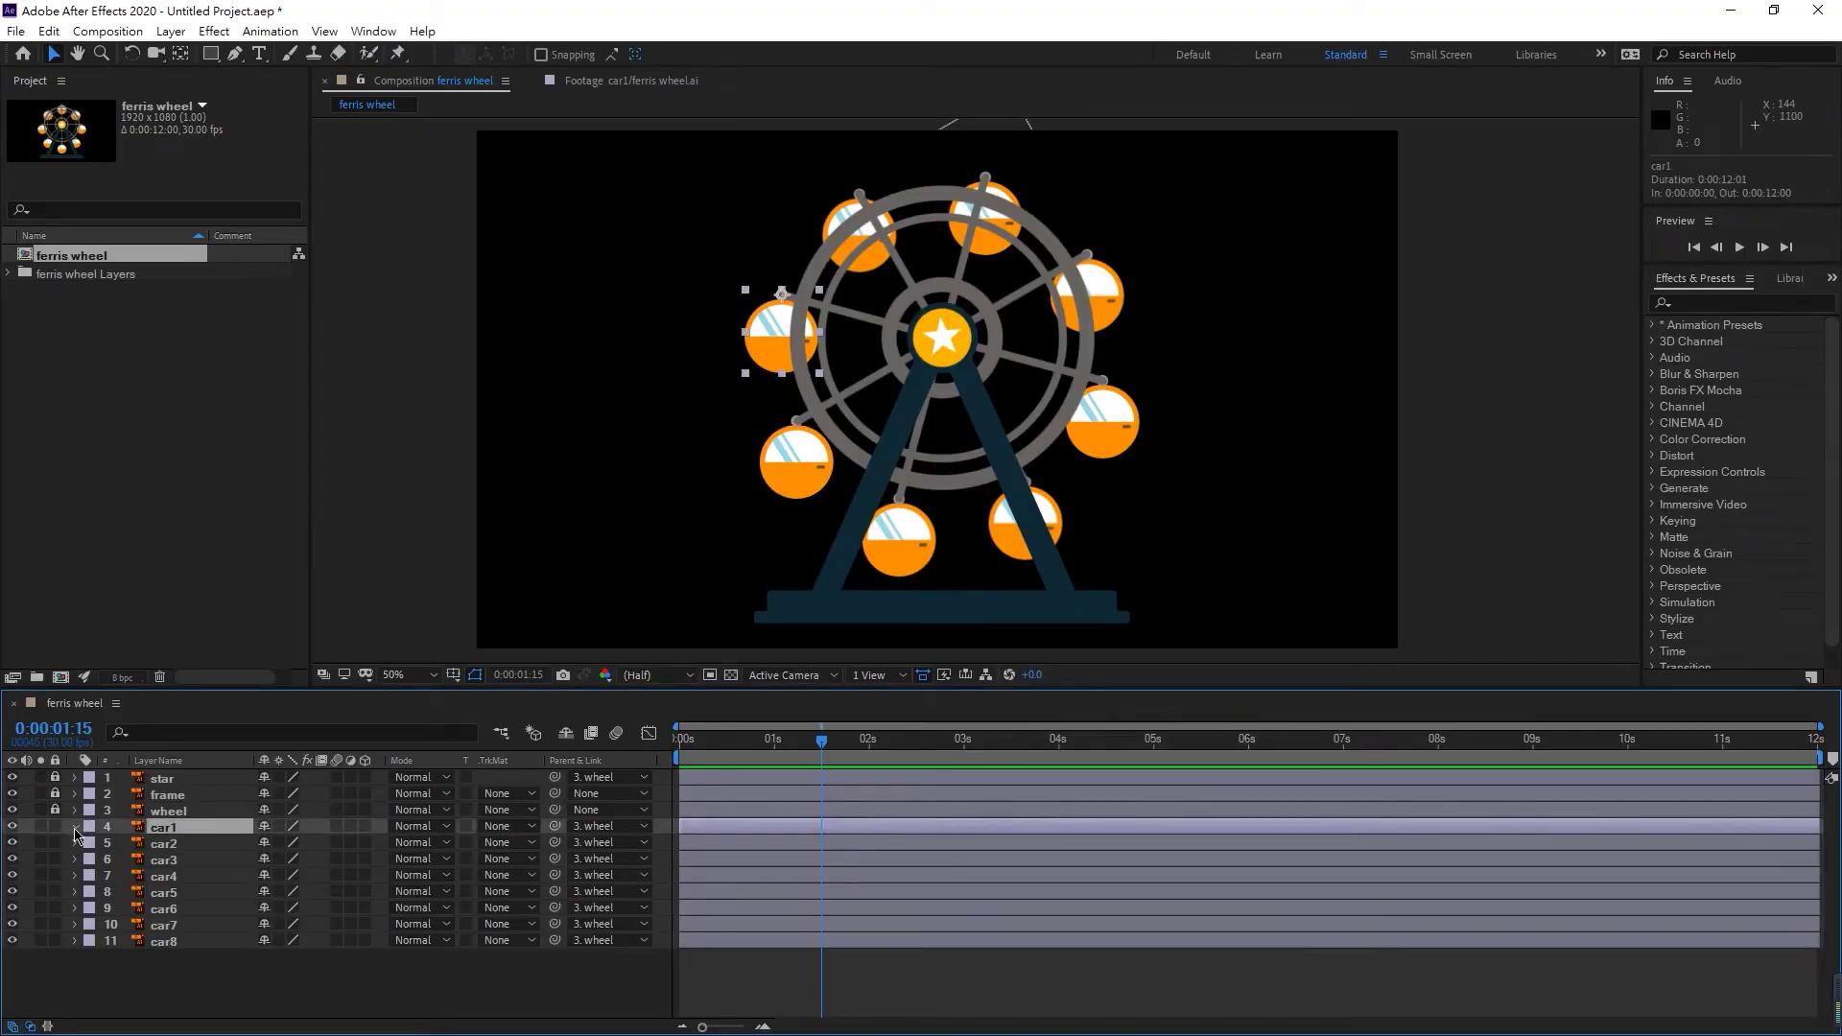
click(76, 831)
click(161, 926)
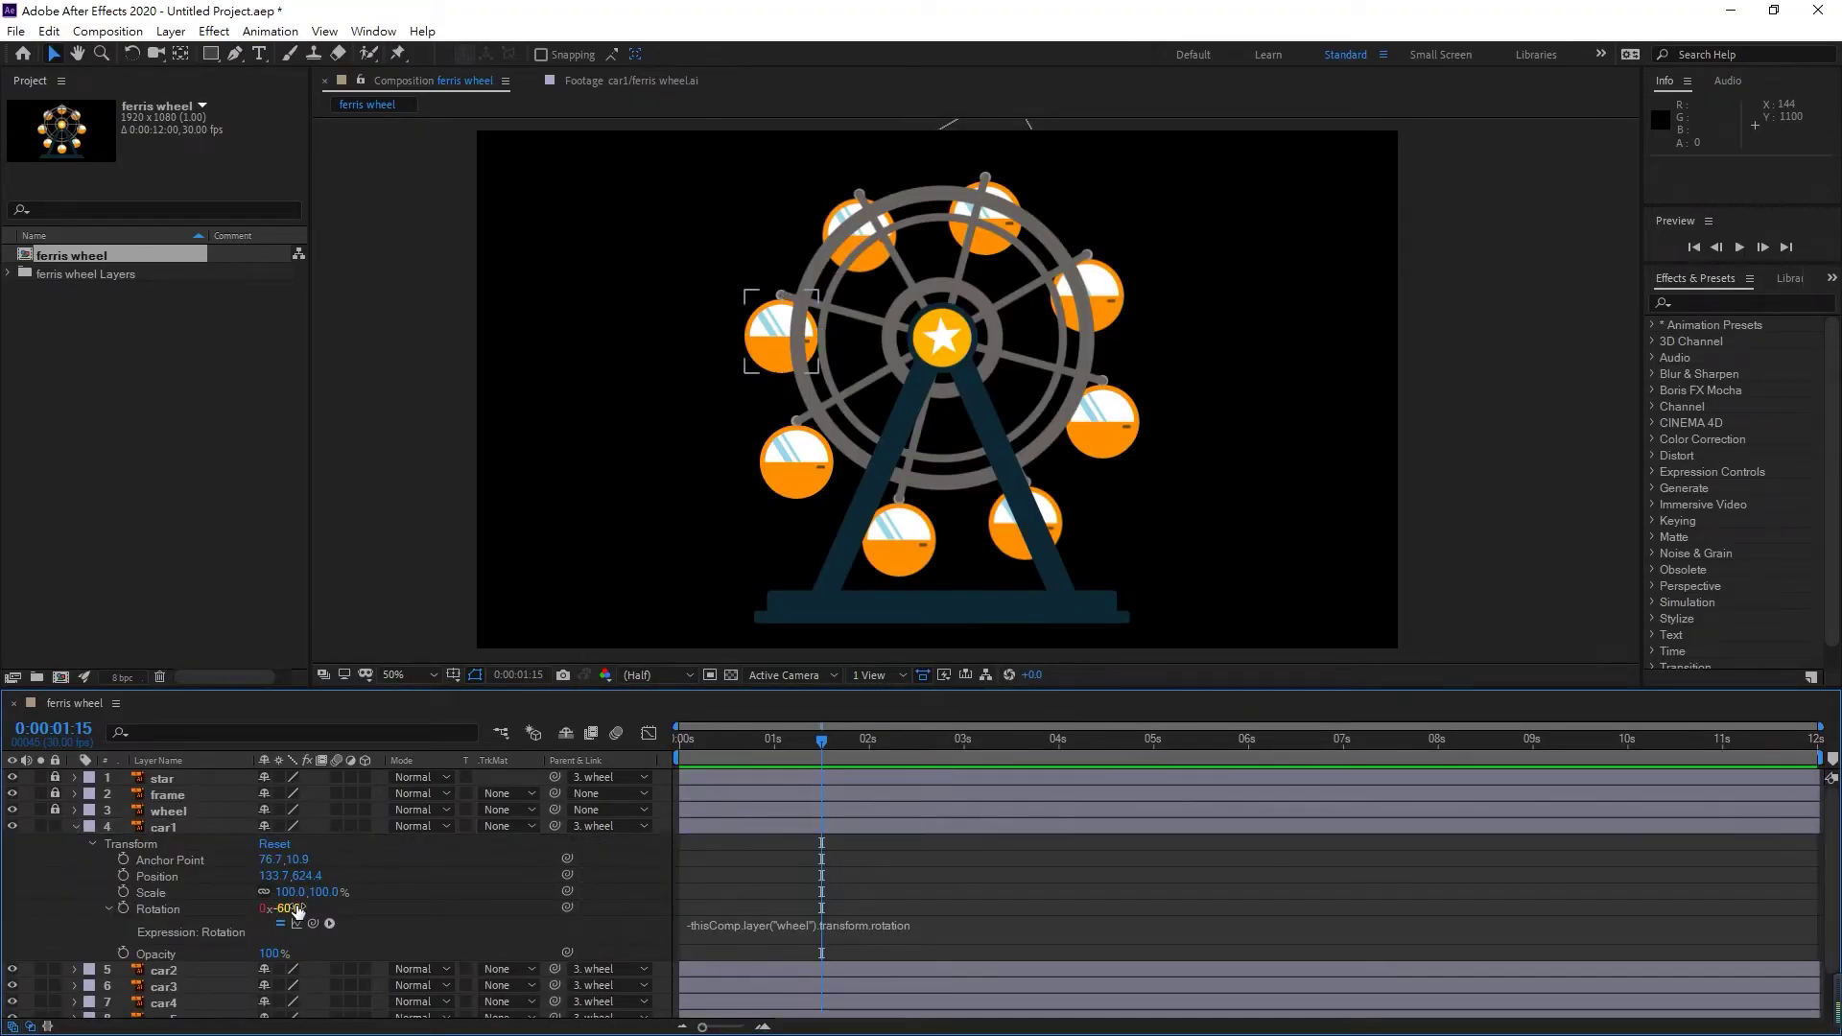
- Reveal the wheel layer's Rotation keyframes and show only car1's Rotation property with its expression
click(169, 812)
key(u)
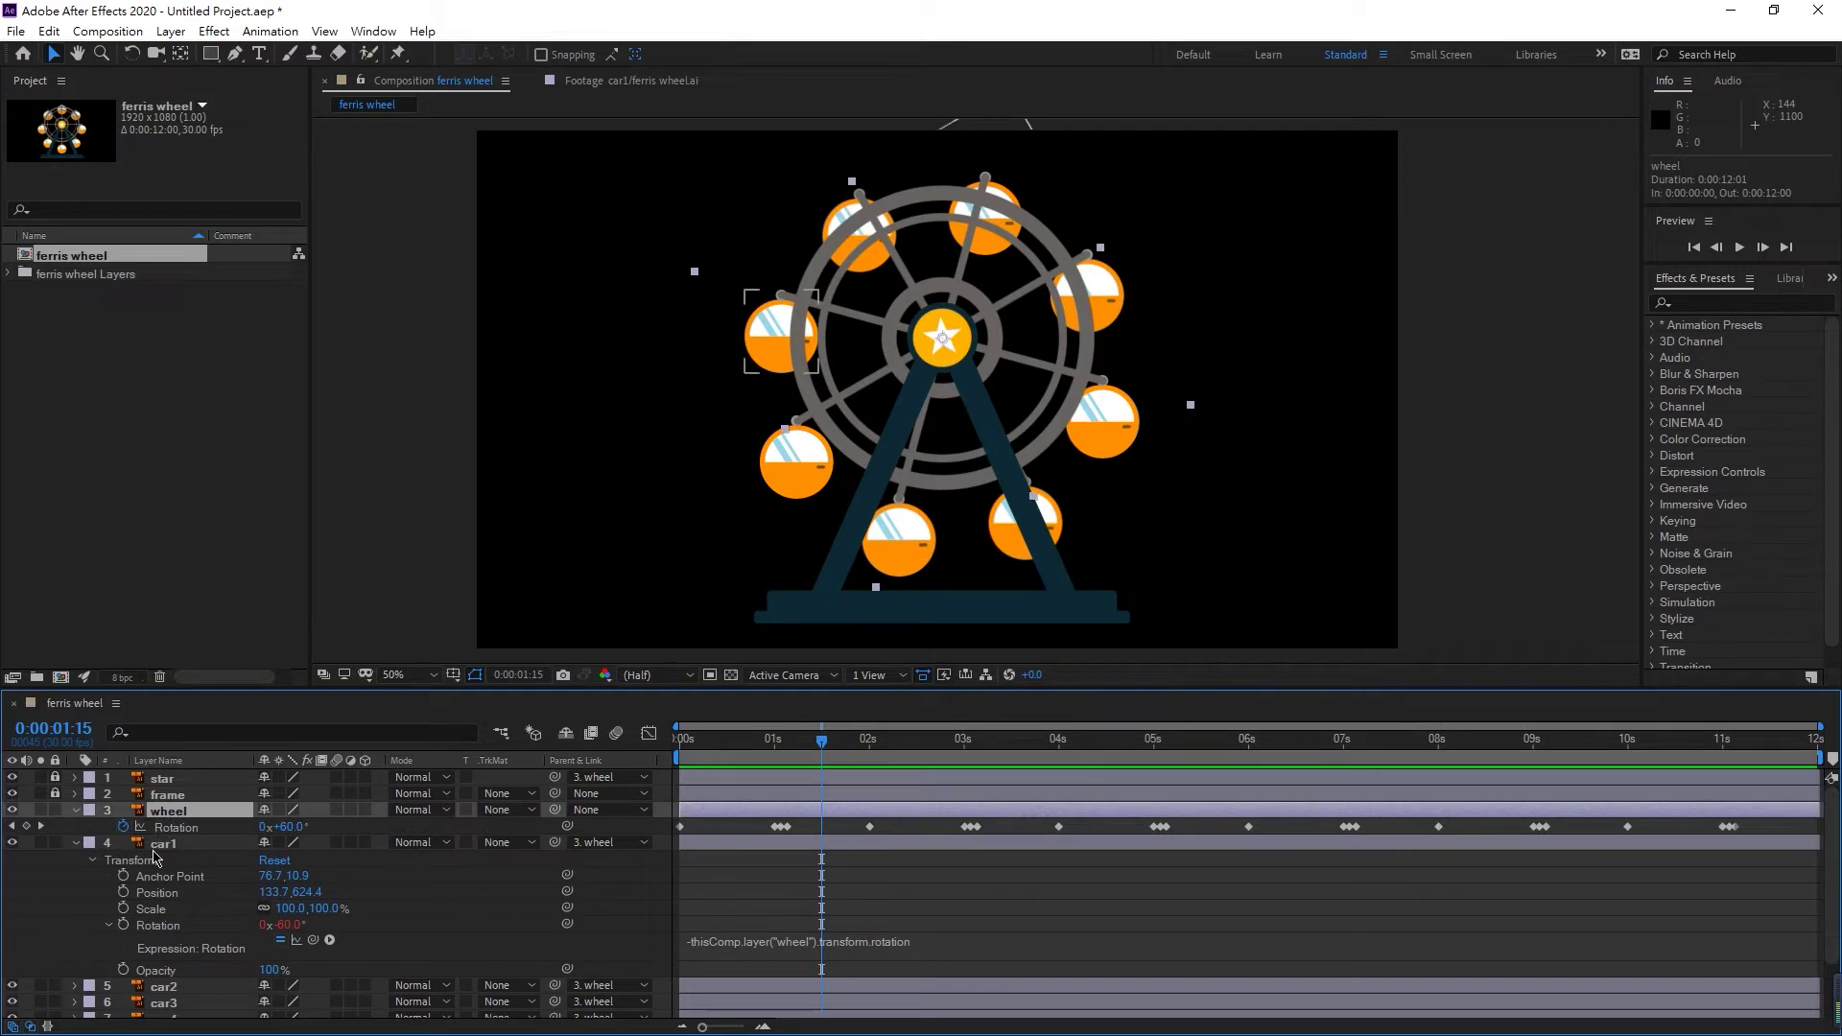
click(155, 857)
key(u)
click(112, 861)
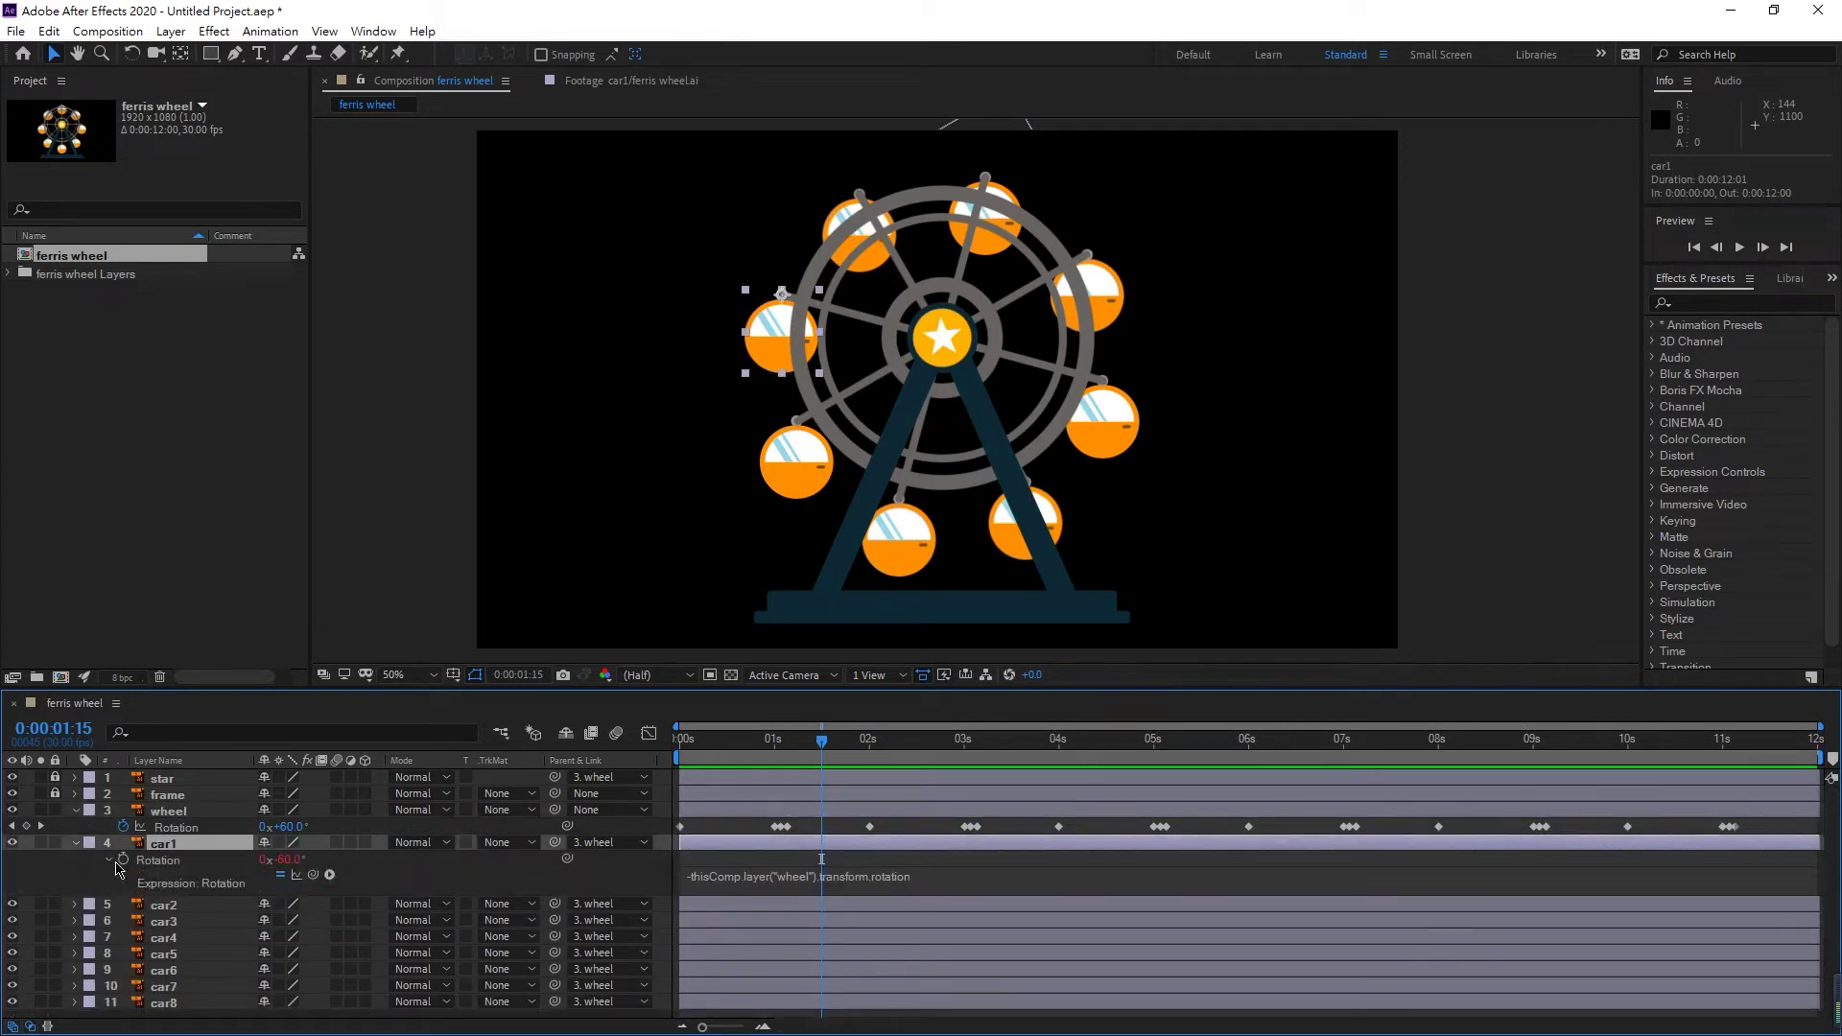
- Try to rotate car1 by hand with the Rotation tool at 0:00:01:01
click(778, 740)
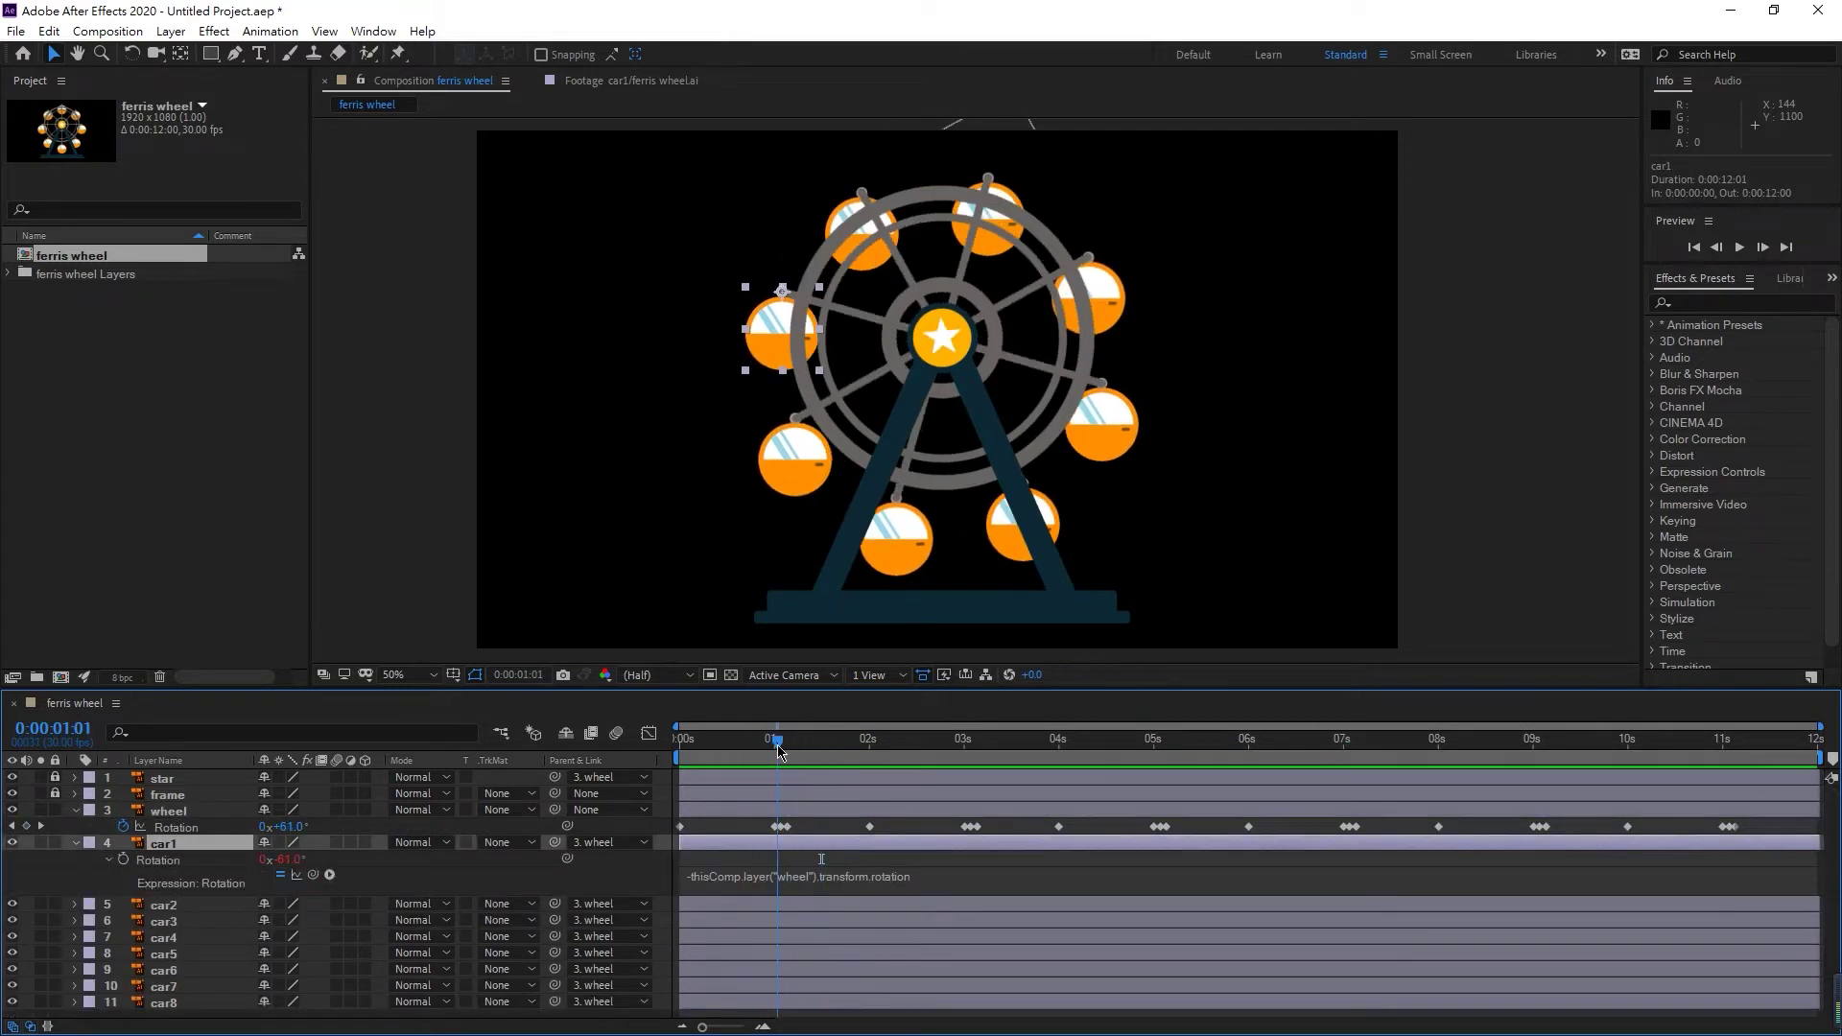
click(170, 861)
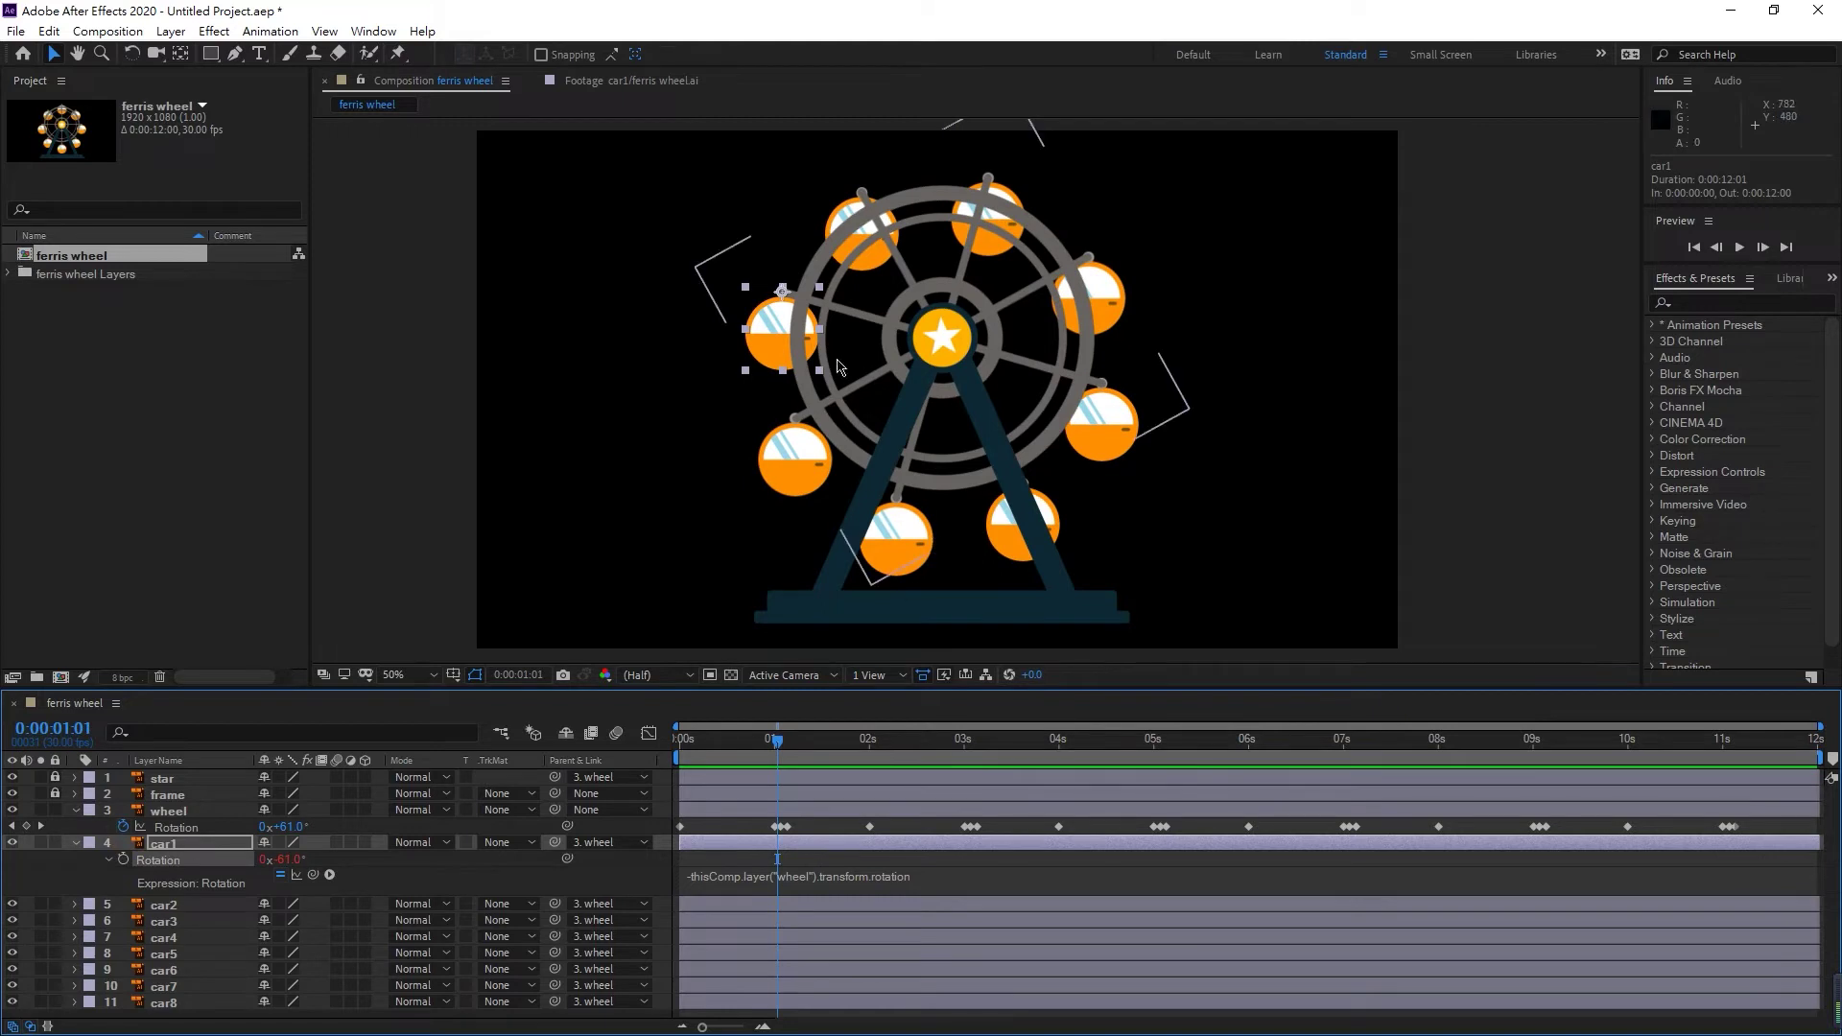
key(w)
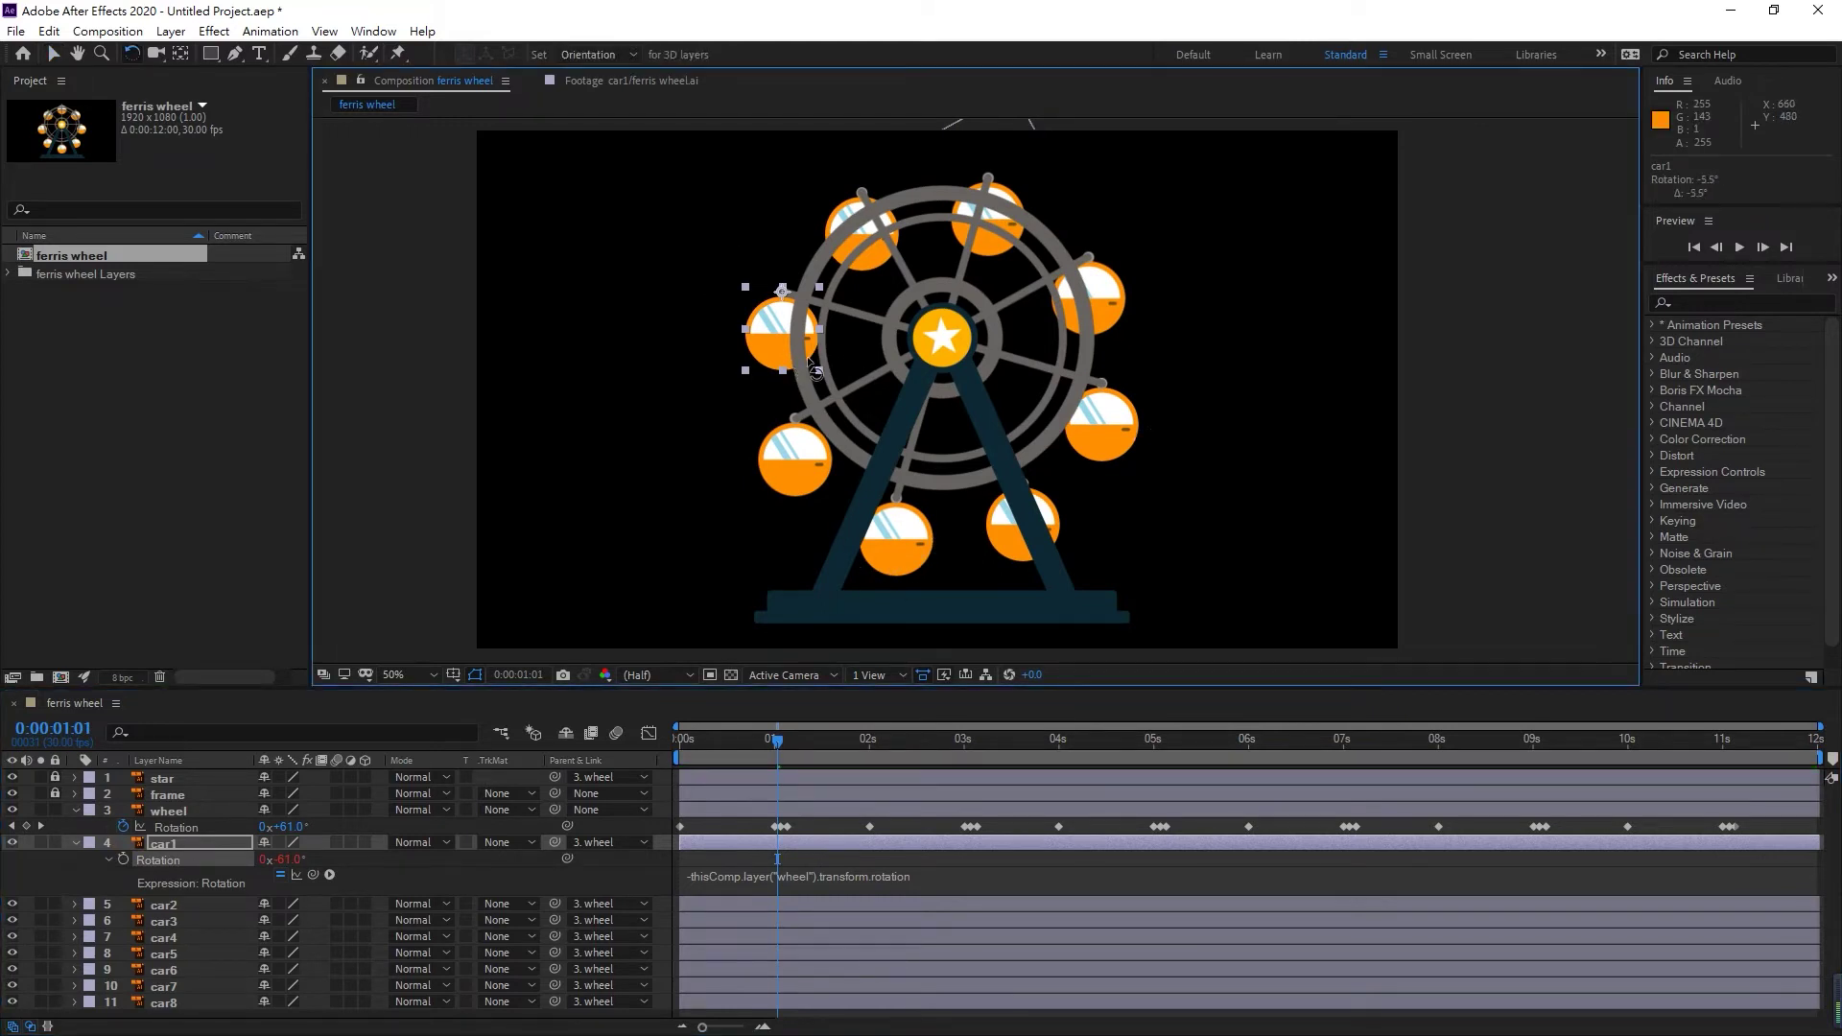
mouse_move(796, 363)
mouse_down()
mouse_move(767, 361)
mouse_move(812, 363)
mouse_up()
key(v)
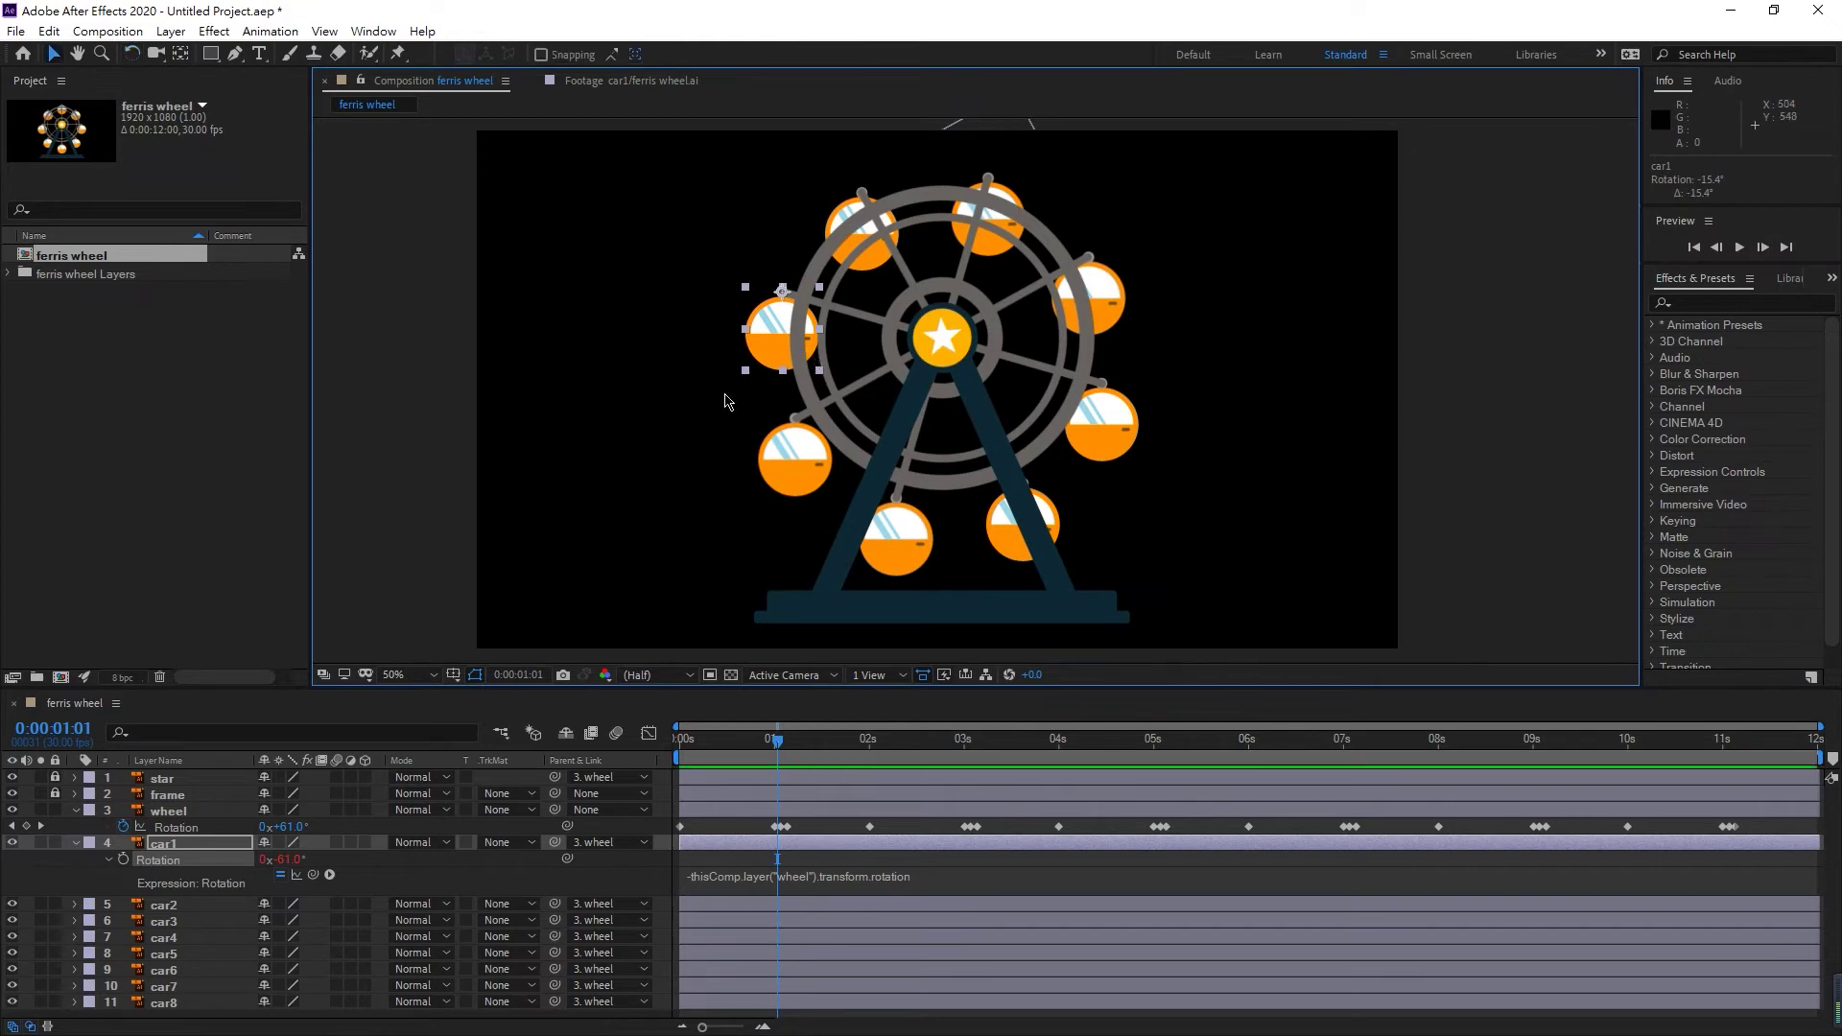
- Duplicate the layers car1 through car8 and give the duplicates a Yellow label
click(77, 843)
click(155, 845)
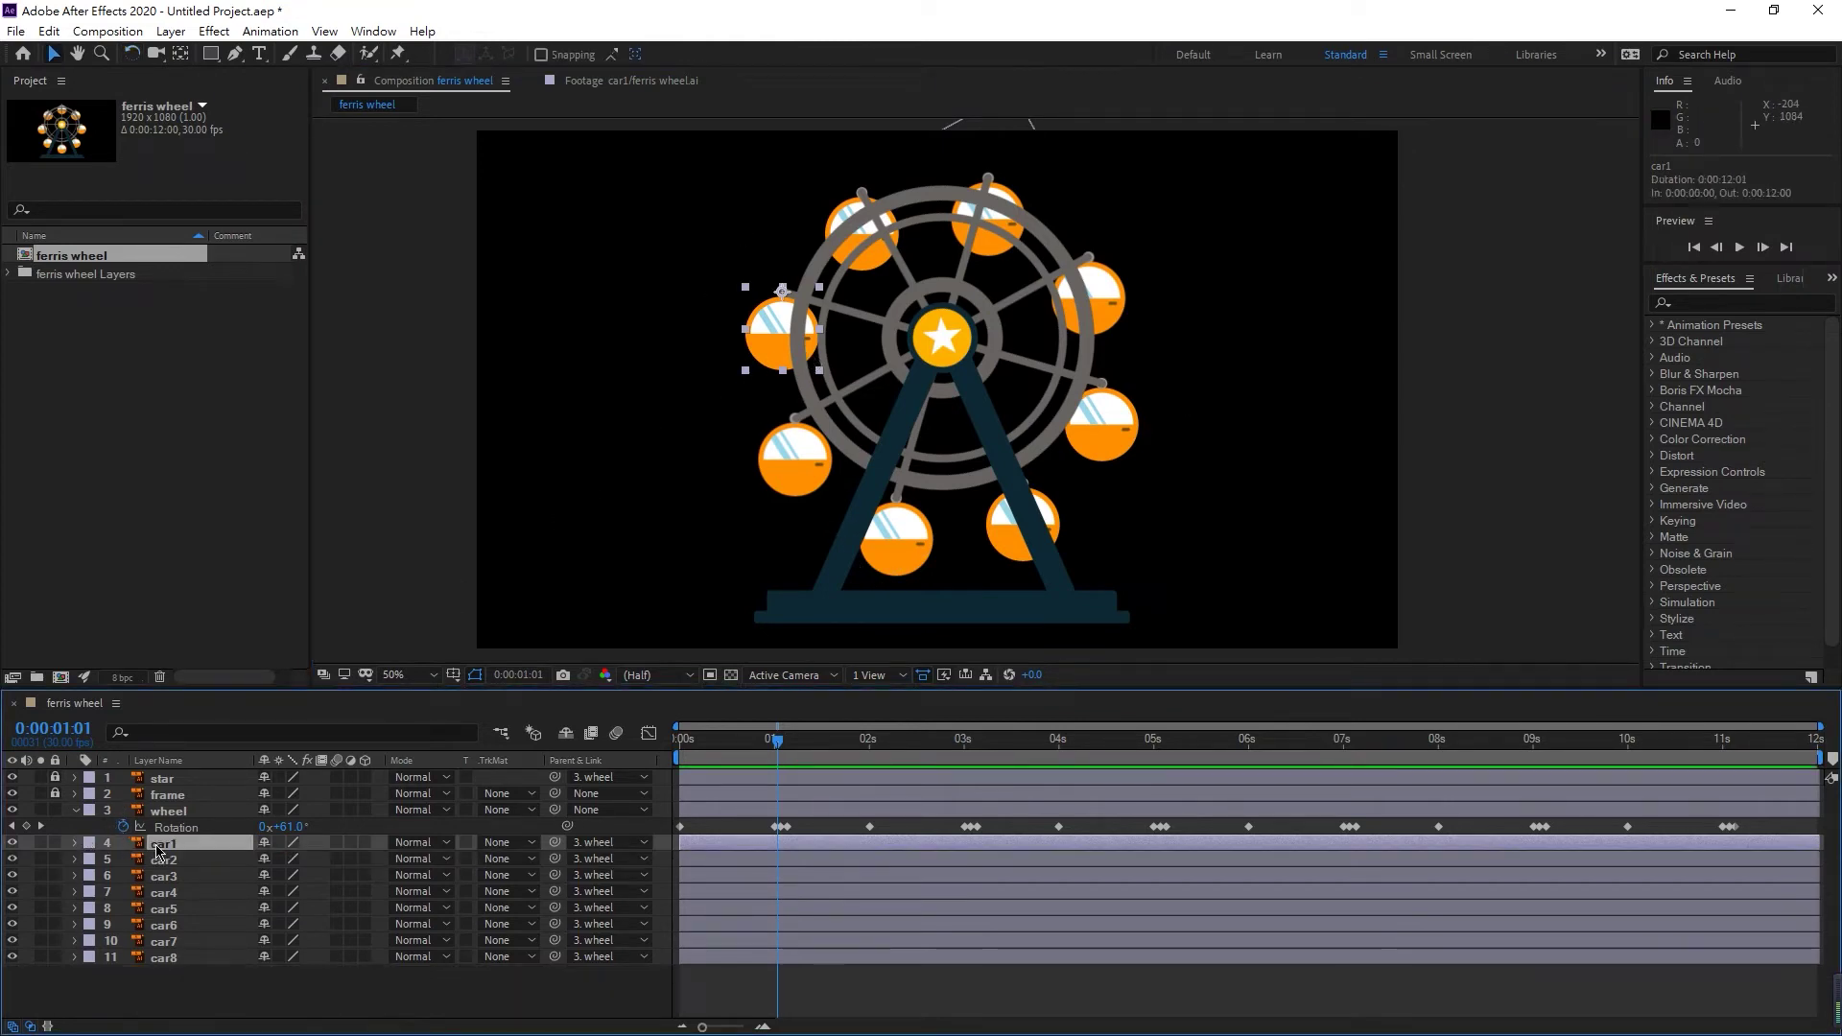
shift+click(172, 958)
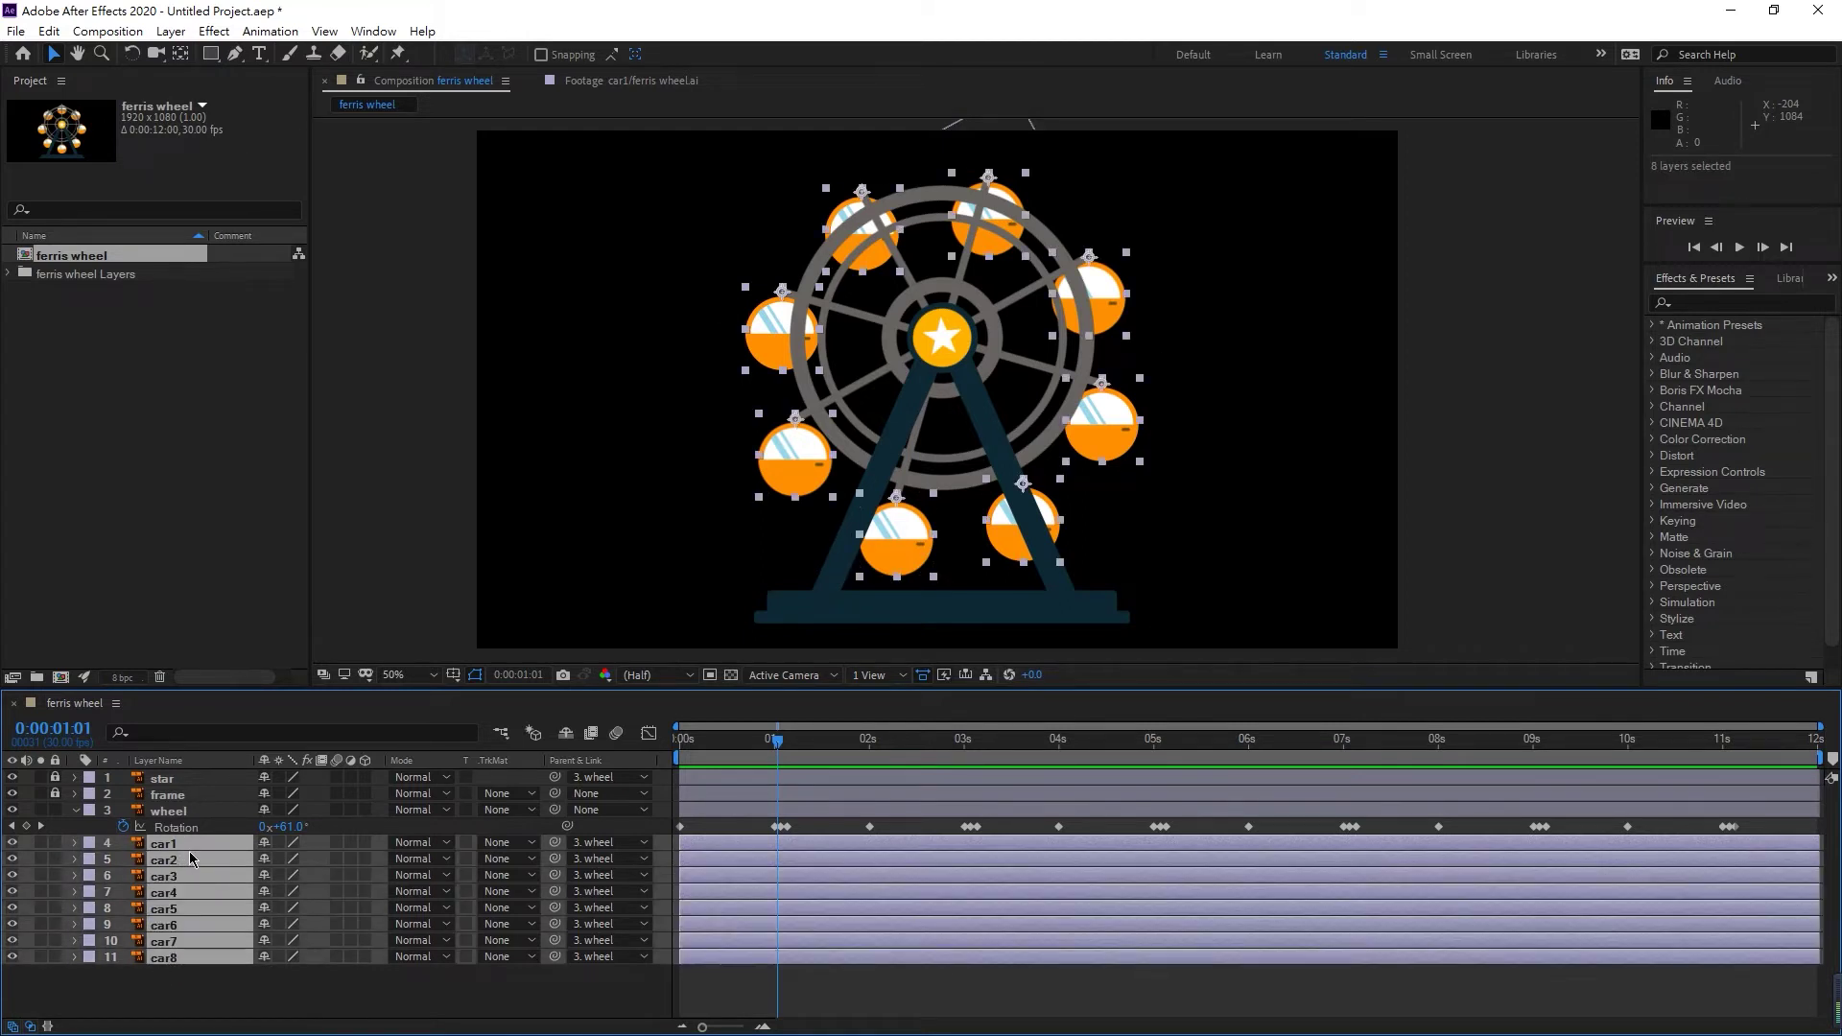
key(ctrl+d)
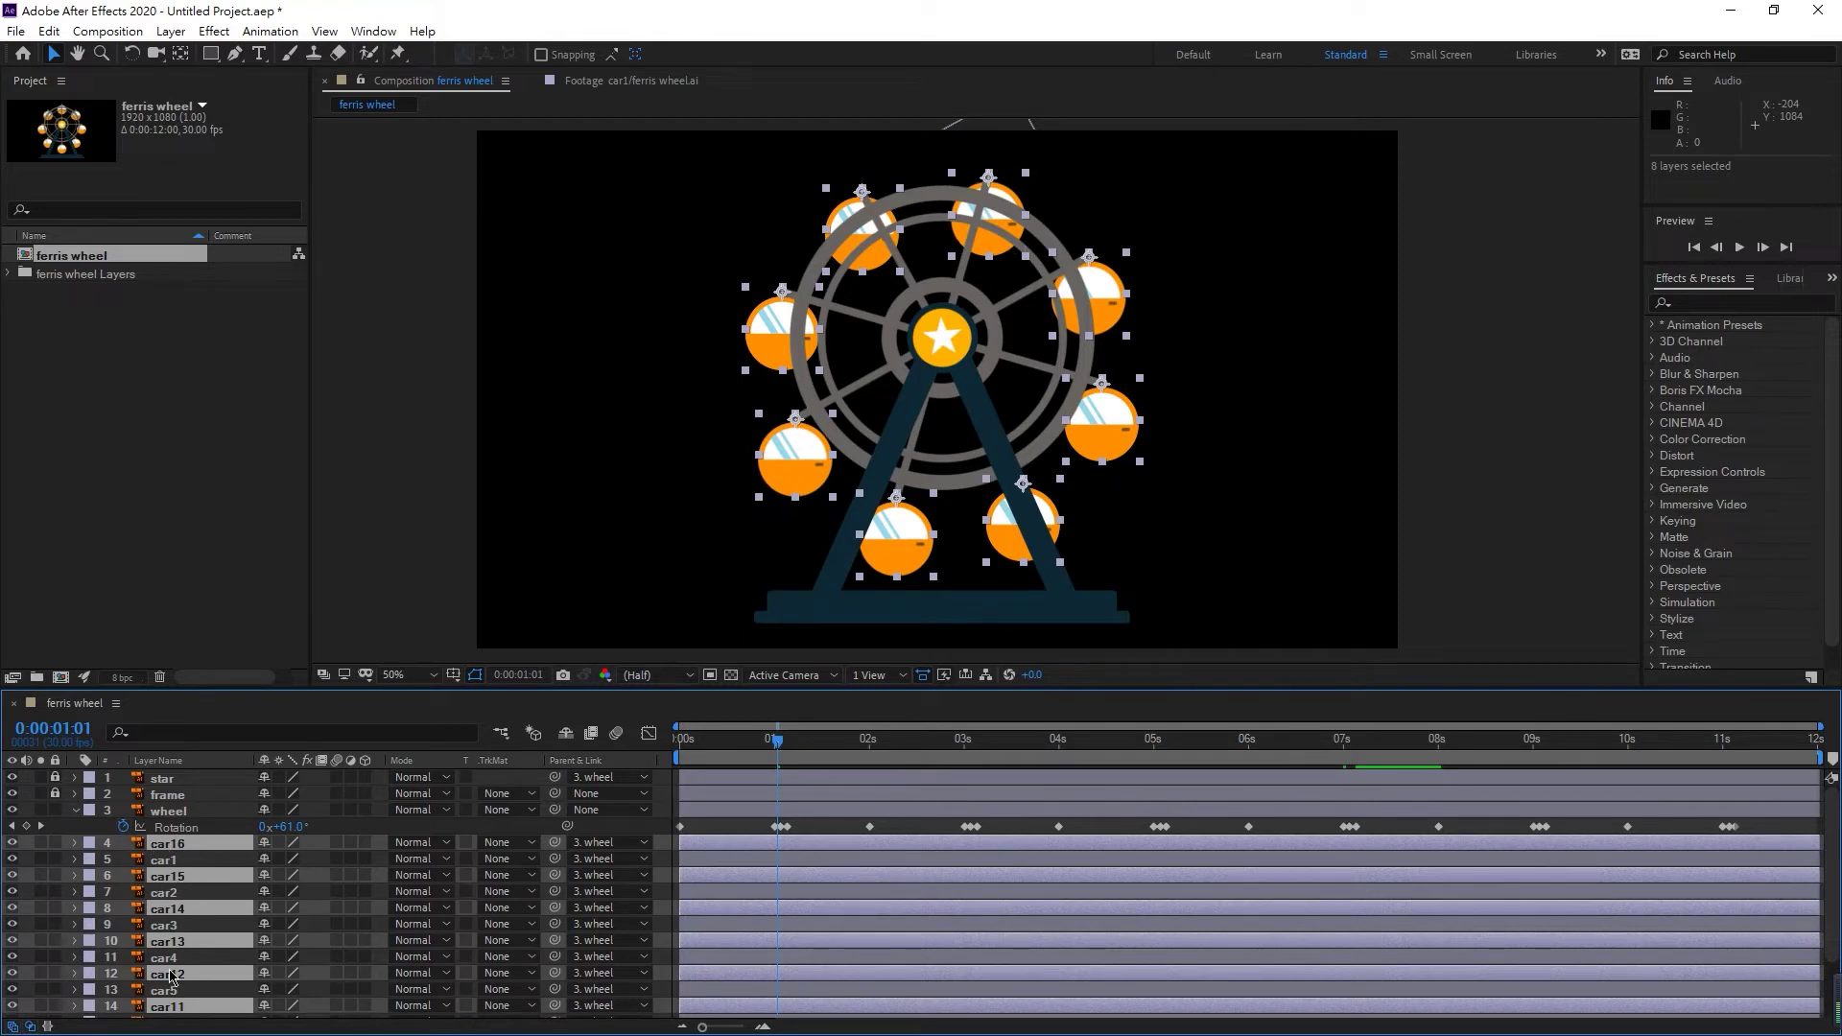
click(90, 845)
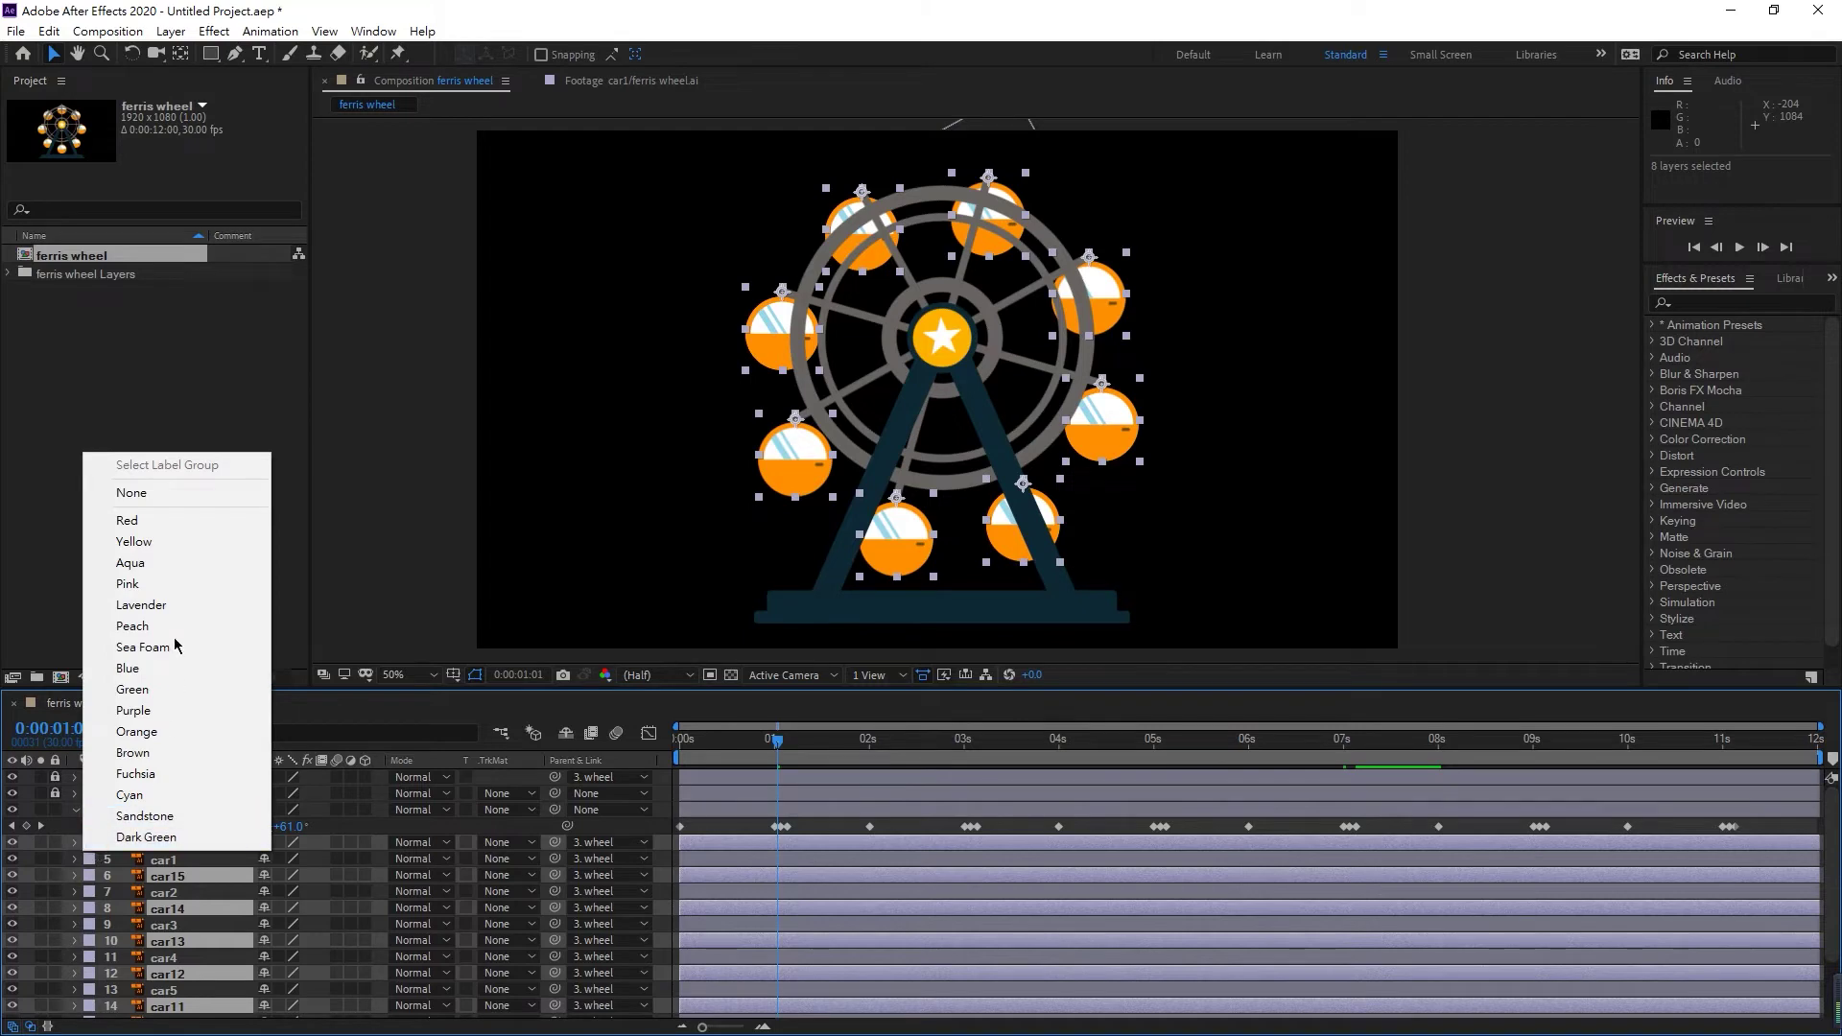
click(144, 541)
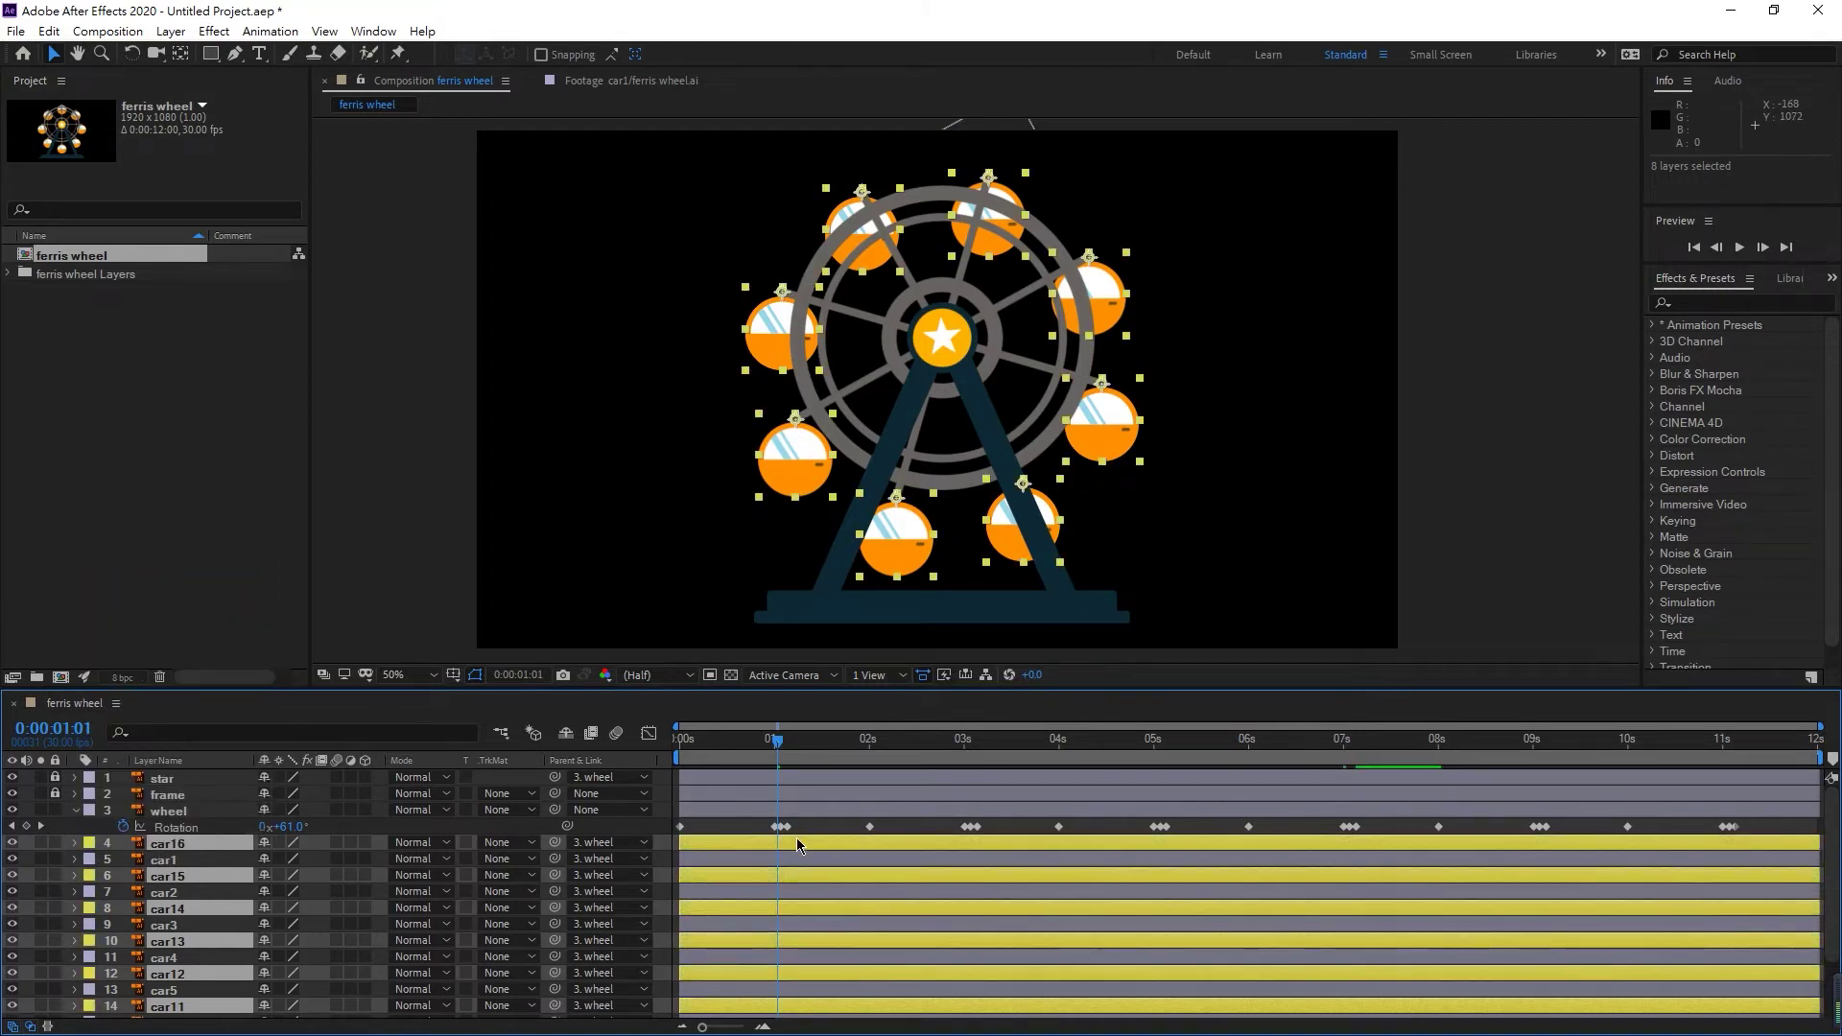
- Select the eight yellow duplicate layers, car9 through car16, and reveal their Rotation properties
click(753, 860)
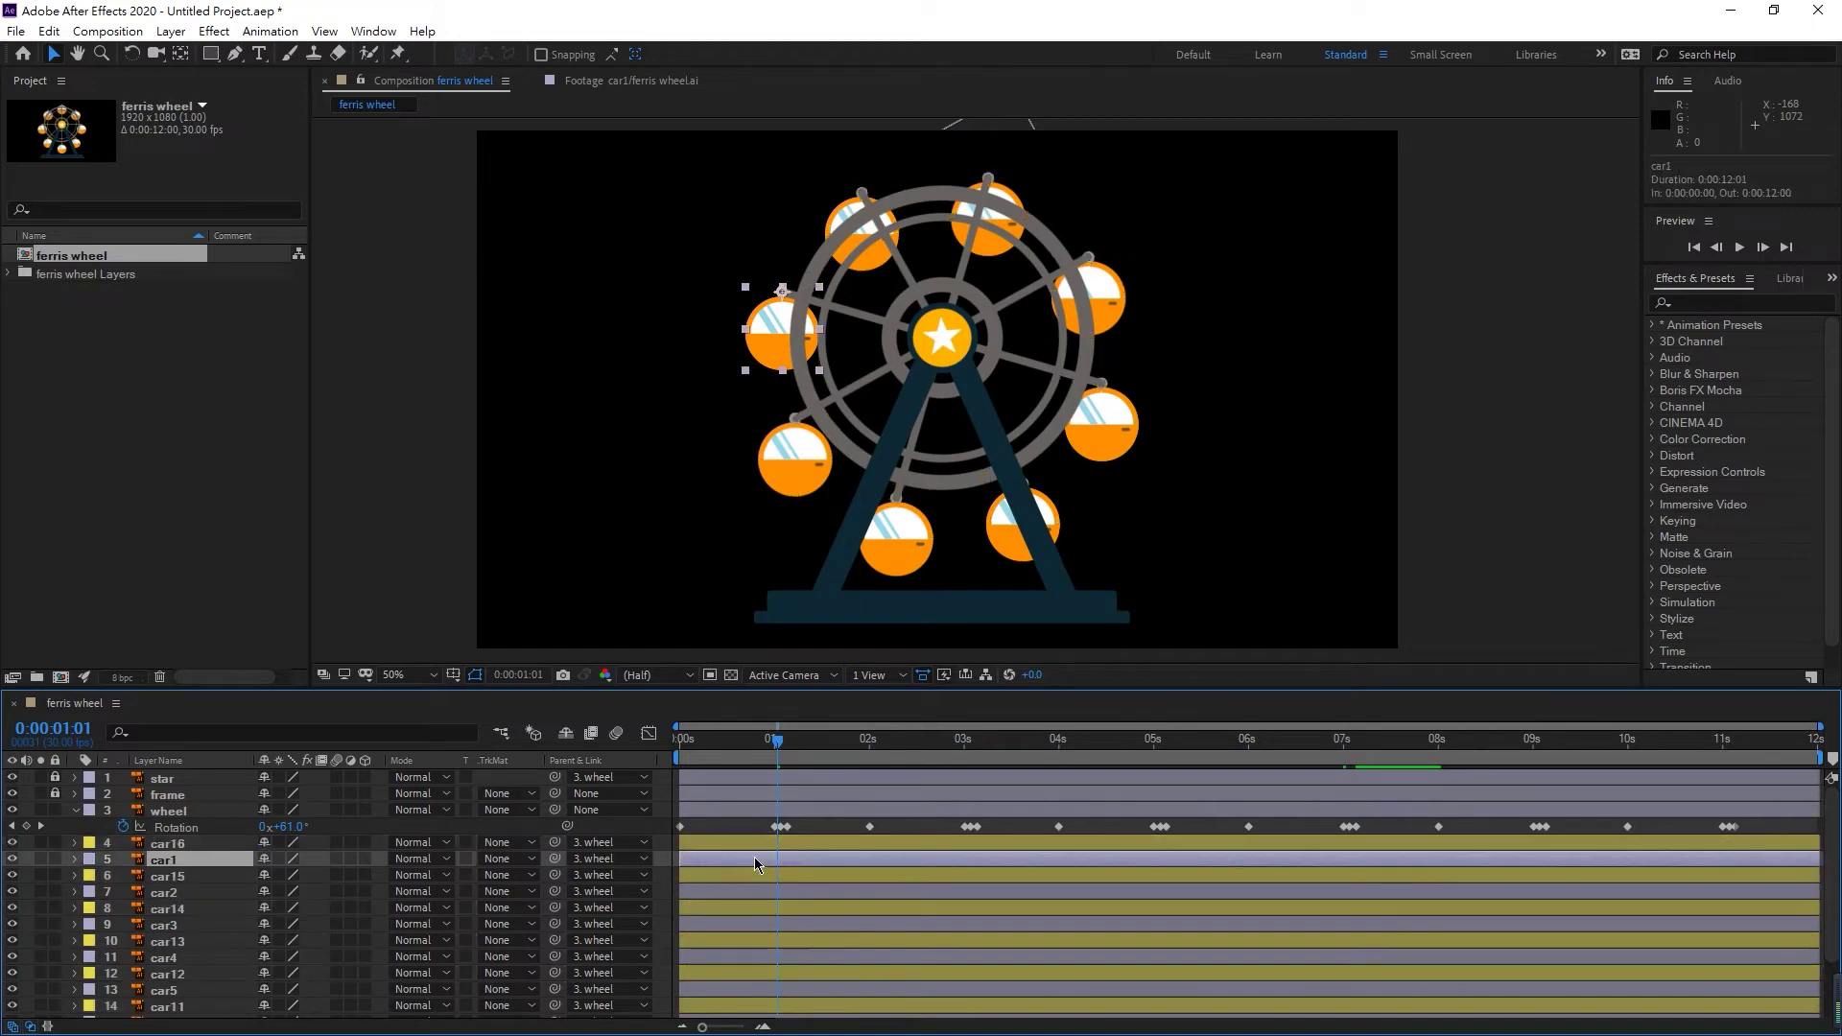
click(734, 848)
click(728, 875)
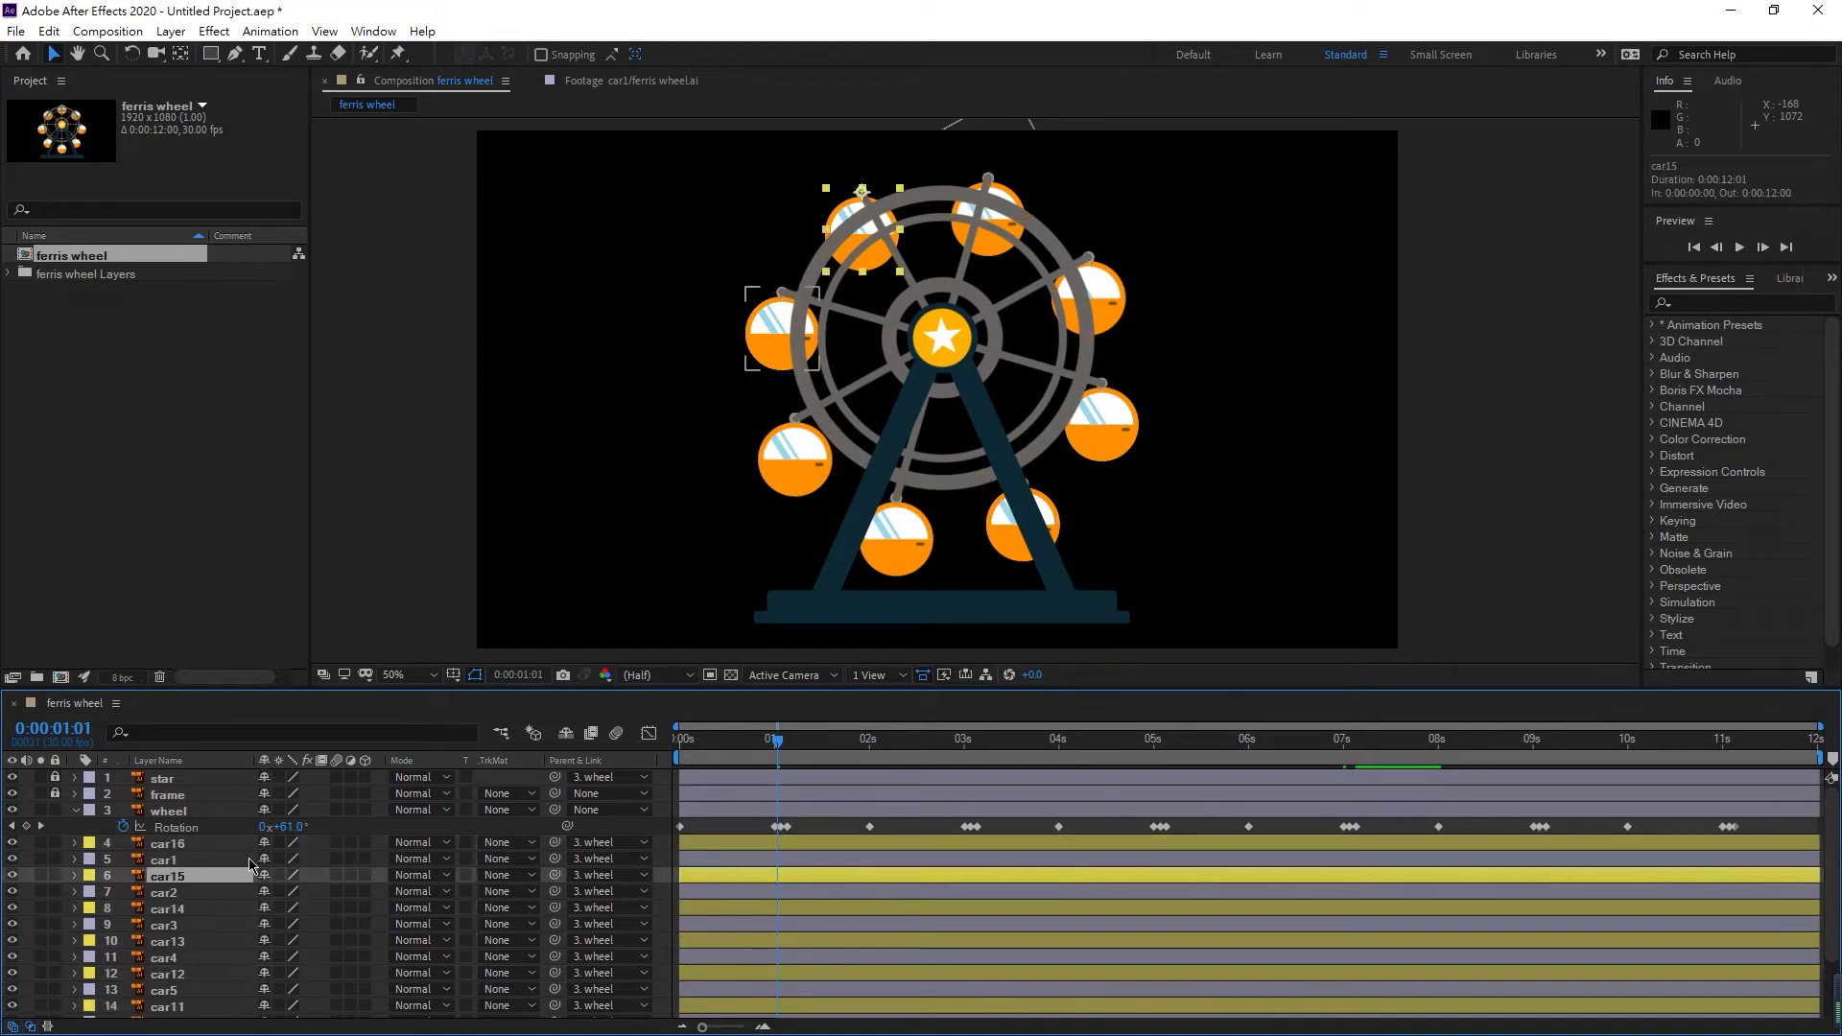
click(173, 851)
ctrl+click(177, 876)
ctrl+click(174, 909)
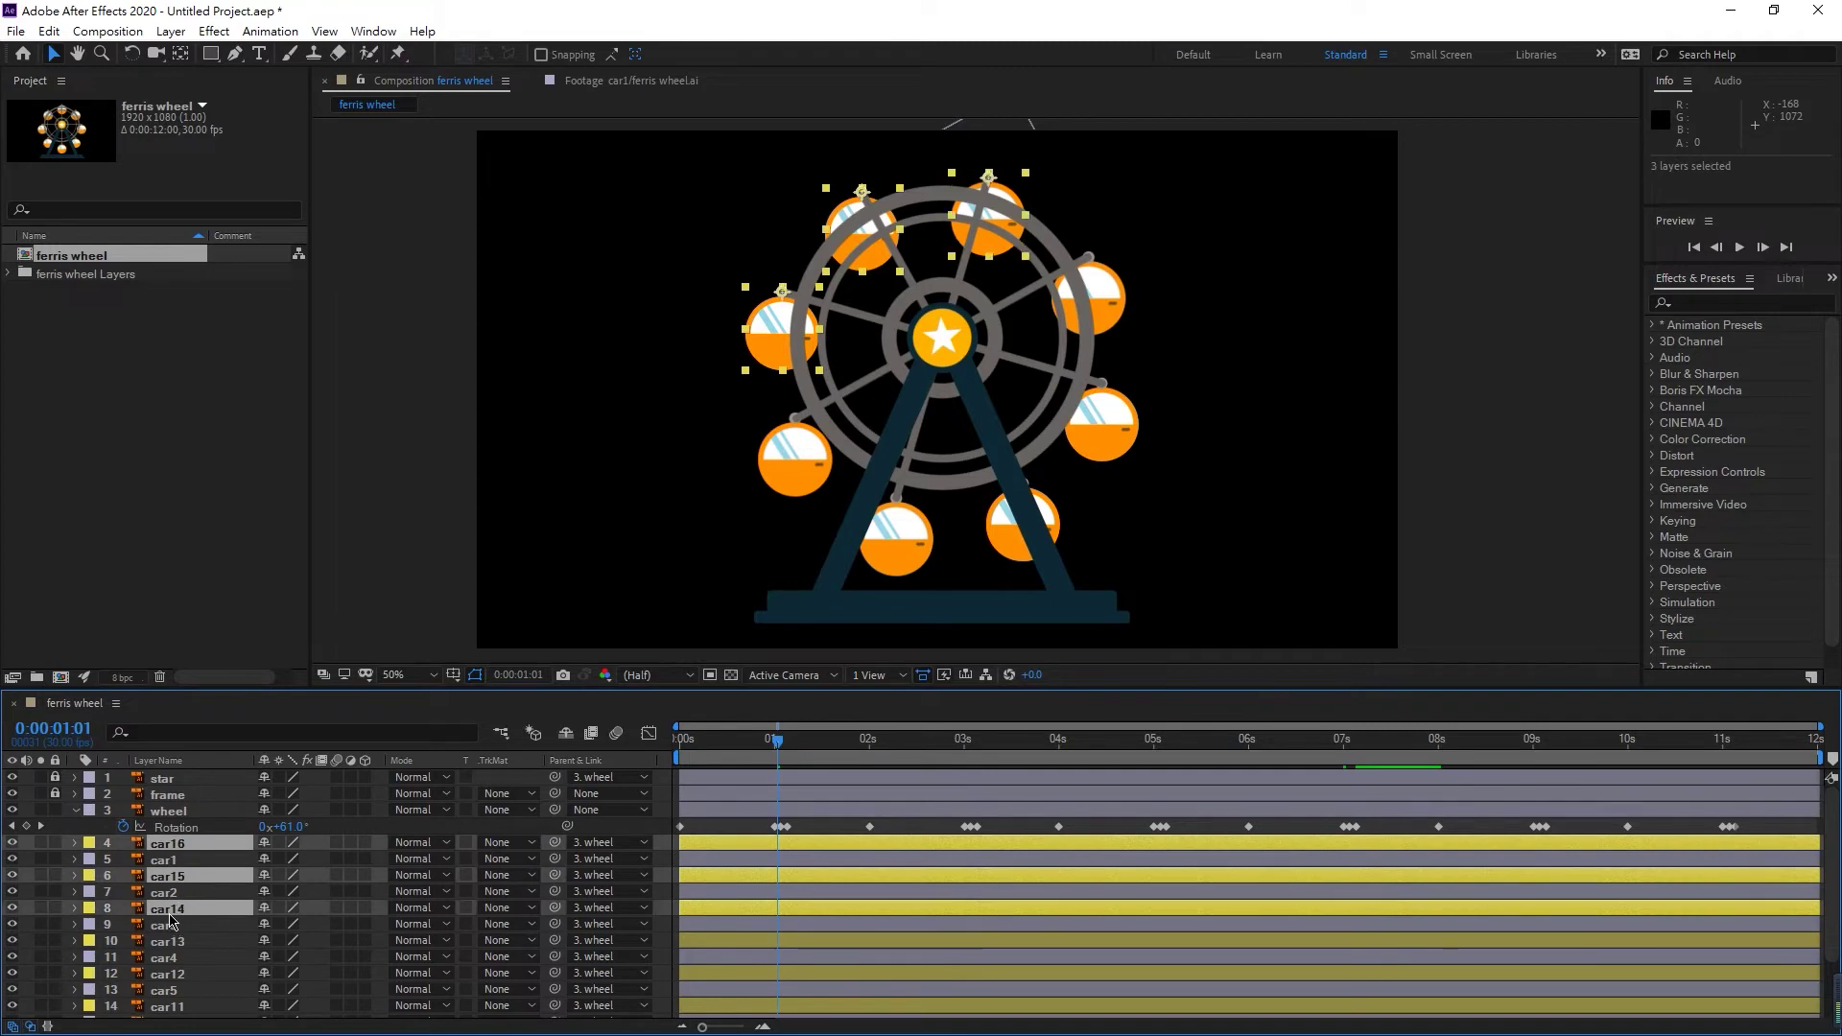
ctrl+click(173, 943)
ctrl+click(174, 974)
ctrl+click(174, 1006)
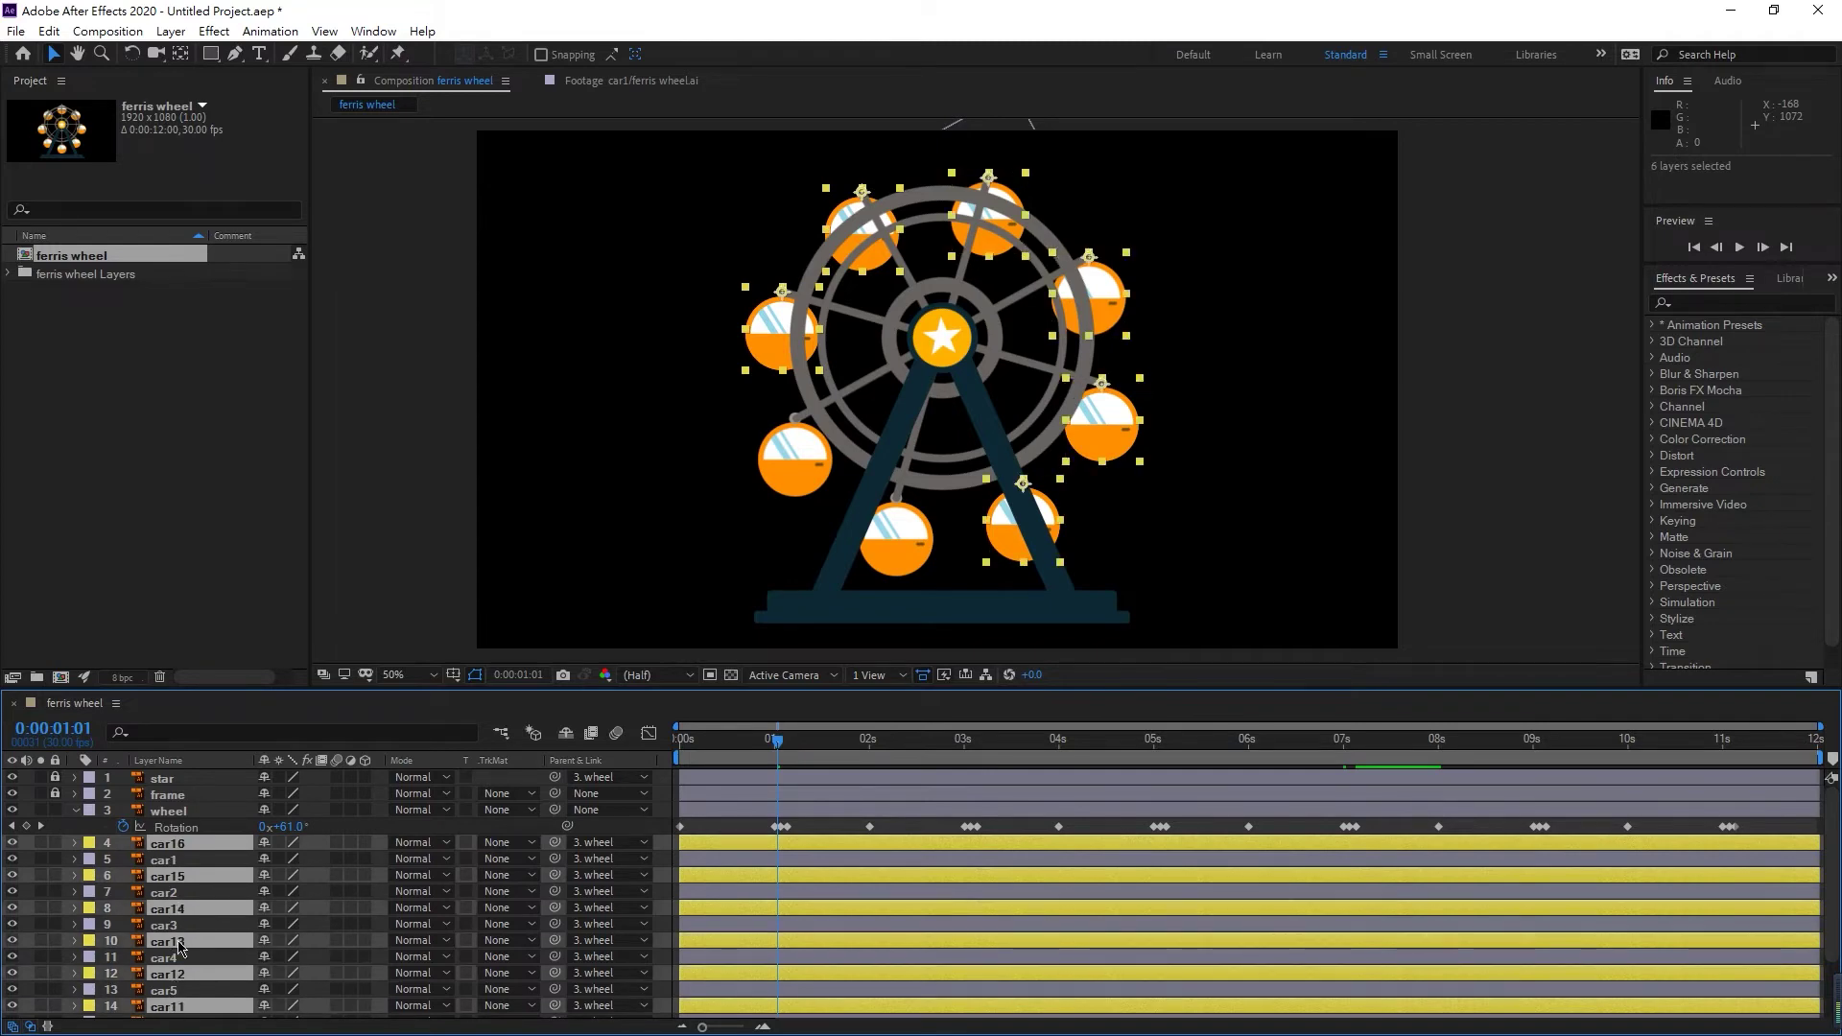
scroll(179, 957, down, 2)
ctrl+click(179, 964)
ctrl+click(178, 995)
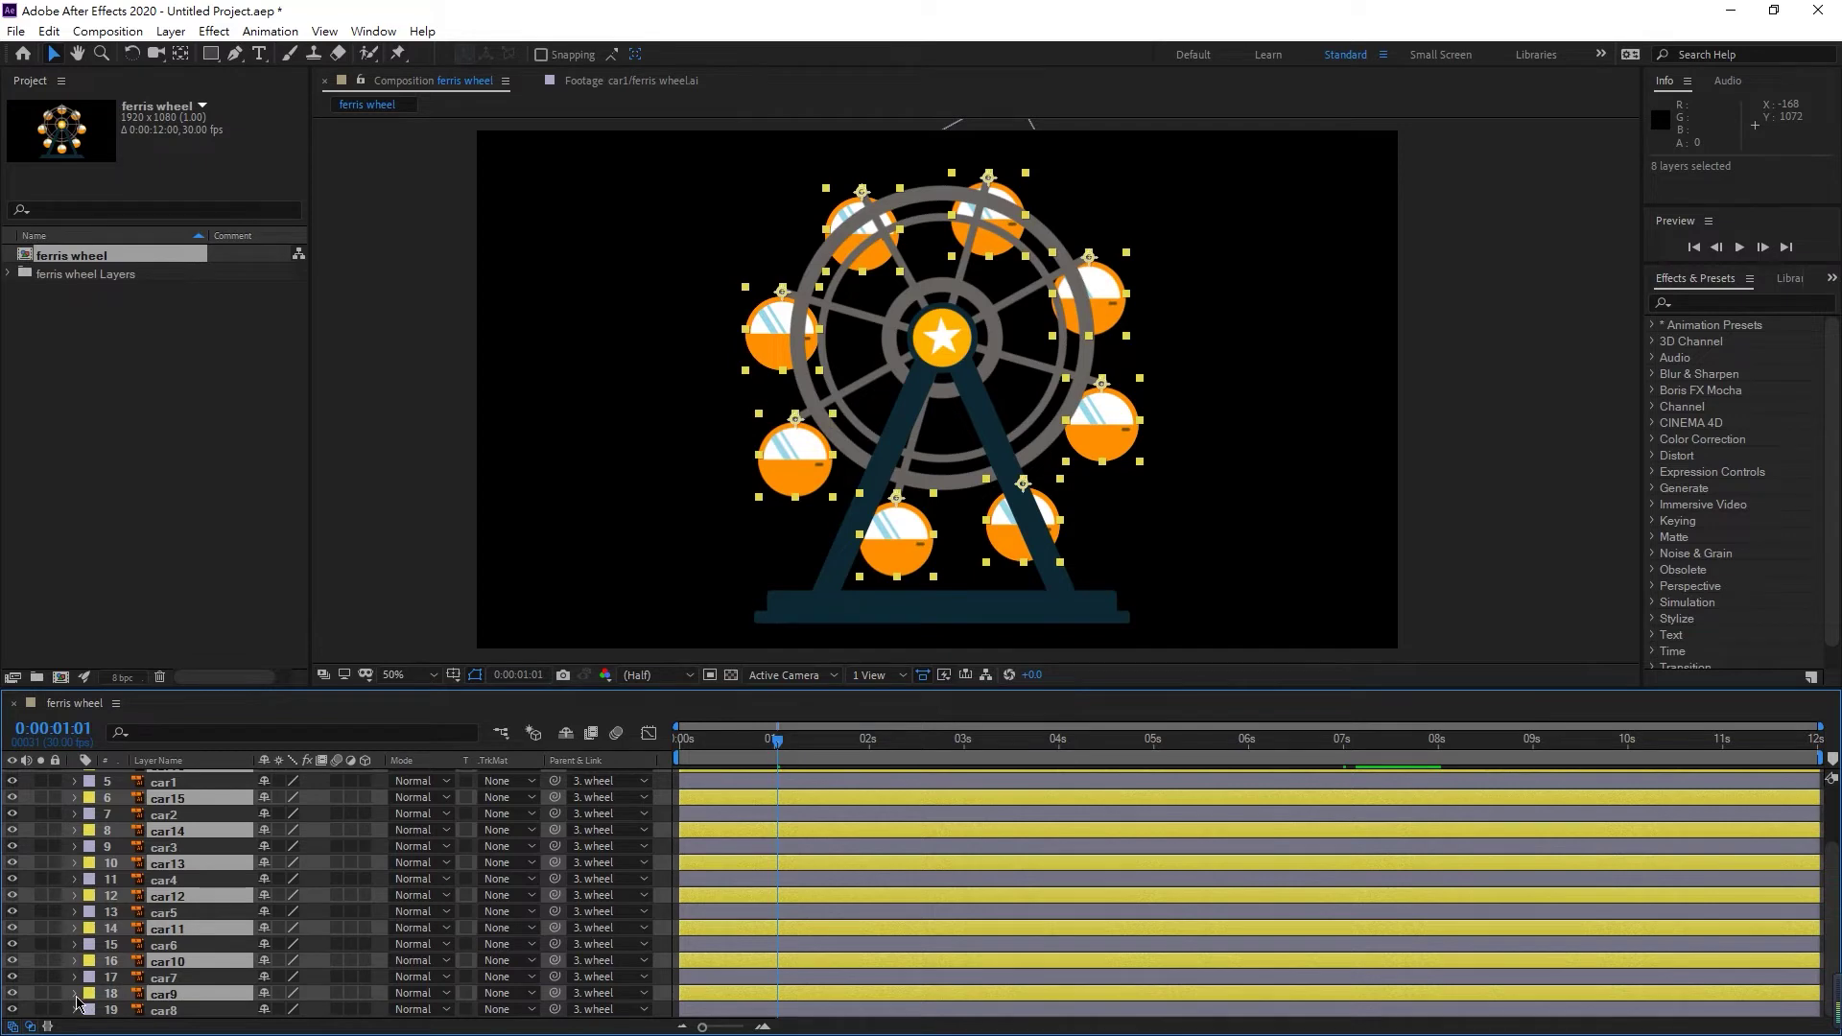
key(r)
scroll(152, 857, up, 1)
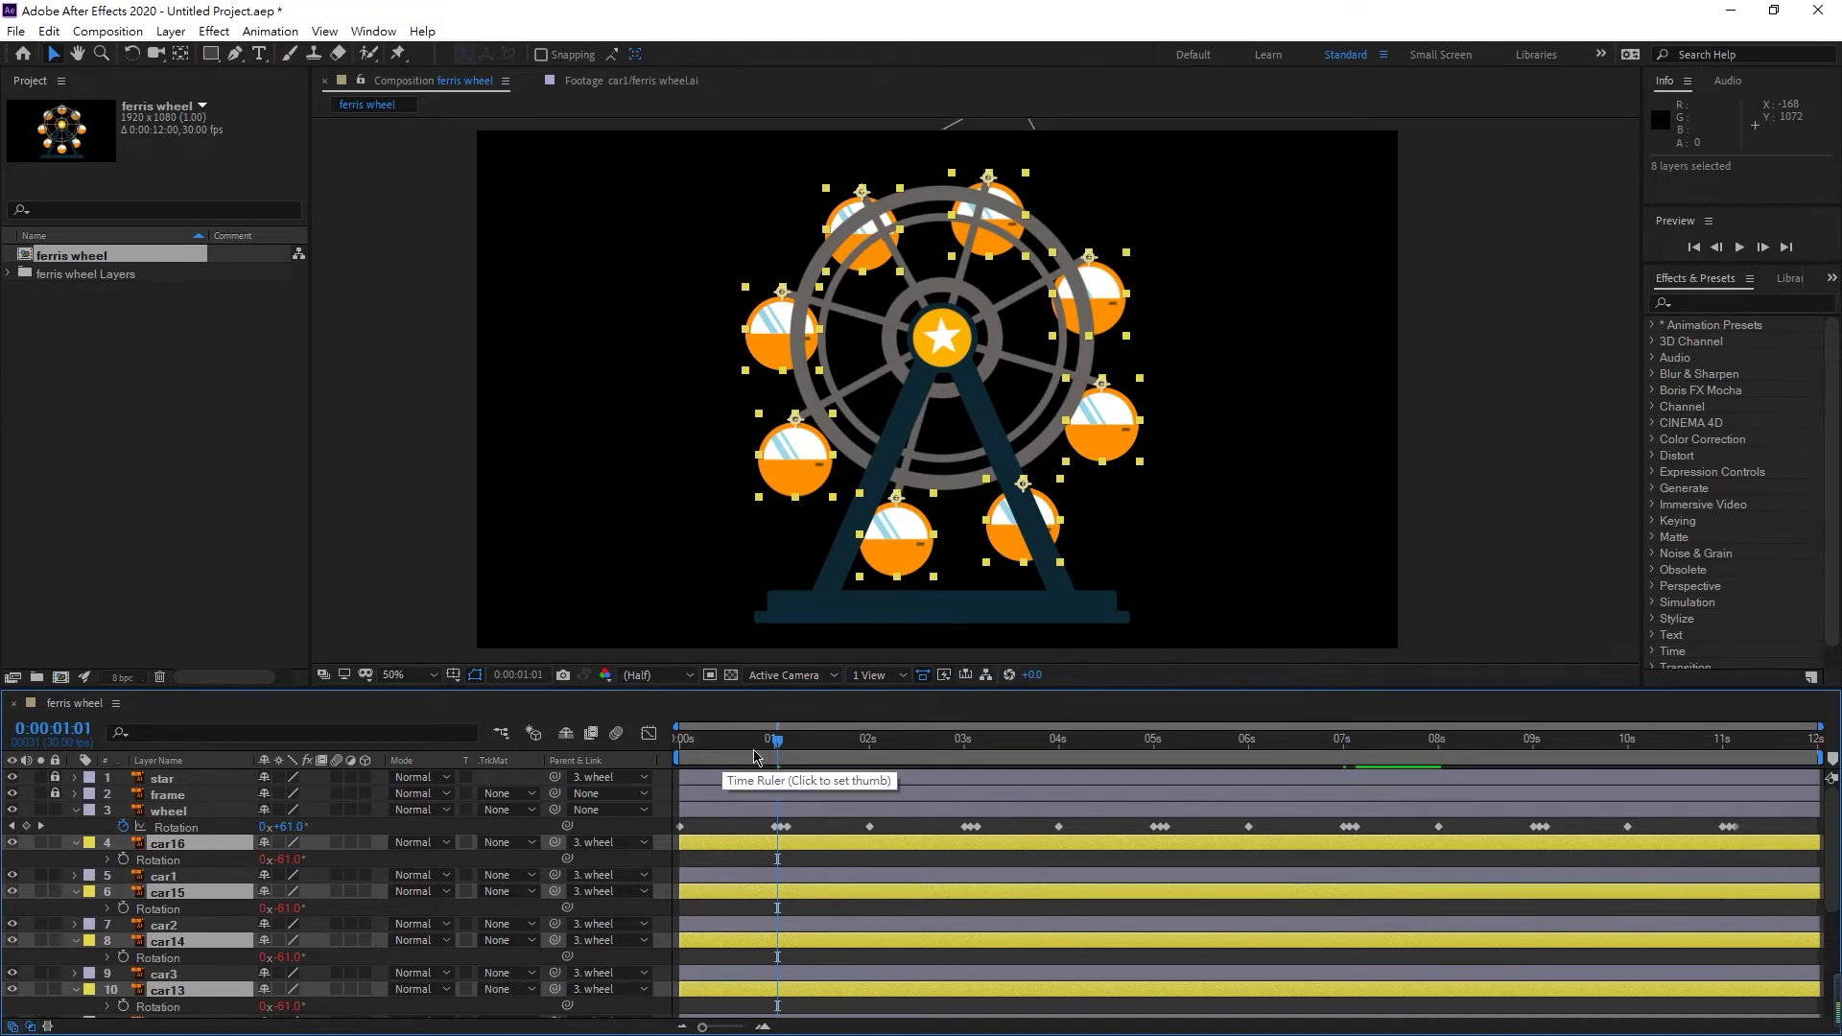
- Go to the start of the timeline, remove the Rotation expressions from car9 through car16, and collapse their properties
key(Home)
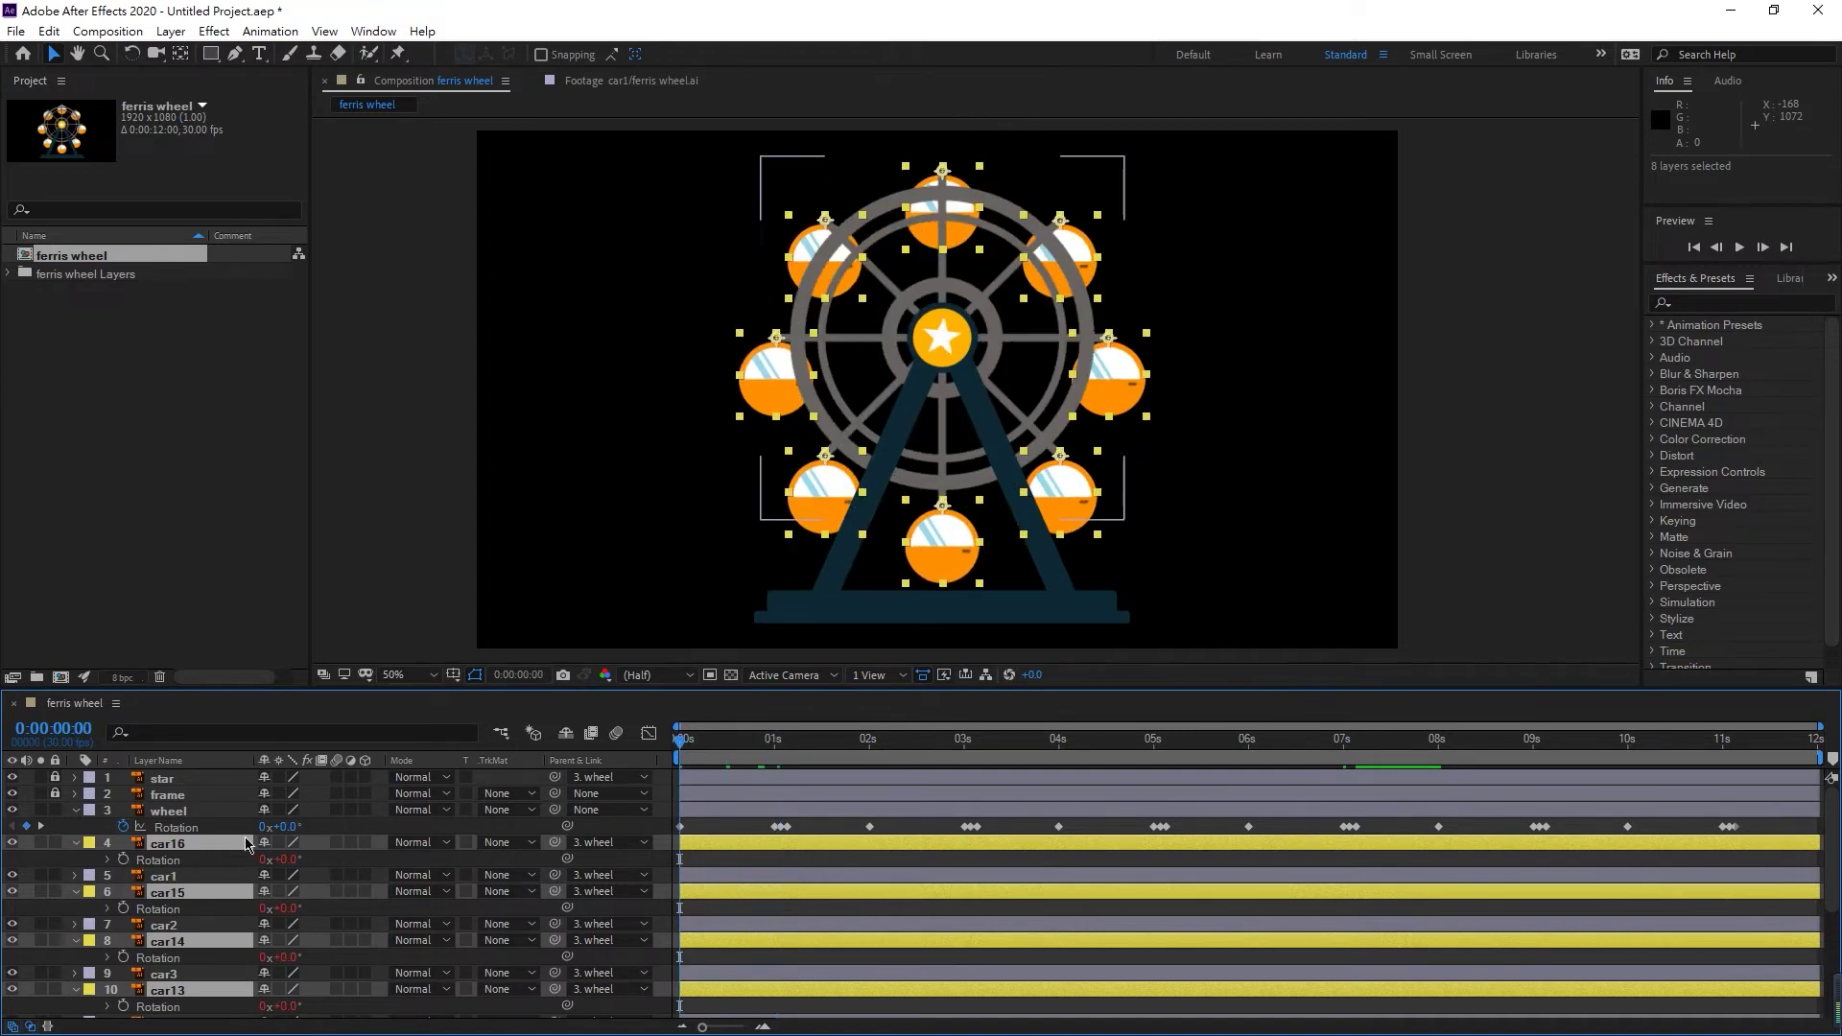
drag(125, 863, 125, 867)
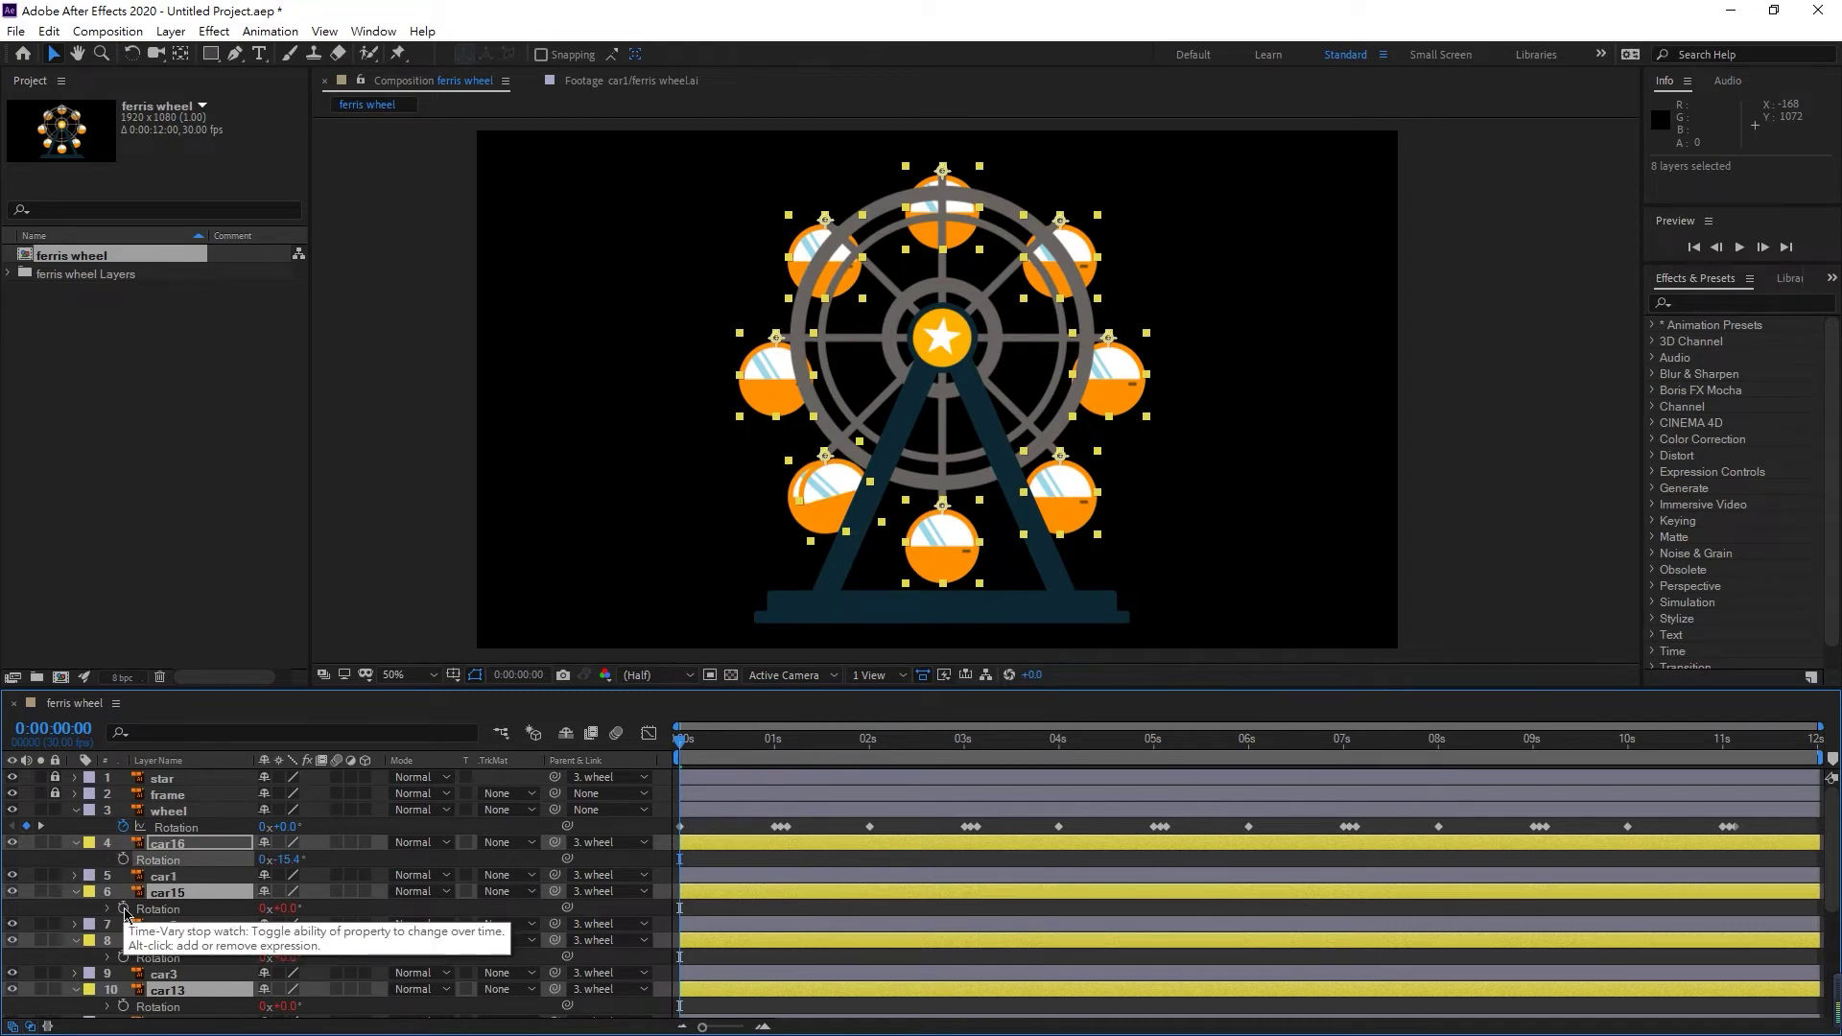
alt+click(124, 908)
alt+click(123, 957)
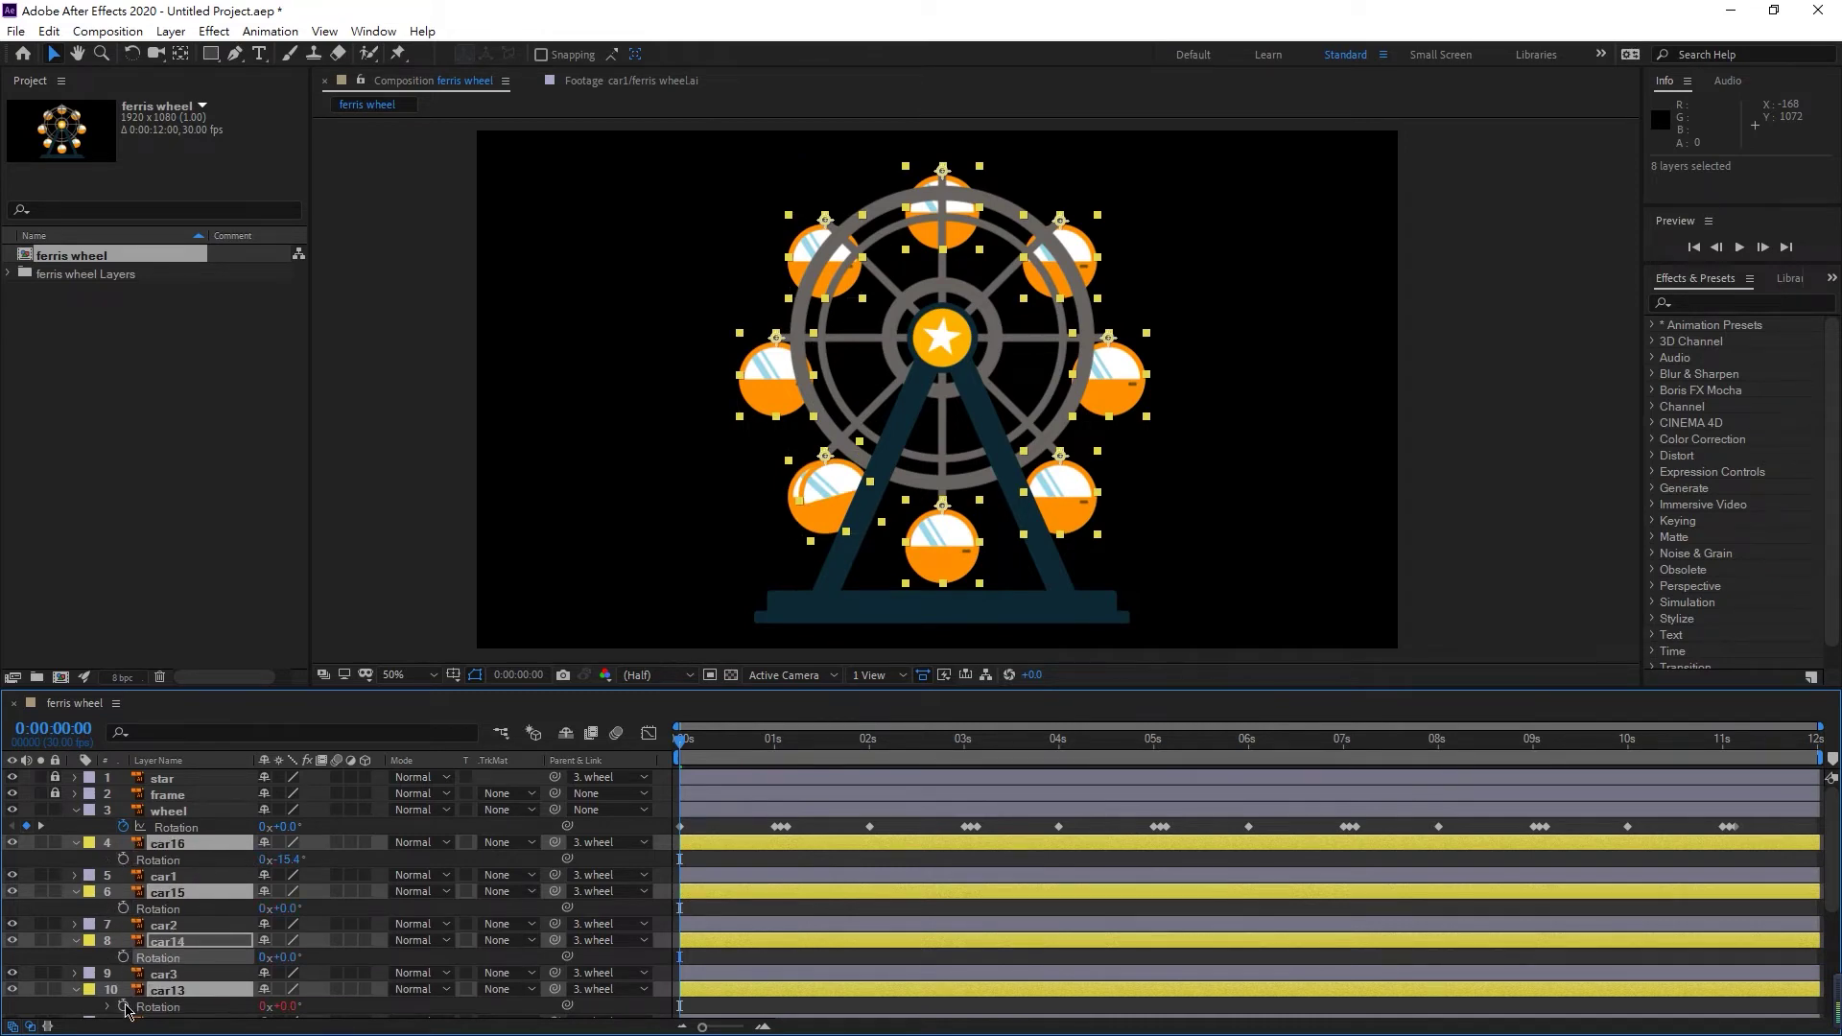
alt+click(124, 1006)
scroll(125, 1008, down, 3)
alt+click(124, 847)
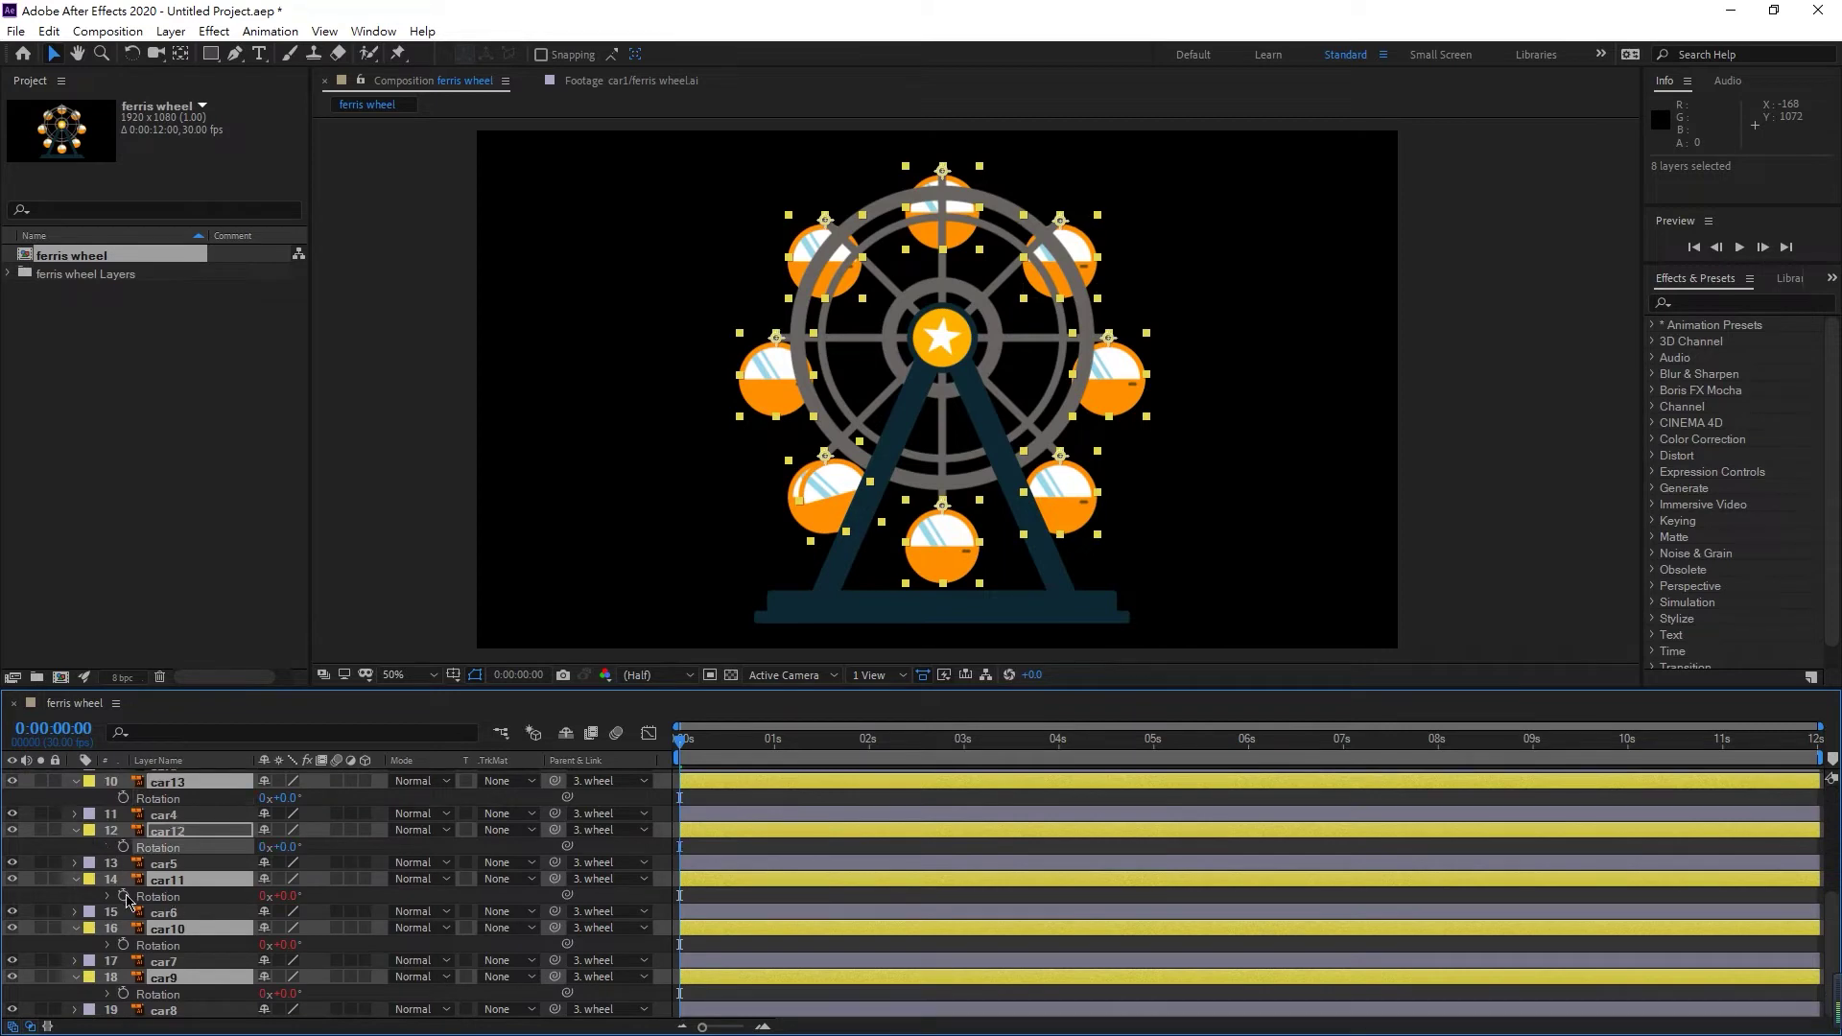
alt+click(123, 896)
alt+click(124, 946)
alt+click(123, 994)
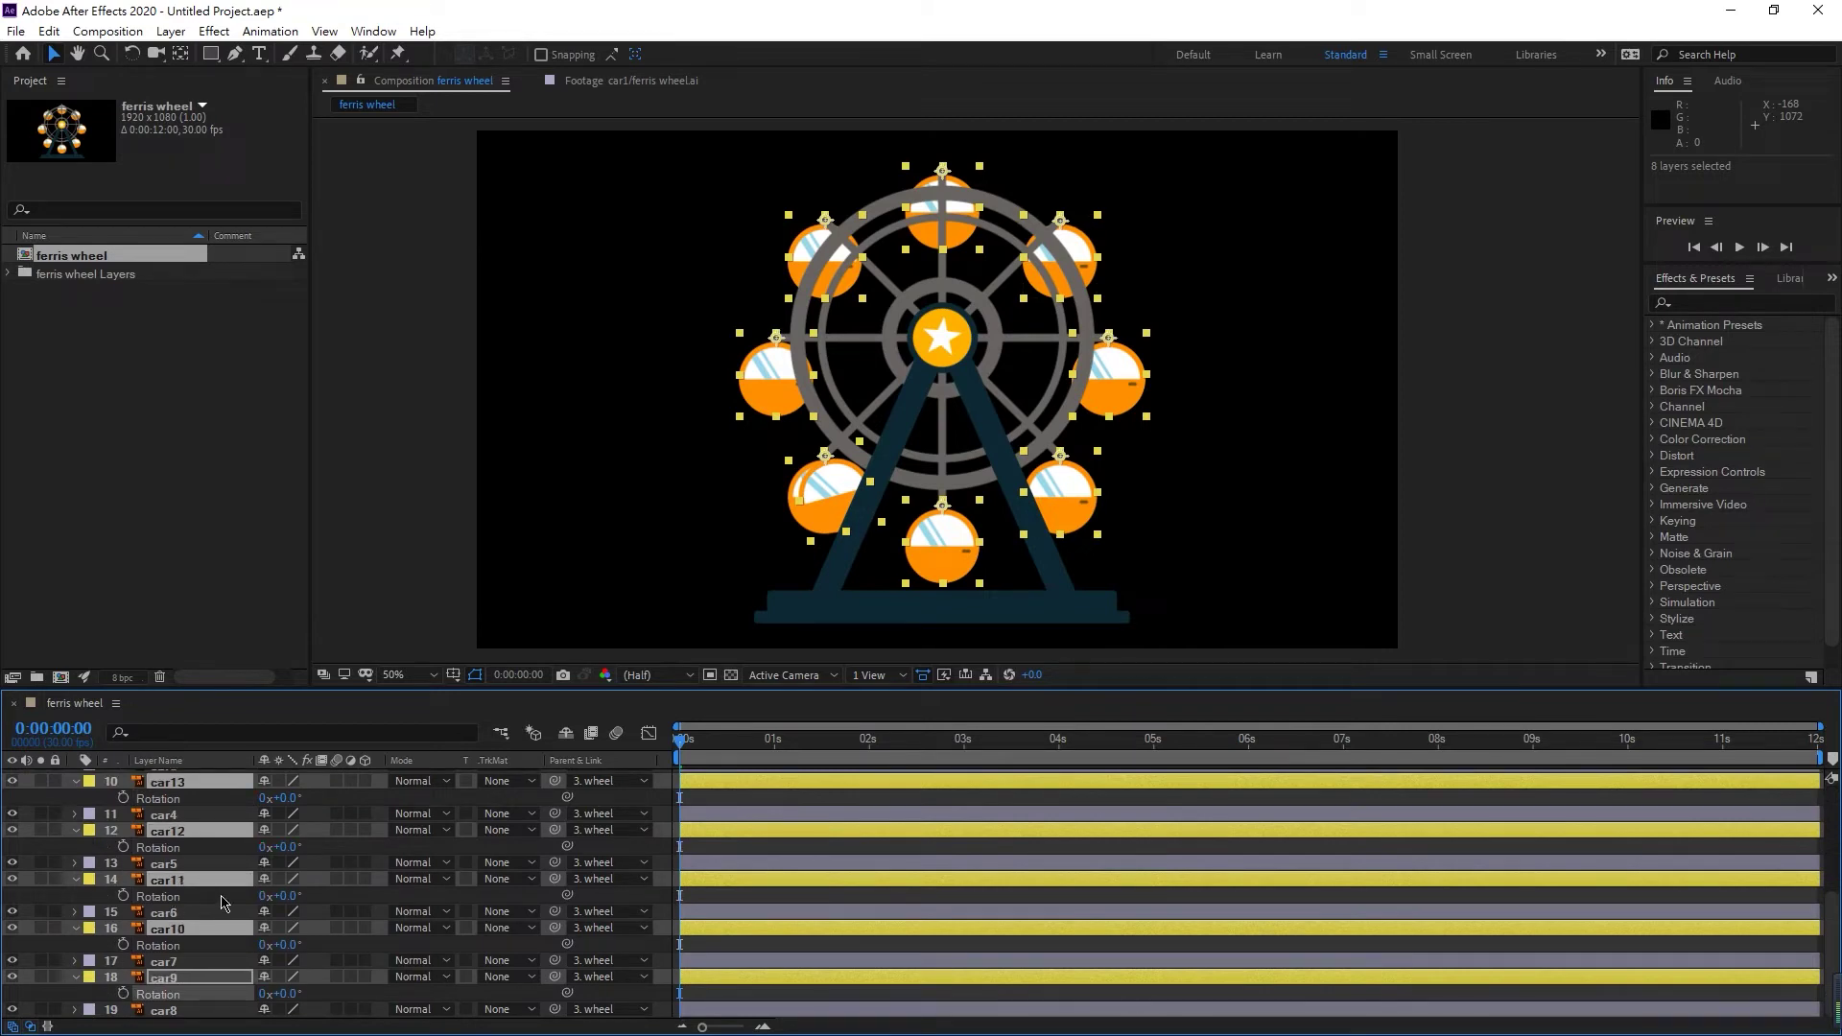
scroll(176, 933, up, 5)
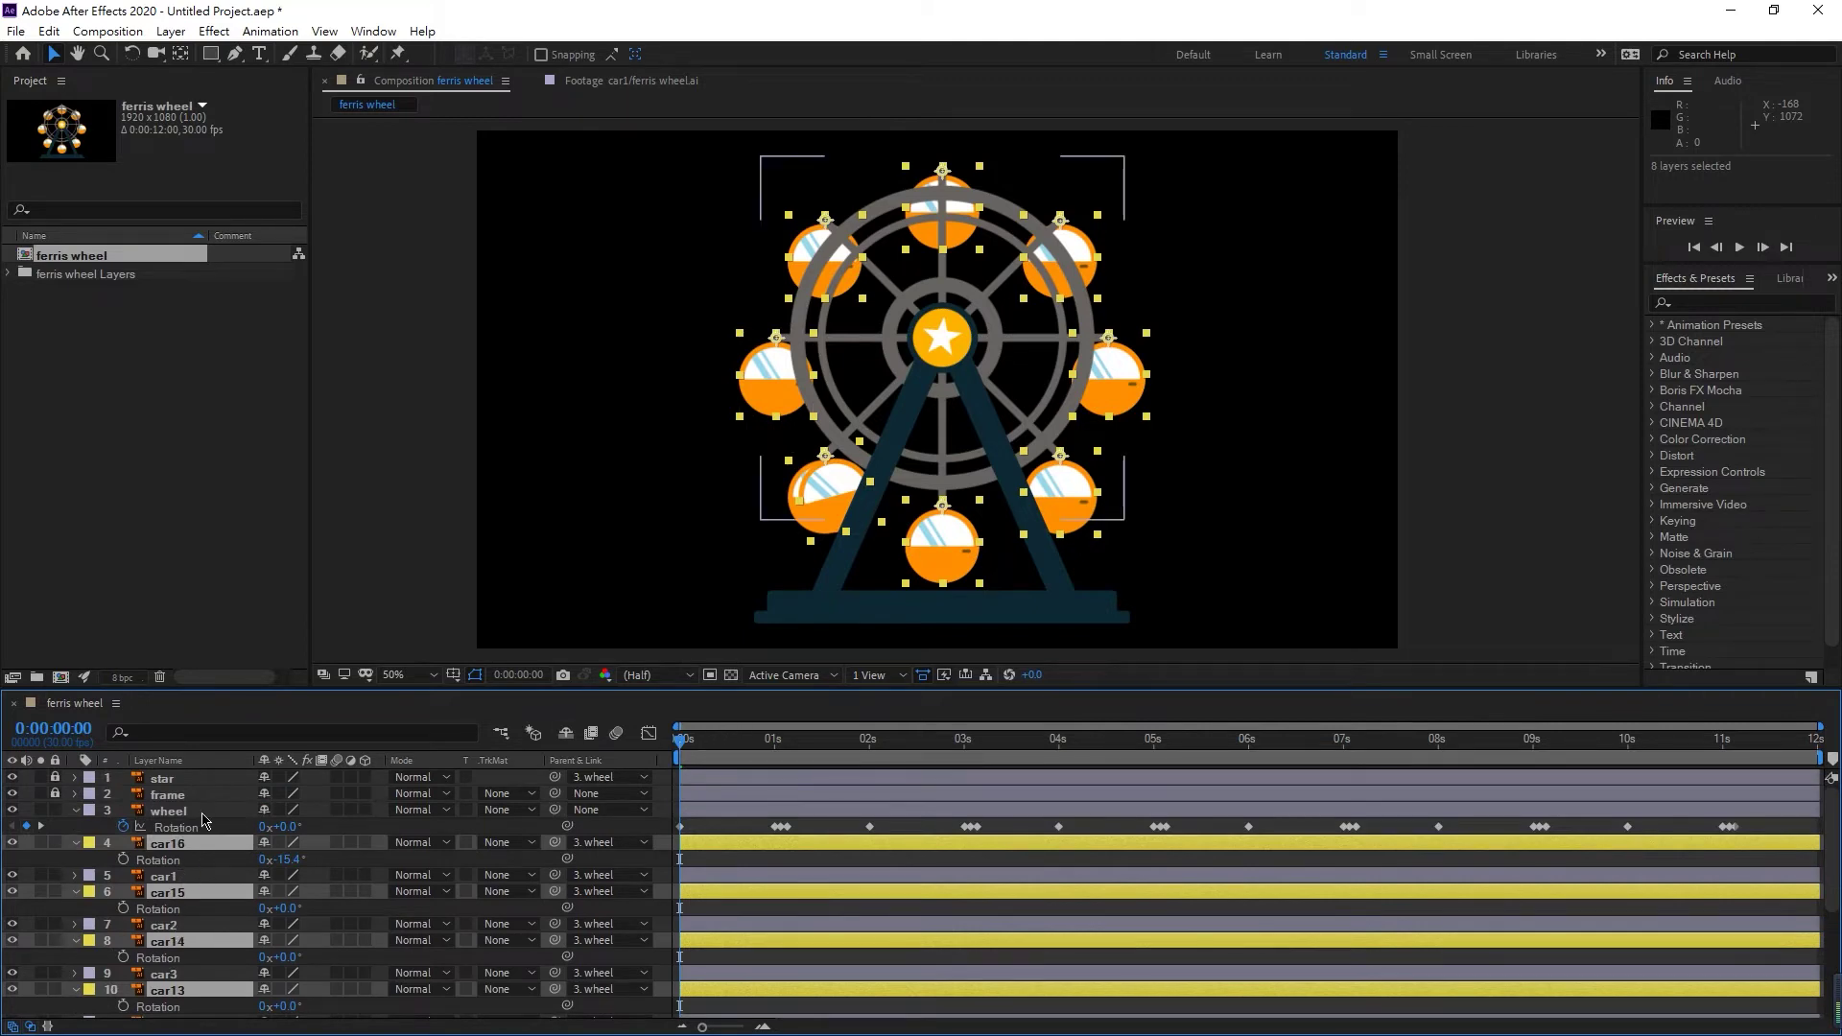
click(75, 844)
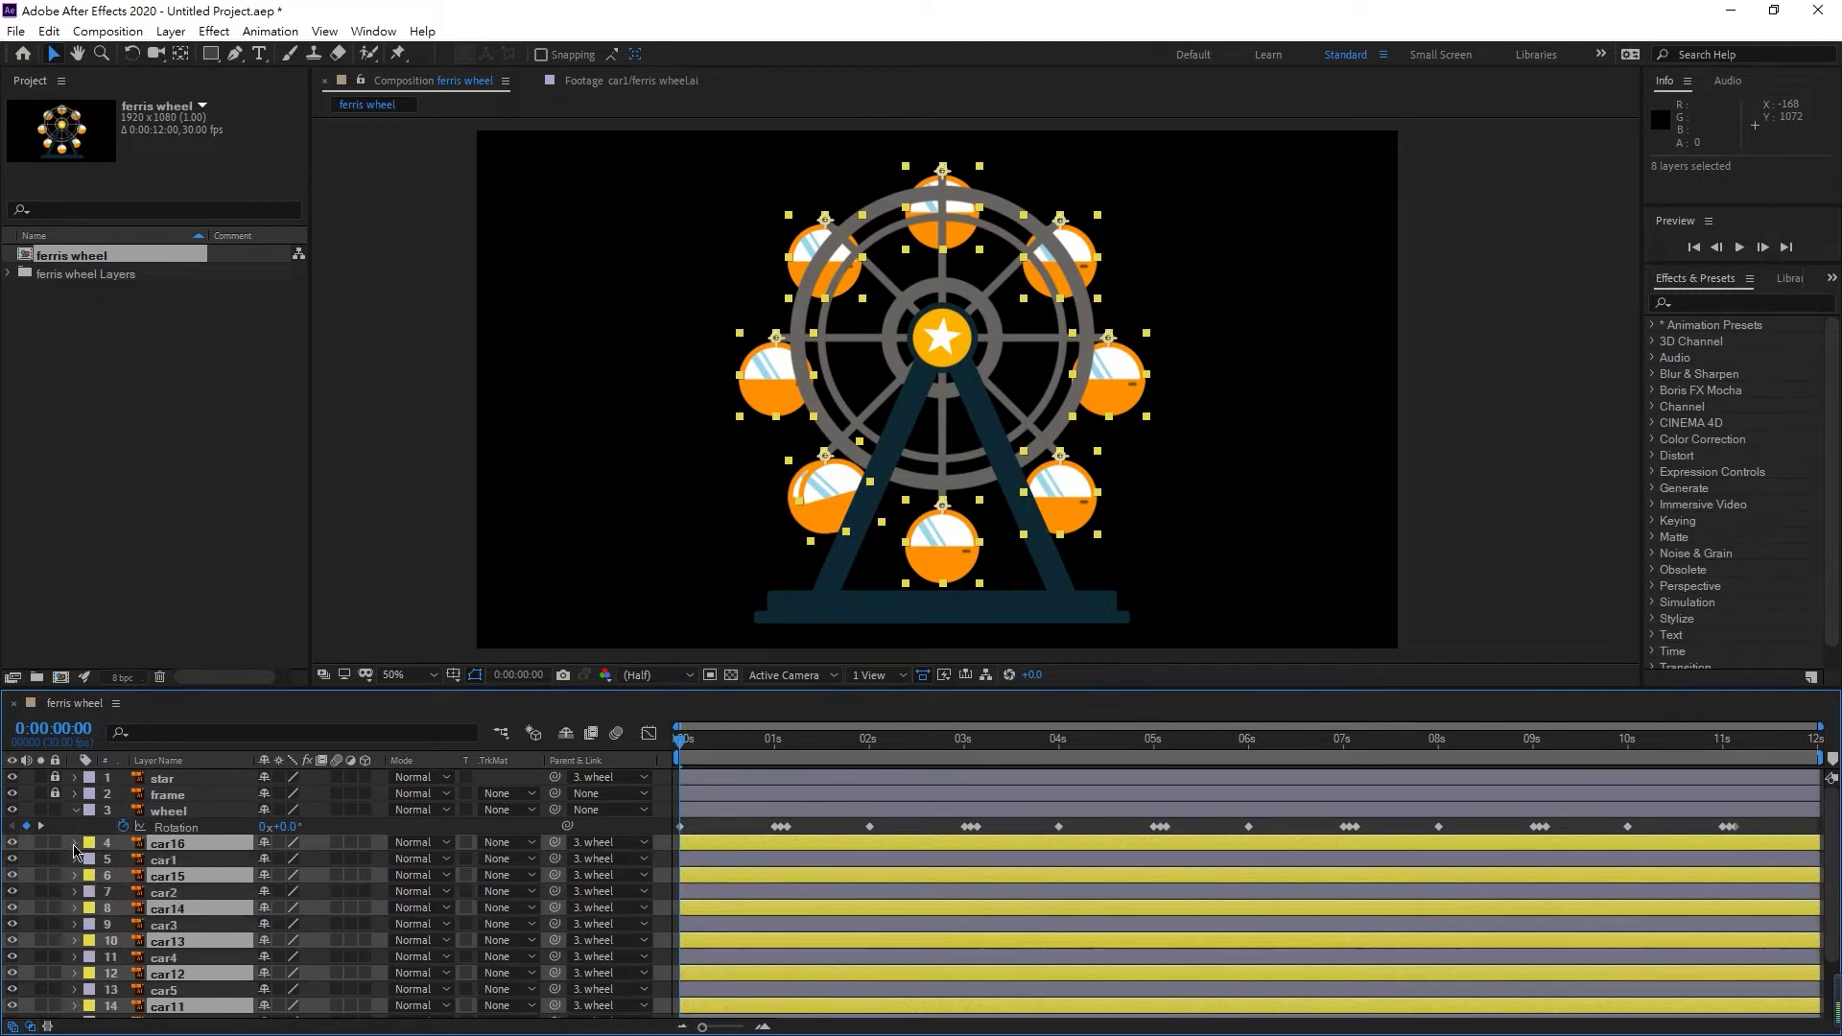
- Compare the car1 and car16 layers in the composition and preview the animation from the start
click(180, 859)
click(170, 846)
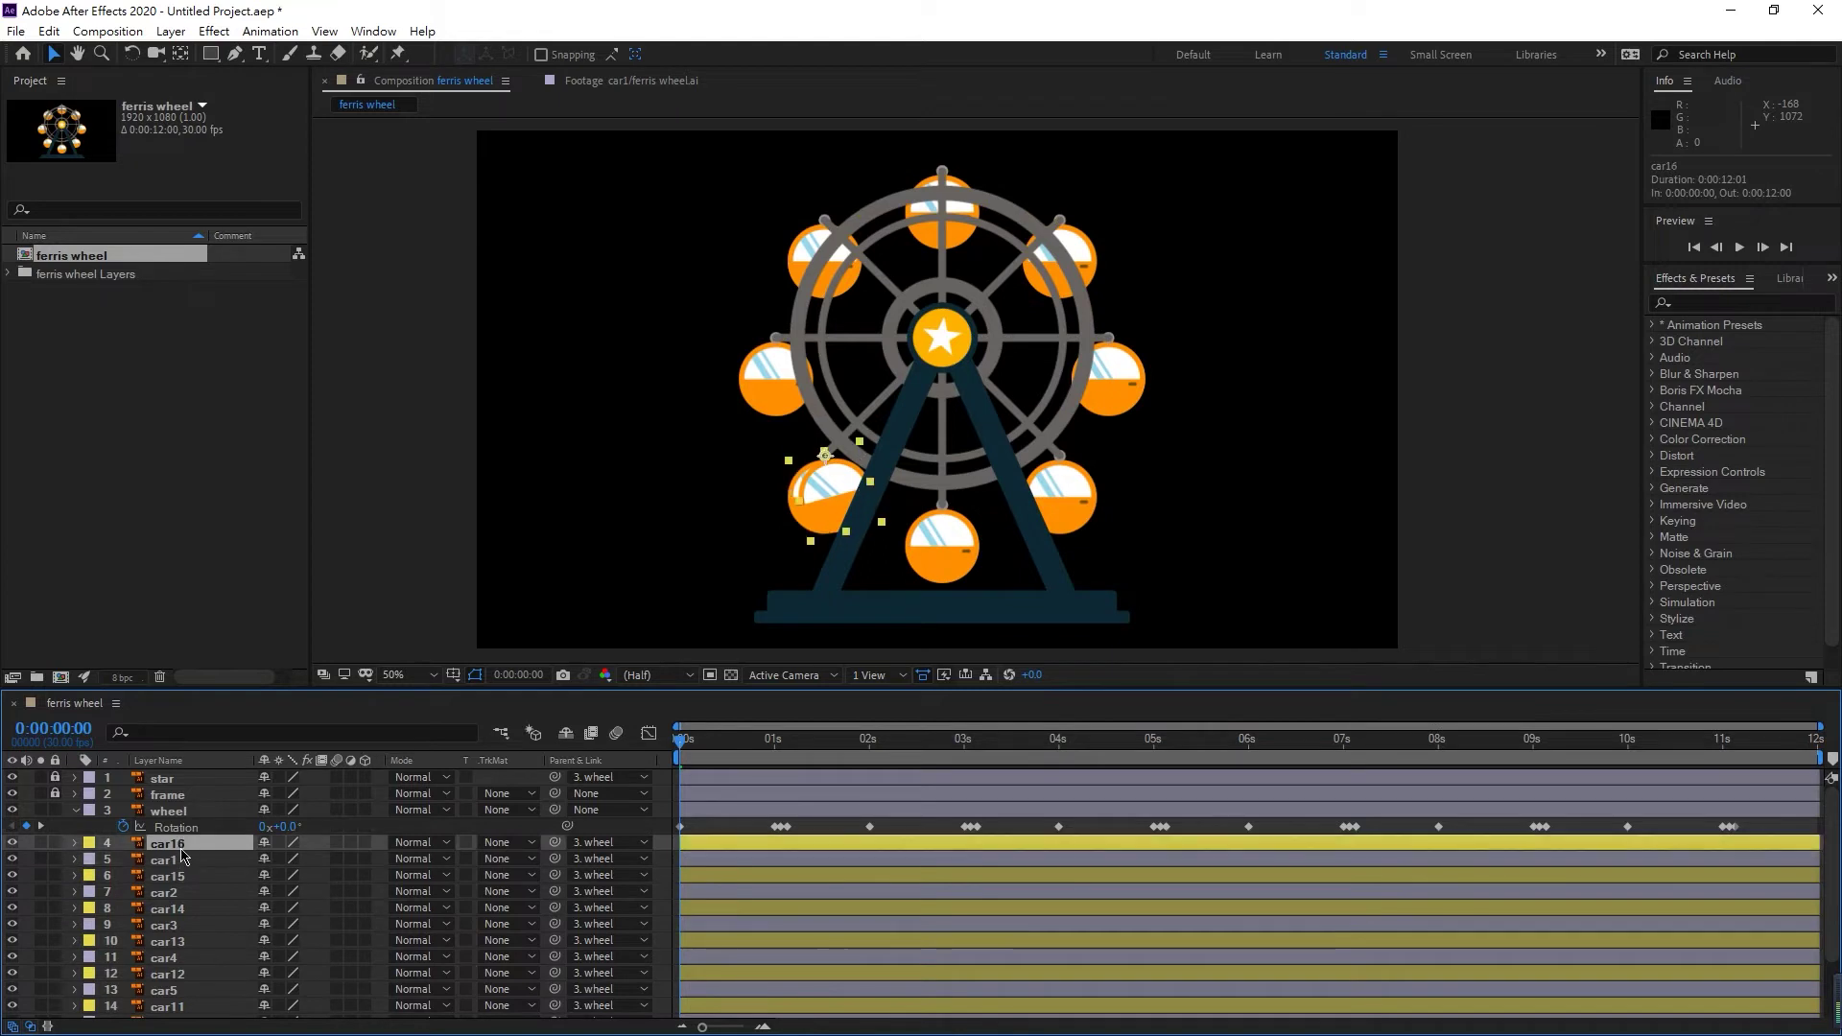
click(171, 860)
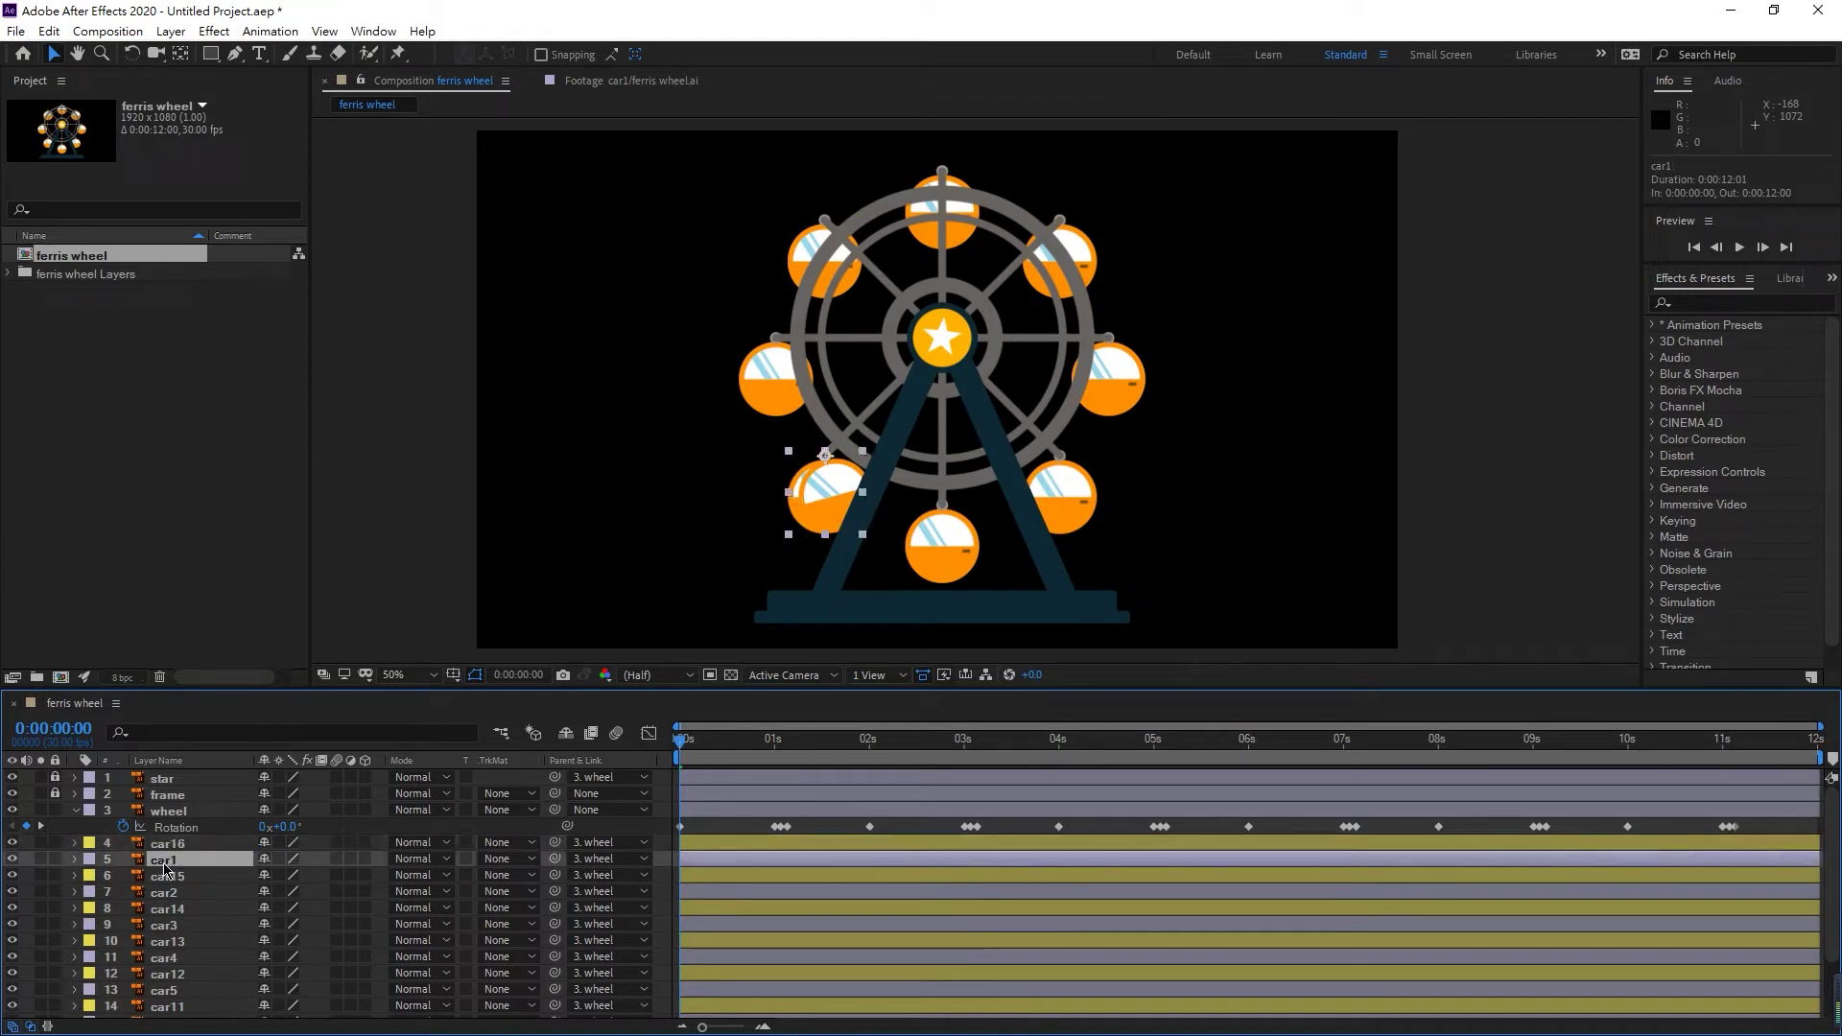
click(184, 846)
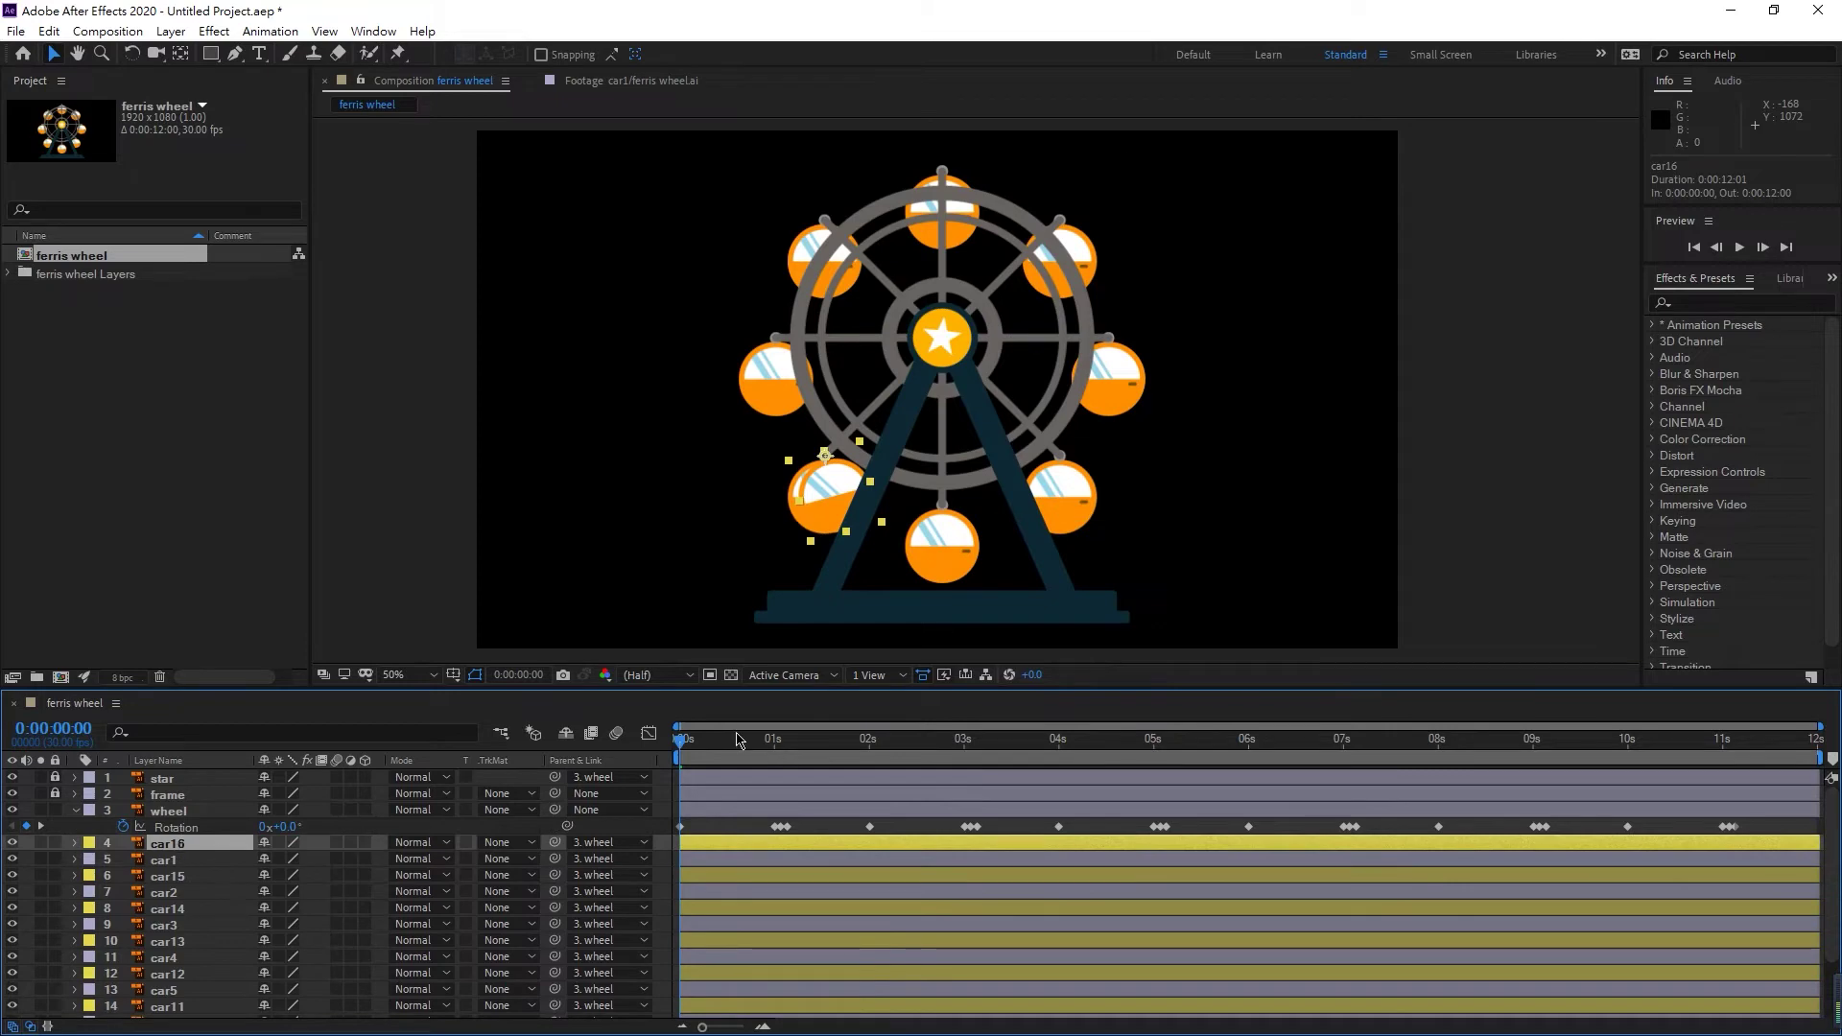
key(space)
key(space)
click(161, 861)
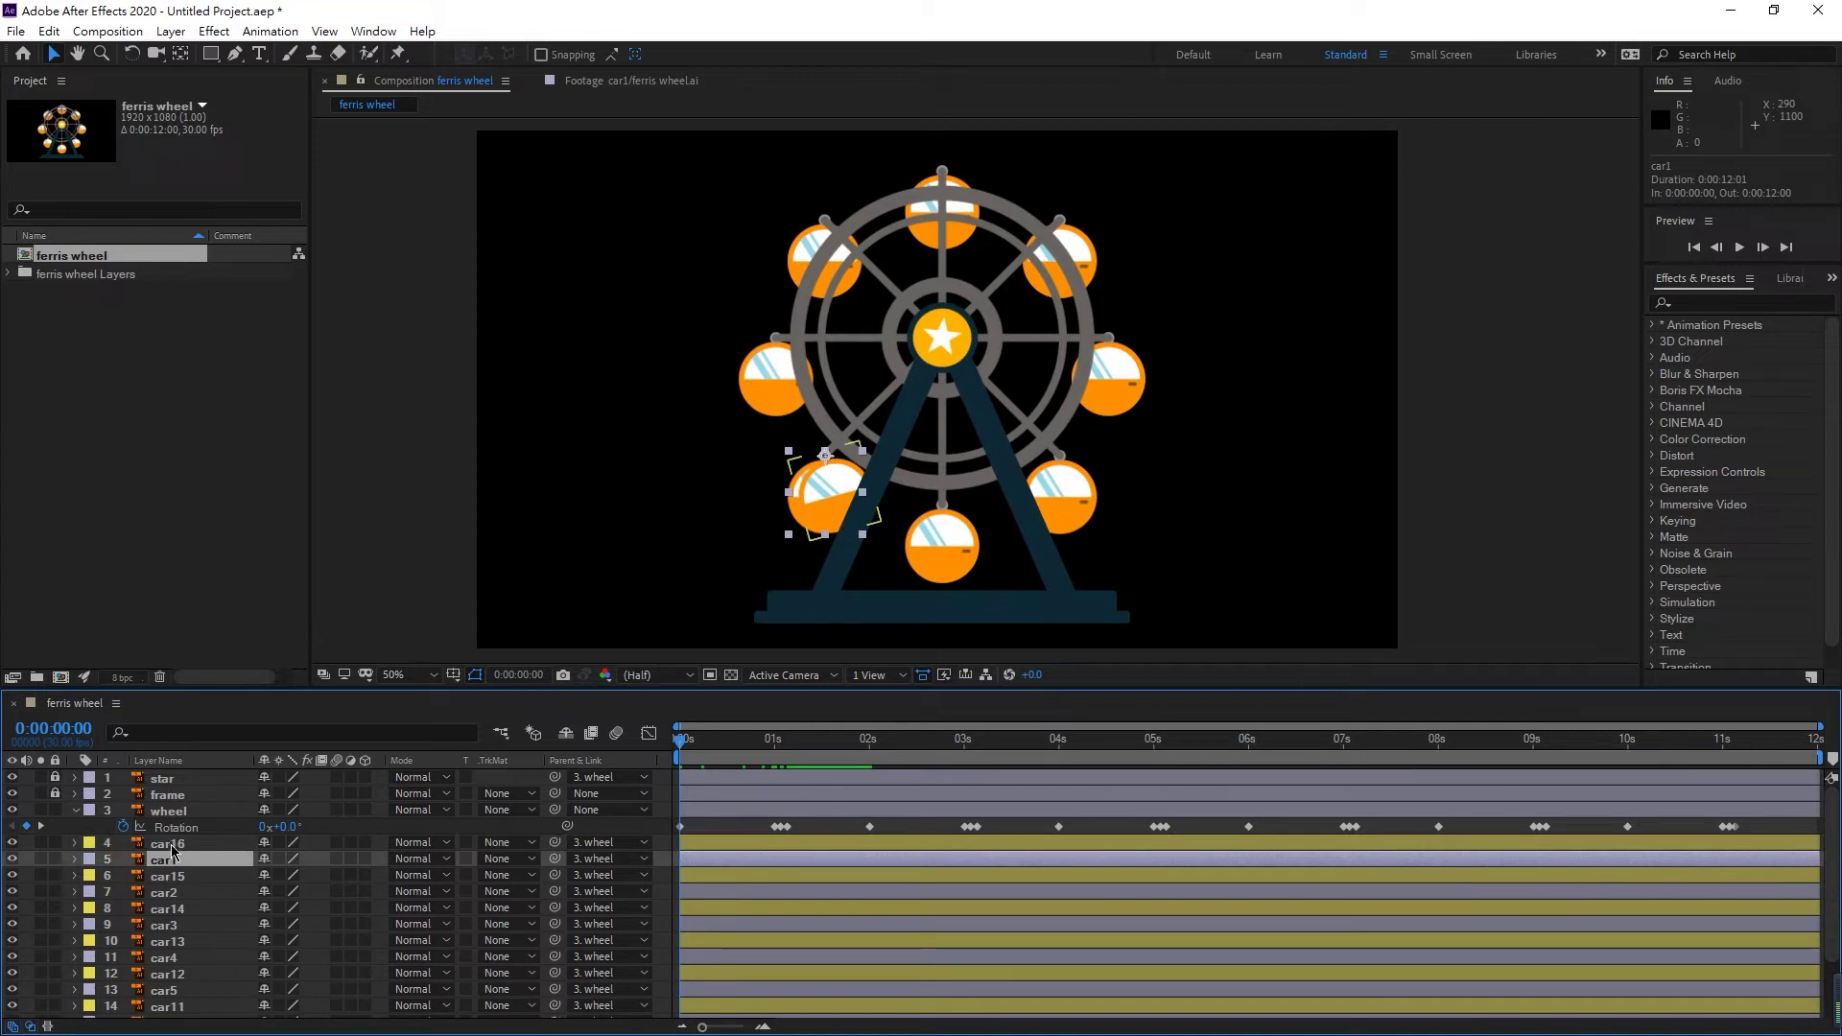
- Set the Rotation of the car16 layer to 0°
click(170, 845)
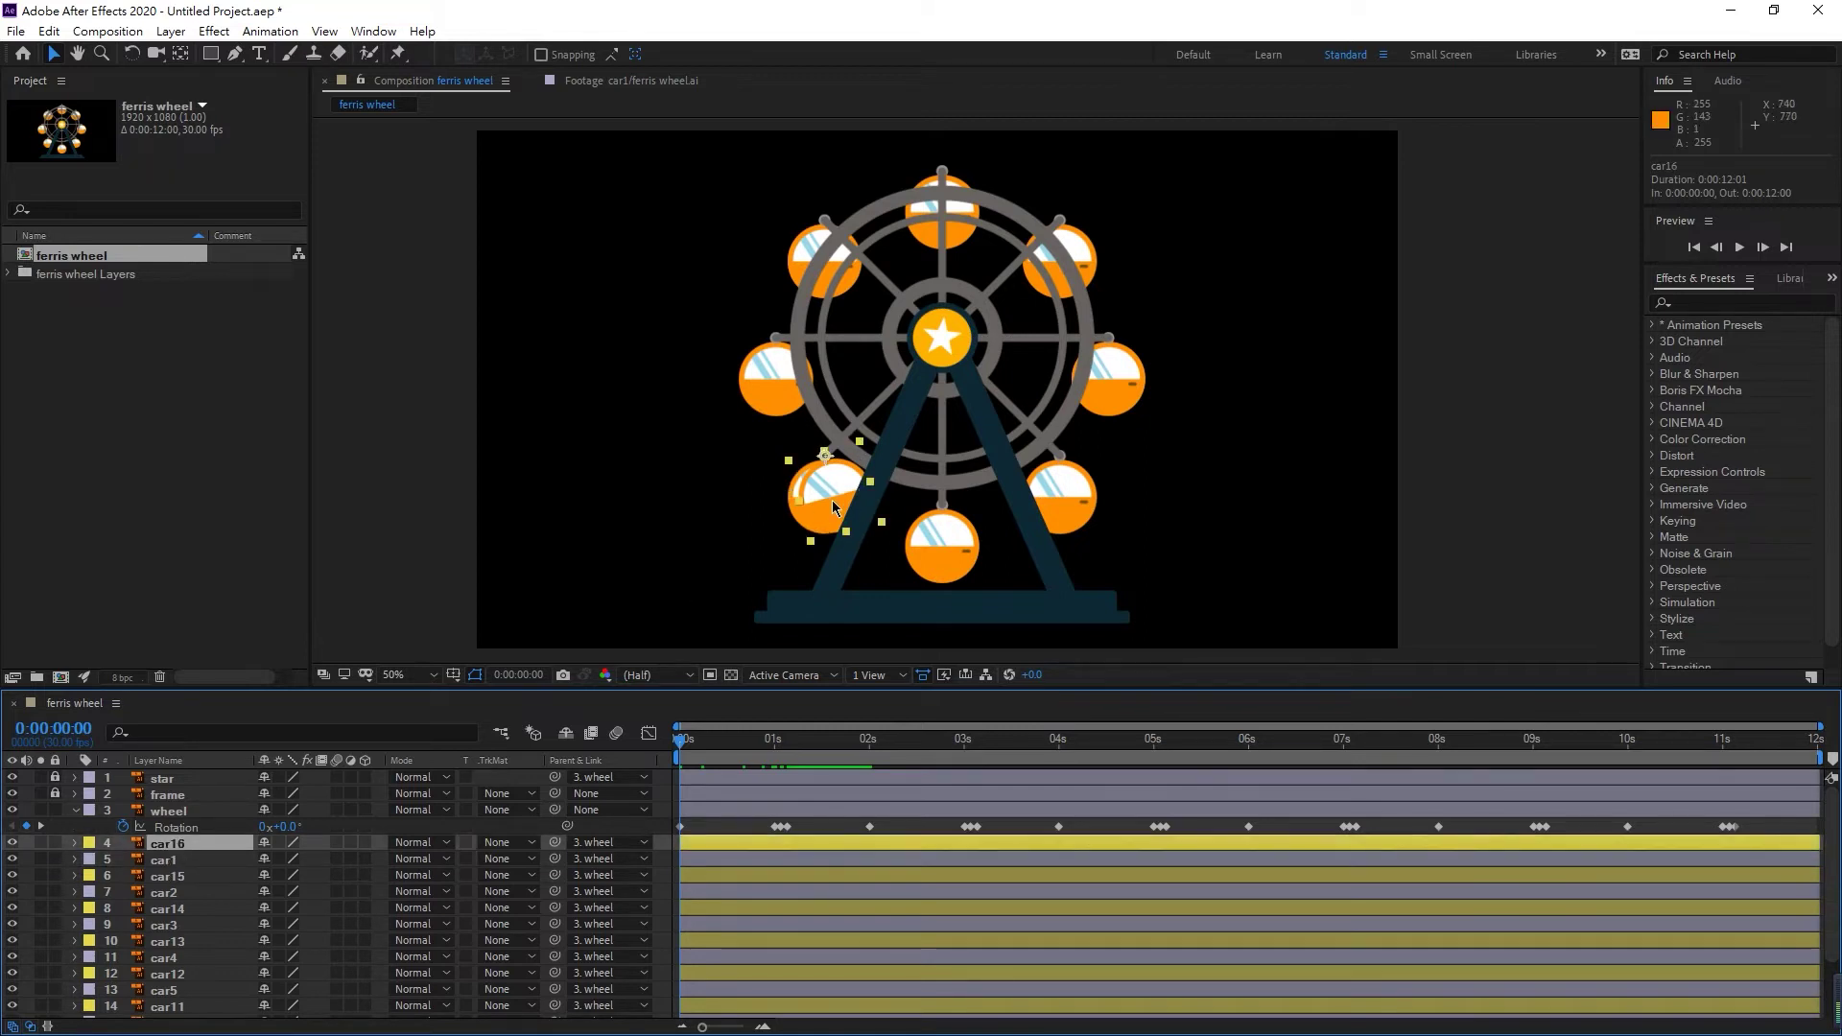
key(w)
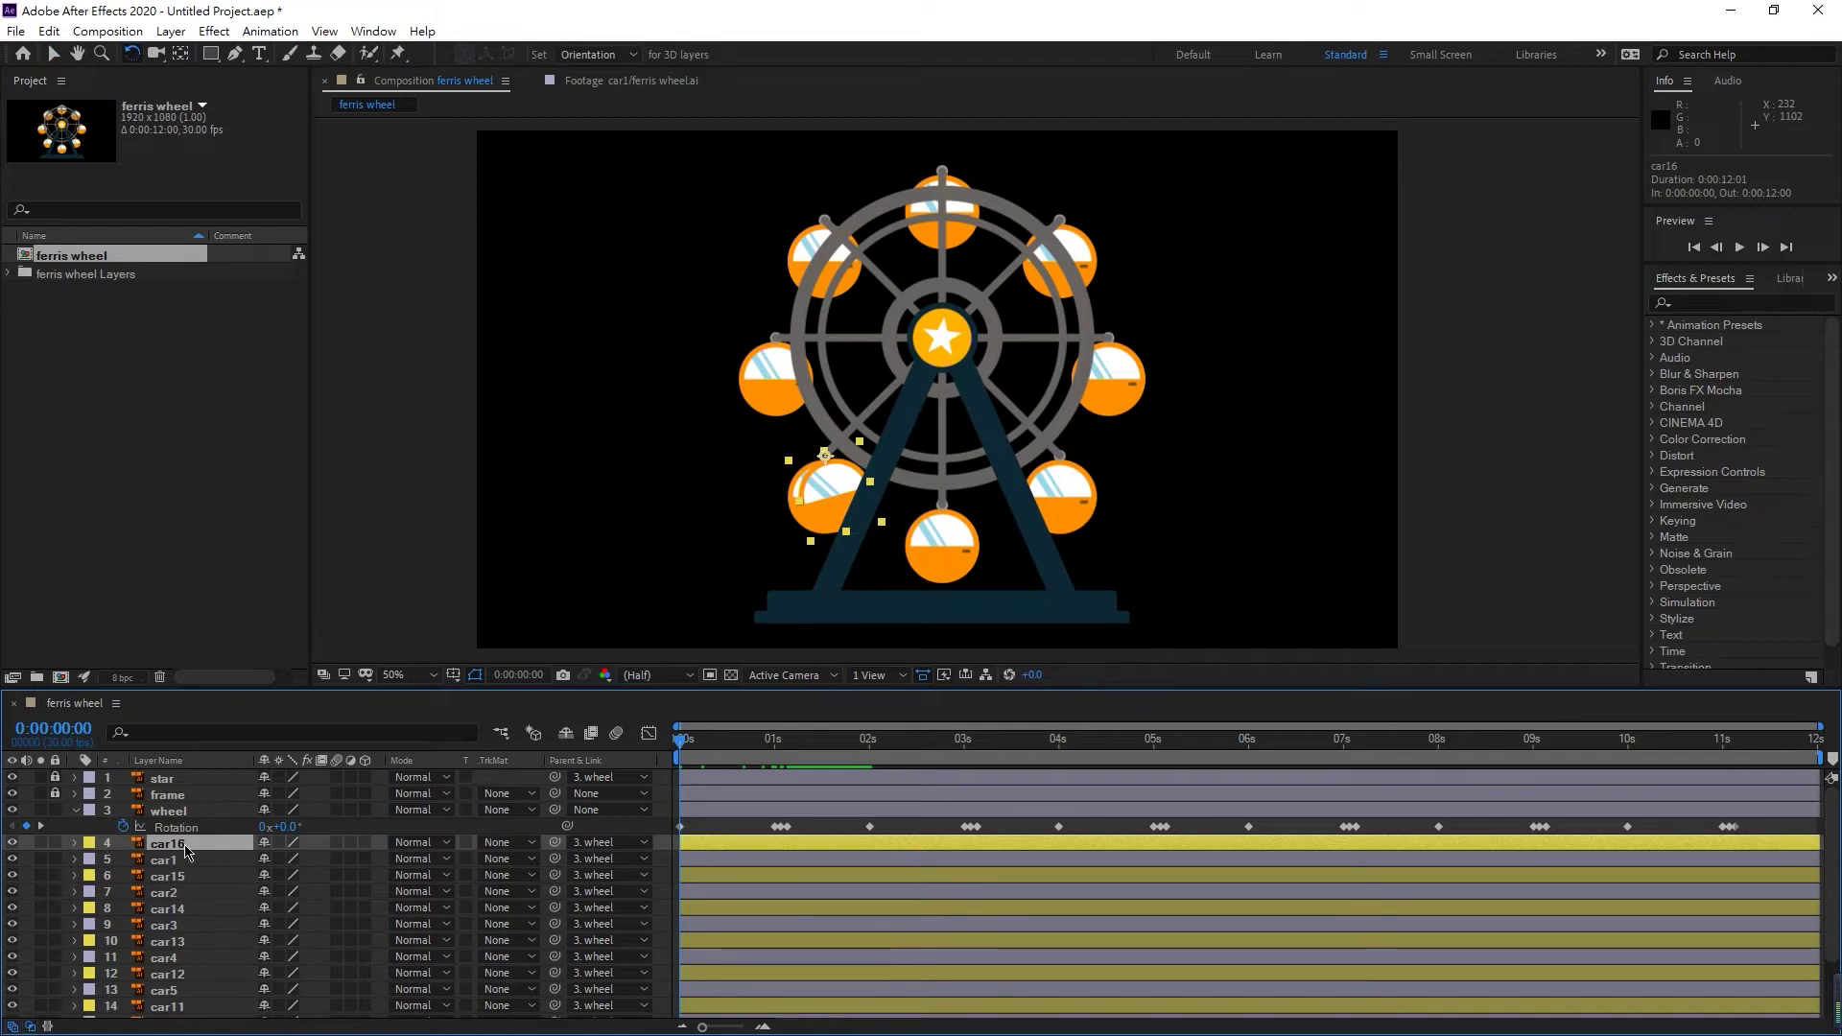
key(r)
click(288, 857)
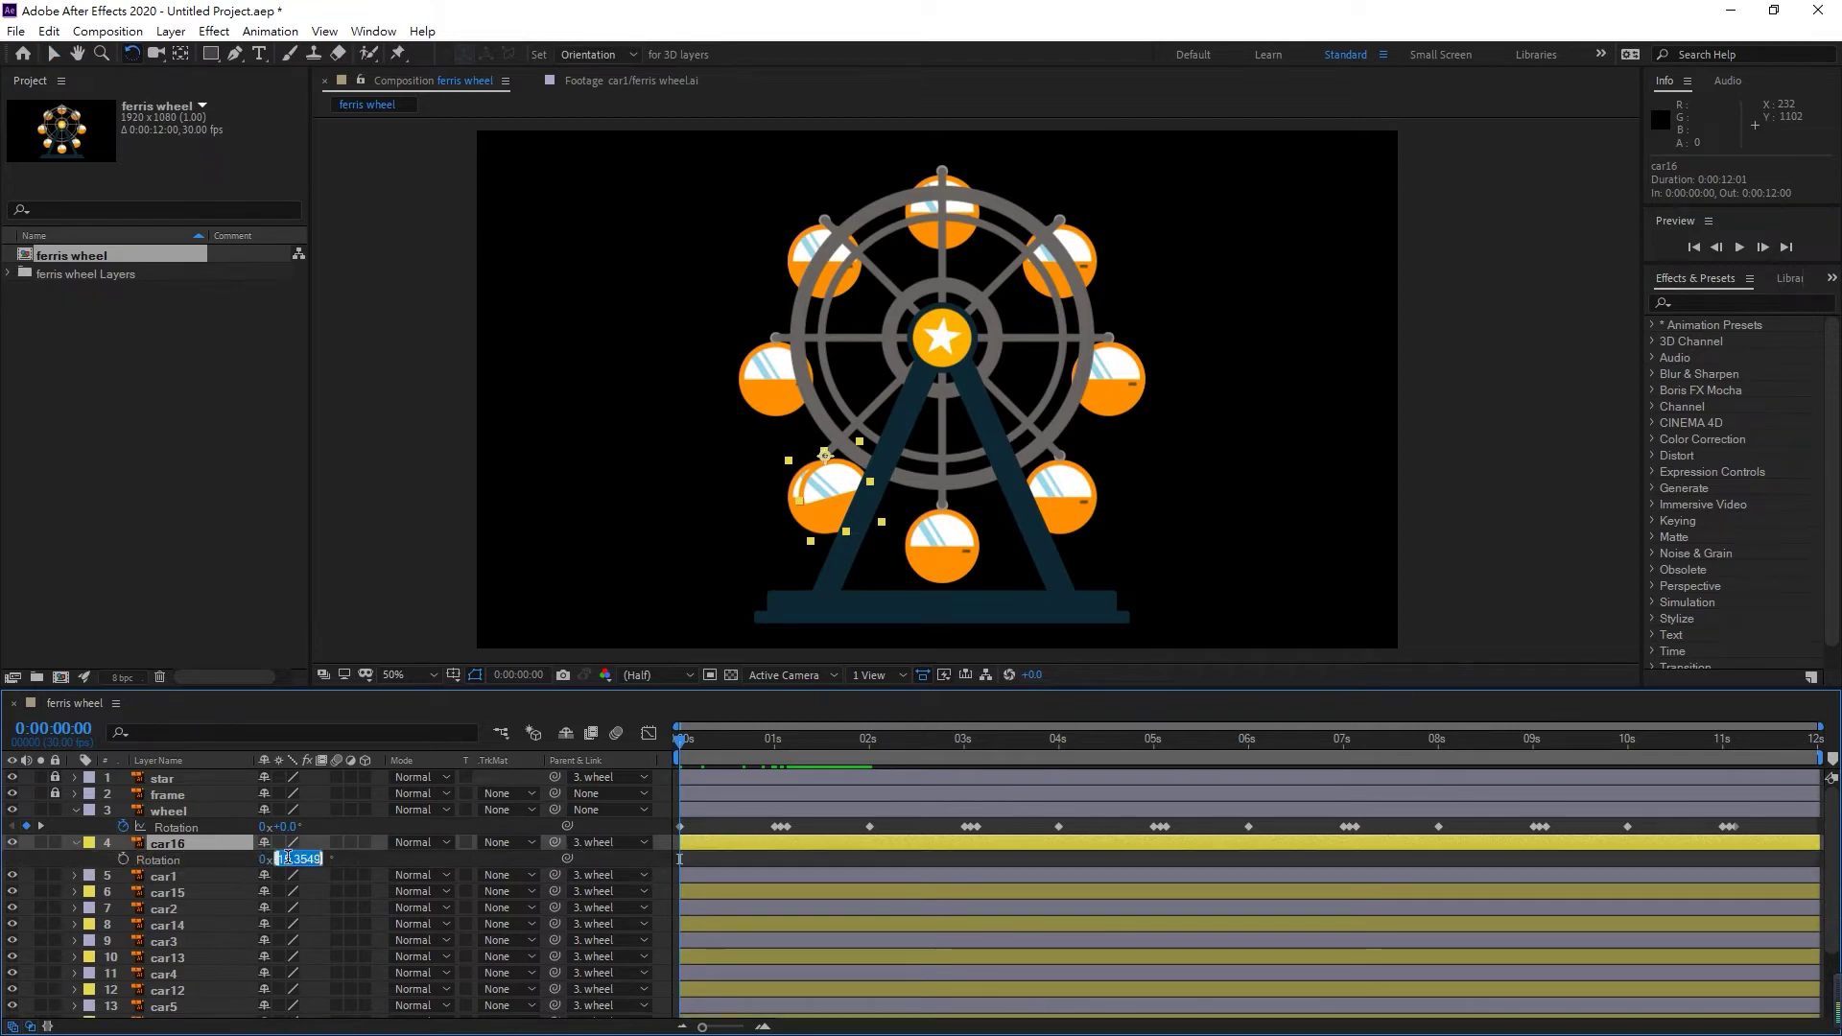
text(0)
key(Return)
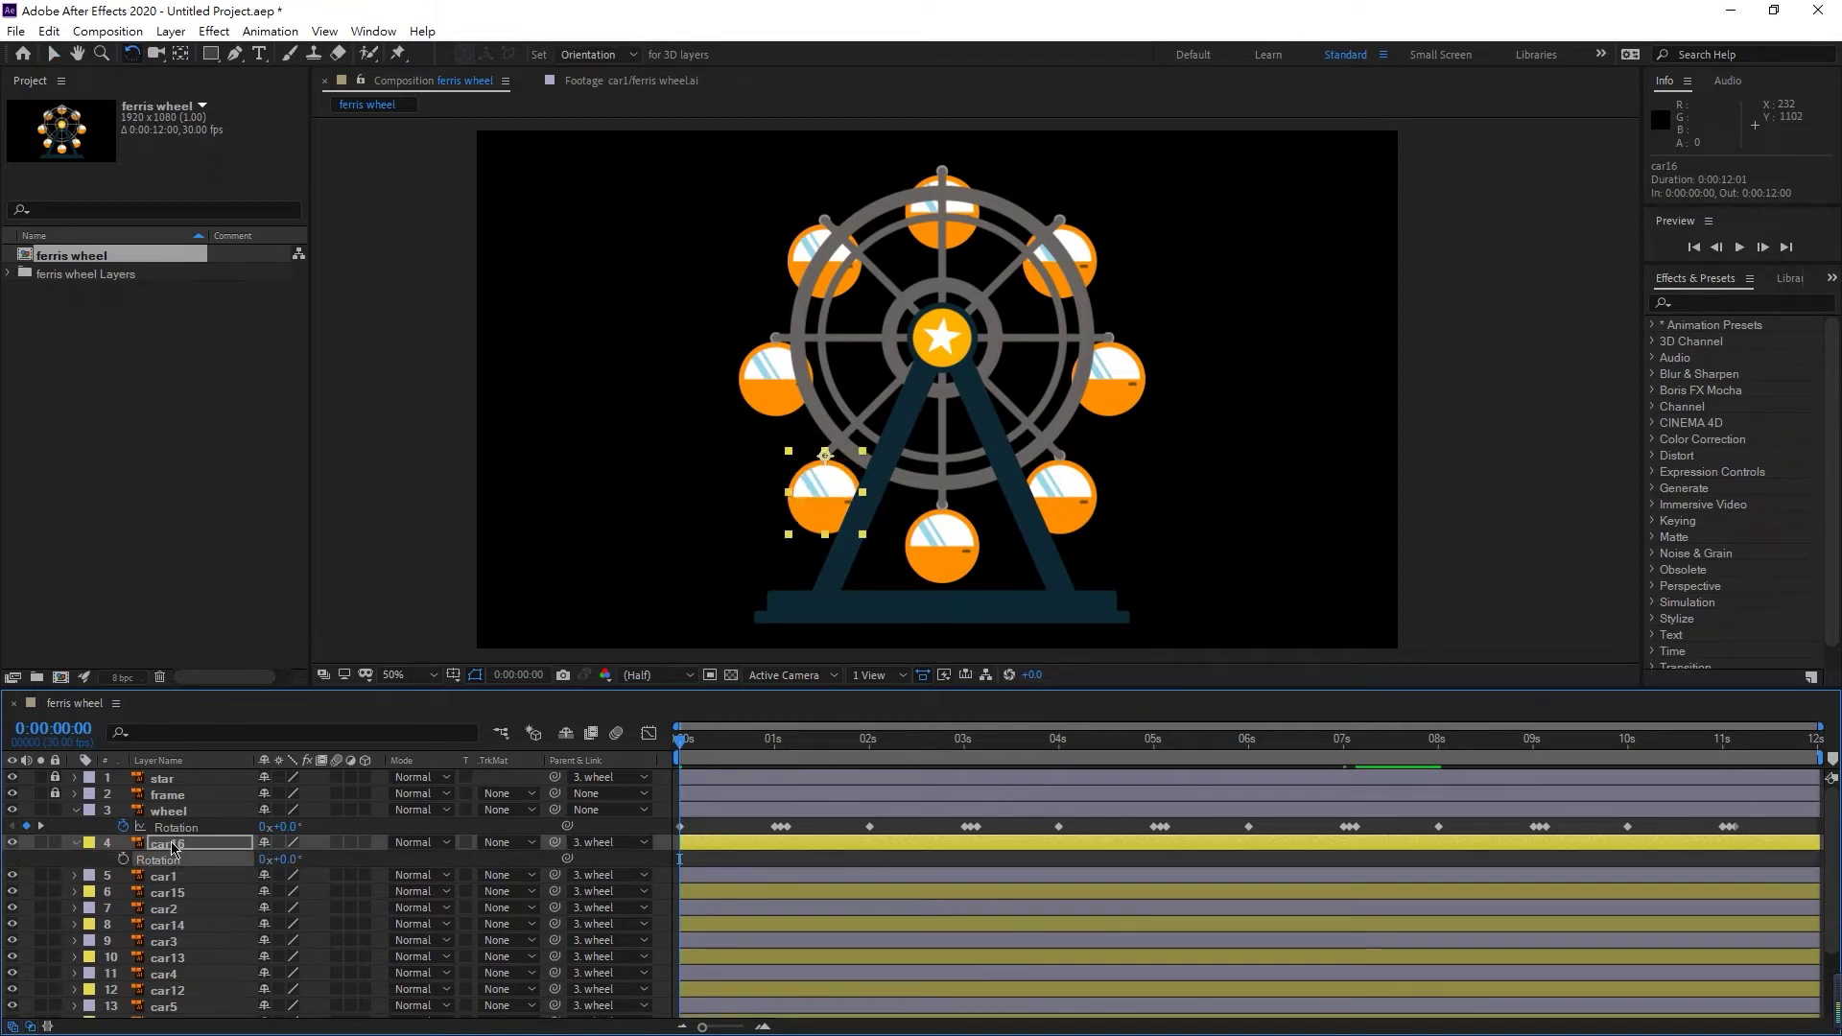
- Collapse the car16 properties and parent car16 to car1, car15 to car2, and car14 to car3
click(79, 844)
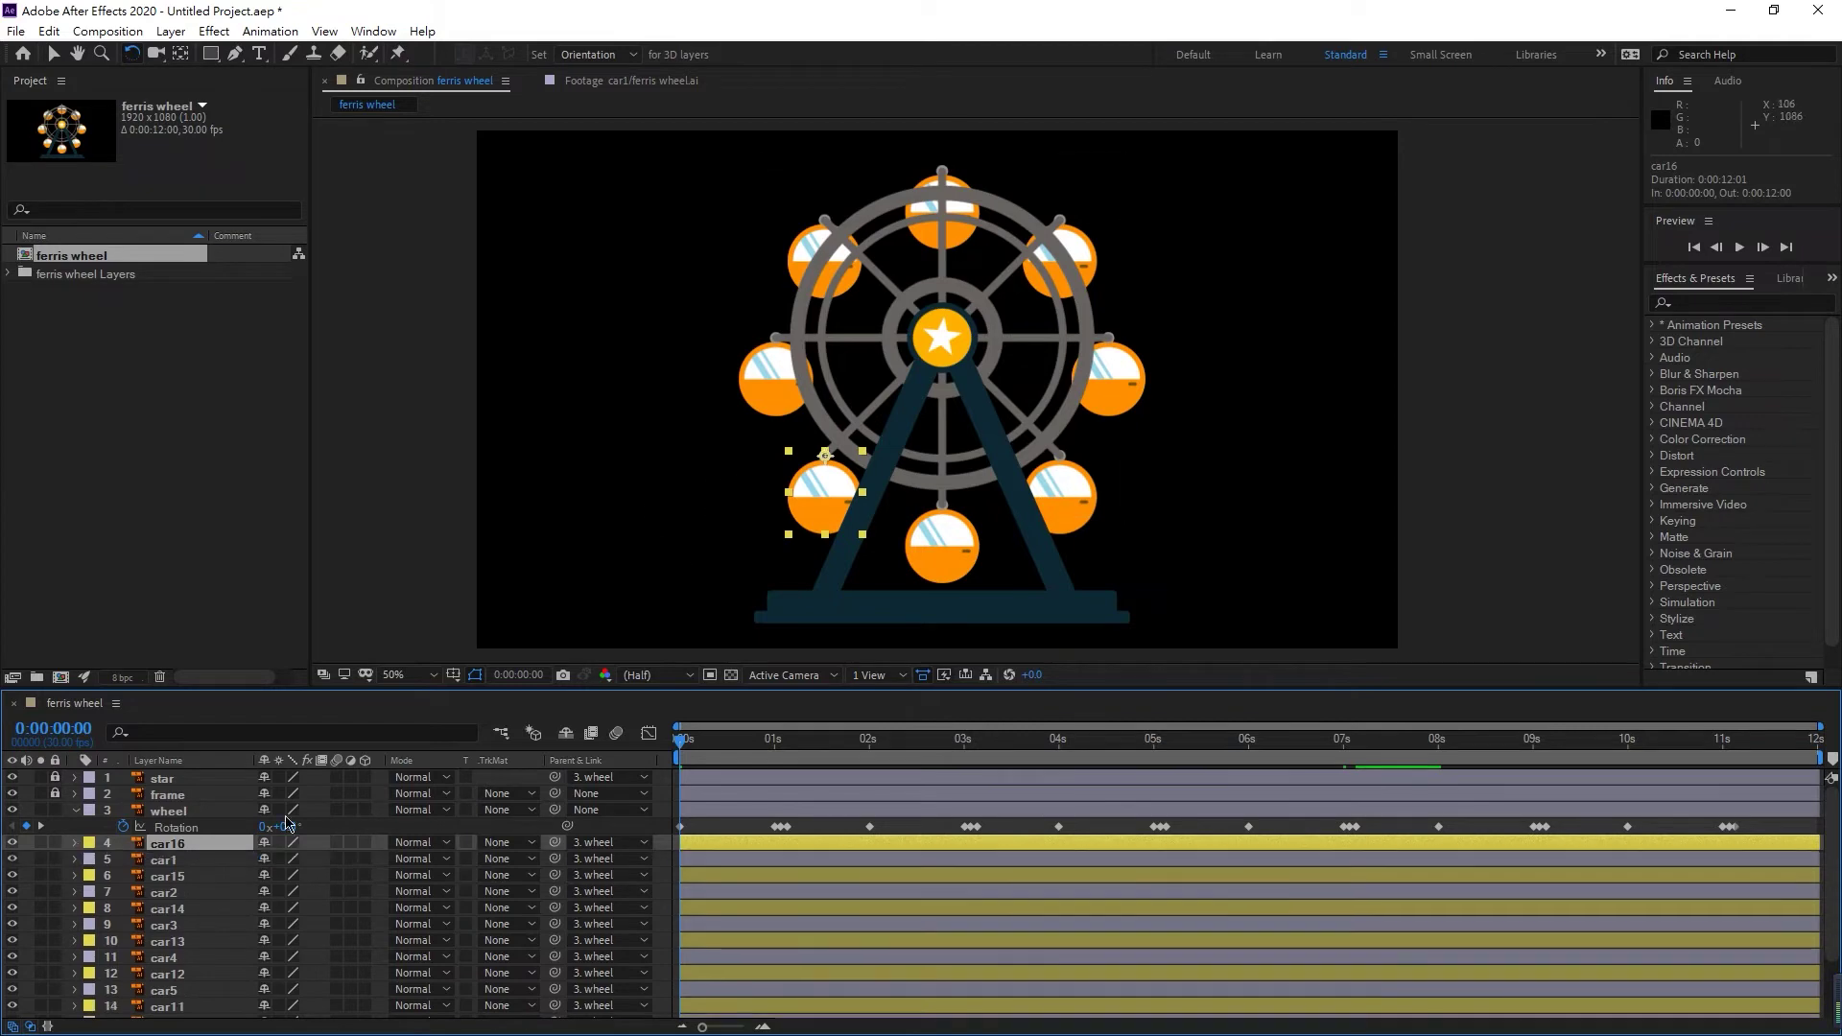
drag(715, 739, 666, 755)
drag(554, 843, 221, 864)
click(175, 877)
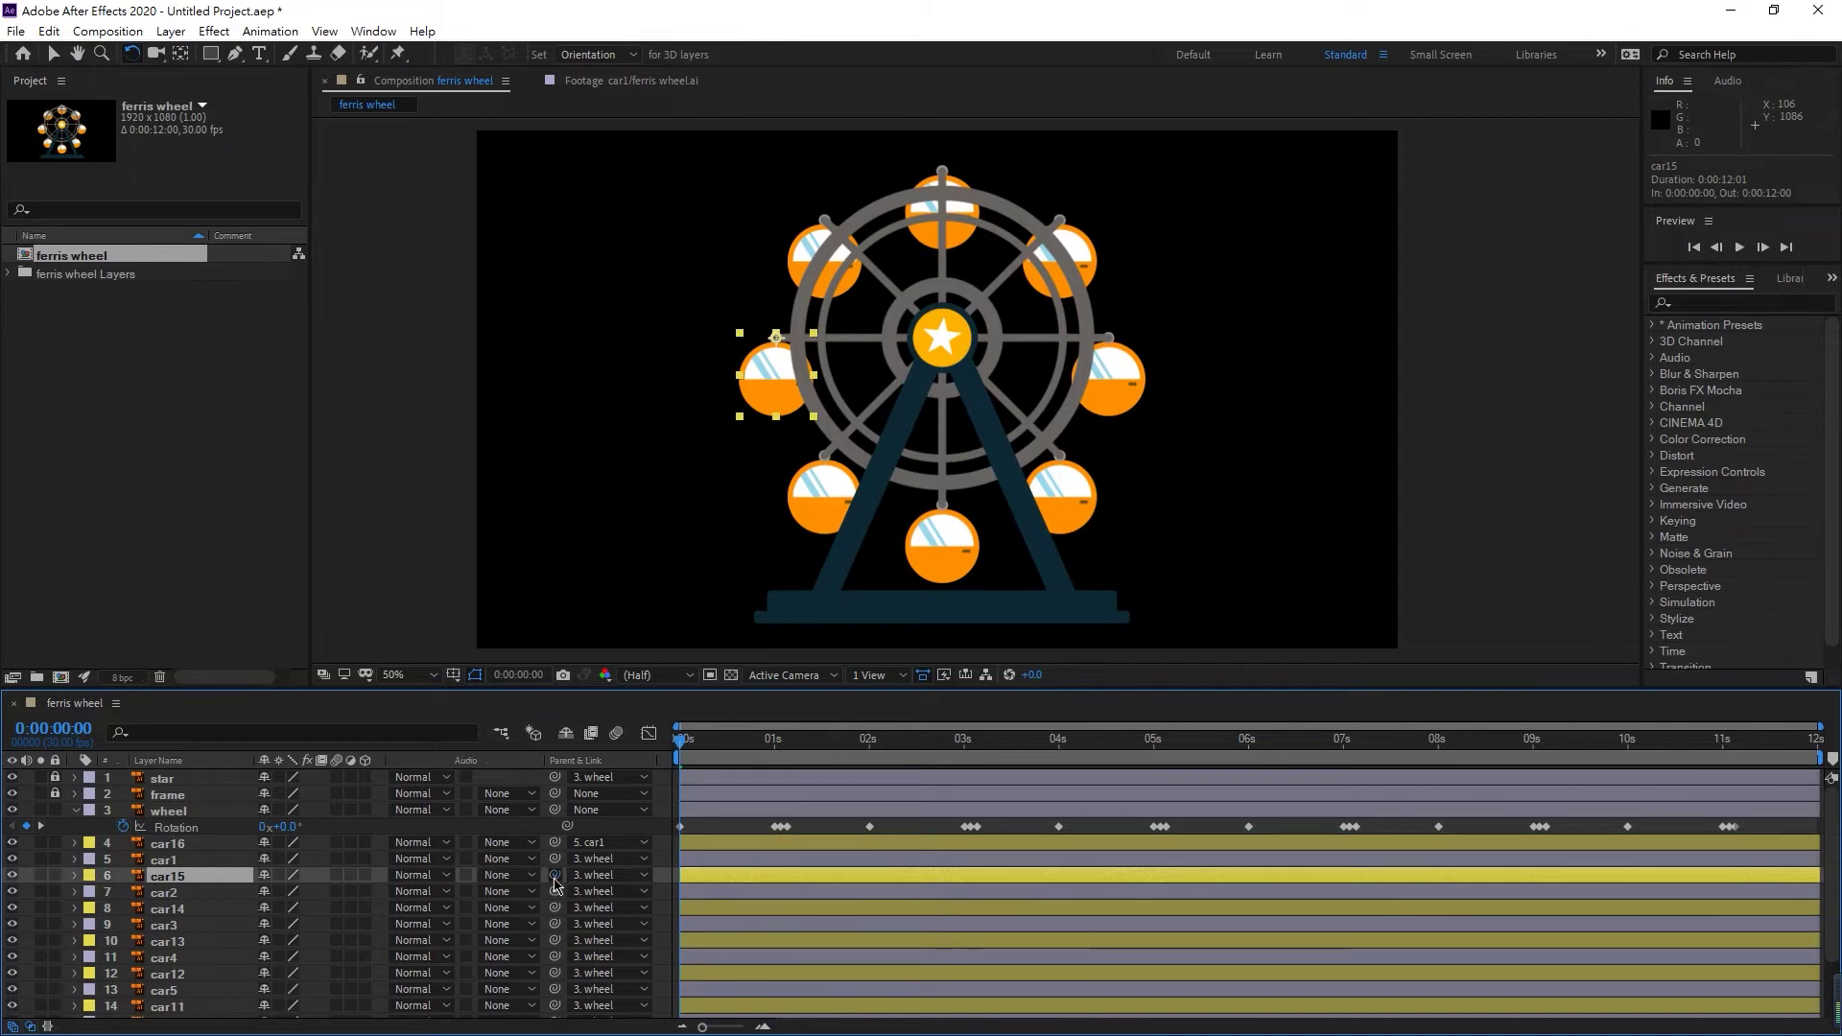
drag(554, 875, 213, 903)
click(207, 909)
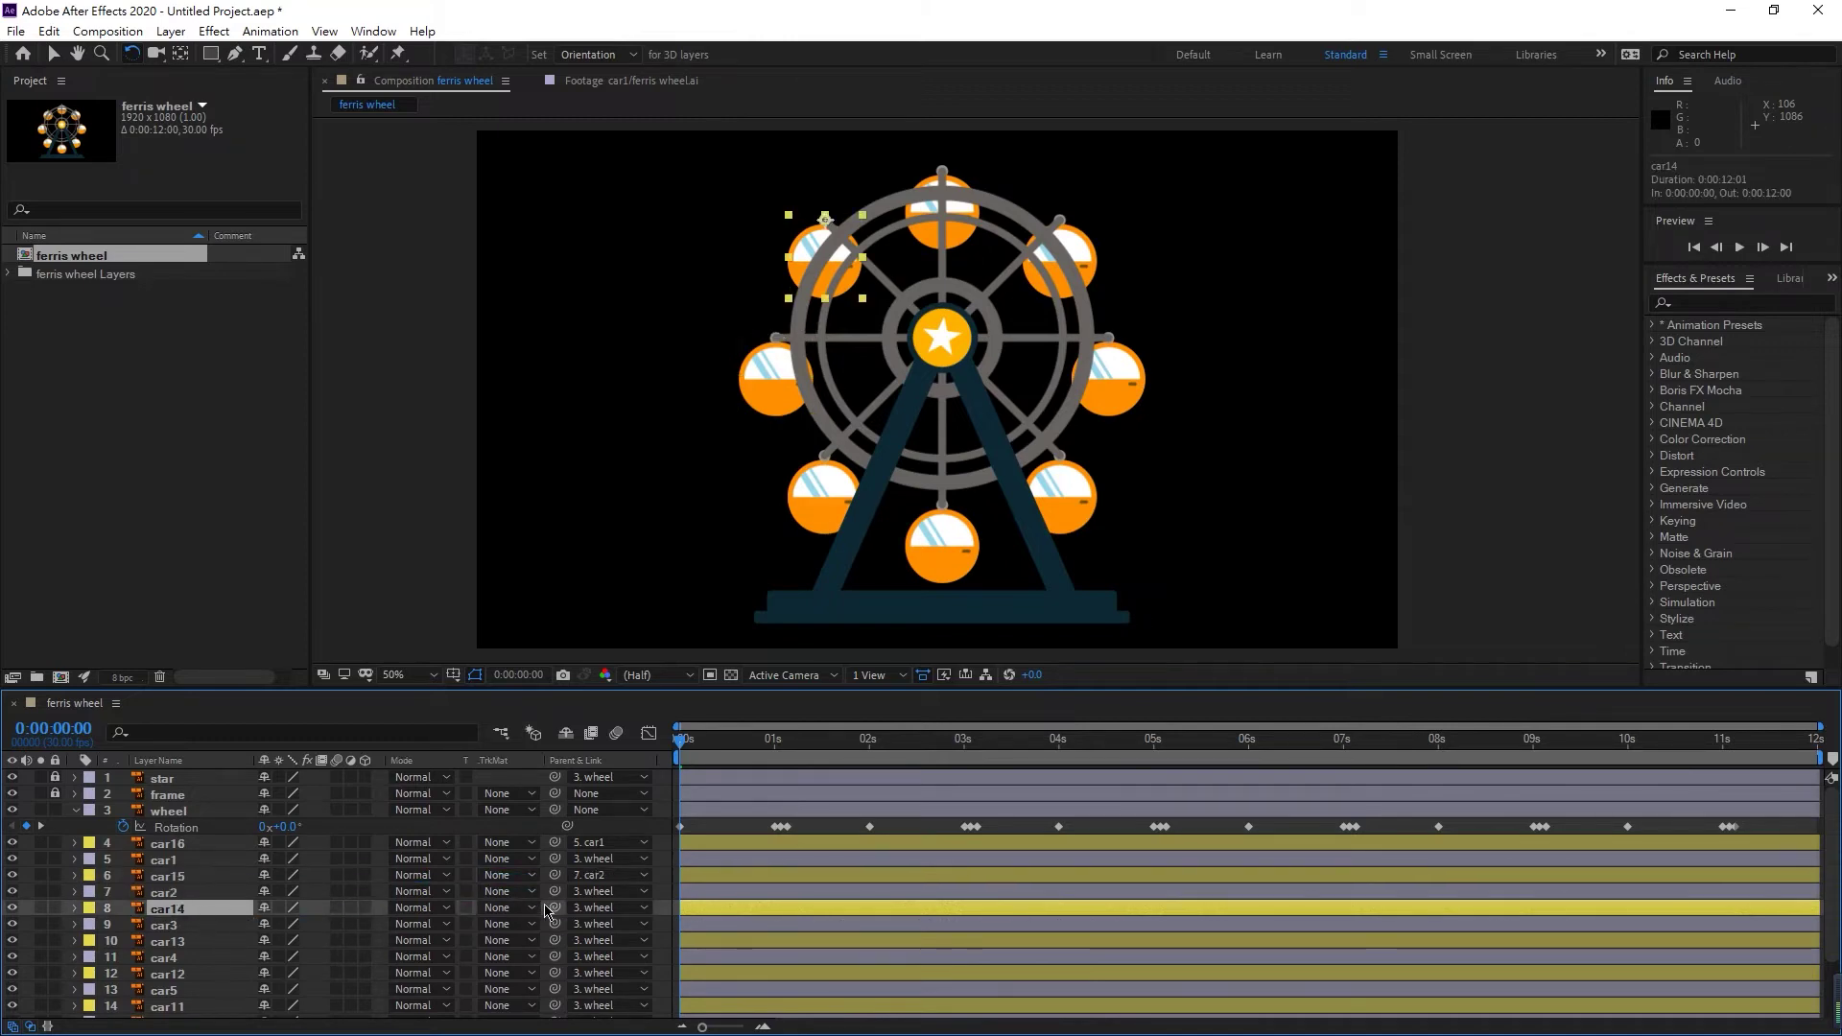
drag(555, 908, 194, 926)
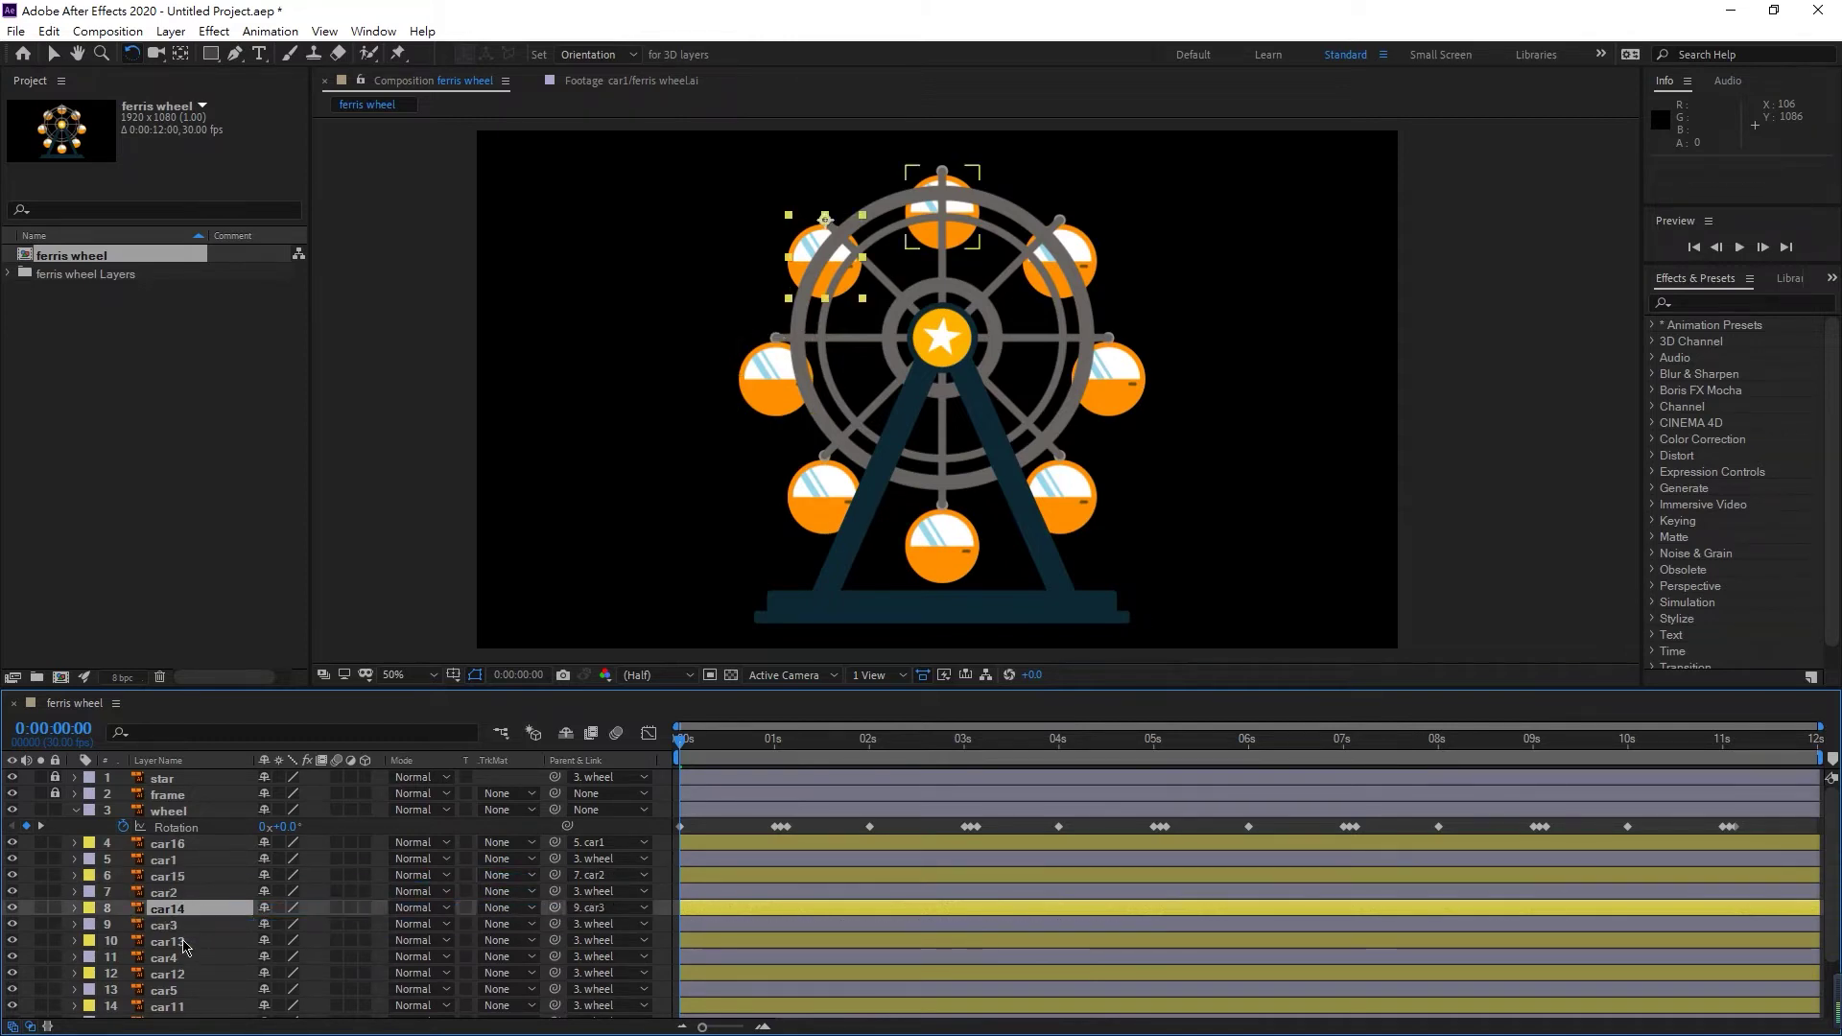
- Parent the car13 layer to car4 and the car12 layer to car5
click(192, 942)
drag(554, 940, 178, 956)
click(192, 974)
drag(554, 973, 192, 989)
- Parent the car11 layer to car6, car10 to car7, and car9 to car8
scroll(221, 933, down, 3)
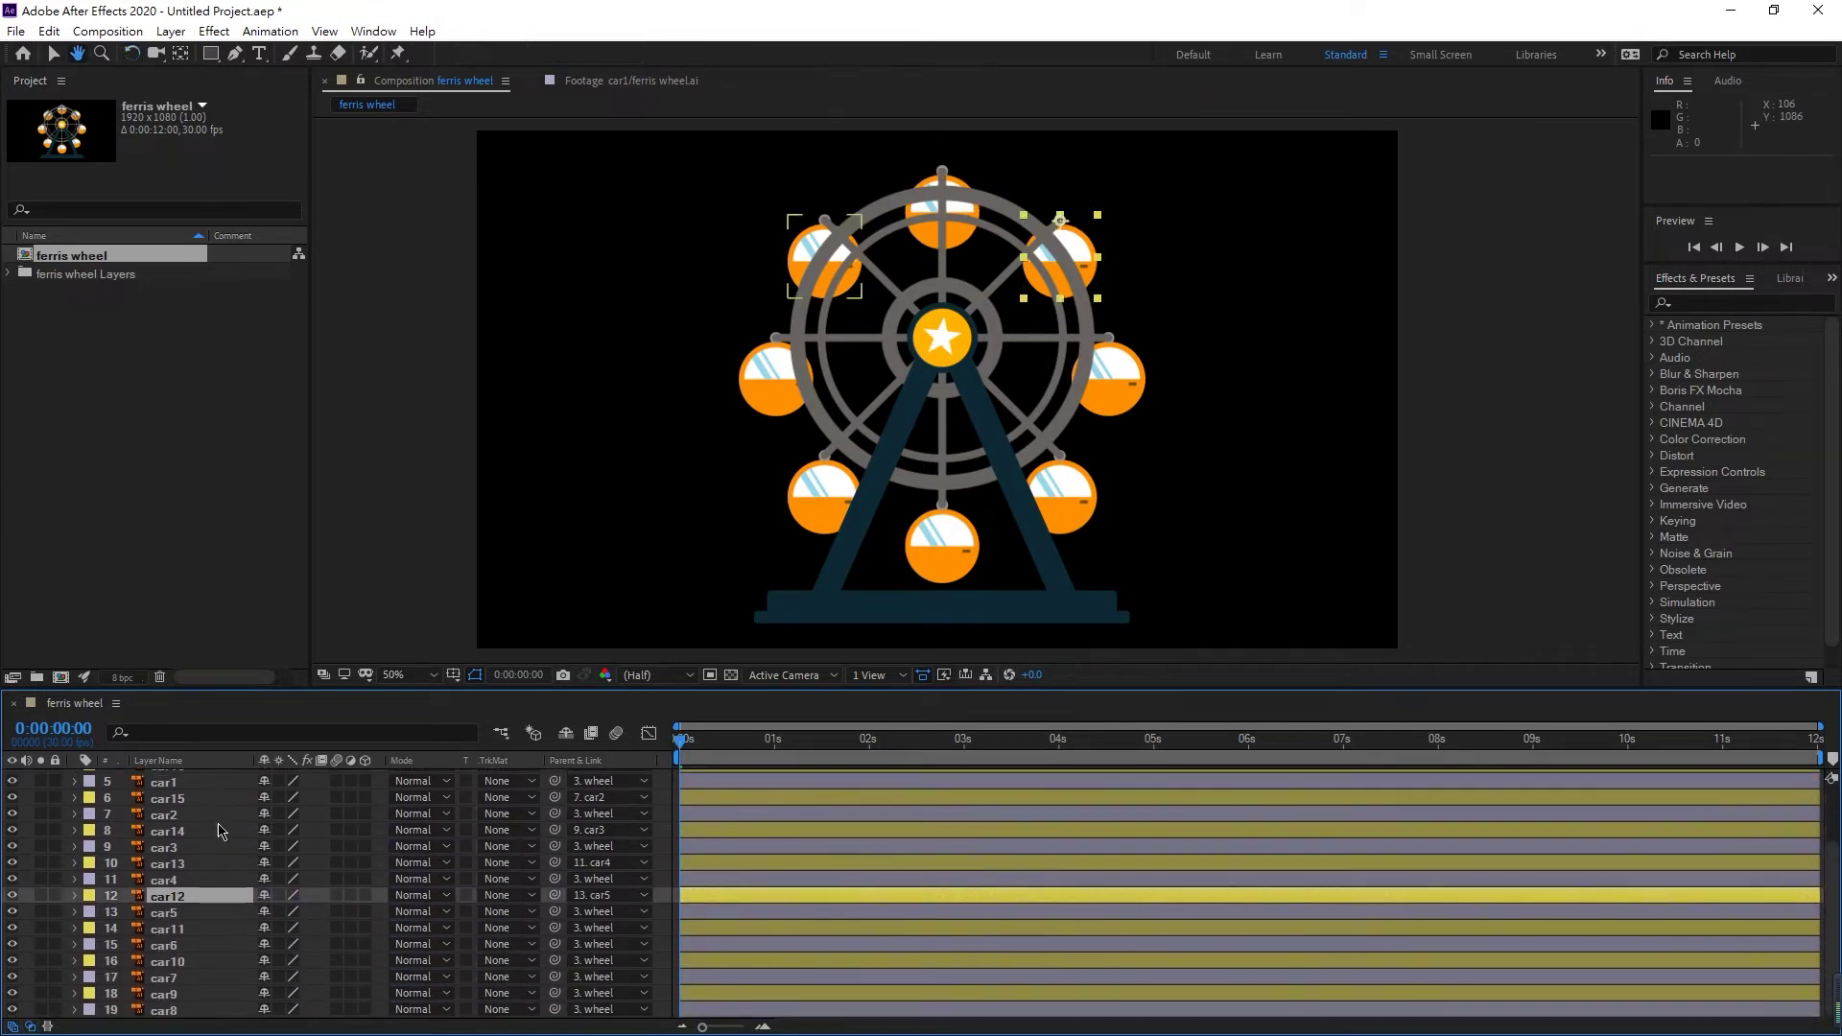
click(213, 929)
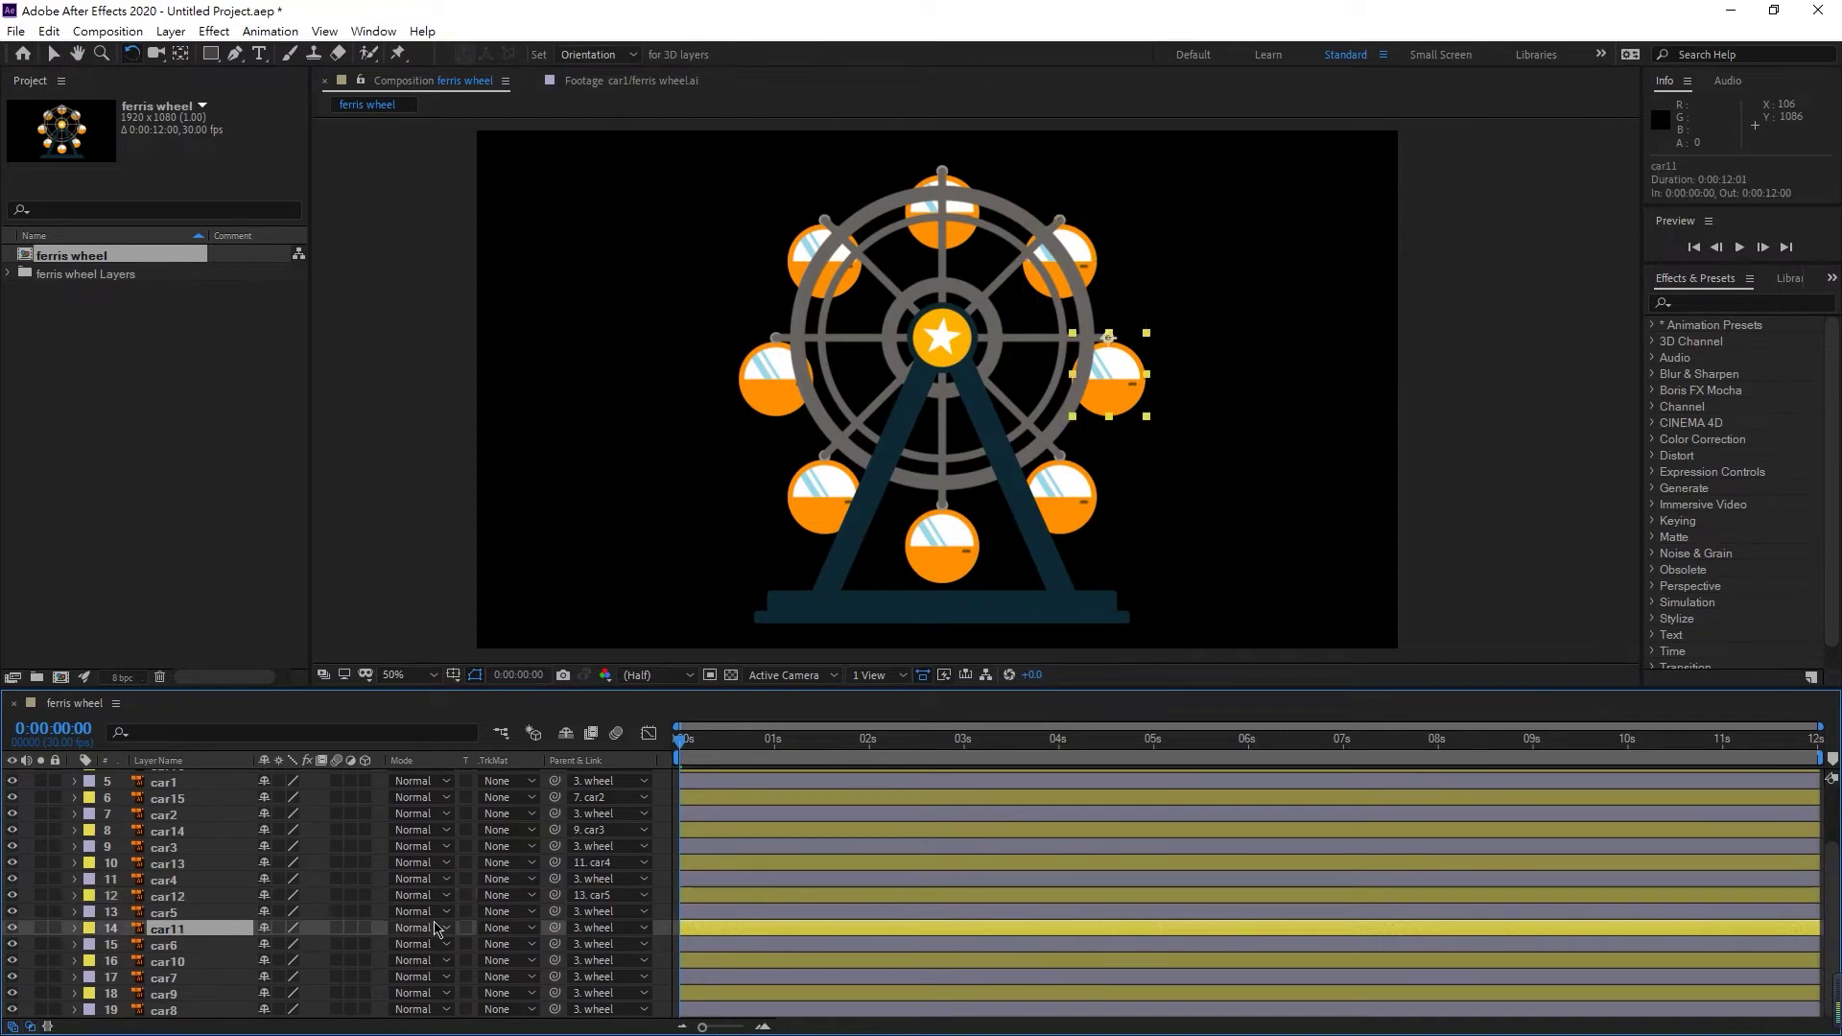
drag(555, 928, 165, 945)
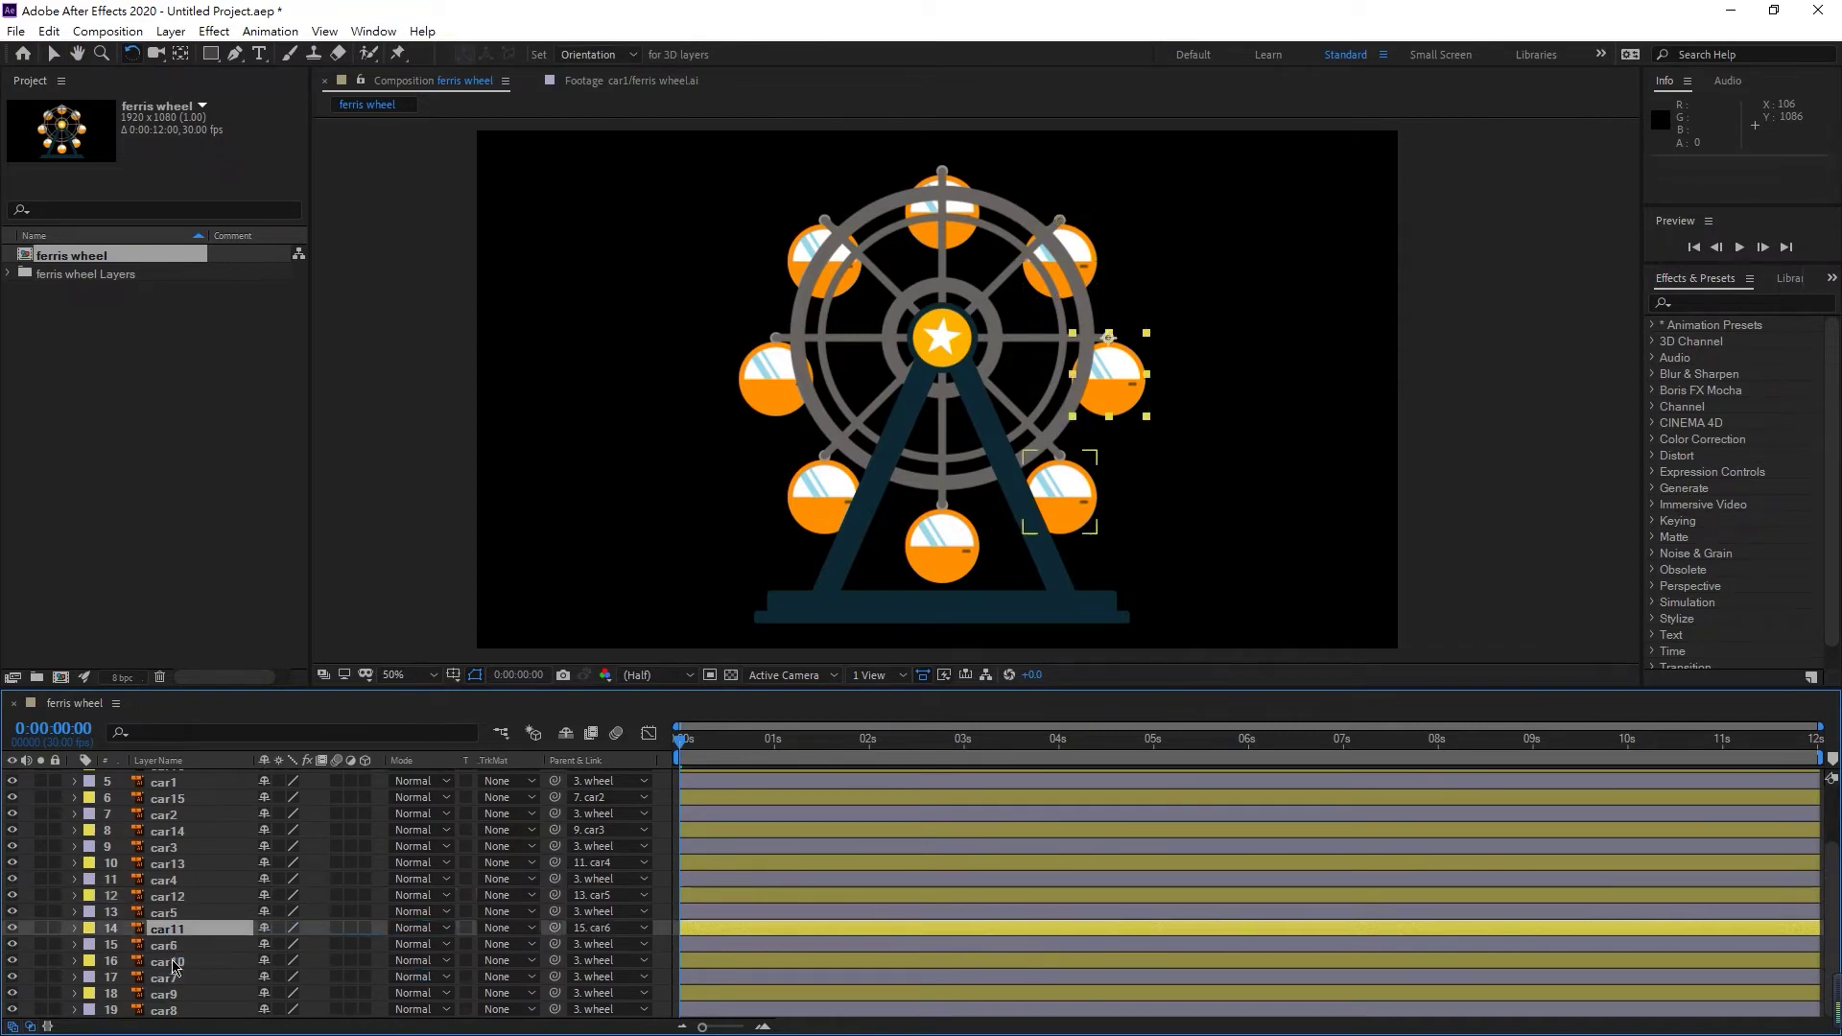
click(177, 962)
drag(563, 964, 168, 979)
click(173, 996)
drag(555, 993, 177, 1010)
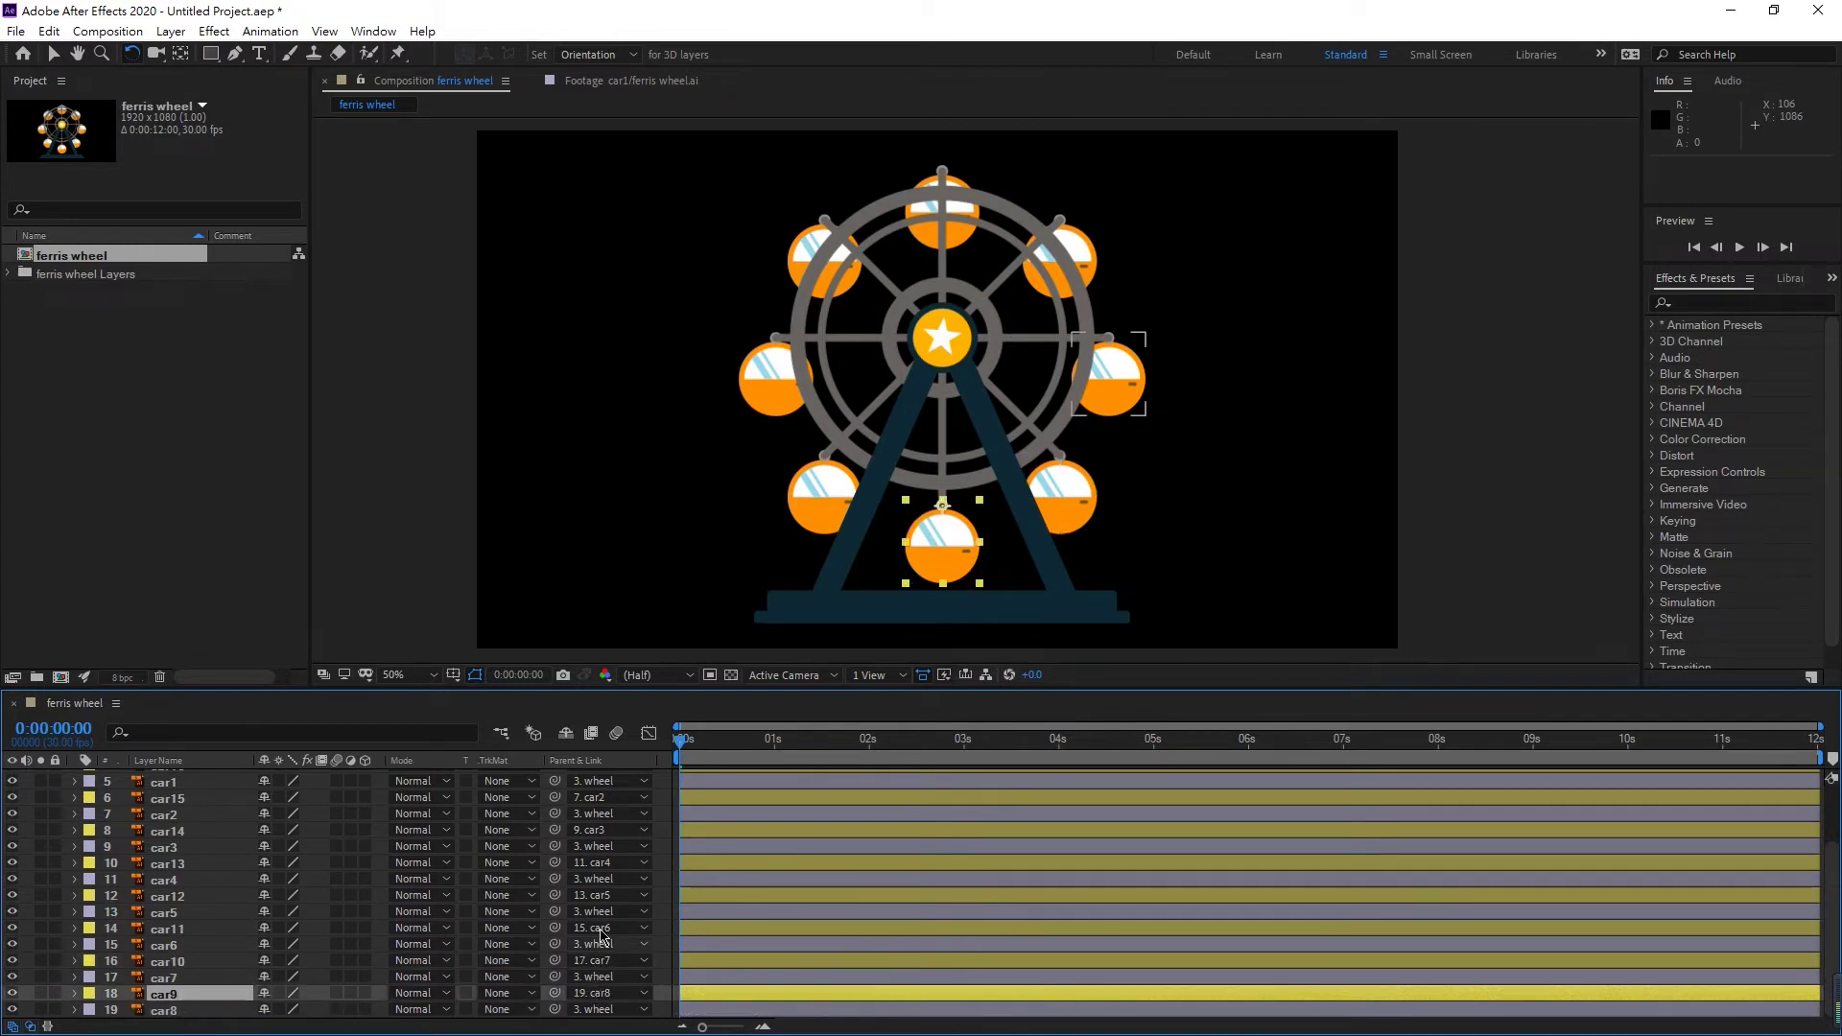
scroll(607, 883, up, 3)
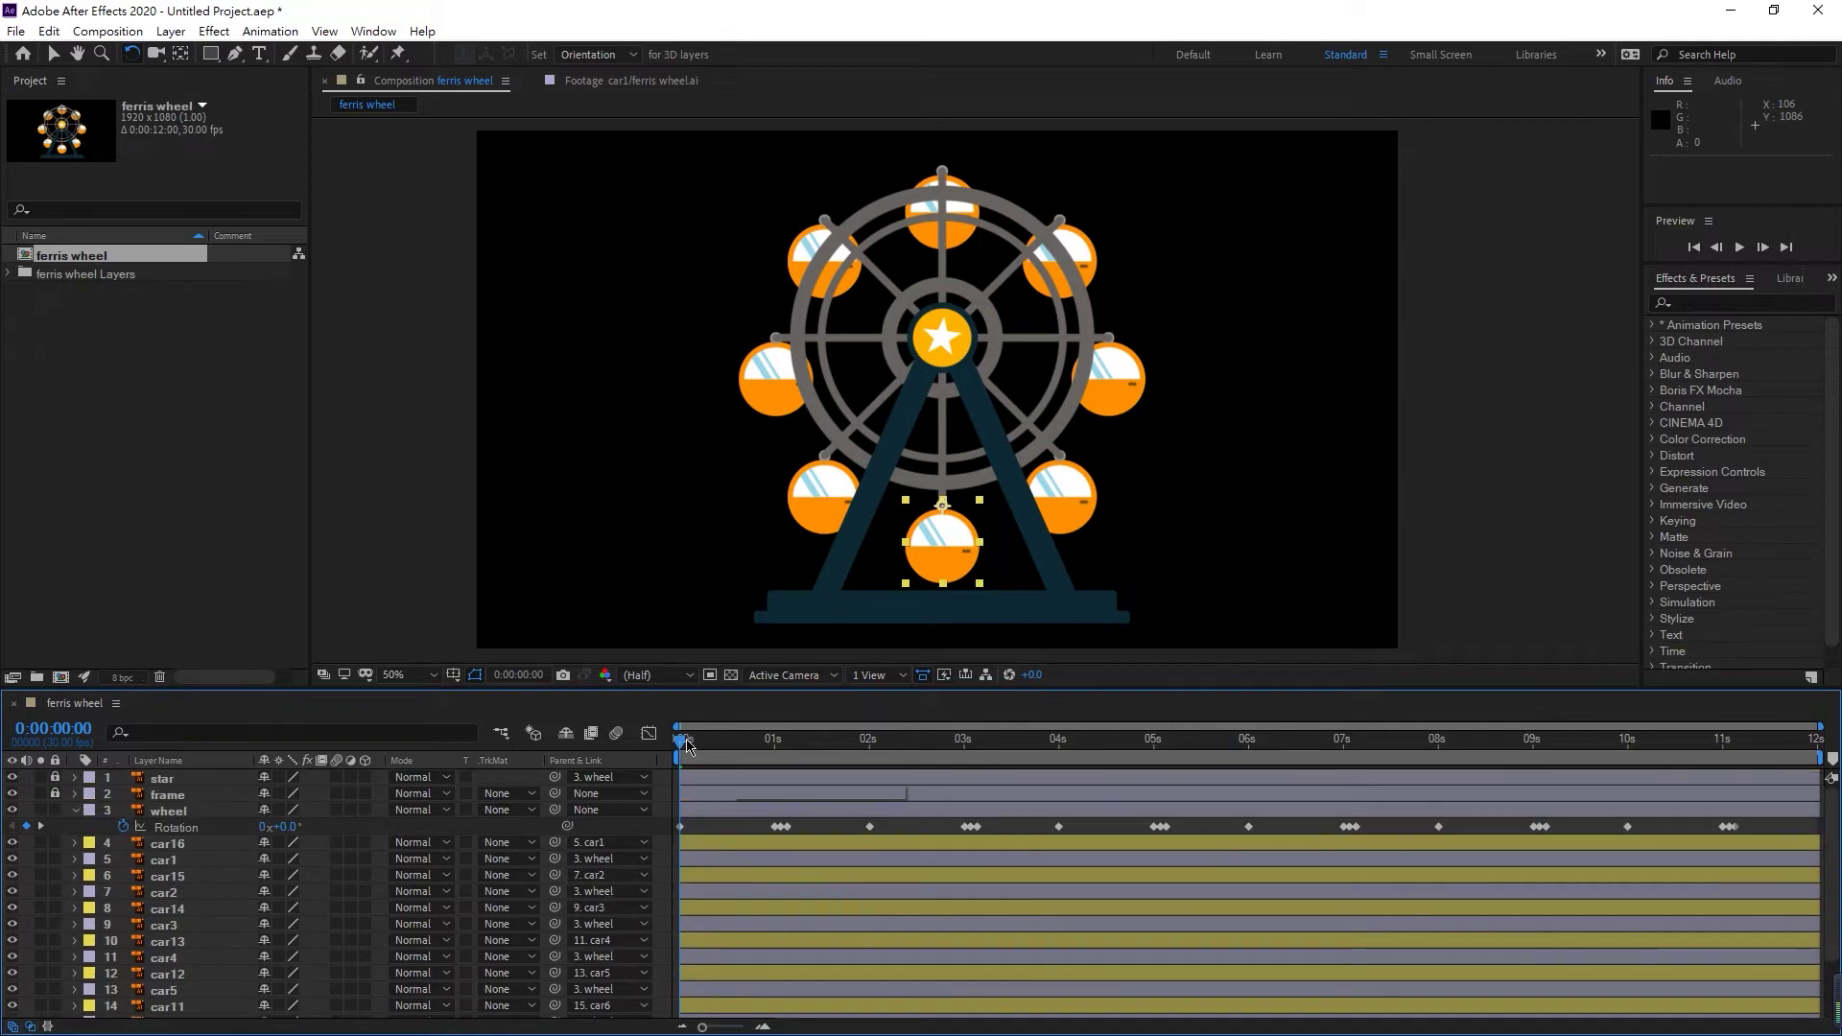
- Scrub the animation from the start of the timeline and check which cars the car1 through car4 layers are
drag(684, 741, 592, 768)
click(159, 863)
click(168, 896)
click(170, 927)
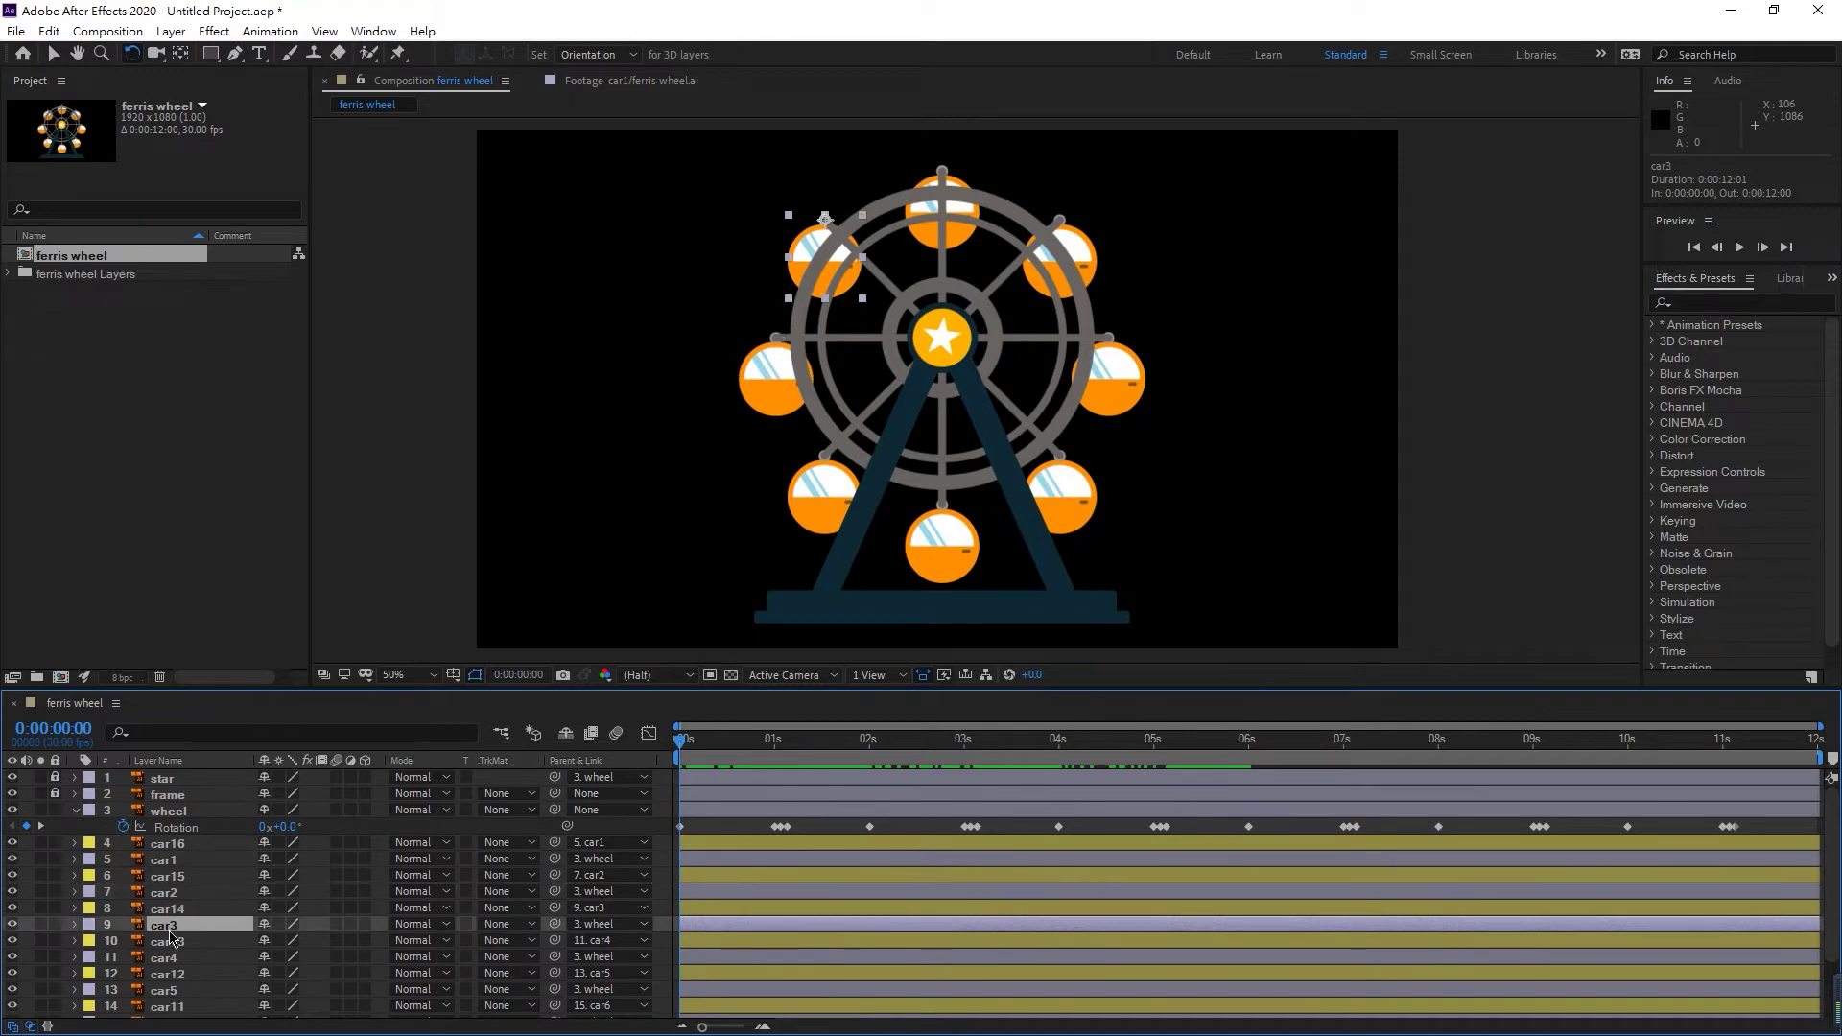
click(172, 957)
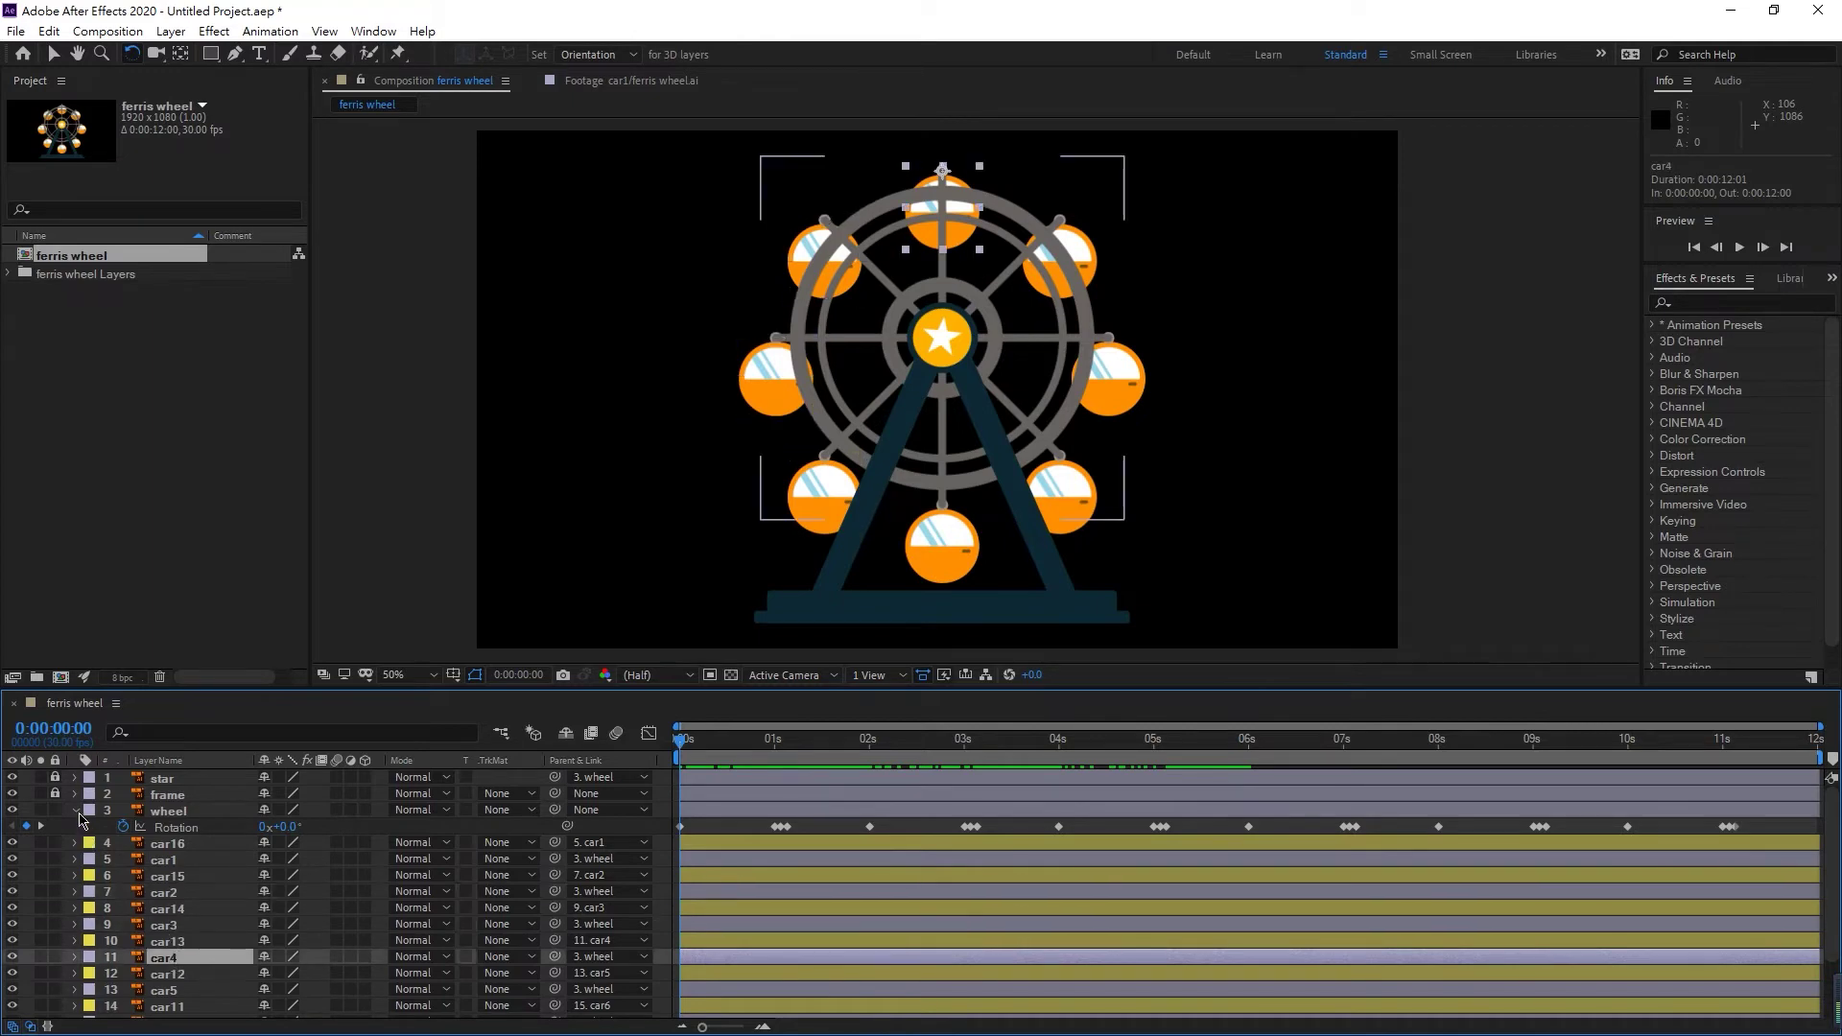
- Collapse the wheel layer, try rotating car16 to -24°, undo the rotation, and collapse car16
click(76, 812)
click(162, 829)
click(75, 827)
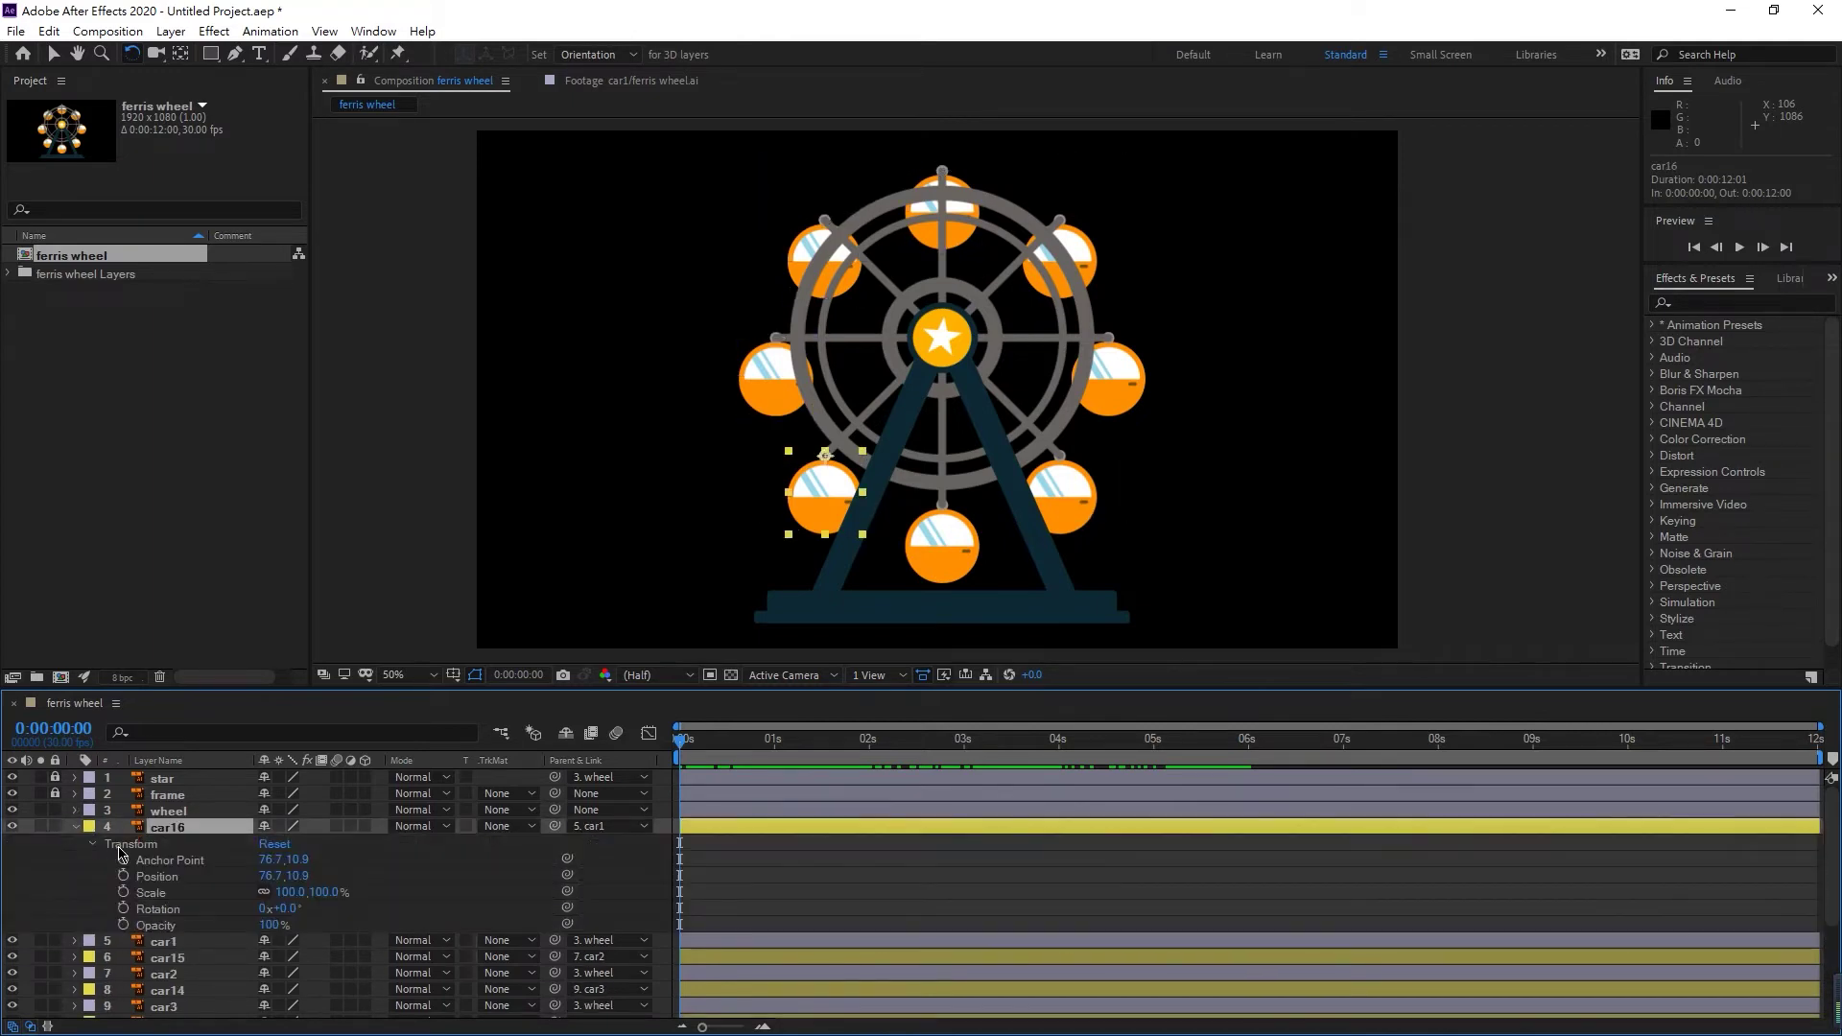
key(r)
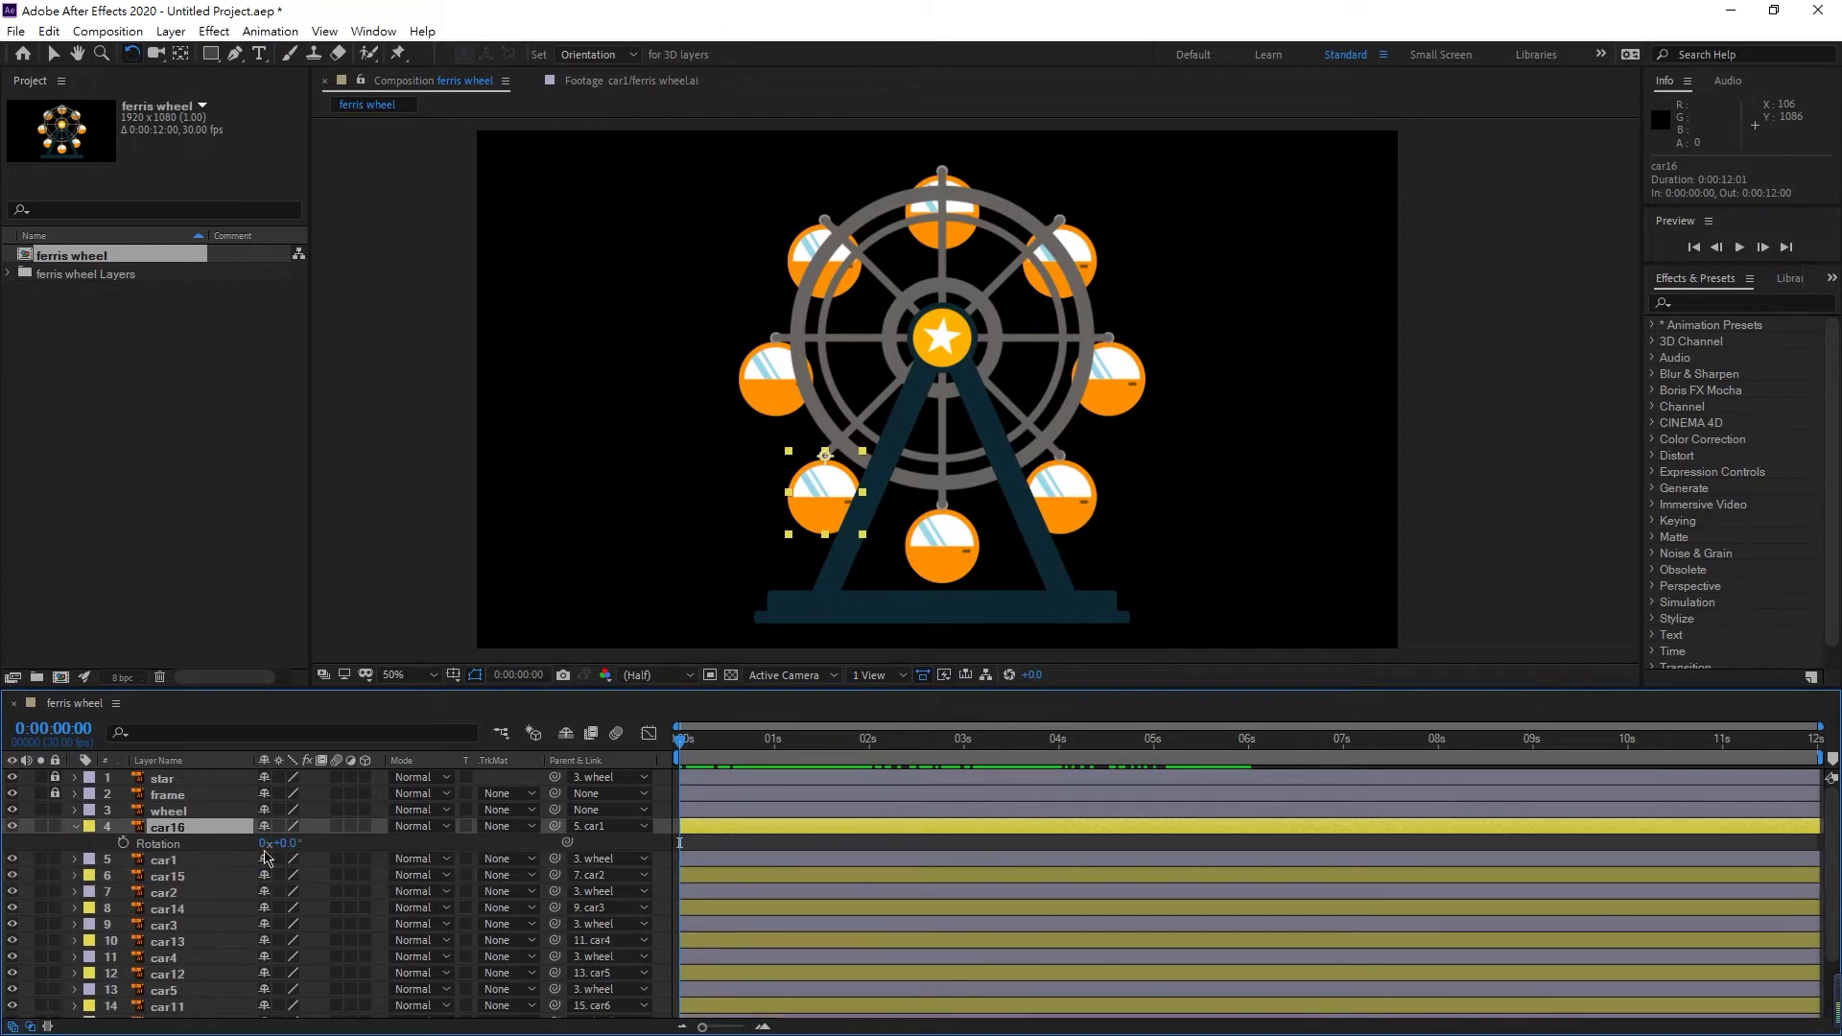
mouse_move(287, 845)
mouse_down()
mouse_move(305, 846)
mouse_move(260, 846)
mouse_move(325, 852)
mouse_move(263, 853)
mouse_up()
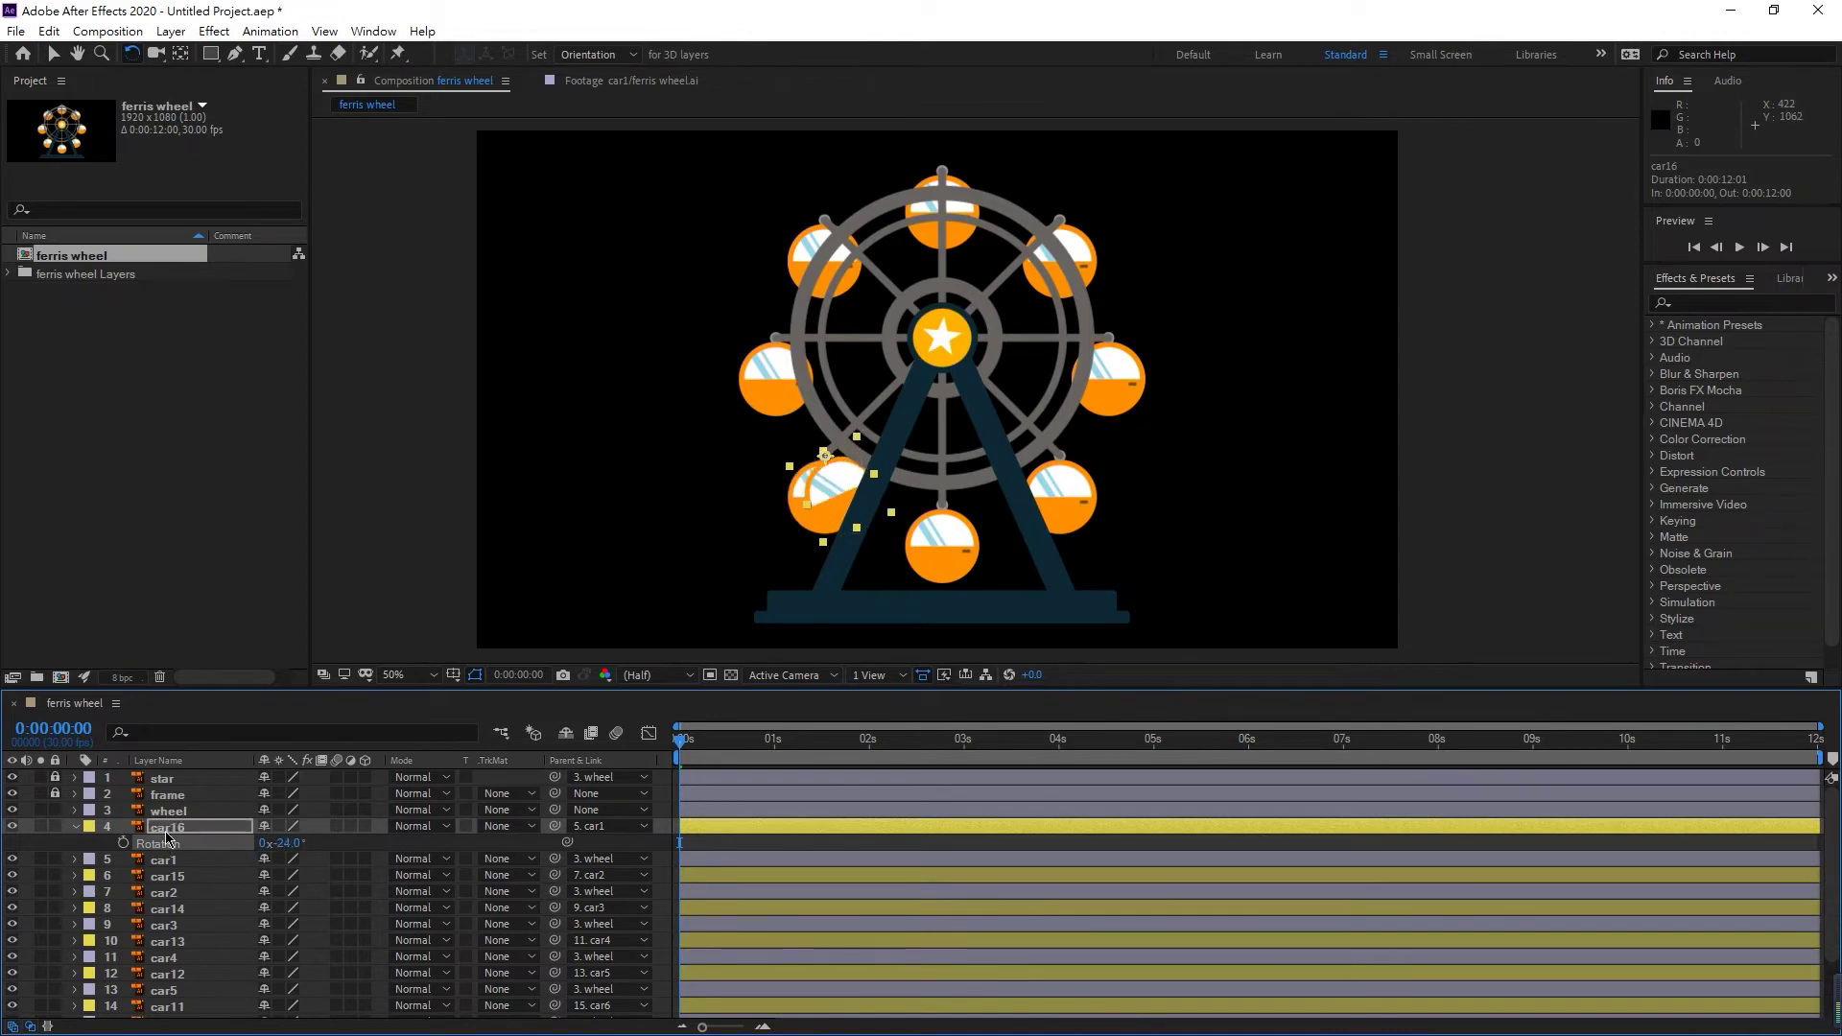
key(ctrl+z)
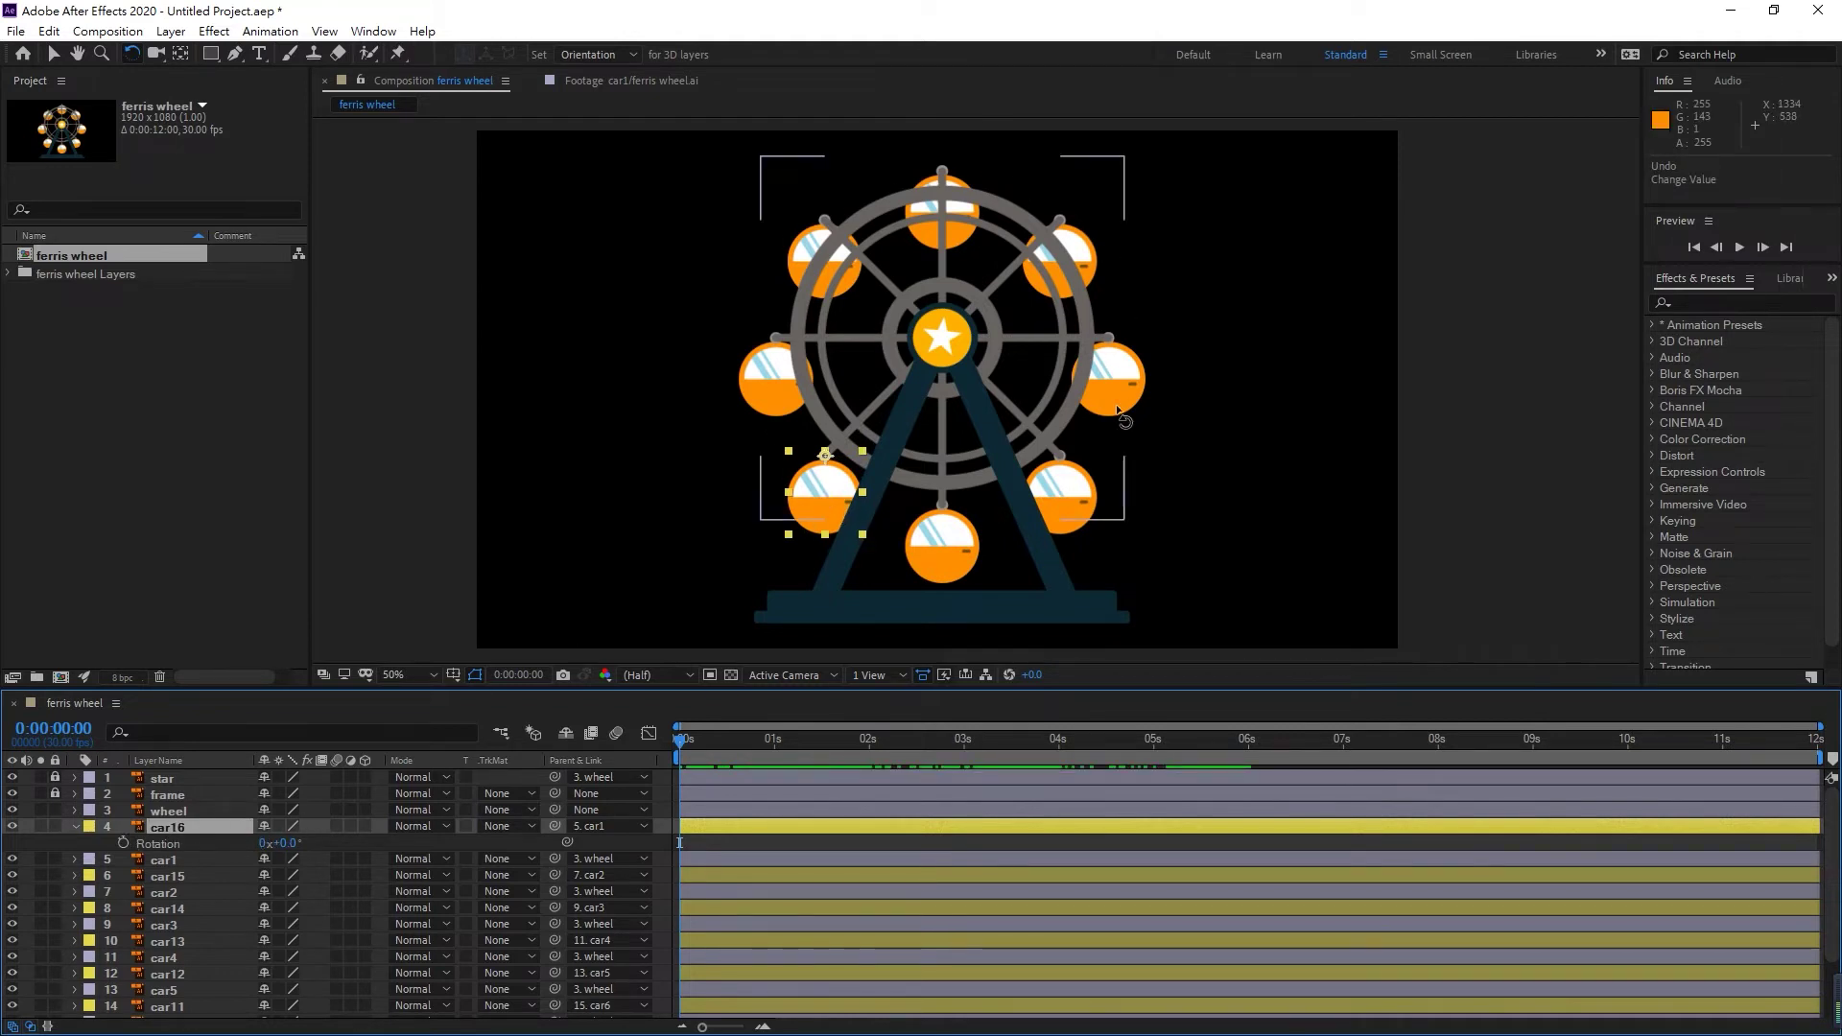
click(76, 827)
- Select the original car1 through car8 layers and turn off their visibility
click(165, 844)
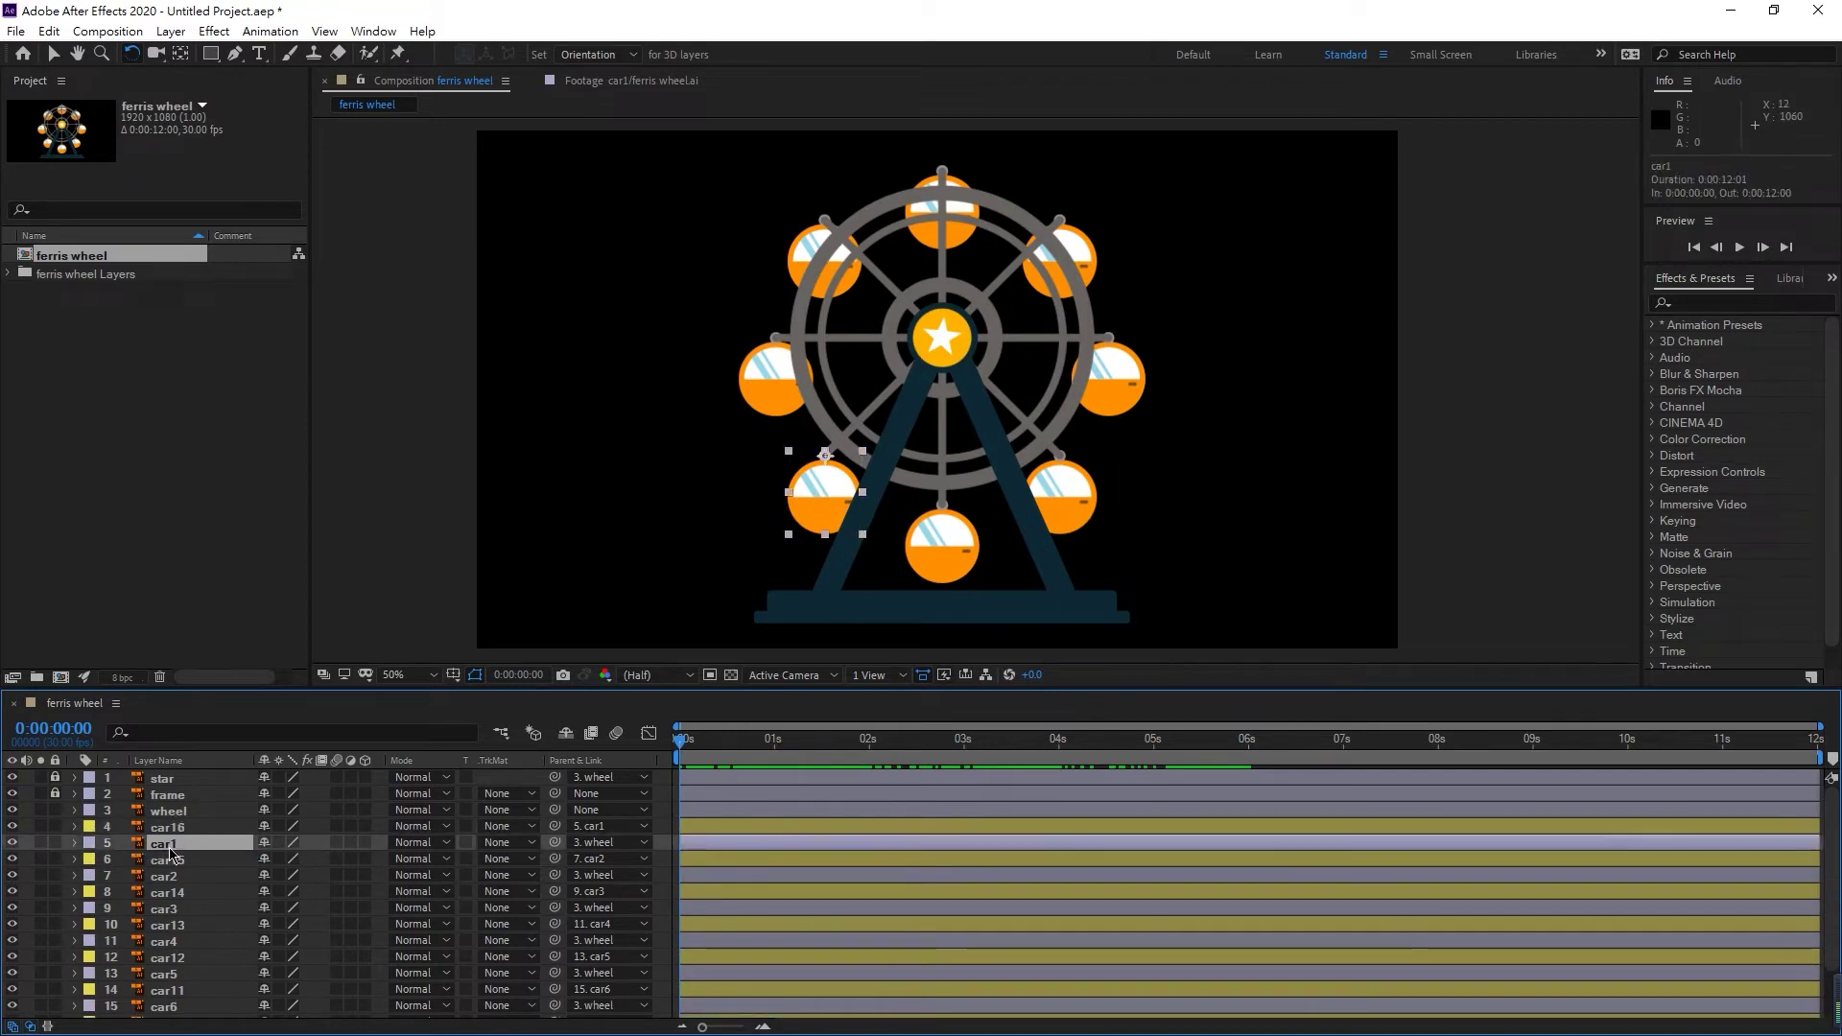
ctrl+click(169, 877)
ctrl+click(169, 923)
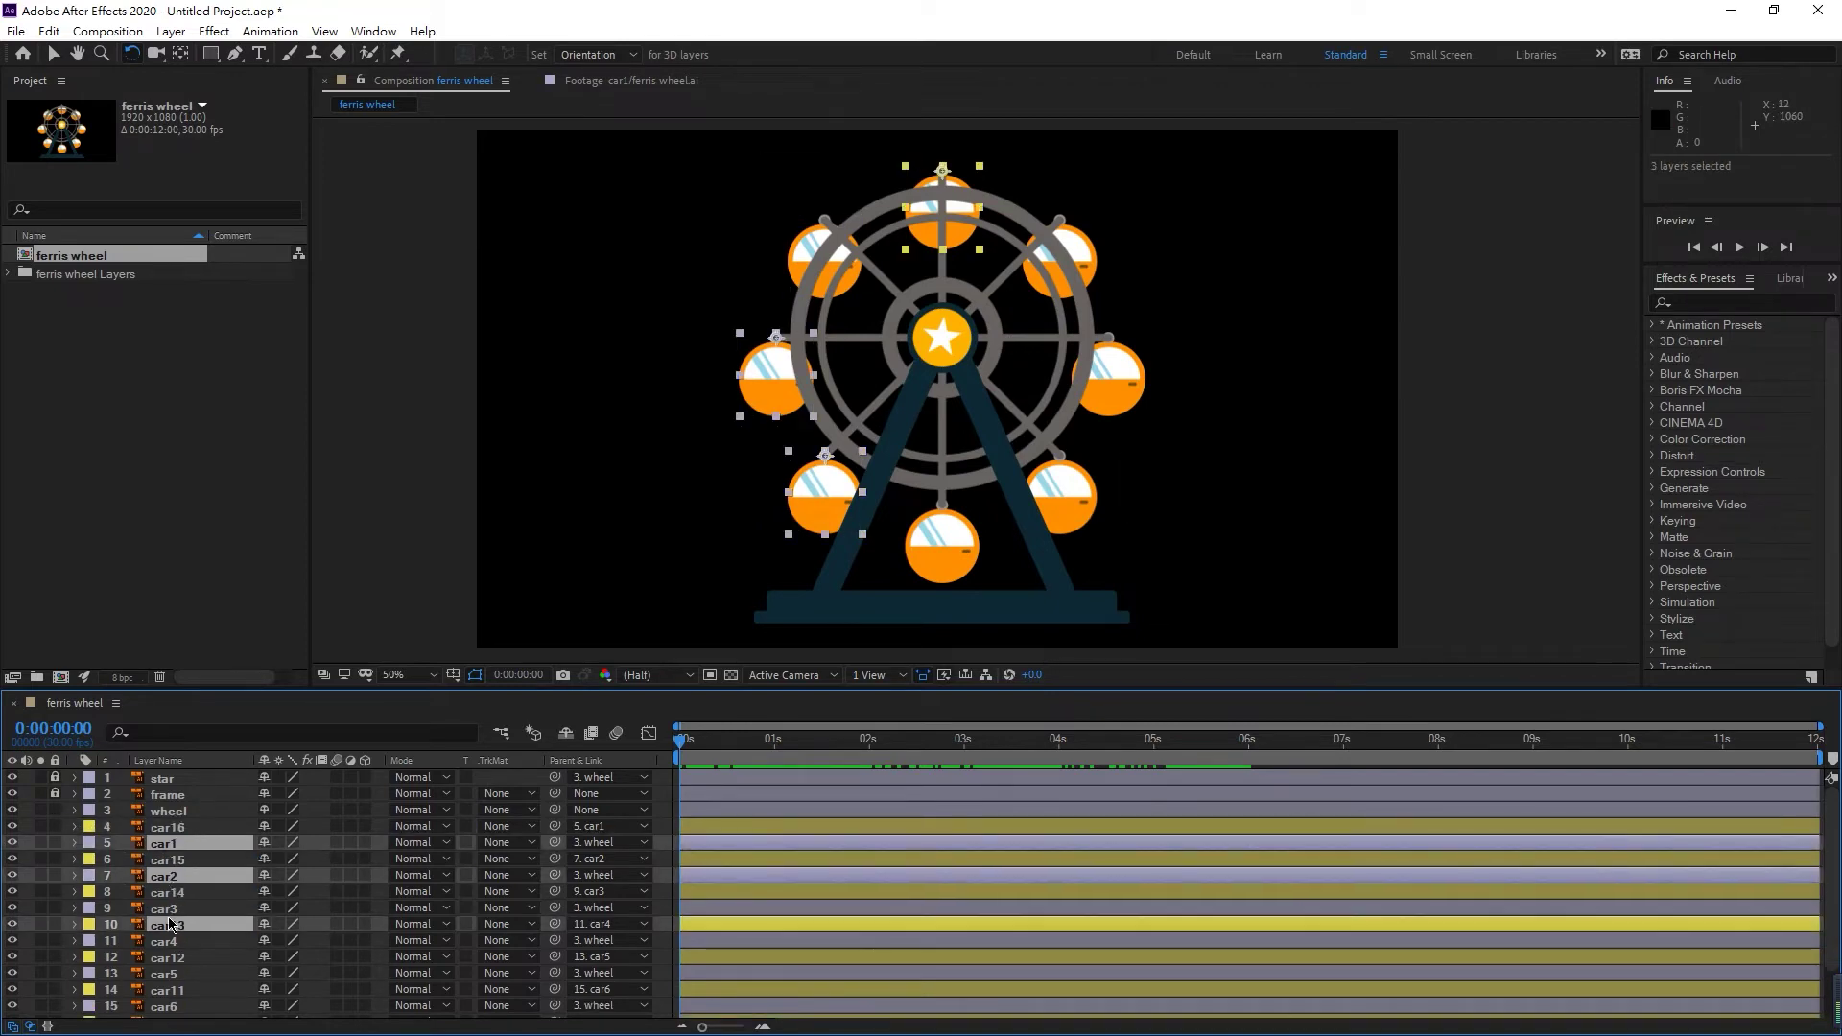
ctrl+click(168, 910)
ctrl+click(168, 925)
ctrl+click(169, 942)
ctrl+click(169, 974)
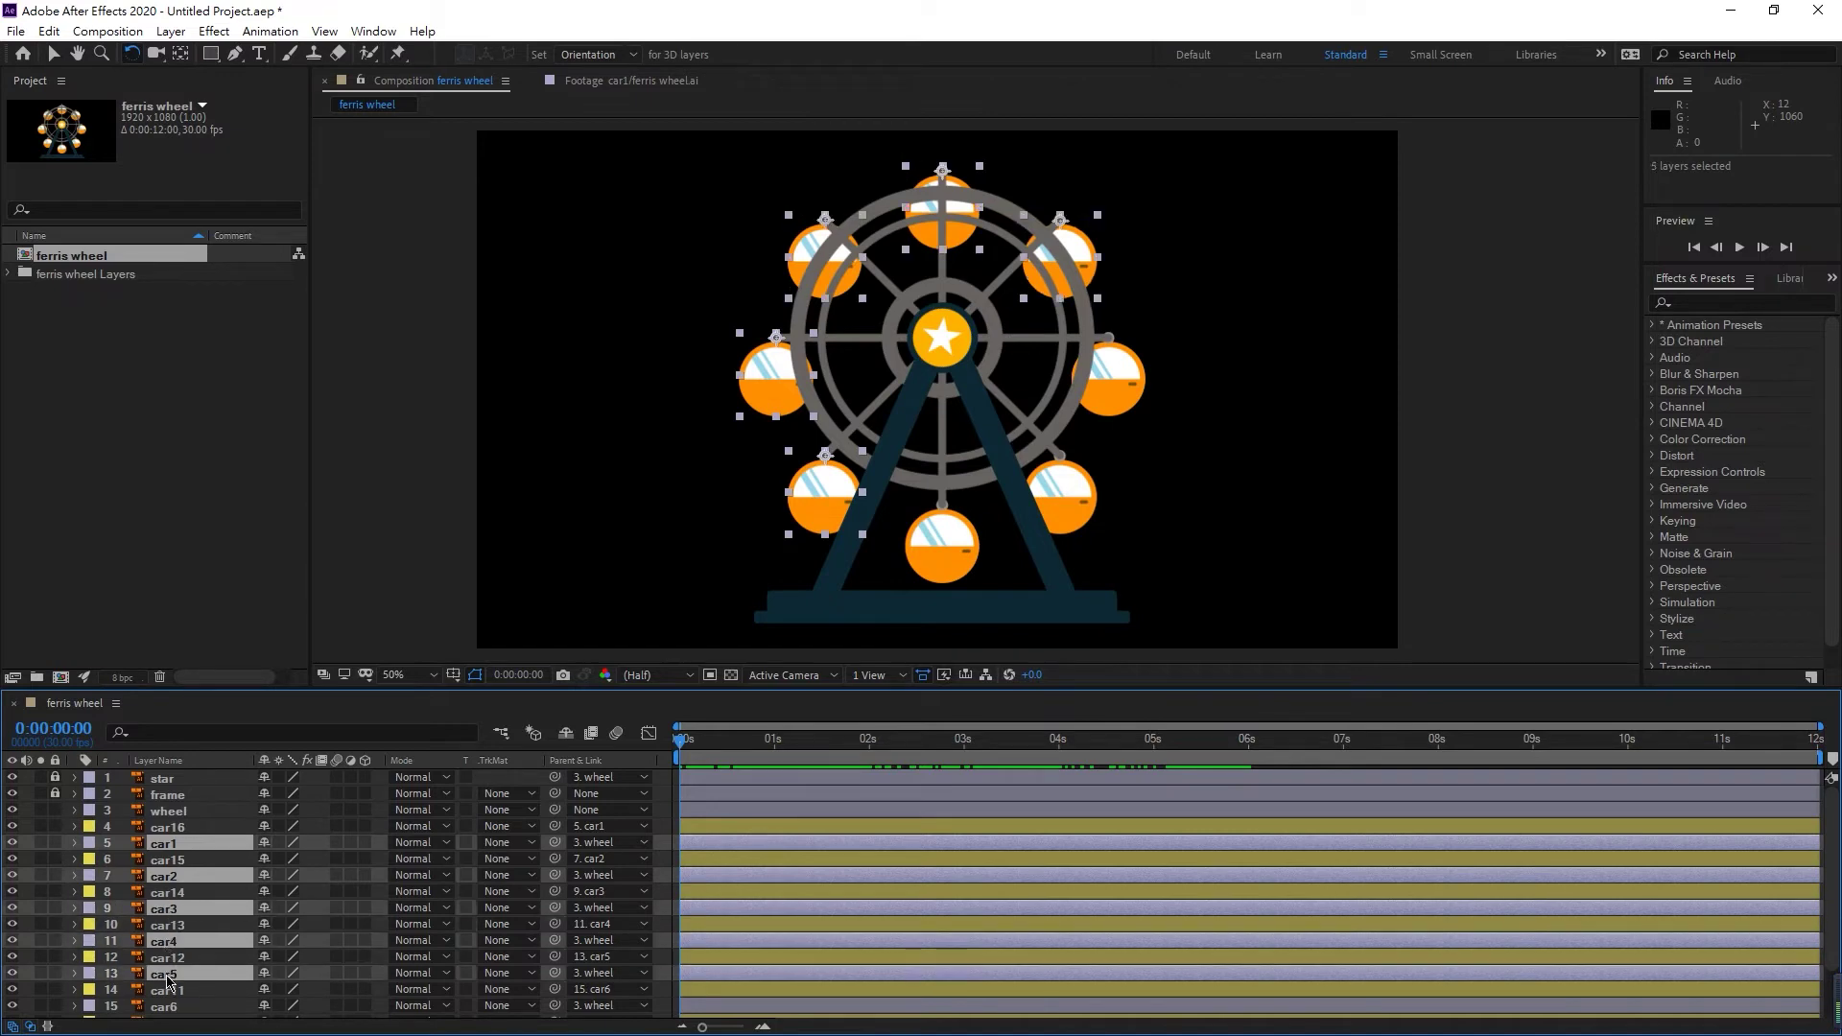
ctrl+click(168, 1008)
scroll(171, 967, down, 2)
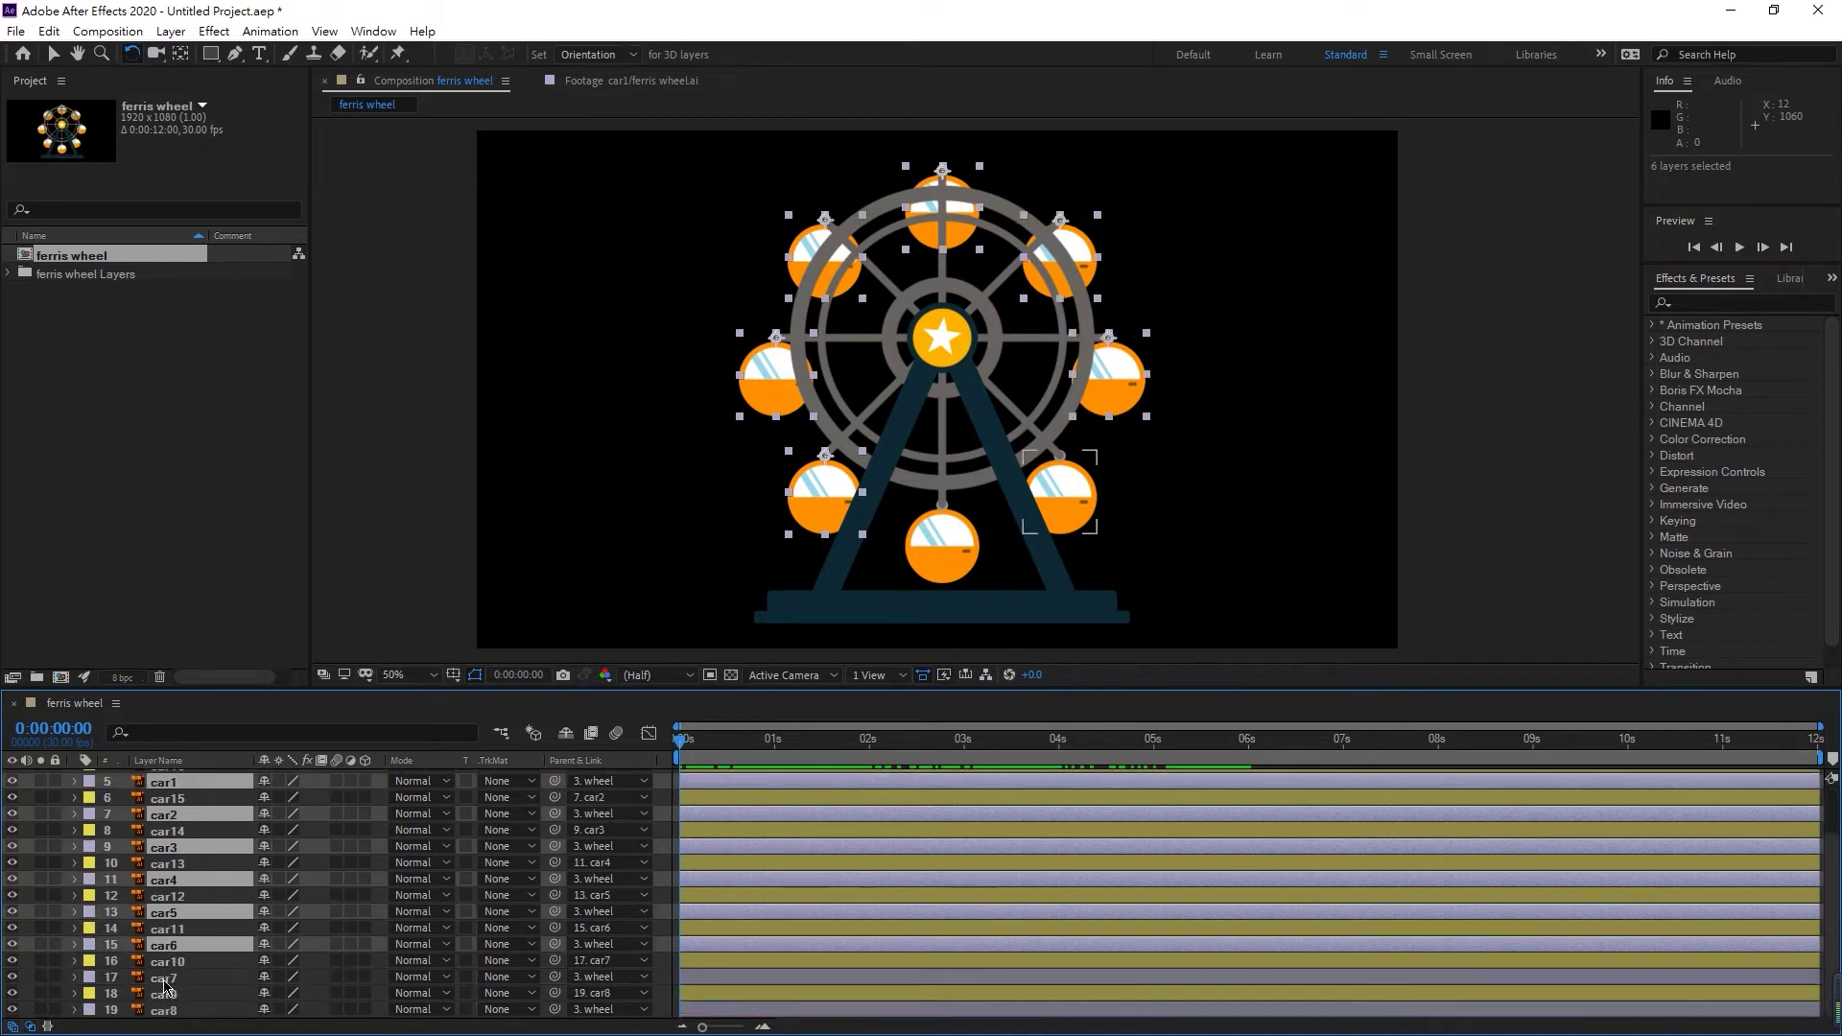
ctrl+click(165, 976)
ctrl+click(165, 1012)
scroll(197, 885, up, 2)
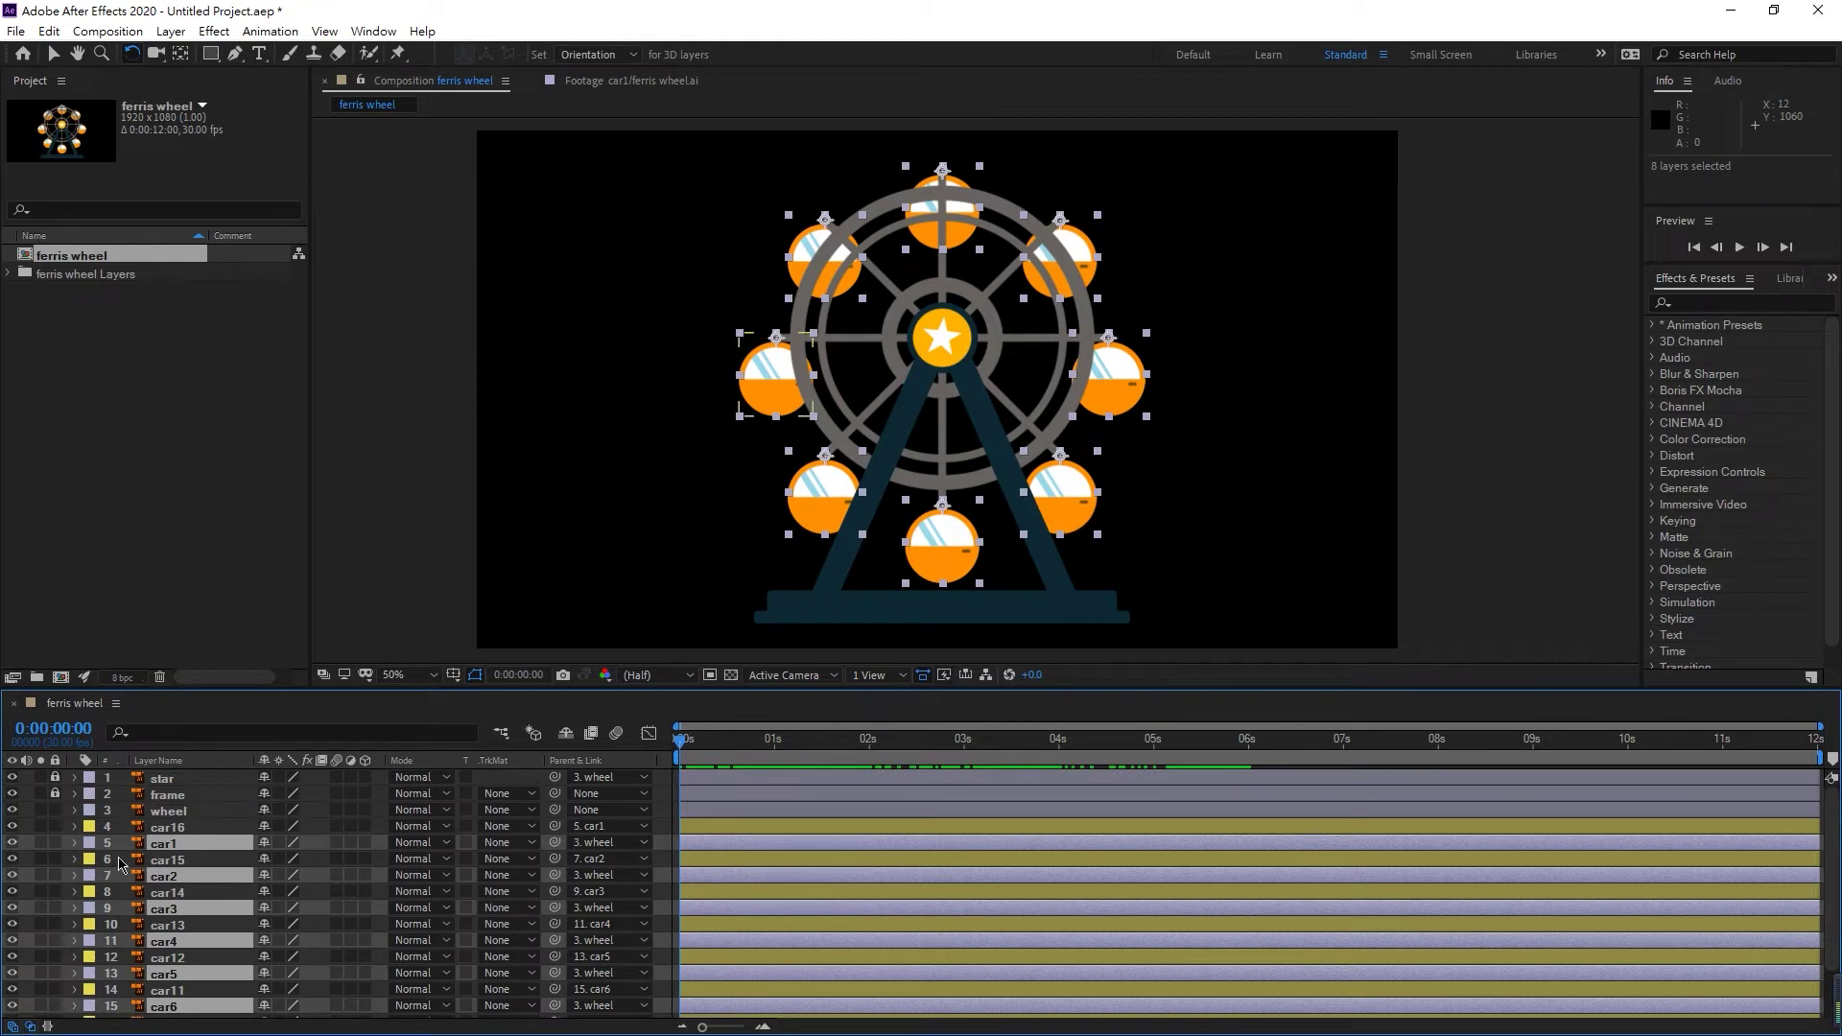
click(12, 845)
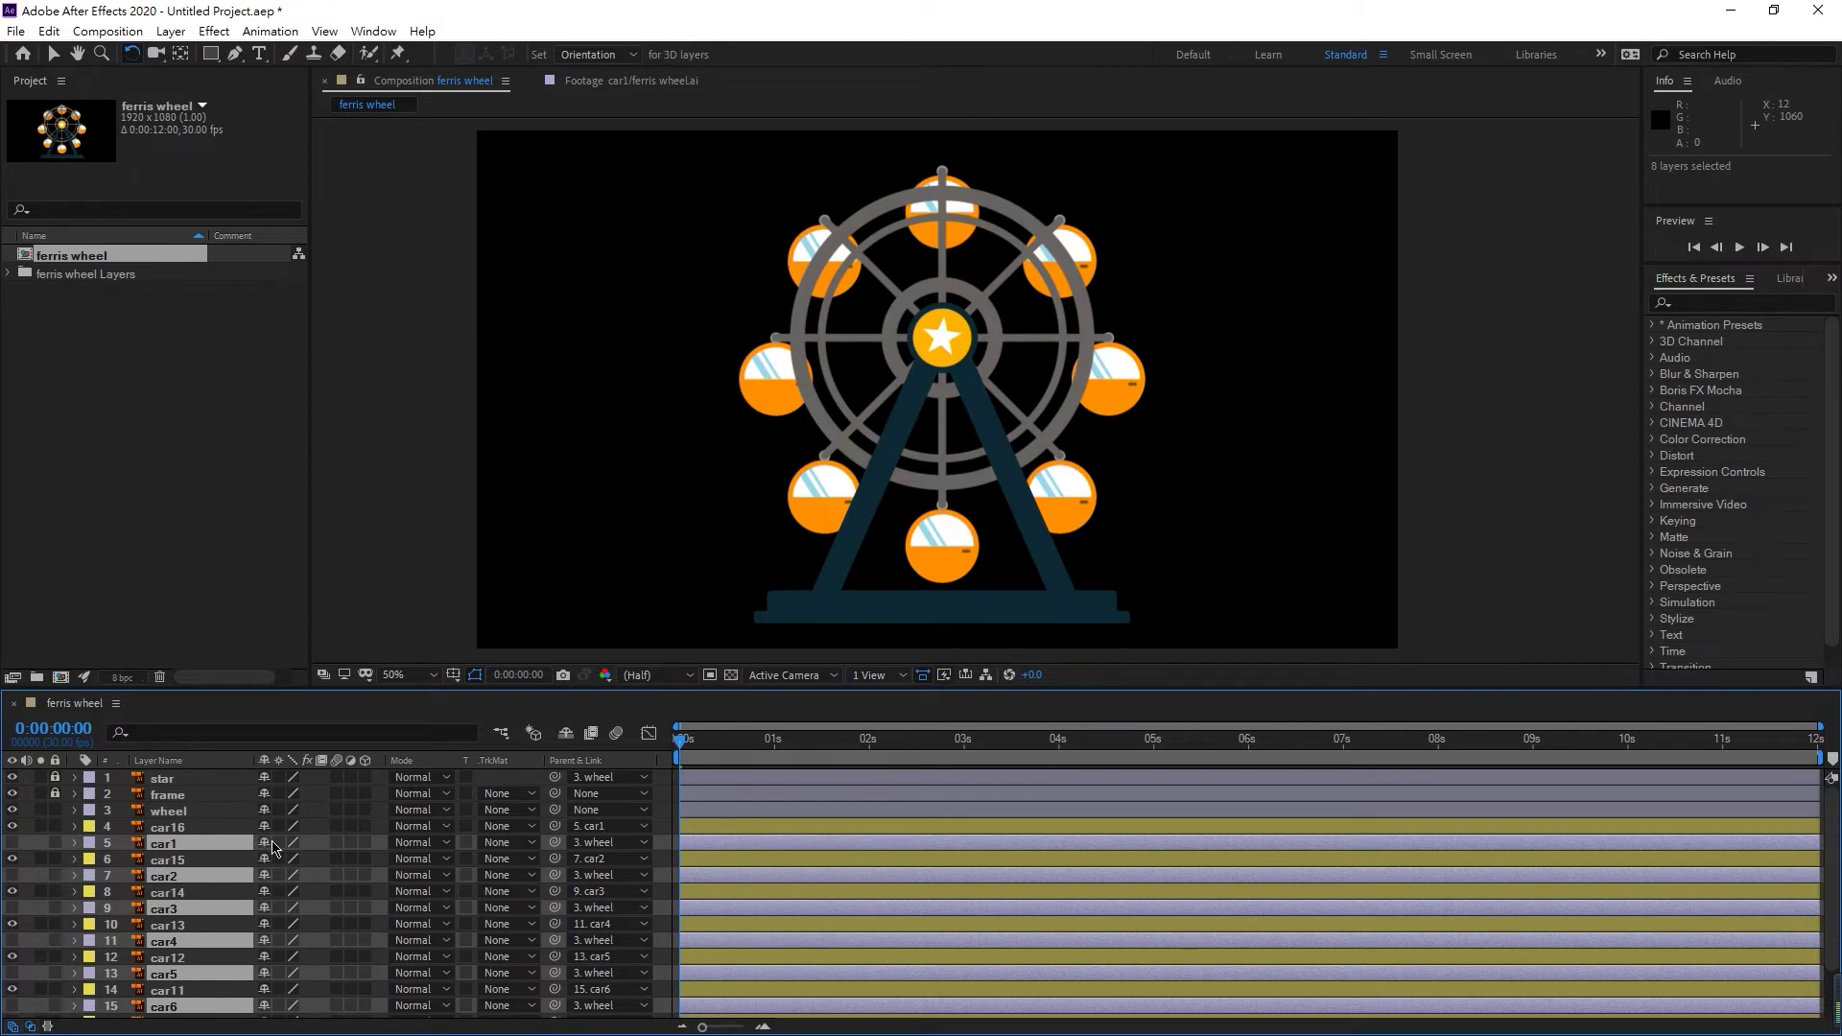
- Mark the selected car layers as shy, hide shy layers from the timeline, and enlarge the timeline area
click(265, 844)
click(567, 734)
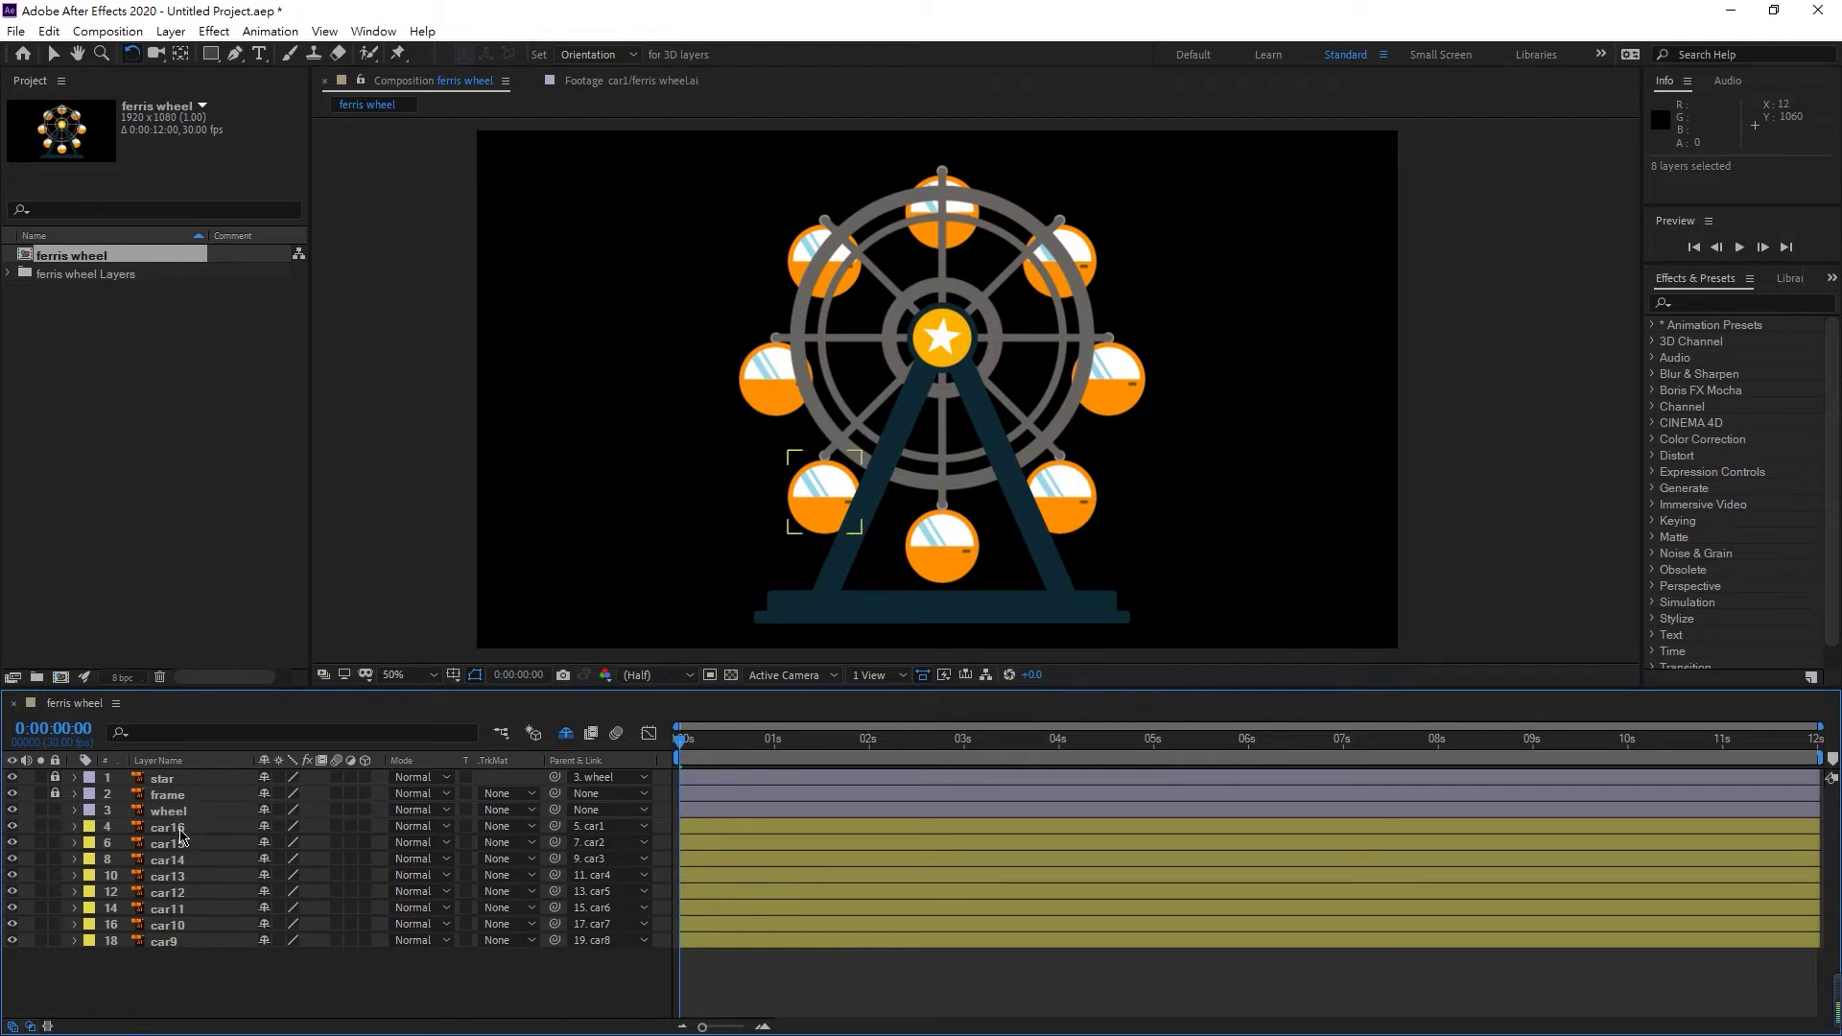
click(195, 981)
drag(253, 690, 254, 663)
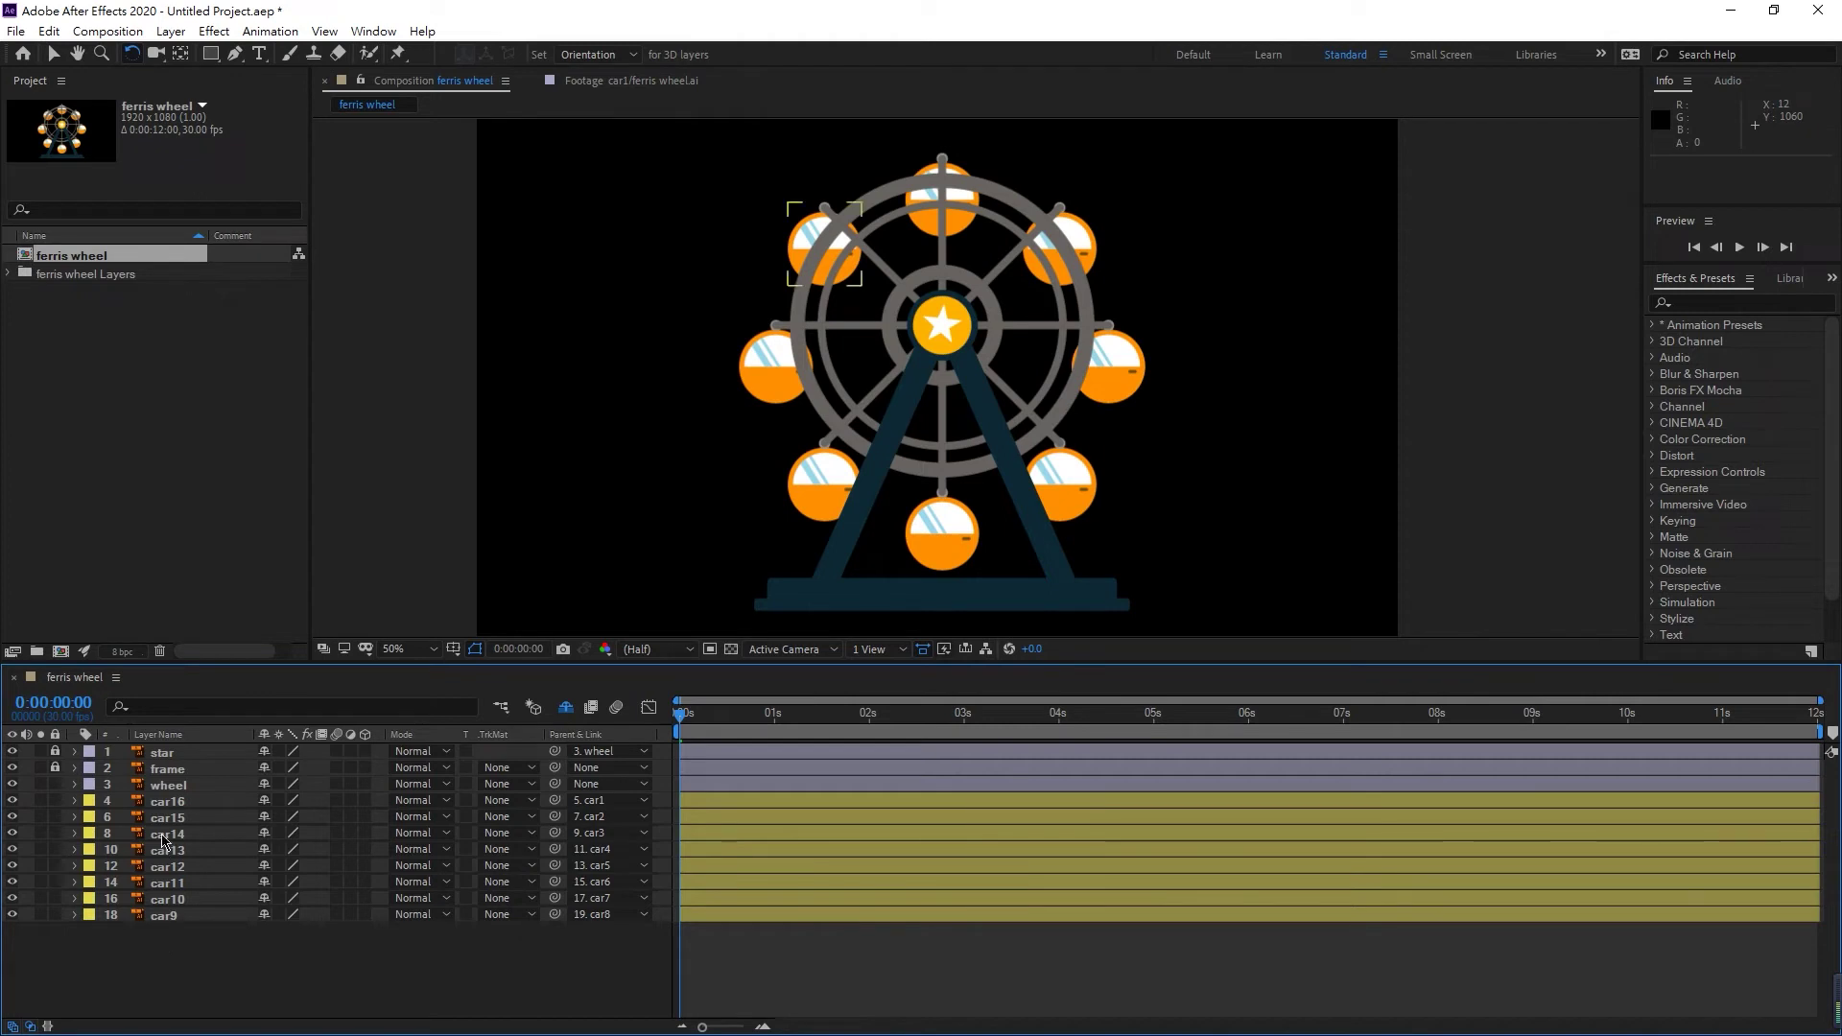
- Scrub to 0:00:00:29 and reveal the Rotation properties of the car16 and wheel layers
click(169, 804)
drag(691, 715, 774, 734)
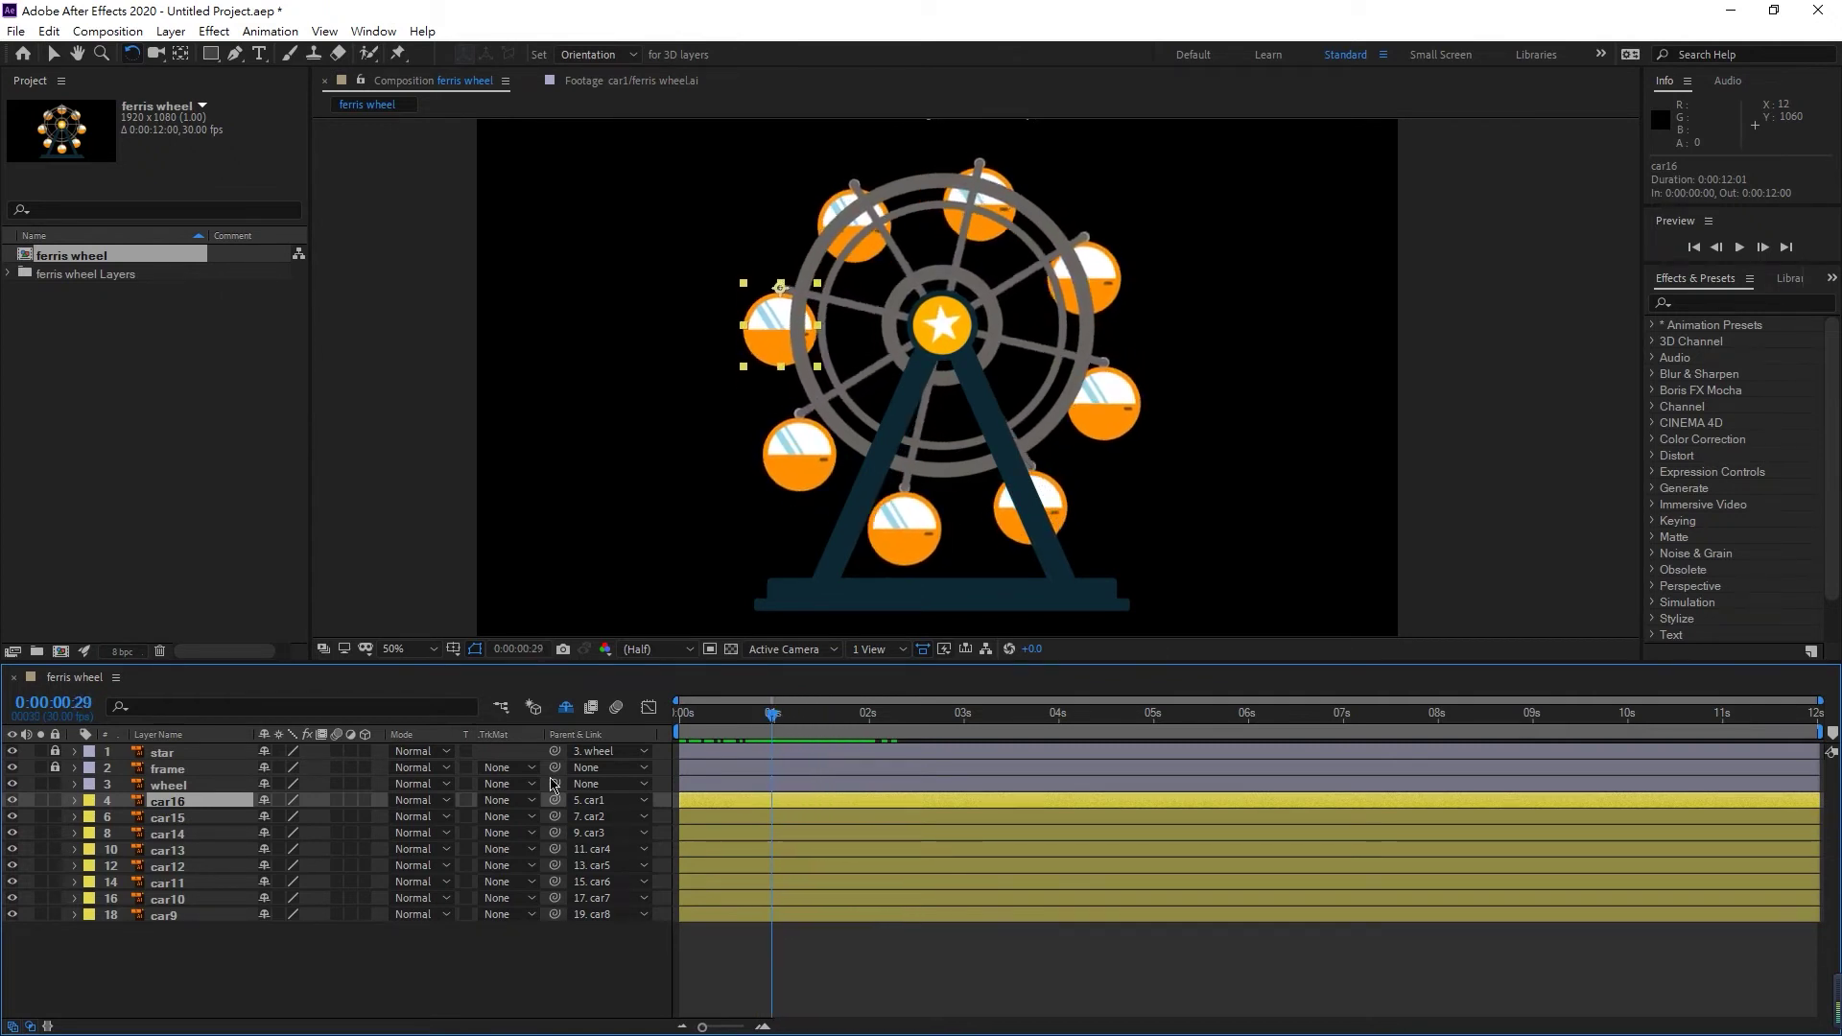
click(165, 954)
click(165, 821)
click(167, 806)
key(r)
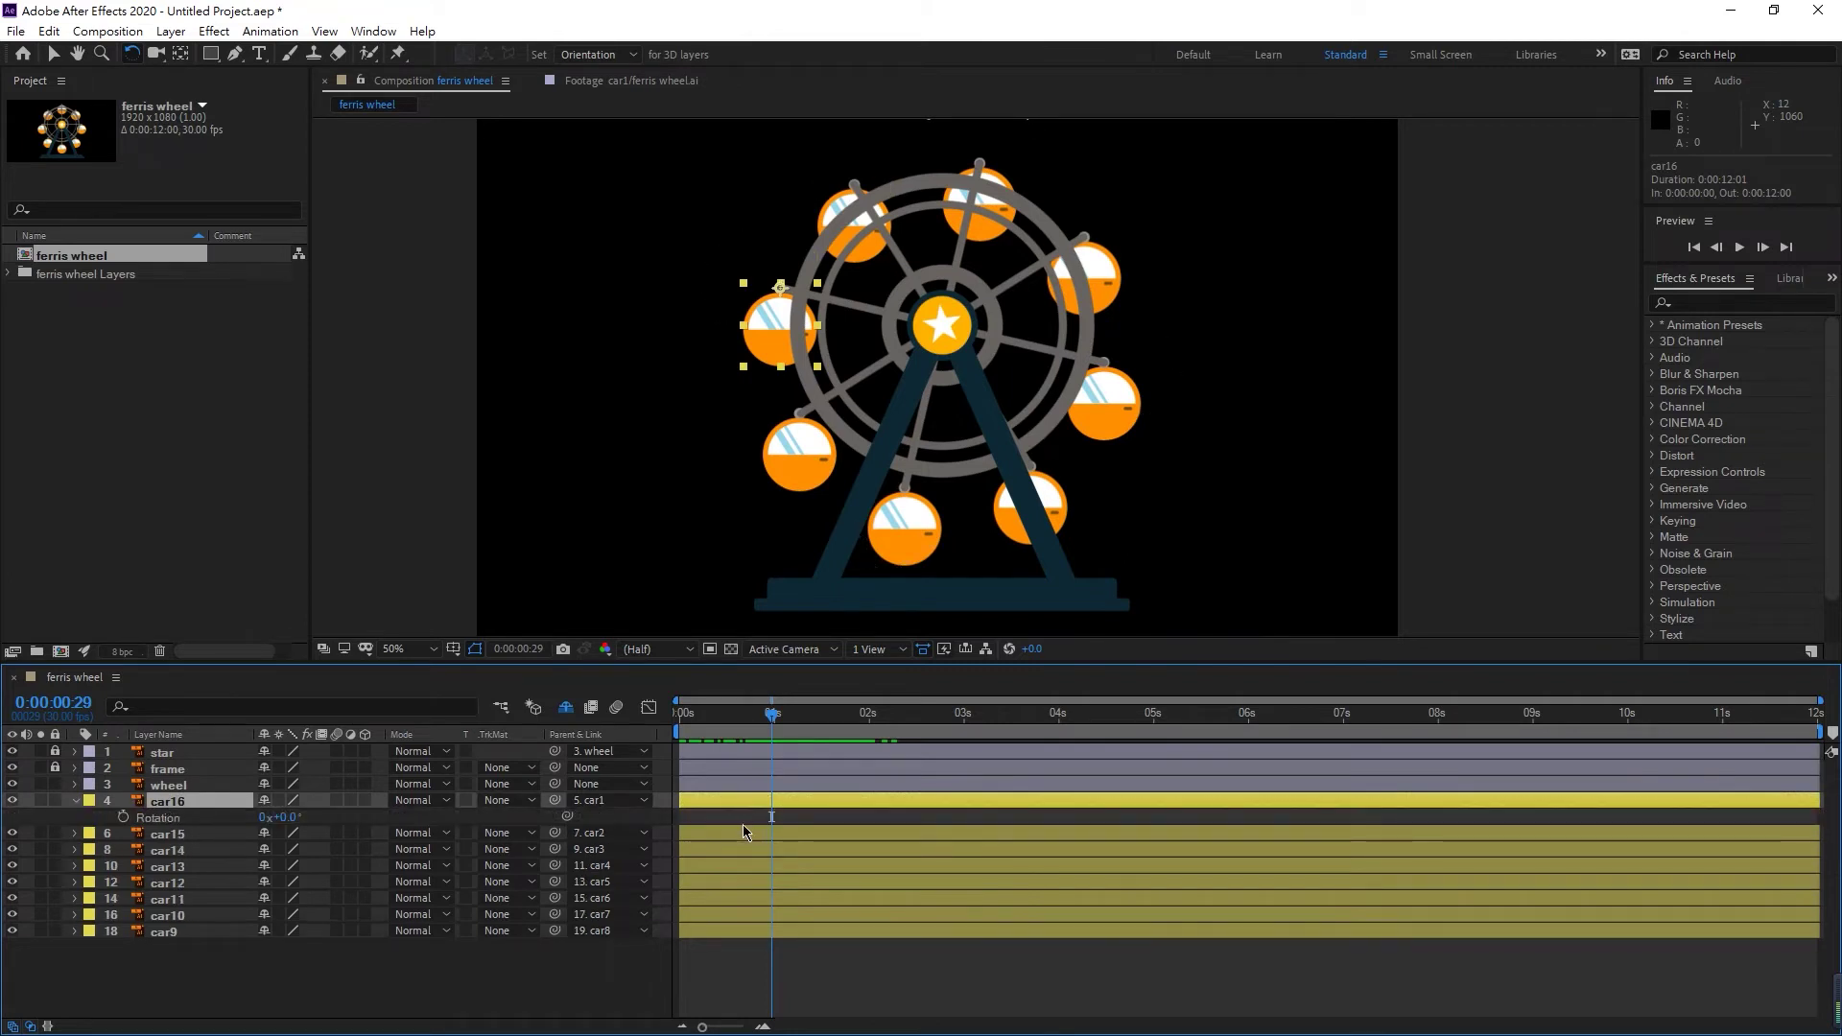
click(173, 787)
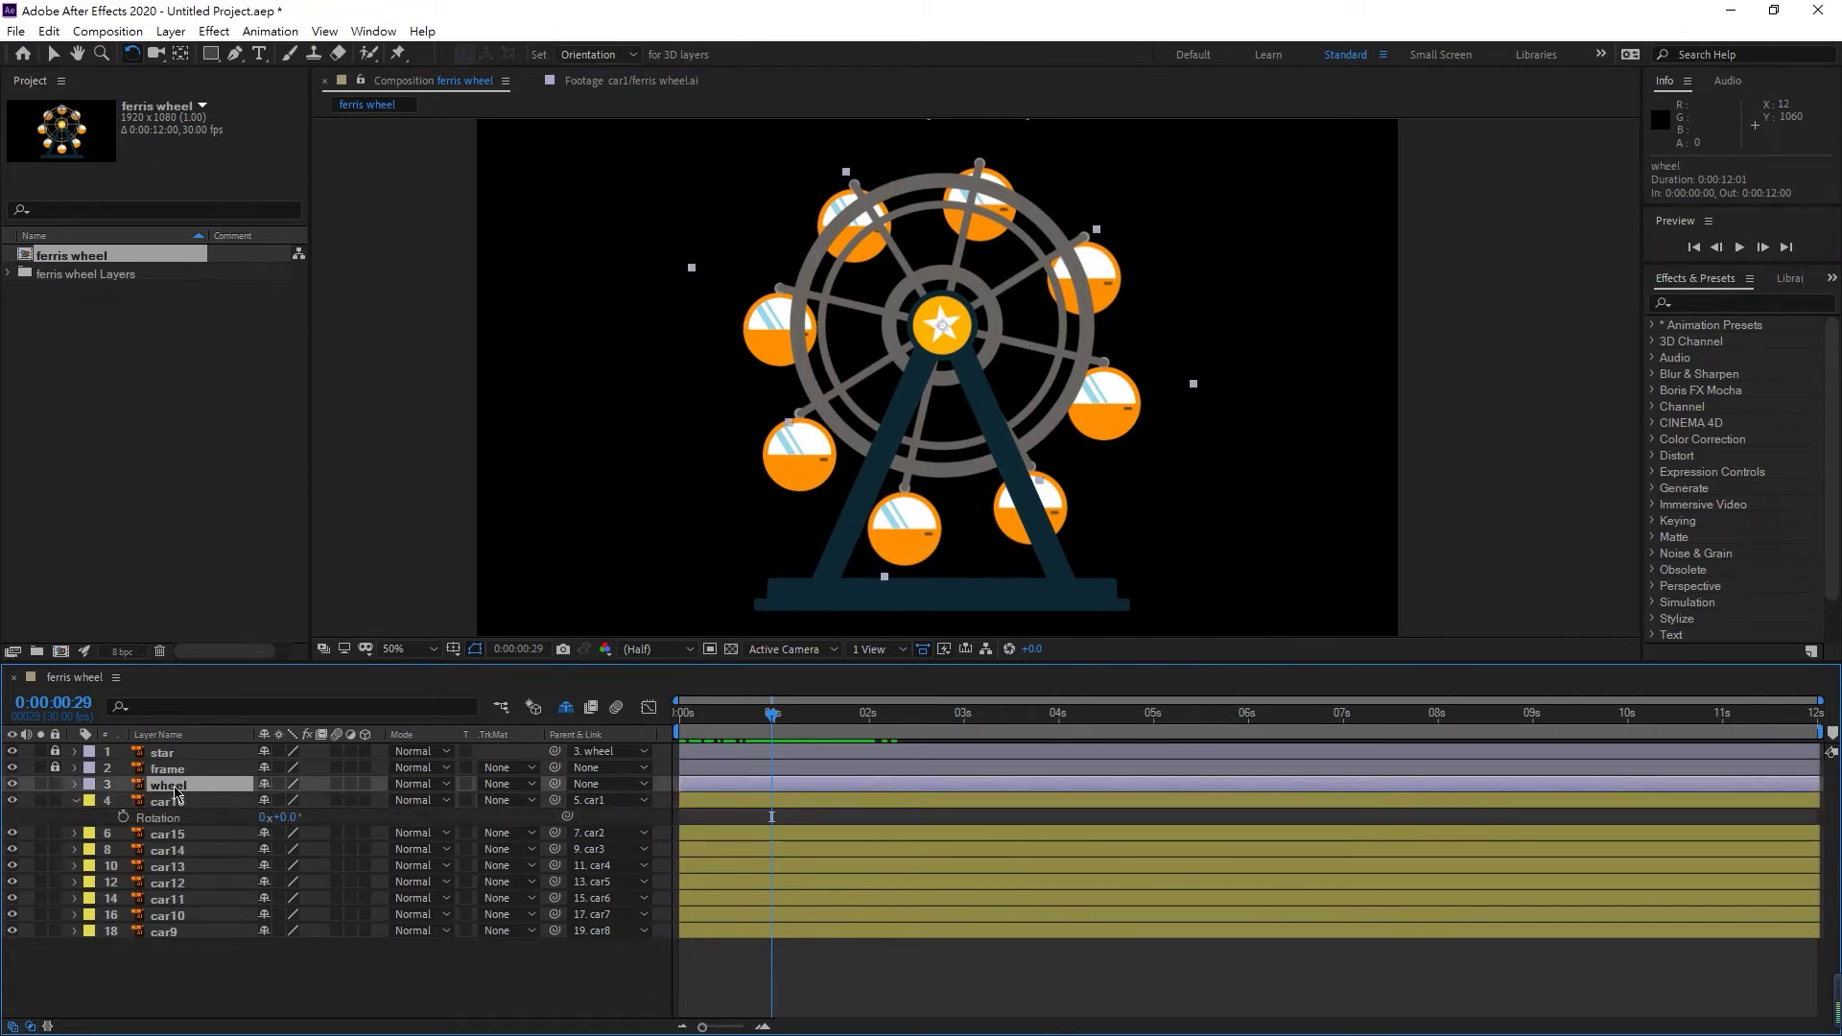
key(r)
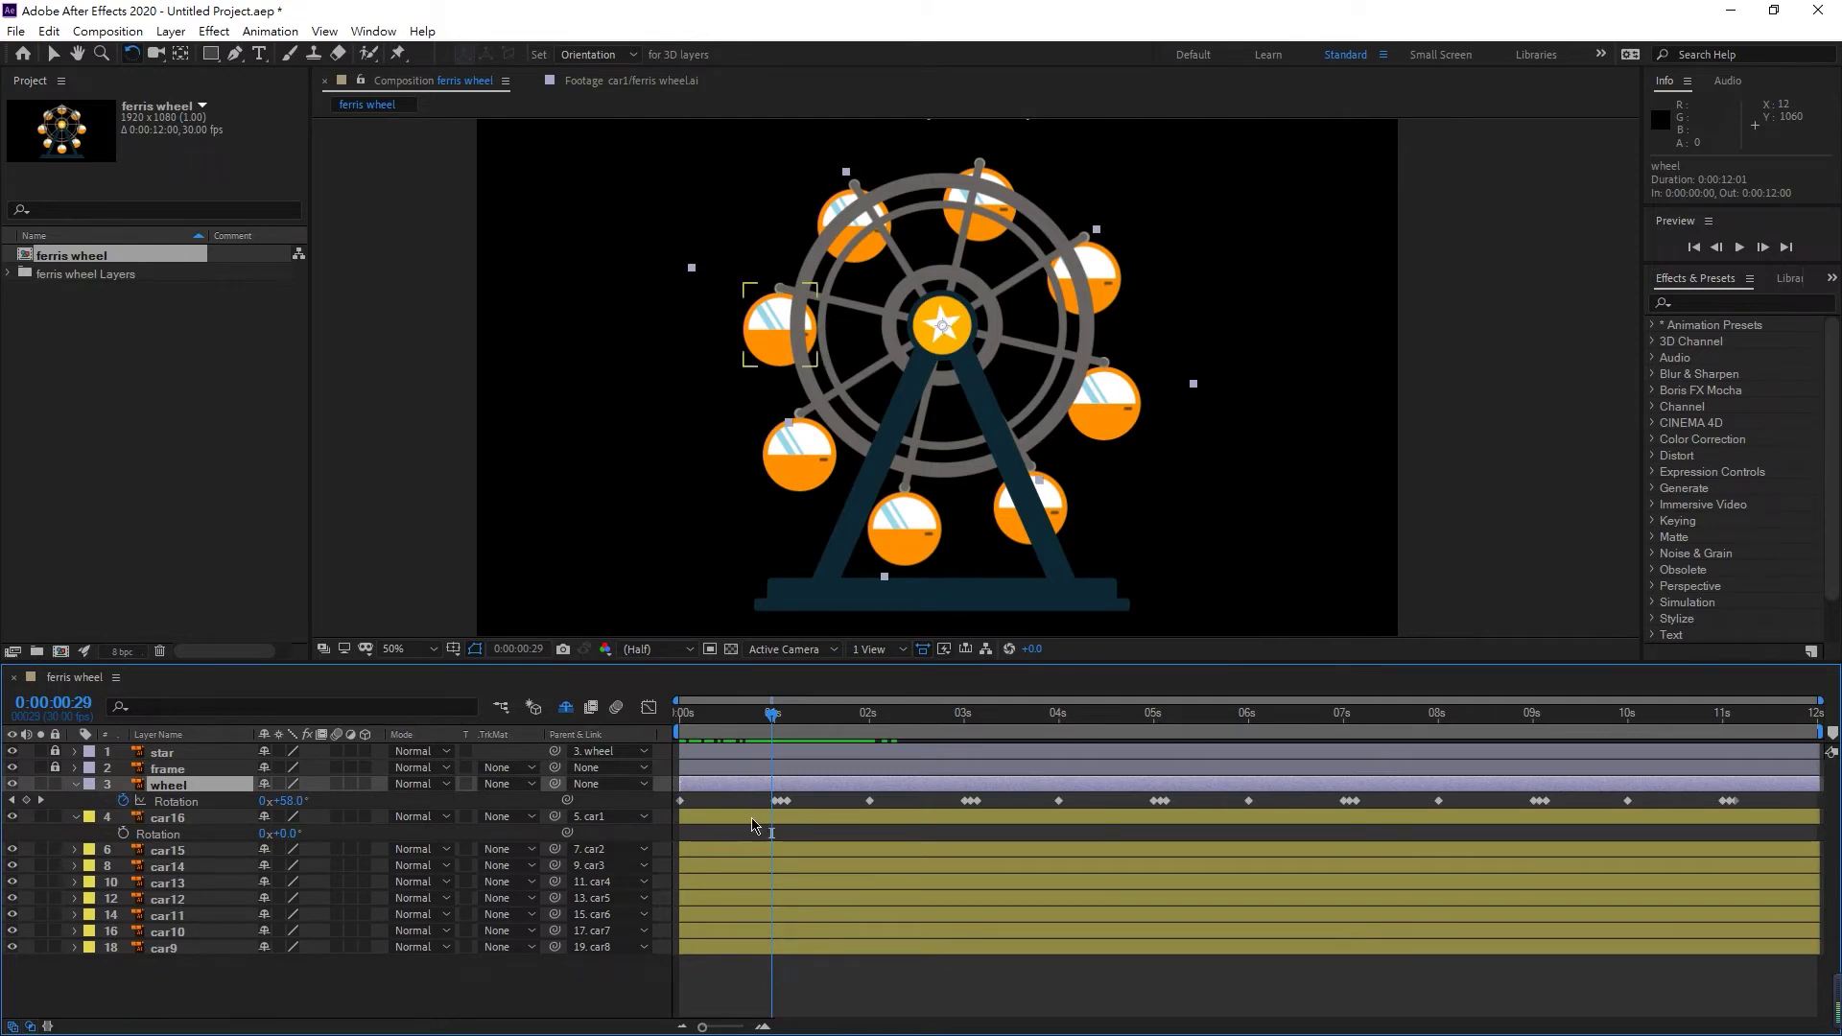
- Start keyframing the Rotation of car16 at 0:00:01:00, in line with the wheel's keyframe
scroll(745, 808, up, 3)
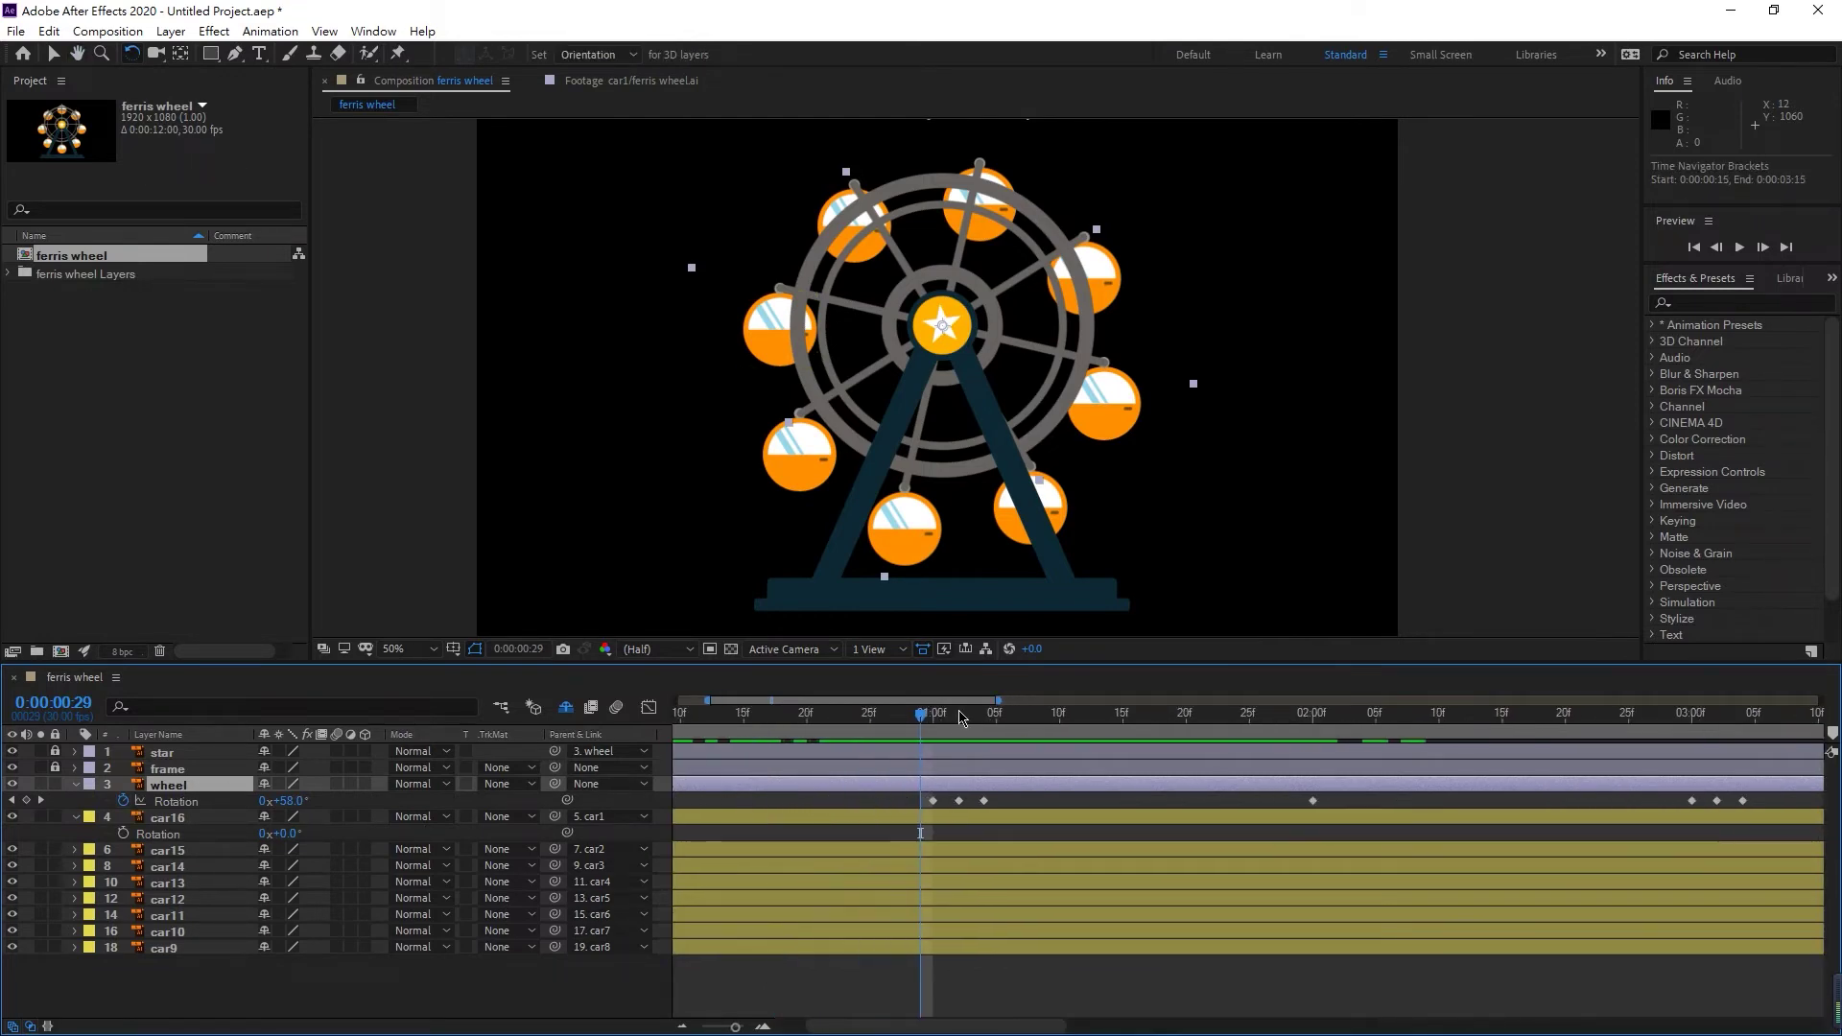
drag(924, 718, 938, 724)
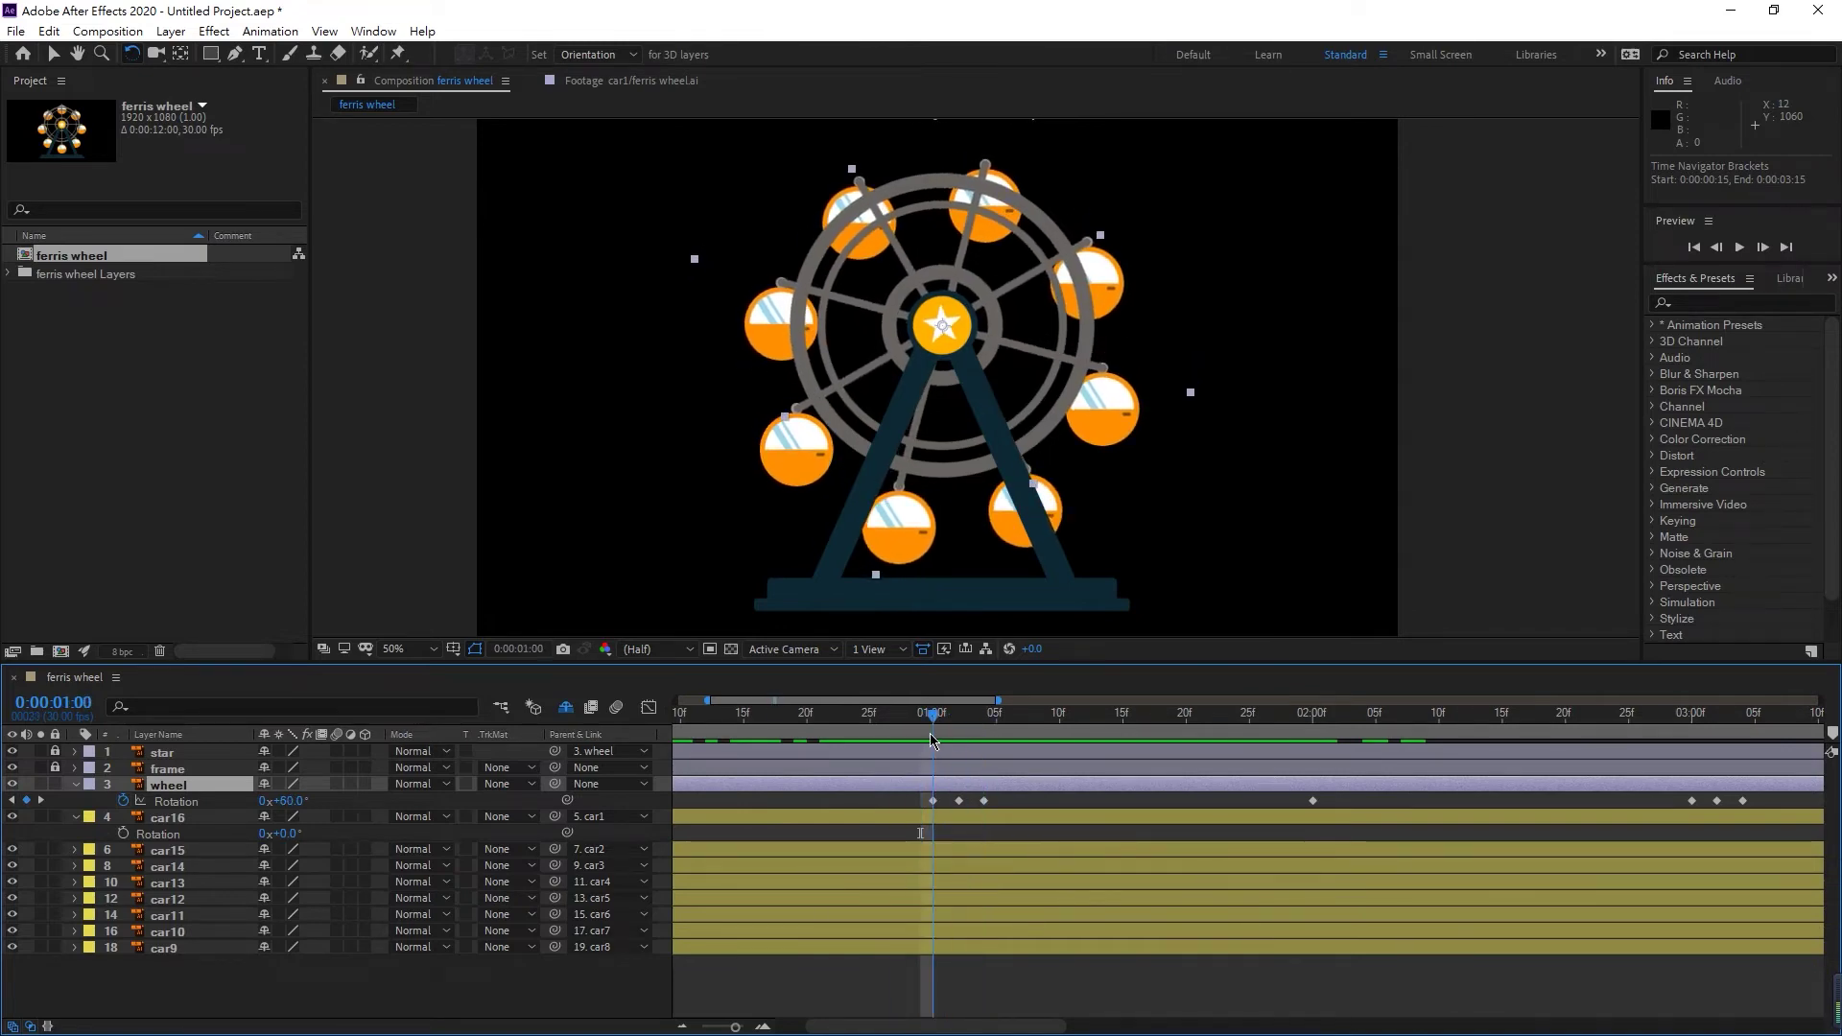
click(936, 834)
click(125, 834)
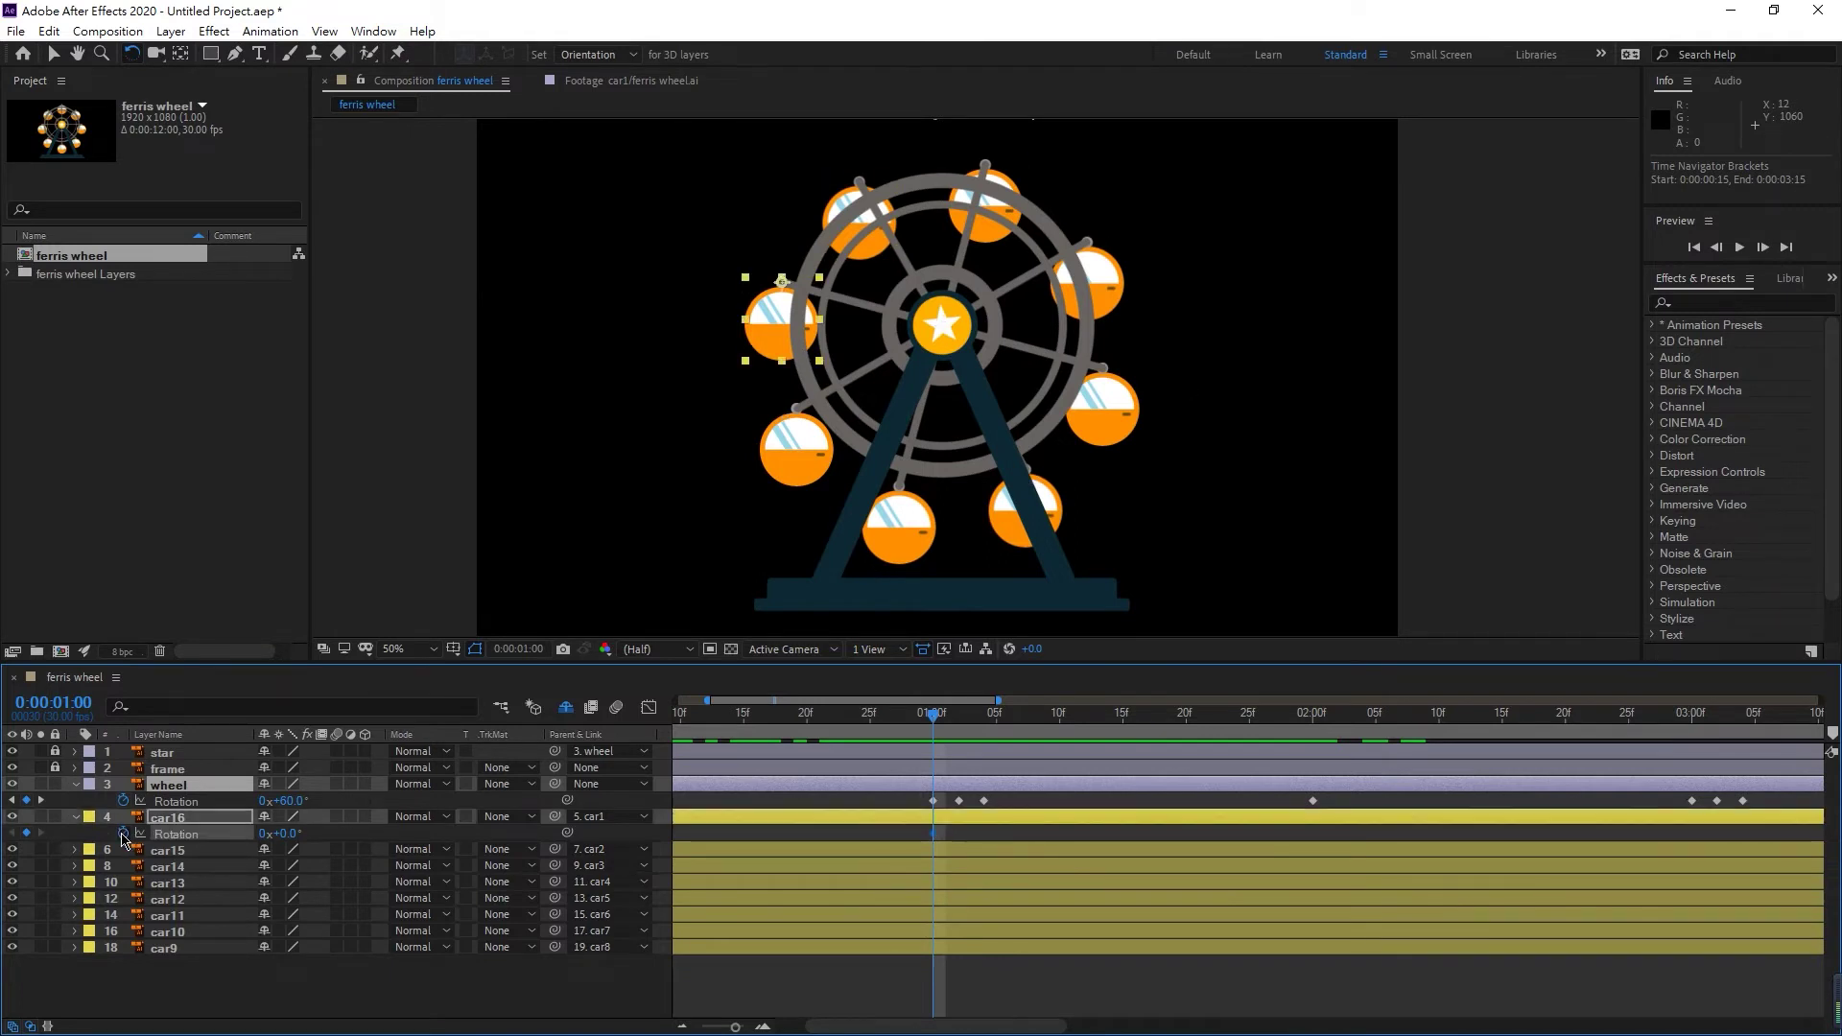
- Rotate car16 in the composition to about 21.3° at 0:00:01:03 and about -18.1° at 0:00:01:06
drag(936, 720, 972, 721)
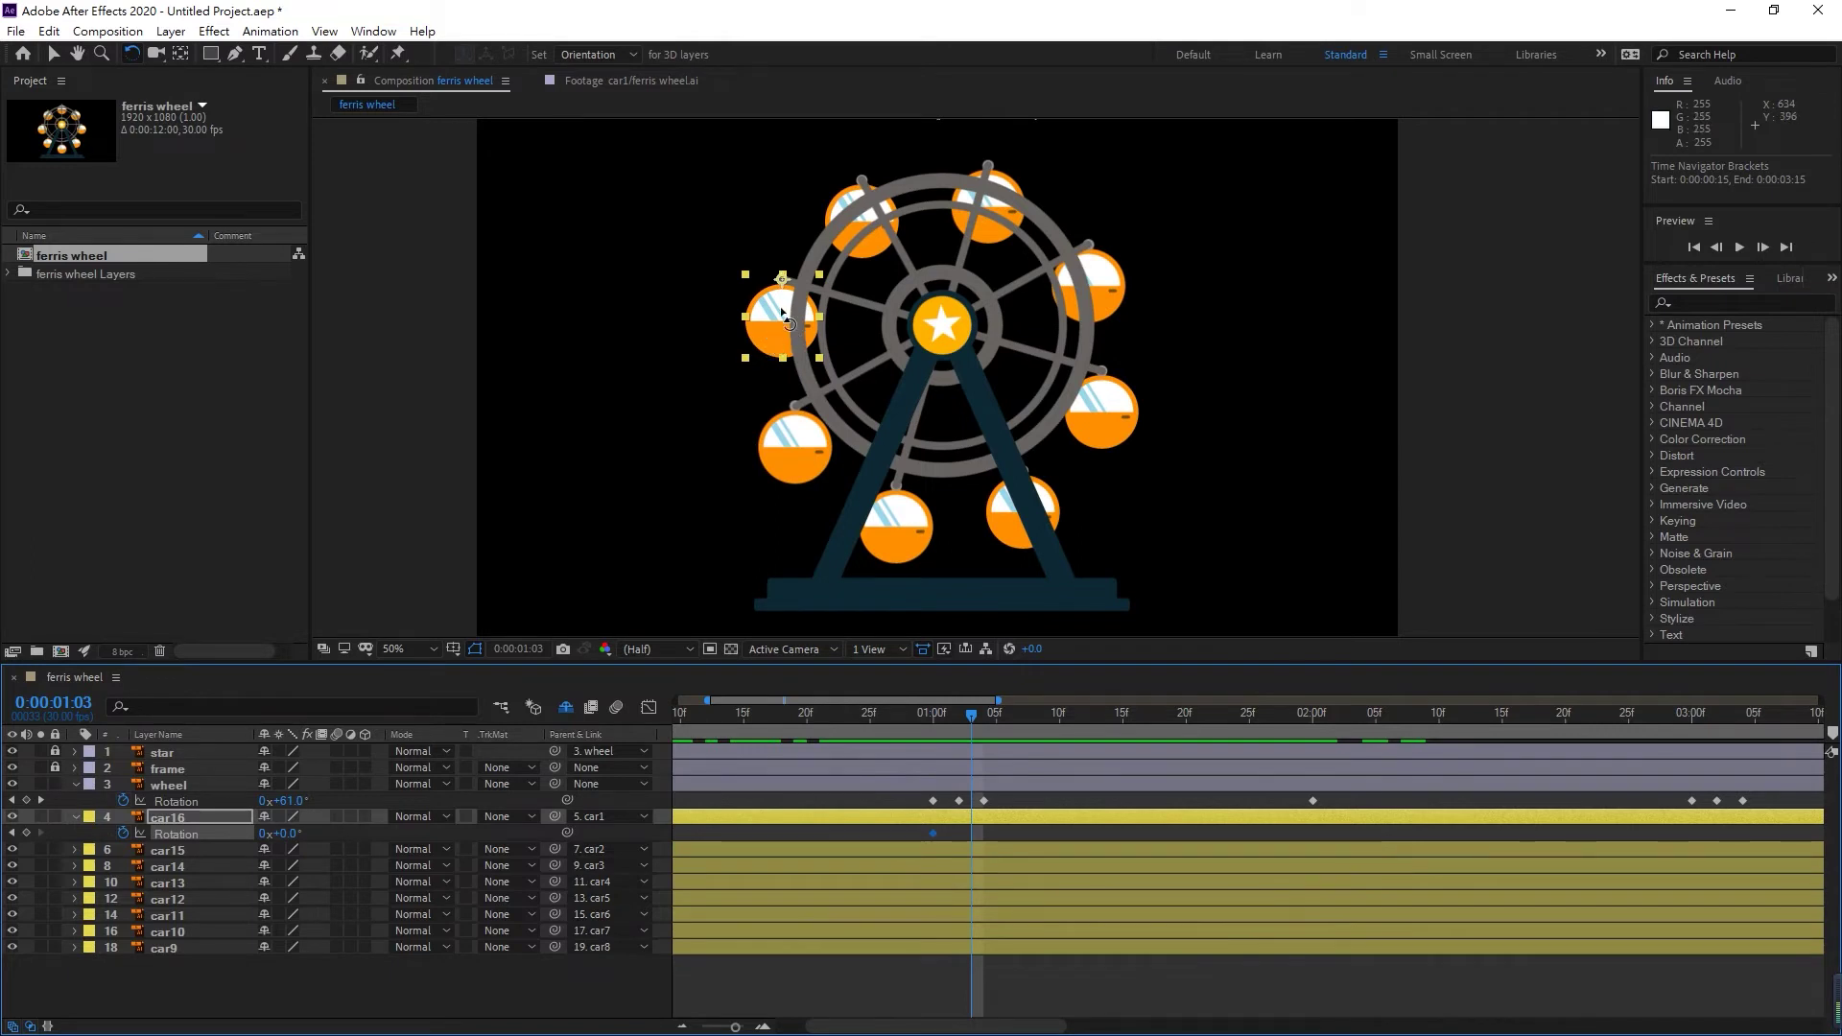
click(133, 53)
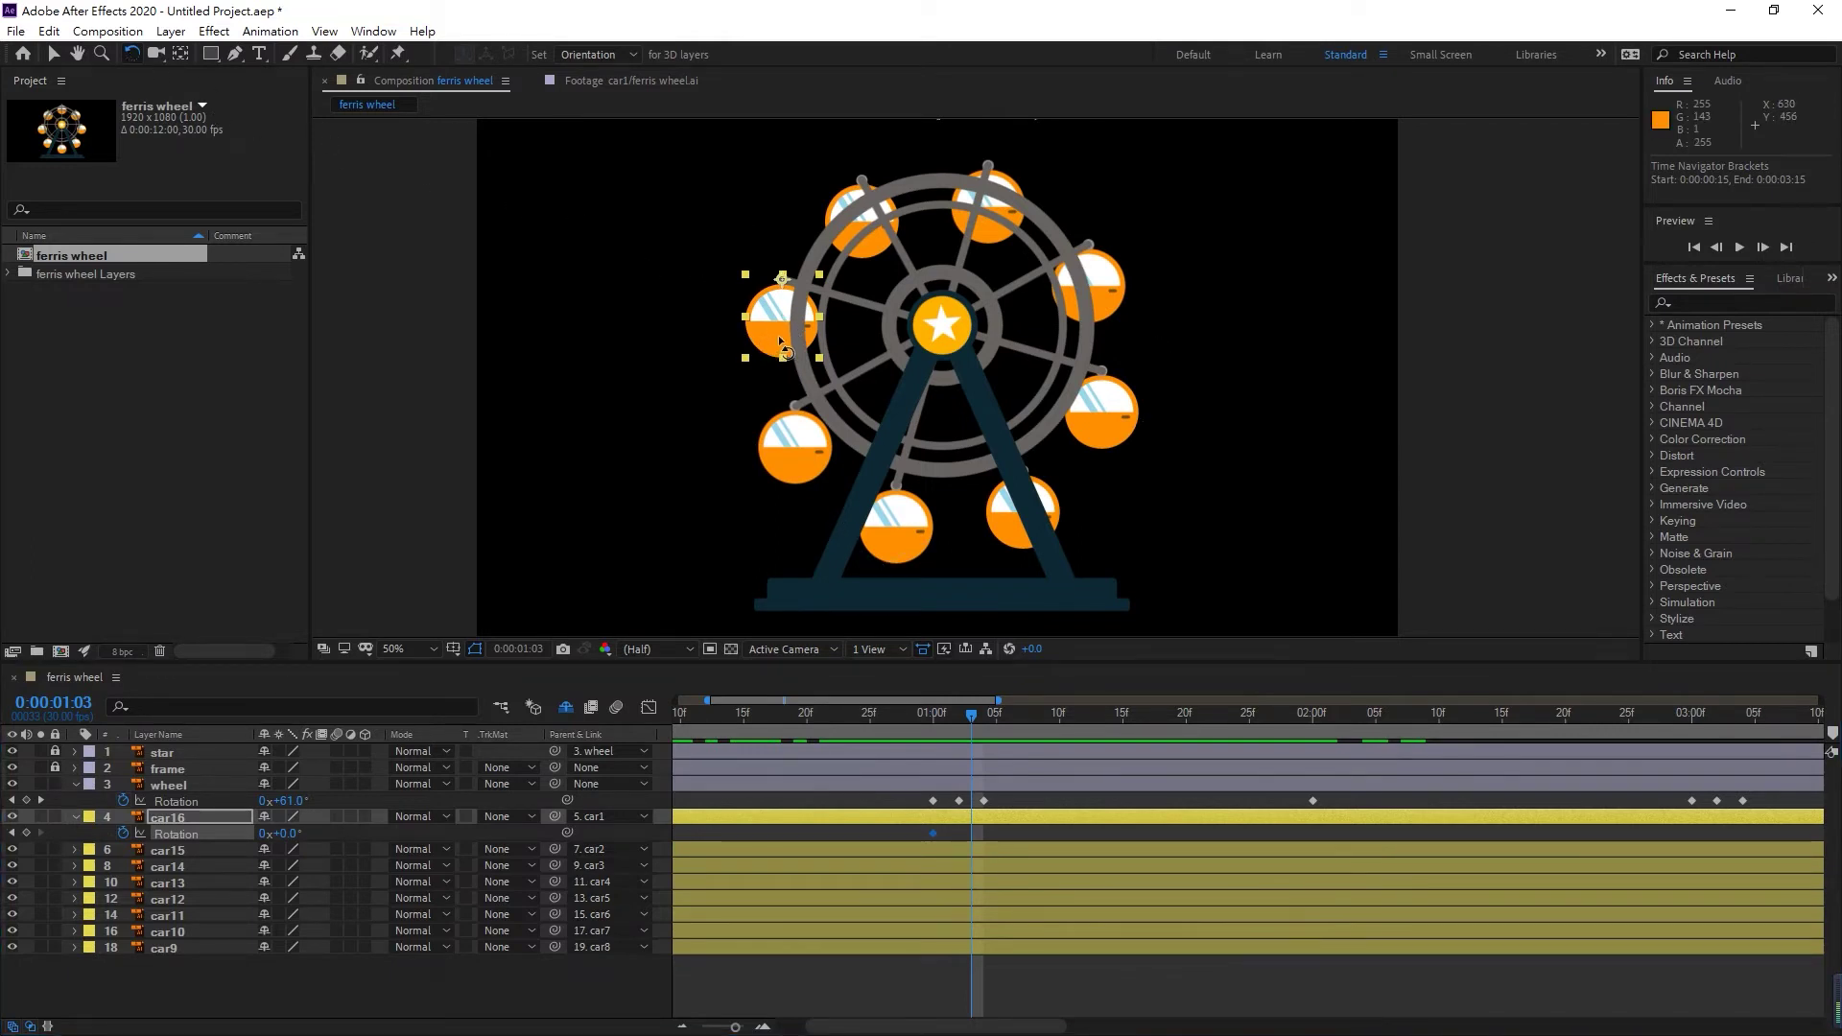
drag(739, 331, 723, 311)
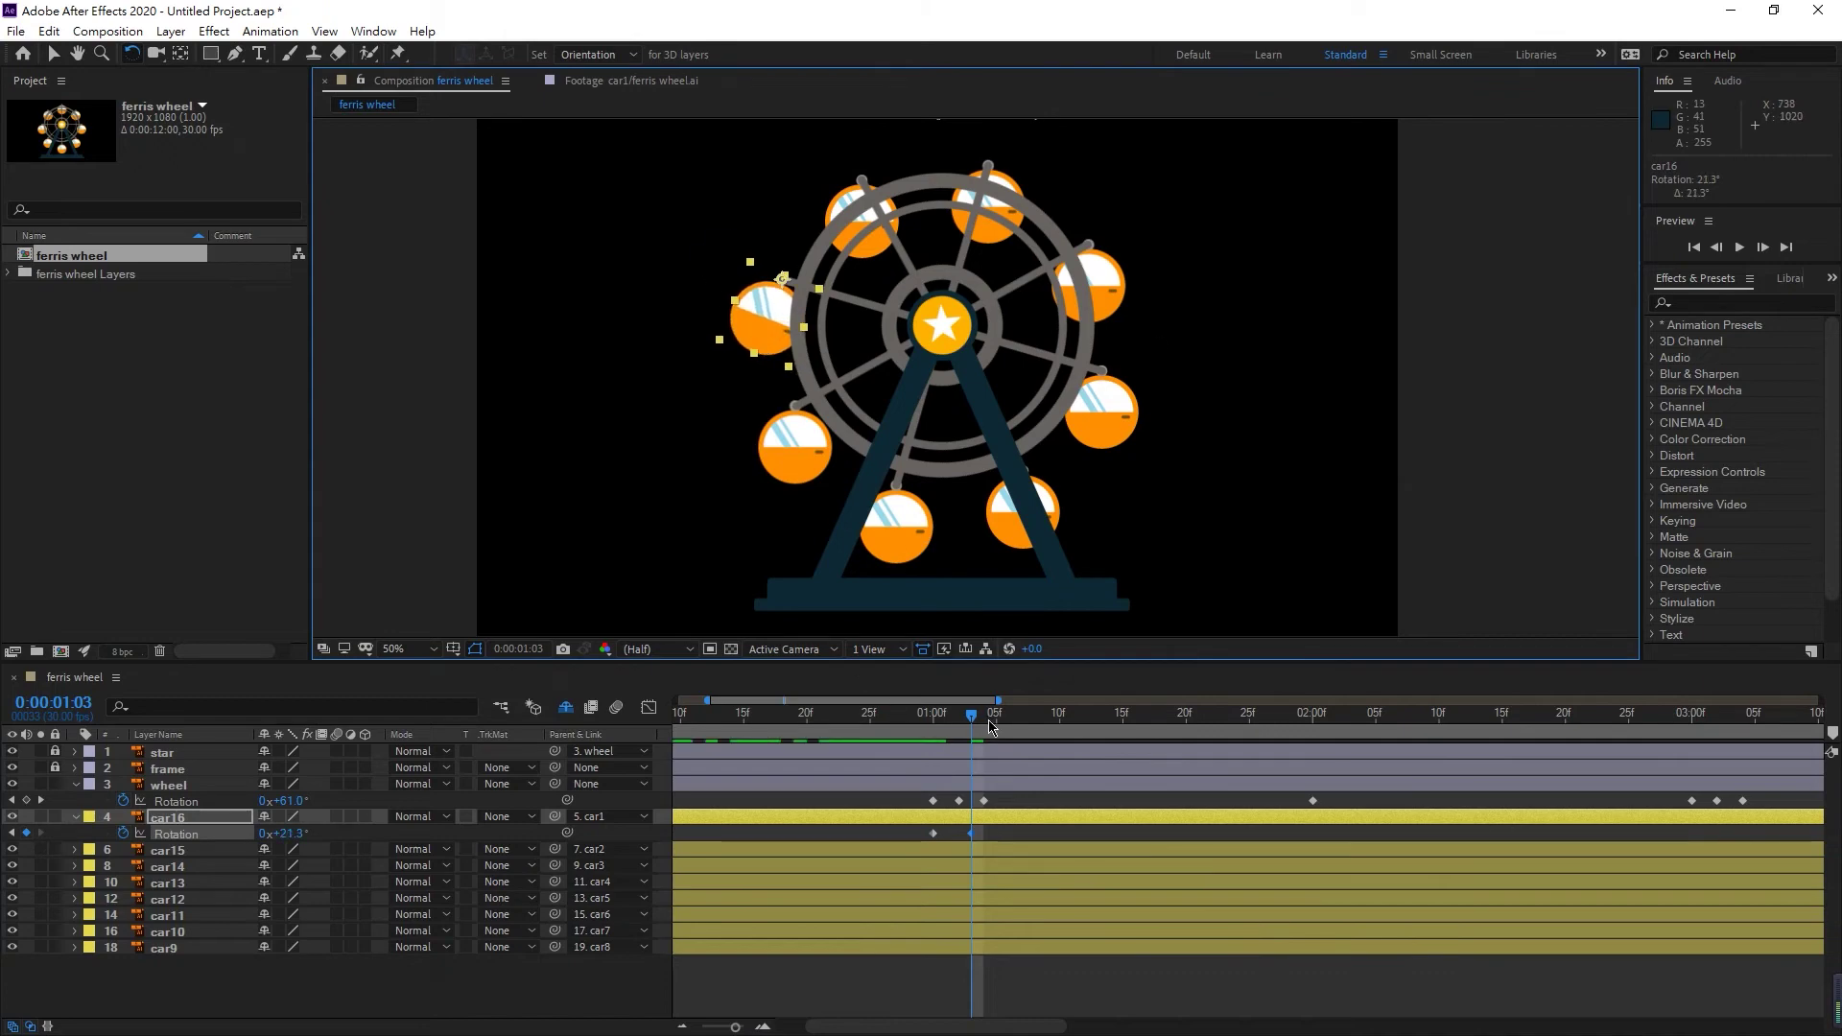
drag(972, 720, 1010, 720)
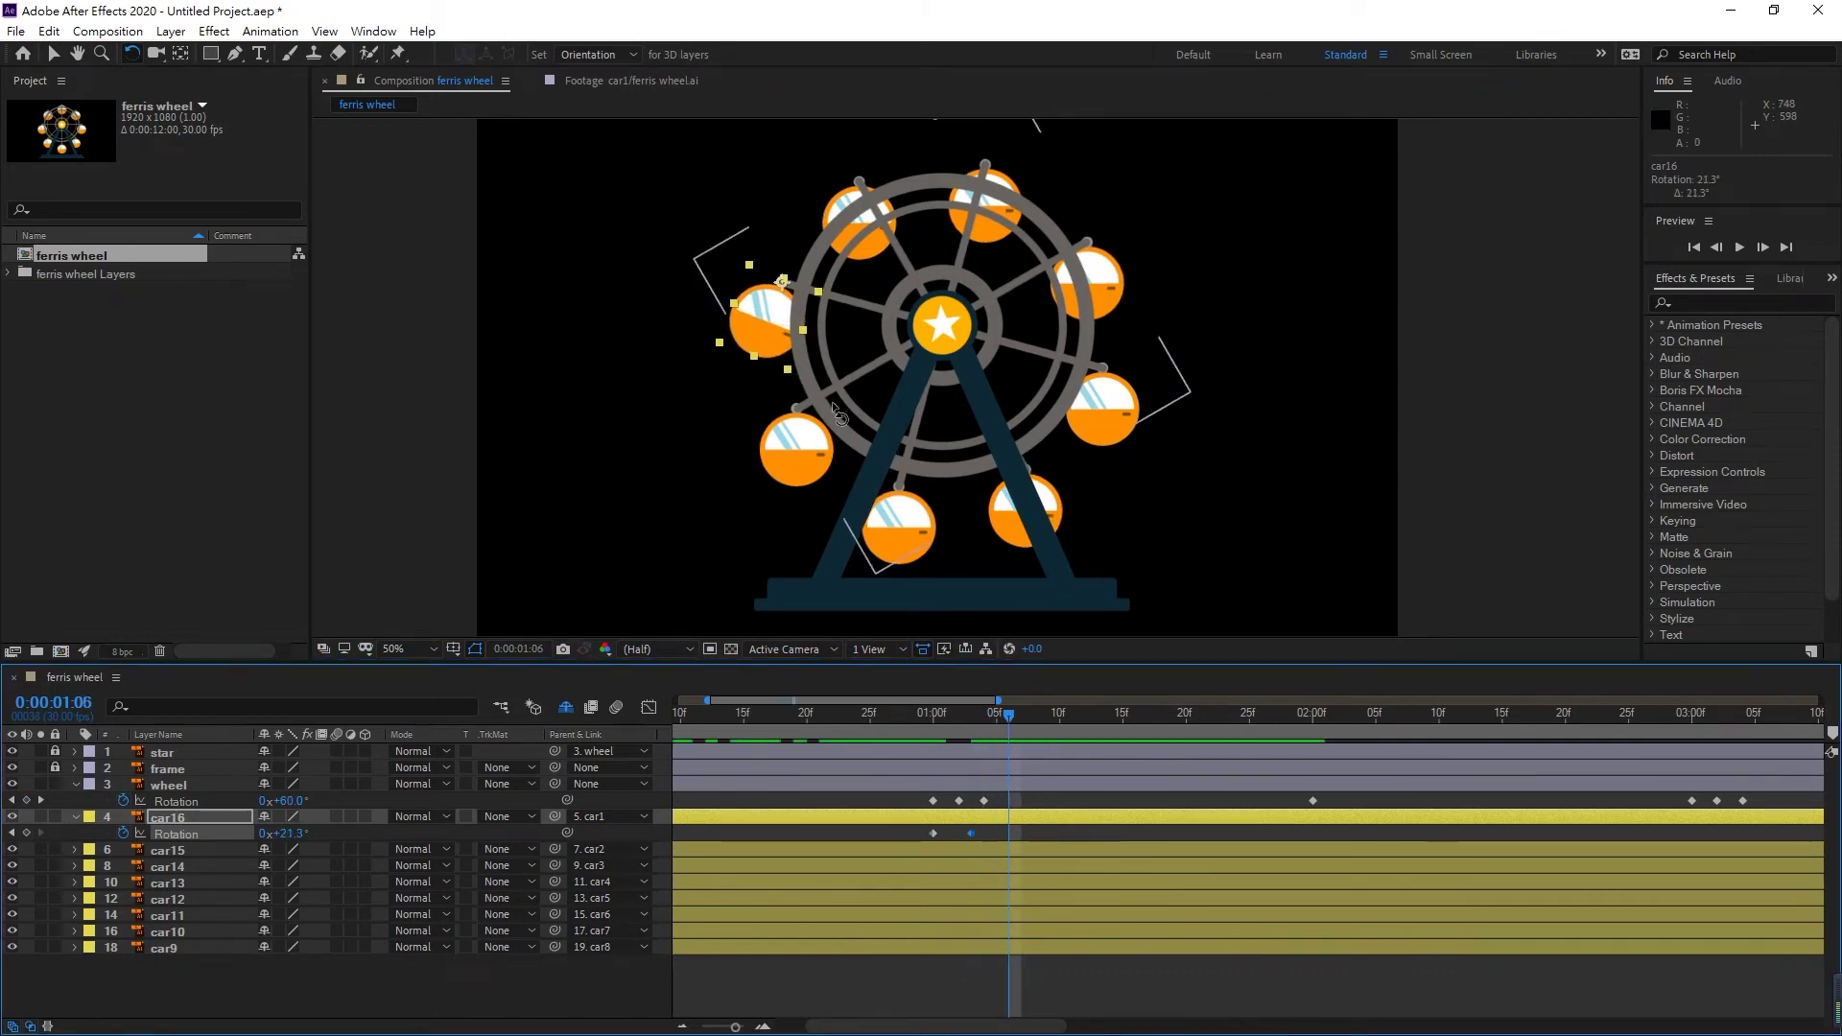
drag(761, 335, 796, 346)
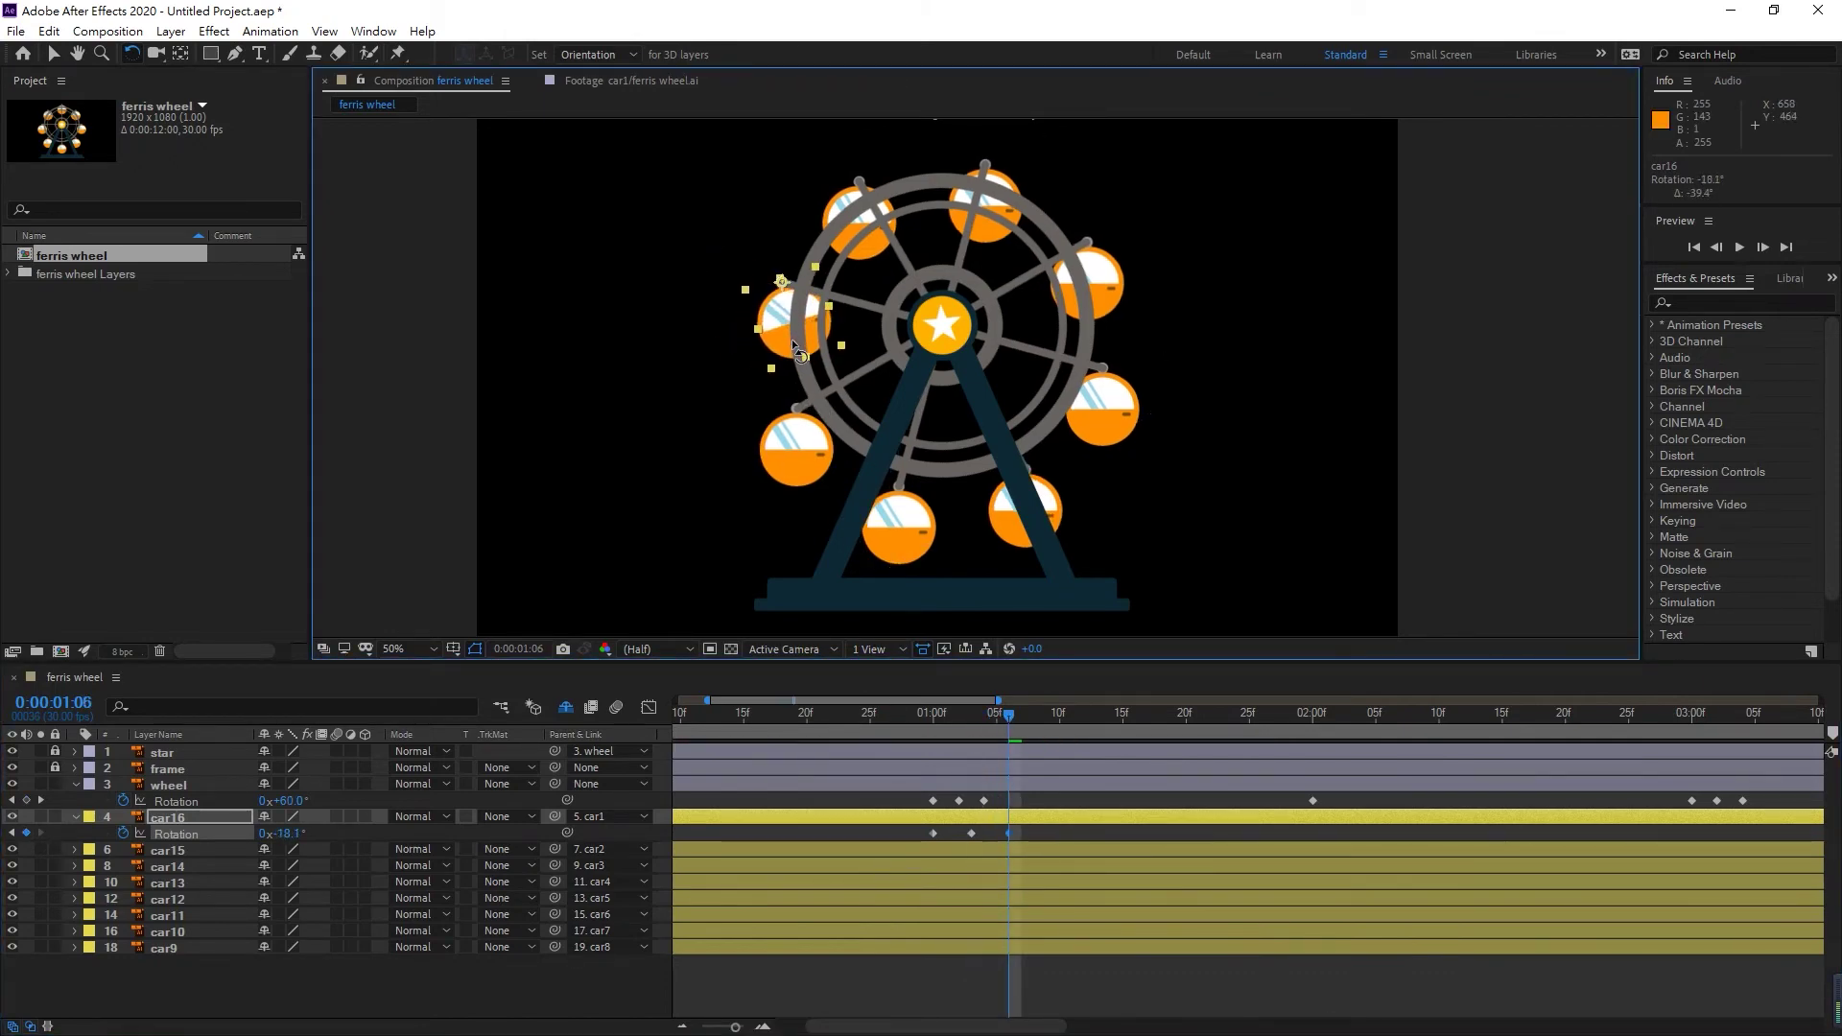
- Rotate car16 in the composition to about 8.3° at 0:00:01:08 and about -8.4° at 0:00:01:09
drag(1011, 718, 1035, 717)
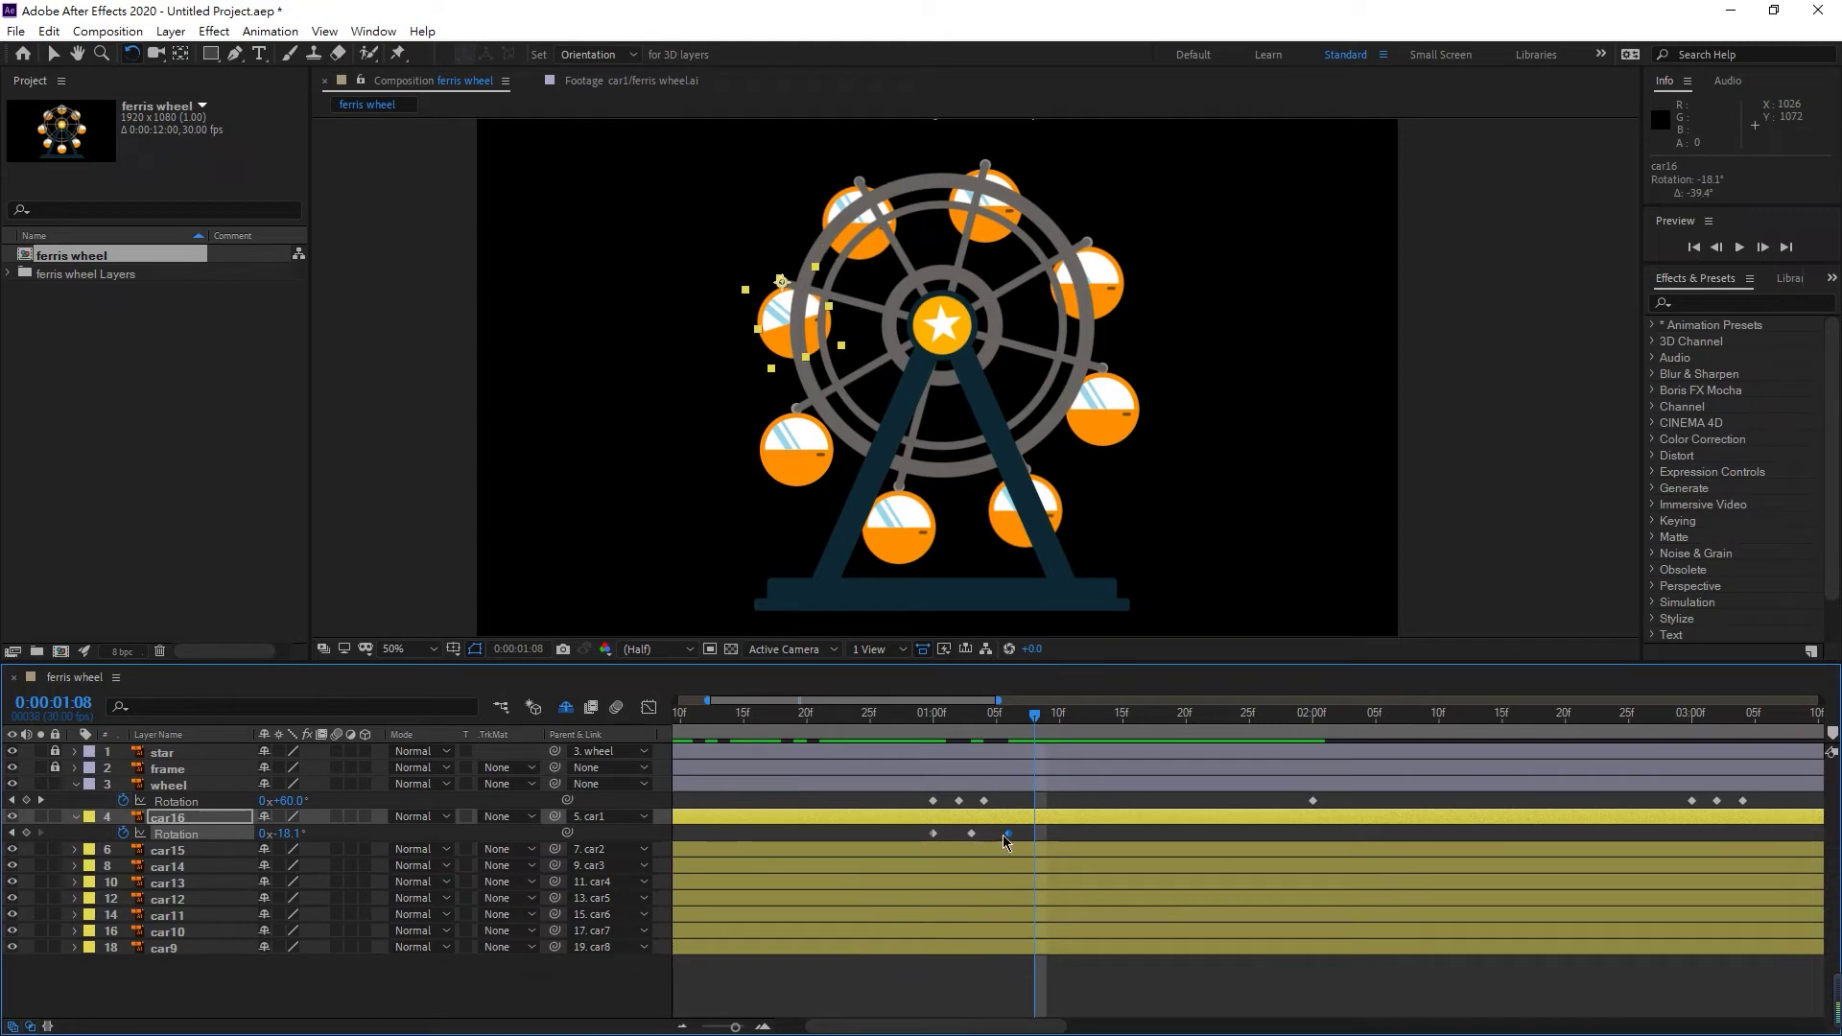
drag(804, 343, 770, 350)
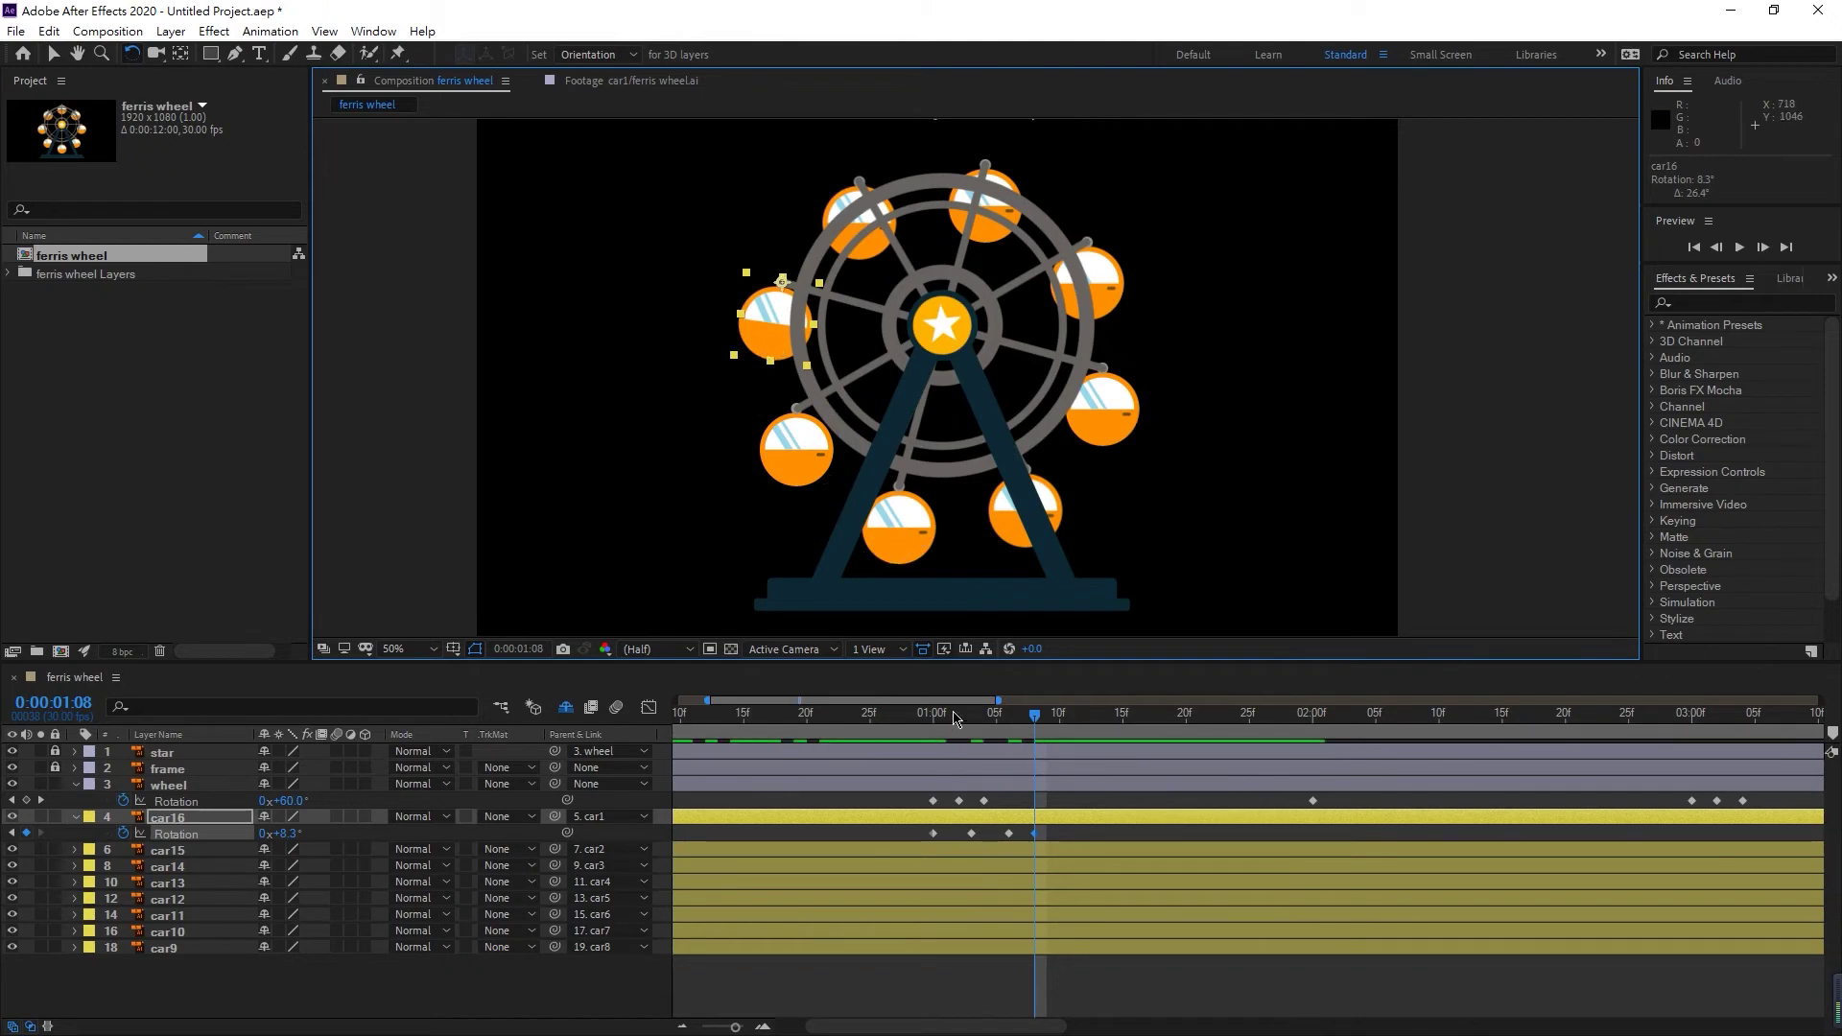
click(971, 713)
drag(875, 494, 881, 501)
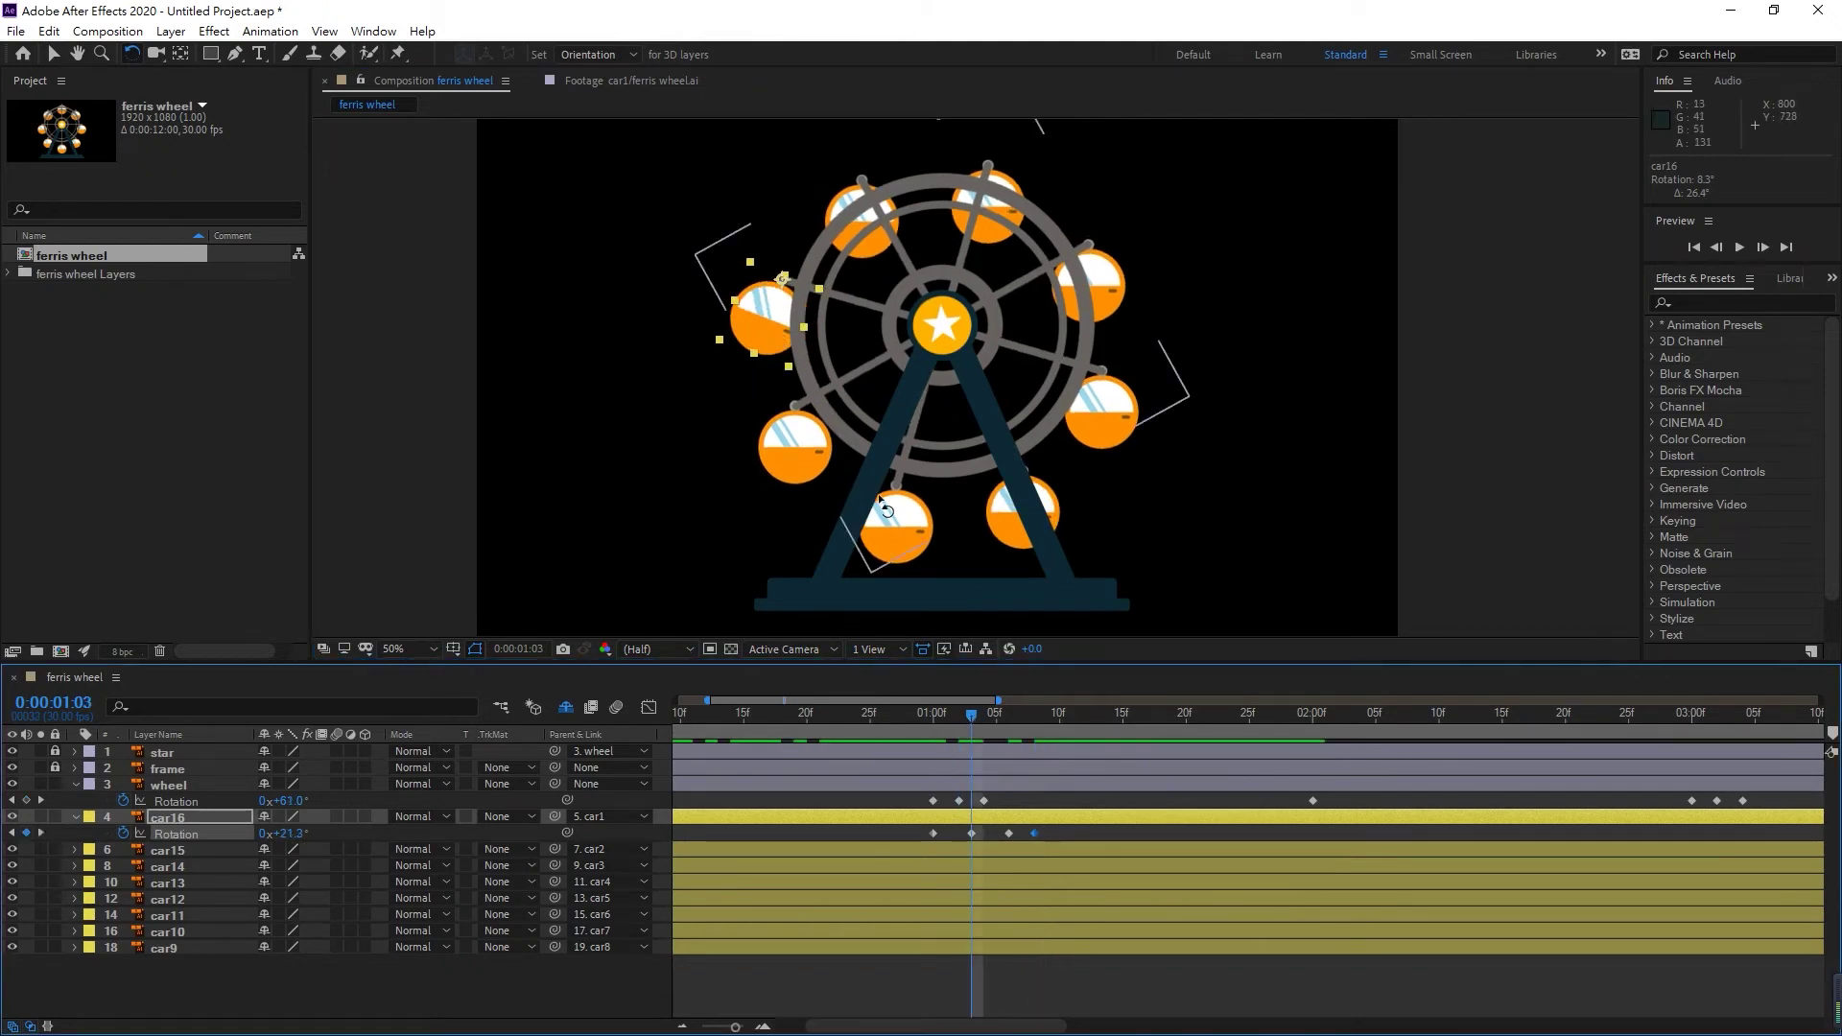
click(1033, 714)
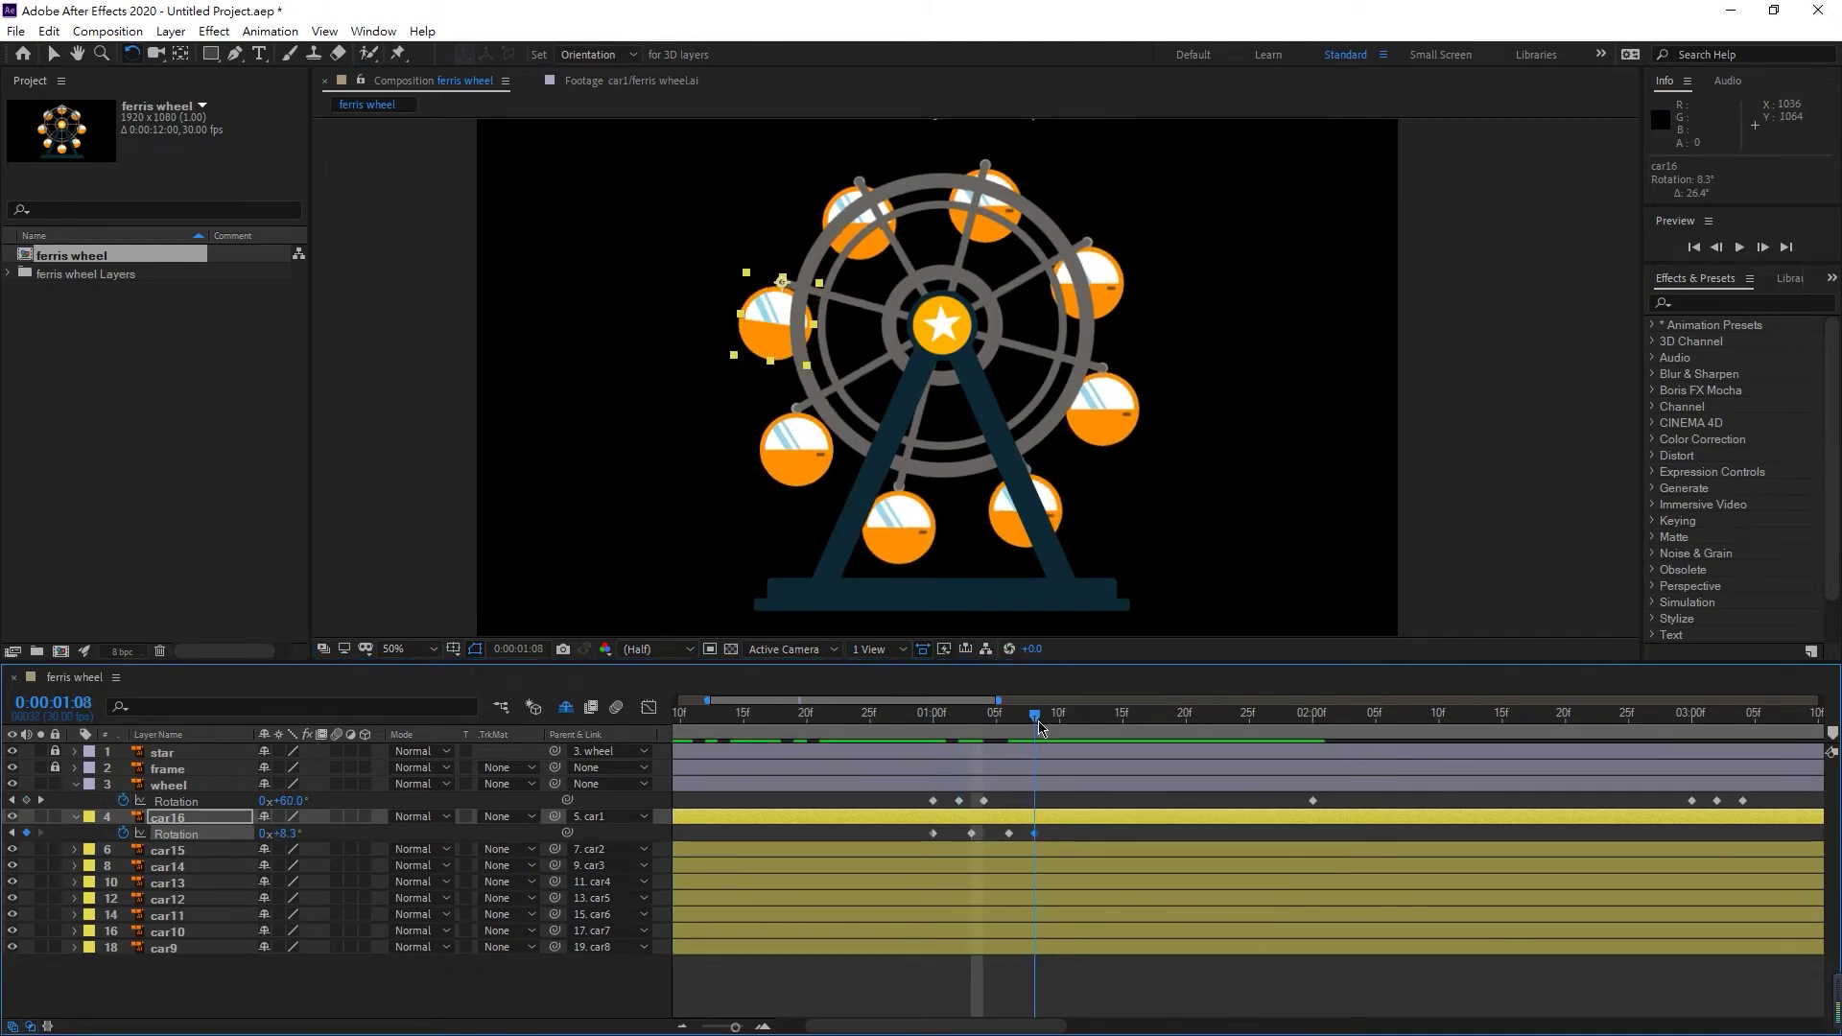
drag(1036, 722, 1055, 724)
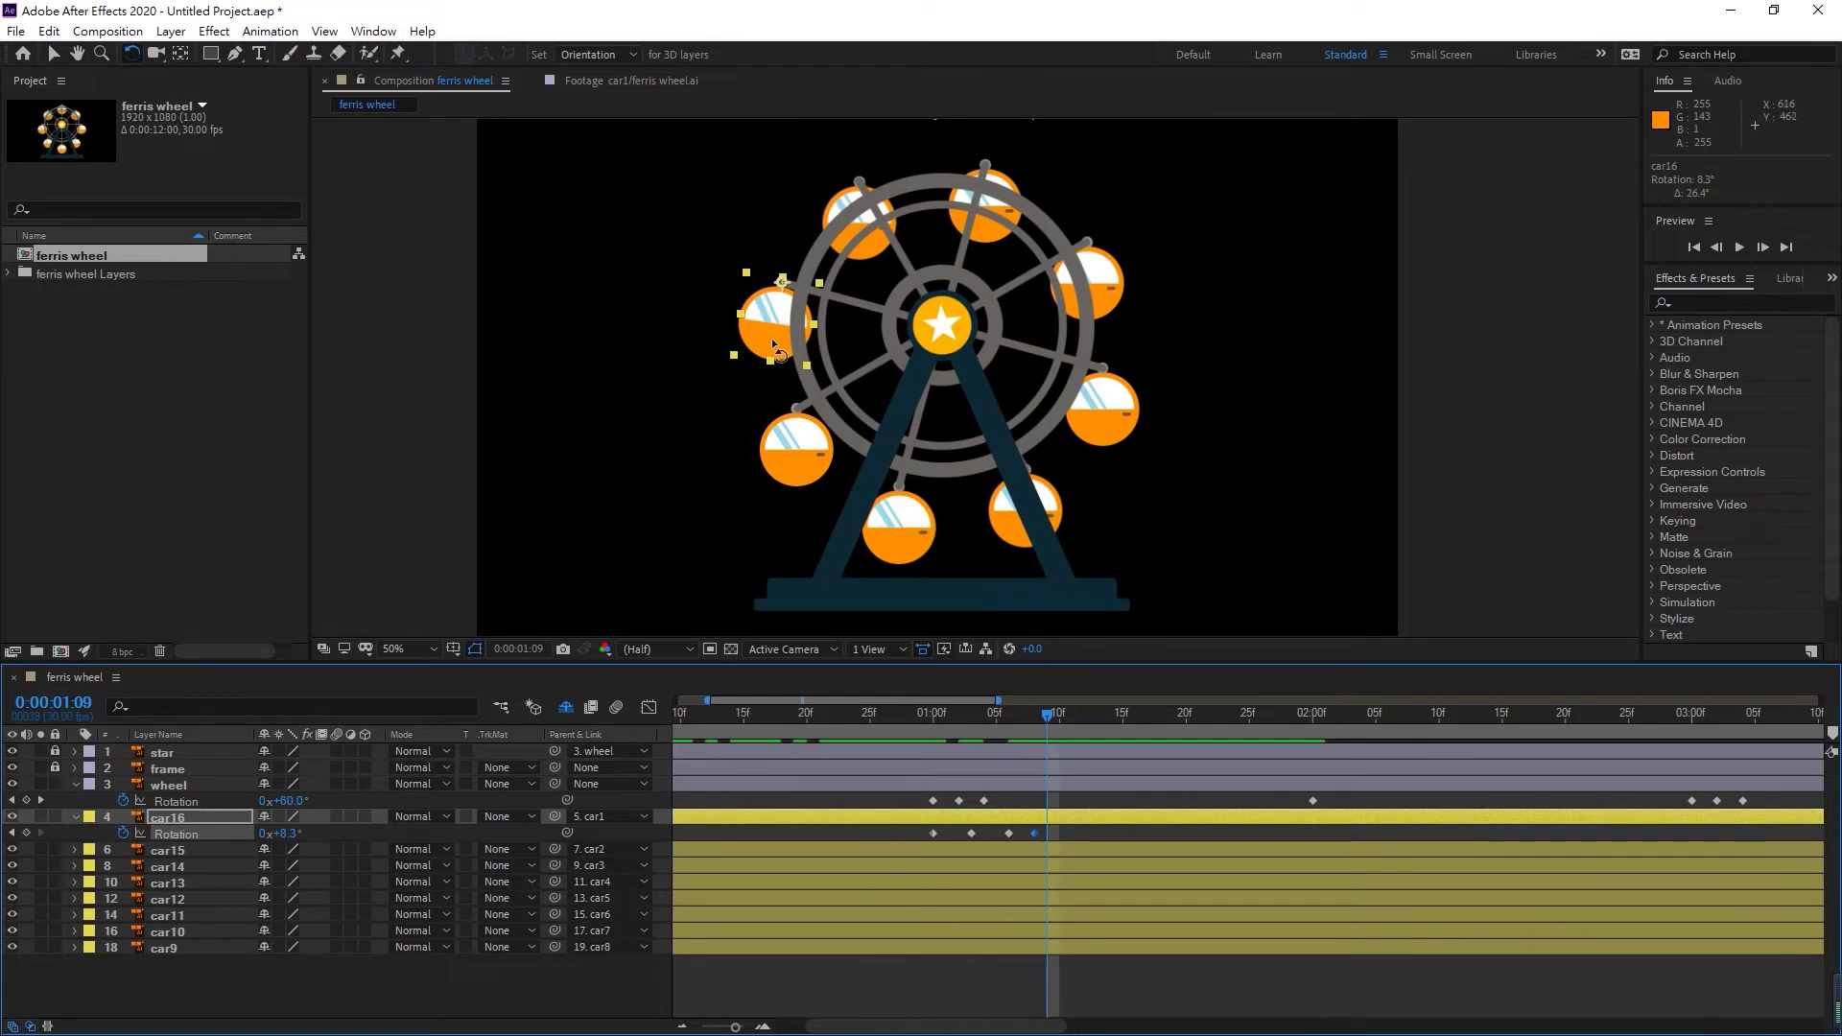
drag(774, 344, 786, 344)
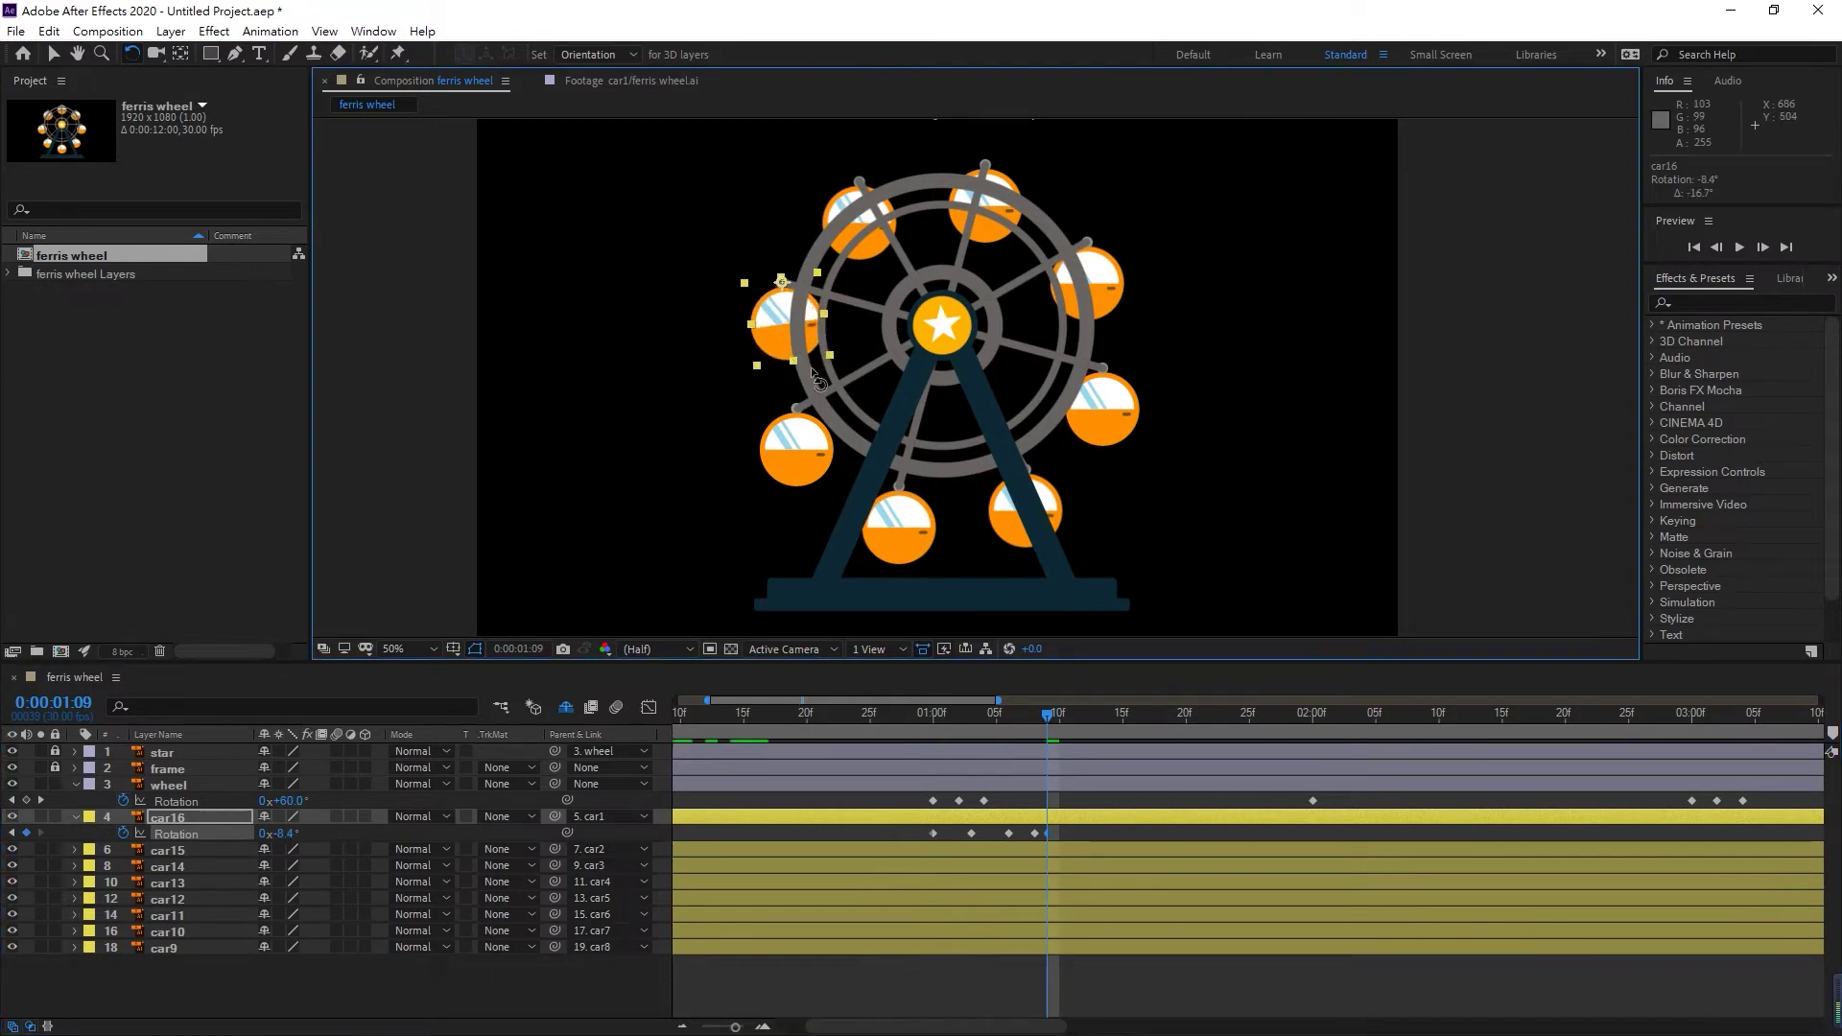
- Copy car16's first Rotation keyframe at 0:00:01:00 and paste it at 0:00:01:10 to end the swing
click(1060, 722)
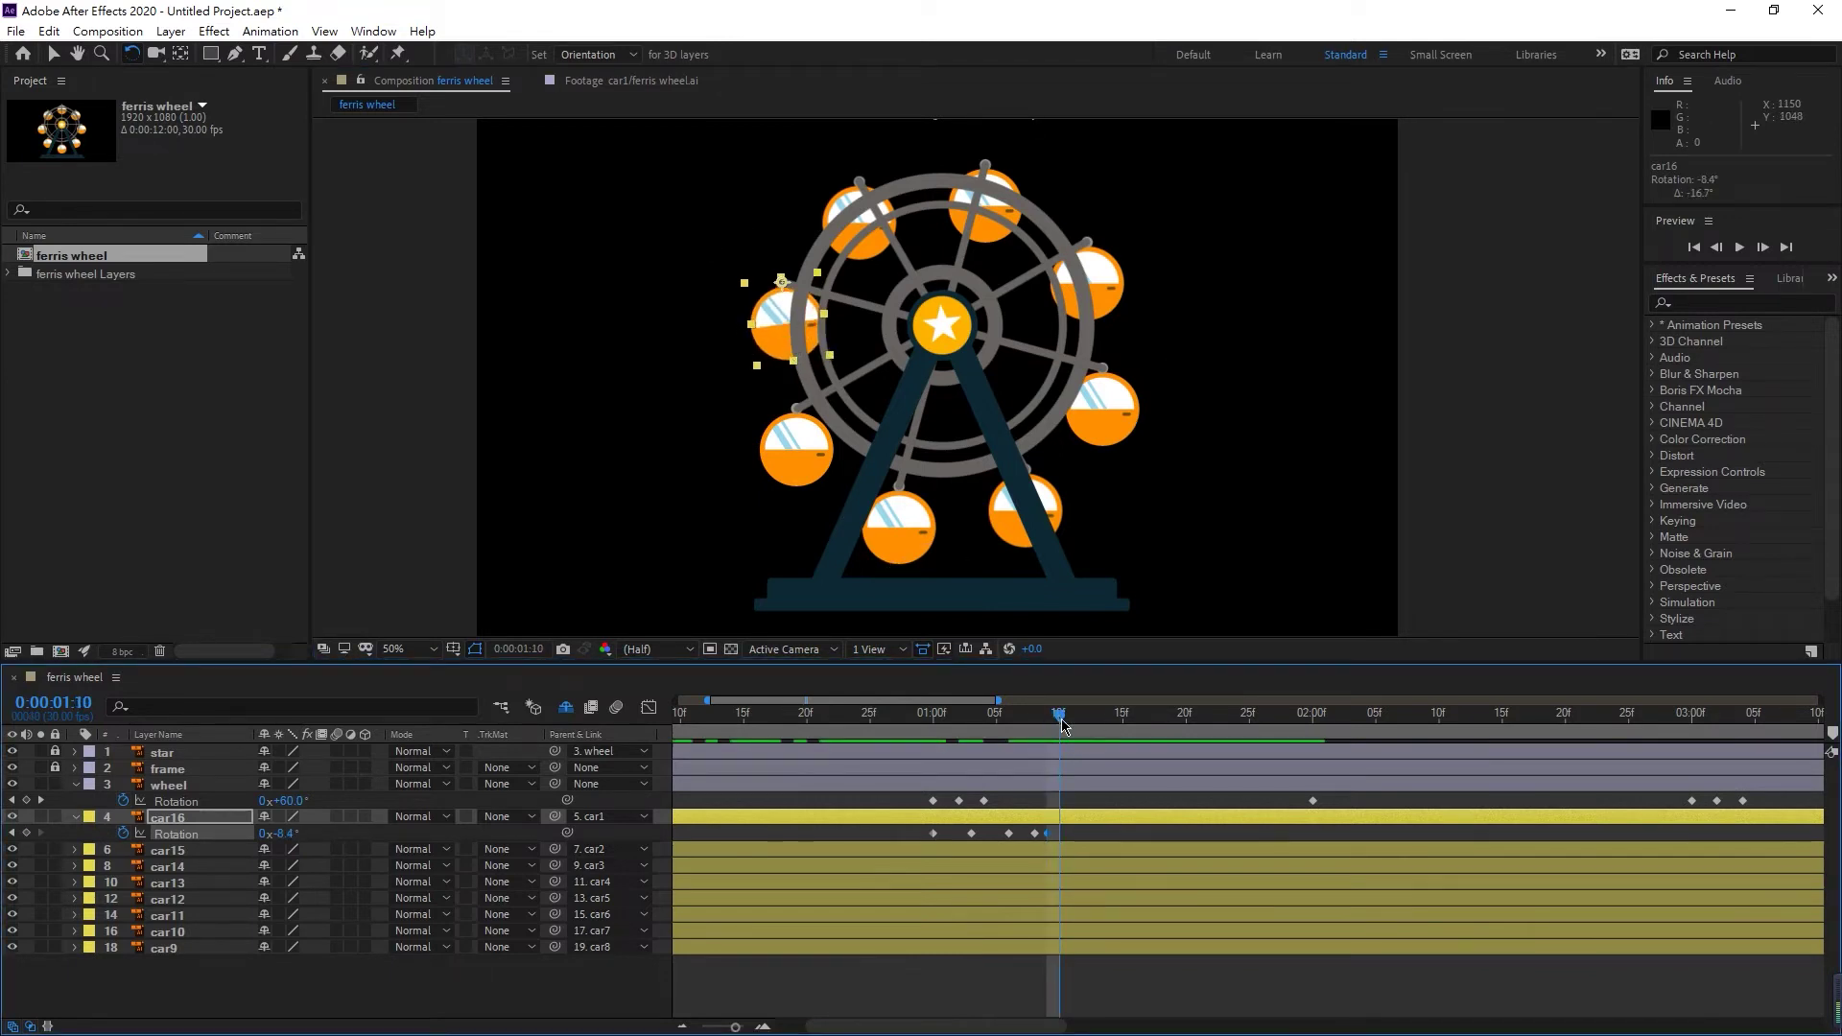
click(1067, 723)
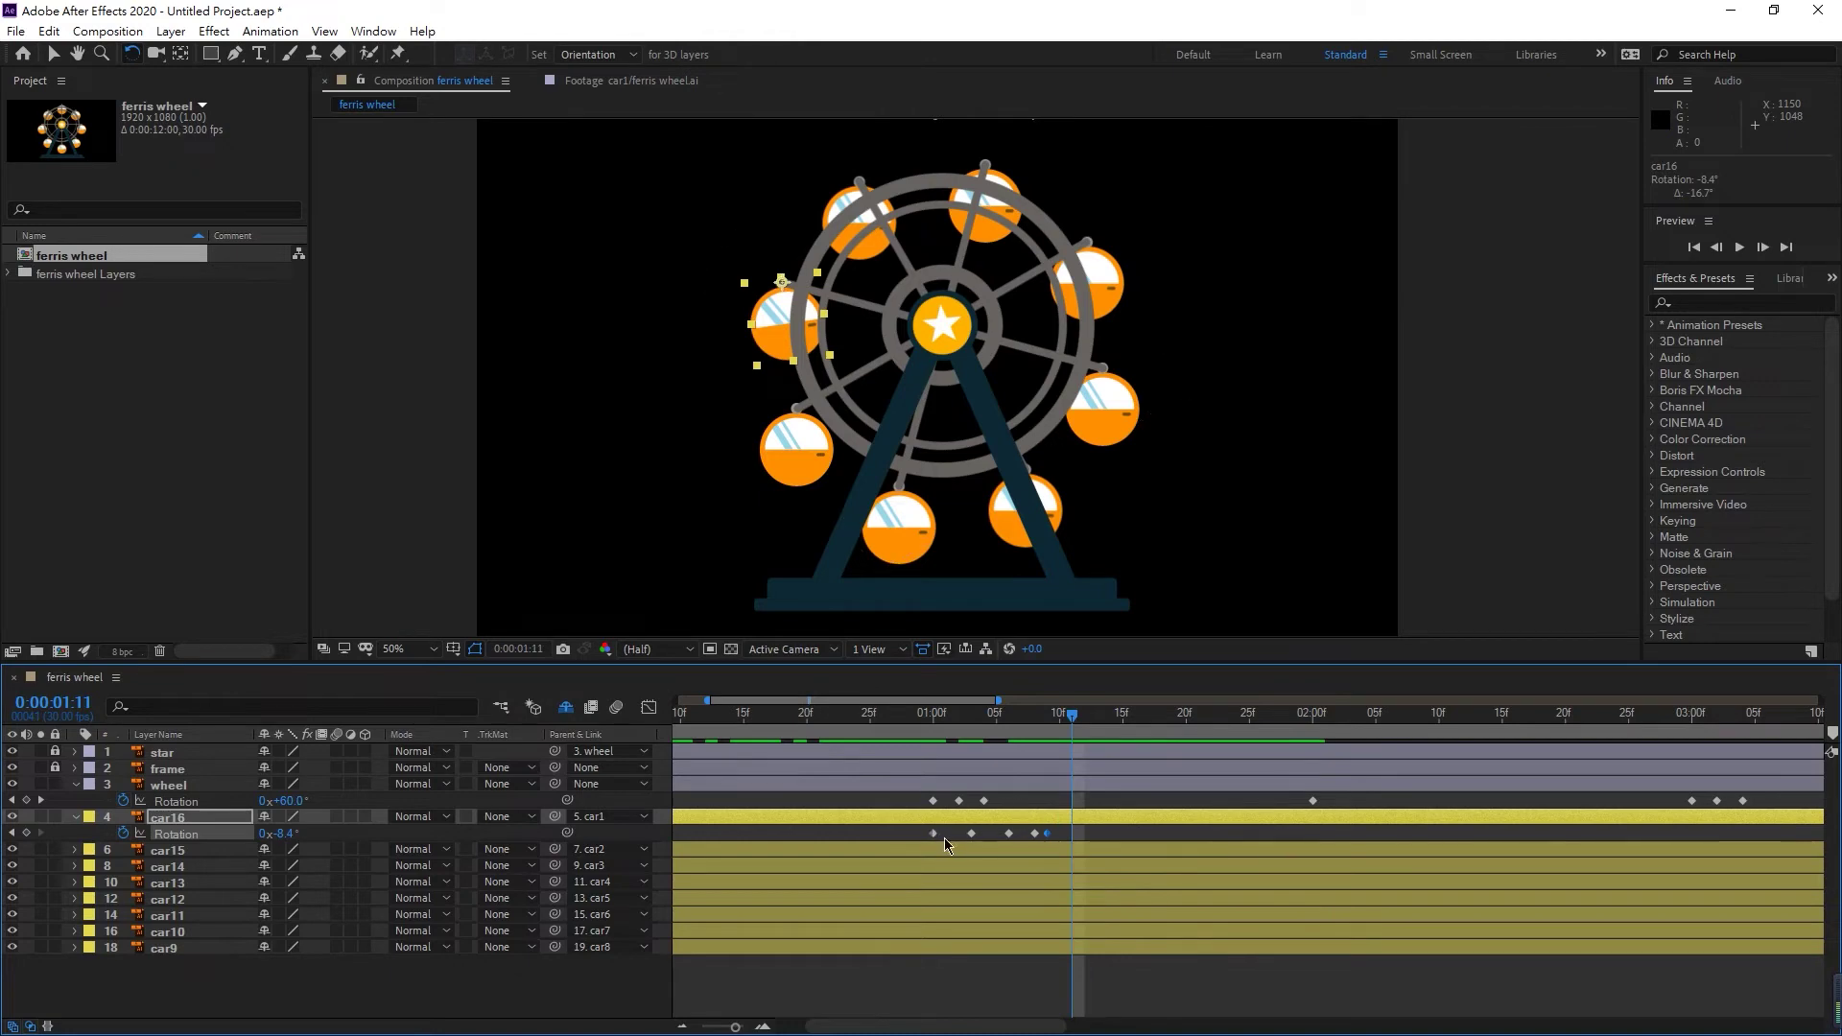
drag(1076, 726, 1063, 722)
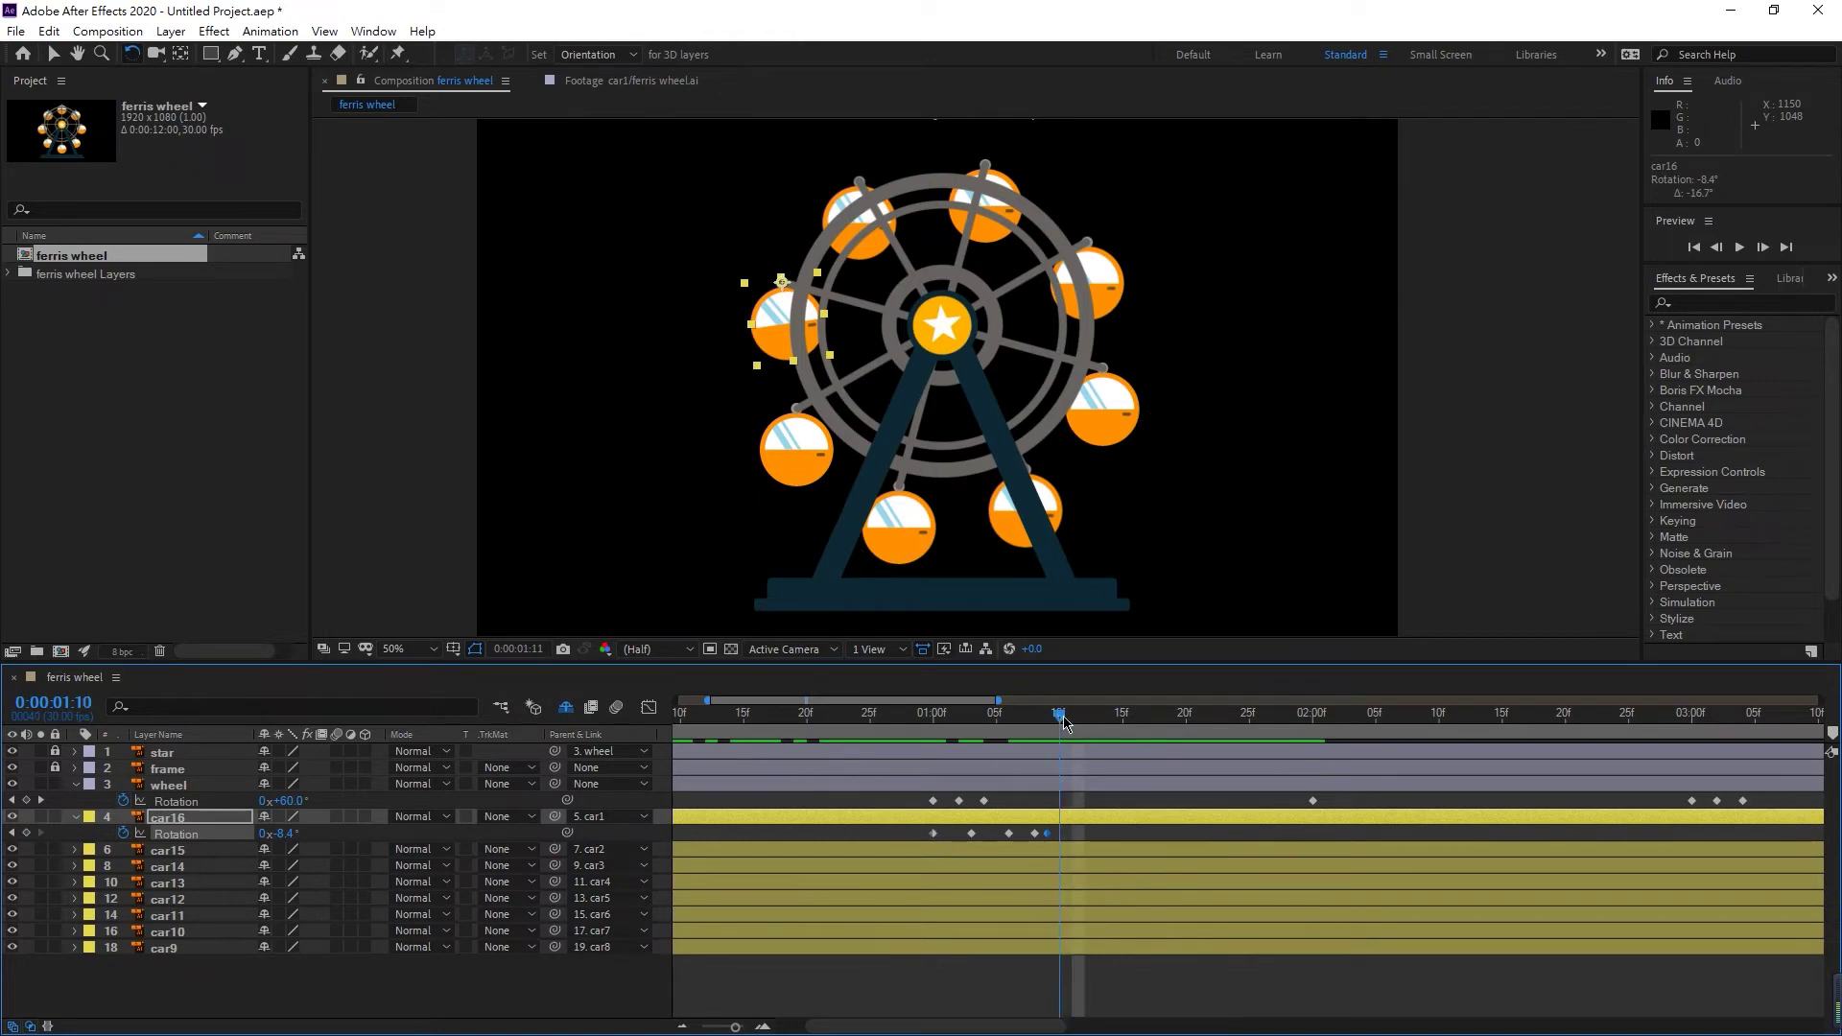
click(932, 834)
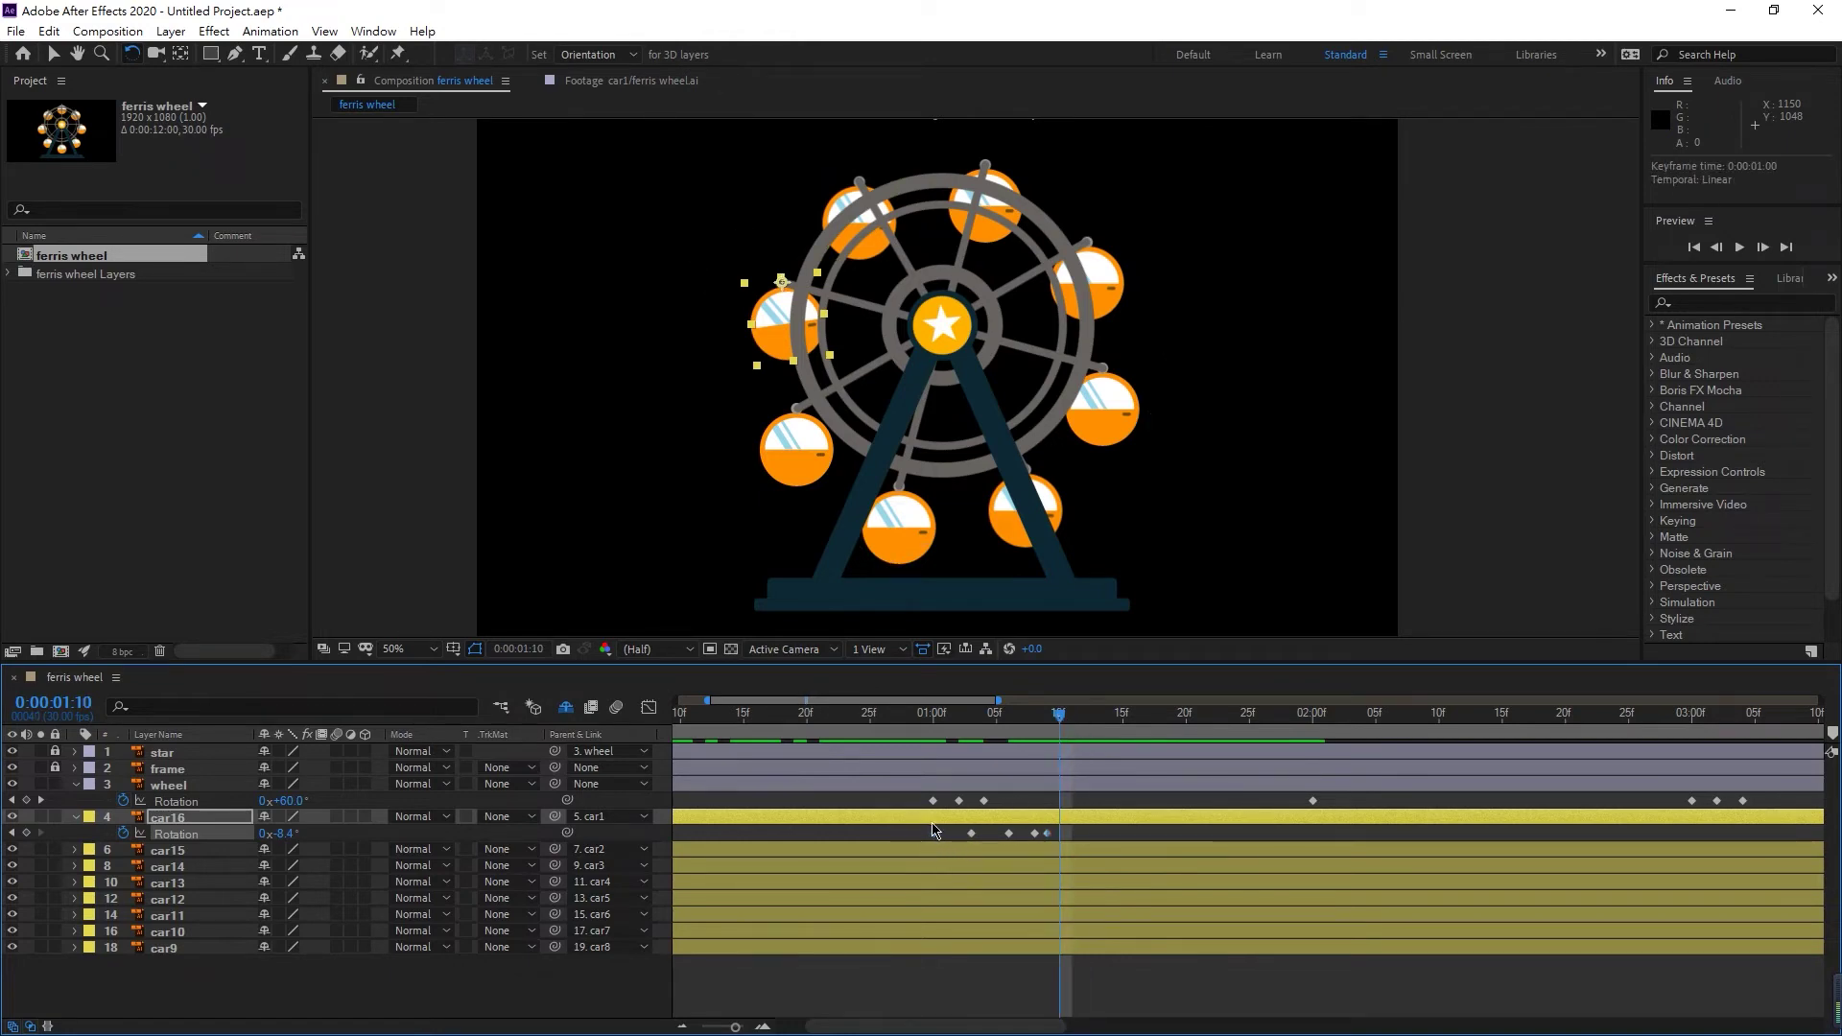
key(ctrl+c)
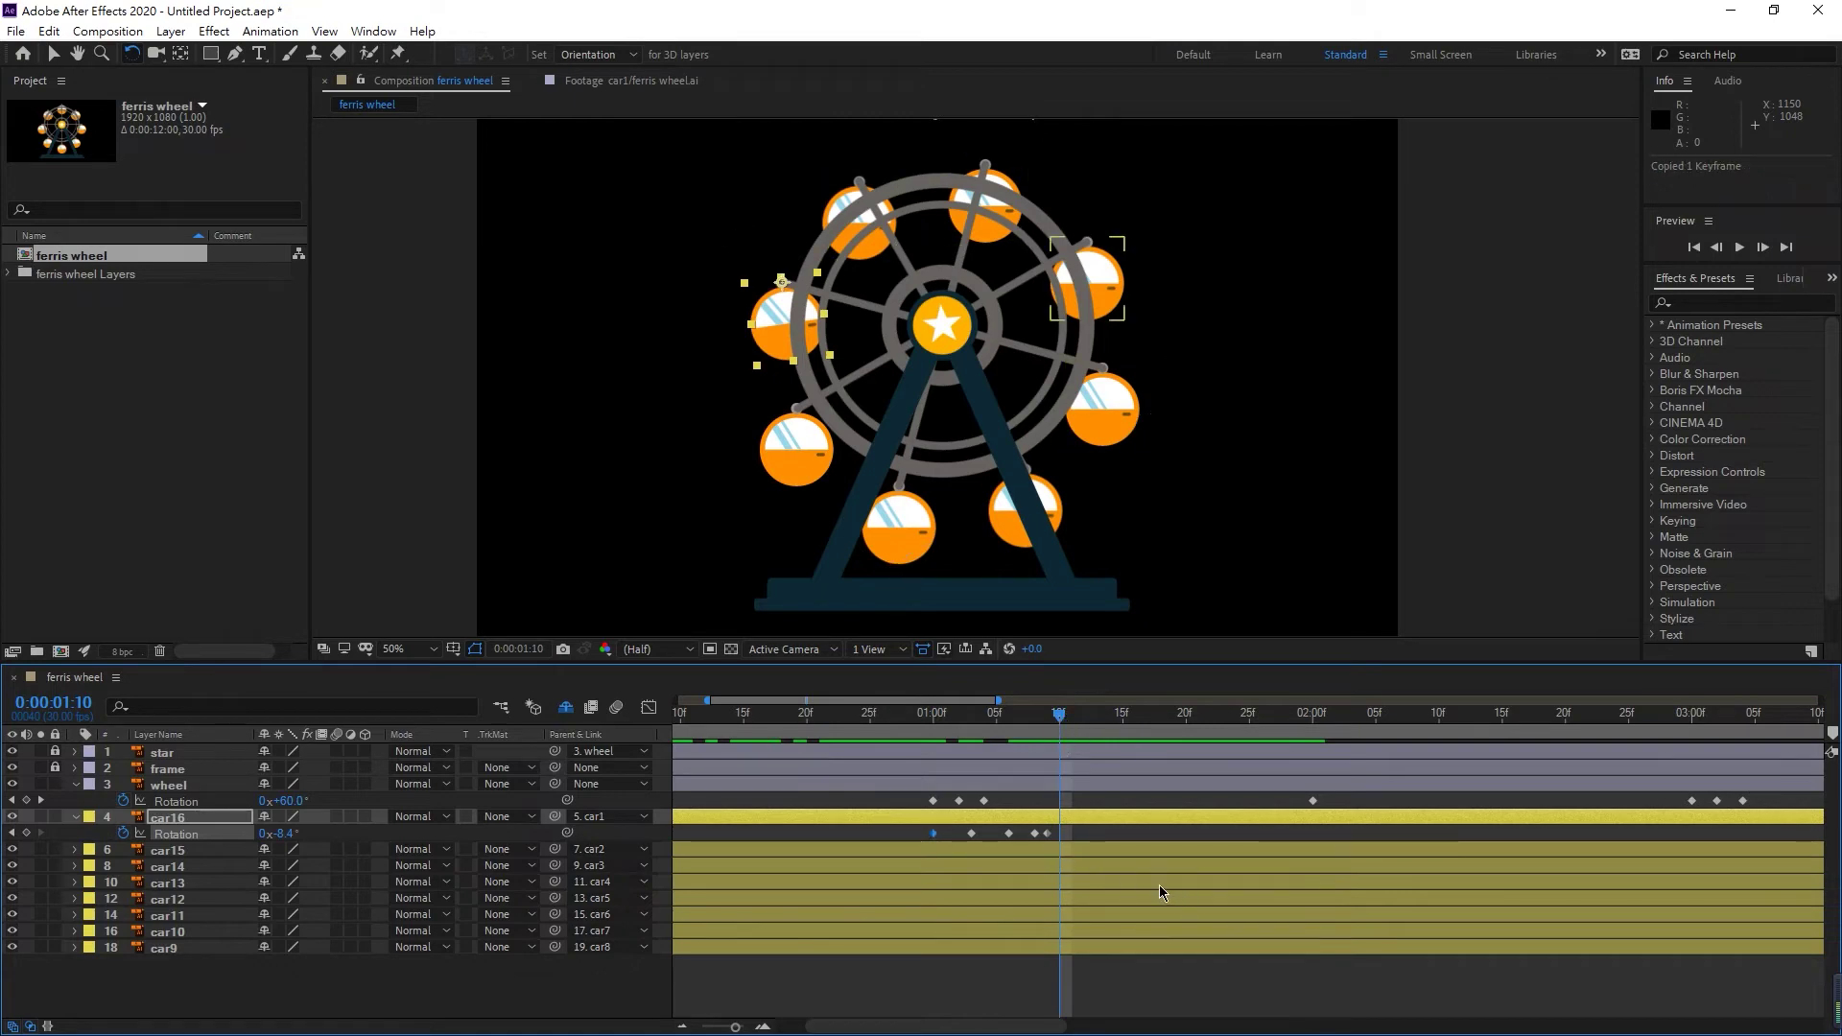
key(ctrl+v)
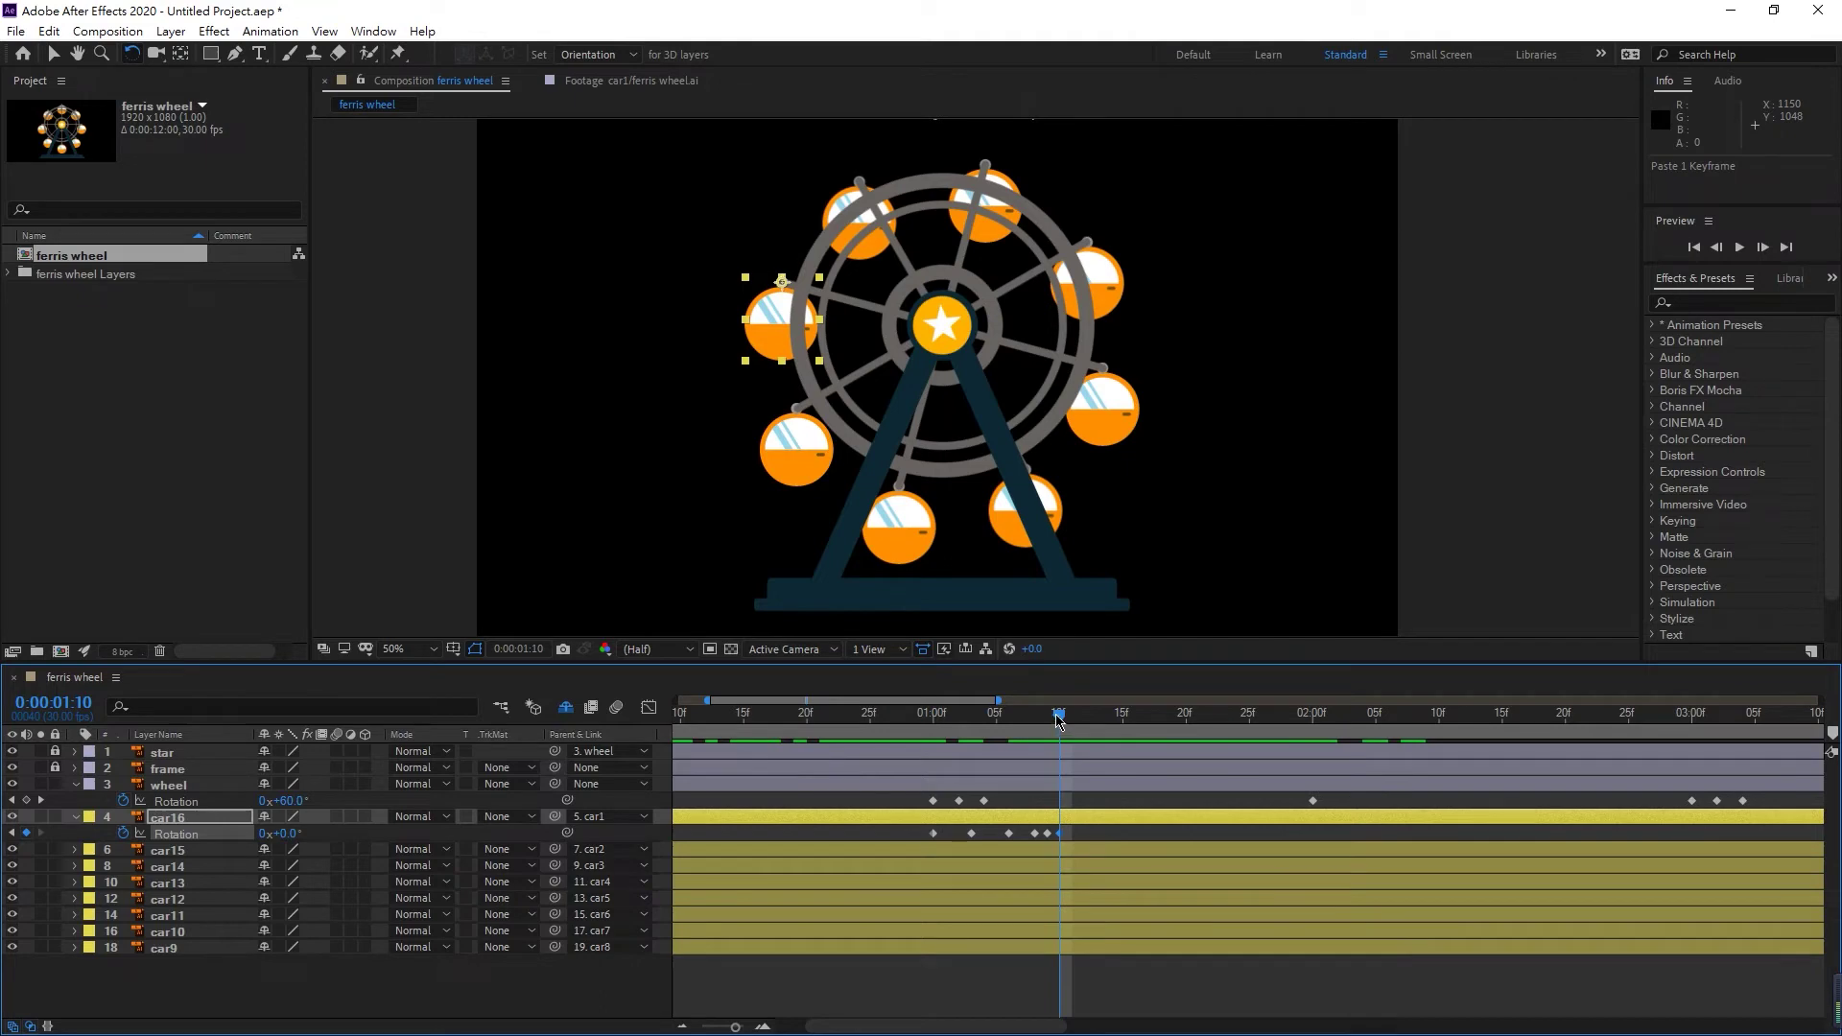
- Play back the animation from 0:00:00:29 and again from the start to check car16's swing
click(923, 717)
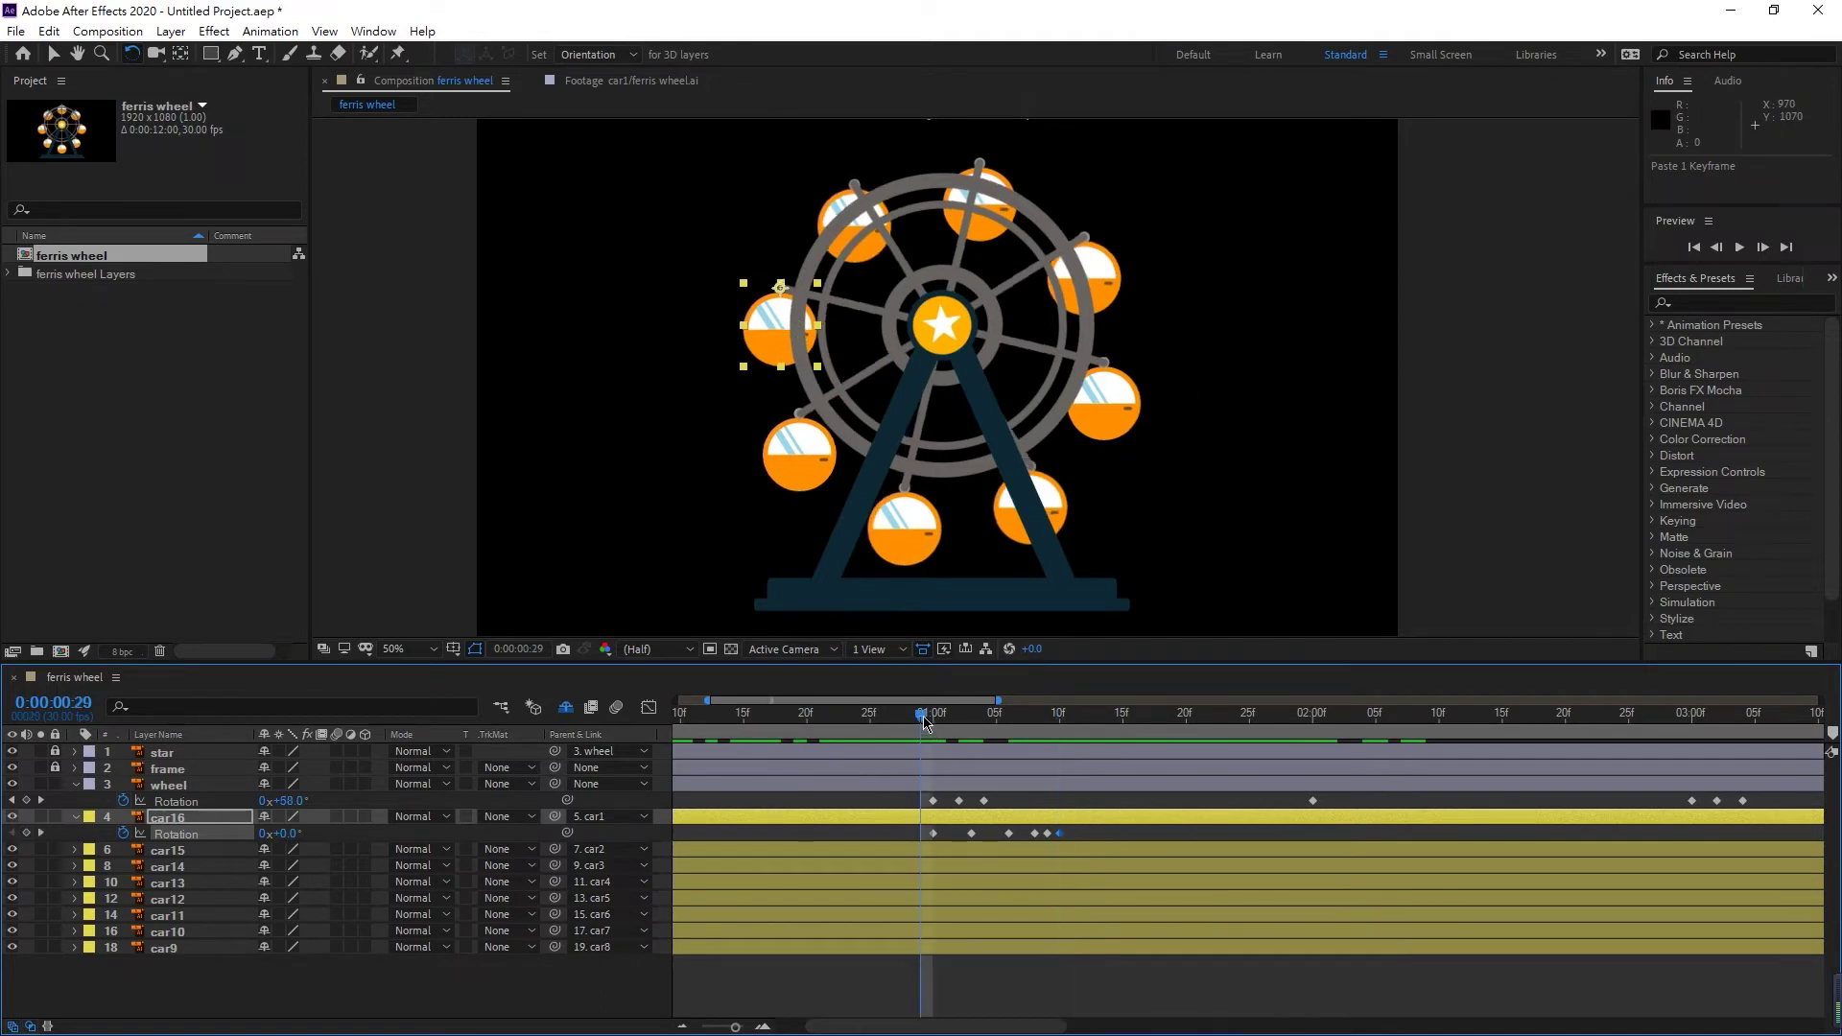
key(space)
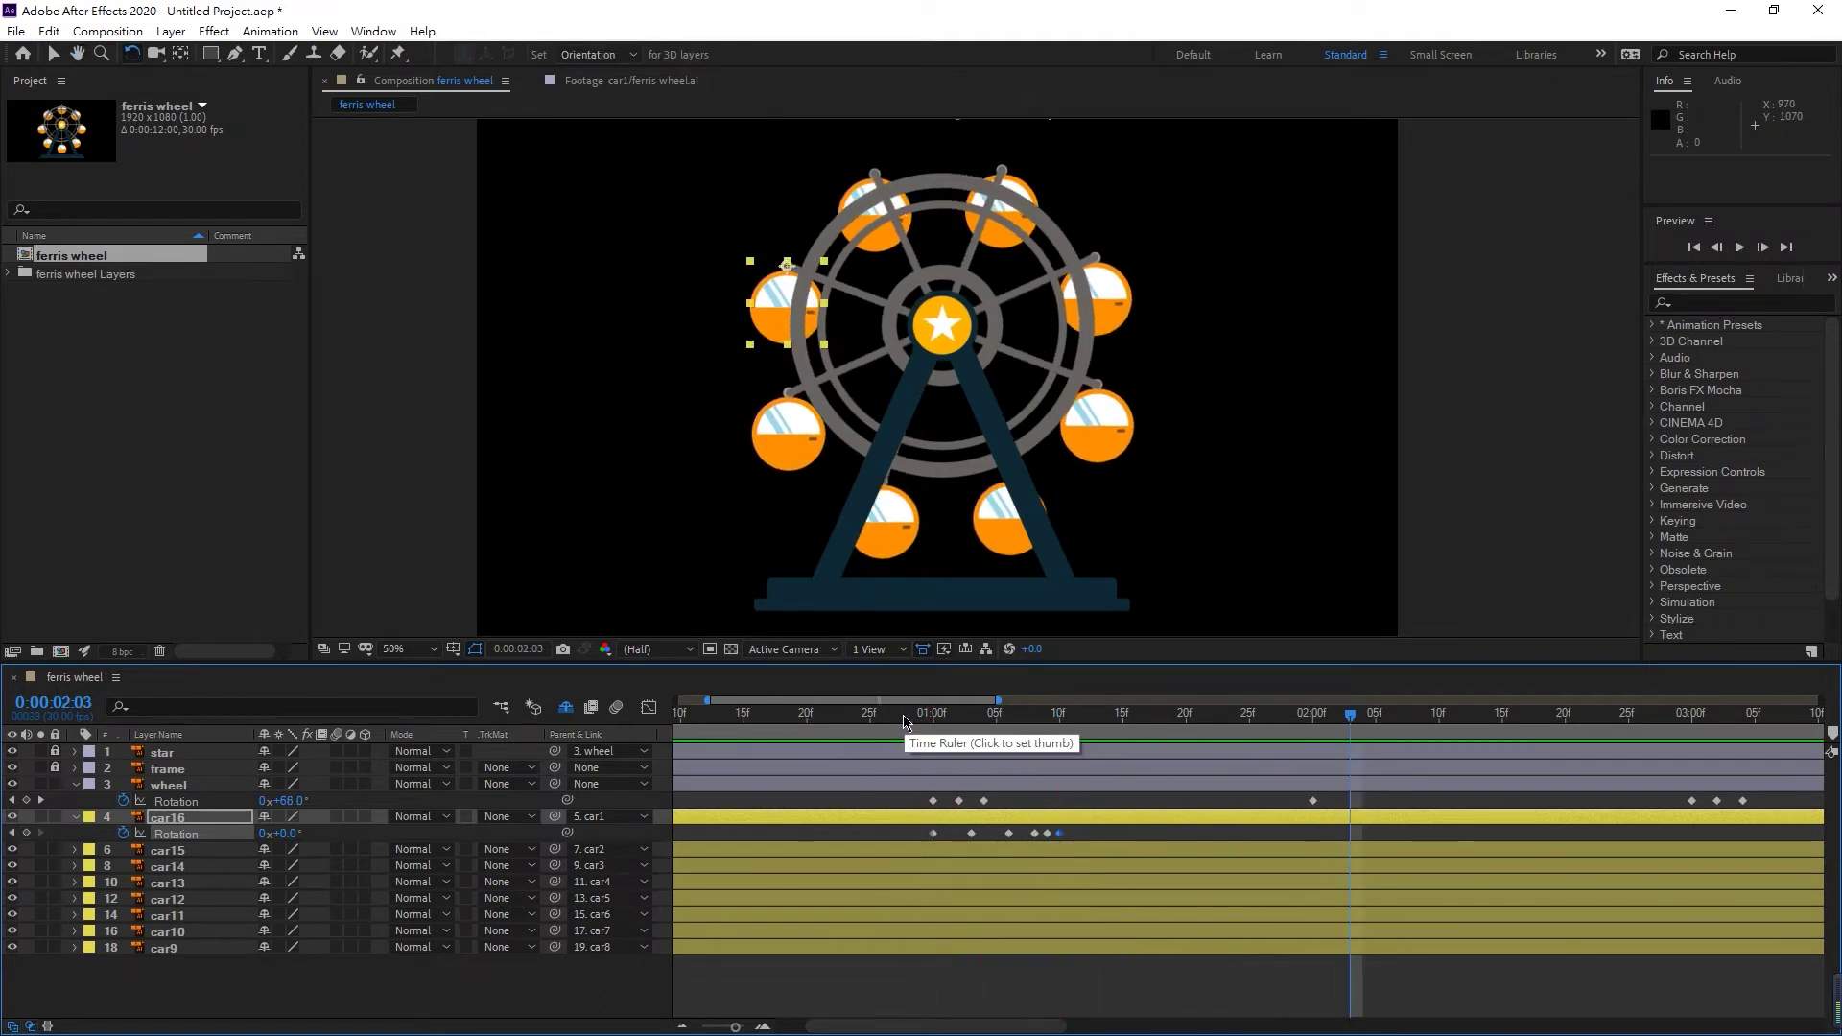
key(Home)
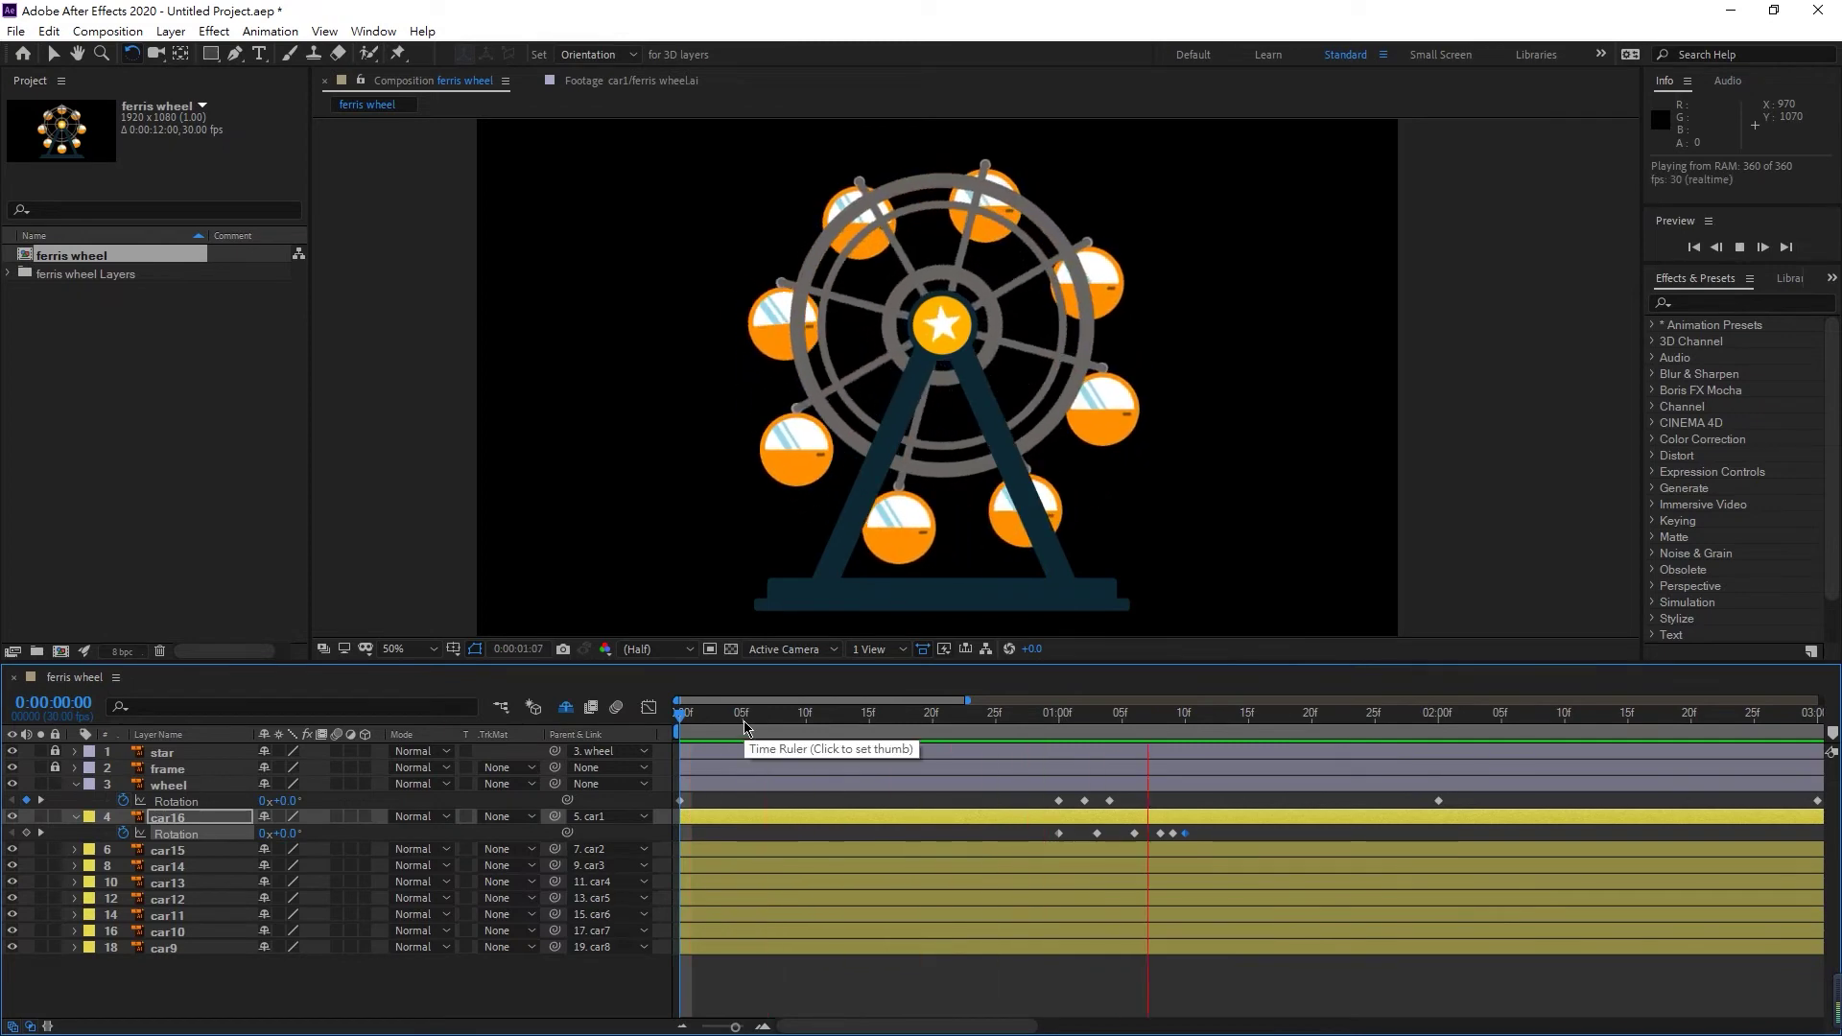
key(space)
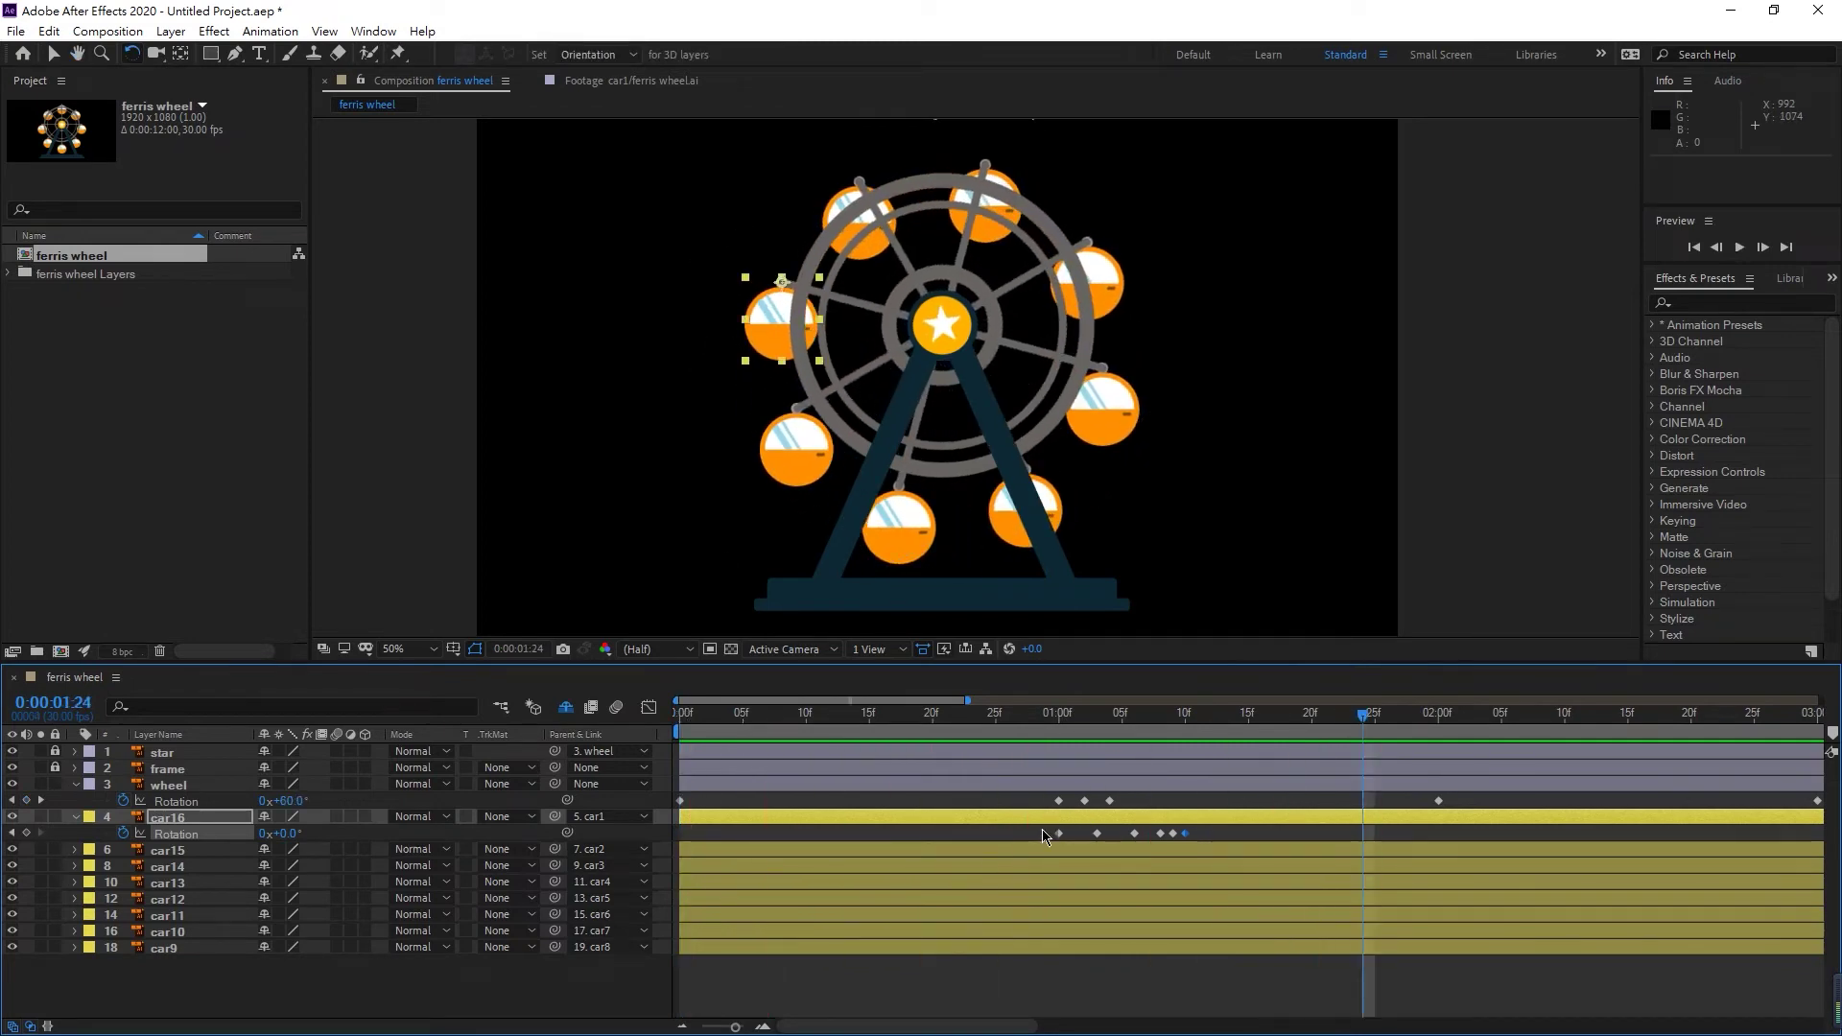
- Stretch all of car16's Rotation keyframes proportionally so the last one lands at 0:00:01:15
drag(1045, 834, 1209, 843)
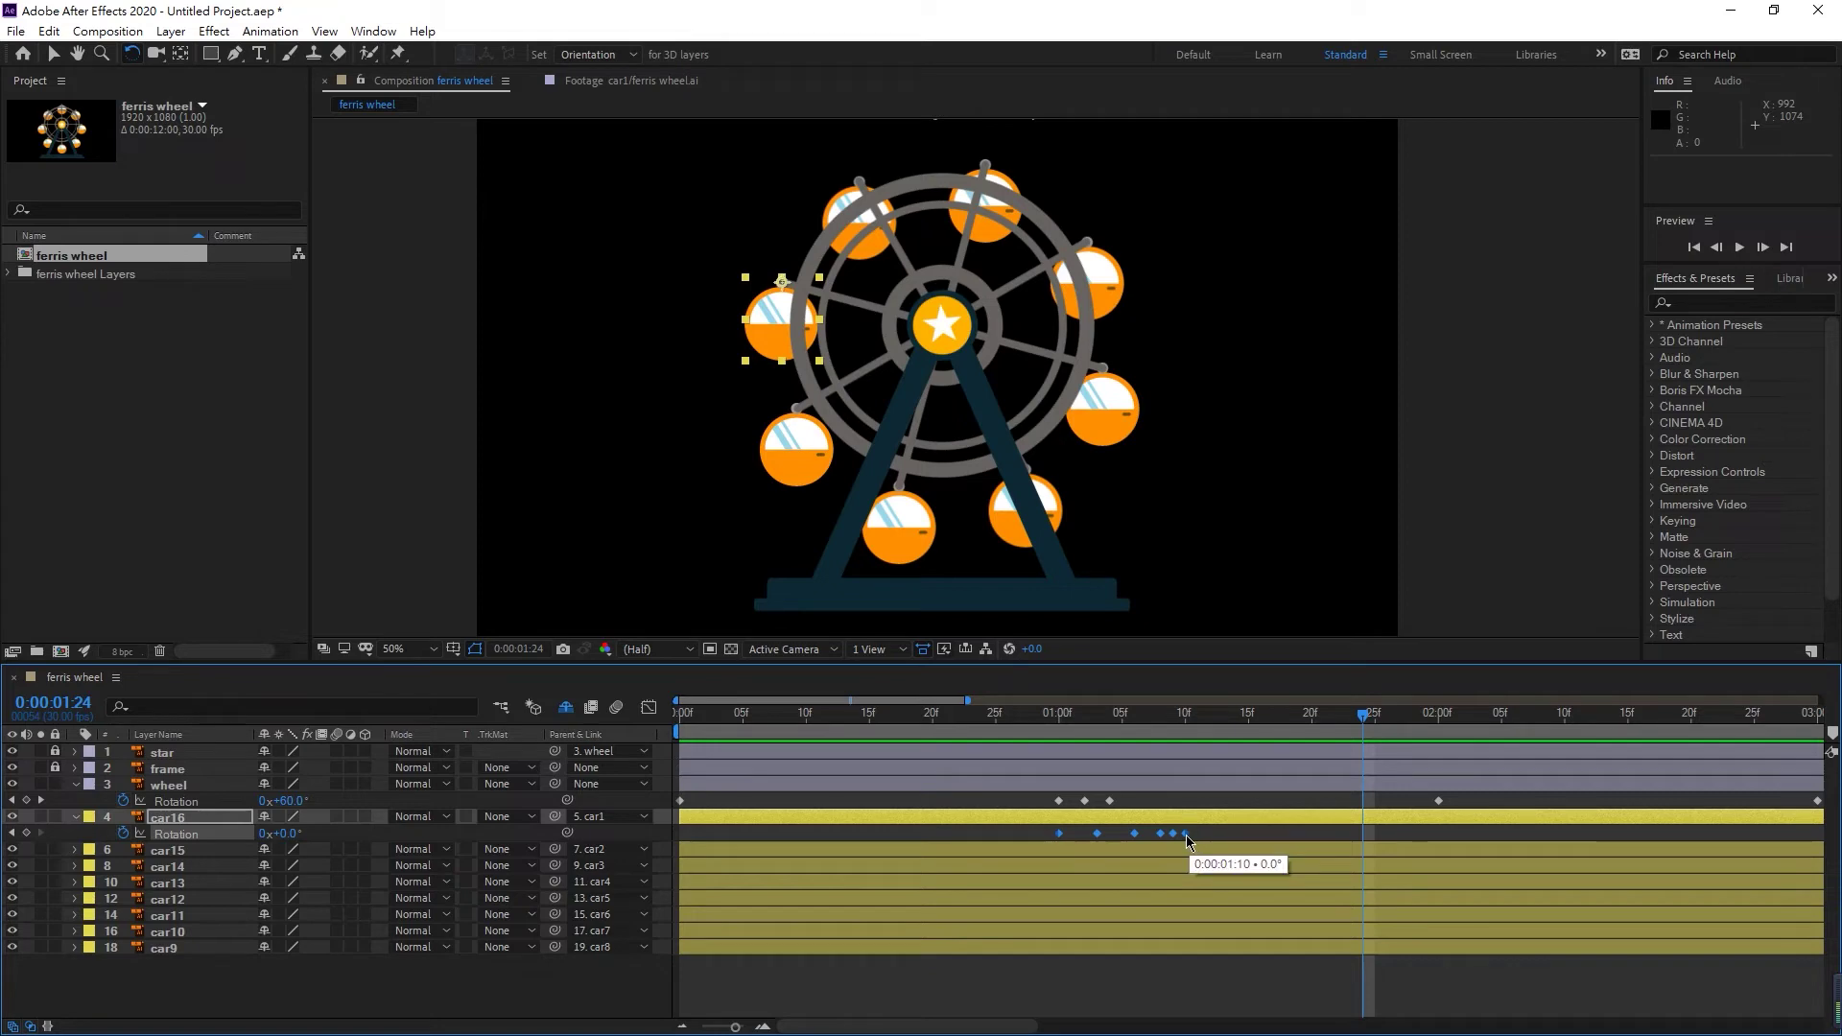
drag(1188, 842, 1249, 841)
click(1267, 843)
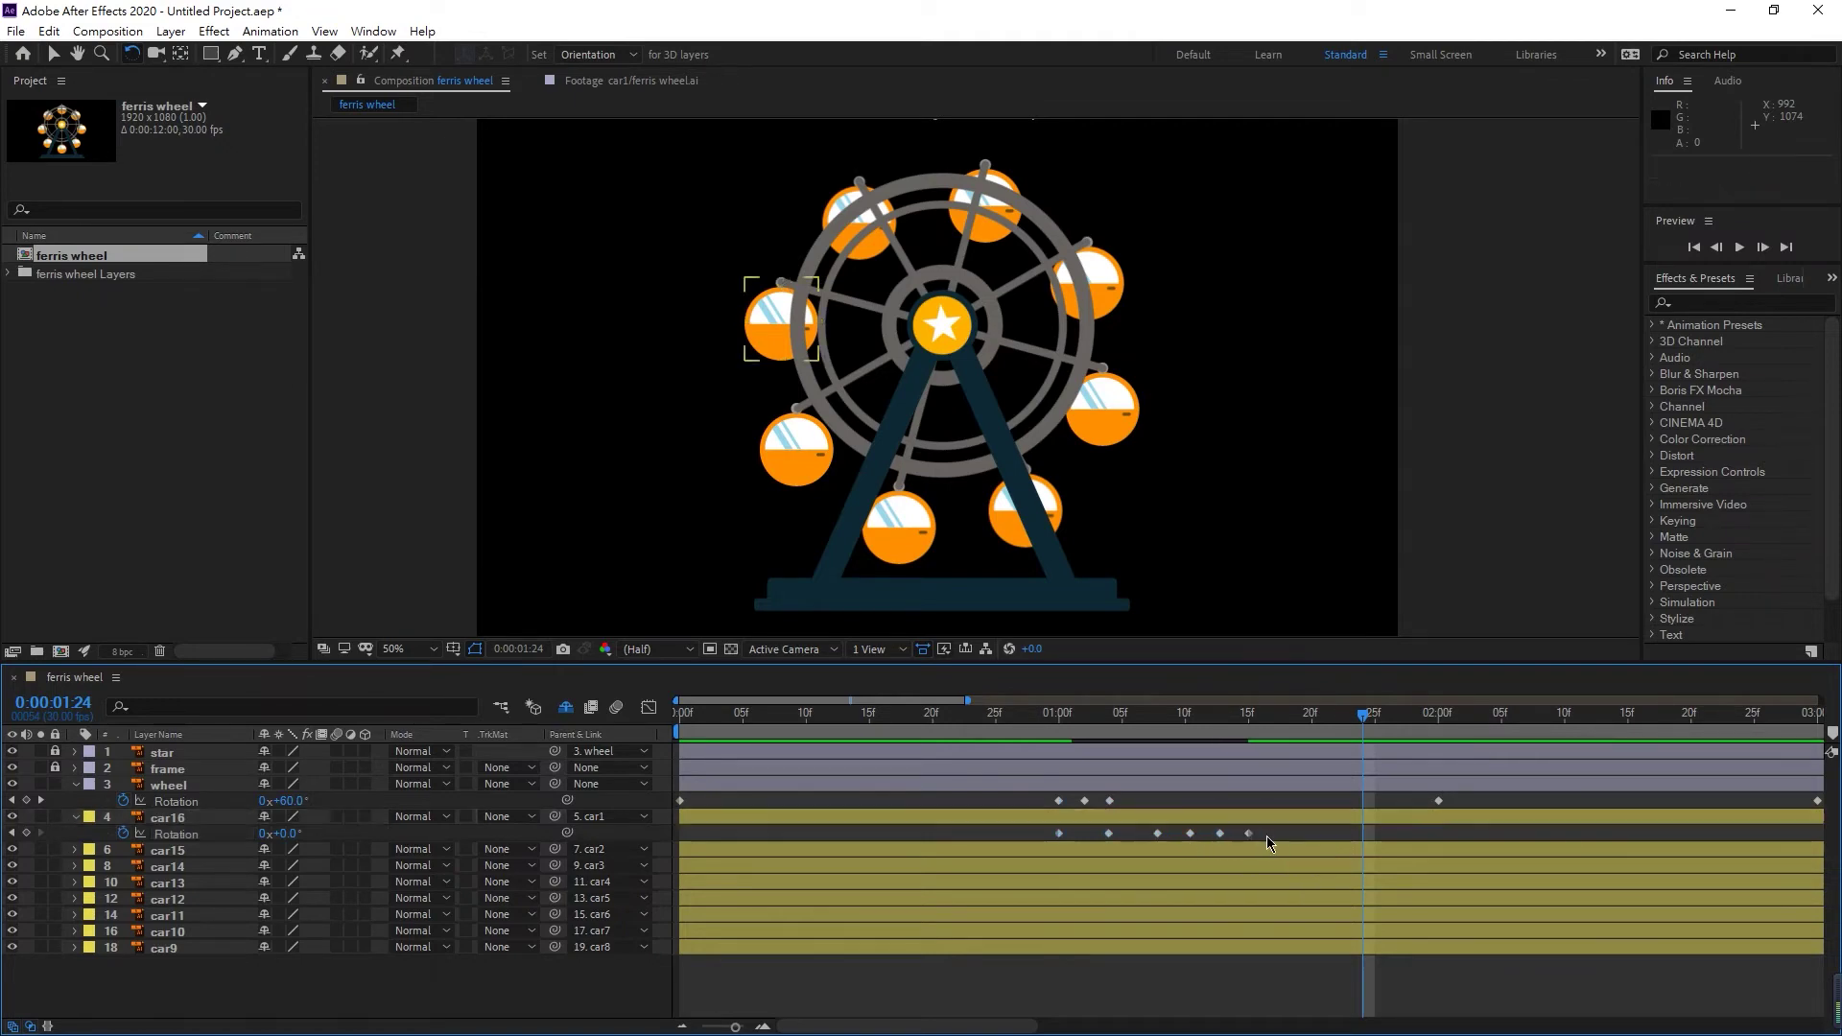
- Preview the retimed car16 swing, restarting playback from around 0:00:00:24
key(space)
click(986, 735)
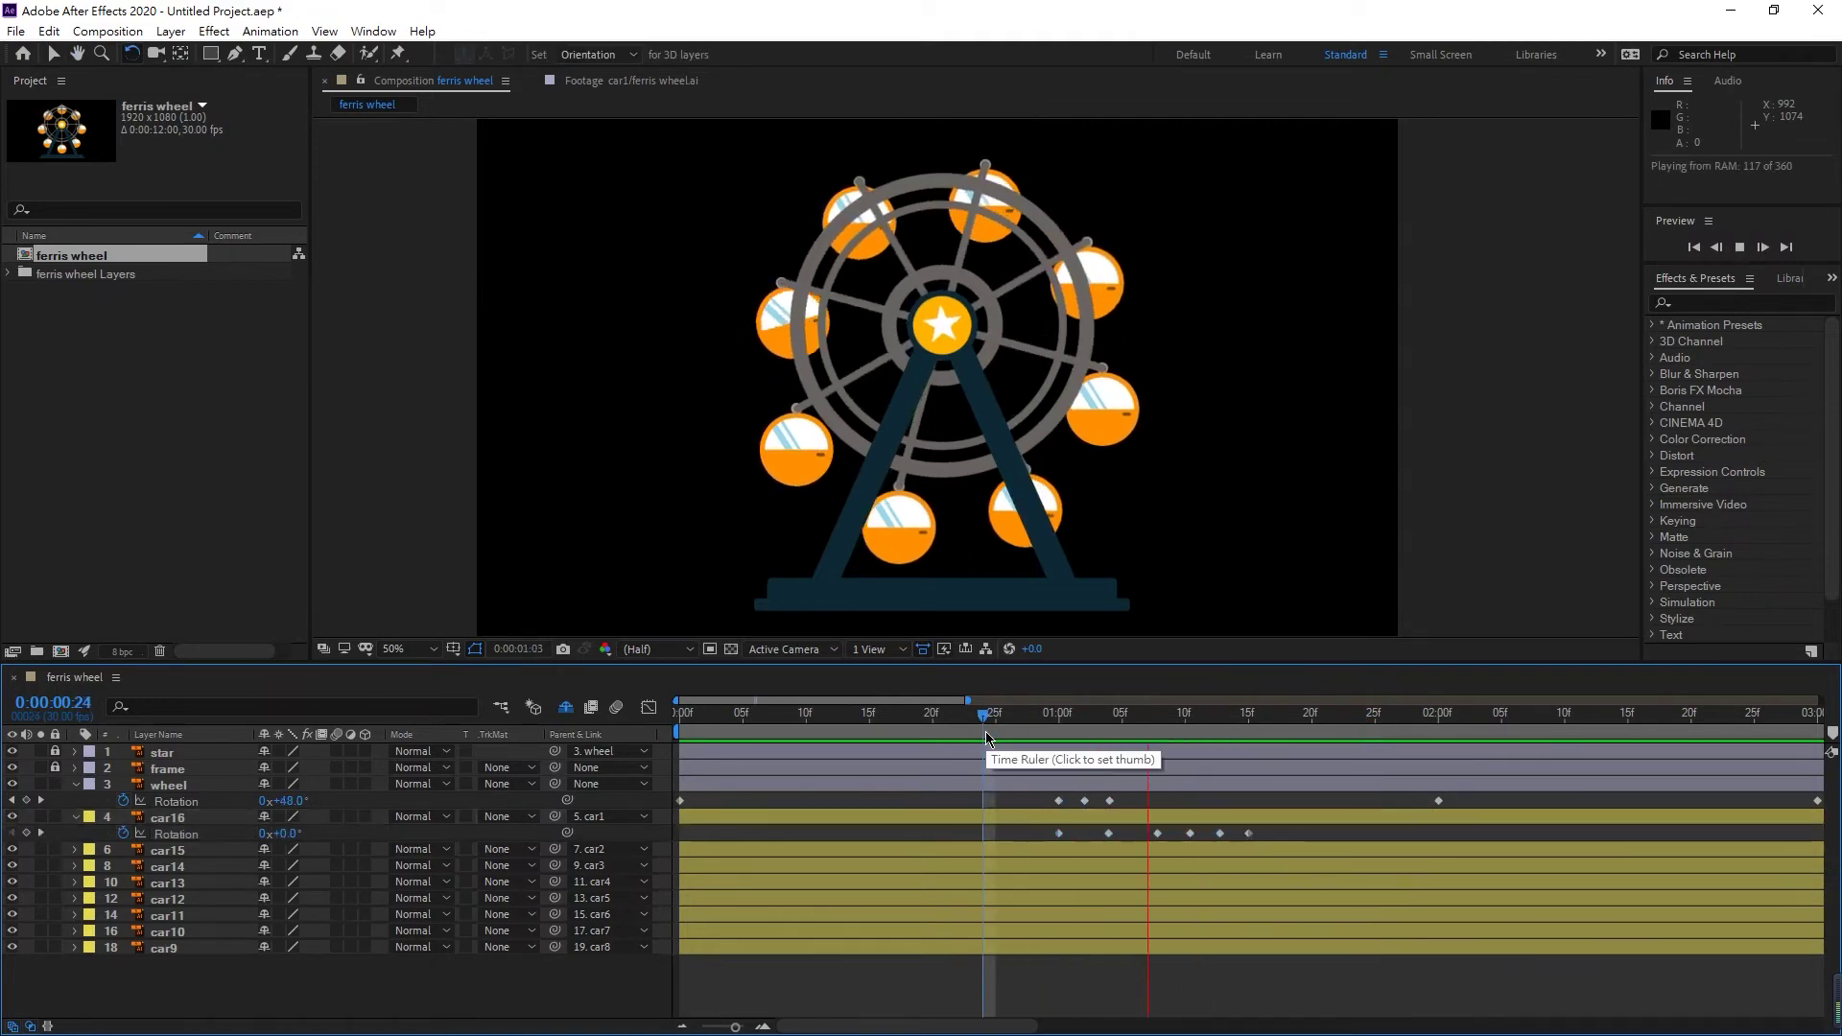
key(space)
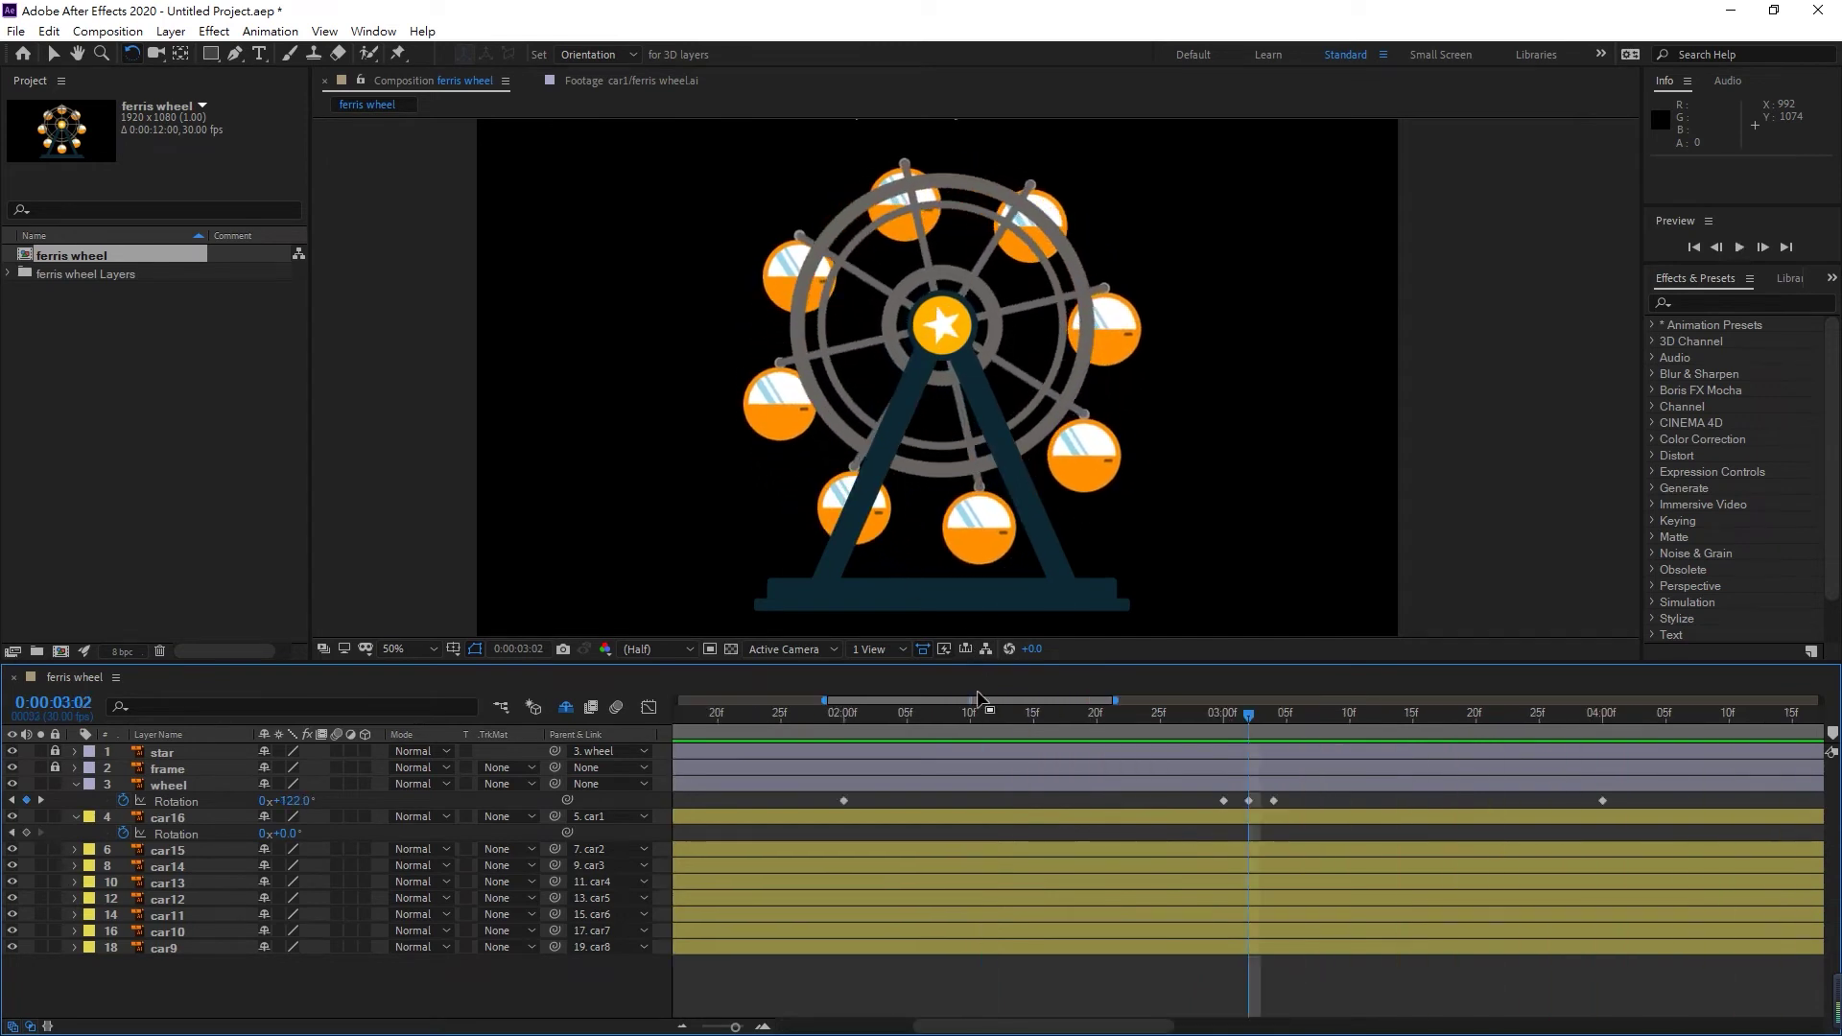
key(space)
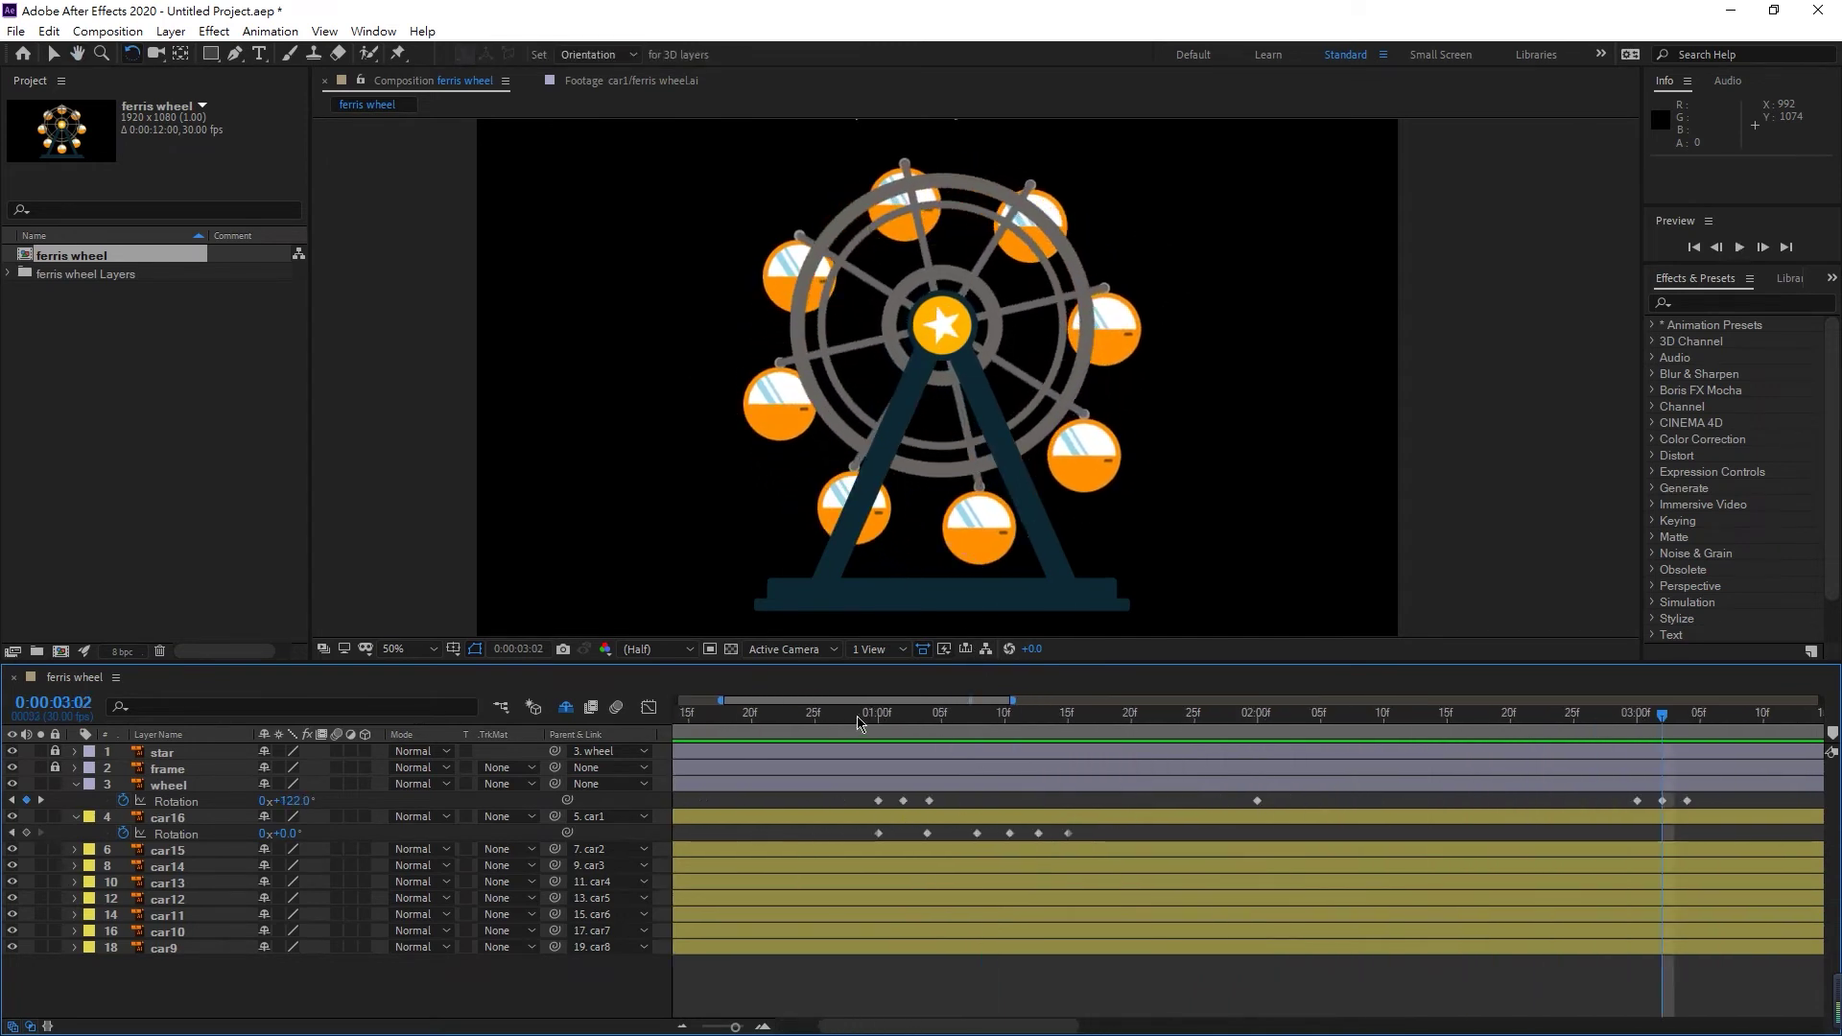
key(space)
- Copy car16's six Rotation keyframes and paste them at 0:00:03:00, in line with the wheel's keyframe
key(minus)
key(minus)
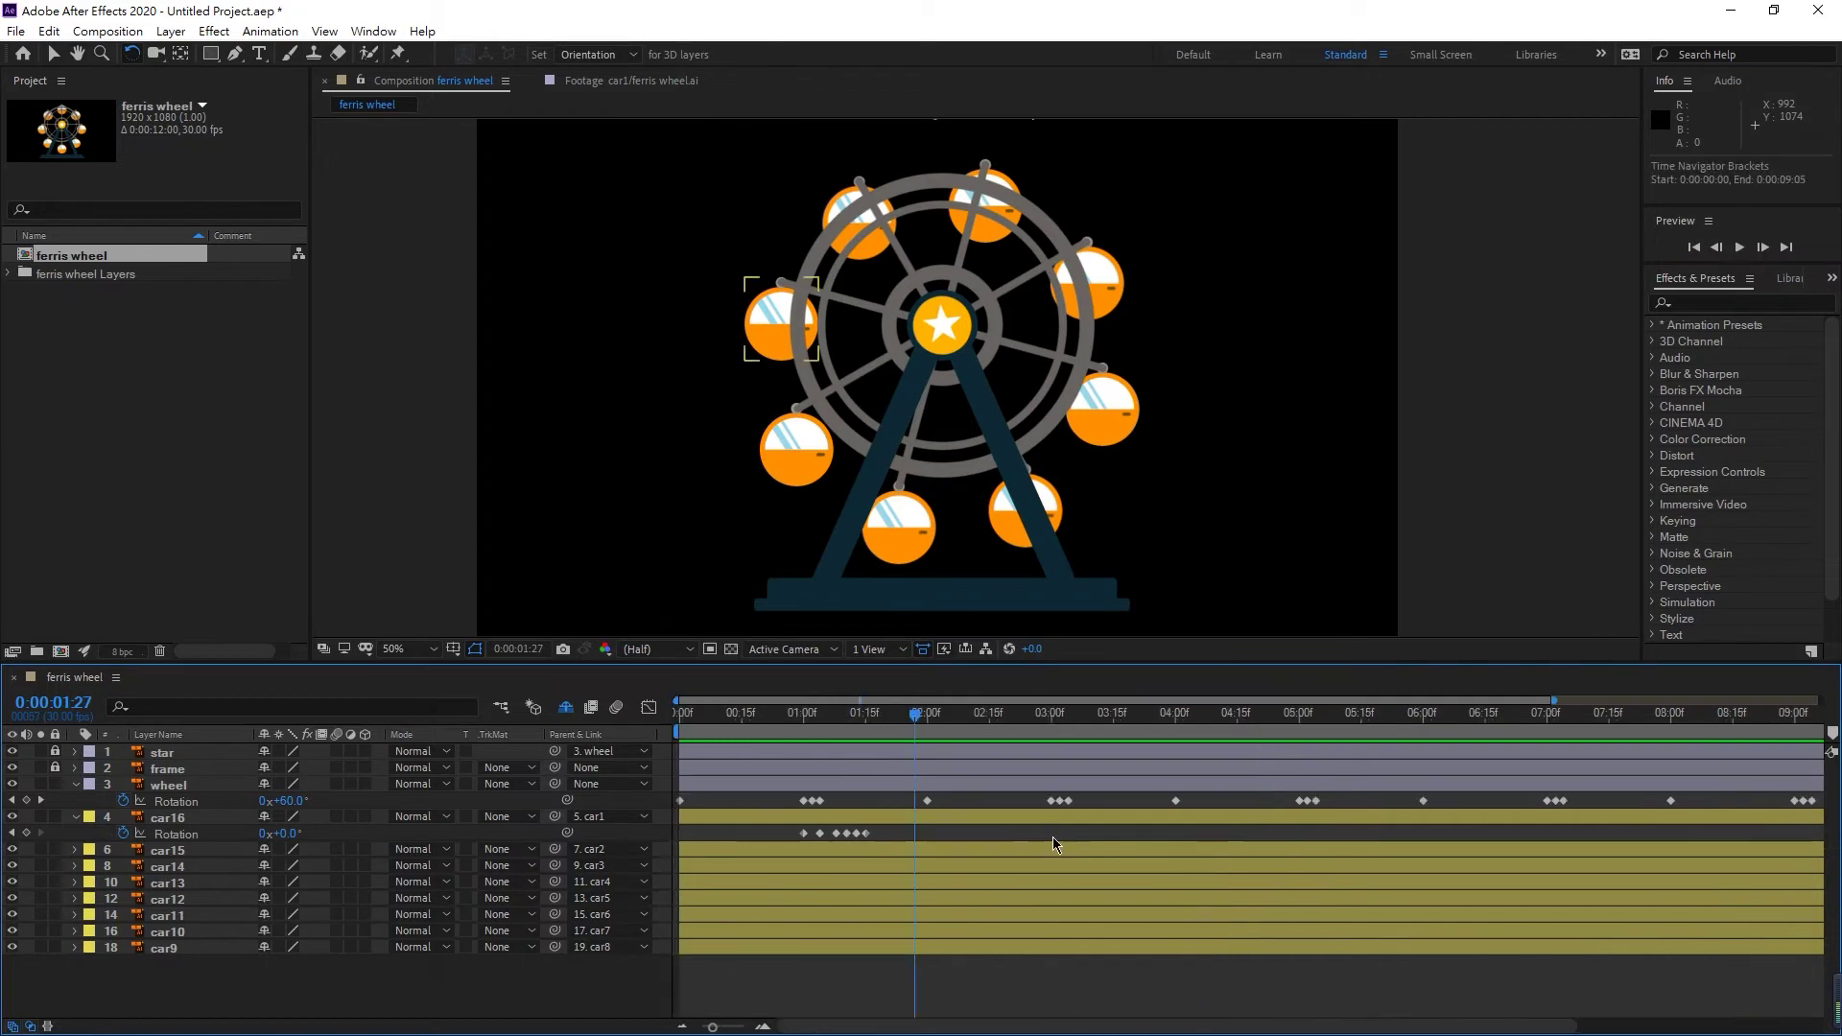
drag(751, 833, 844, 838)
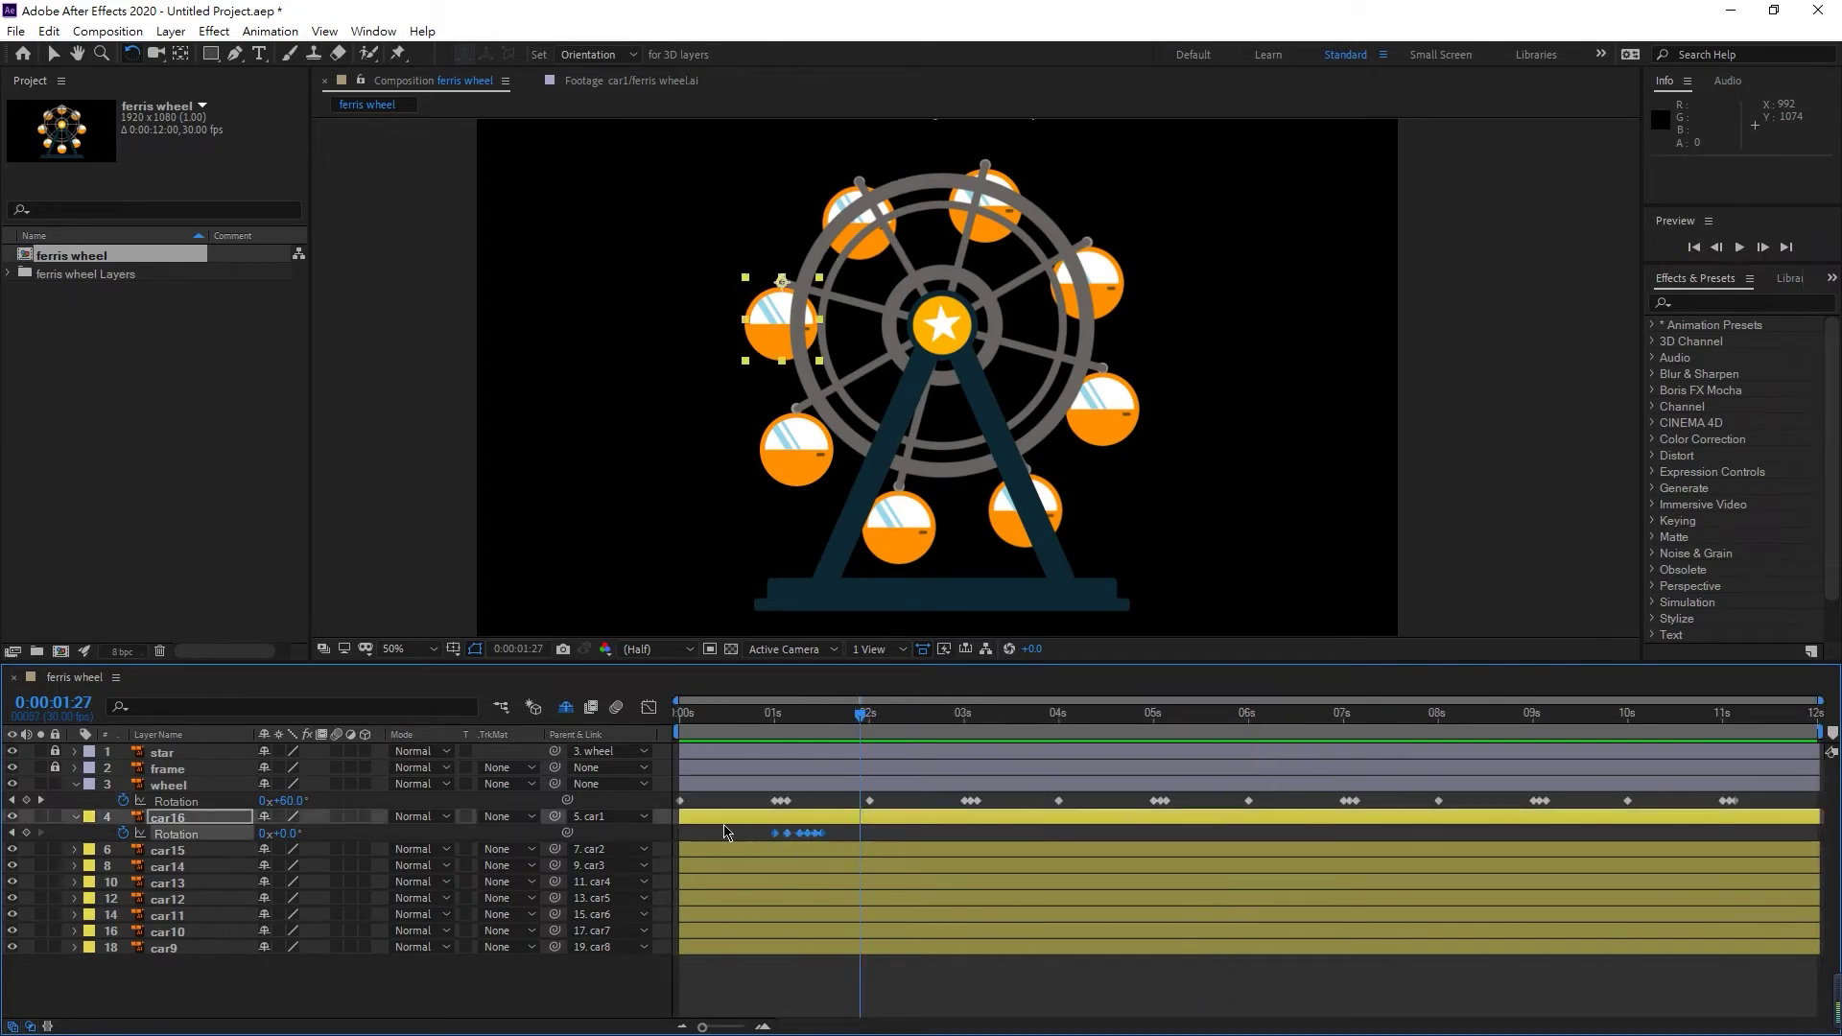
key(ctrl+c)
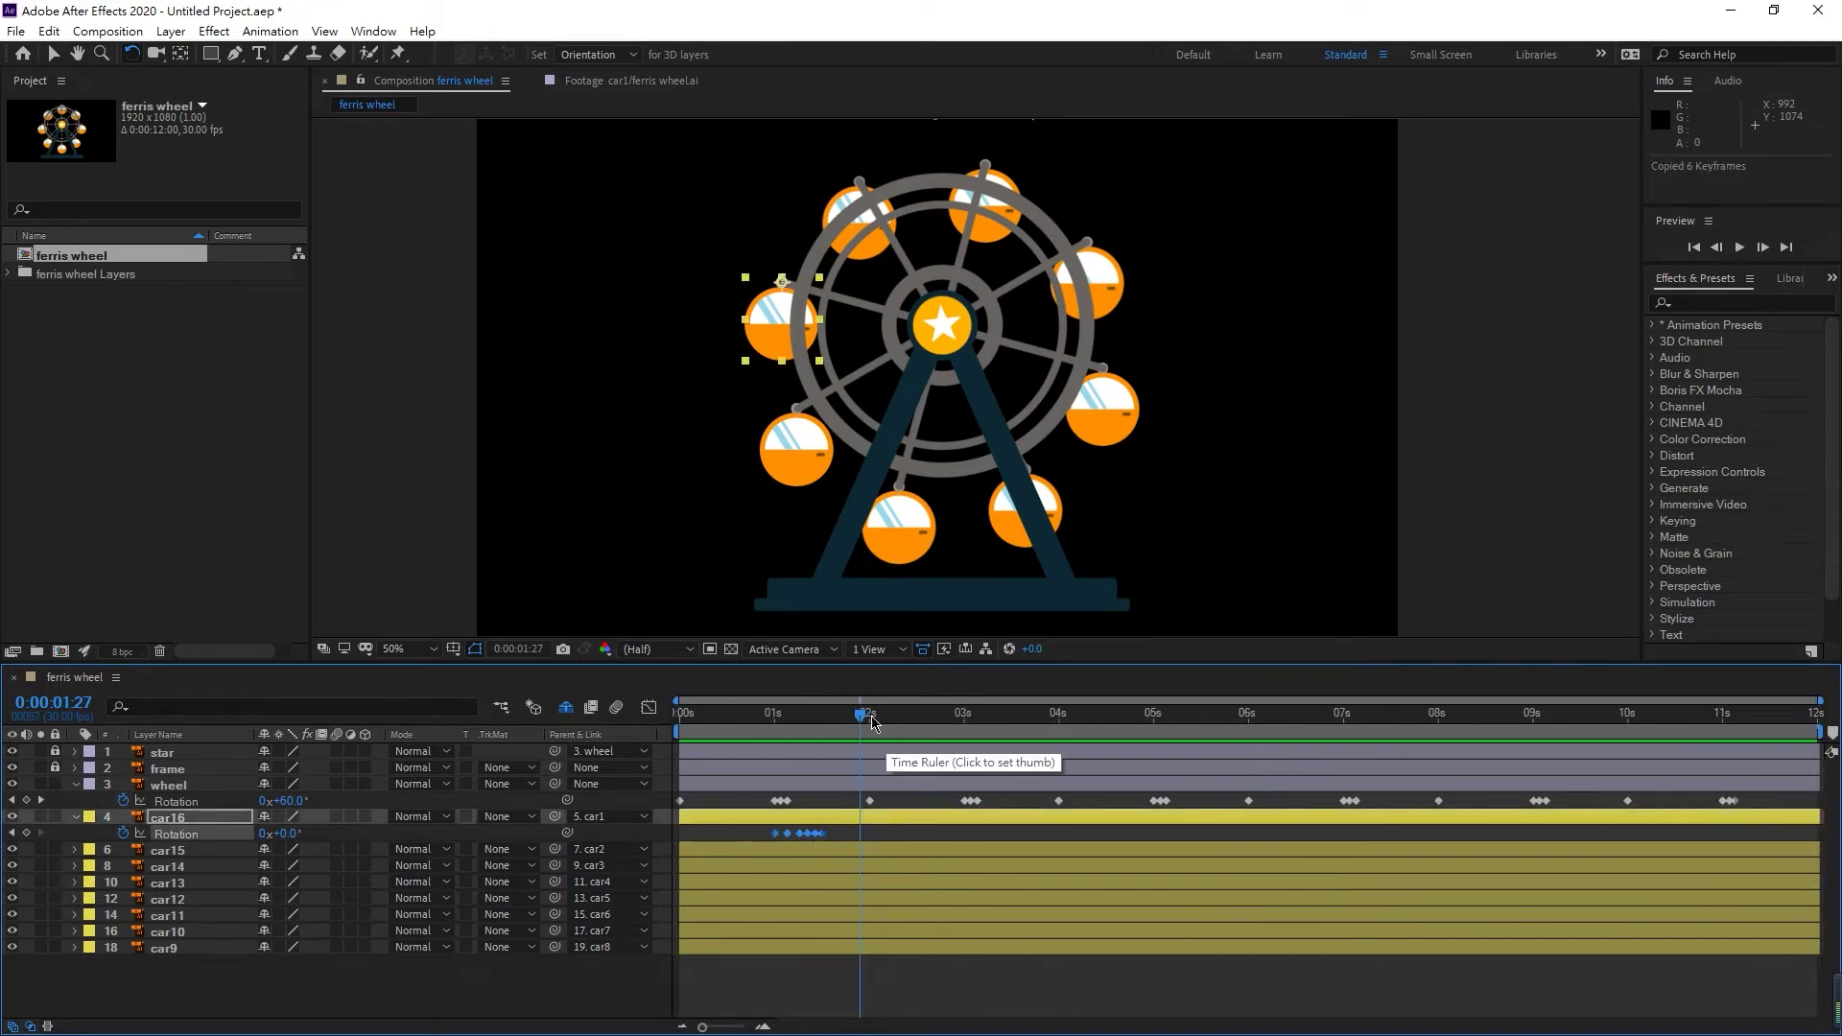
click(919, 722)
drag(933, 727, 964, 731)
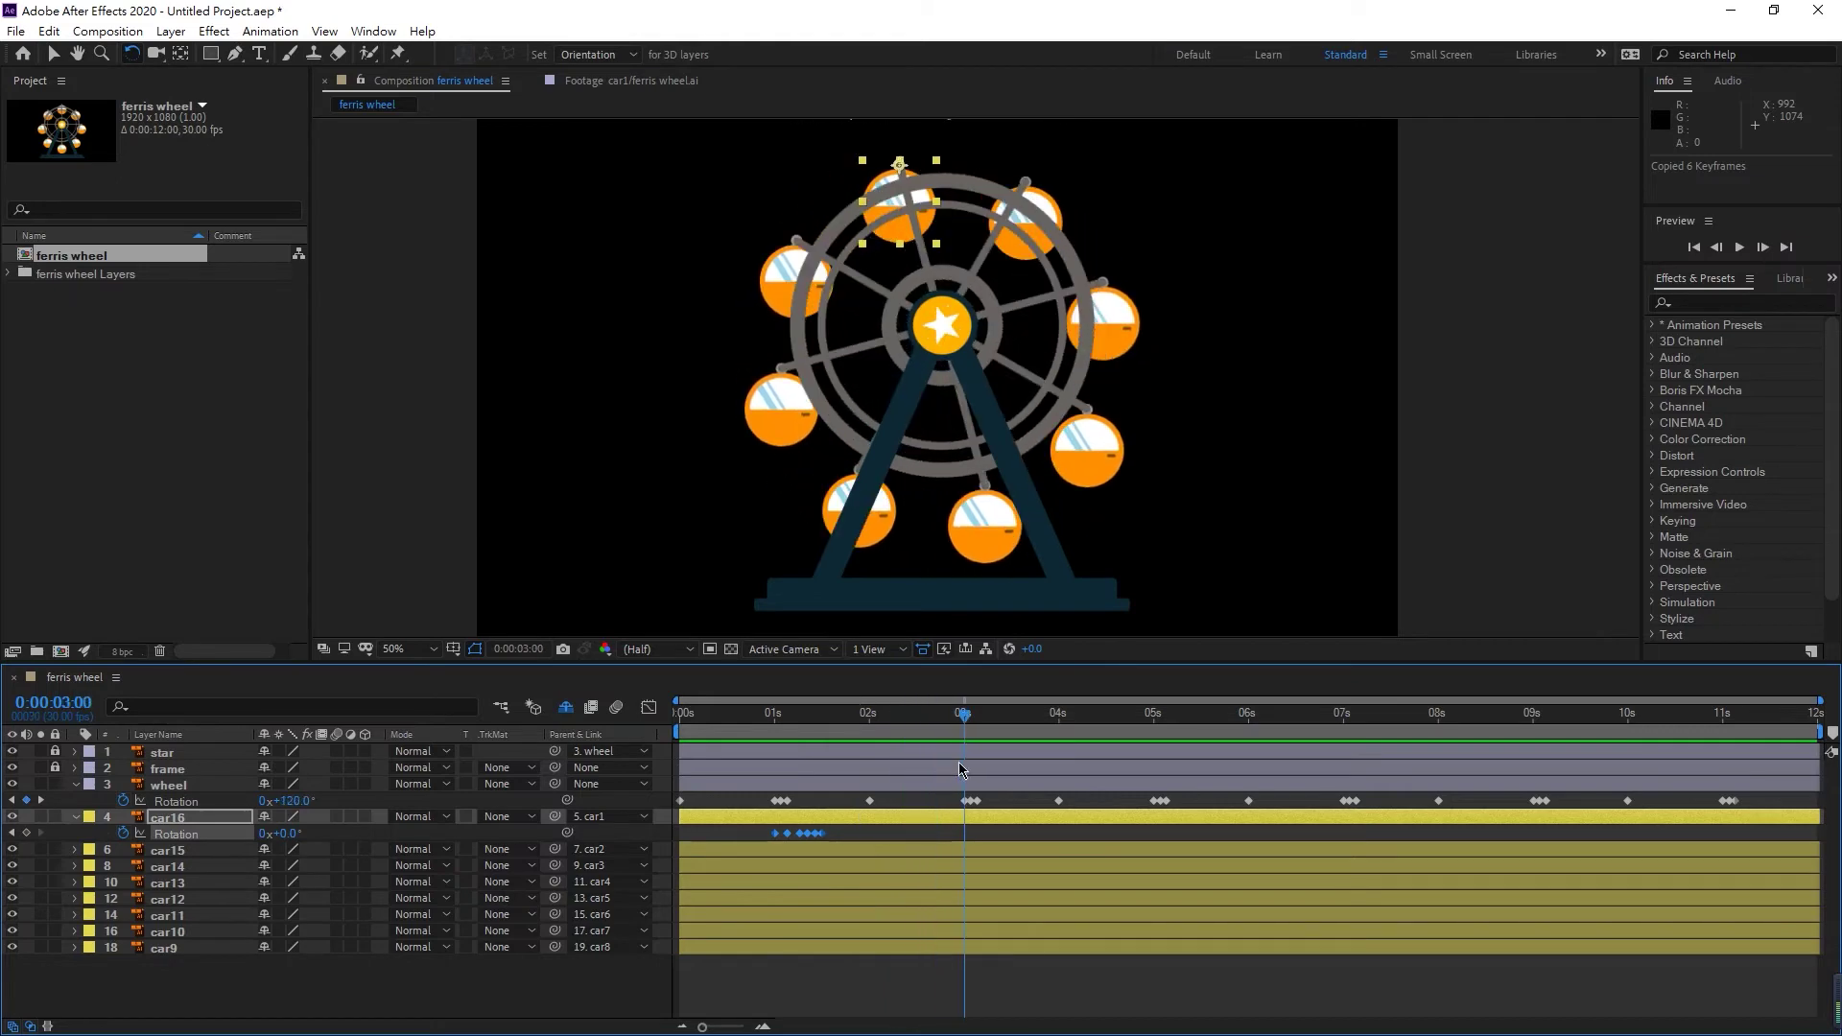
key(equal)
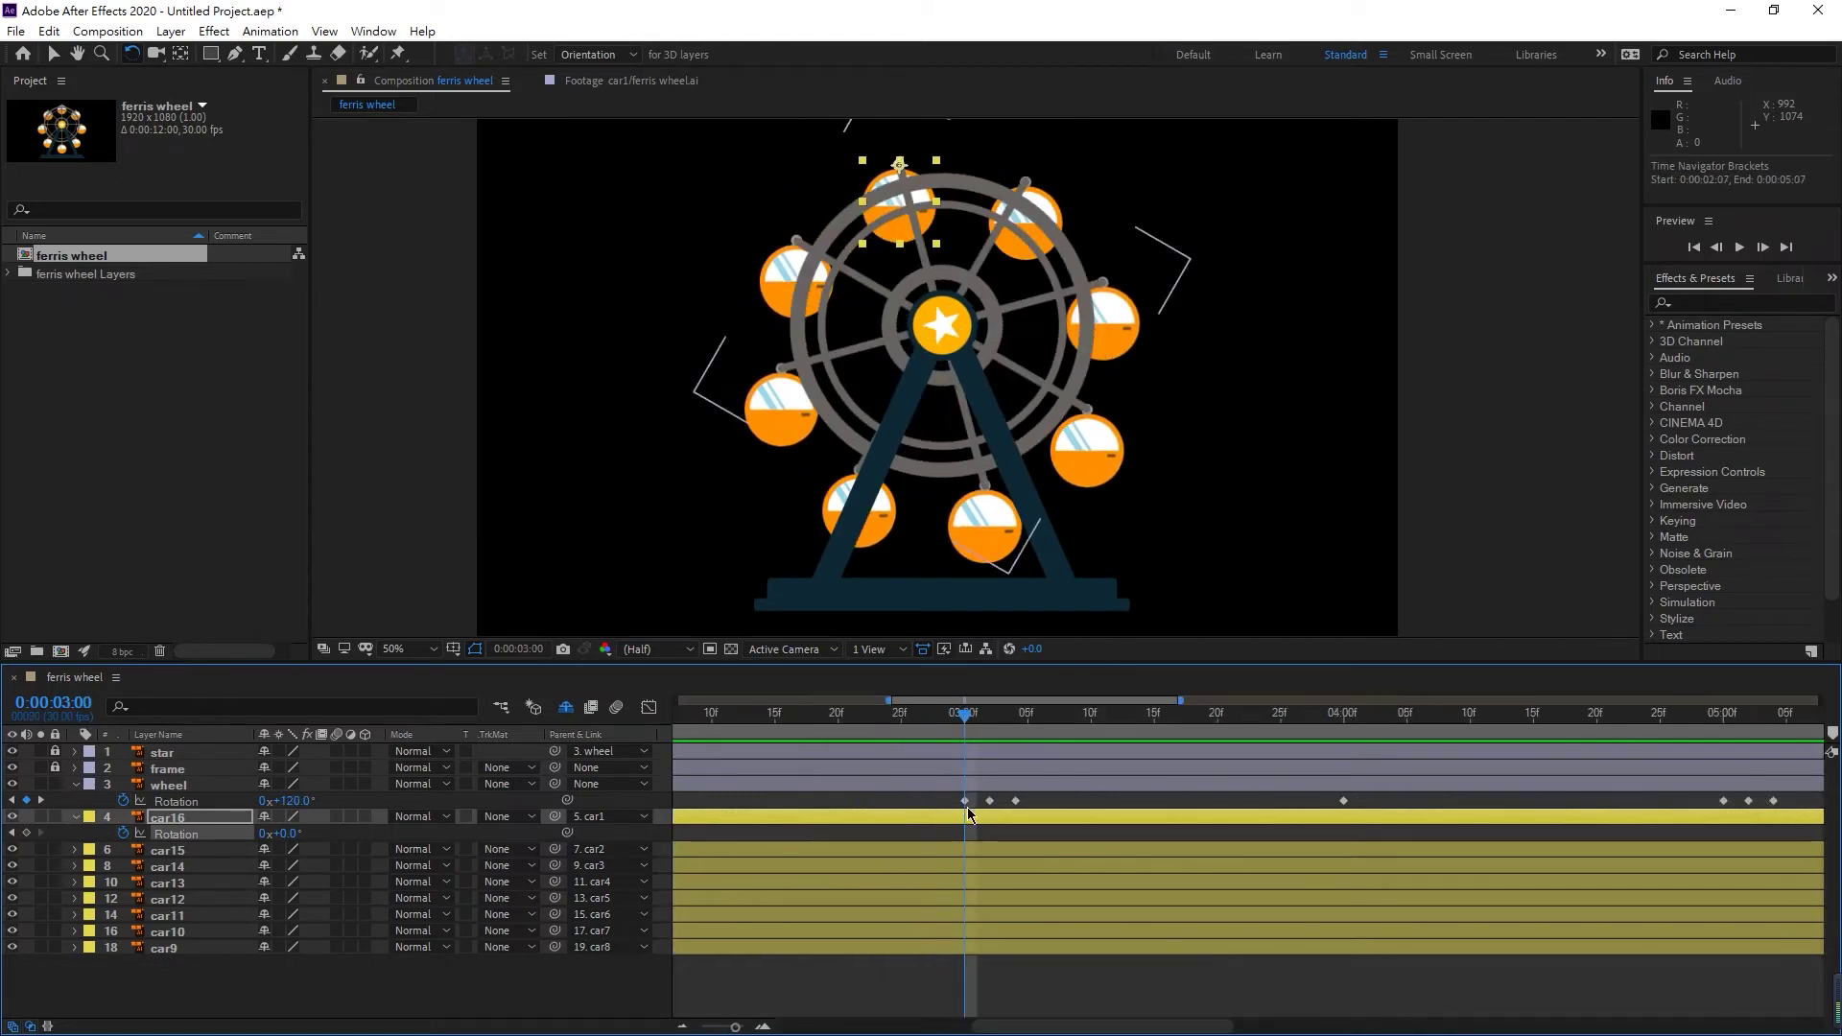
mouse_move(968, 815)
key(ctrl+v)
key(minus)
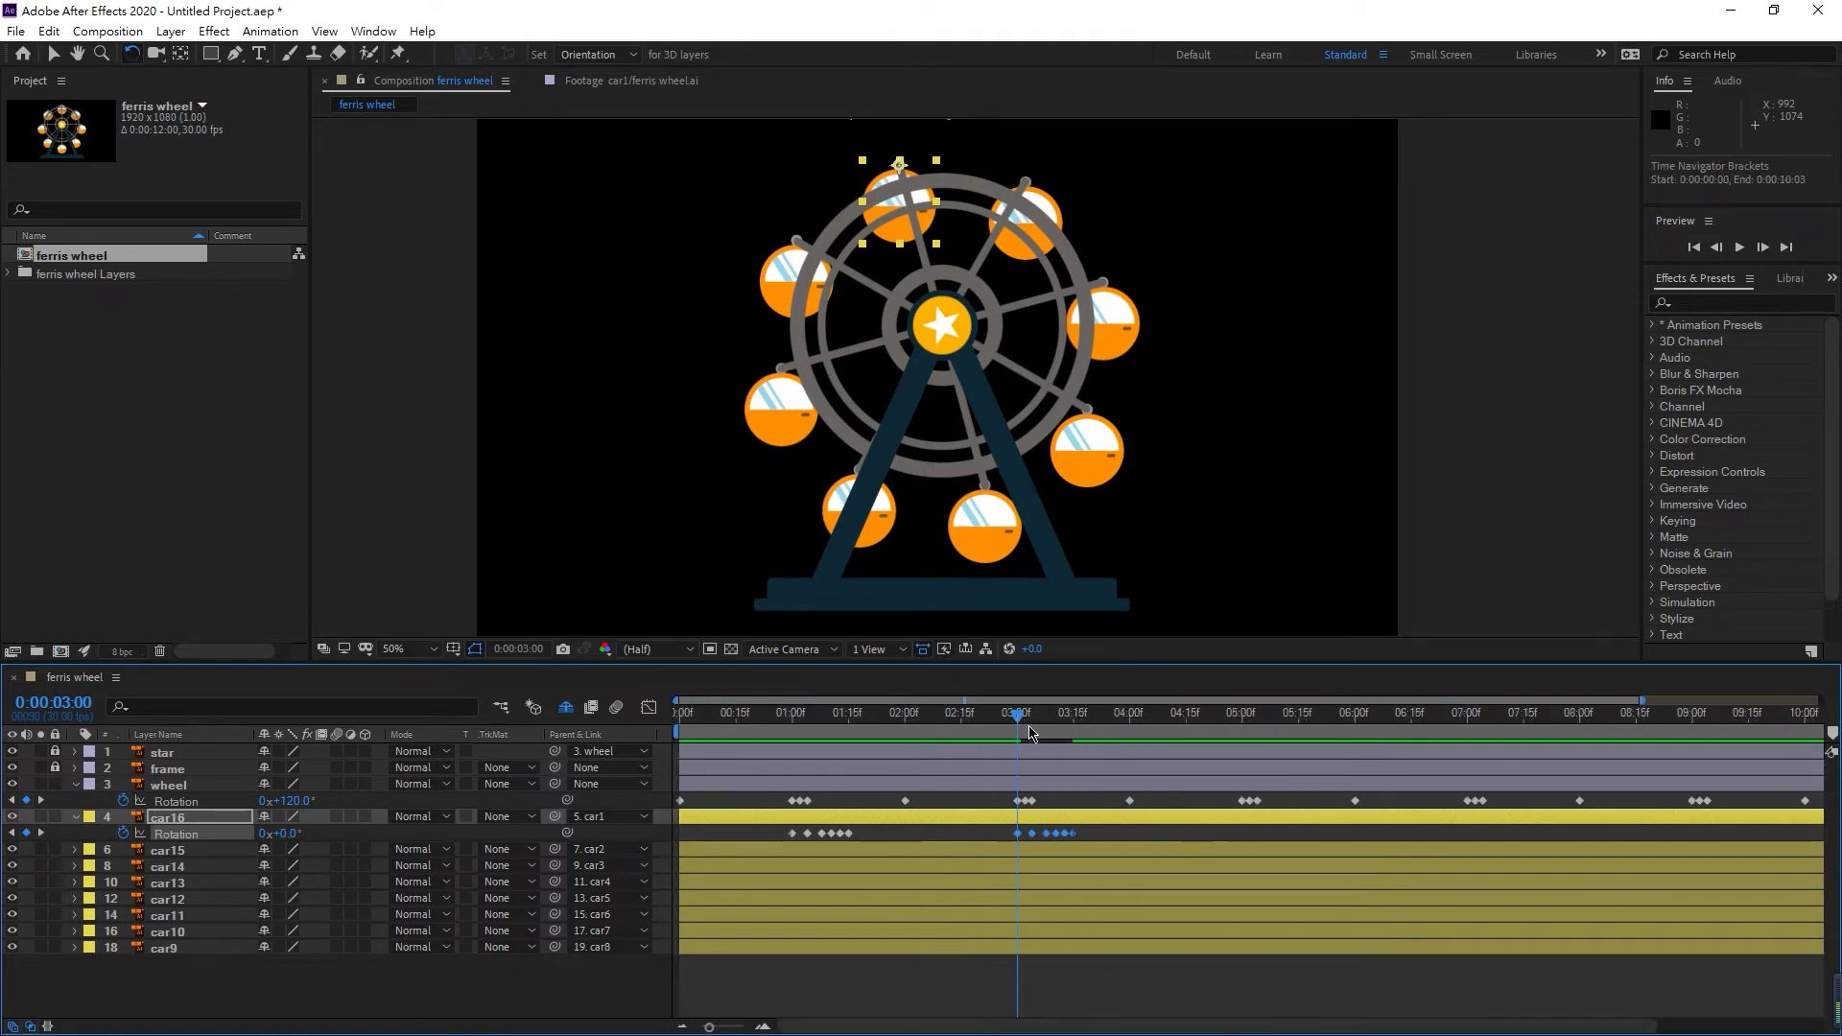
- Preview car16's repeated swing around the wheel's stop at 0:00:03:00
drag(1018, 717, 1072, 725)
key(space)
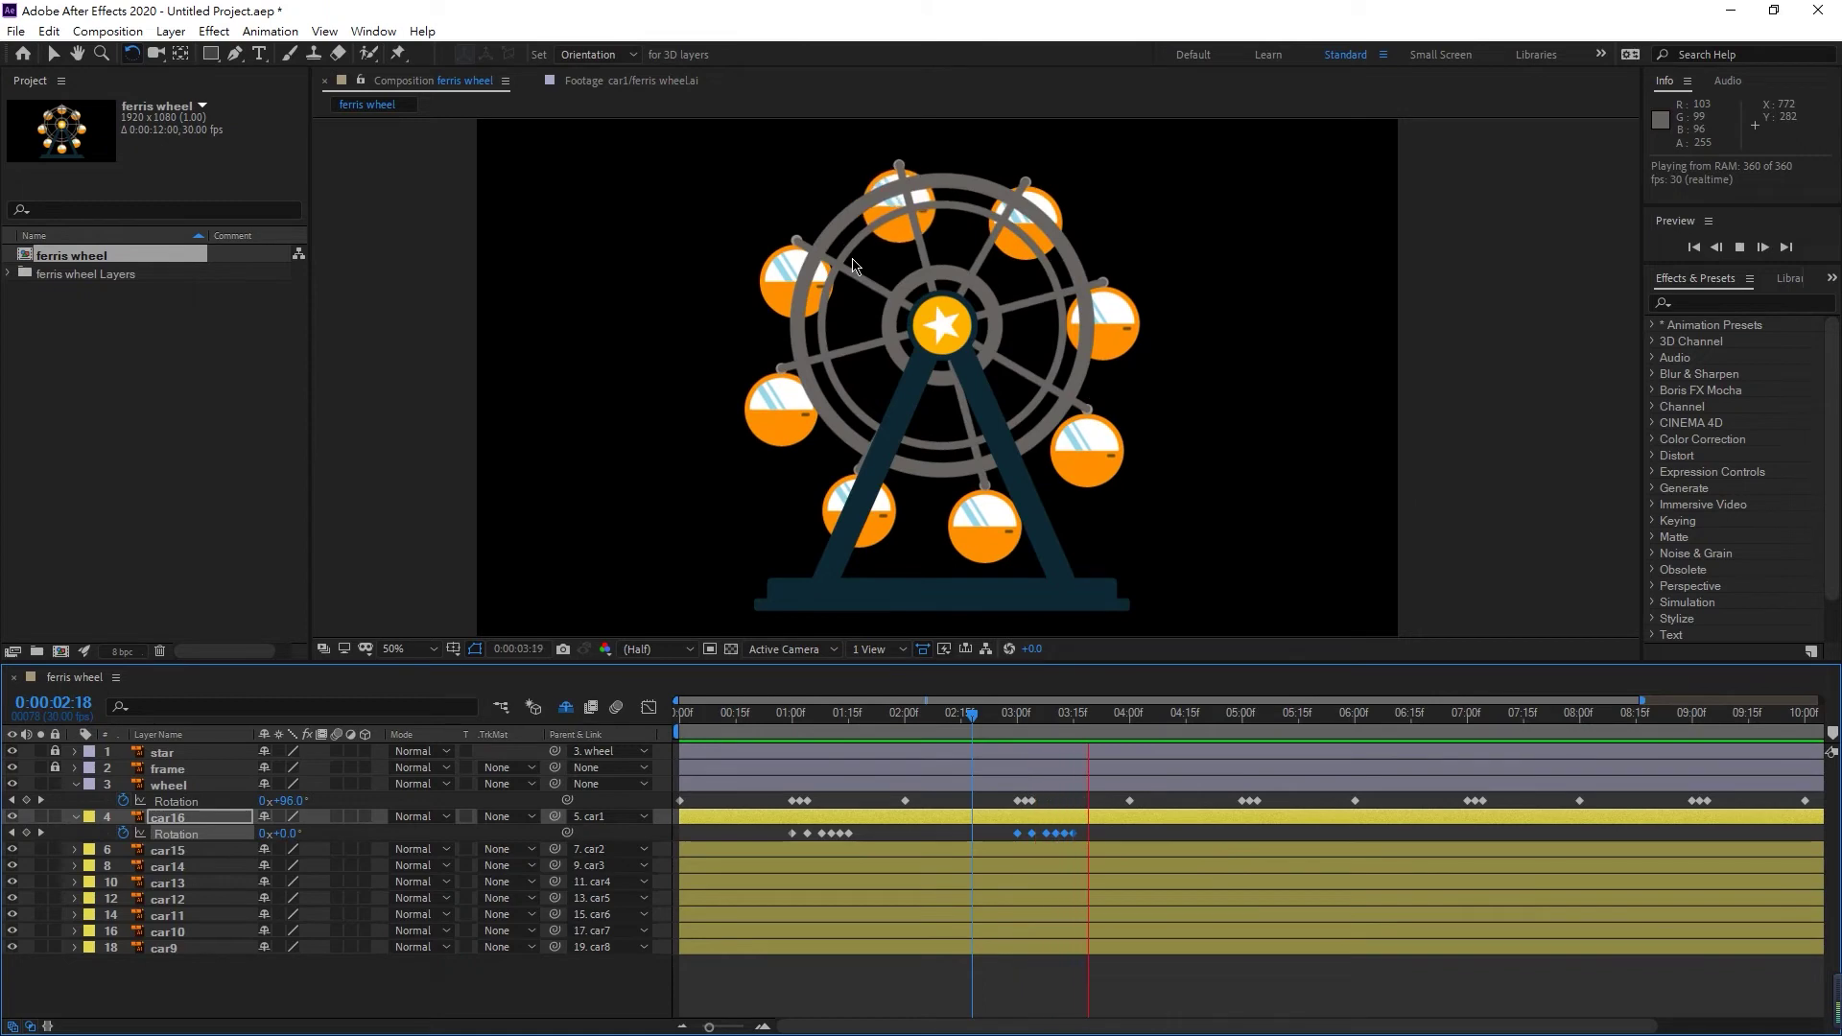
key(space)
- Paste the six swing keyframes onto car16's Rotation at 0:00:05:00
scroll(1078, 802, right, 2)
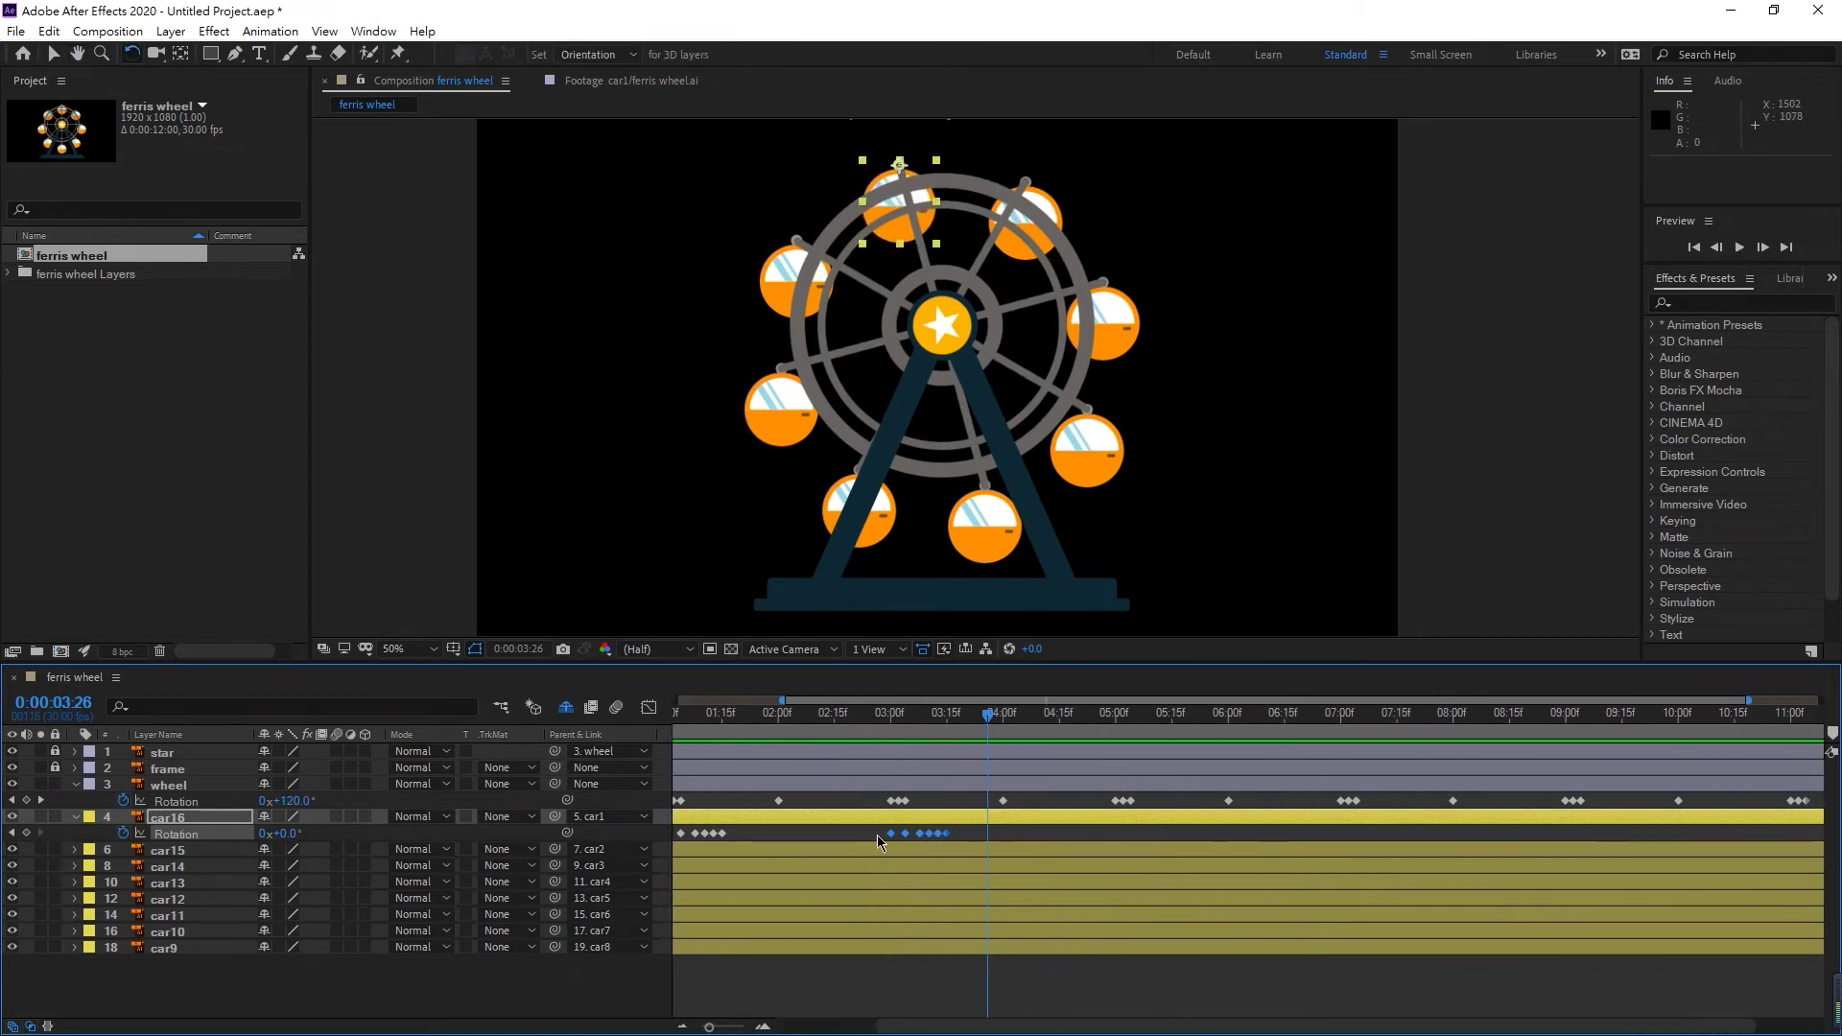
key(w)
click(1115, 718)
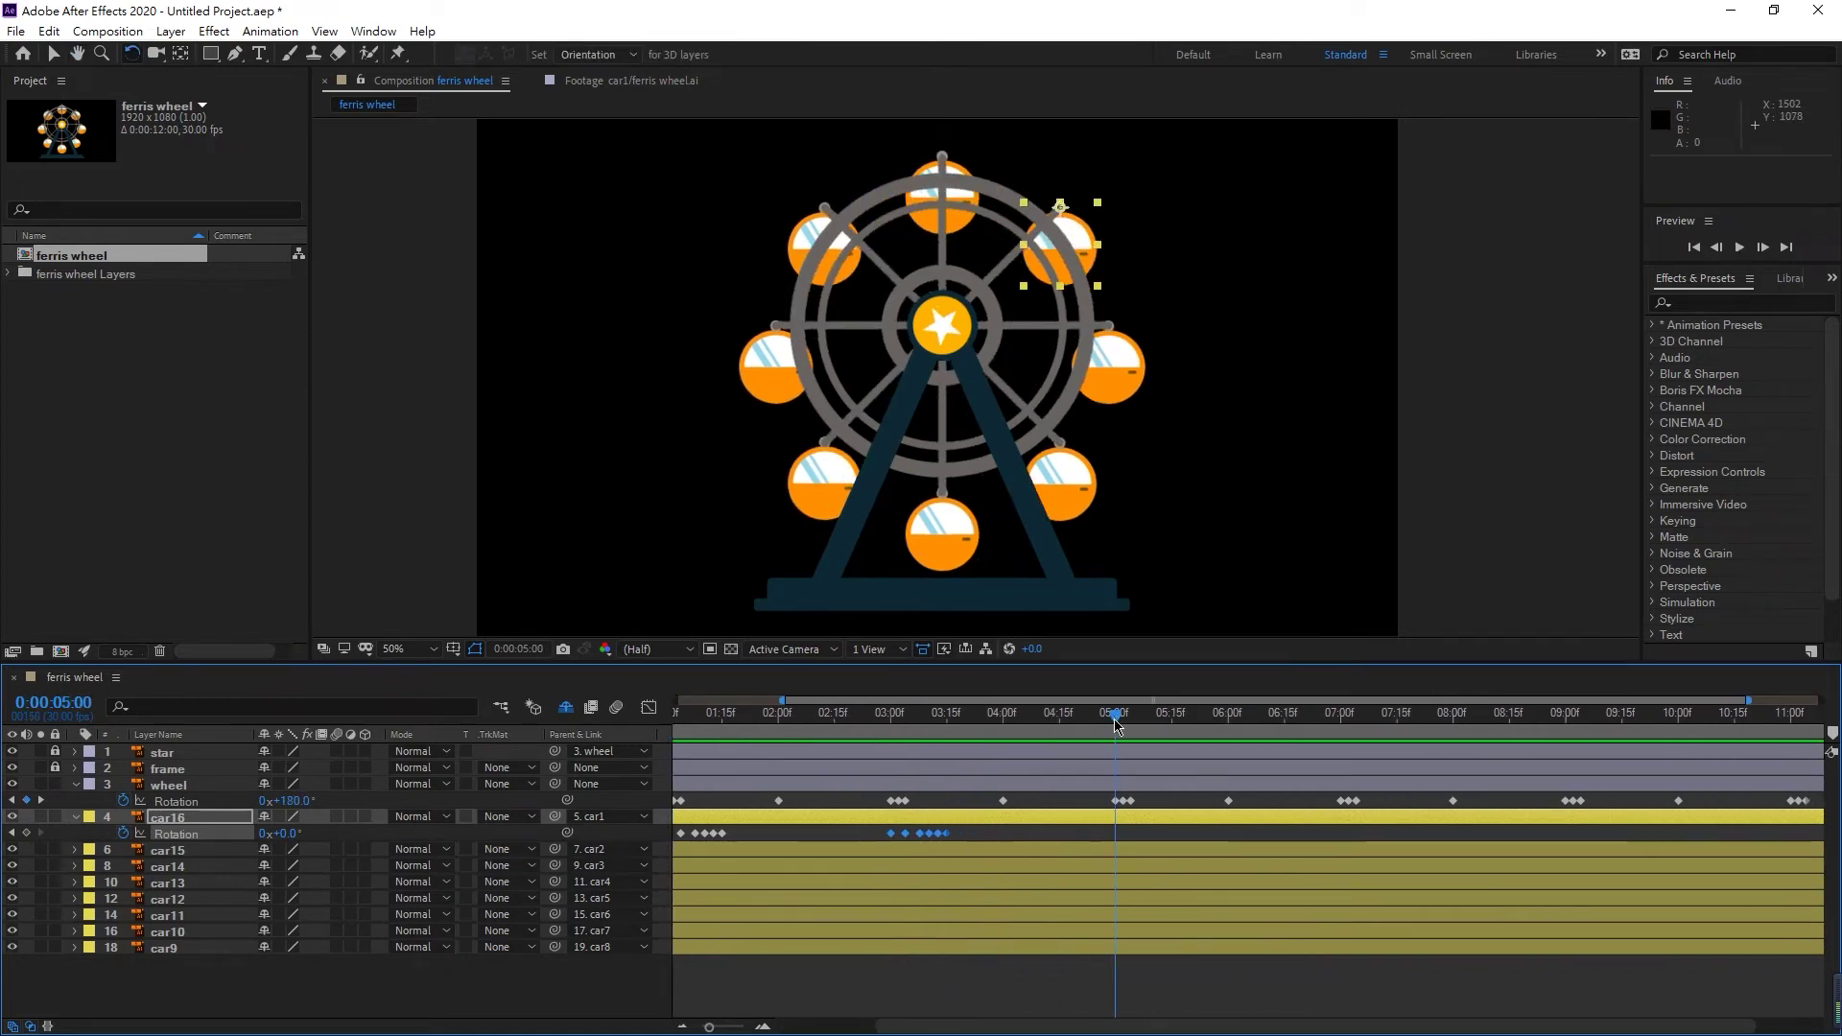
key(ctrl+v)
- Paste the six swing keyframes onto car16's Rotation at 0:00:07:00, aligned with the wheel's keyframe
drag(1124, 730, 1344, 729)
scroll(1343, 730, right, 2)
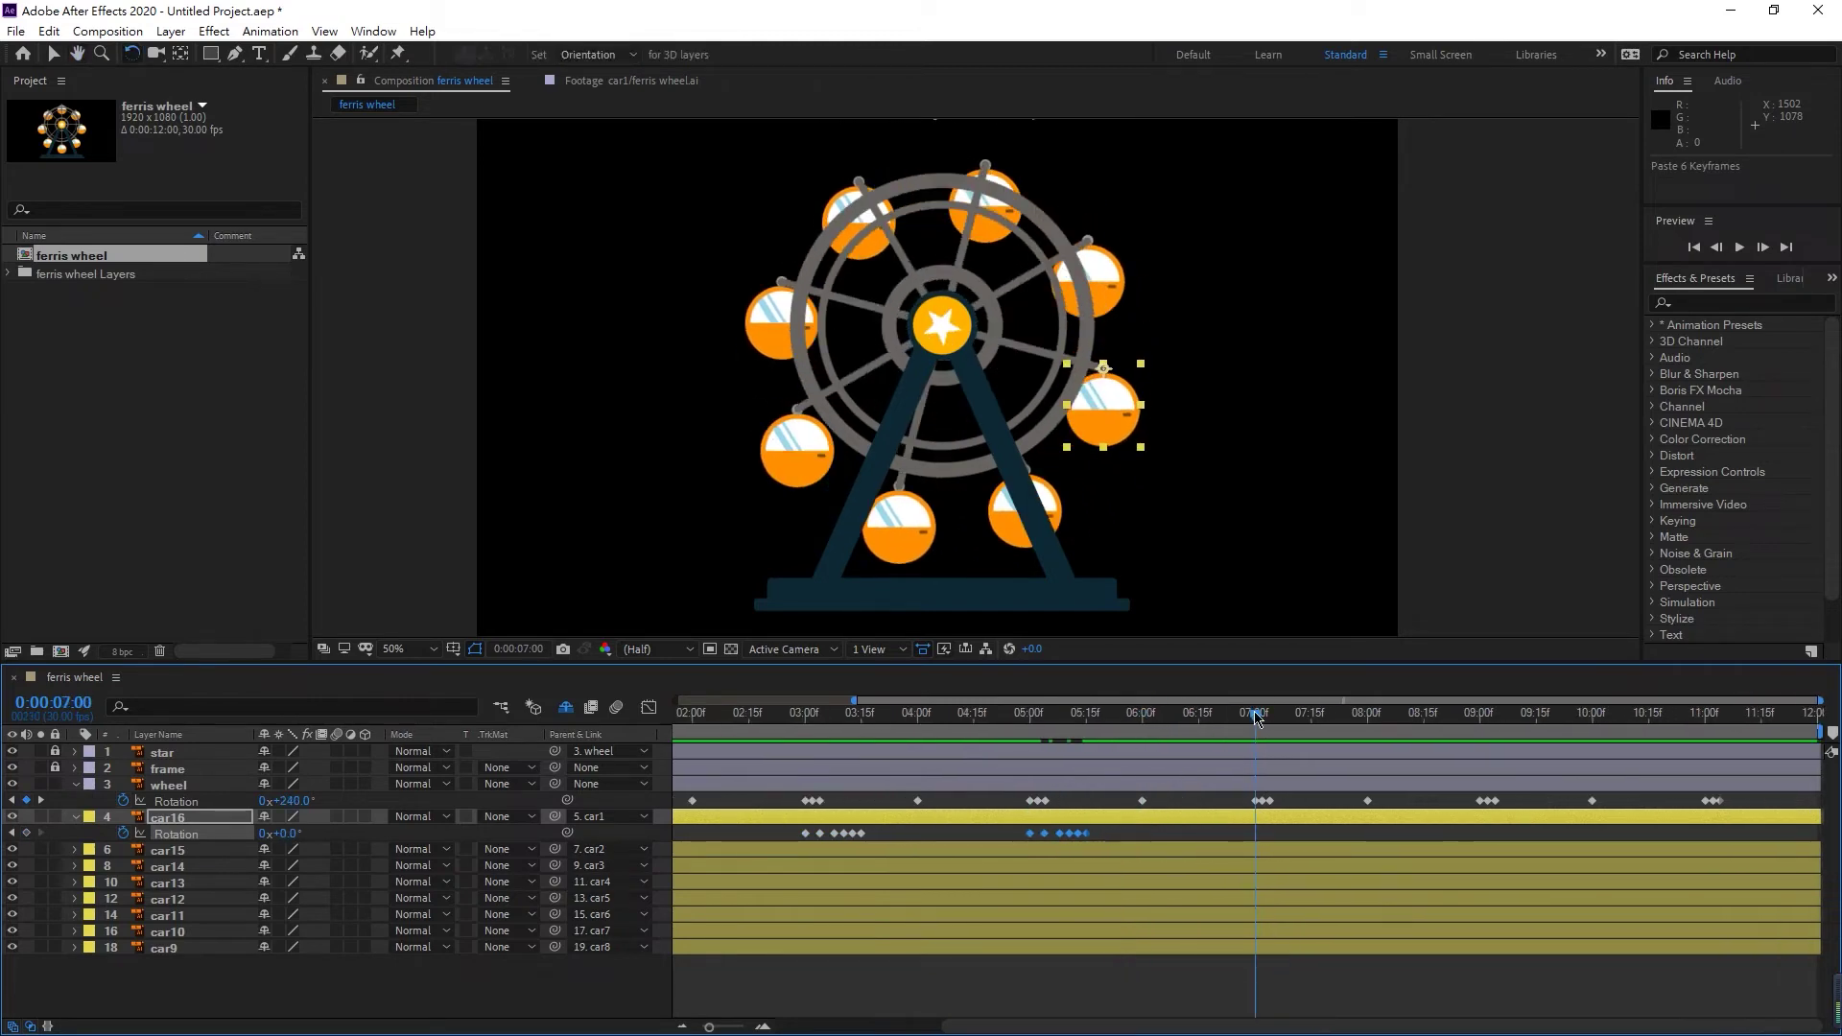
key(space)
key(space)
key(semicolon)
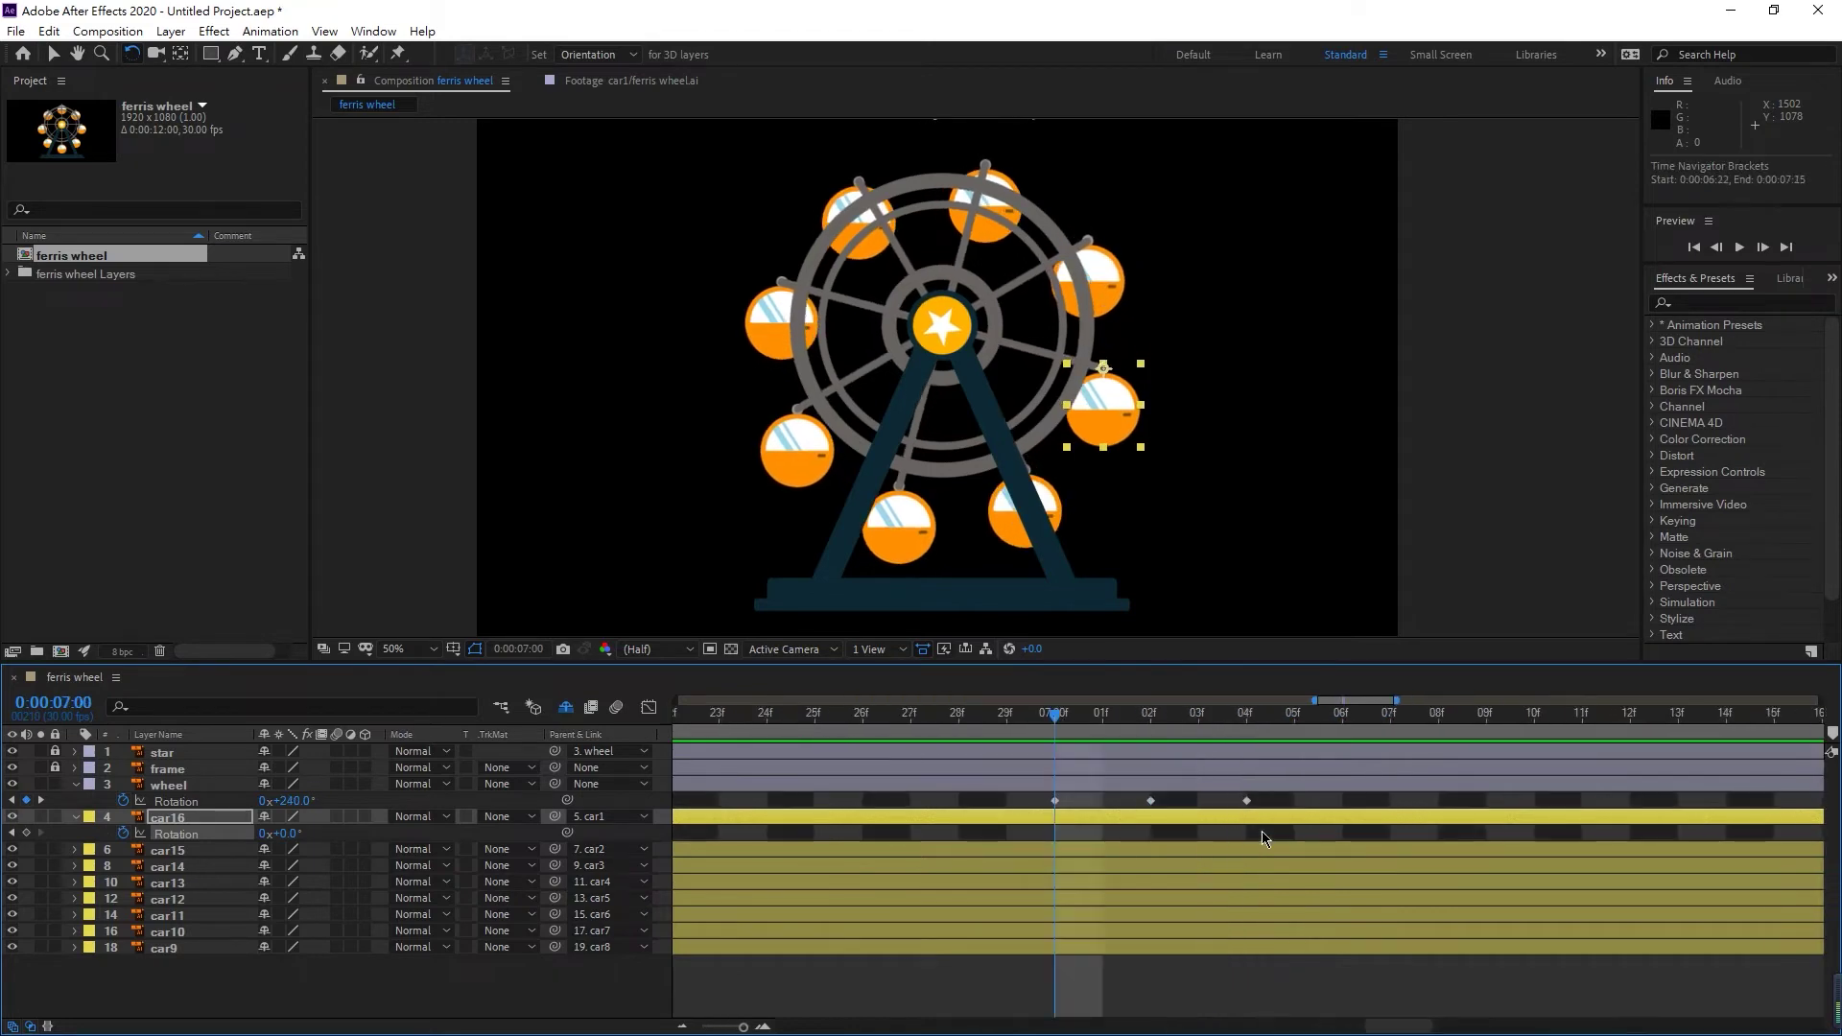
drag(1075, 718, 1104, 816)
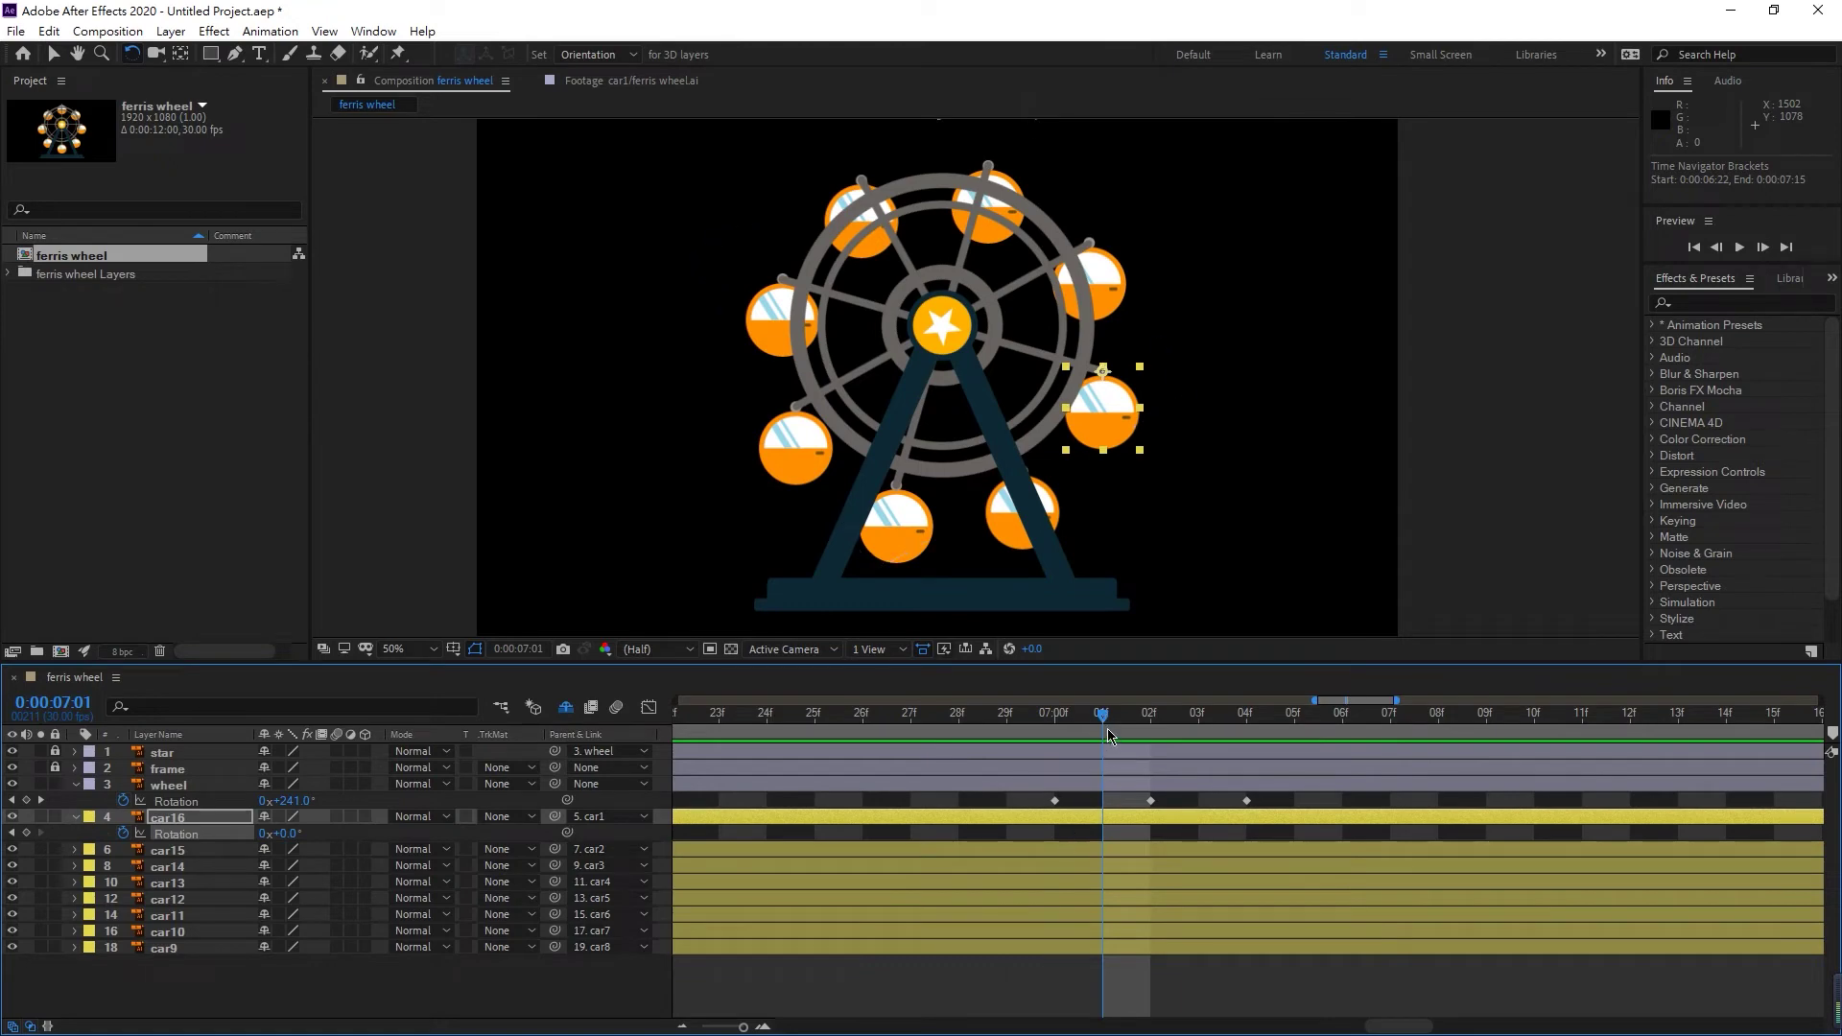
drag(1103, 721, 1057, 729)
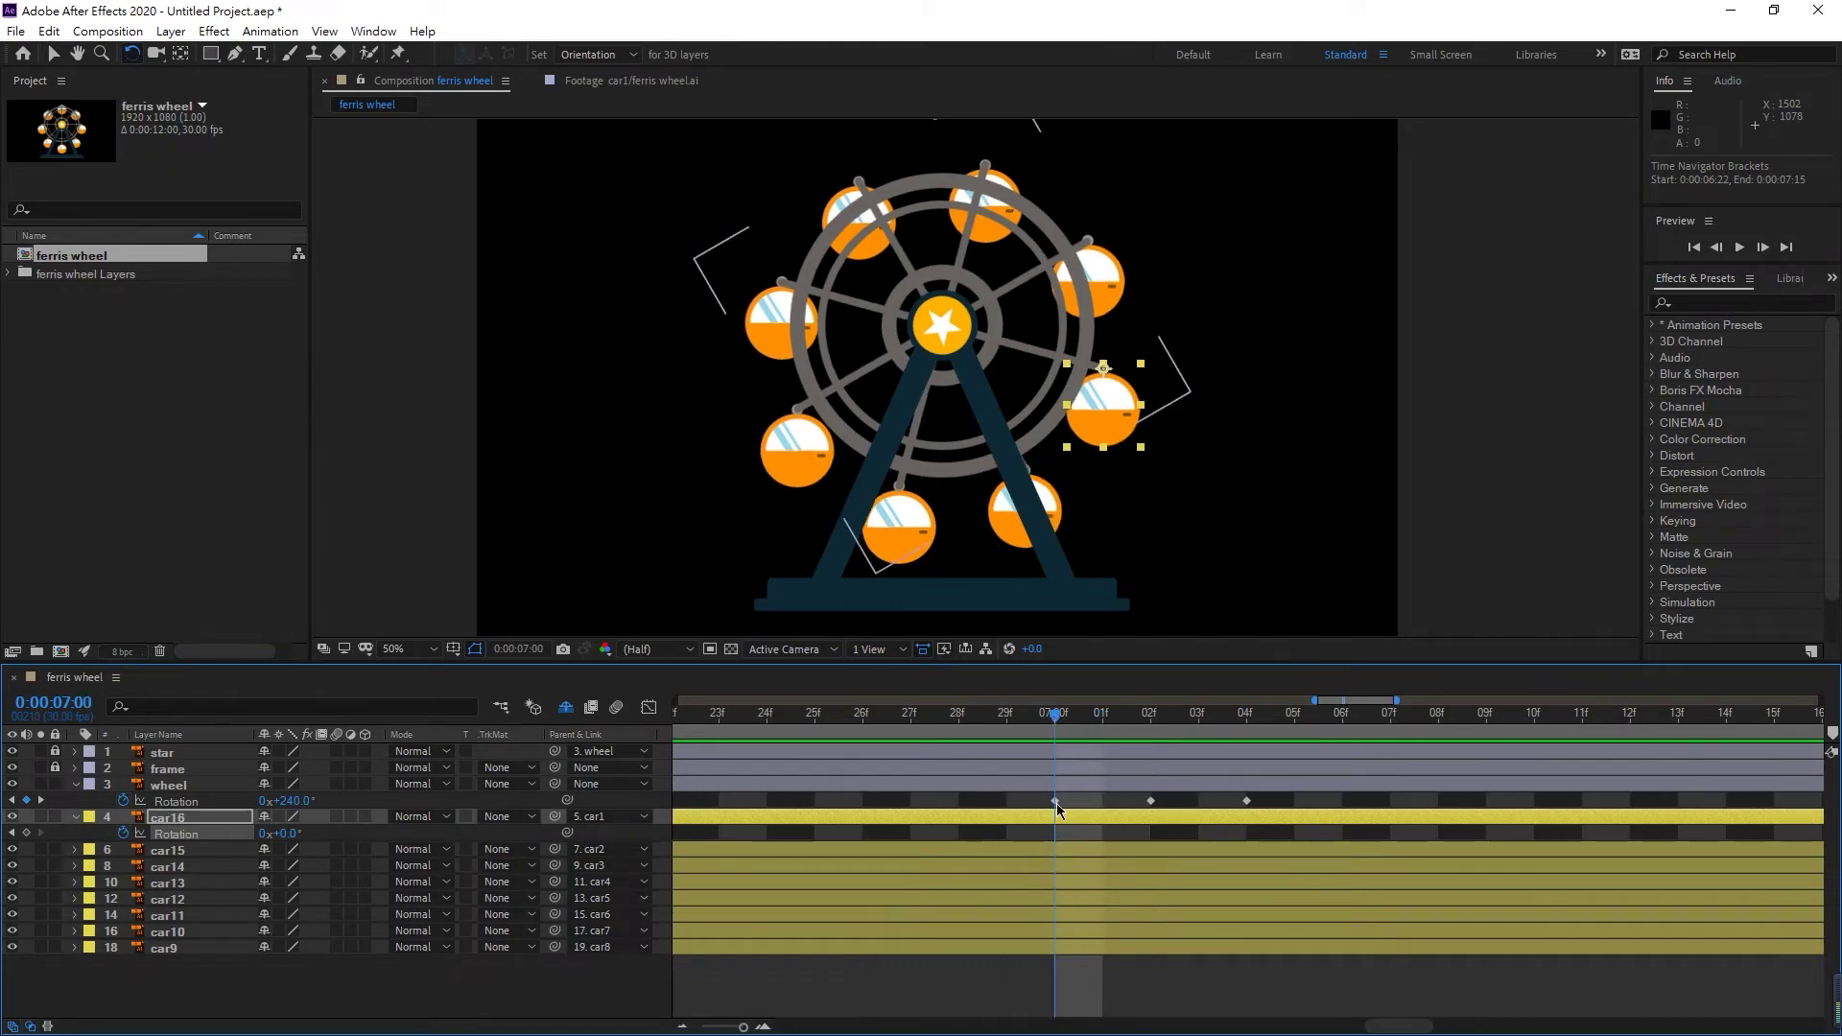
scroll(1057, 820, down, 6)
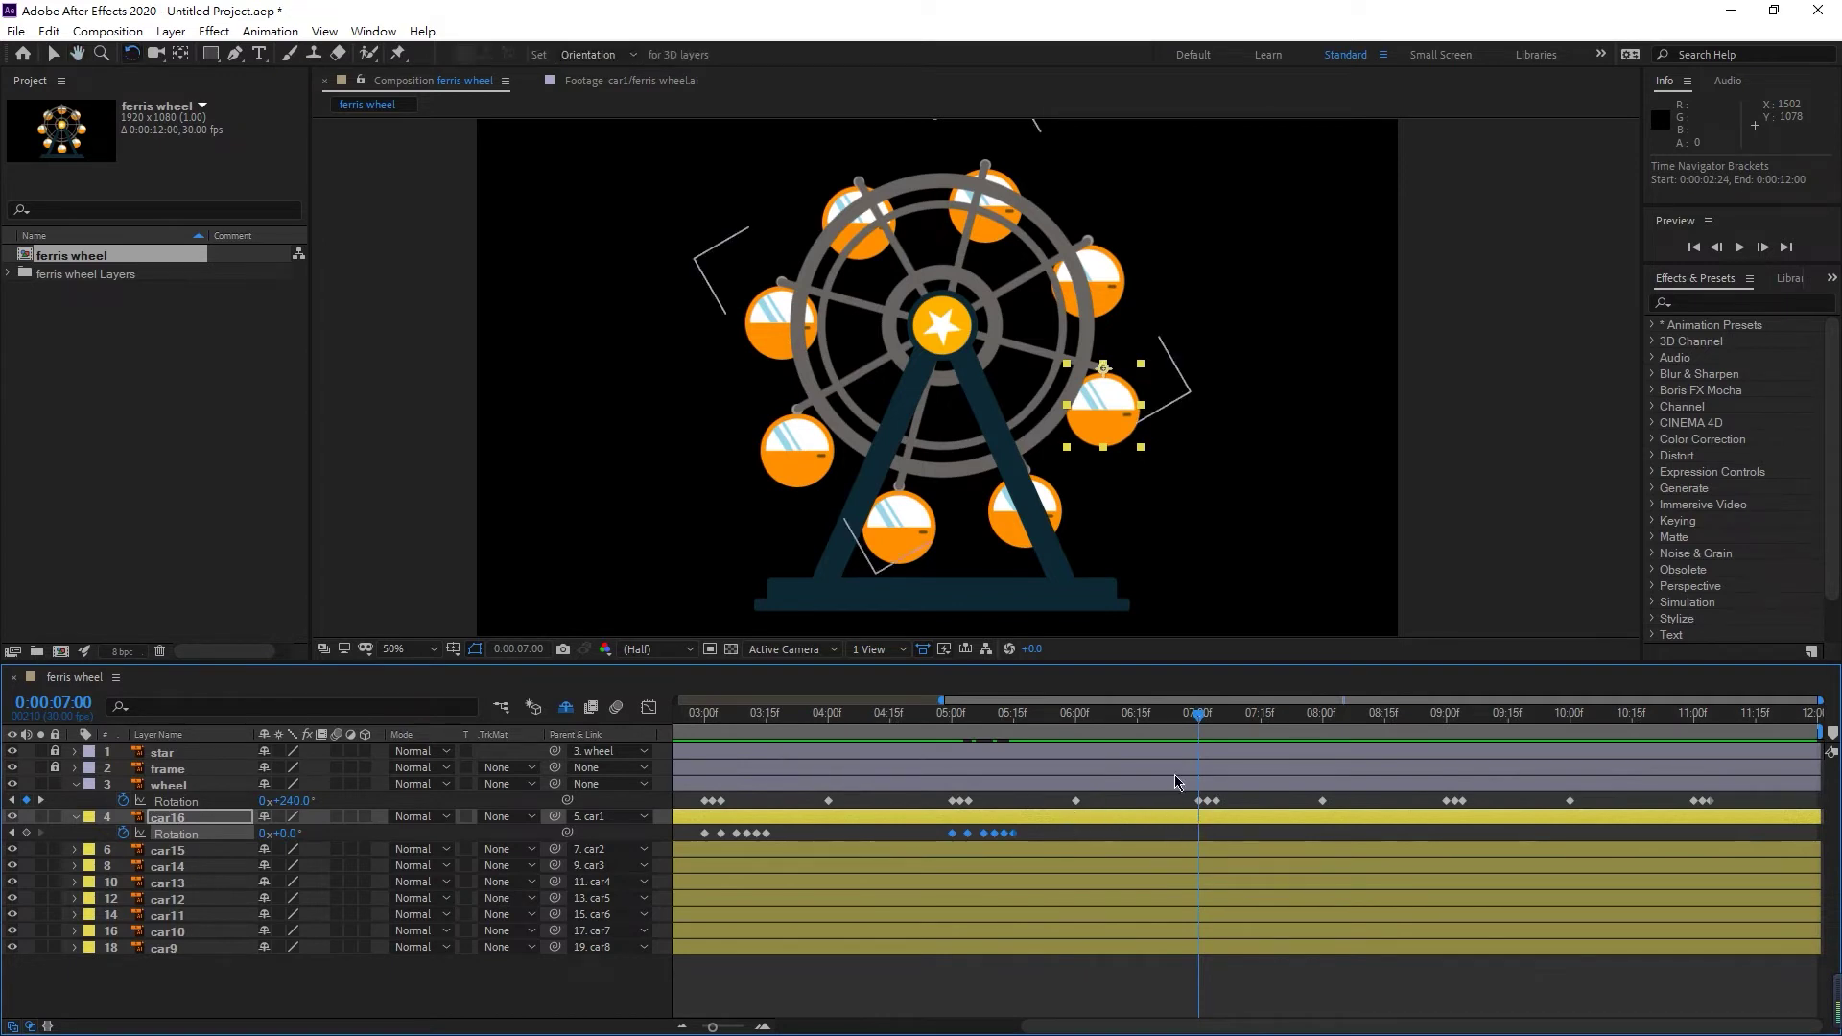
key(ctrl+v)
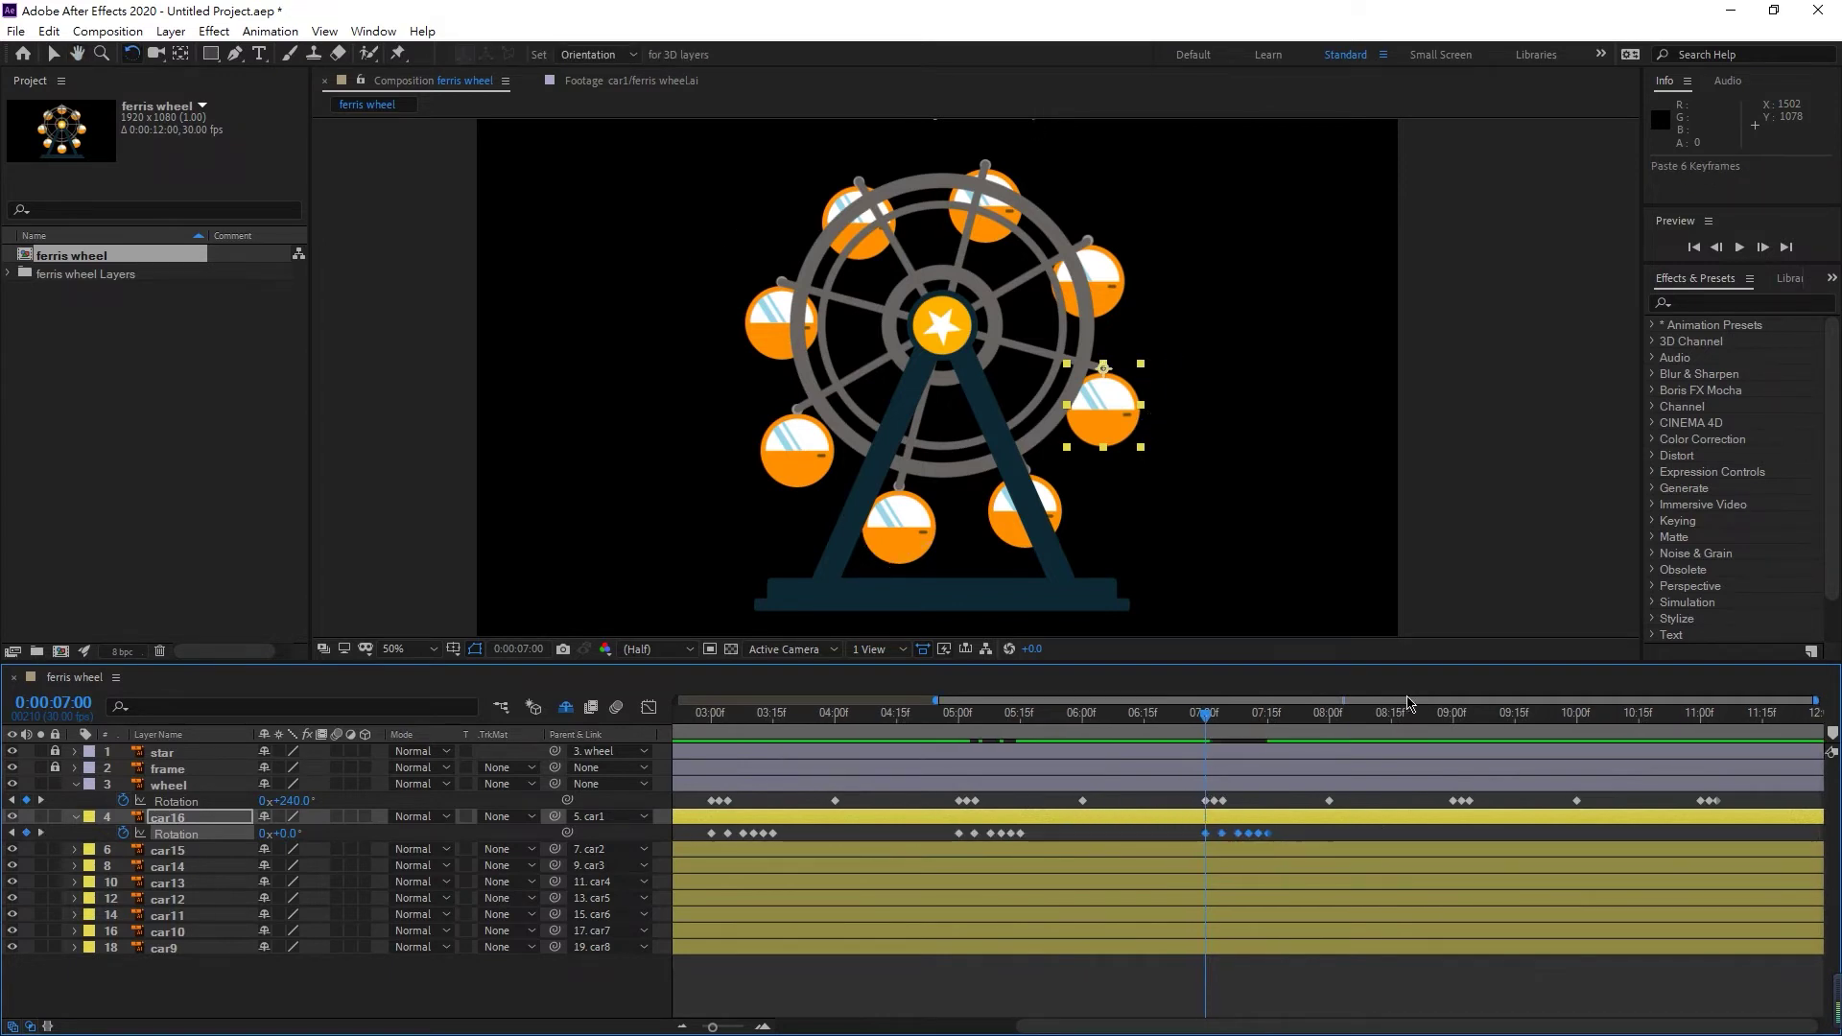
- Paste the six swing keyframes onto car16's Rotation at 0:00:09:00 and again at 0:00:11:00
click(1411, 715)
drag(1436, 726, 1461, 726)
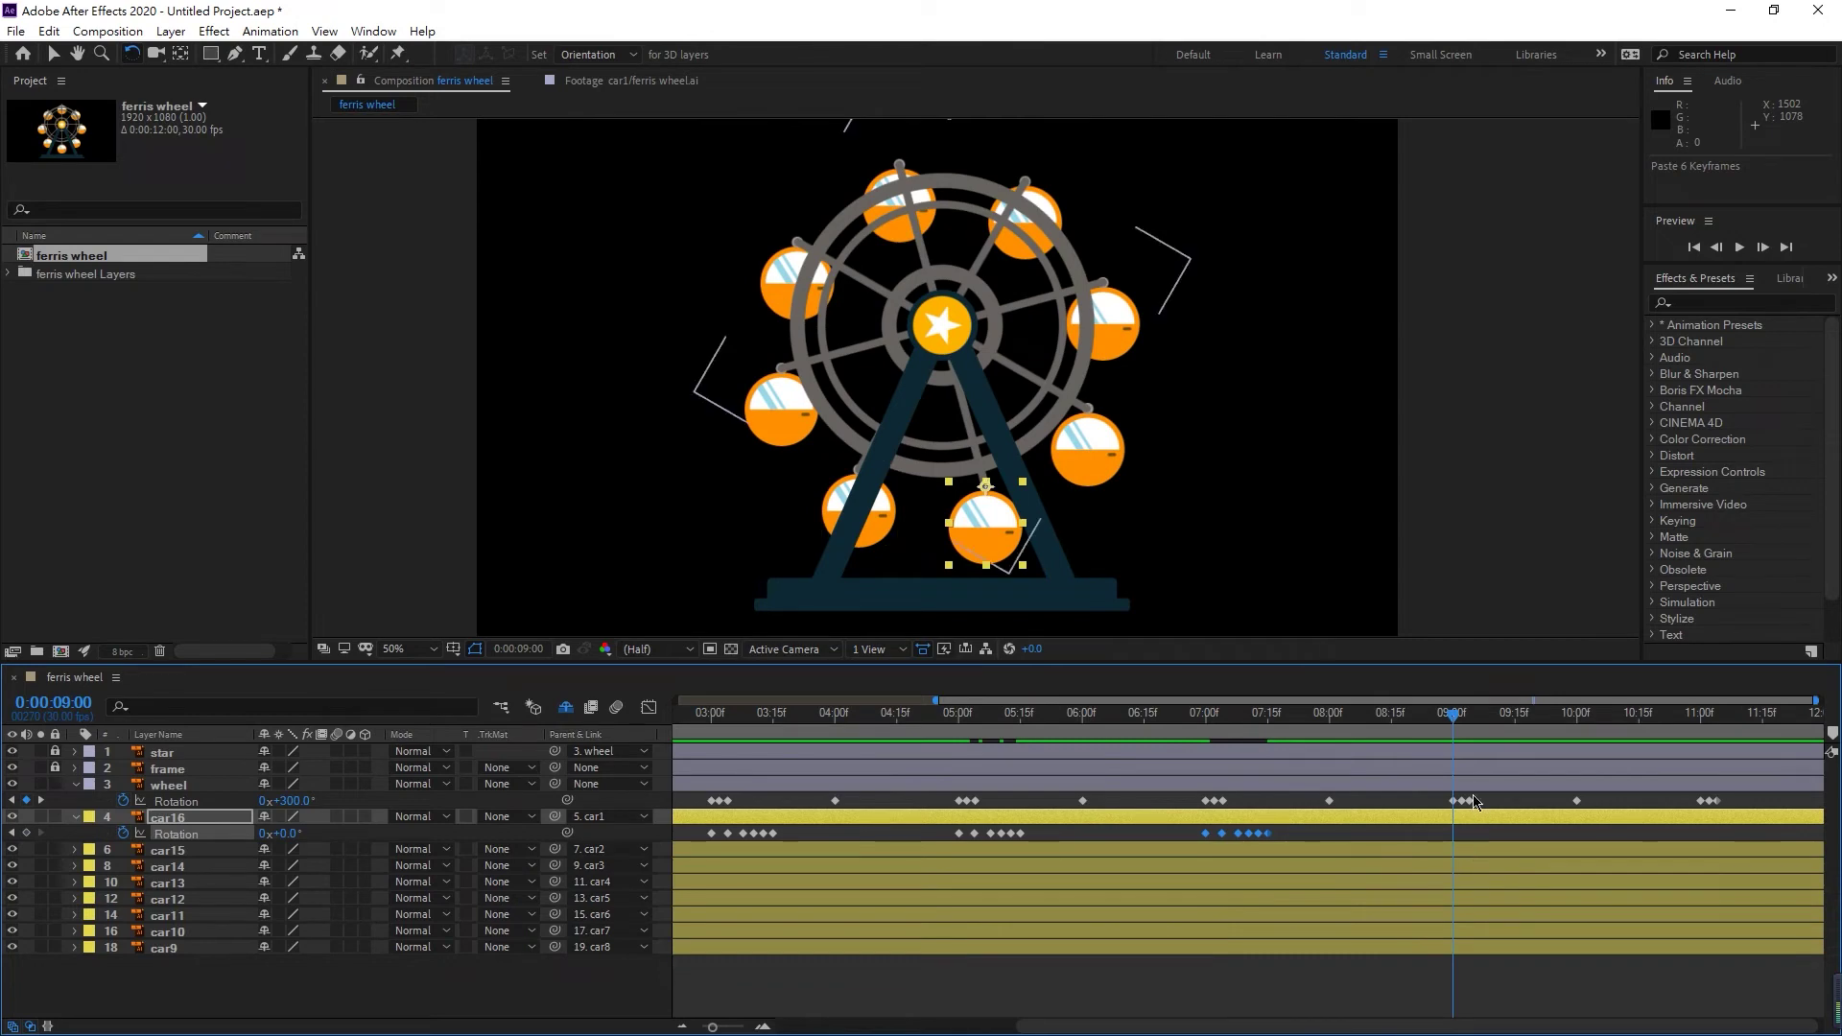
key(ctrl+v)
drag(1588, 724, 1689, 719)
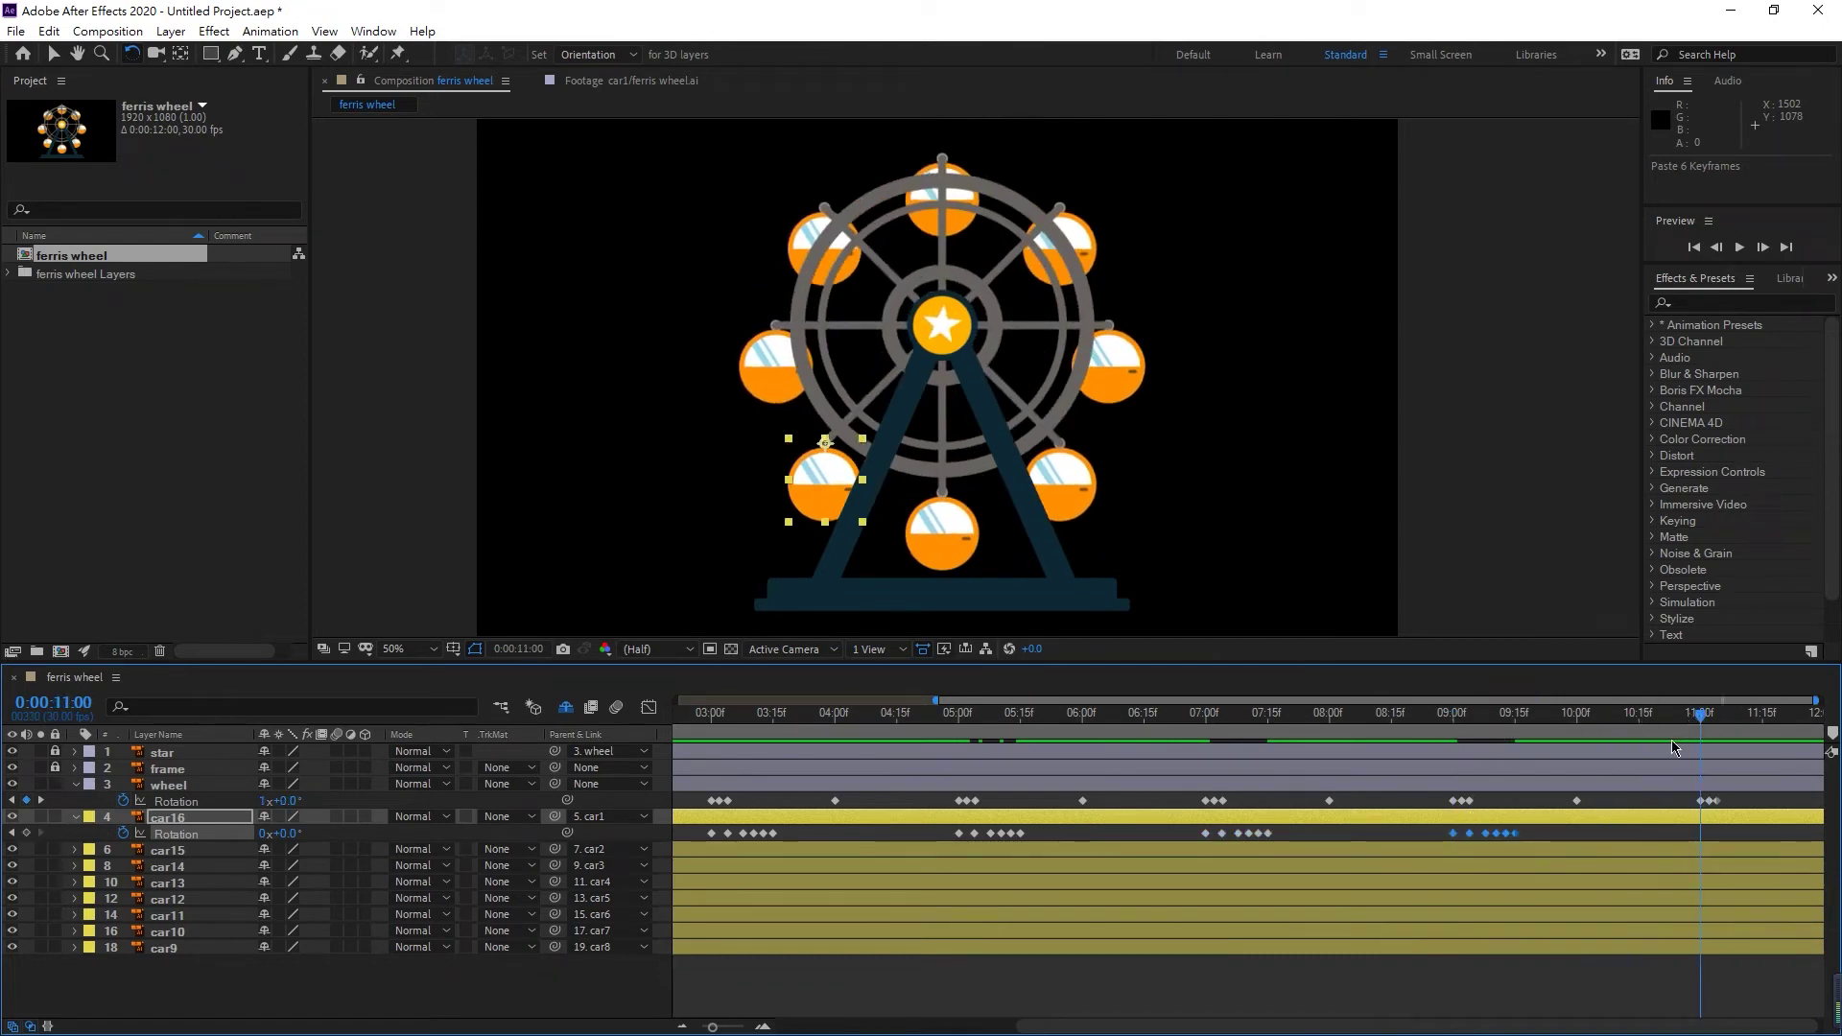
key(ctrl+v)
- Preview car16's repeated swings over the whole 12-second composition, playing from 0:00:00:00
key(space)
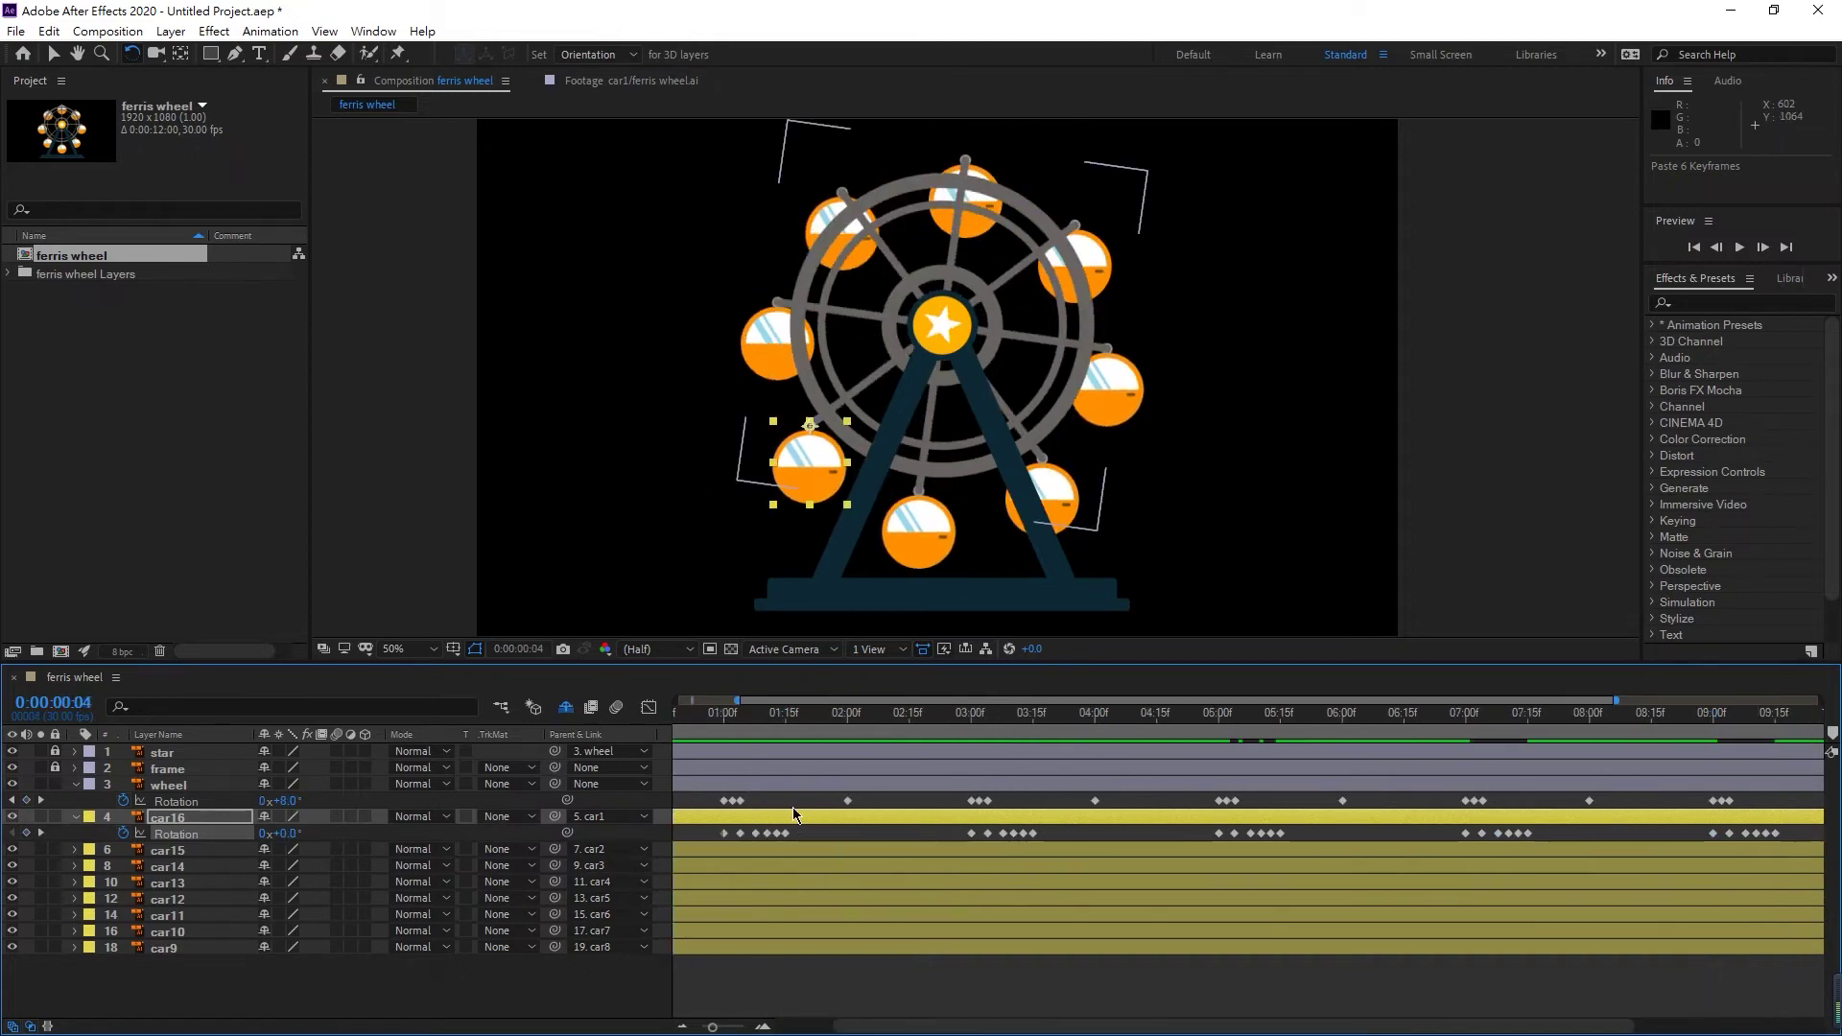
key(minus)
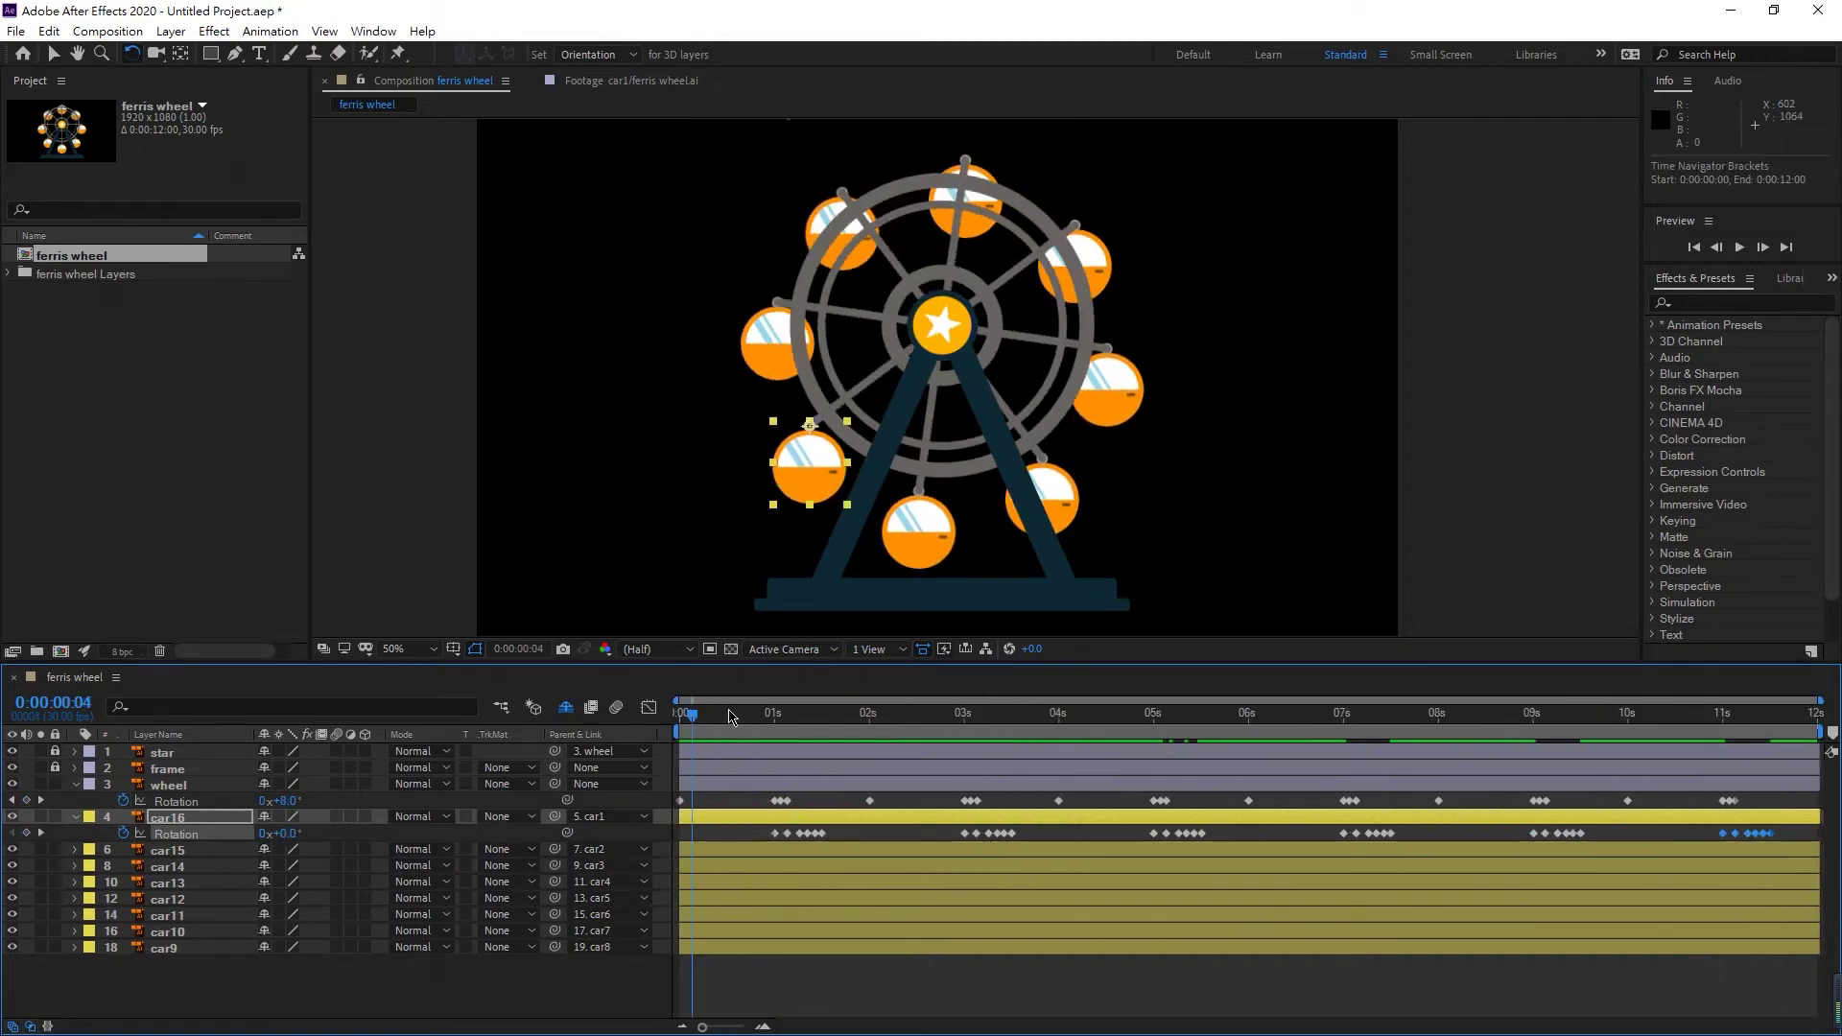
key(Home)
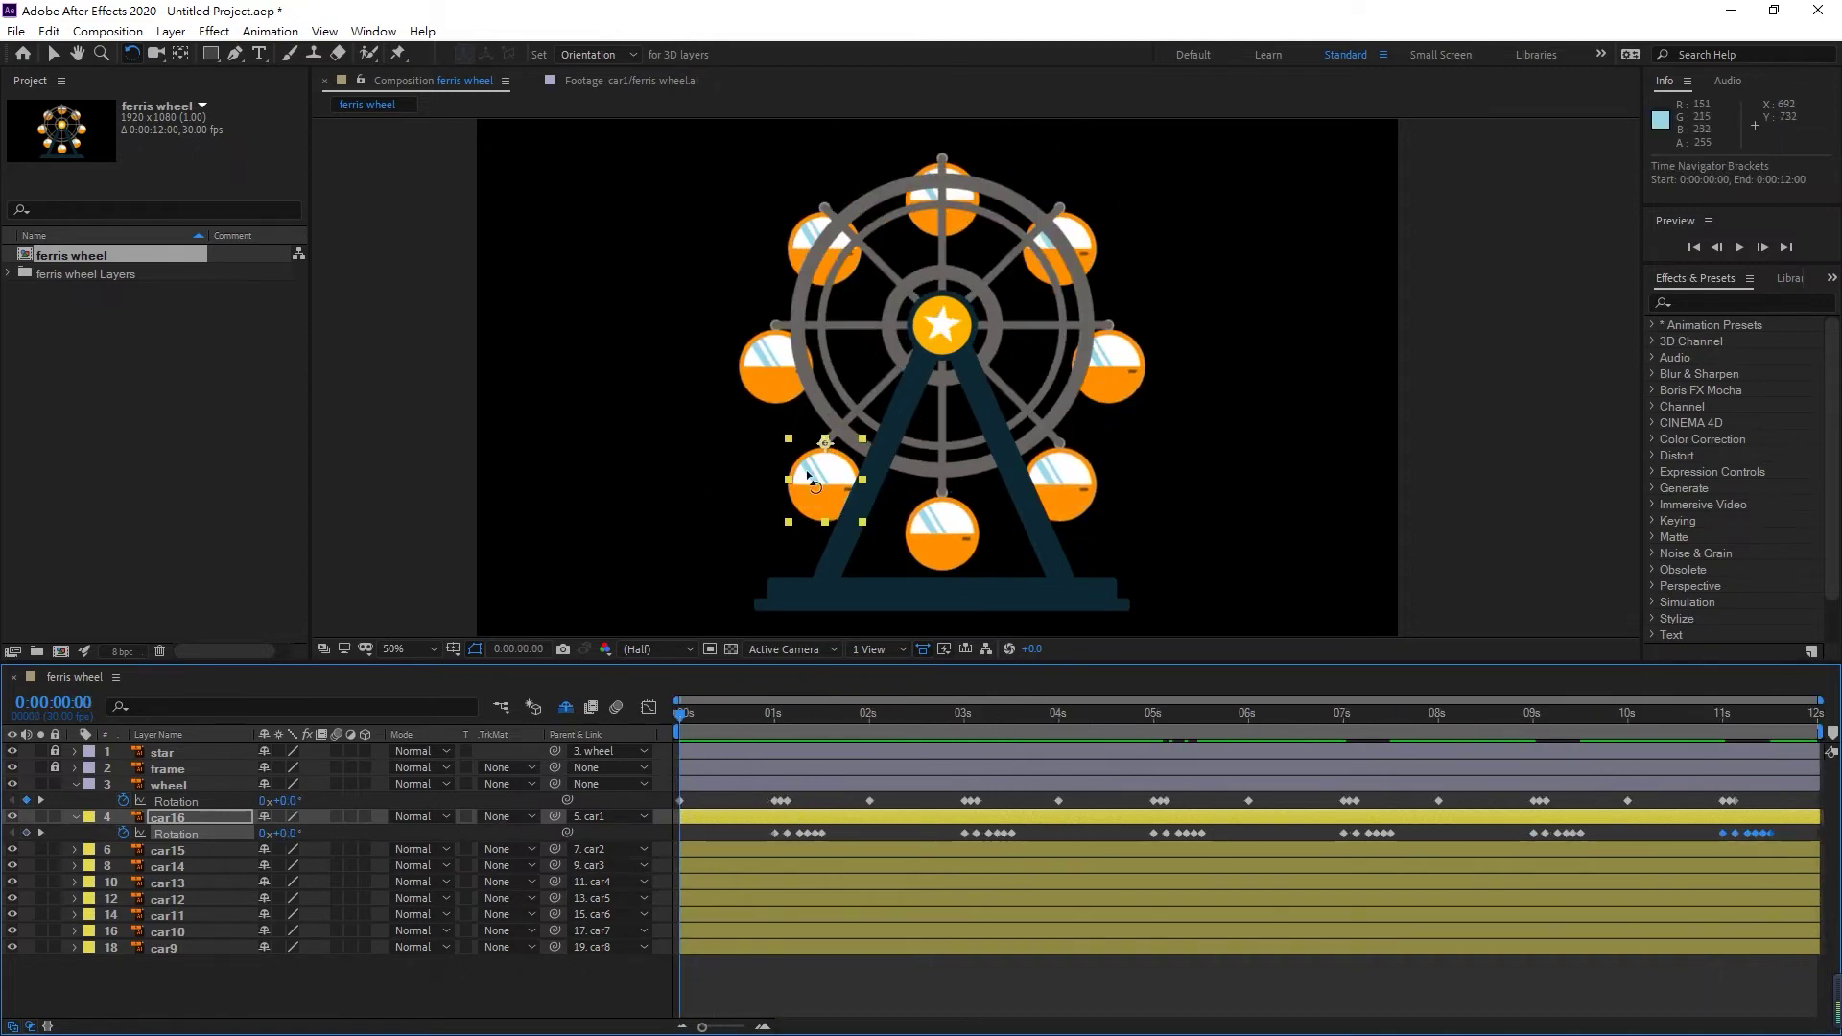
key(space)
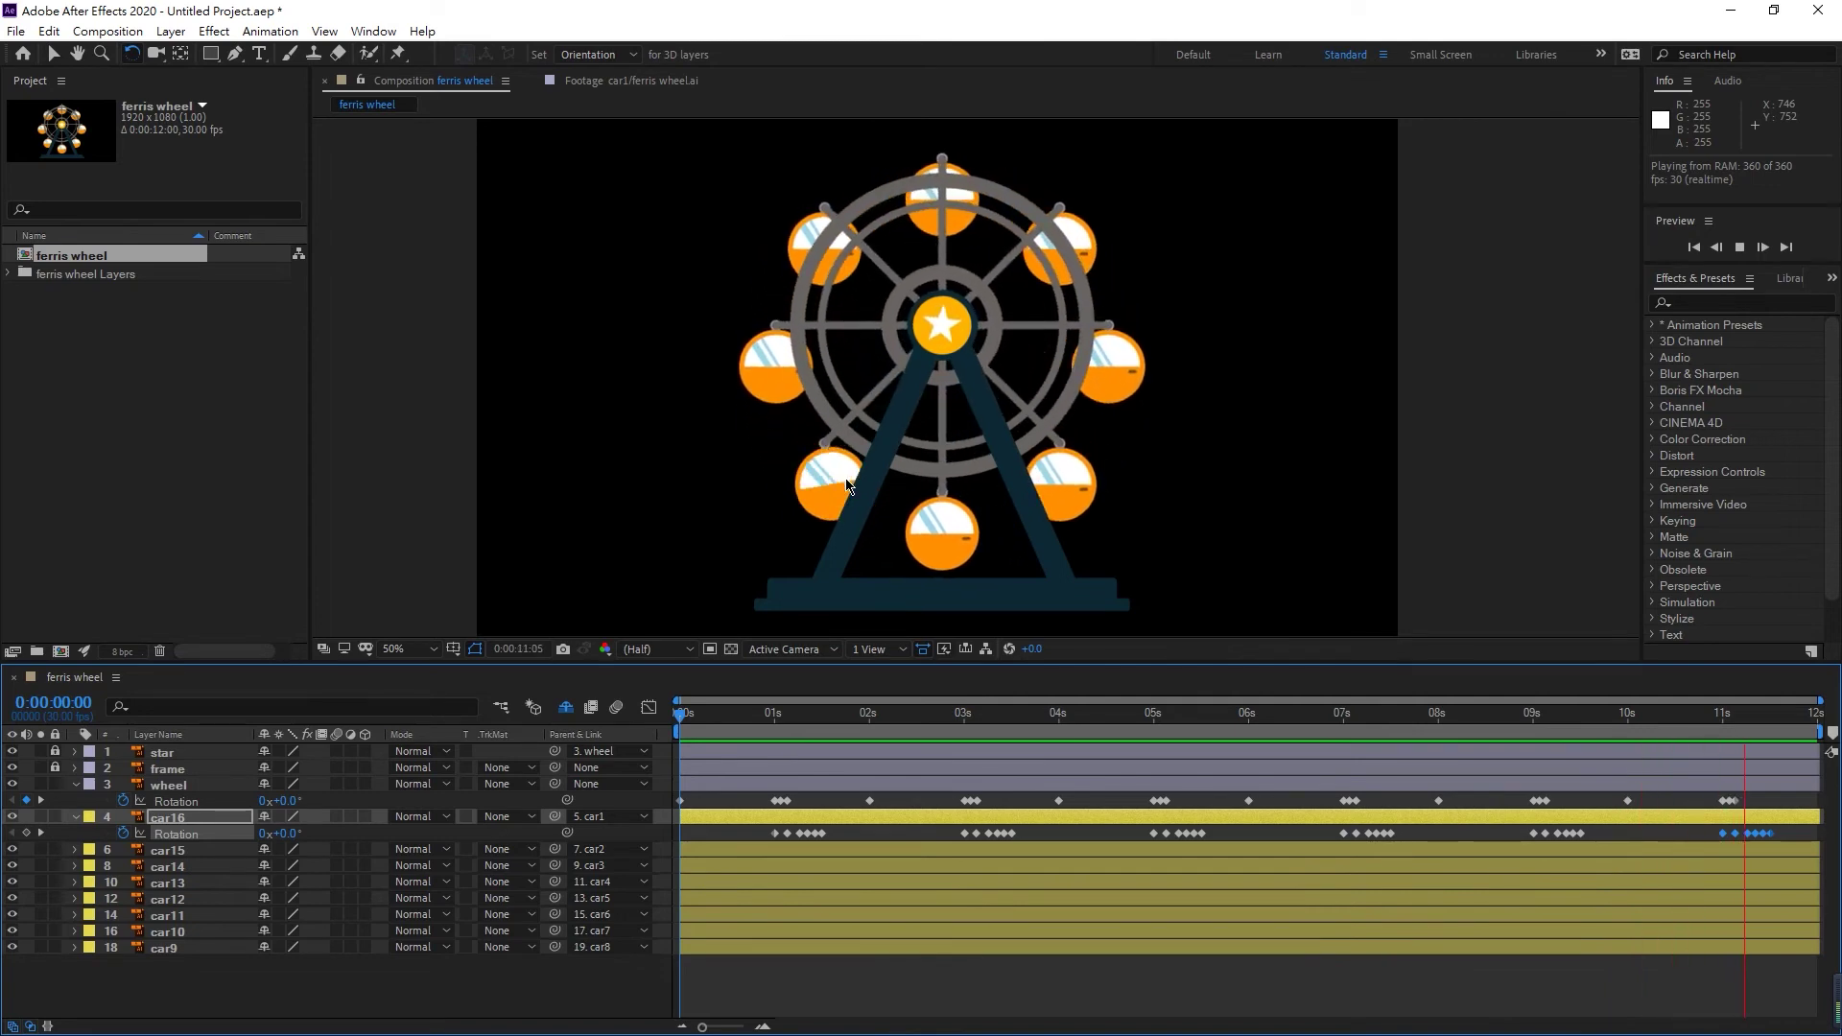
key(space)
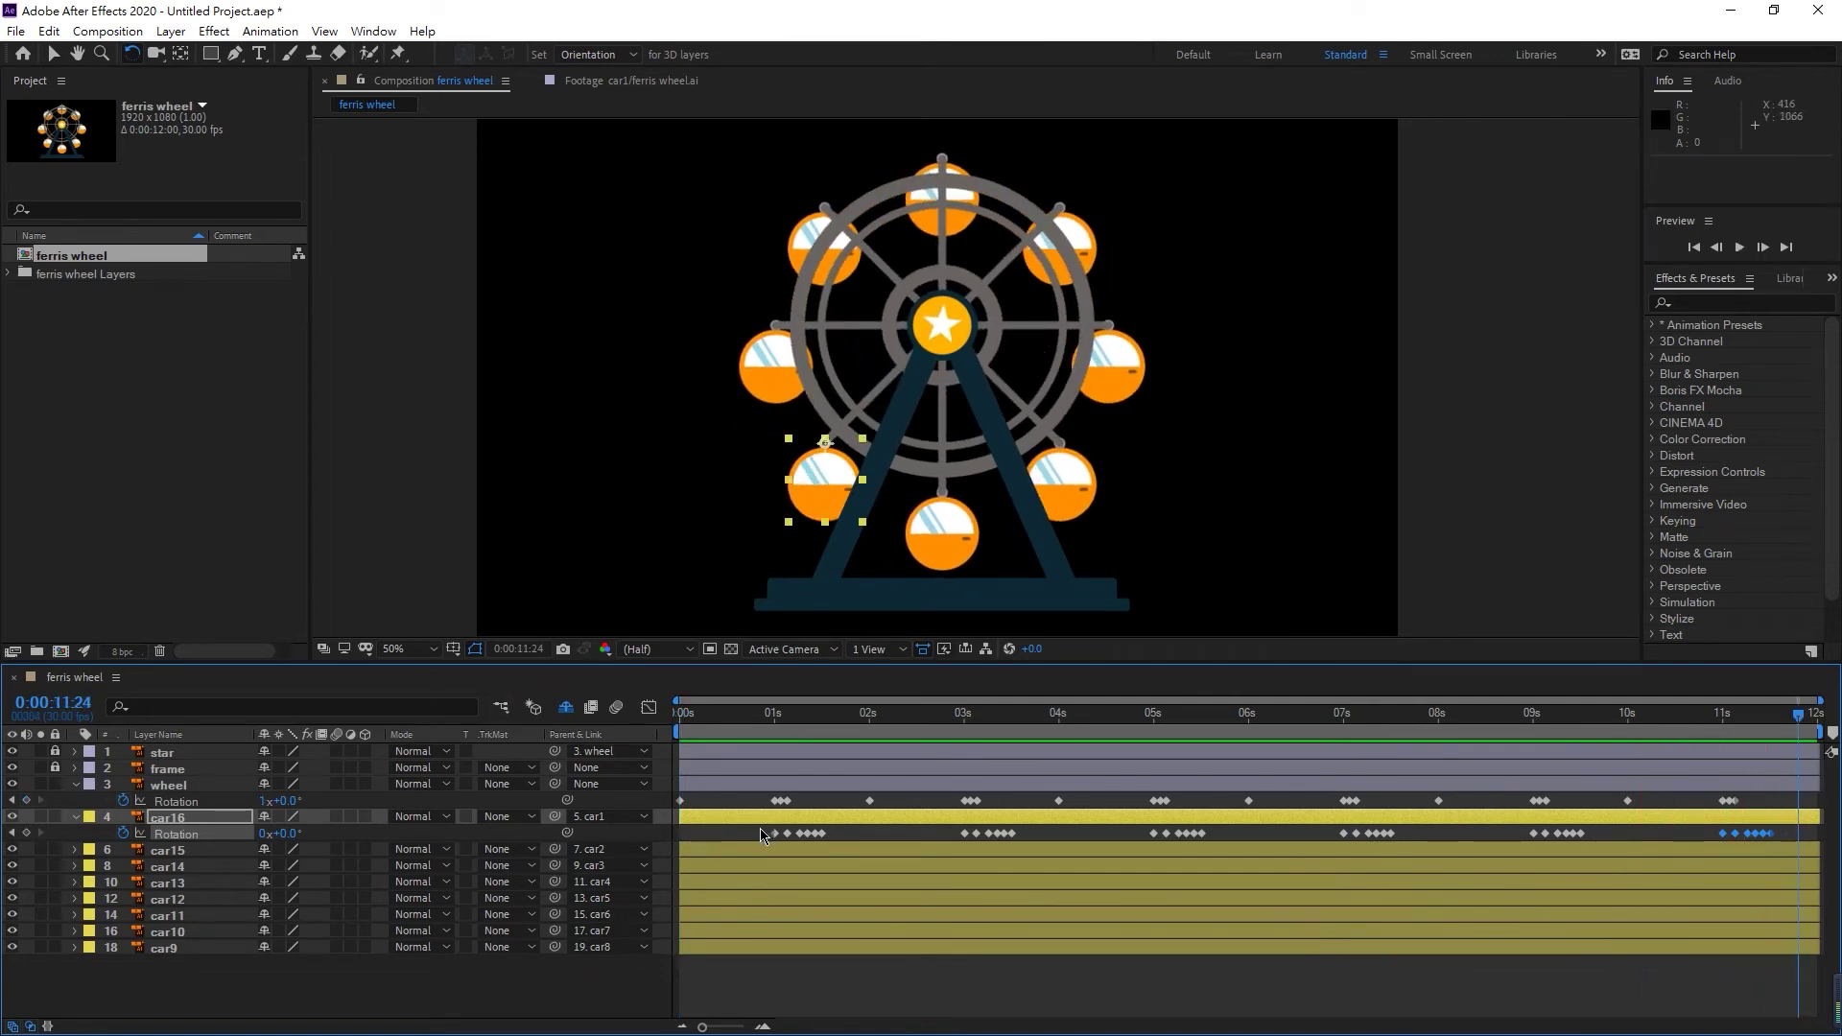
- Copy all of car16's Rotation keyframes, and reveal the Rotation property of layers car15 through car9
drag(763, 837, 1813, 854)
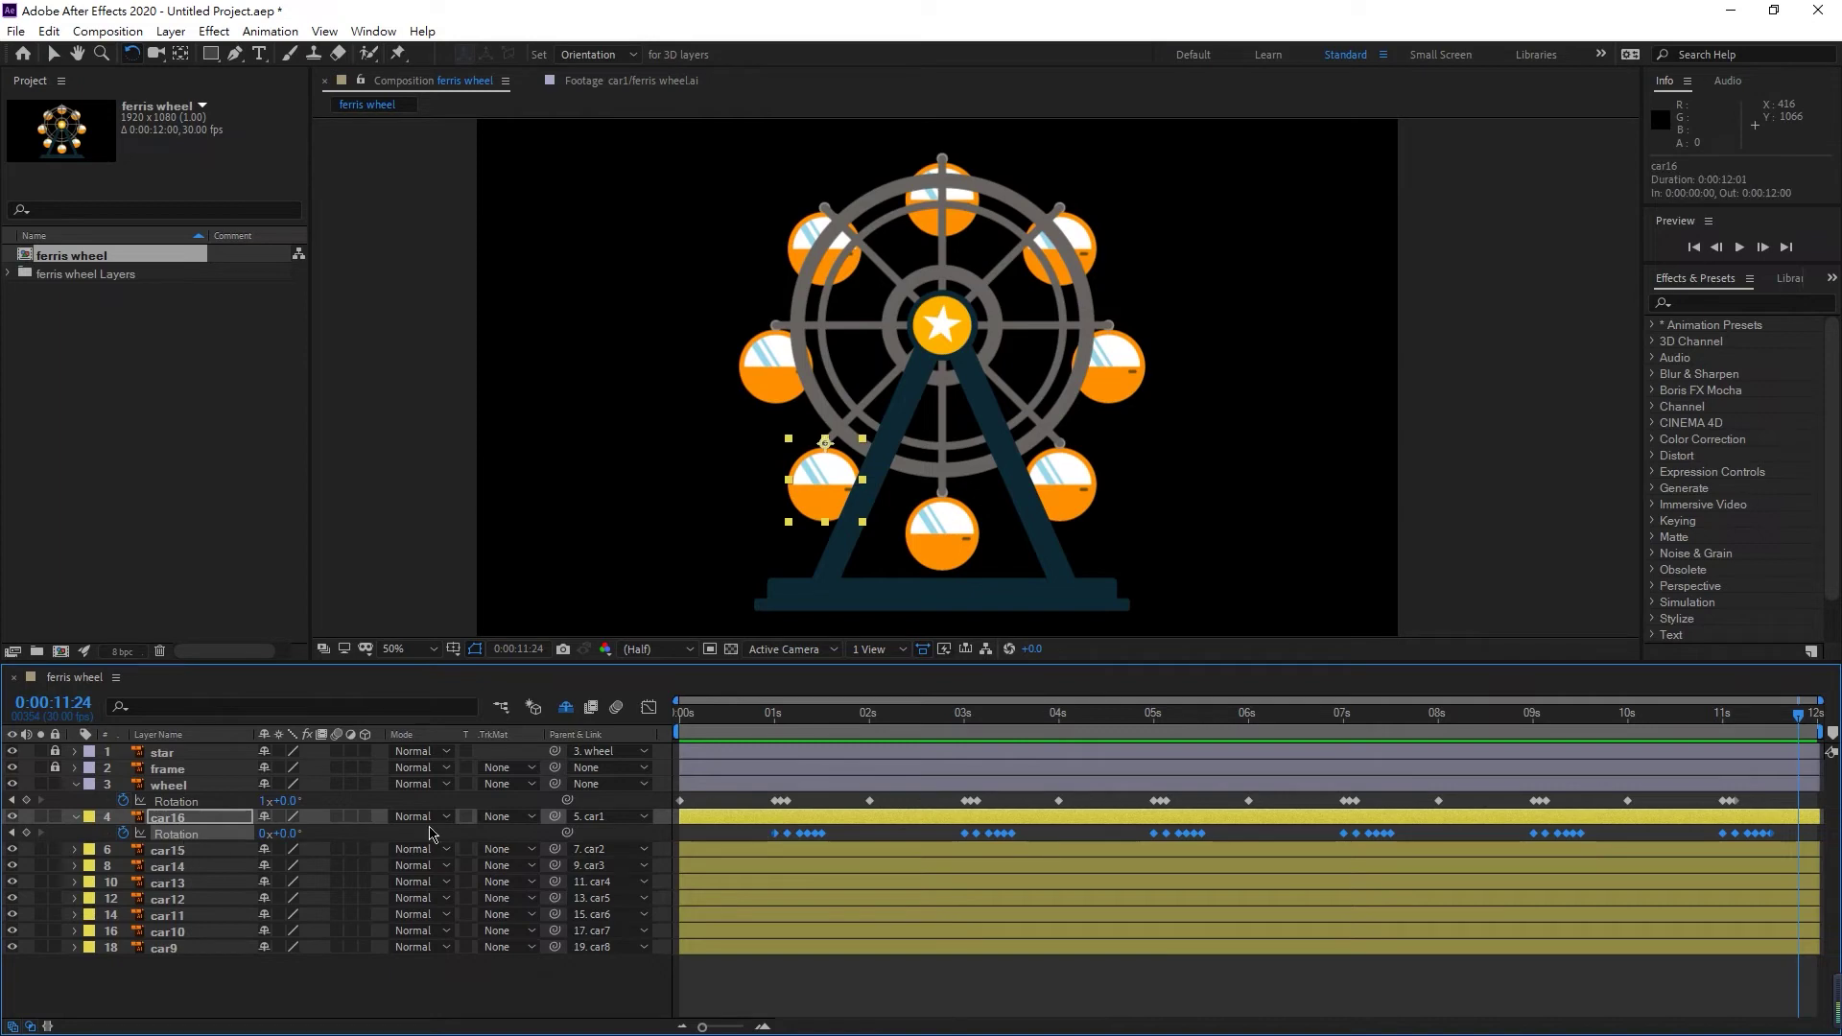
drag(756, 829, 1808, 840)
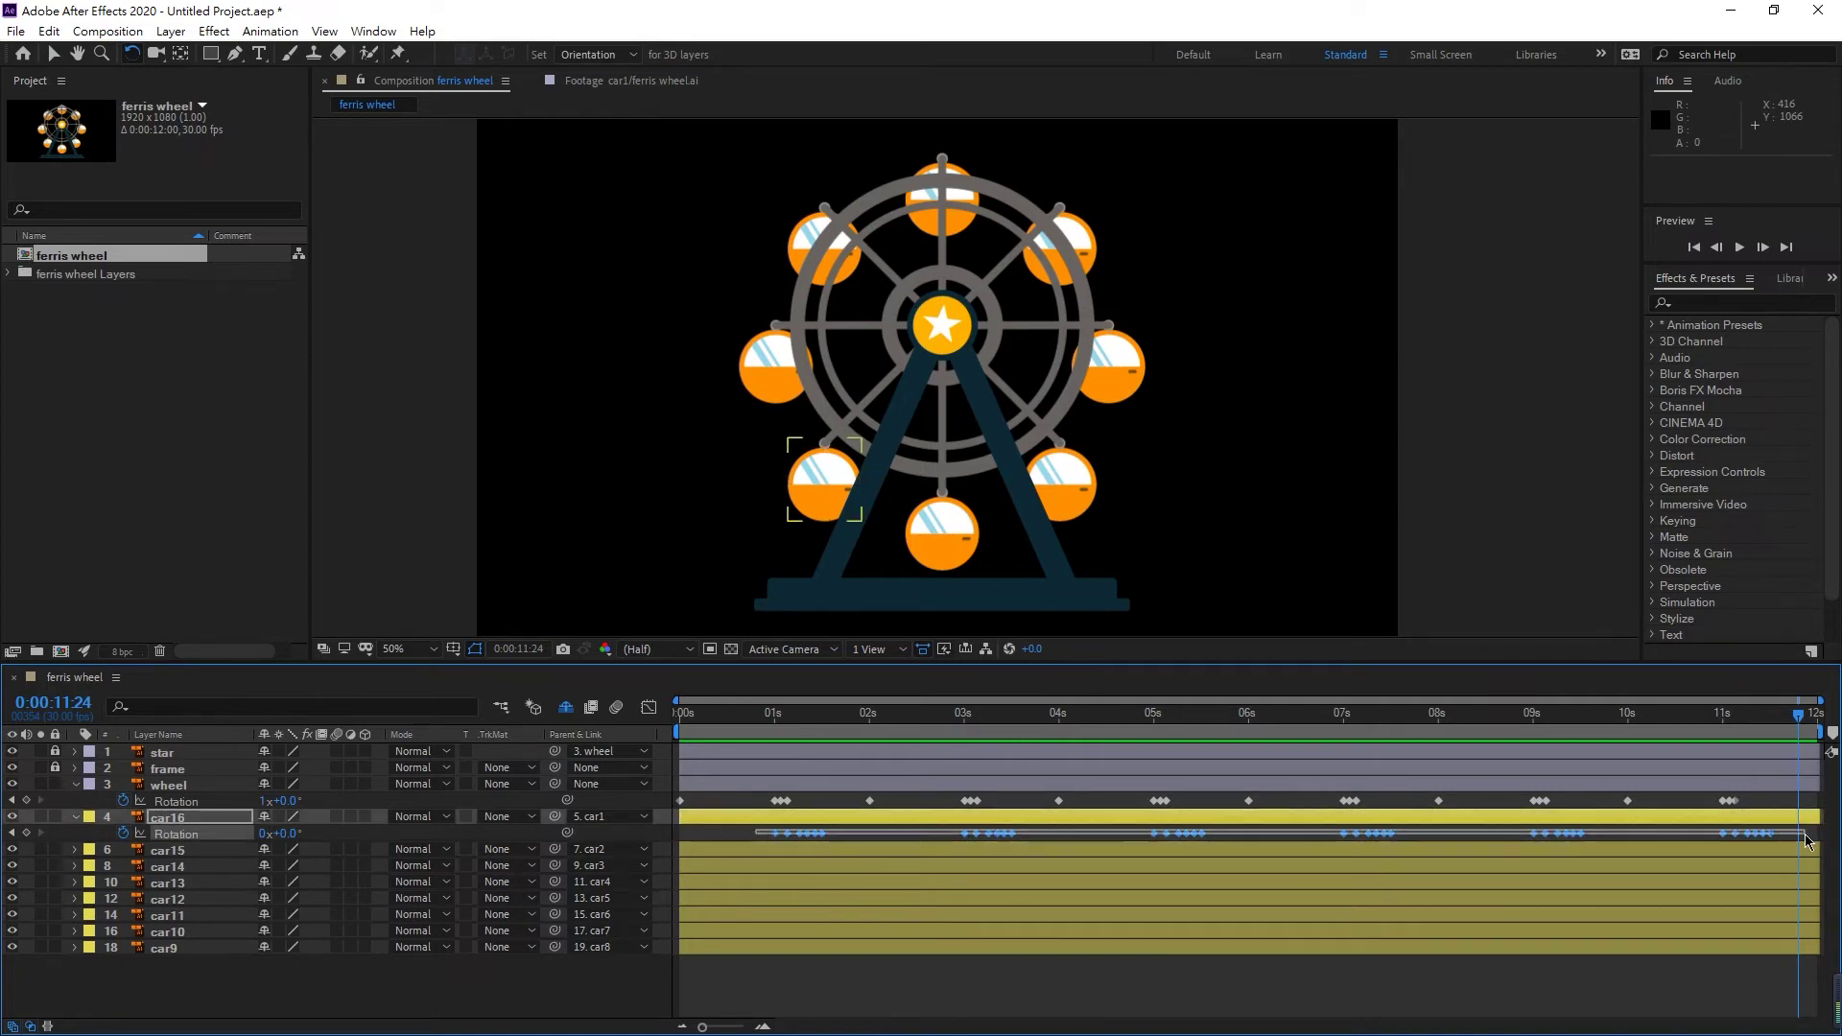
click(171, 852)
shift+click(175, 949)
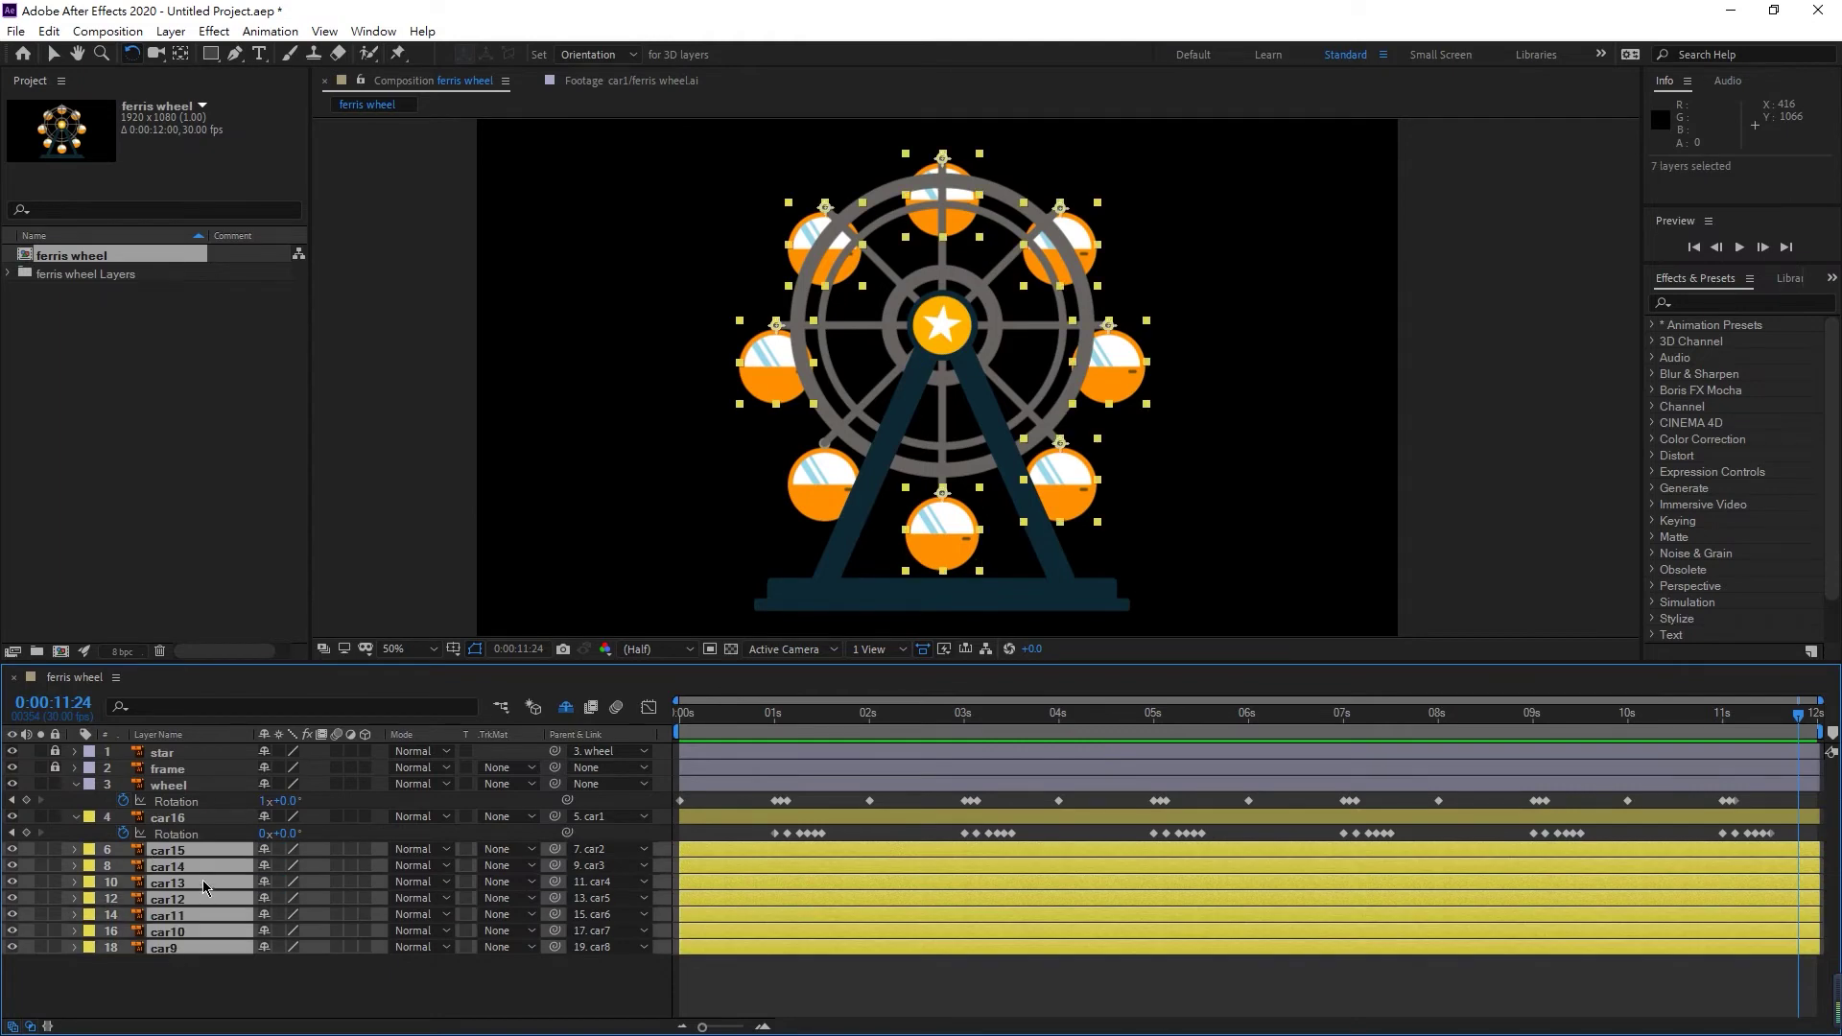
key(r)
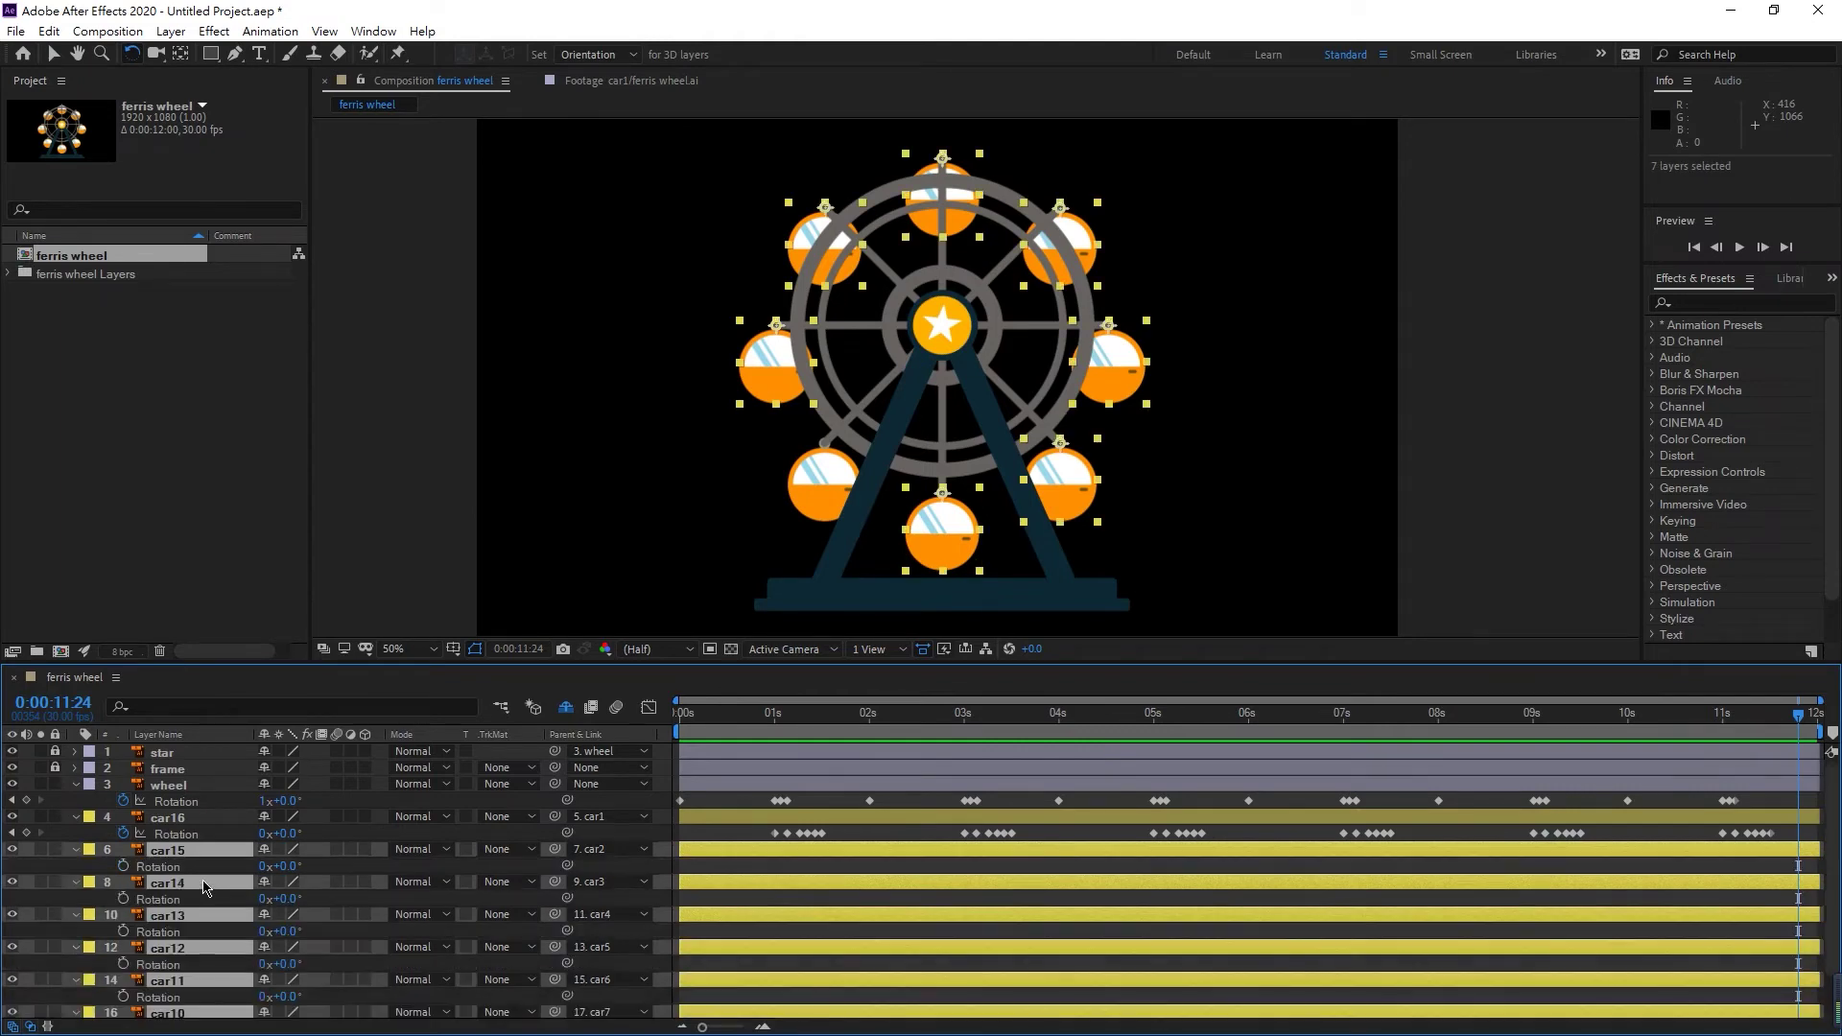
- At 0:00:01:00, enable Rotation keyframing on car15 through car9 and paste car16's copied keyframes onto them
click(768, 715)
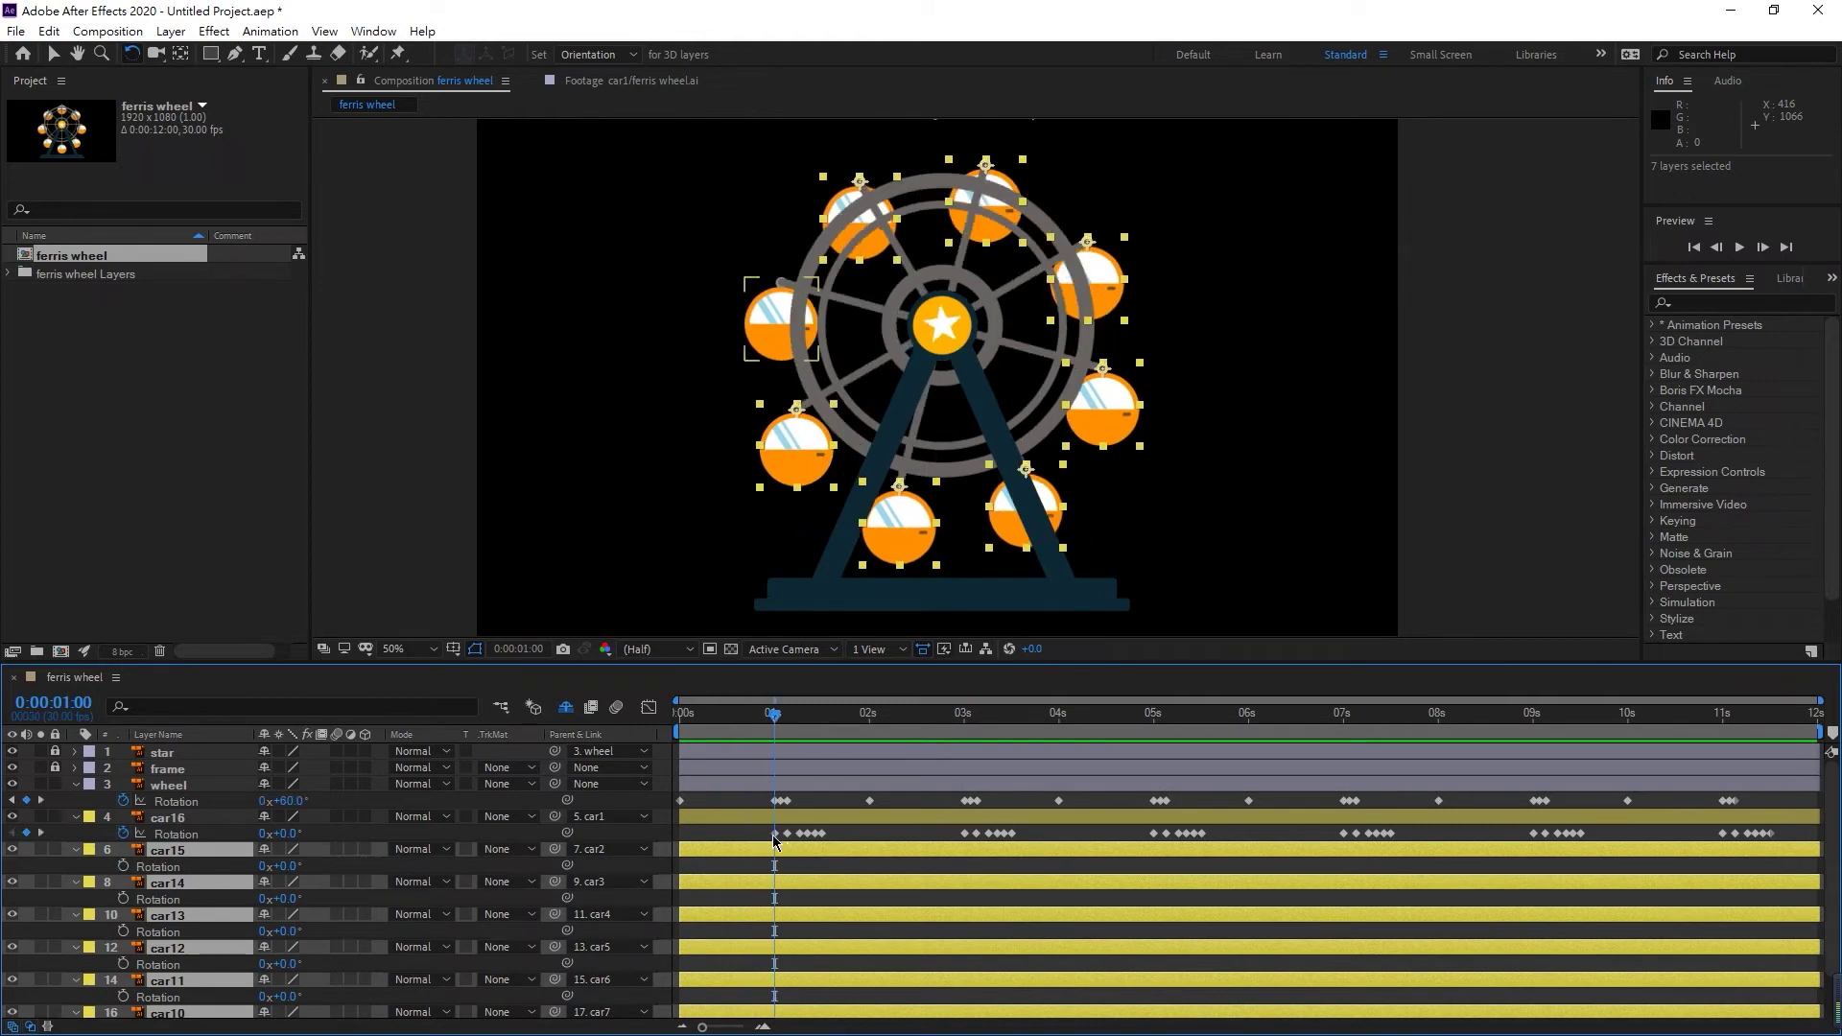
mouse_move(769, 722)
mouse_down()
mouse_move(691, 727)
mouse_move(774, 722)
mouse_up()
click(123, 867)
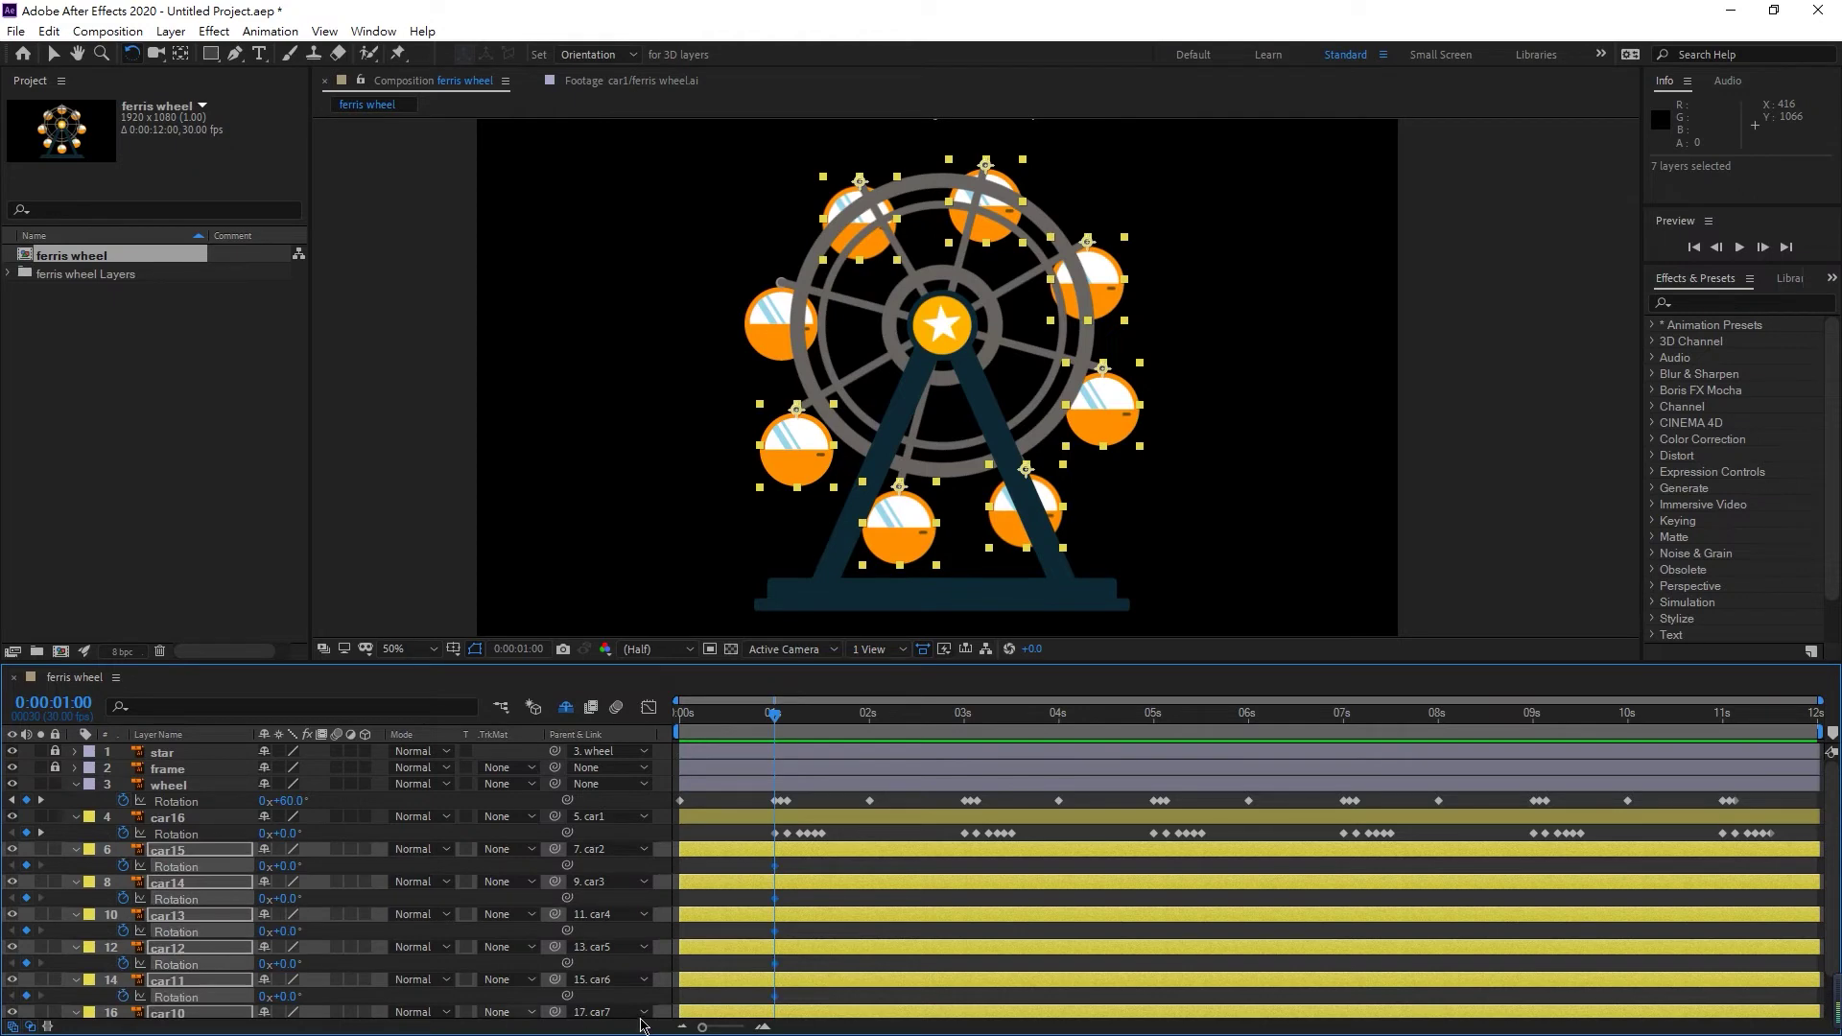
key(ctrl+v)
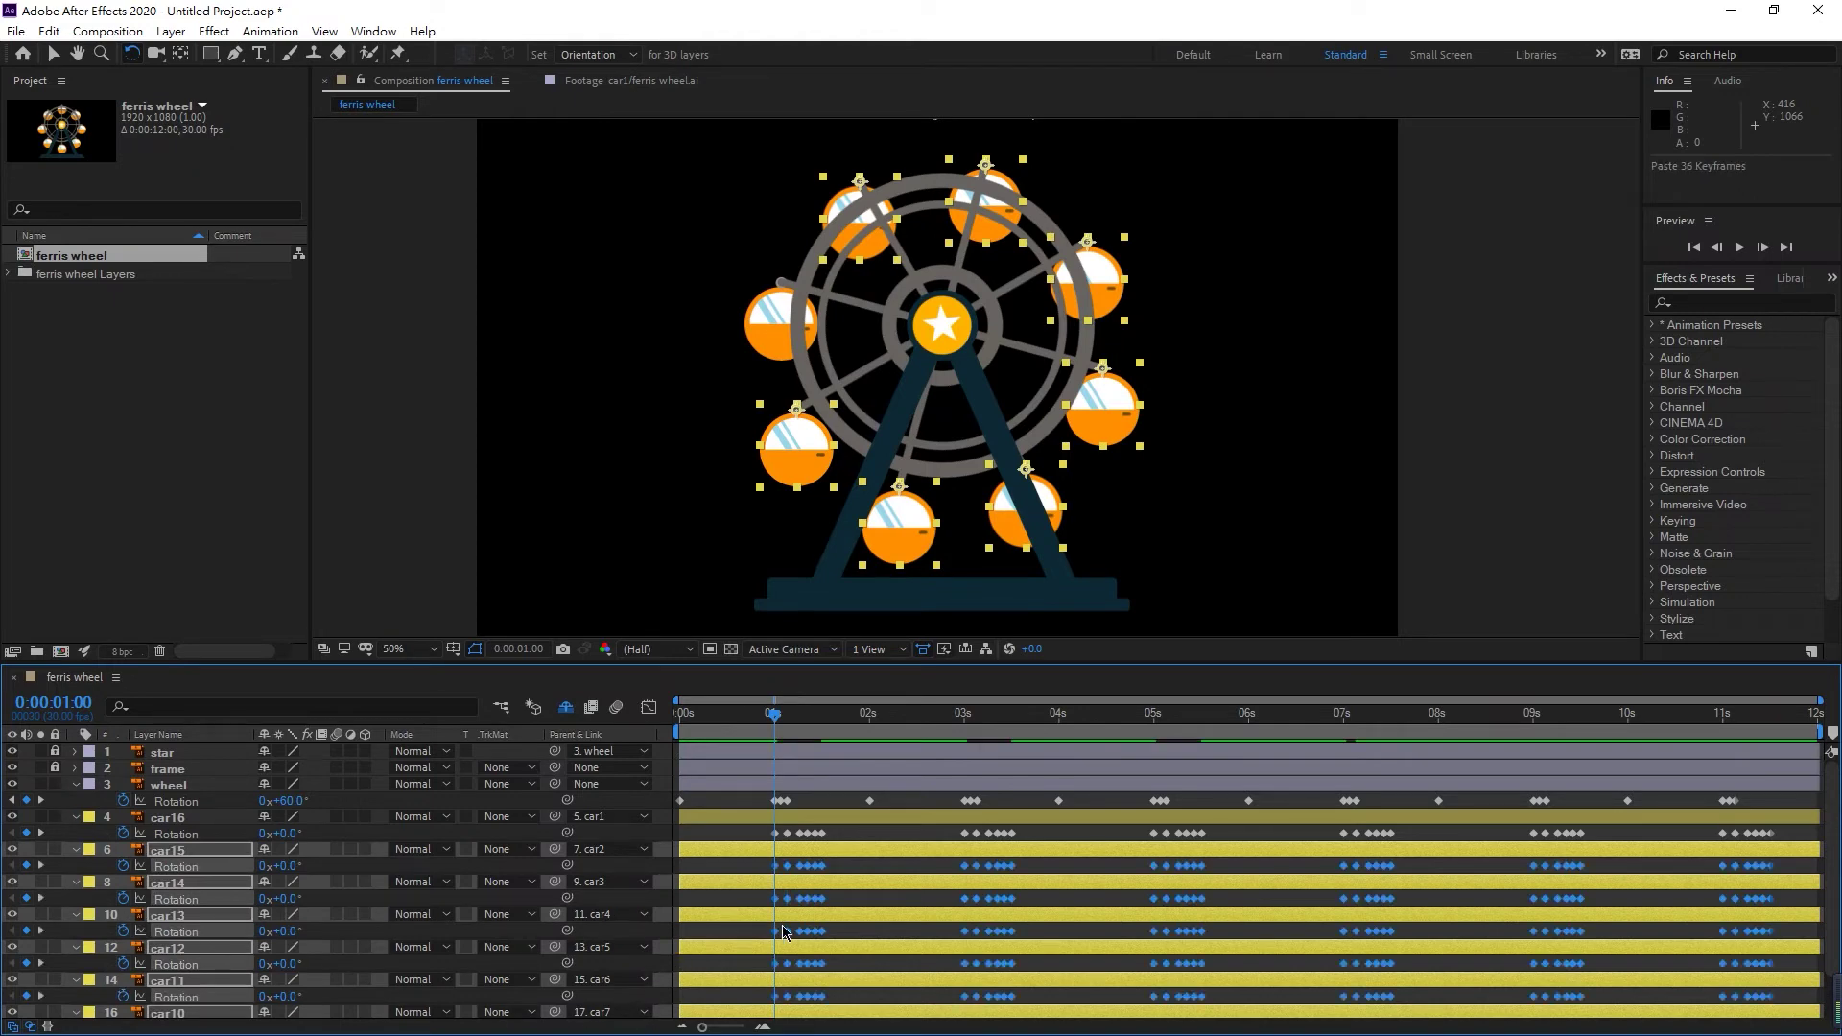
- Collapse the keyframed properties of car16 through car9 and the wheel layer, and deselect all layers
drag(777, 720, 679, 717)
click(168, 818)
scroll(173, 912, down, 2)
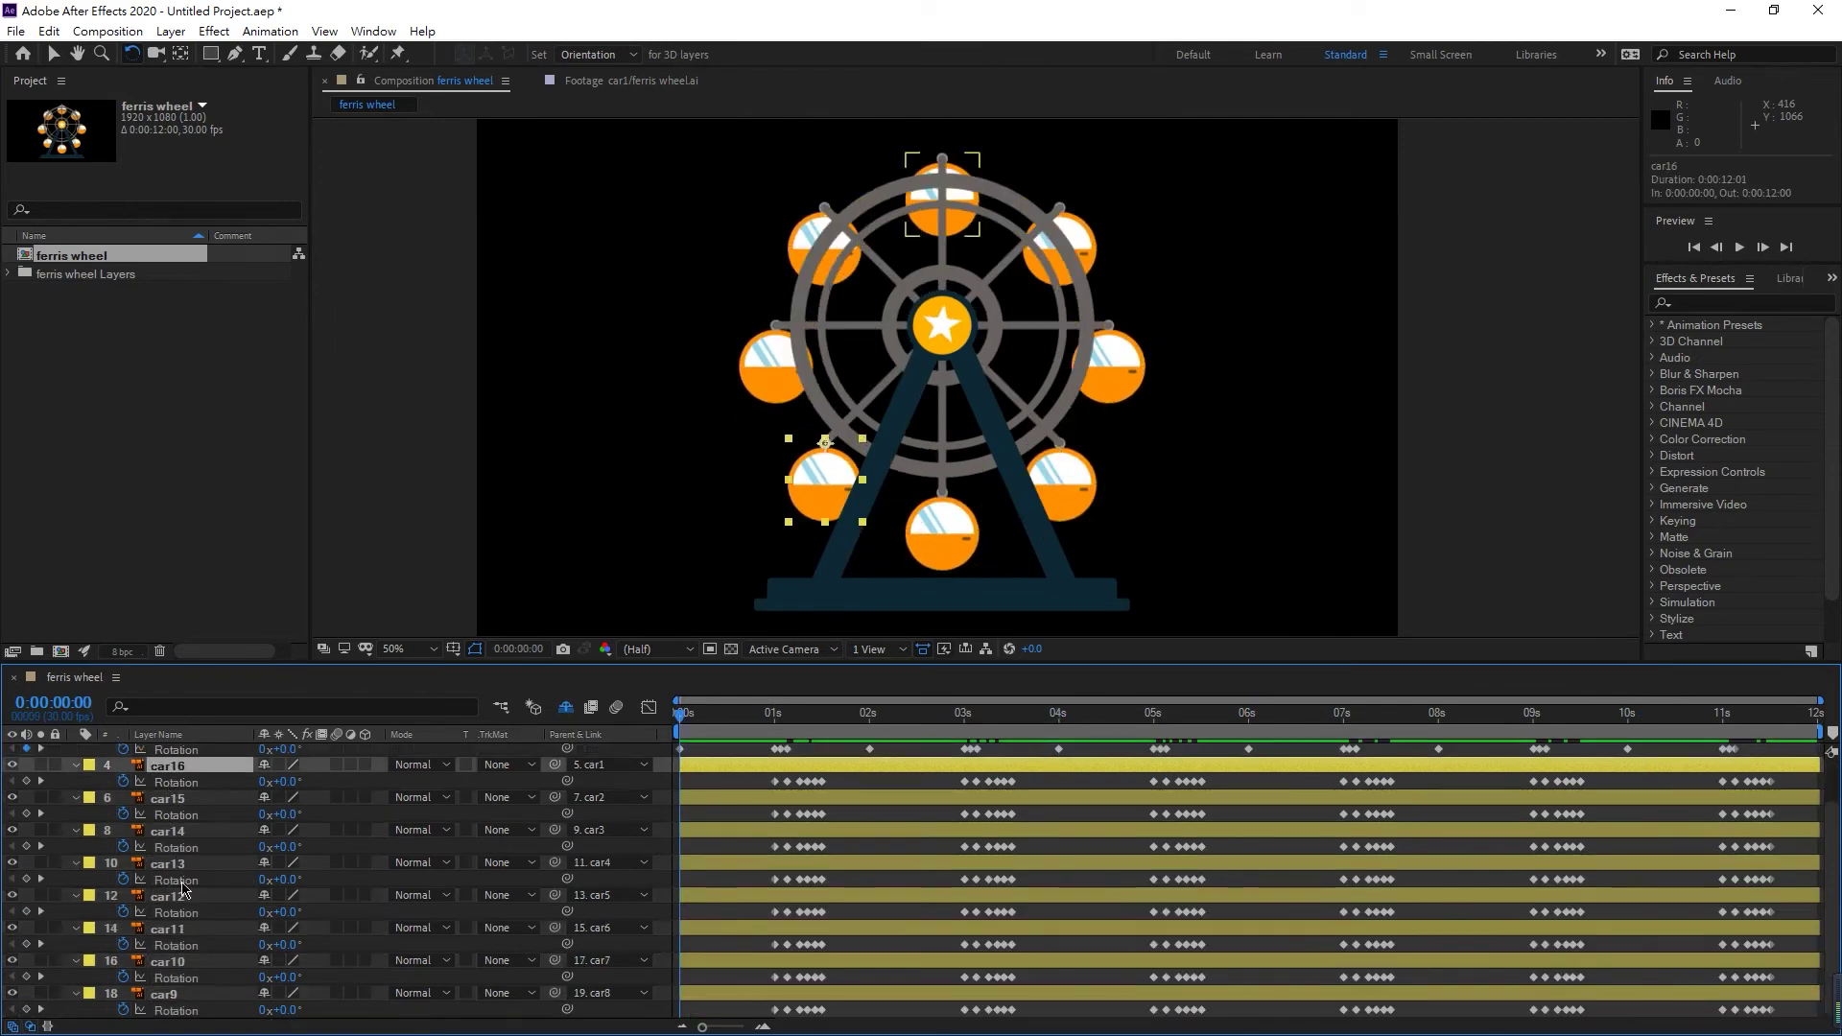
shift+click(170, 1001)
key(u)
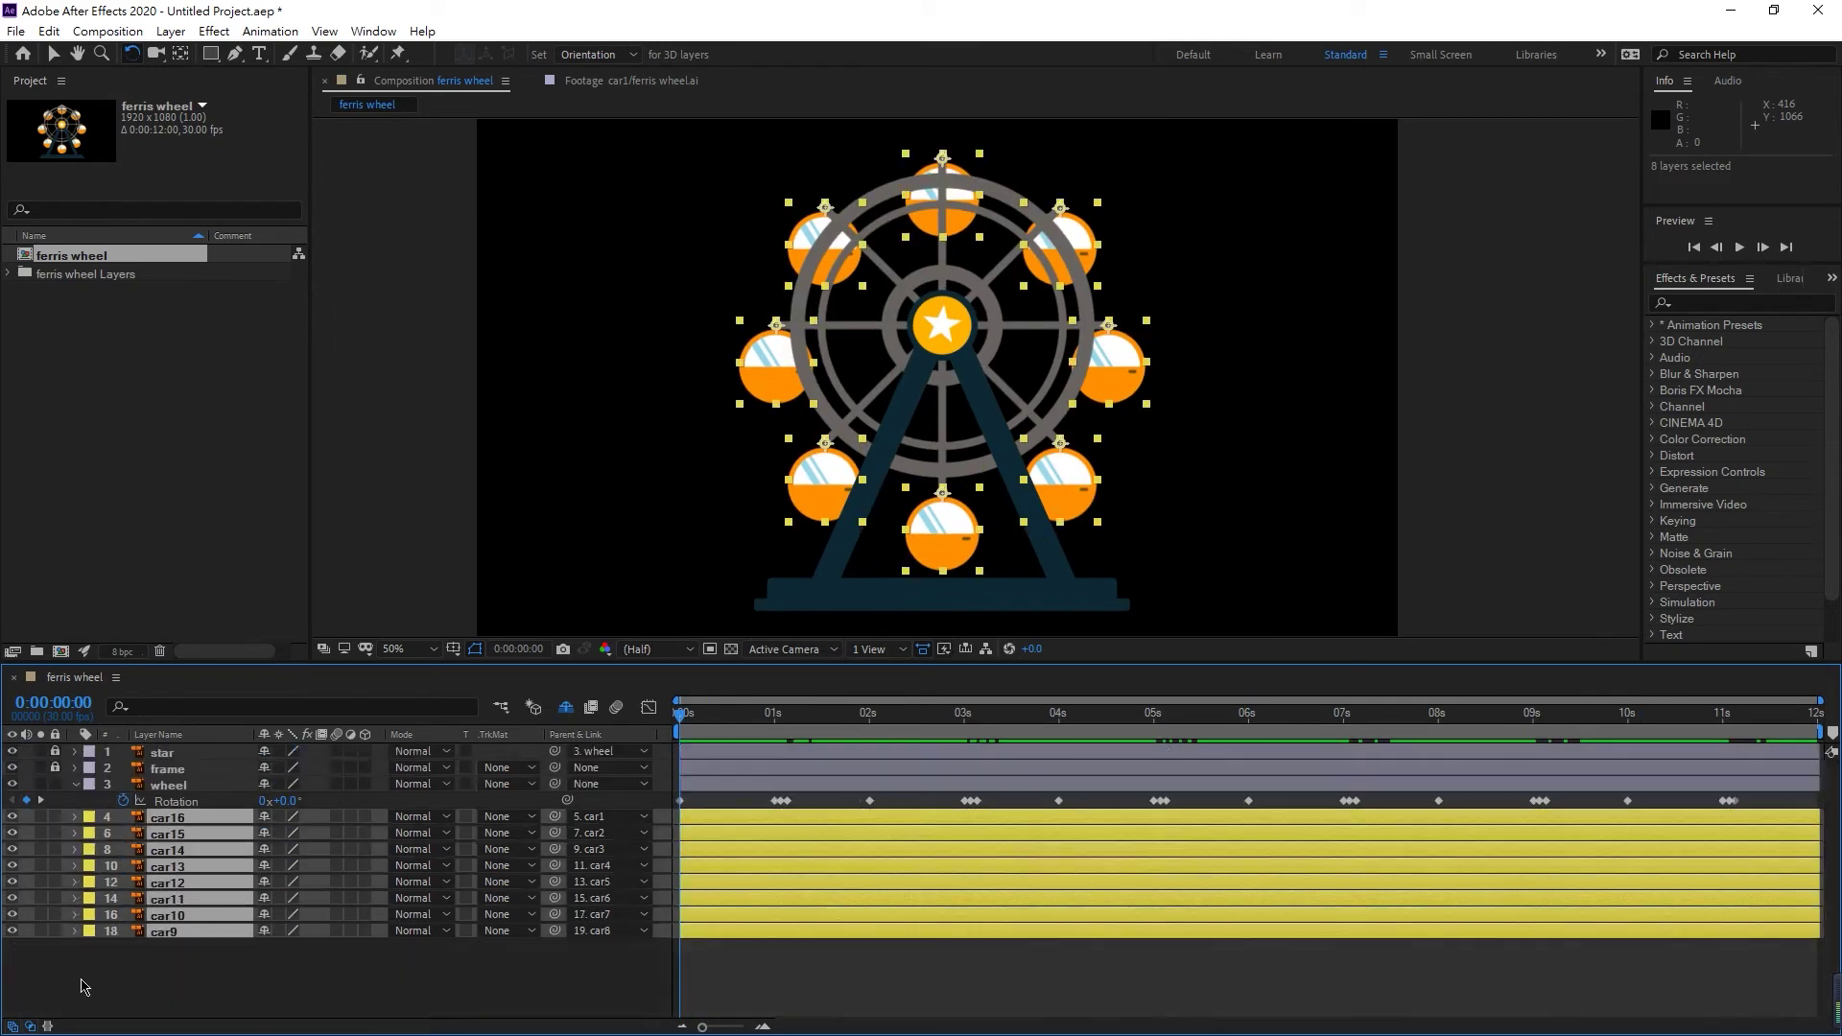
click(76, 786)
click(178, 959)
- Preview the Ferris wheel animation with all eight cars swinging
drag(737, 715, 854, 720)
key(space)
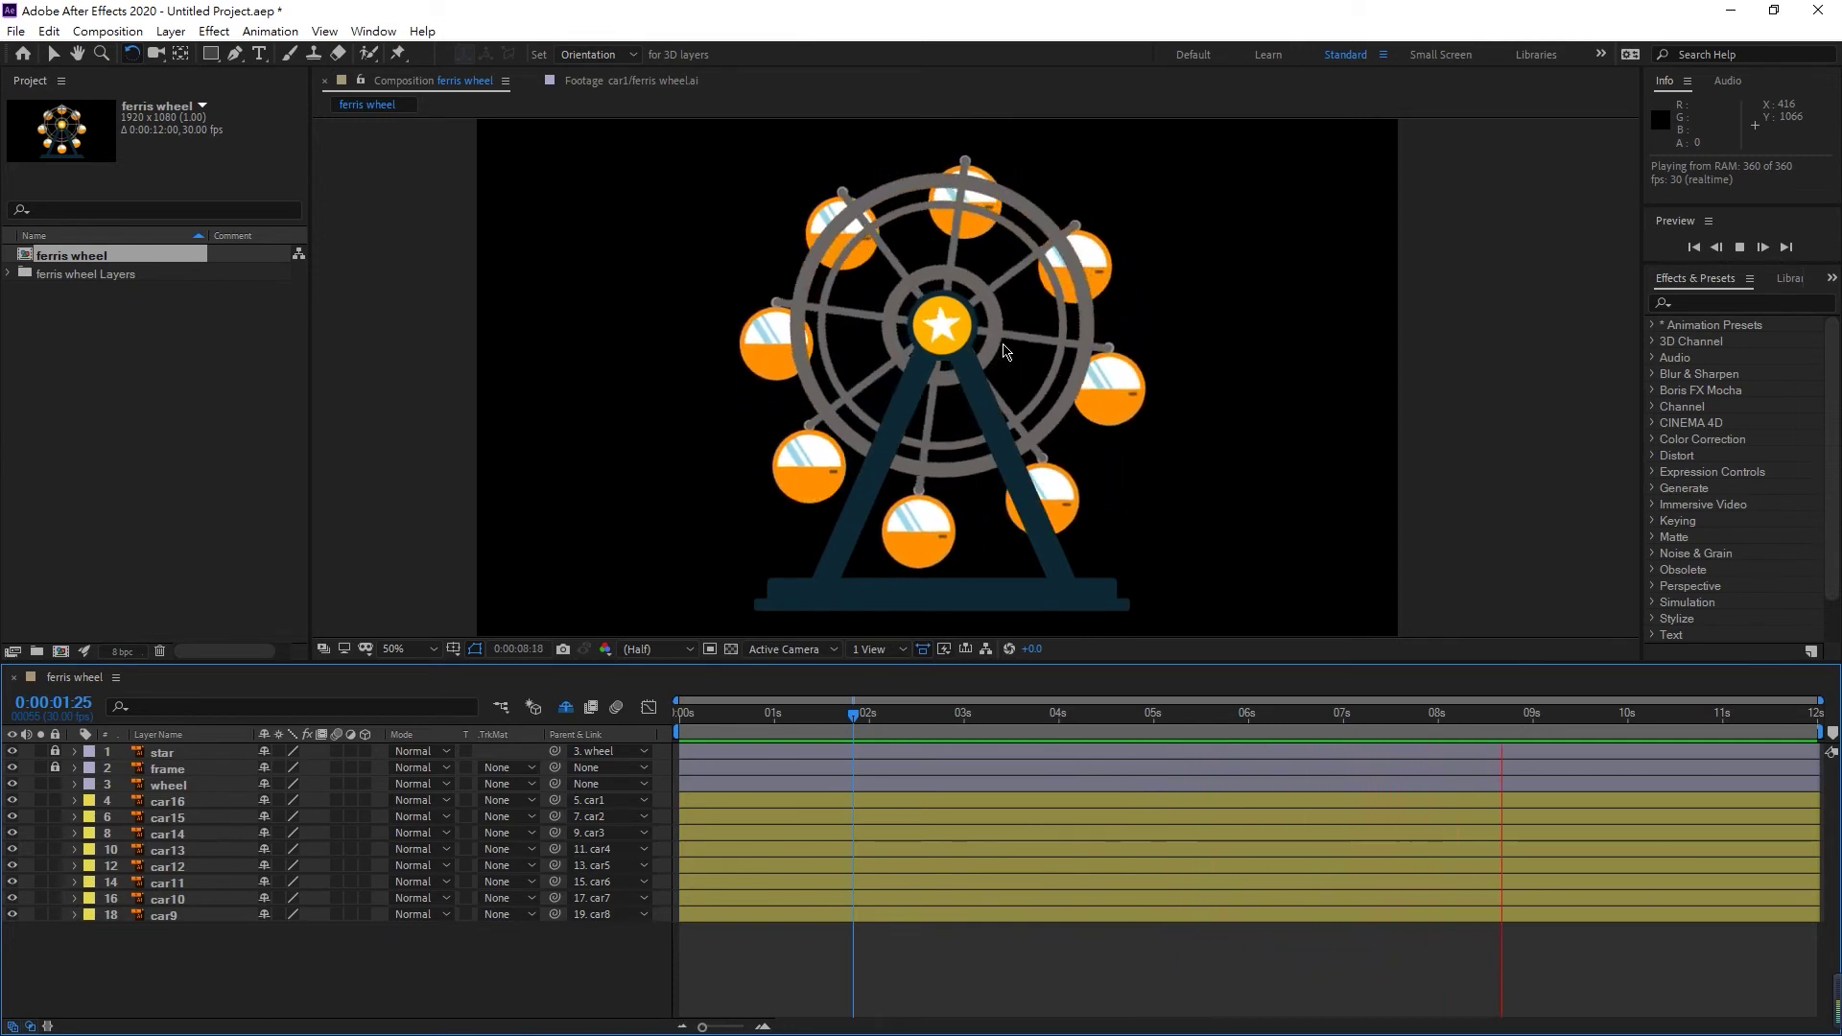
key(space)
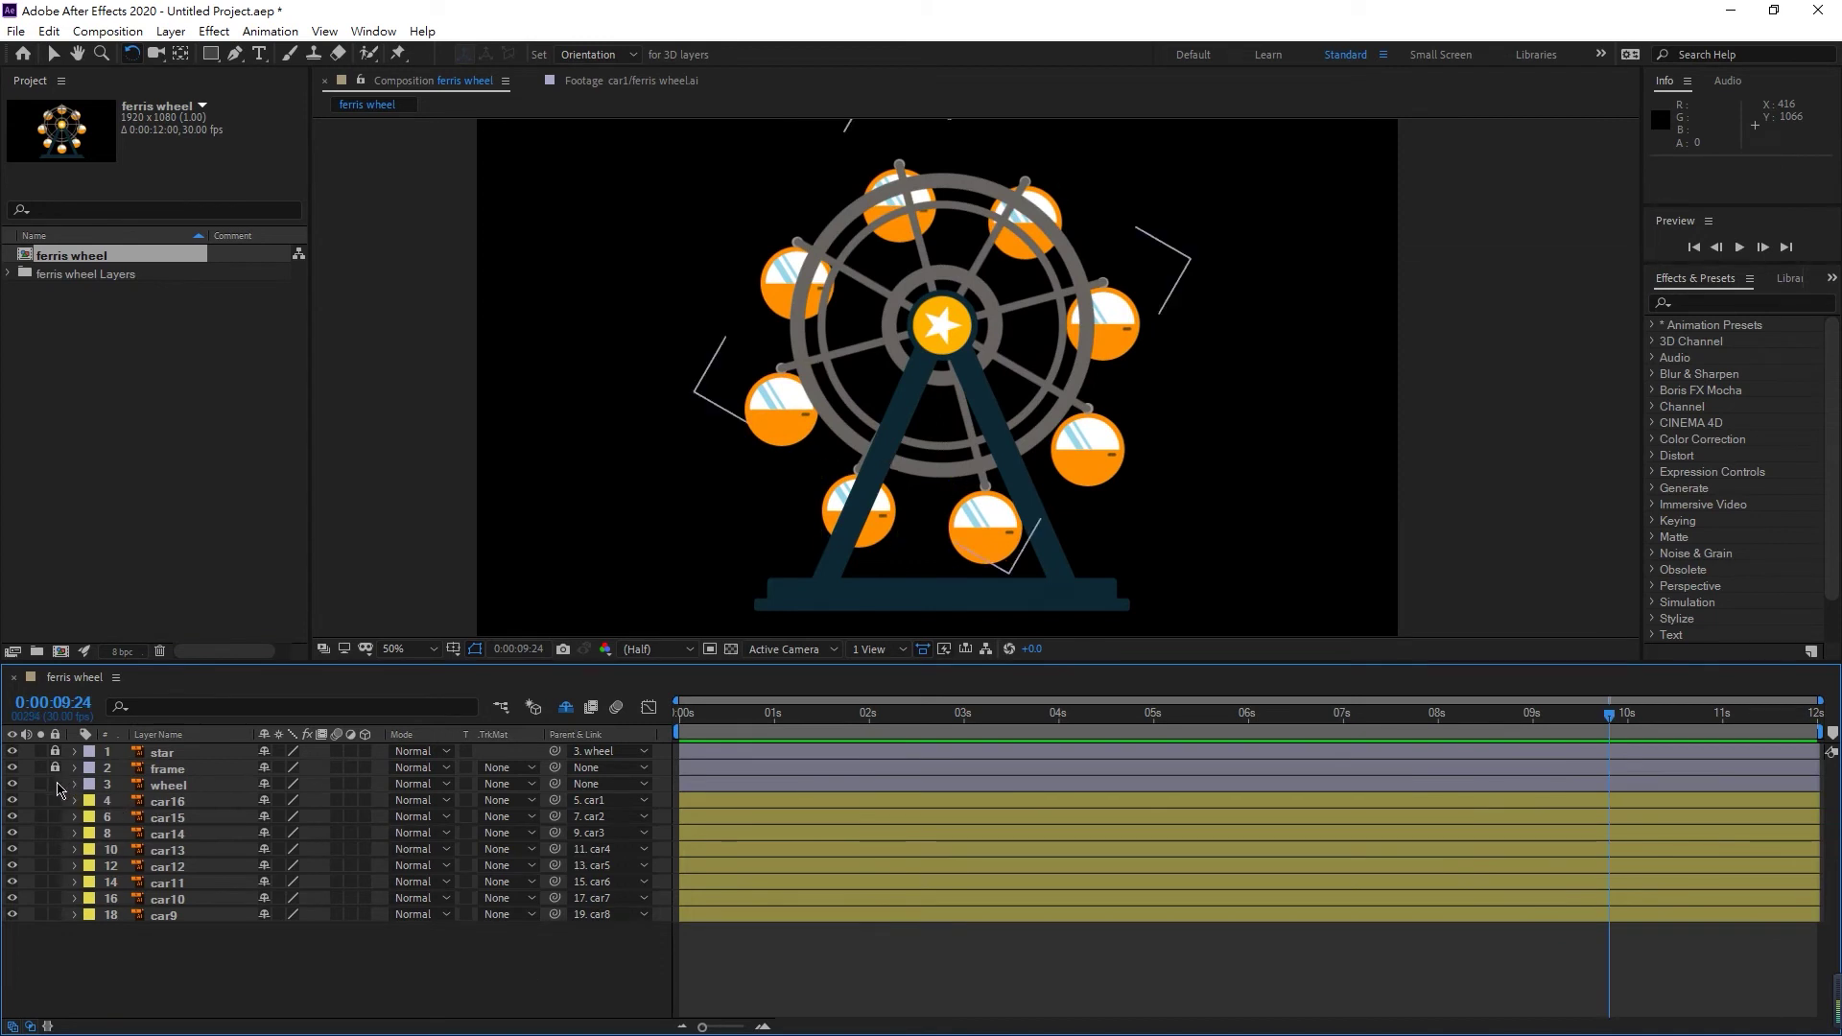
- Lock the wheel layer and all the car layers, and check the finished reference video Ferris wheel Final.mp4
drag(55, 785, 63, 931)
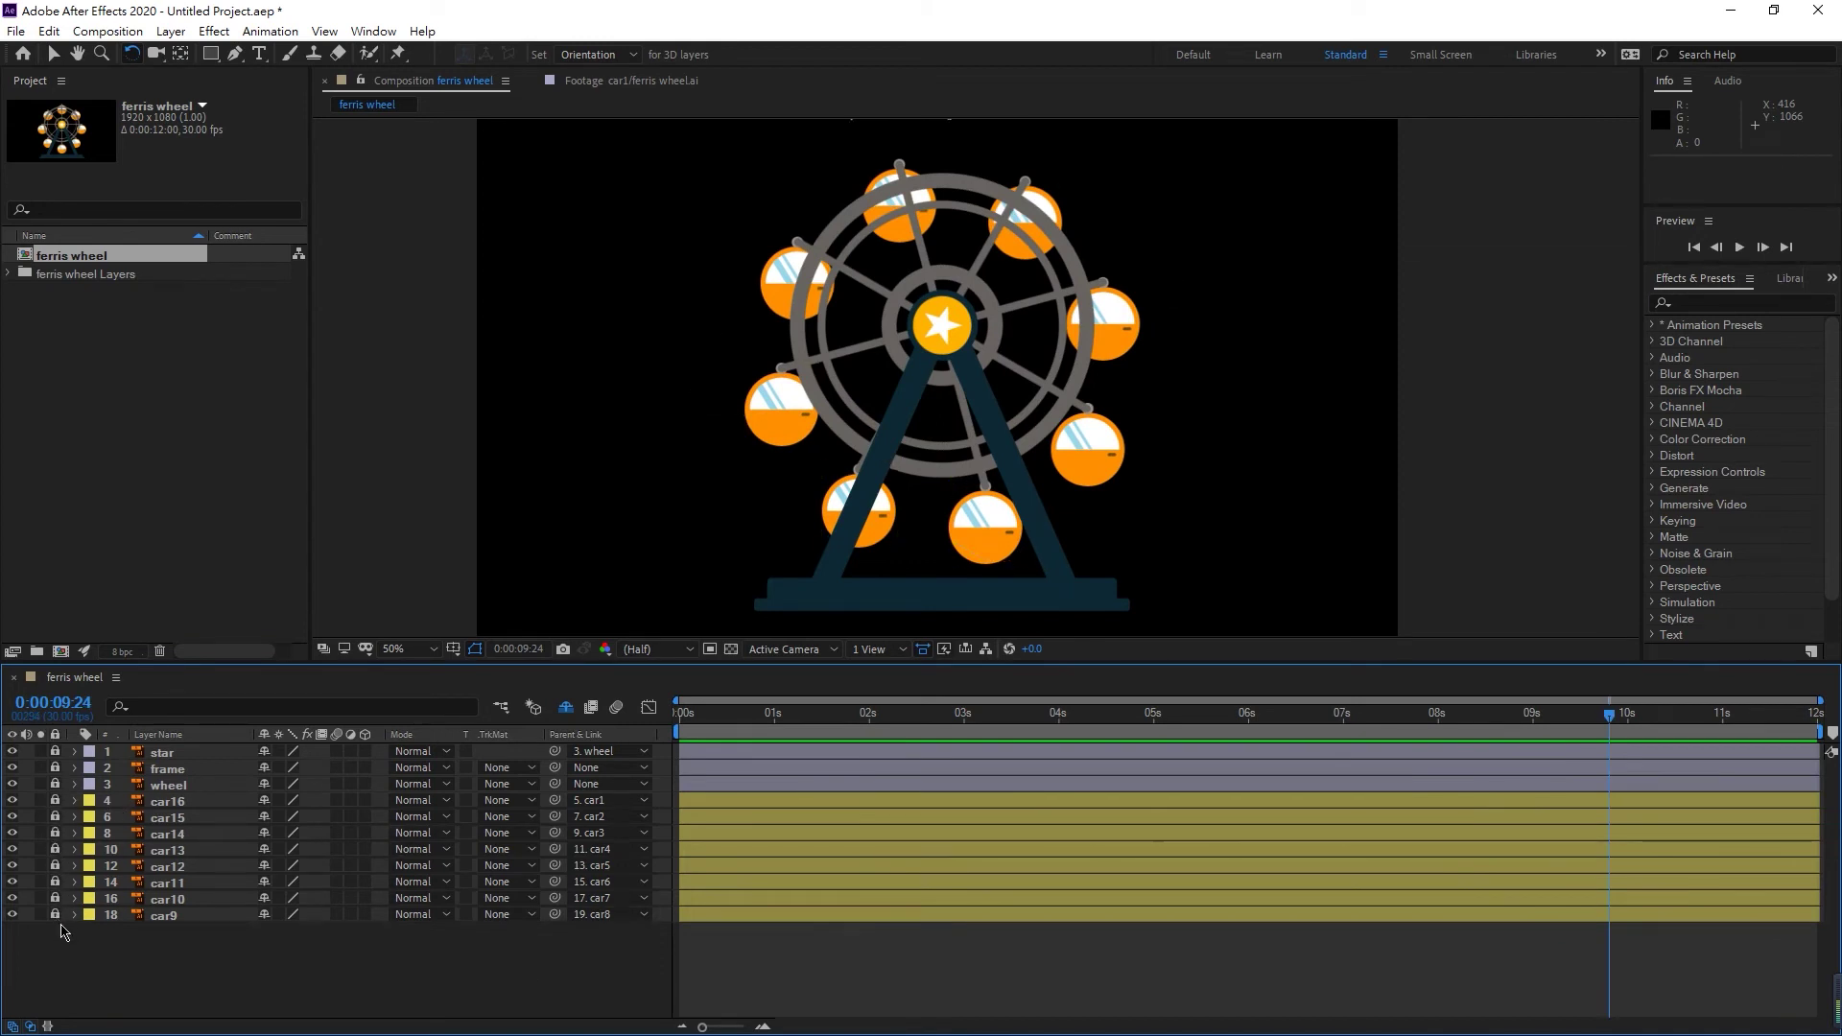
key(alt+Tab)
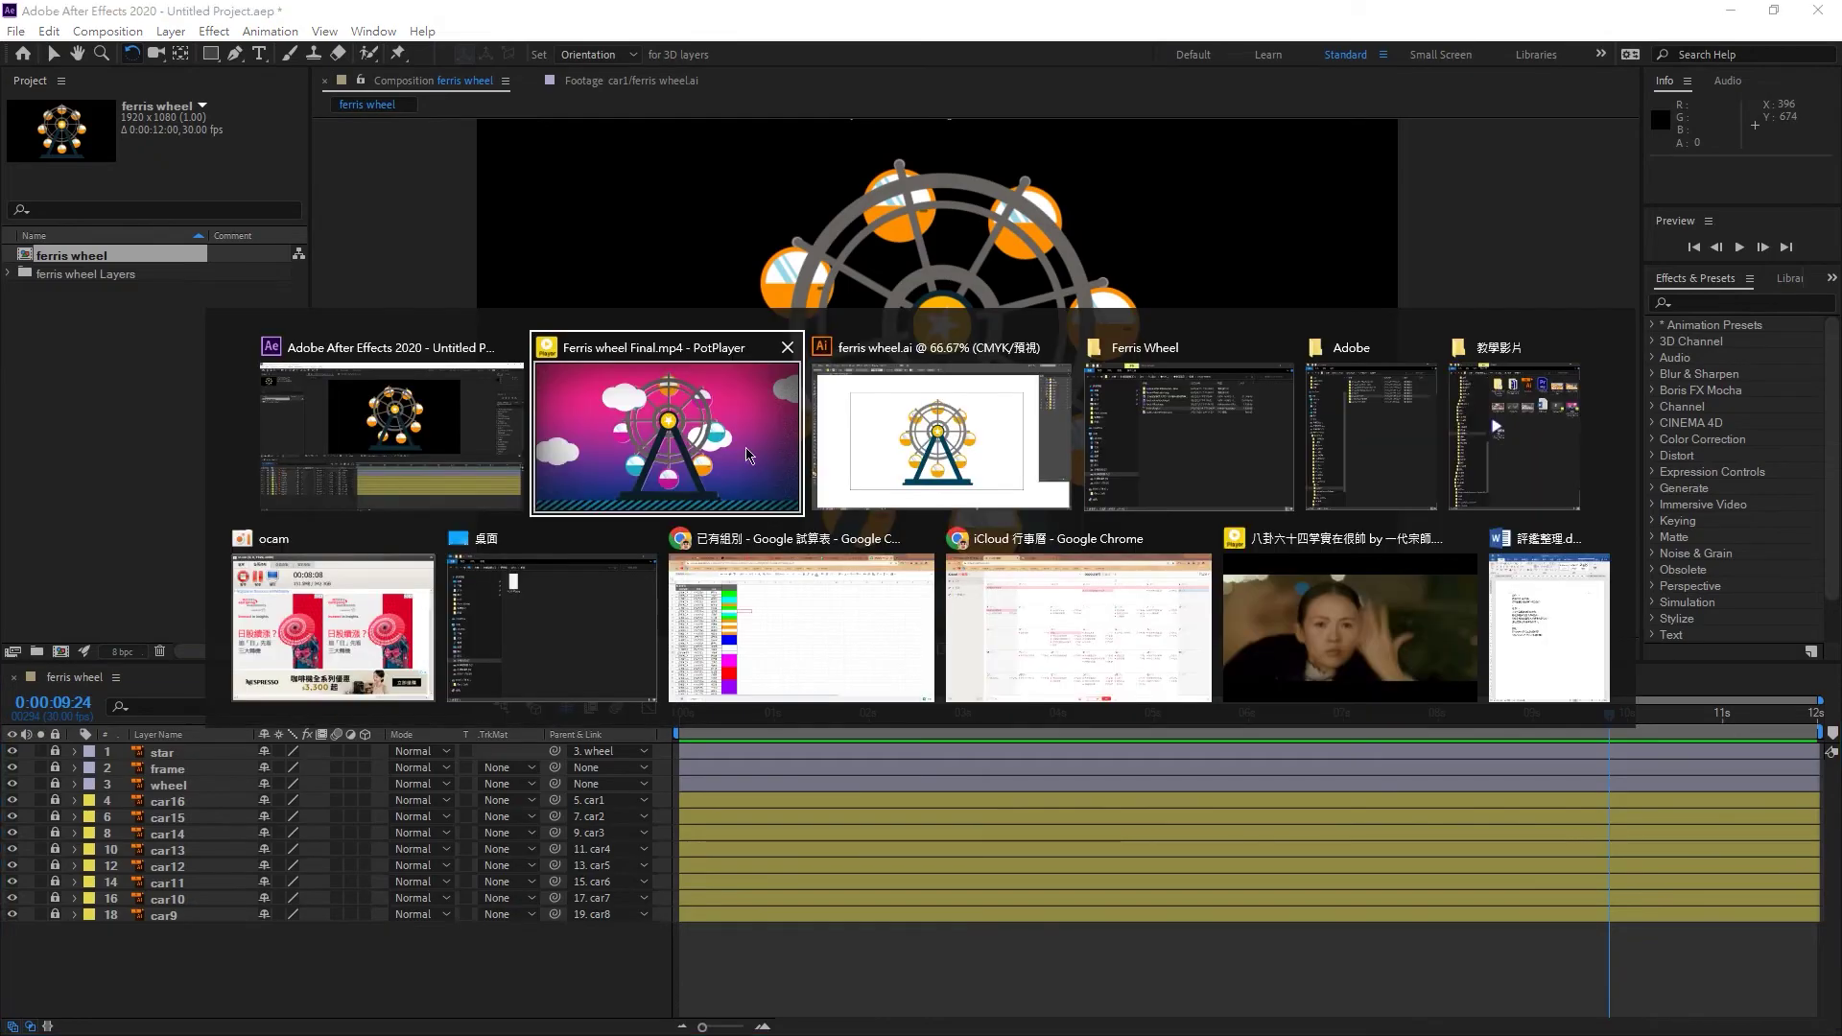
key(alt+Tab)
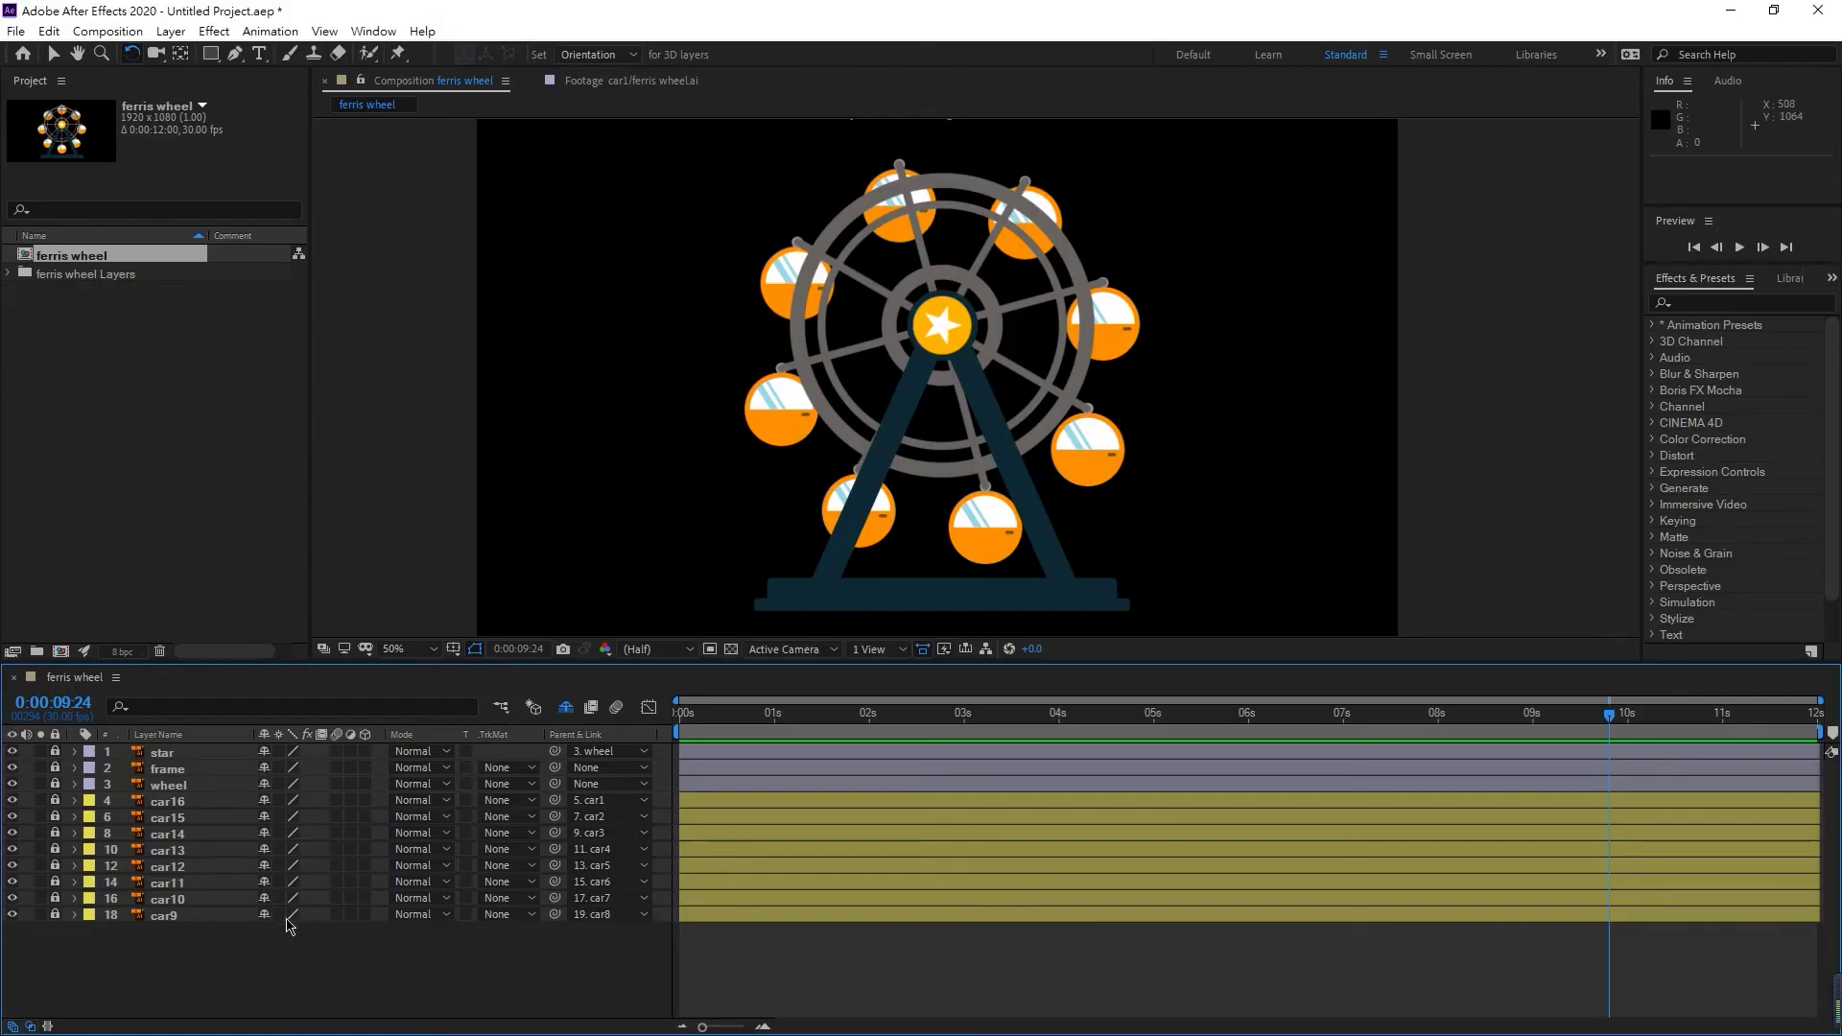
- Create a white 1920 × 1080 px solid named sky and place it beneath all other layers
right_click(188, 962)
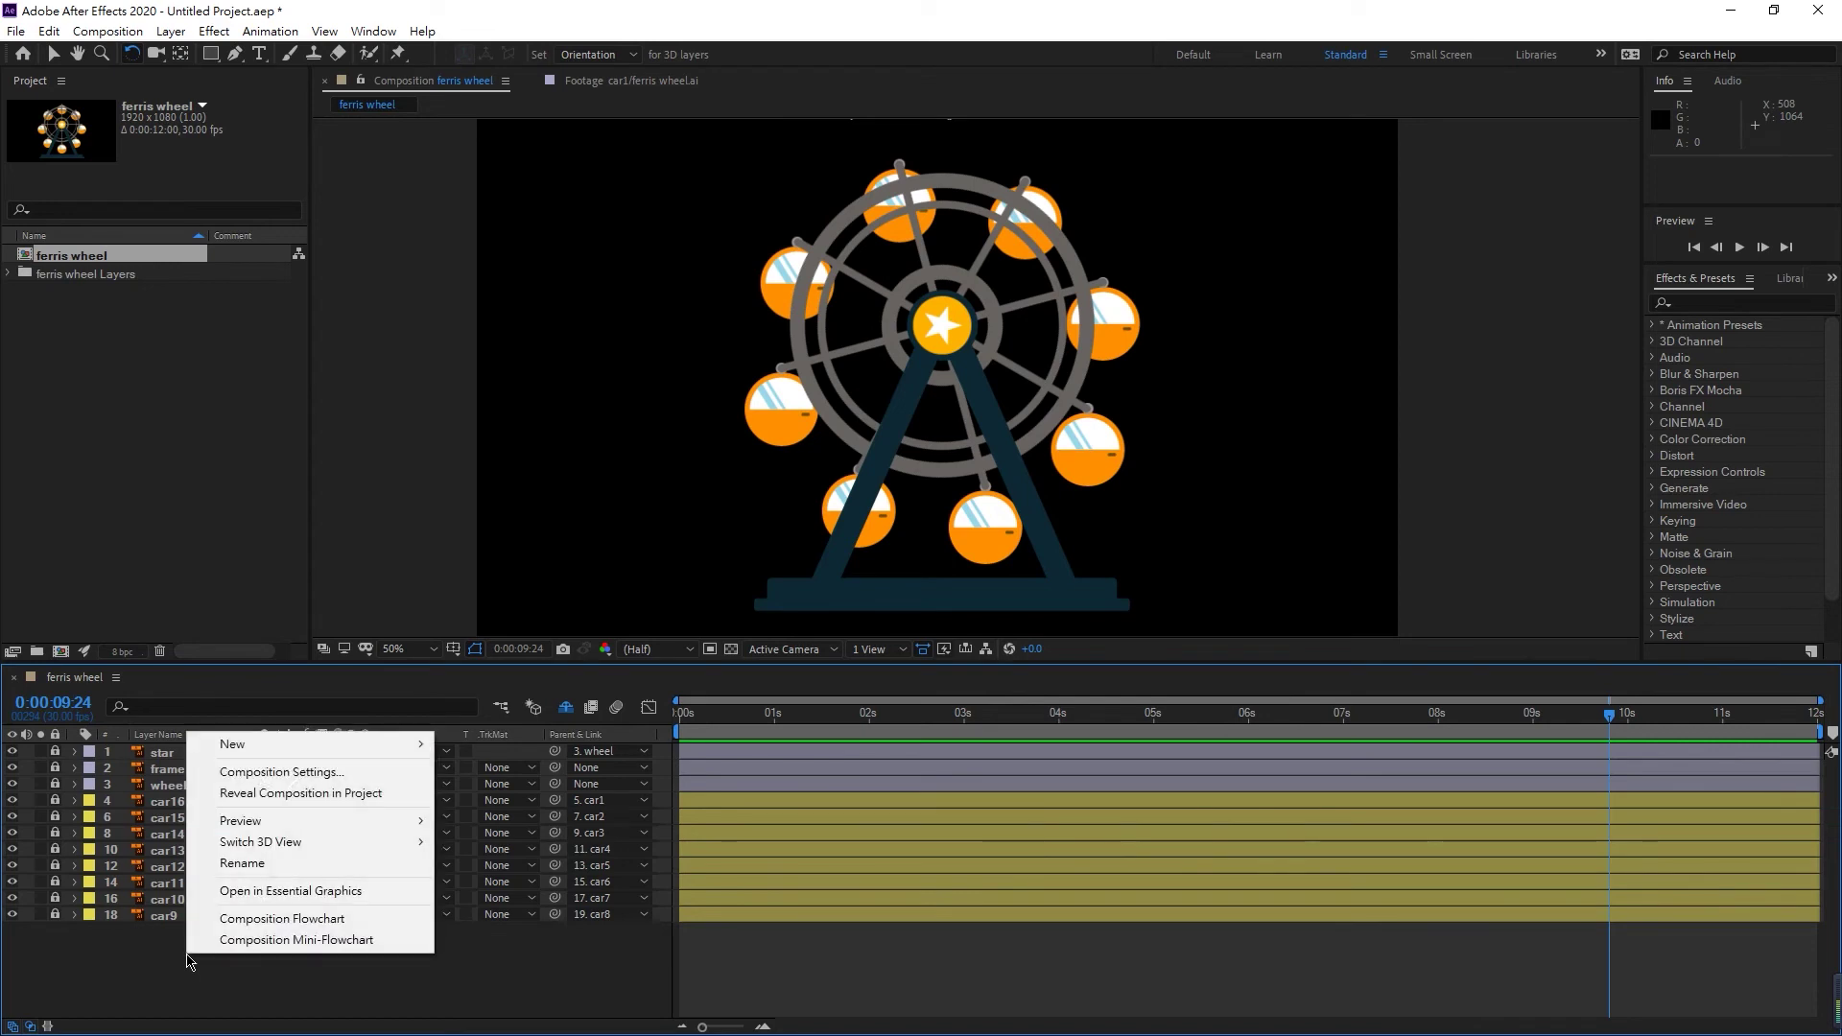
mouse_move(317, 746)
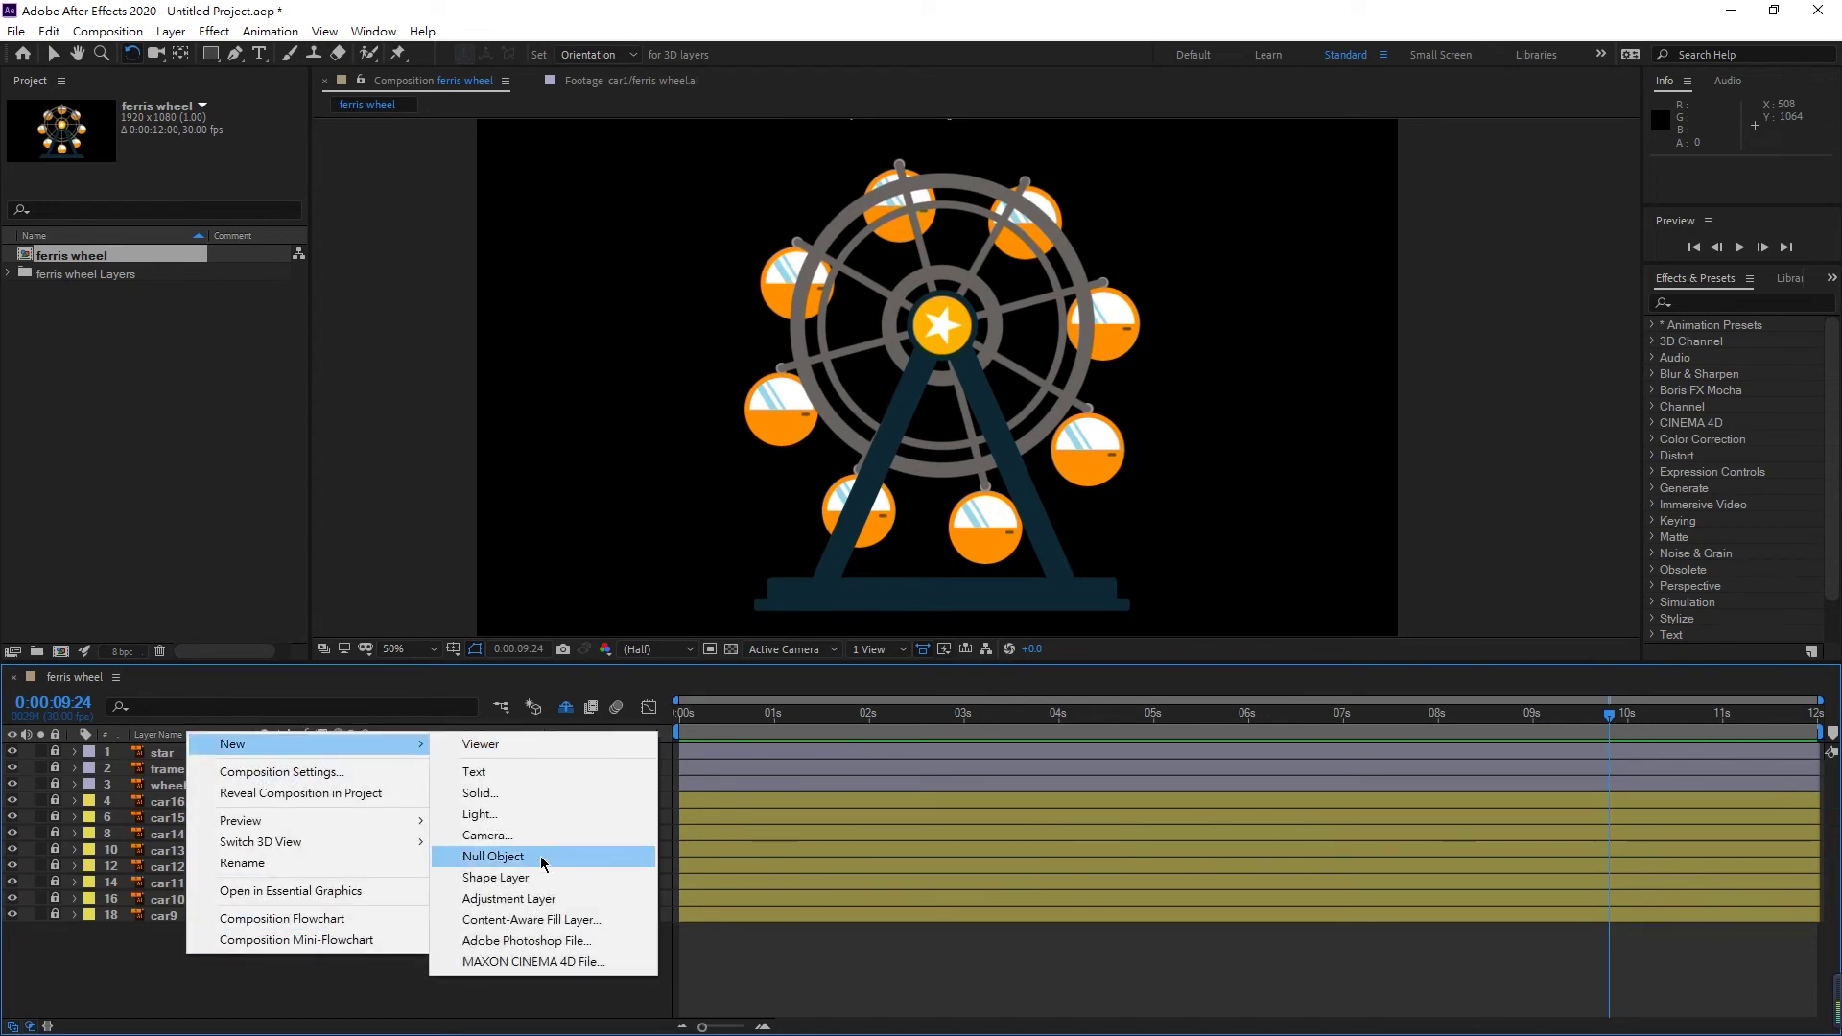
click(554, 803)
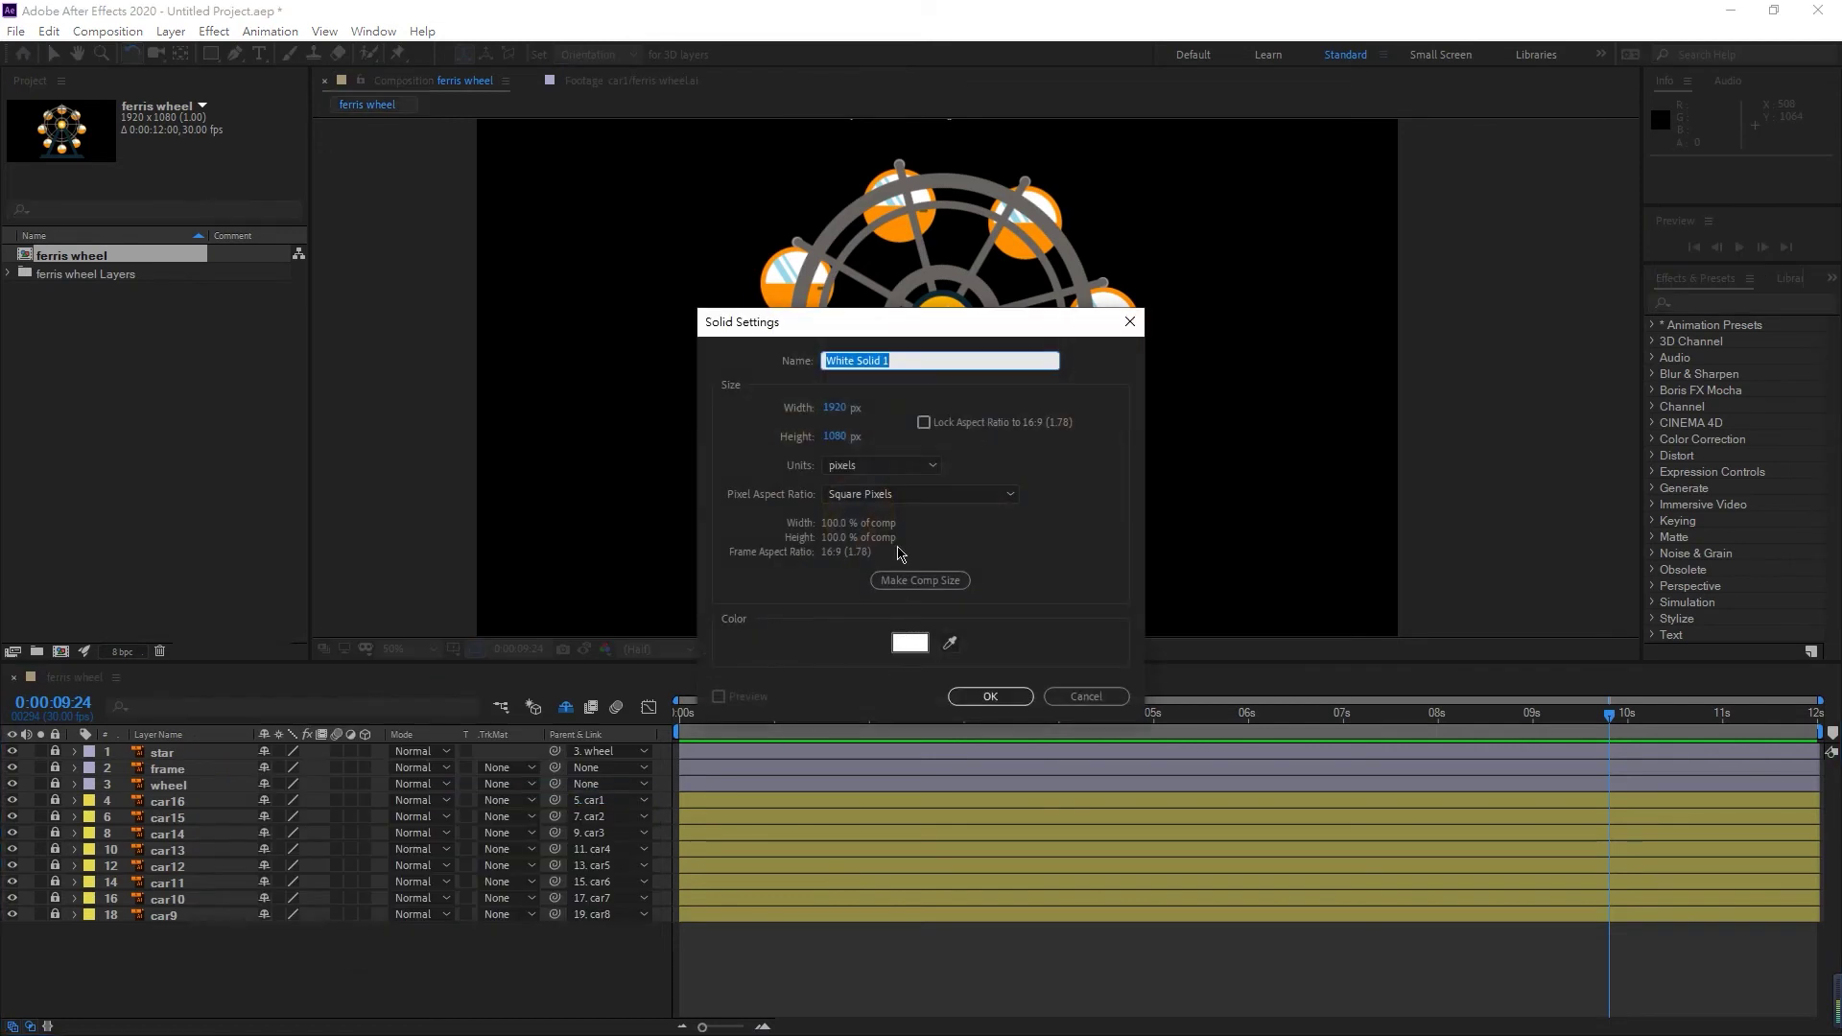
drag(923, 333, 919, 372)
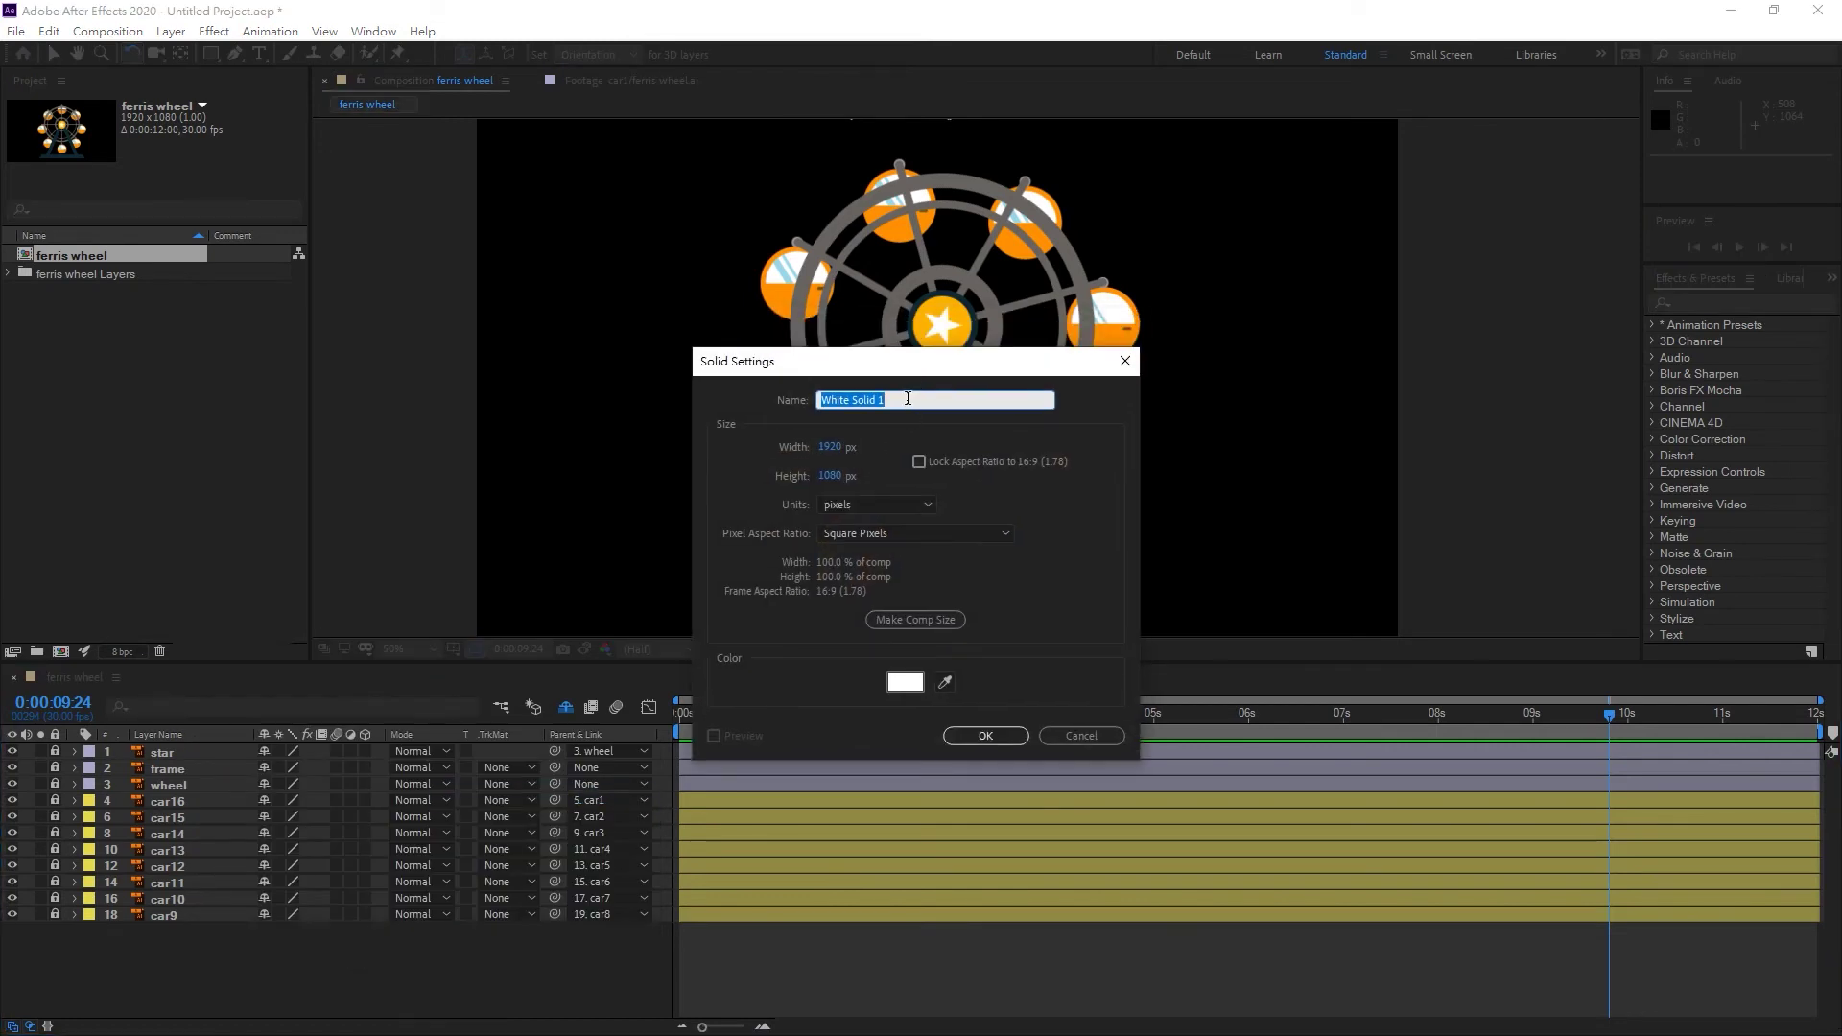
text(sky)
click(975, 736)
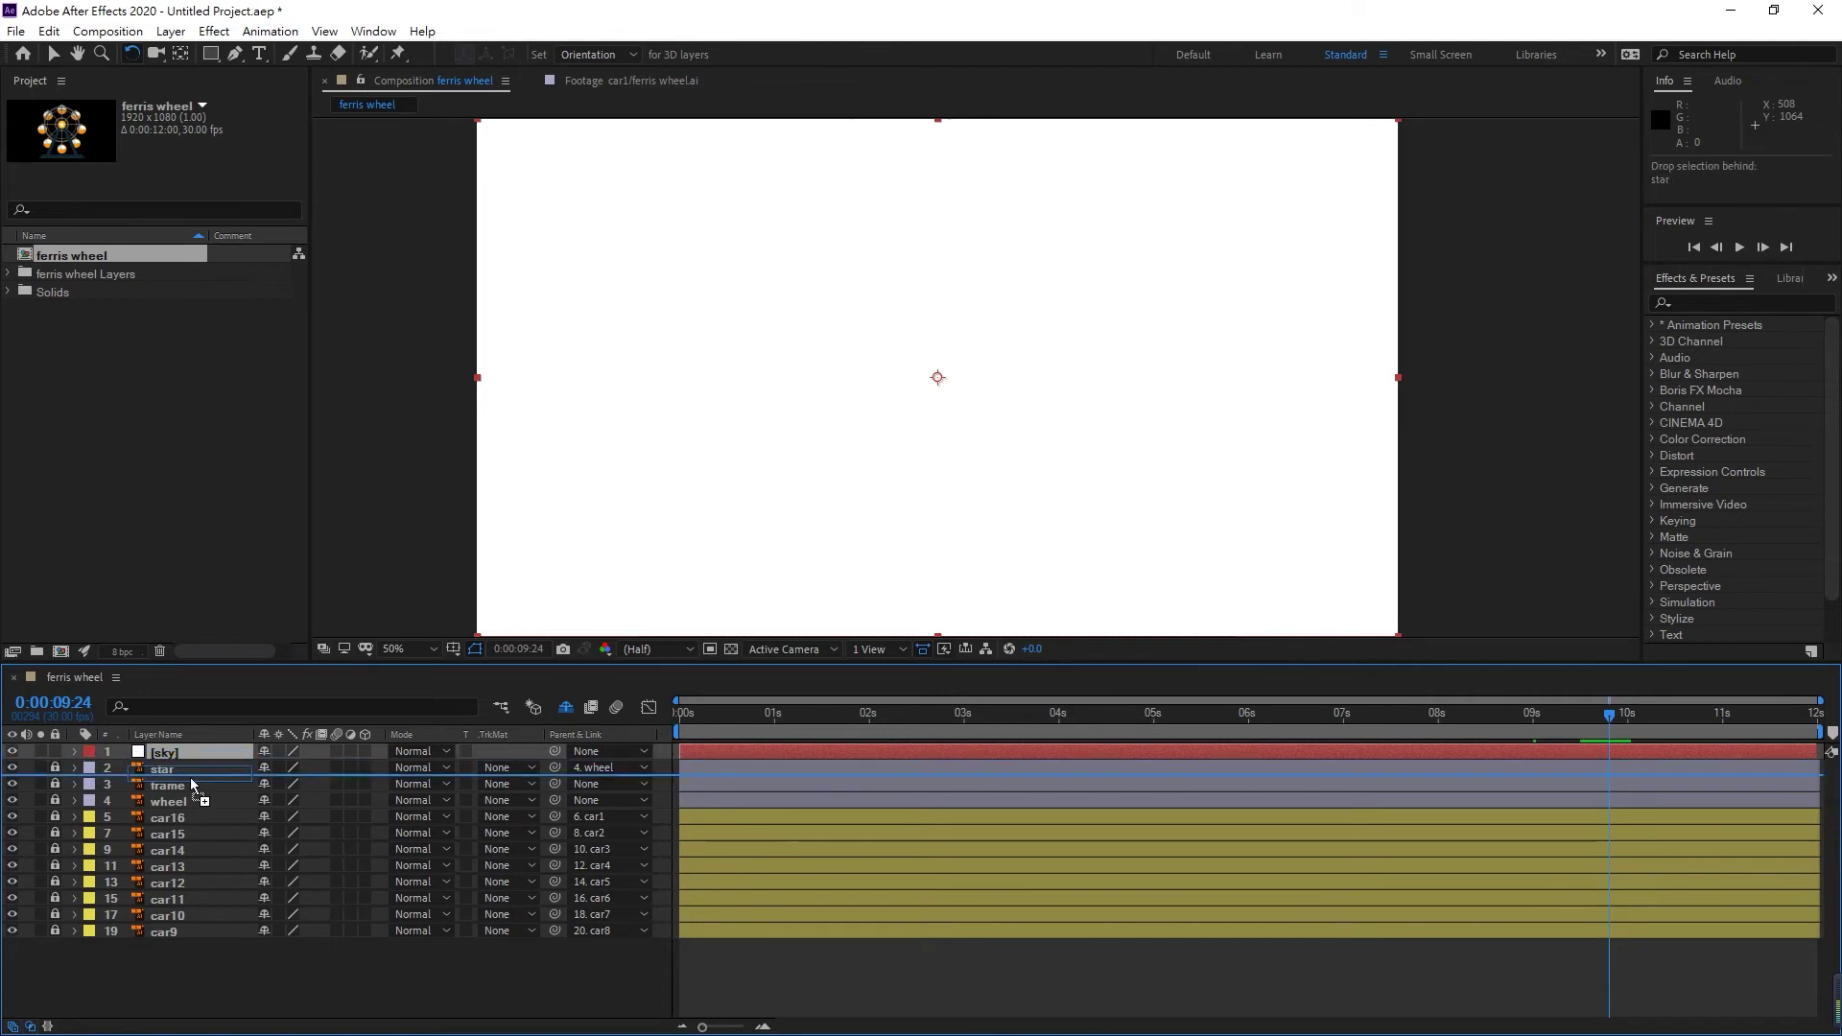
key(ctrl+shift+[)
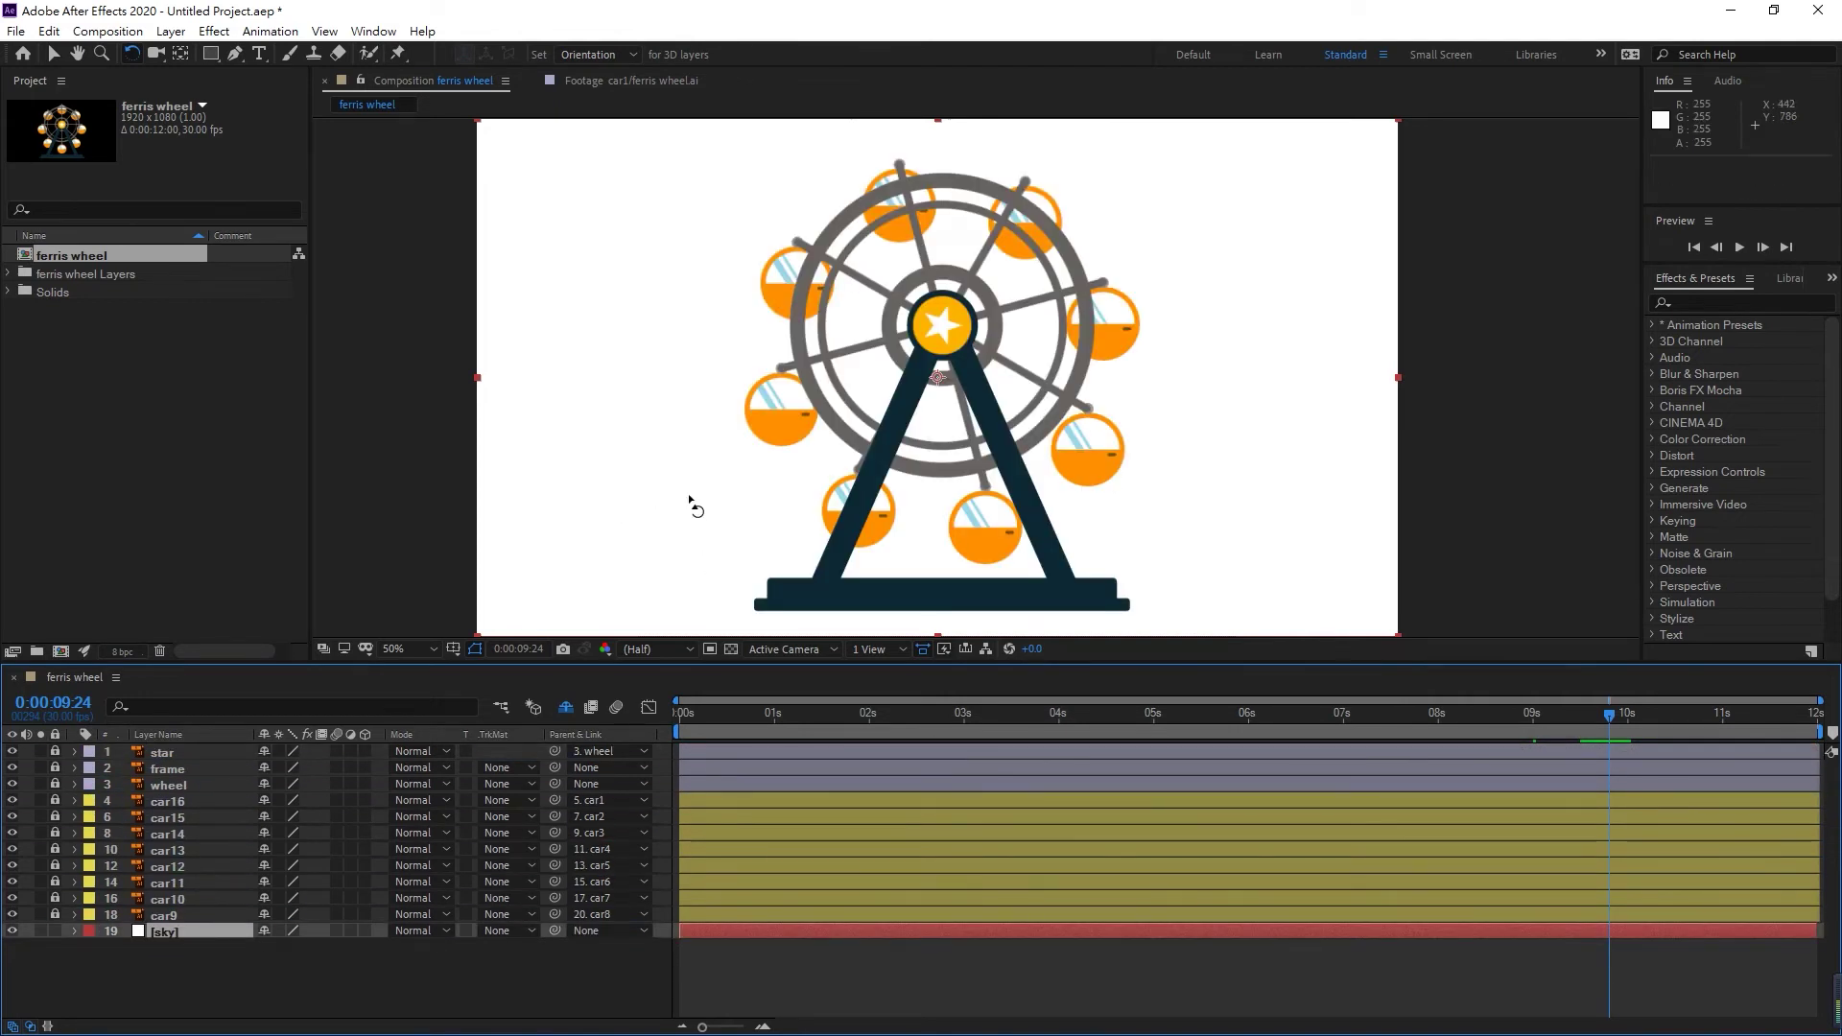
- Apply the Fill effect to the sky layer and set its colour to bright cyan 00FFFC
click(1778, 298)
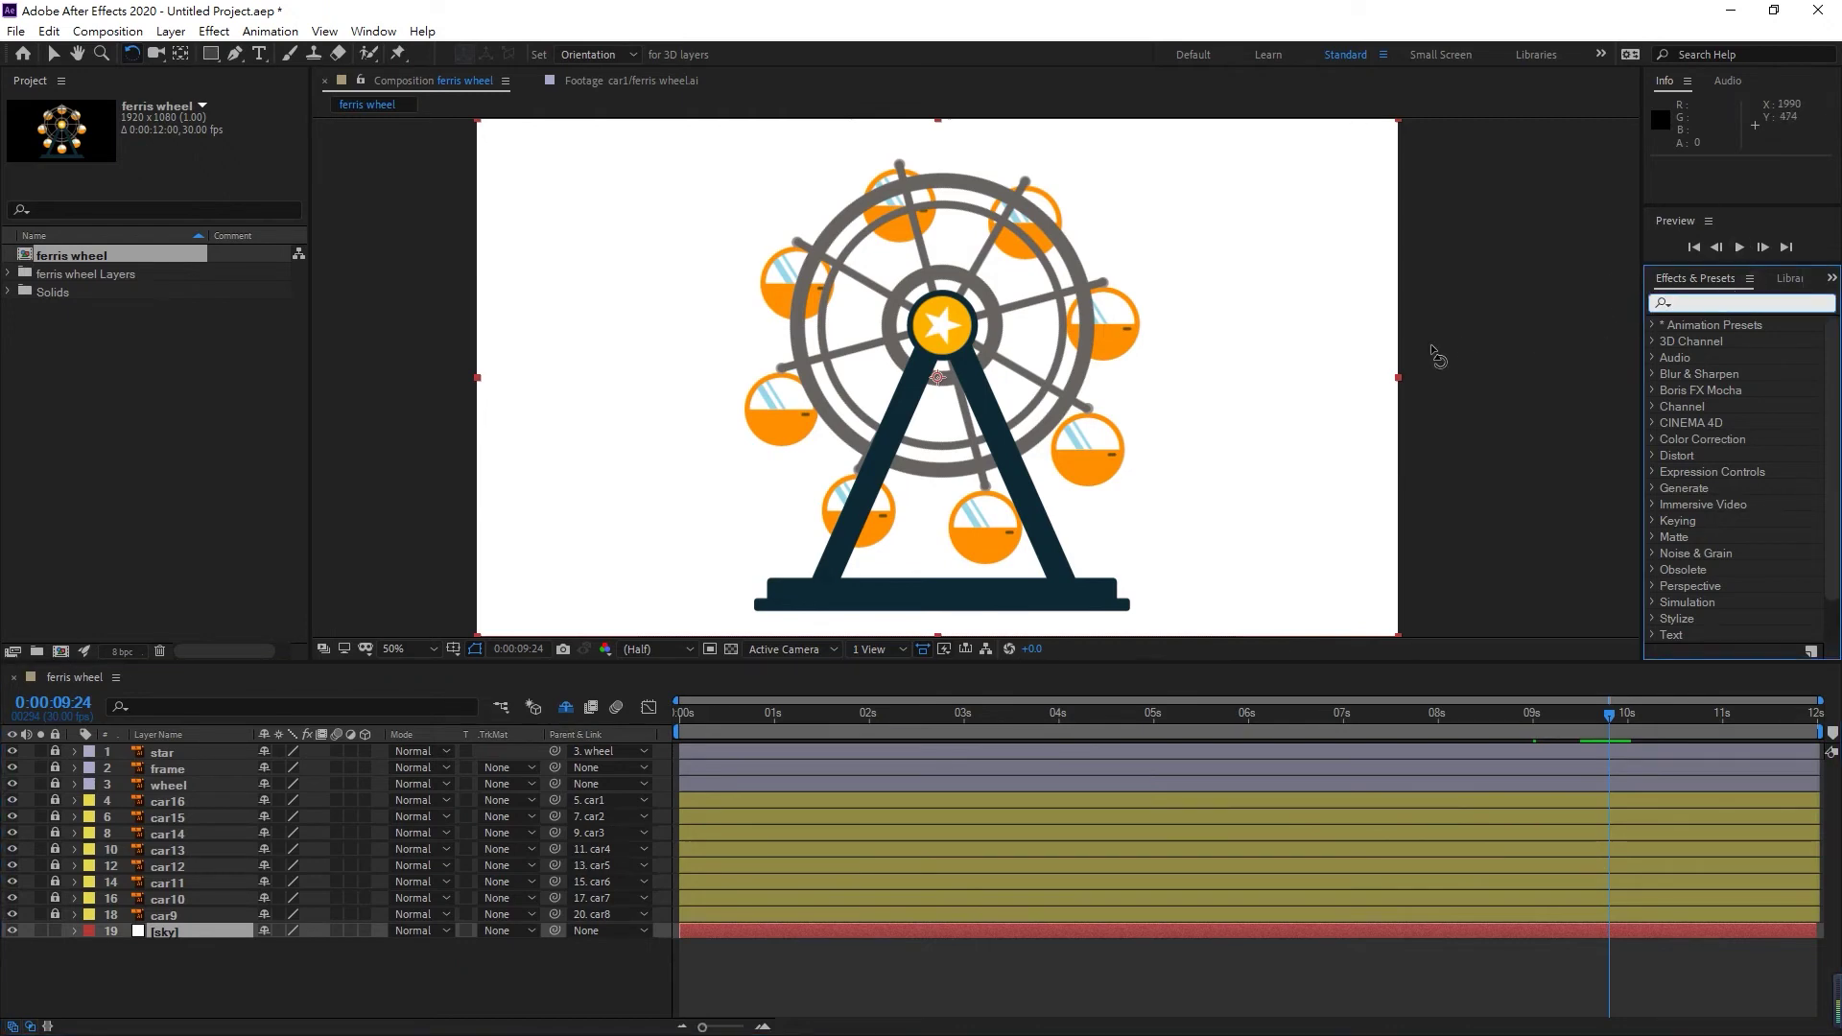
text(fil)
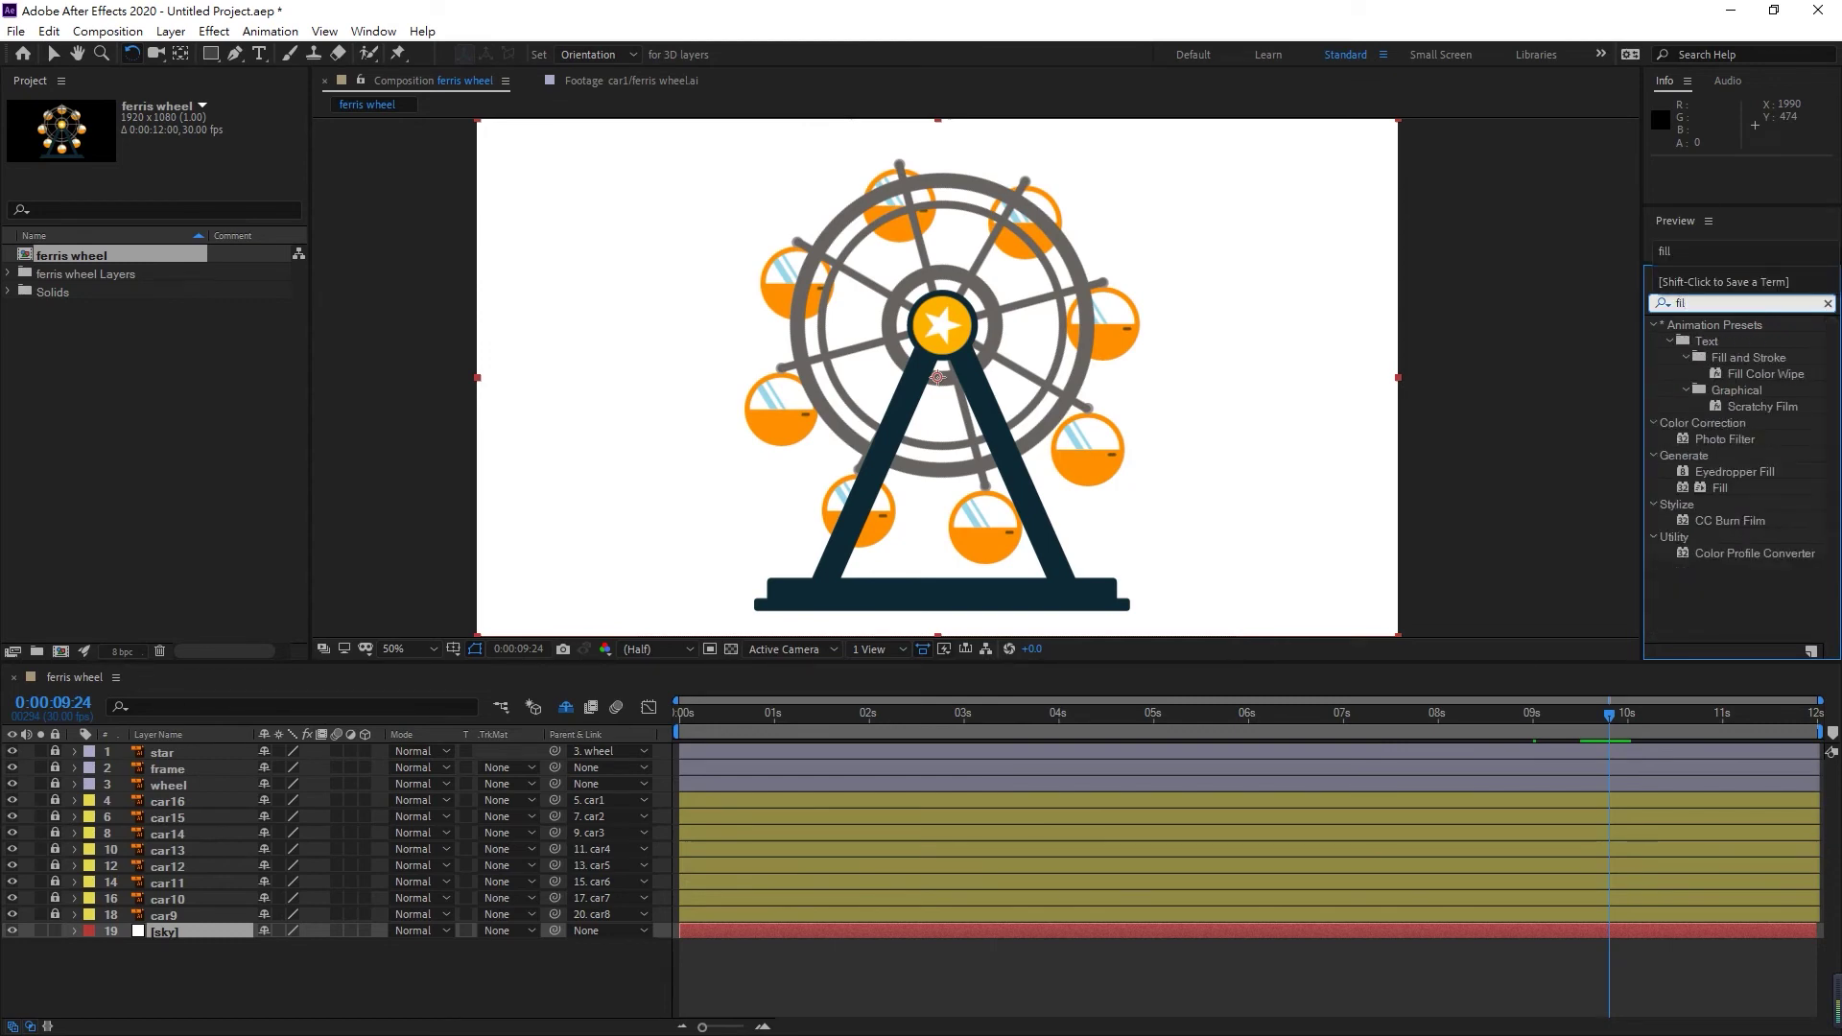
drag(1720, 498, 192, 936)
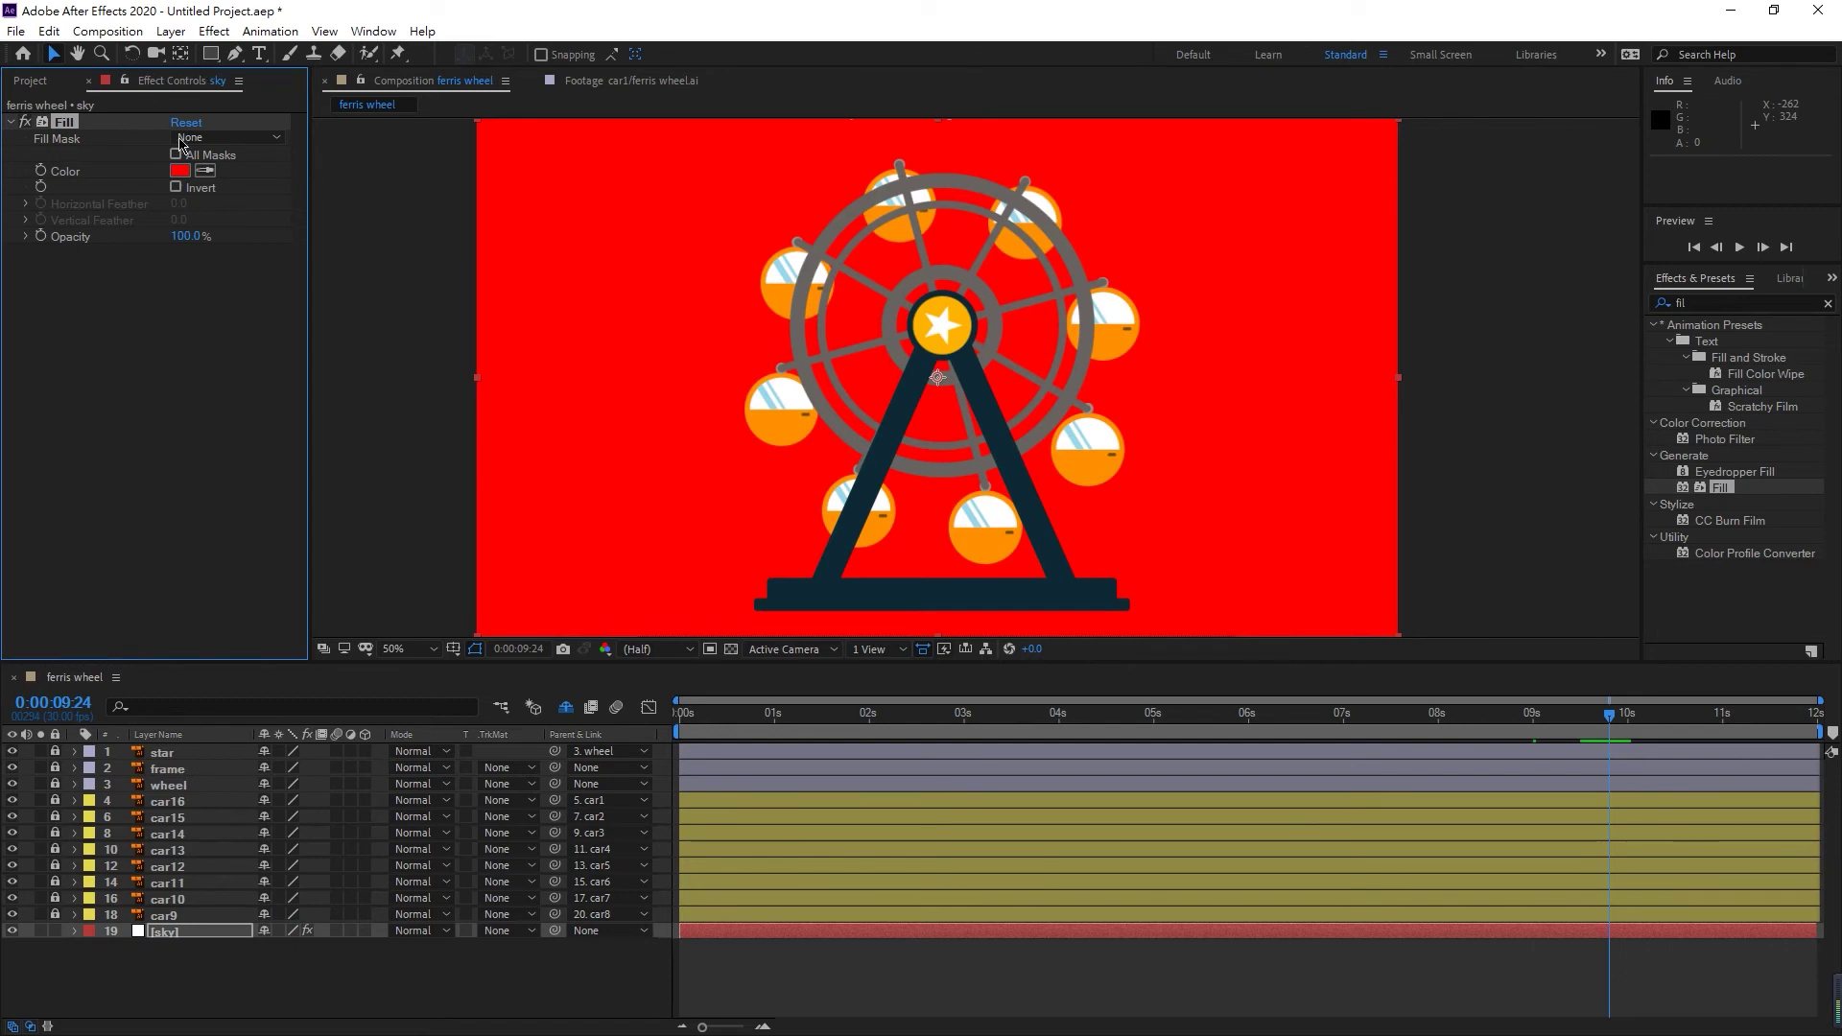
click(180, 170)
click(964, 518)
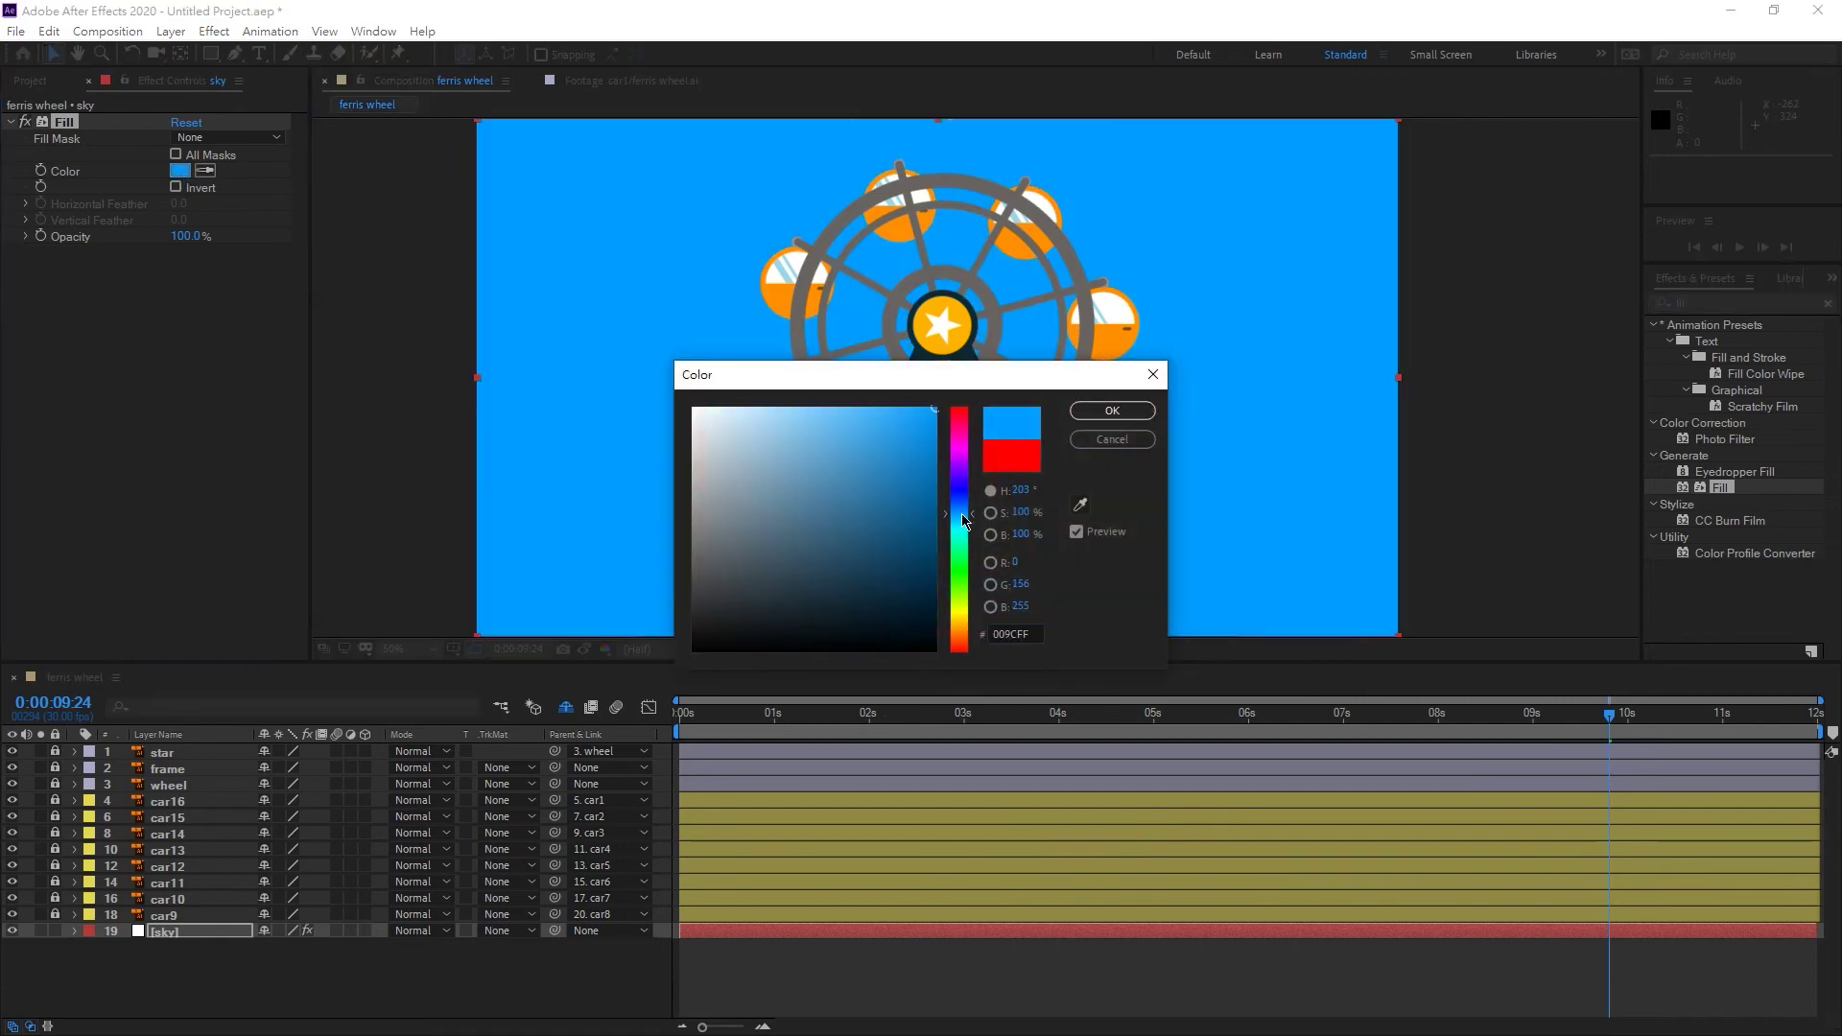
drag(964, 518, 965, 535)
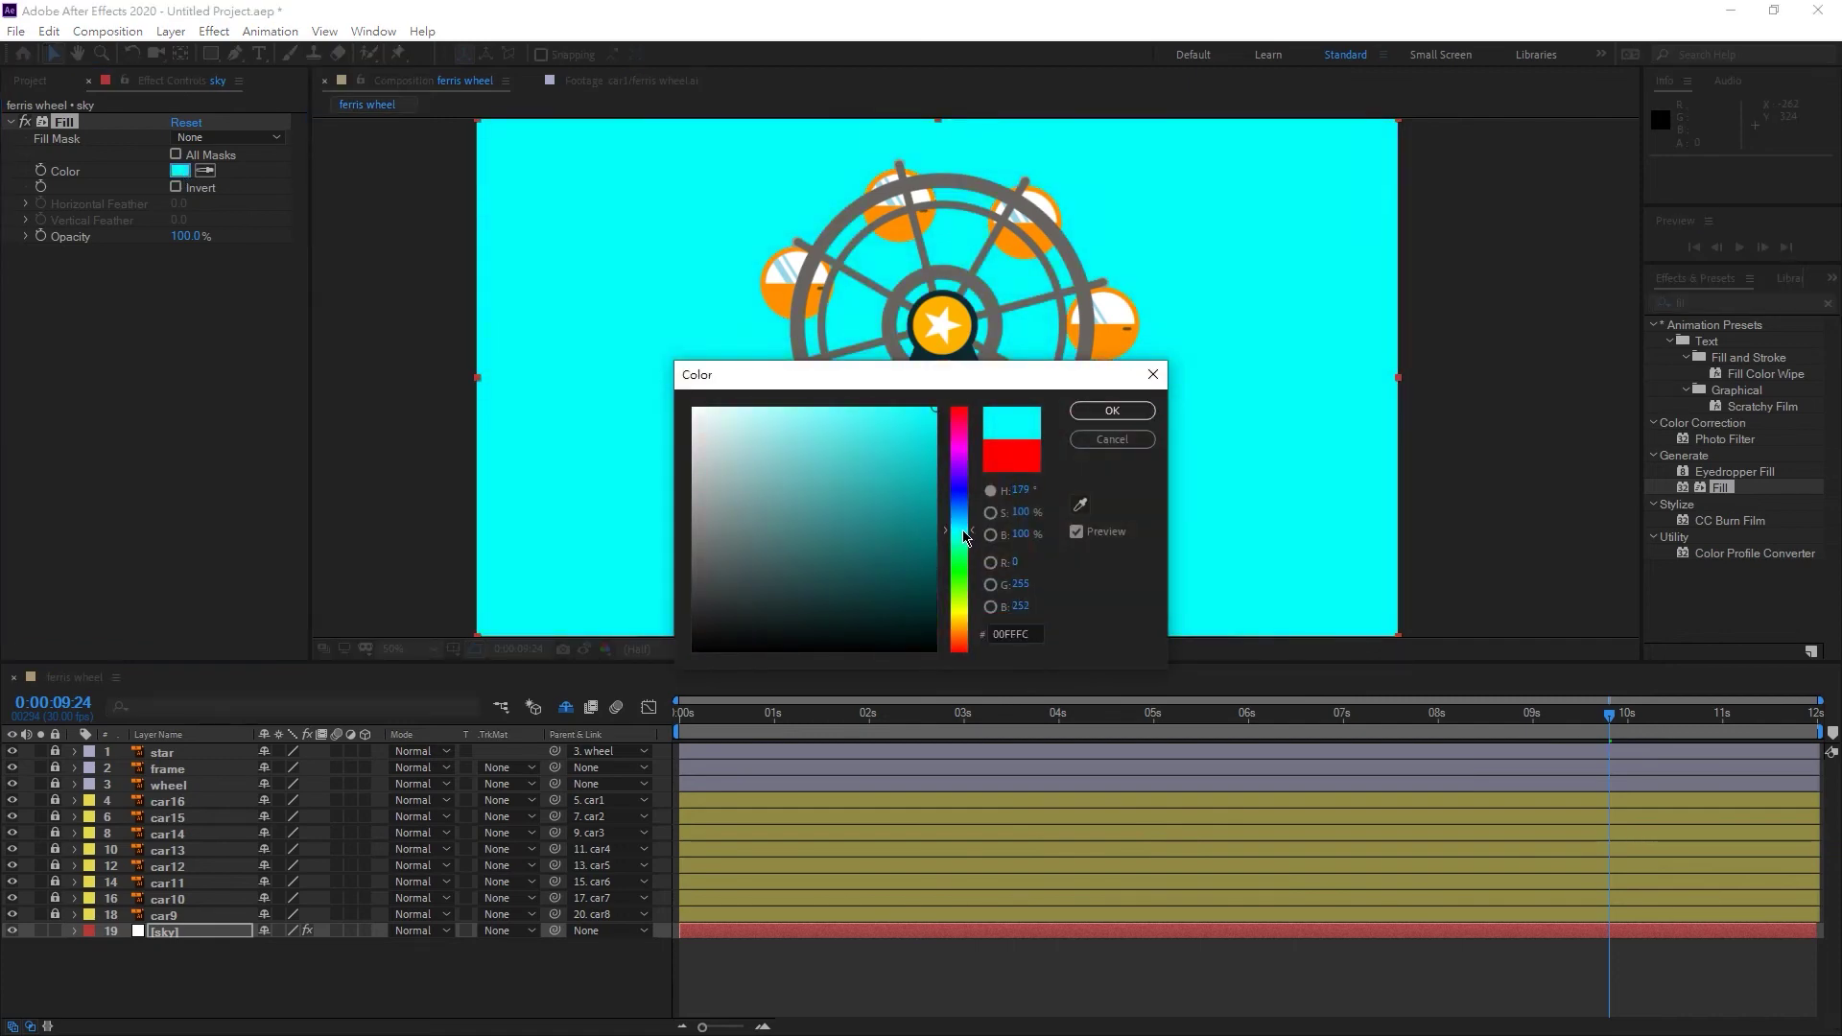
drag(960, 389, 328, 309)
click(486, 336)
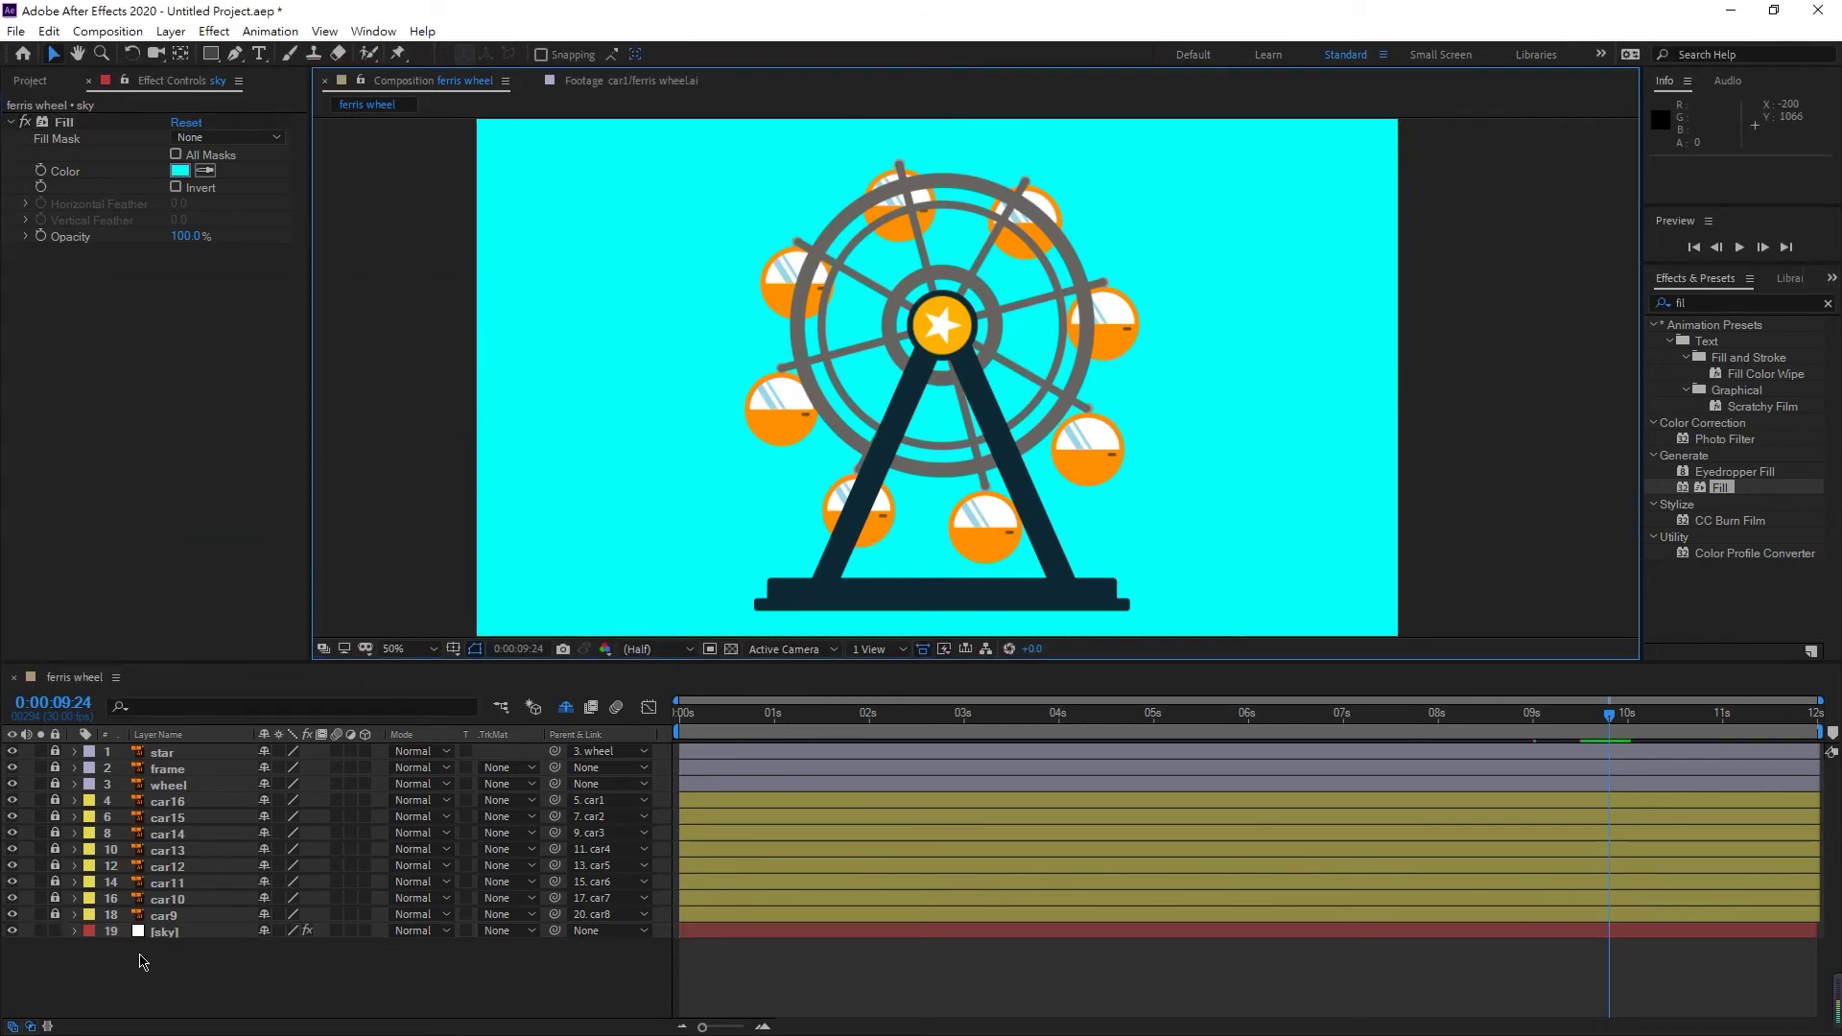
- Duplicate the sky layer and rename the upper copy land
click(165, 933)
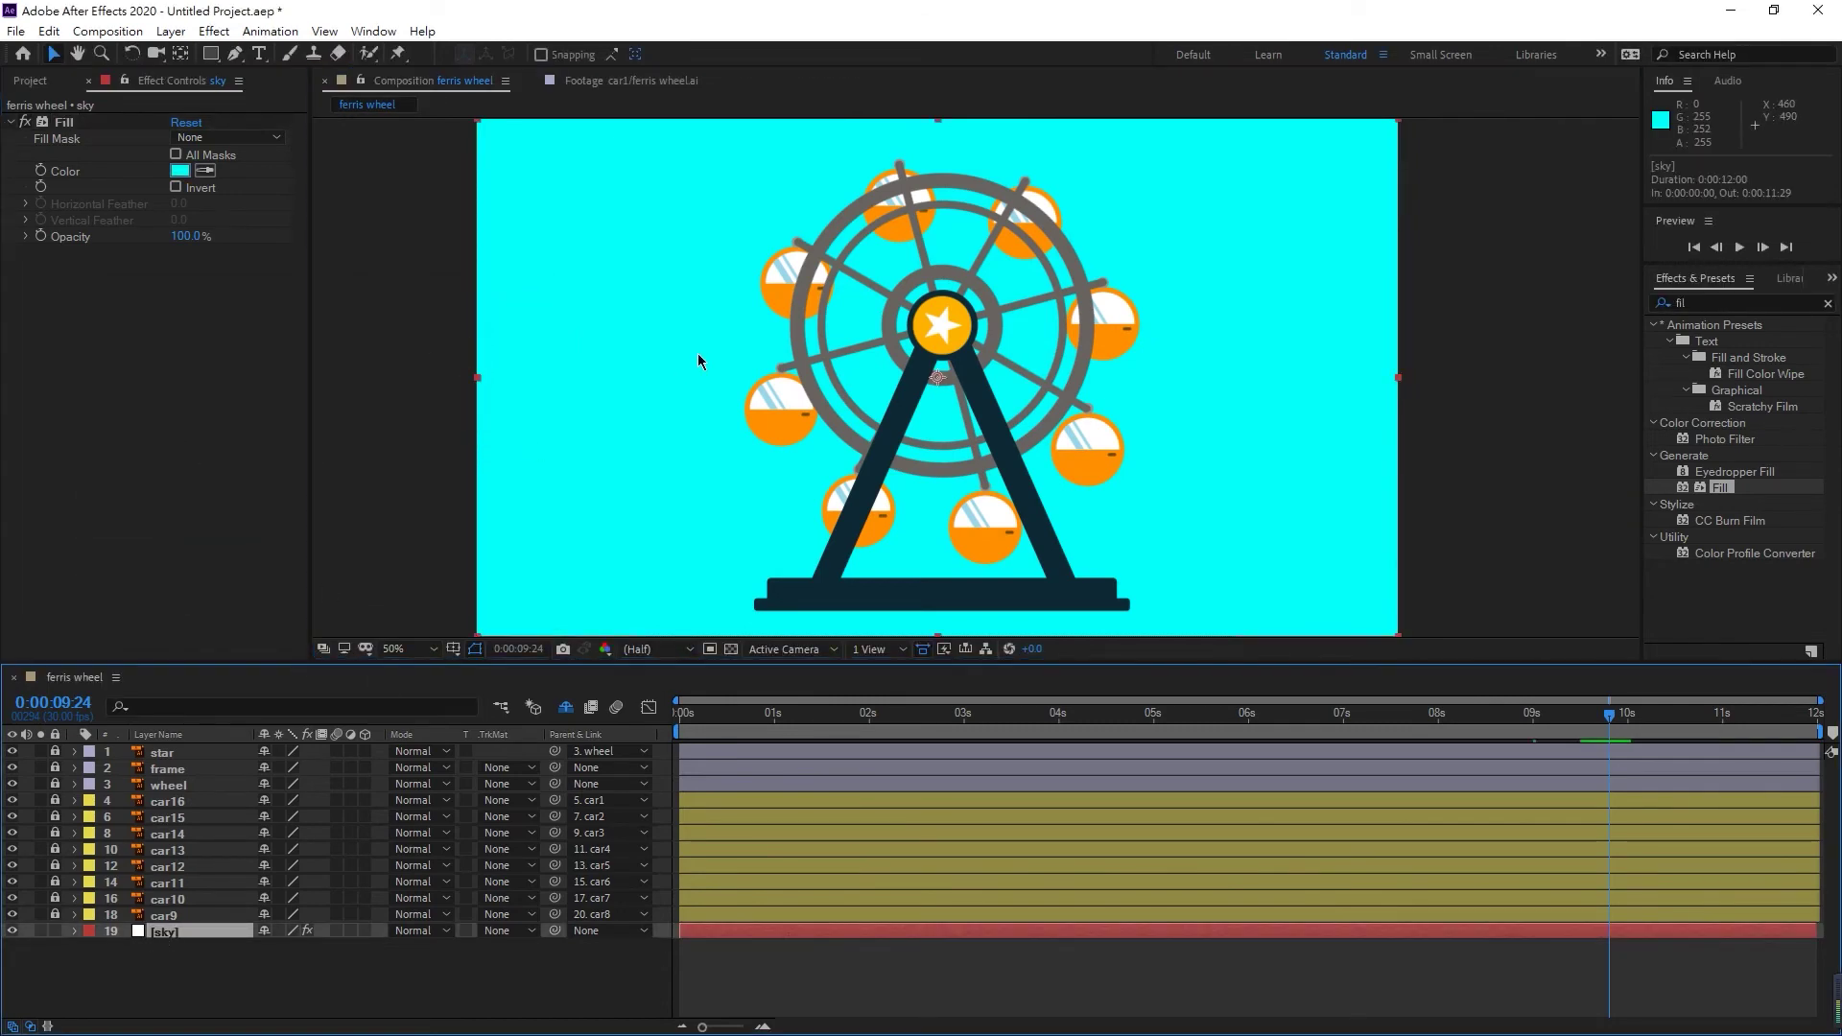
click(179, 971)
click(165, 935)
key(ctrl+d)
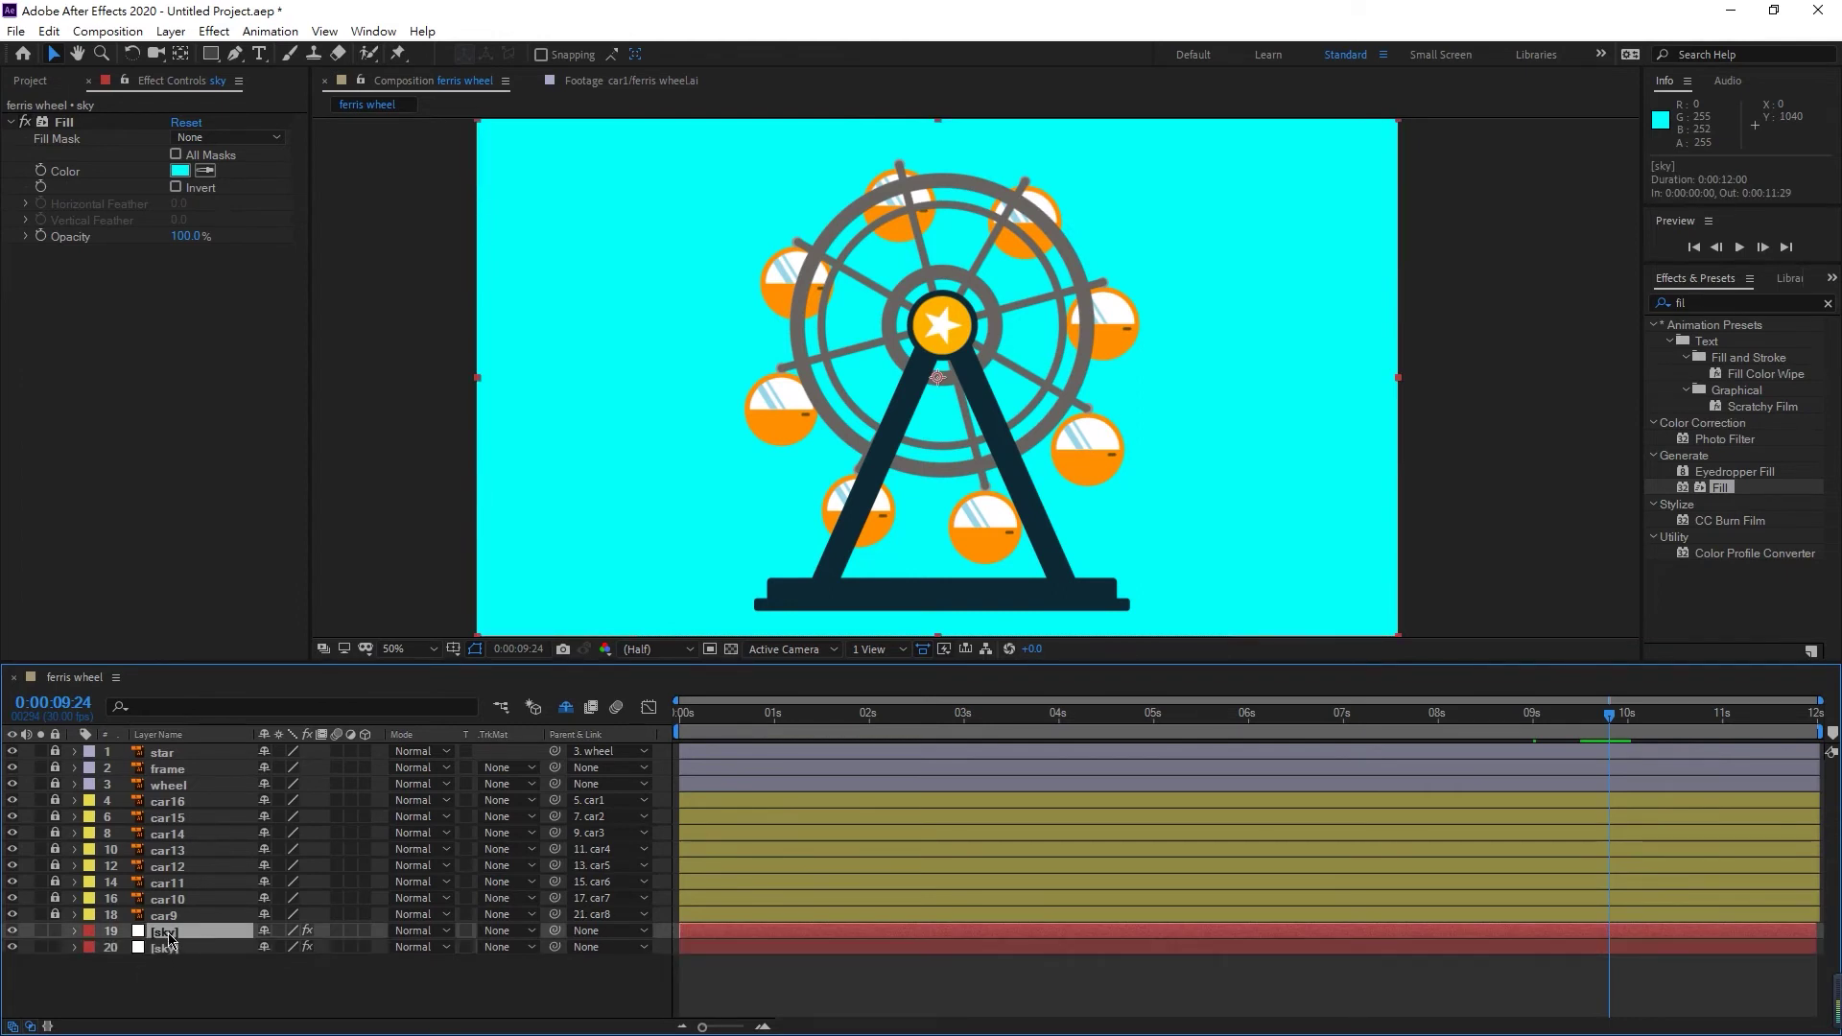
double_click(168, 939)
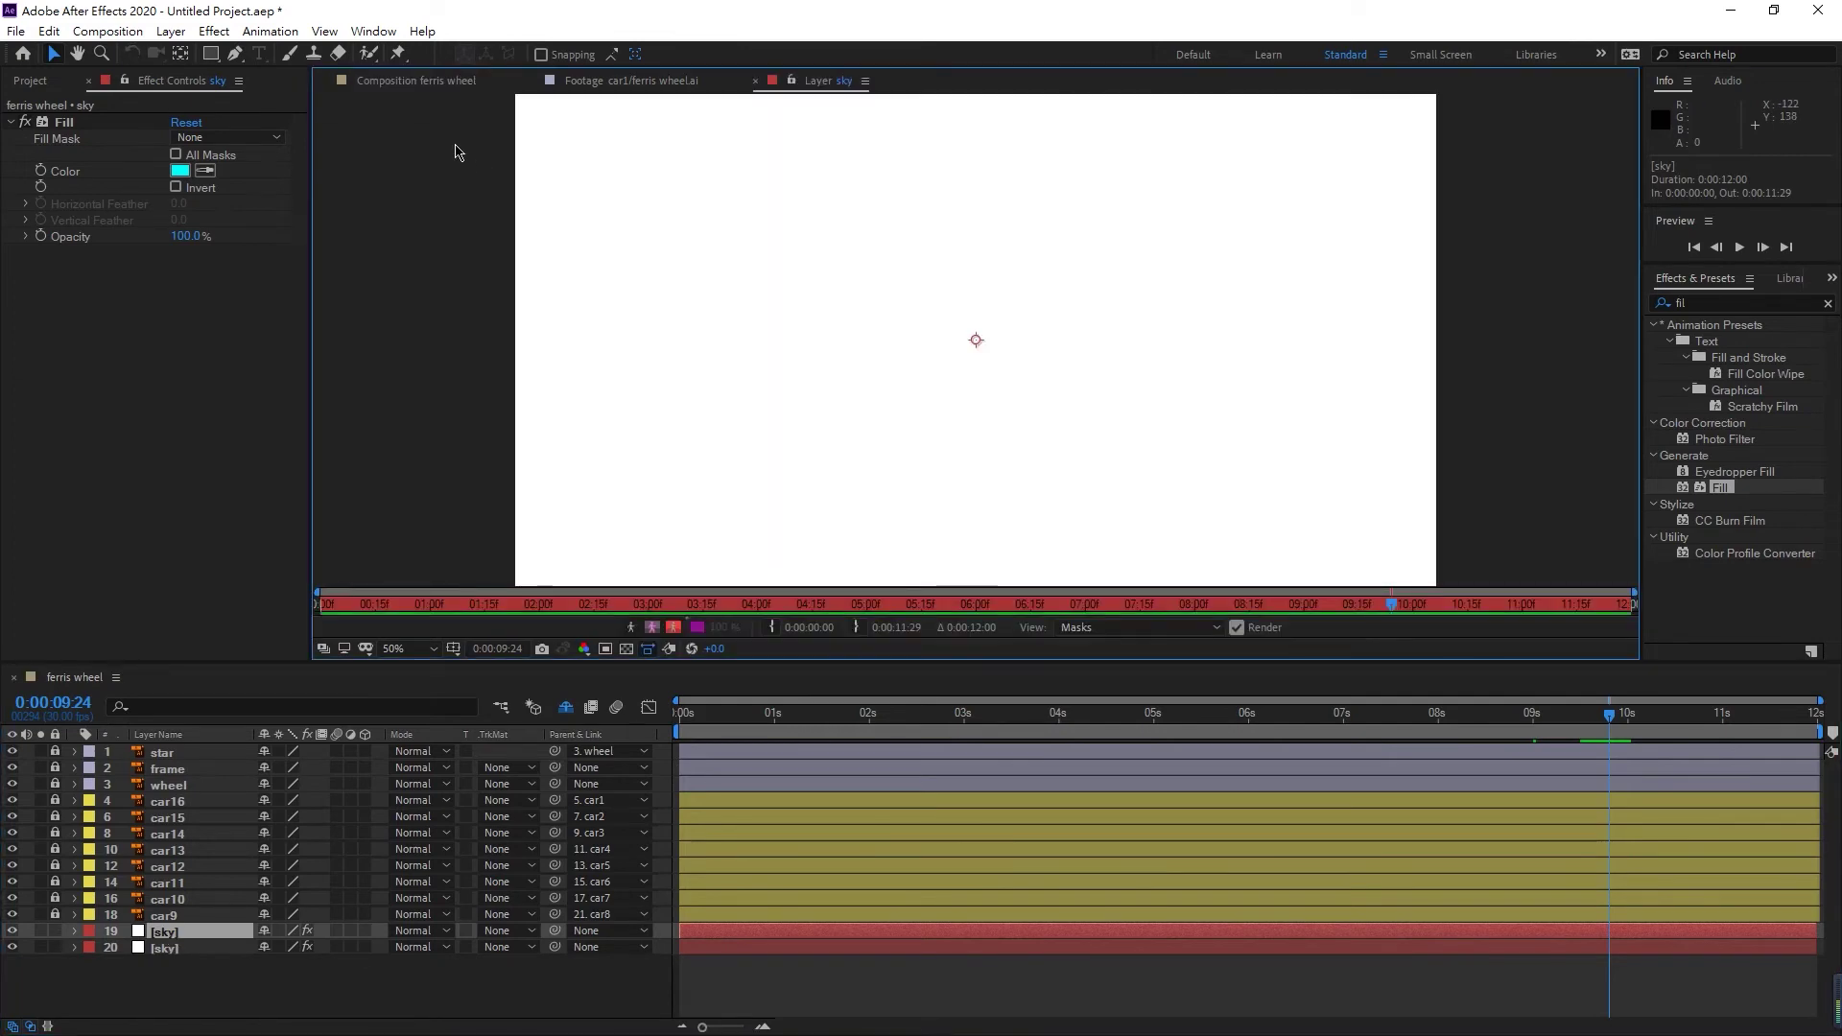
click(432, 81)
right_click(165, 938)
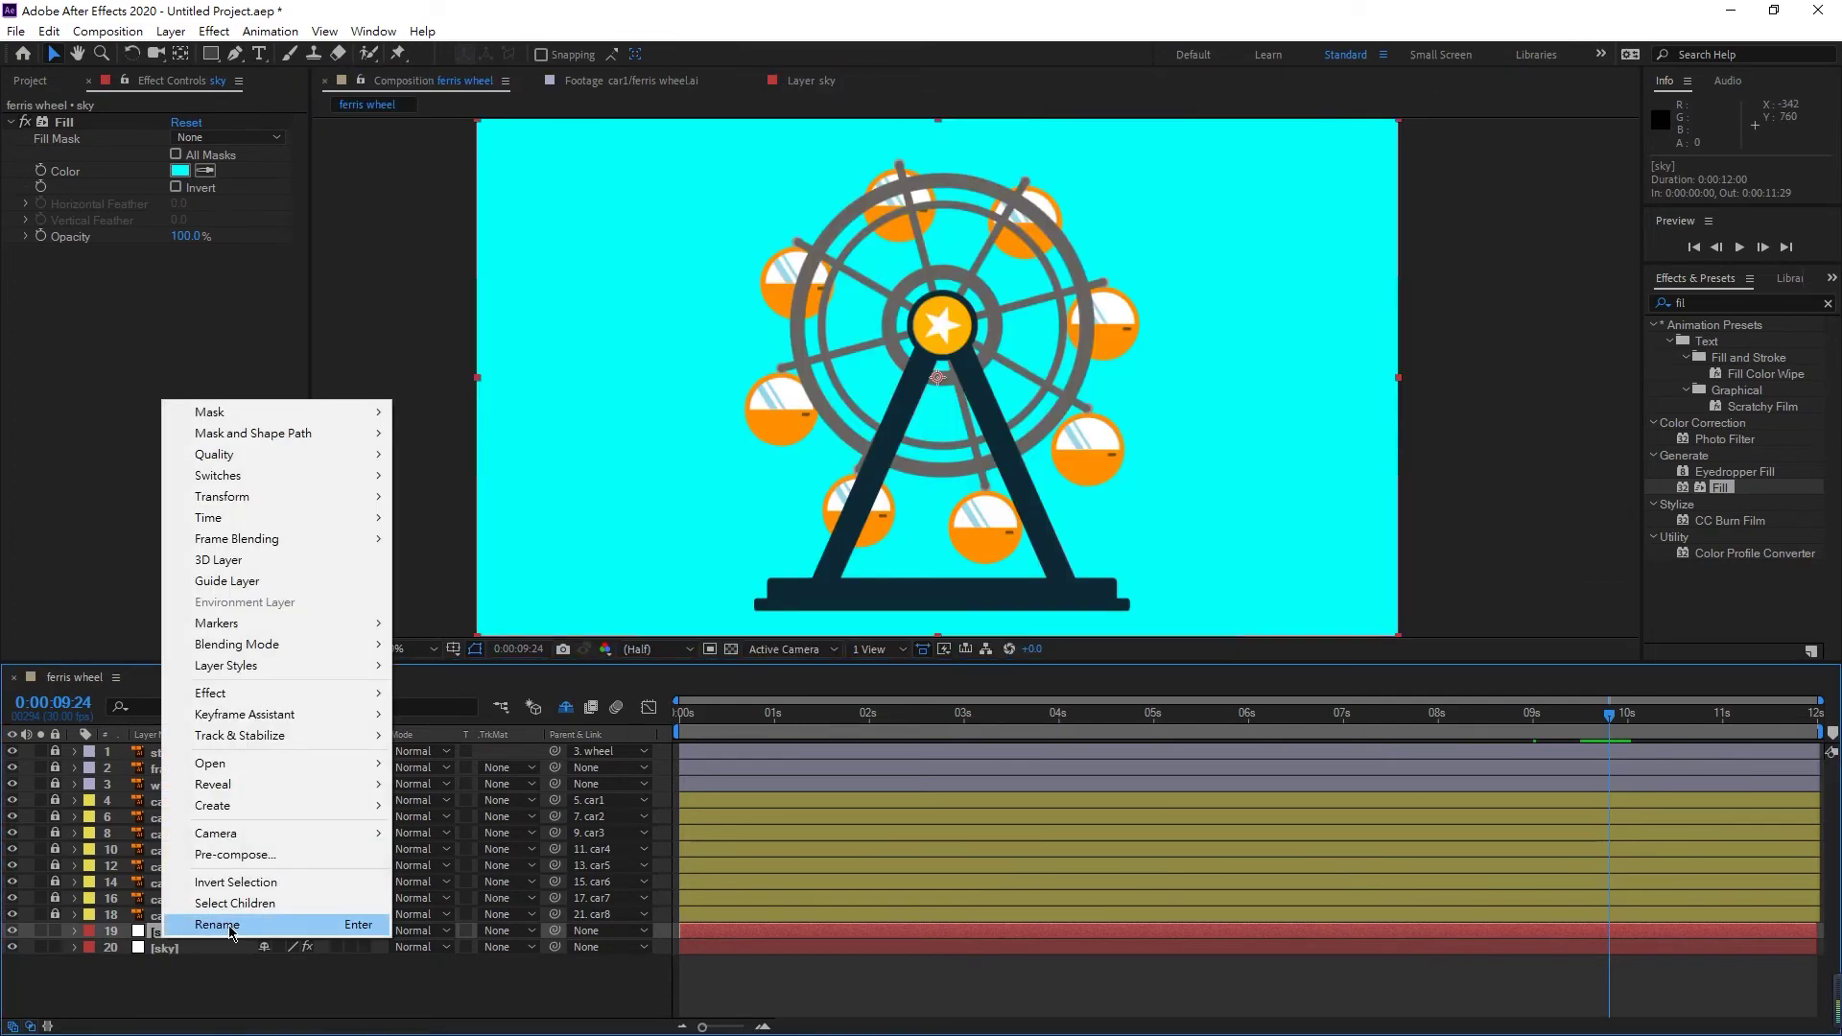
click(279, 924)
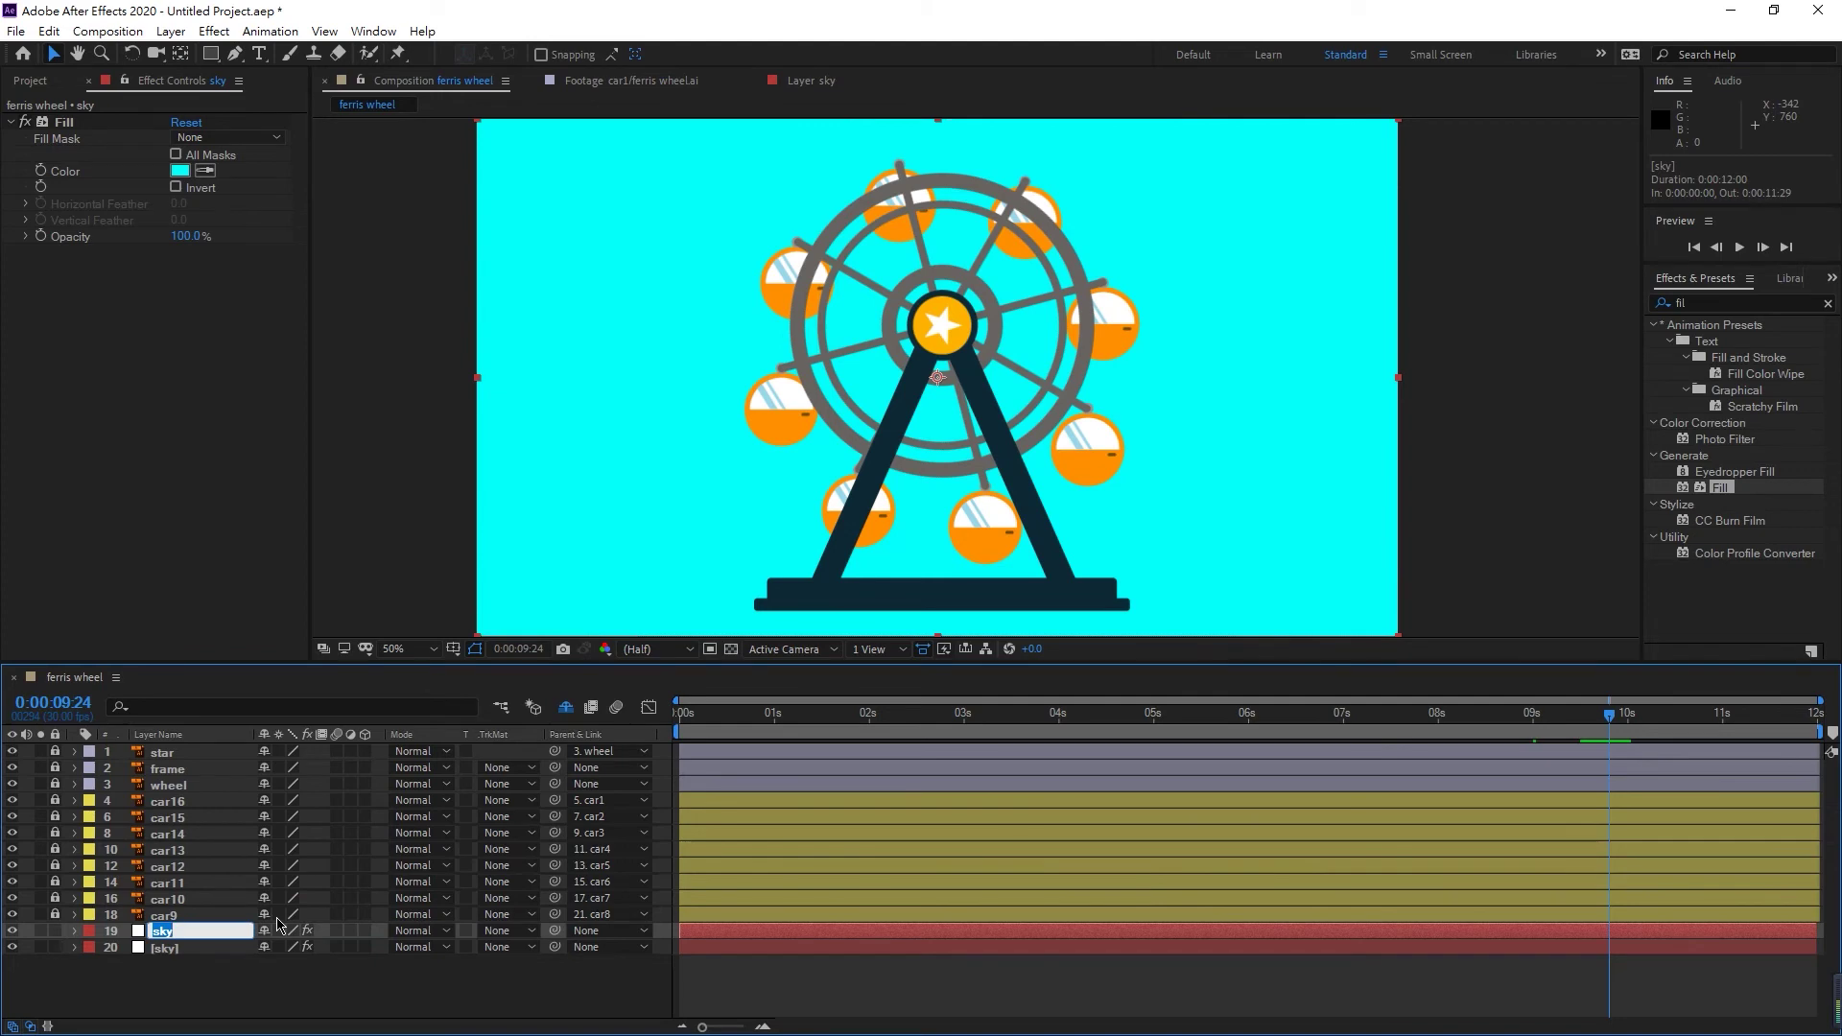
text(land)
key(Return)
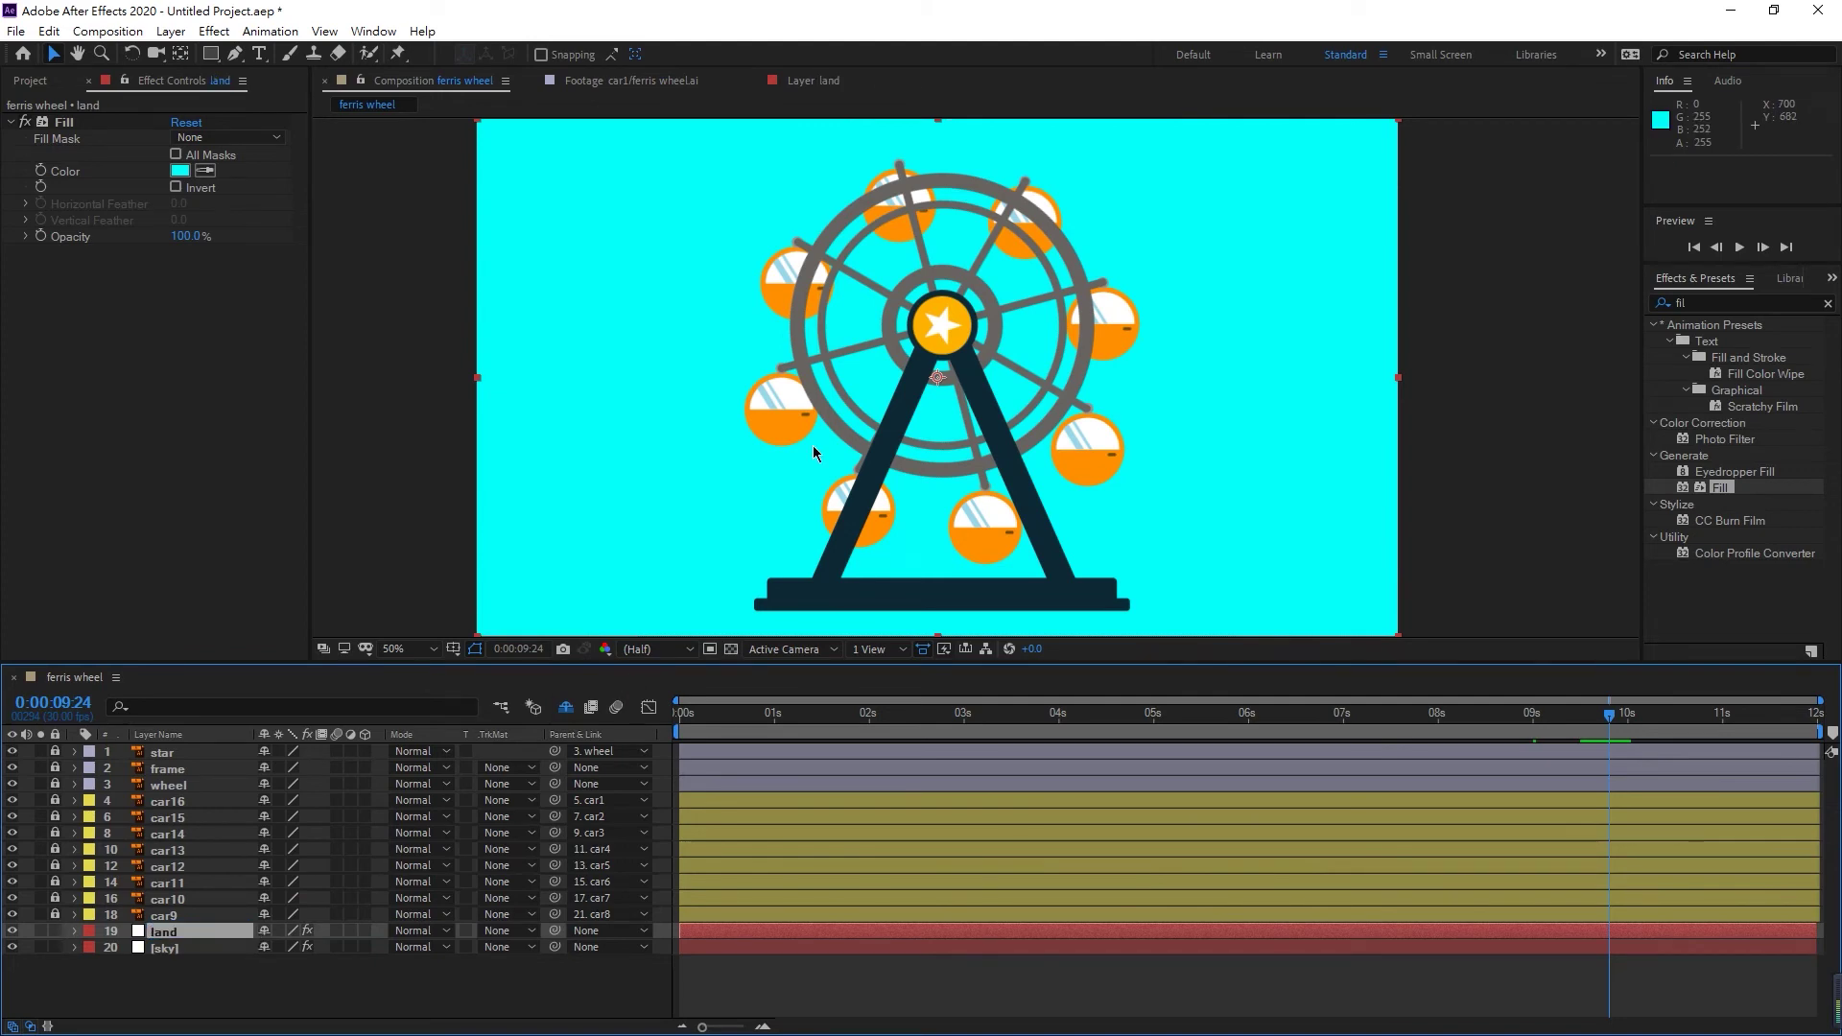
- Set the land layer's fill to dark teal and lower it to a thin ground strip at the wheel's base, position about 960, 1566
drag(1154, 148, 1184, 578)
key(ctrl+z)
click(179, 171)
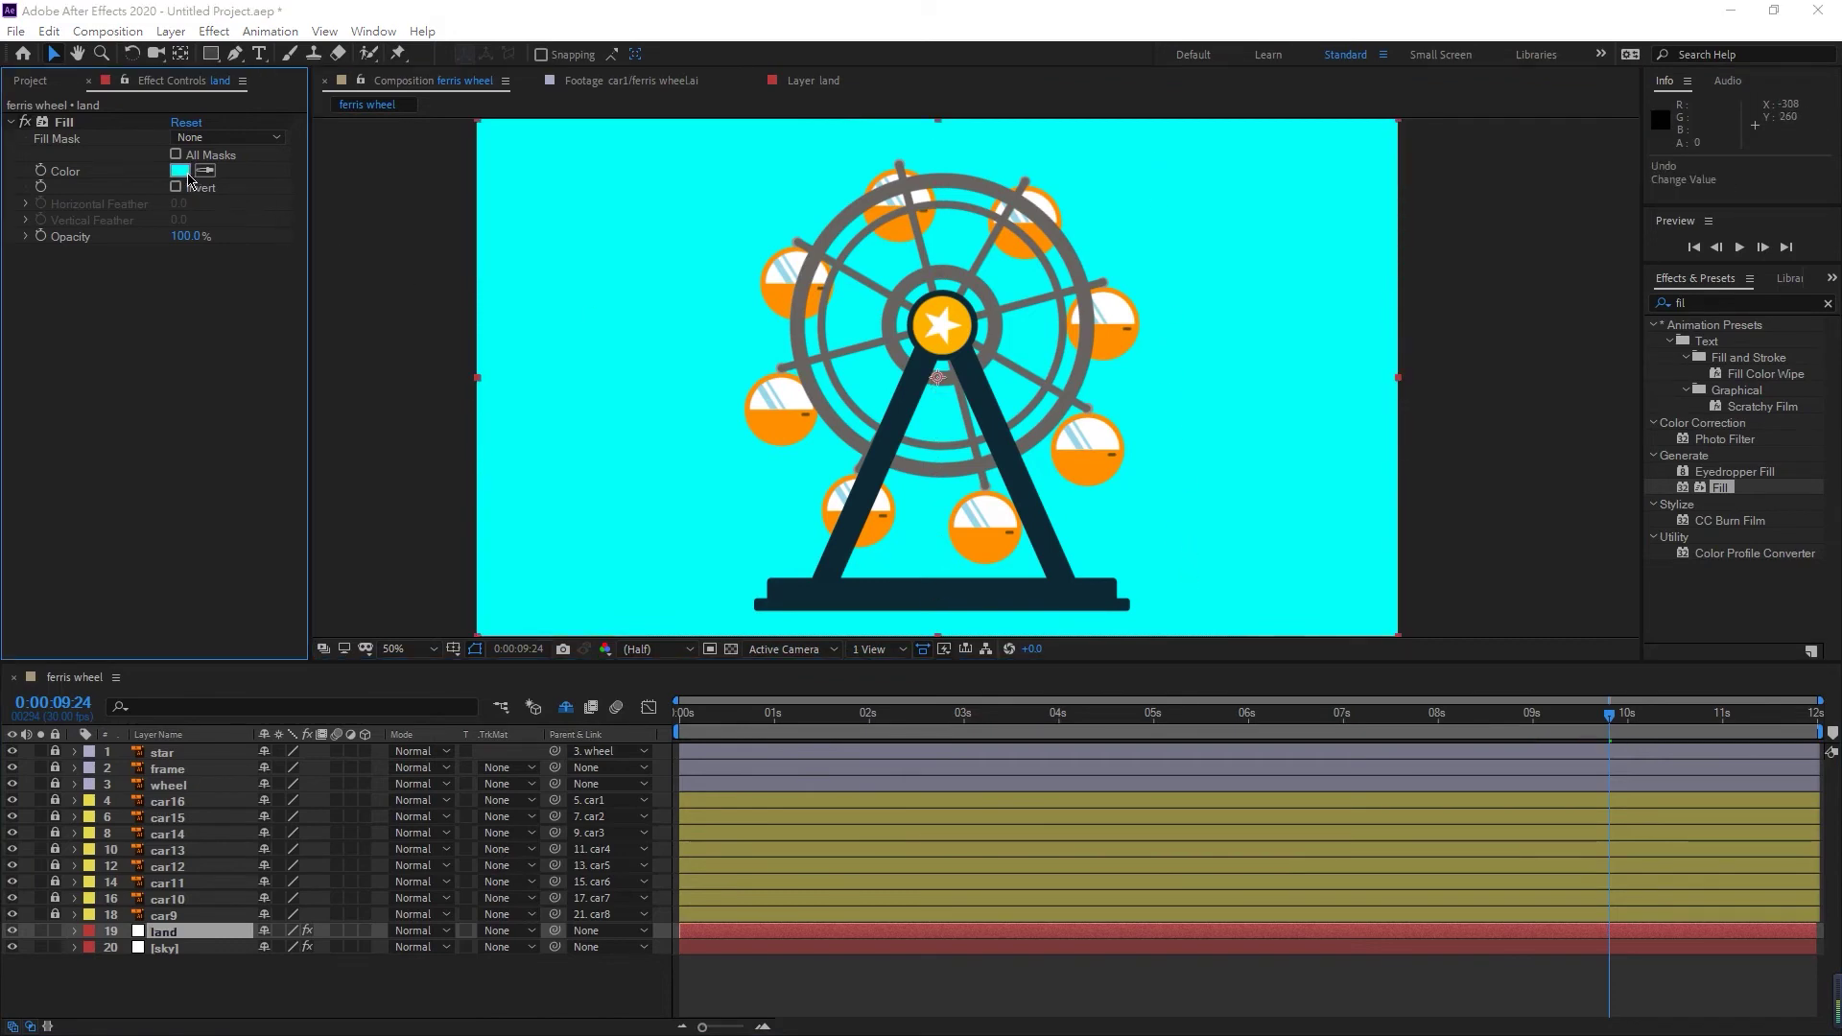
drag(195, 425, 312, 466)
click(508, 342)
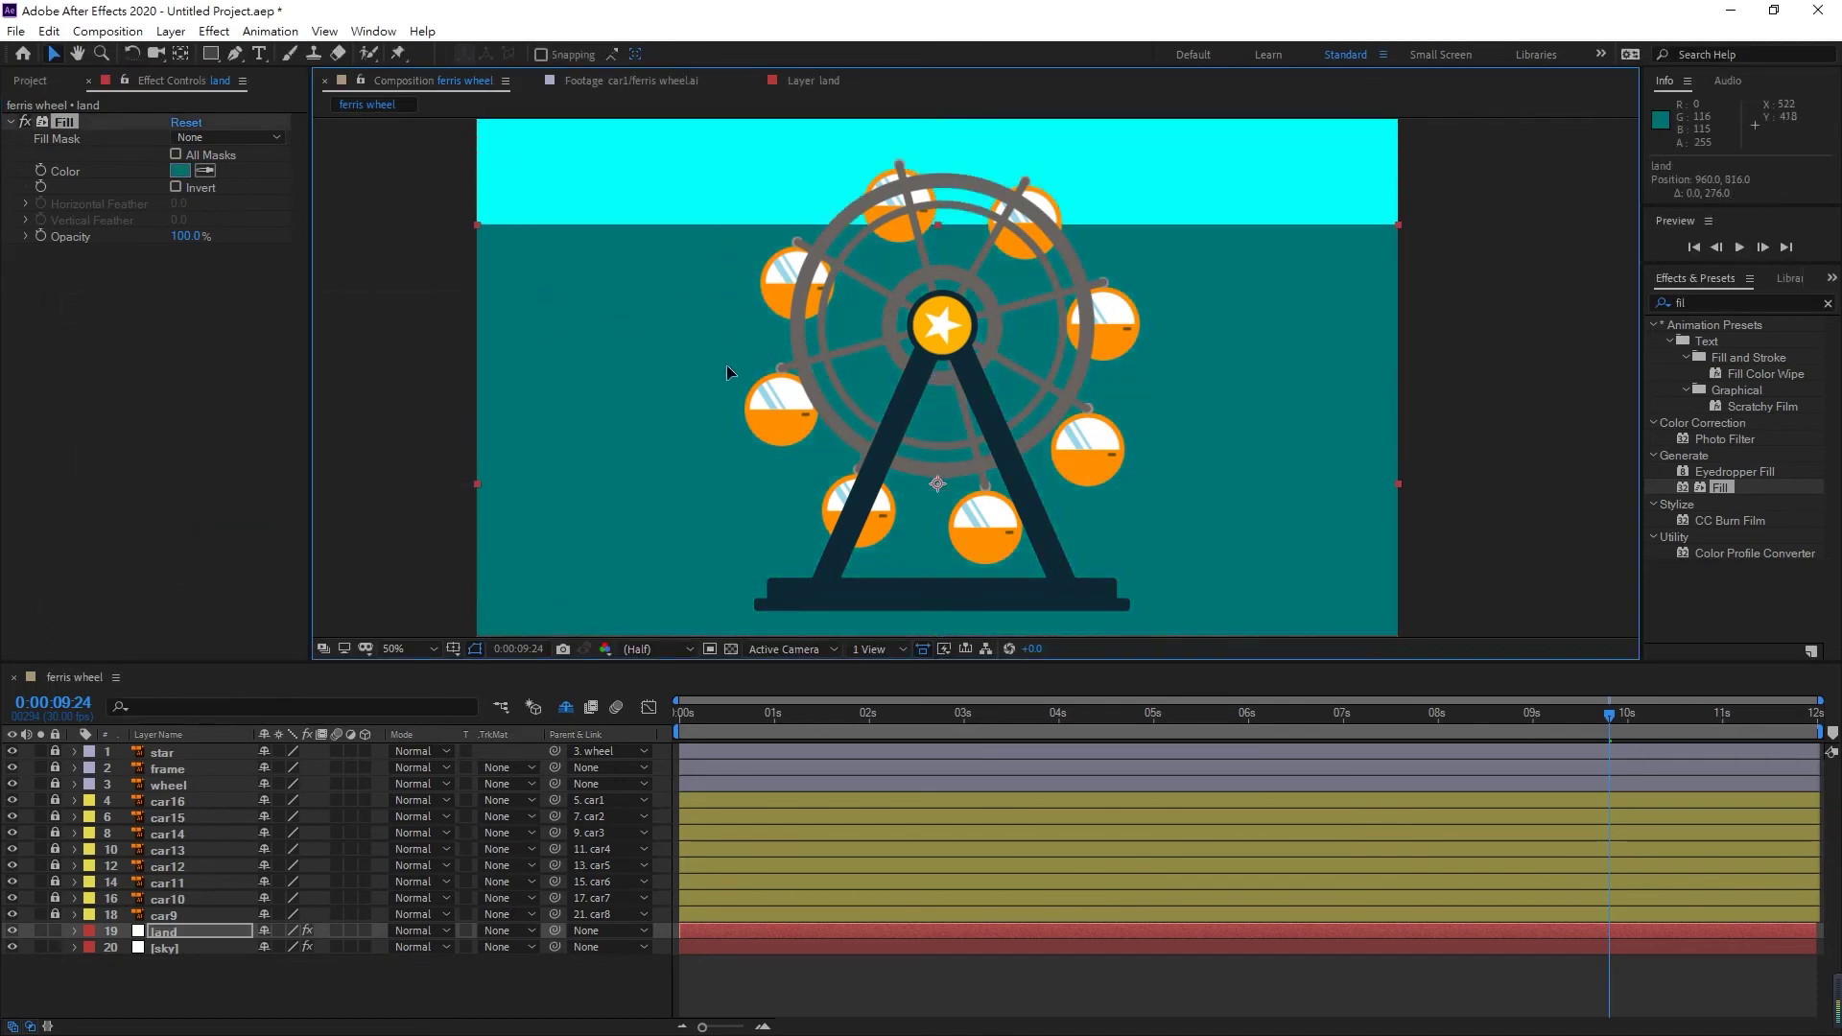
drag(729, 684, 730, 710)
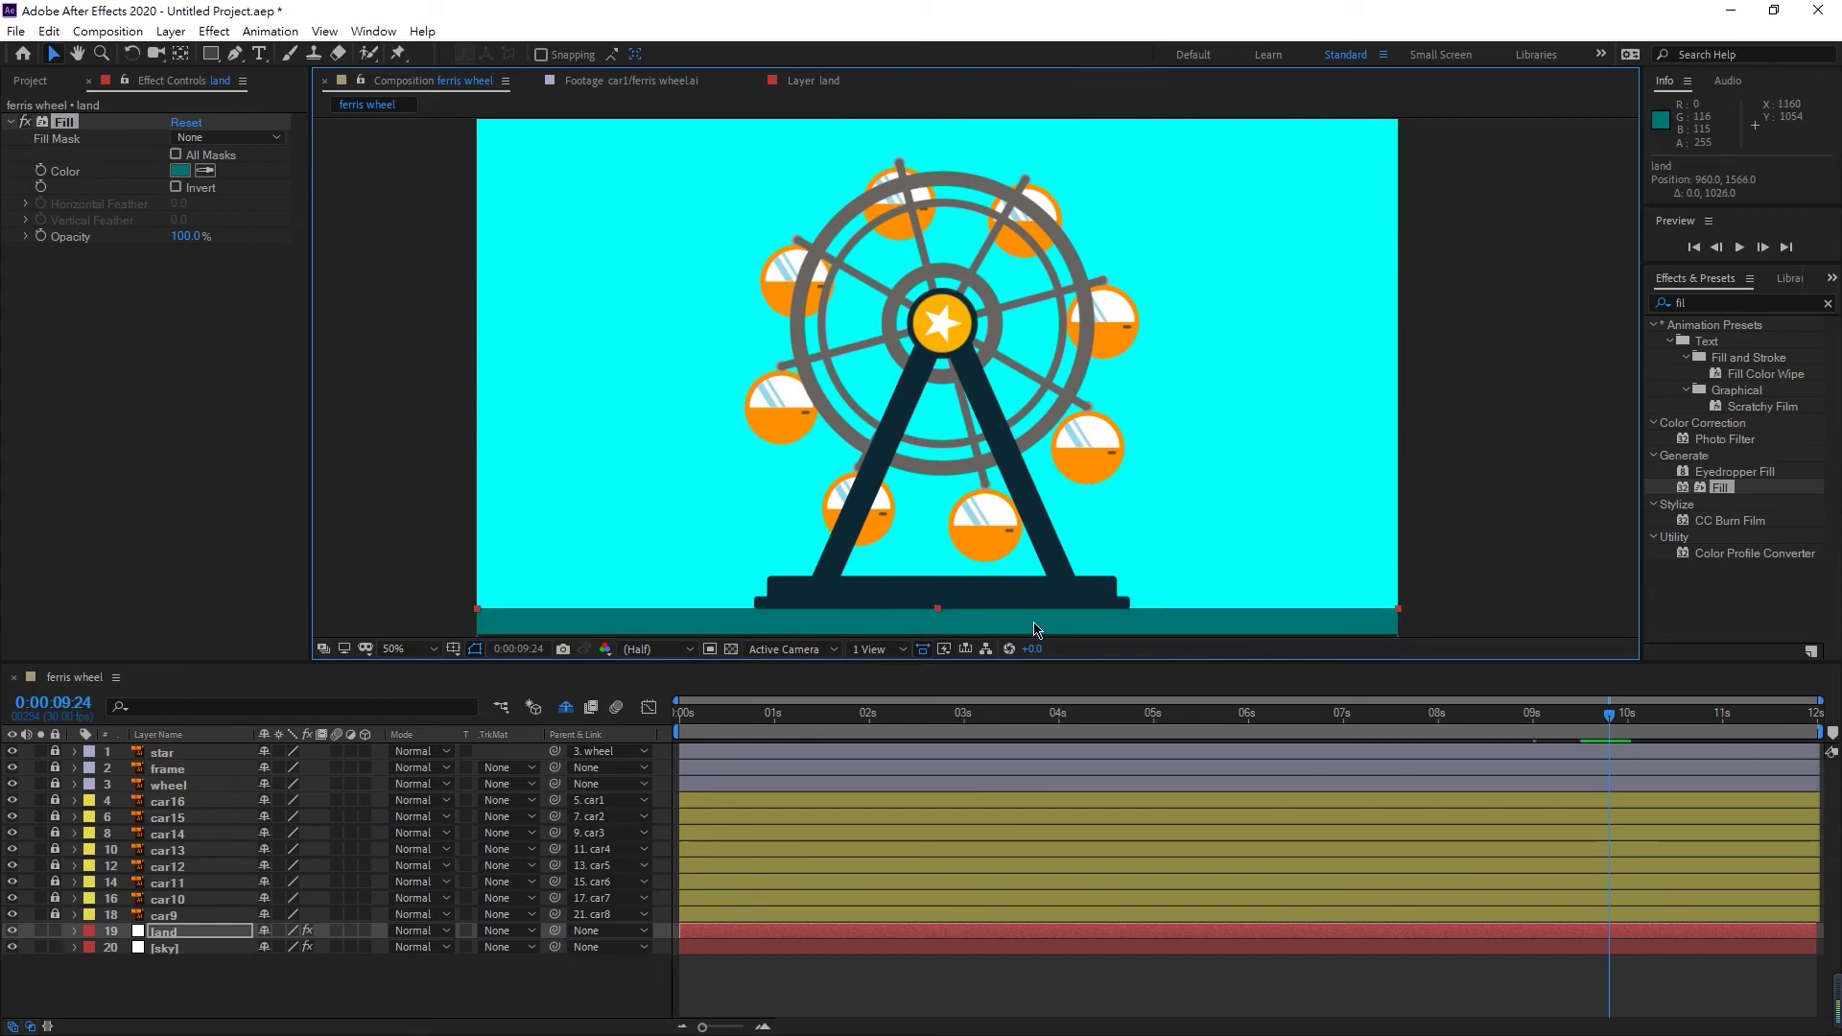
key(ctrl+shift+a)
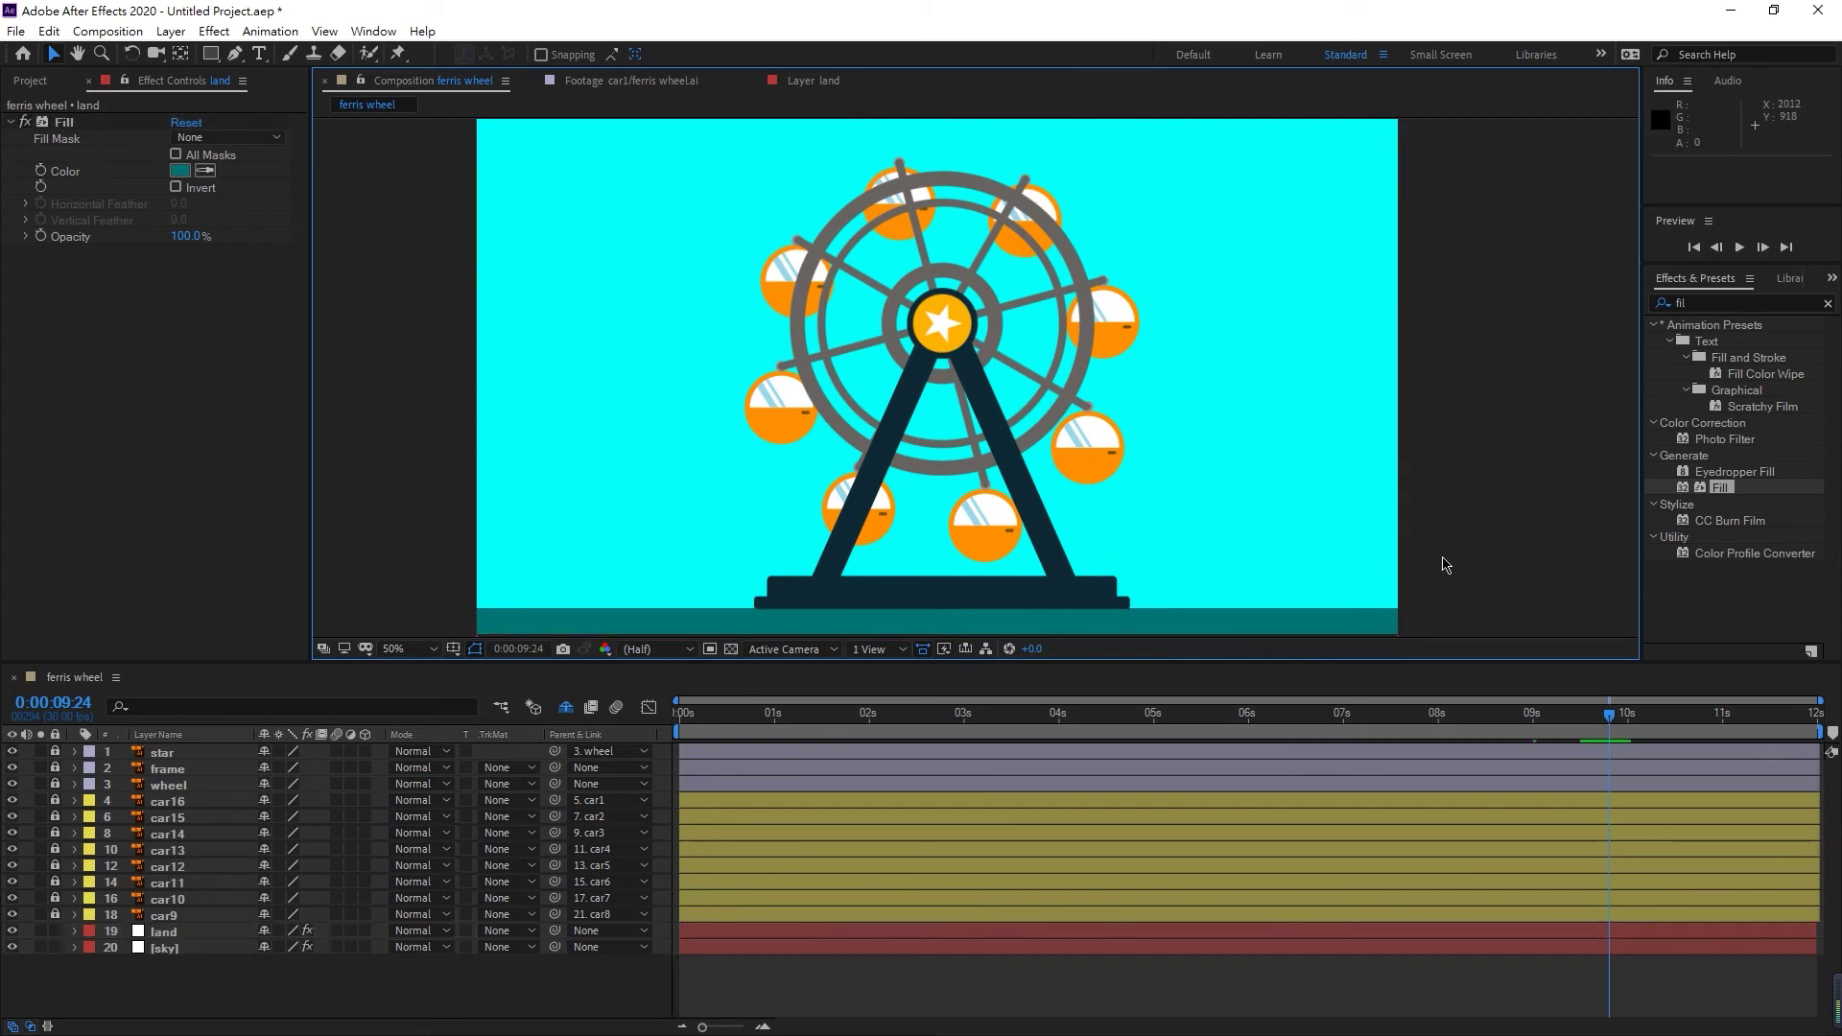
- Return to the start of the composition, then lock the land and sky layers with the Ellipse tool active
click(687, 715)
mouse_move(687, 725)
mouse_down()
mouse_move(1181, 726)
mouse_move(680, 726)
mouse_up()
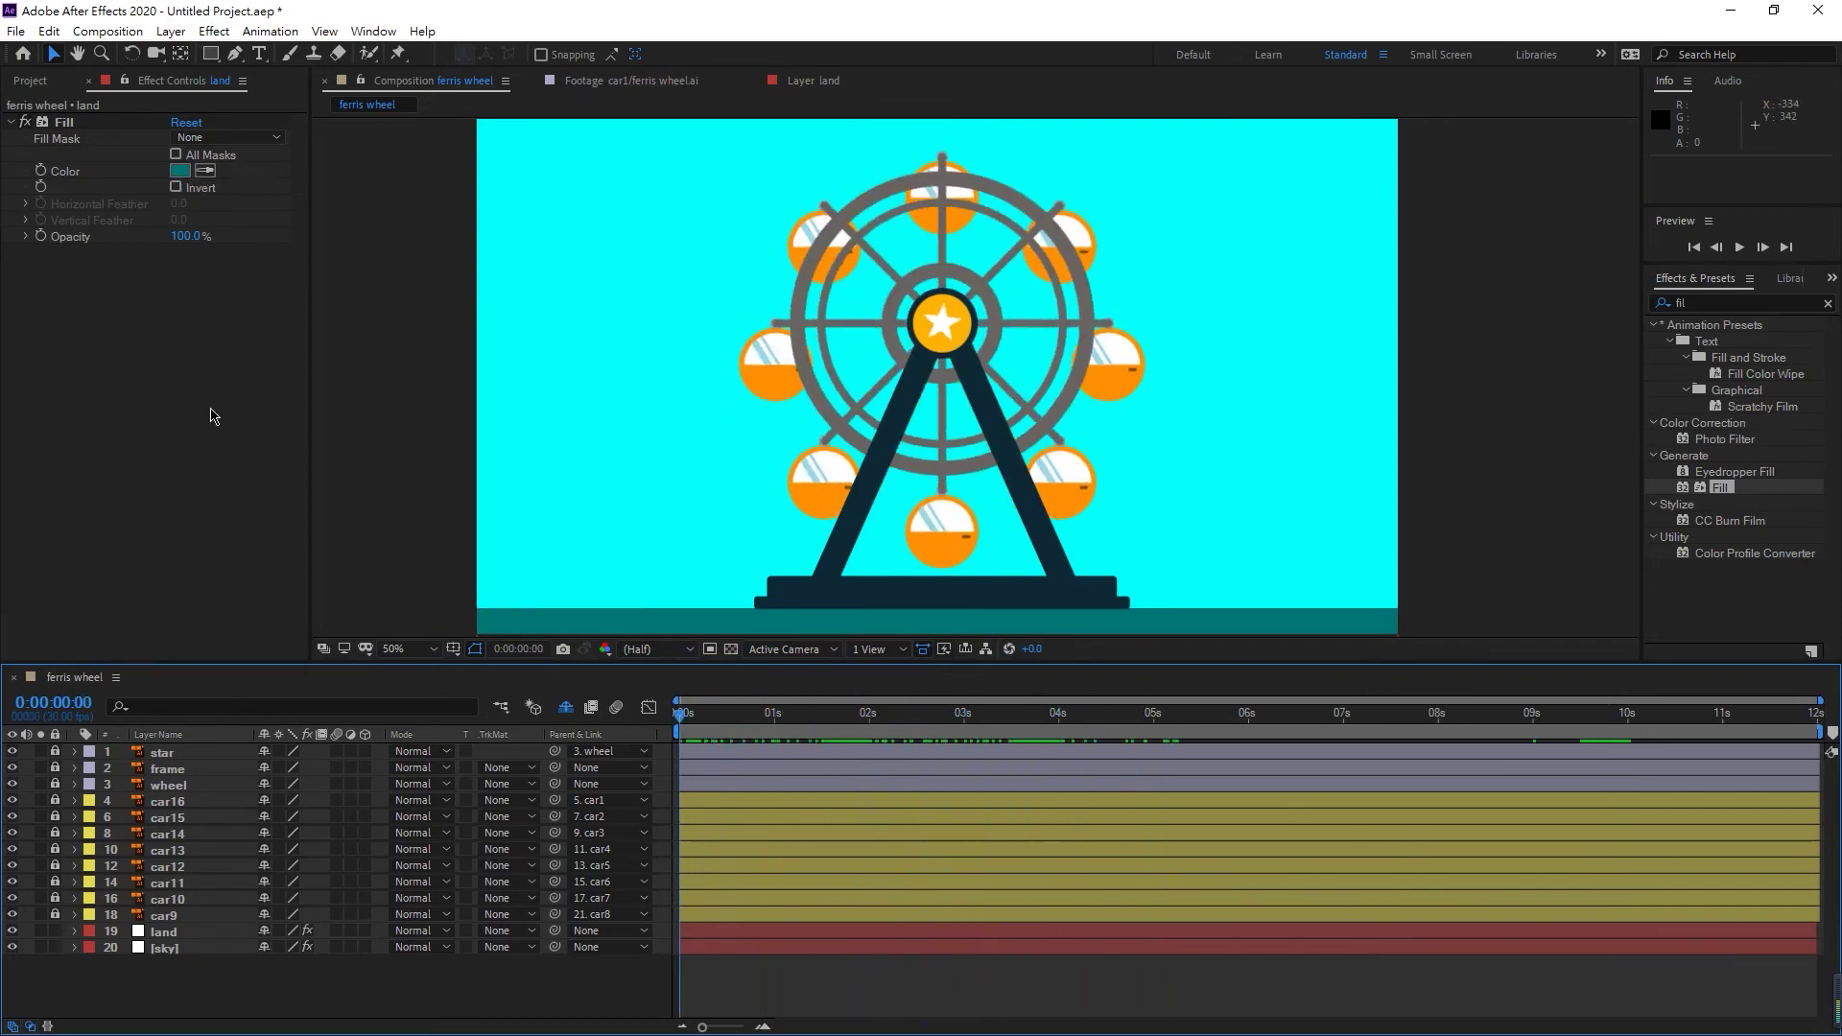
click(164, 948)
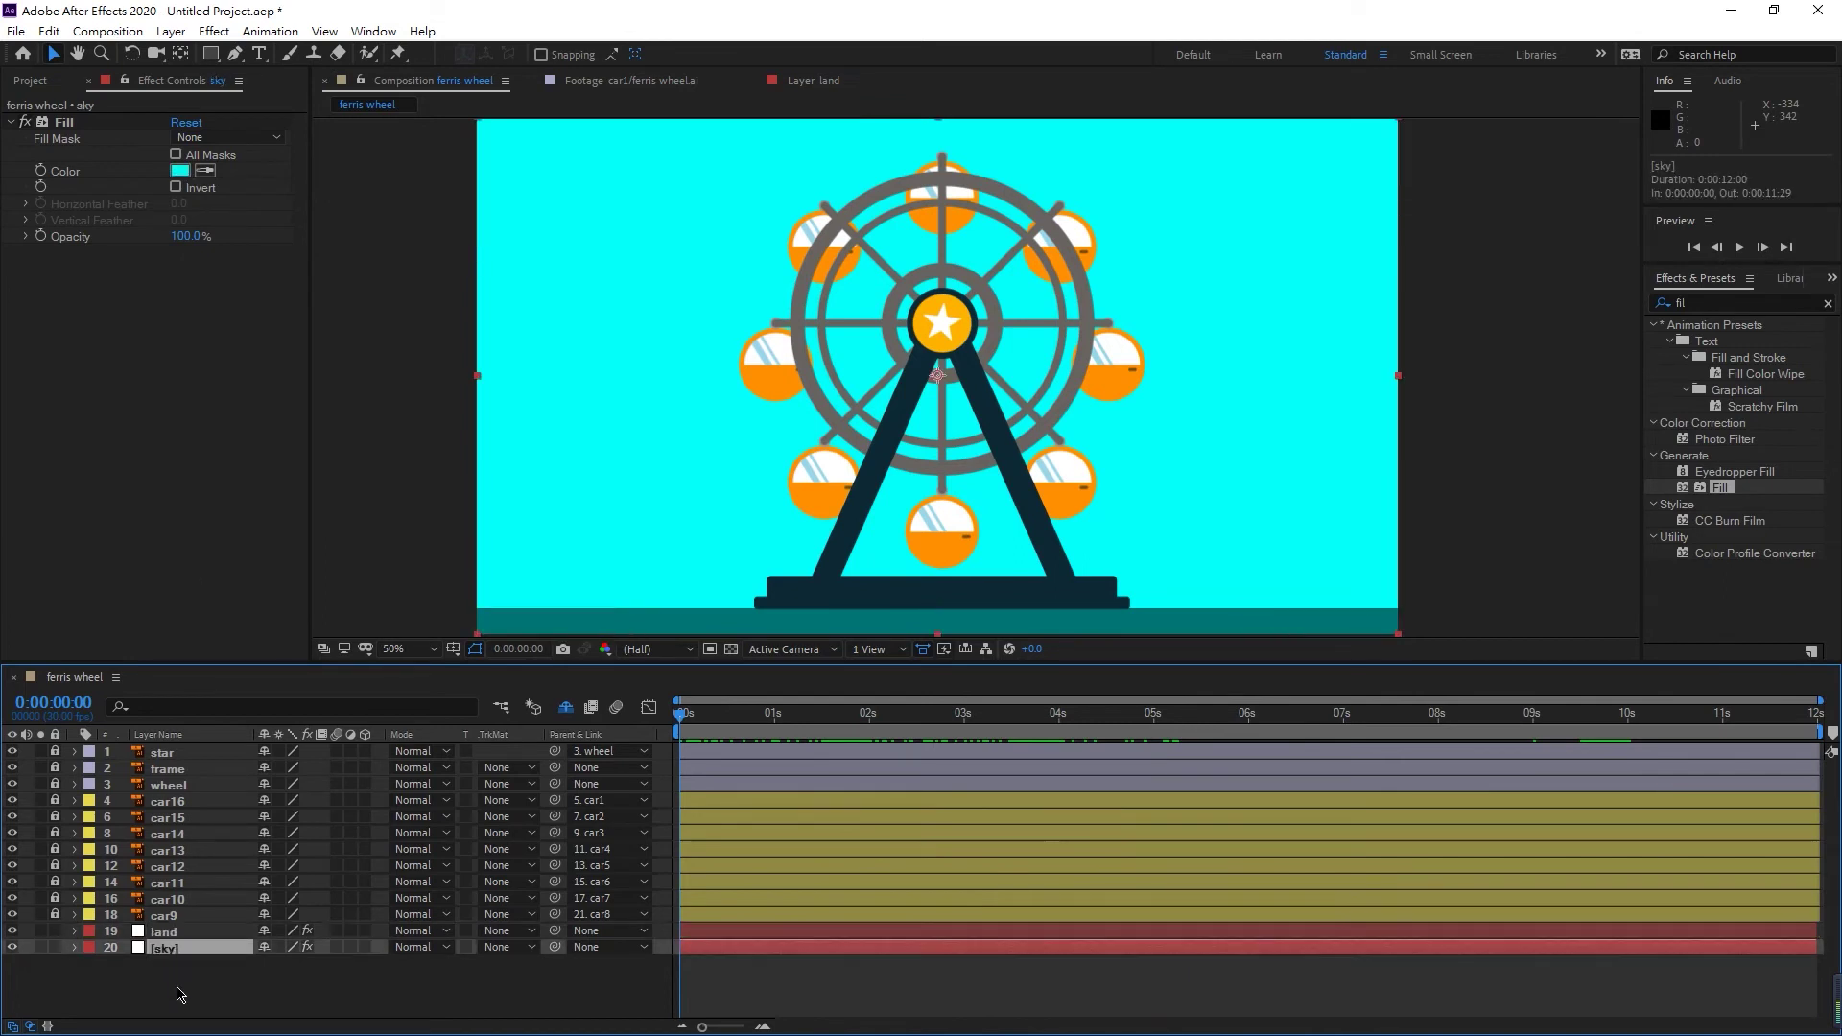
drag(55, 932, 54, 948)
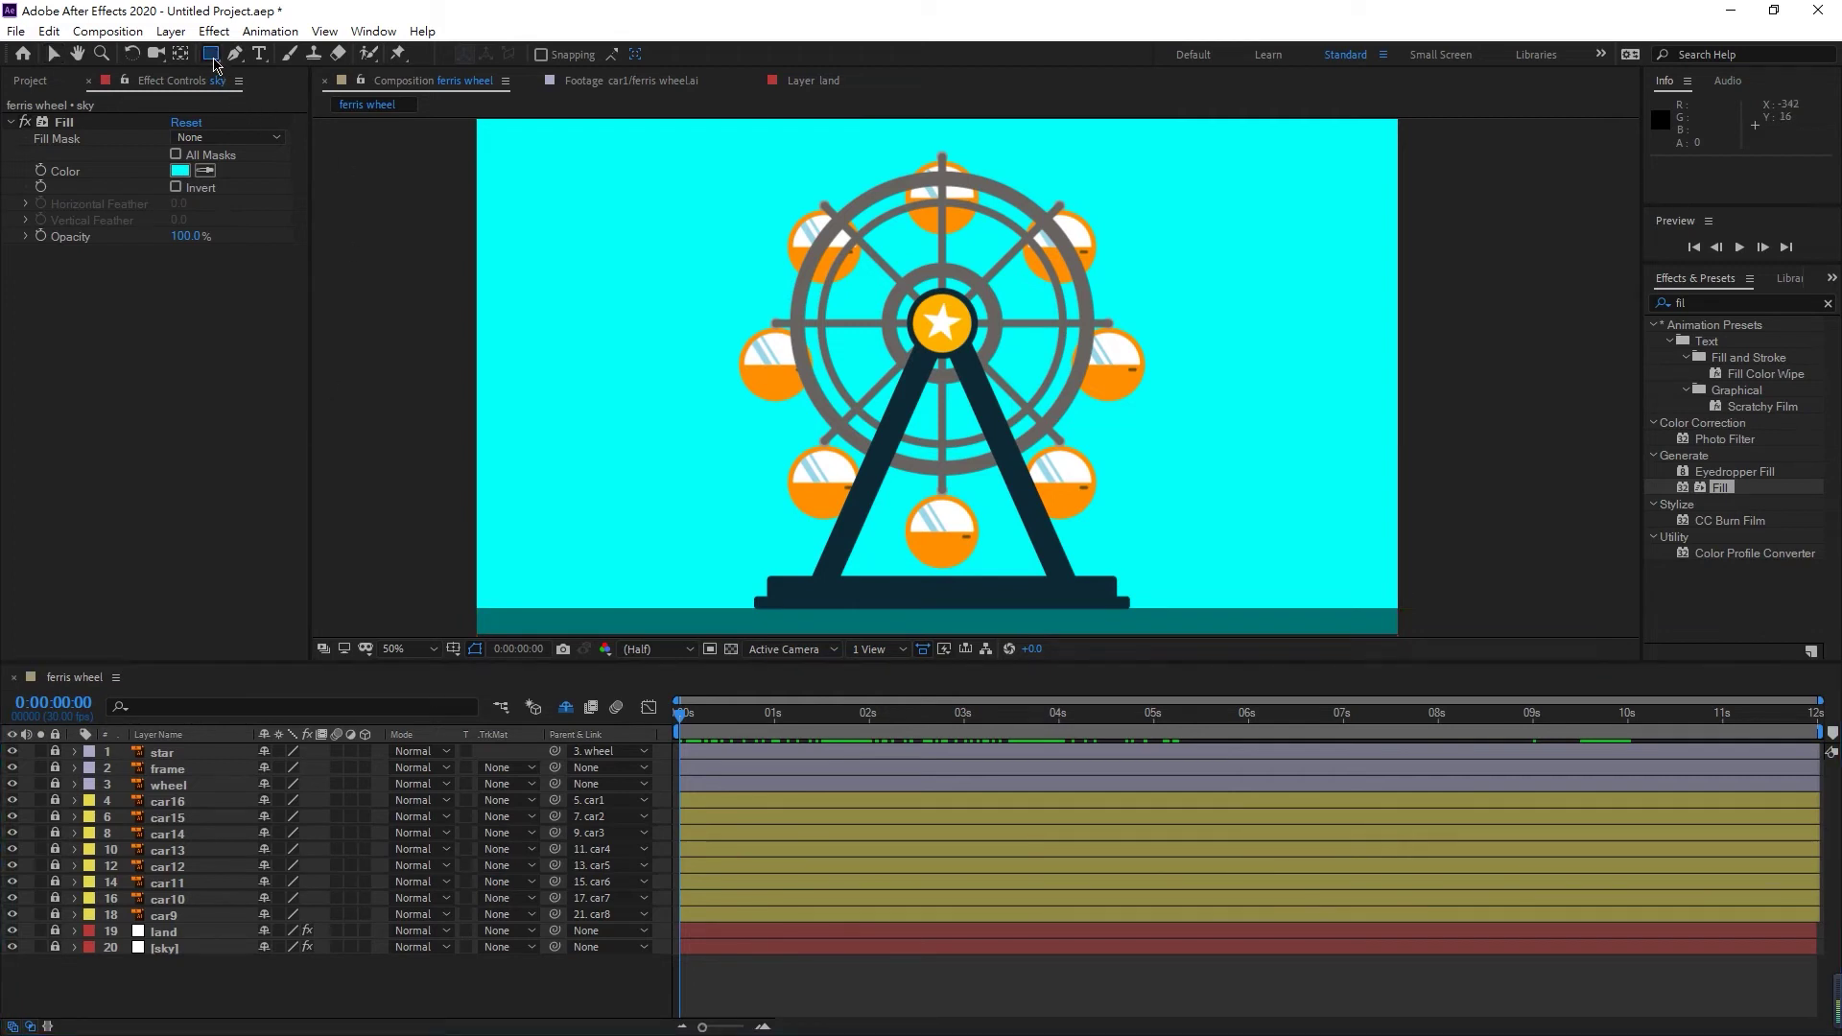
drag(211, 52, 294, 103)
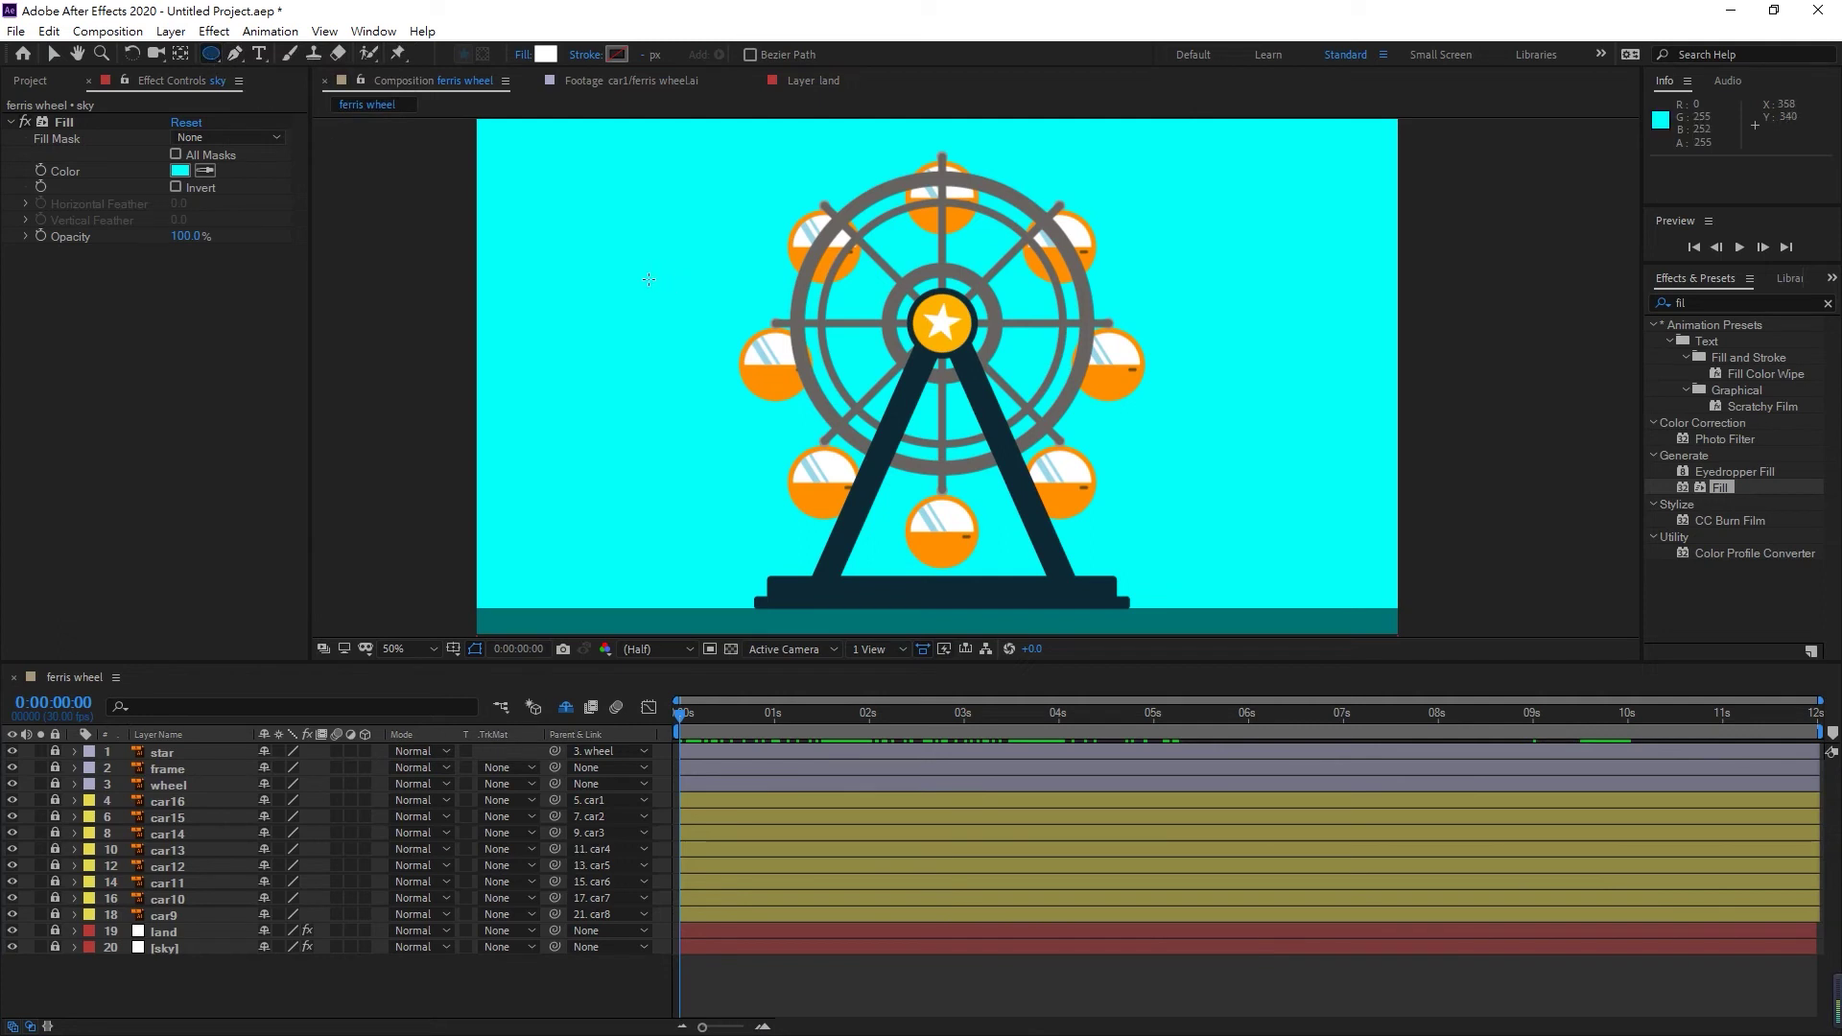
mouse_move(646, 273)
mouse_down()
mouse_move(703, 276)
mouse_move(658, 263)
mouse_up()
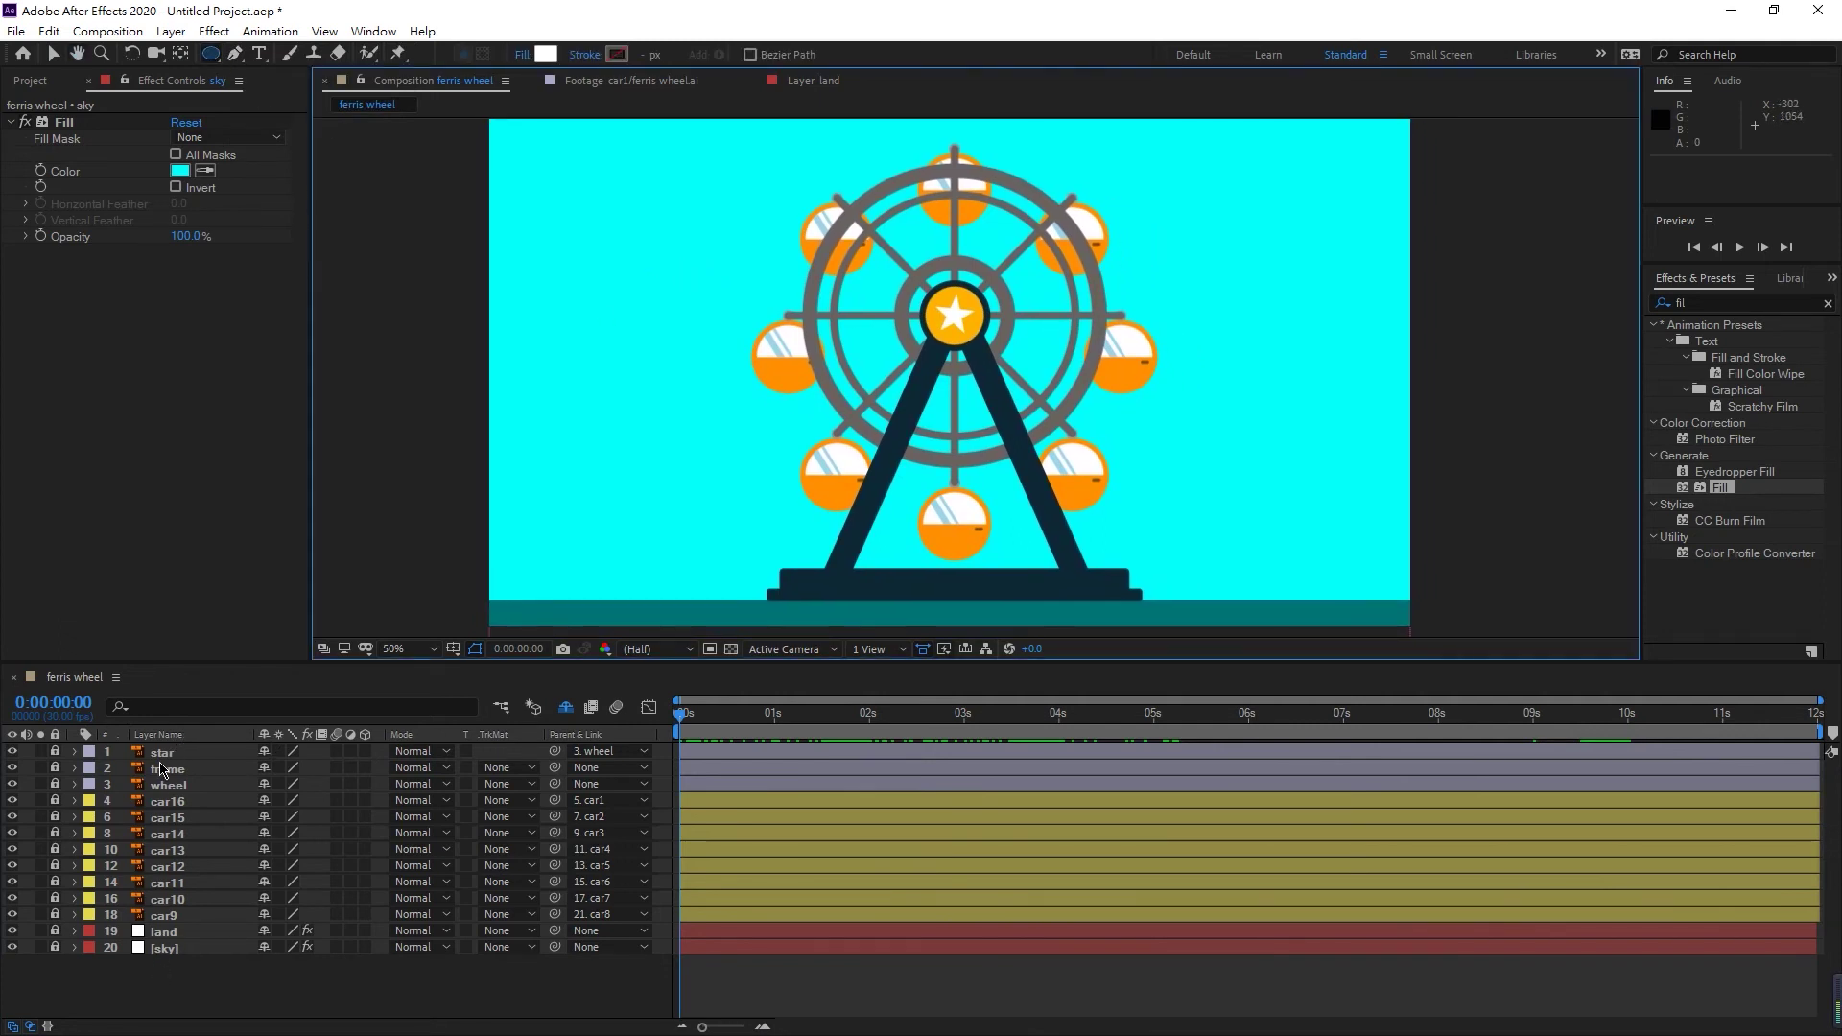
click(168, 990)
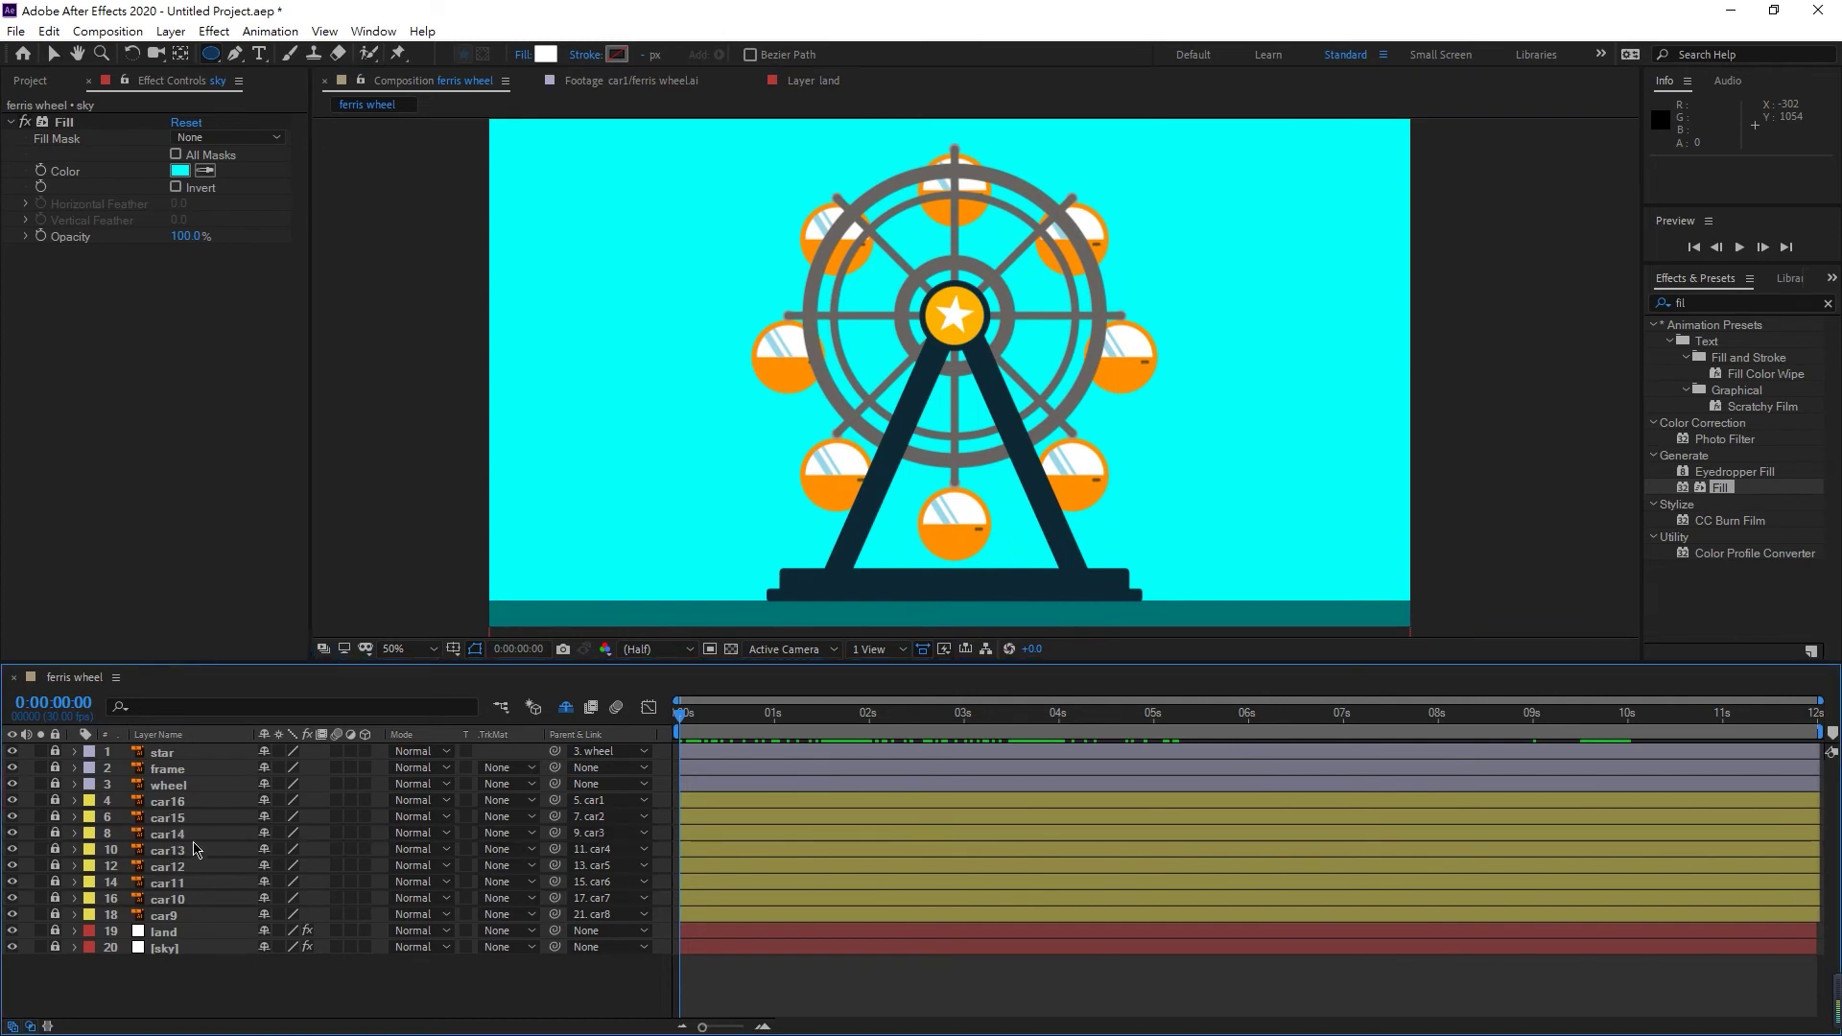
- Unlock the land and sky layers briefly and lock both again with no layer selected
drag(55, 930, 54, 947)
click(163, 932)
click(178, 979)
drag(55, 931, 56, 948)
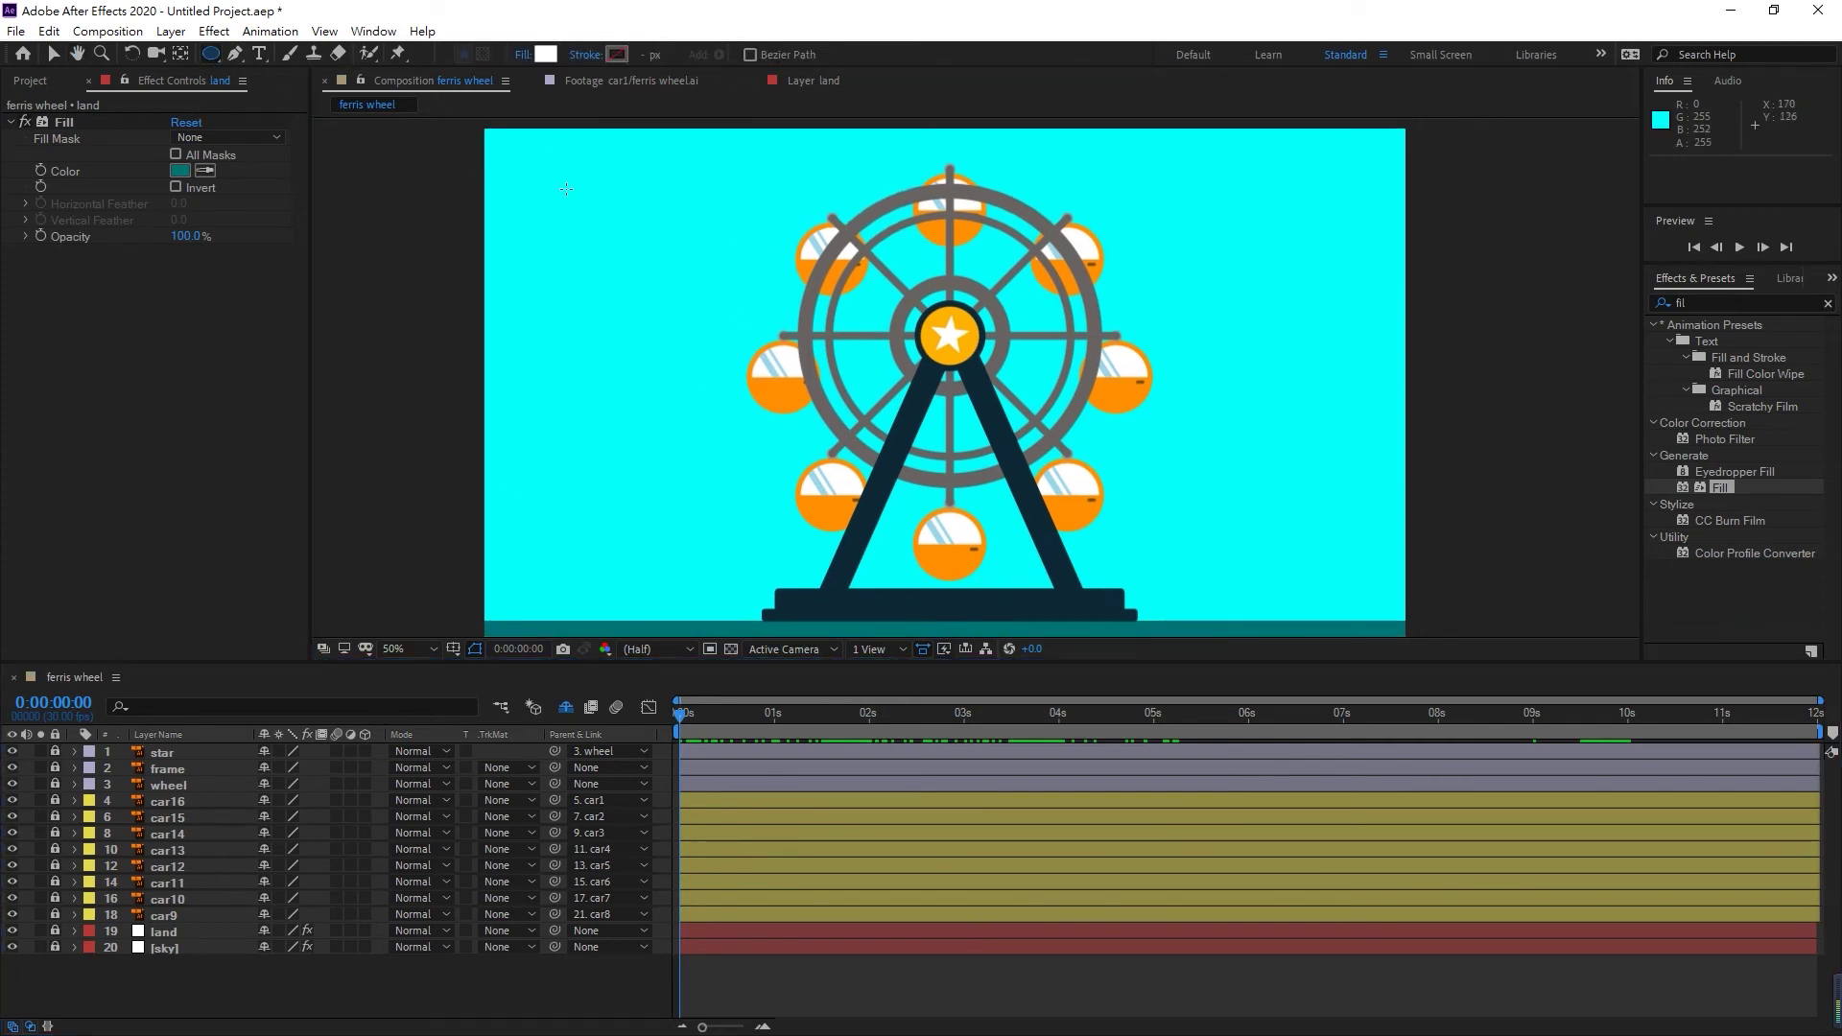
- Draw a white circle about 164 px wide in the sky's upper-left area, with its stroke set to None
drag(577, 181, 656, 259)
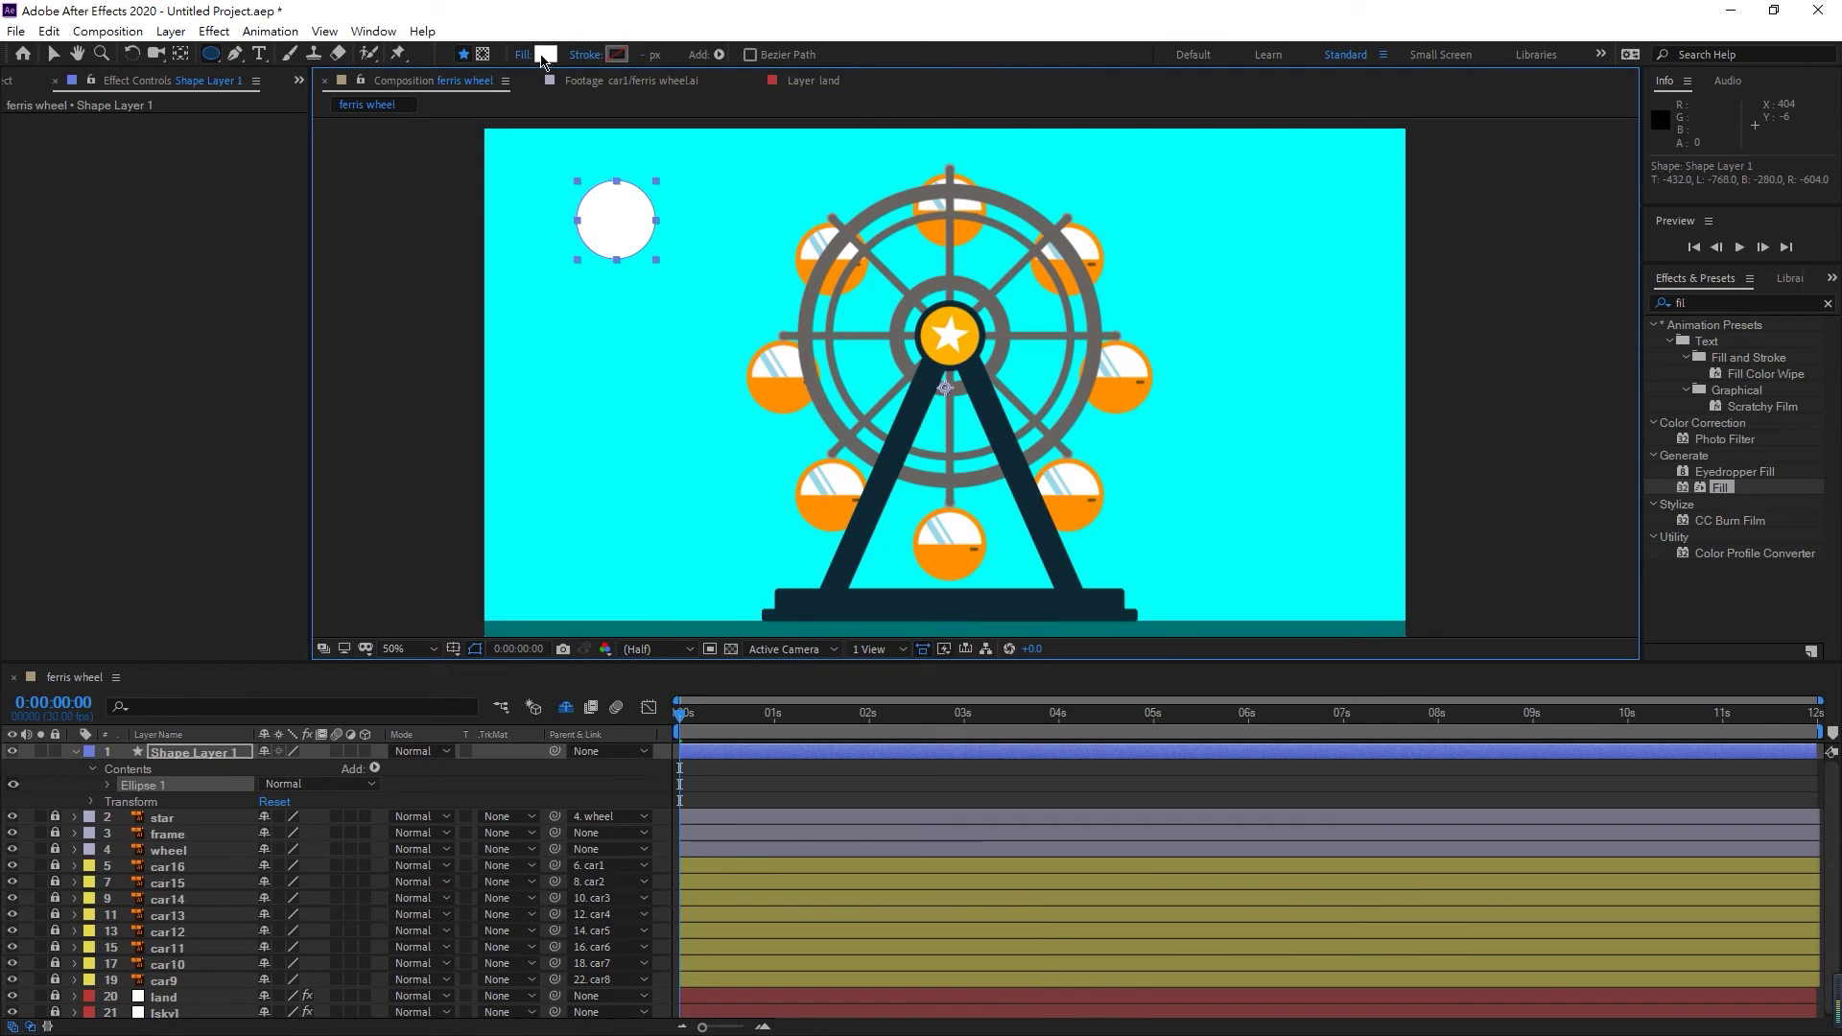
click(594, 58)
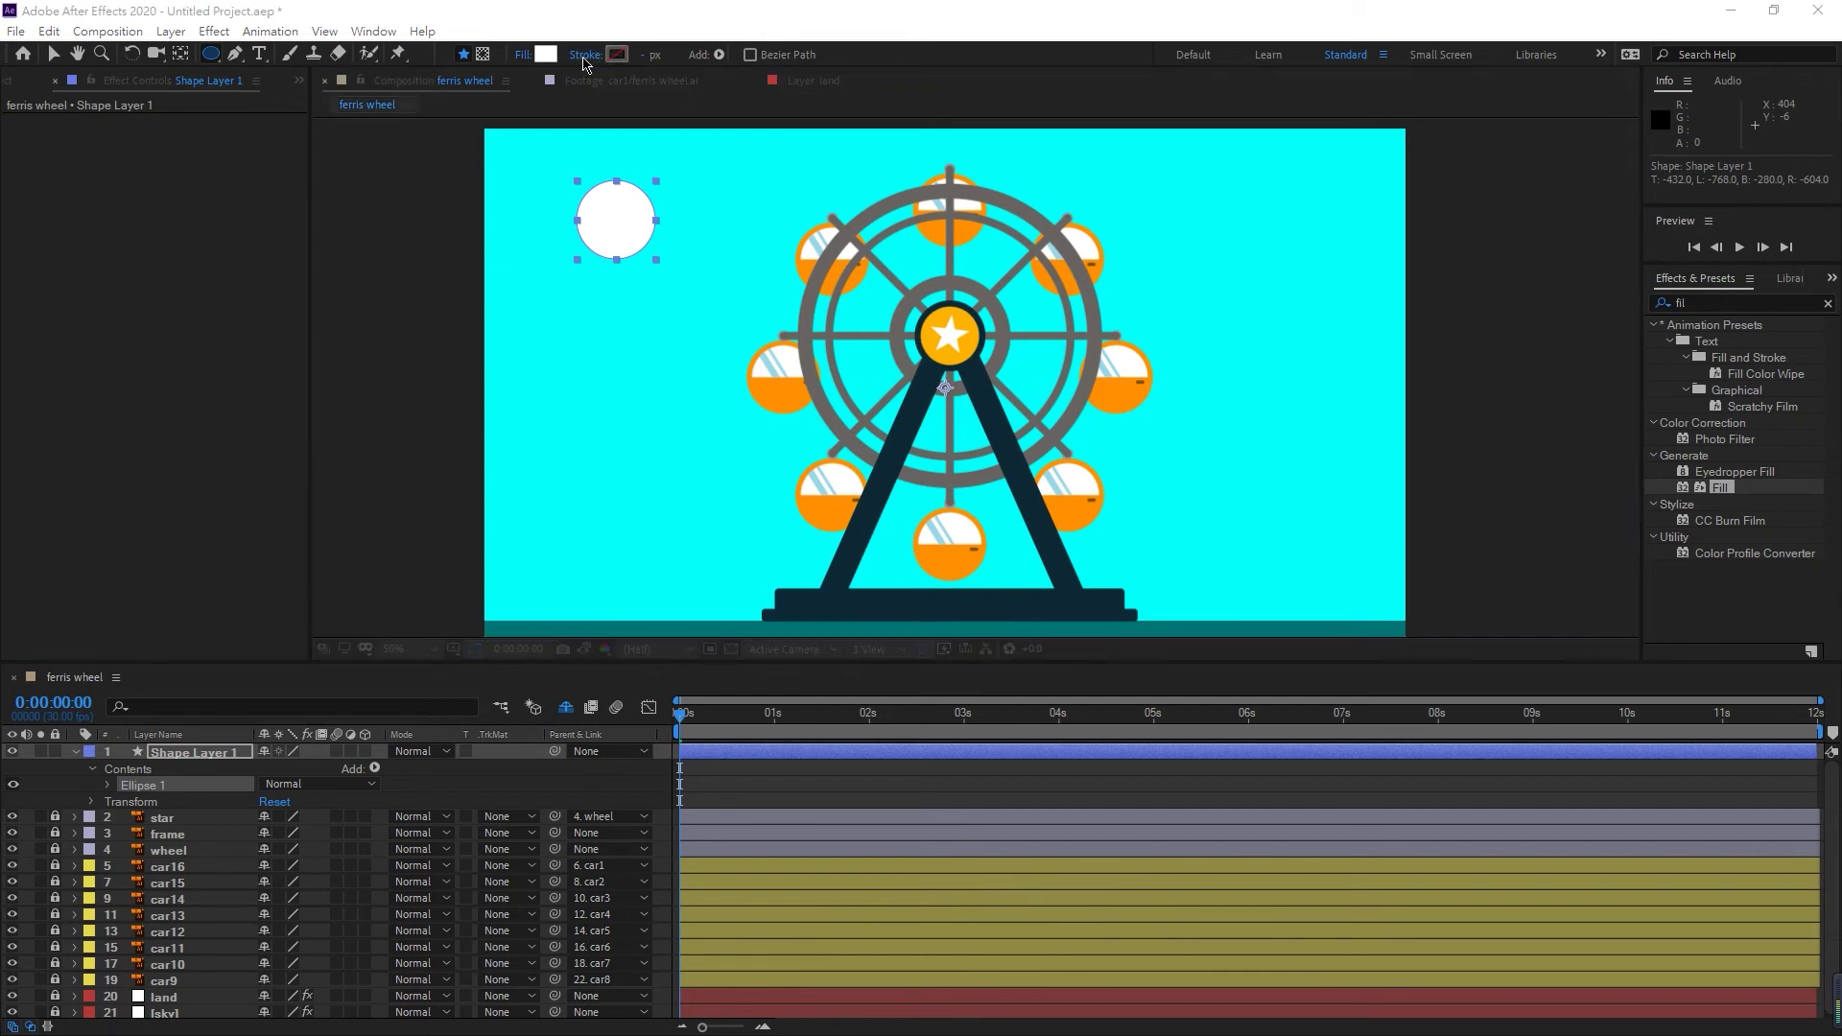
drag(887, 442, 715, 193)
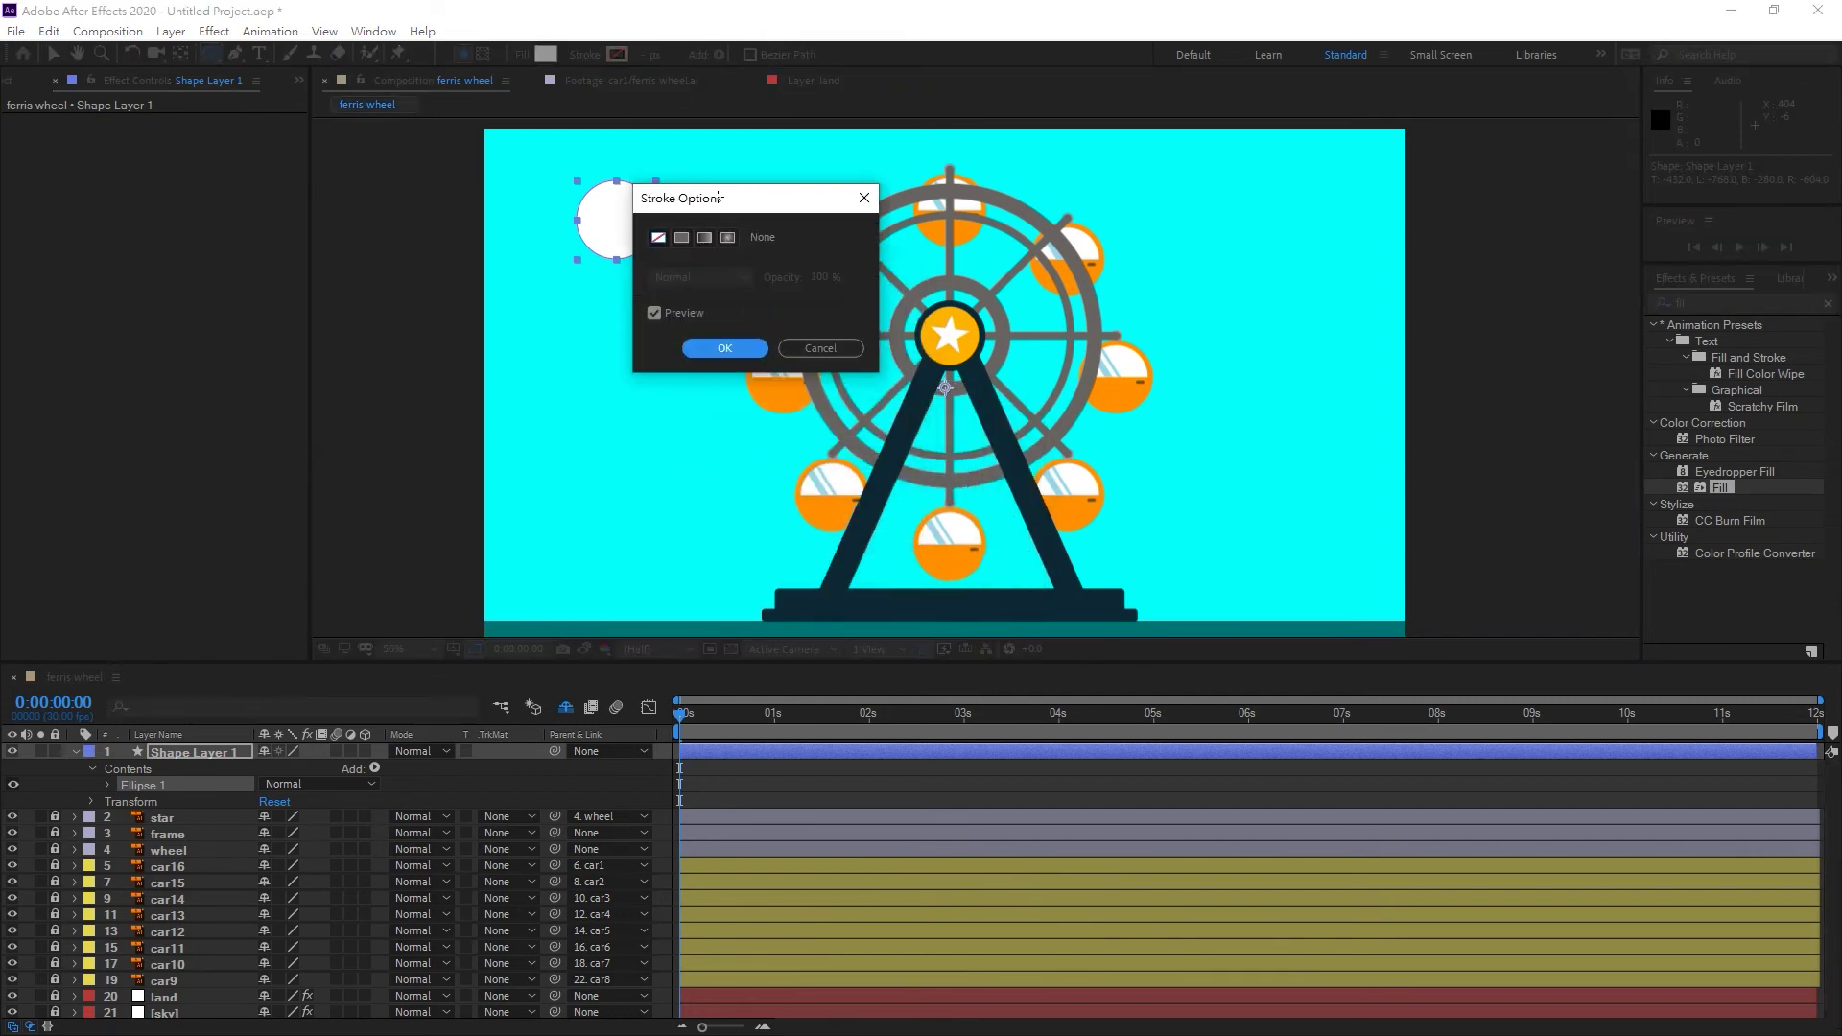
click(651, 227)
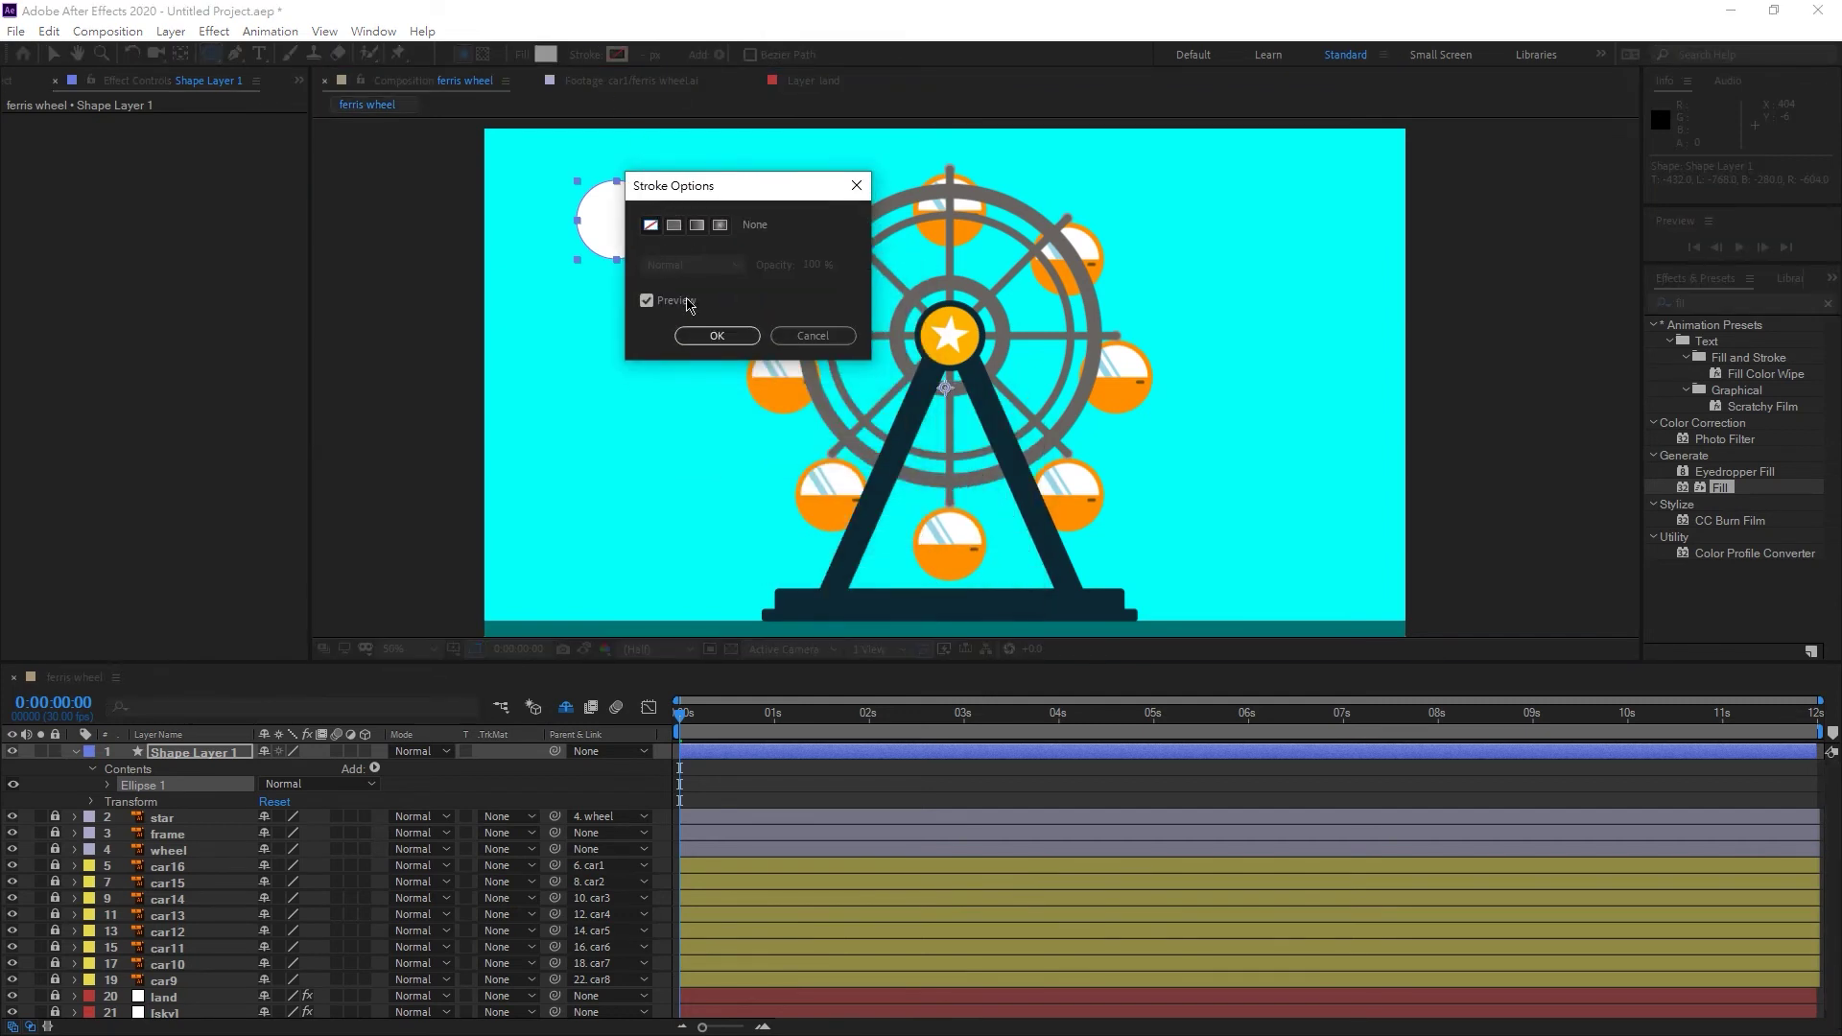
click(717, 336)
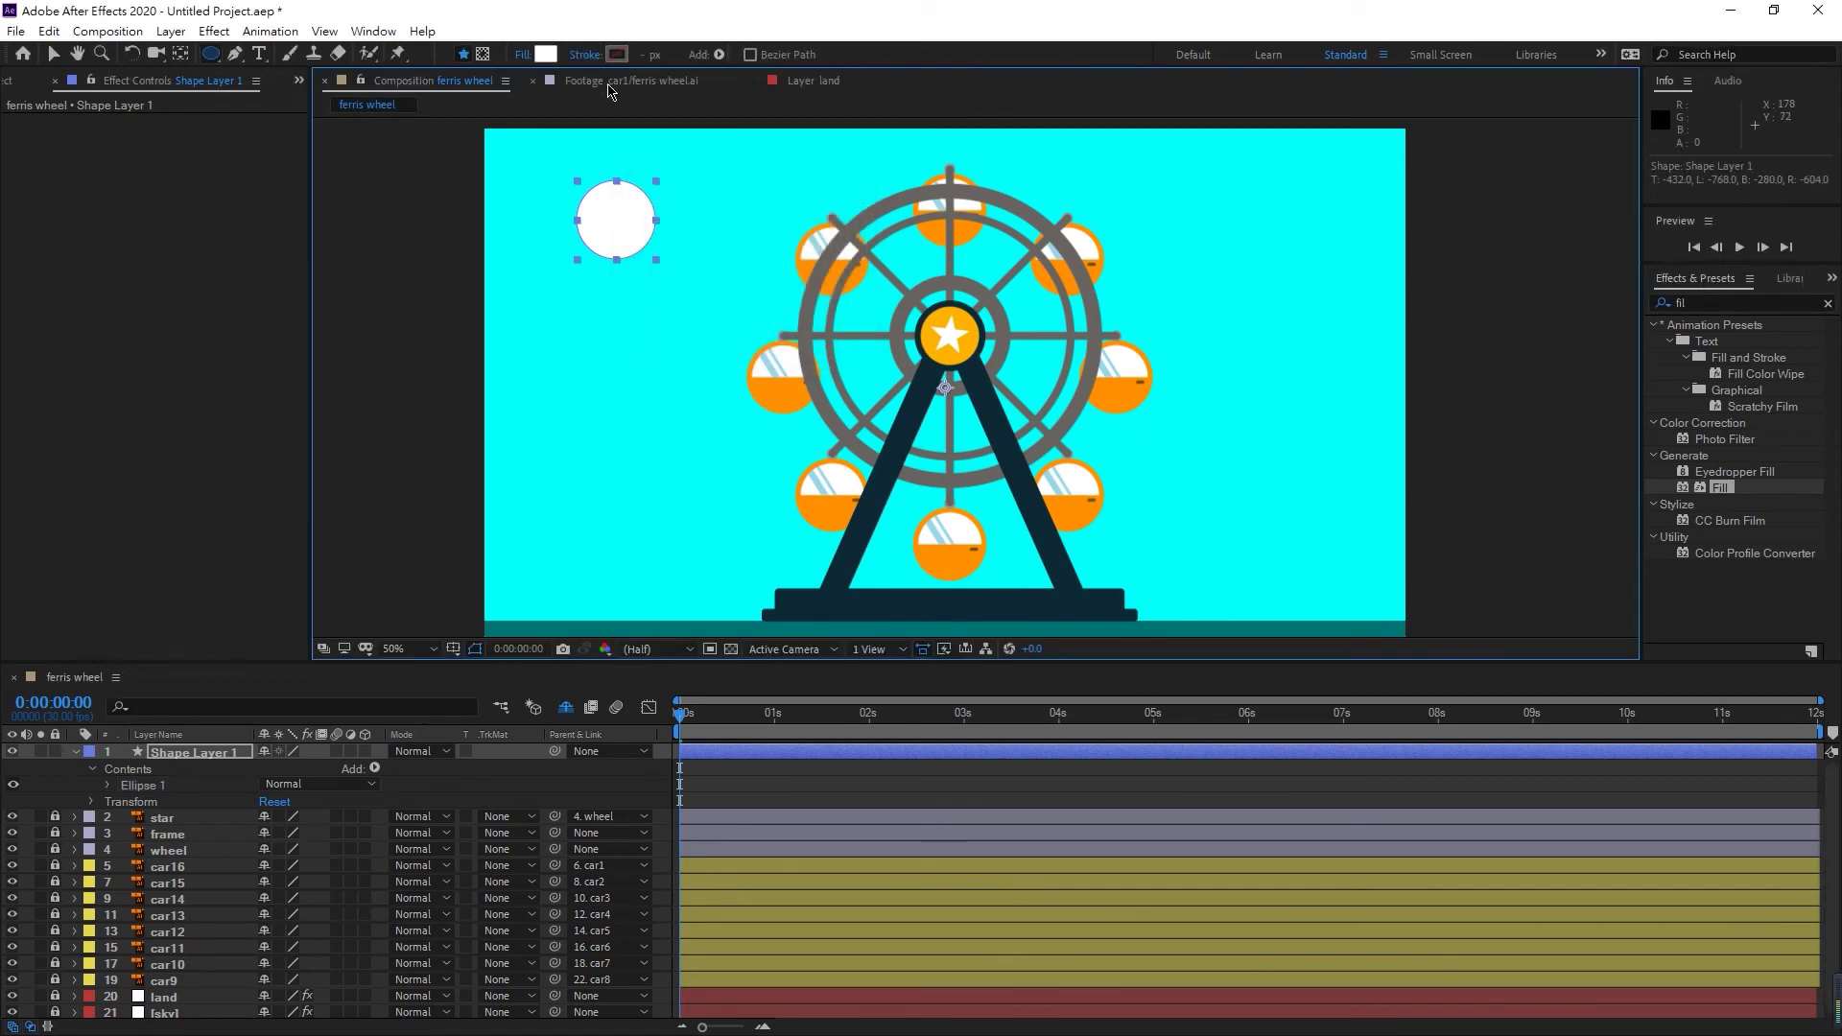
- Add four overlapping white circles to the same shape layer around the first one to form a cloud
click(189, 758)
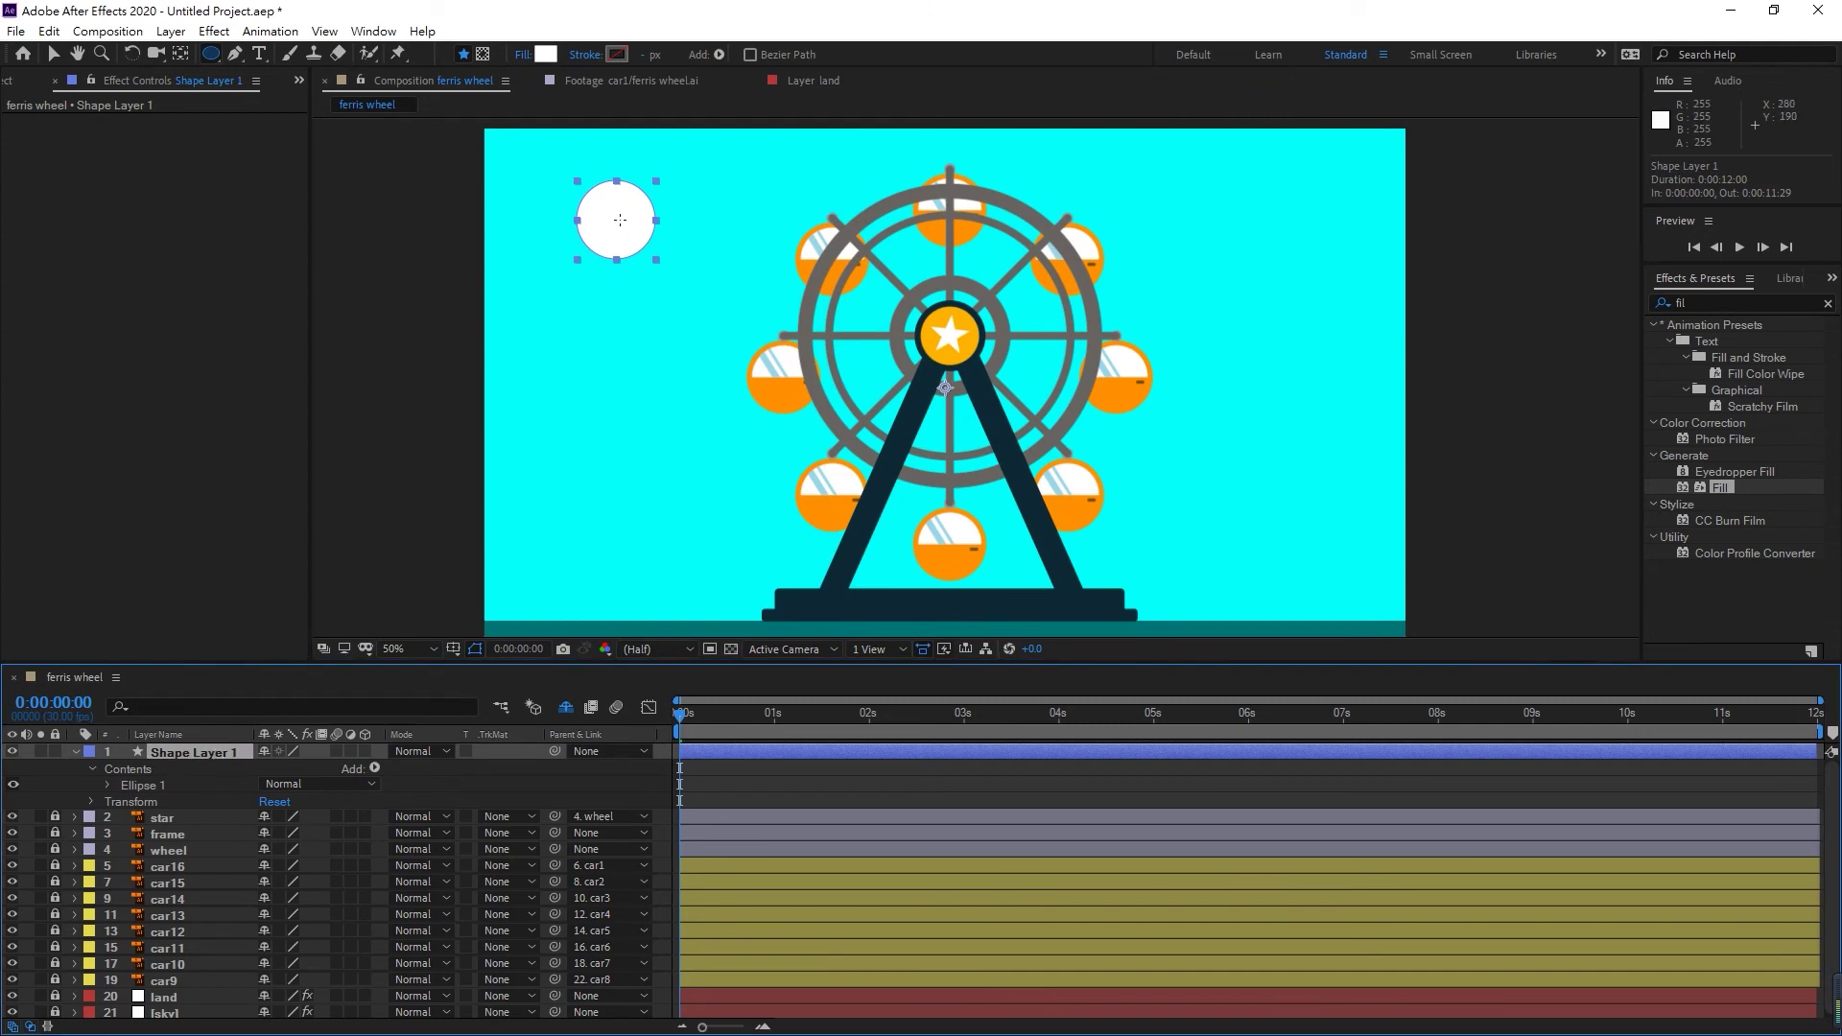
drag(615, 219, 693, 296)
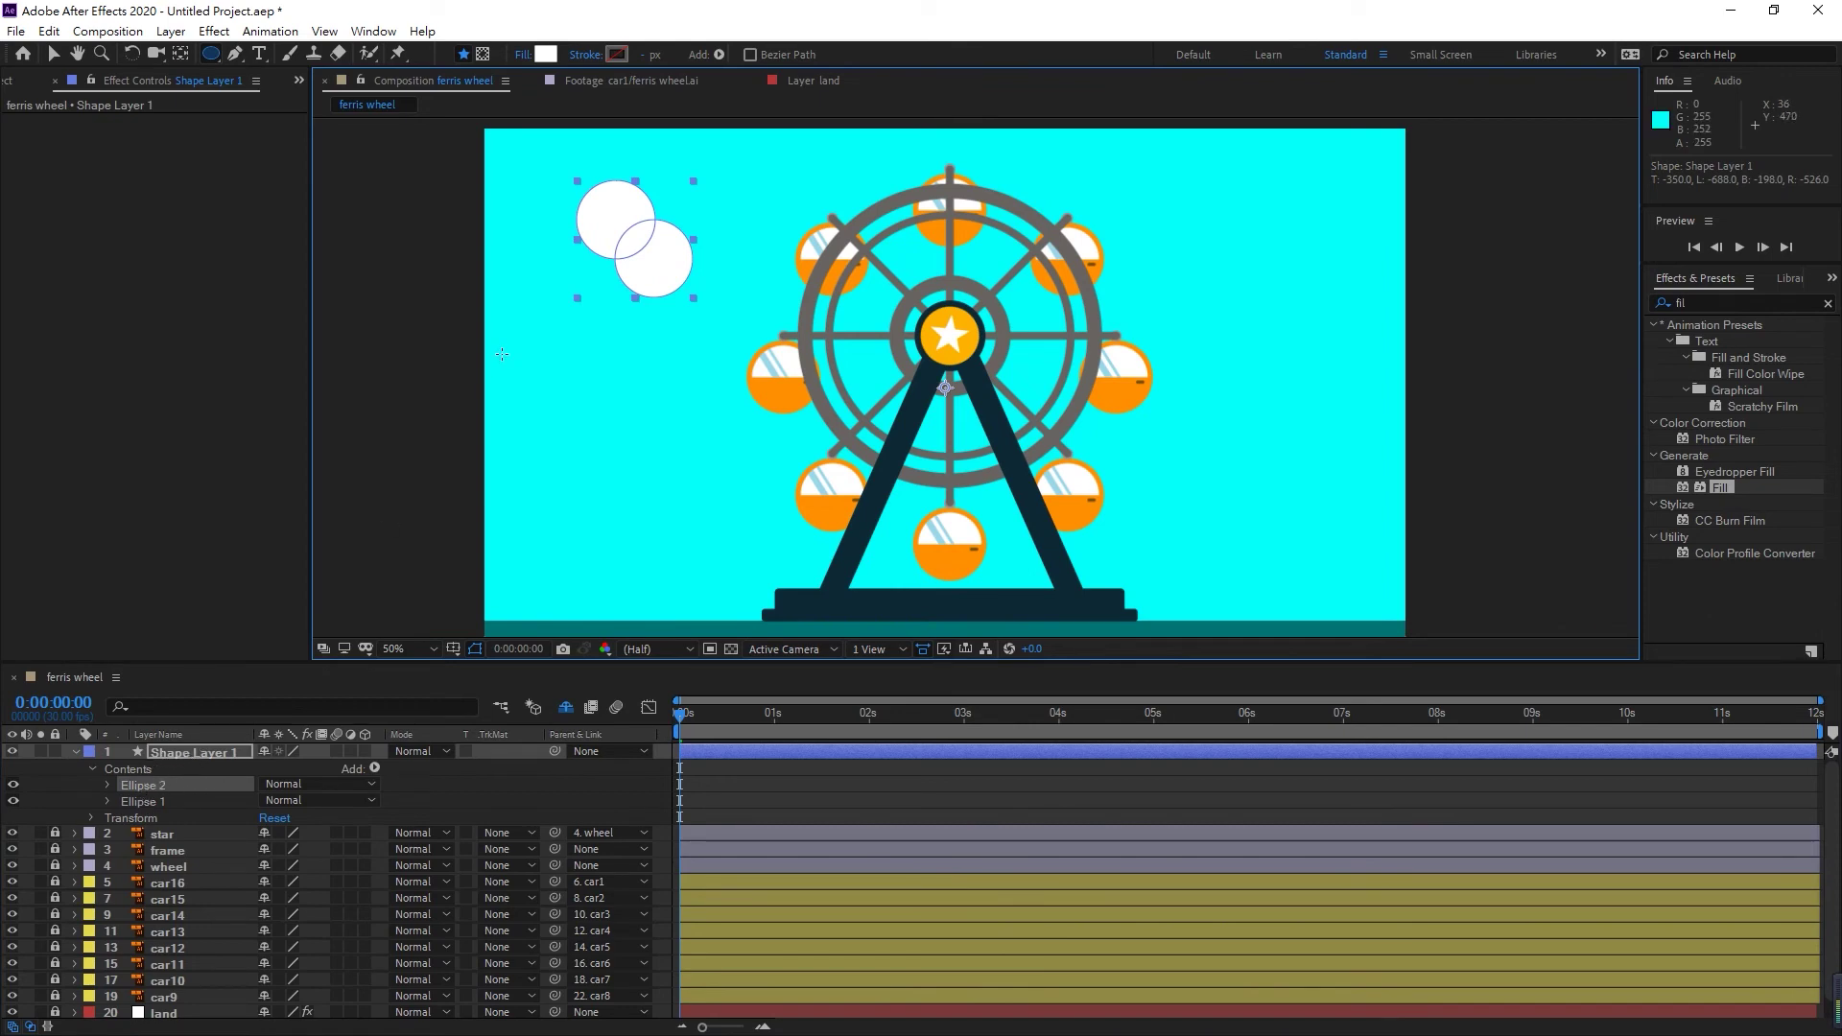
drag(554, 232, 629, 286)
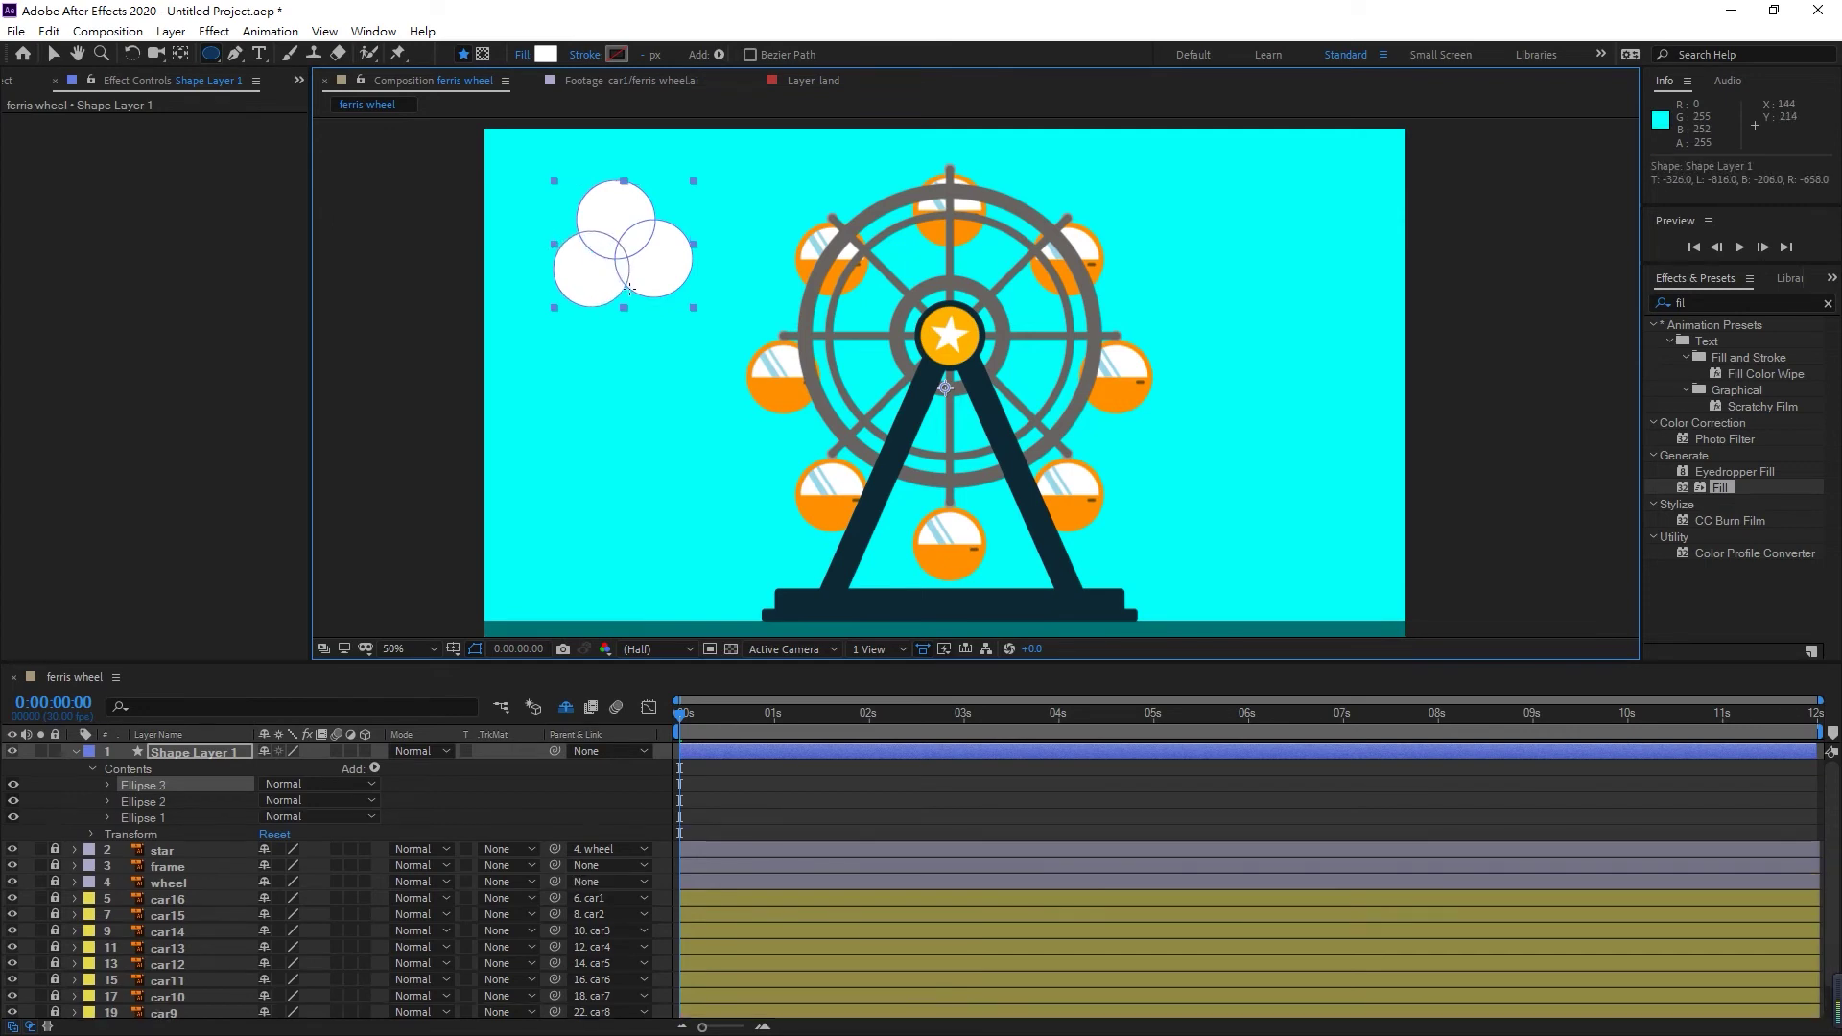
drag(540, 218, 610, 286)
drag(645, 208, 706, 244)
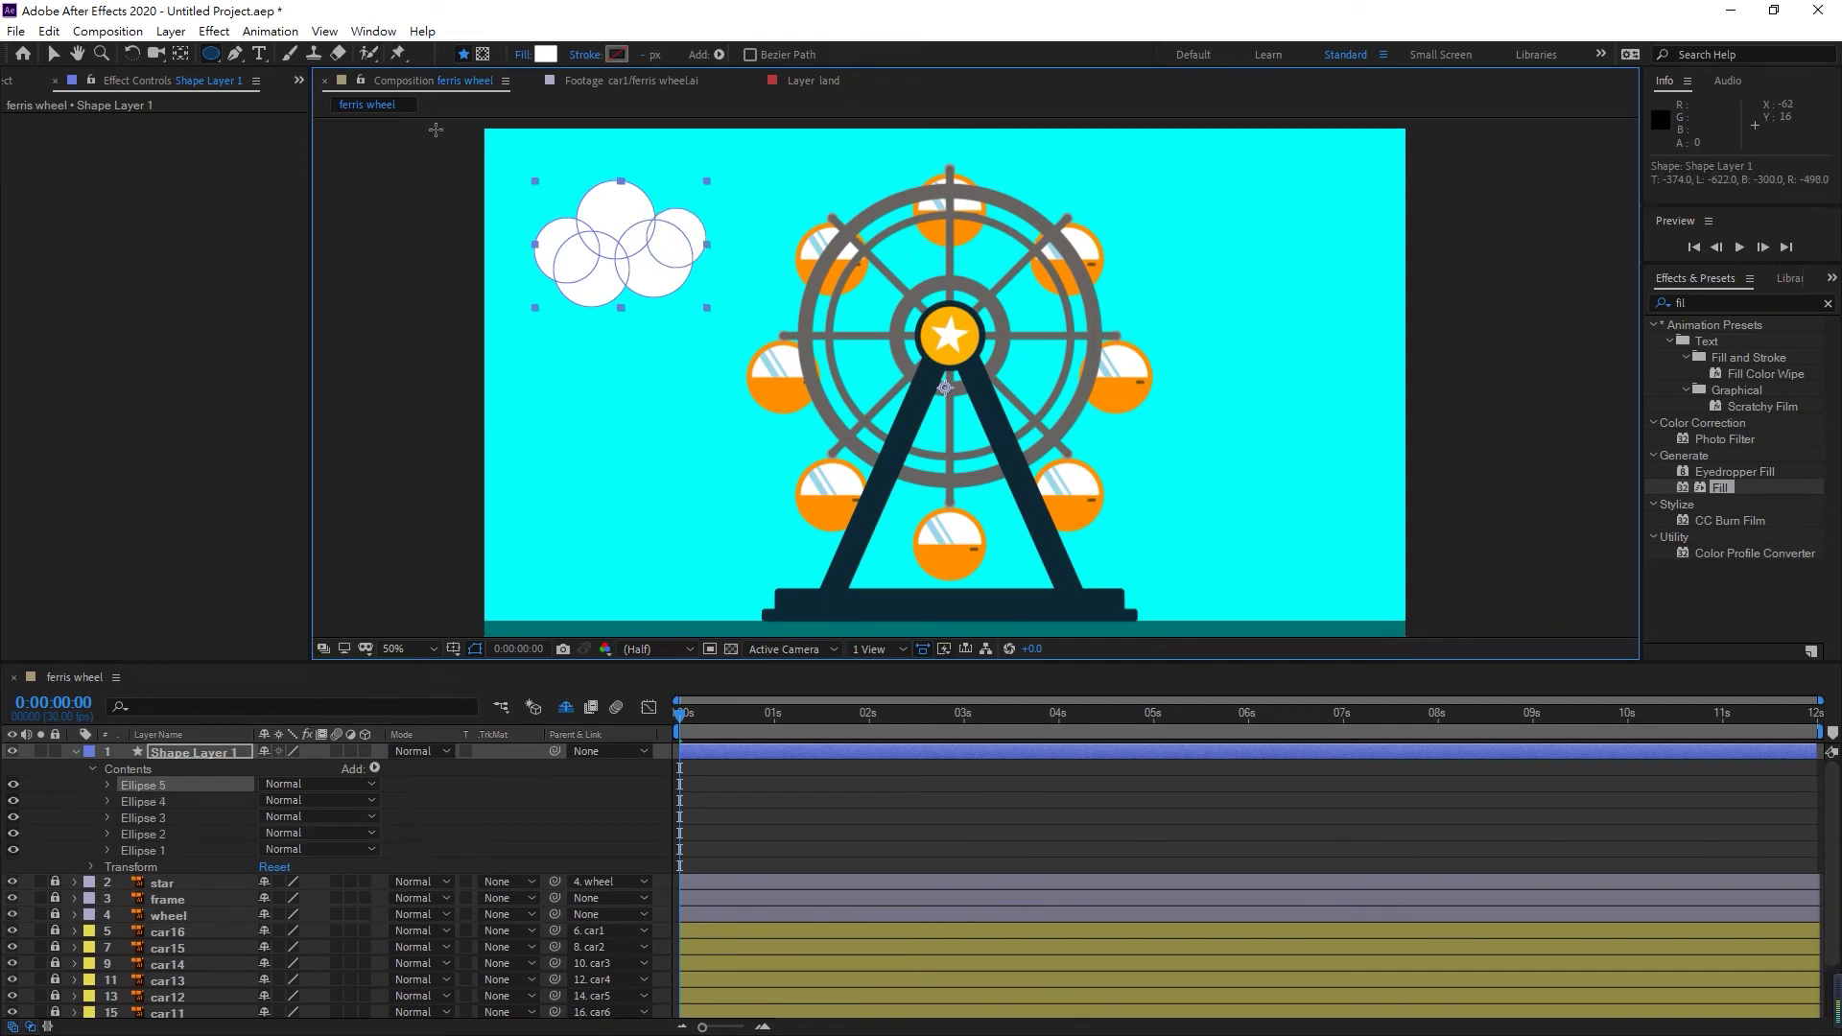
- Rearrange the cloud's overlapping circles with the Selection tool into a wider, flatter cloud shape
click(54, 54)
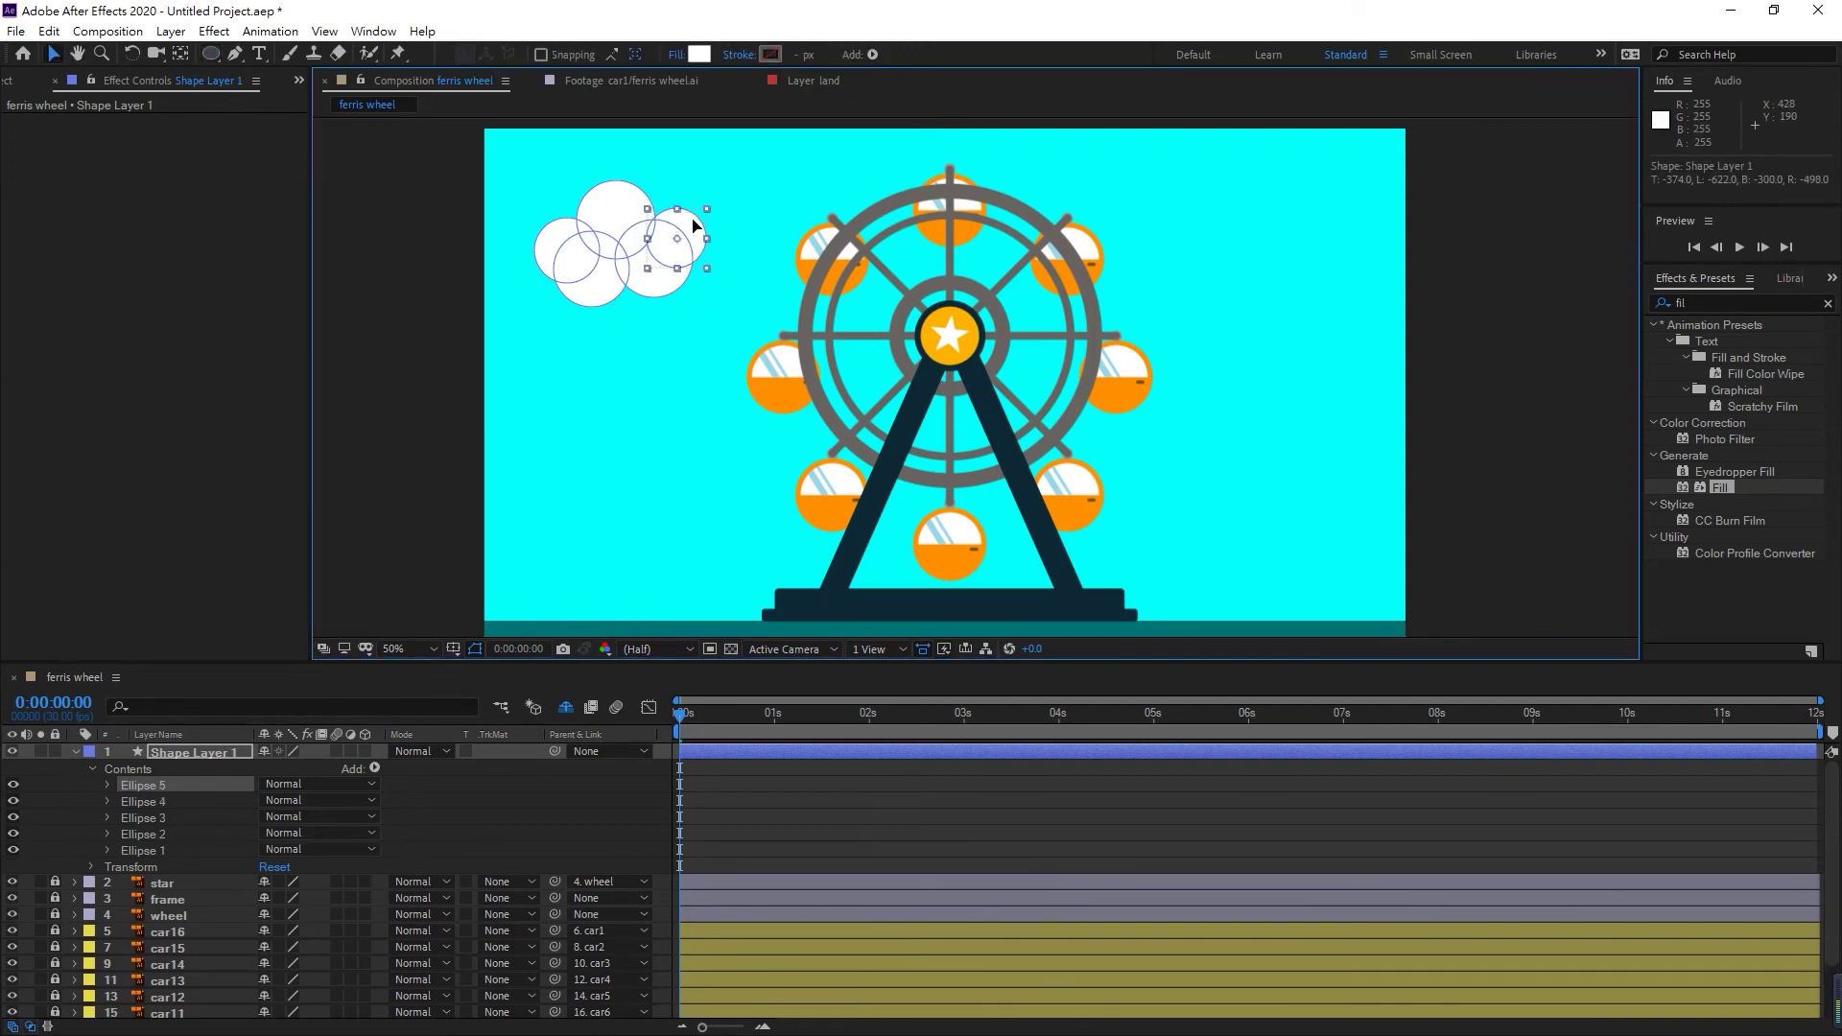
drag(691, 232, 557, 228)
drag(602, 296, 630, 291)
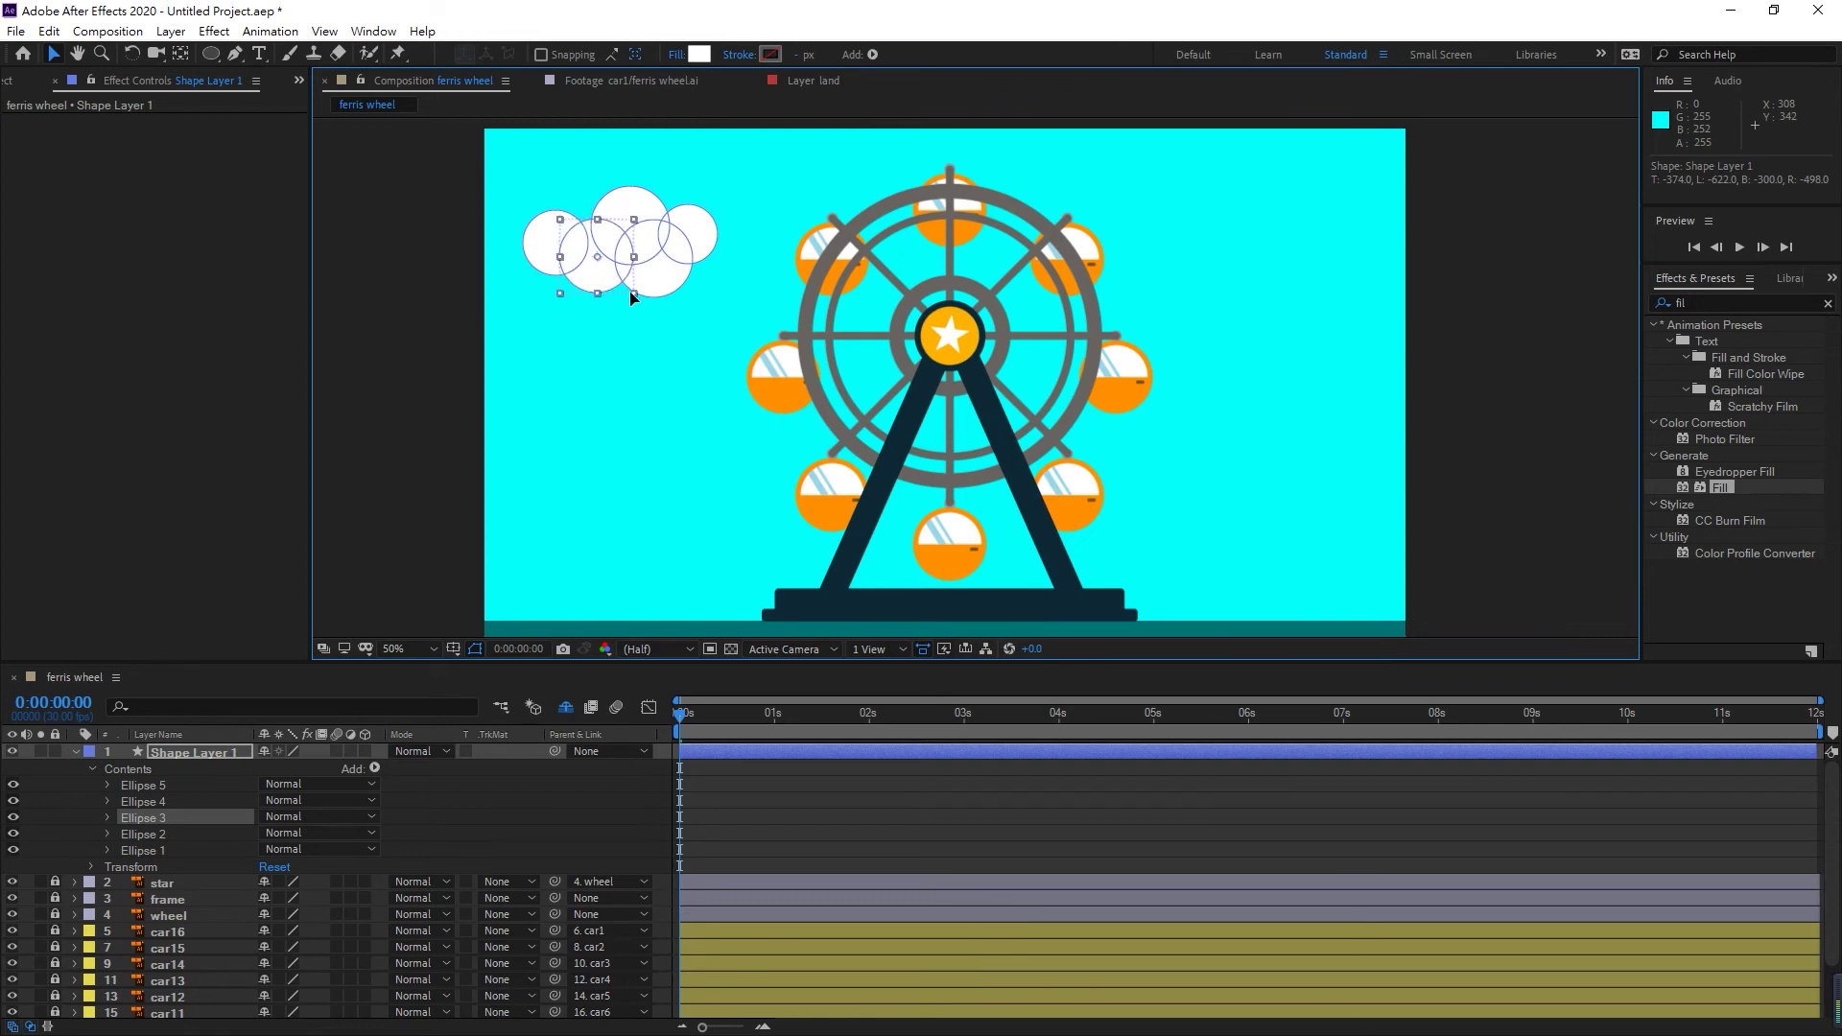
click(654, 261)
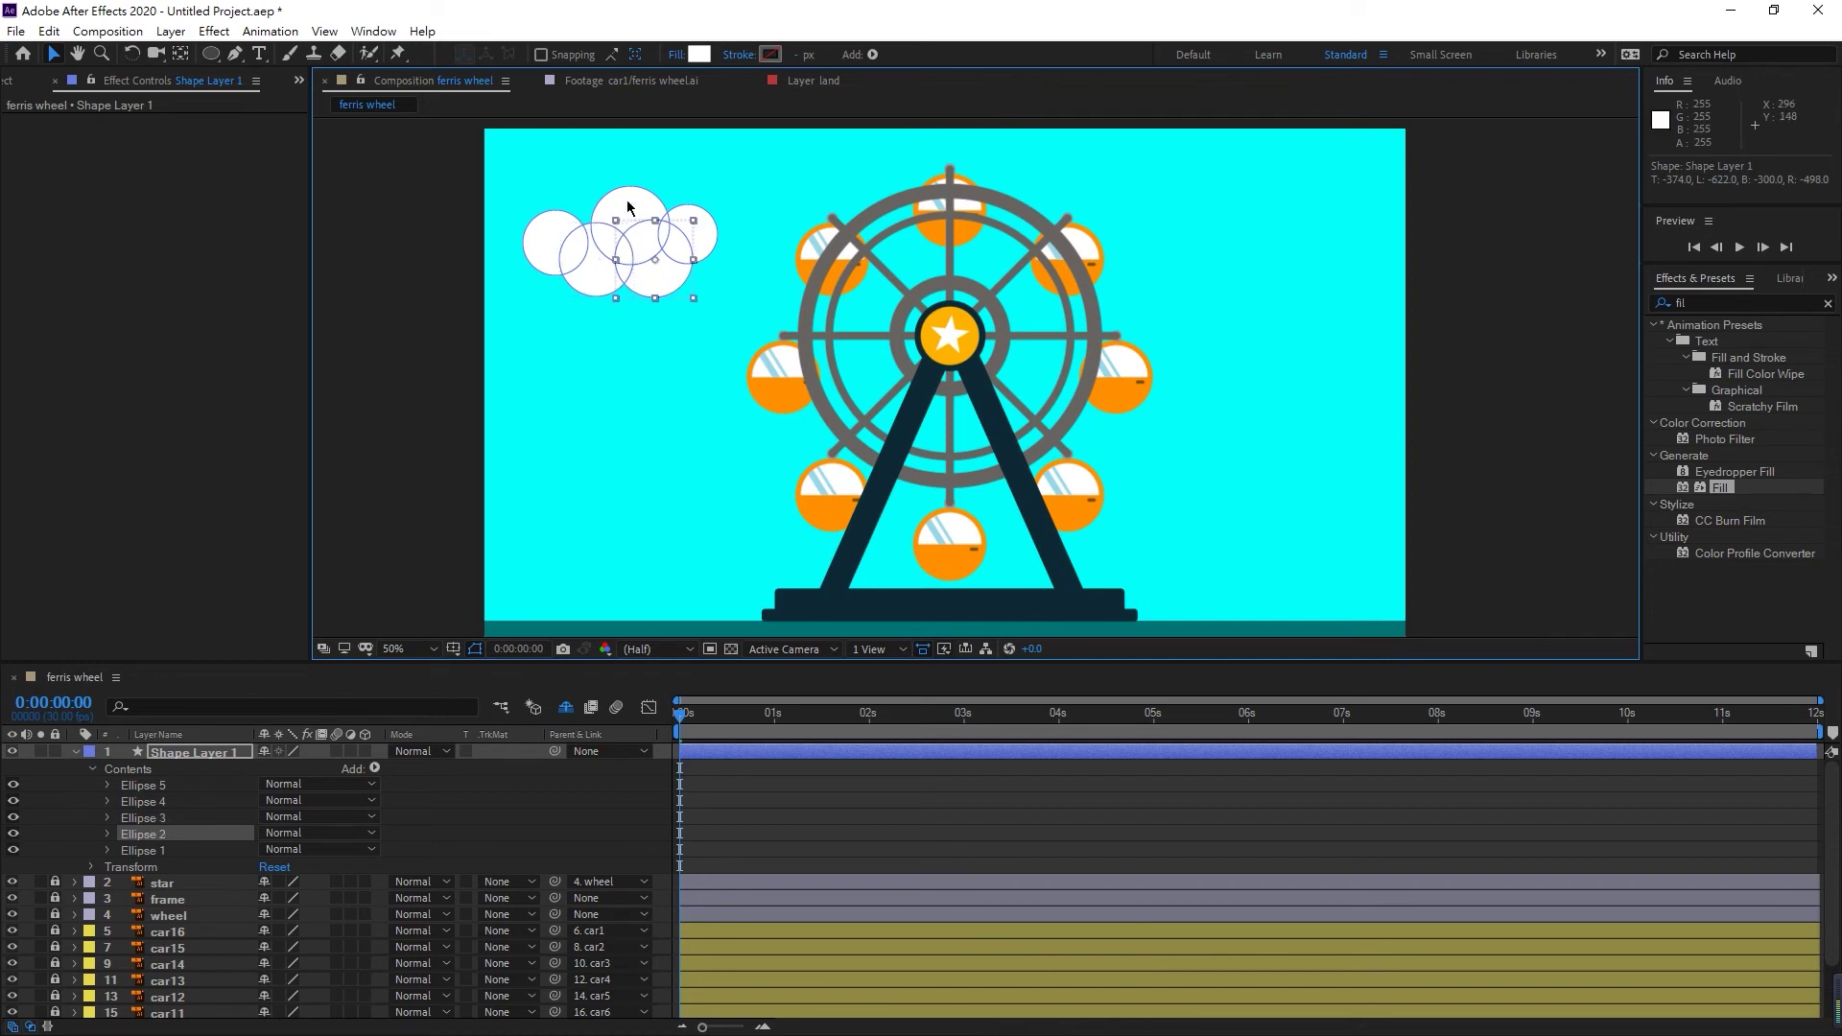
click(626, 200)
drag(624, 204, 694, 240)
click(689, 231)
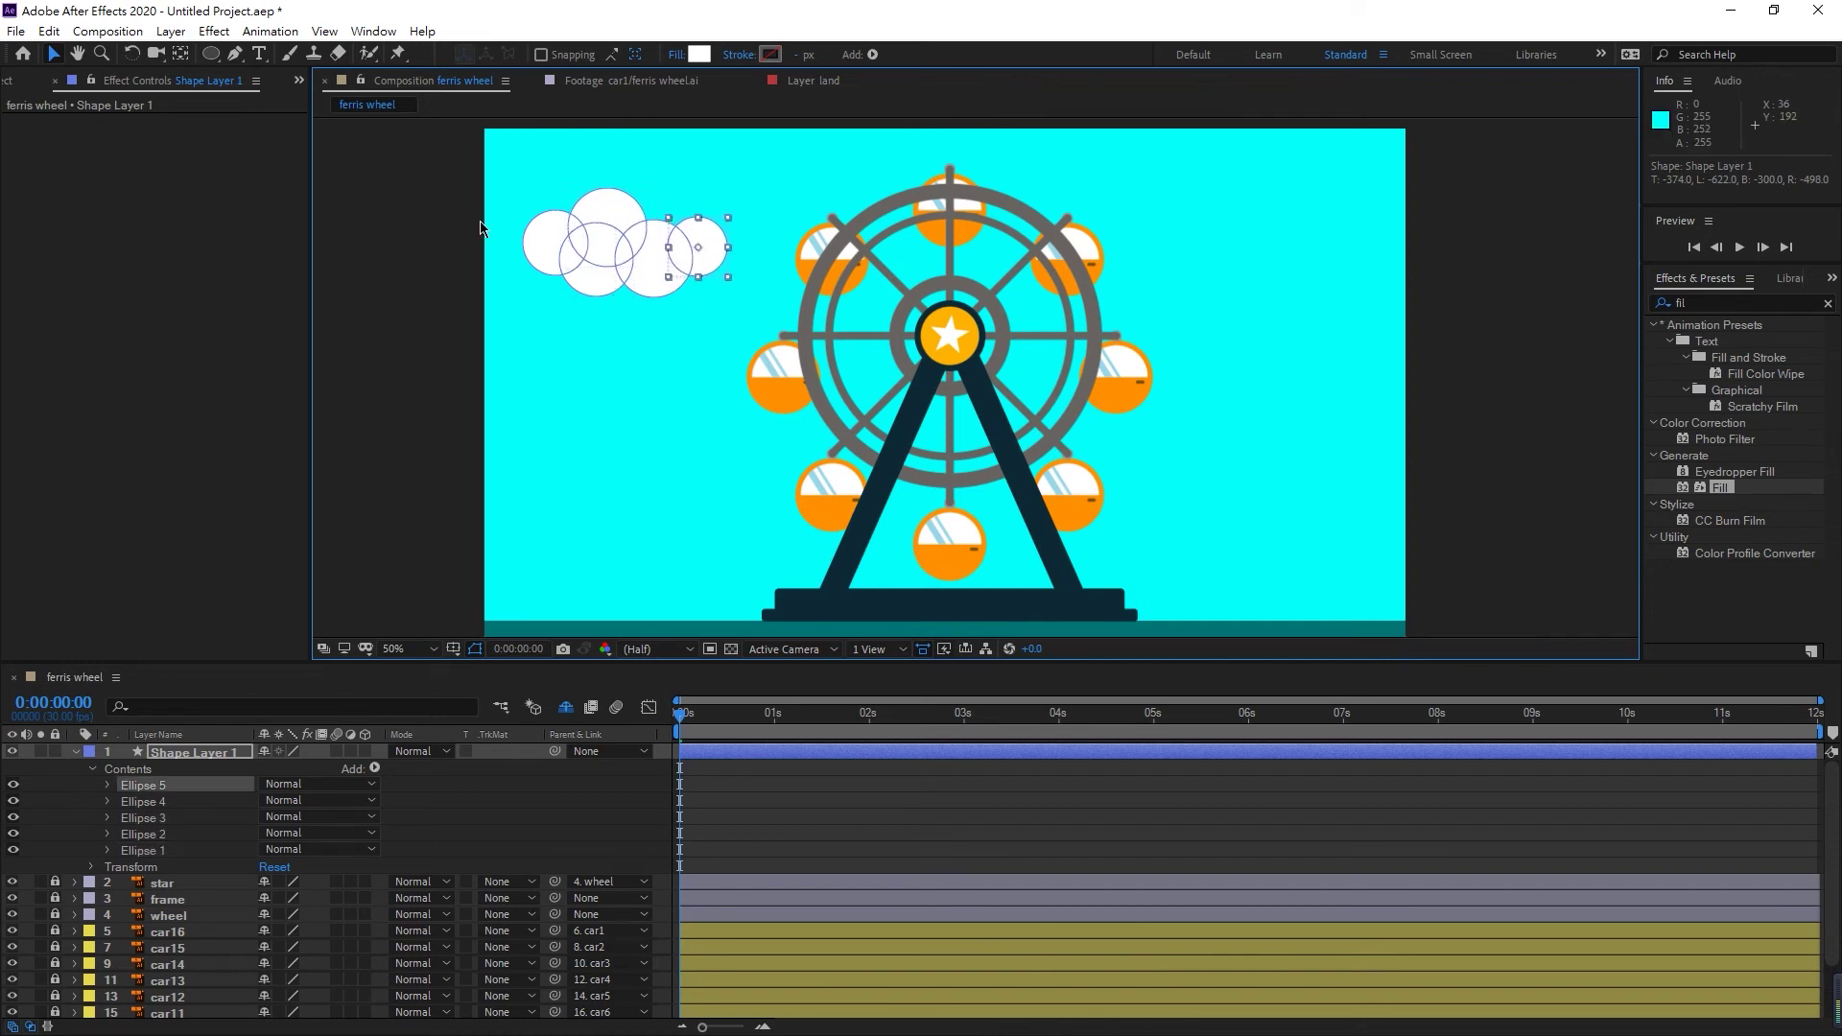
- Collapse the cloud's shape layer and move the whole cloud about 12 px right and 40 px down
click(193, 753)
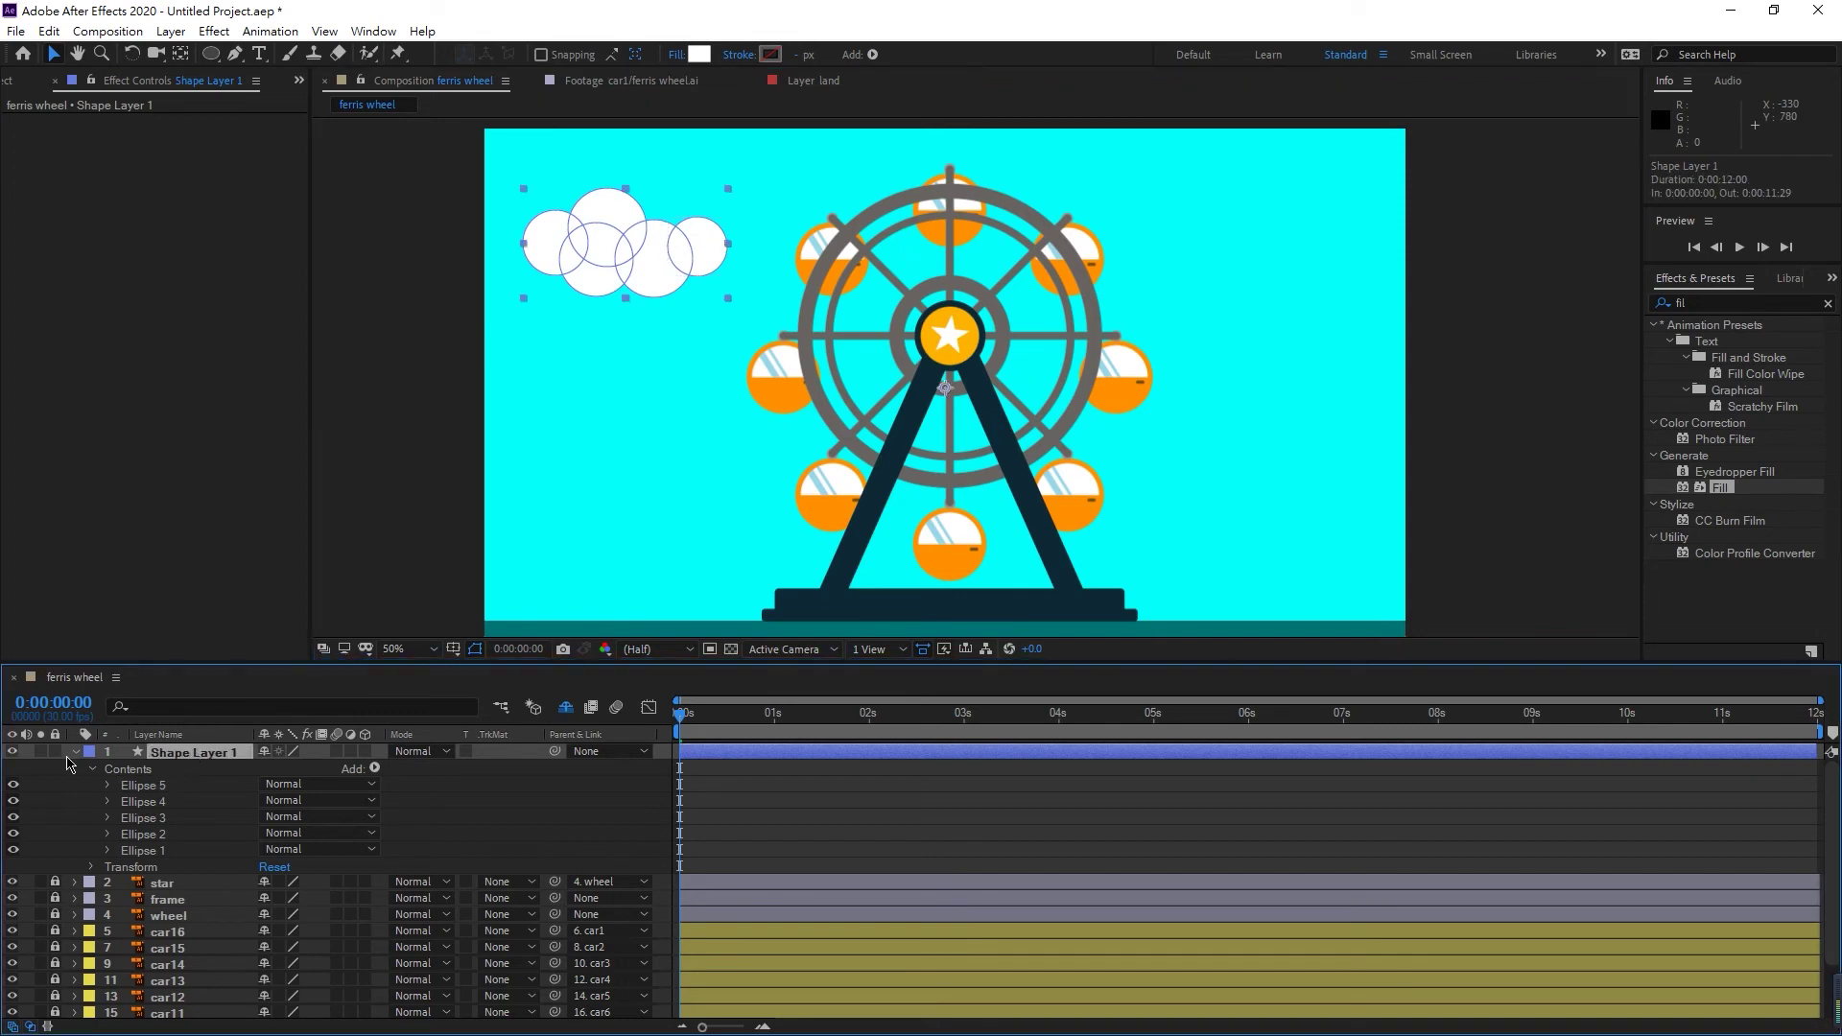
click(76, 754)
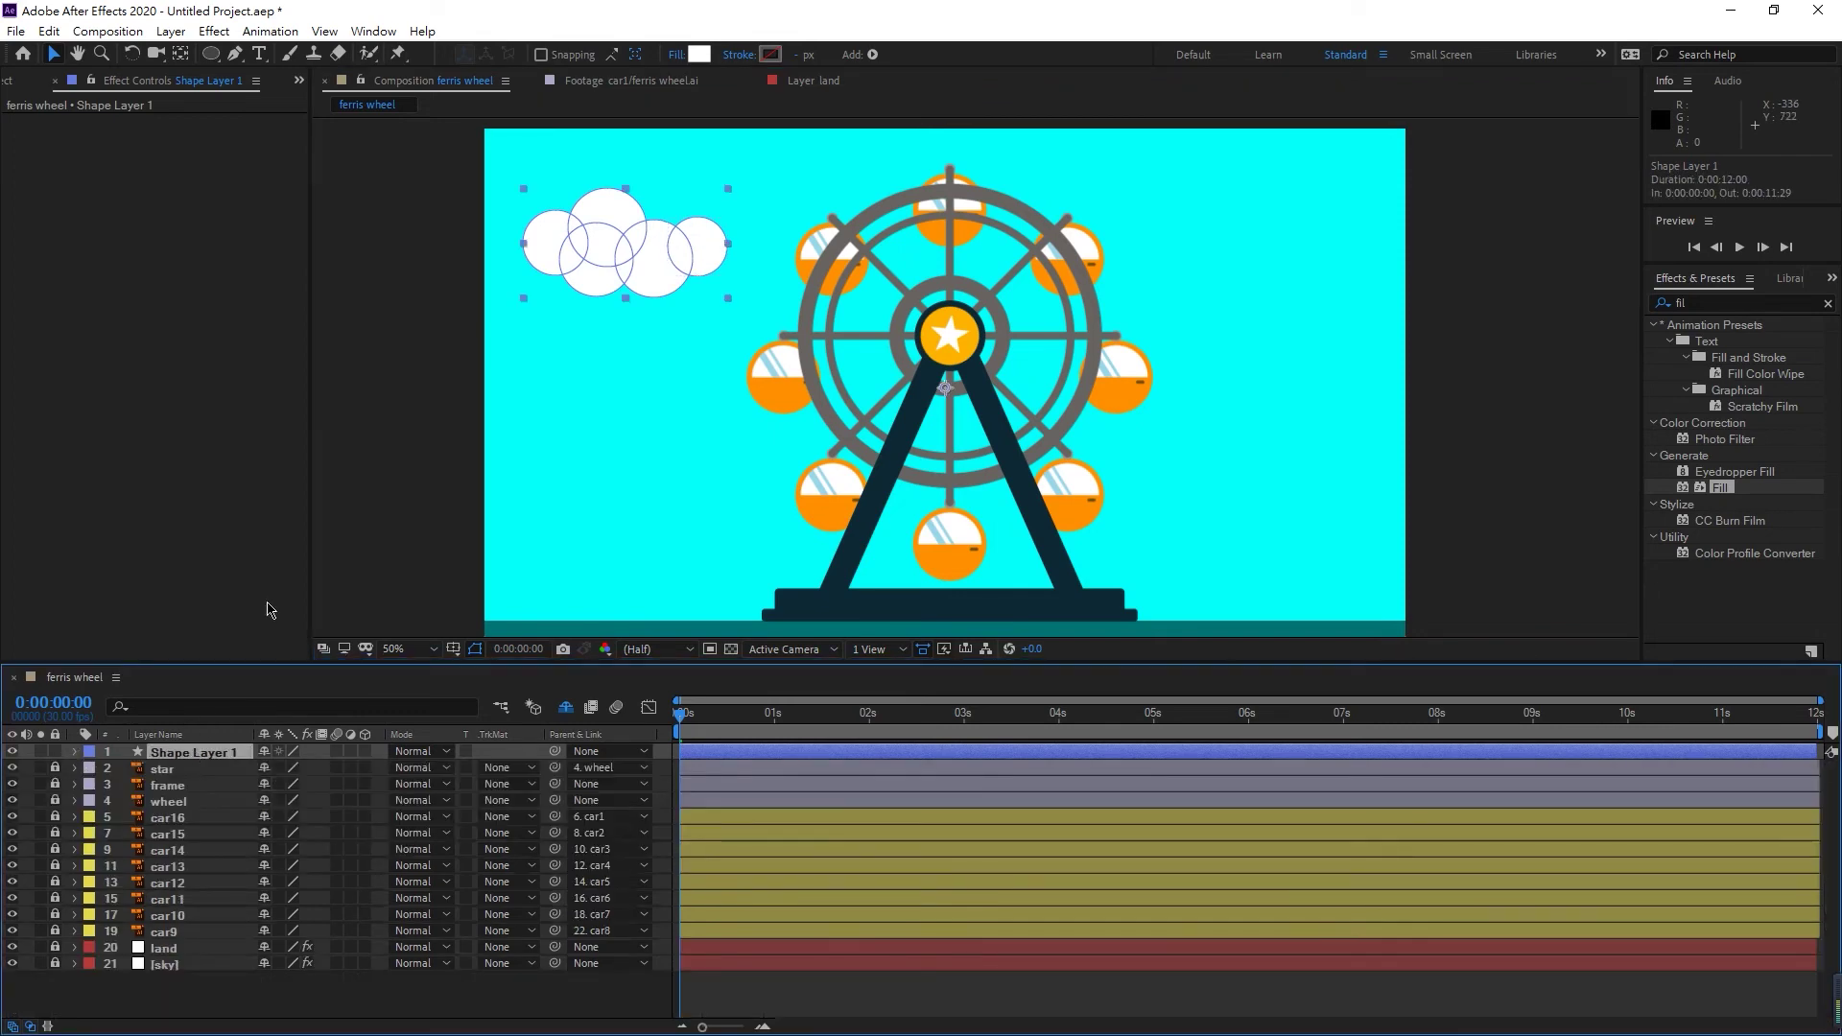
click(757, 230)
click(641, 288)
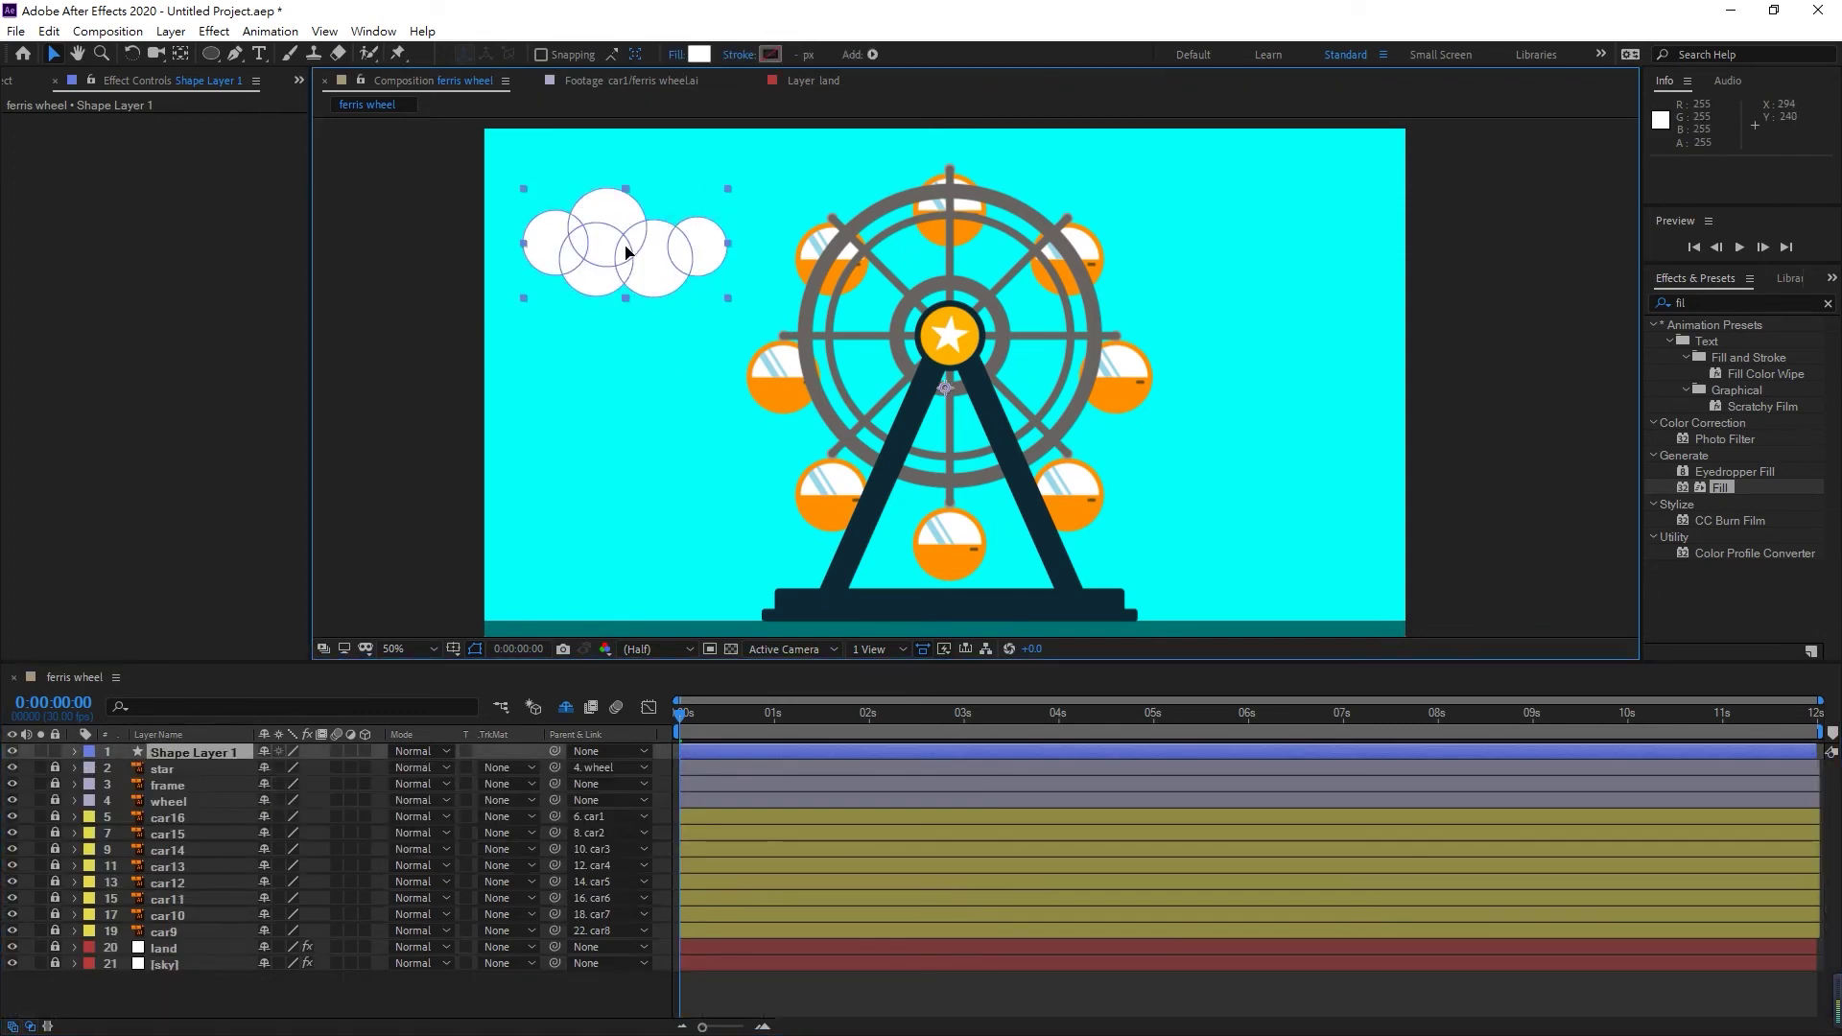
mouse_move(641, 288)
mouse_down()
mouse_move(643, 250)
mouse_move(670, 263)
mouse_move(622, 250)
mouse_move(633, 268)
mouse_up()
key(Return)
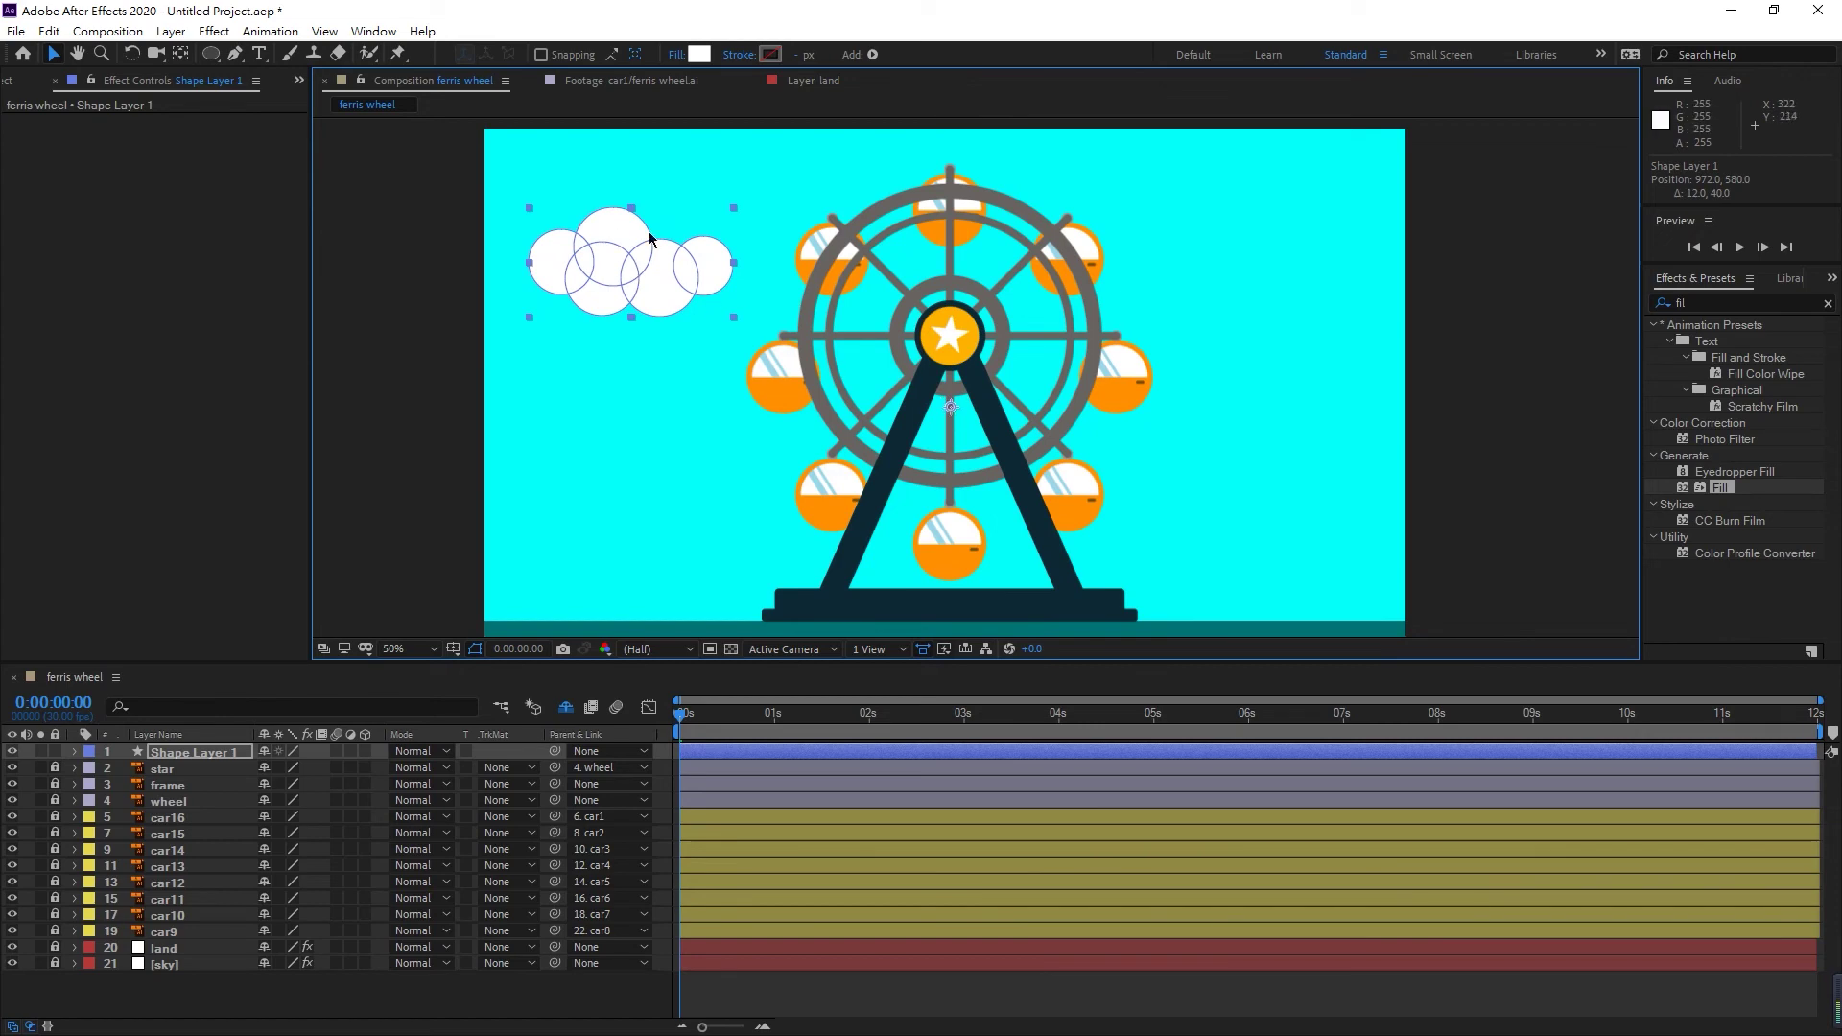
- Centre the layer's anchor point on the cloud with the Pan Behind tool and move the cloud to about 242, 266
key(y)
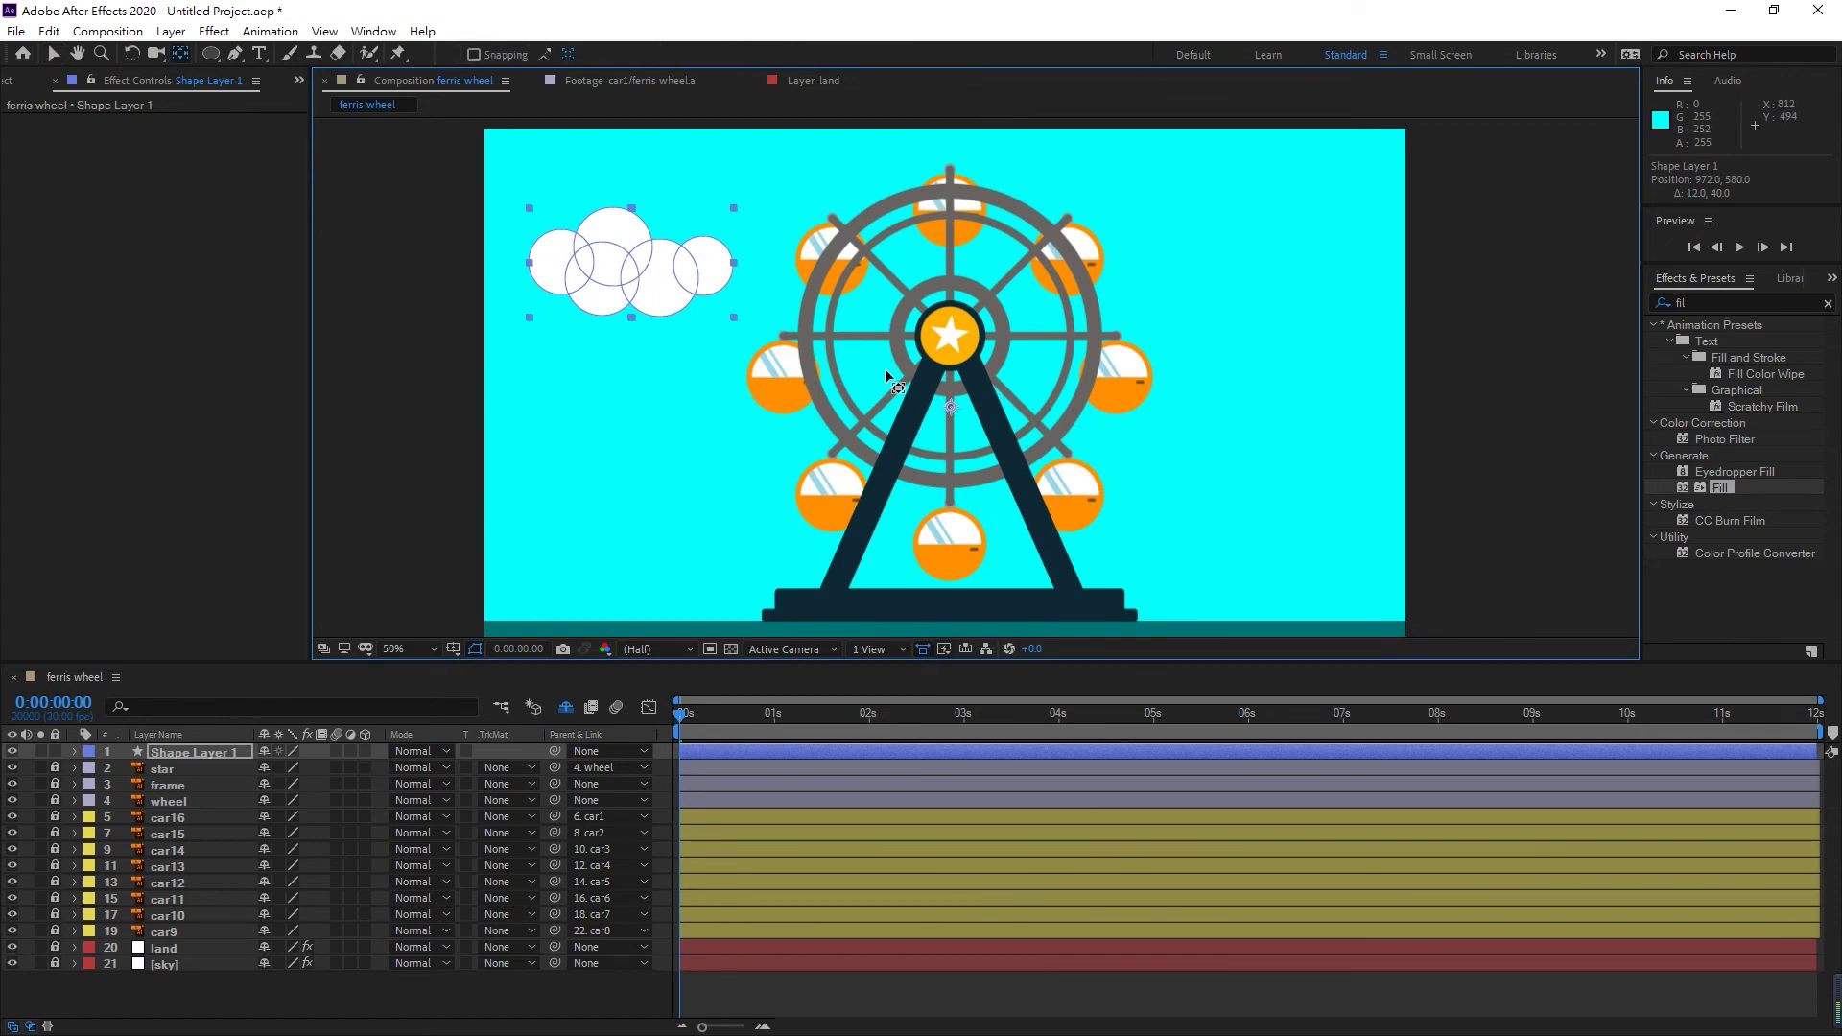
drag(952, 406, 626, 275)
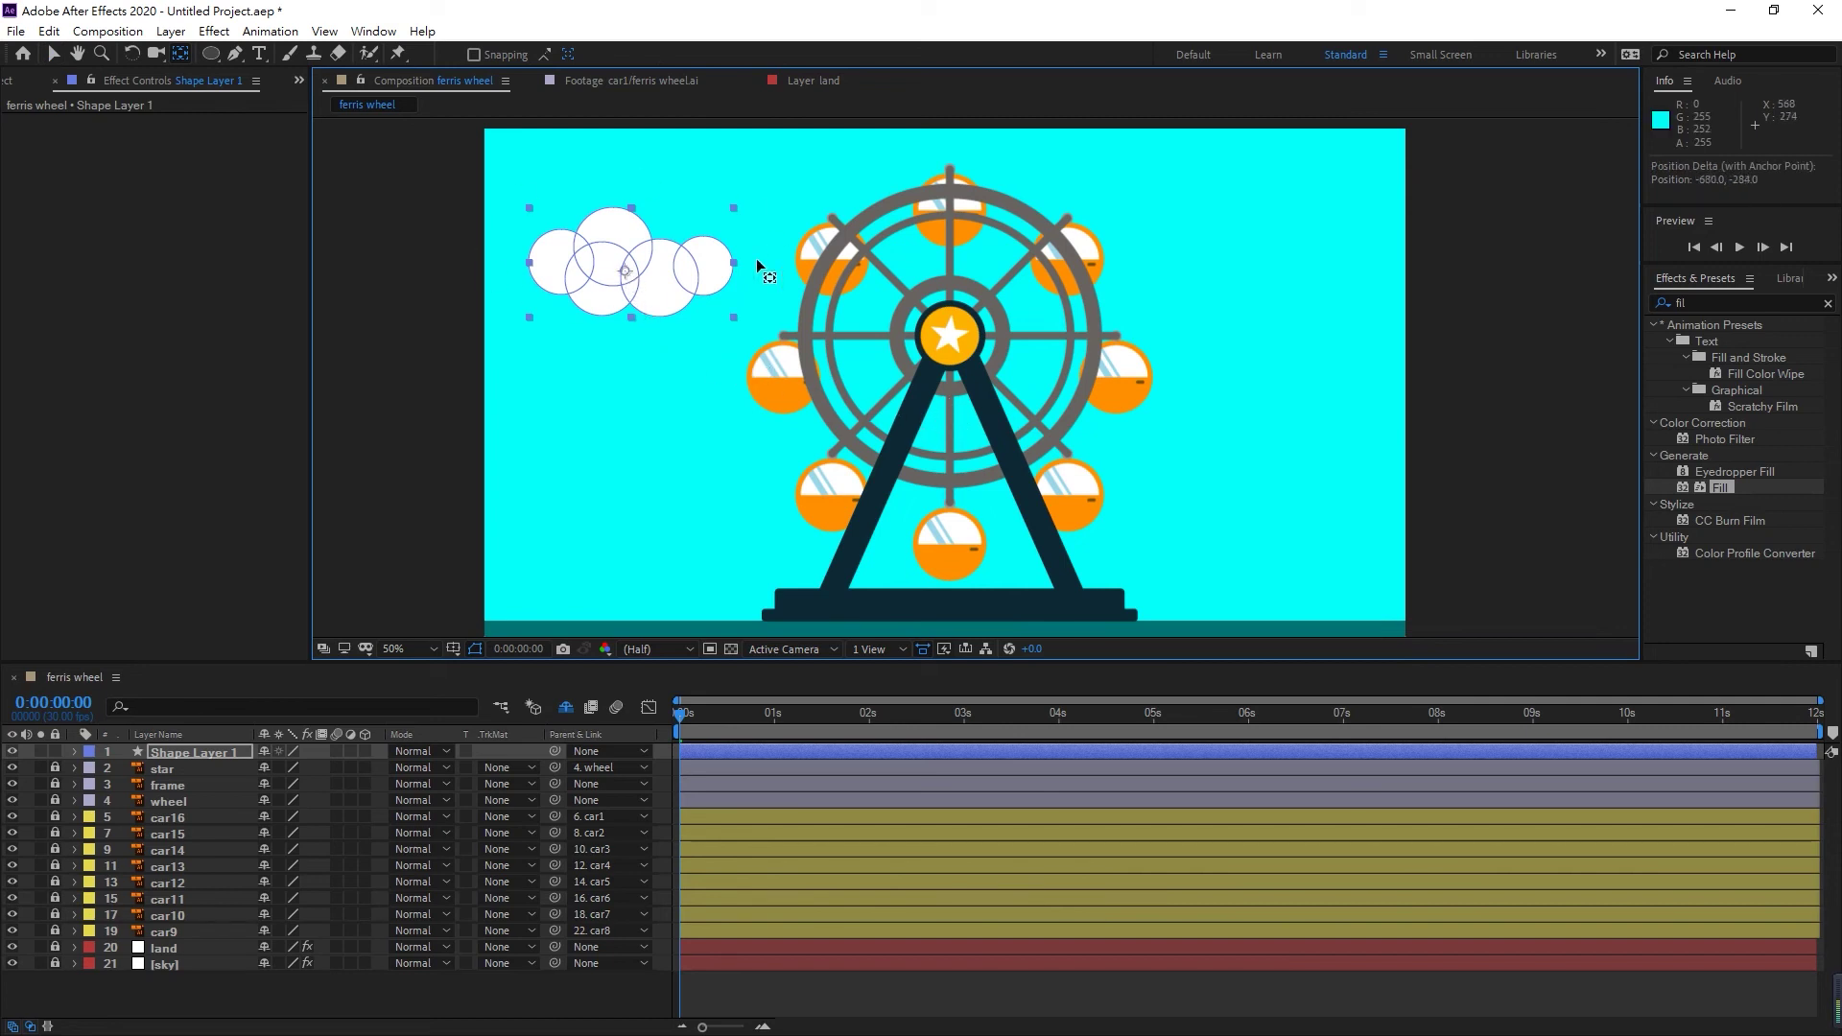
key(v)
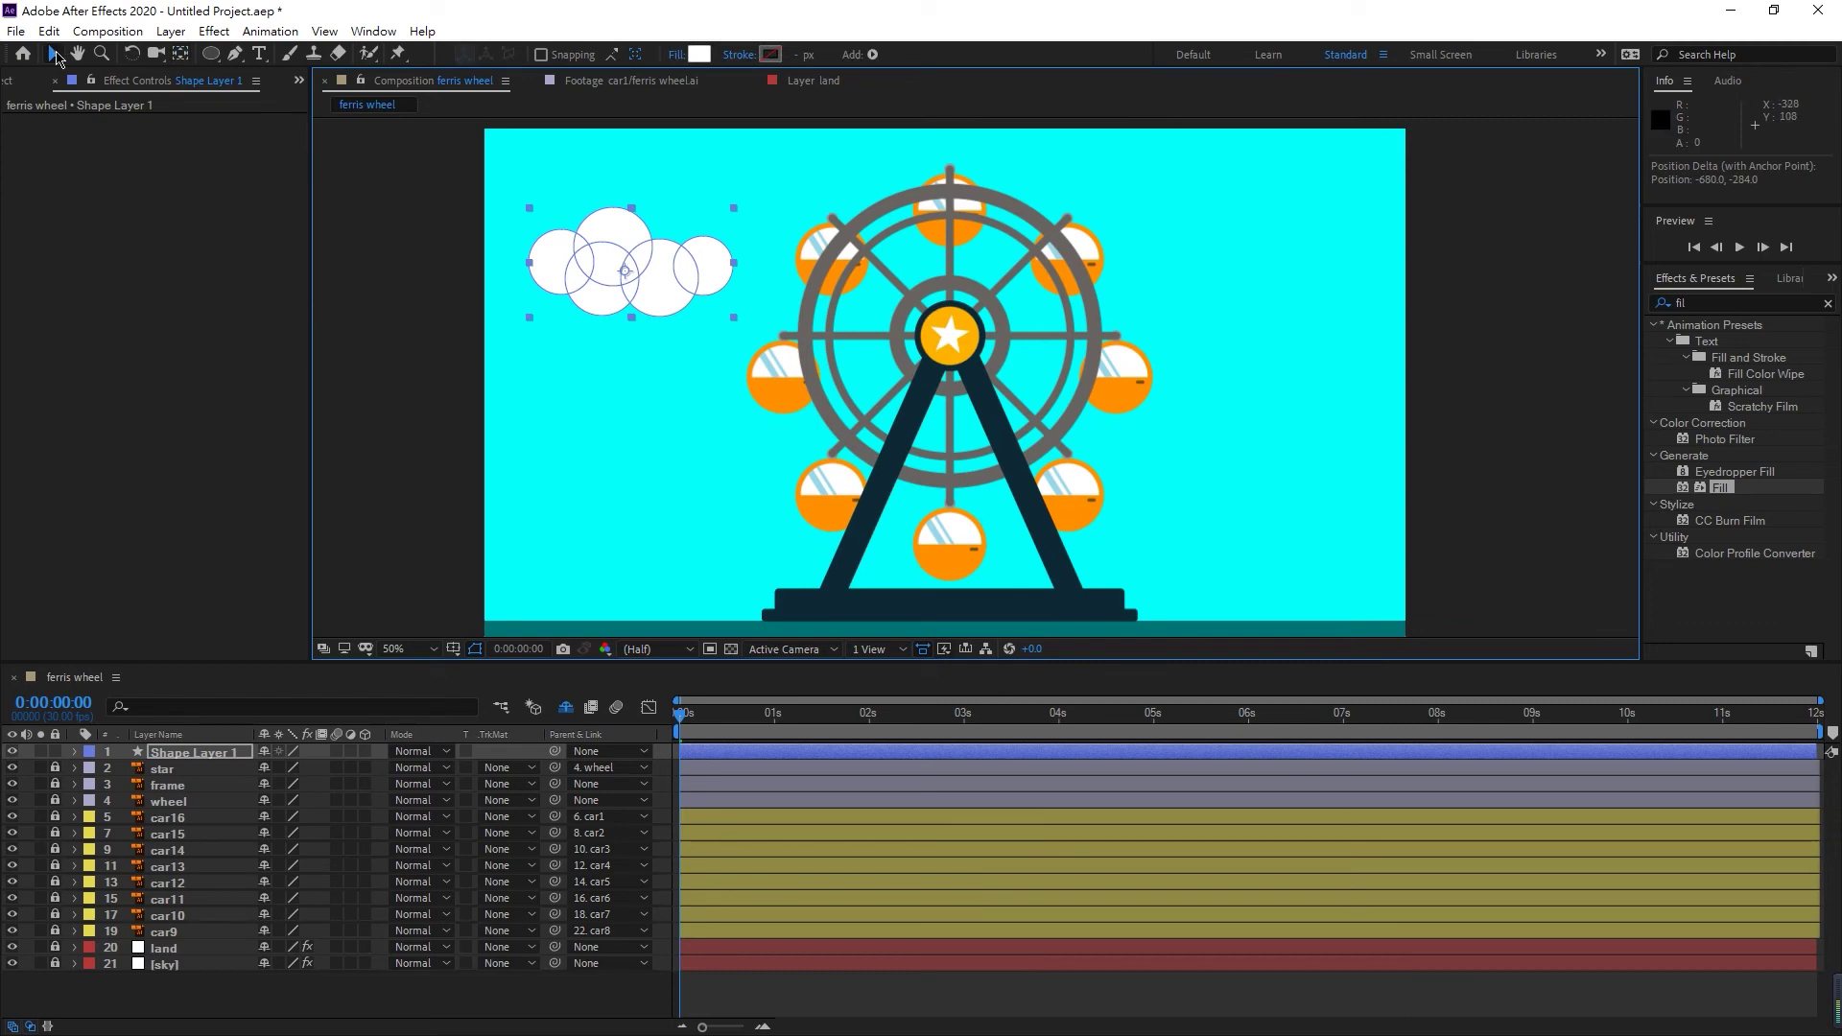
click(423, 378)
click(590, 285)
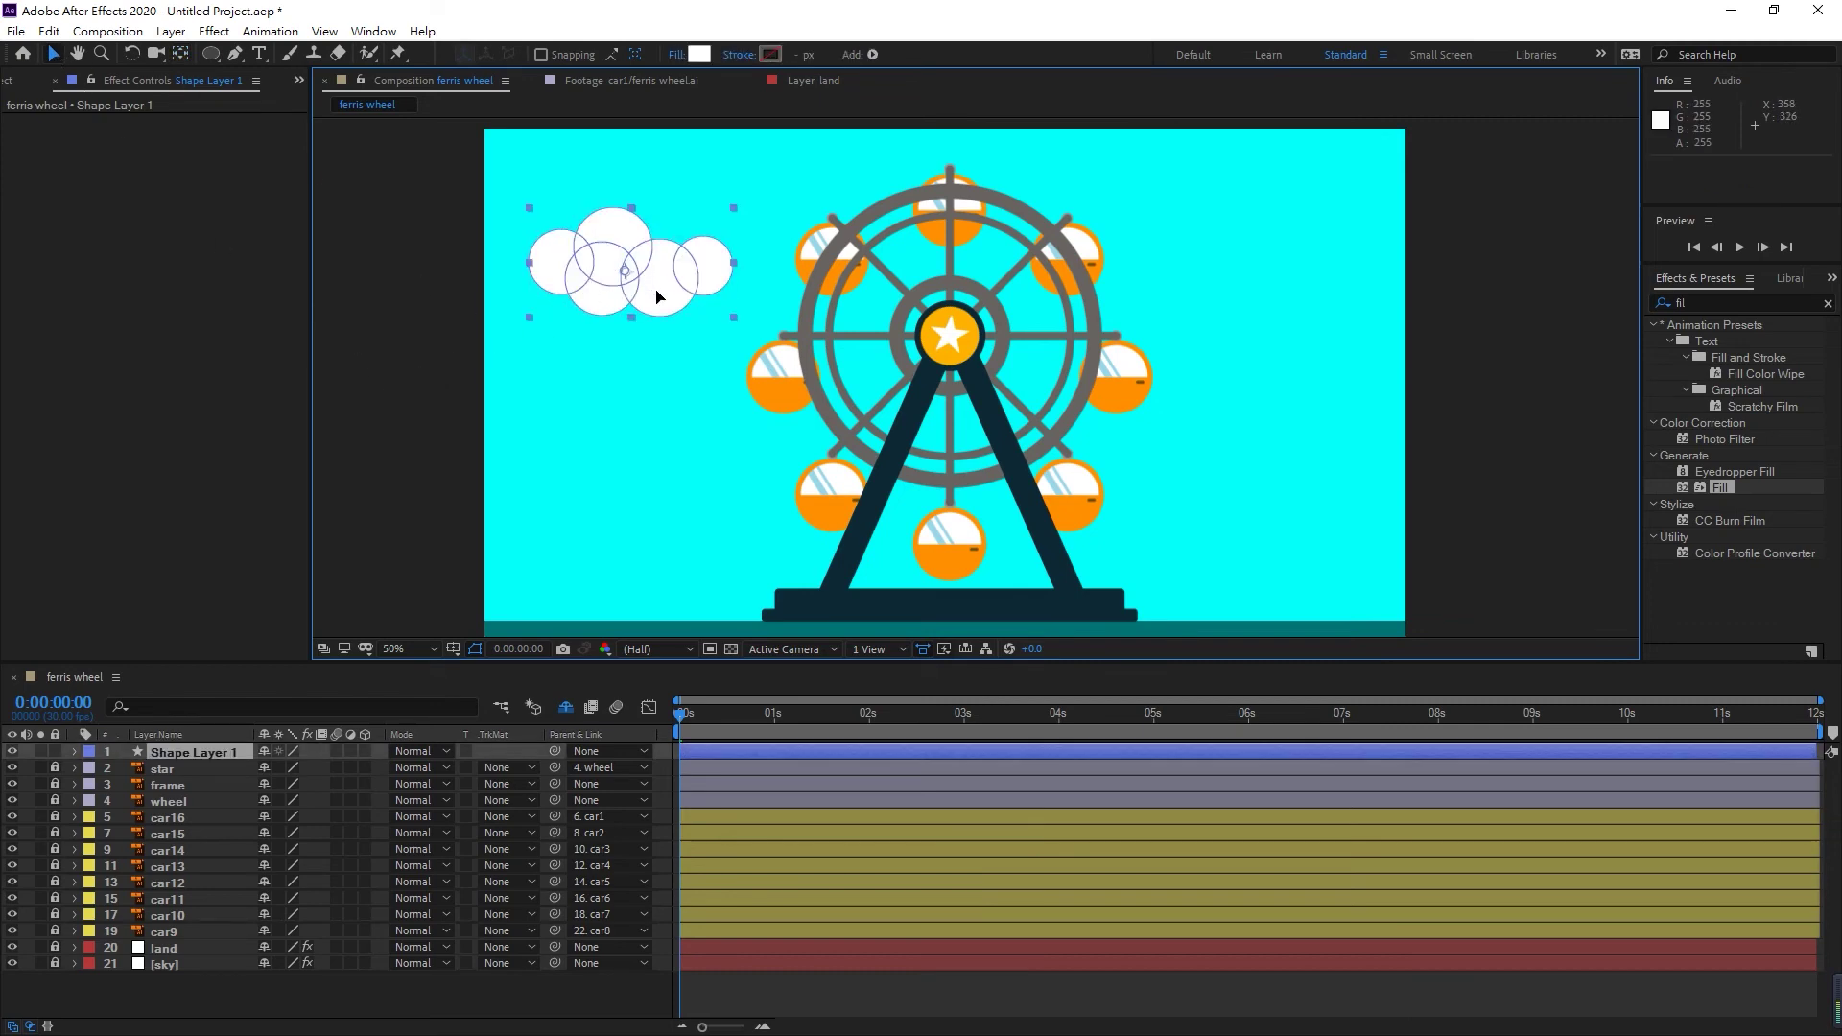
drag(675, 287, 628, 274)
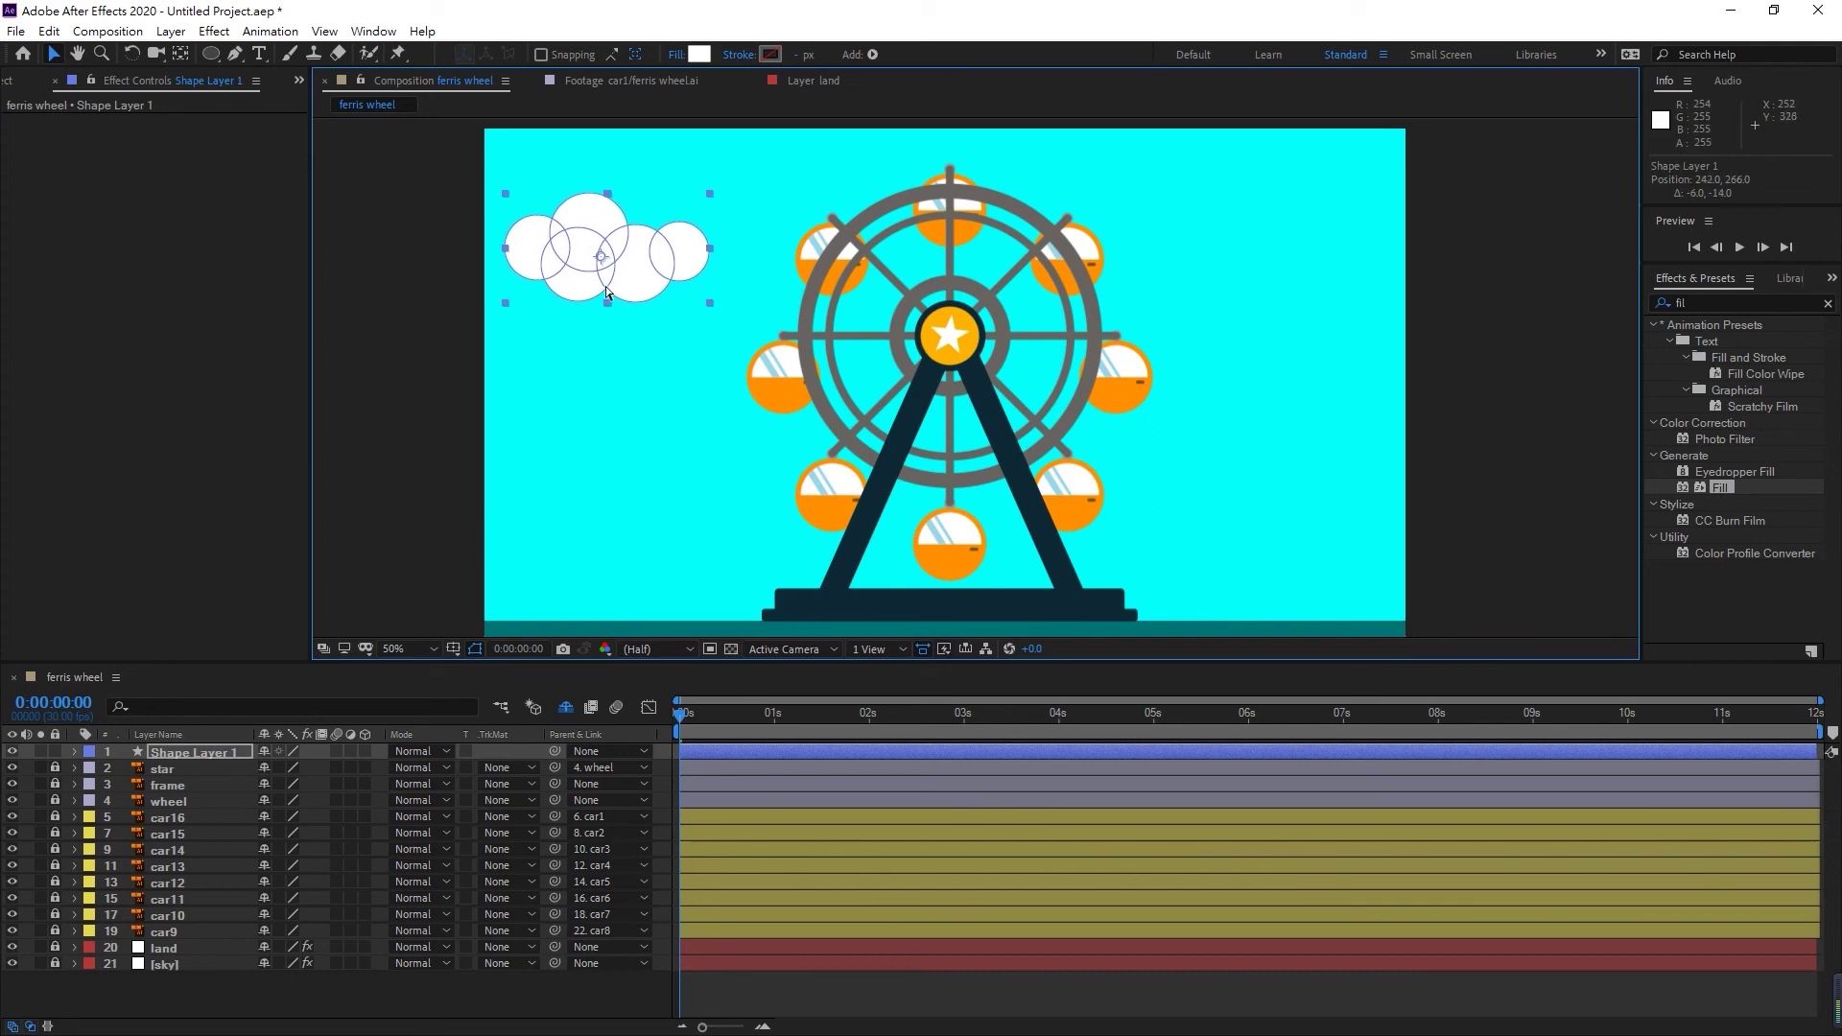
- Duplicate the cloud three times, placing one copy at the sky's upper right and two lower down on either side of the wheel
key(ctrl+d)
drag(633, 268, 1260, 447)
key(ctrl+d)
key(ctrl+d)
- Move the two lower clouds' layers, Shape Layer 3 and Shape Layer 4, below the car layers and directly above the land layer
shift+click(739, 459)
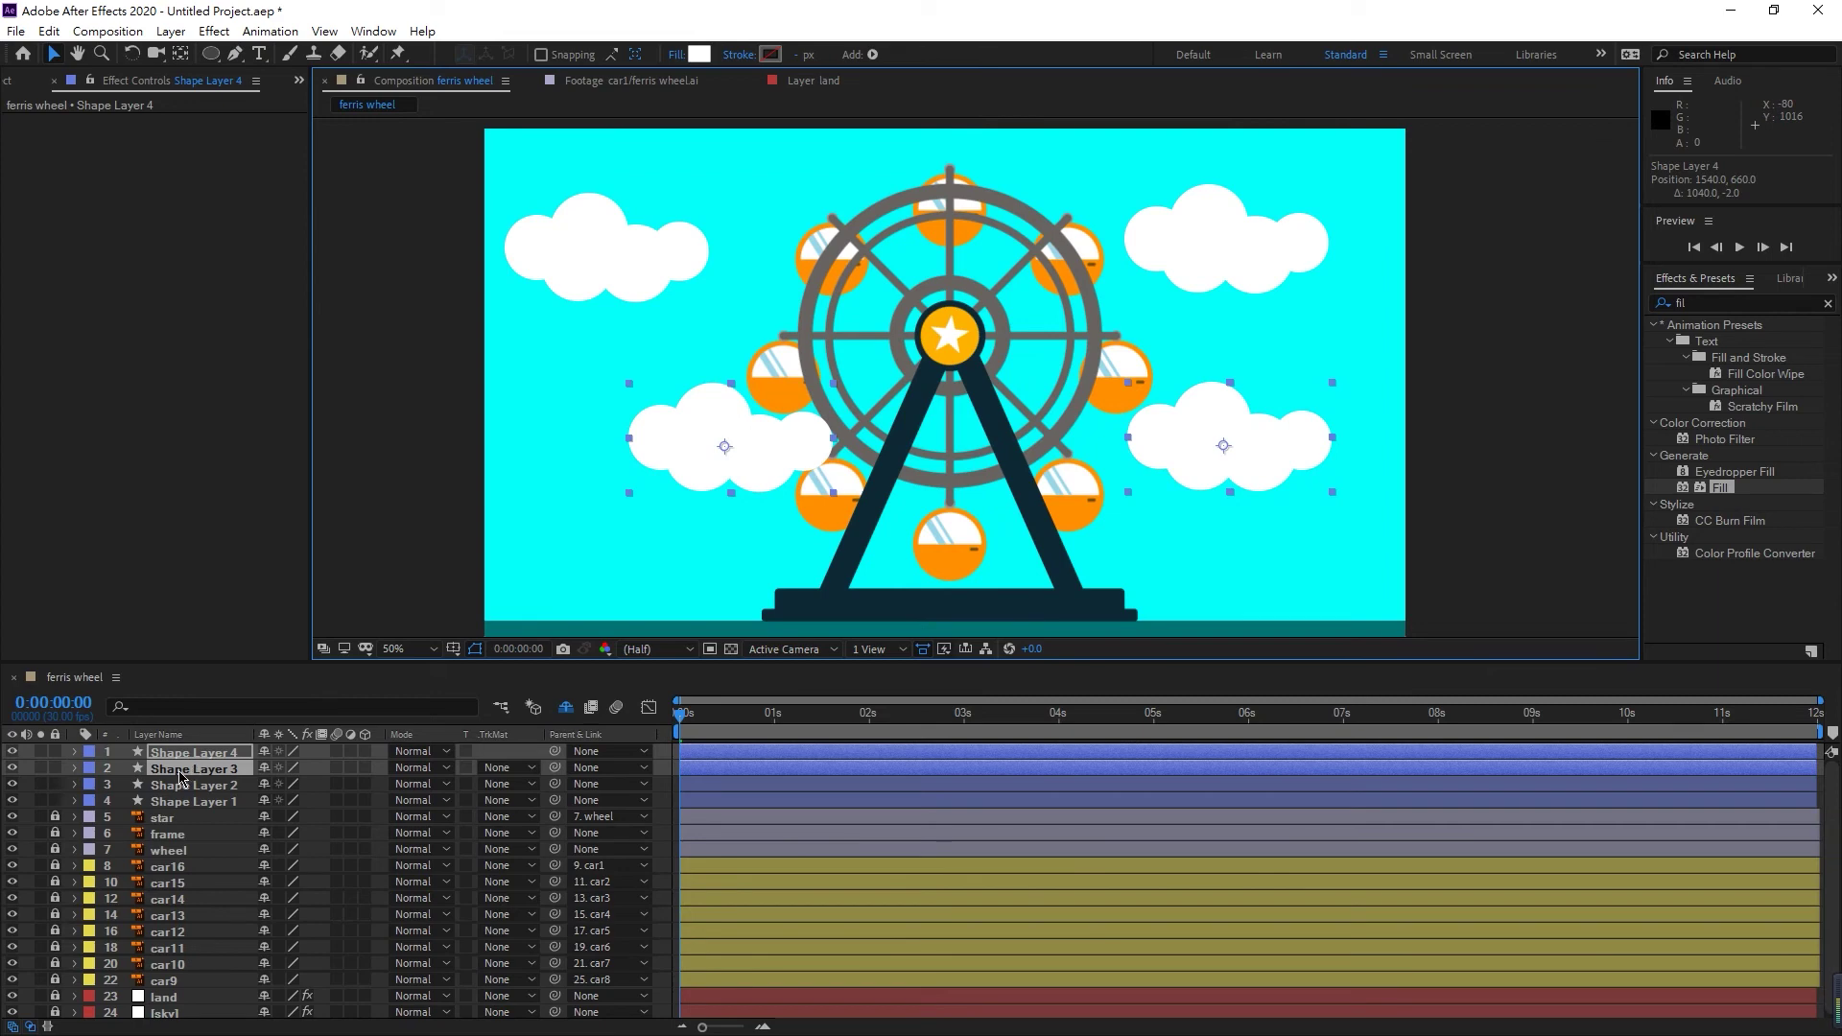
drag(178, 780, 185, 986)
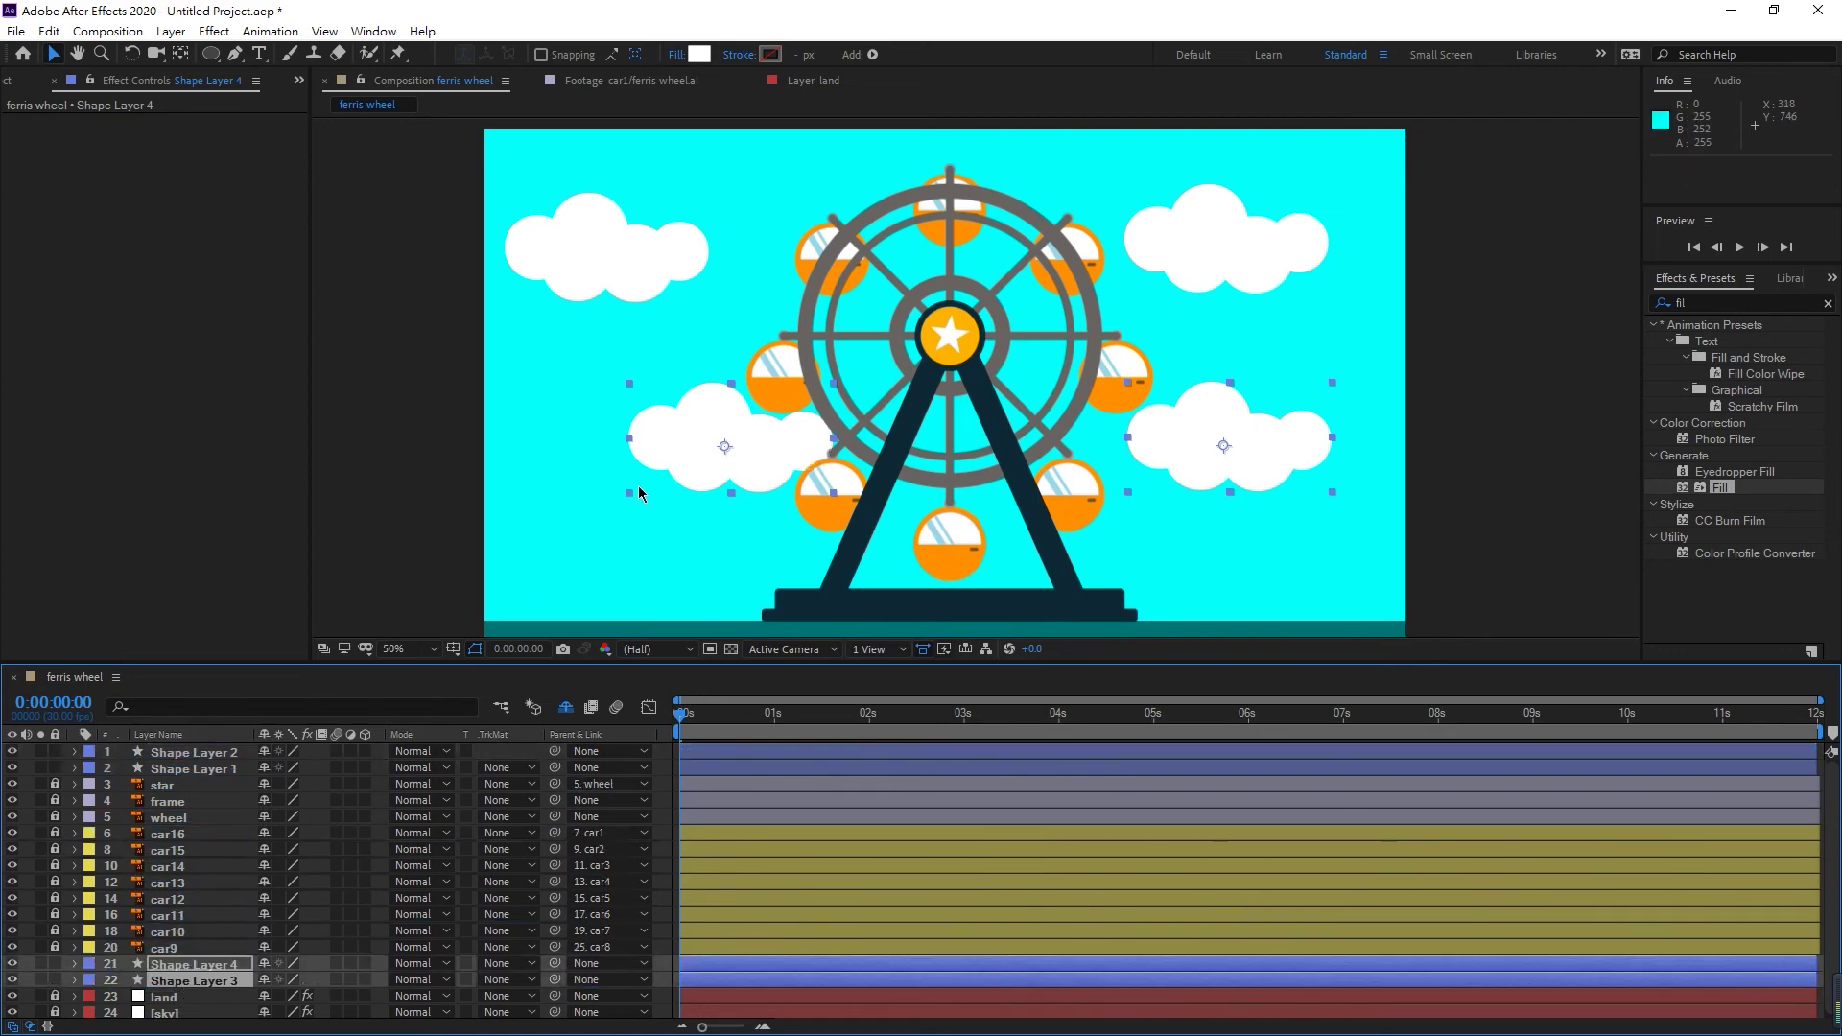
click(445, 468)
- Reposition the clouds closer to the wheel so the upper pair overlaps its front and the lower pair sits behind it
drag(687, 434, 1101, 432)
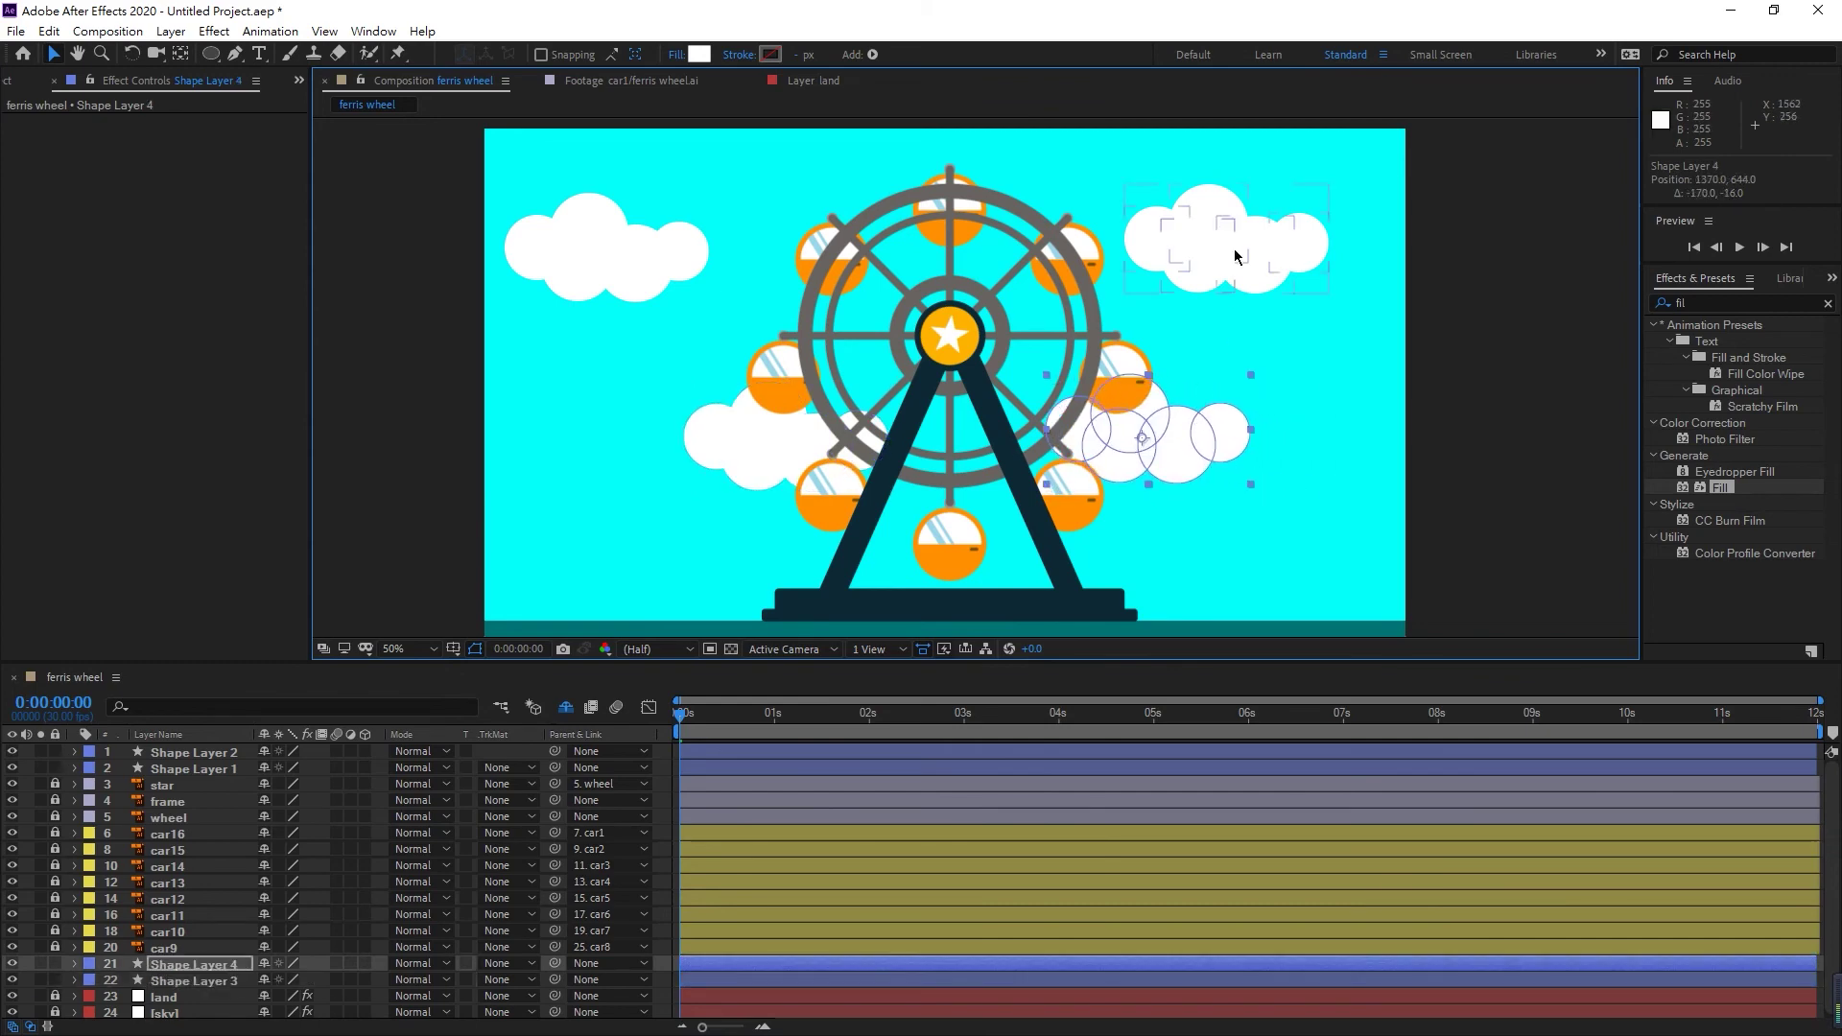
drag(1230, 253, 1142, 247)
drag(618, 258, 716, 249)
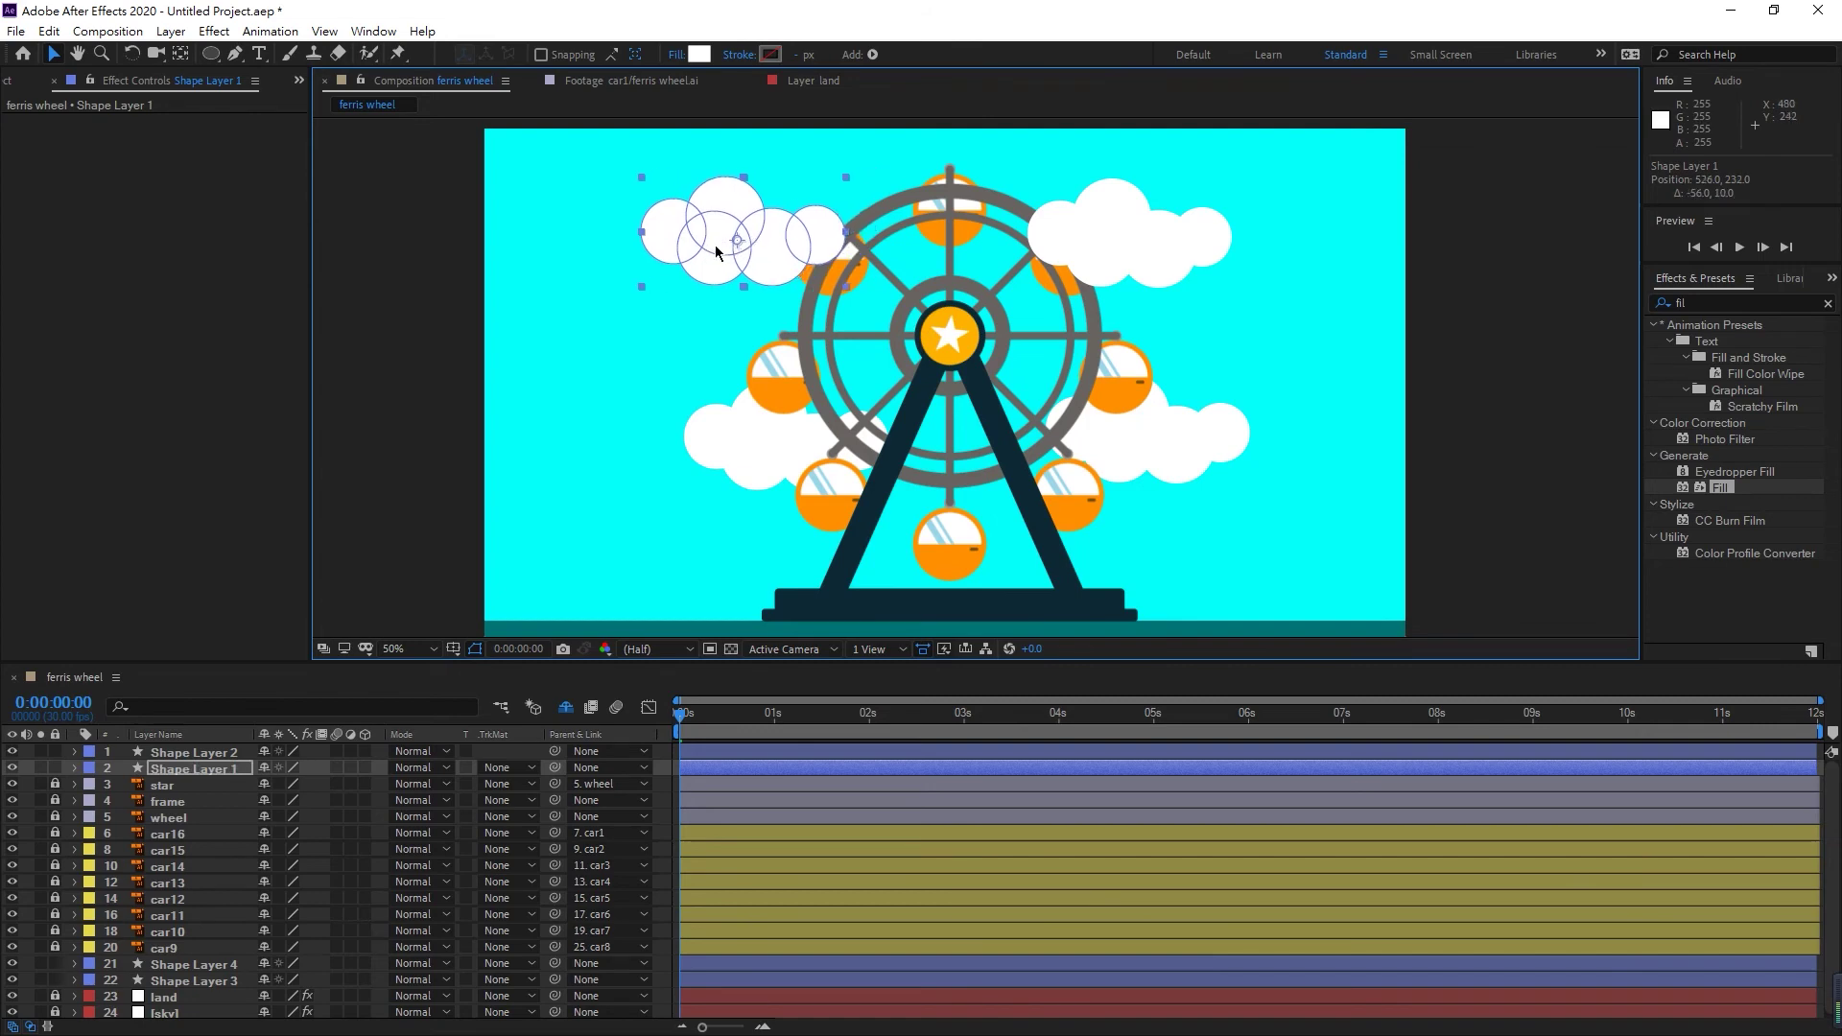
click(183, 753)
key(ctrl+Down)
key(ctrl+Down)
key(ctrl+Down)
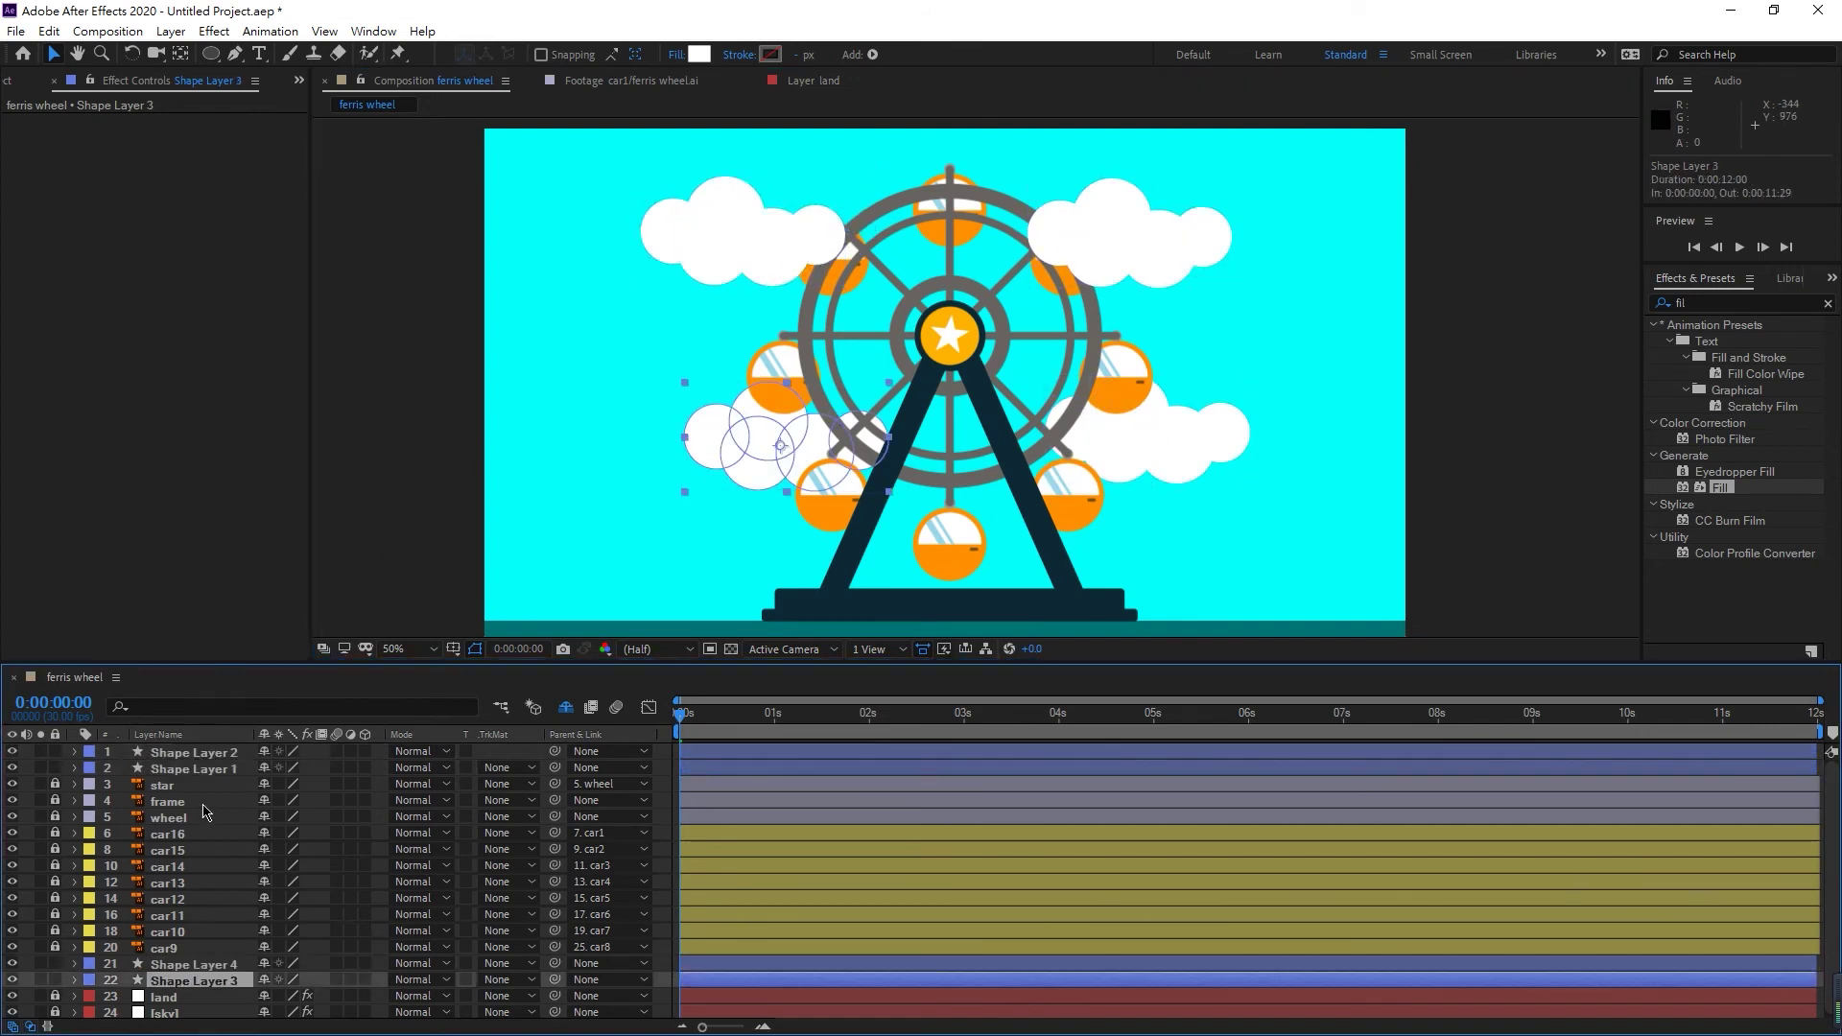
- Rename the upper-right cloud's layer, Shape Layer 2, as cloud1
click(192, 753)
right_click(192, 760)
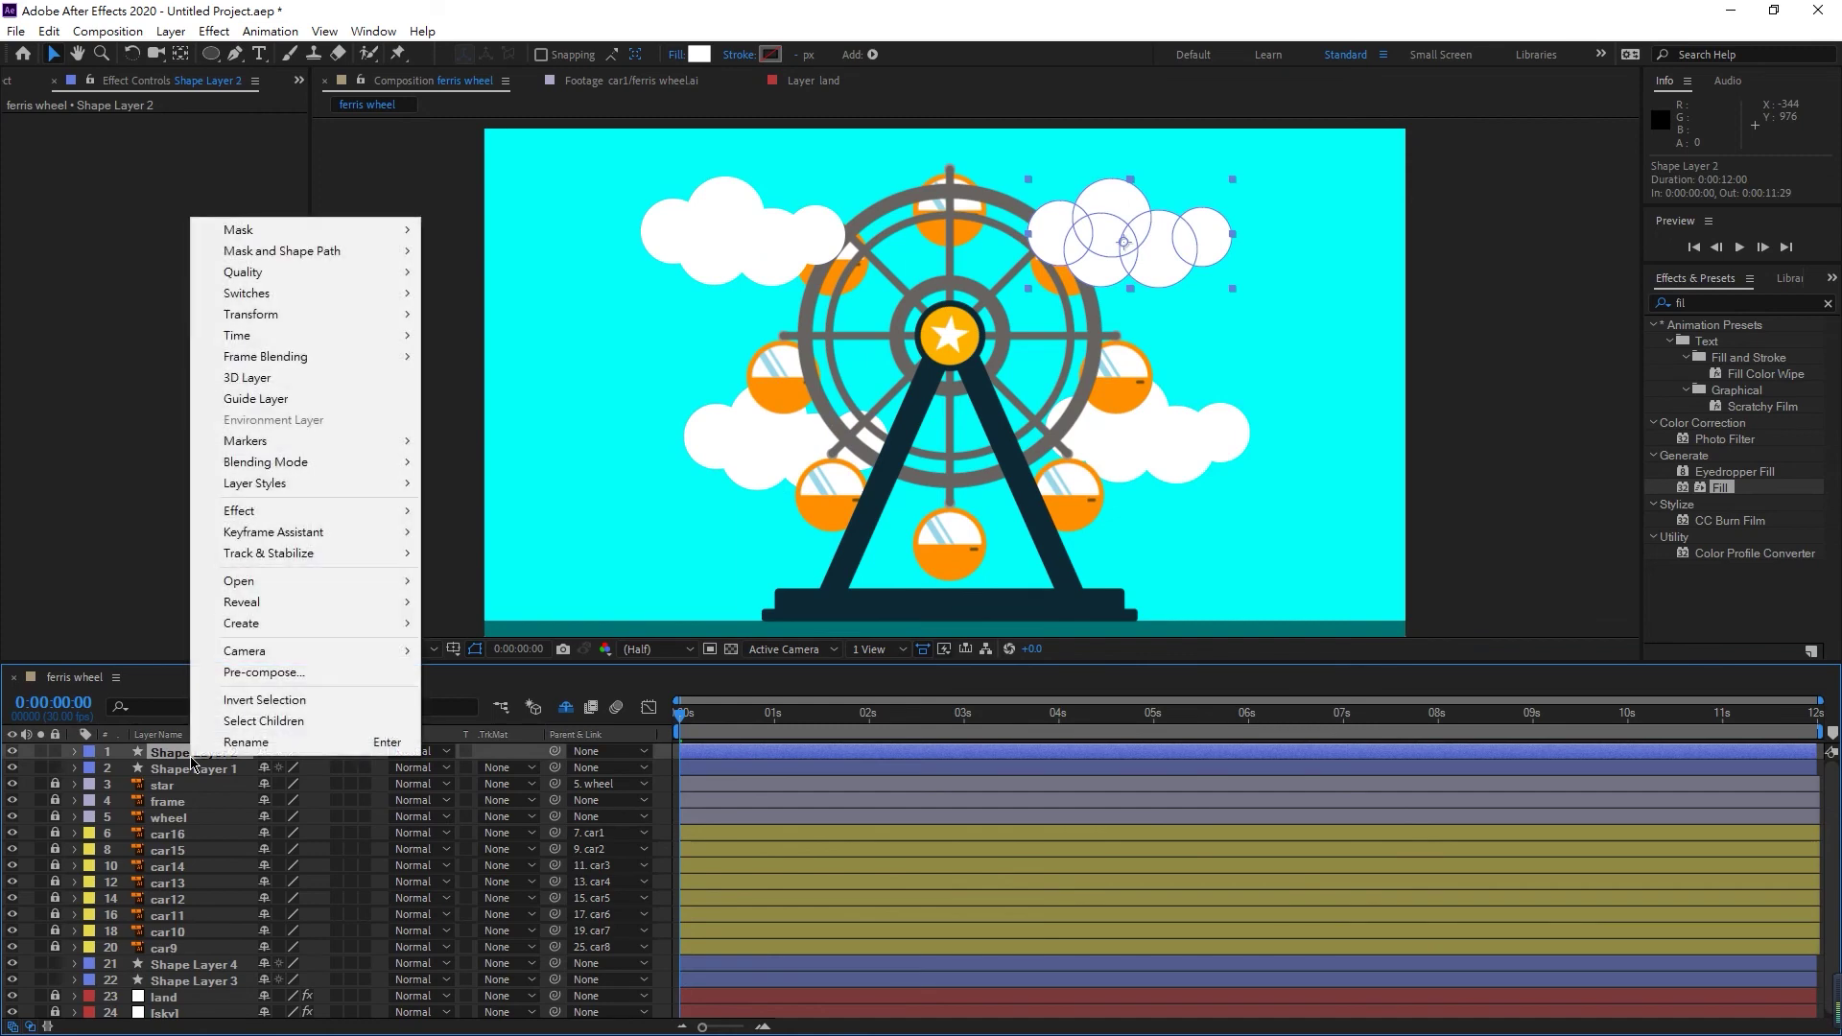
click(288, 743)
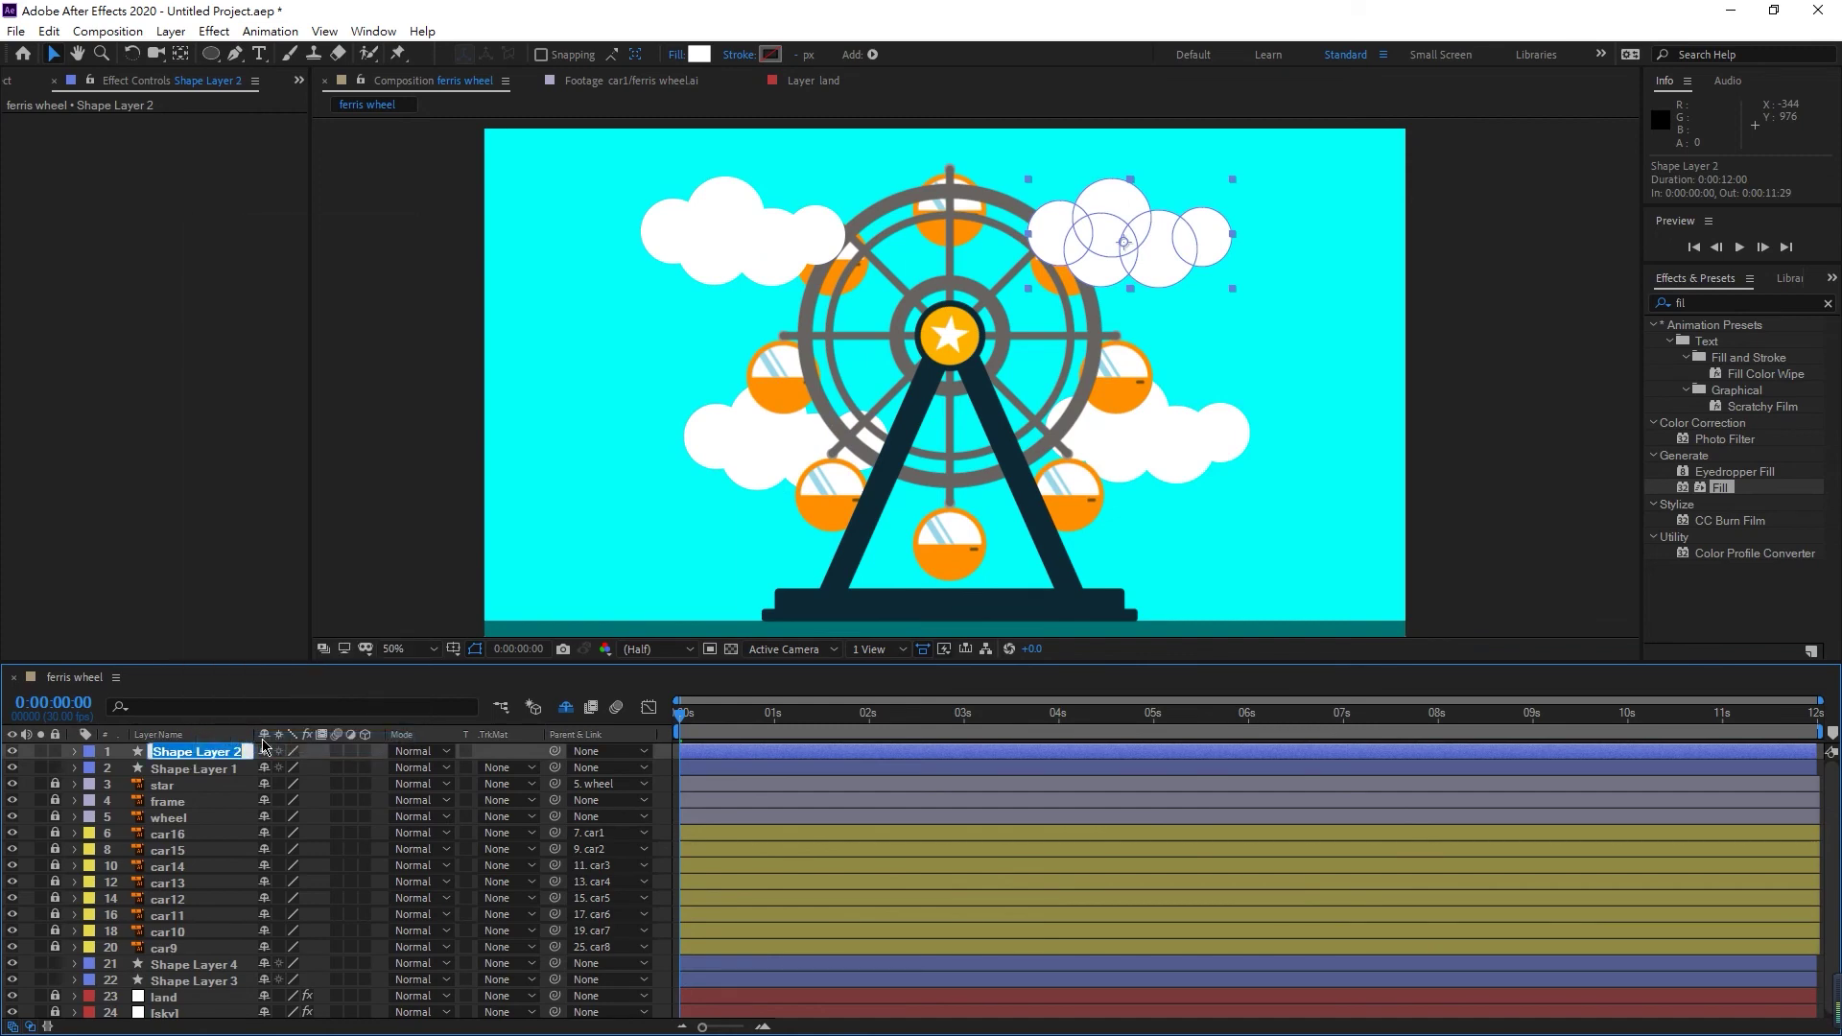
text(cloud)
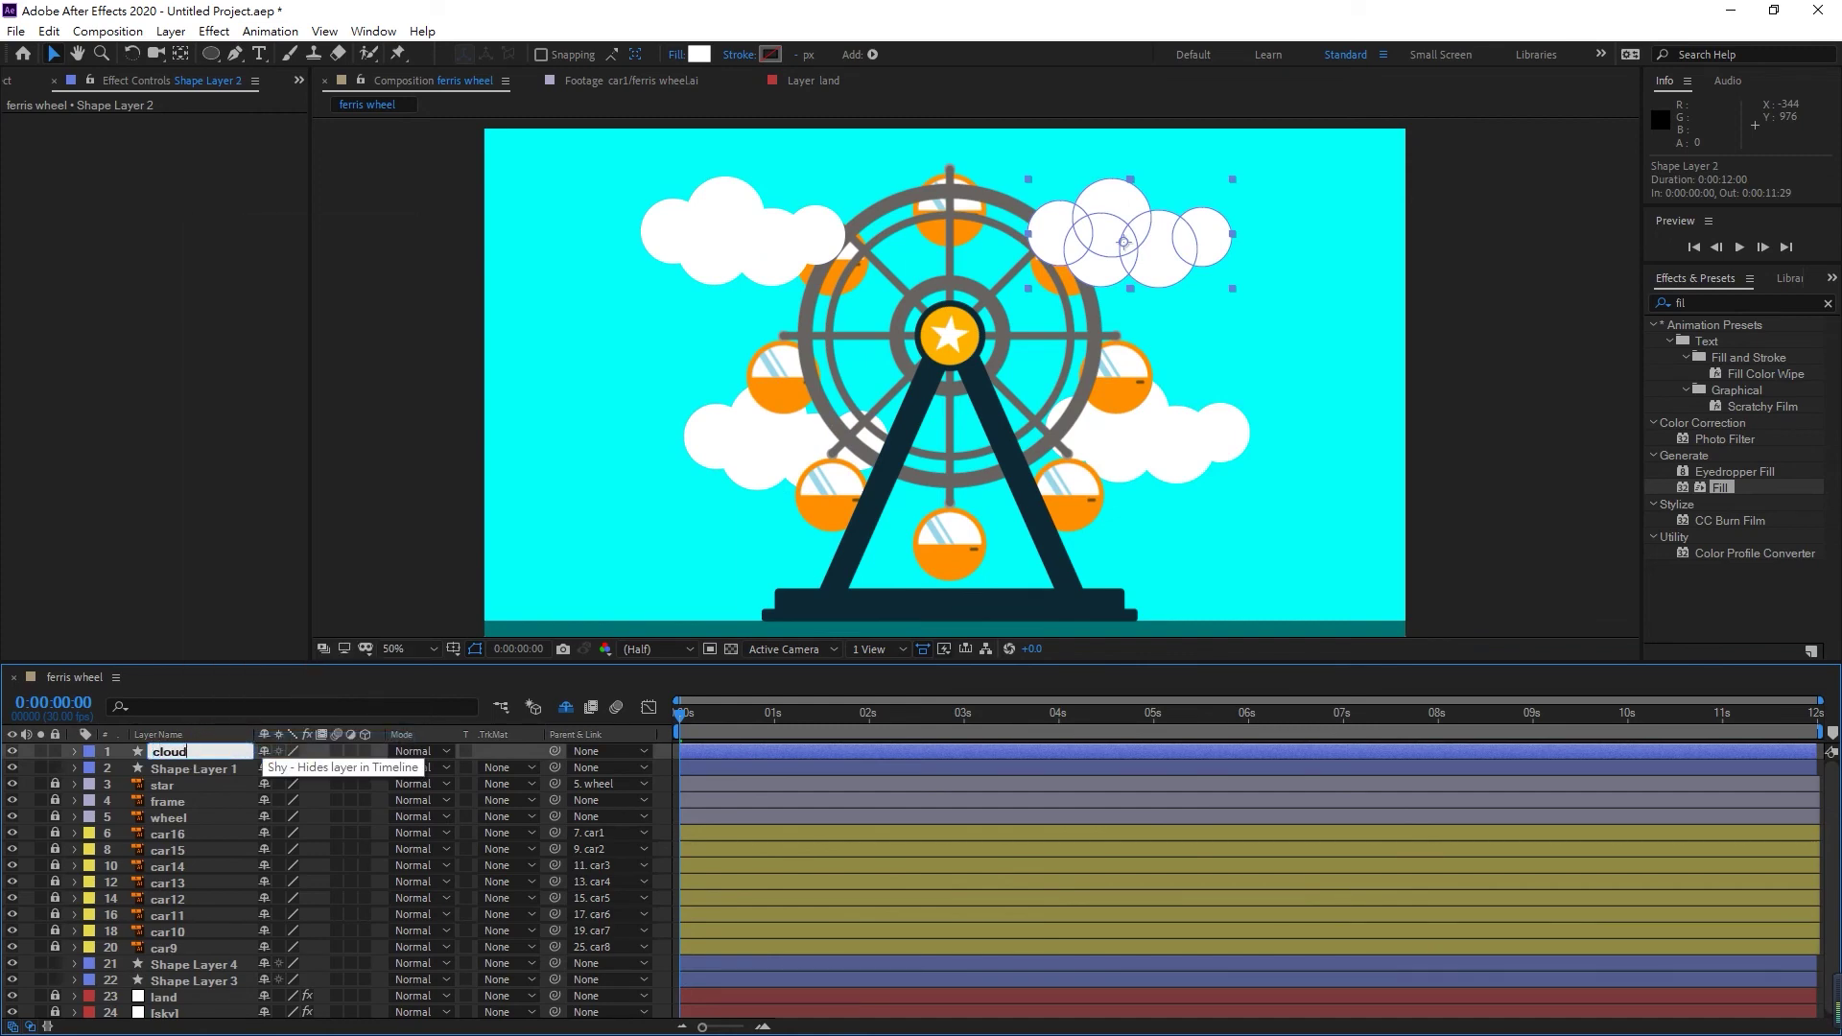
text(1)
key(Return)
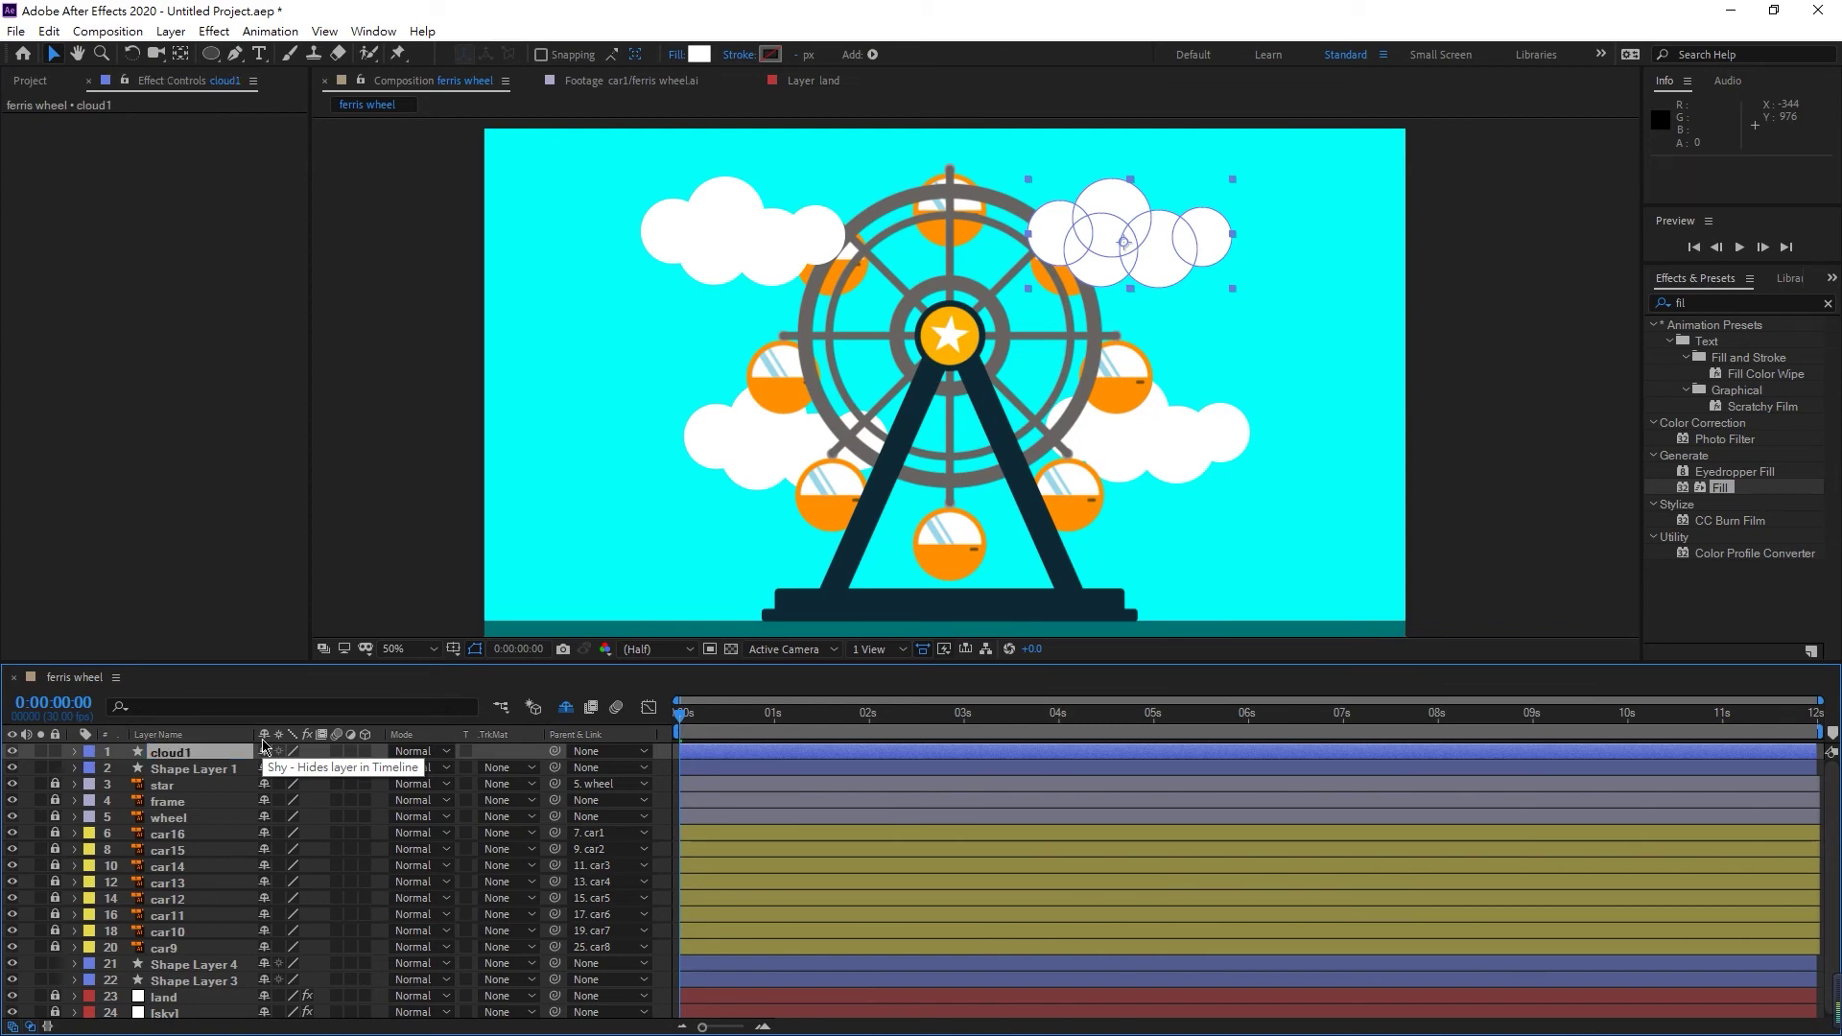
- Rename the upper-left cloud's layer, Shape Layer 1, as cloud2
right_click(217, 770)
click(273, 748)
text(c)
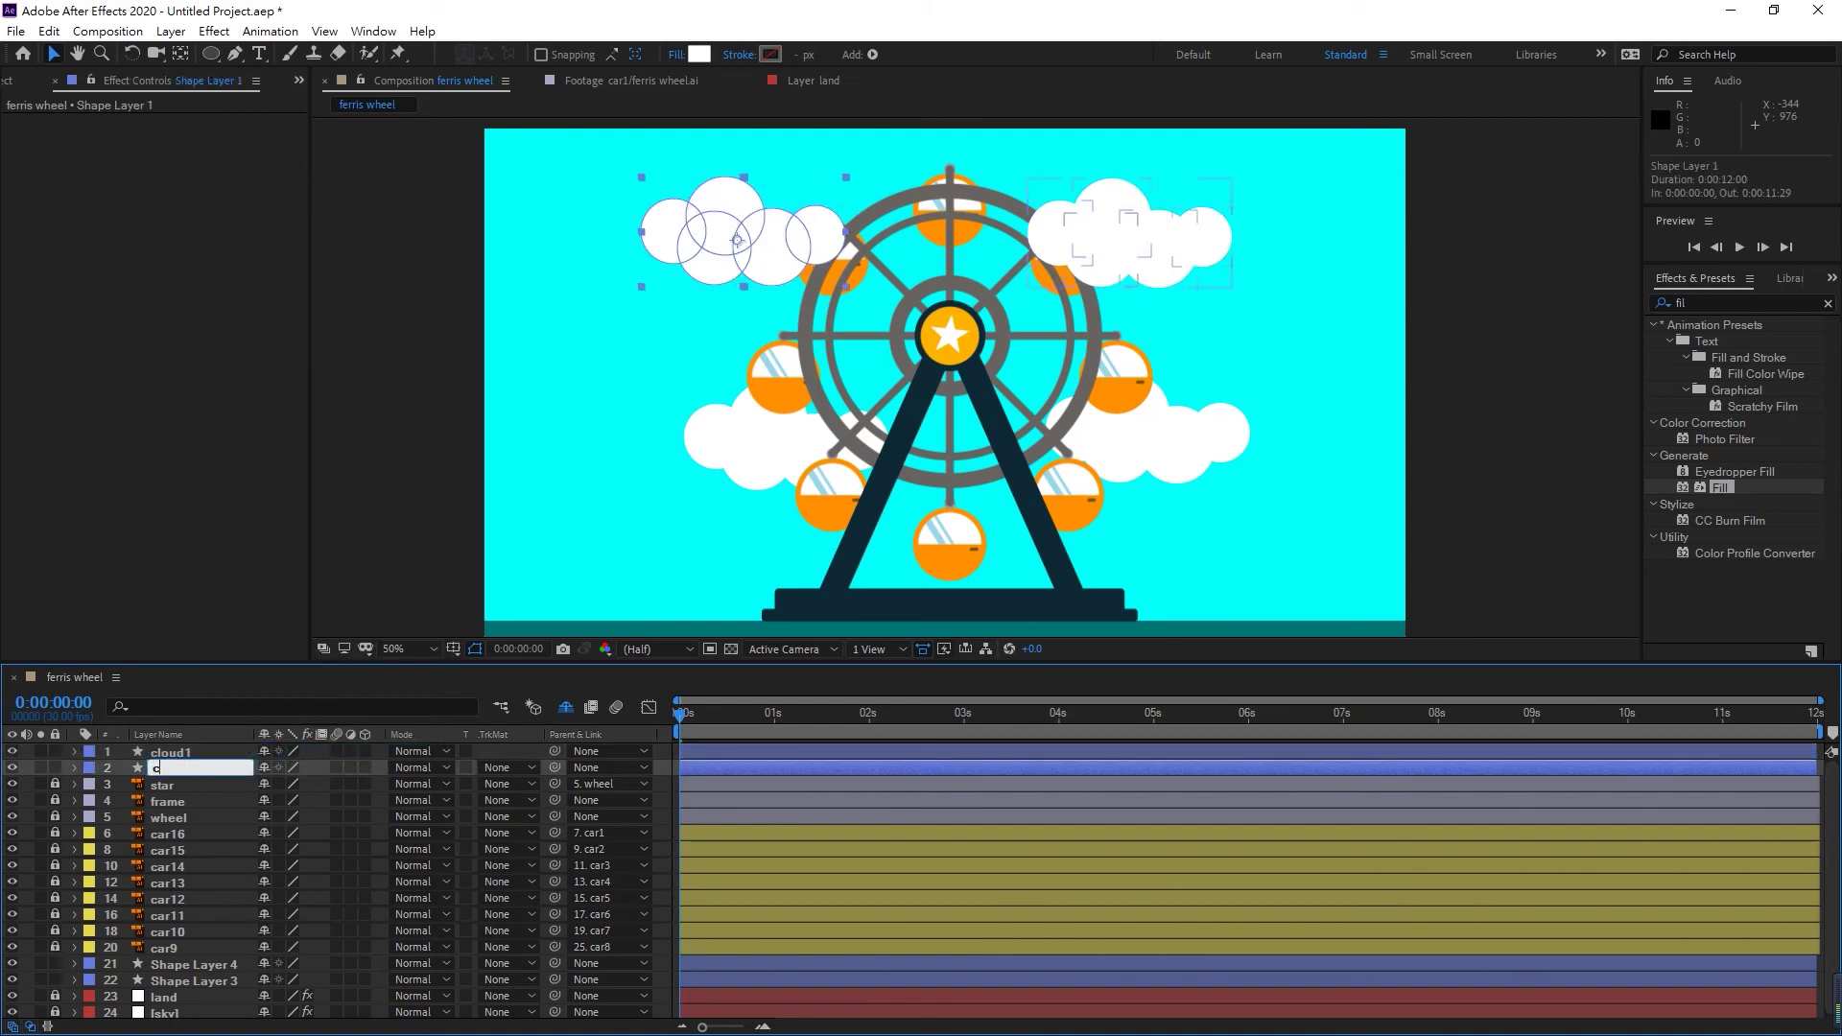
text(loud2)
key(Return)
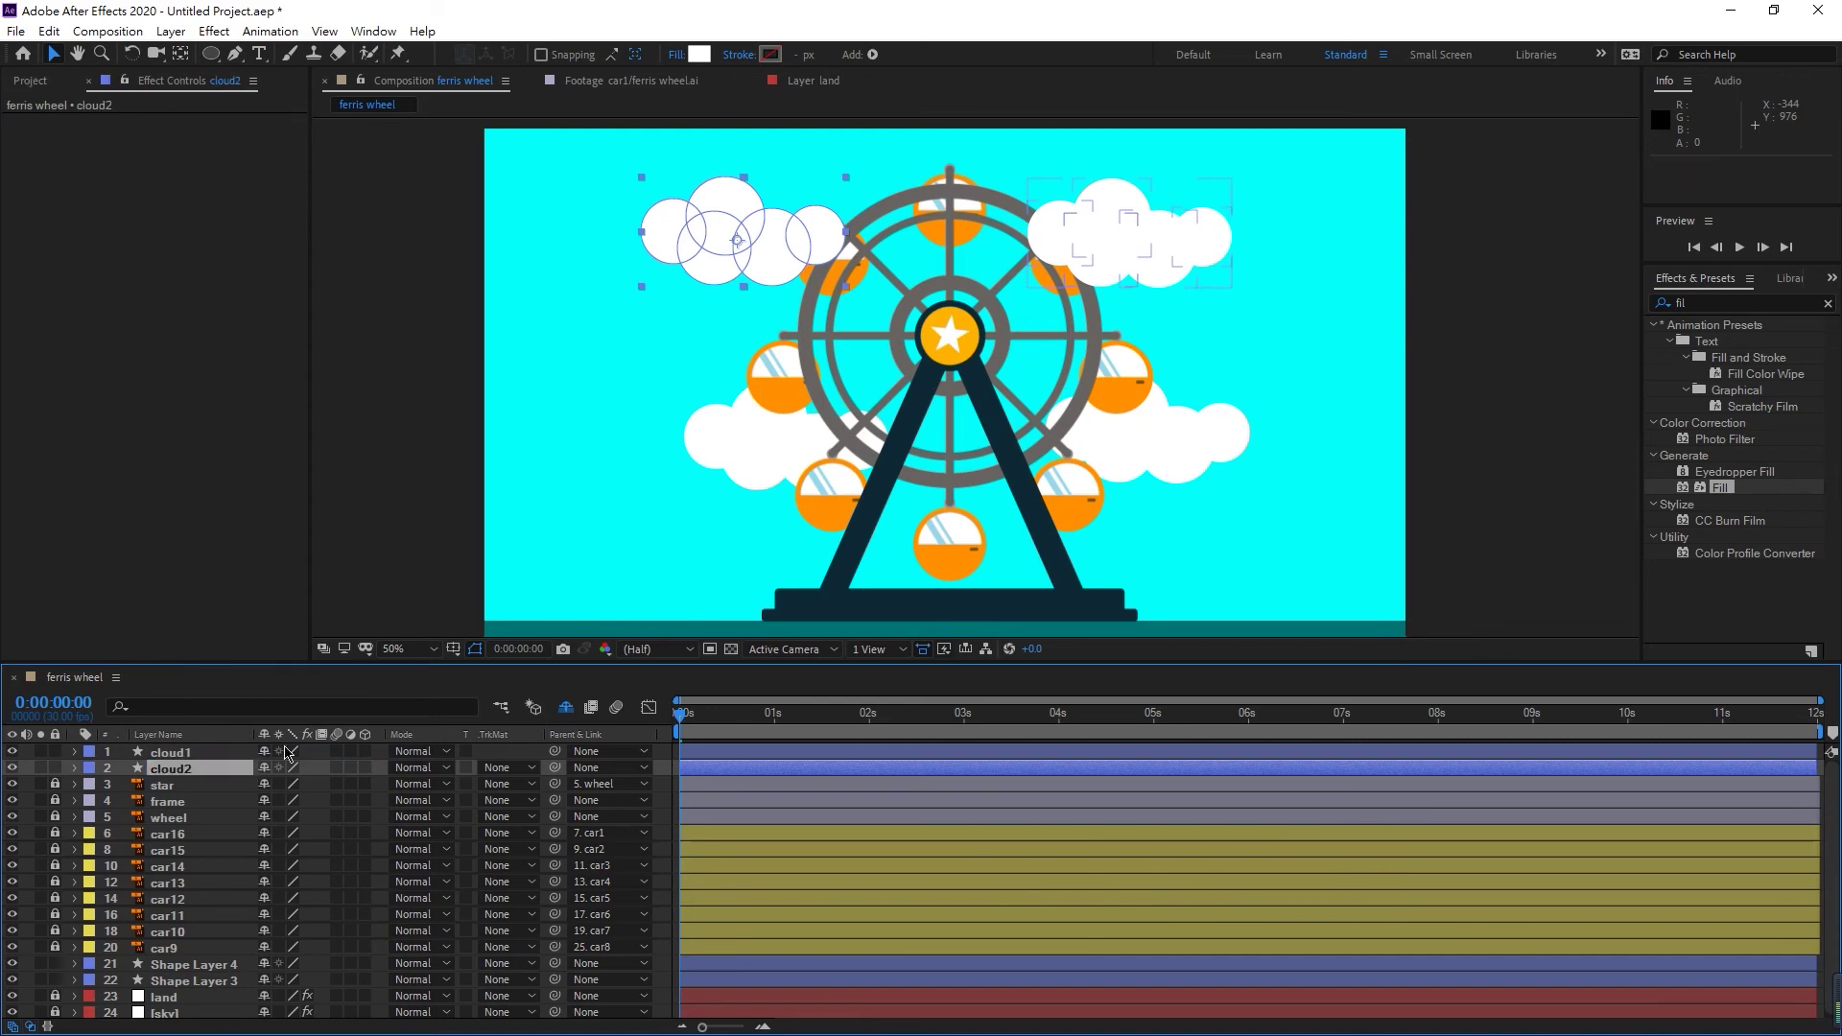
- Rename the lower-right cloud's layer, Shape Layer 4, as cloud3
right_click(192, 964)
click(233, 957)
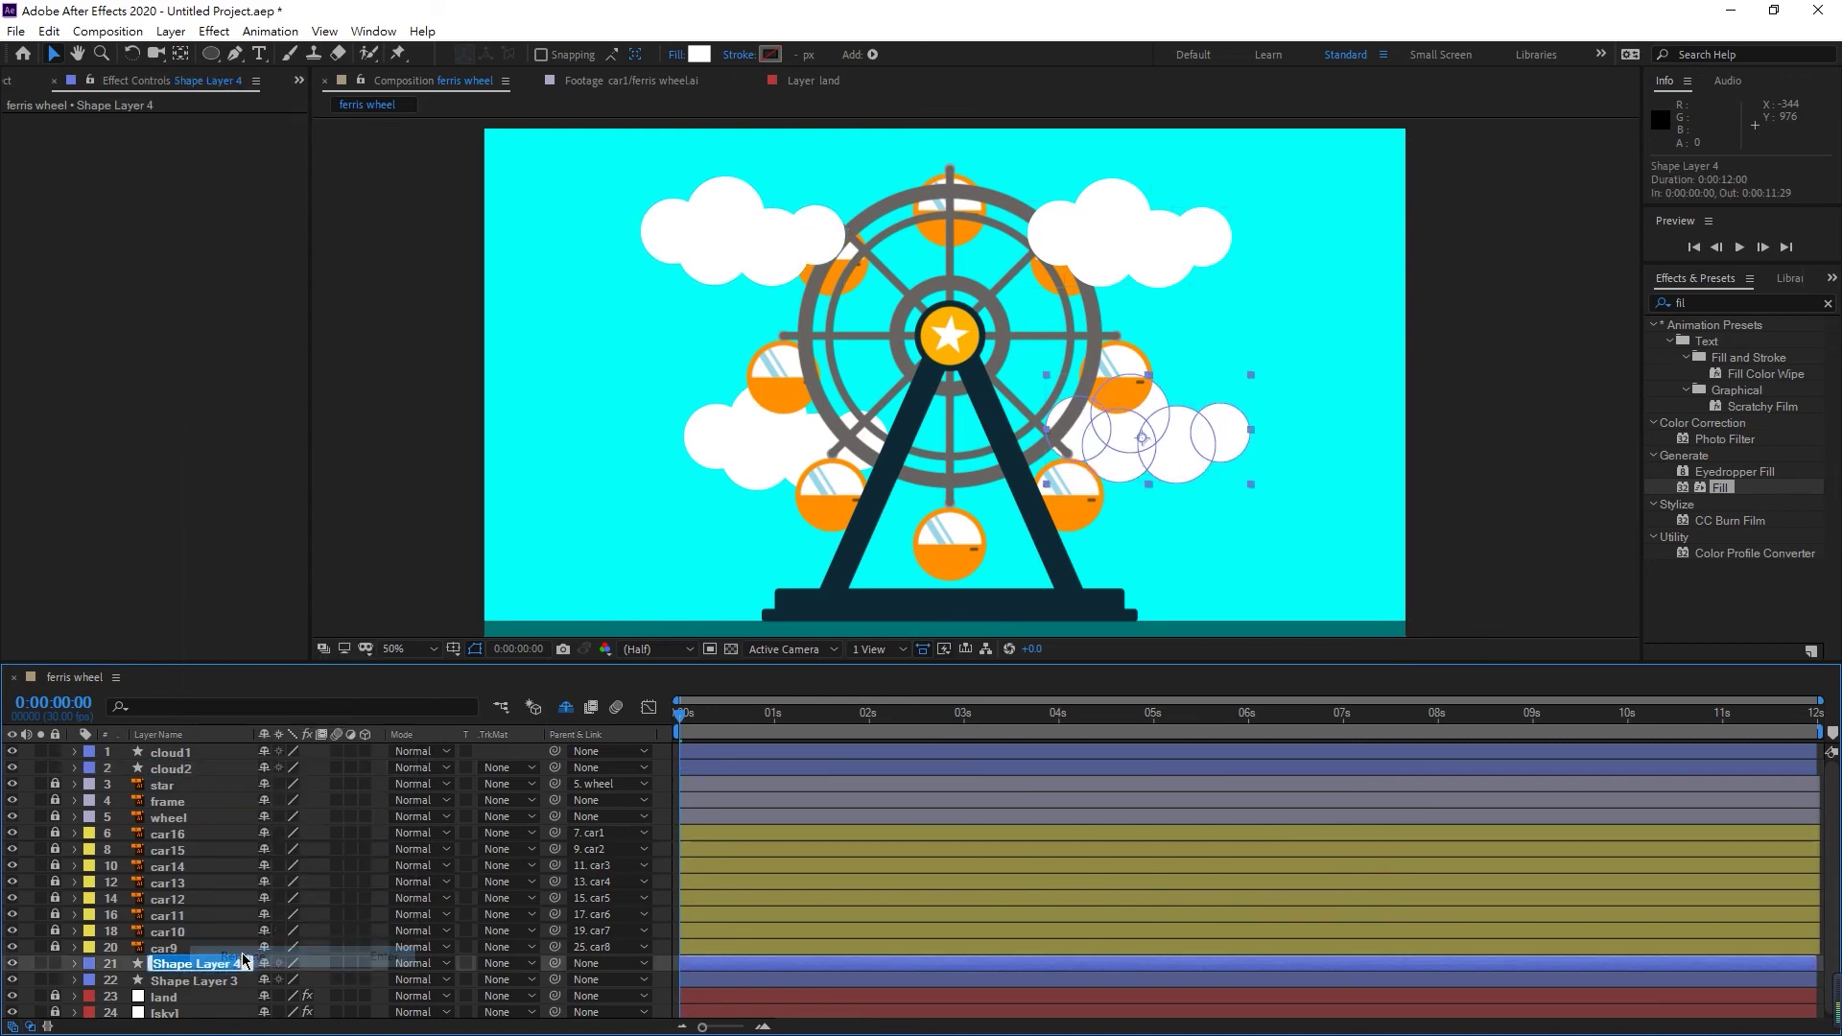
text(clou)
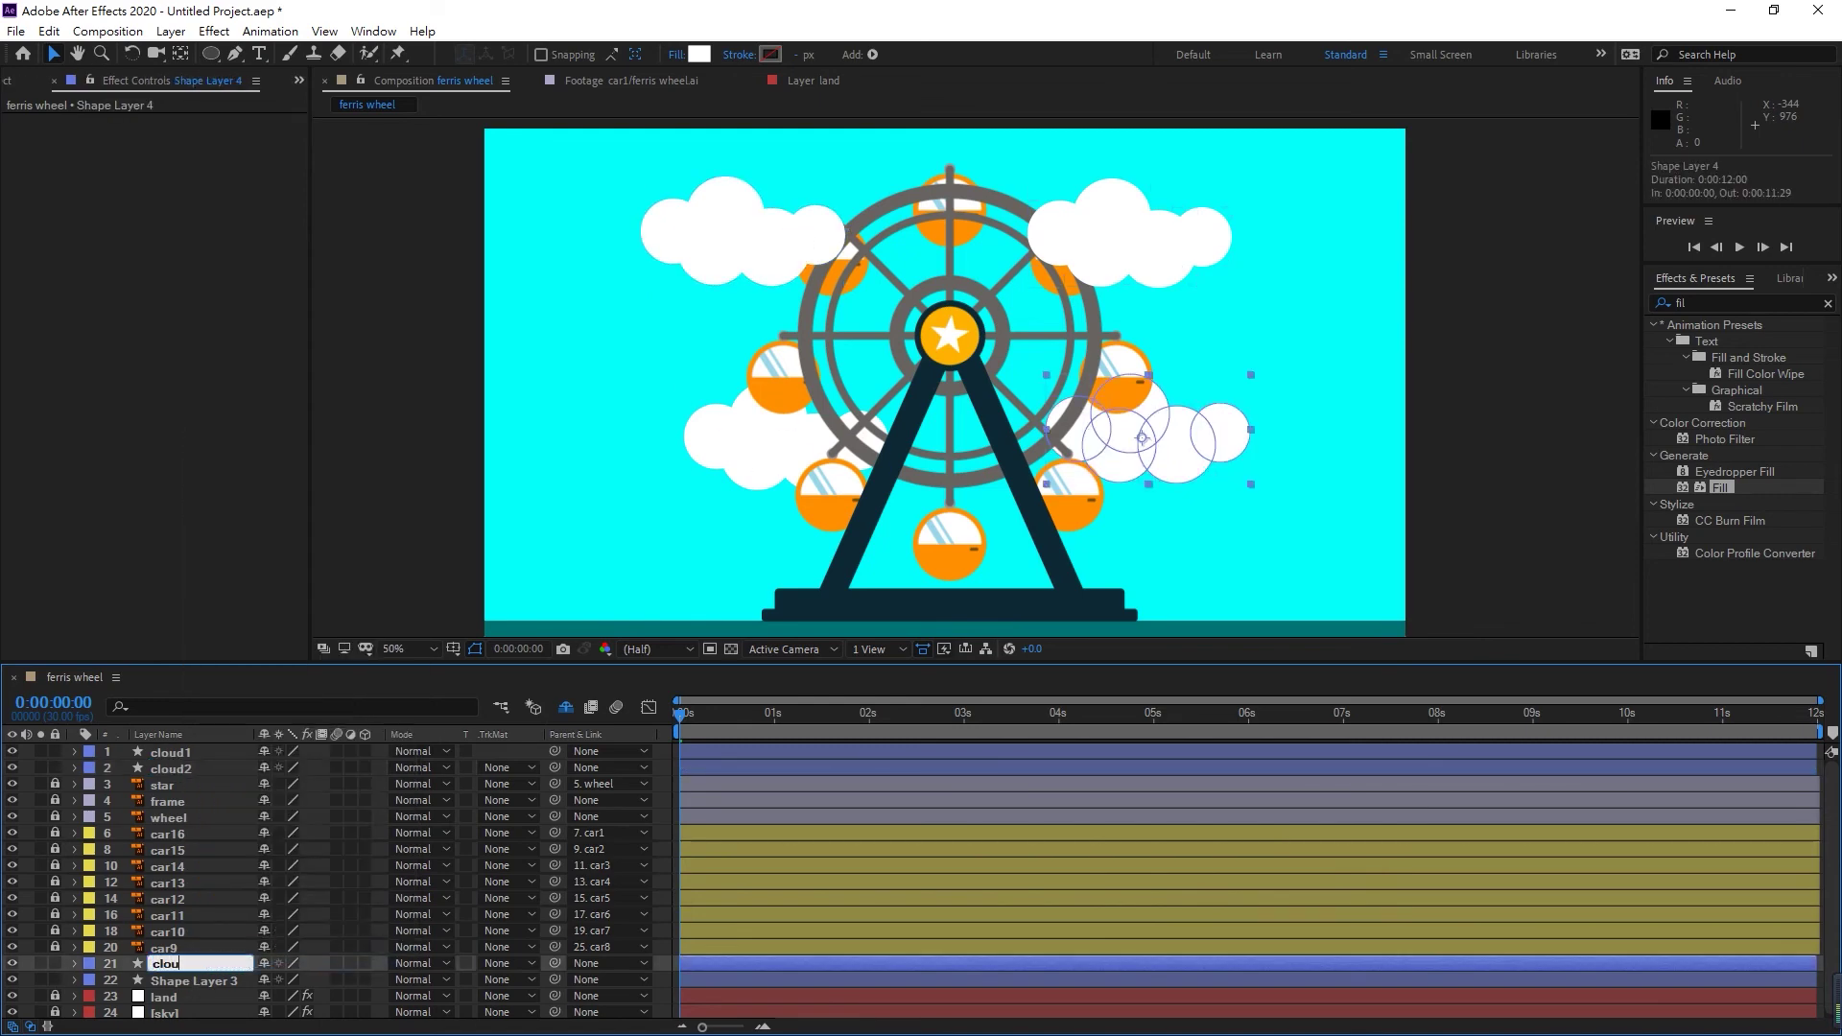
text(d3)
key(Return)
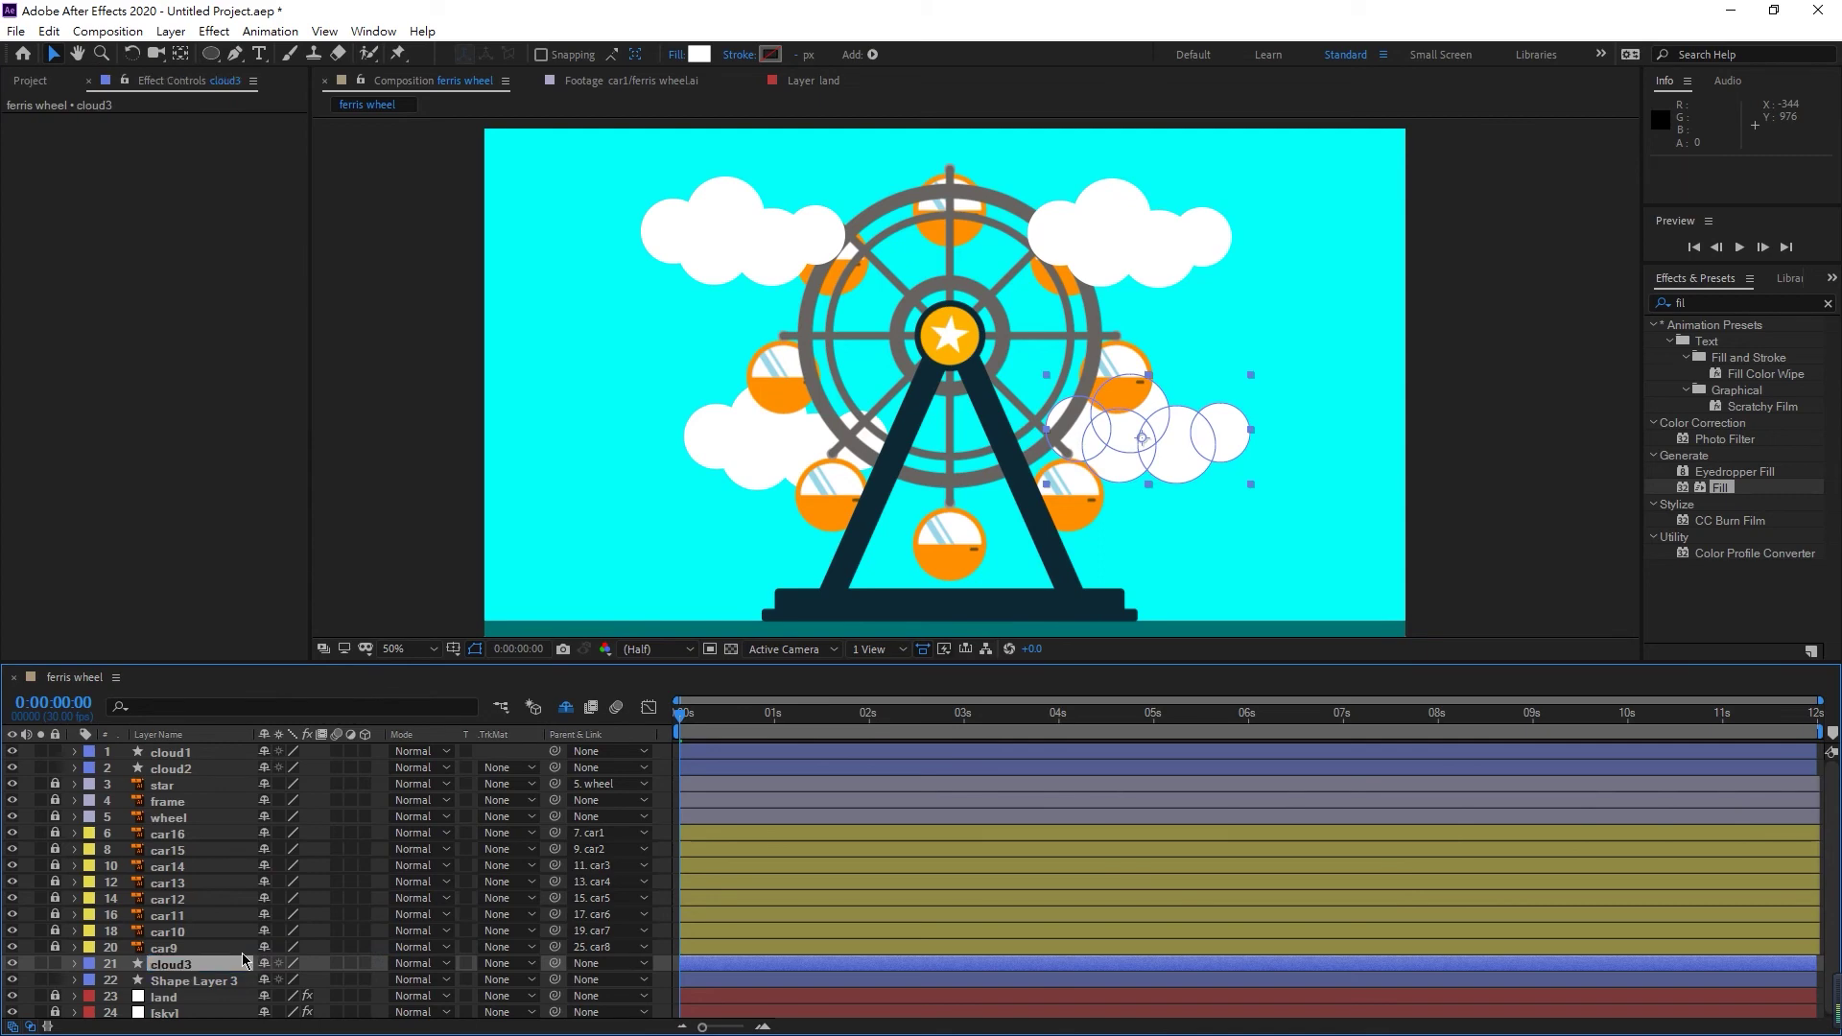
- Rename the lower-left cloud's layer, Shape Layer 3, as cloud4 and return to the Selection tool
click(203, 983)
key(c)
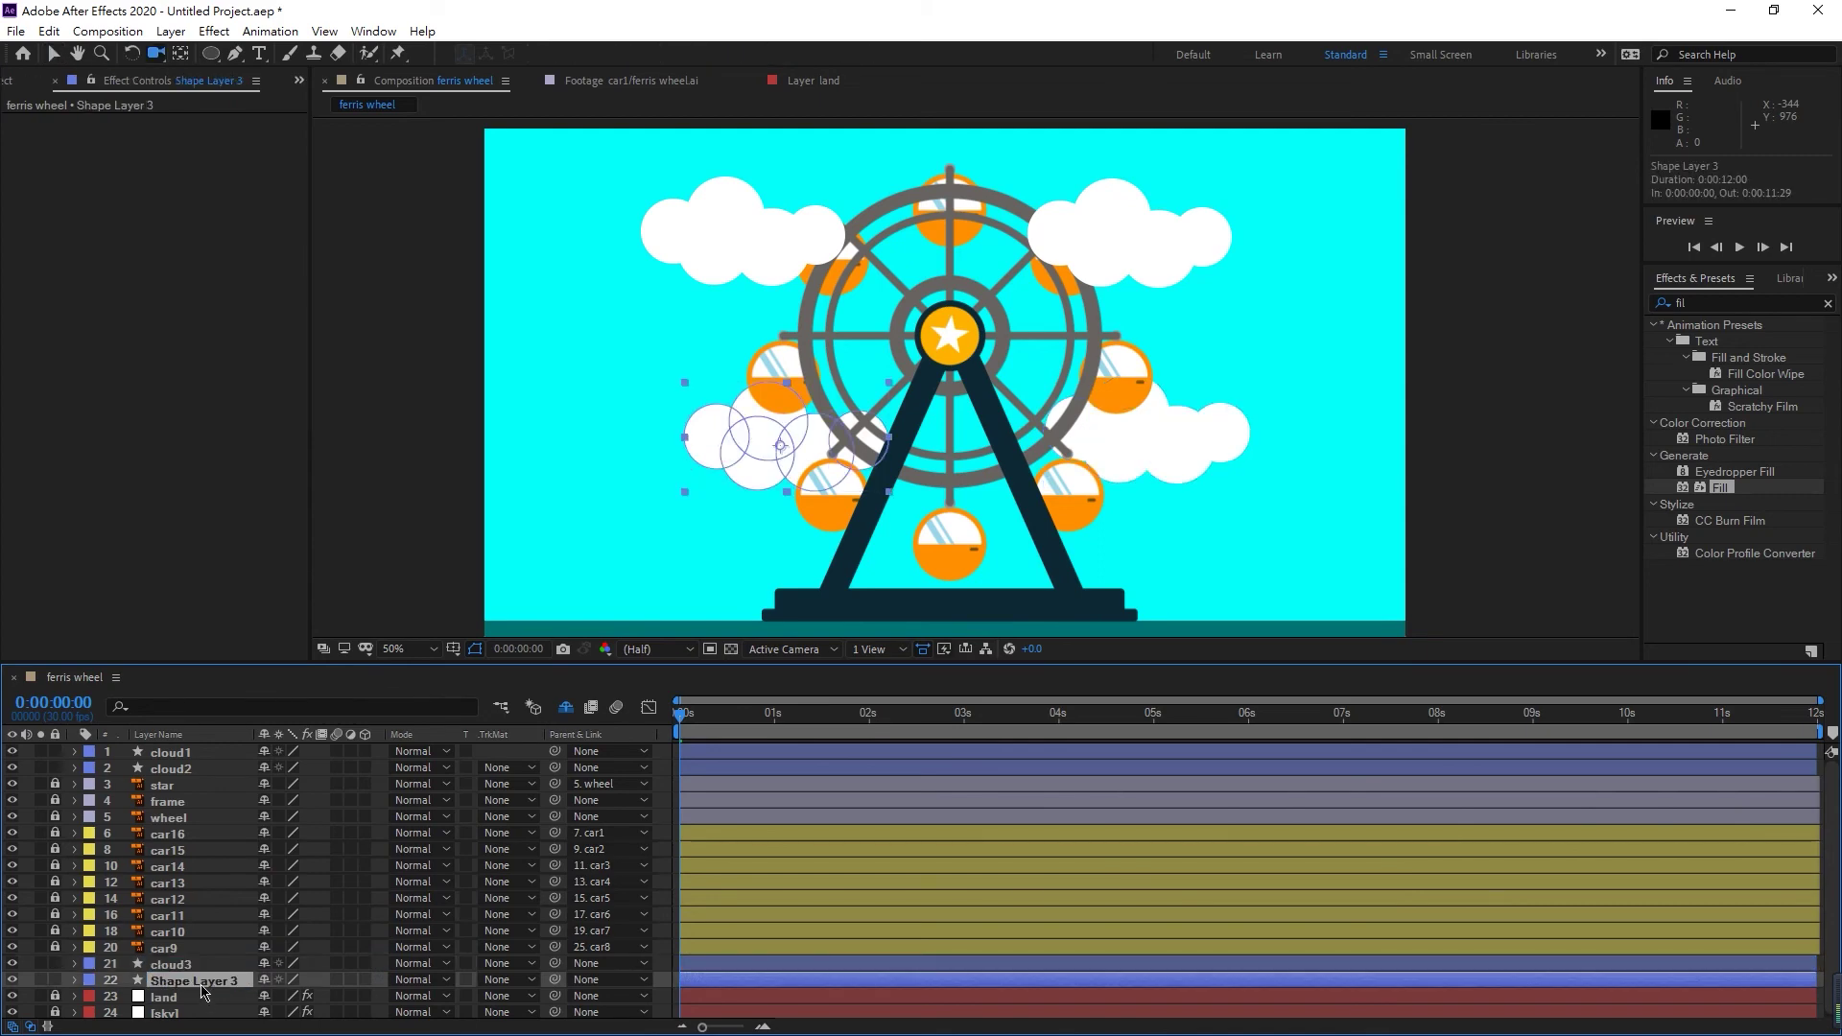
right_click(202, 990)
click(233, 994)
text(clo)
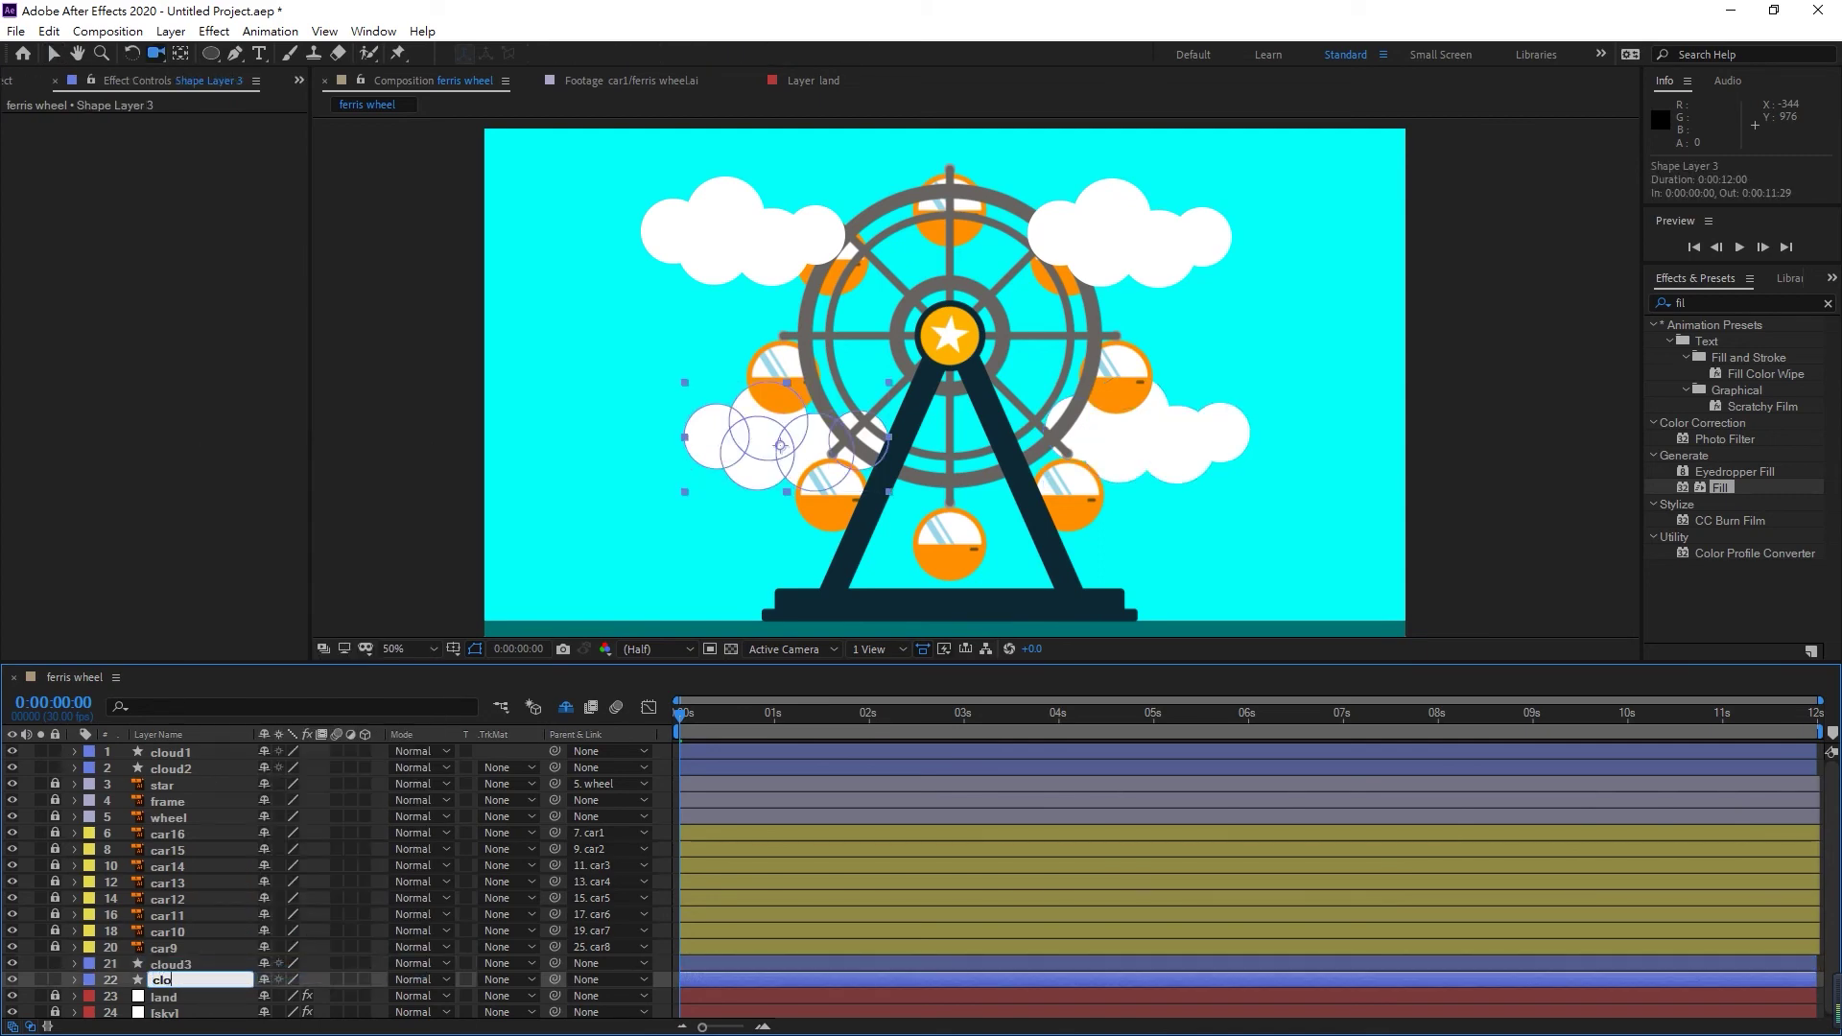
text(ud4)
key(Return)
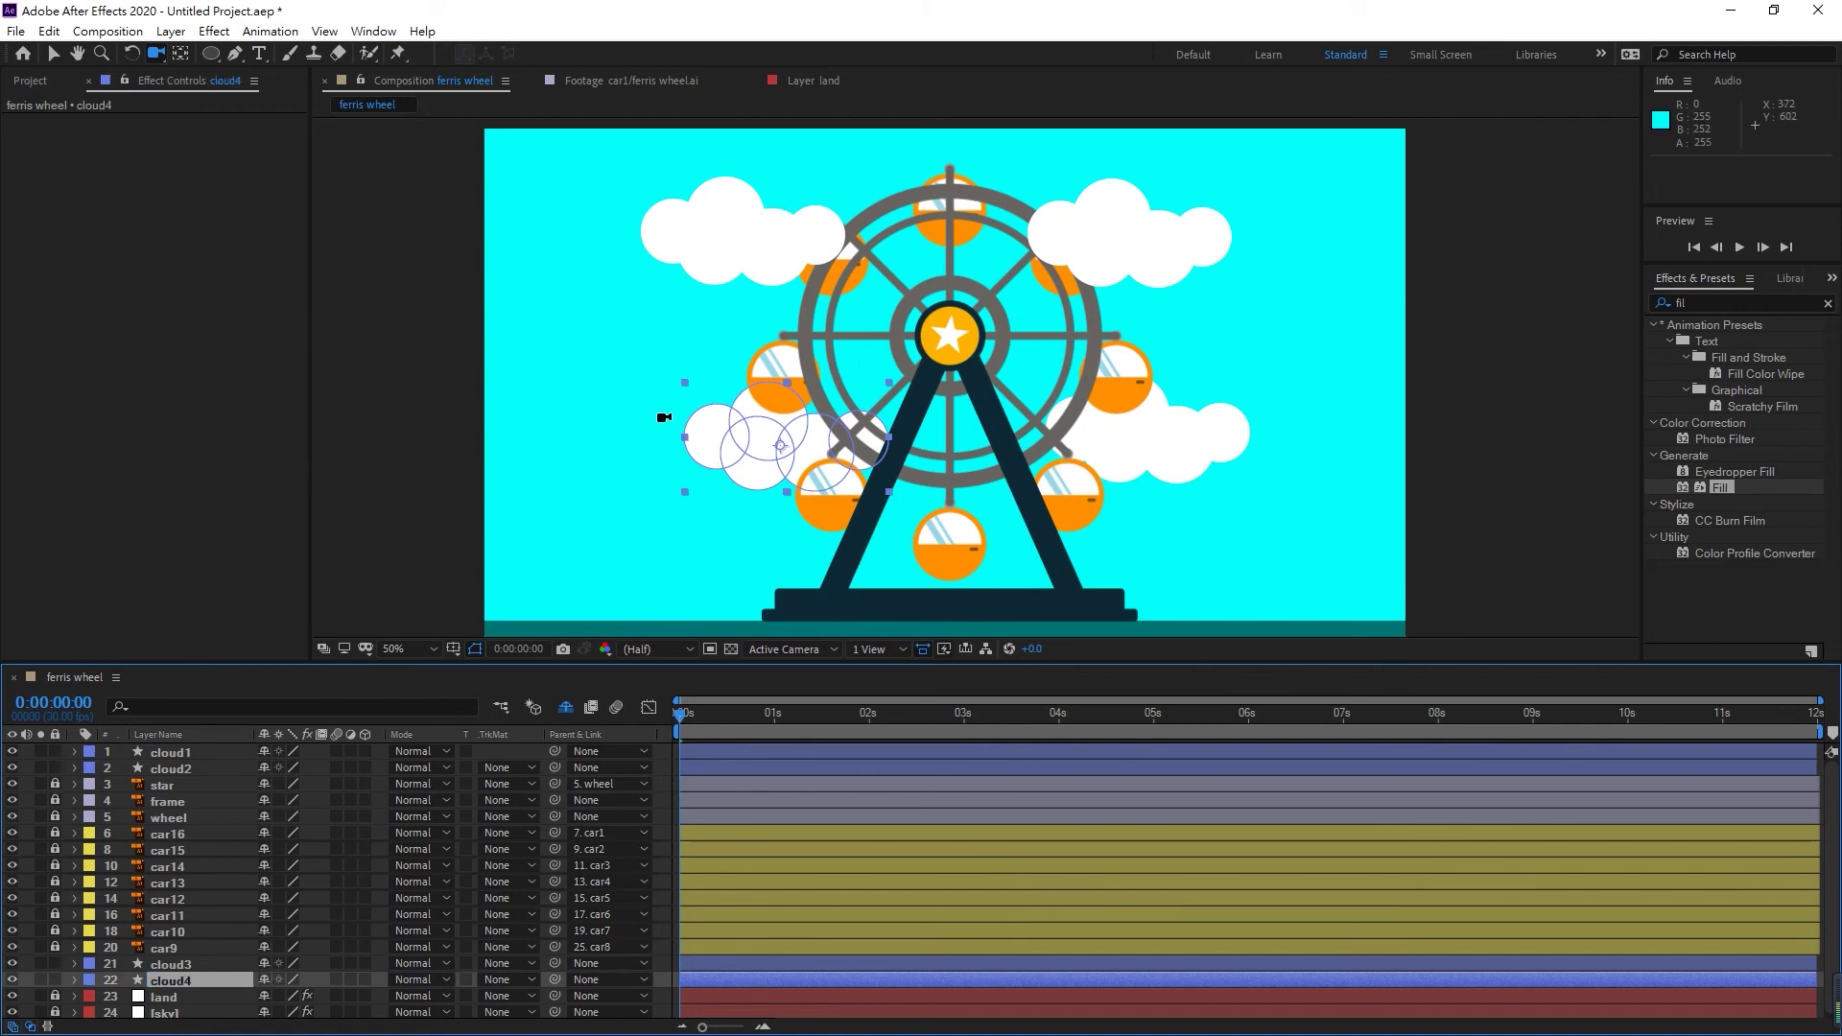
key(v)
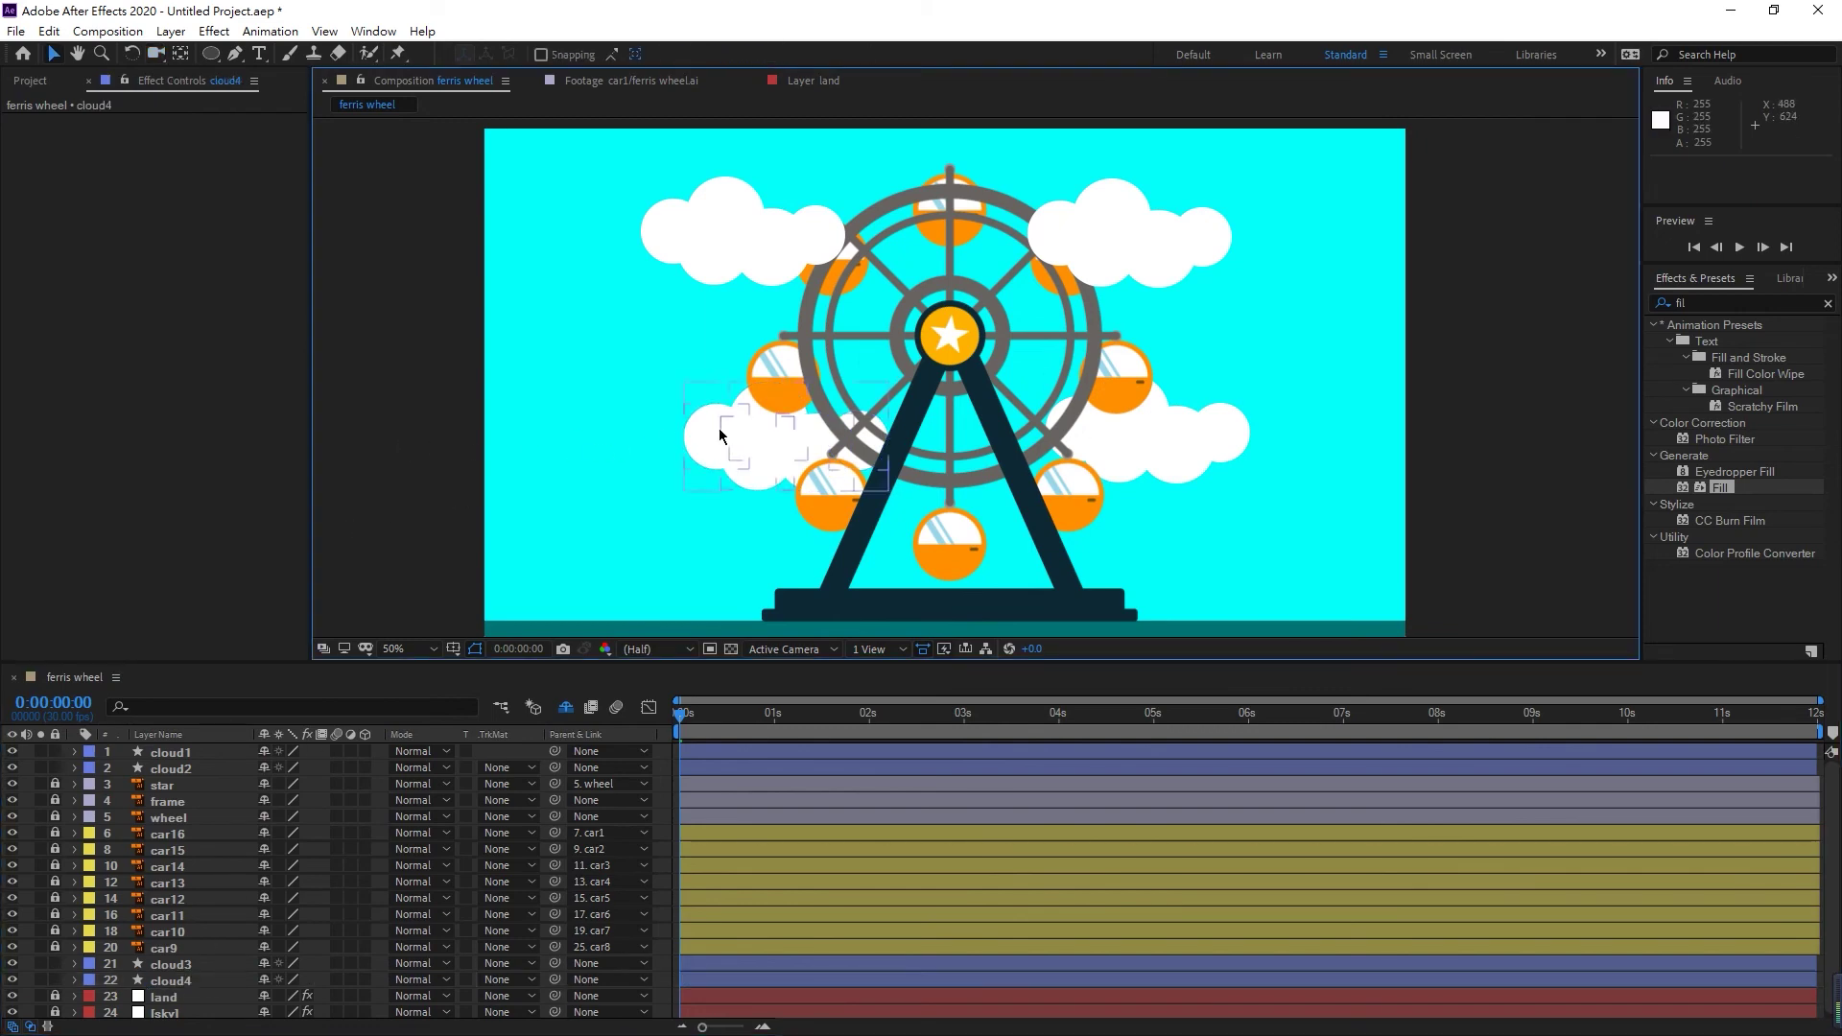
- Select cloud2, examine the cloud movement in the finished Ferris wheel reference video, and return to After Effects
shift+click(725, 235)
key(alt+Tab)
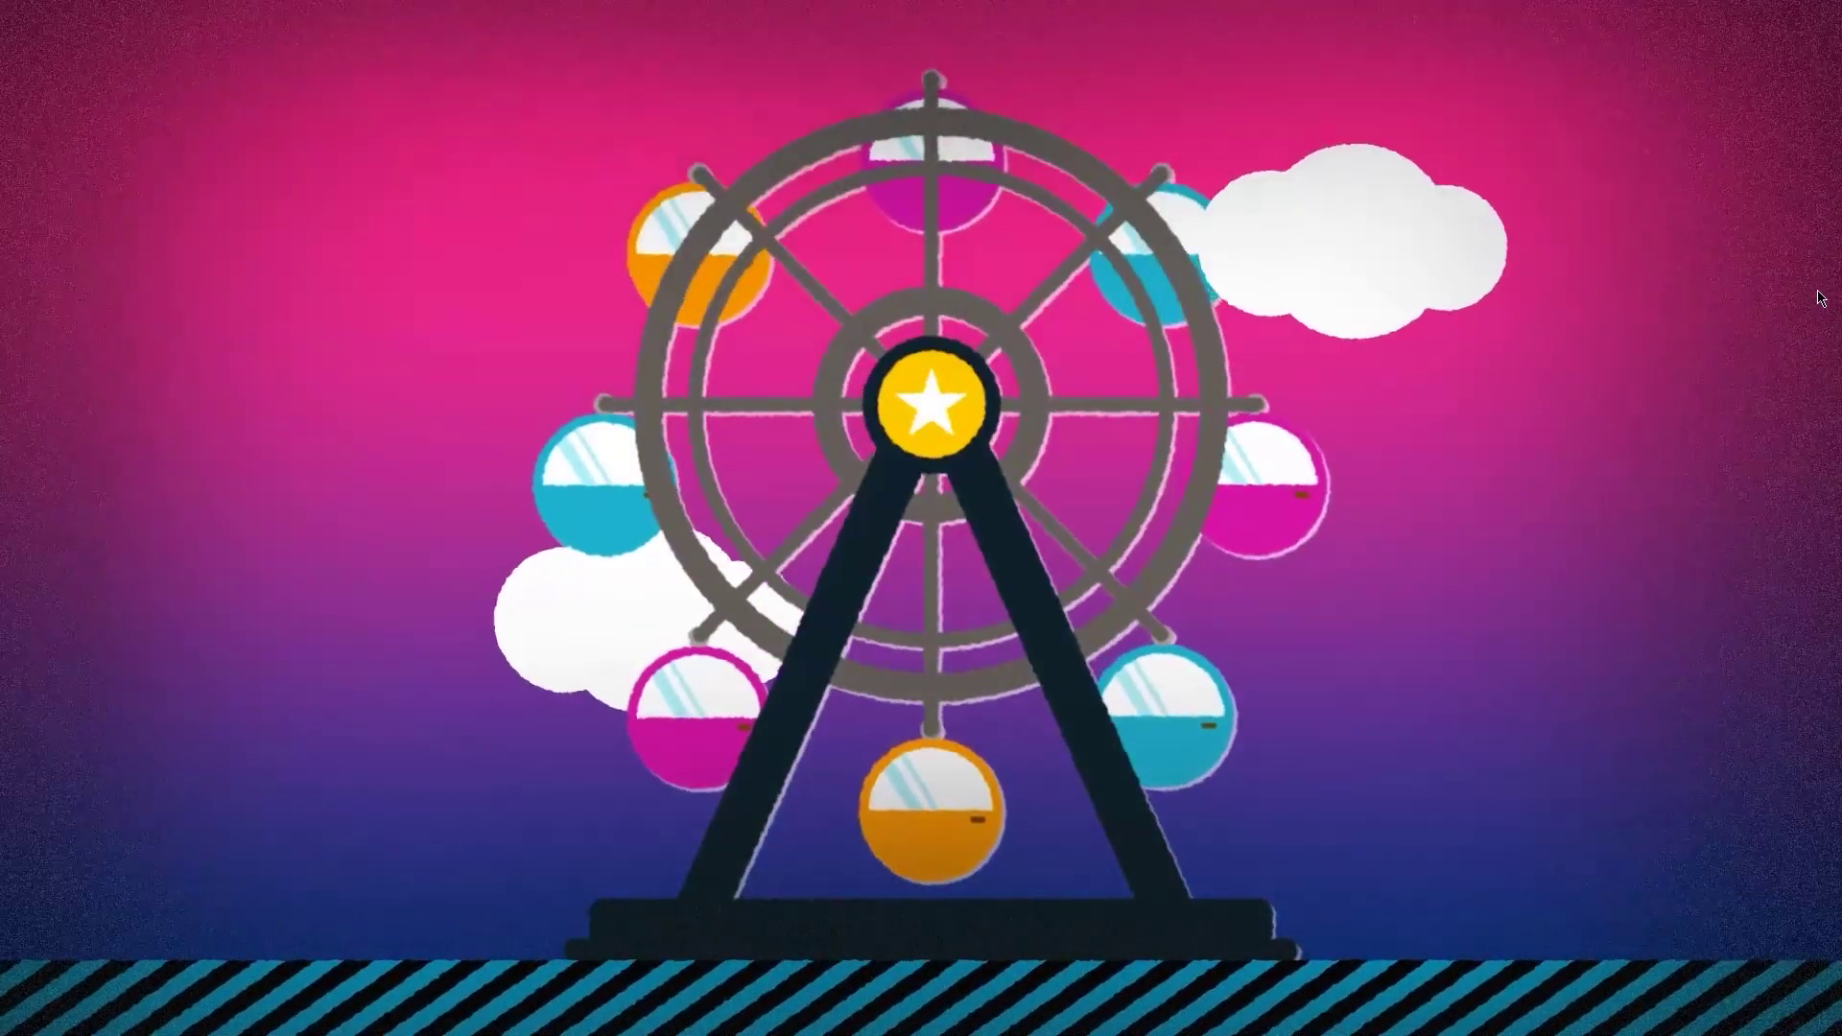
key(space)
key(alt+Tab)
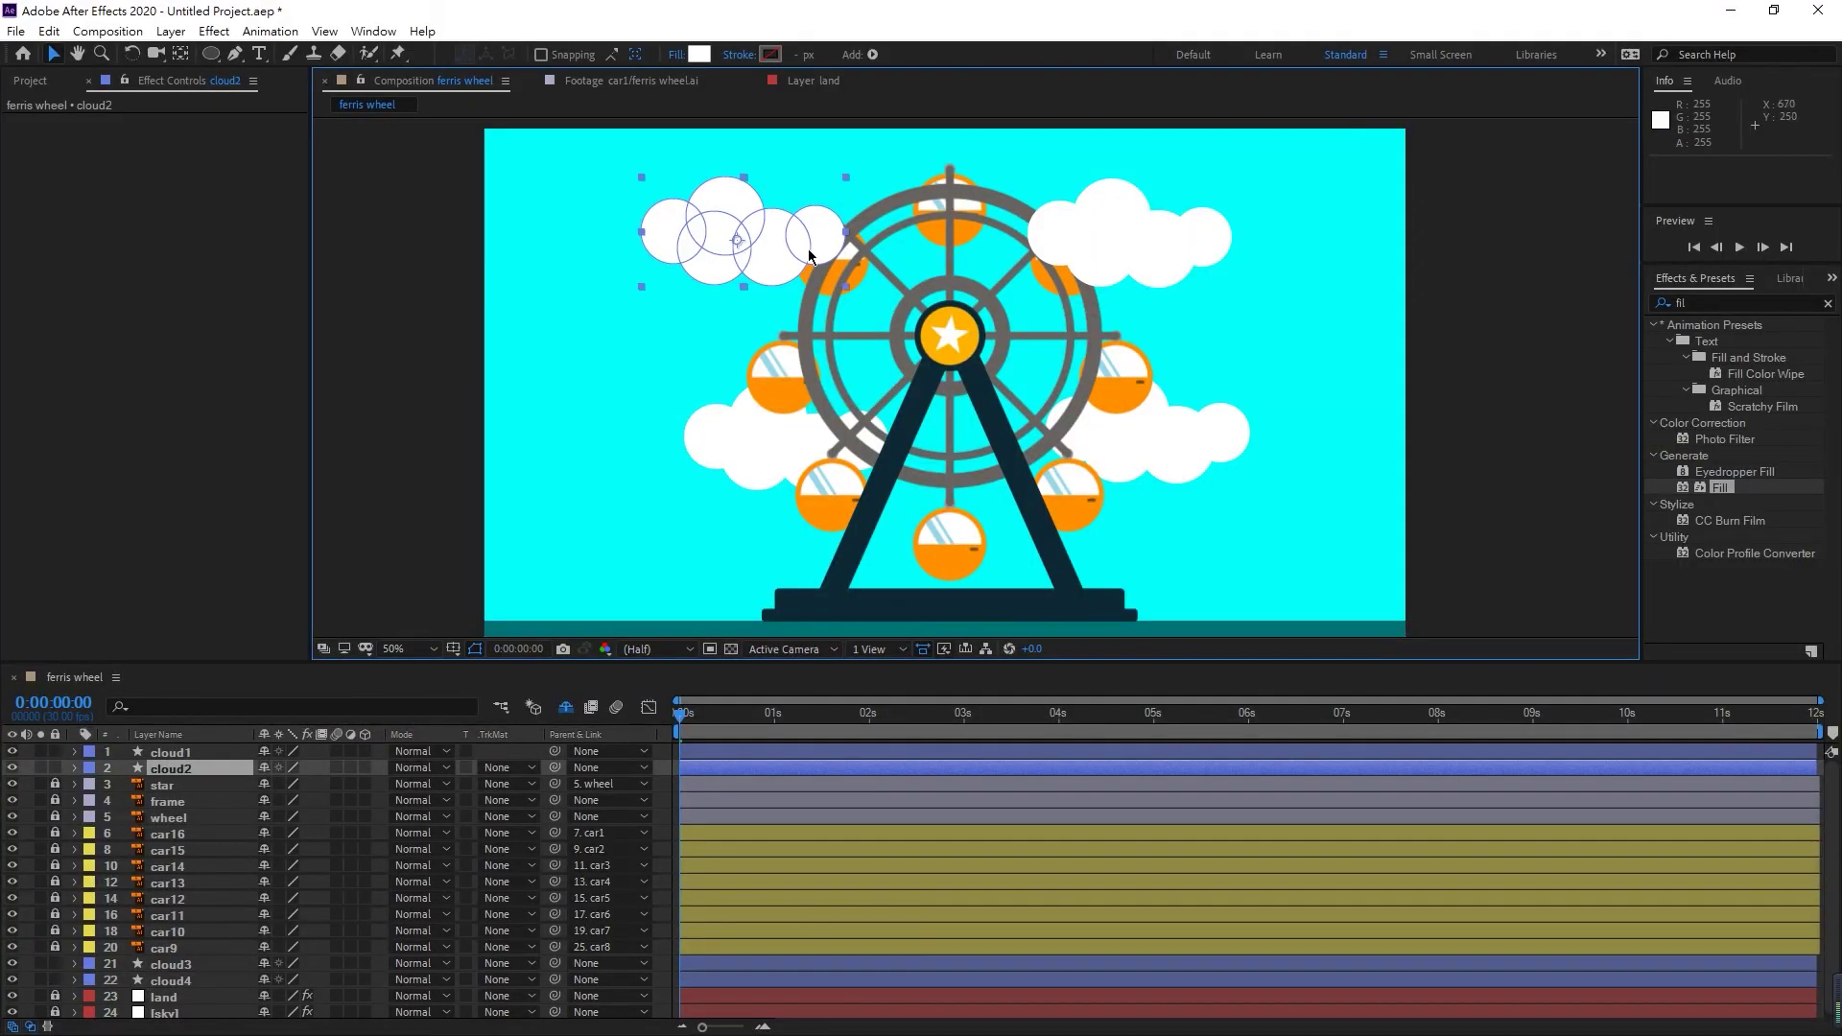
- Move cloud1 and cloud2 together off the composition's left side, with cloud1 at about -284, 244
key(comma)
shift+click(1073, 309)
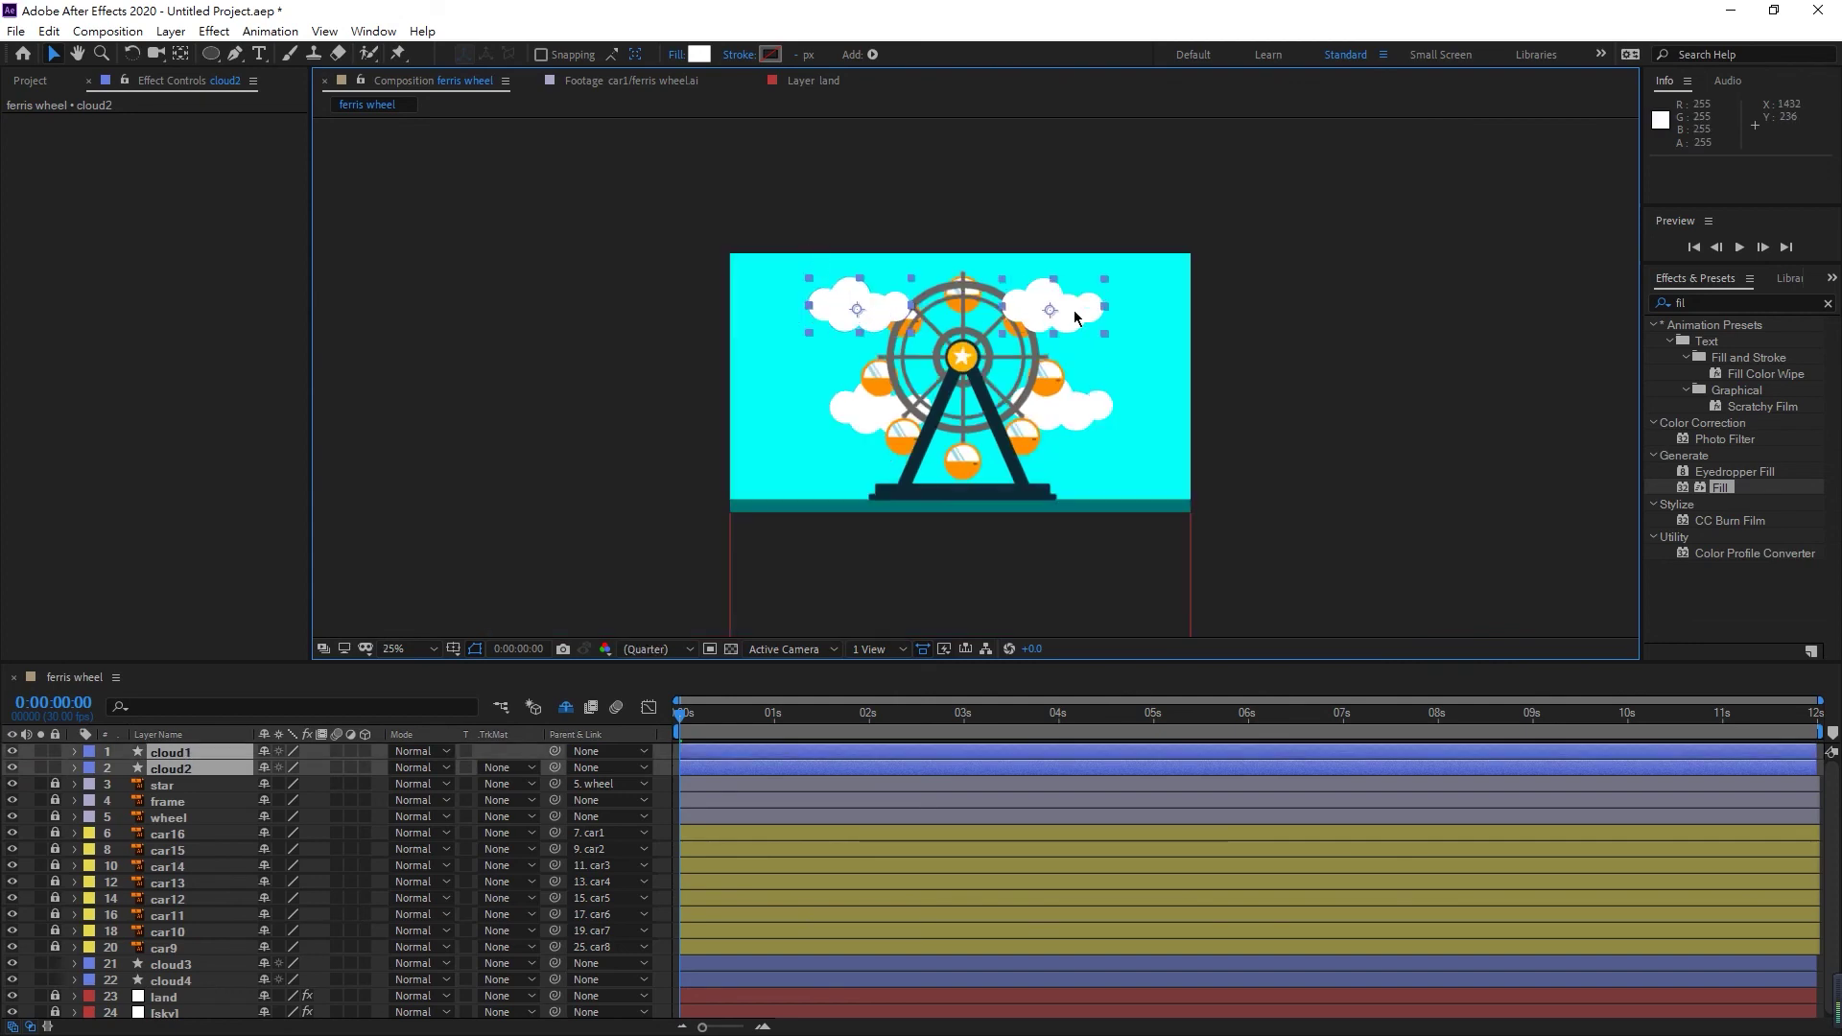
drag(1073, 309, 685, 311)
- Move cloud3 and cloud4 together toward the composition's left edge, placing cloud3 at about 354, 656
click(864, 412)
shift+click(1099, 407)
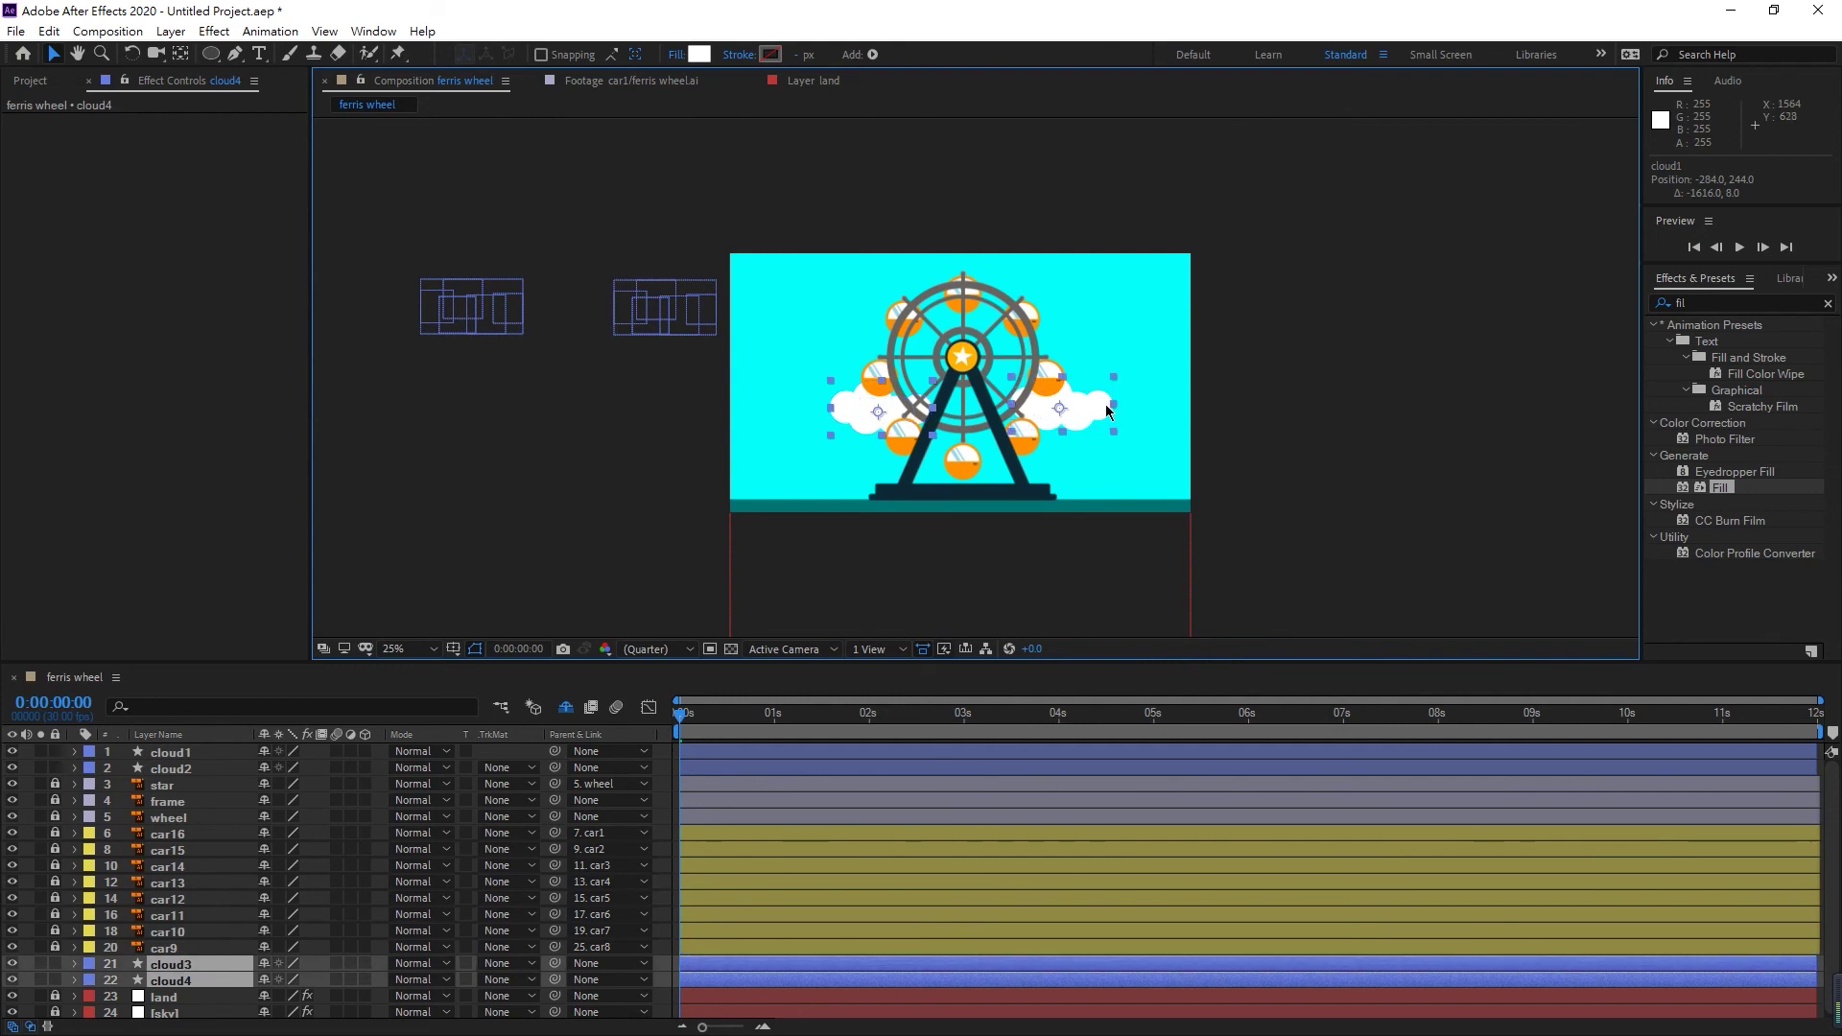
drag(1099, 407, 853, 411)
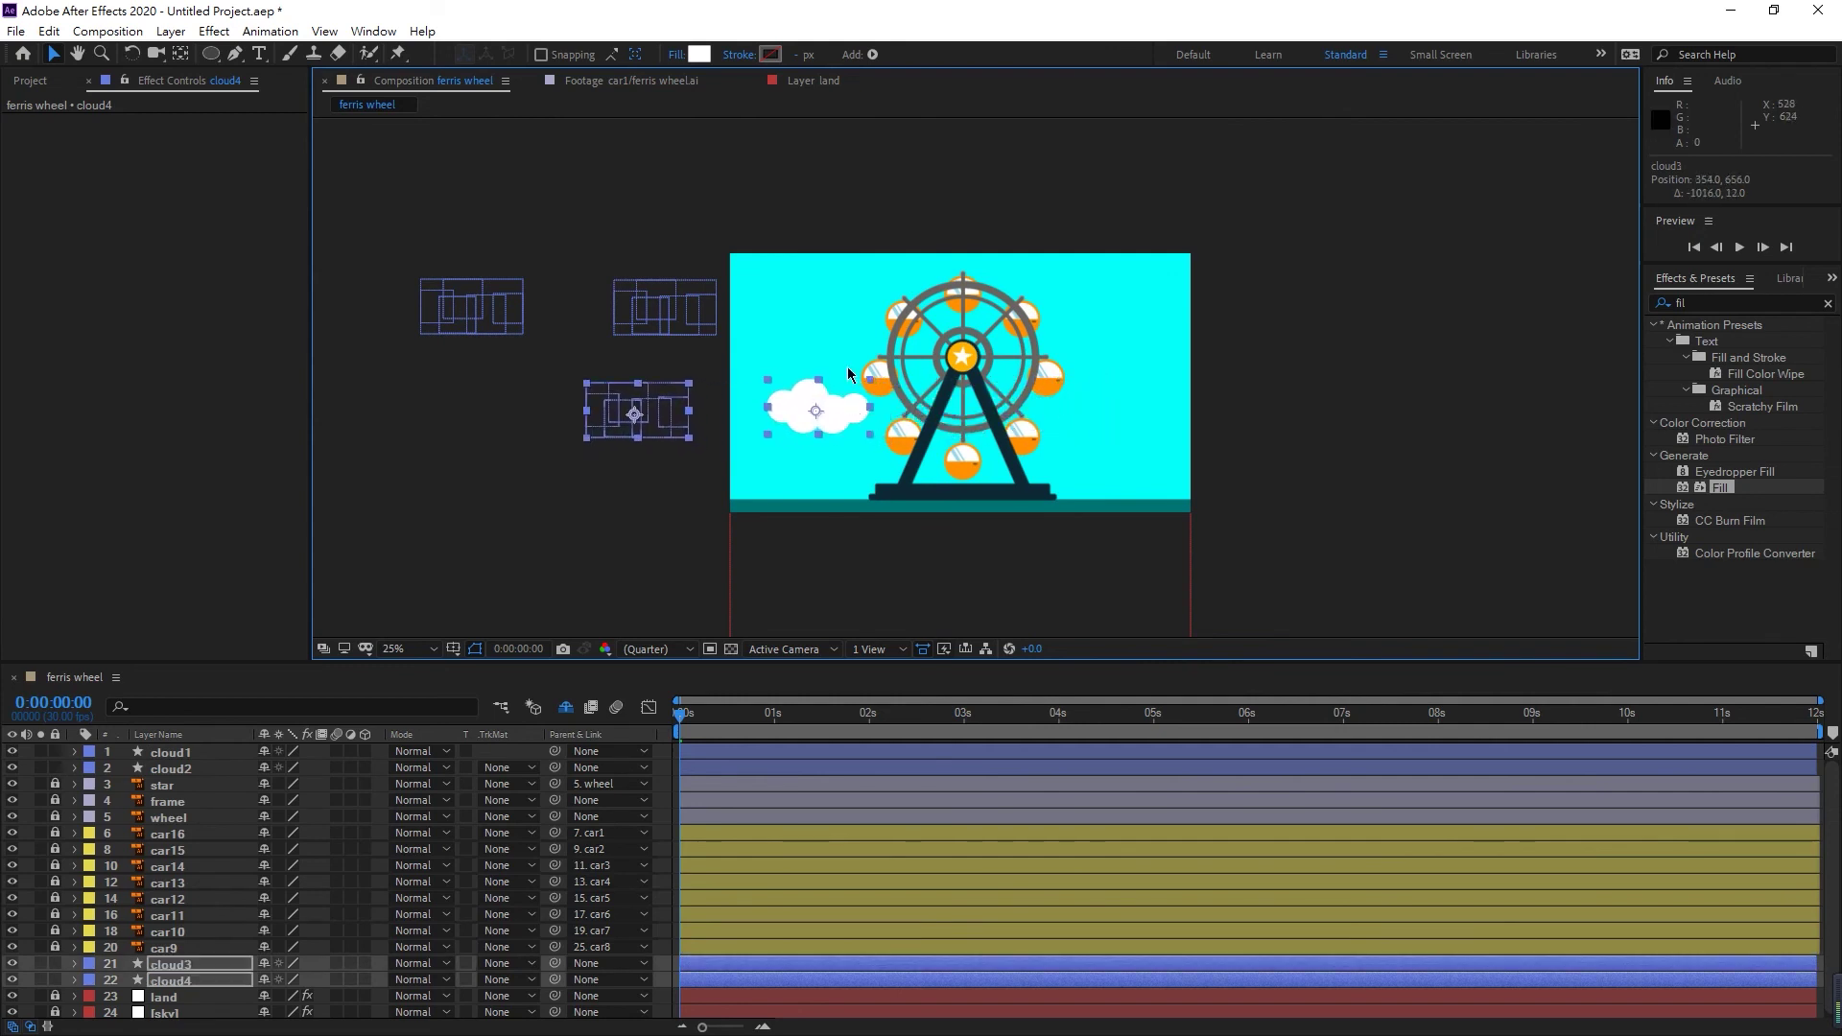
- Respace the clouds, with cloud1 at about 12, 244, cloud2 at -966, 236, cloud3 at 650, 656 and cloud4 at -276, 668
click(667, 305)
shift+click(496, 320)
drag(496, 320, 542, 329)
click(637, 350)
click(670, 400)
shift+click(580, 322)
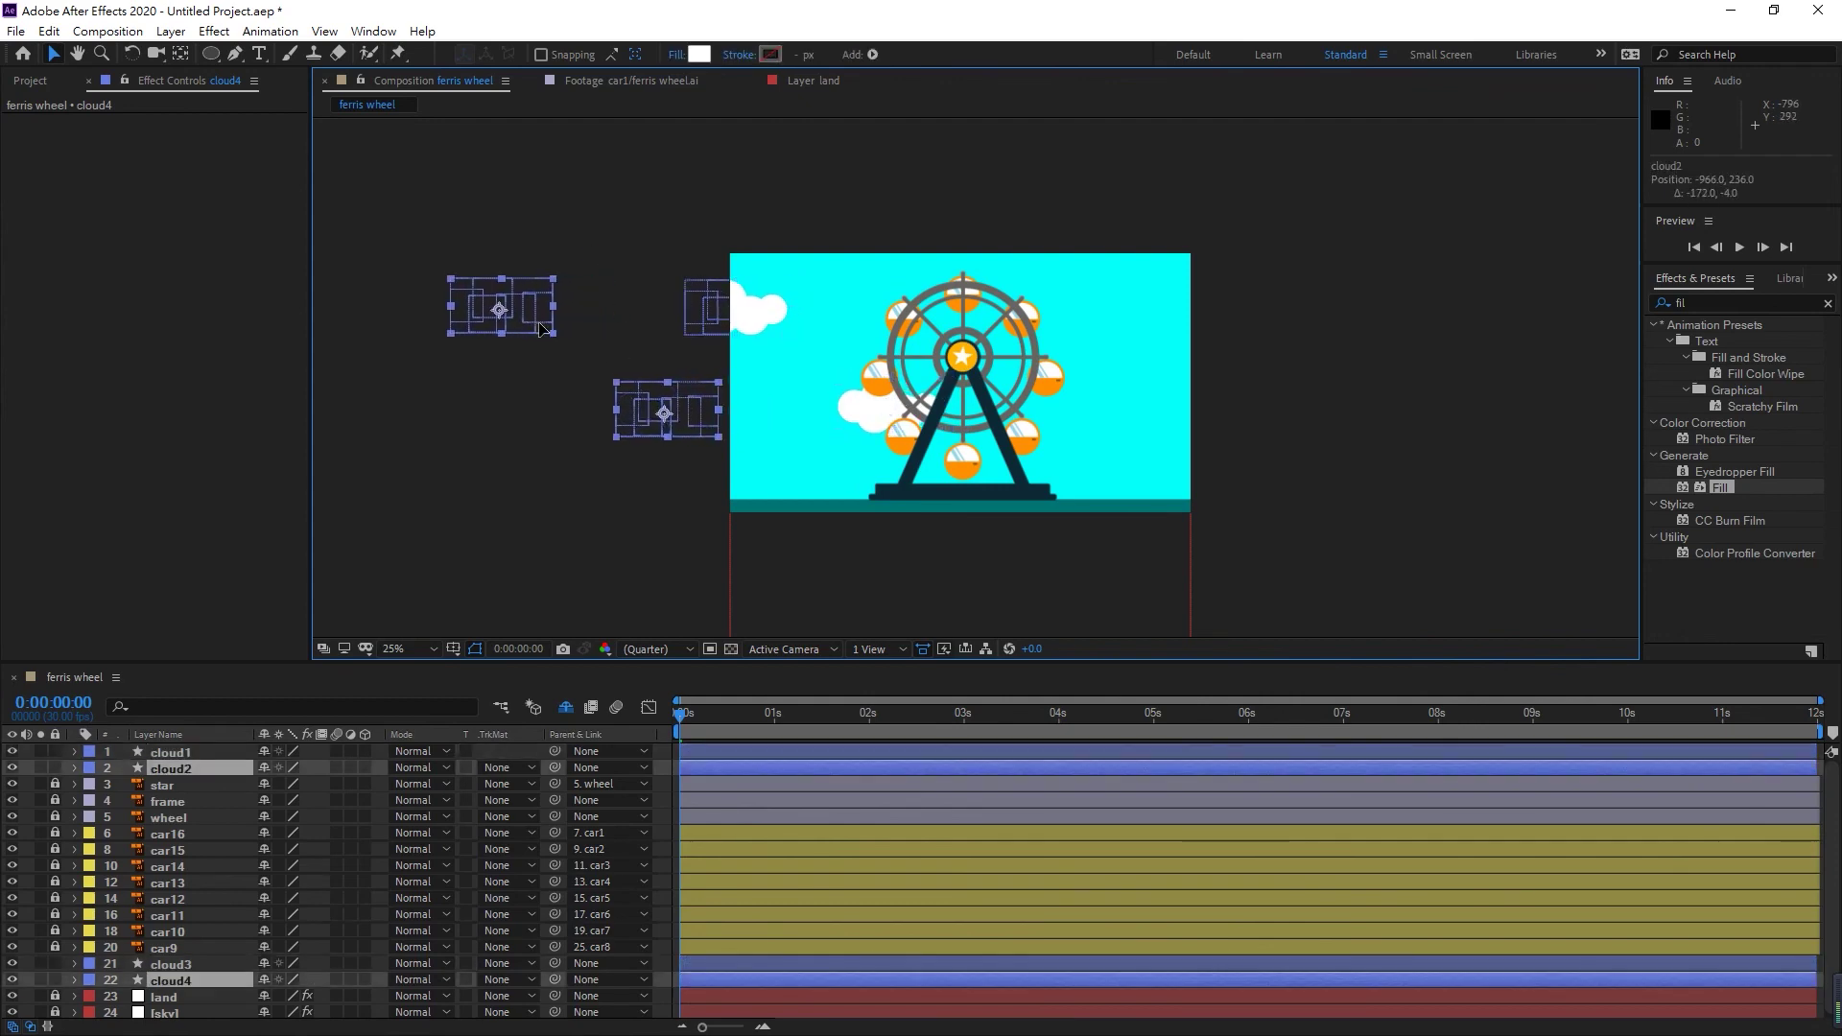
- Select all four cloud layers, reveal their Position properties and set starting Position keyframes at 0:00:00:00
shift+click(759, 311)
shift+click(876, 415)
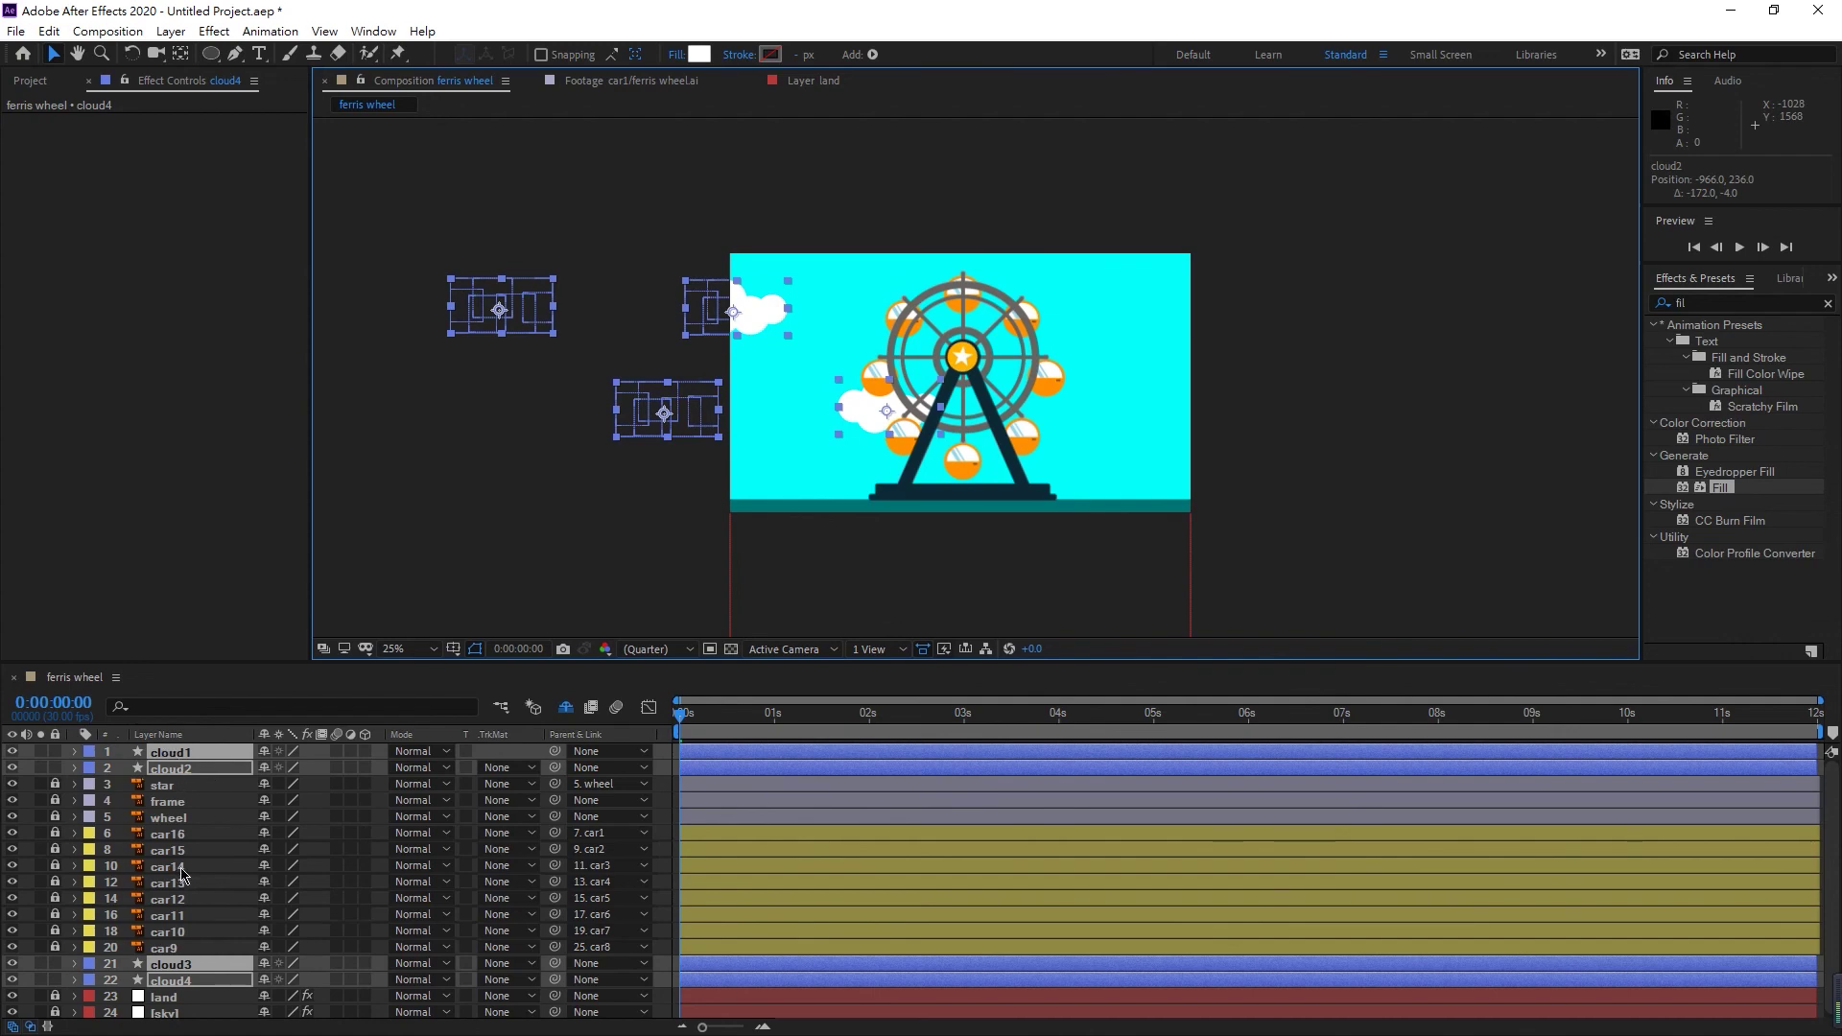
key(p)
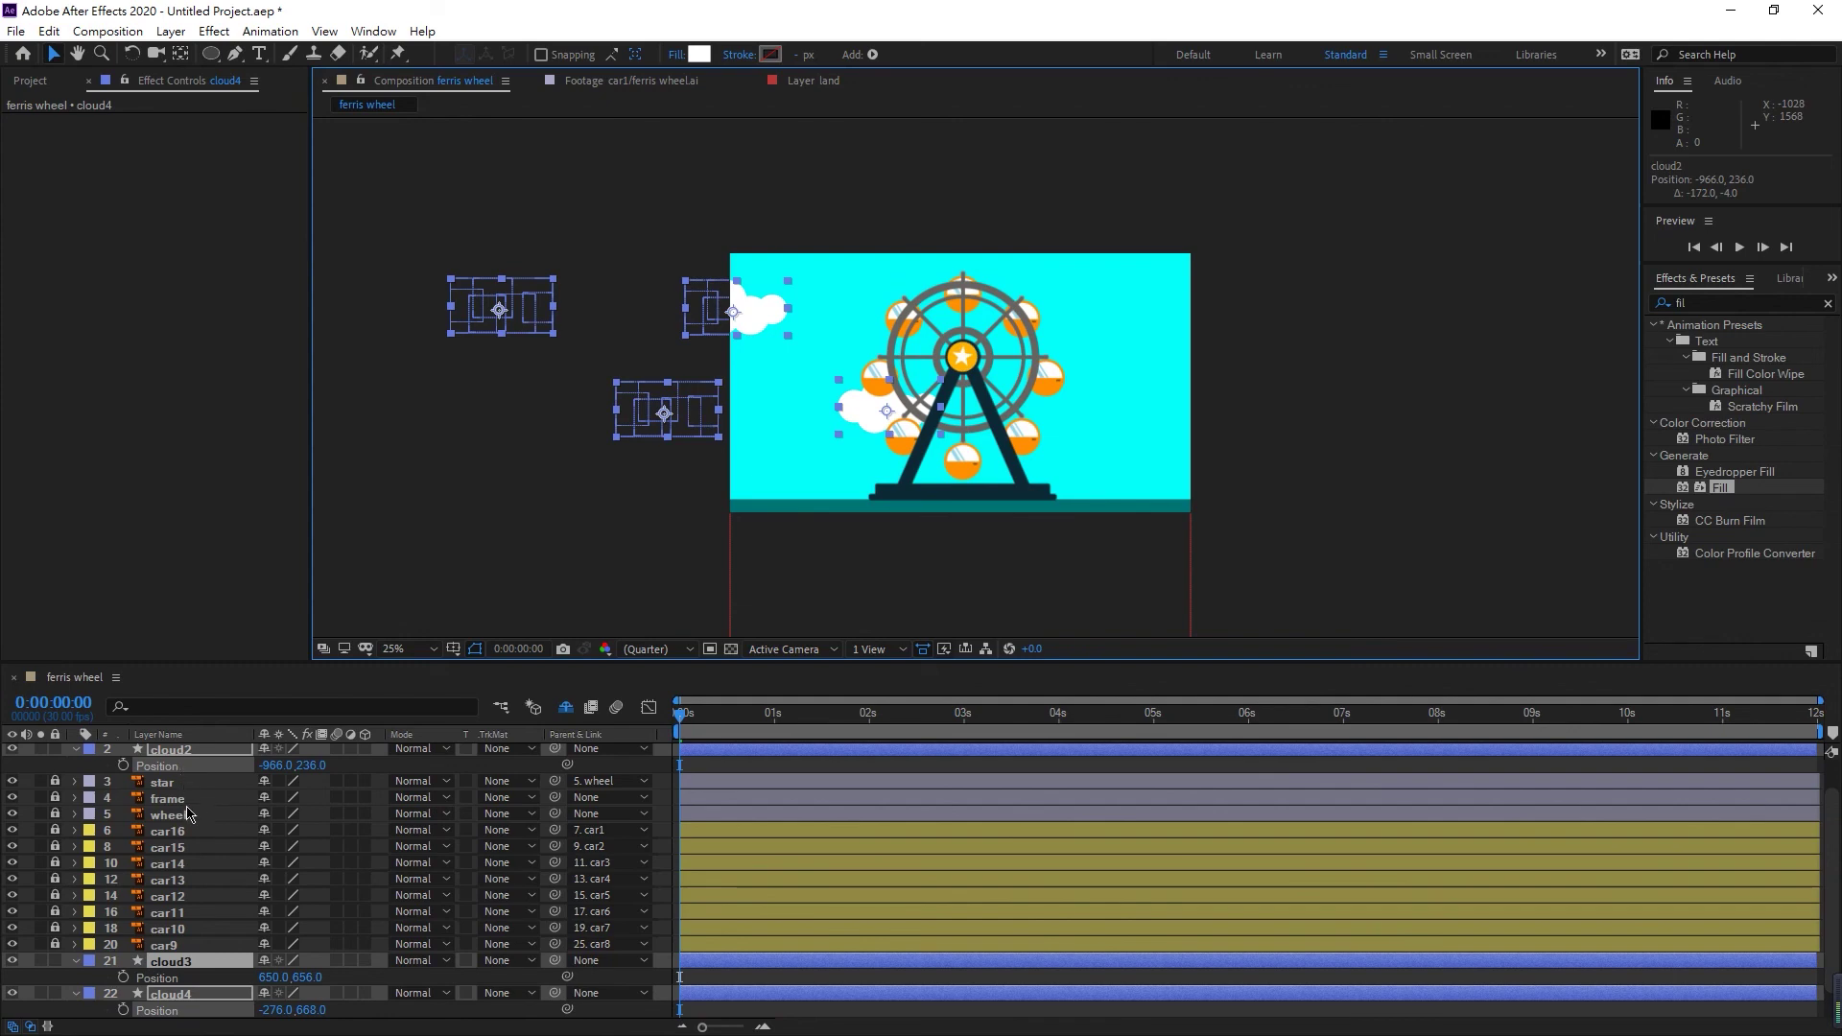
scroll(187, 814, up, 1)
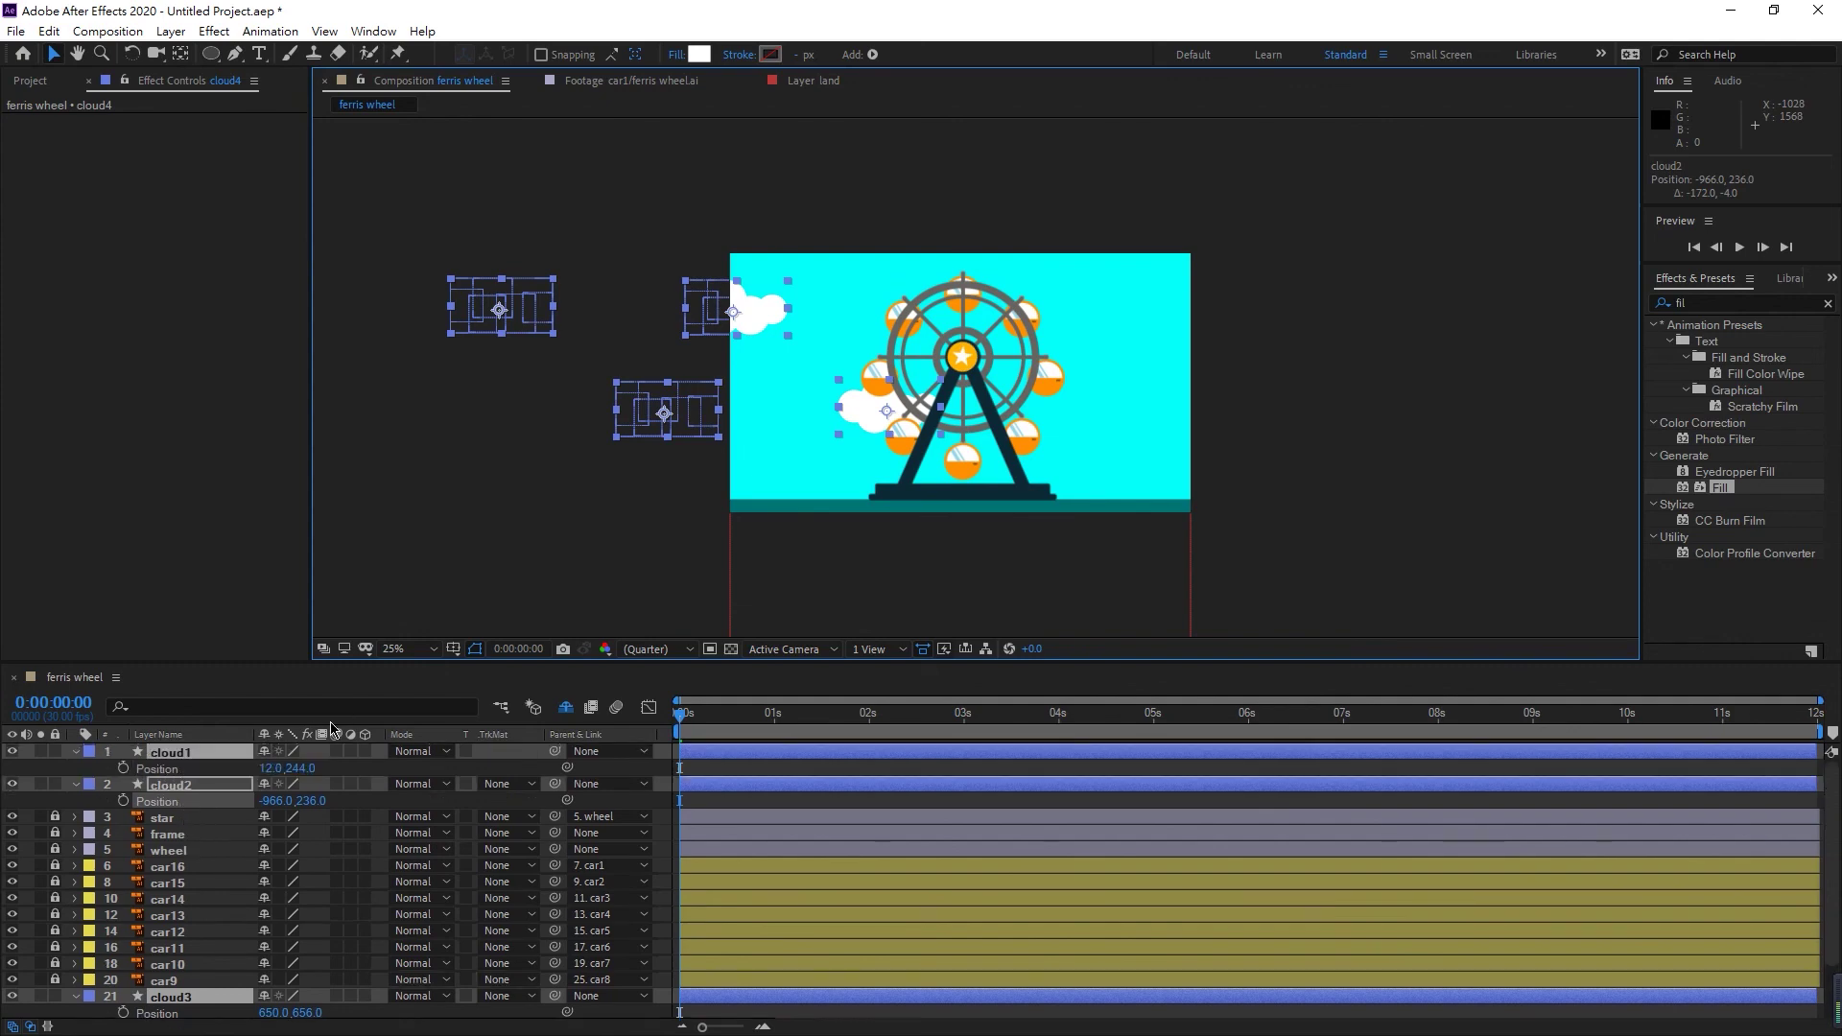
click(124, 768)
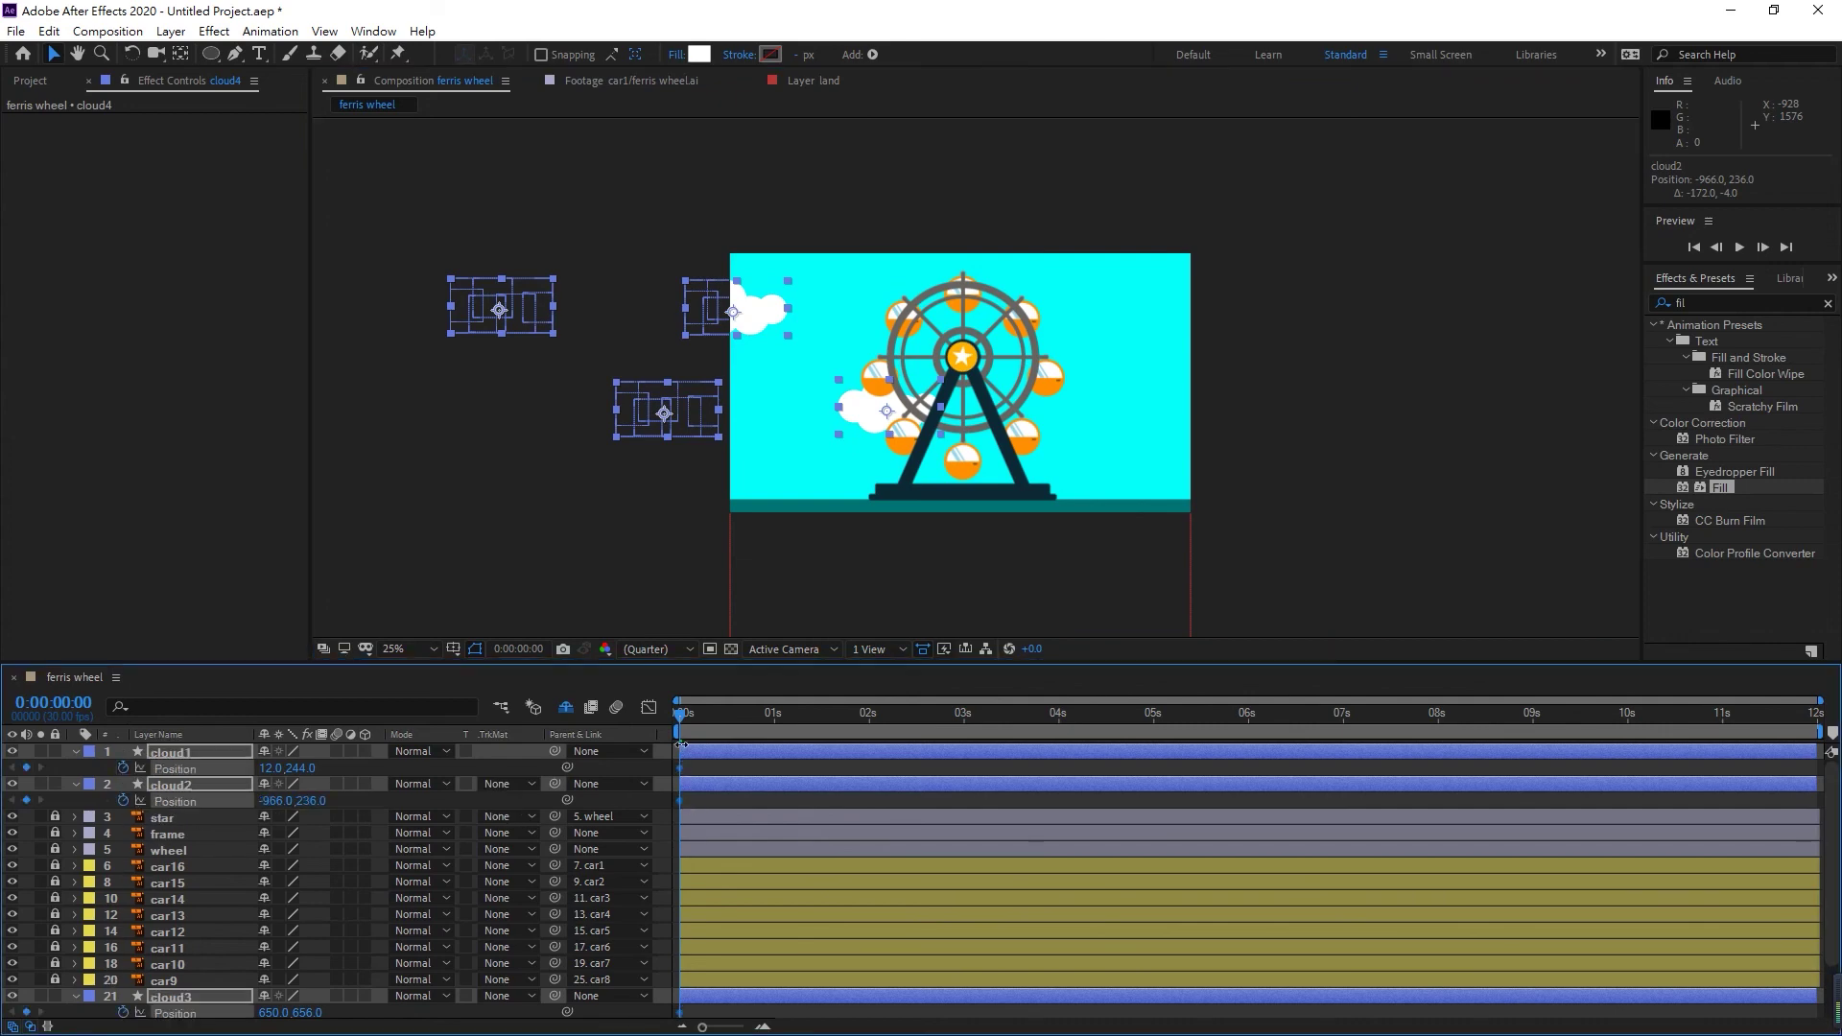
- At 0:00:11:29, move the four clouds together across the composition to the right, with cloud1 at about 2768, 244
scroll(706, 878, down, 3)
scroll(707, 884, up, 3)
drag(687, 718, 1817, 718)
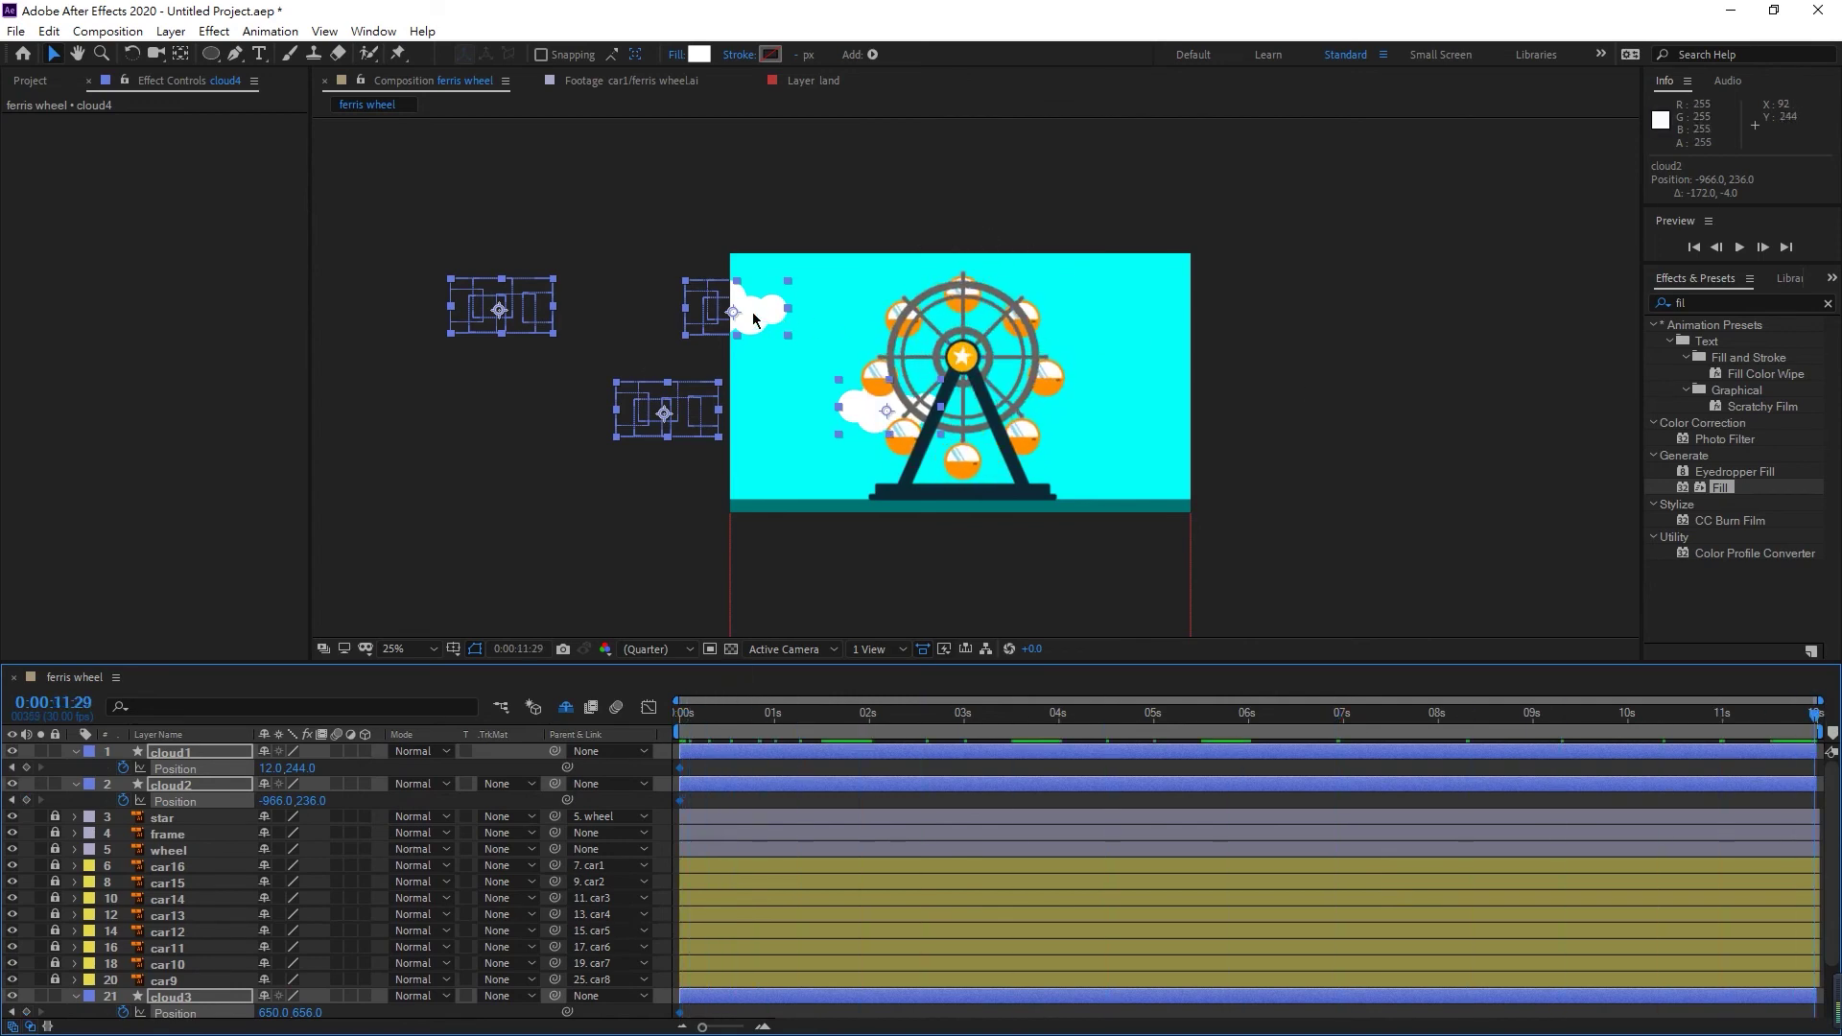
drag(752, 313, 1419, 320)
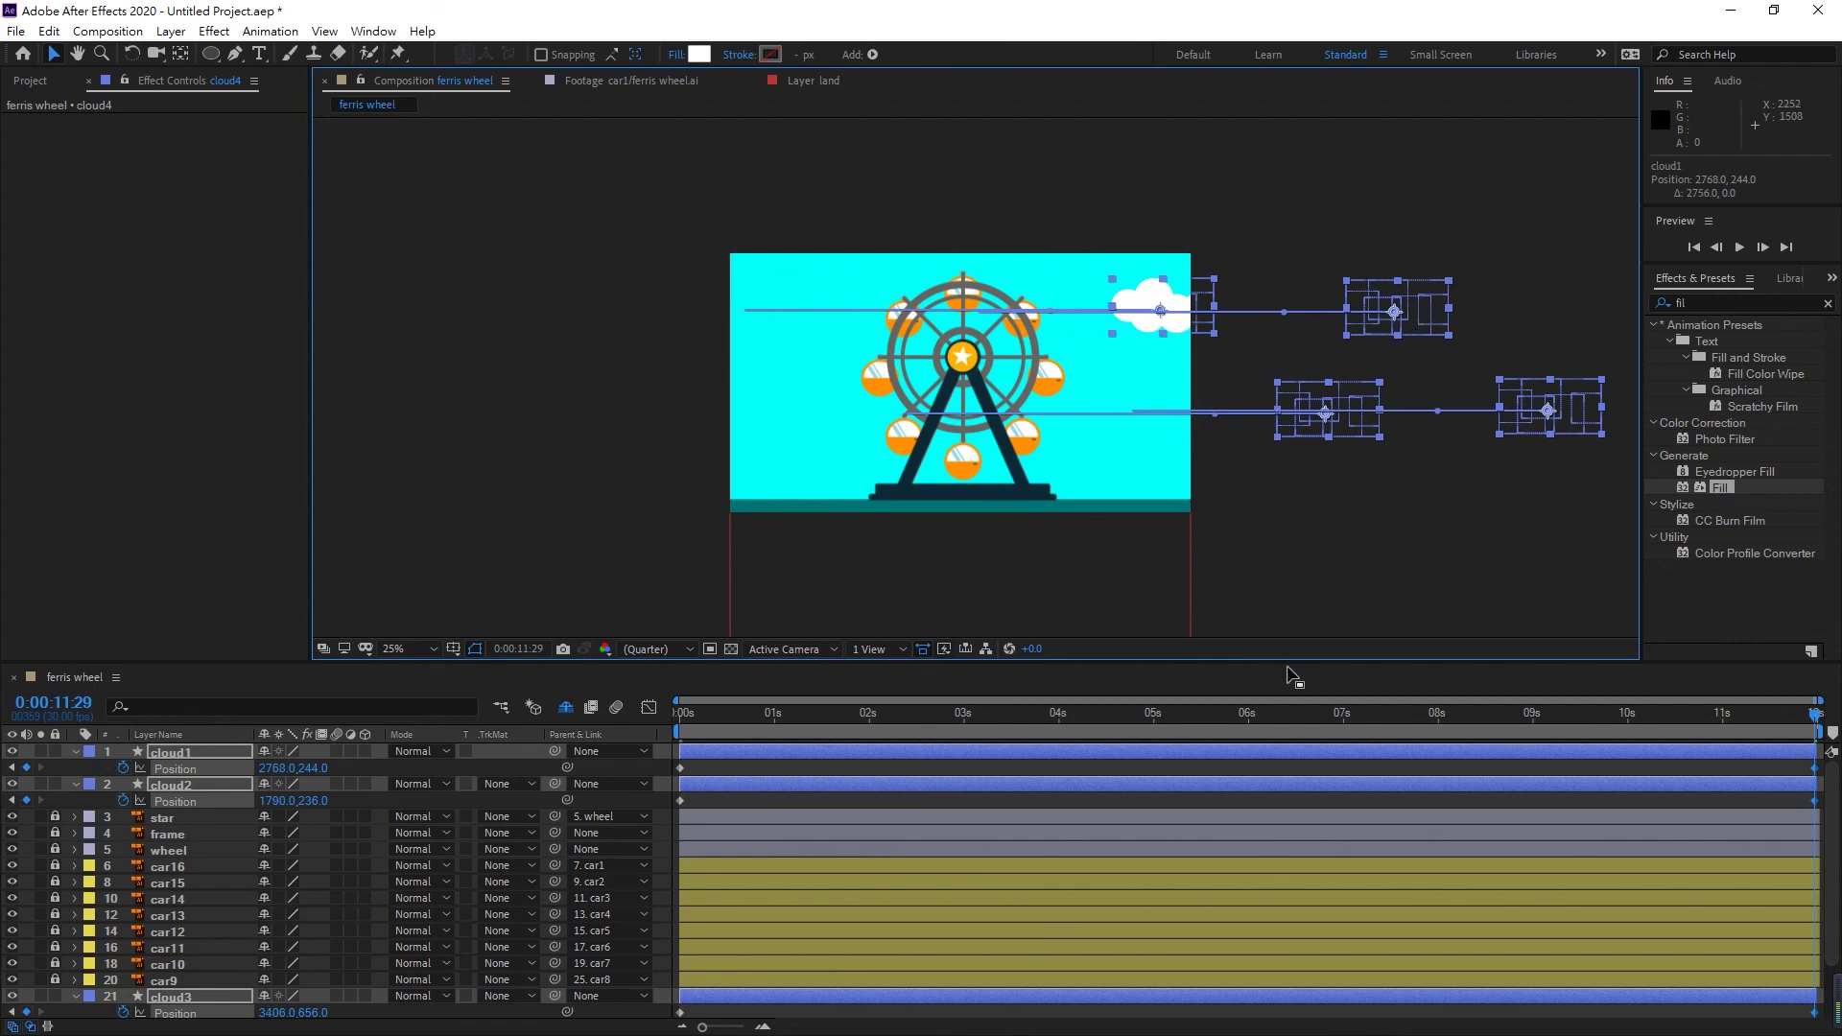
- Deselect the clouds, preview the drifting cloud animation from the start, and return to the first frame
drag(1304, 727, 761, 722)
click(589, 599)
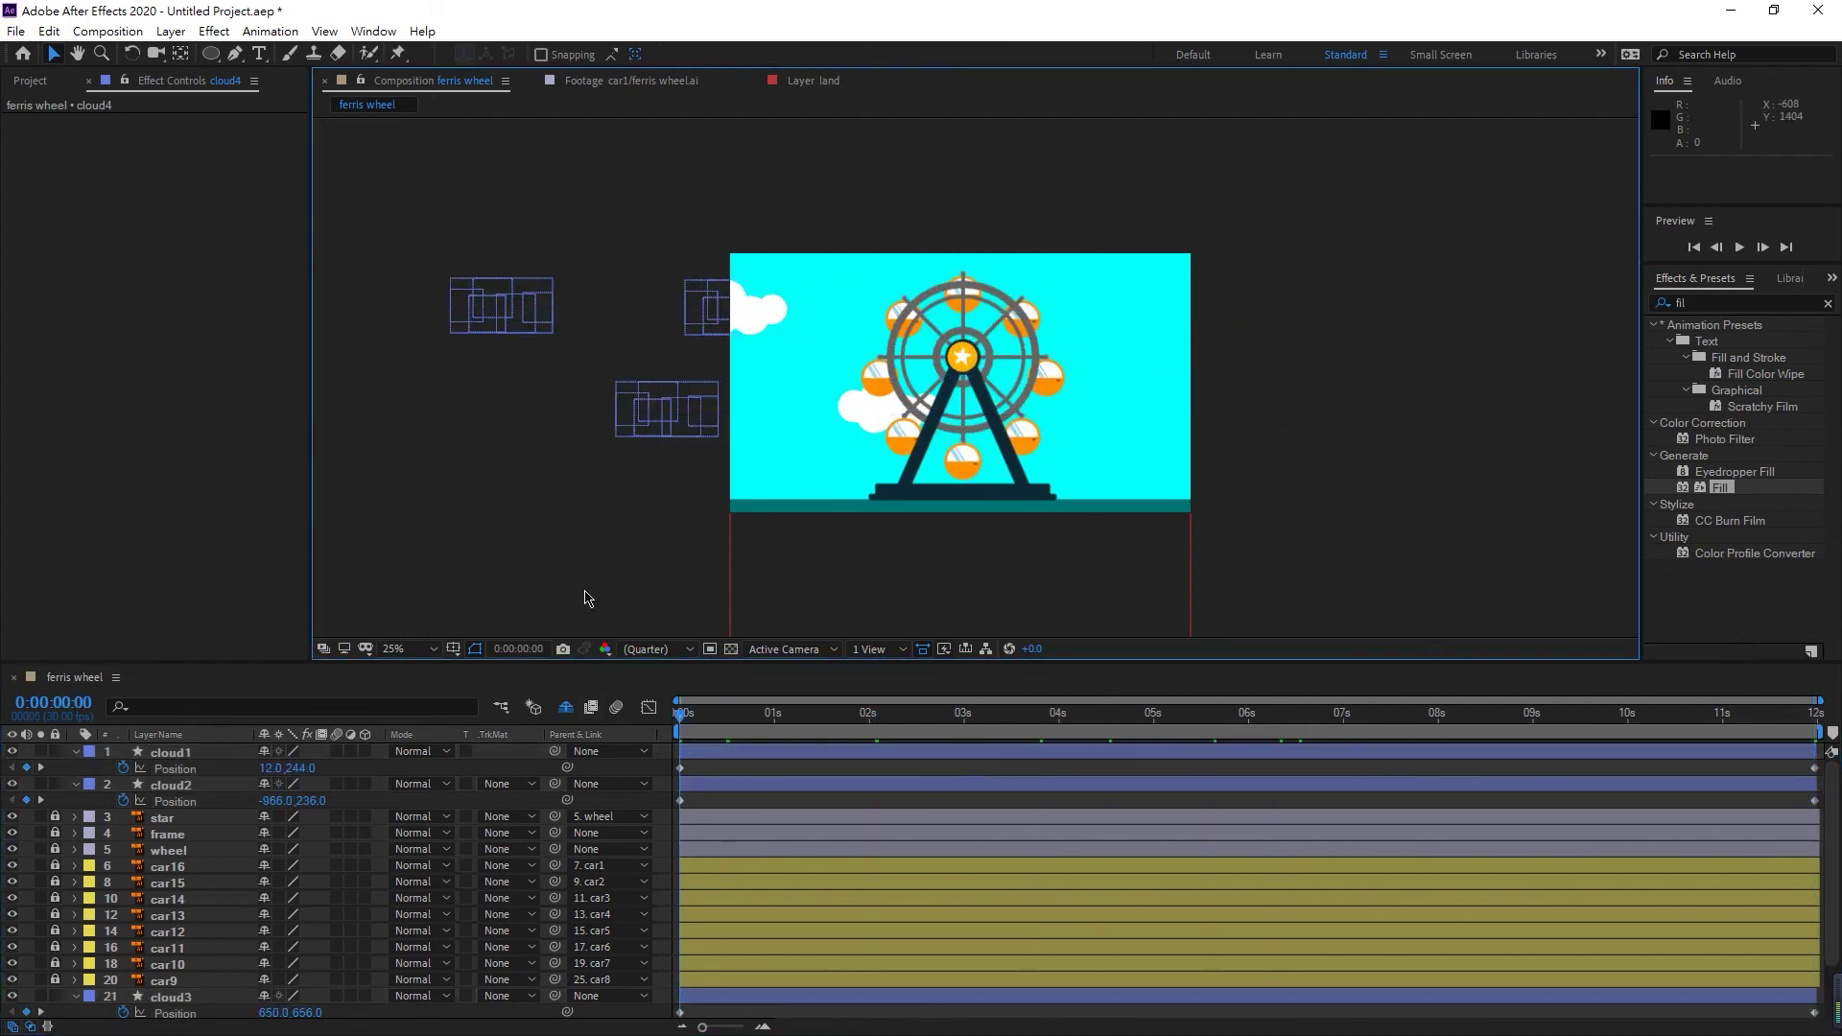
key(space)
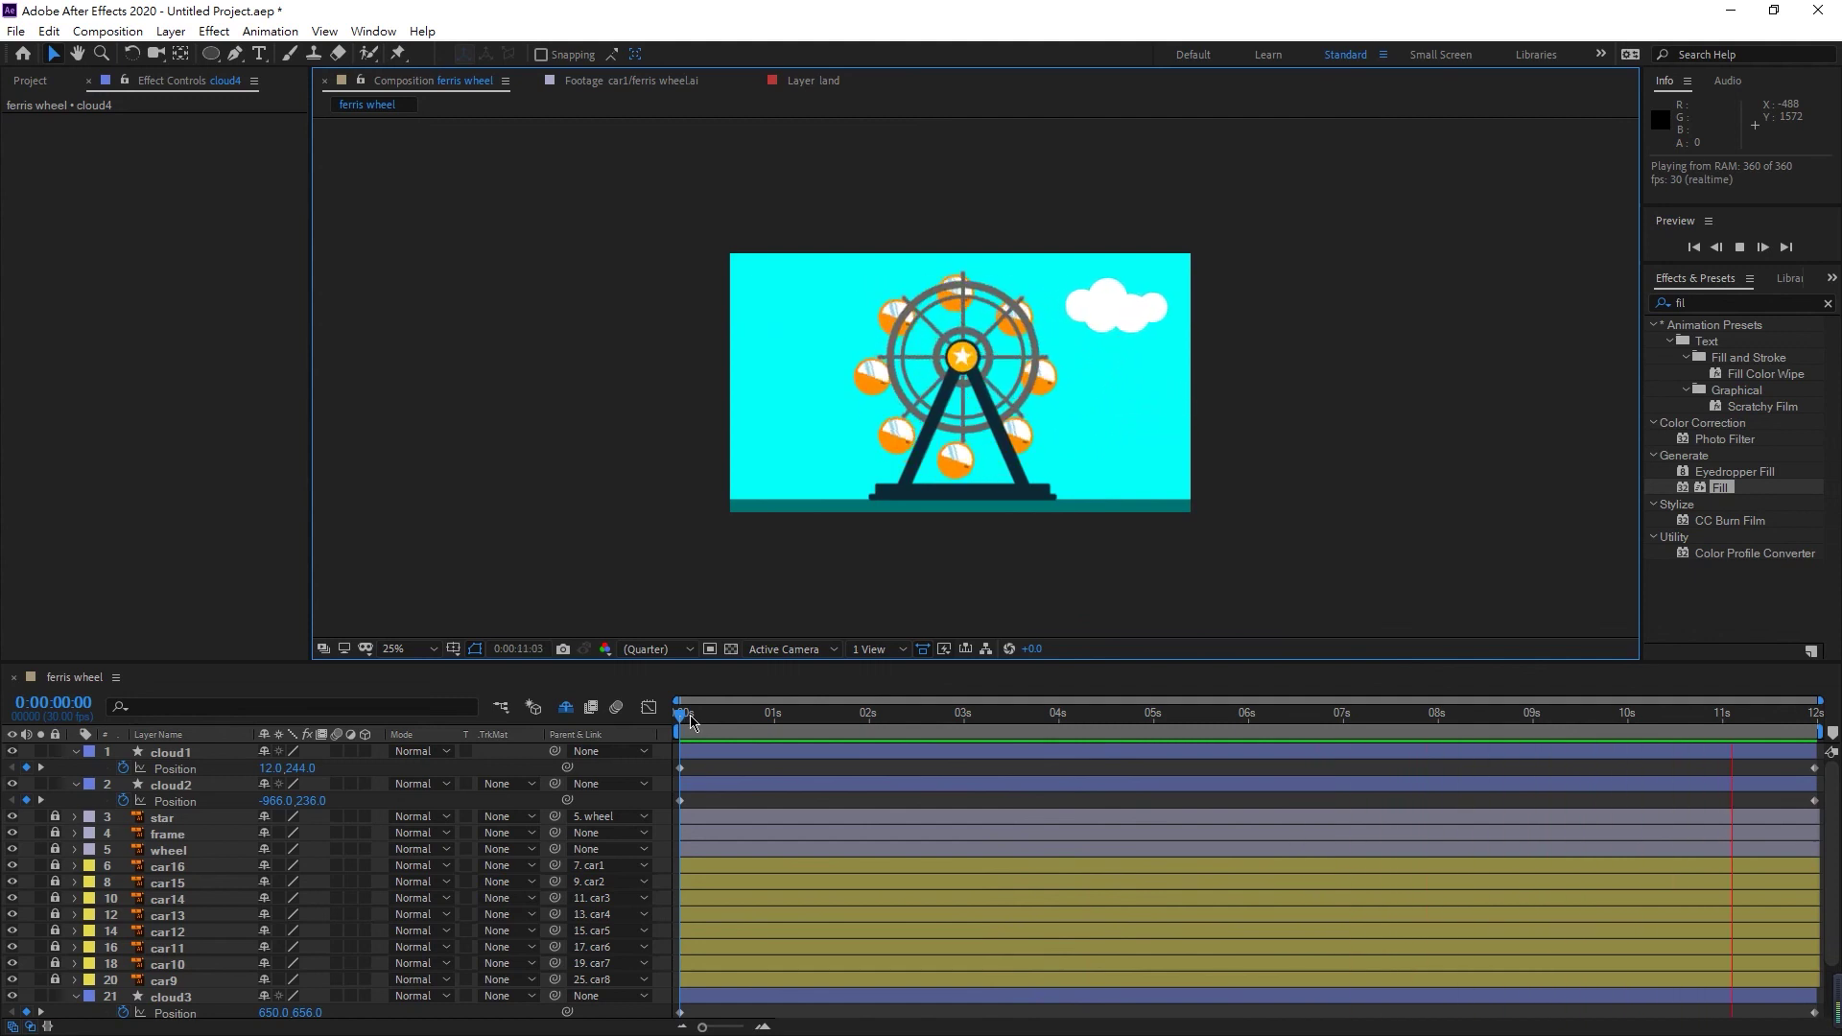
key(space)
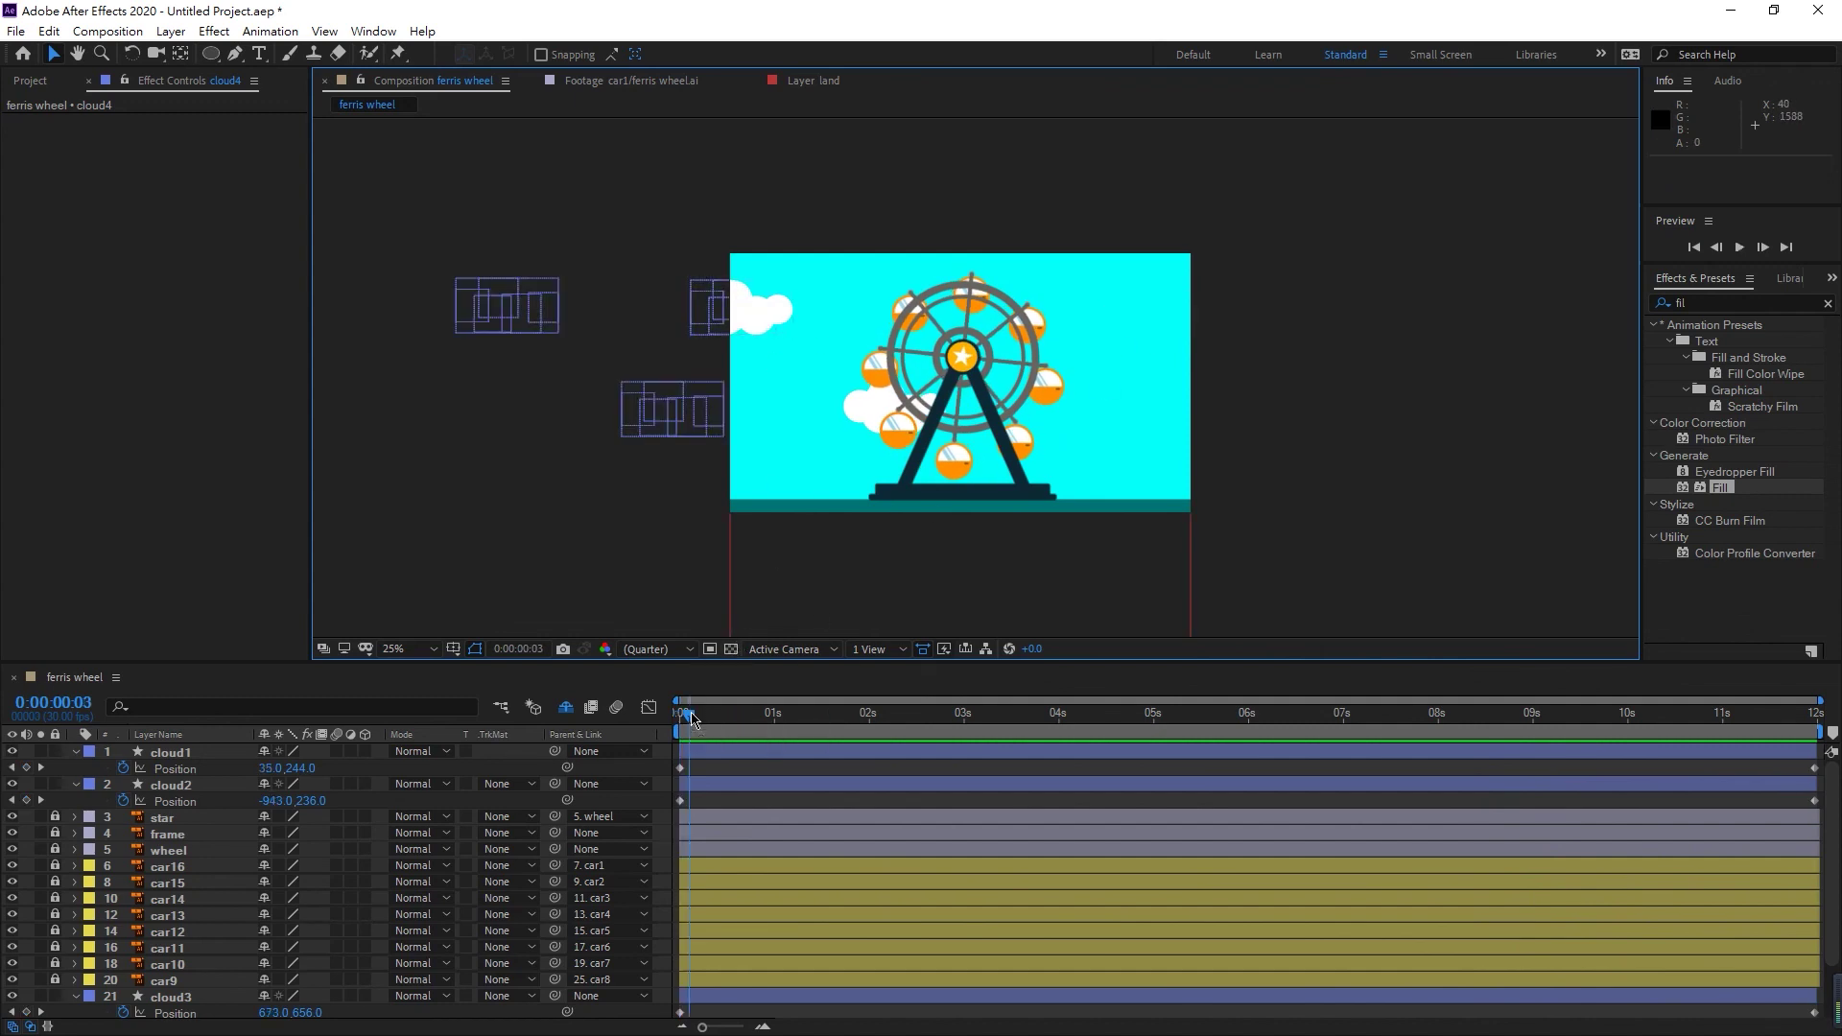
mouse_move(693, 719)
mouse_down()
mouse_move(794, 717)
mouse_move(672, 721)
mouse_up()
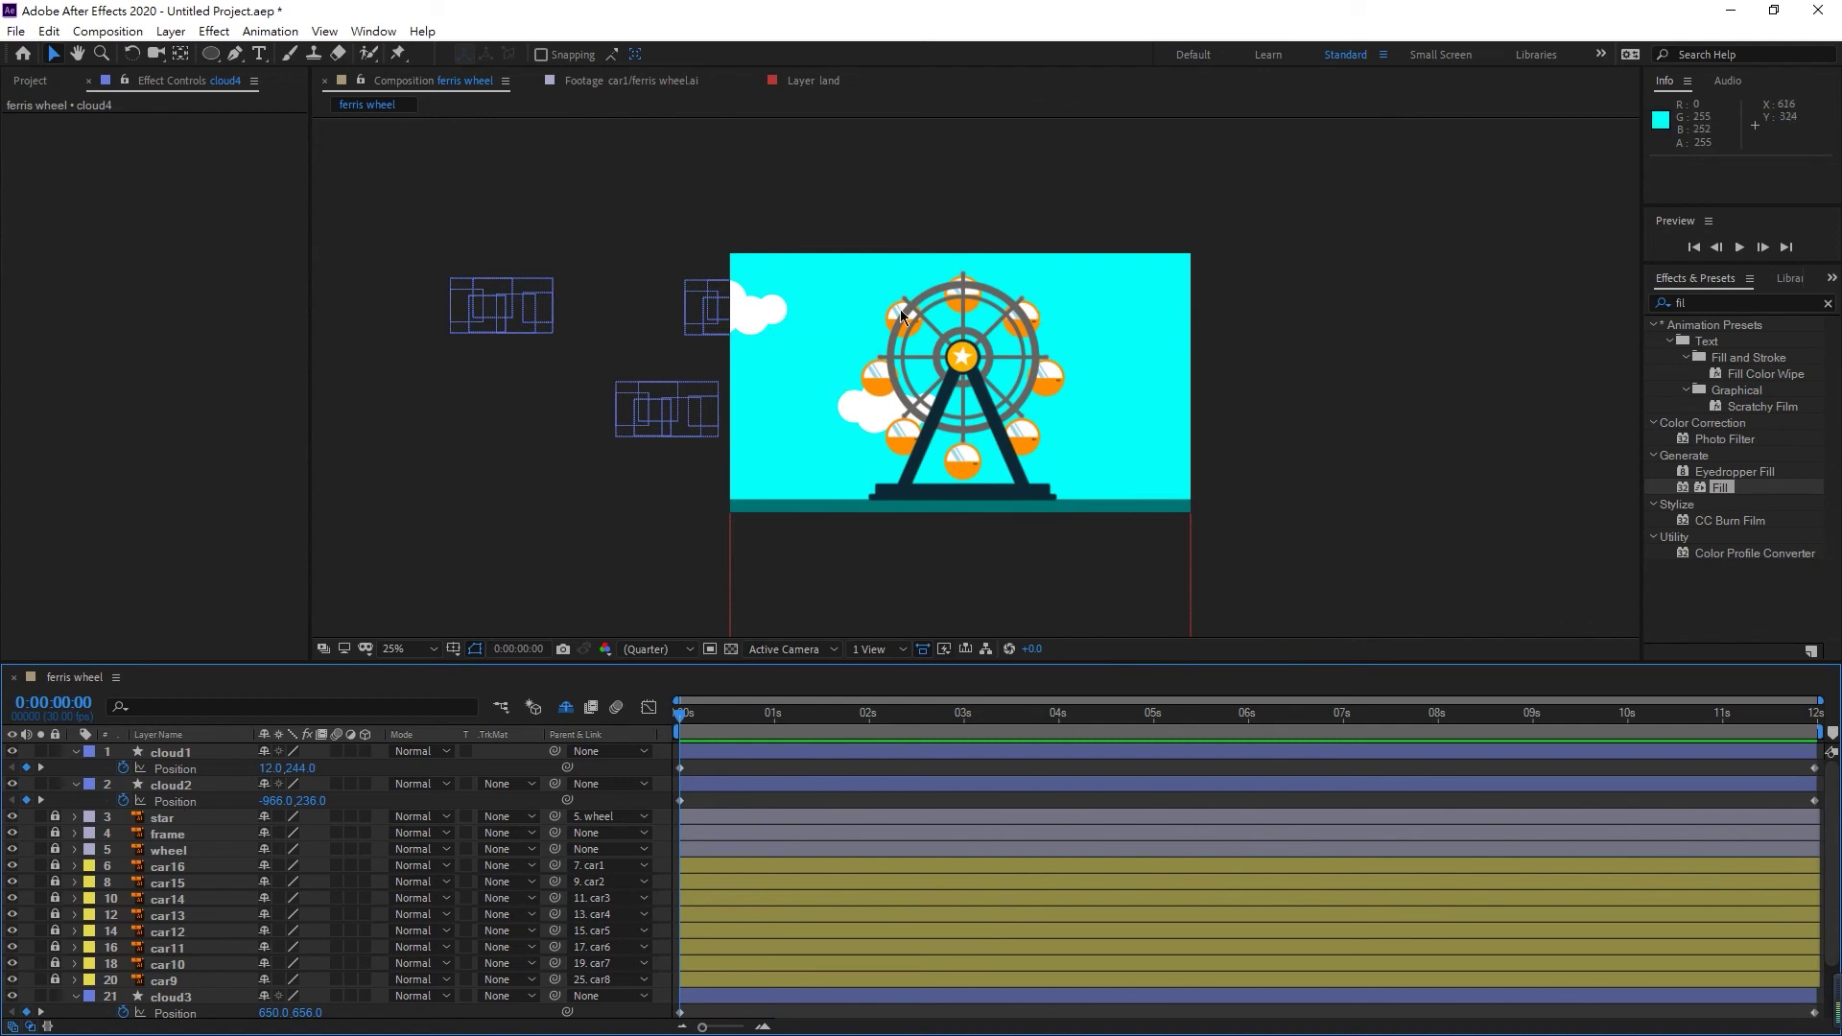
- Collapse the four cloud layers' properties and reduce the timeline's height to give the composition view more room
click(74, 767)
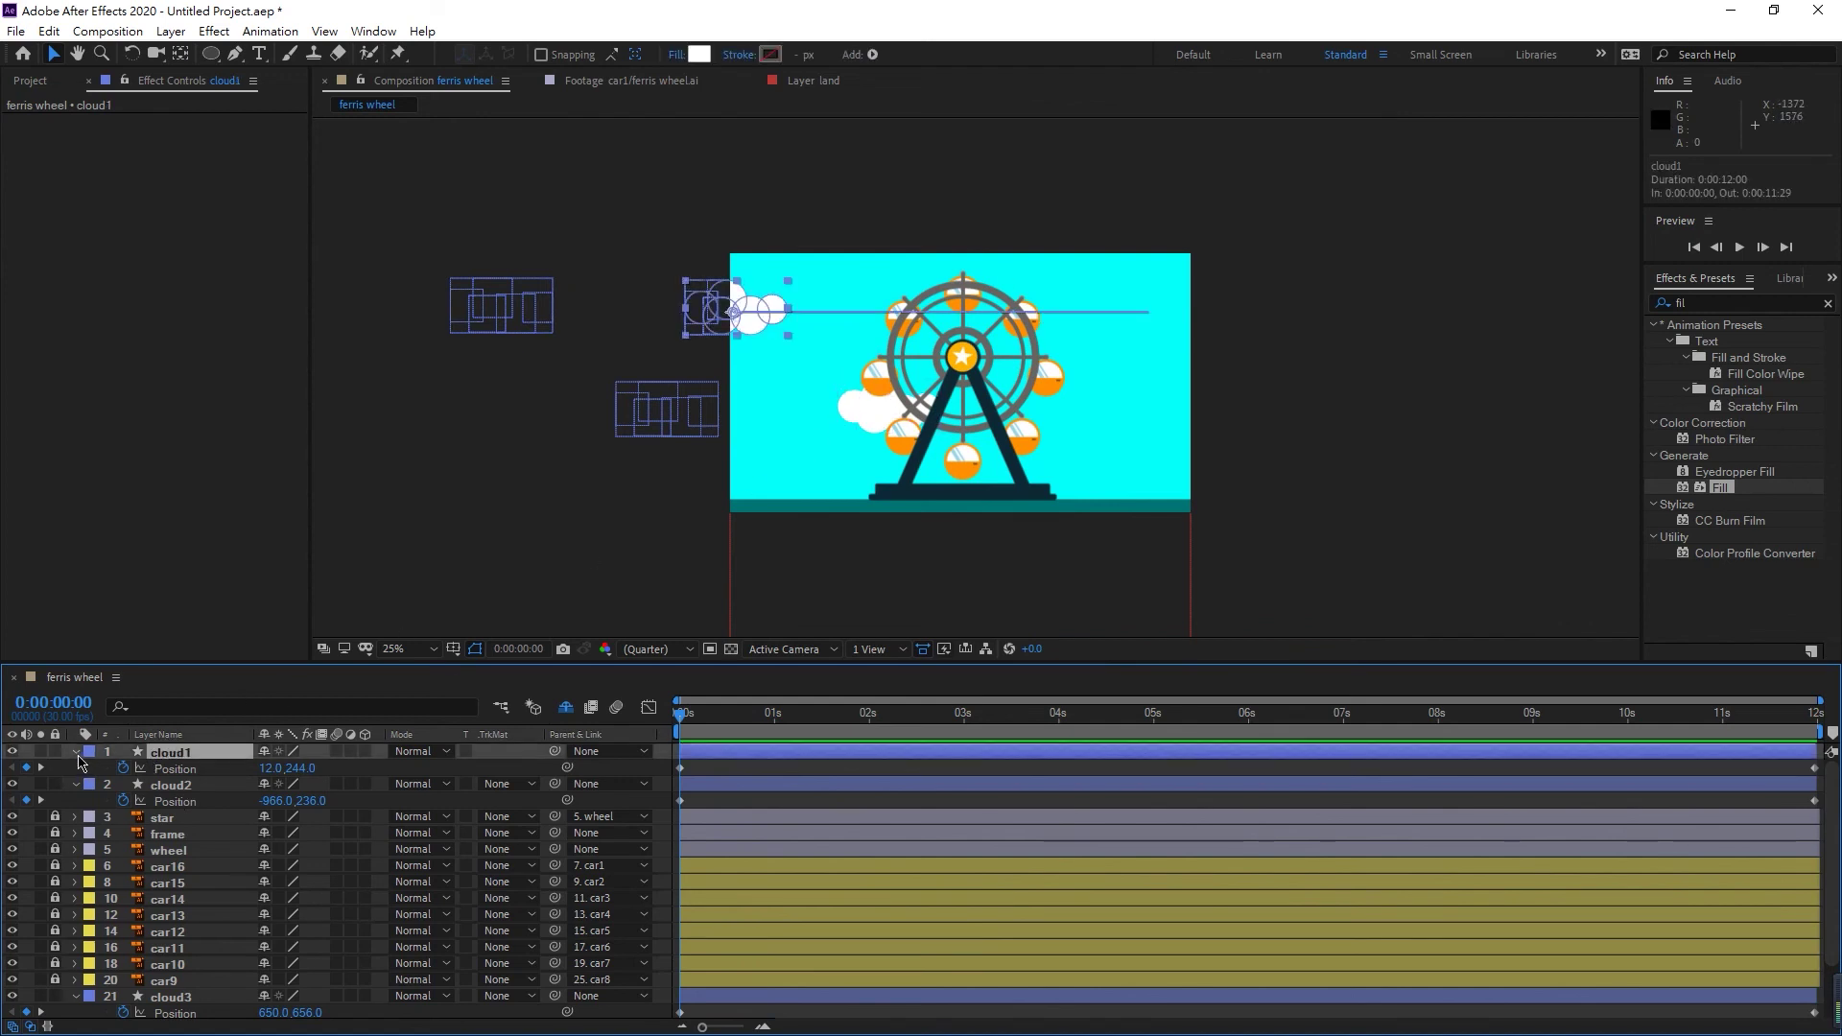
click(75, 752)
click(75, 769)
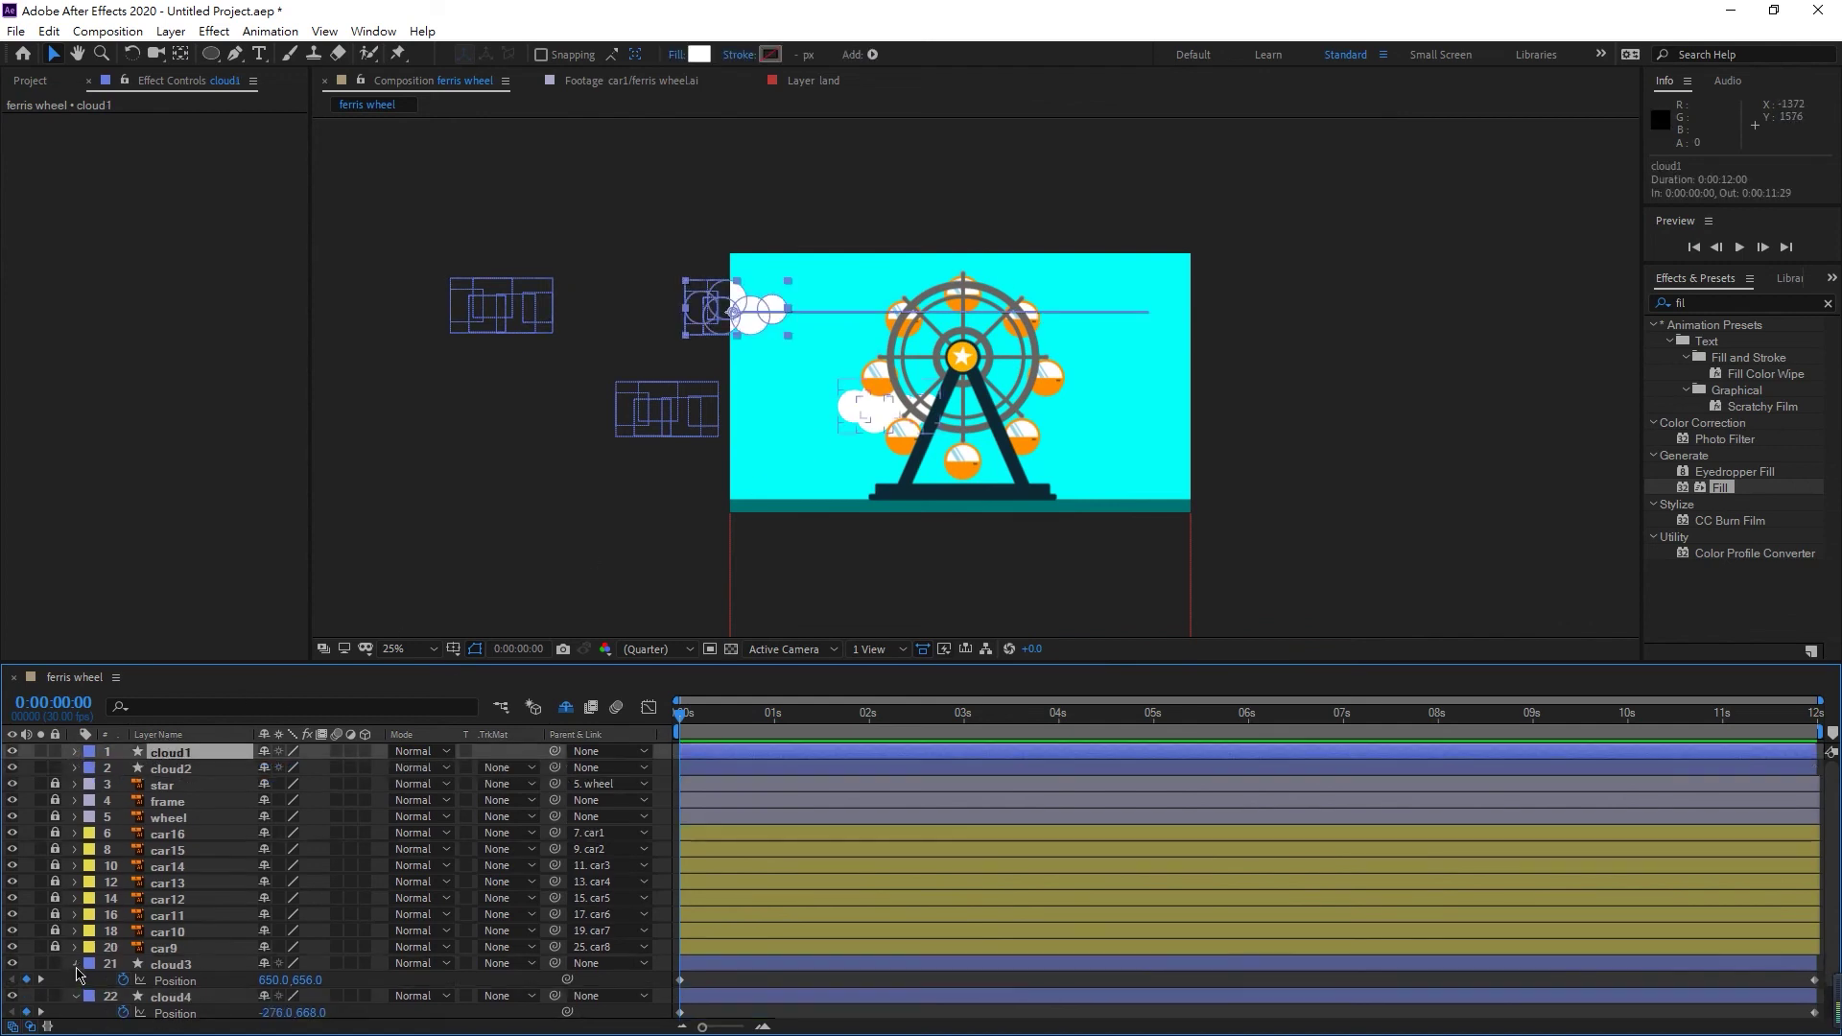
click(75, 965)
click(75, 980)
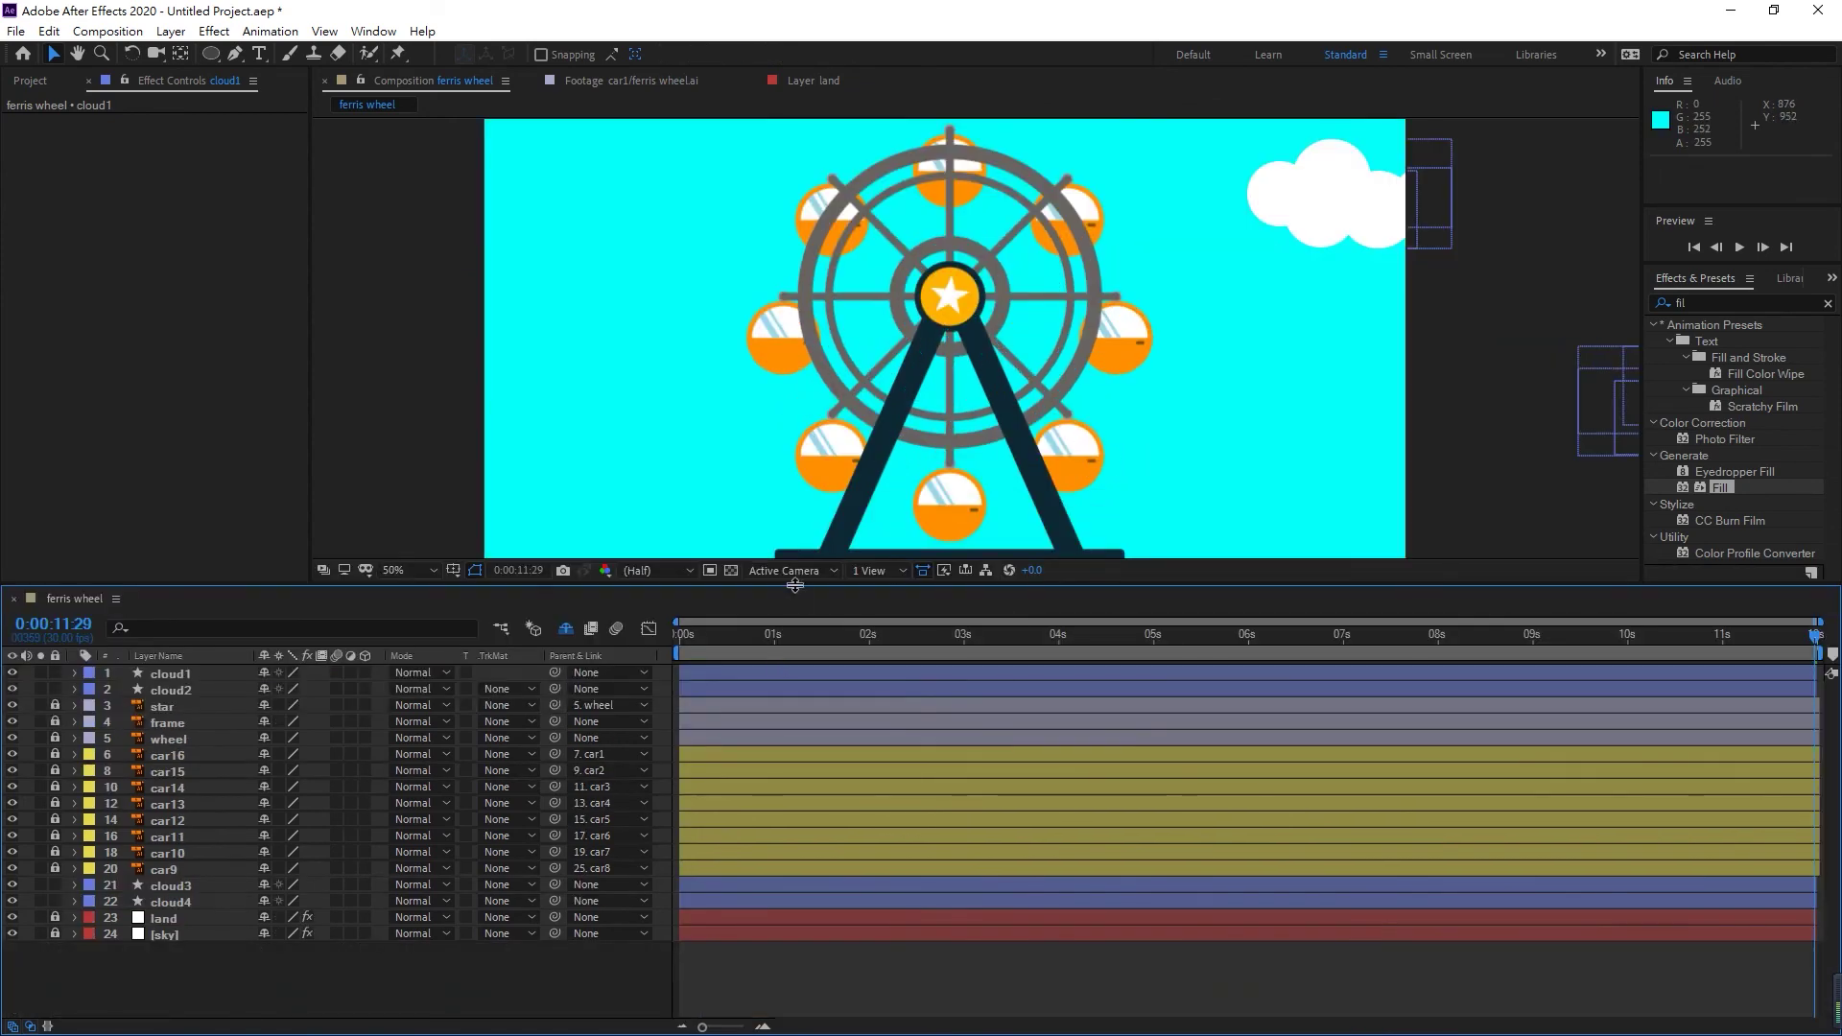
drag(795, 585, 759, 677)
click(393, 589)
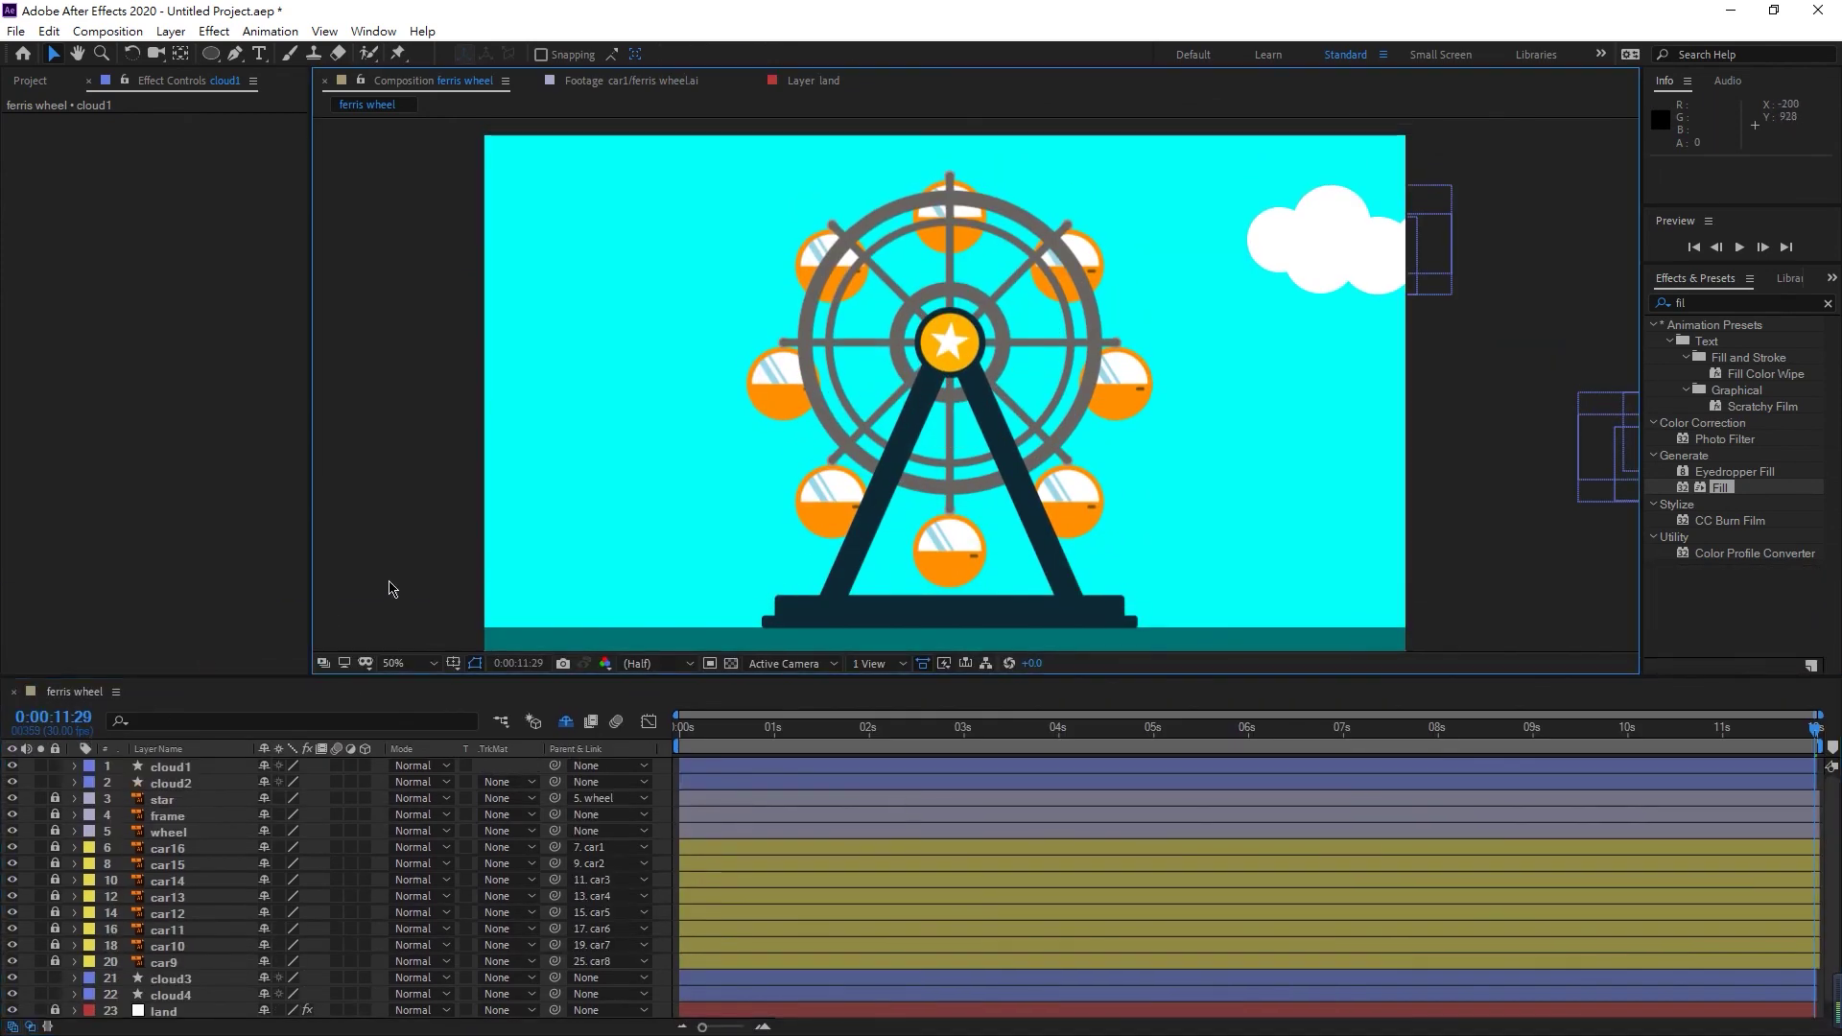
- Add the ferris wheel composition to the Render Queue and set its output module format to QuickTime
click(776, 764)
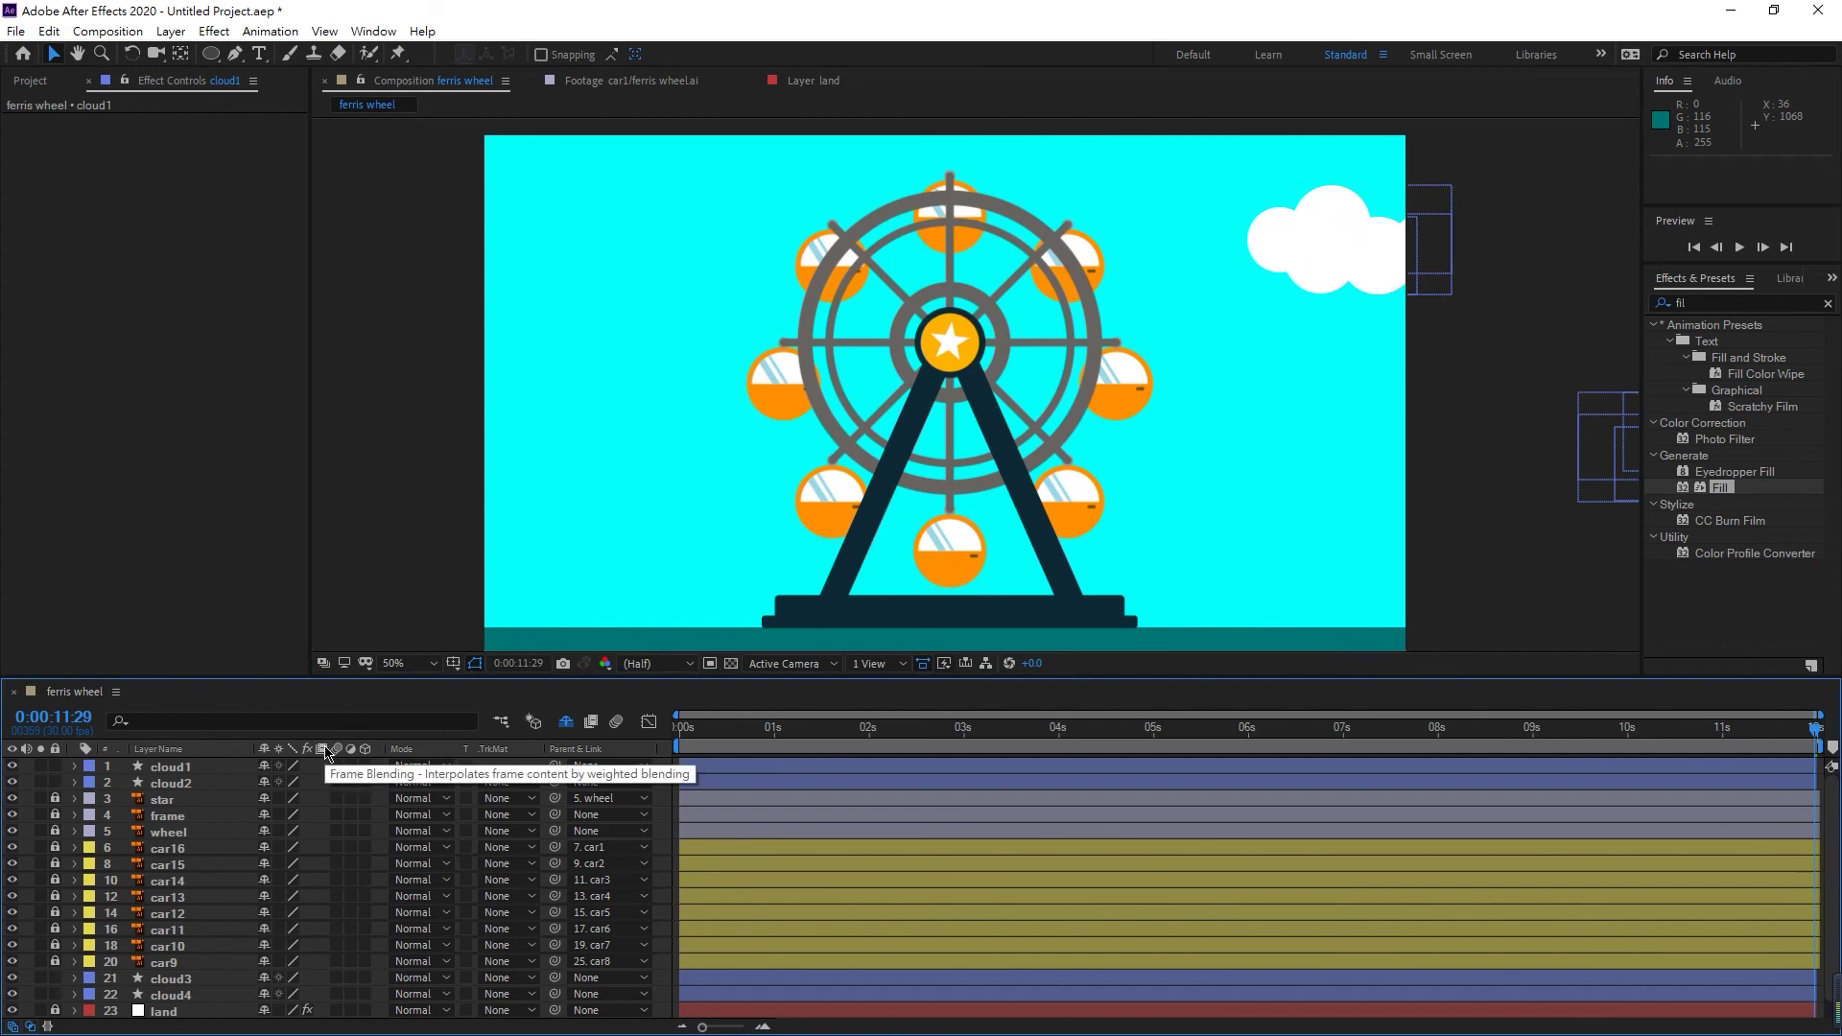
key(ctrl+m)
click(185, 821)
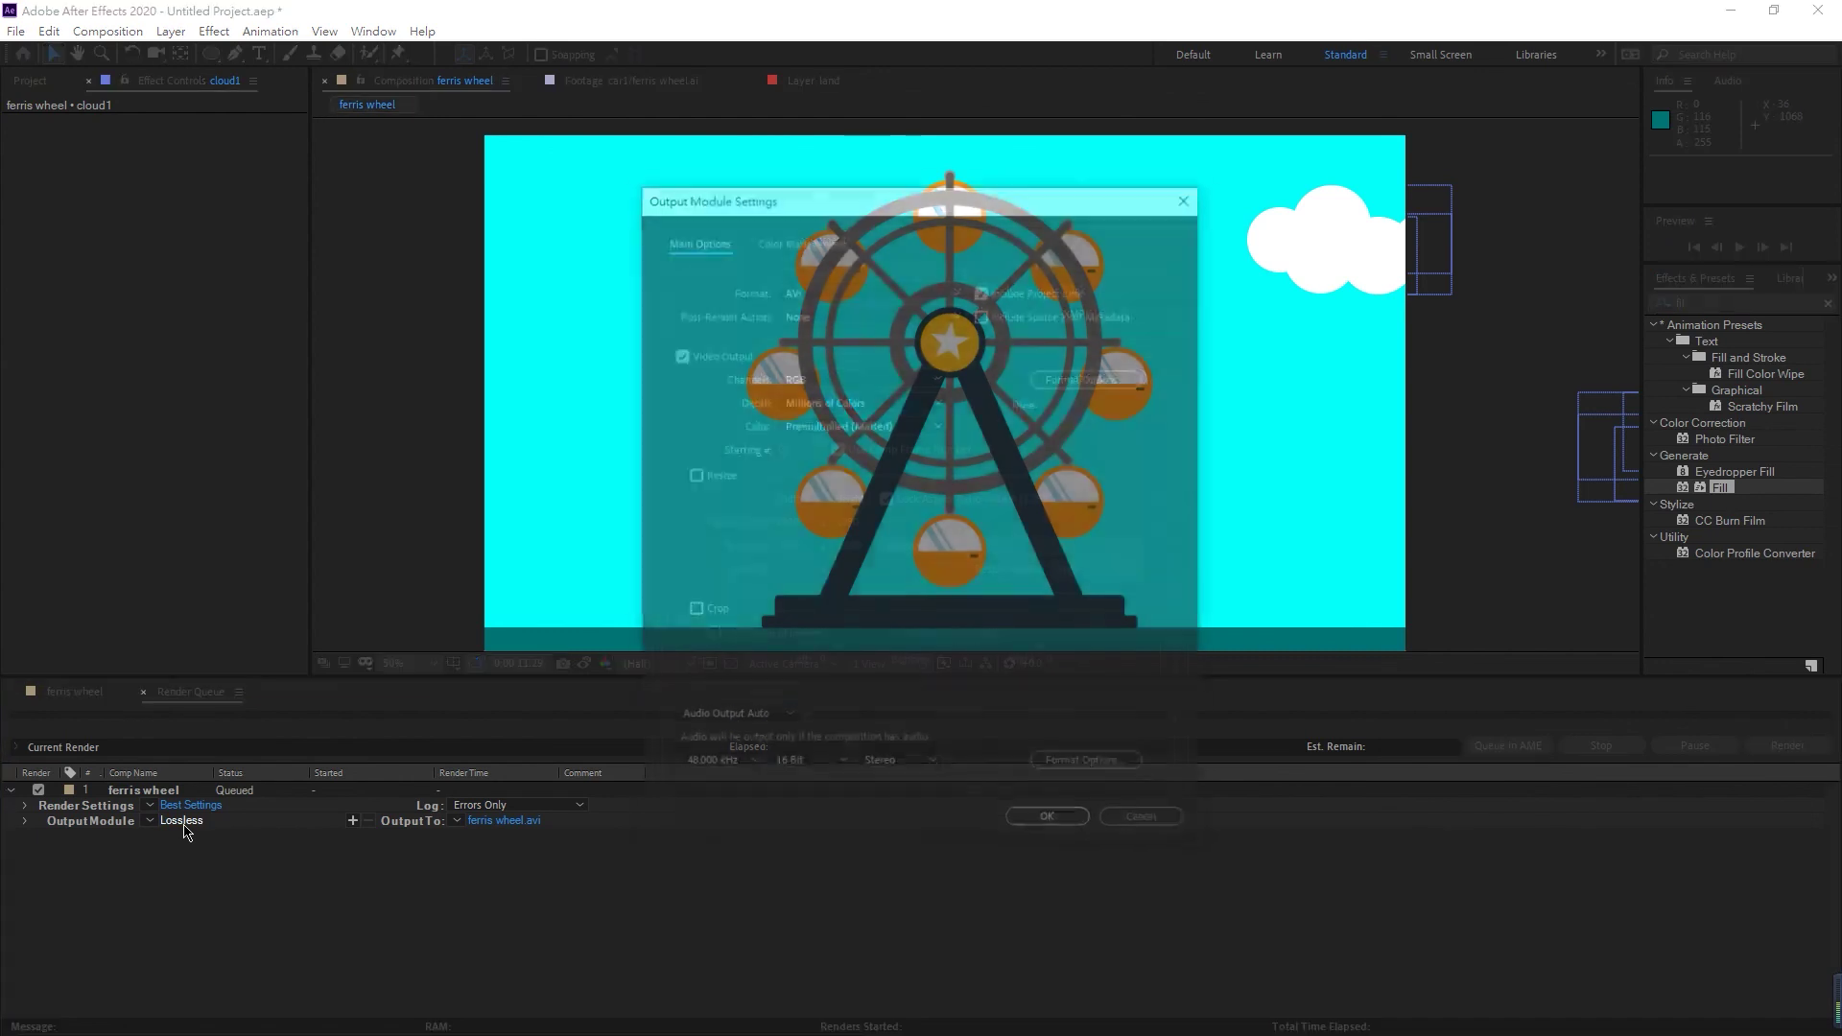
click(873, 287)
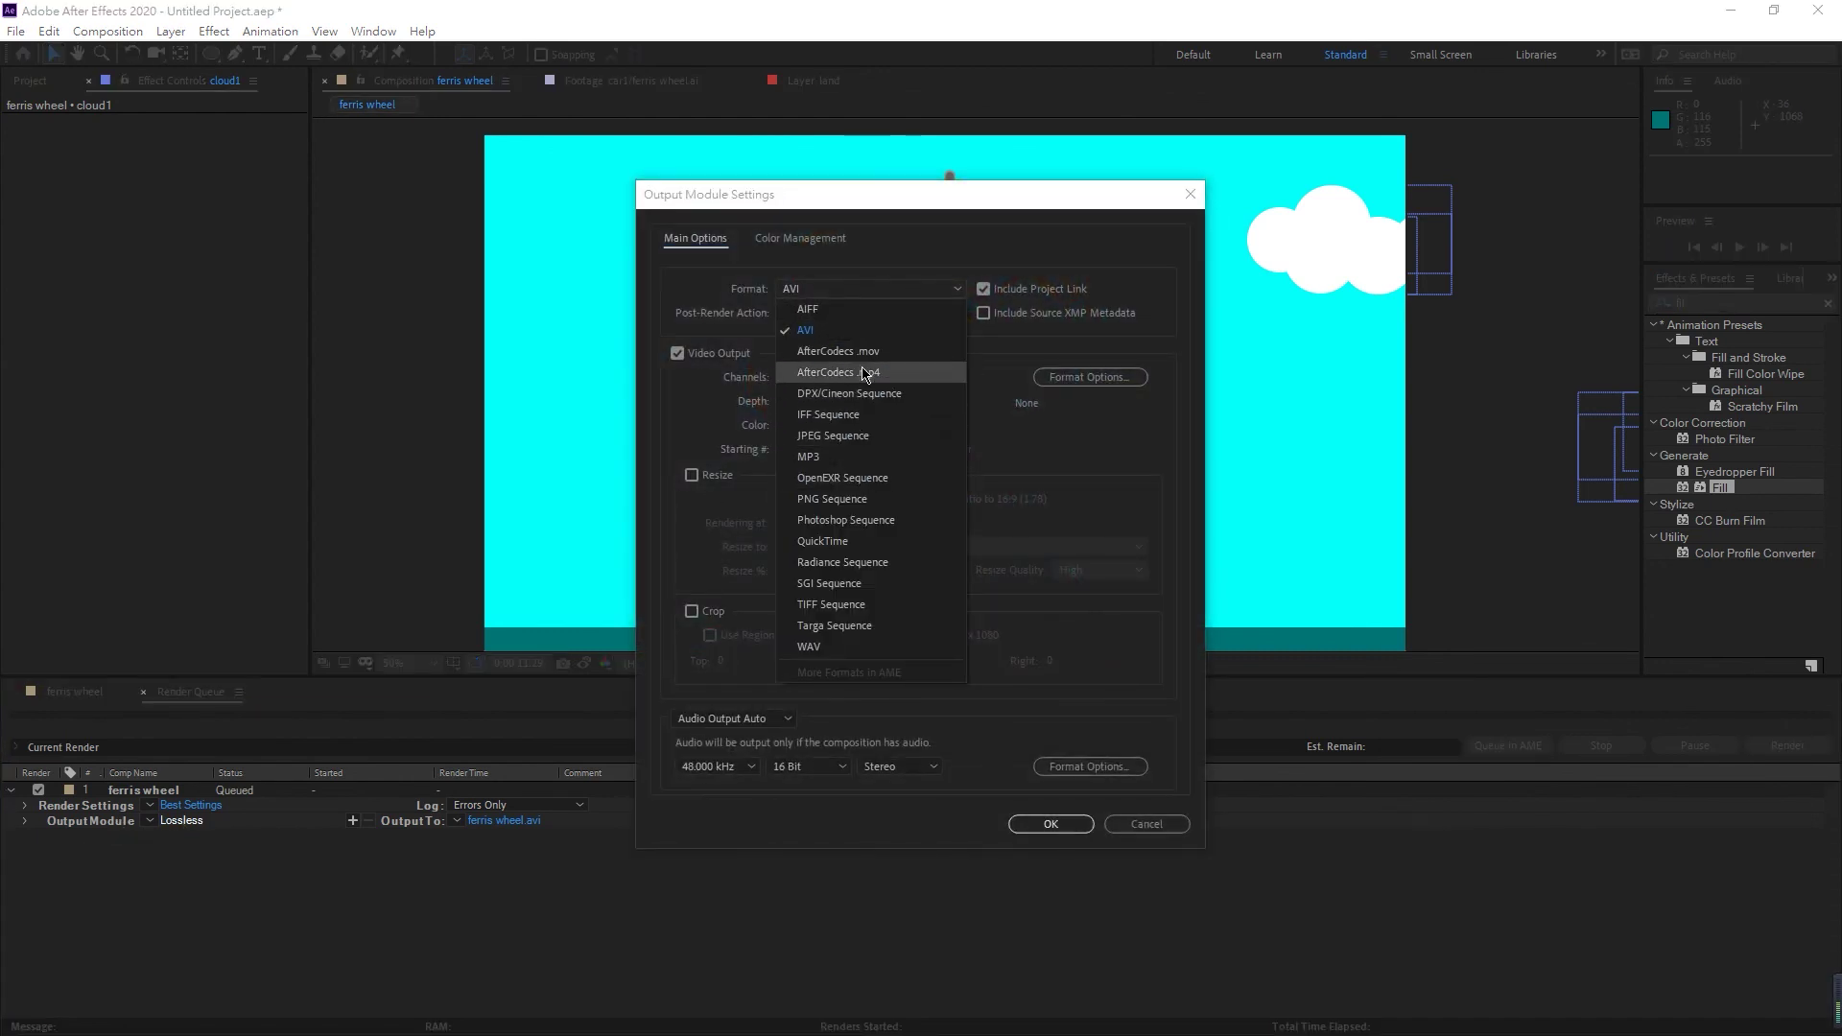
click(864, 542)
- Set the QuickTime video codec to Apple ProRes 422 and accept the output module settings
click(1072, 379)
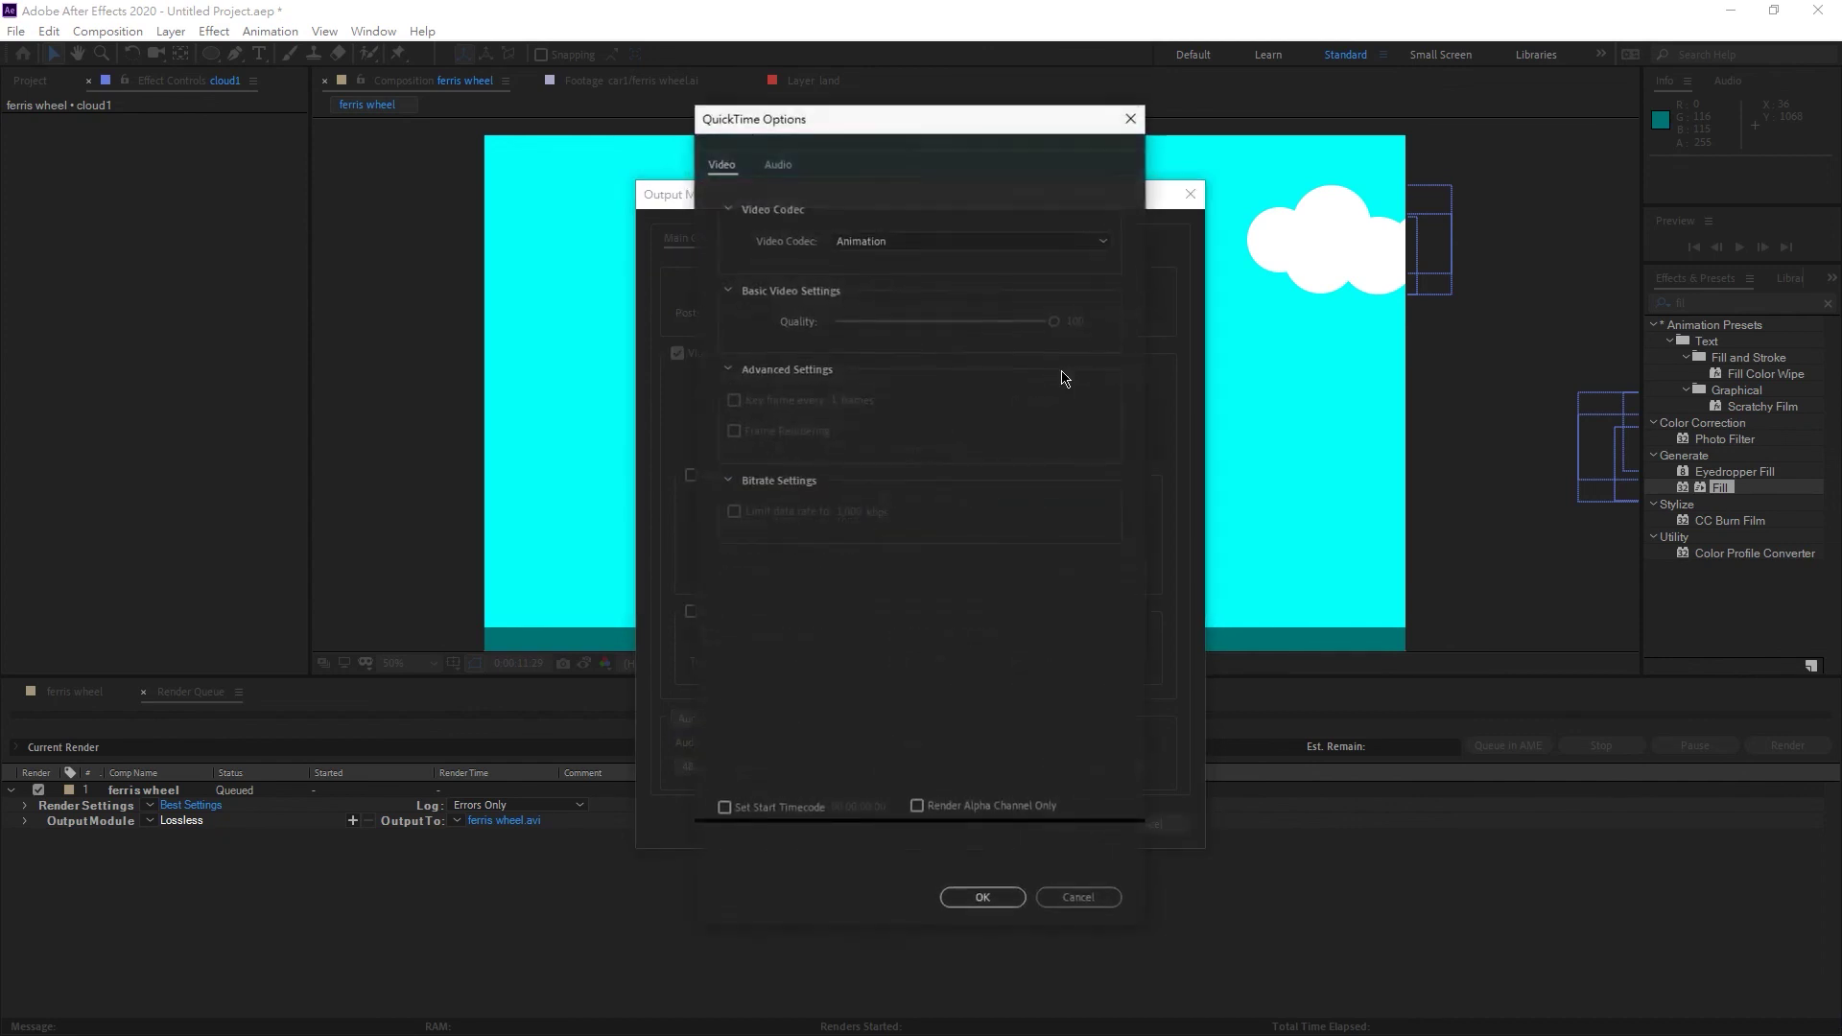
click(887, 242)
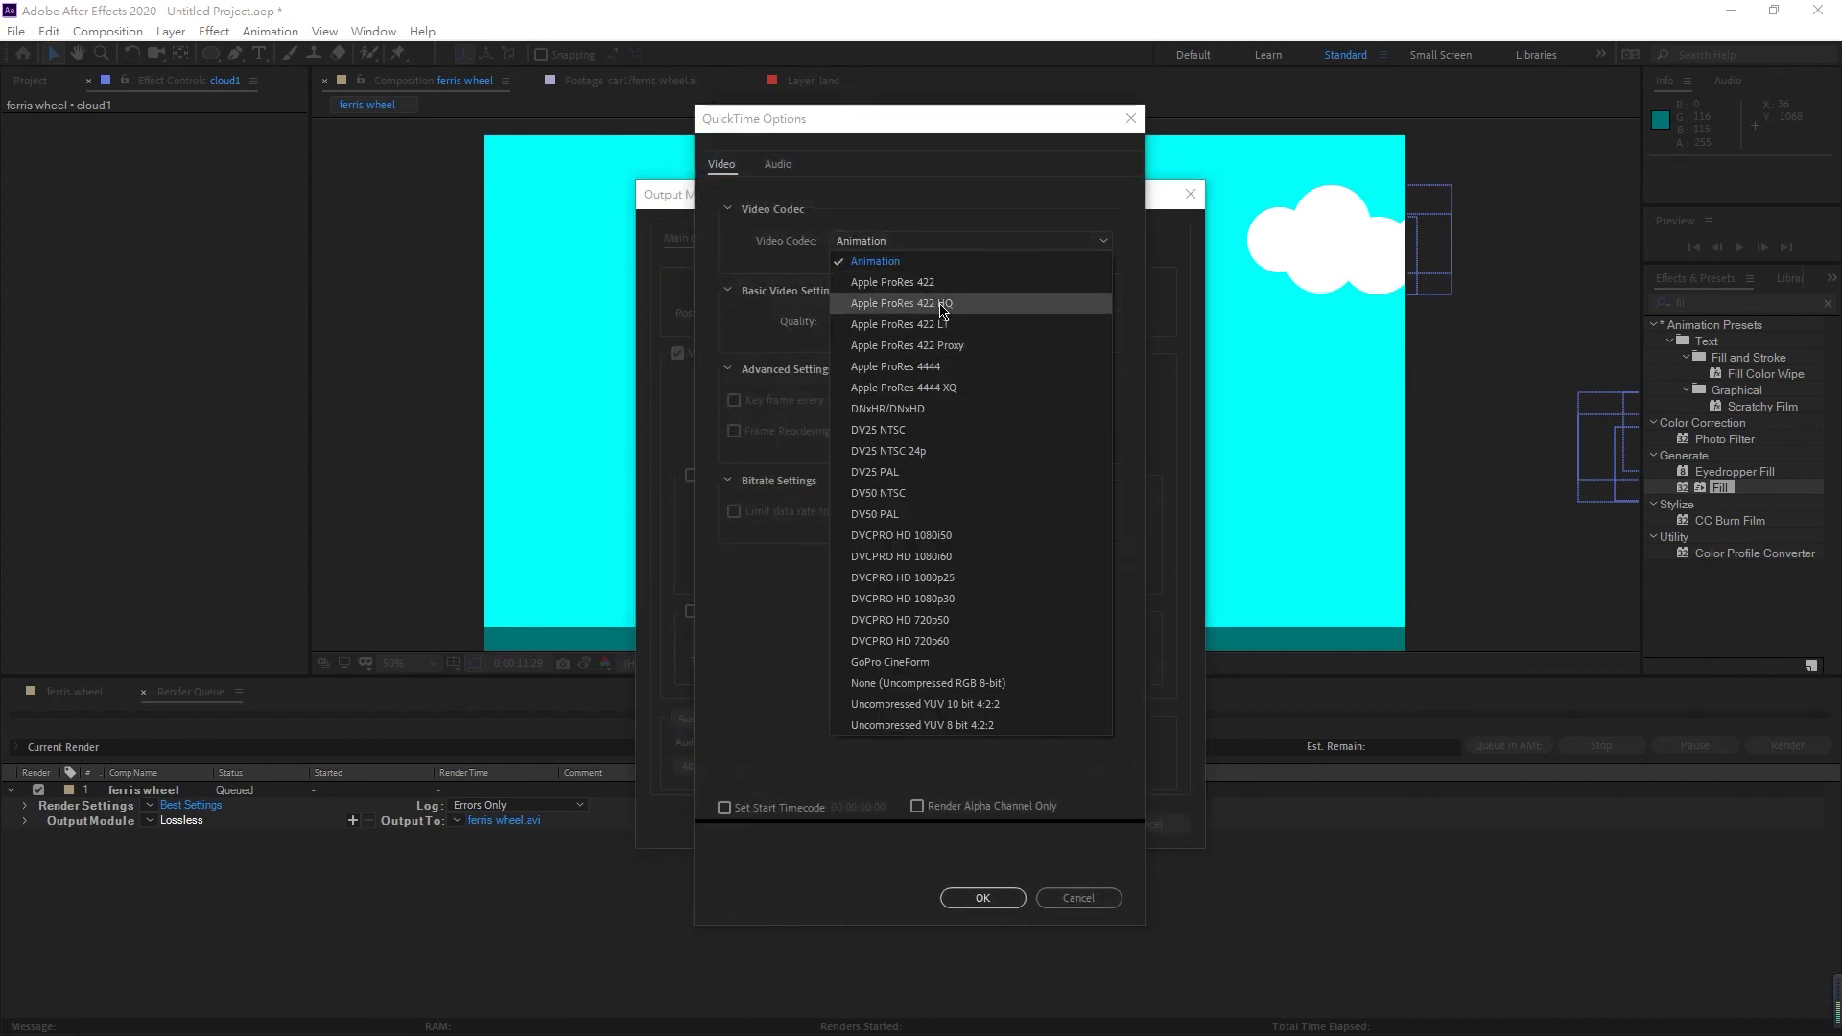
click(921, 283)
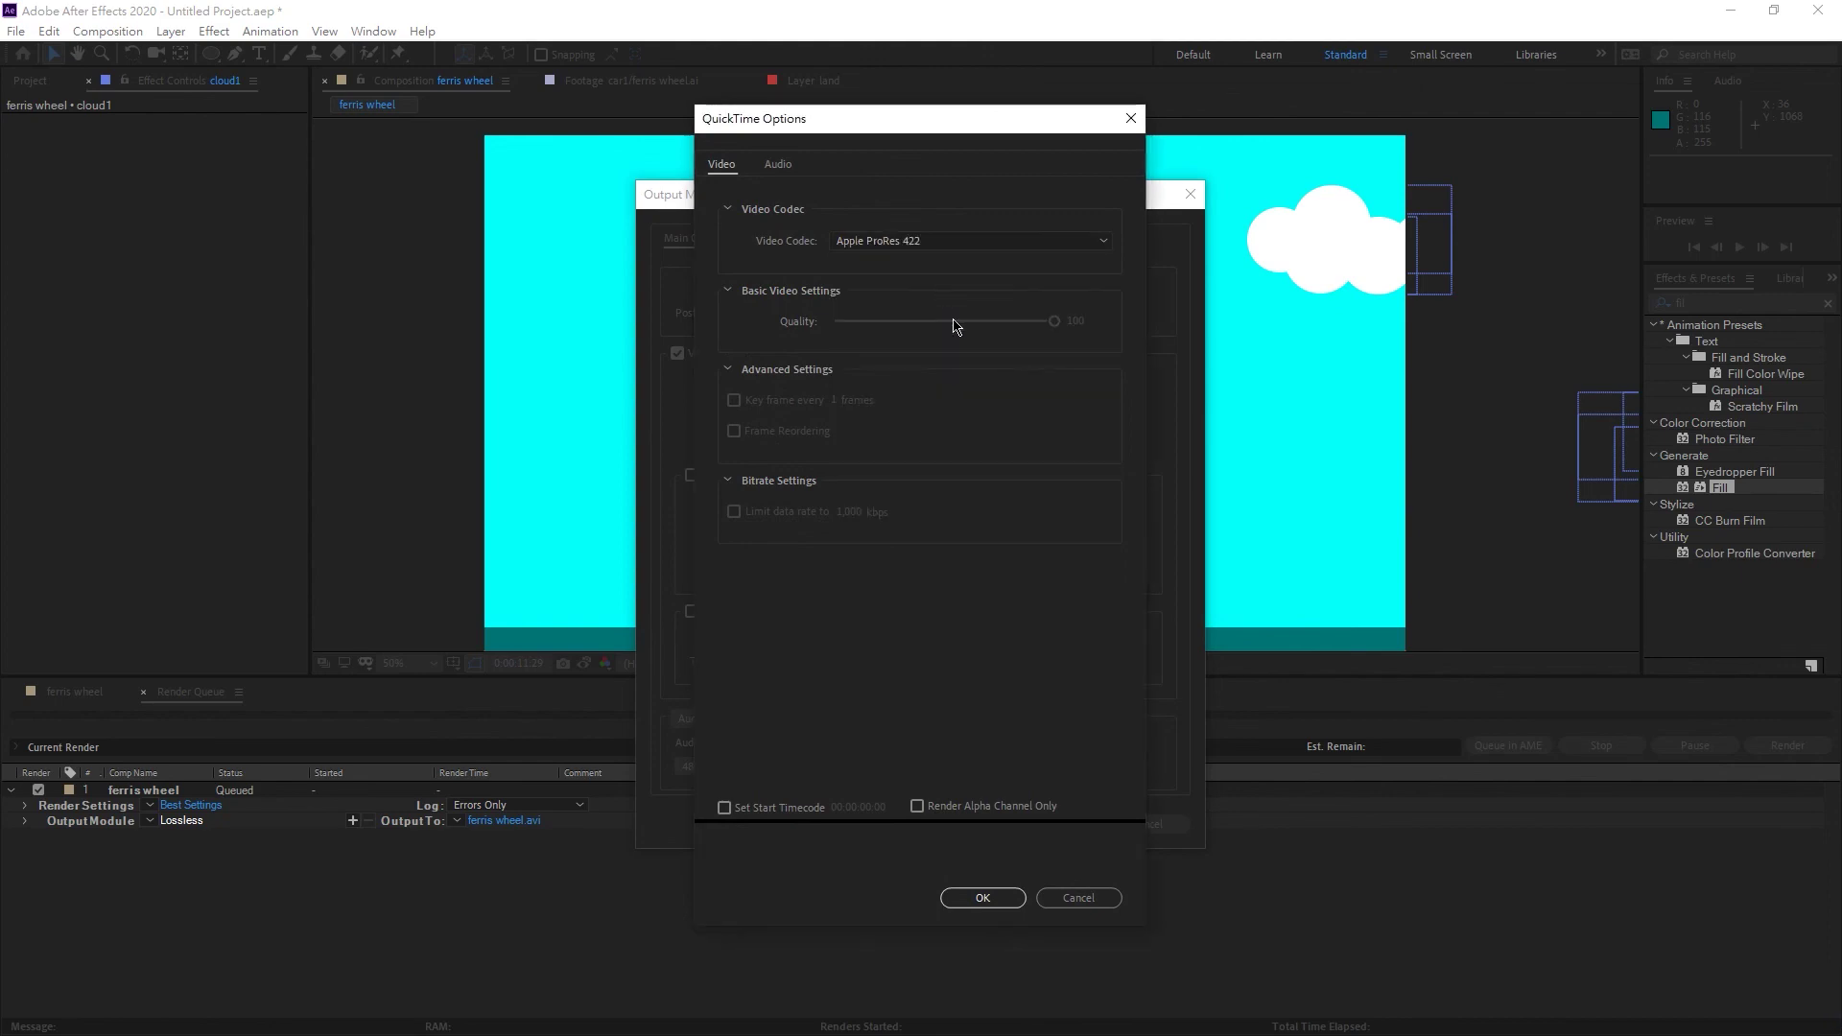
click(1007, 898)
click(1051, 824)
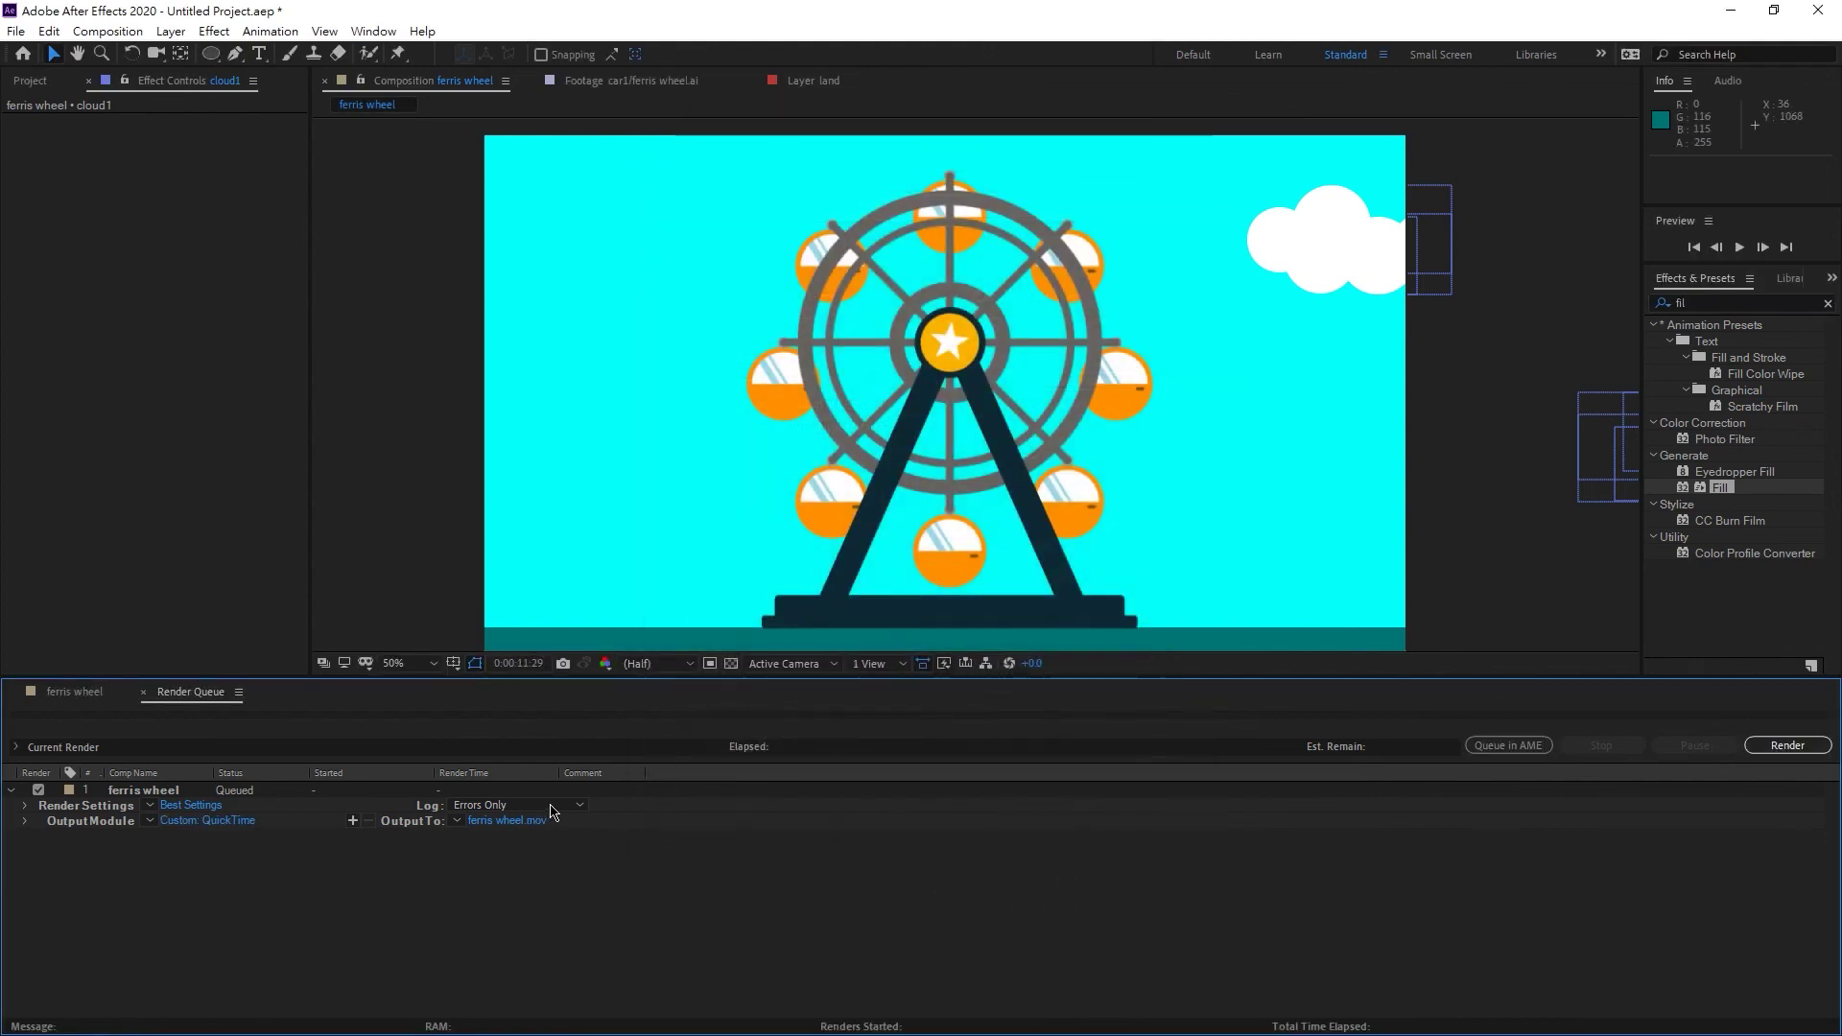
- Open the render's output destination dialog and copy the Ferris Wheel folder's path from File Explorer
click(528, 822)
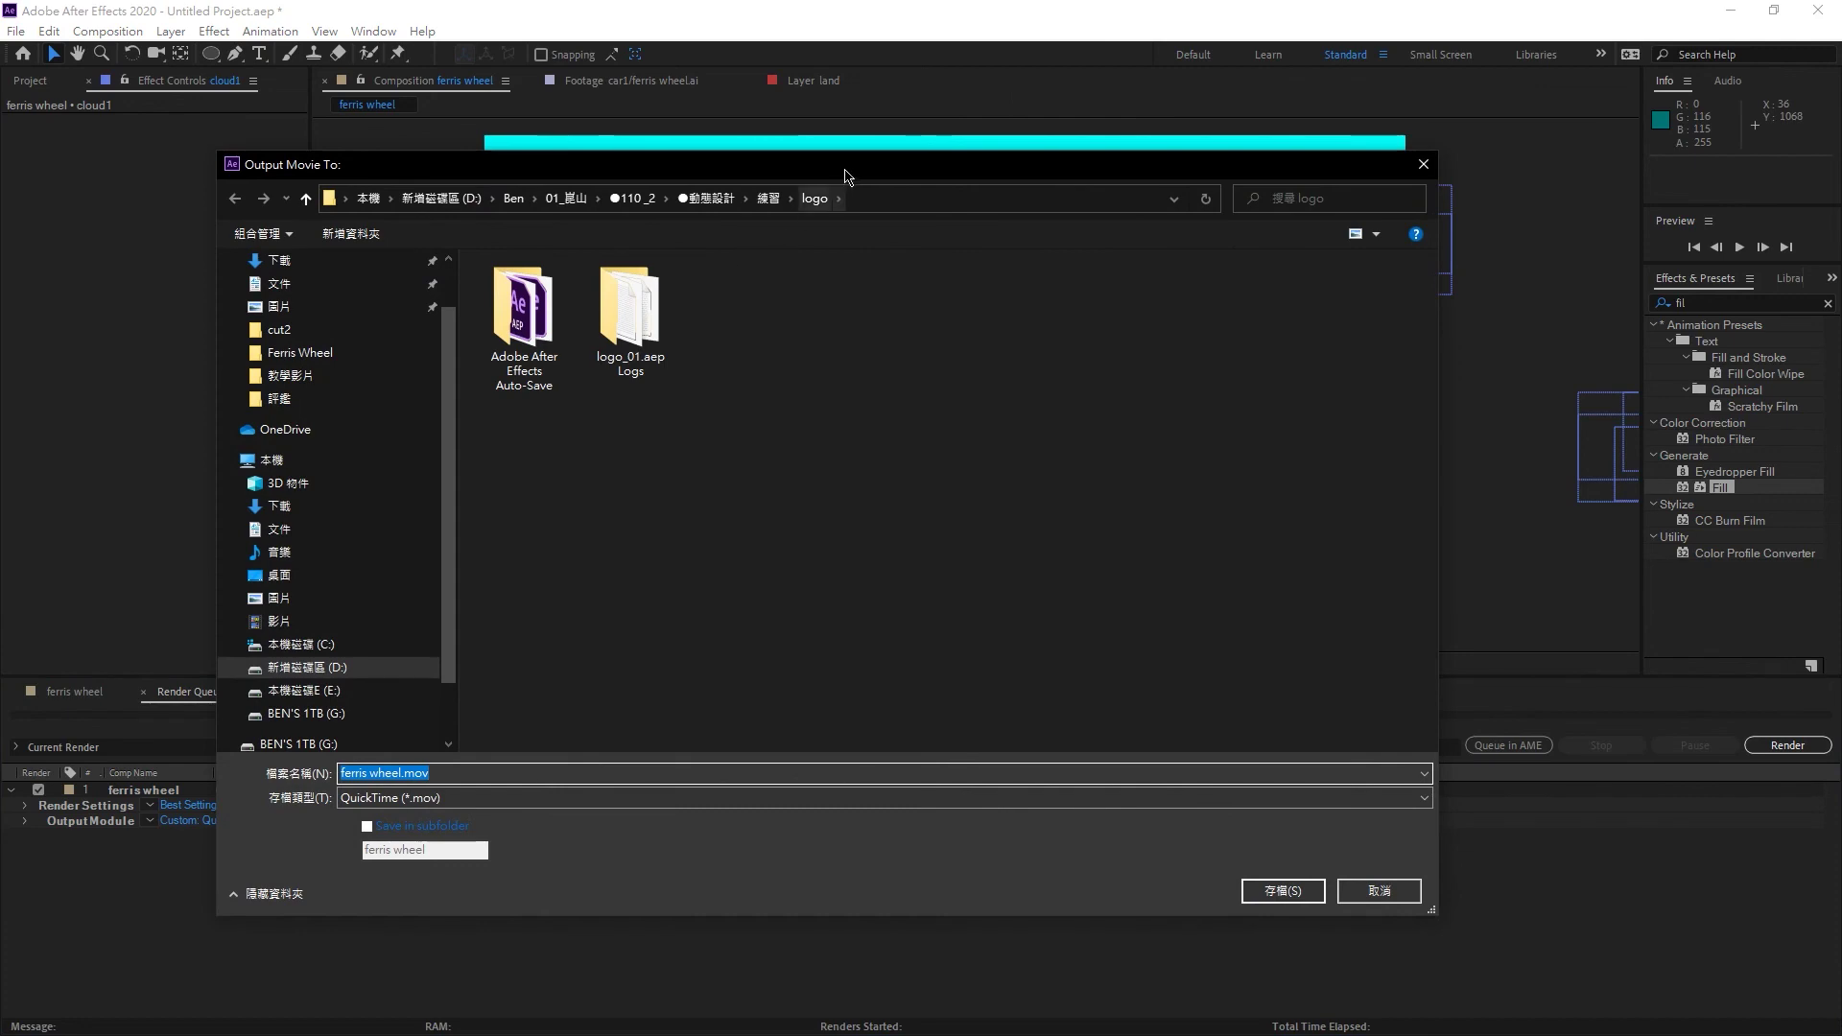
drag(844, 175, 933, 150)
key(alt+Tab)
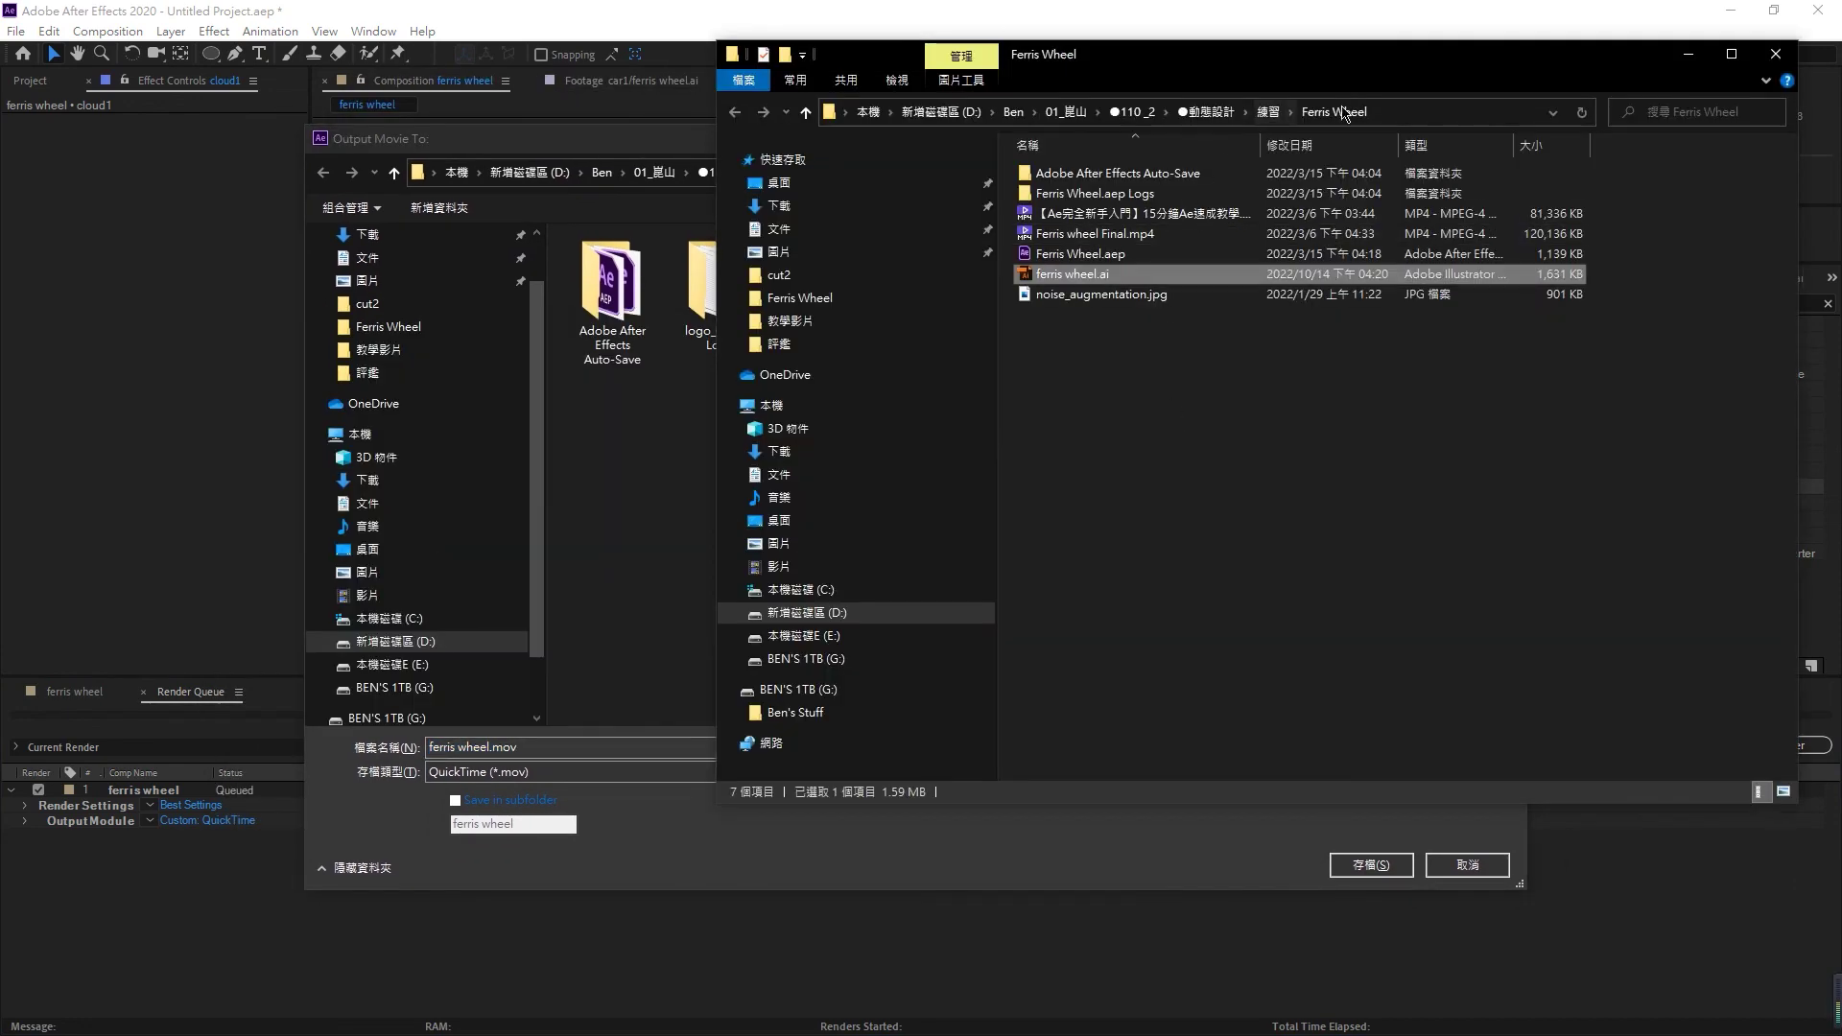
click(1343, 114)
key(ctrl+c)
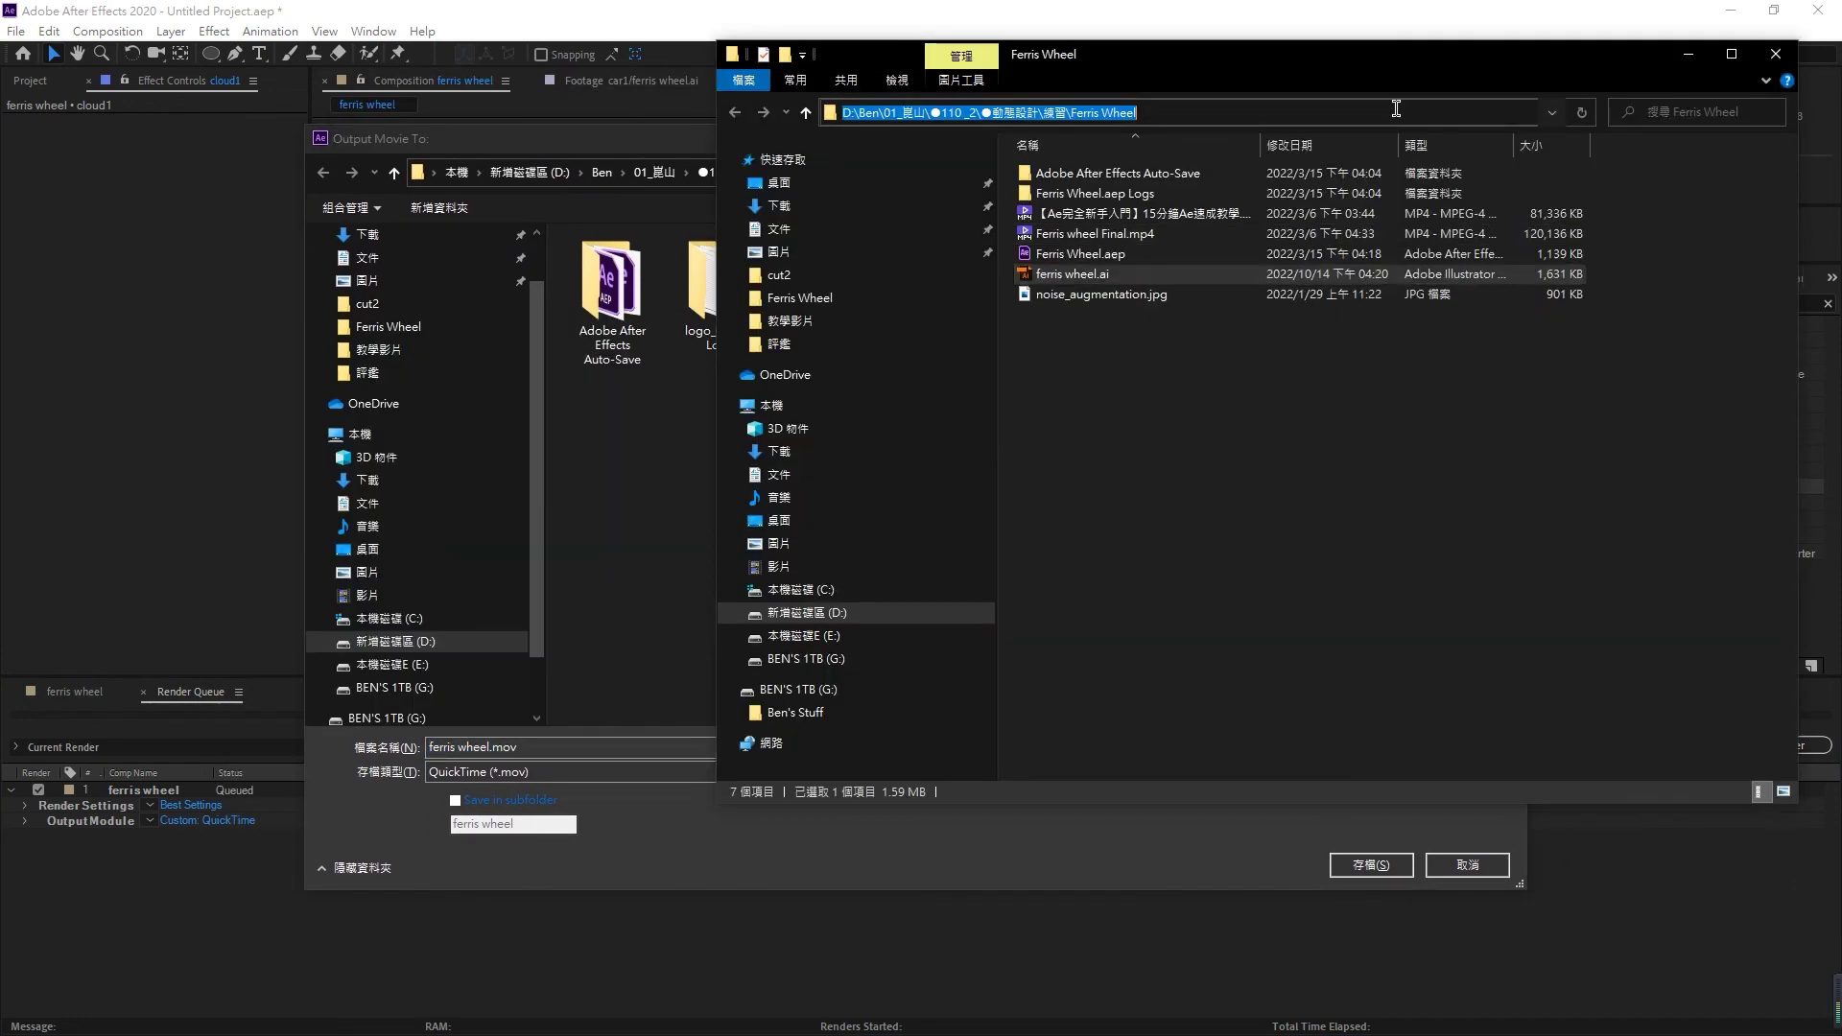
- Set the output destination to the copied Ferris Wheel folder path, save as ferris wheel.mov, and start the render
key(alt+Tab)
click(995, 180)
key(ctrl+v)
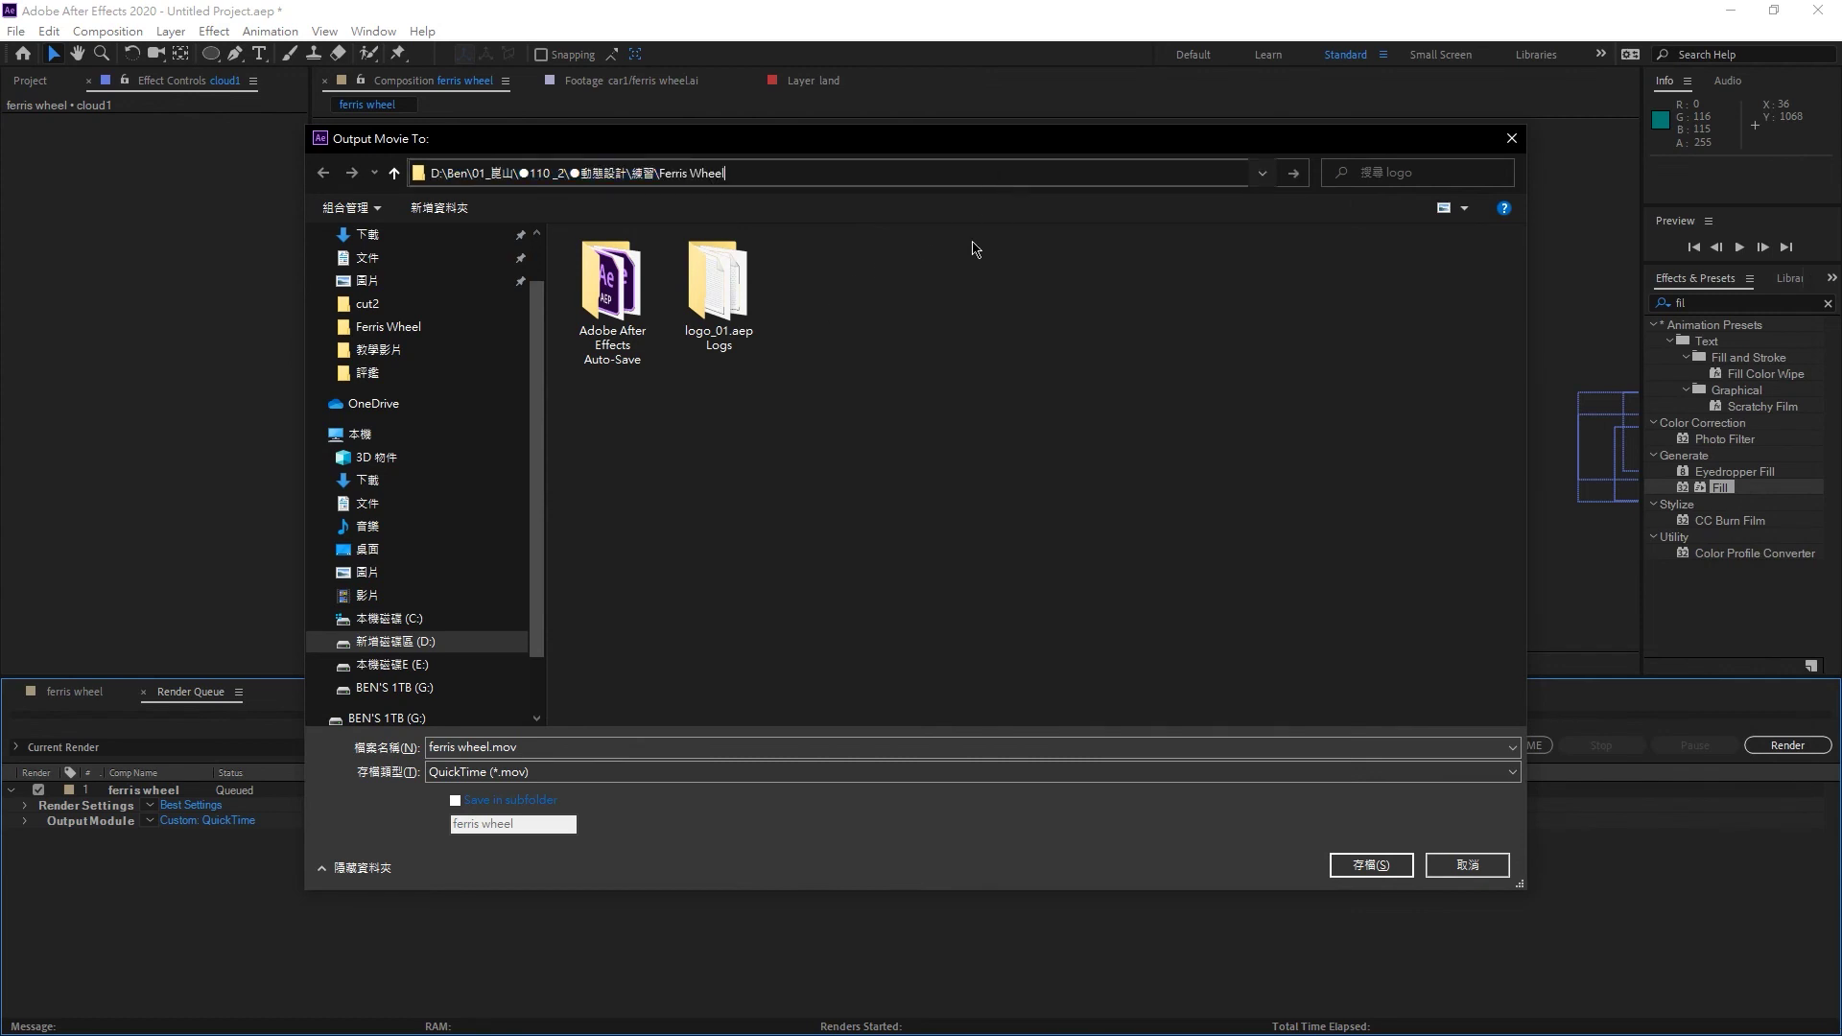
key(Return)
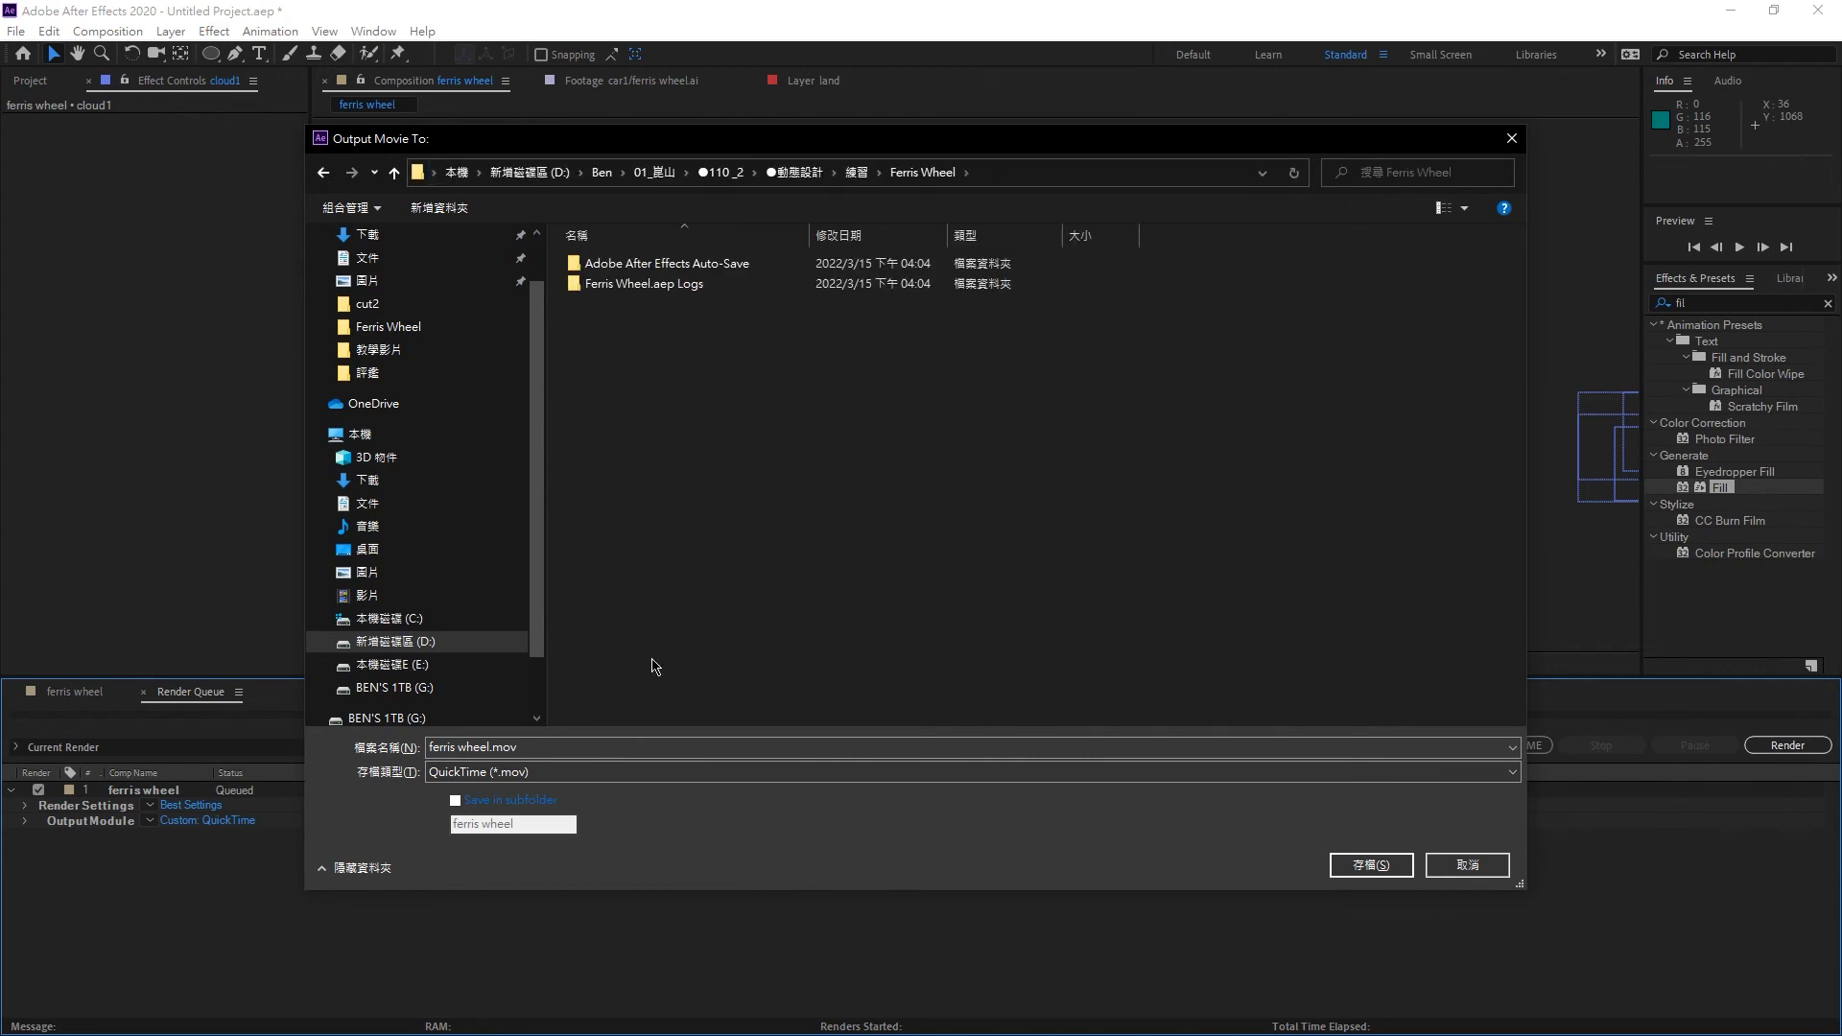
click(538, 747)
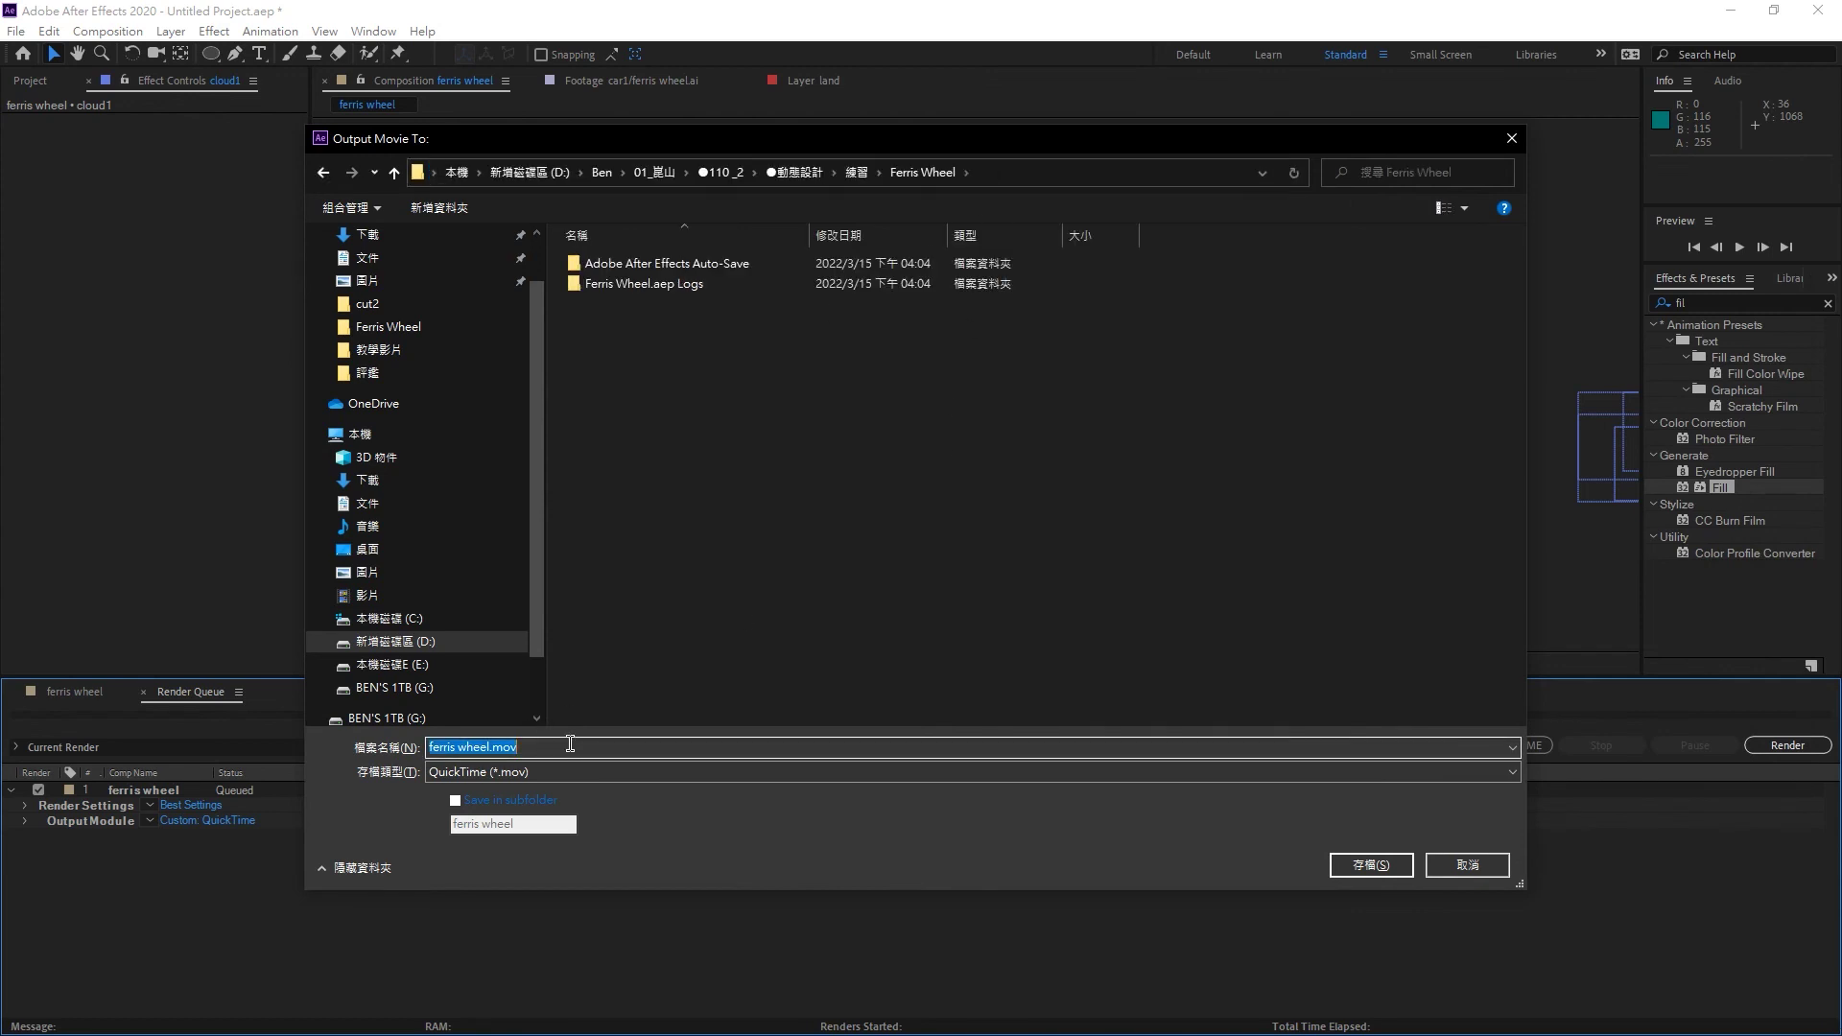
click(1345, 863)
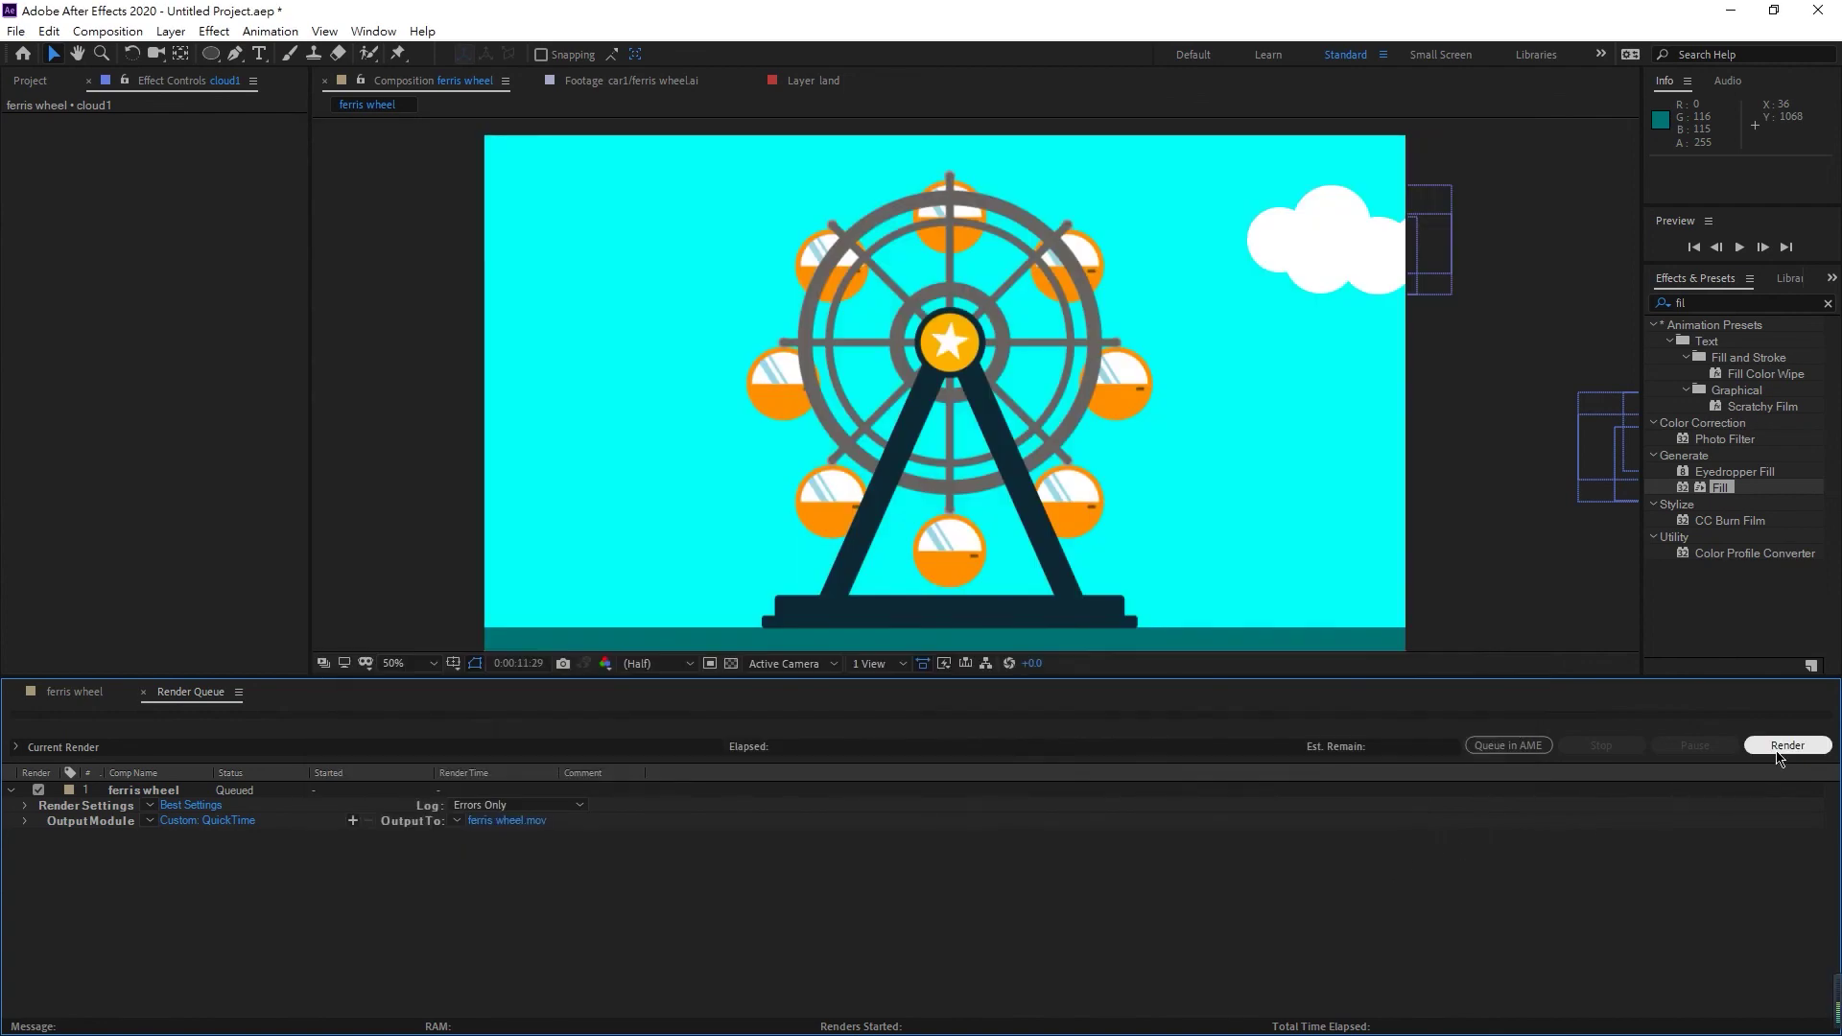
click(1785, 746)
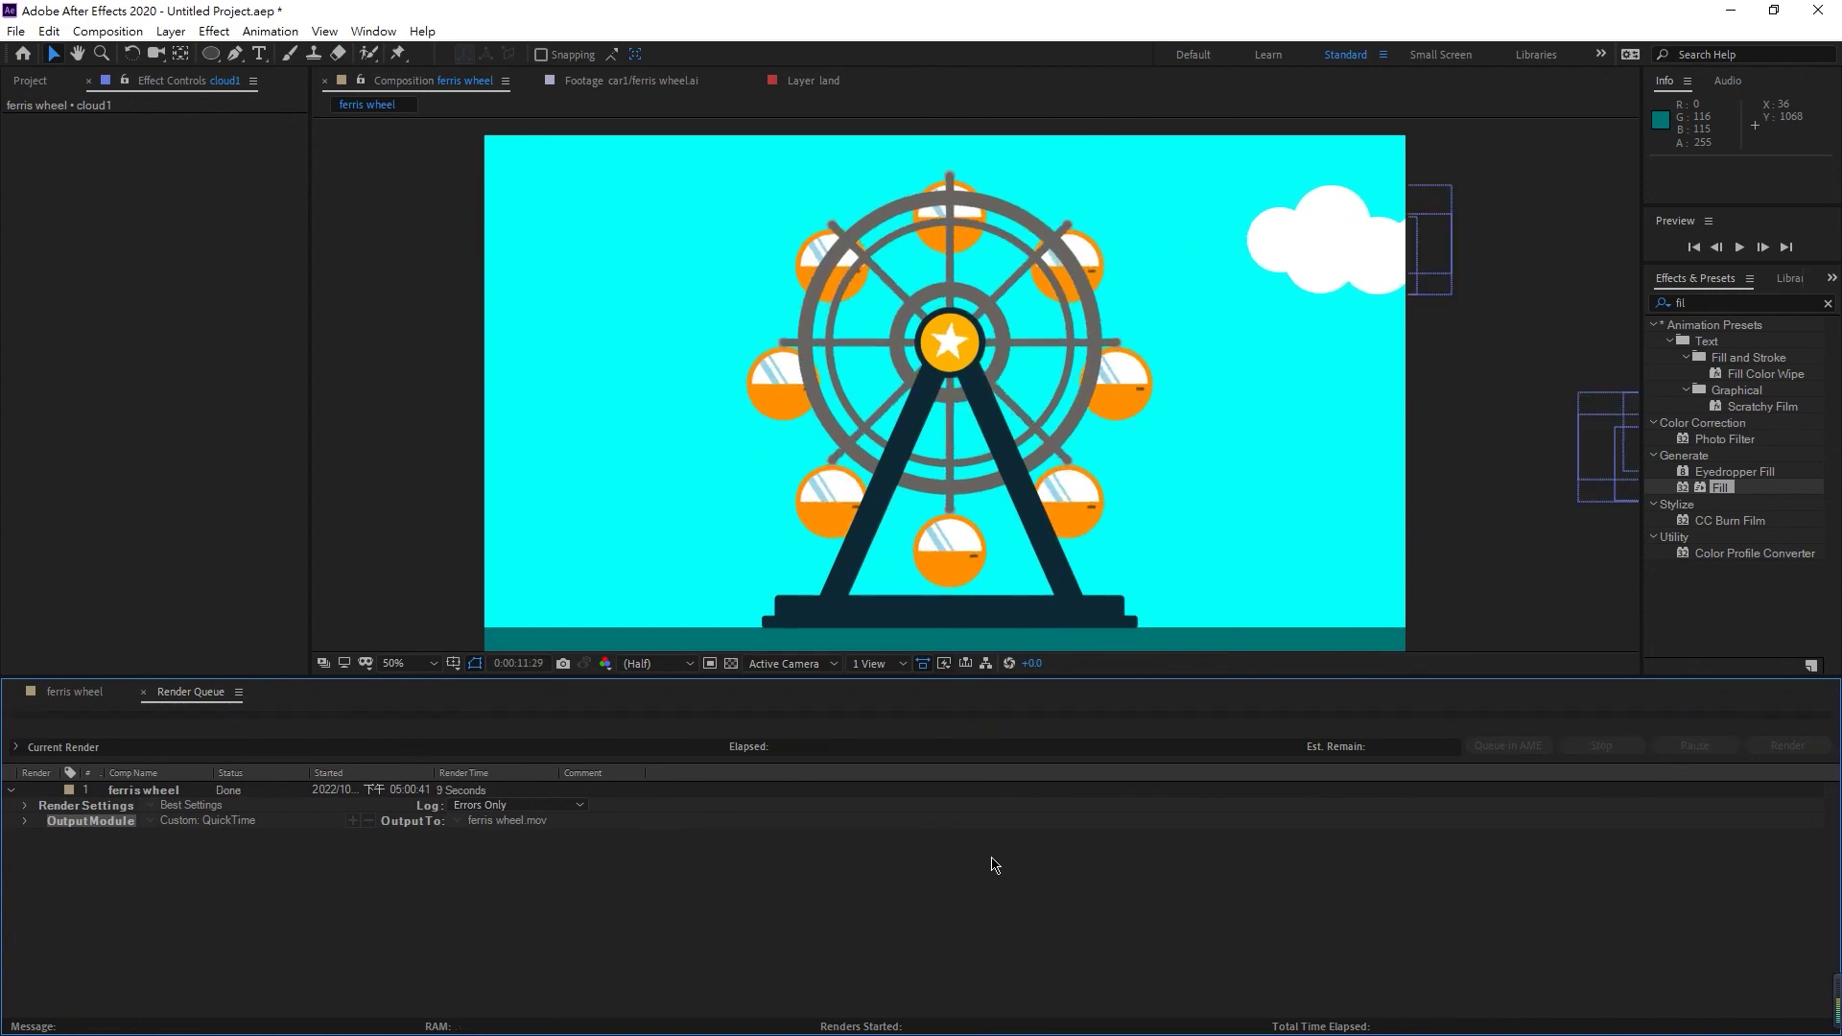
- Switch to File Explorer, play the rendered ferris wheel.mov in an enlarged player, and examine the finished file
key(alt+Tab)
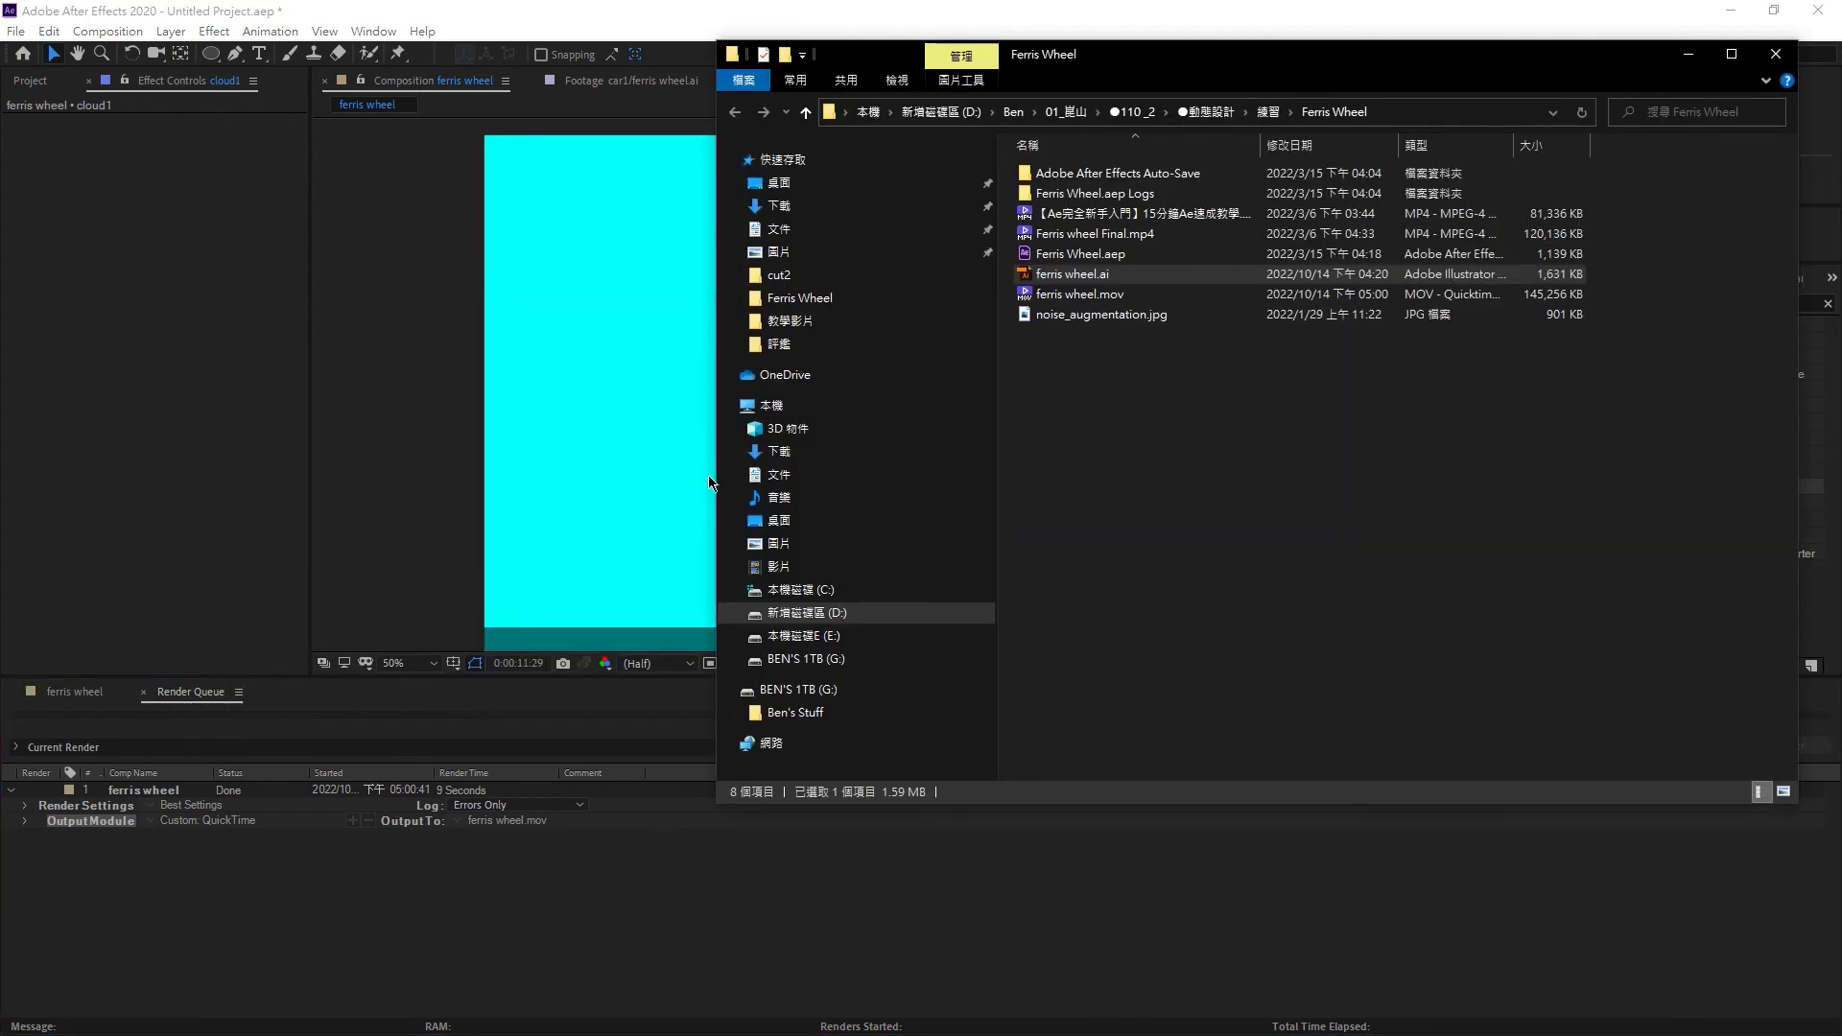
click(1100, 238)
click(1089, 295)
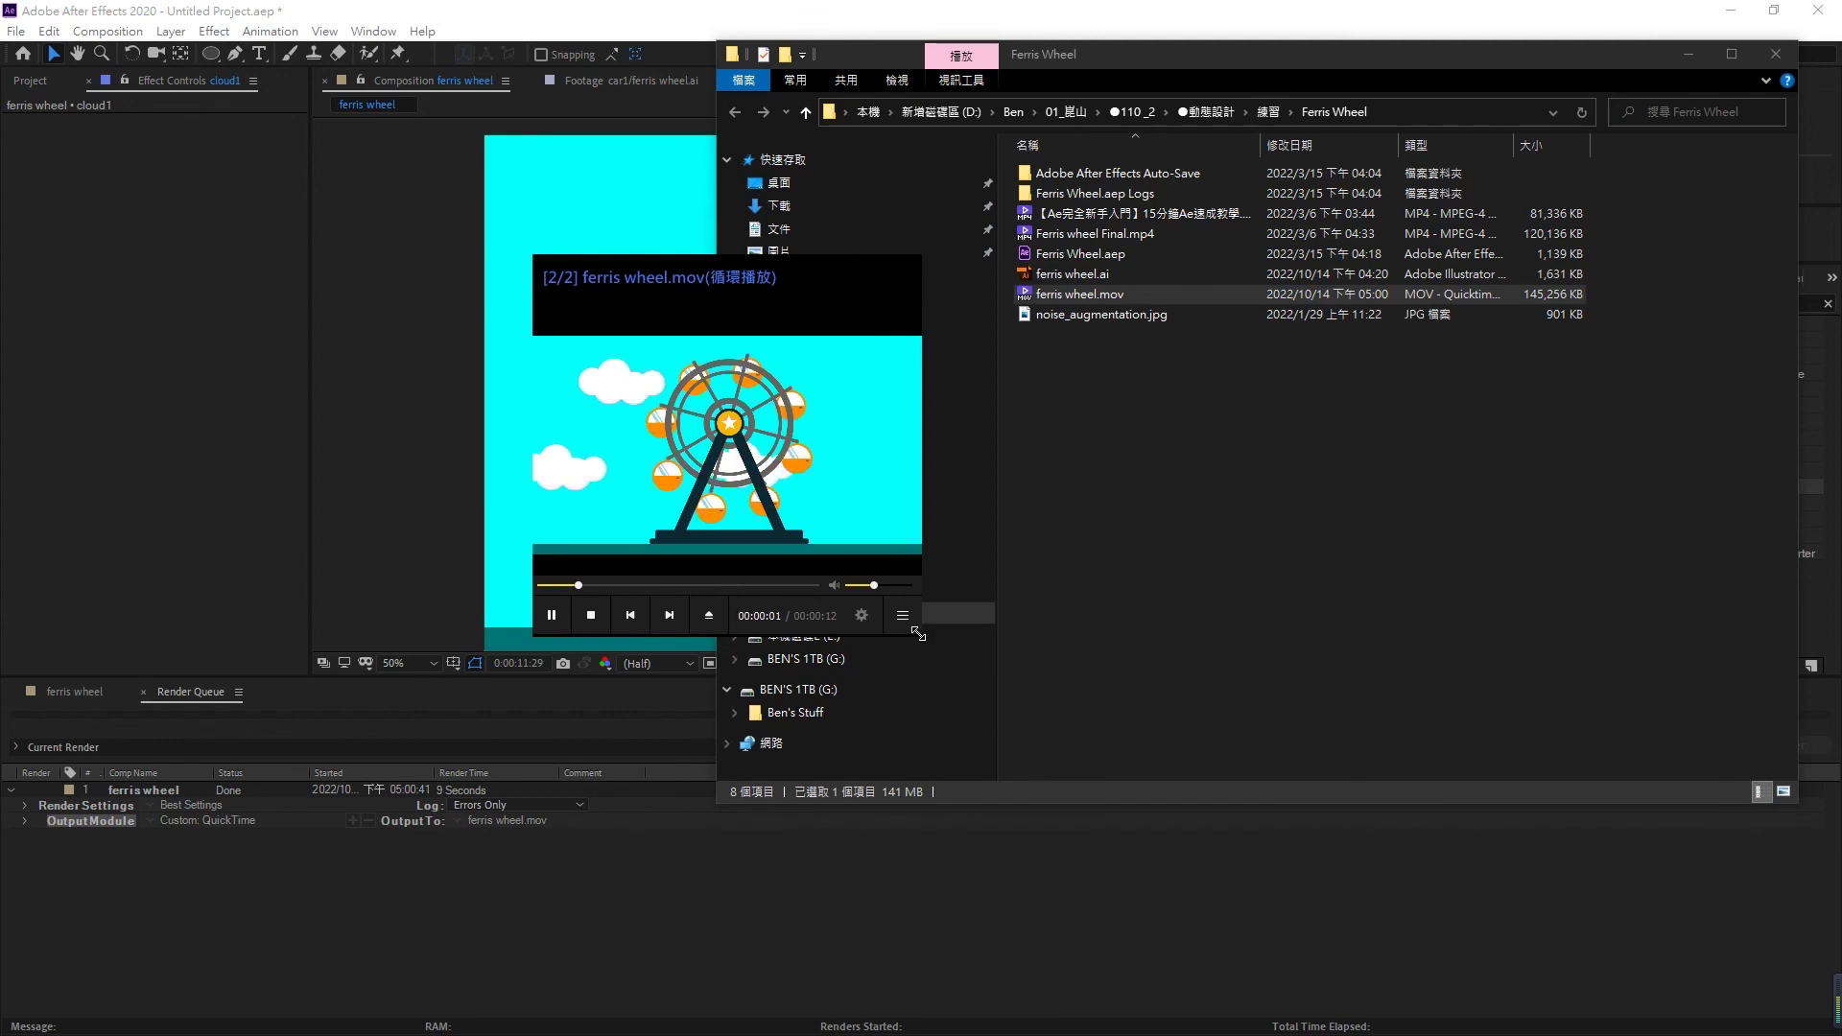
drag(996, 660, 1546, 916)
drag(1259, 504, 516, 517)
click(1257, 290)
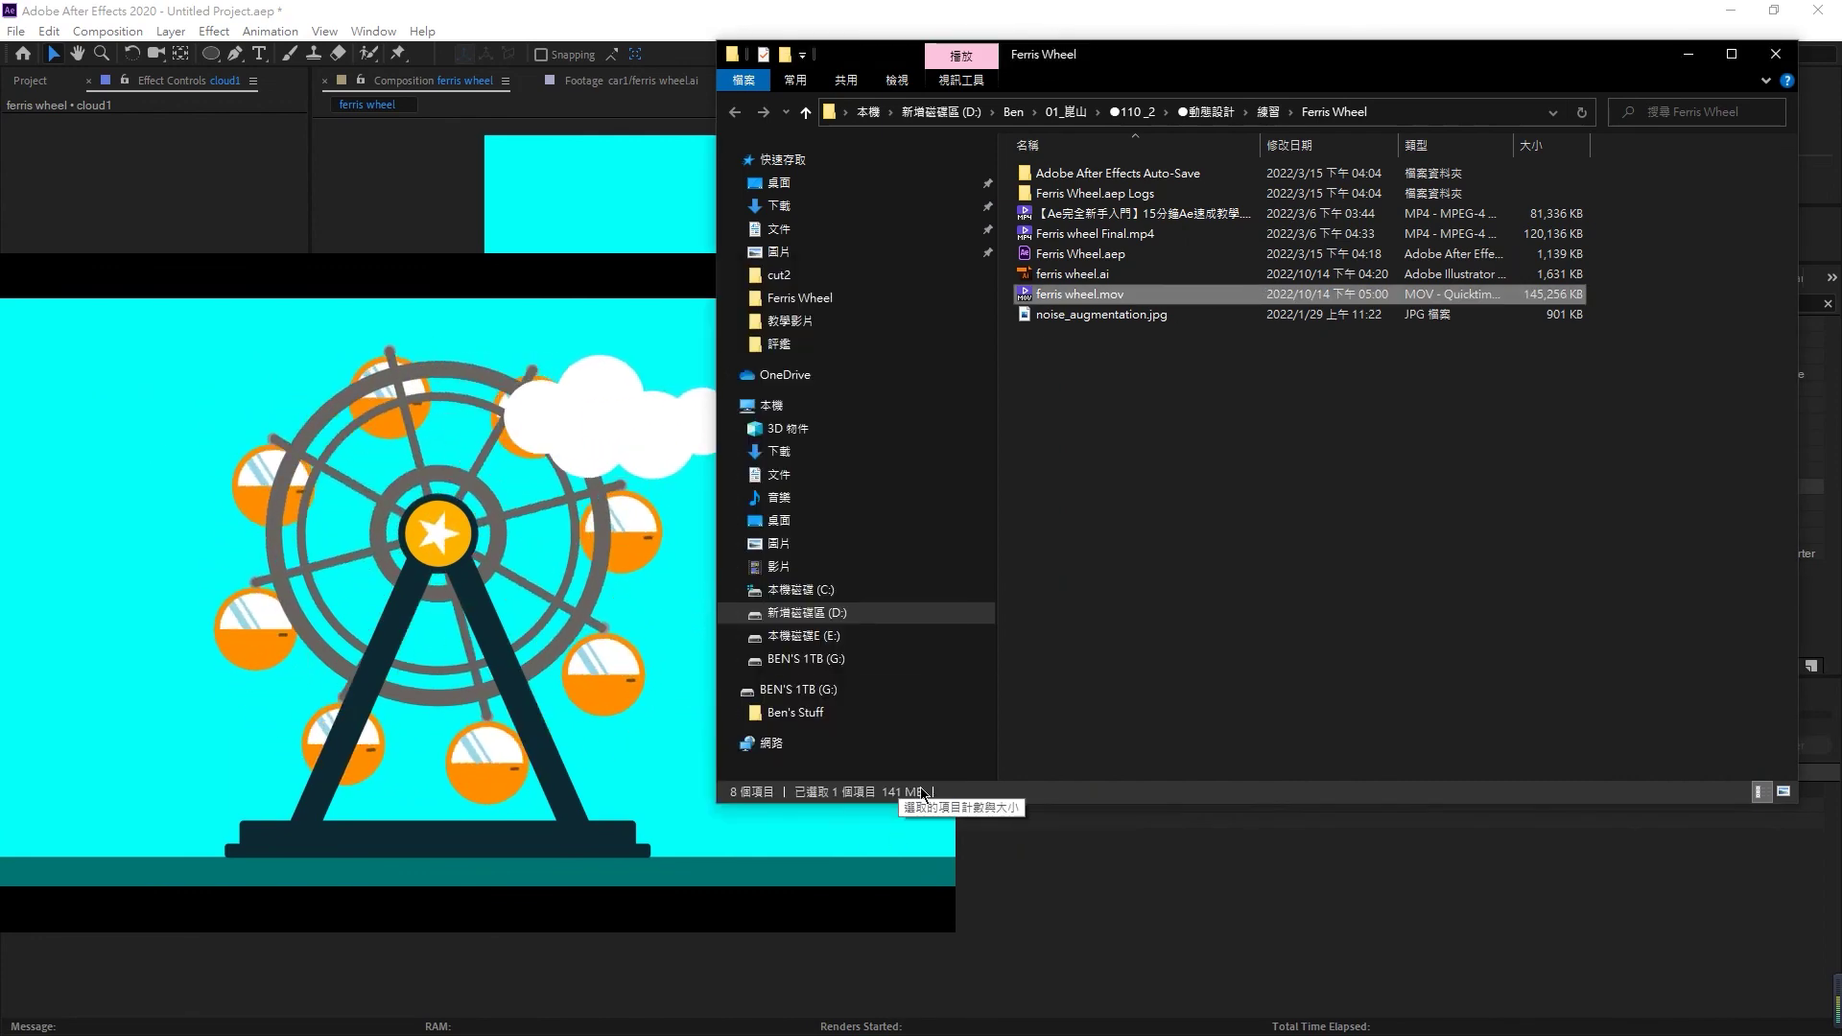
- Switch to Any Video Converter, close the video player, and add ferris wheel.mov from the Ferris Wheel folder for conversion
click(1205, 482)
key(super)
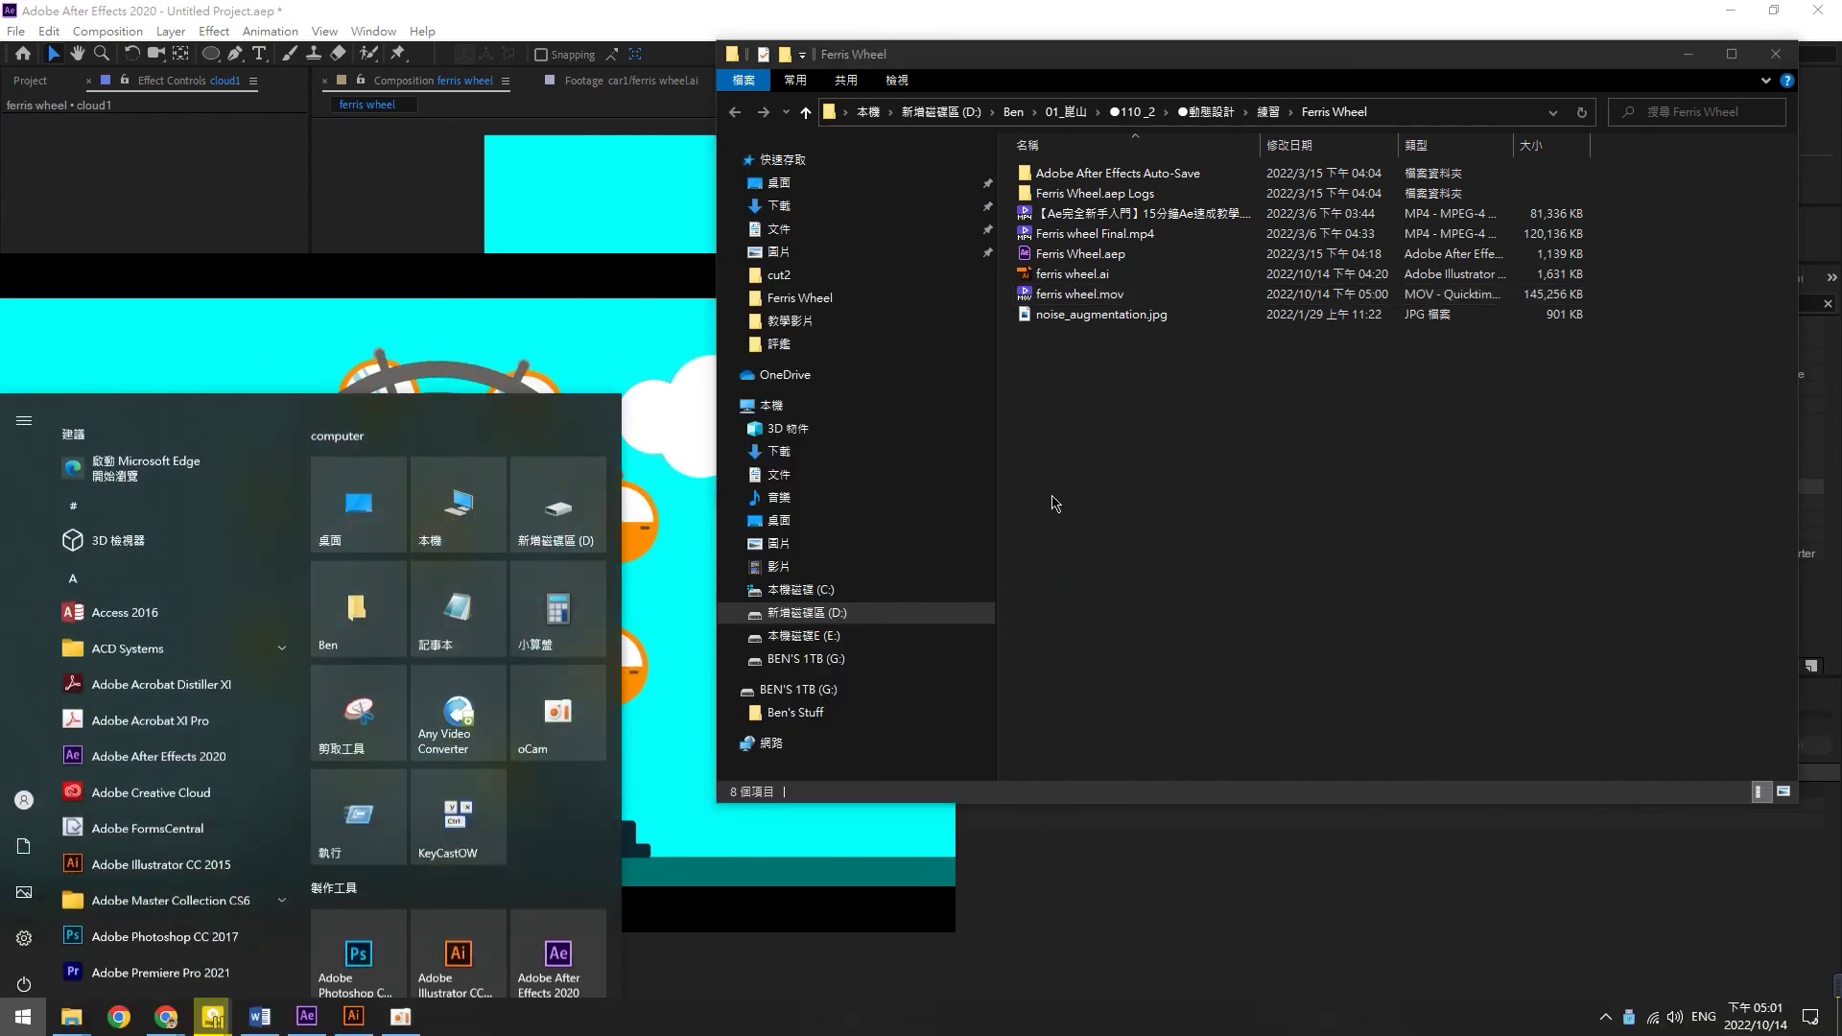
click(457, 687)
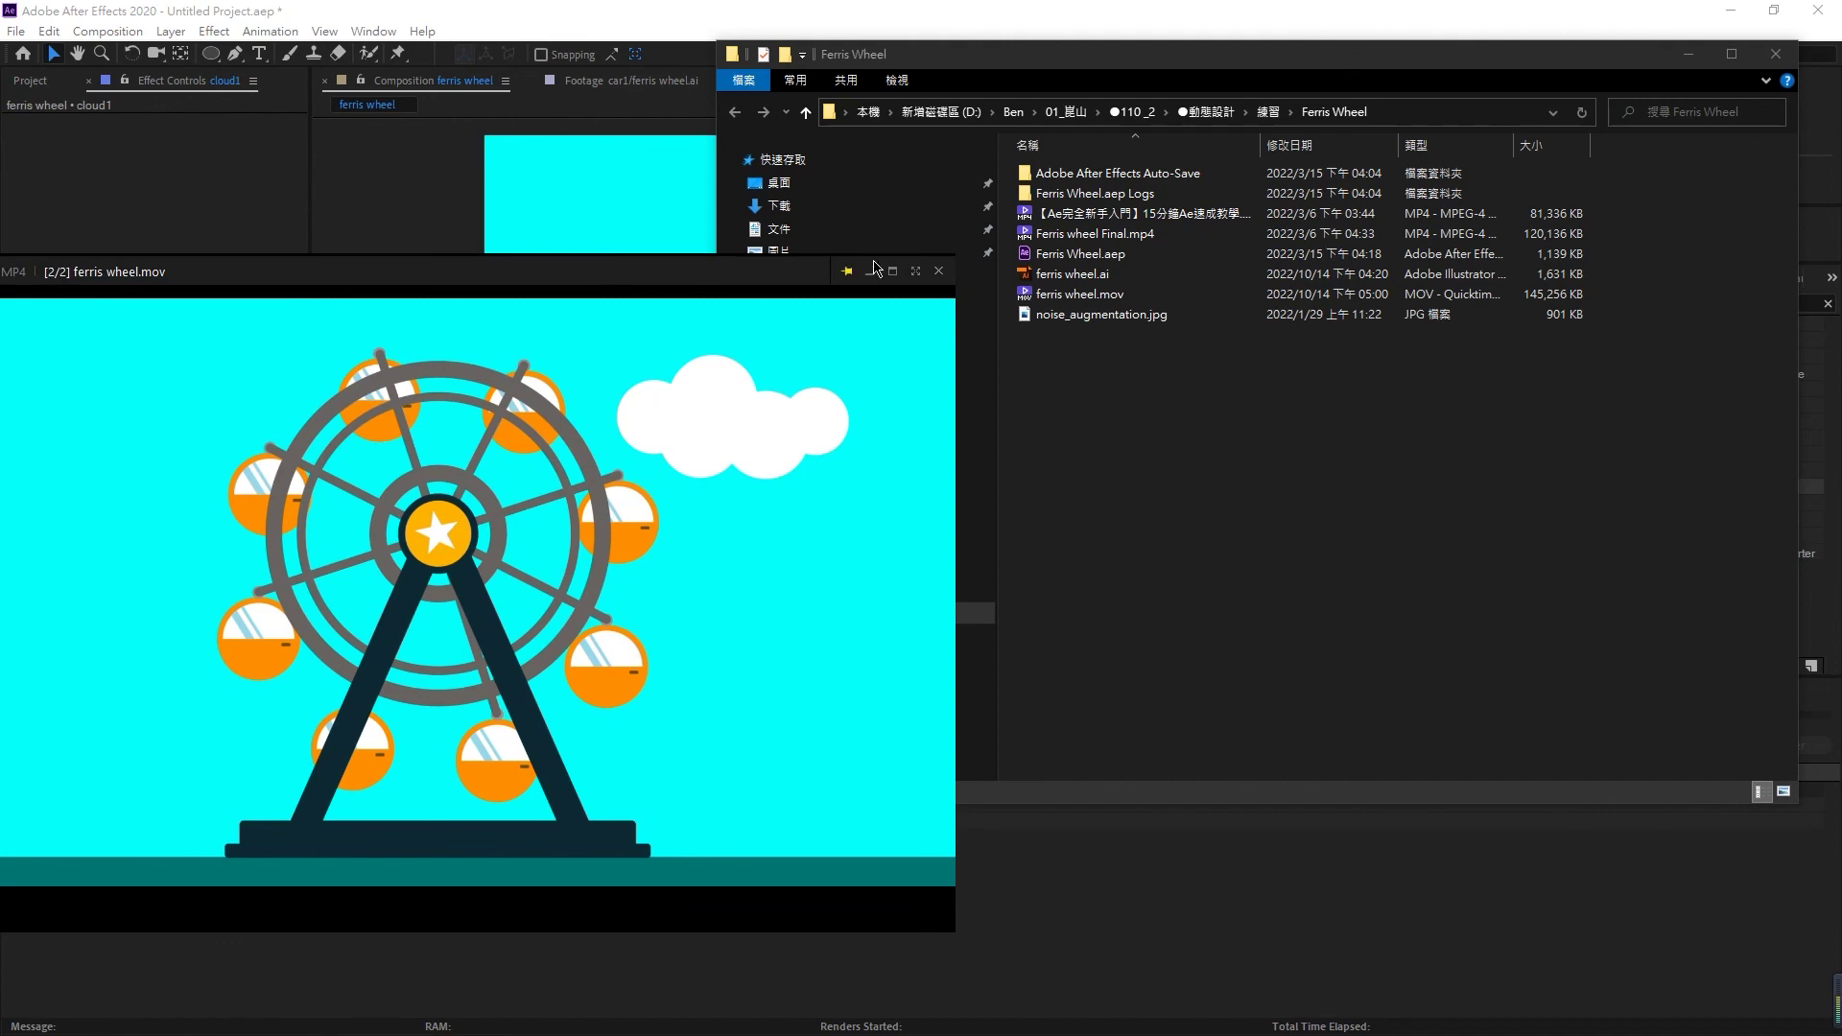
click(917, 283)
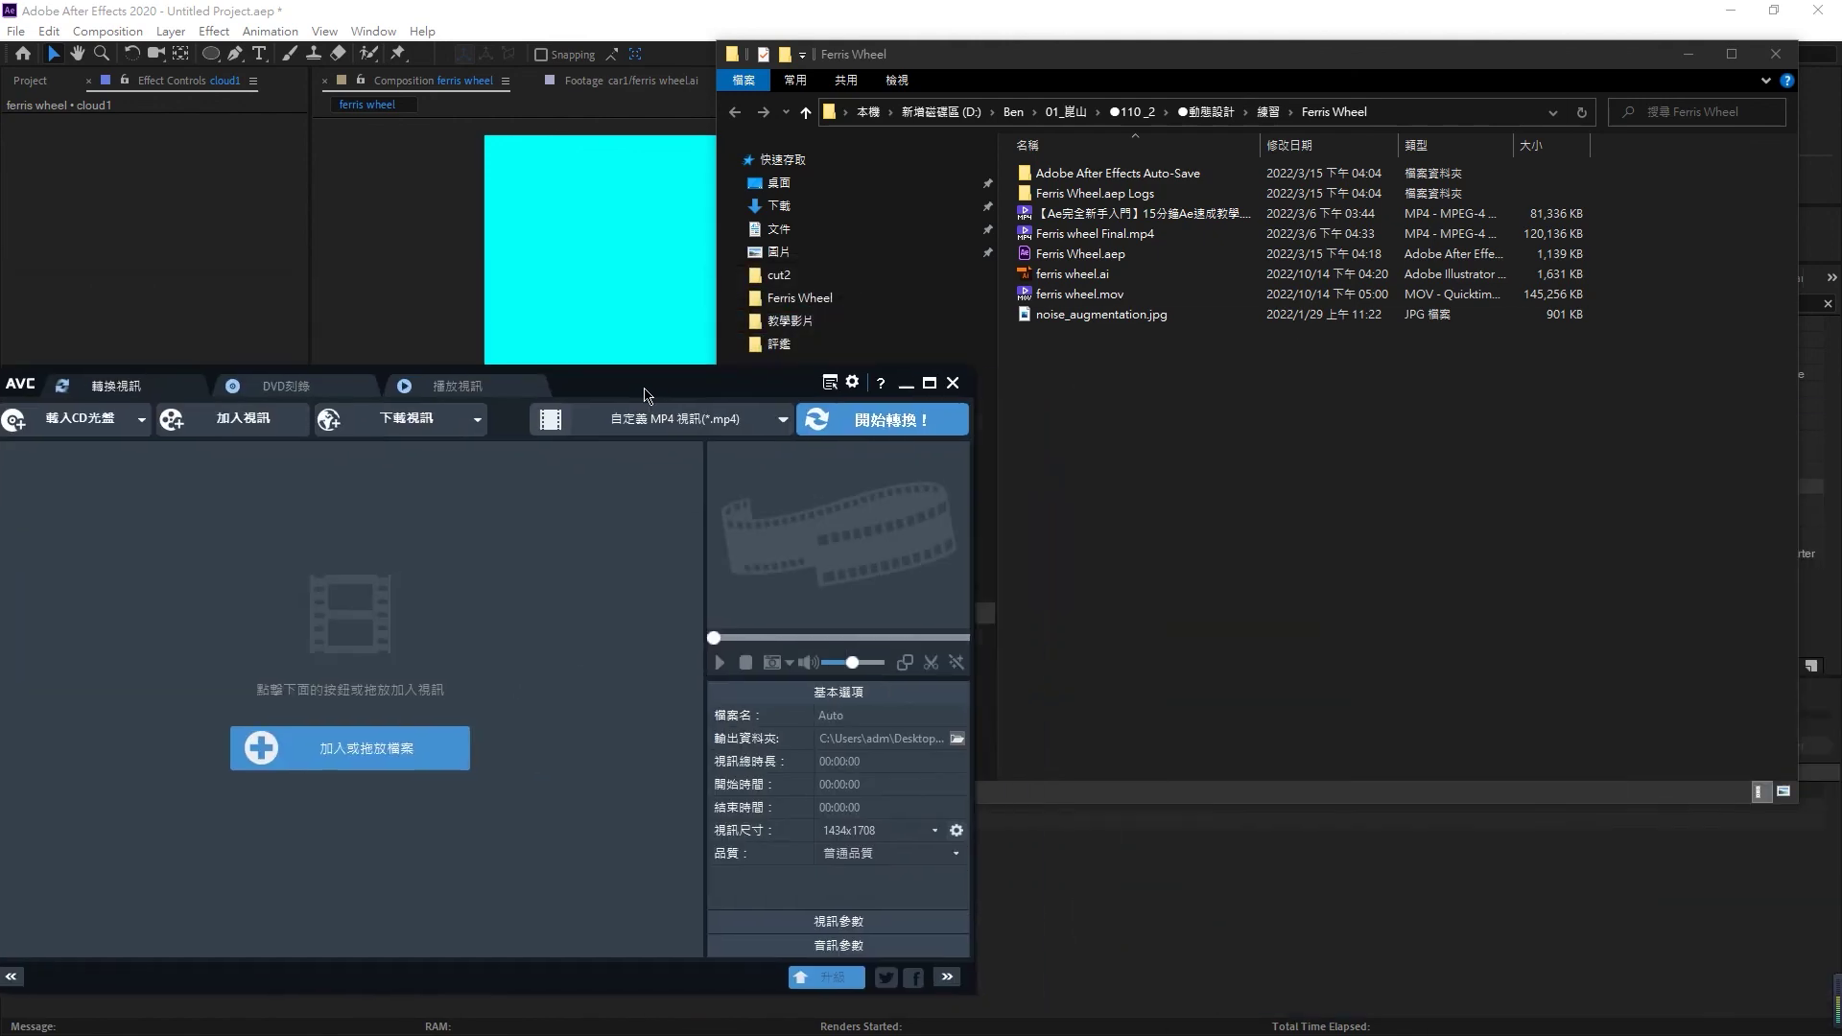
drag(1083, 294, 634, 631)
- Set the output format to custom MP4 video (*.mp4) and the video size to Original
click(793, 415)
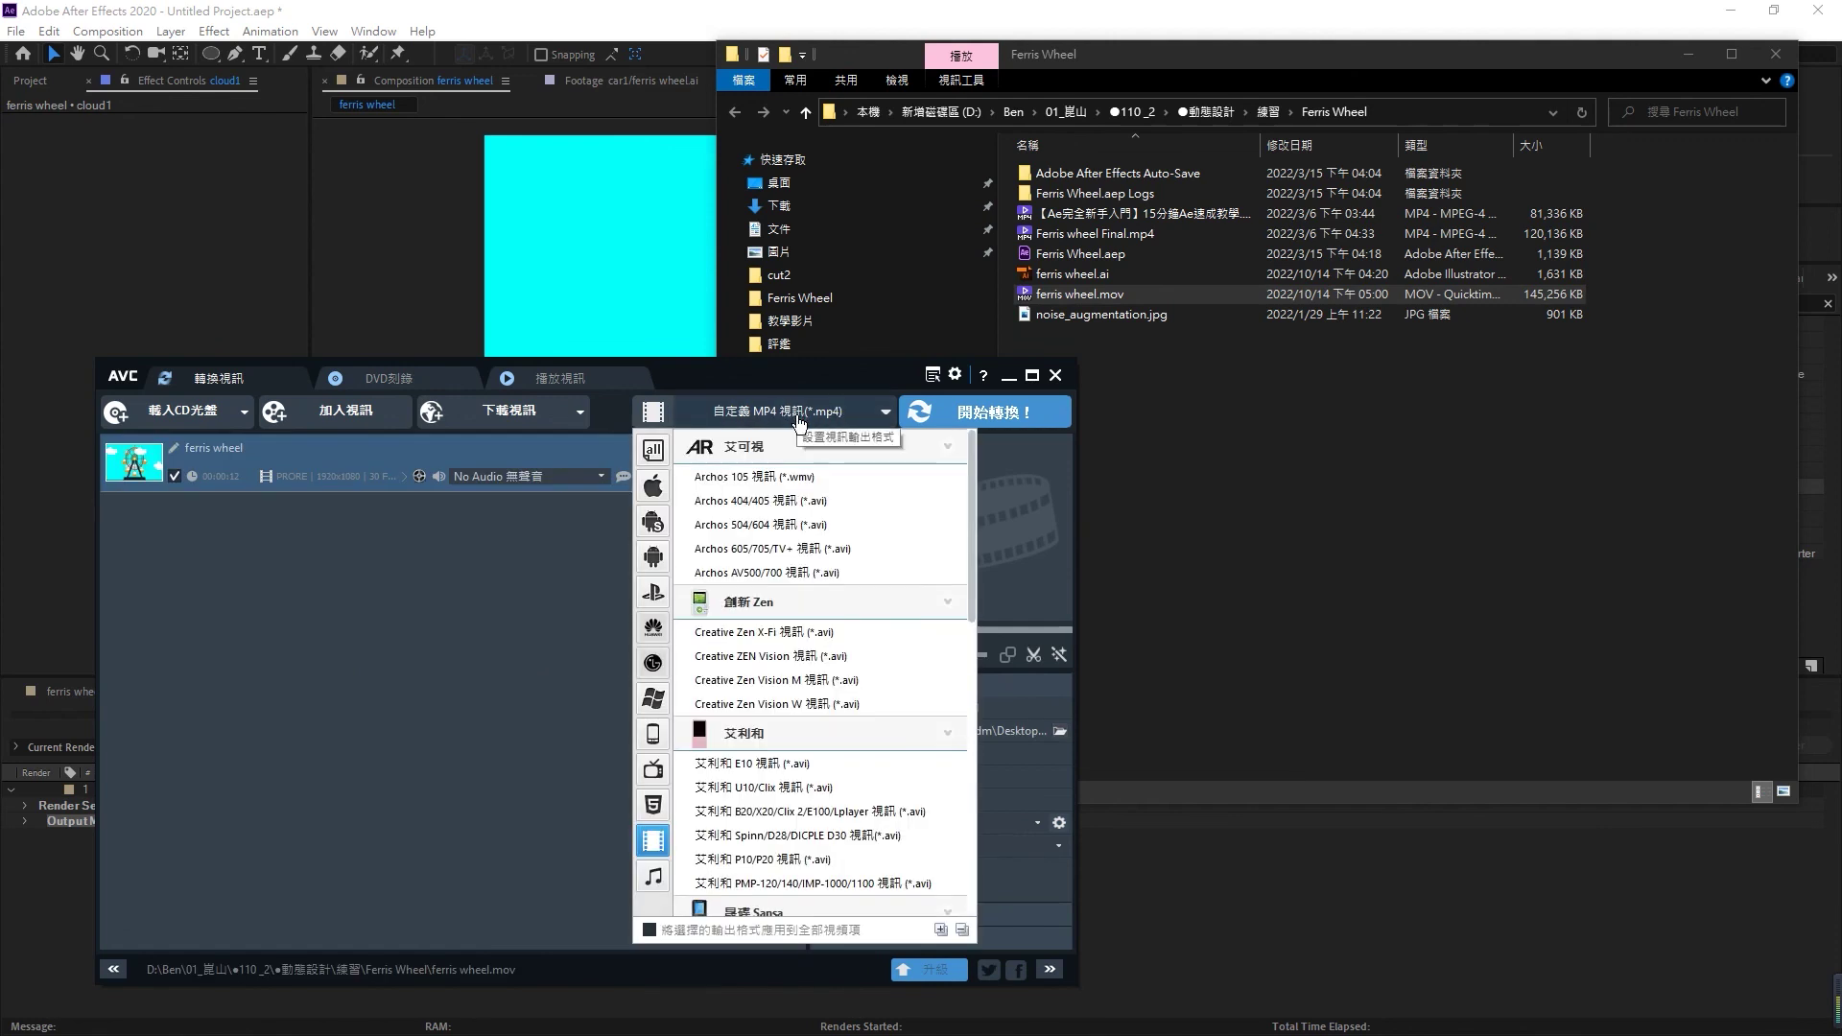
click(660, 843)
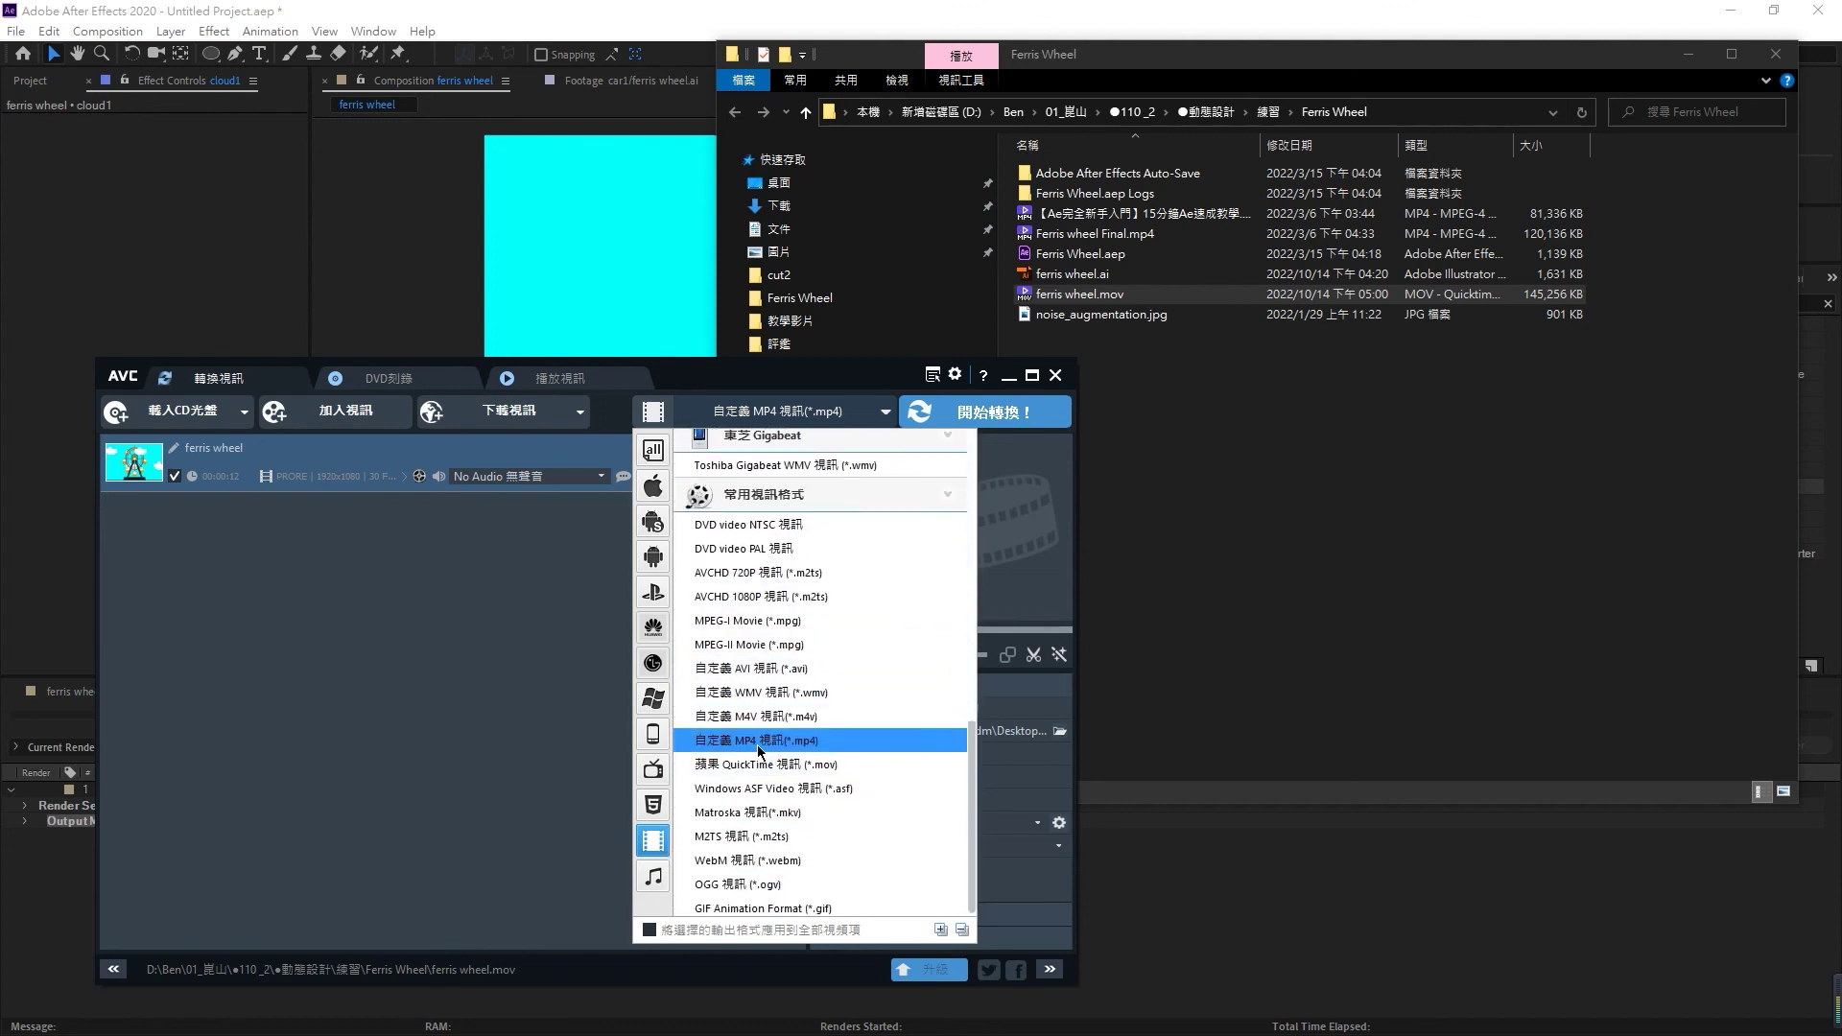
click(768, 741)
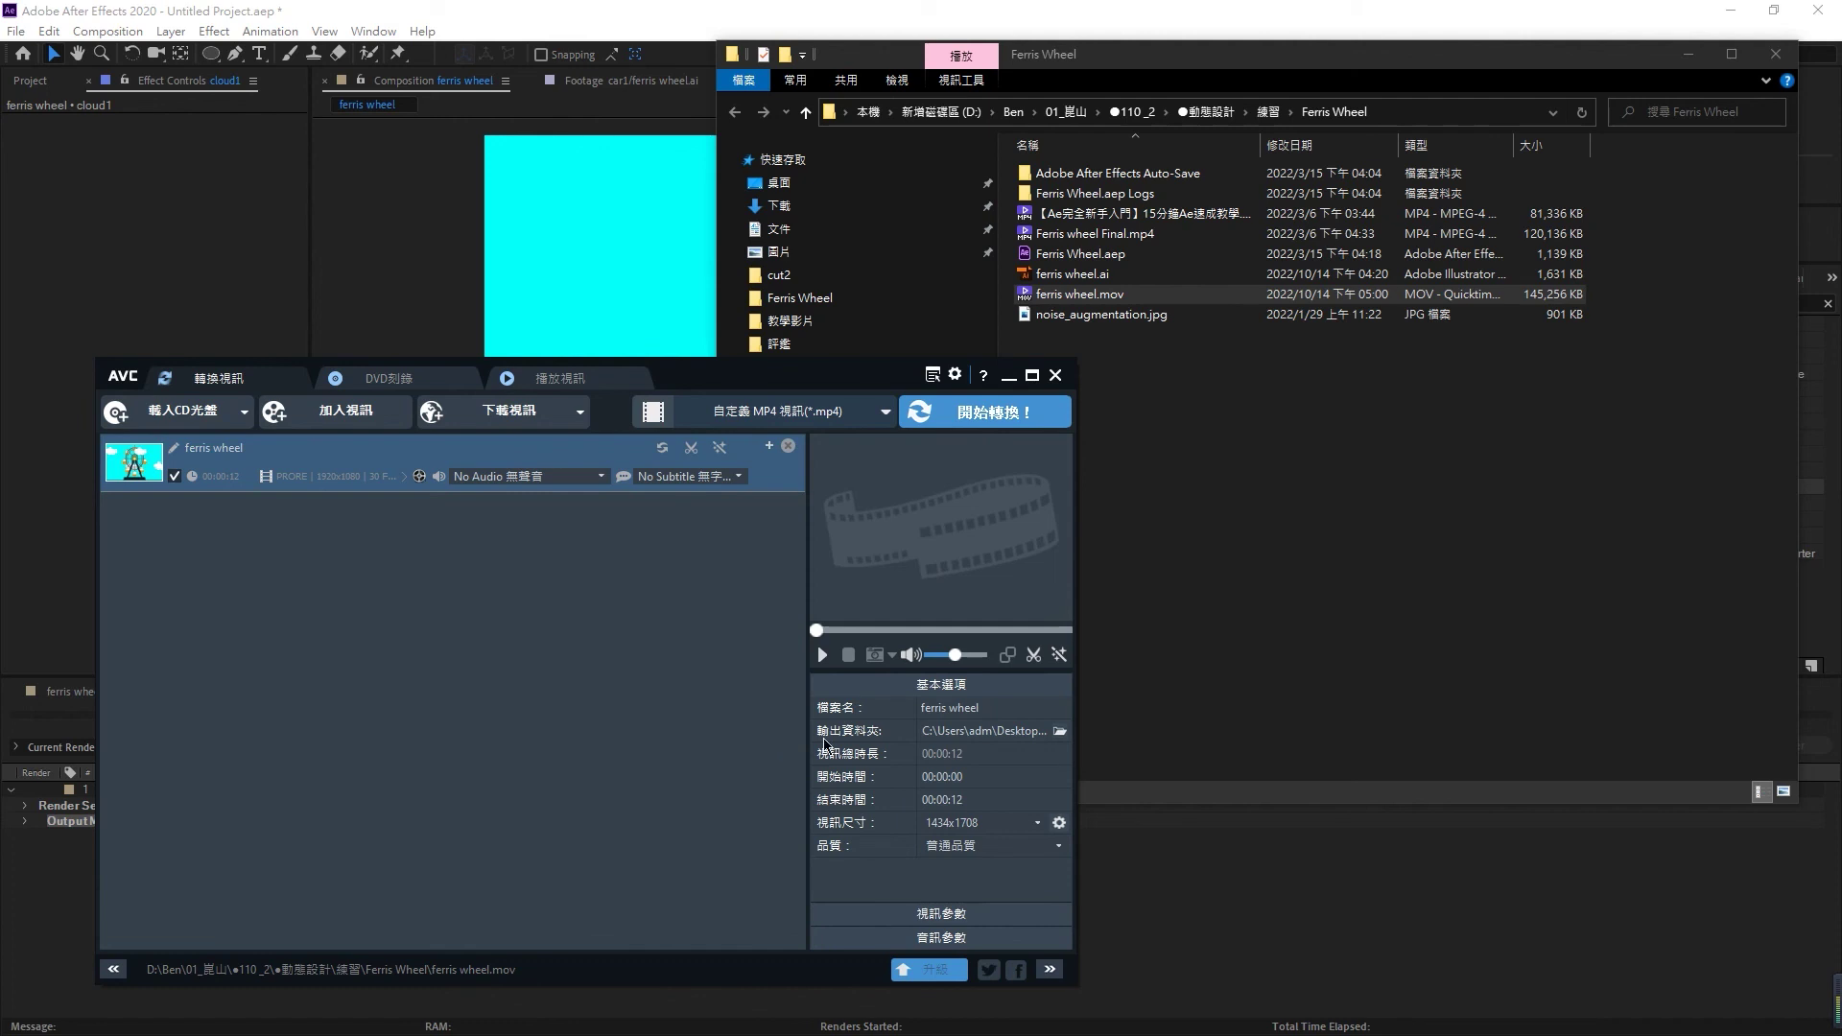
click(1022, 830)
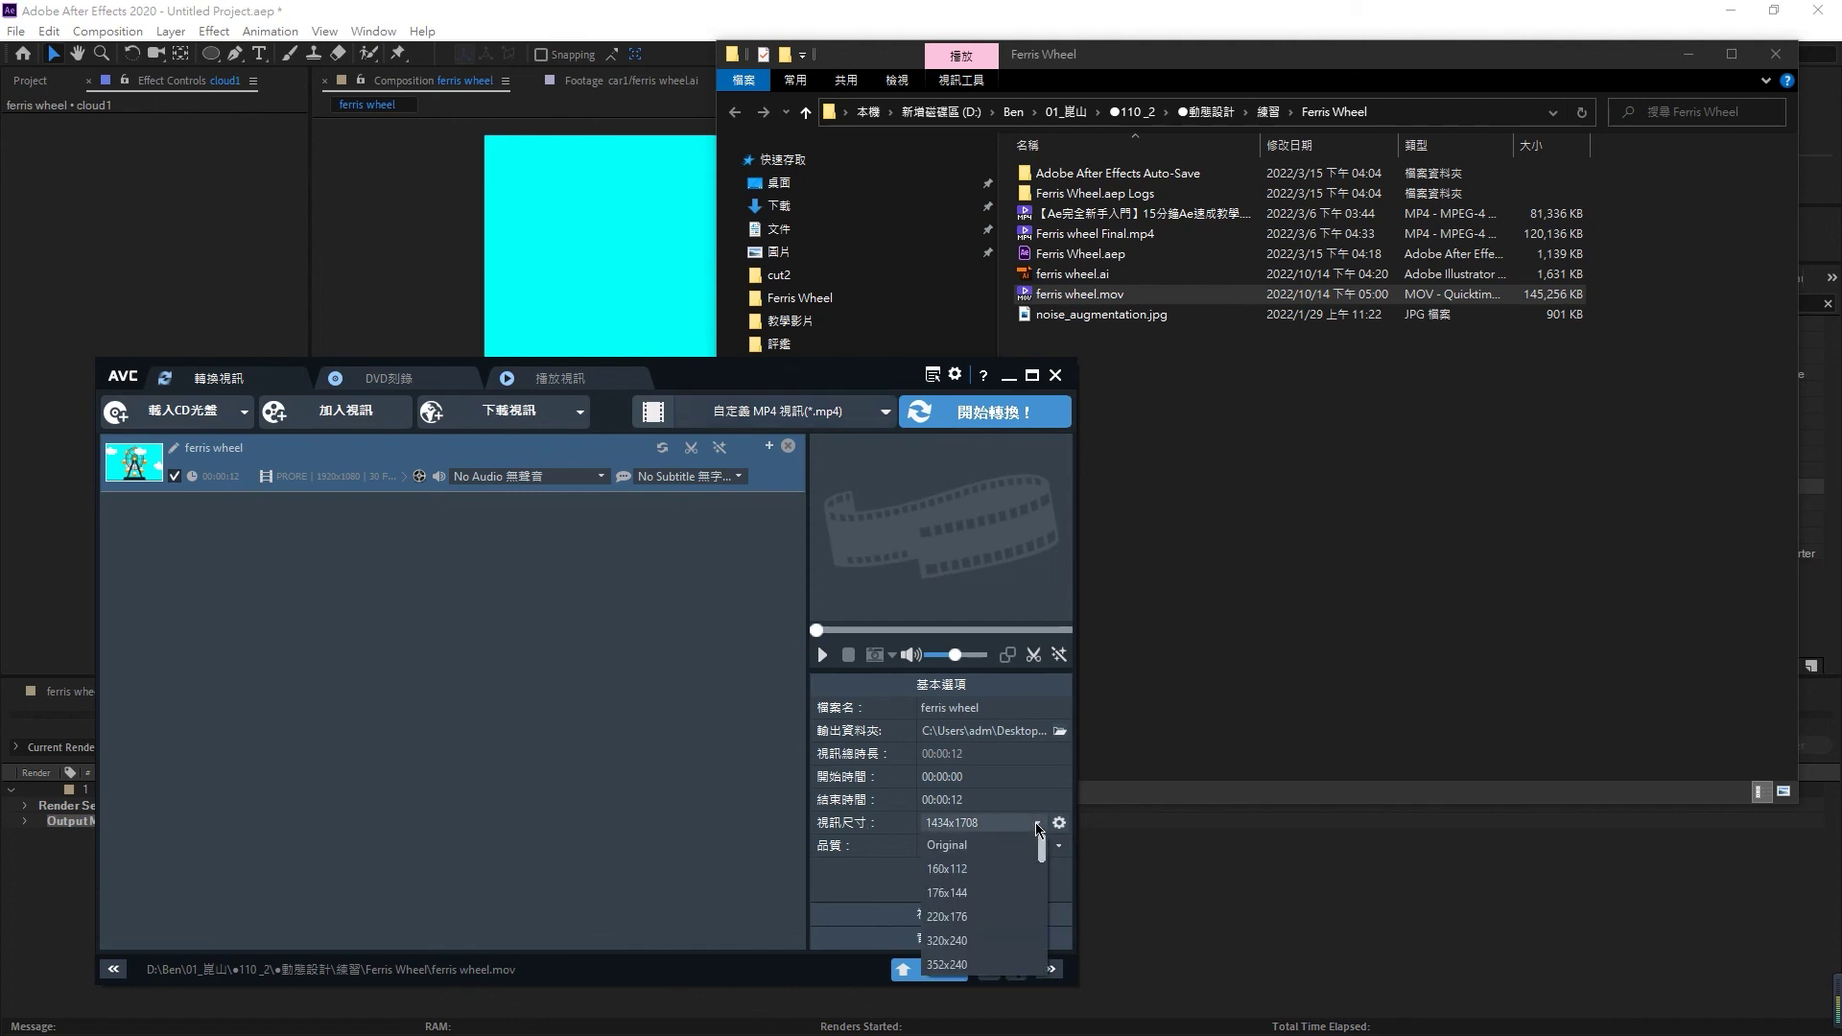
click(1000, 848)
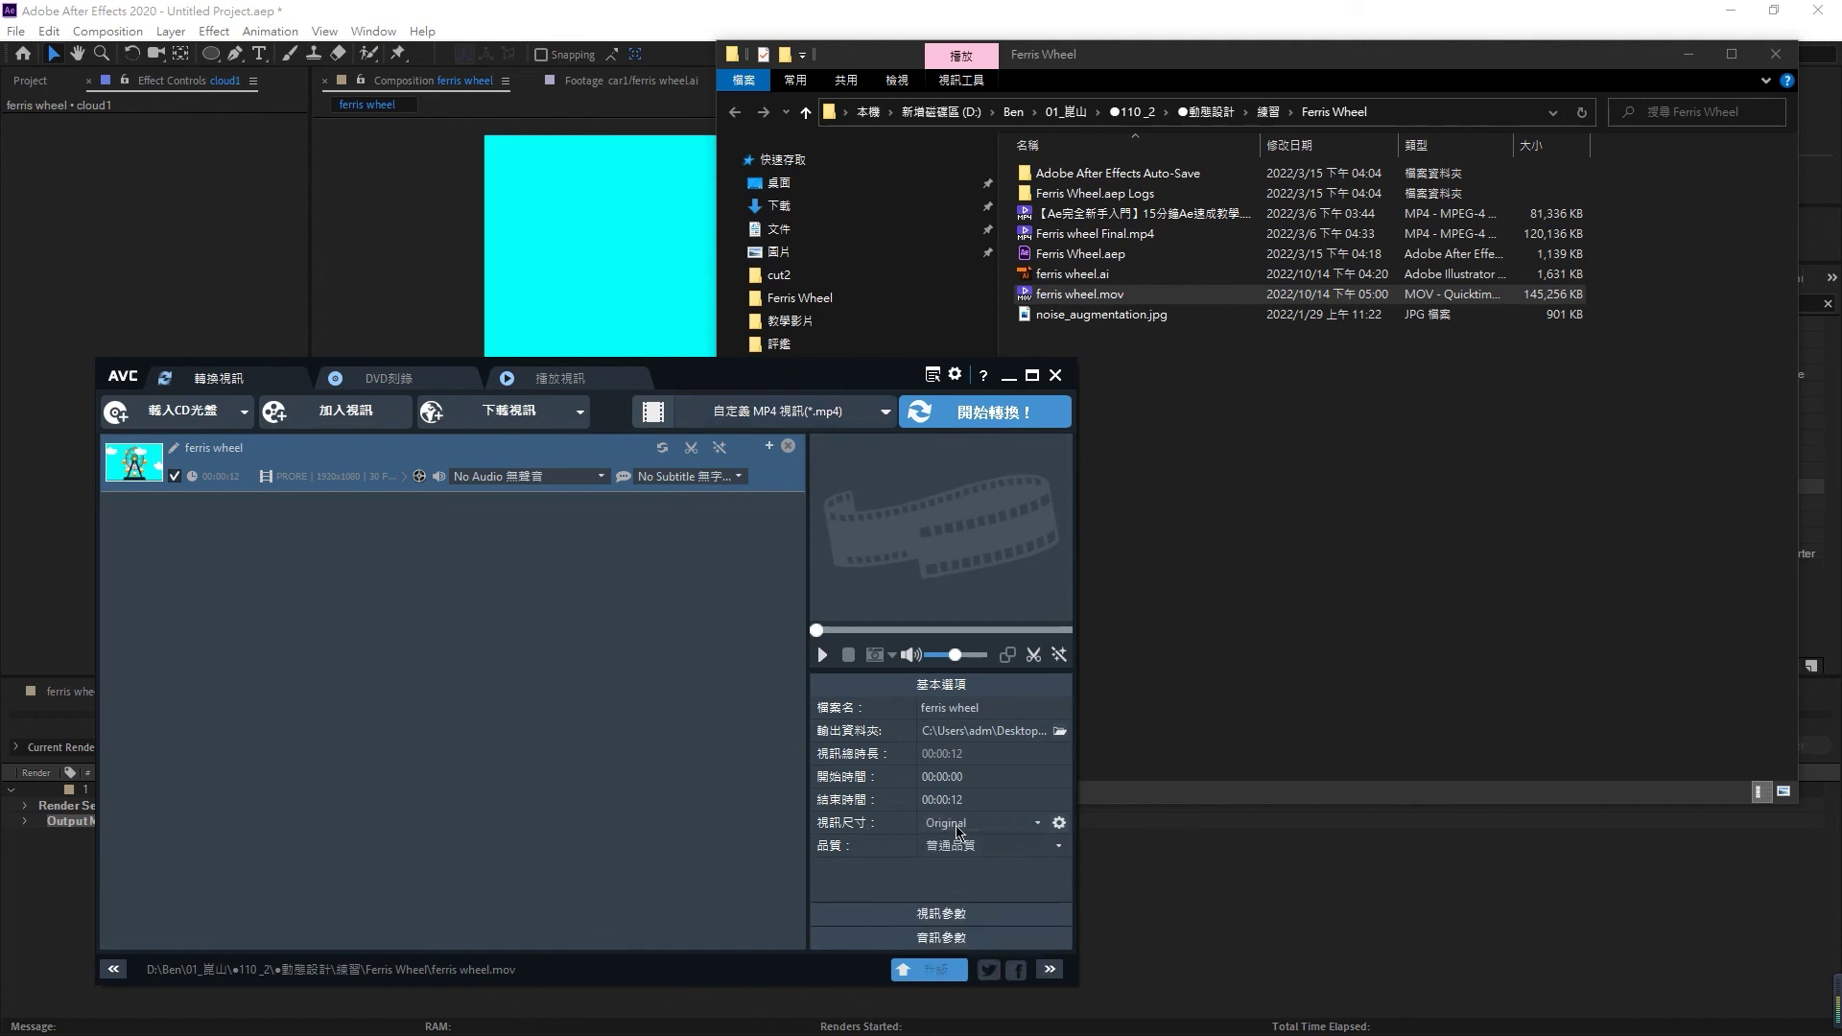
- Set the output folder to the desktop and the quality to high (large file size)
click(1061, 733)
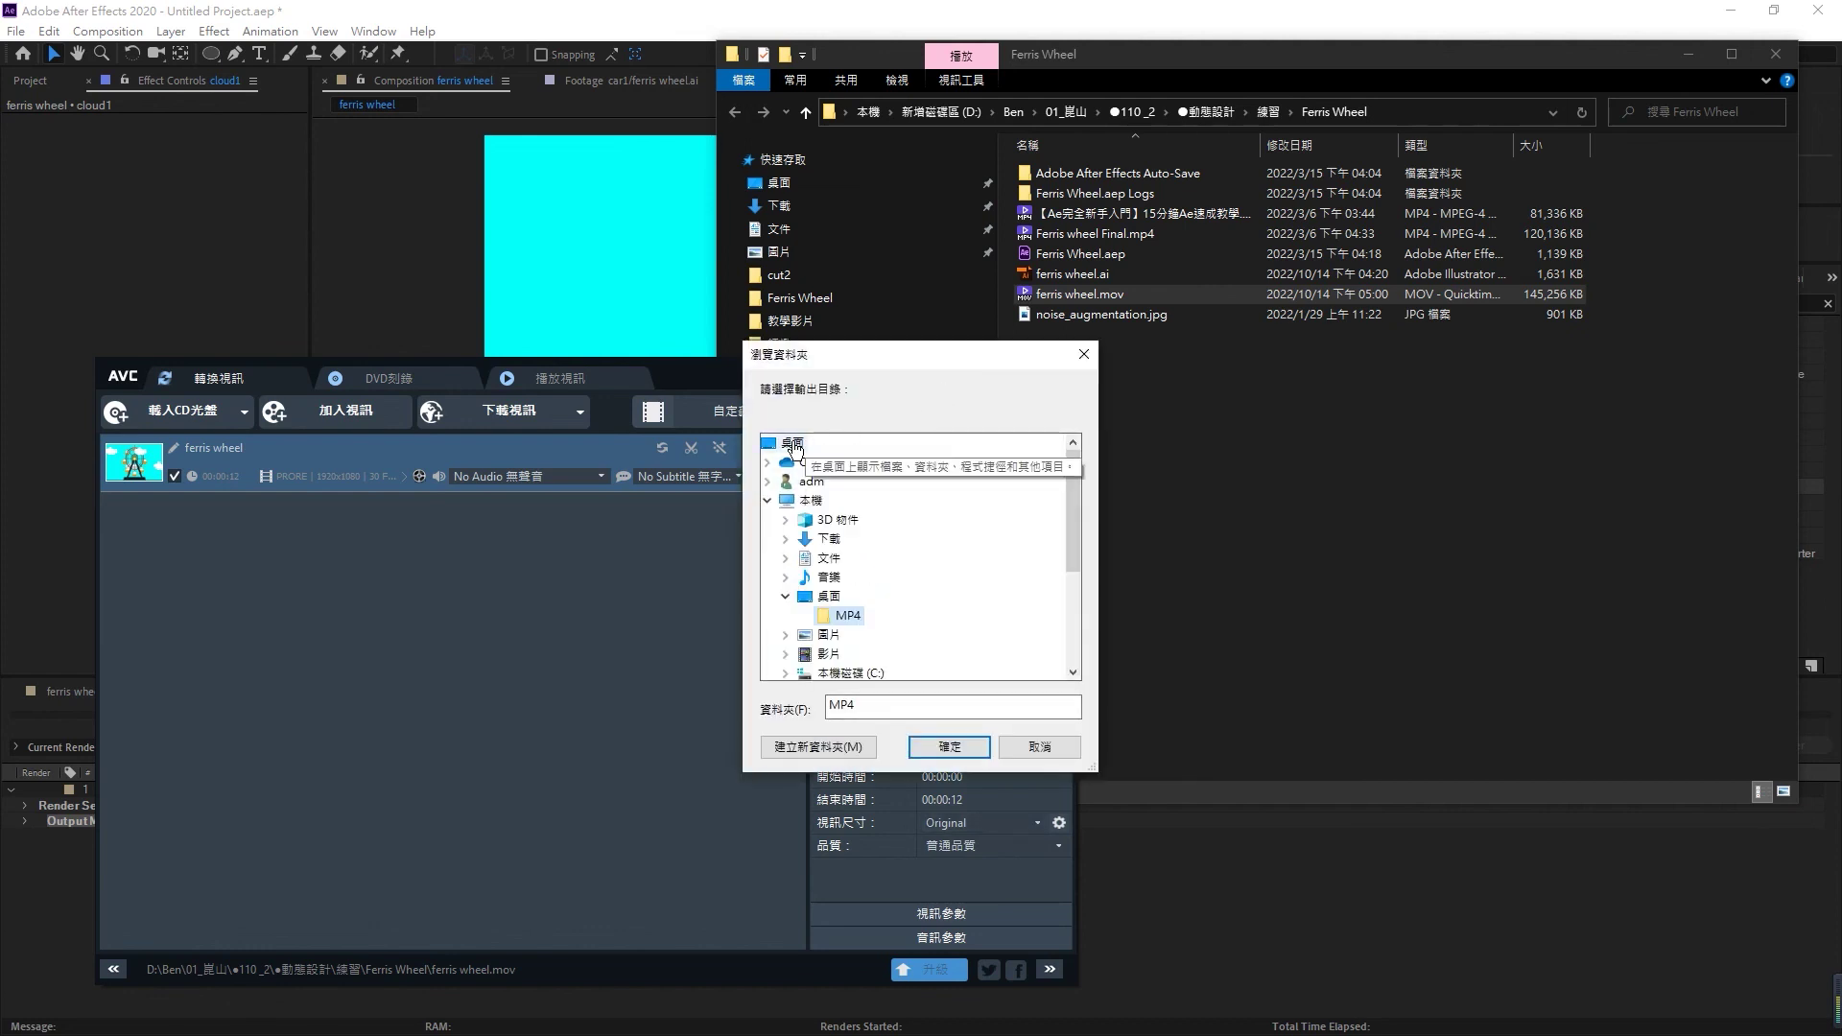
click(795, 444)
click(948, 747)
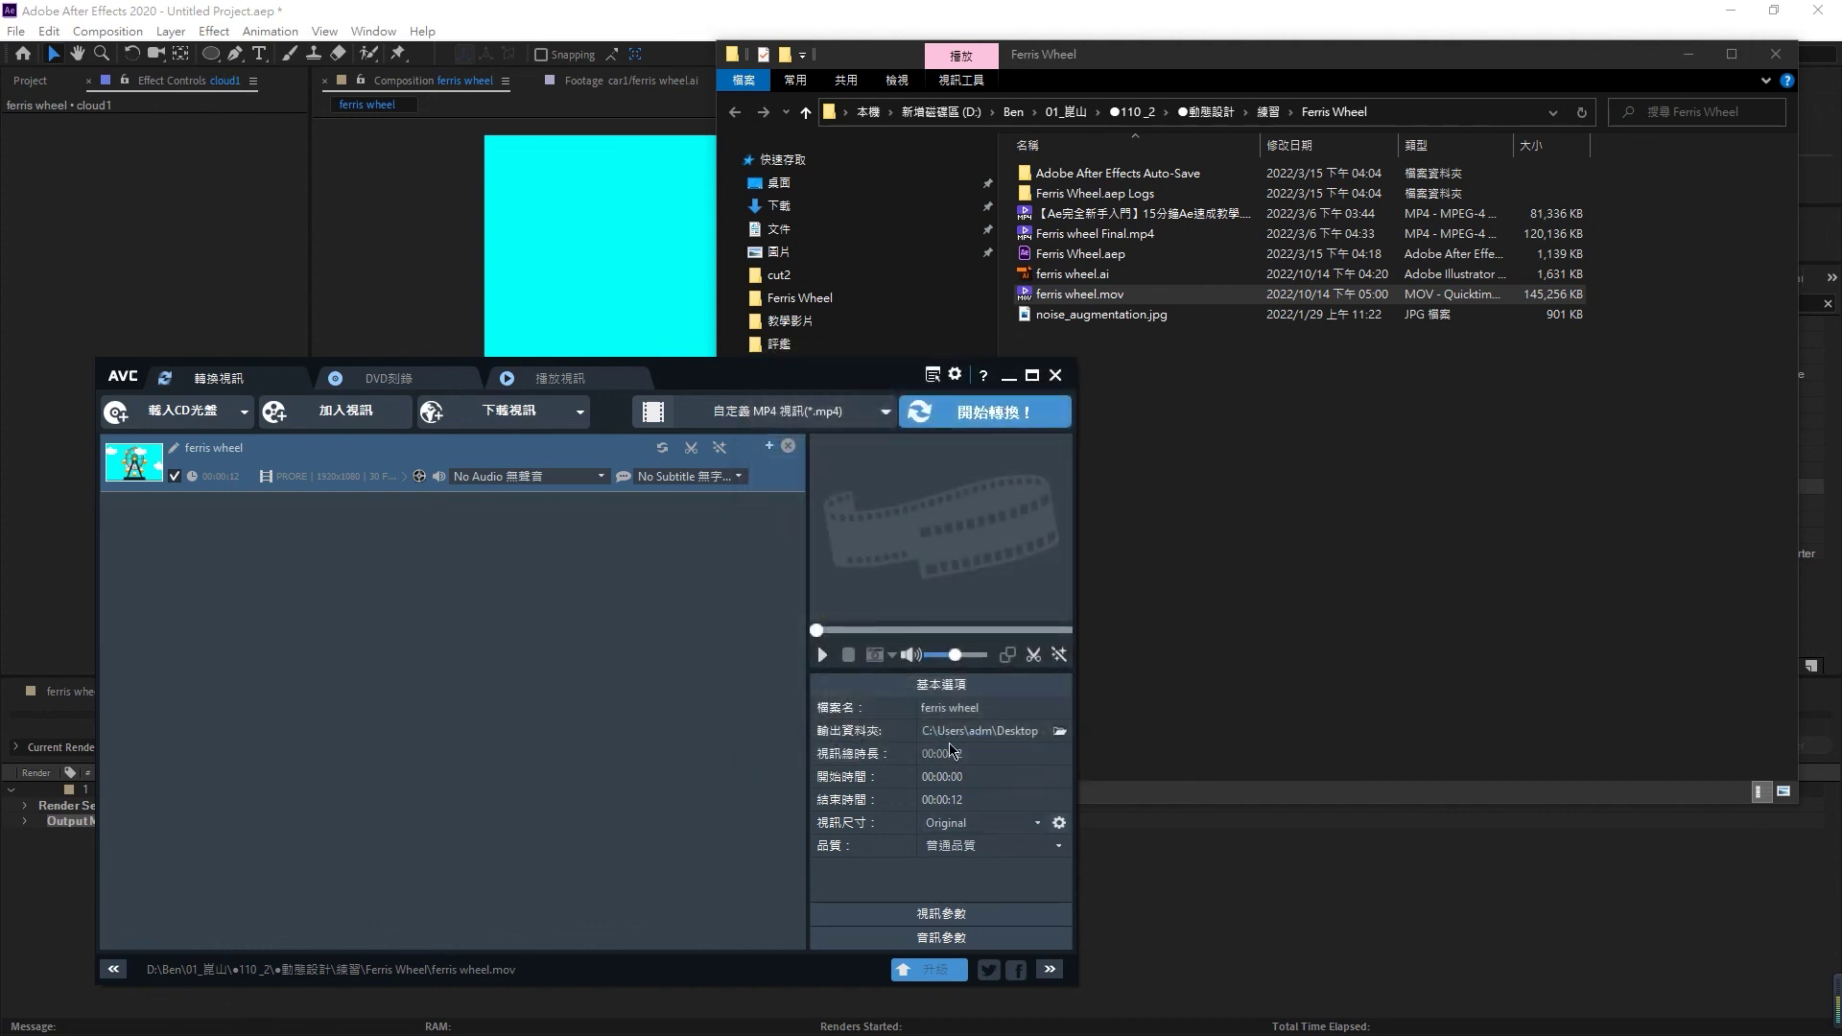
click(978, 846)
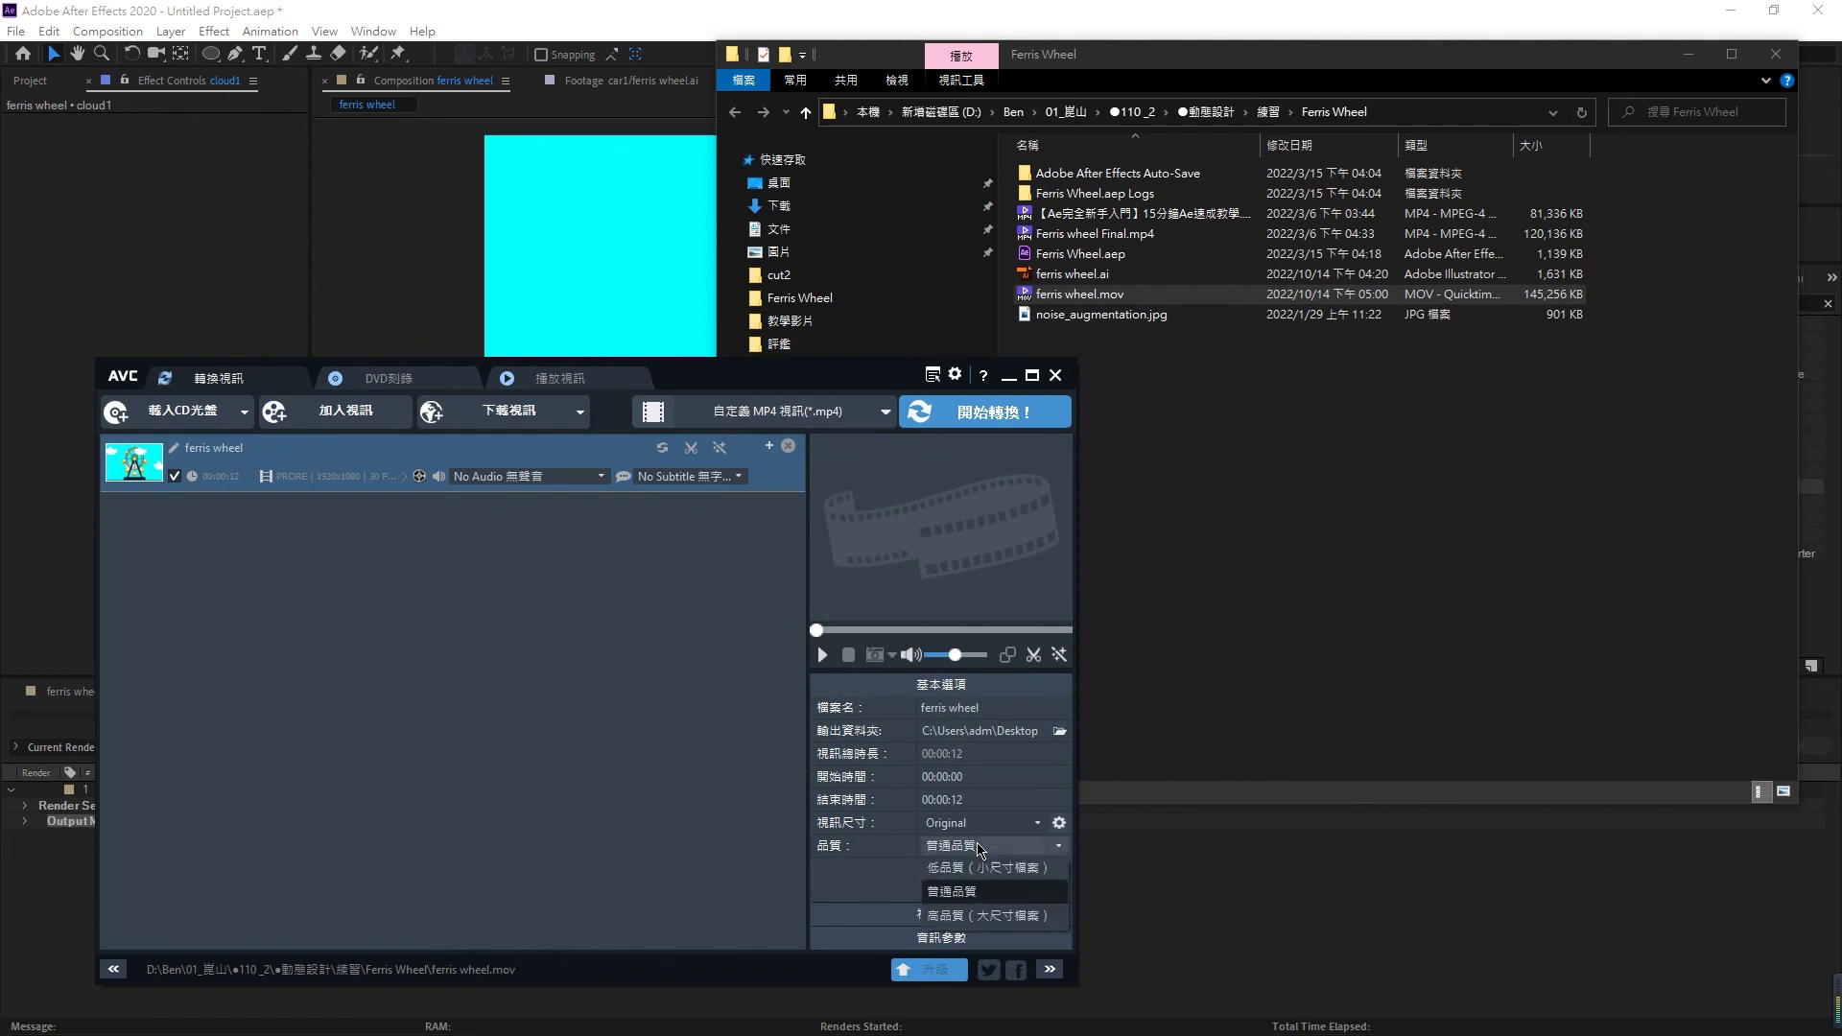
click(984, 914)
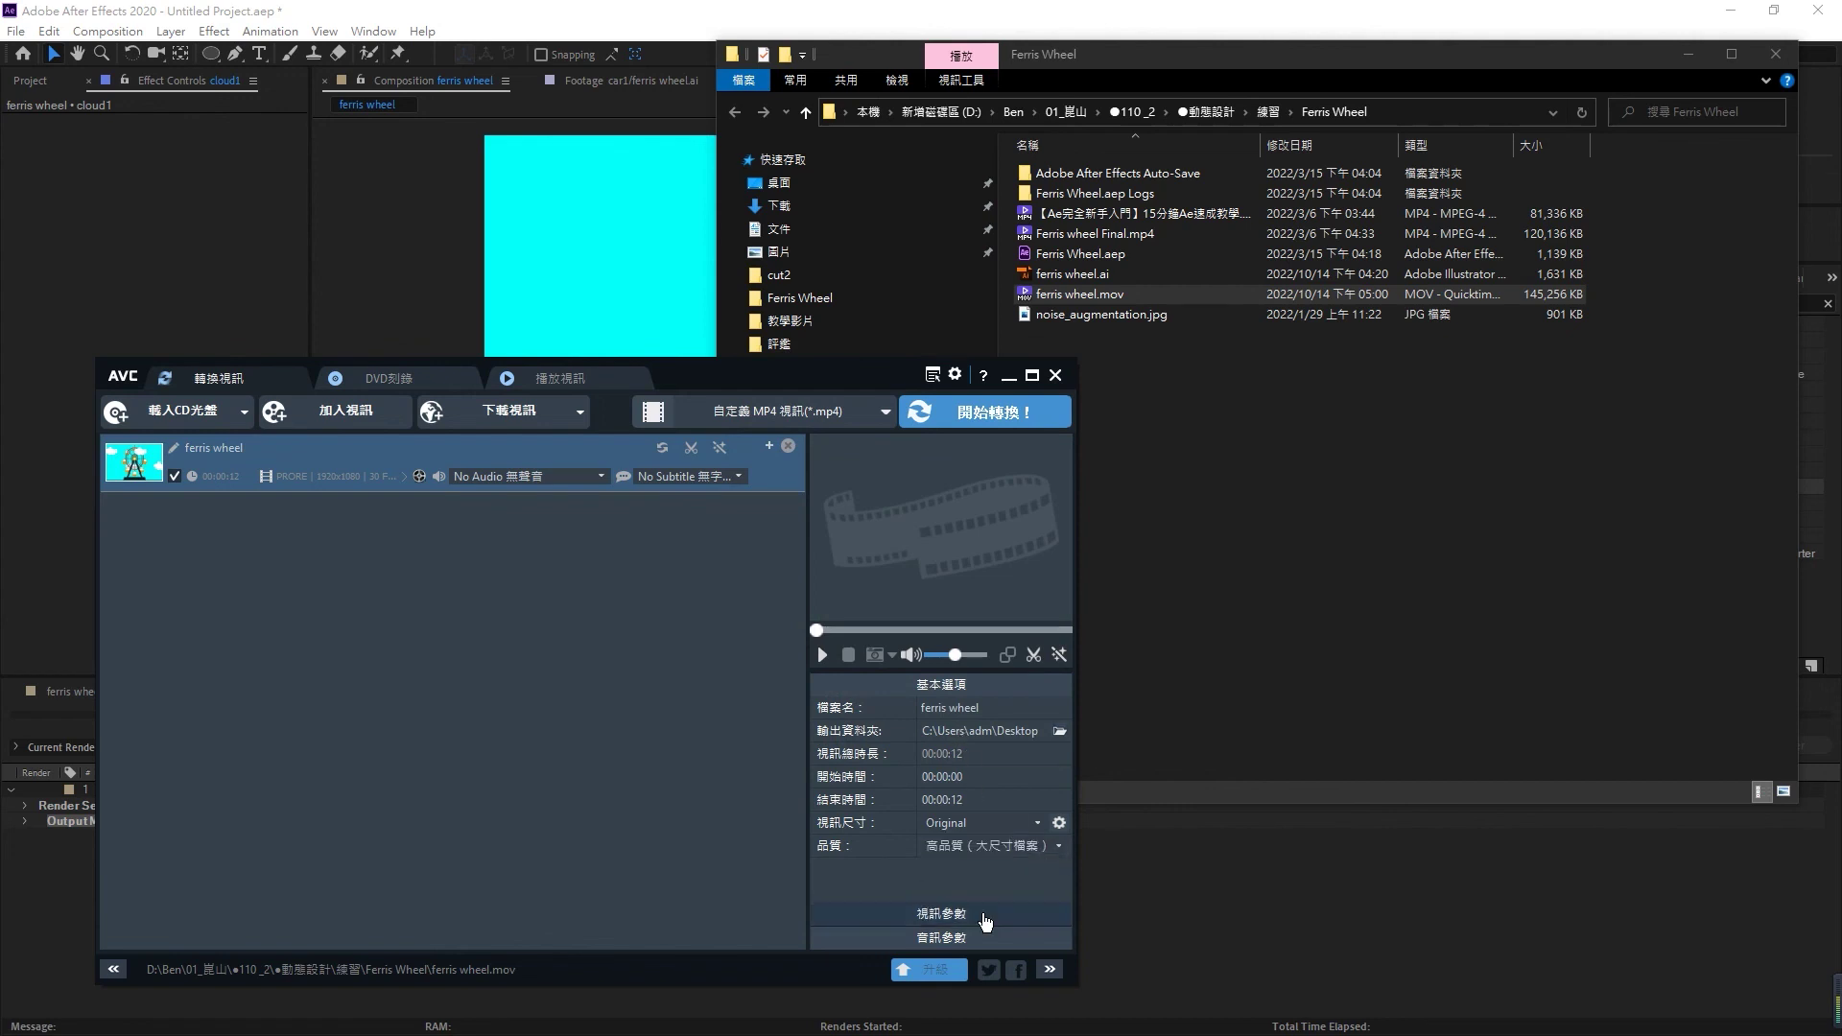
- Convert the ferris wheel video to MP4 and dismiss the AVC Pro upgrade offer
drag(835, 377, 822, 268)
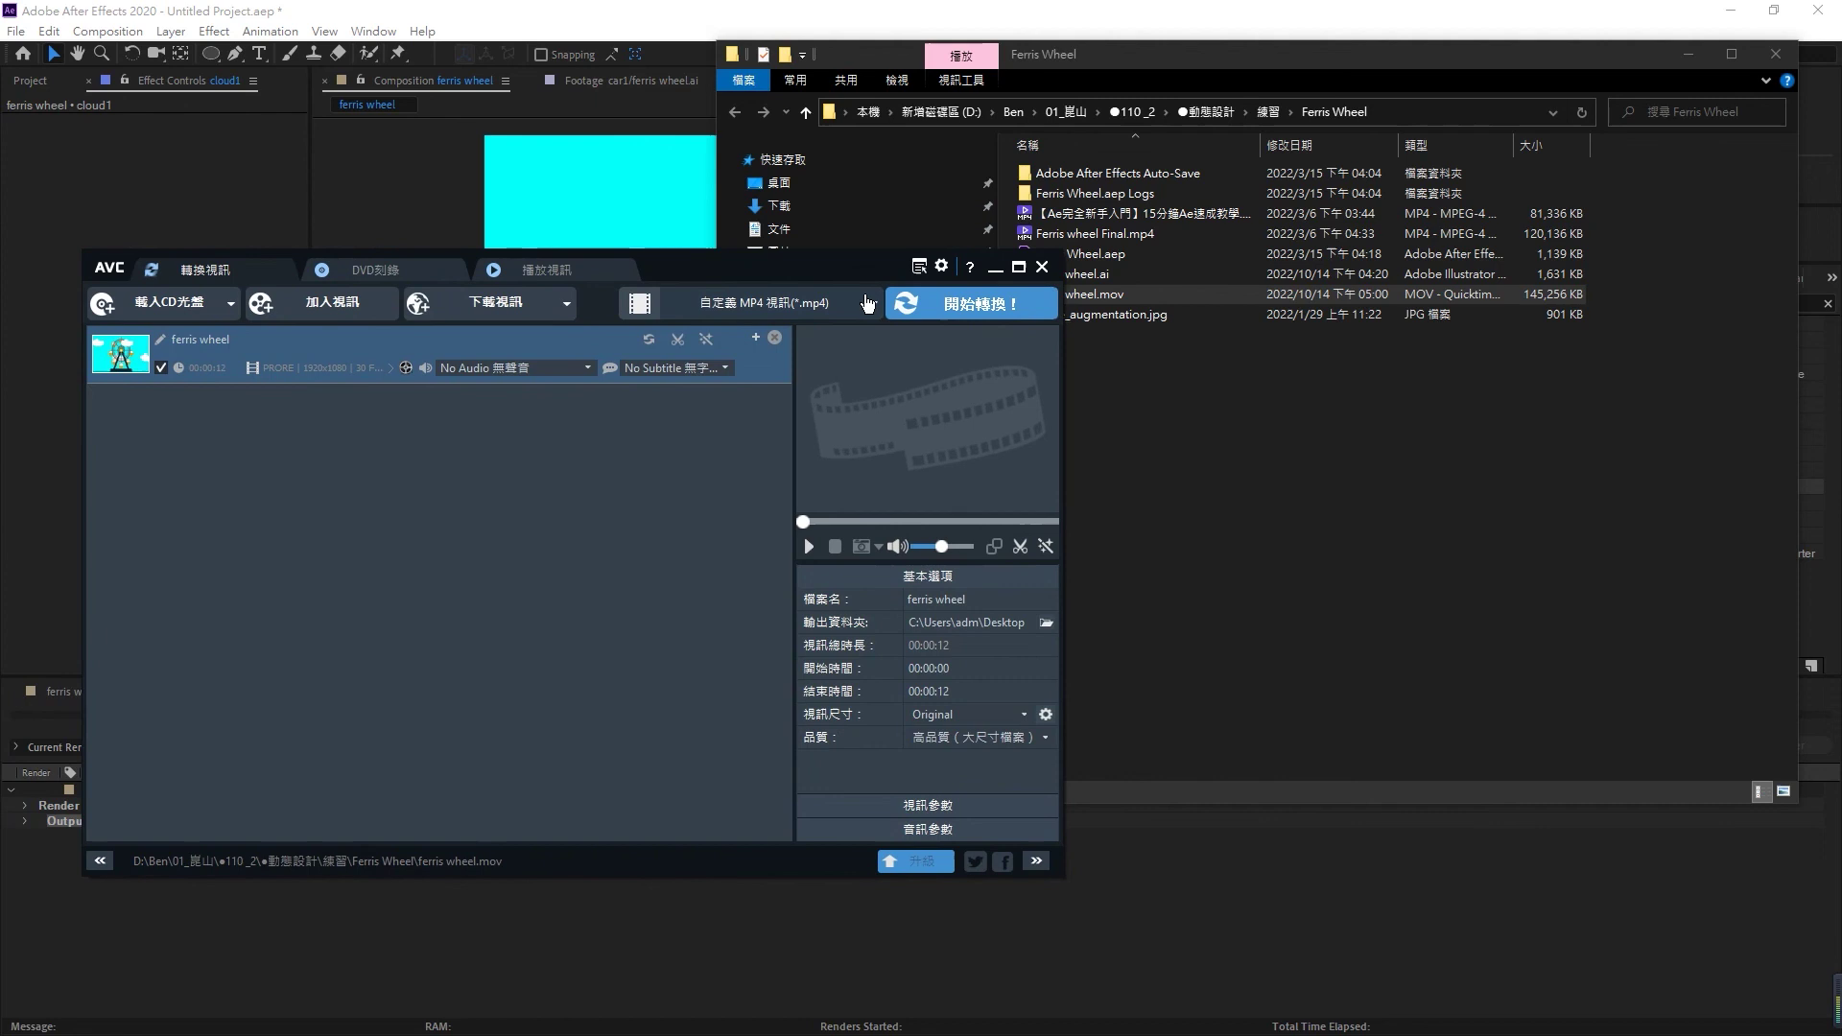
click(978, 305)
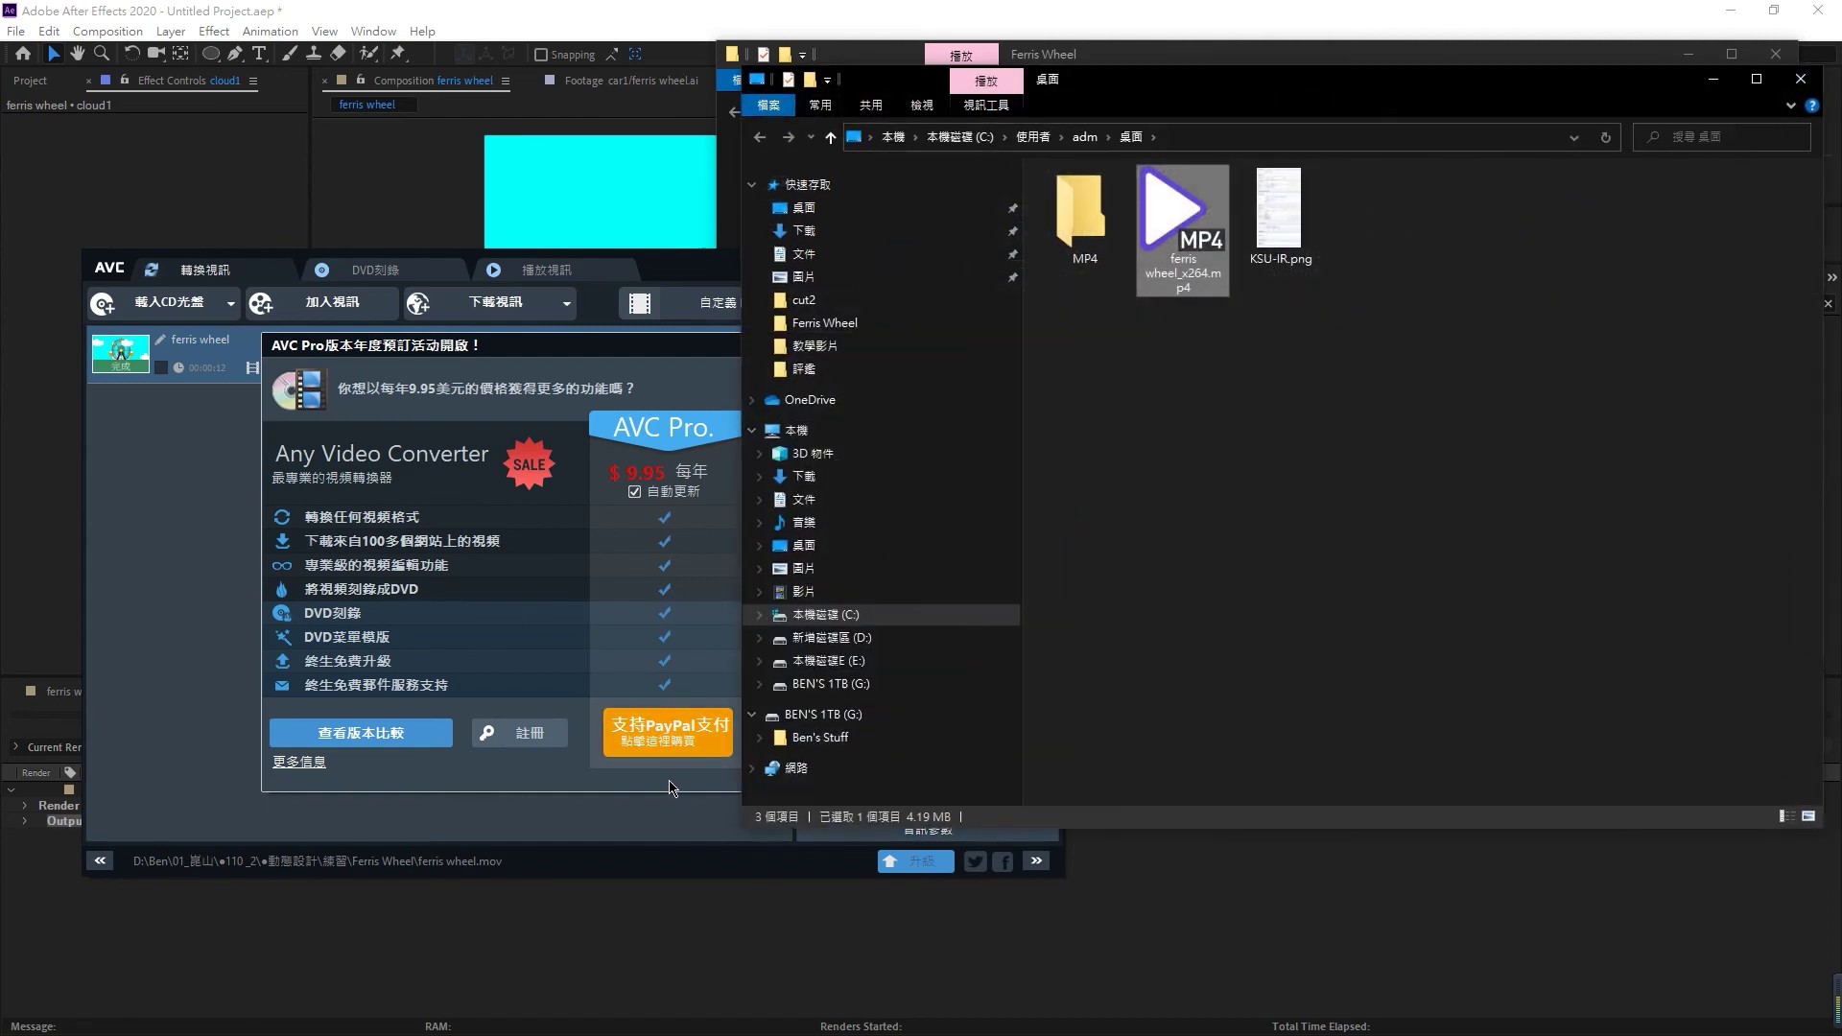
click(672, 788)
click(817, 736)
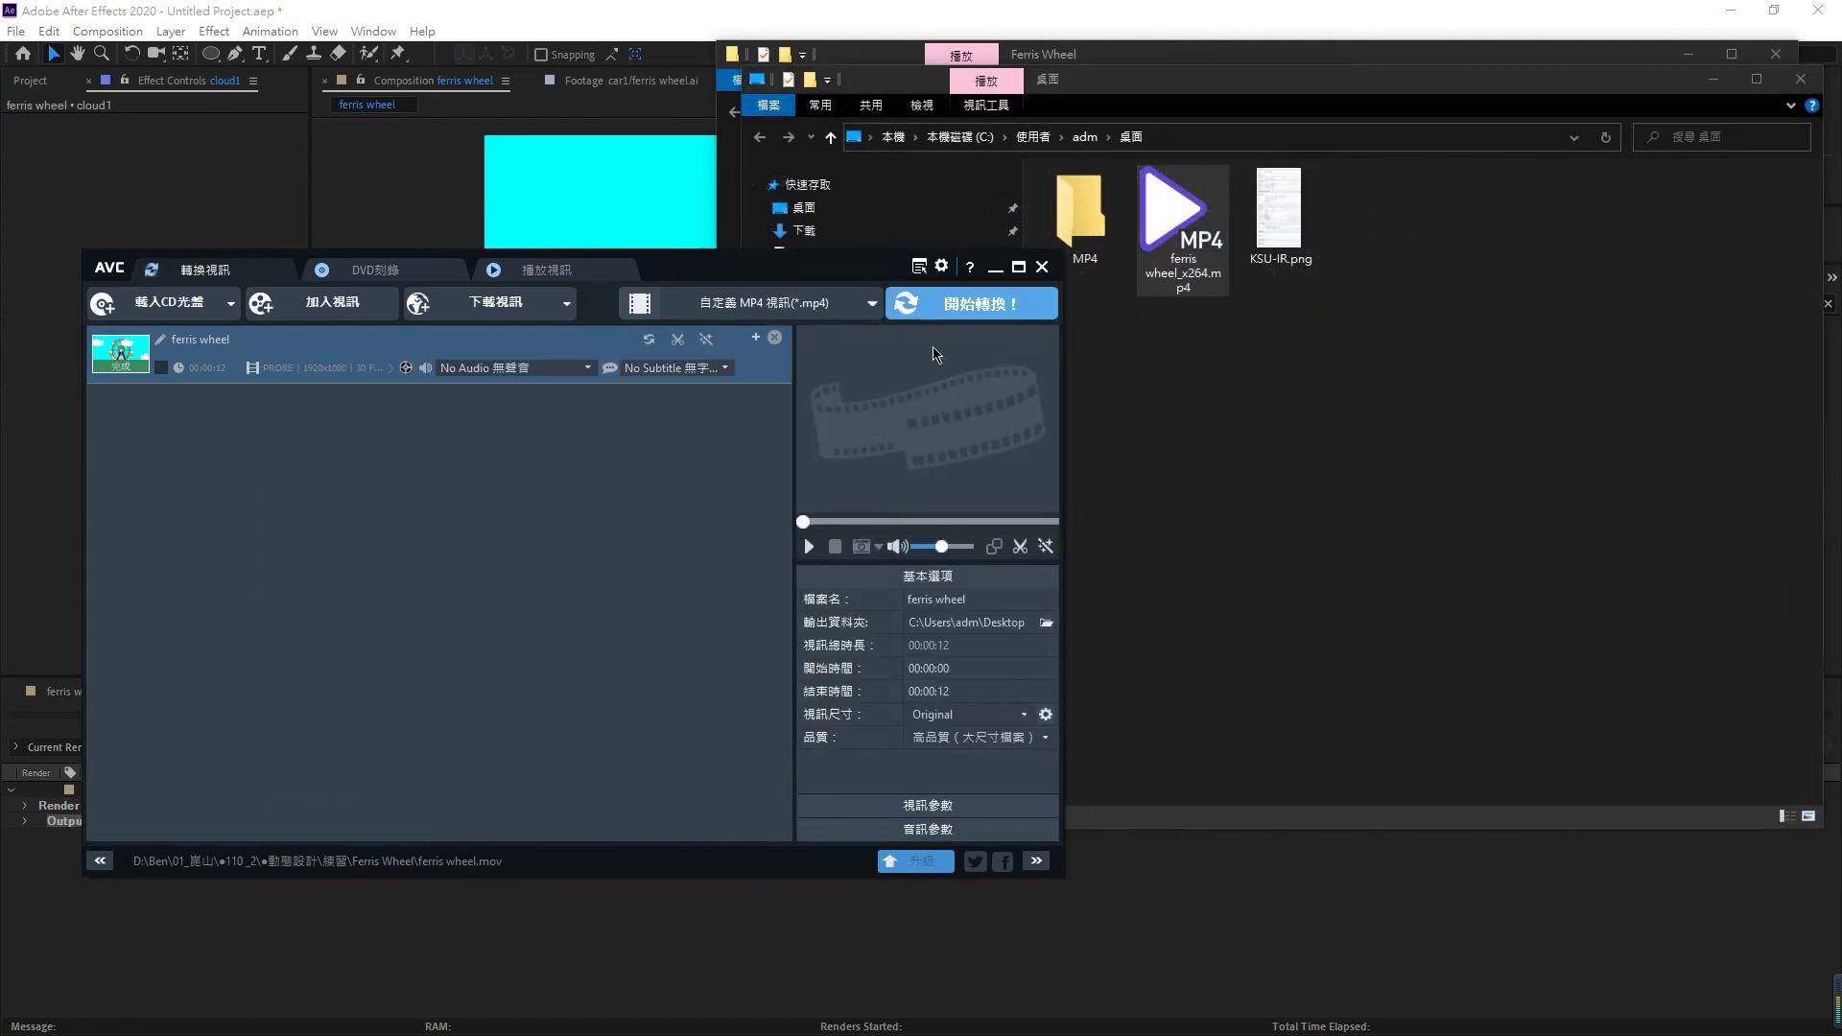
- Switch to File Explorer, play the converted ferris wheel_x264.mp4 in an enlarged player, and examine its picture quality and file size
click(1164, 289)
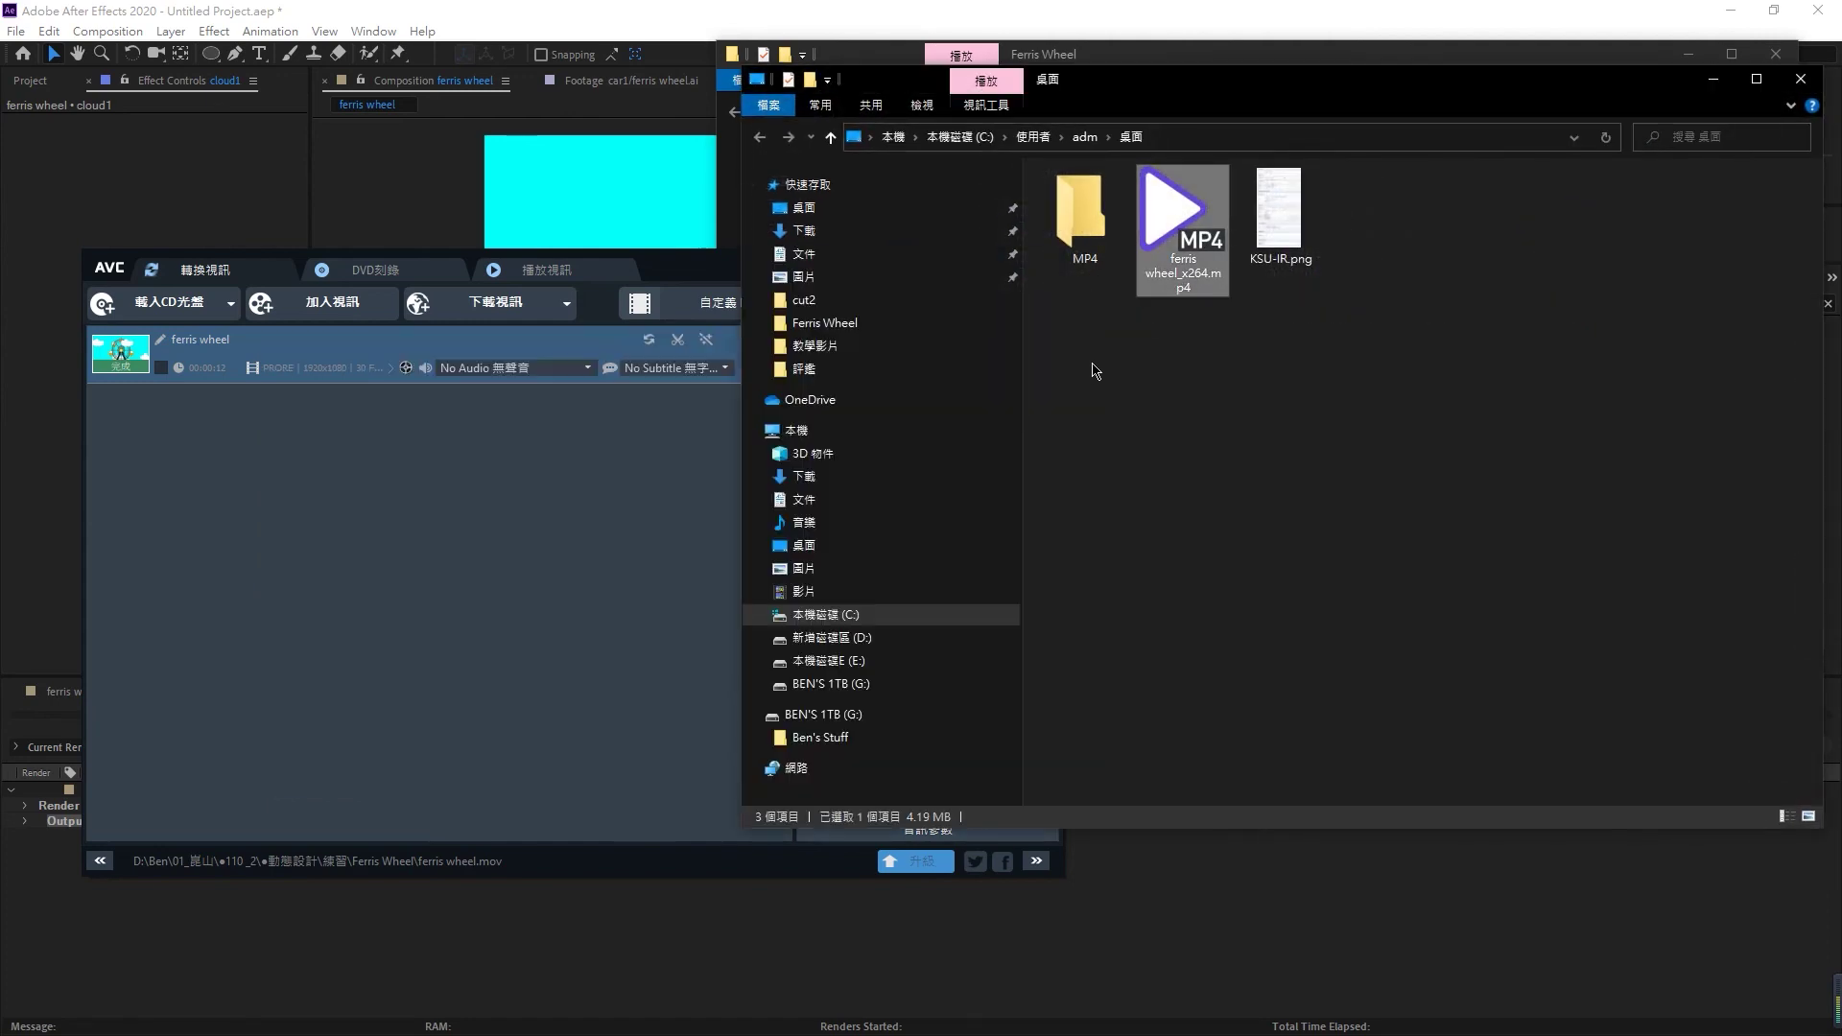
key(Return)
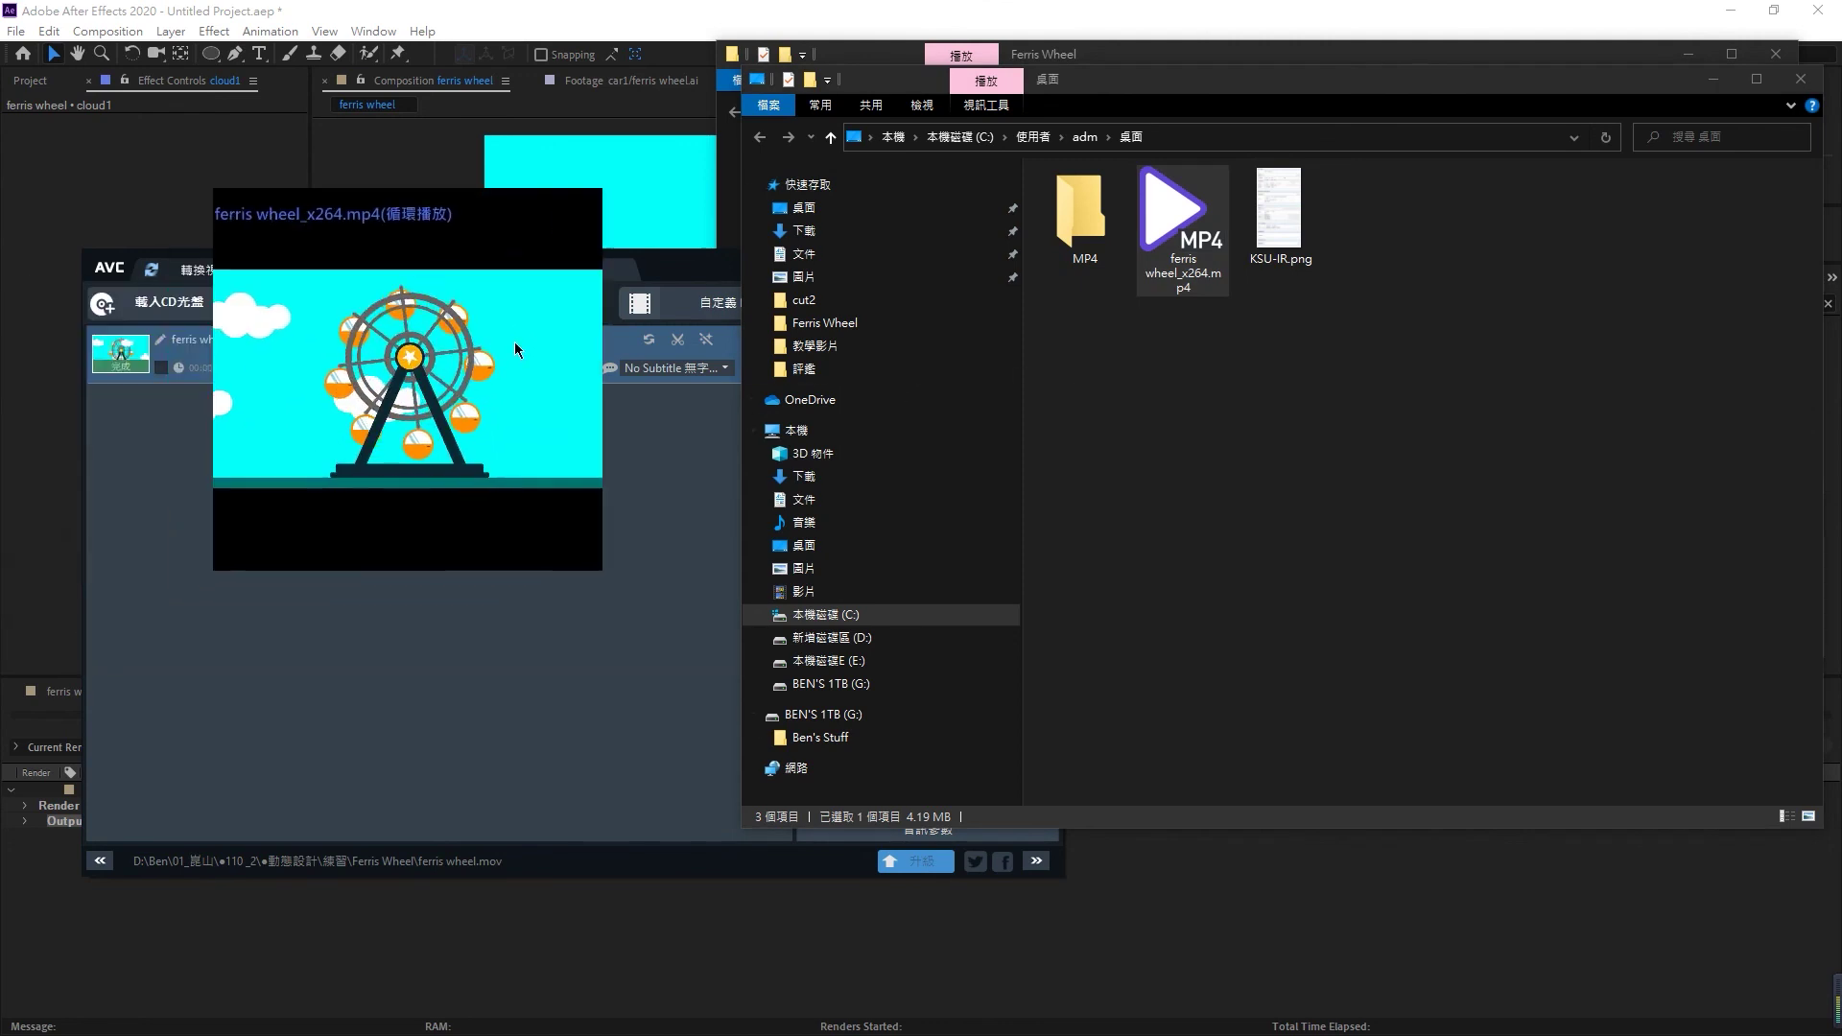
drag(600, 570, 1444, 841)
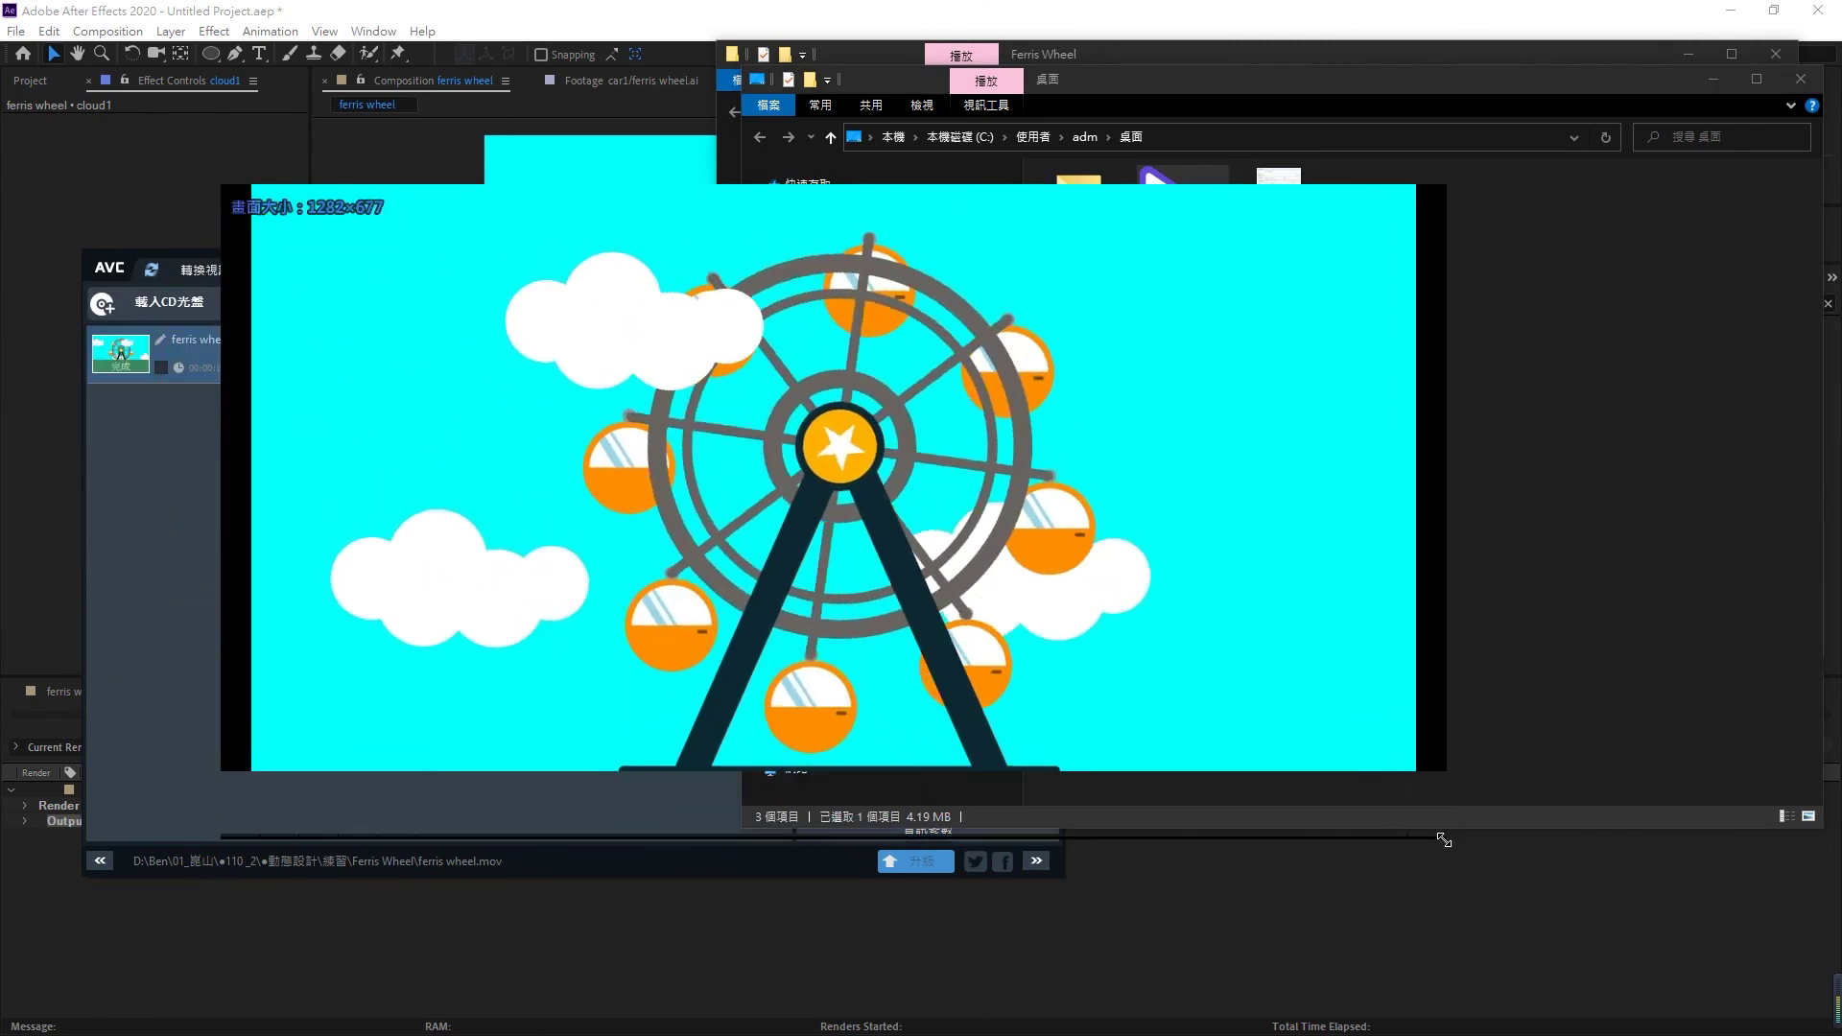
drag(1010, 520, 580, 526)
click(1185, 456)
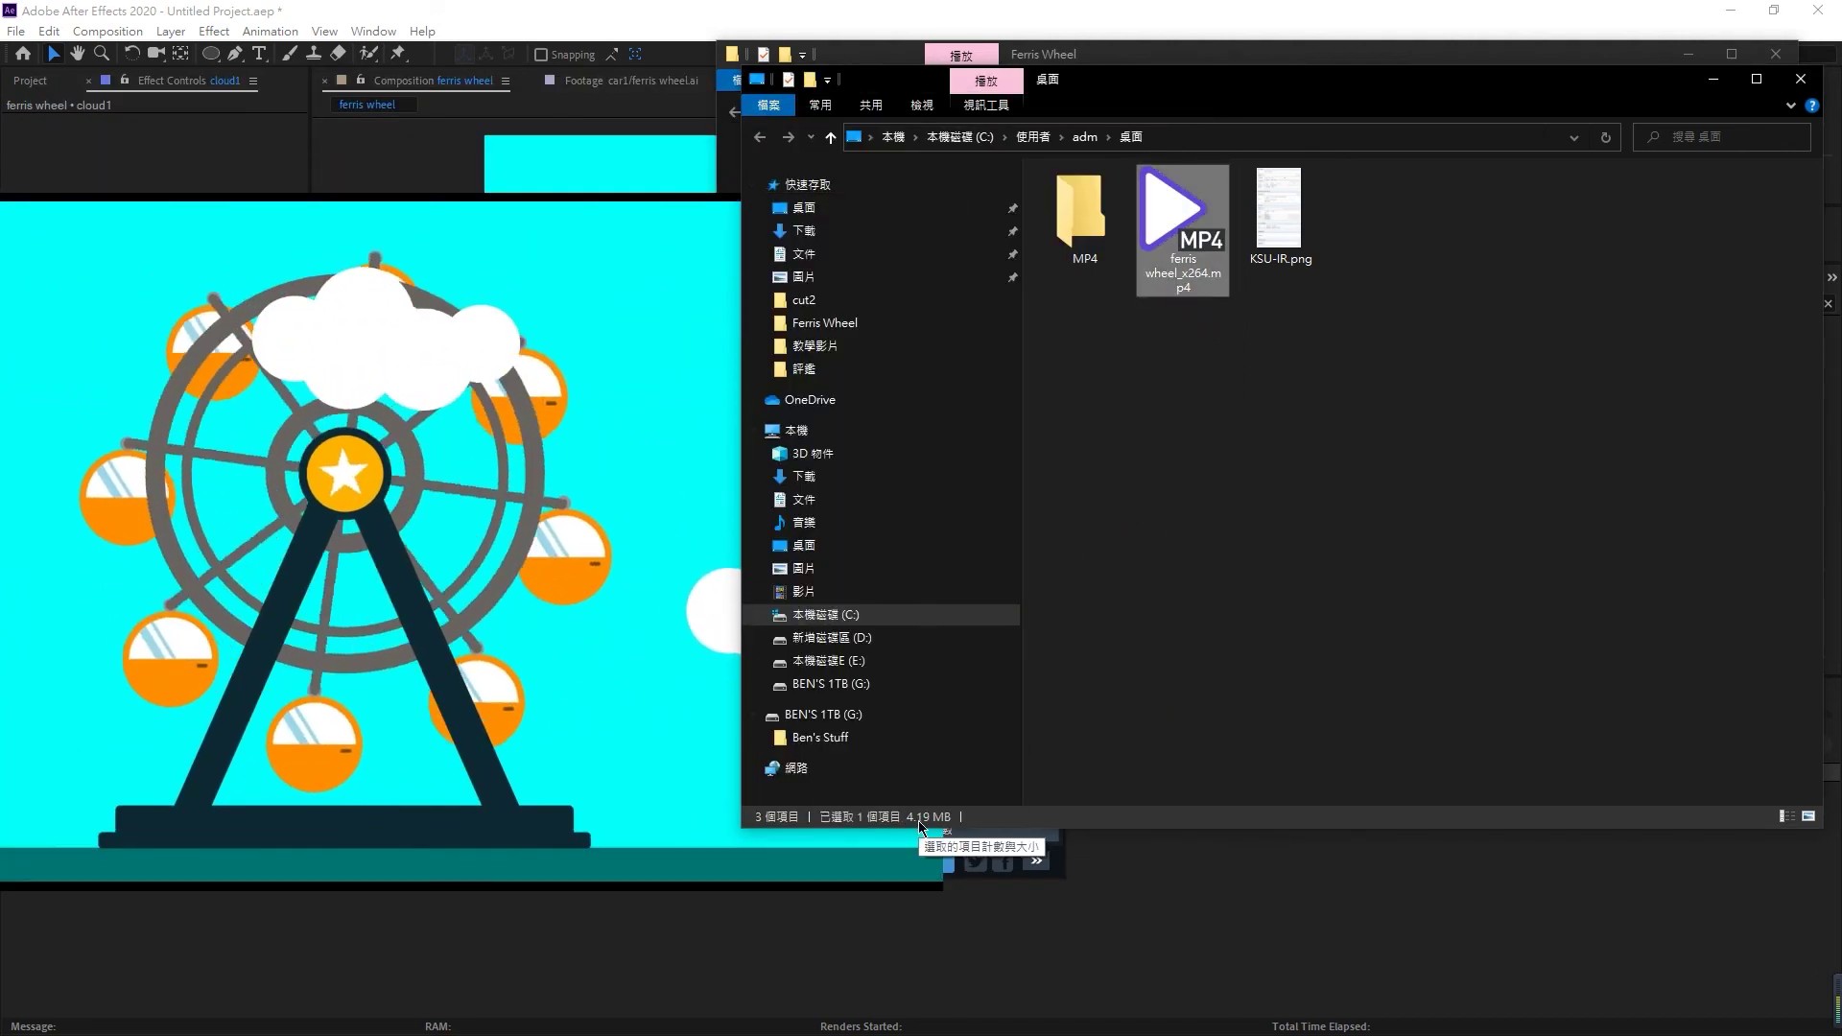
click(514, 563)
click(1265, 360)
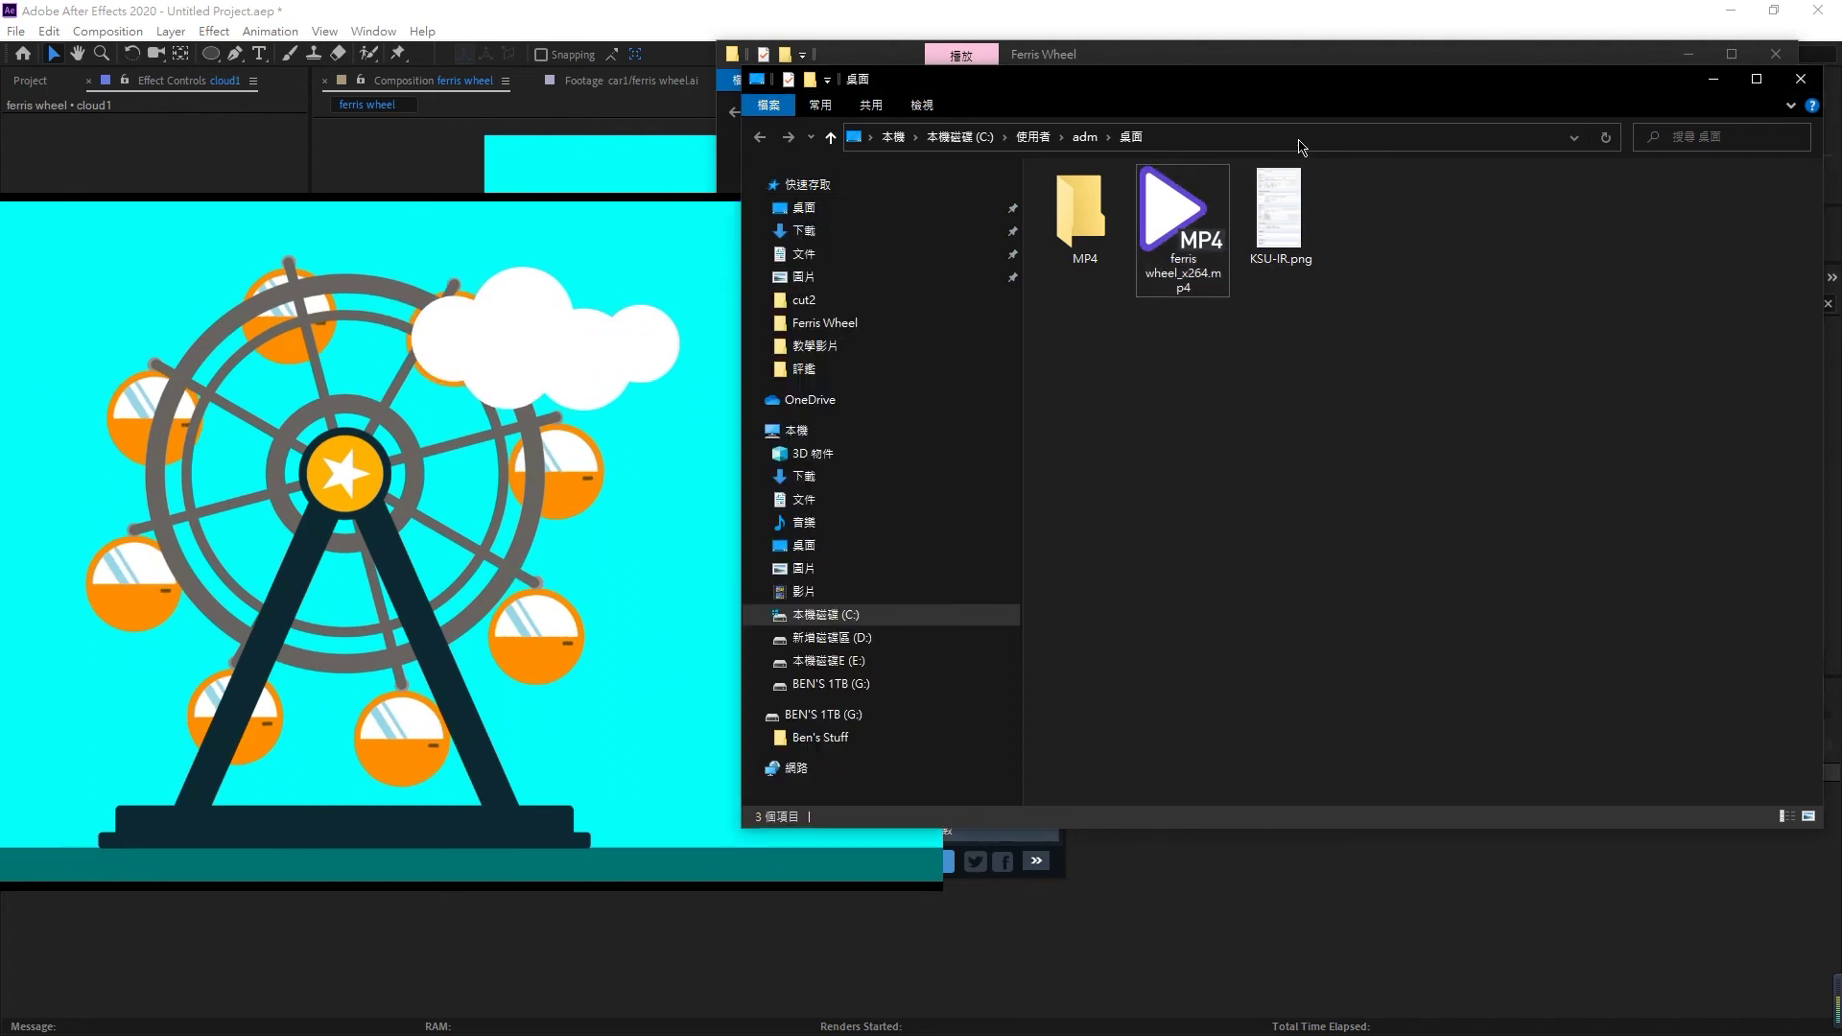
- Arrange the desktop folder beside the Ferris Wheel folder and compare the file sizes of ferris wheel.mov and ferris wheel_x264.mp4
drag(1298, 84, 450, 139)
click(1087, 278)
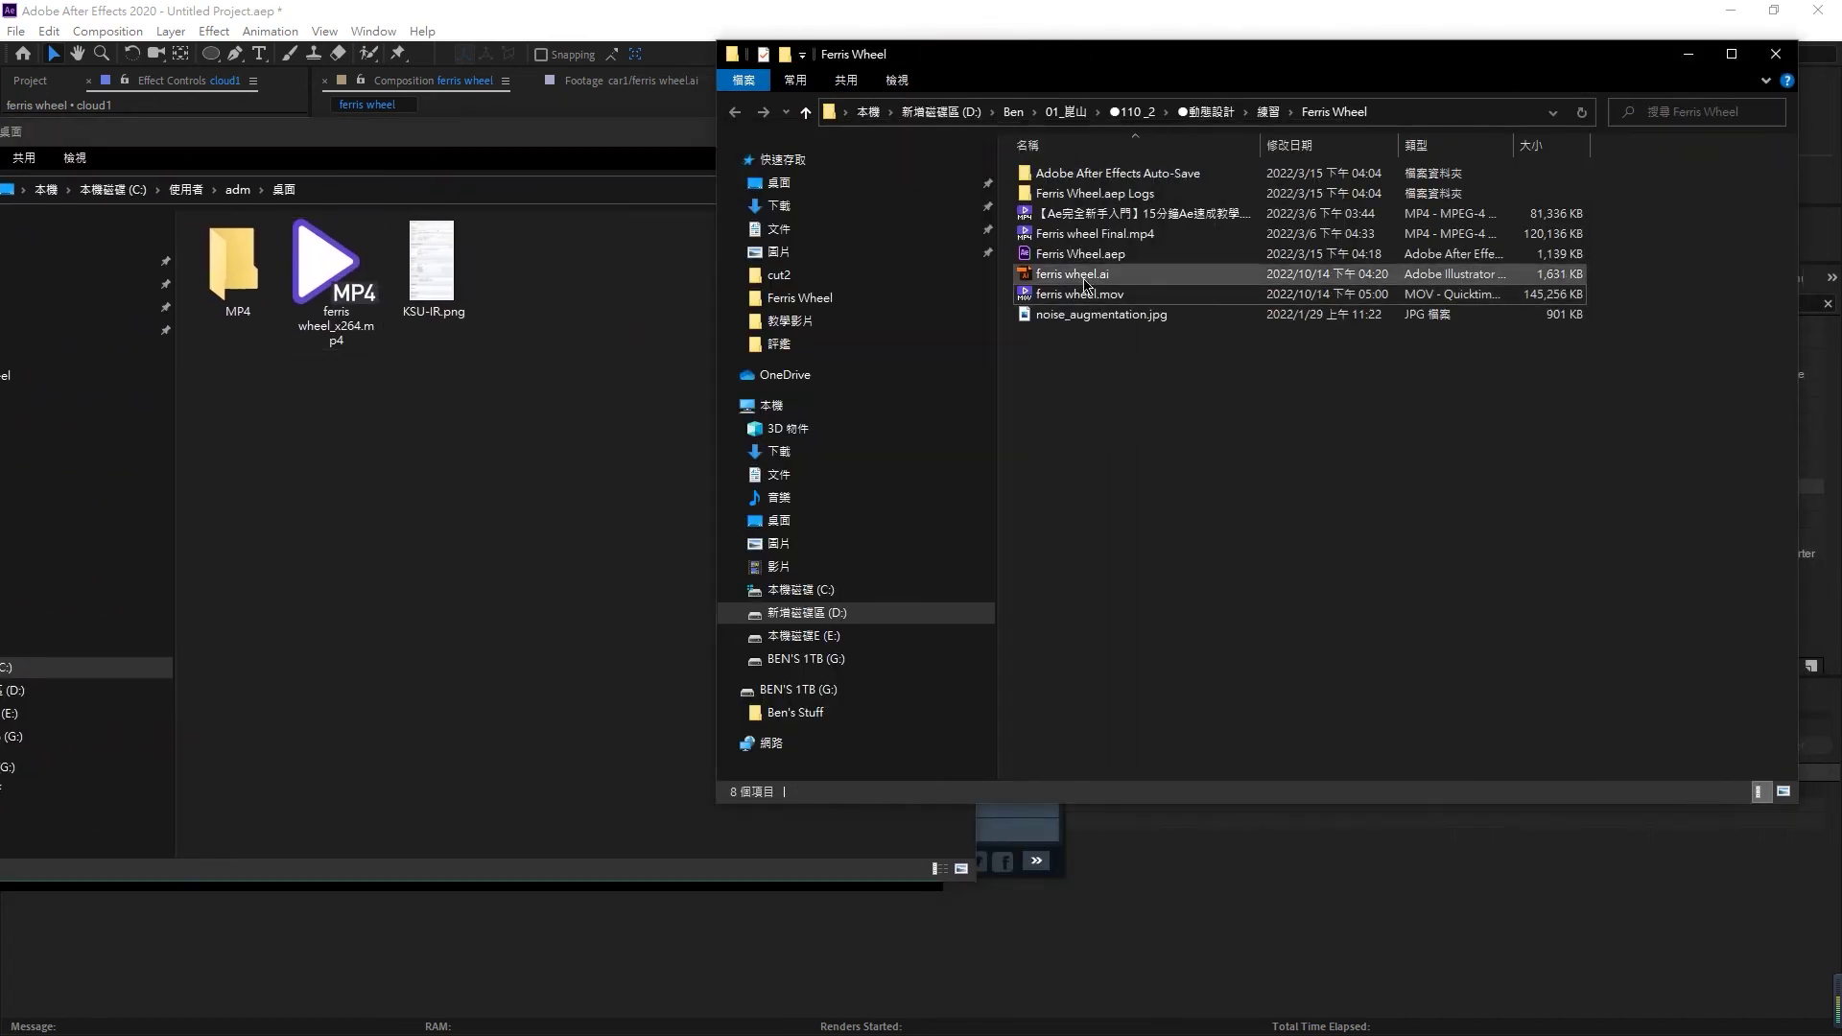
click(1086, 294)
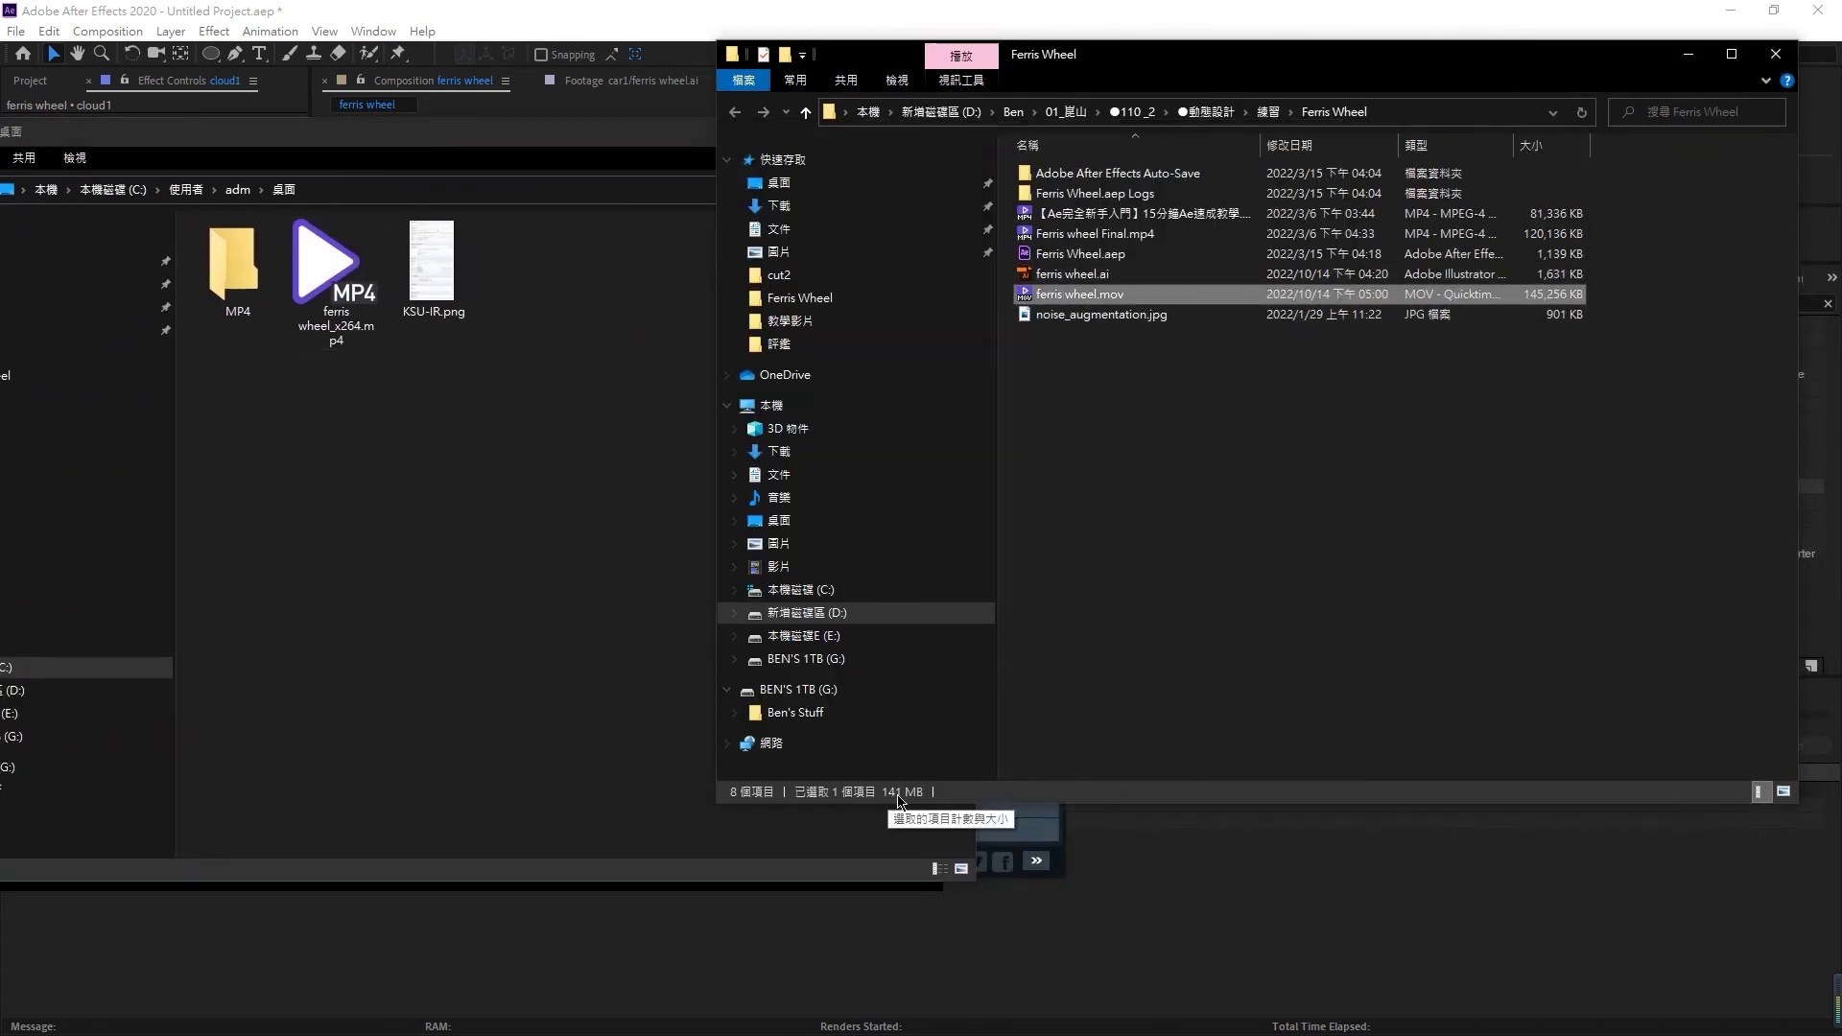
click(336, 281)
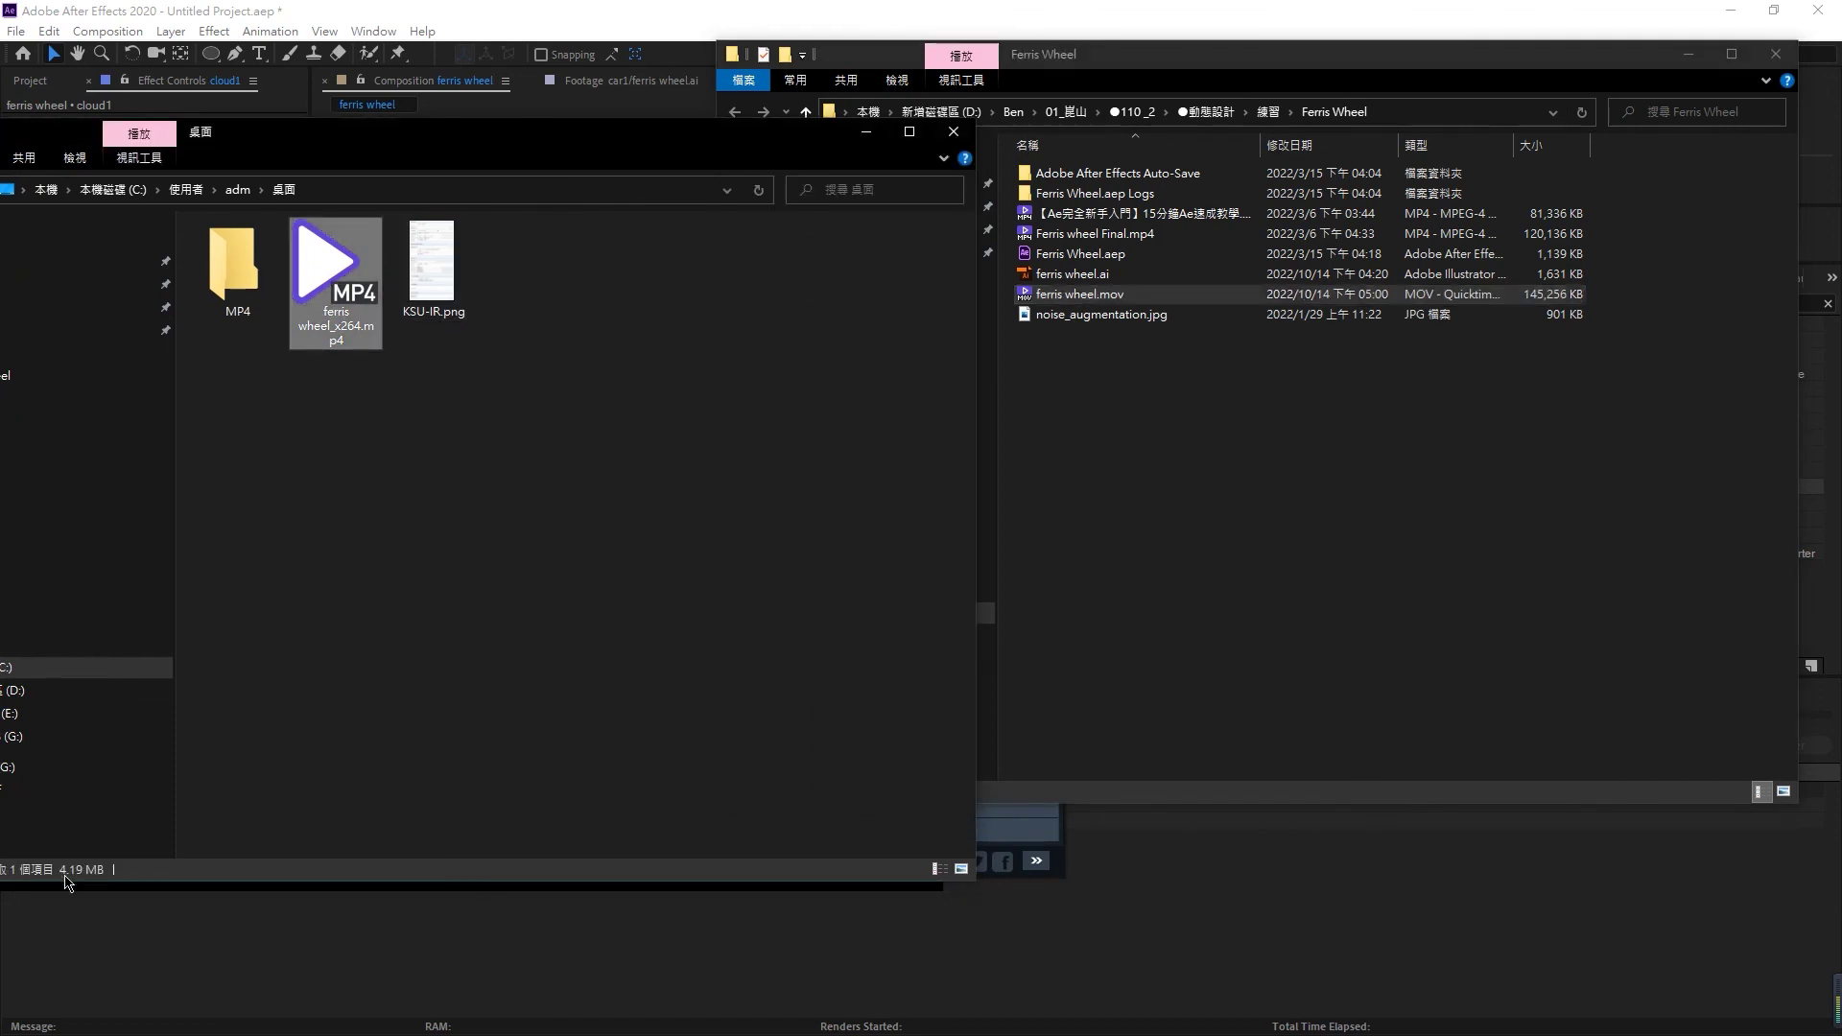